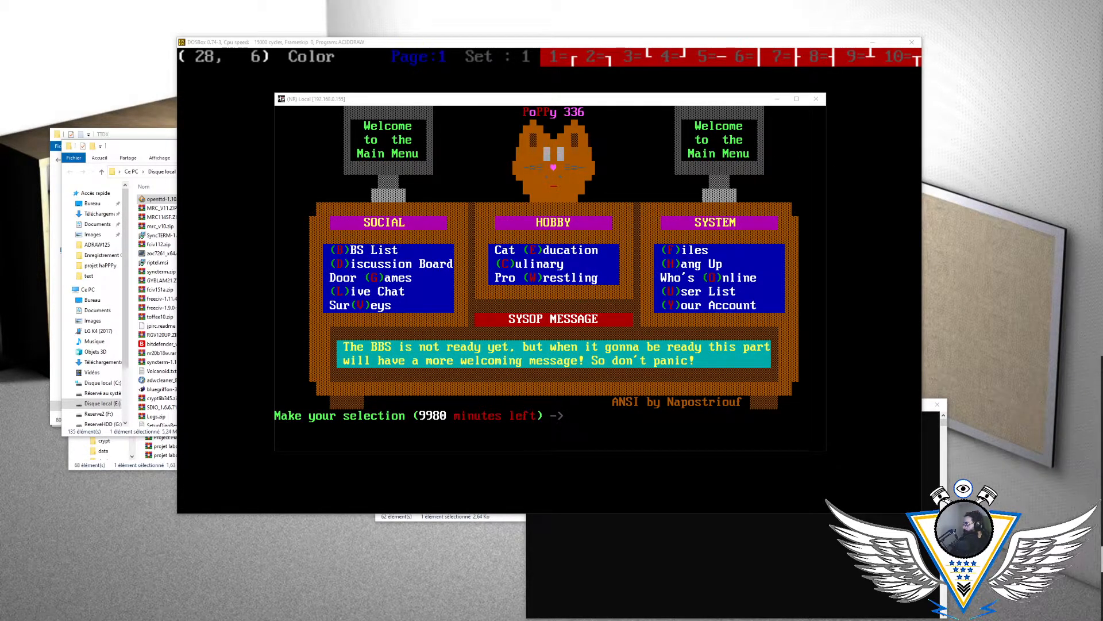
# - Rearrange the desktop windows, placing the browser beside the DOSBox window and the BBS terminal in front of both
pyautogui.moveTo(468, 104); pyautogui.dragTo(443, 150)
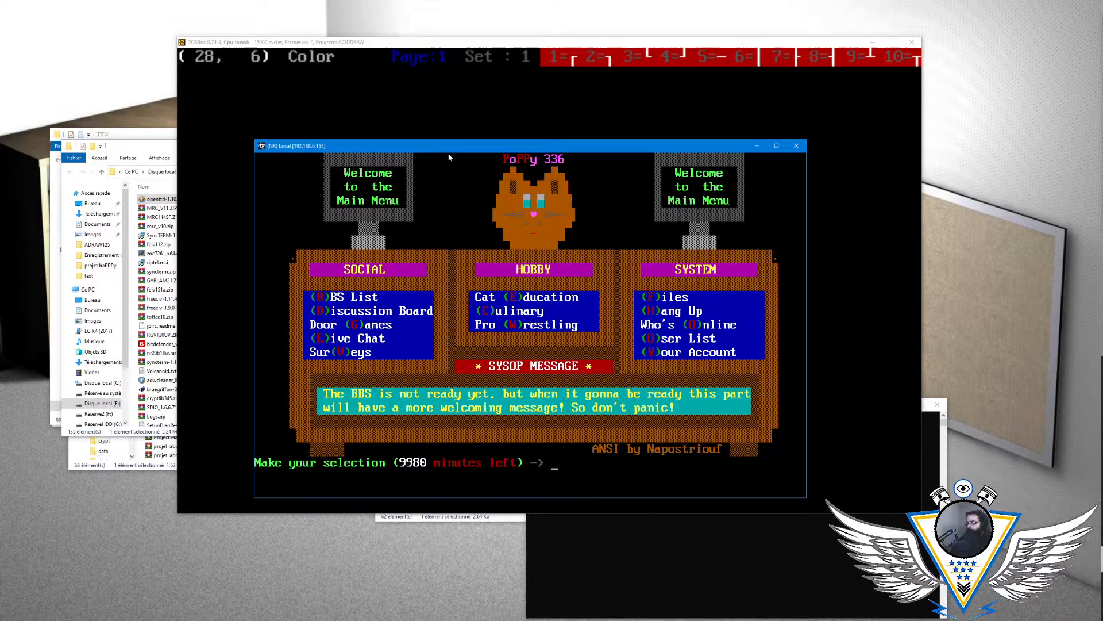
pyautogui.moveTo(453, 146); pyautogui.dragTo(535, 151)
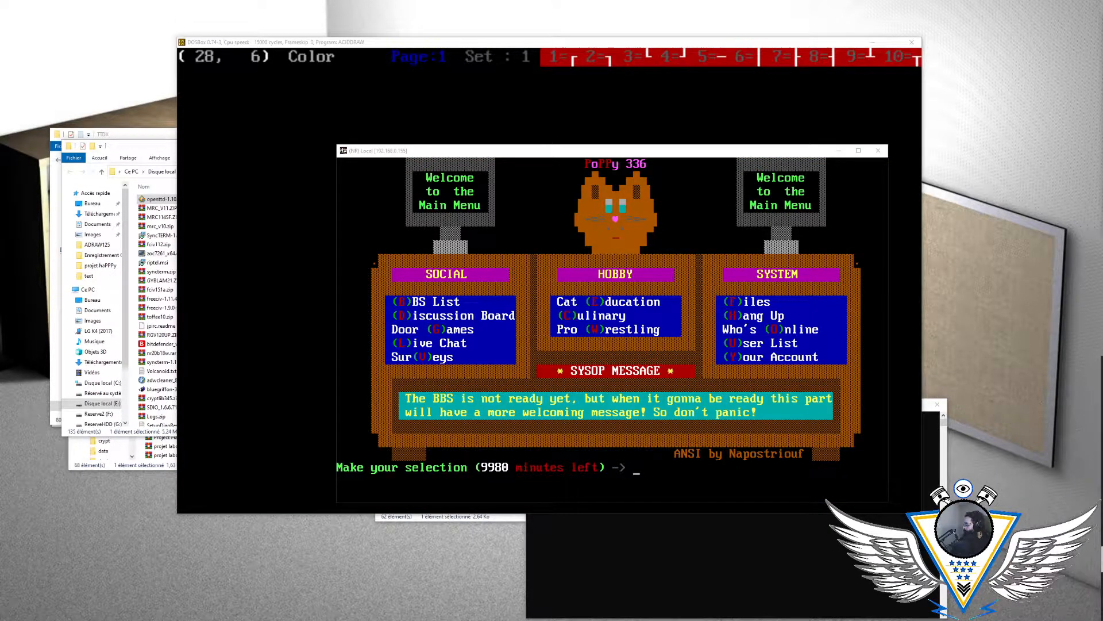
pyautogui.moveTo(1102, 167); pyautogui.dragTo(120, 130)
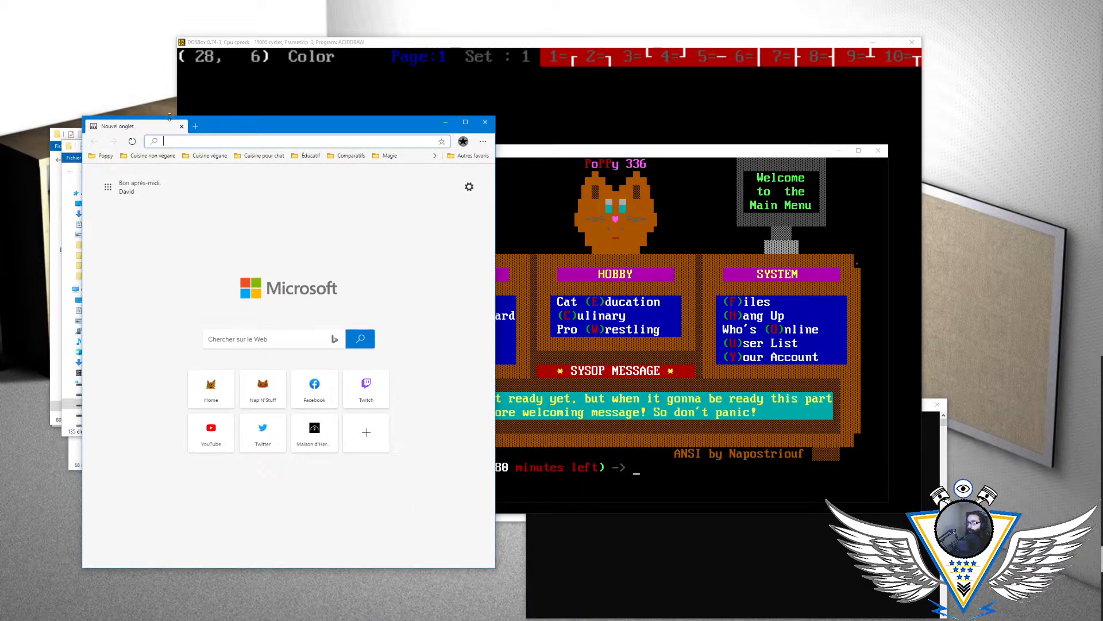
pyautogui.moveTo(232, 132); pyautogui.dragTo(153, 127)
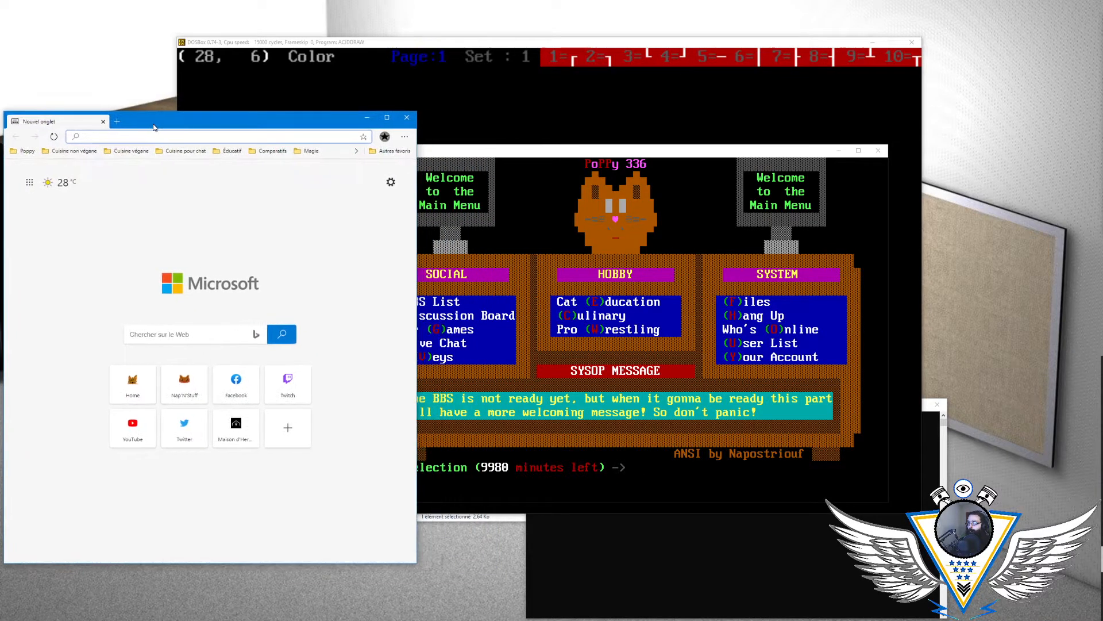
pyautogui.click(426, 42)
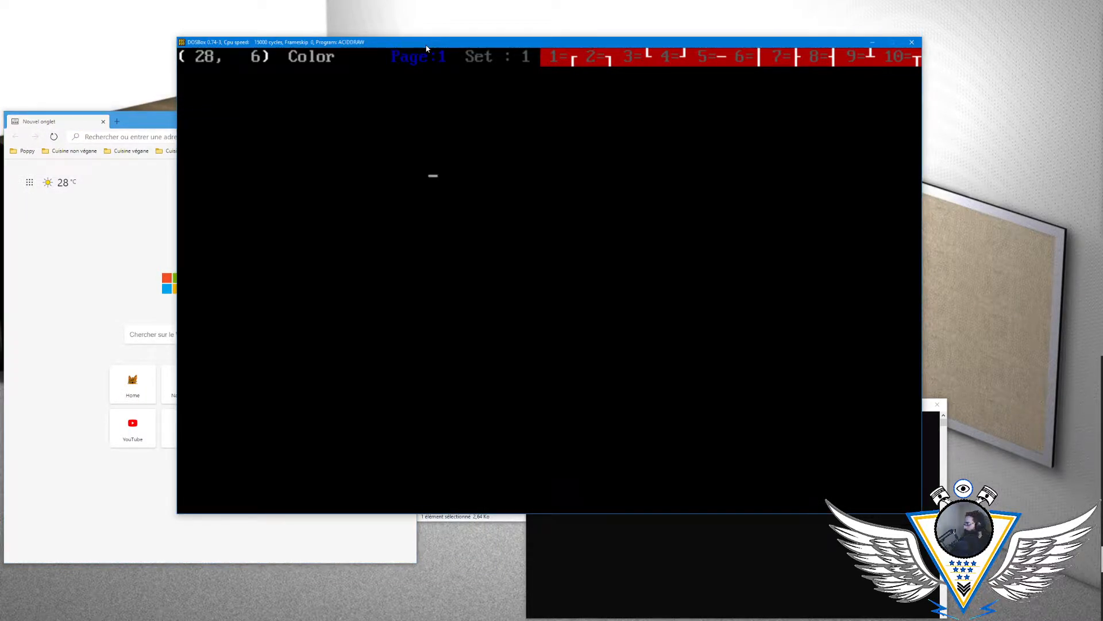
pyautogui.moveTo(425, 42); pyautogui.dragTo(379, 20)
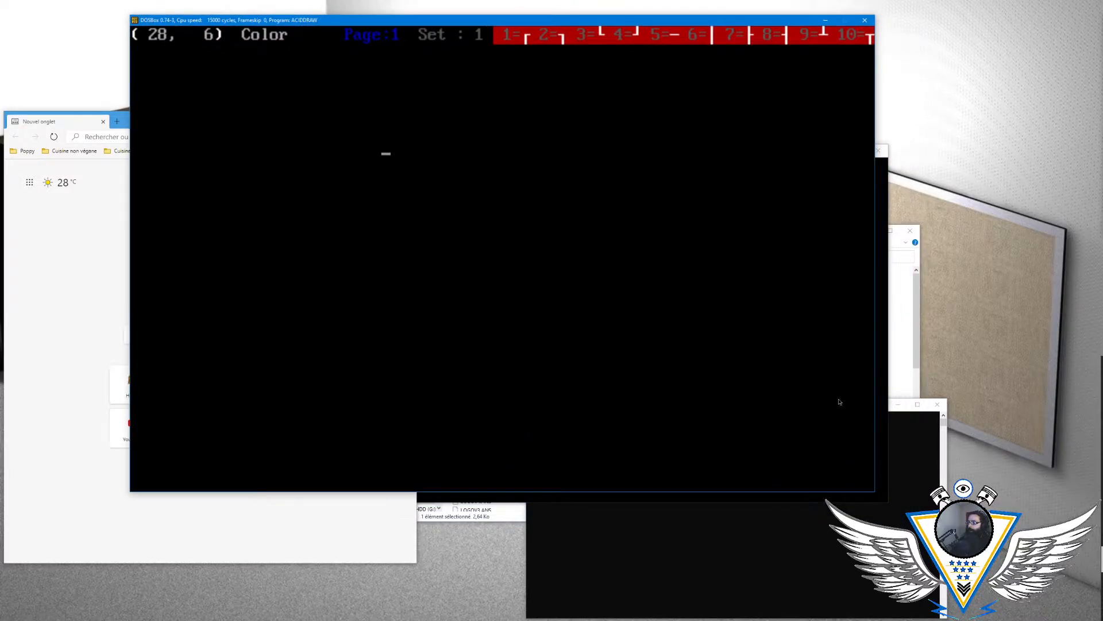
pyautogui.click(887, 497)
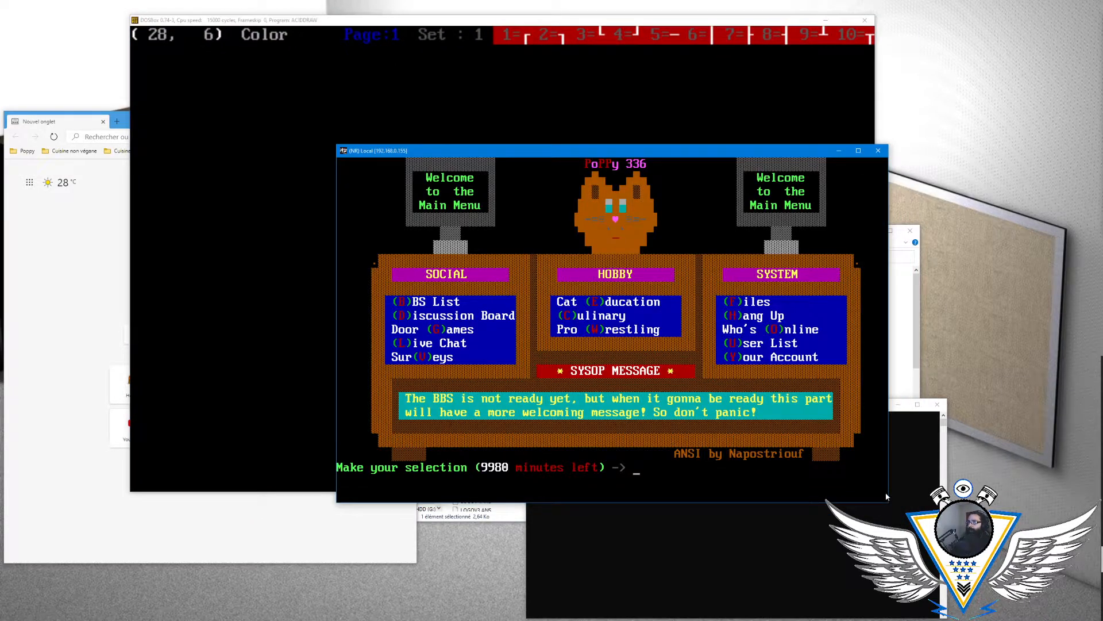
pyautogui.moveTo(568, 151); pyautogui.dragTo(532, 136)
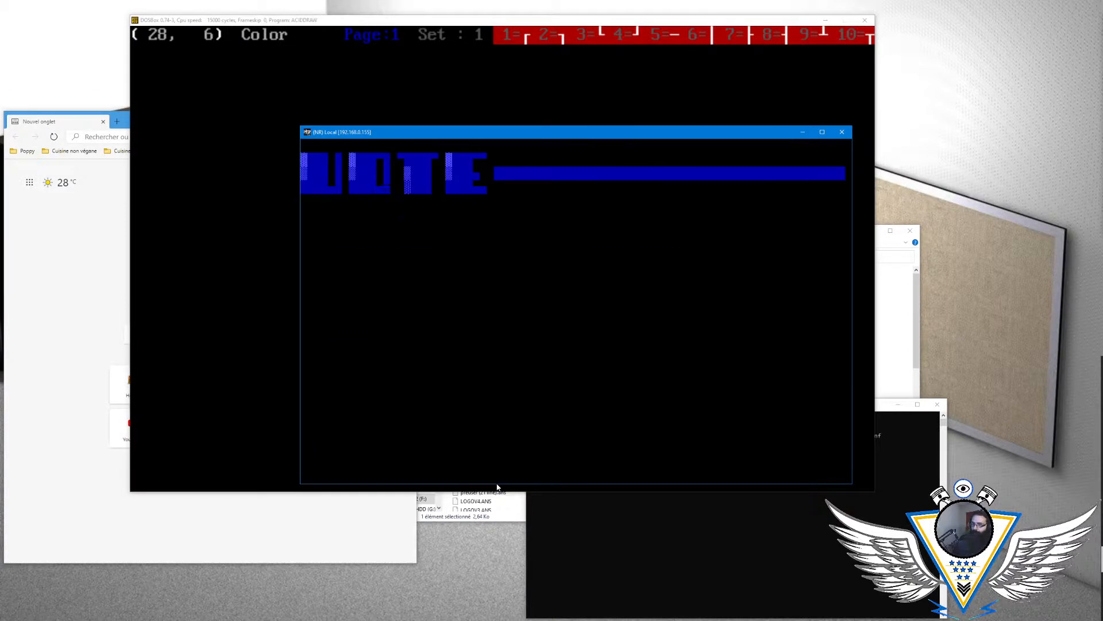
# - View the Surveys voting menu and the short BBS List, returning to the main menu after each
pyautogui.press('v')
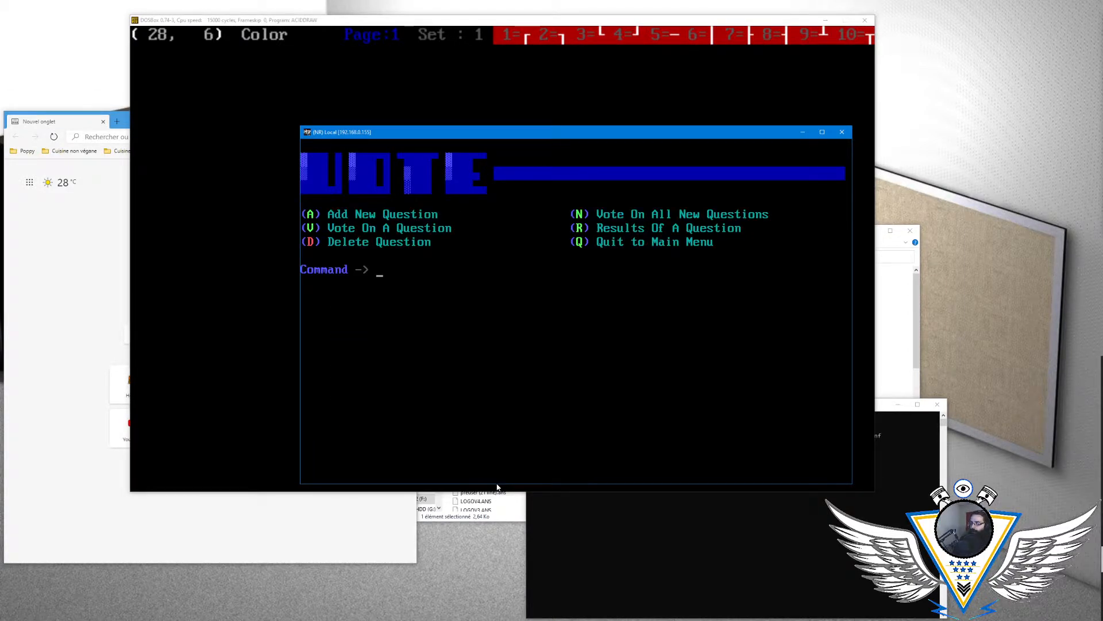
pyautogui.press('q')
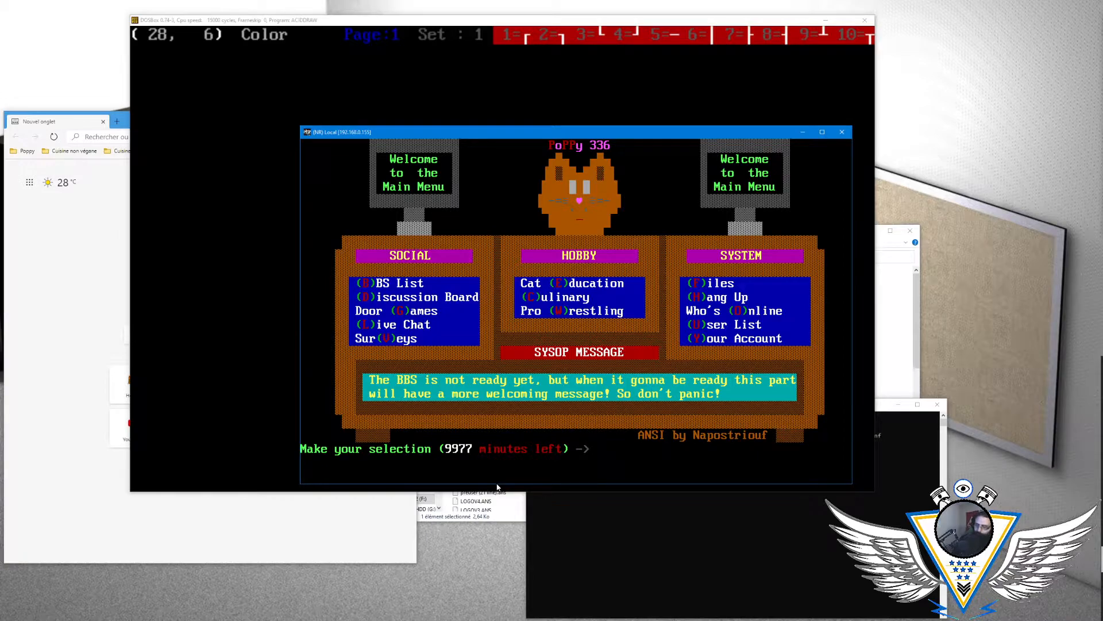
pyautogui.press('b')
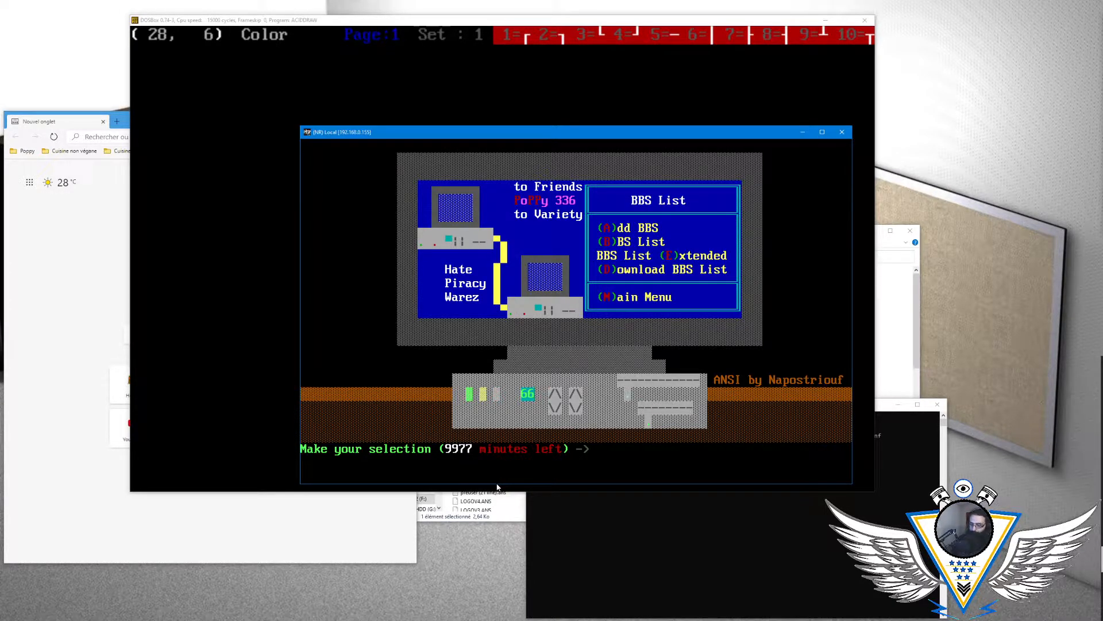
pyautogui.press('b')
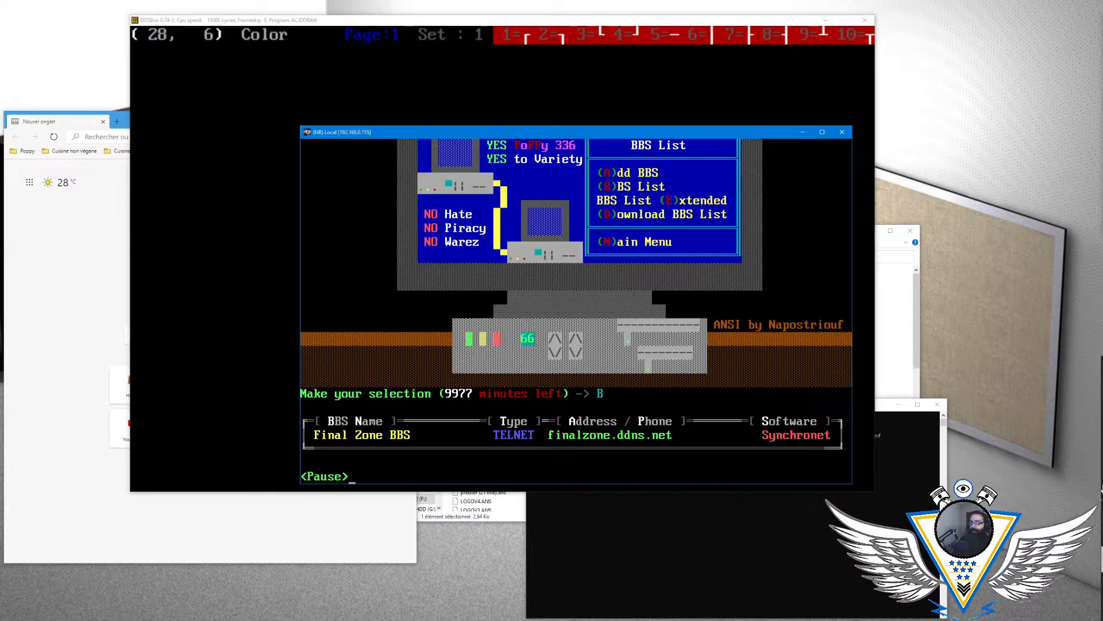
pyautogui.press('Return')
pyautogui.press('m')
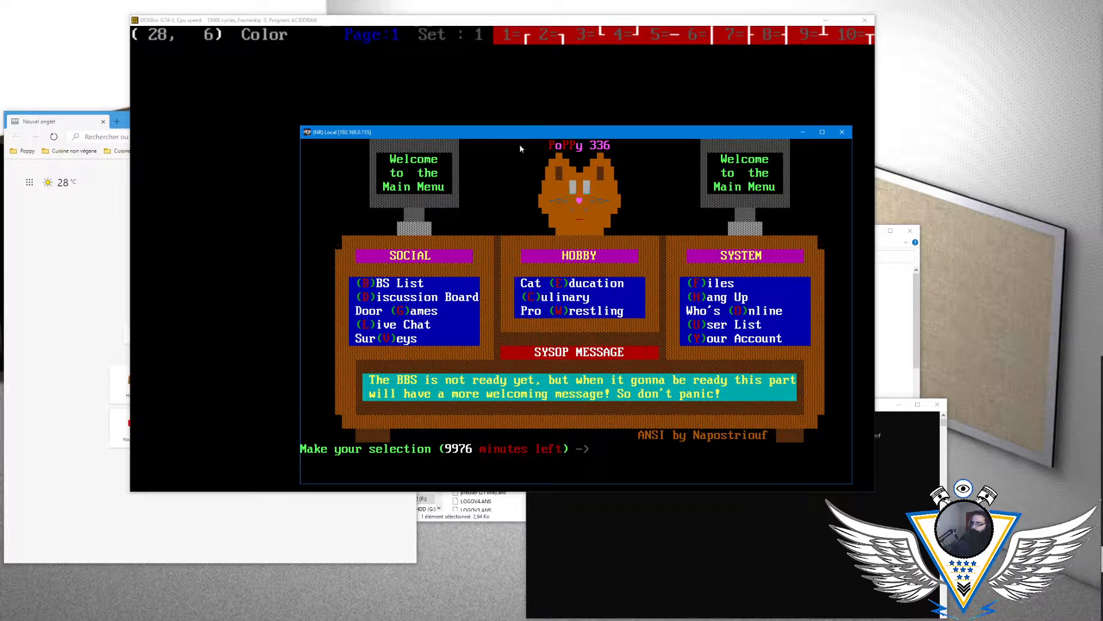
# - Open the Discussion Board's section list and browse its areas down to [Technology] Computer Gaming
pyautogui.press('d')
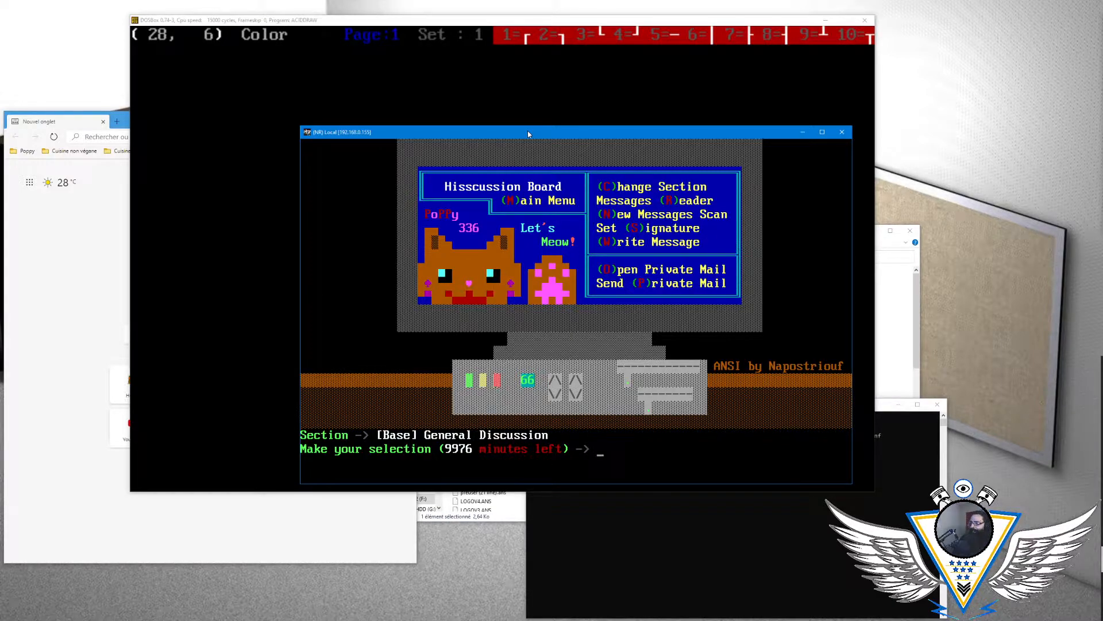
pyautogui.press('c')
pyautogui.press('Down')
pyautogui.press('Down')
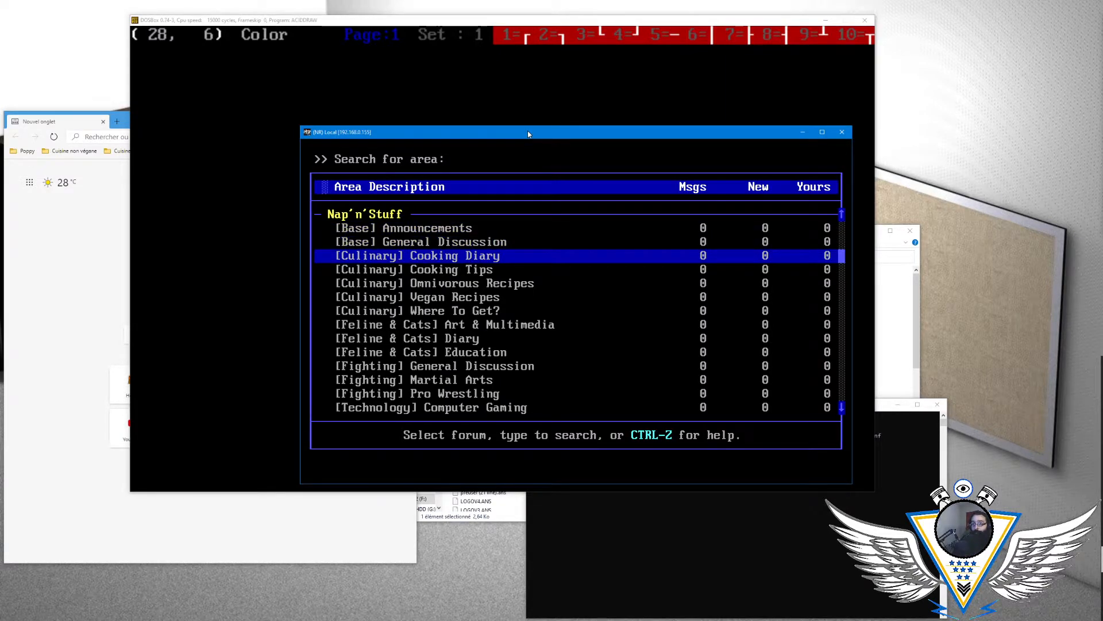
pyautogui.press('Down')
pyautogui.press('Down')
pyautogui.press('Down')
pyautogui.press('Down')
pyautogui.press('Down')
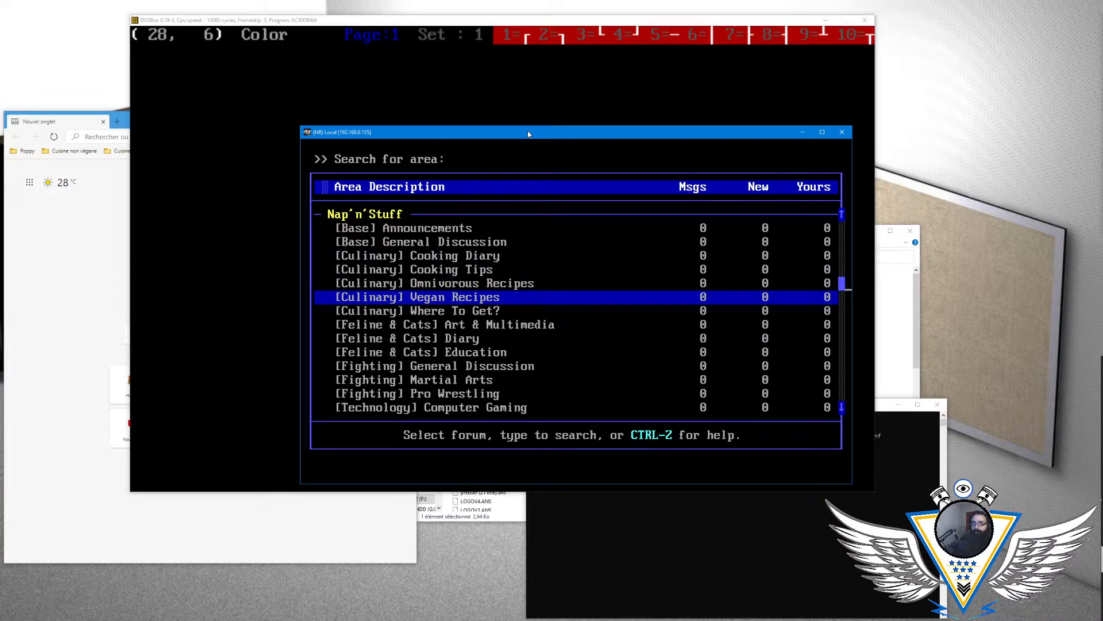
pyautogui.press('Down')
pyautogui.press('Down')
pyautogui.press('Down')
pyautogui.press('Down')
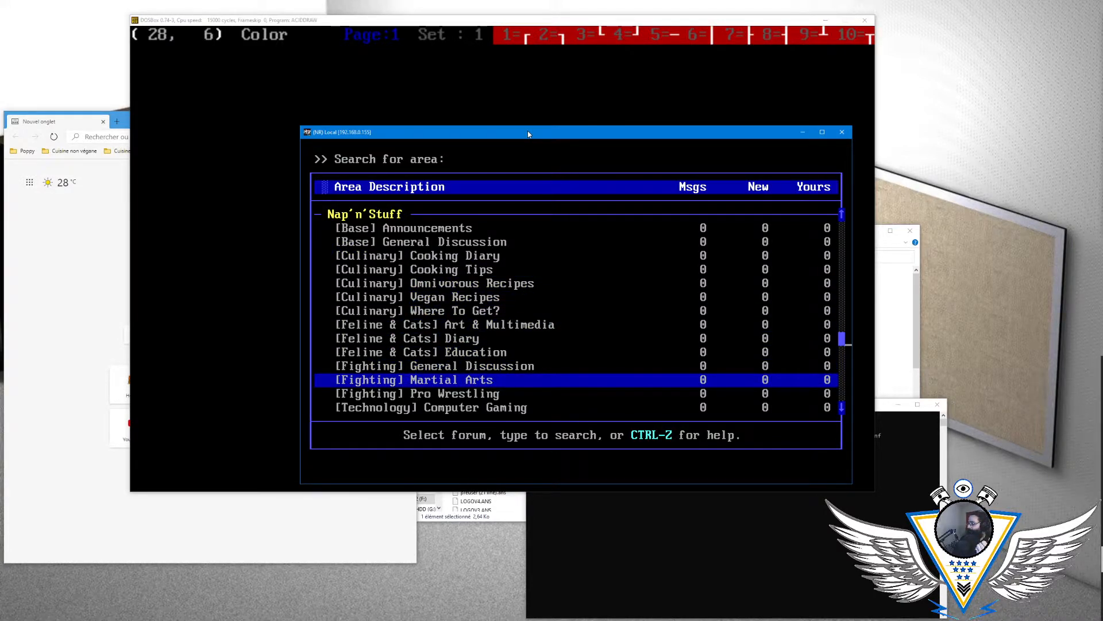
pyautogui.press('Down')
pyautogui.press('Down')
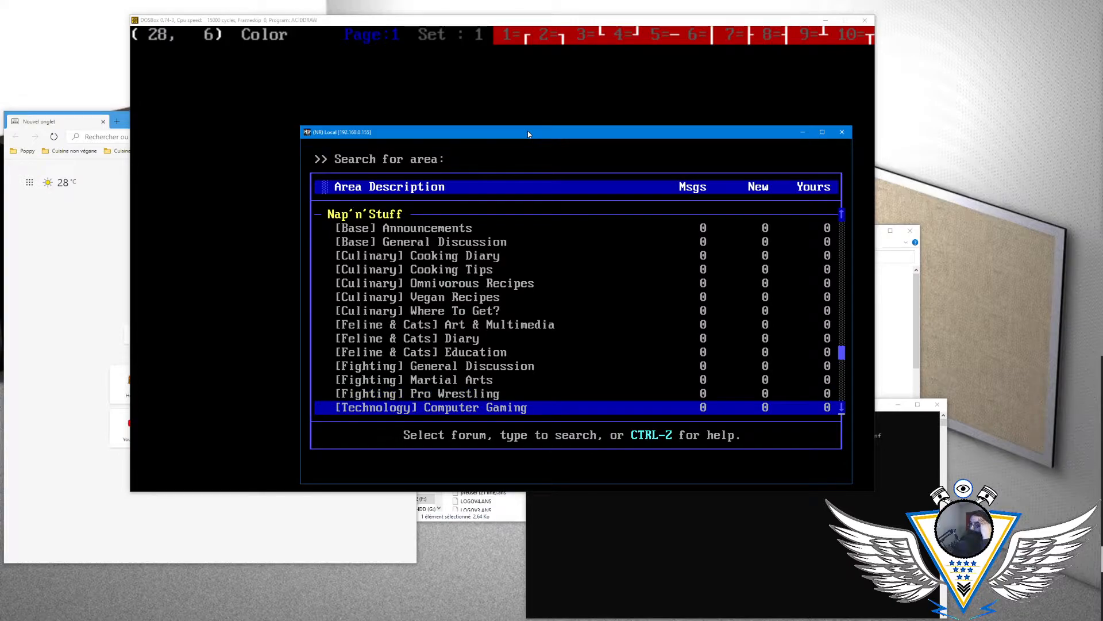
# - Go back through the Culinary message areas, examining each one from Cooking Diary to Where To Get?
pyautogui.press('Up')
pyautogui.press('Up')
pyautogui.press('Up')
pyautogui.press('Up')
pyautogui.press('Up')
pyautogui.press('Up')
pyautogui.press('Up')
pyautogui.press('Up')
pyautogui.press('Up')
pyautogui.press('Up')
pyautogui.press('Up')
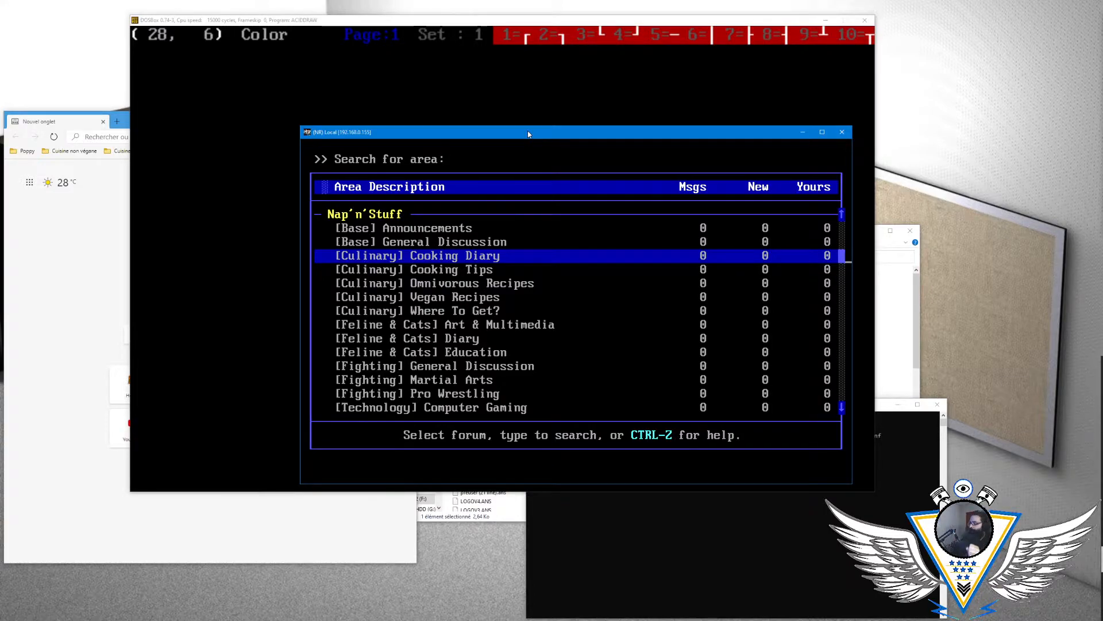
pyautogui.press('Down')
pyautogui.press('Down')
pyautogui.press('Up')
pyautogui.press('Down')
pyautogui.press('Up')
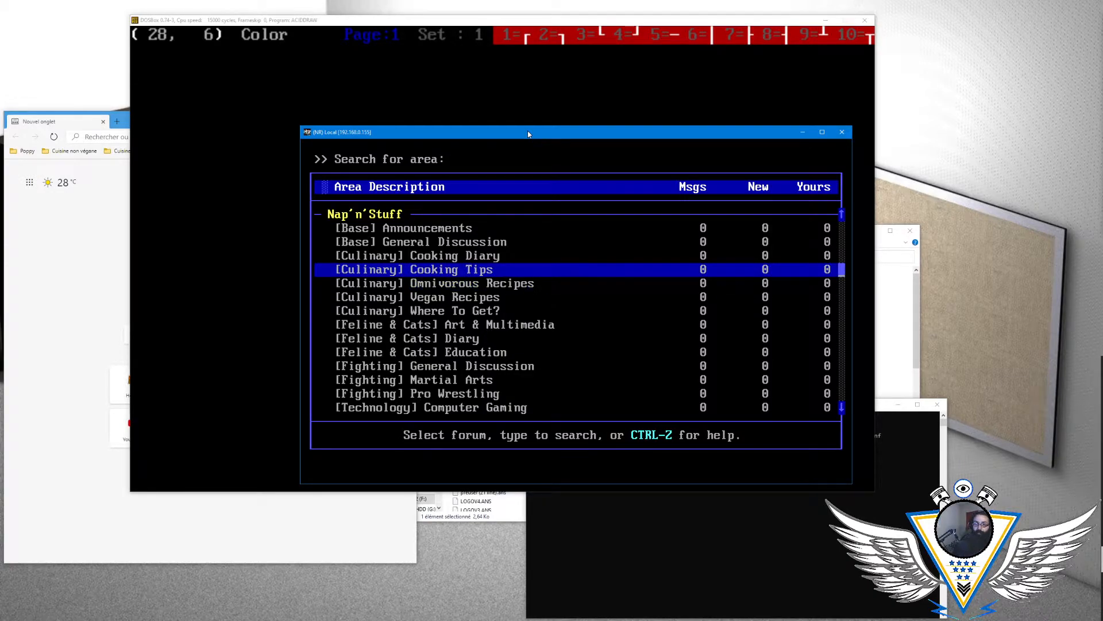
pyautogui.press('Down')
pyautogui.press('Down')
pyautogui.press('Up')
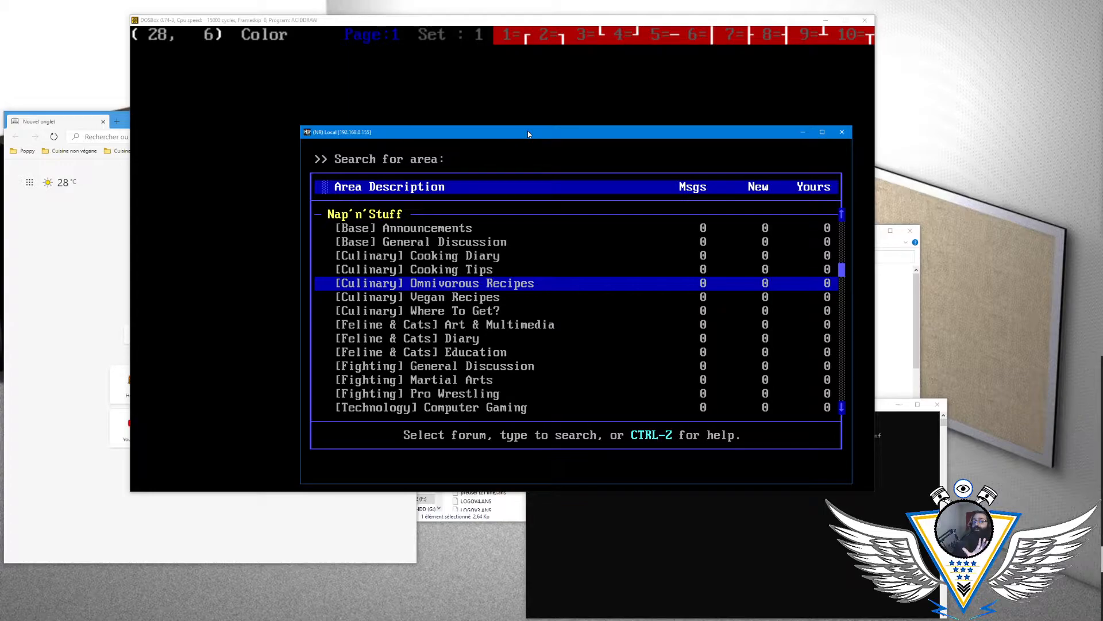
pyautogui.press('Up')
pyautogui.press('Down')
pyautogui.press('Down')
pyautogui.press('Up')
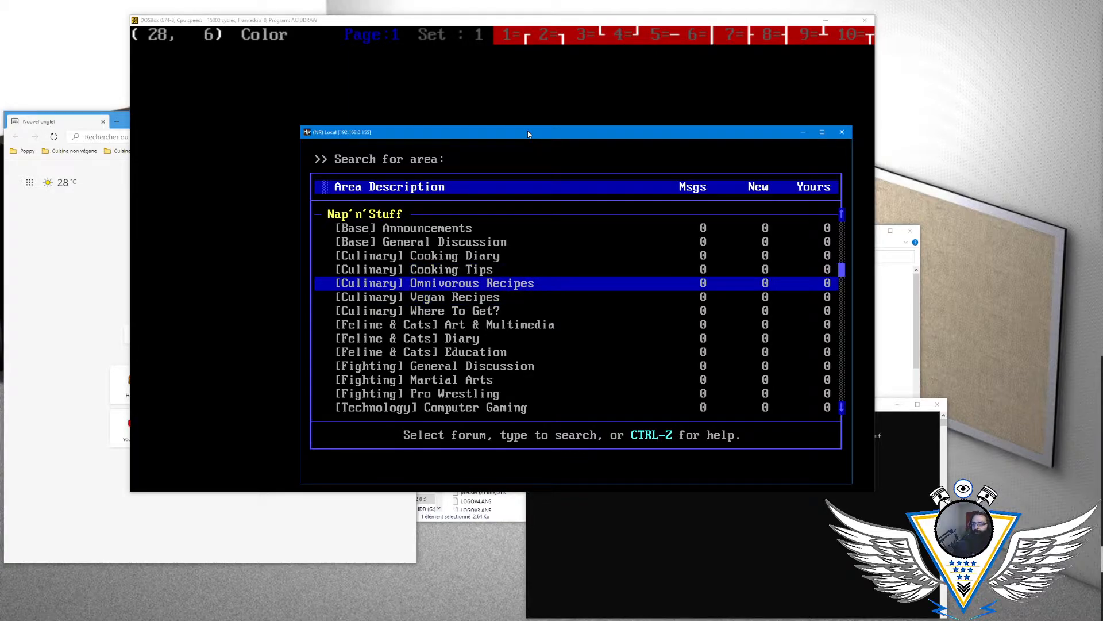
pyautogui.press('Down')
pyautogui.press('Down')
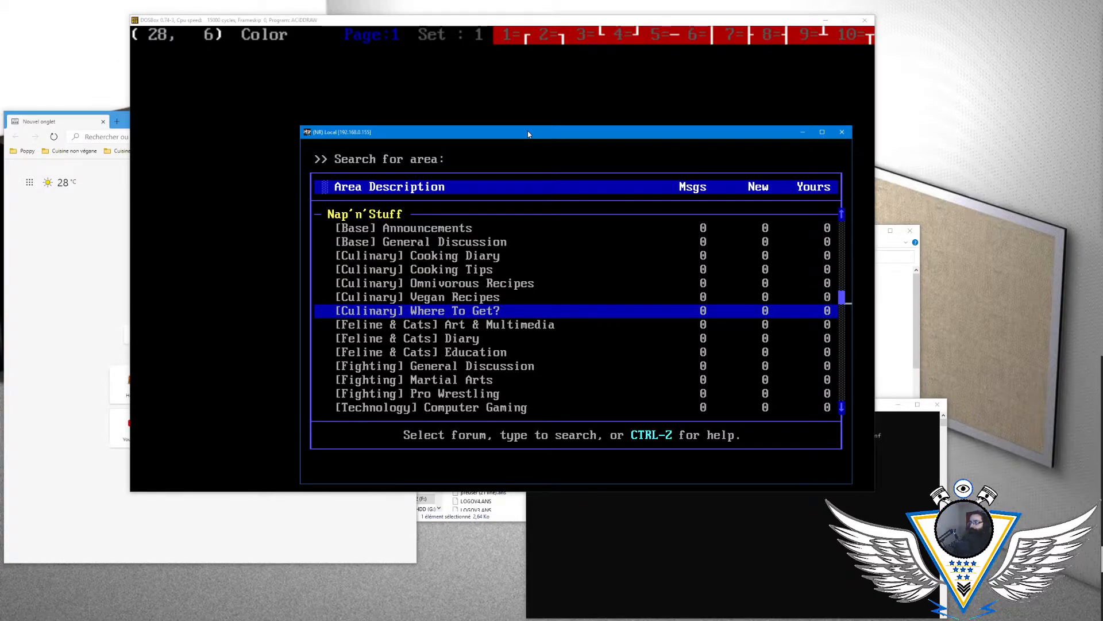
# - Examine the Feline & Cats message areas: Art & Multimedia, Diary and Education
pyautogui.press('Down')
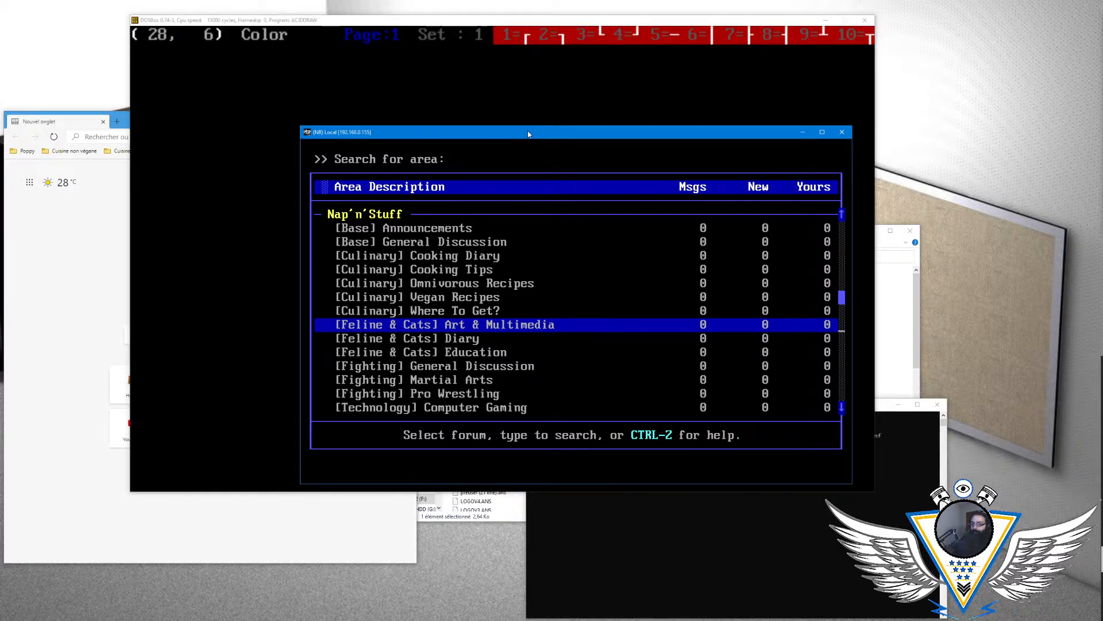
pyautogui.press('Down')
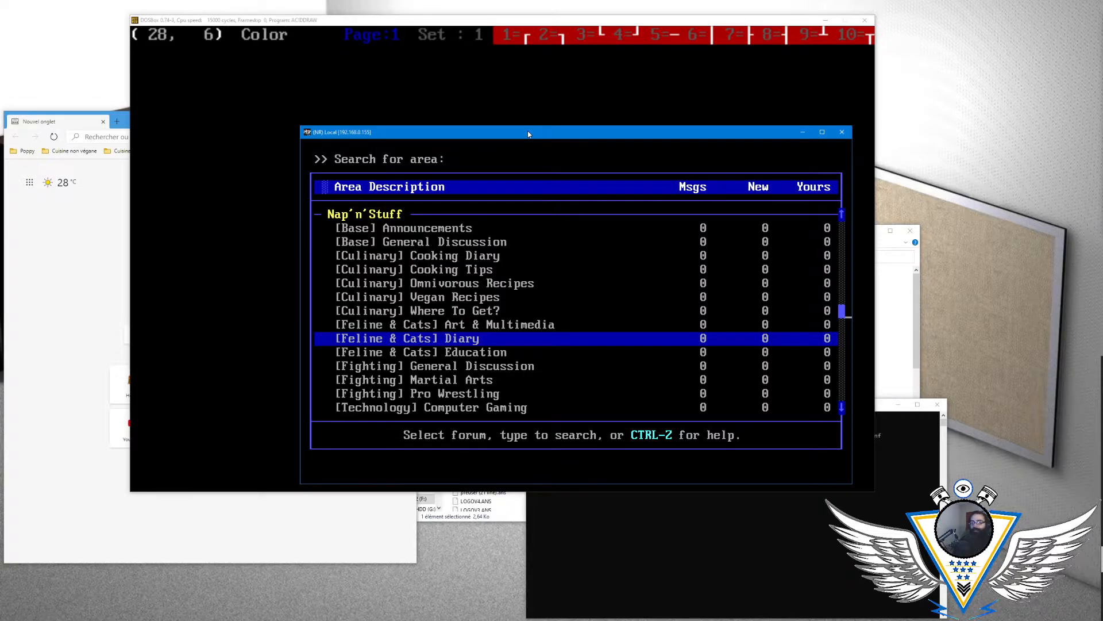
pyautogui.press('Down')
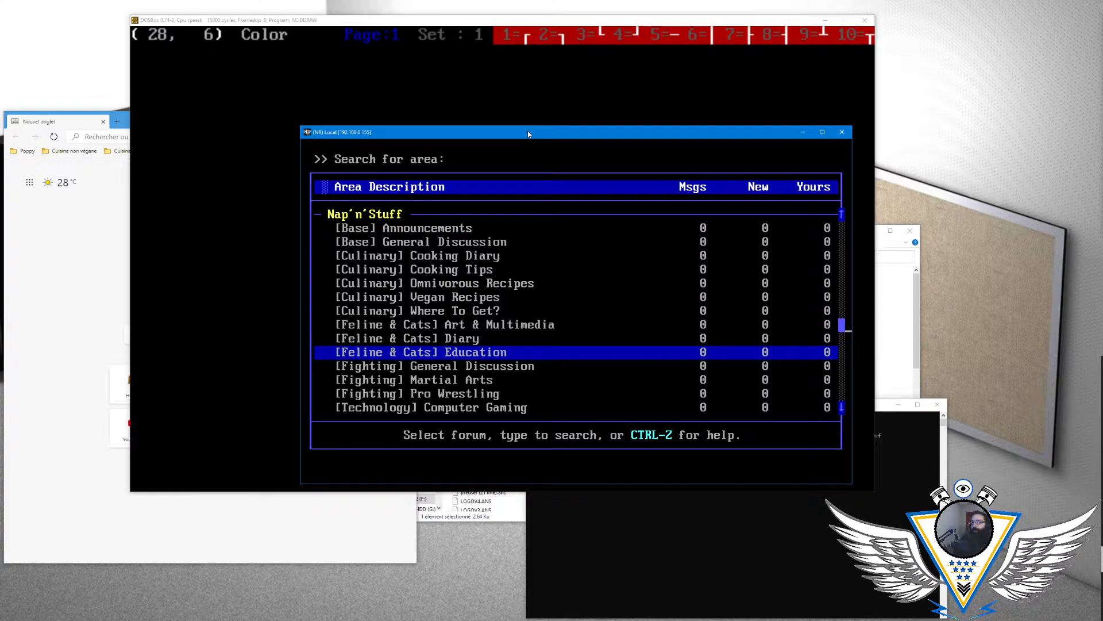
pyautogui.press('Up')
pyautogui.press('Up')
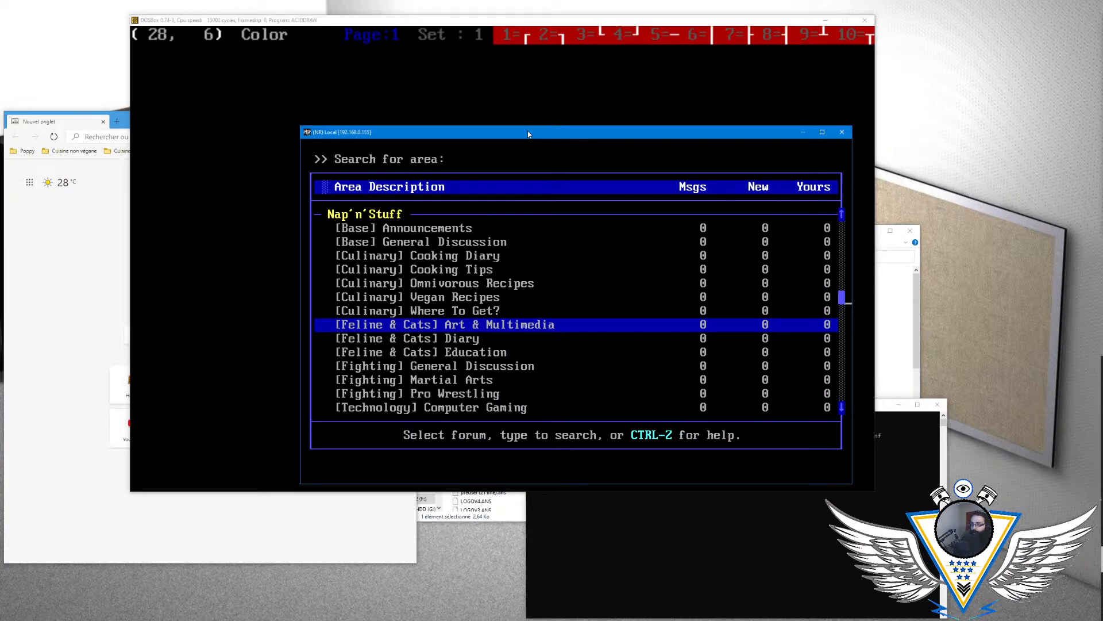
pyautogui.press('Down')
pyautogui.press('Down')
pyautogui.press('Up')
pyautogui.press('Up')
pyautogui.press('Down')
pyautogui.press('Down')
pyautogui.press('Down')
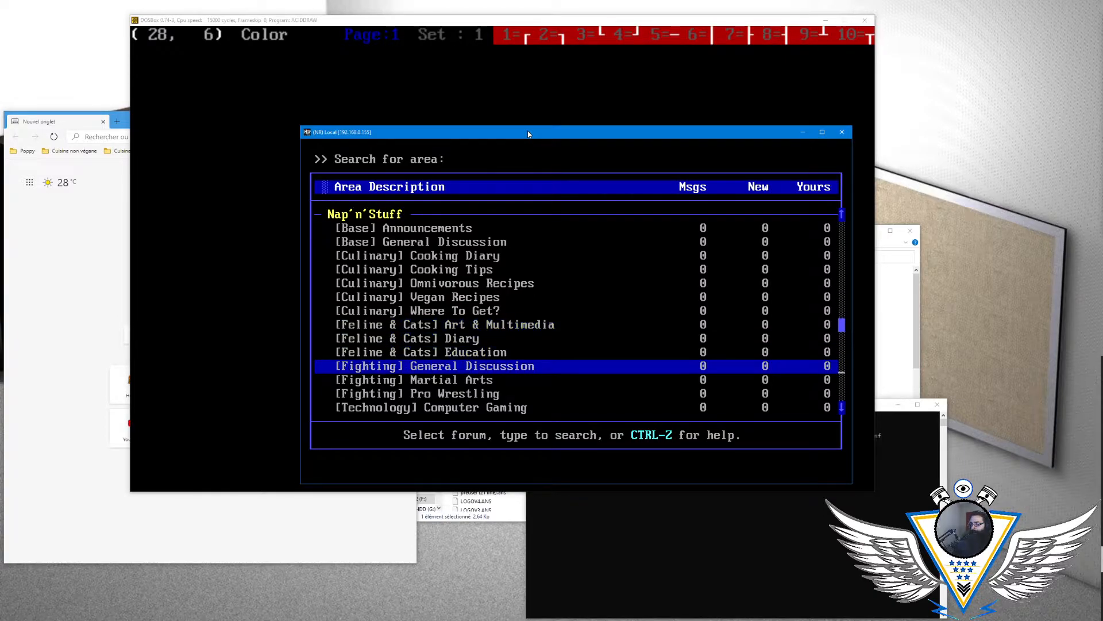
# - Examine the Fighting areas General Discussion, Martial Arts and Pro Wrestling, ending on [Technology] Computer Gaming
pyautogui.press('Down')
pyautogui.press('Up')
pyautogui.press('Down')
pyautogui.press('Down')
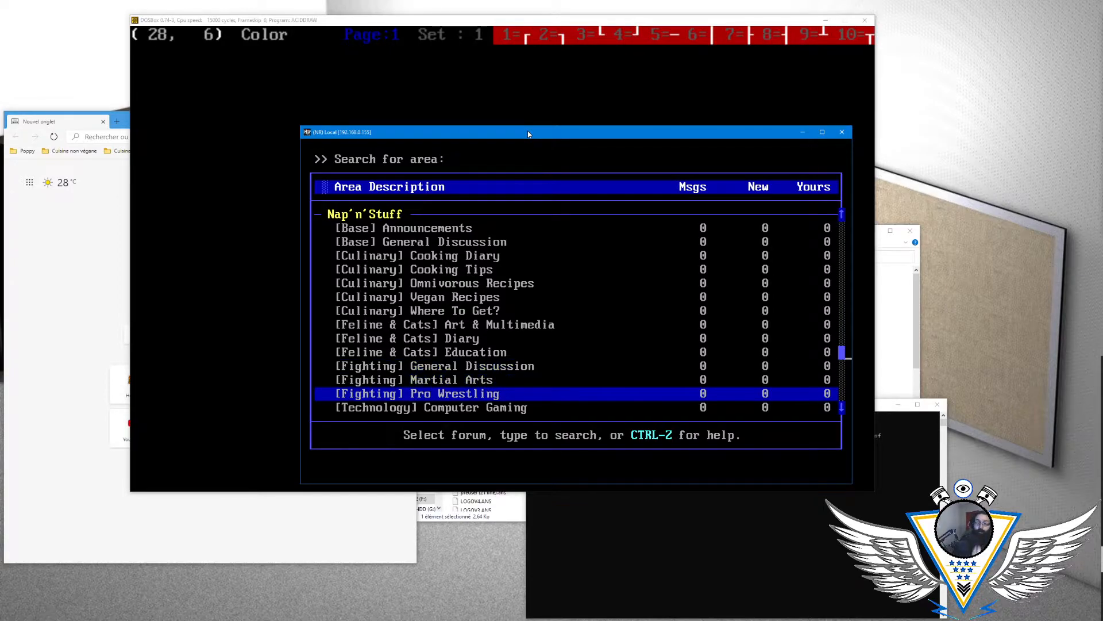
pyautogui.press('Up')
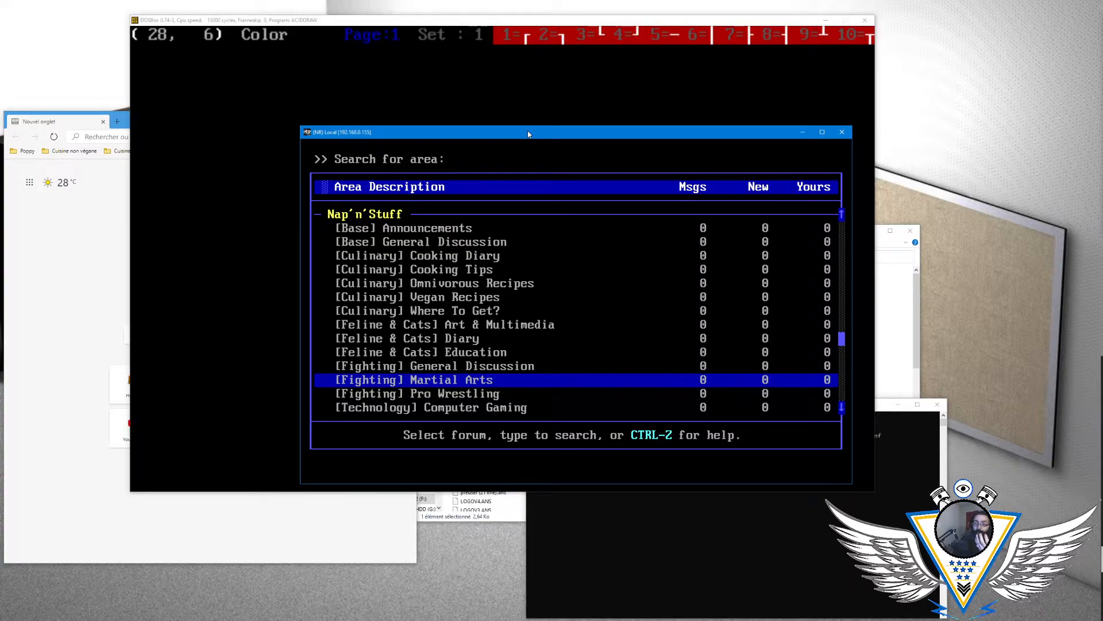
pyautogui.press('Up')
pyautogui.press('Down')
pyautogui.press('Down')
pyautogui.press('Up')
pyautogui.press('Up')
pyautogui.press('Down')
pyautogui.press('Down')
pyautogui.press('Up')
pyautogui.press('Up')
pyautogui.press('Down')
pyautogui.press('Down')
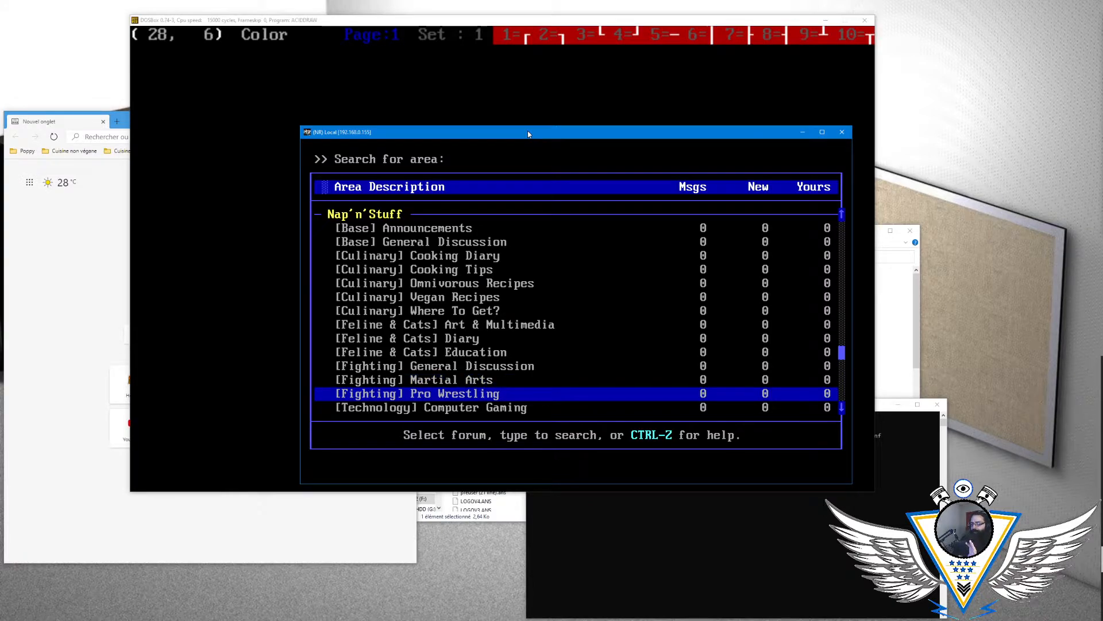
pyautogui.press('Down')
pyautogui.press('Up')
pyautogui.press('Up')
pyautogui.press('Down')
pyautogui.press('Up')
pyautogui.press('Up')
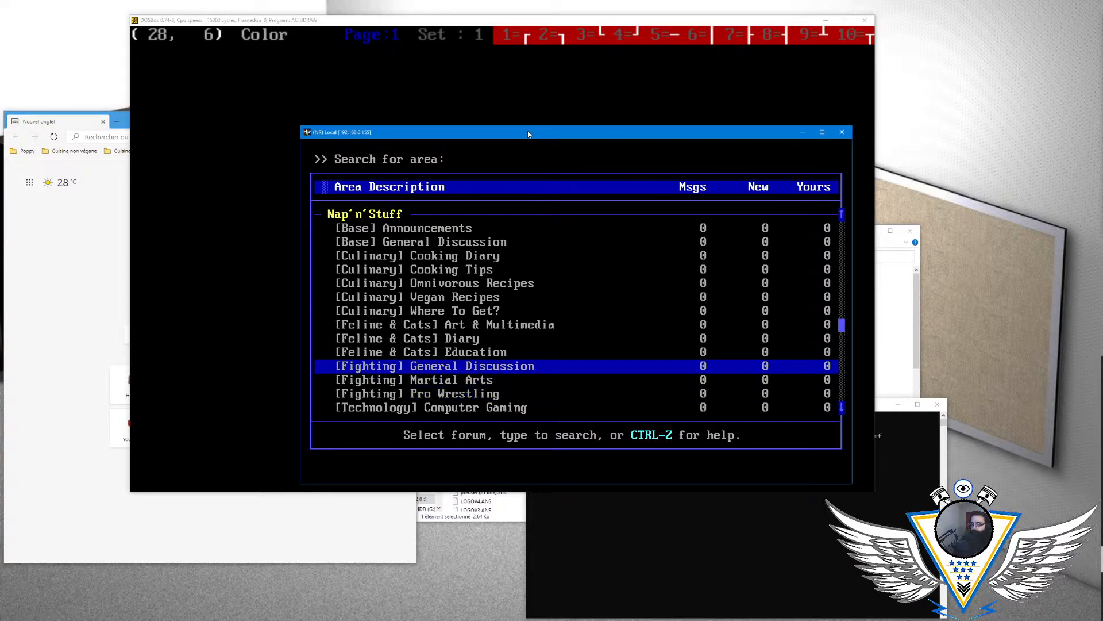
pyautogui.press('Down')
pyautogui.press('Down')
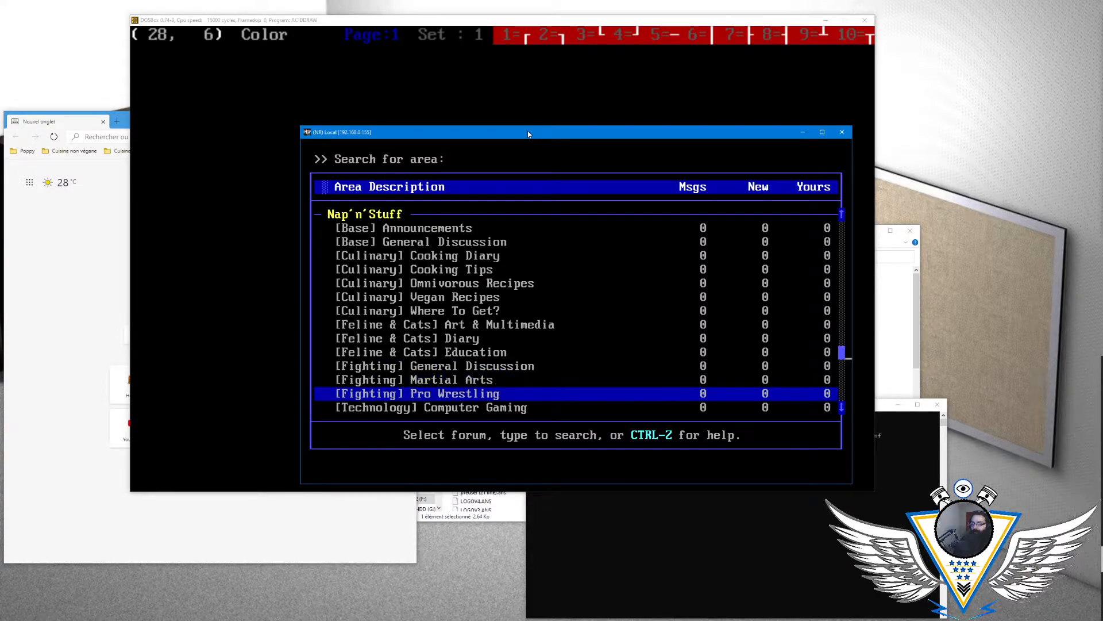
pyautogui.press('Up')
pyautogui.press('Up')
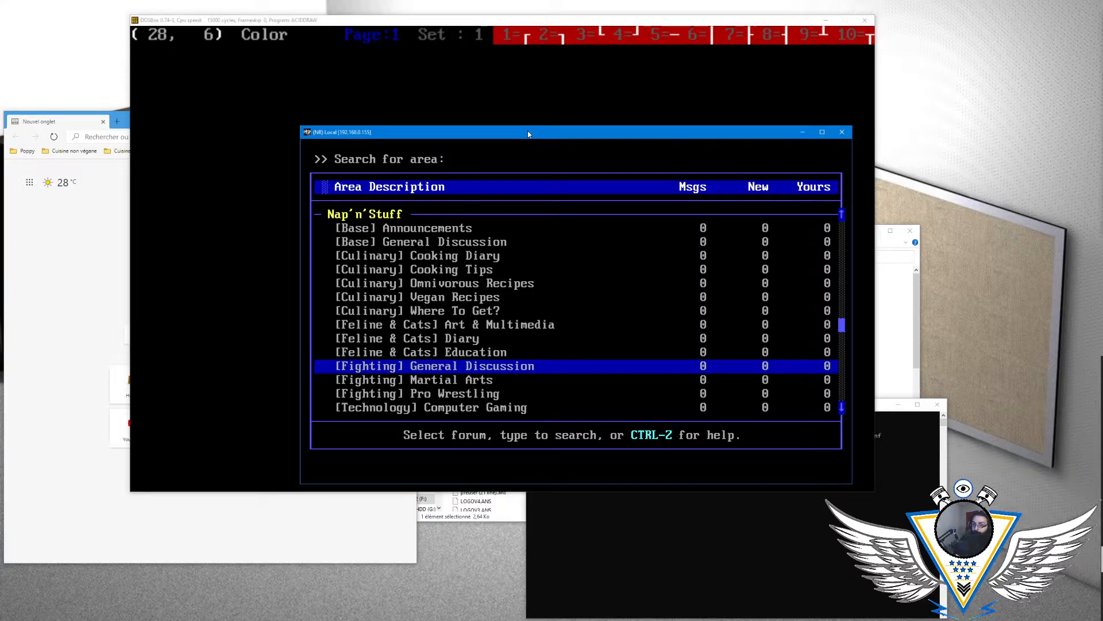
pyautogui.press('Down')
pyautogui.press('Down')
pyautogui.press('Down')
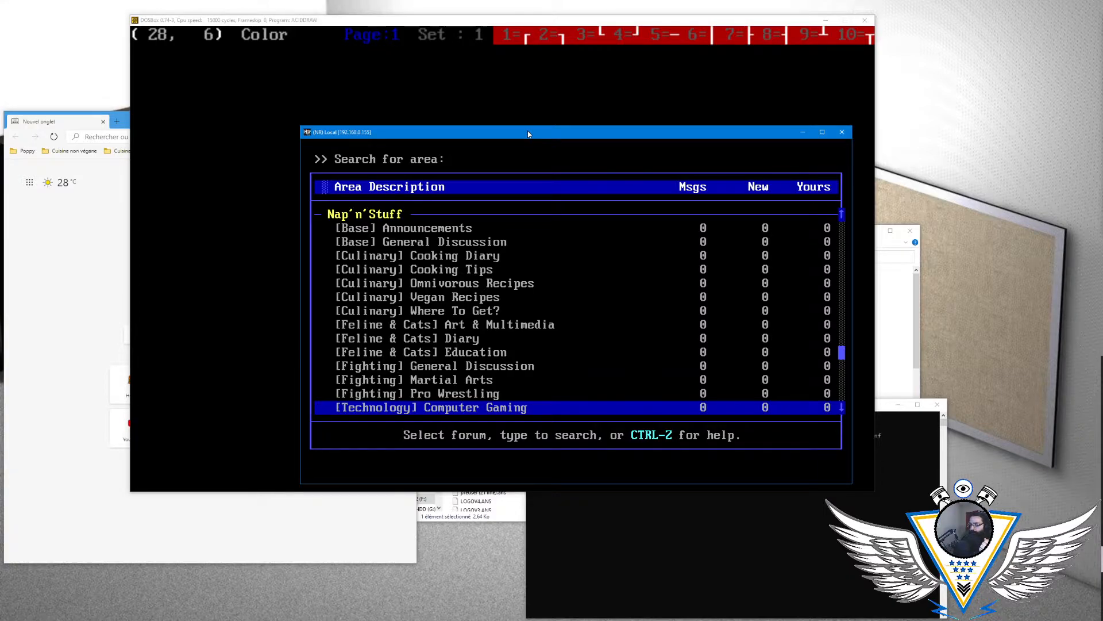
# - Browse the Technology areas down to Vintage Computers and back up to Computer Gaming
pyautogui.press('Down')
pyautogui.press('Up')
pyautogui.press('Down')
pyautogui.press('Down')
pyautogui.press('Down')
pyautogui.press('Down')
pyautogui.press('Down')
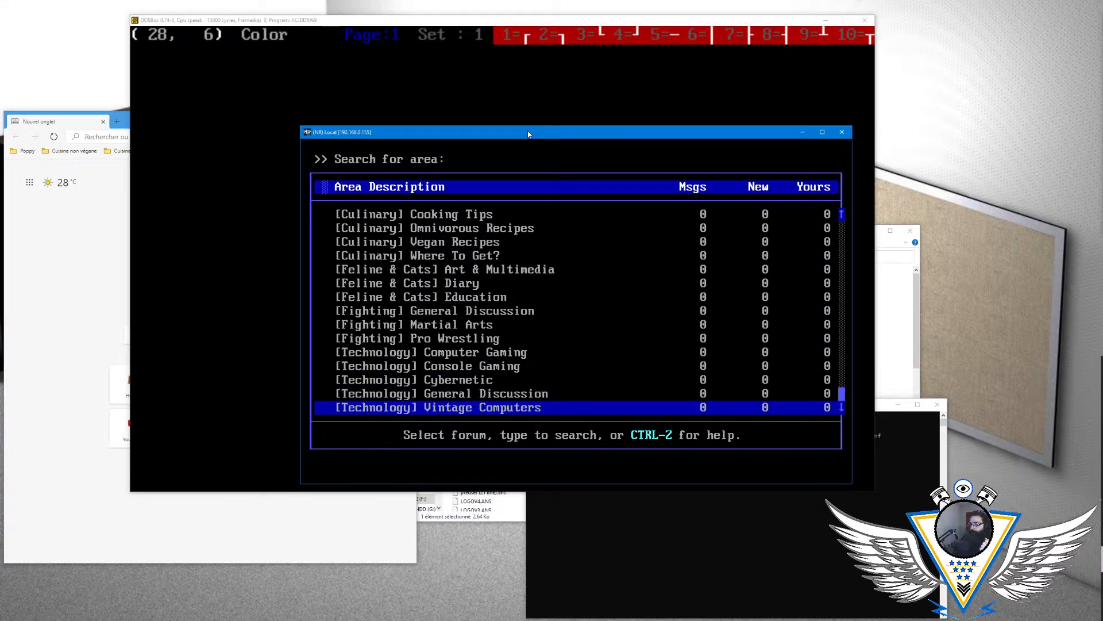
pyautogui.press('Up')
pyautogui.press('Up')
pyautogui.press('Up')
pyautogui.press('Up')
pyautogui.press('Up')
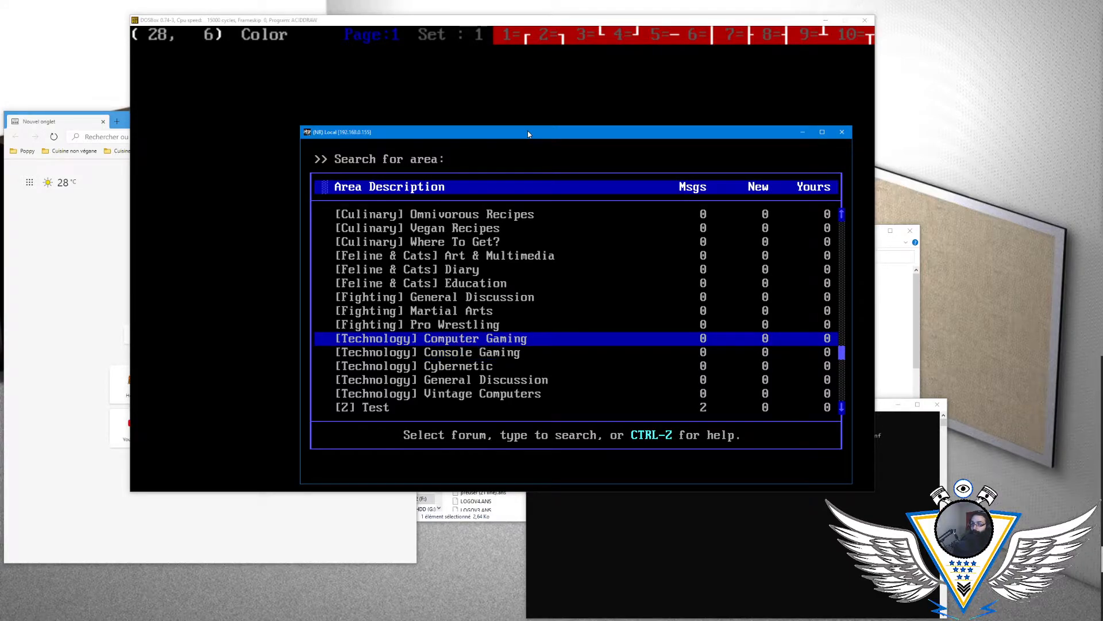
# - Examine the Technology areas from Computer Gaming through Console Gaming and Cybernetic to Vintage Computers
pyautogui.press('Down')
pyautogui.press('Up')
pyautogui.press('Up')
pyautogui.press('Down')
pyautogui.press('Down')
pyautogui.press('Down')
pyautogui.press('Down')
pyautogui.press('Down')
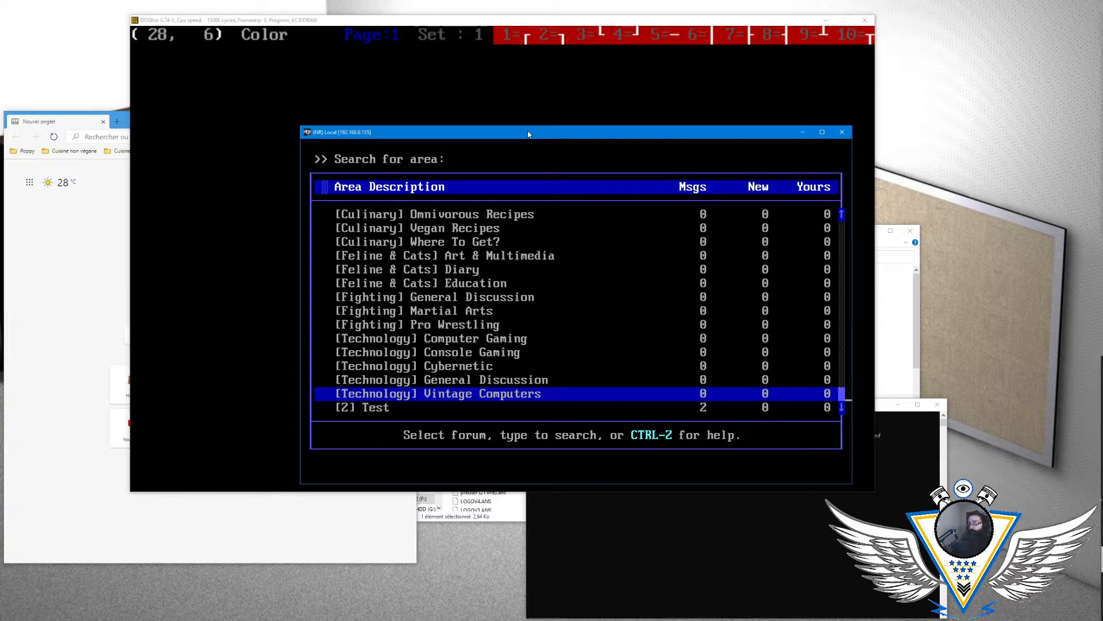
# - Compare the Technology areas Cybernetic, General Discussion and Vintage Computers, ending on [Technology] General Discussion
pyautogui.press('Up')
pyautogui.press('Up')
pyautogui.press('Down')
pyautogui.press('Down')
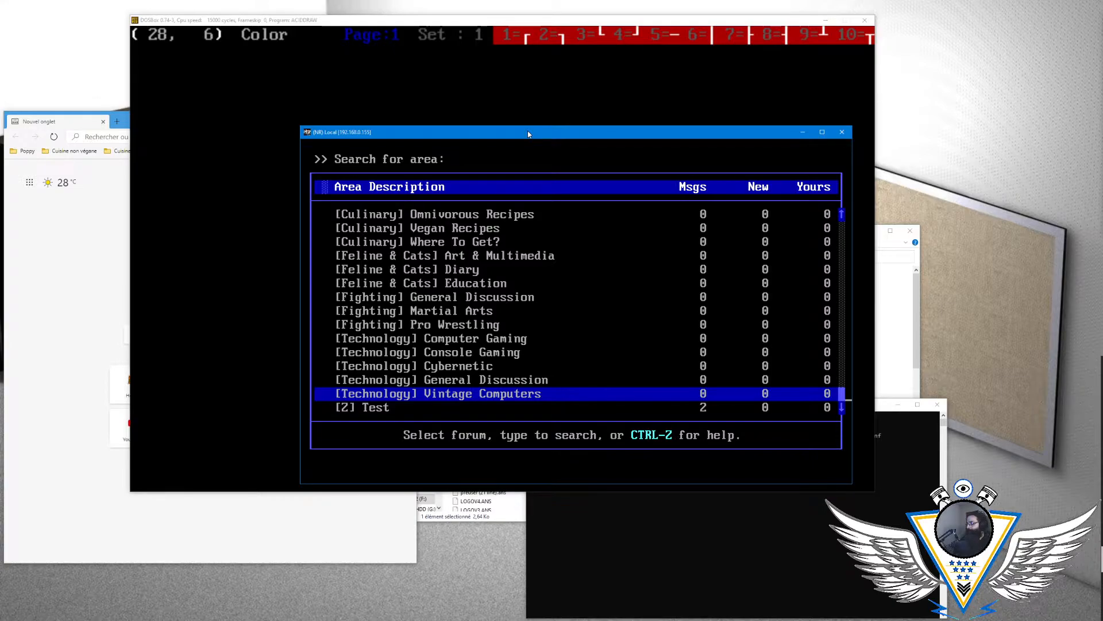
pyautogui.press('Up')
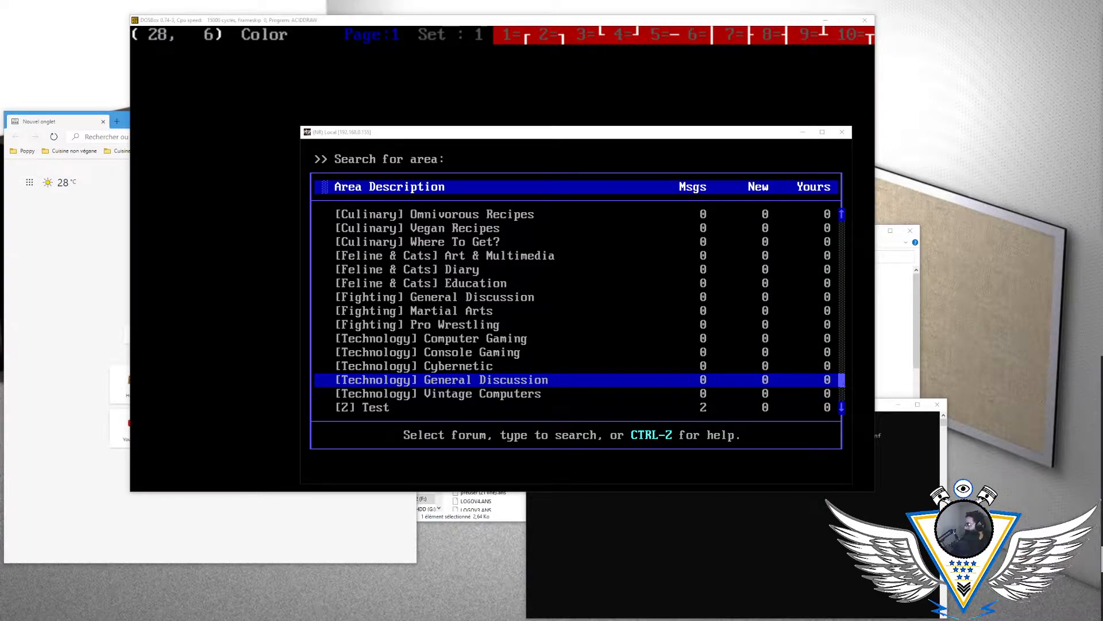
pyautogui.click(466, 136)
pyautogui.press('Up')
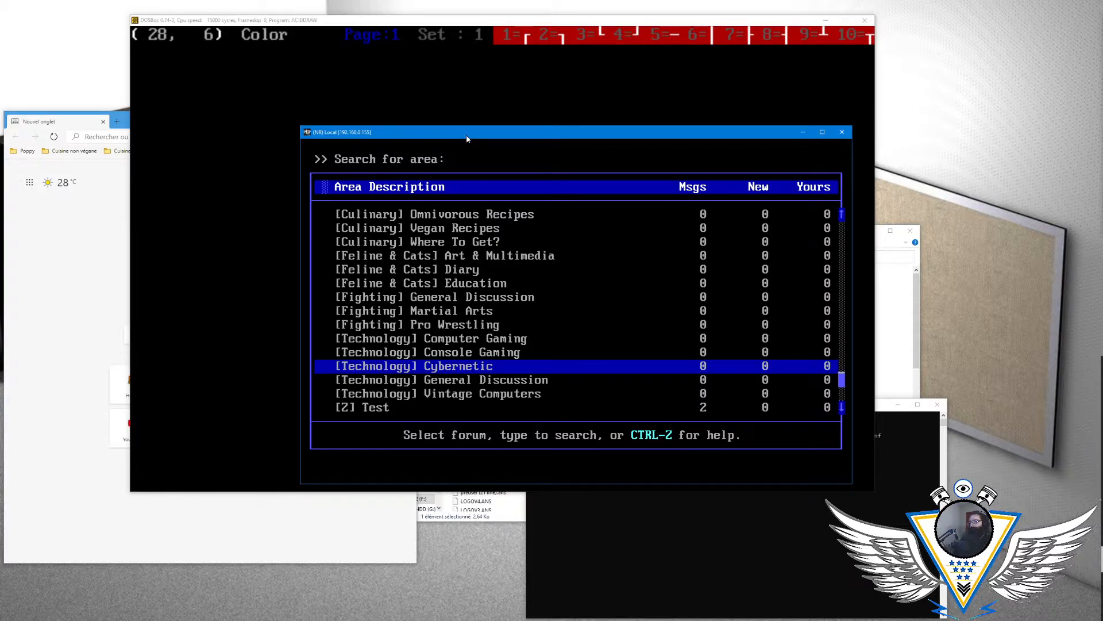
pyautogui.press('Down')
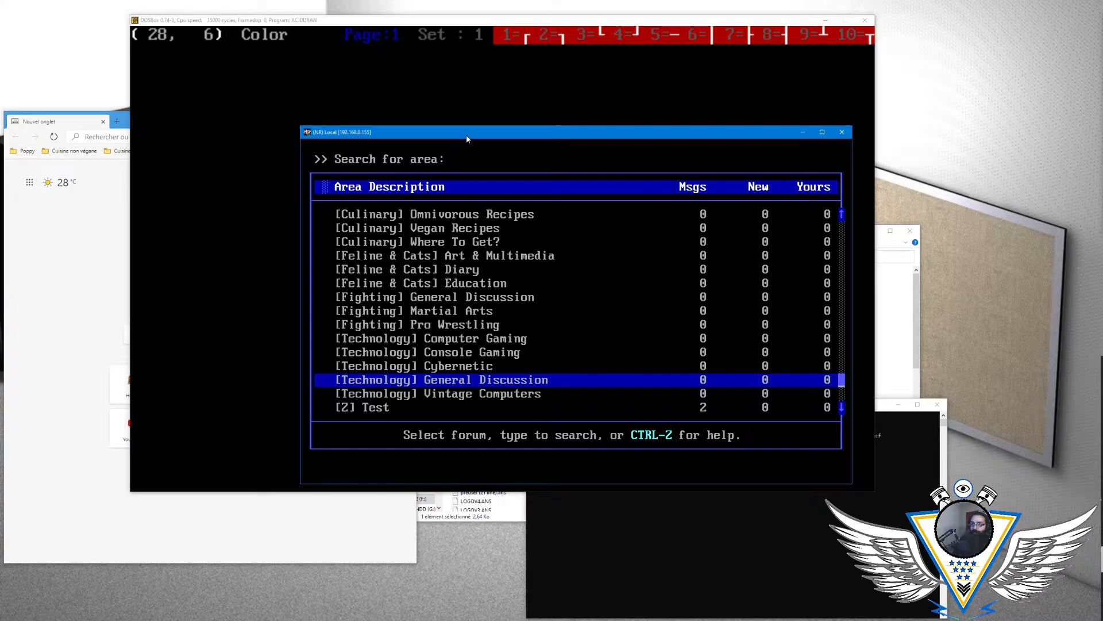
# - Review the area list from the Technology group up to the Base and Culinary areas, returning to [Technology] General Discussion
pyautogui.press('Up')
pyautogui.press('Up')
pyautogui.press('Up')
pyautogui.press('Up')
pyautogui.press('Up')
pyautogui.press('Up')
pyautogui.press('Up')
pyautogui.press('Up')
pyautogui.press('Up')
pyautogui.press('Up')
pyautogui.press('Up')
pyautogui.press('Up')
pyautogui.press('Up')
pyautogui.press('Up')
pyautogui.press('Up')
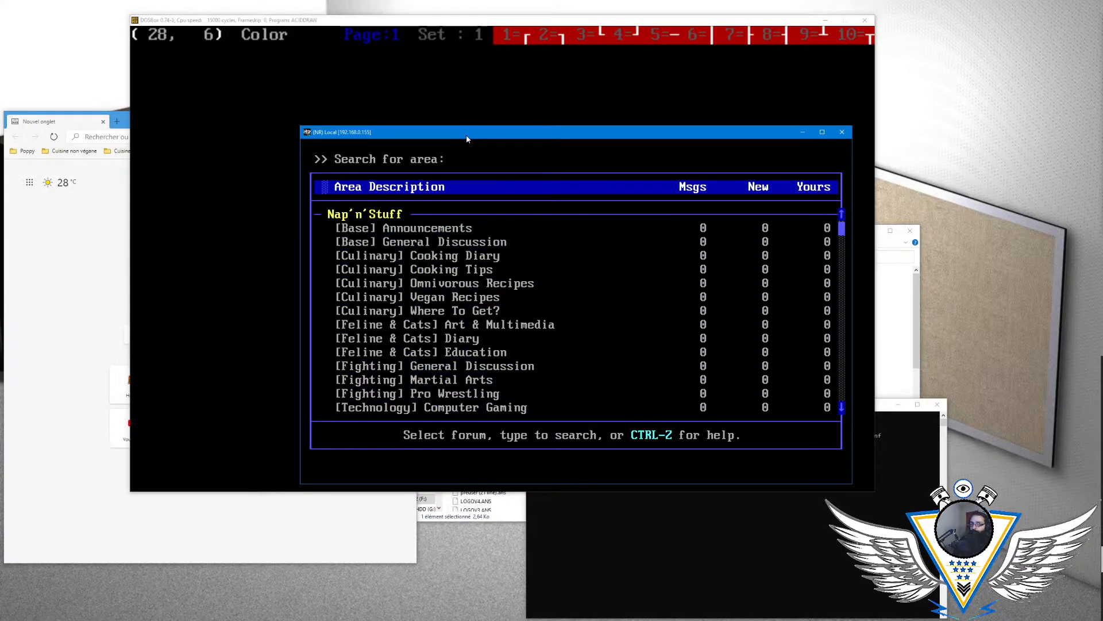
pyautogui.press('Down')
pyautogui.press('Down')
pyautogui.press('Down')
pyautogui.press('Down')
pyautogui.press('Down')
pyautogui.press('Down')
pyautogui.press('Down')
pyautogui.press('Down')
pyautogui.press('Down')
pyautogui.press('Down')
pyautogui.press('Down')
pyautogui.press('Down')
pyautogui.press('Down')
pyautogui.press('Down')
pyautogui.press('Down')
pyautogui.press('Down')
pyautogui.press('Down')
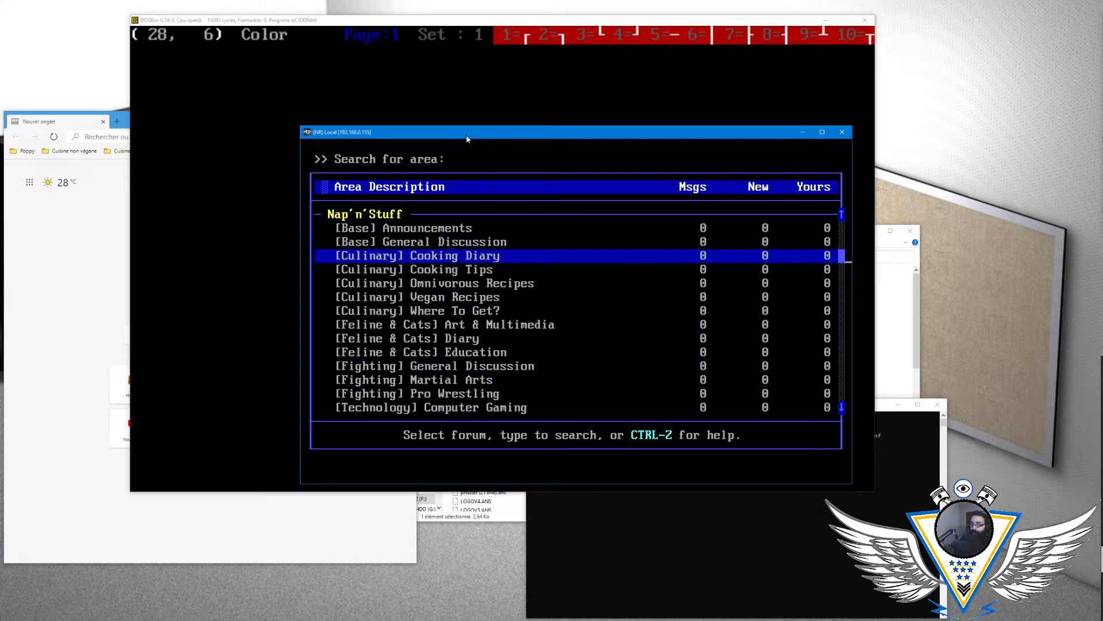
pyautogui.press('Up')
pyautogui.press('Up')
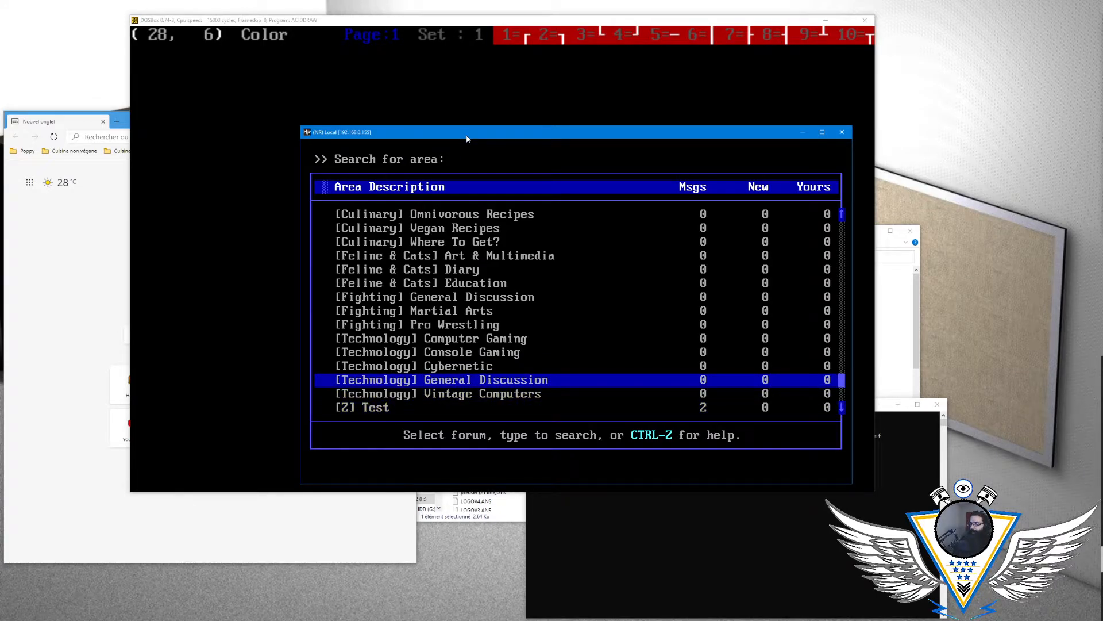
# - Open the Test area at the end of the list and read its messages "Re: jkjk" and "jkjk"
pyautogui.press('Down')
pyautogui.press('Down')
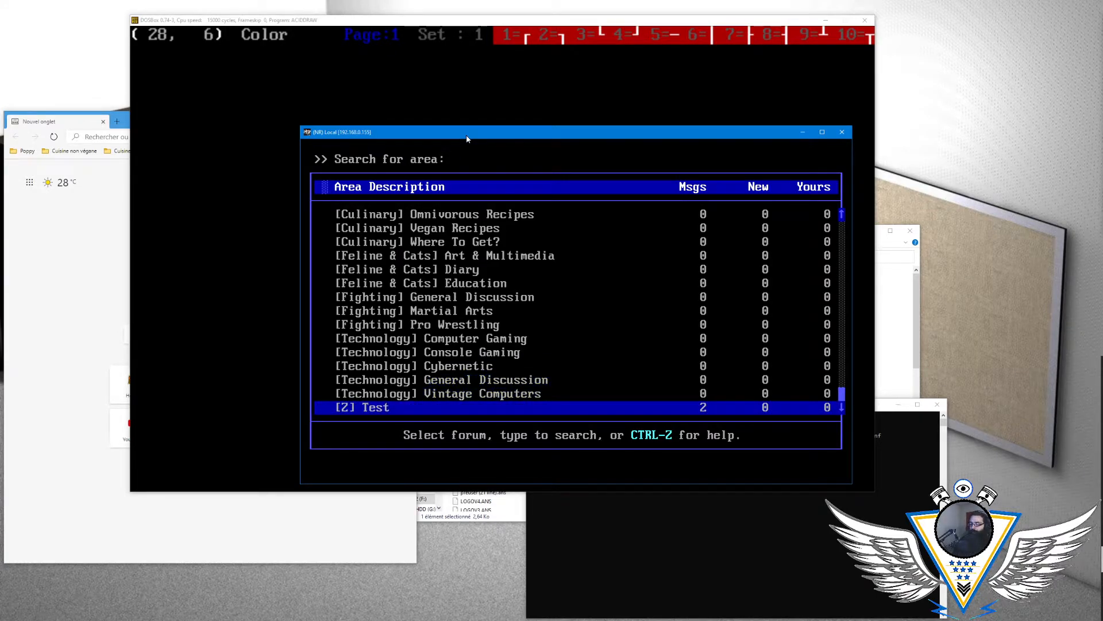
pyautogui.press('Return')
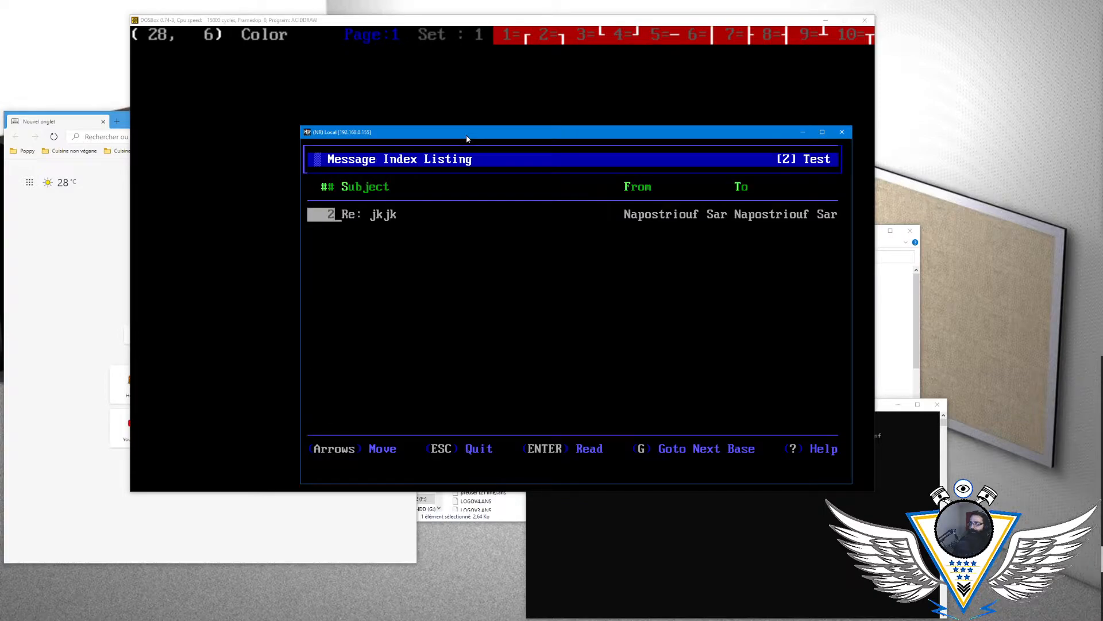
pyautogui.press('Return')
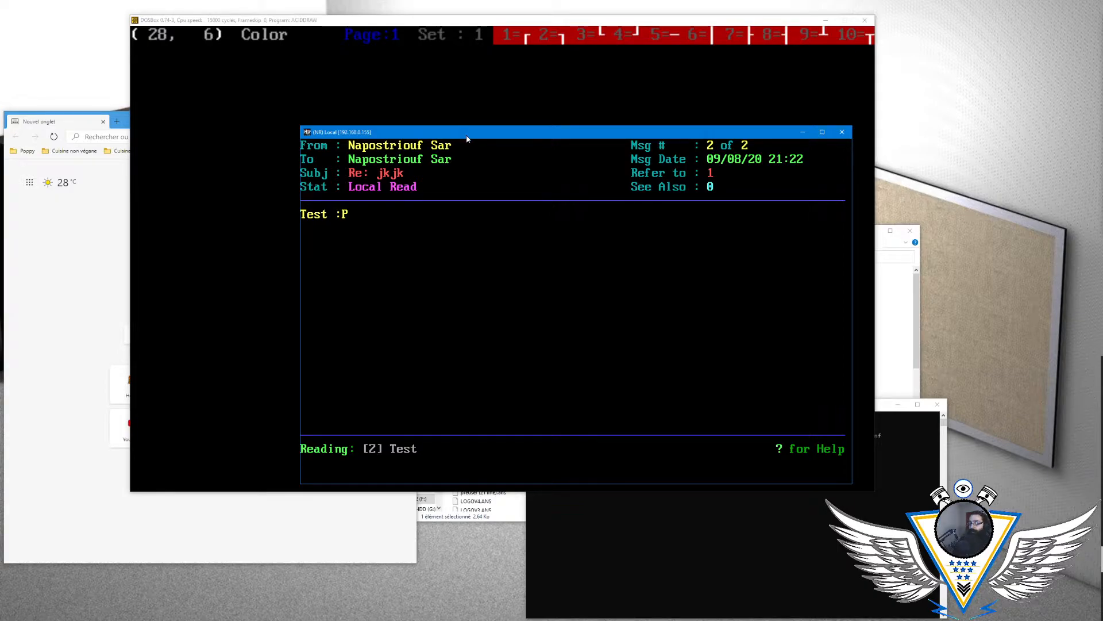
pyautogui.press('Left')
pyautogui.press('Right')
pyautogui.press('Left')
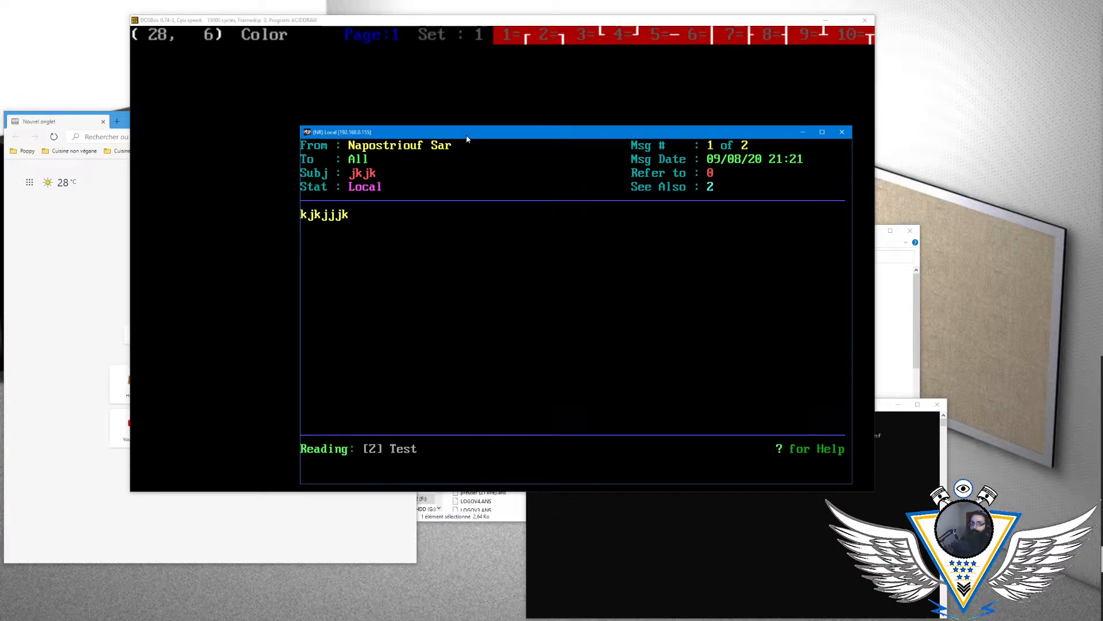
# - Return to the Test area's message index, highlight "Re: jkjk", and go back to the area list
pyautogui.press('Escape')
pyautogui.press('Return')
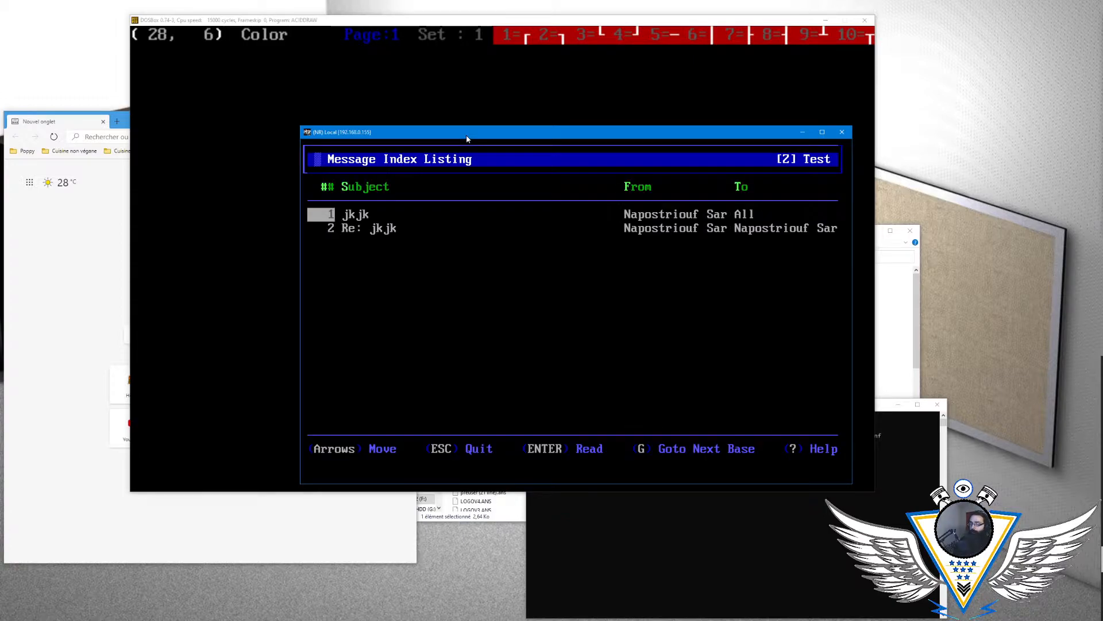
pyautogui.press('Down')
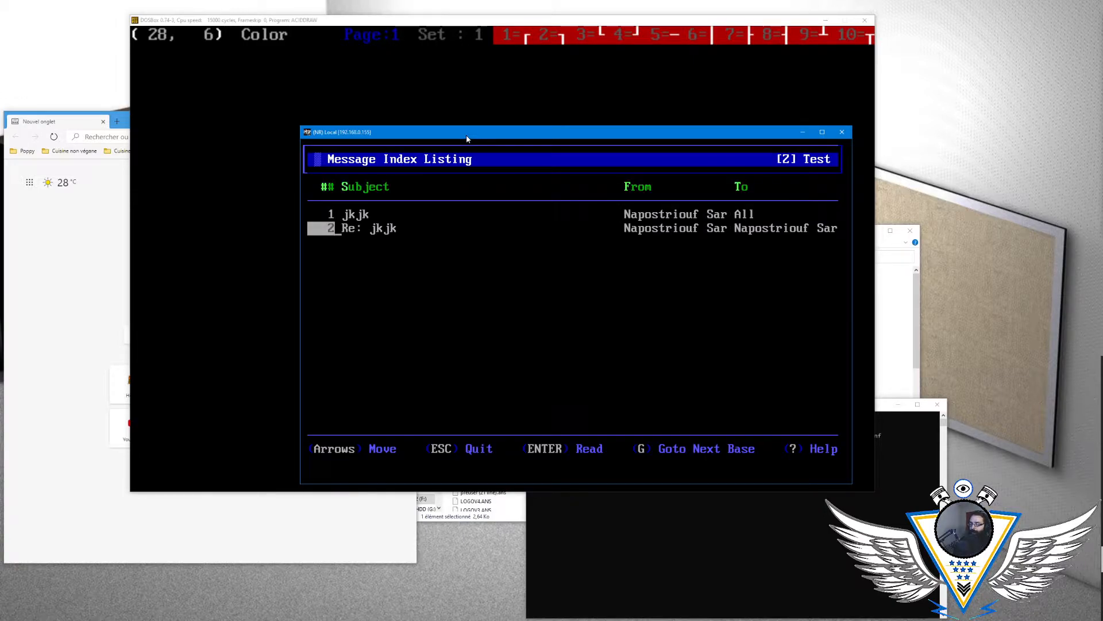
pyautogui.press('Escape')
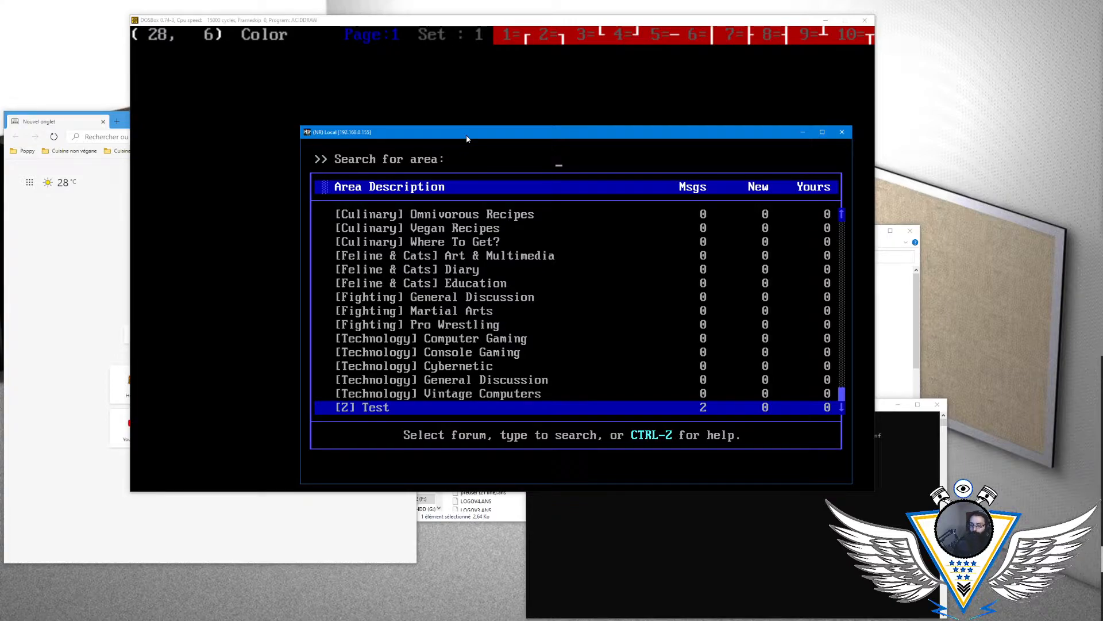
# - Change the current message section to [Base] General Discussion
pyautogui.press('Up')
pyautogui.press('Up')
pyautogui.press('Up')
pyautogui.press('Up')
pyautogui.press('Up')
pyautogui.press('Up')
pyautogui.press('Up')
pyautogui.press('Up')
pyautogui.press('Up')
pyautogui.press('Up')
pyautogui.press('Up')
pyautogui.press('Up')
pyautogui.press('Up')
pyautogui.press('Up')
pyautogui.press('Up')
pyautogui.press('Up')
pyautogui.press('Up')
pyautogui.press('Up')
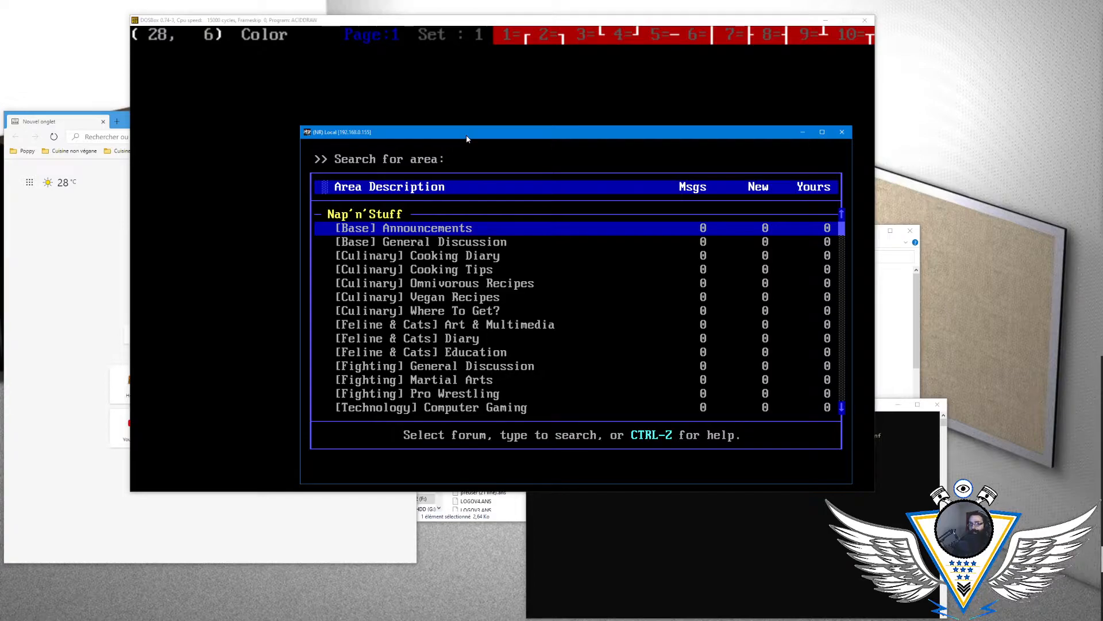
pyautogui.press('Down')
pyautogui.press('Return')
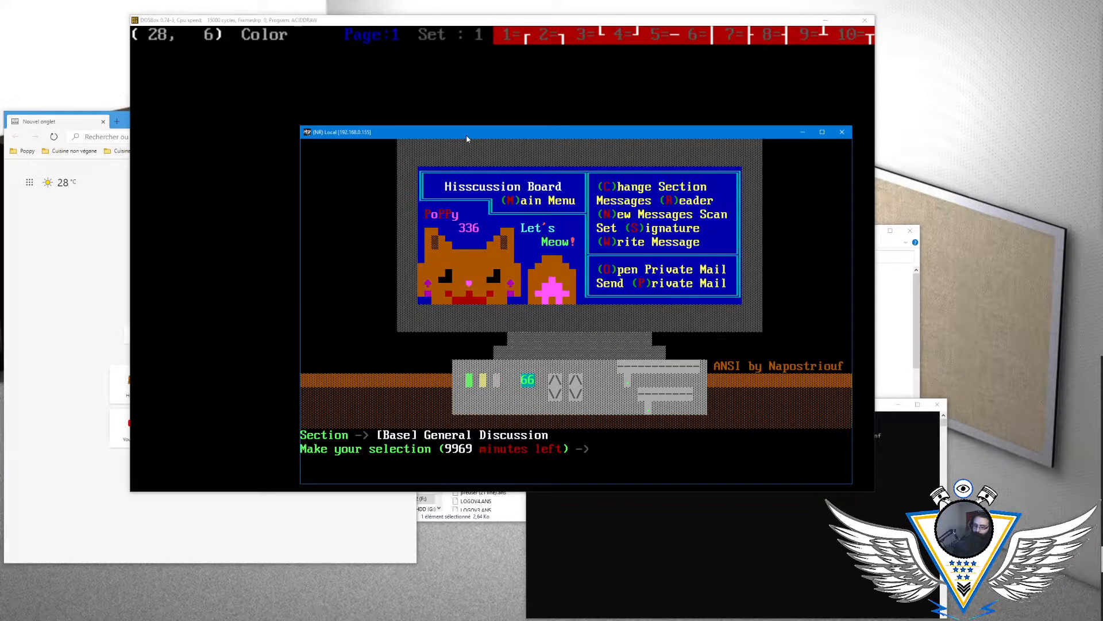
# - Check the auto-signature settings from the discussion board and return to the main menu
pyautogui.press('s')
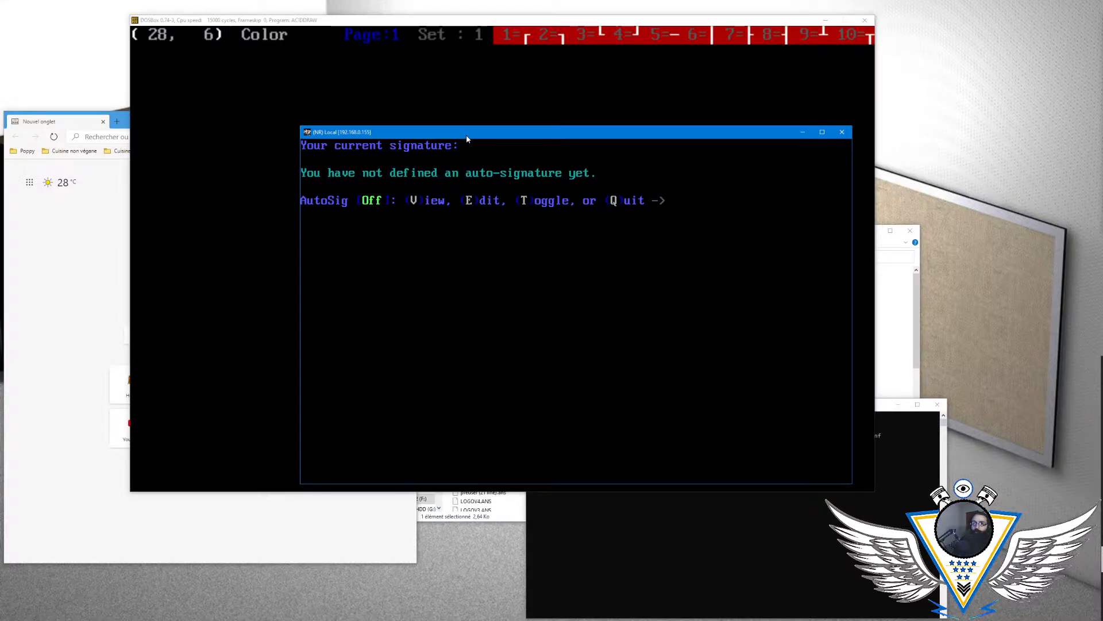
pyautogui.press('q')
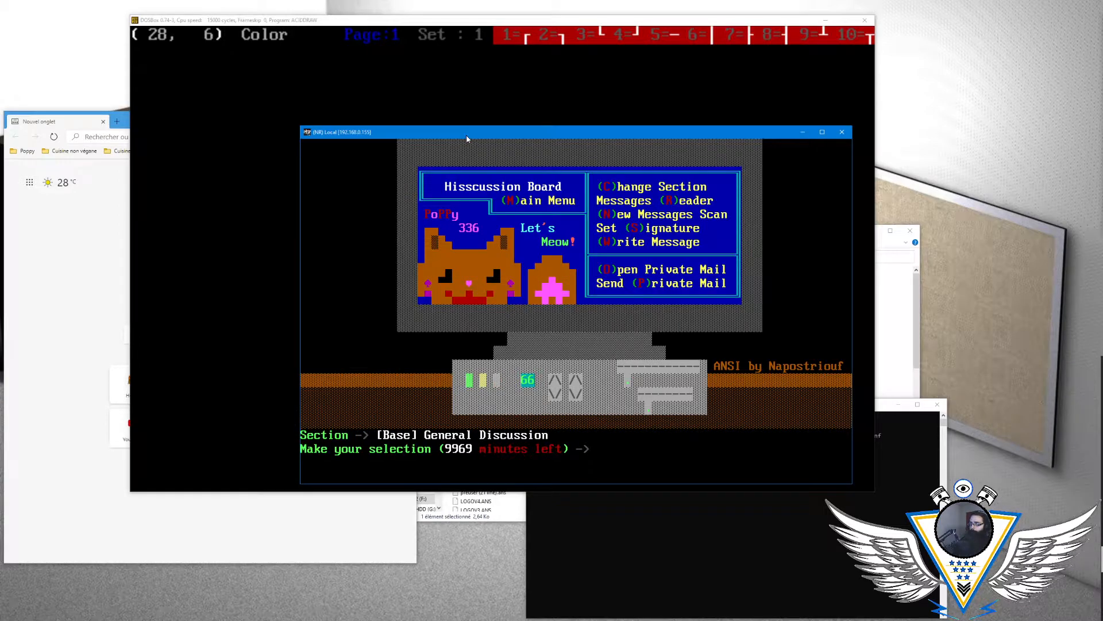
pyautogui.press('o')
pyautogui.press('m')
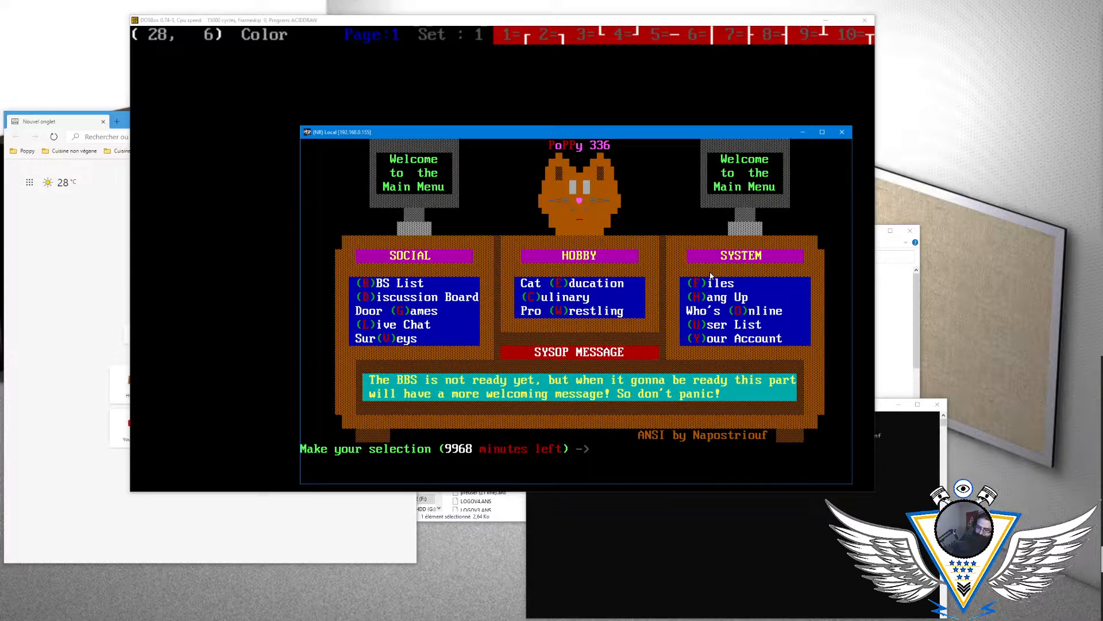
# - View the Who's Online list twice, returning to the main menu after each look
pyautogui.press('o')
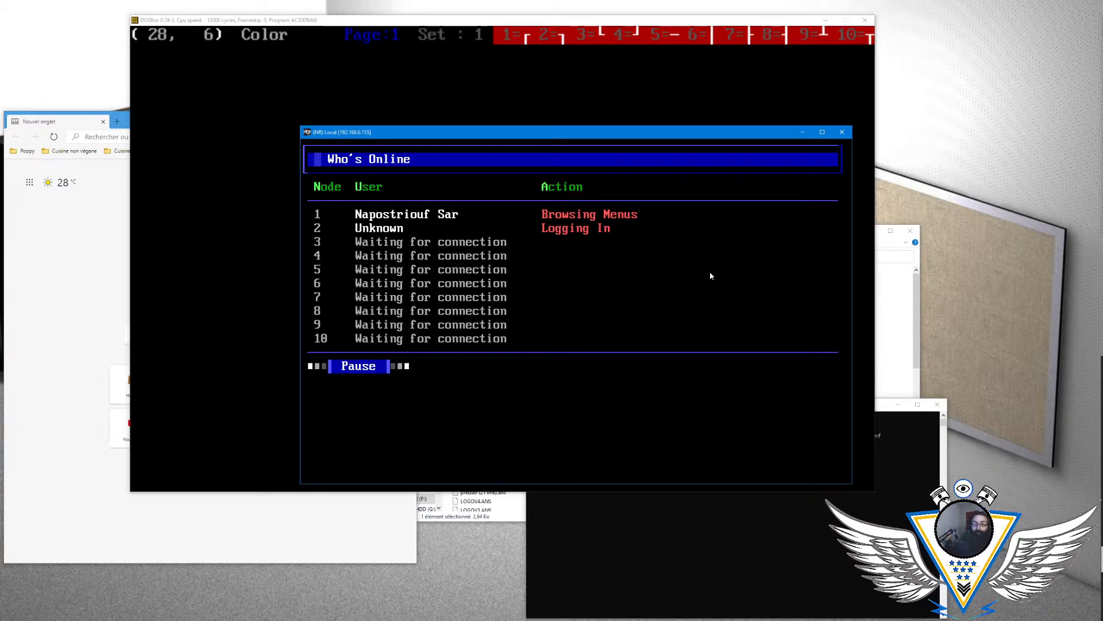
pyautogui.press('Return')
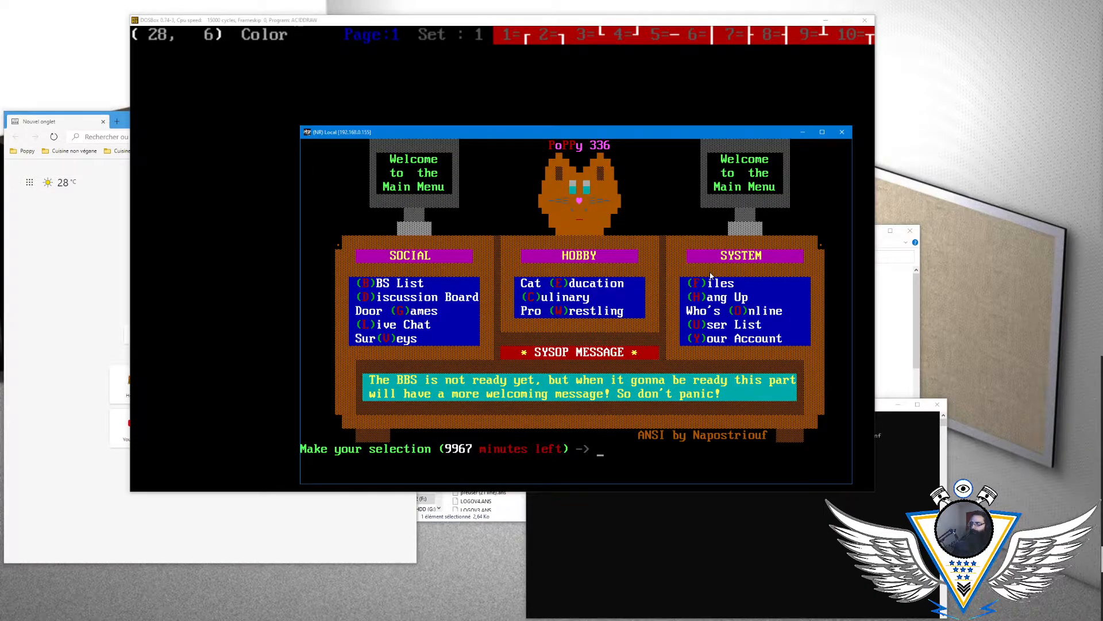
pyautogui.press('o')
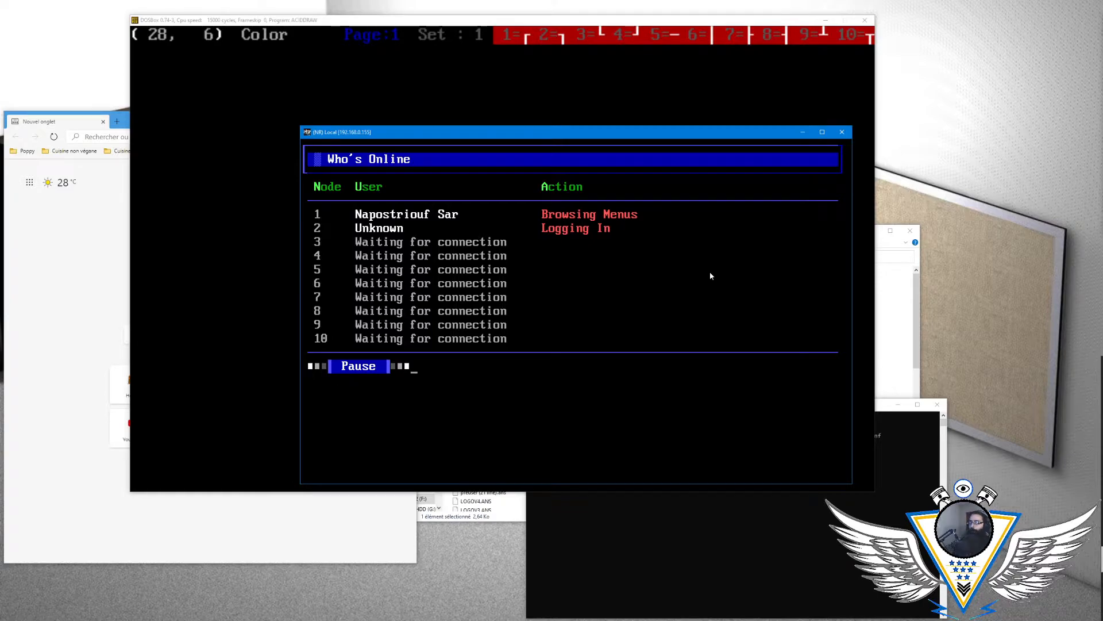
pyautogui.press('Return')
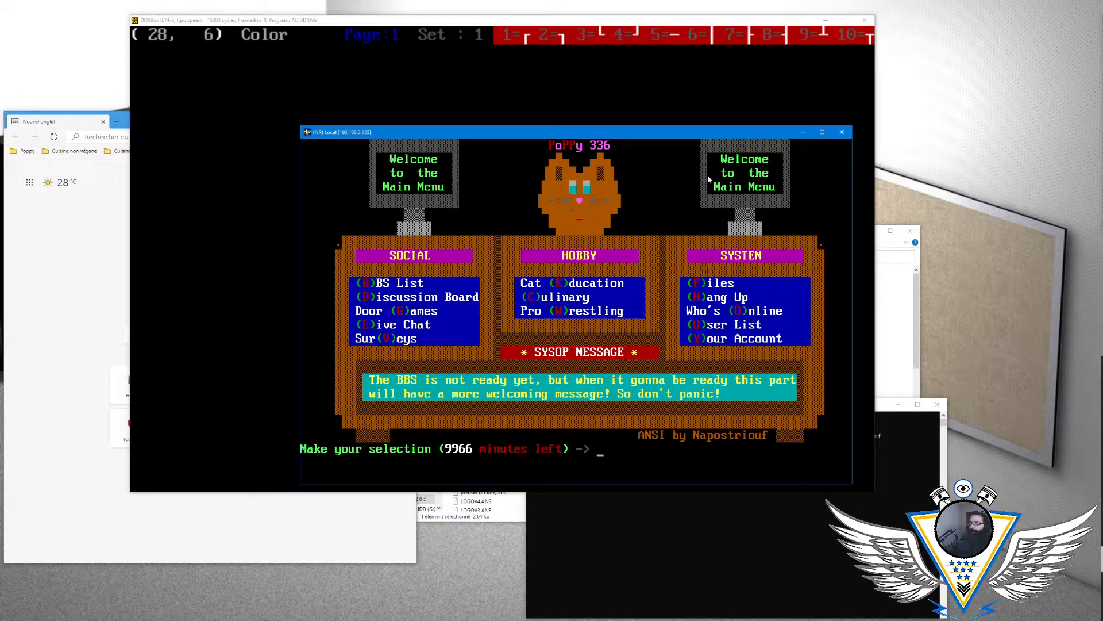
# - Switch to the web browser, move its window off this screen, and bring it back showing the Nap'n'Stuff page
pyautogui.click(70, 221)
pyautogui.click(145, 134)
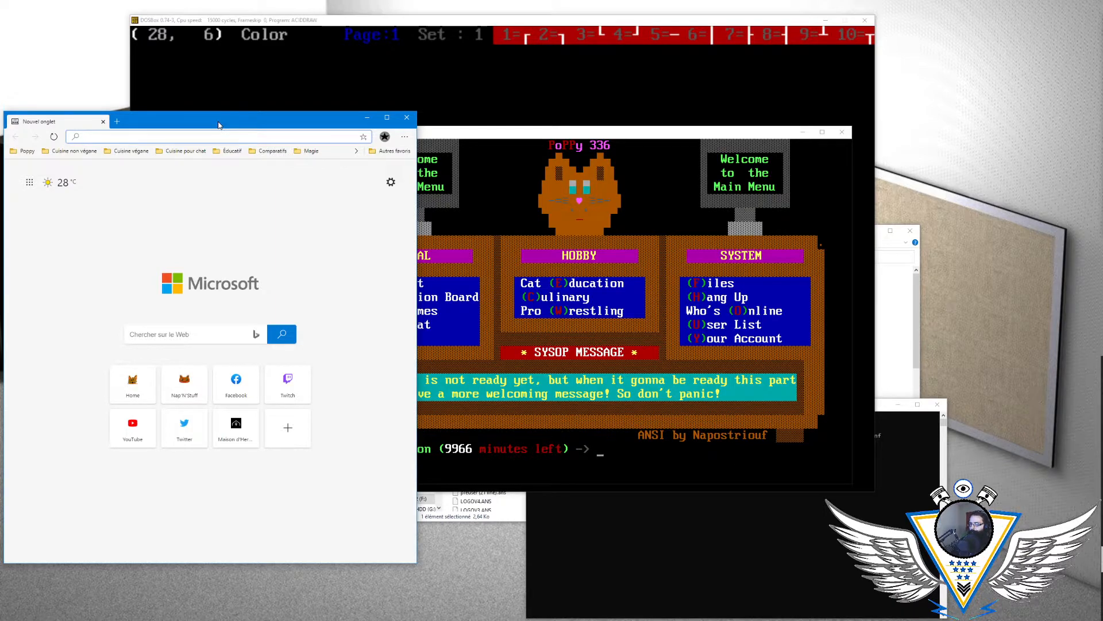
pyautogui.moveTo(218, 125); pyautogui.dragTo(0, 125)
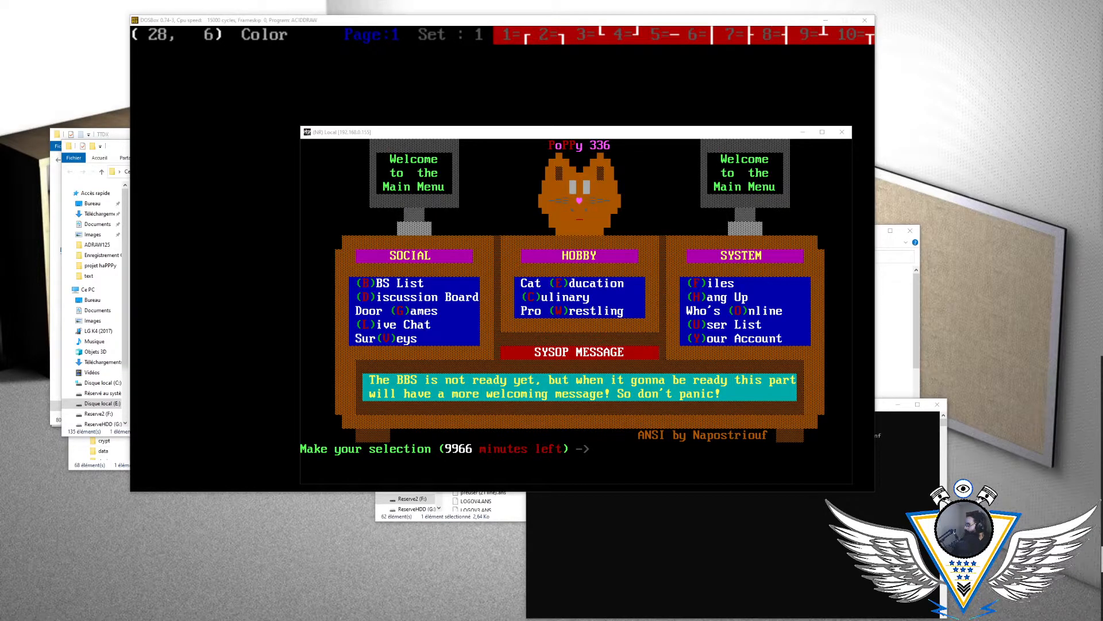
pyautogui.moveTo(1102, 65); pyautogui.dragTo(227, 108)
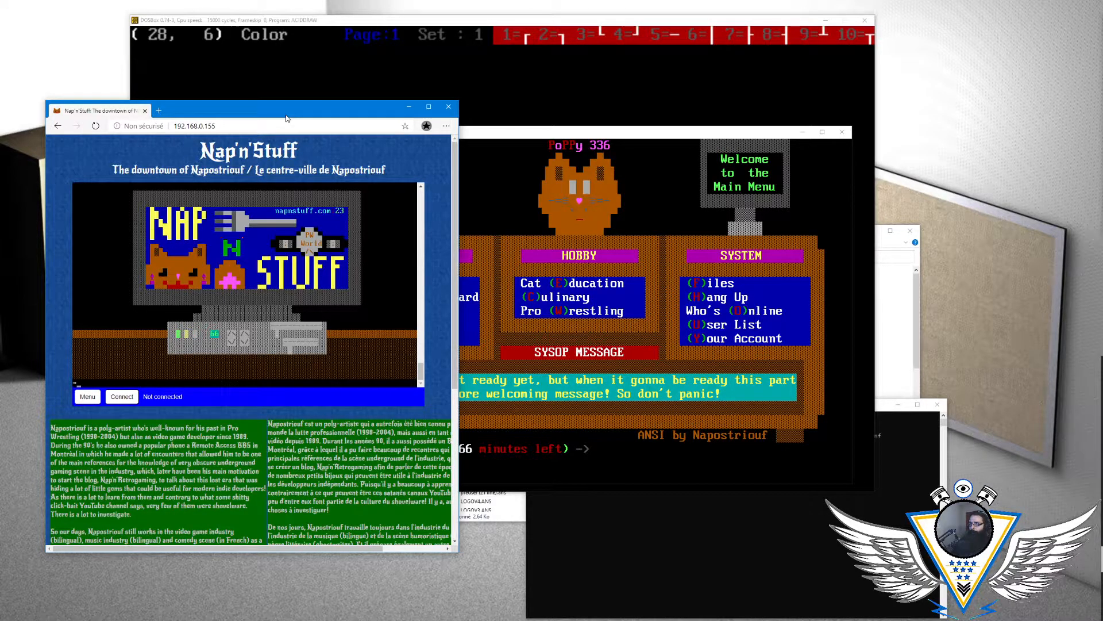
# - Look over the Nap'n'Stuff page and maximize the browser window
pyautogui.scroll(-3, 253, 345)
pyautogui.scroll(3, 288, 287)
pyautogui.scroll(-1, 287, 288)
pyautogui.scroll(2, 287, 287)
pyautogui.doubleClick(326, 108)
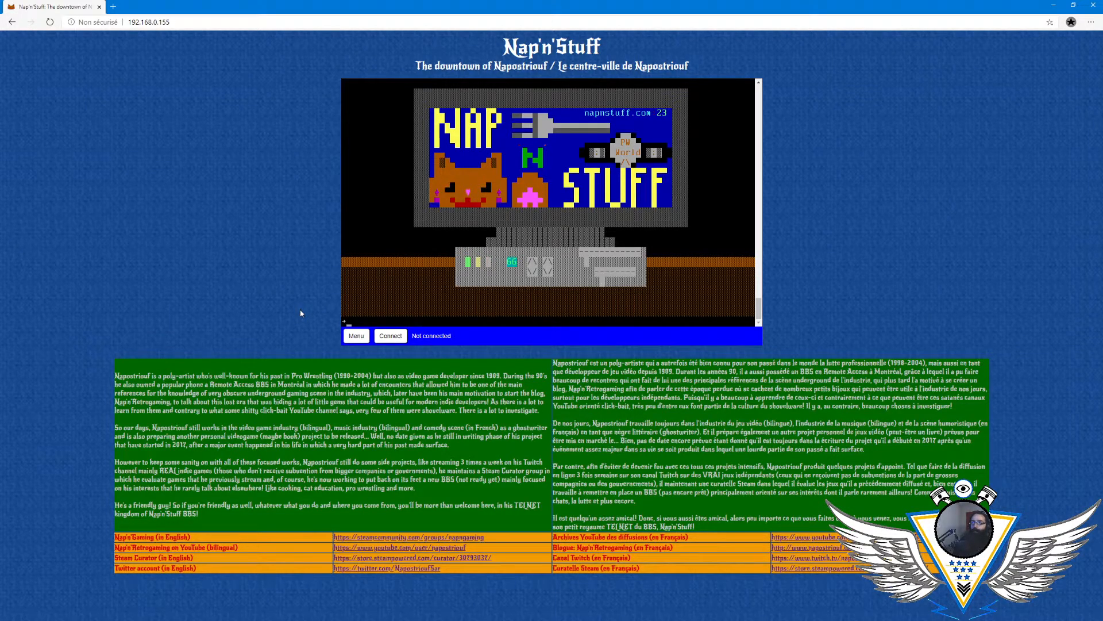
pyautogui.click(189, 22)
pyautogui.write('www.na')
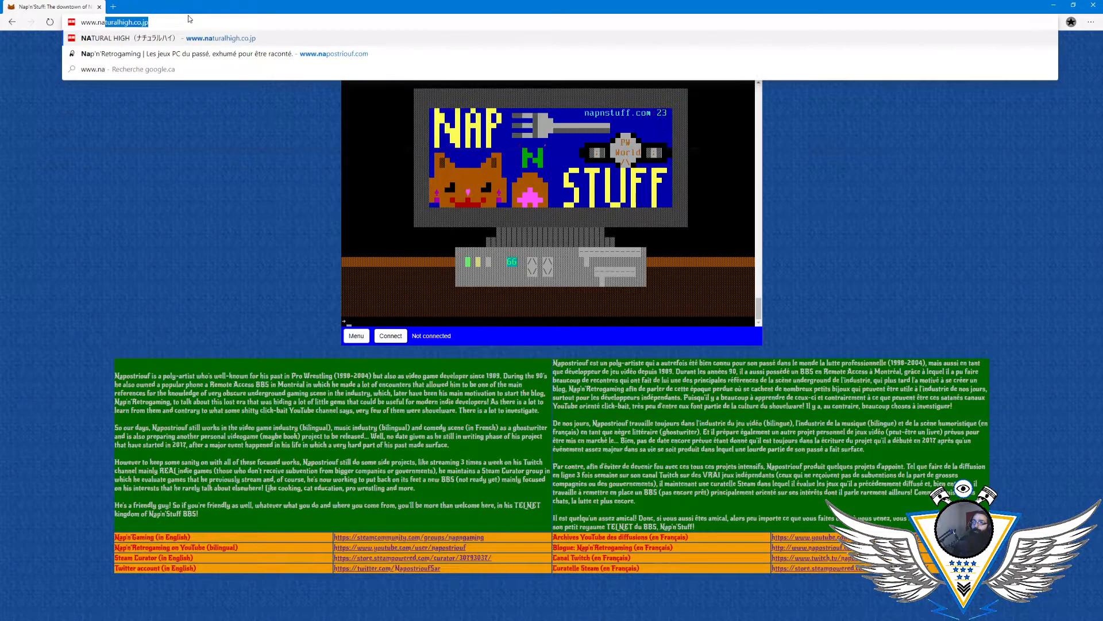
pyautogui.write('pnstuff.com')
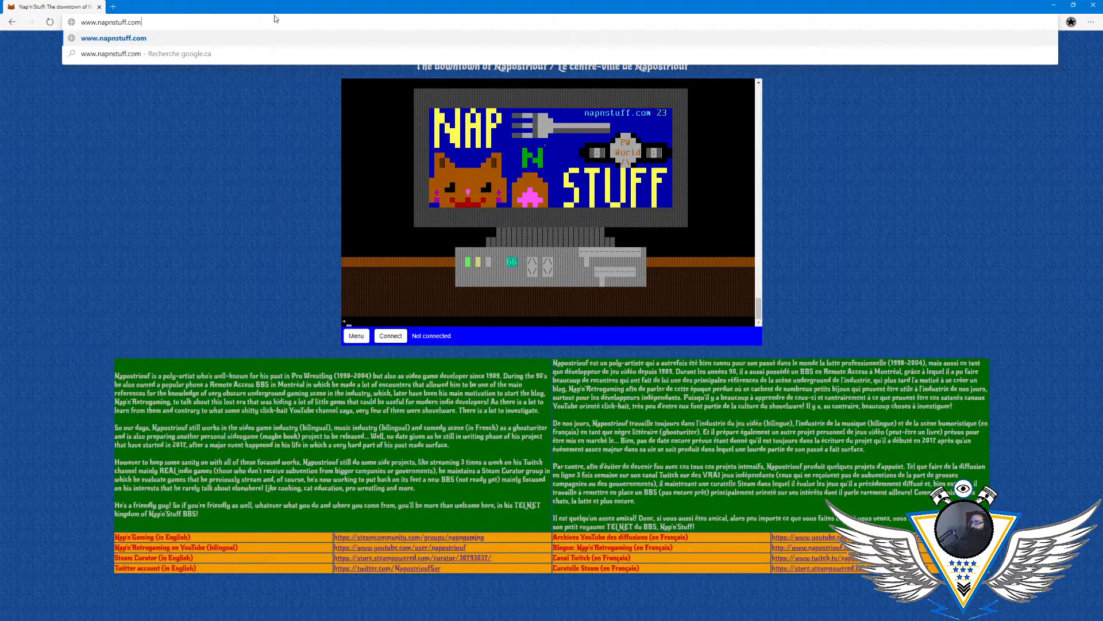
pyautogui.click(401, 214)
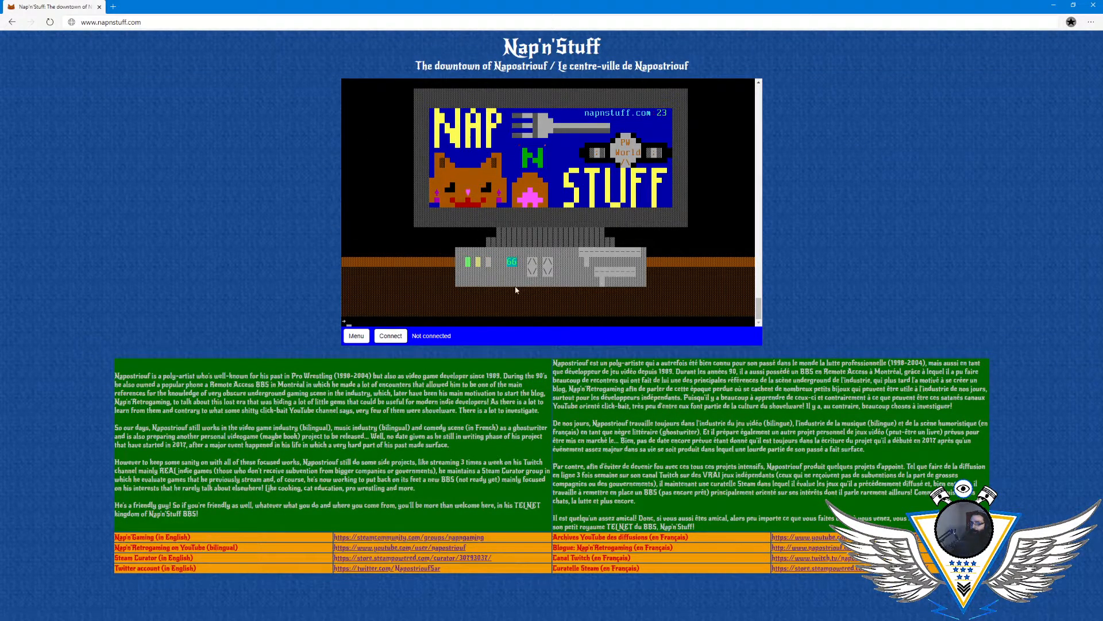
pyautogui.click(393, 338)
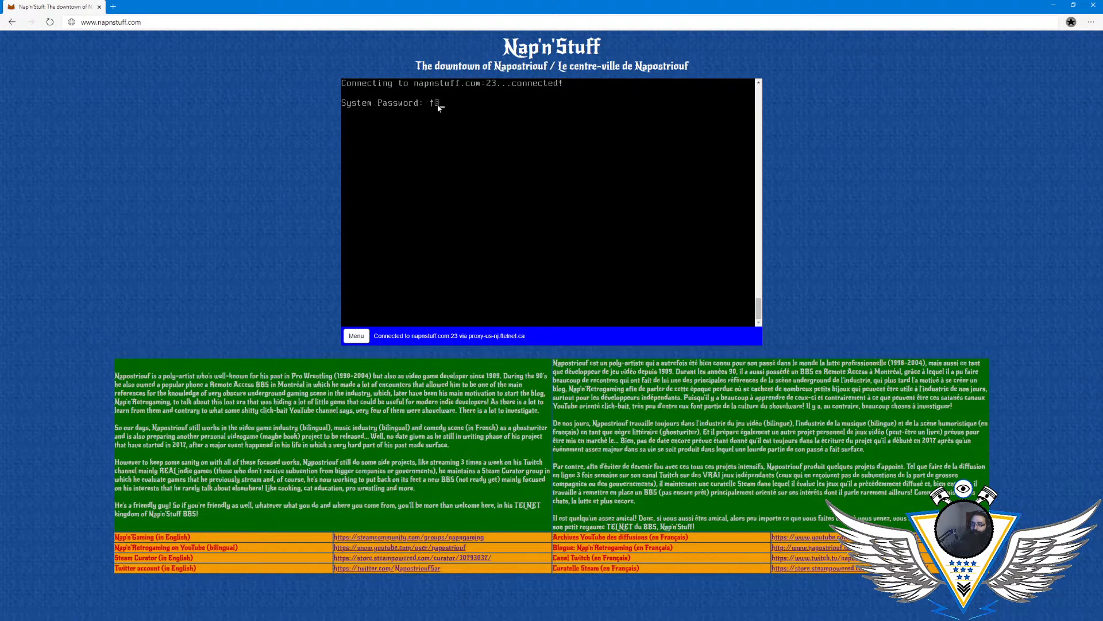
# - Highlight the page's English description text, clear the selection, and highlight the French description
pyautogui.moveTo(115, 375); pyautogui.dragTo(359, 519)
pyautogui.click(358, 518)
pyautogui.moveTo(552, 363); pyautogui.dragTo(766, 527)
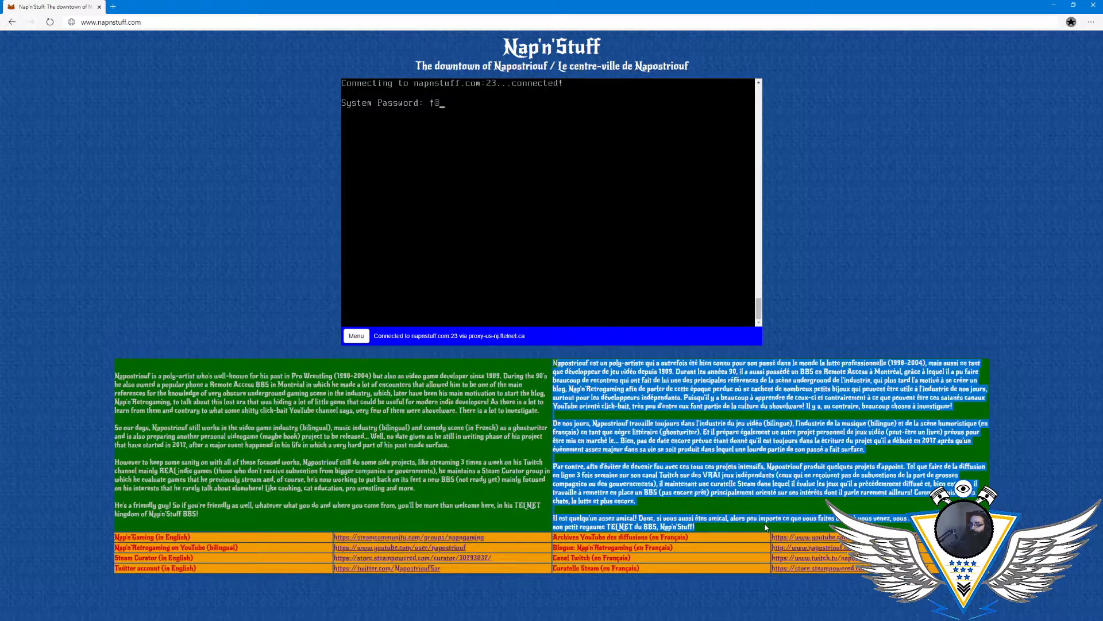
# - Clear the text selection, disconnect the page's embedded terminal from the BBS and close the Nap'n'Stuff browser tab
pyautogui.click(765, 527)
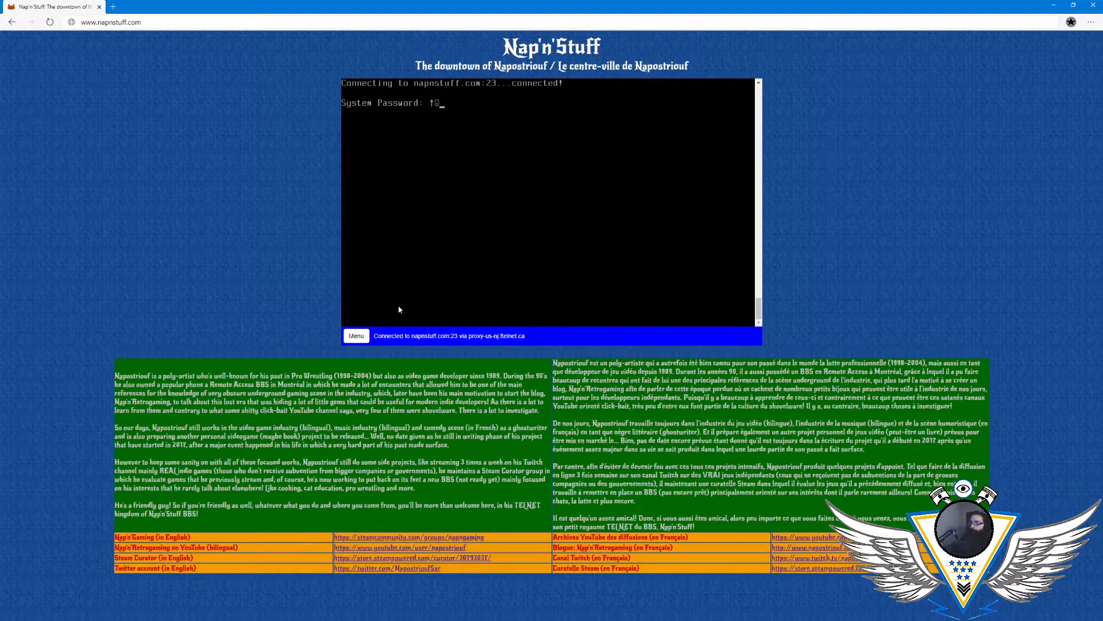
pyautogui.click(357, 336)
pyautogui.click(427, 272)
pyautogui.click(587, 70)
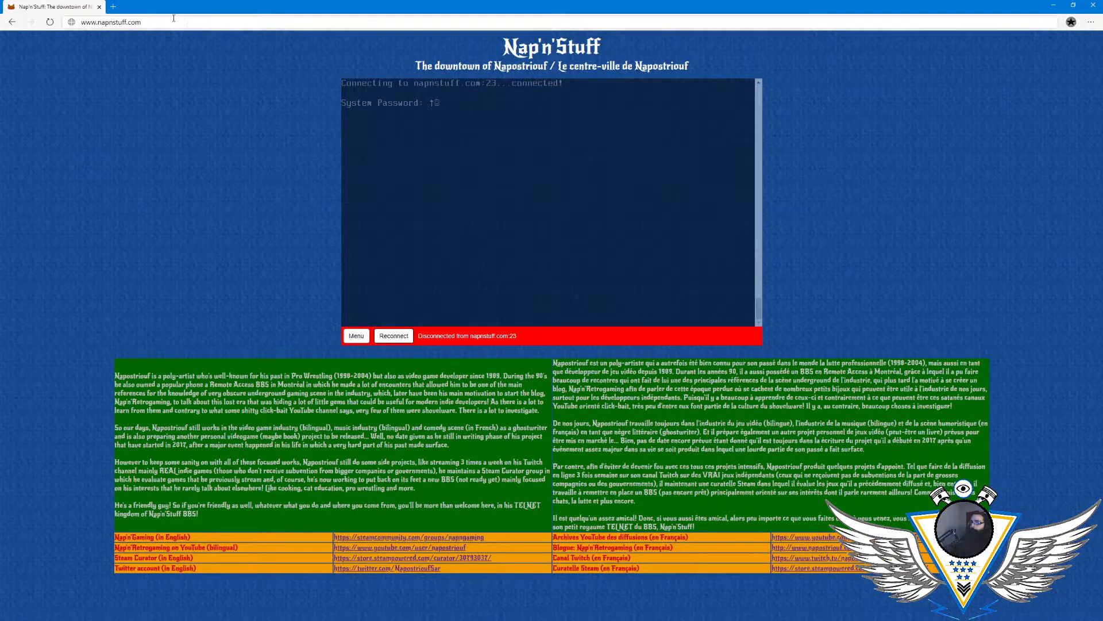
pyautogui.click(101, 8)
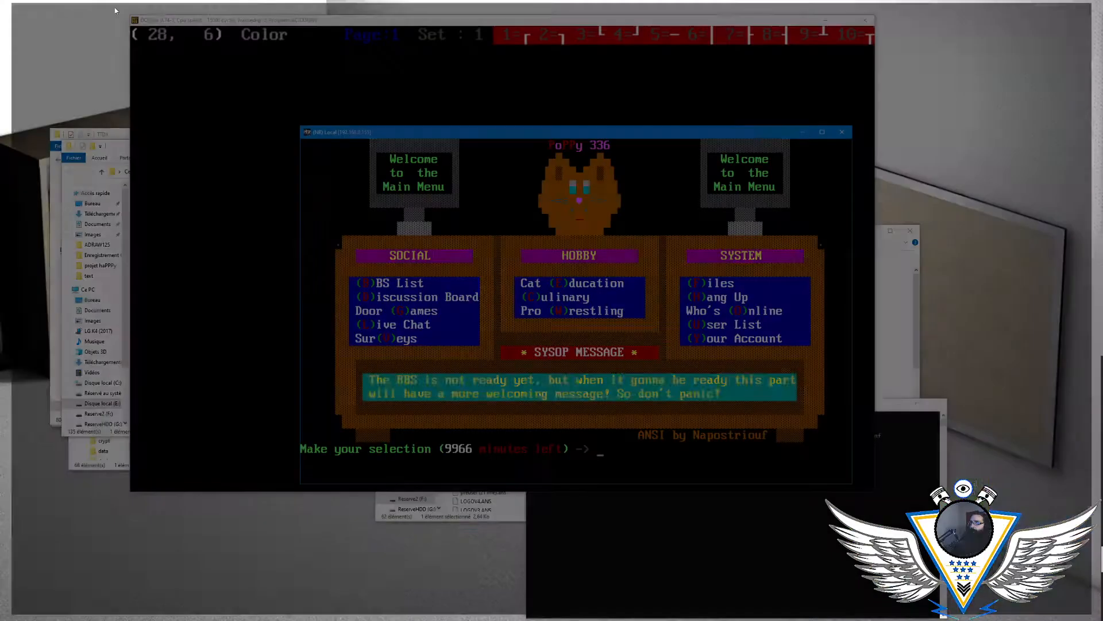
# - Reposition the BBS terminal window, view the Door Games menu, and return to the main menu
pyautogui.moveTo(500, 131); pyautogui.dragTo(428, 121)
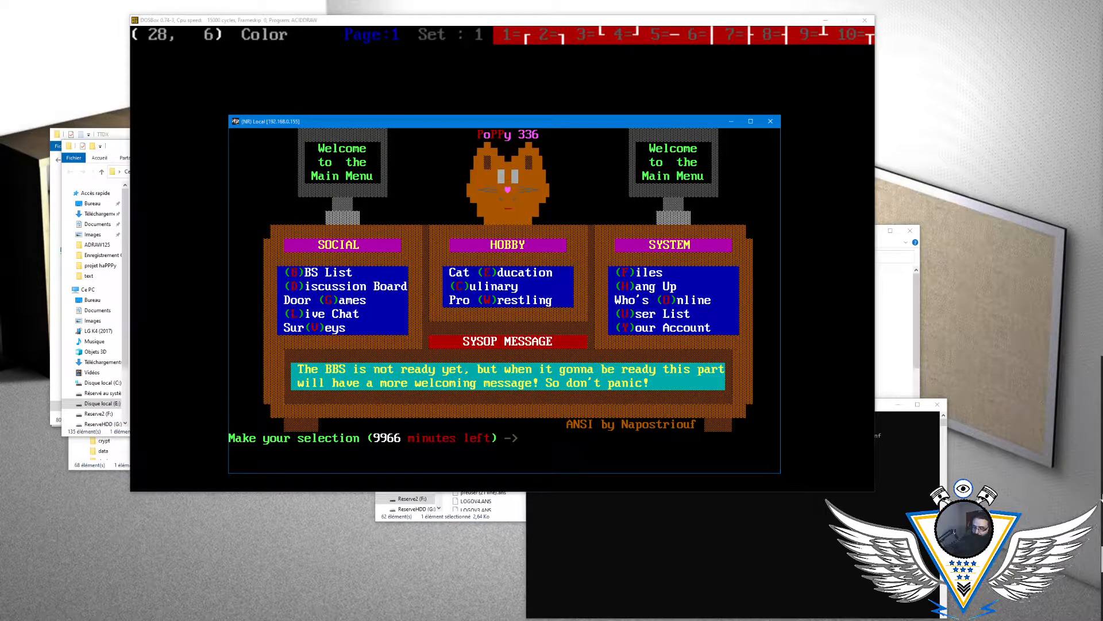
pyautogui.press('g')
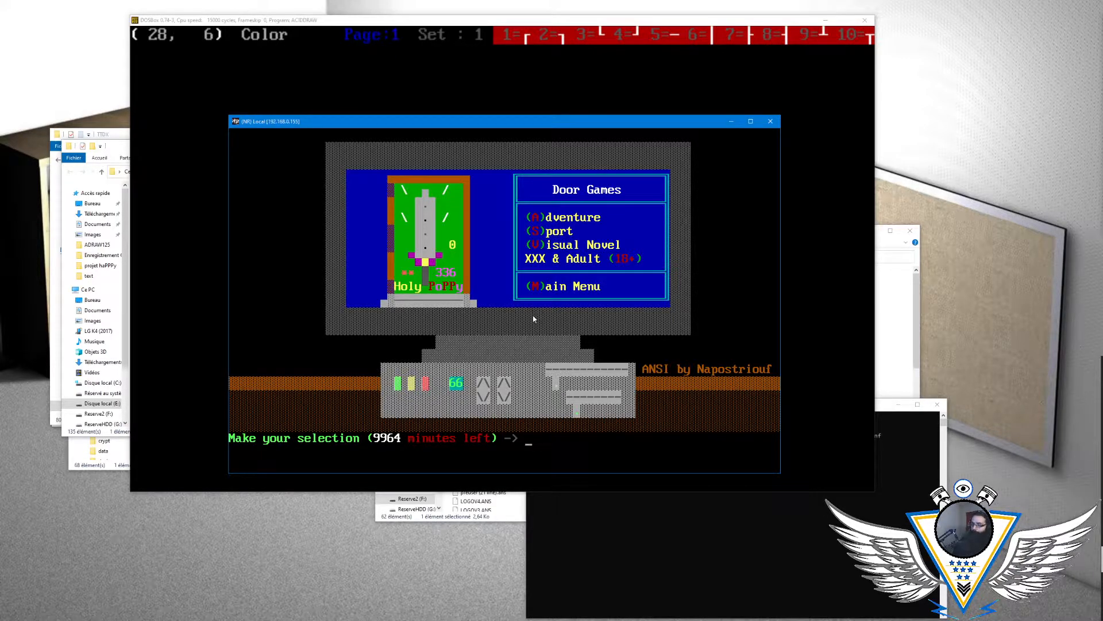
pyautogui.press('m')
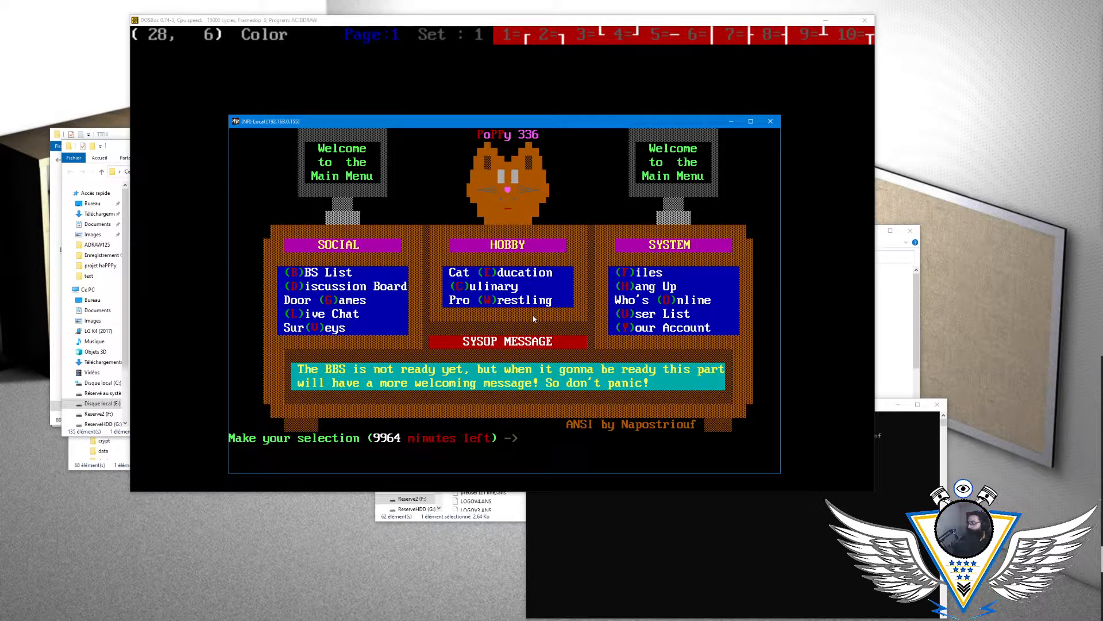
# - Enter the public chat from the Live Chat section and send the messages "Test" and "Miaou"
pyautogui.press('l')
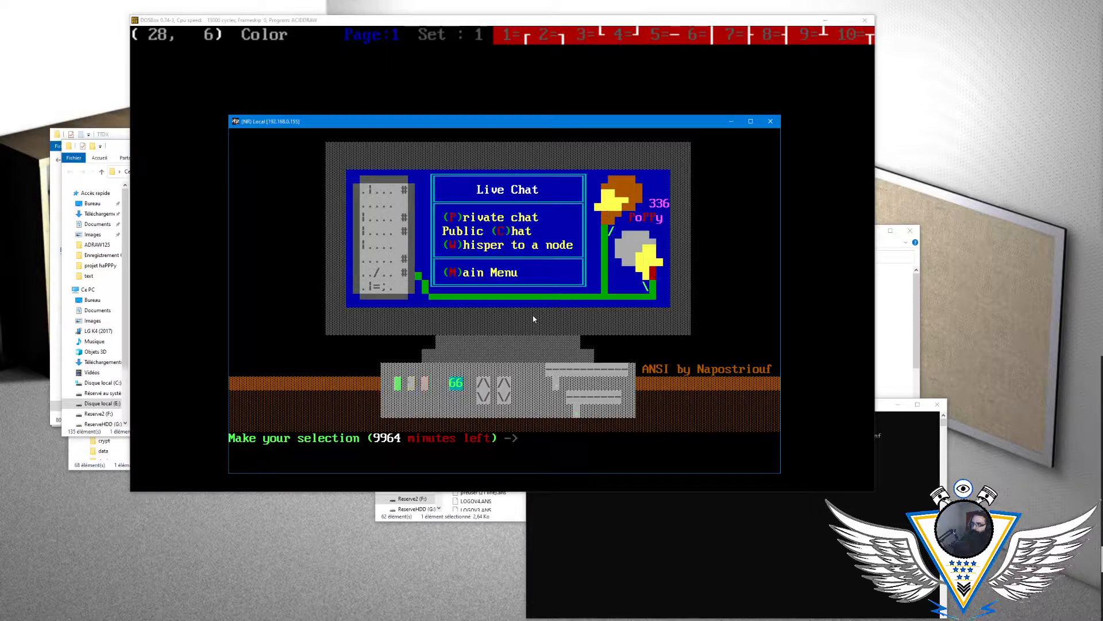
pyautogui.press('c')
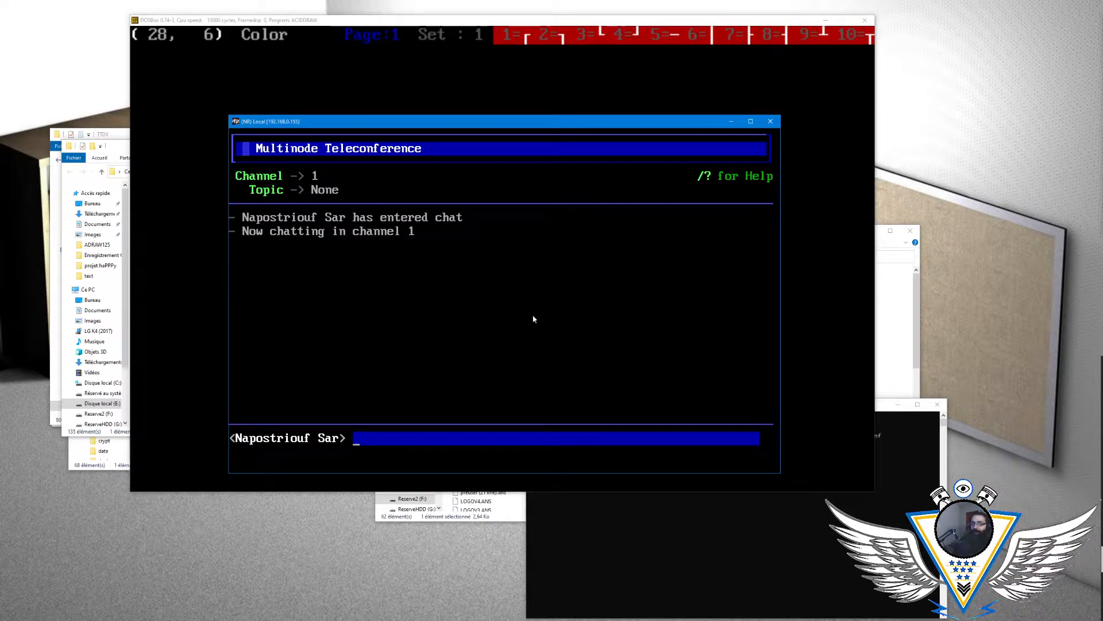
pyautogui.write('Test')
pyautogui.press('Return')
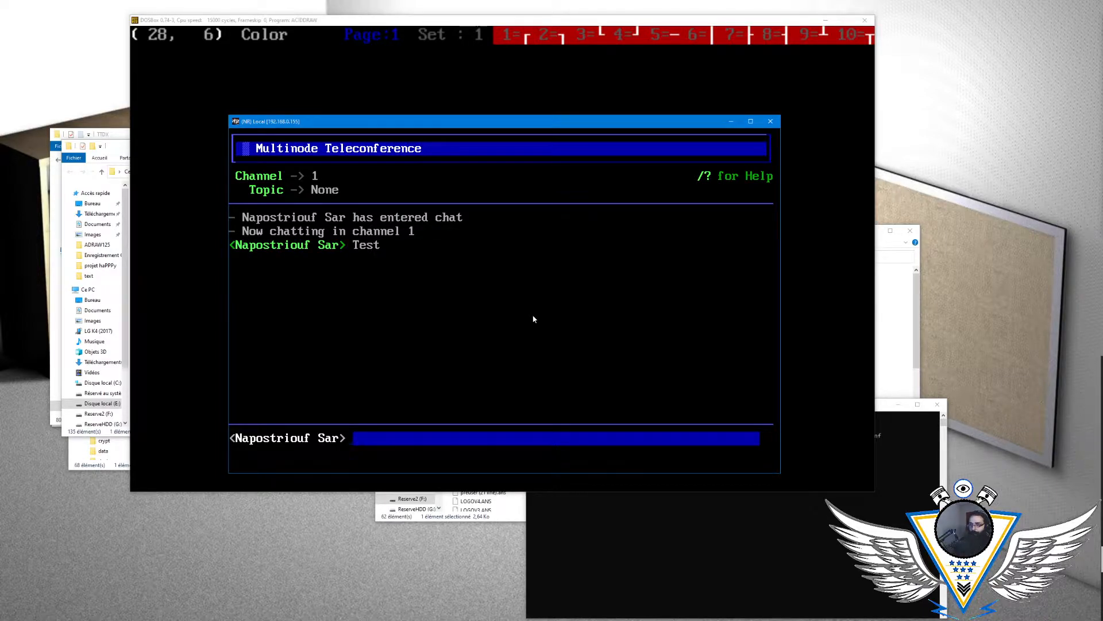
pyautogui.write('Miaou')
pyautogui.press('Return')
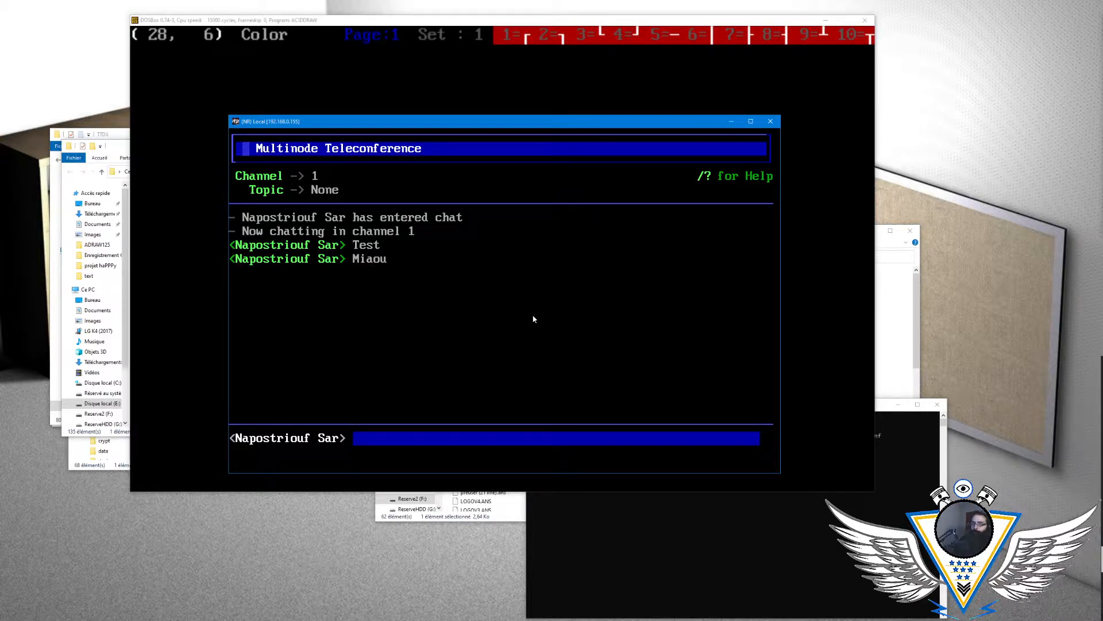
# - Start a chat command with /, remove the mistyped characters after it, and move the blank Notepad window off this screen
pyautogui.write('/^α')
pyautogui.press('BackSpace')
pyautogui.press('BackSpace')
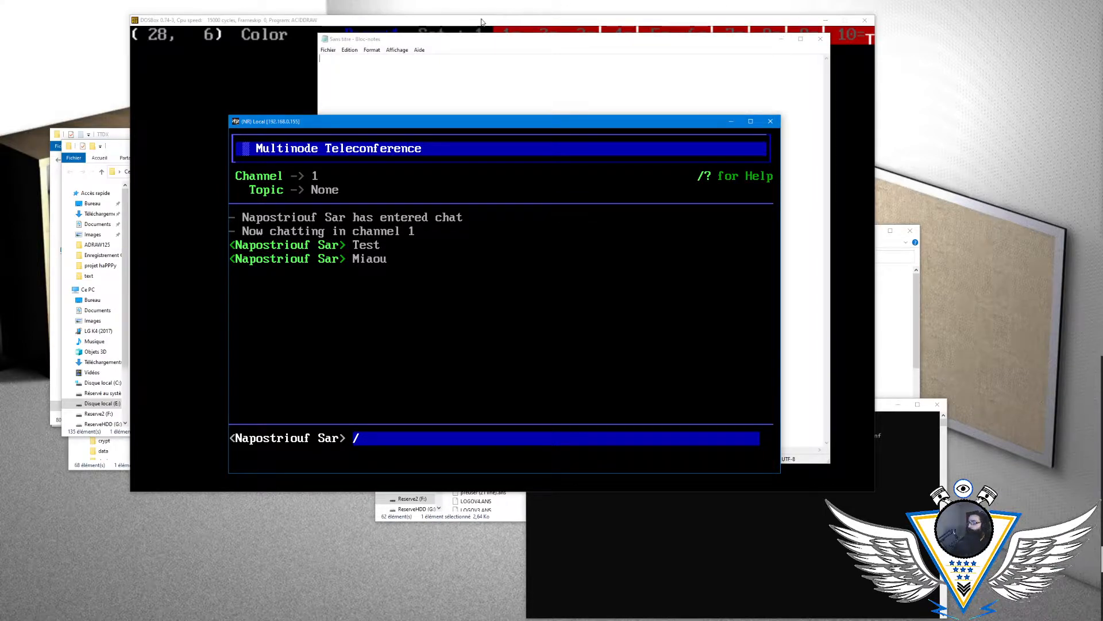
pyautogui.moveTo(472, 41); pyautogui.dragTo(1102, 137)
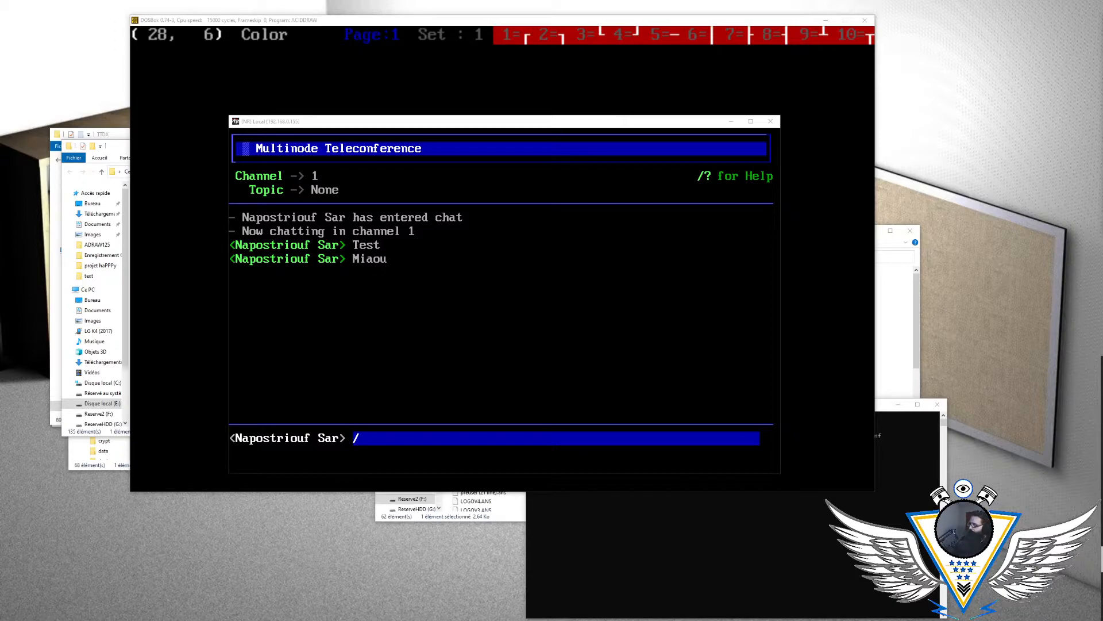
# - Paste the clipboard after the / in the chat line to run /?, view the teleconference command reference, and return to the chat
pyautogui.click(416, 441)
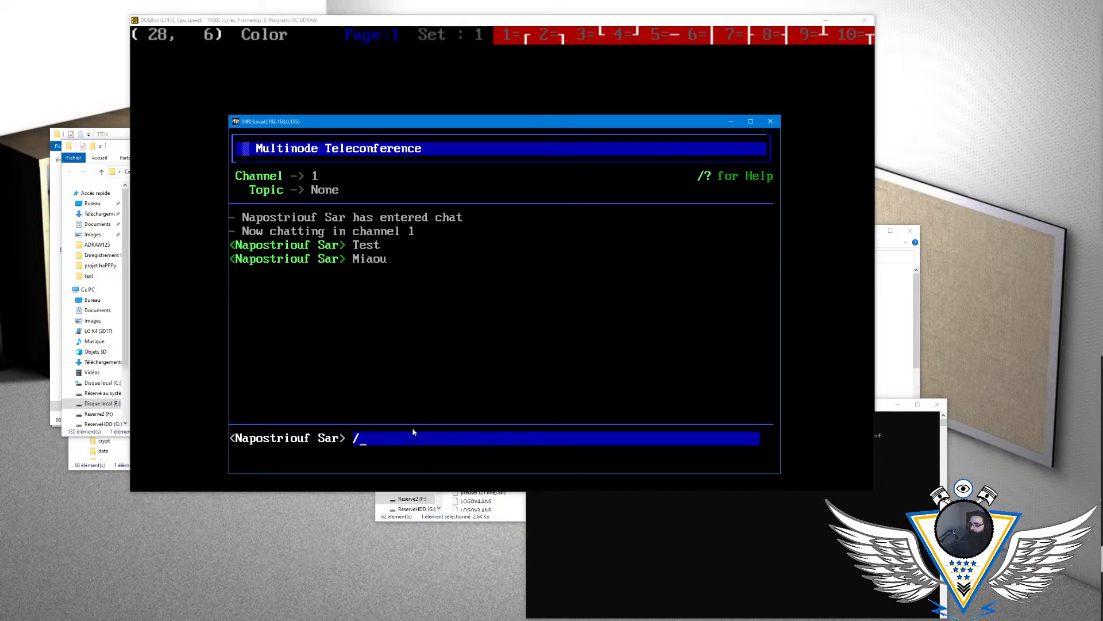
pyautogui.rightClick(410, 429)
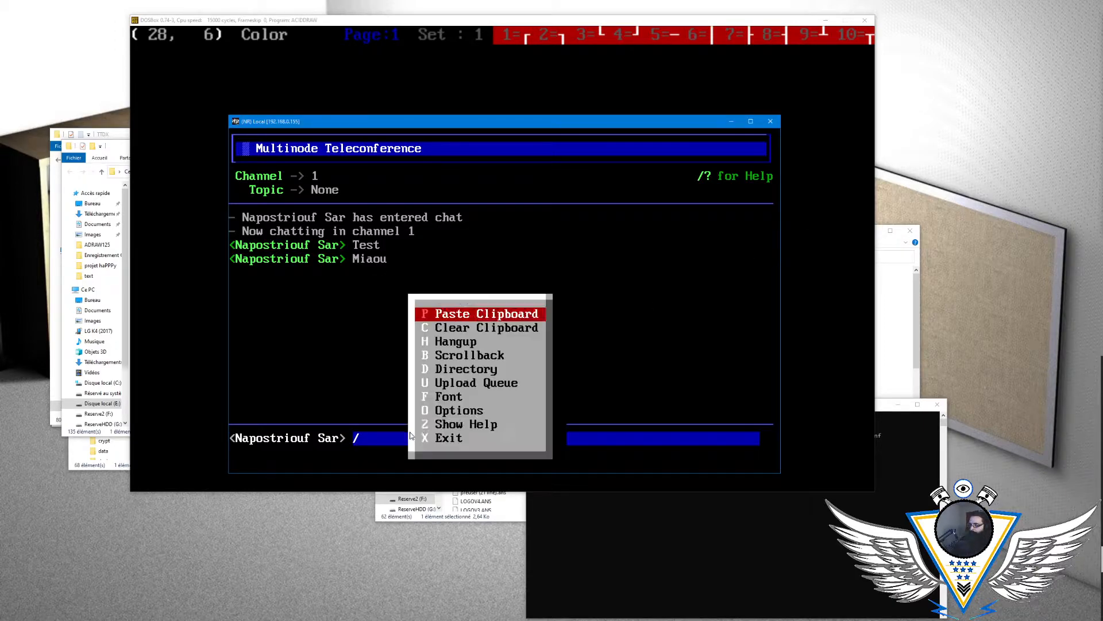
pyautogui.click(483, 317)
pyautogui.press('Return')
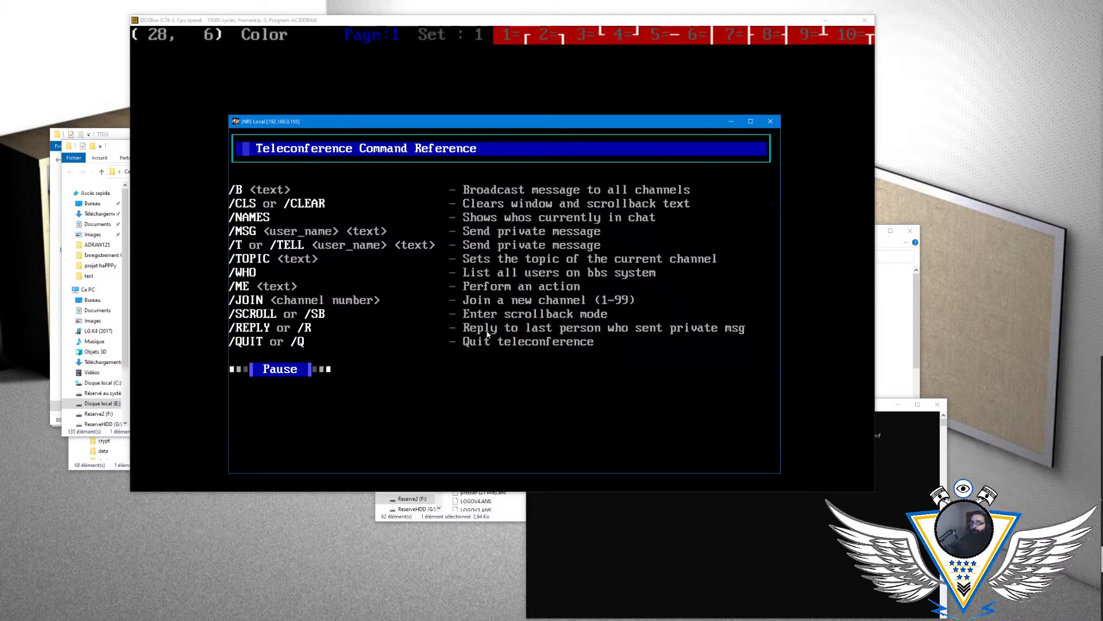
pyautogui.press('Return')
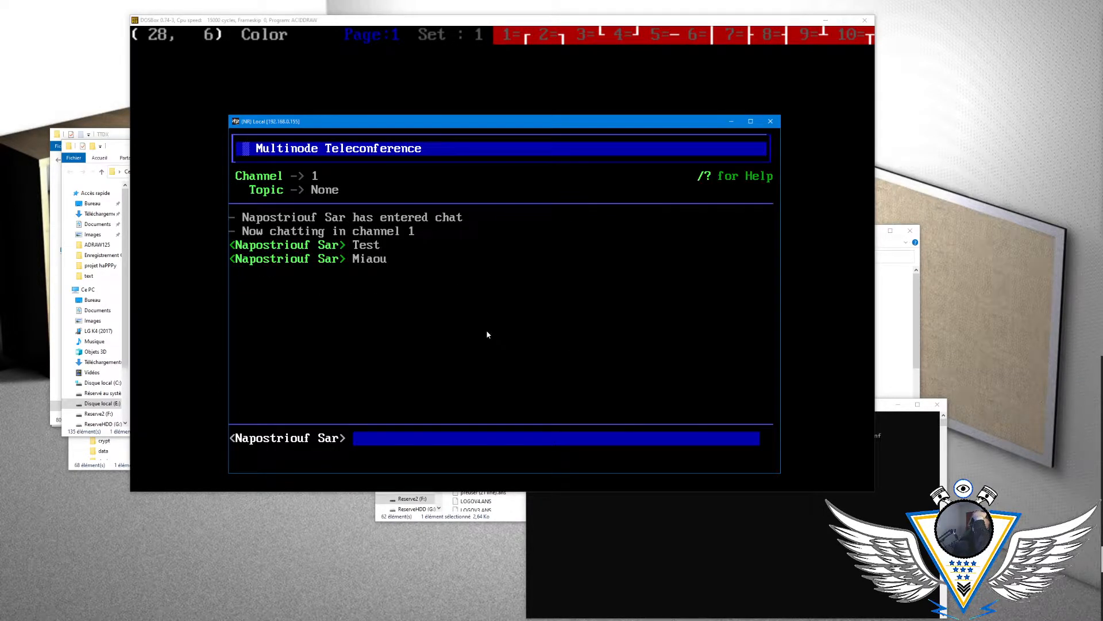
# - Quit the teleconference with /q and return from the Live Chat menu to the main menu
pyautogui.write('/q')
pyautogui.press('Return')
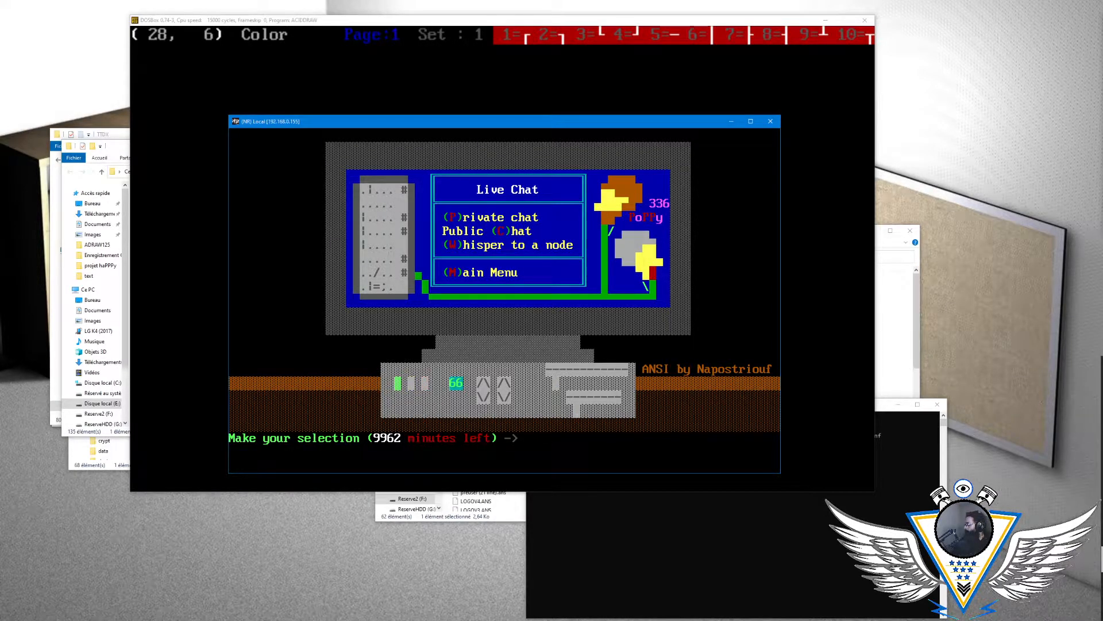
pyautogui.hotkey('alt', 'Tab')
pyautogui.click(612, 360)
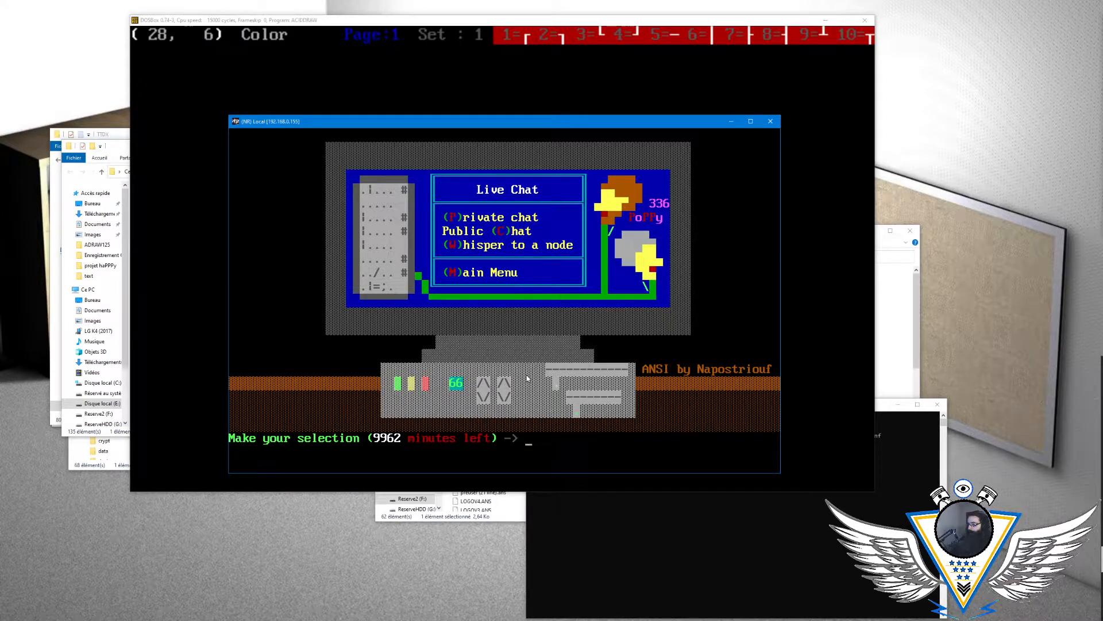
pyautogui.press('m')
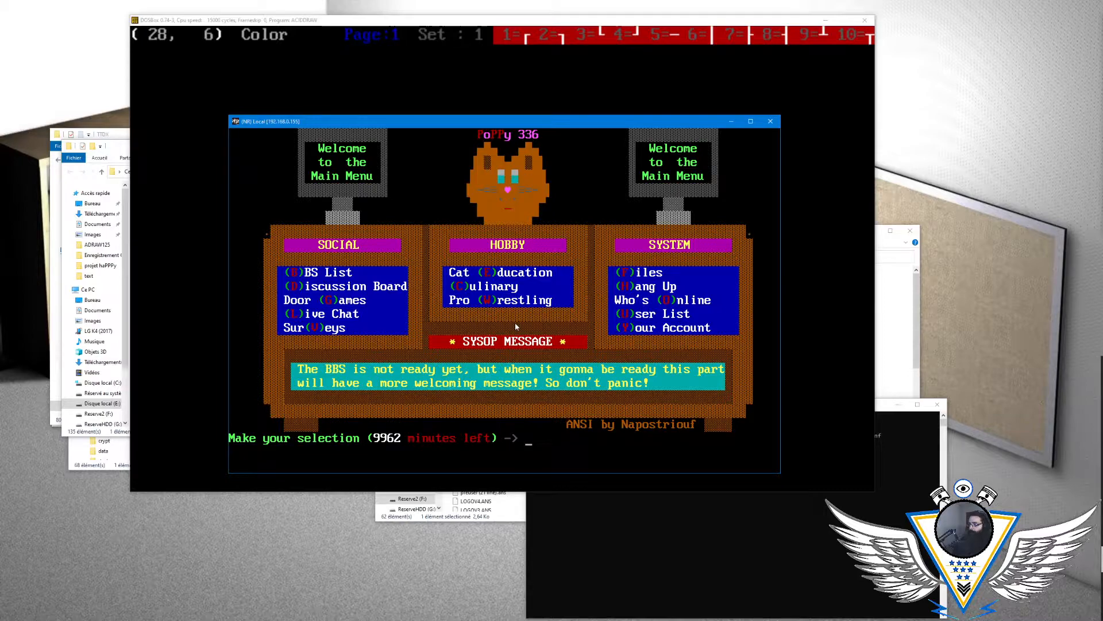
# - View the OS/2 Games file listing through the Files section's list of areas, then return to the Files menu
pyautogui.press('f')
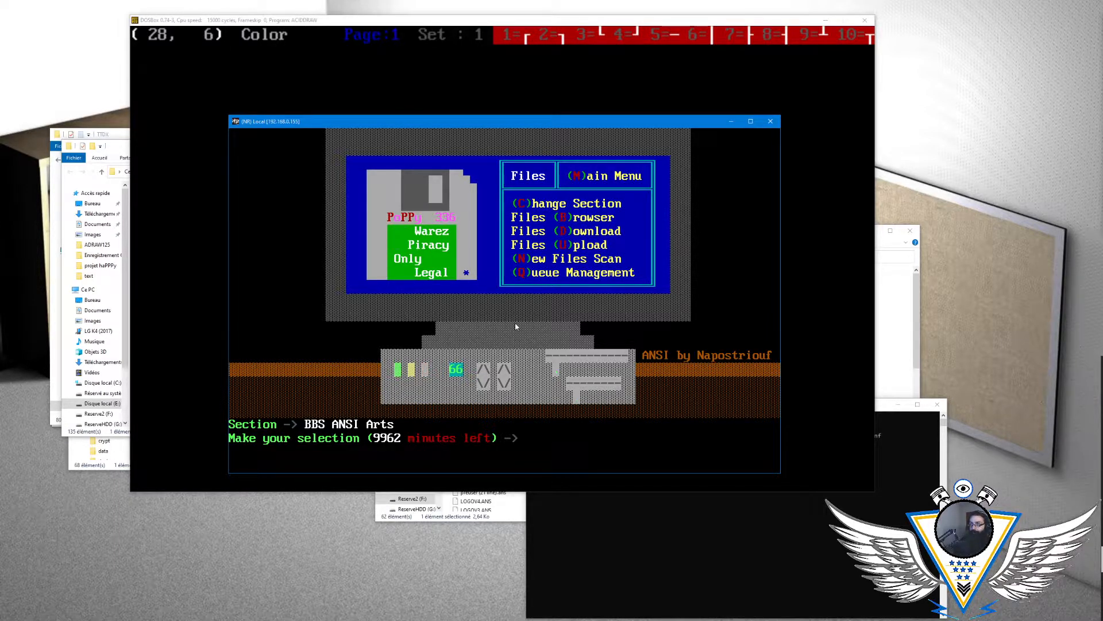
pyautogui.press('c')
pyautogui.press('Down')
pyautogui.press('Down')
pyautogui.press('Down')
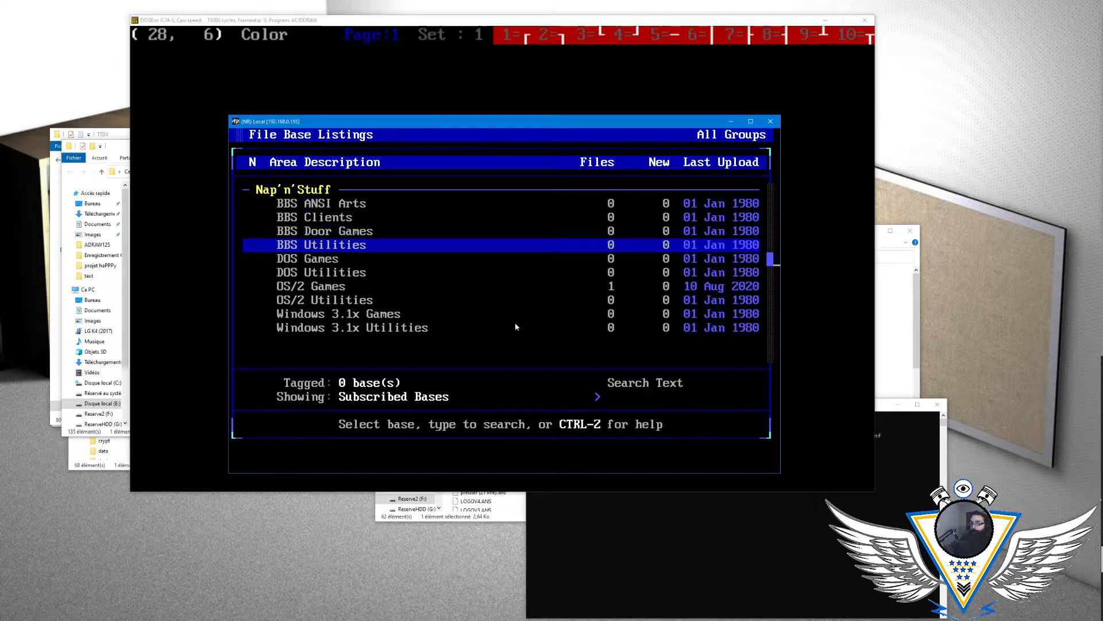
pyautogui.press('Down')
pyautogui.press('Down')
pyautogui.press('Down')
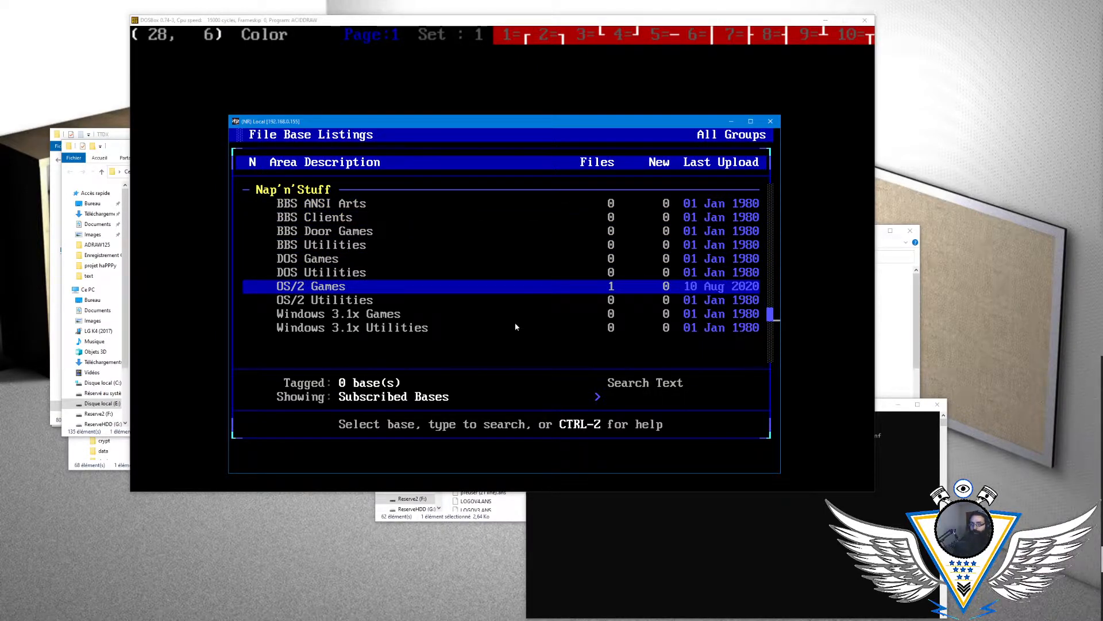
pyautogui.press('Return')
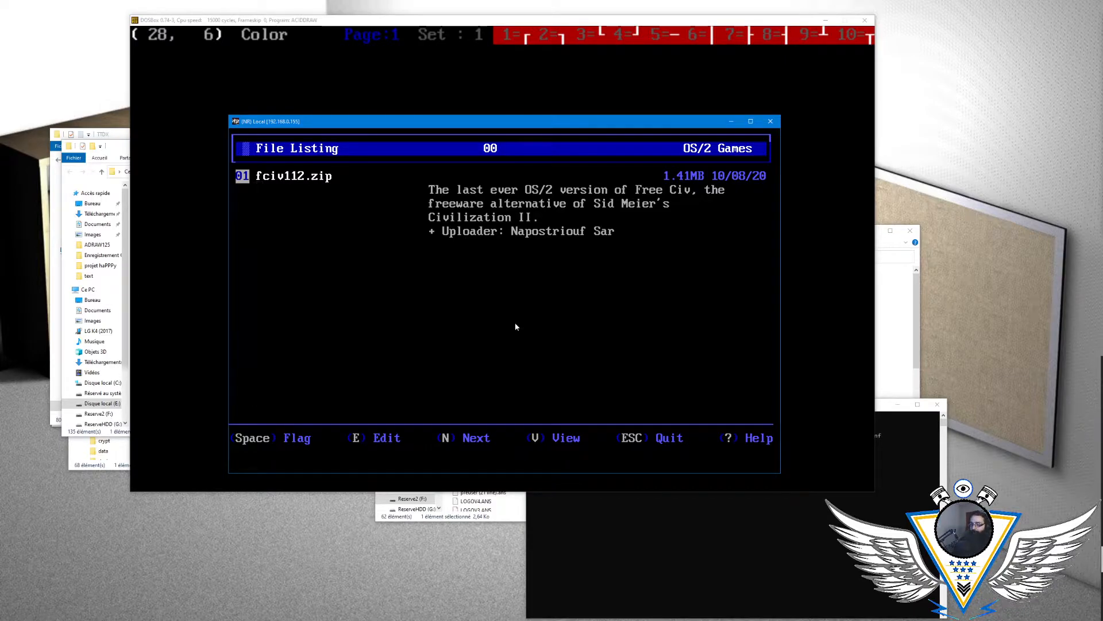
pyautogui.press('Escape')
pyautogui.press('Escape')
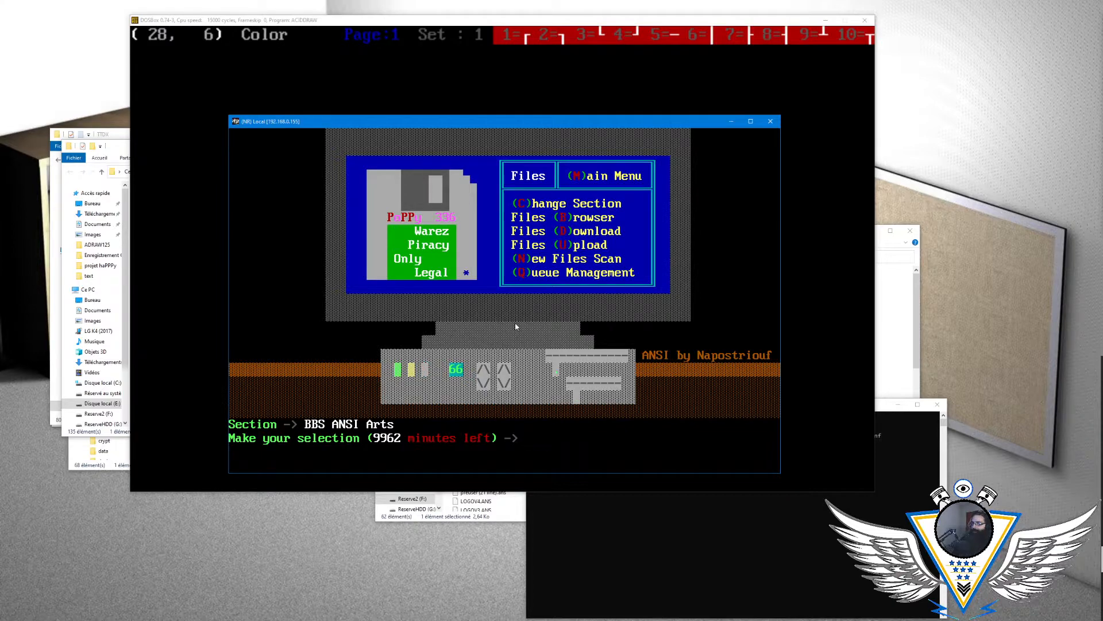
# - Reopen the file base listings and look through the areas down to OS/2 Games and back up to BBS ANSI Arts
pyautogui.press('c')
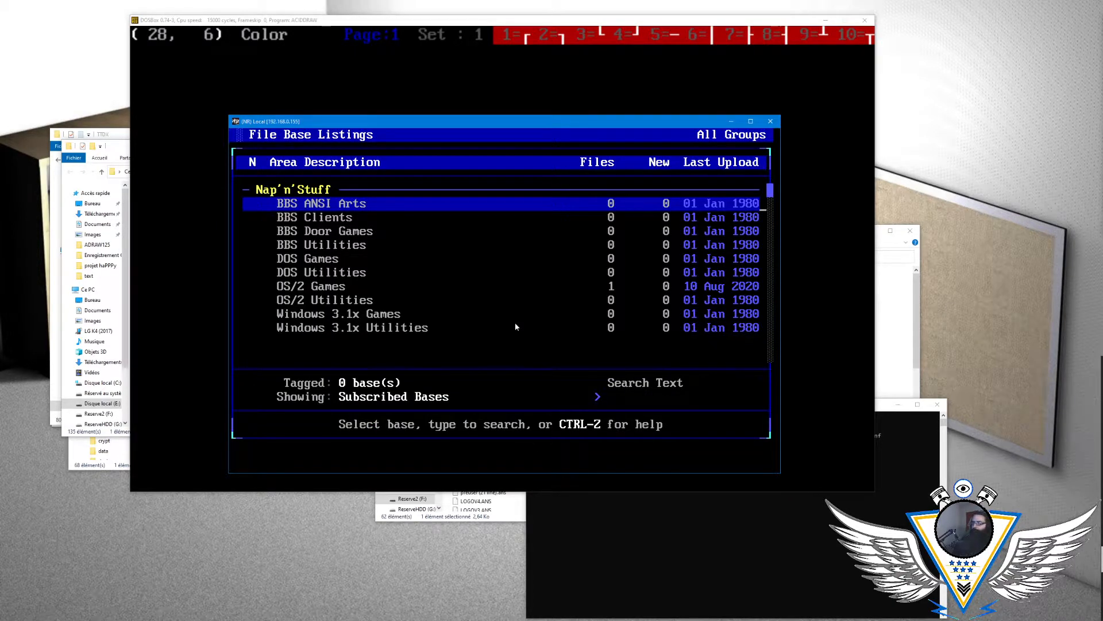
pyautogui.press('Down')
pyautogui.press('Down')
pyautogui.press('Down')
pyautogui.press('Down')
pyautogui.press('Down')
pyautogui.press('Down')
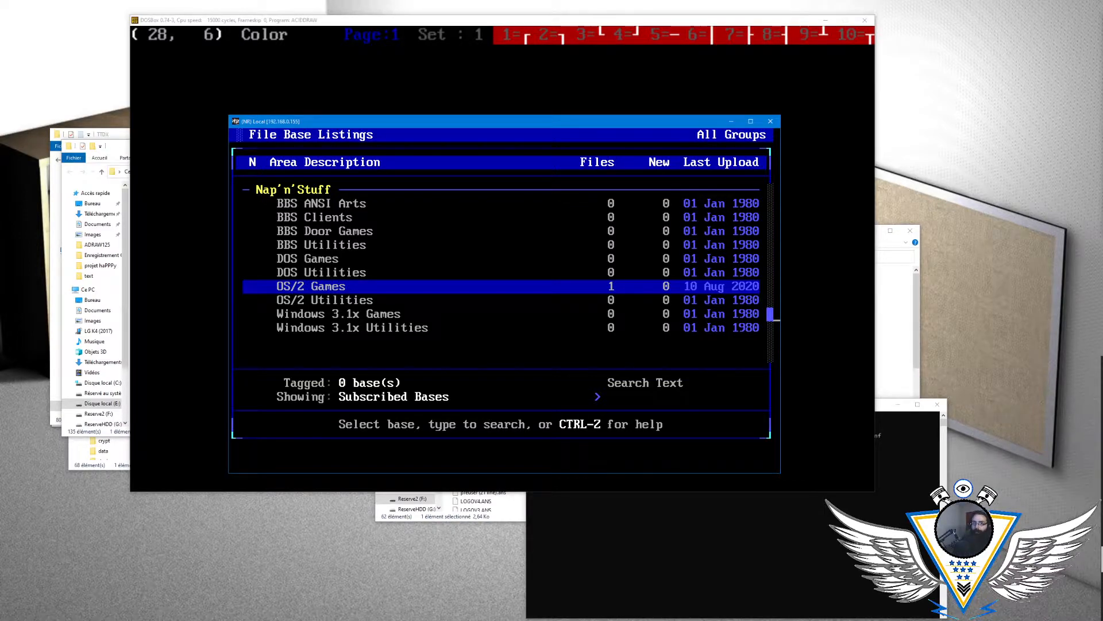
pyautogui.press('Up')
pyautogui.press('Up')
pyautogui.press('Up')
pyautogui.press('Up')
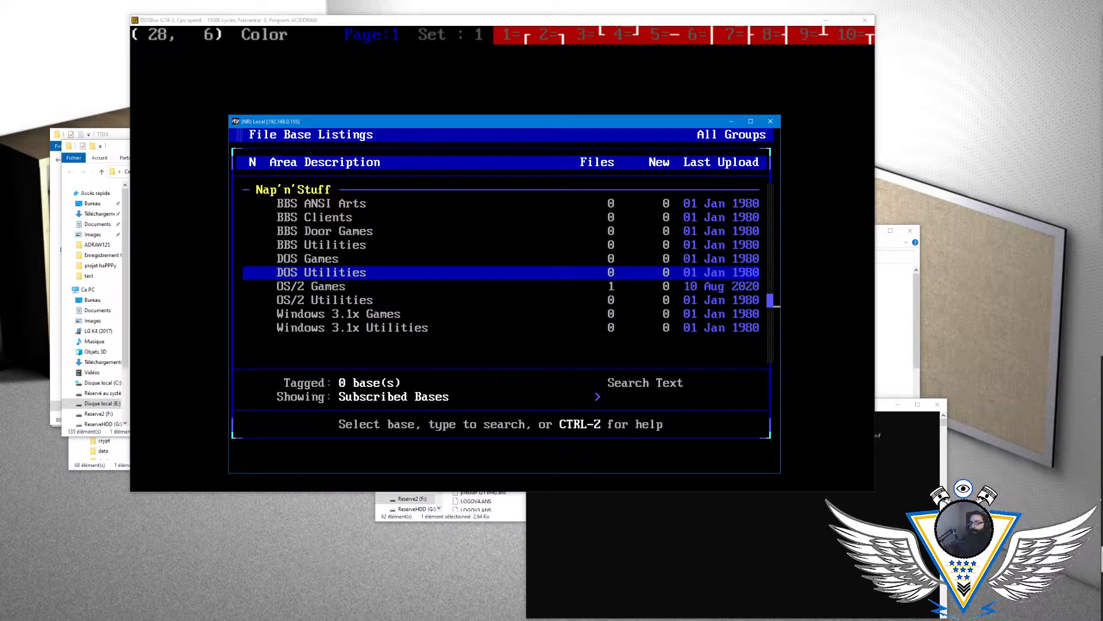
pyautogui.press('Up')
pyautogui.press('Up')
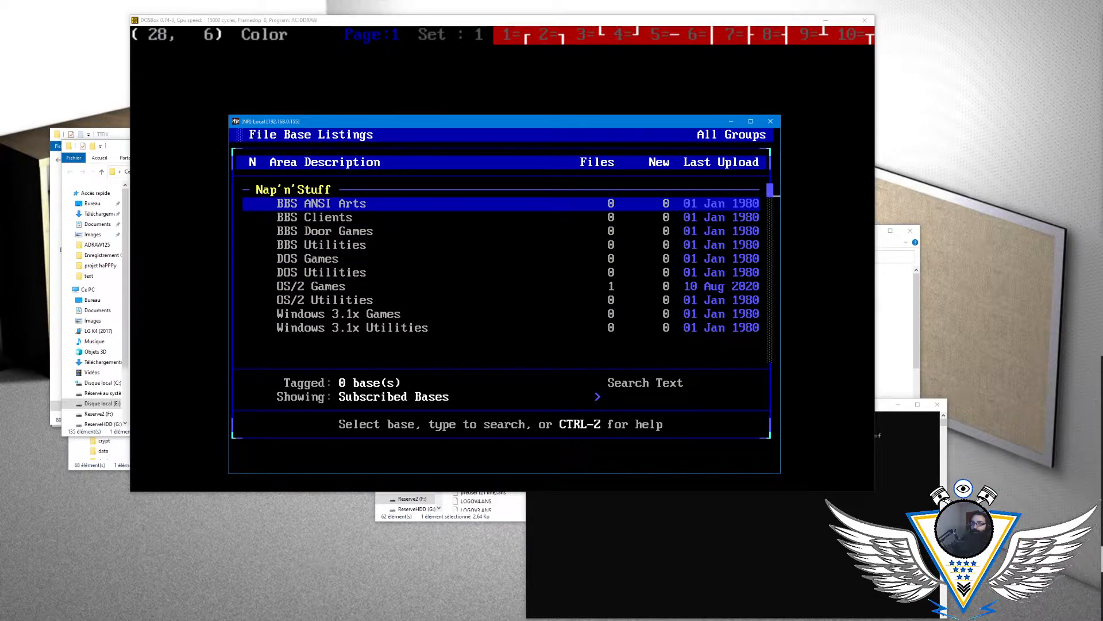
# - Examine the BBS, DOS, OS/2 and Windows 3.1x file areas in the list, ending on BBS Door Games
pyautogui.press('Down')
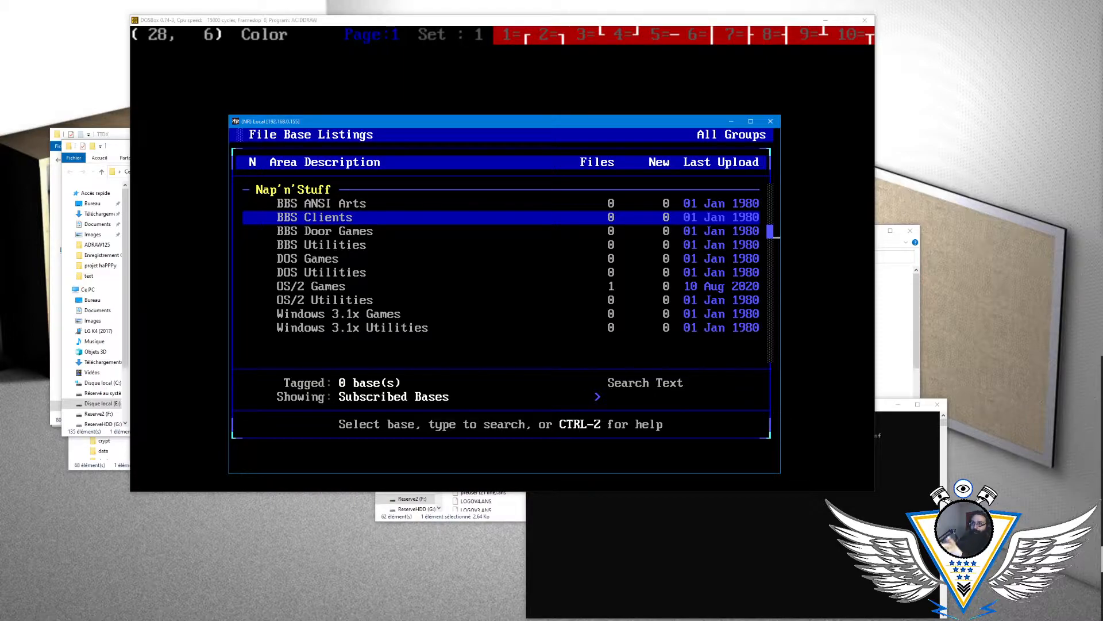
pyautogui.press('Down')
pyautogui.press('Down')
pyautogui.press('Down')
pyautogui.press('Down')
pyautogui.press('Down')
pyautogui.press('Up')
pyautogui.press('Up')
pyautogui.press('Up')
pyautogui.press('Up')
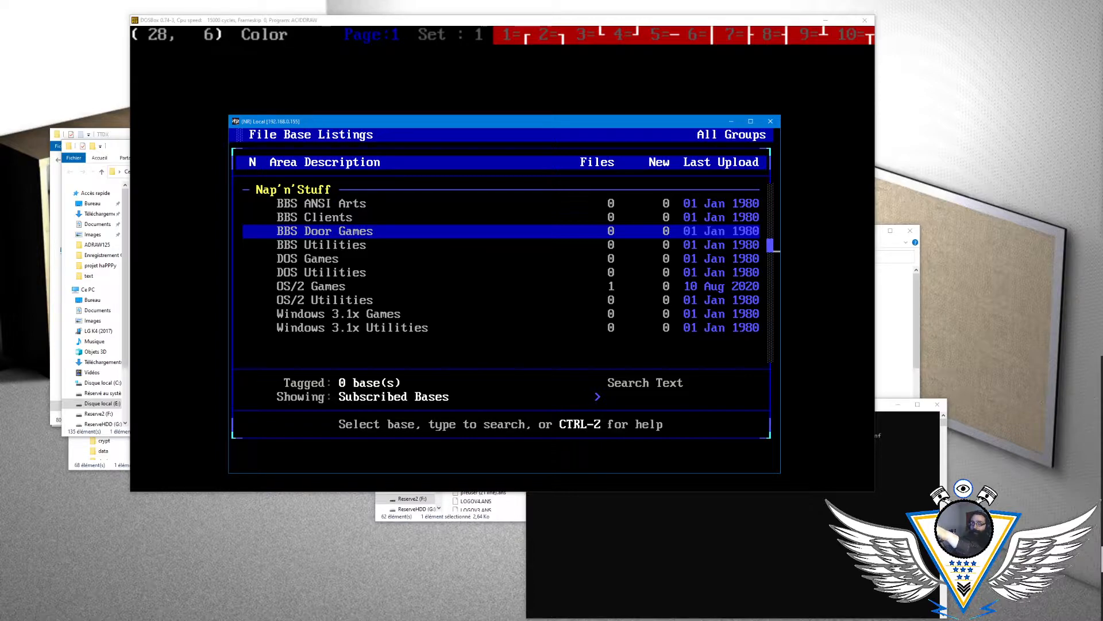
pyautogui.press('Up')
pyautogui.press('Up')
pyautogui.press('Down')
pyautogui.press('Down')
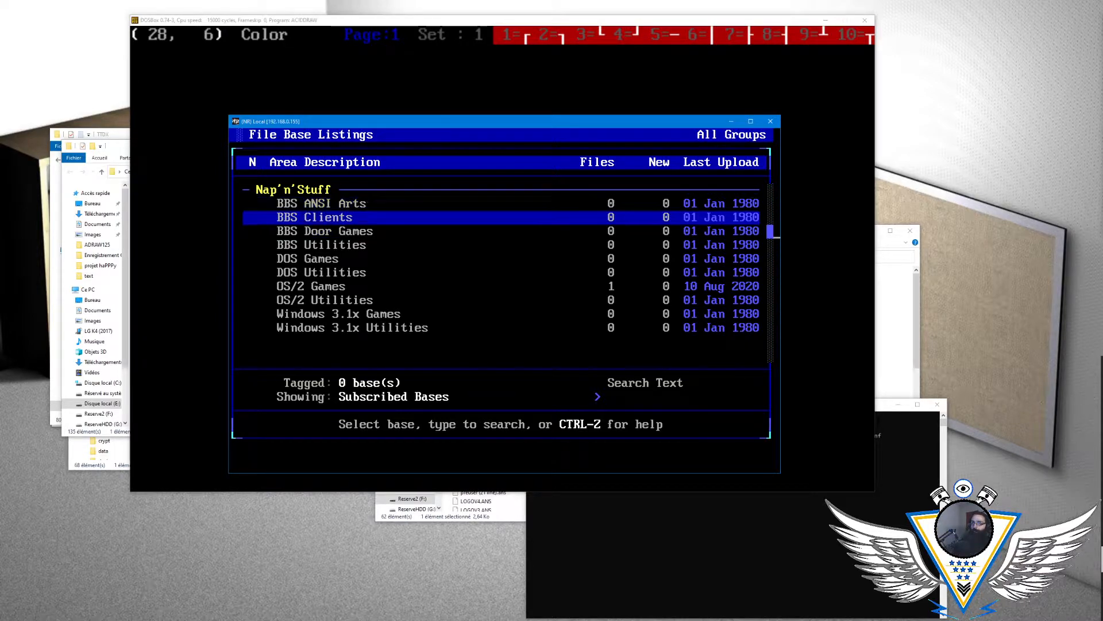
pyautogui.press('End')
pyautogui.press('Up')
pyautogui.press('Up')
pyautogui.press('Up')
pyautogui.press('Up')
pyautogui.press('Up')
pyautogui.press('Up')
pyautogui.press('Up')
pyautogui.press('Up')
pyautogui.press('Up')
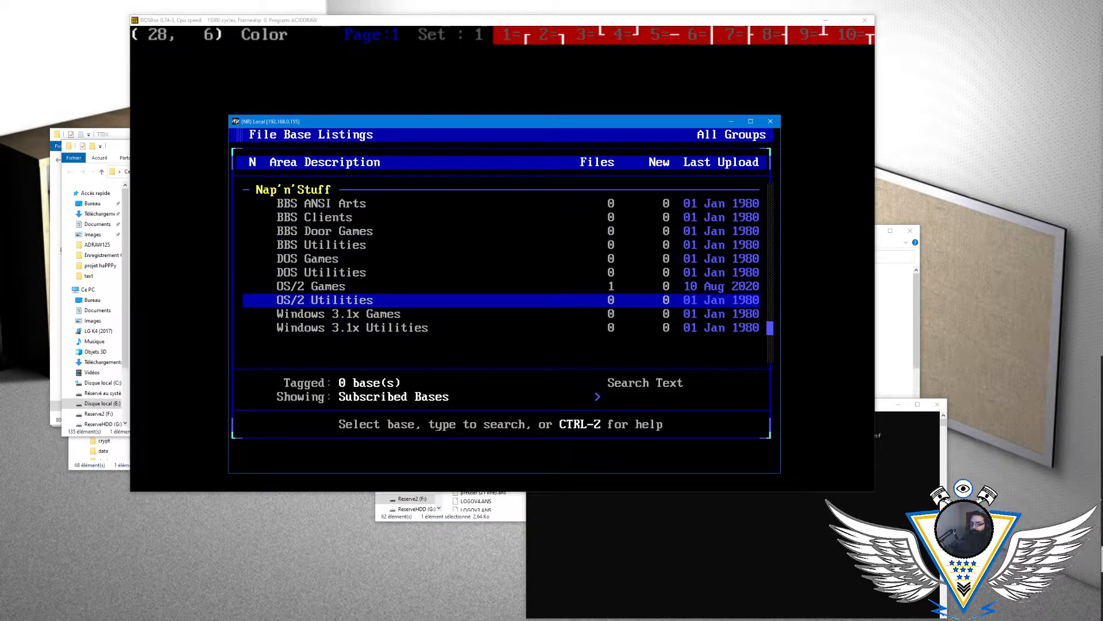
pyautogui.press('Down')
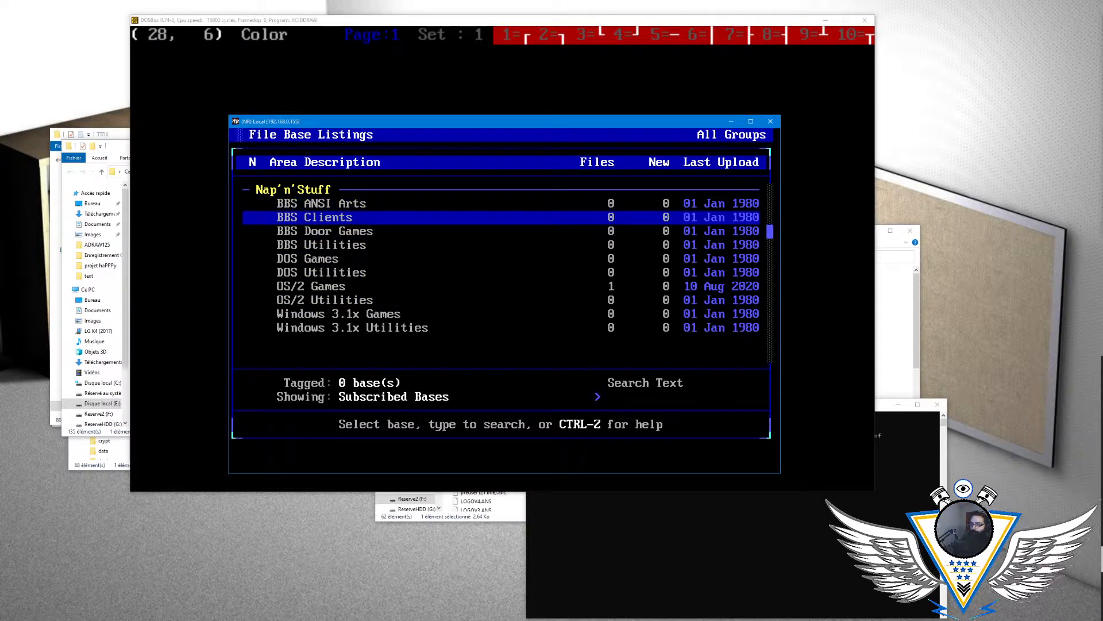
pyautogui.press('Down')
pyautogui.press('Down')
pyautogui.press('Down')
pyautogui.press('Down')
pyautogui.press('Down')
pyautogui.press('Down')
pyautogui.press('Down')
pyautogui.press('Down')
pyautogui.press('Up')
pyautogui.press('Up')
pyautogui.press('Up')
pyautogui.press('Up')
pyautogui.press('Up')
pyautogui.press('Up')
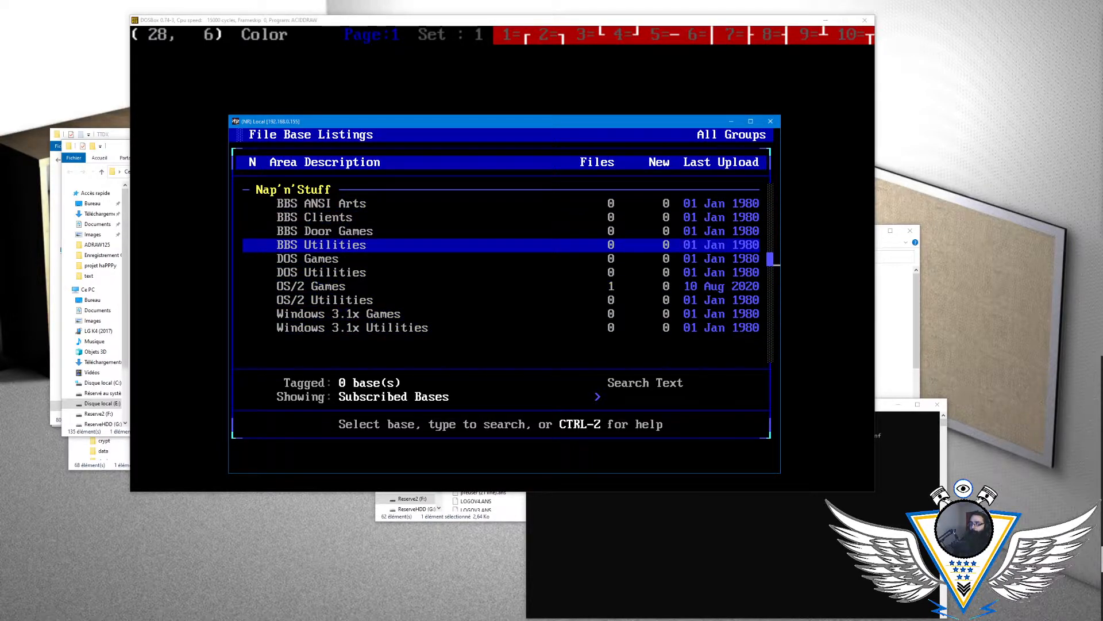
pyautogui.press('Up')
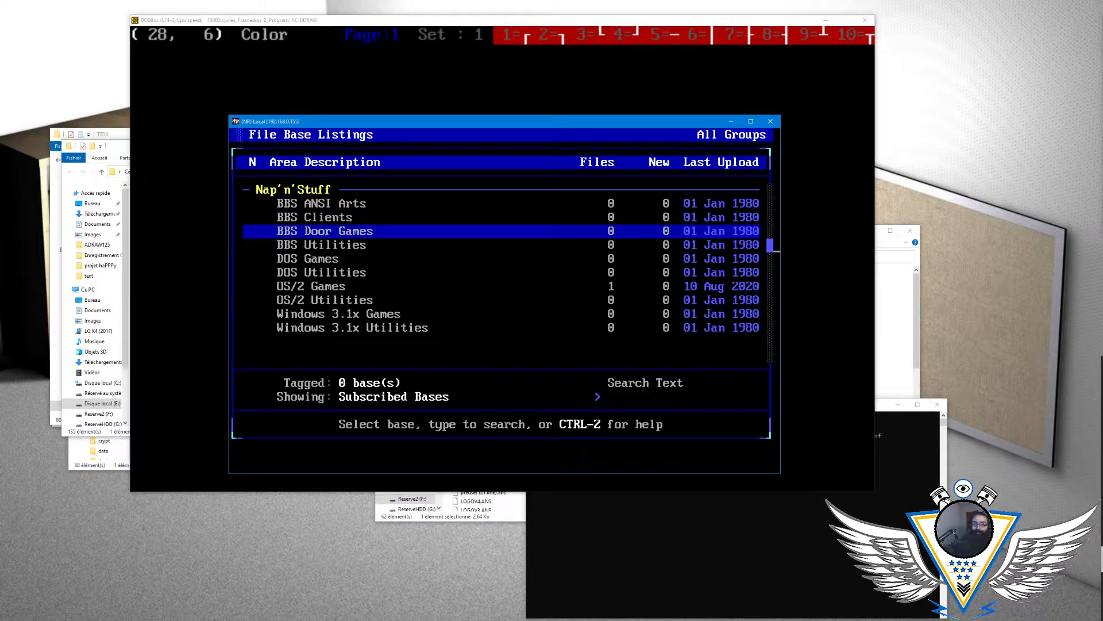
# - Examine the BBS Utilities, DOS and OS/2 areas in the file base list
pyautogui.press('Down')
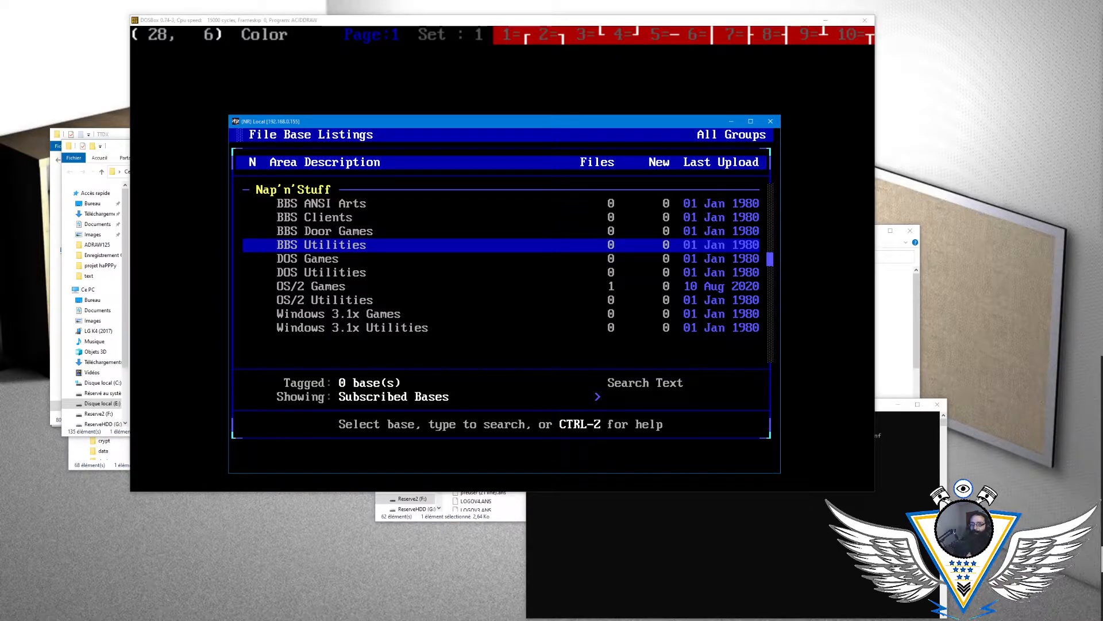
pyautogui.press('Down')
pyautogui.press('Up')
pyautogui.press('Down')
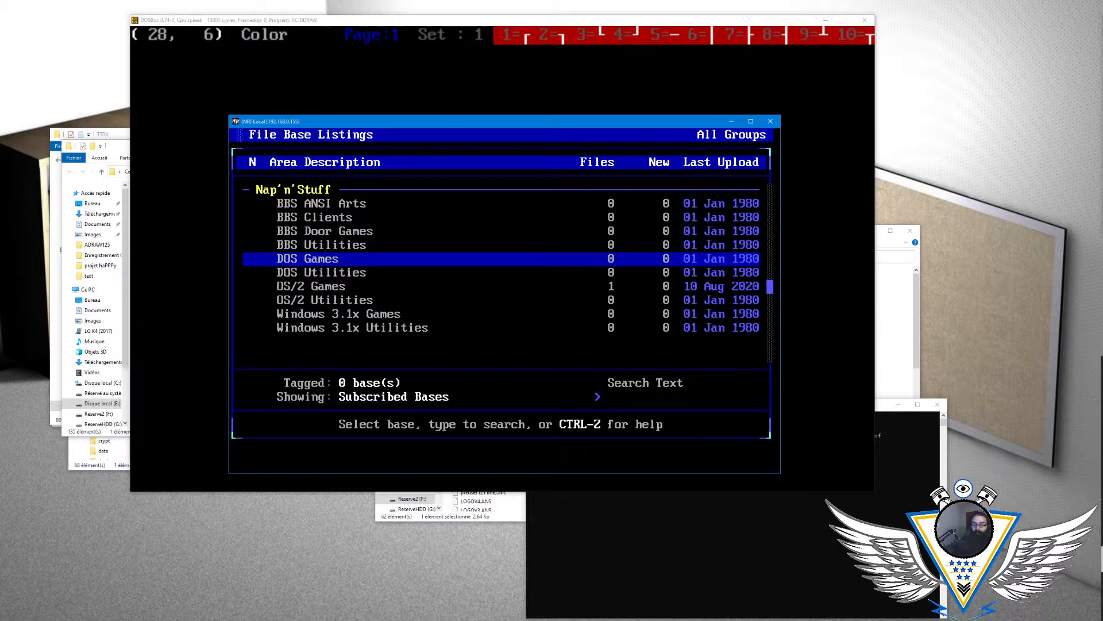
pyautogui.press('Down')
pyautogui.press('Down')
pyautogui.press('Down')
pyautogui.press('Down')
pyautogui.press('Up')
pyautogui.press('Up')
pyautogui.press('Up')
pyautogui.press('Up')
pyautogui.click(298, 22)
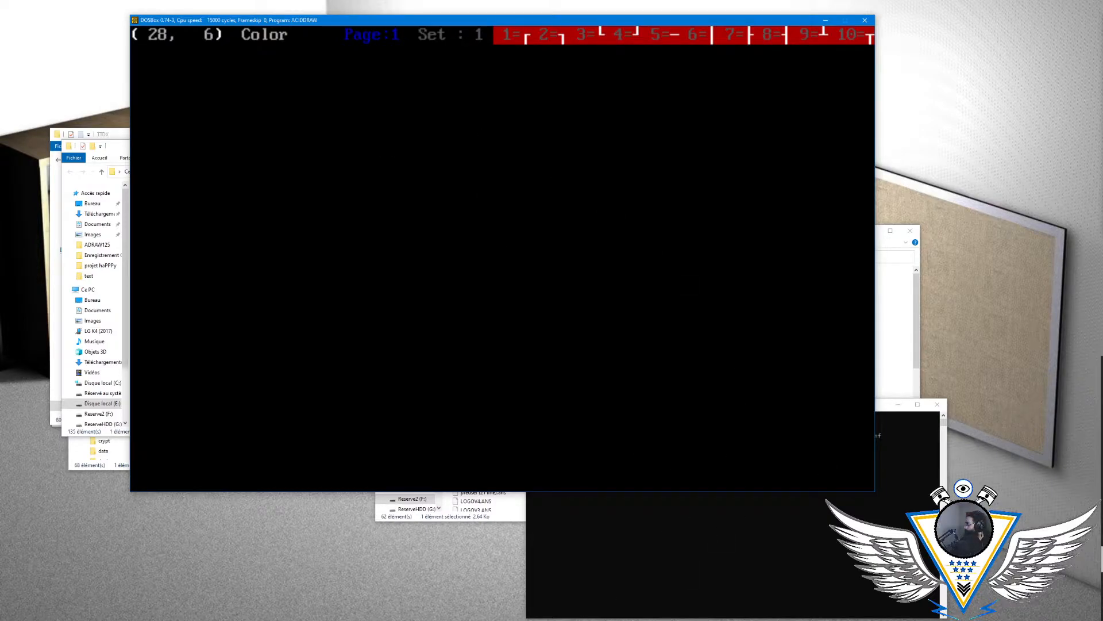
pyautogui.hotkey('alt', 'Tab')
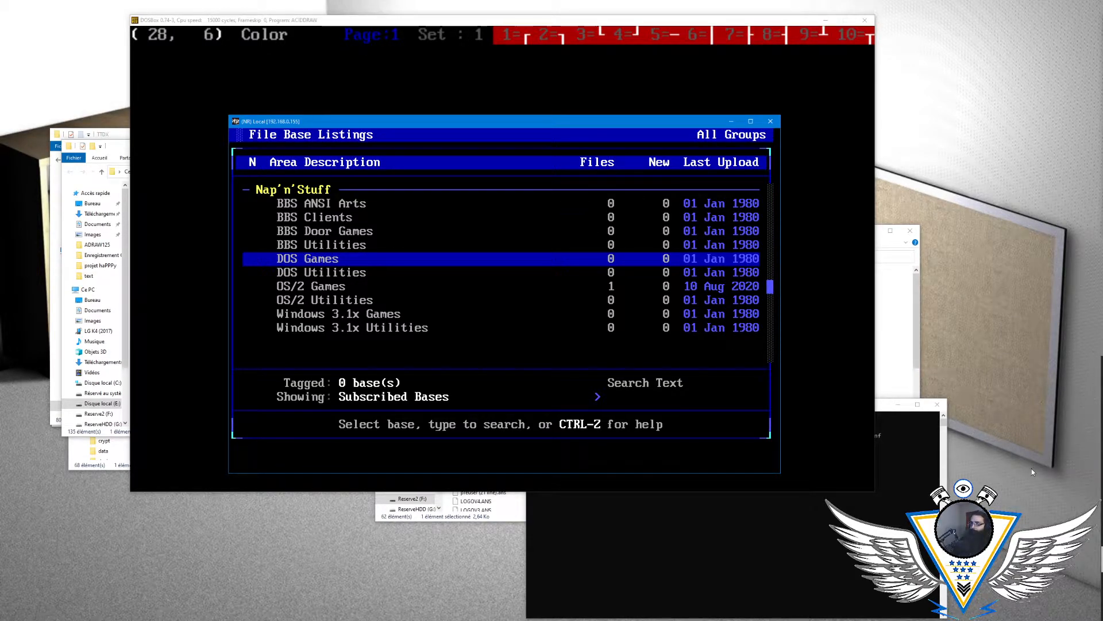
# - Open the OS/2 Games file listing to review the fciv112.zip entry, then return to the area list
pyautogui.press('Down')
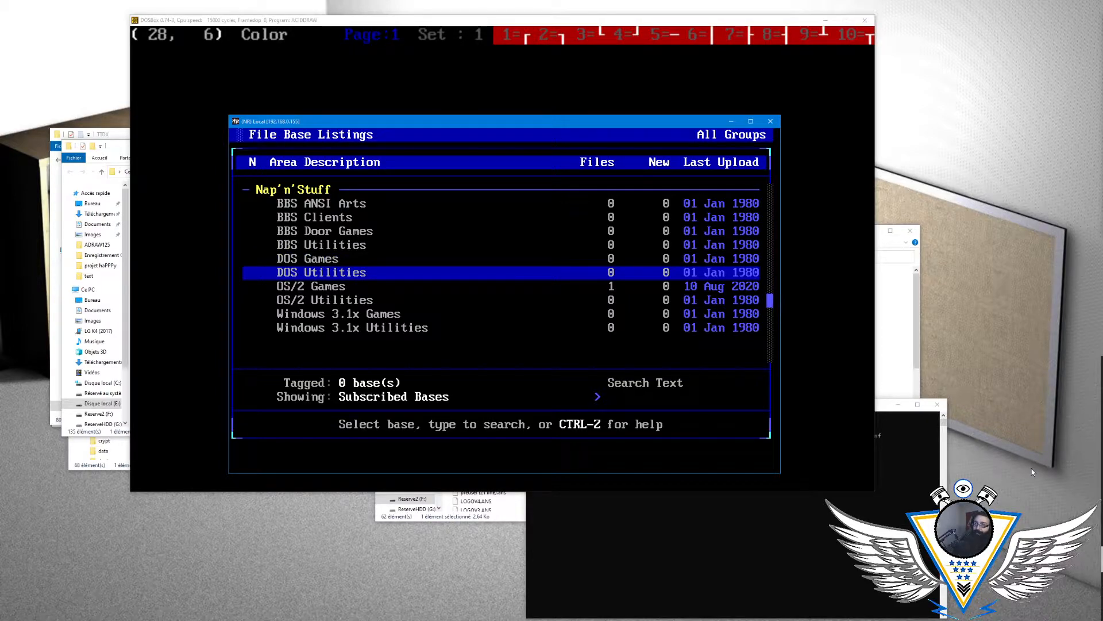
pyautogui.press('Down')
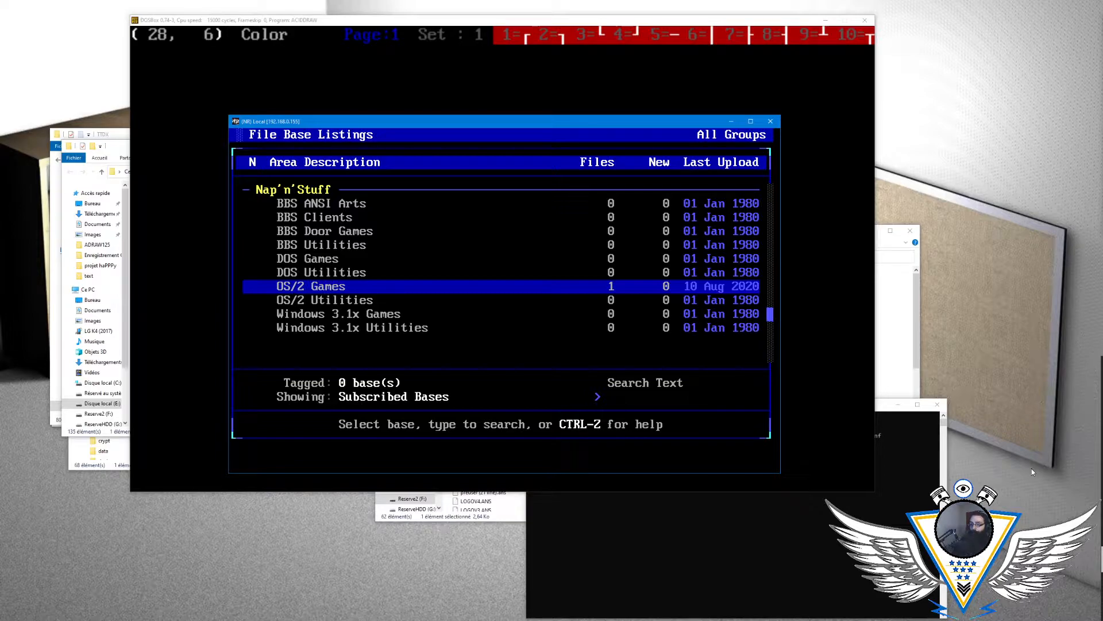
pyautogui.press('Return')
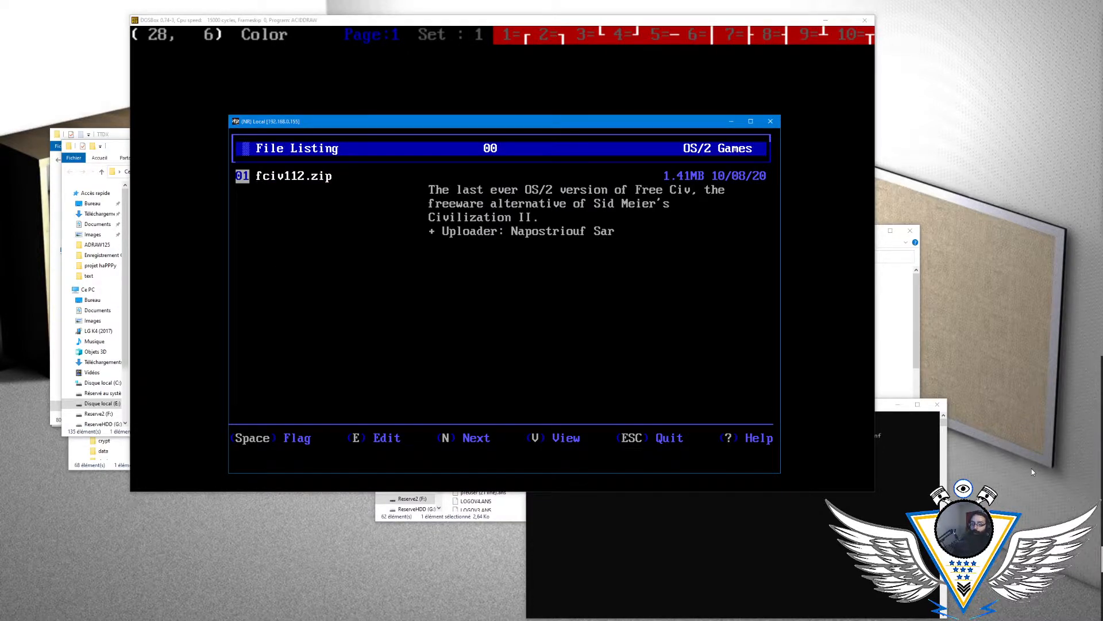
pyautogui.press('Escape')
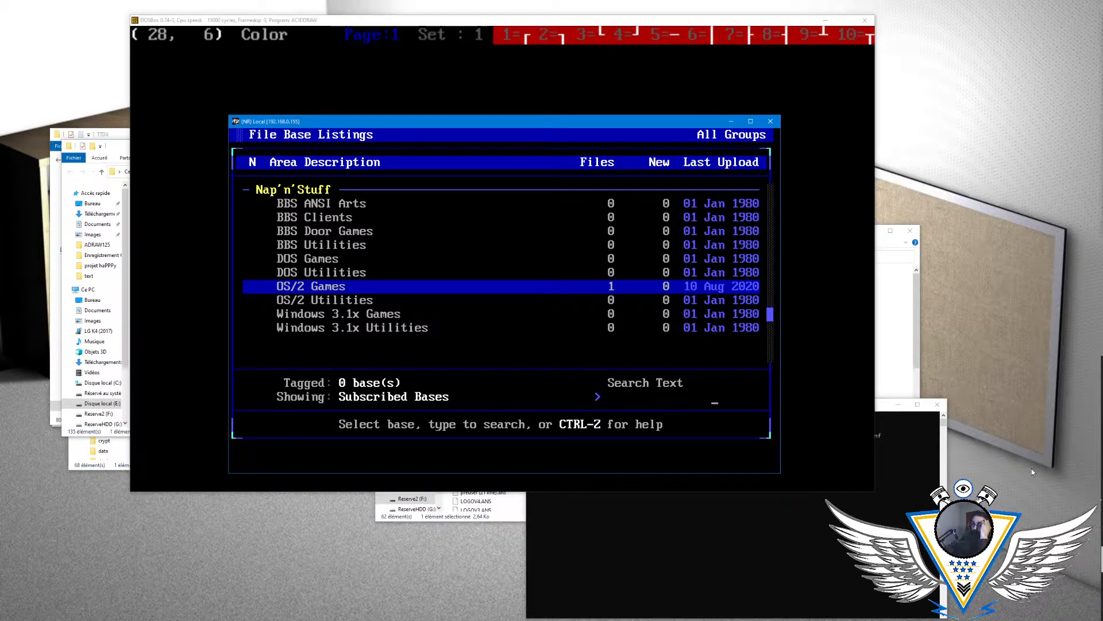
pyautogui.press('Down')
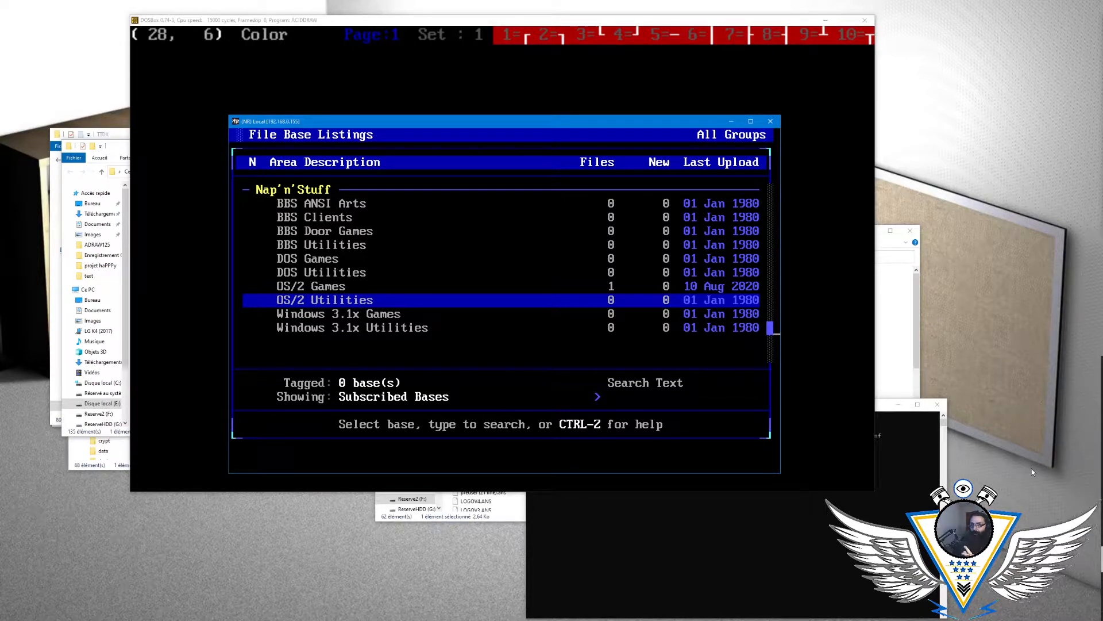
pyautogui.press('Up')
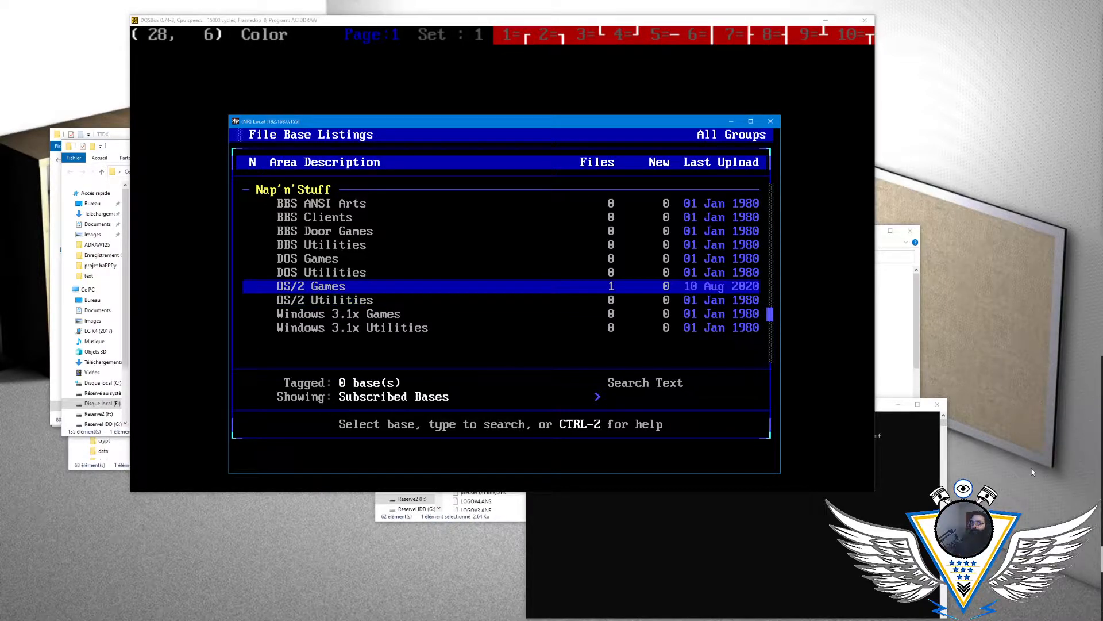
pyautogui.press('Return')
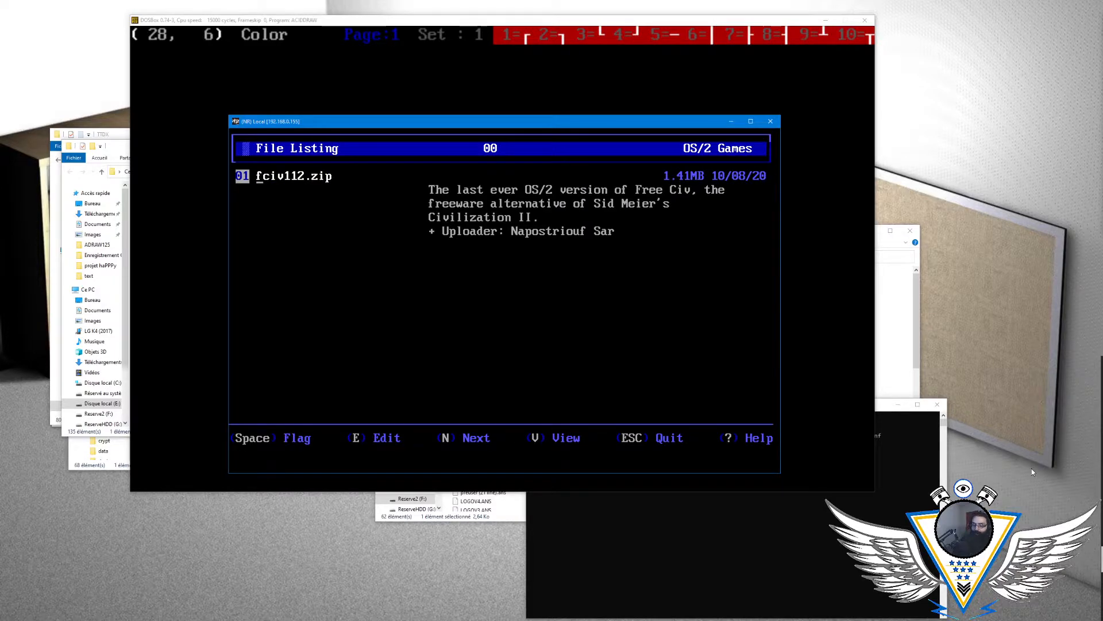
pyautogui.press('Escape')
# - Look through the OS/2 Utilities and Windows 3.1x areas, then return to the Files menu
pyautogui.press('Down')
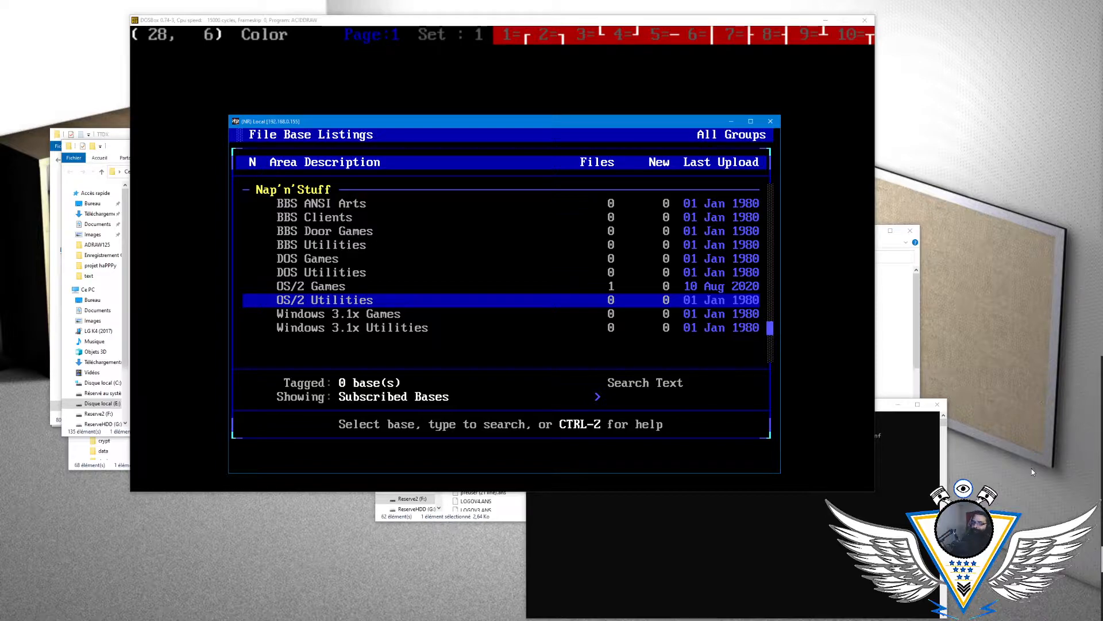
pyautogui.press('Down')
pyautogui.press('Down')
pyautogui.press('Up')
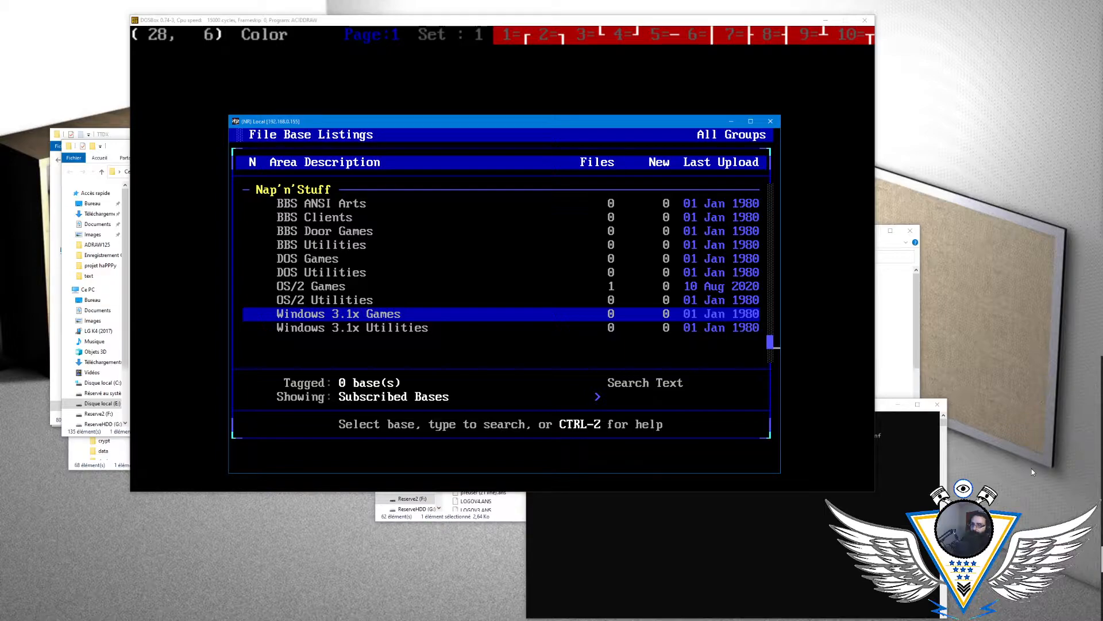
pyautogui.press('Down')
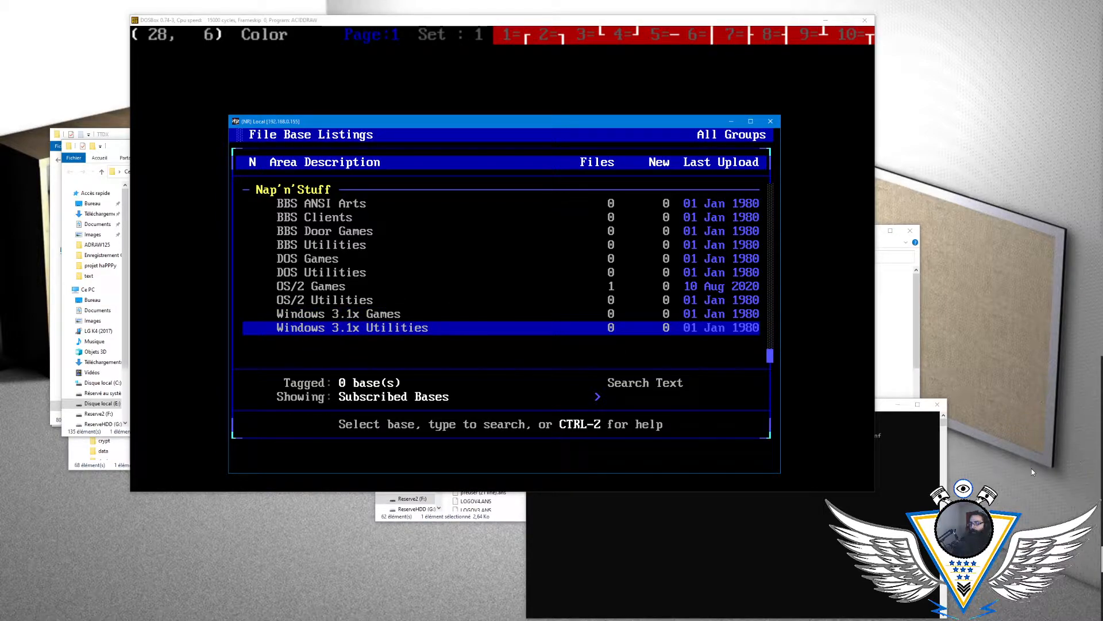
pyautogui.press('Escape')
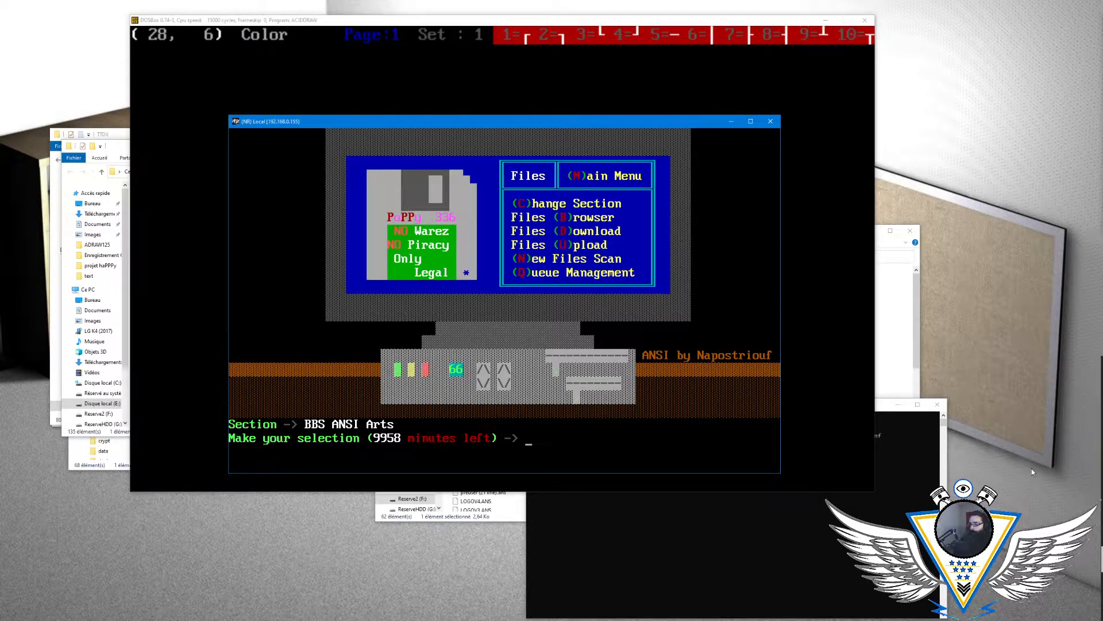
# - View the available upload protocols, then quit the upload and return to the main menu
pyautogui.press('u')
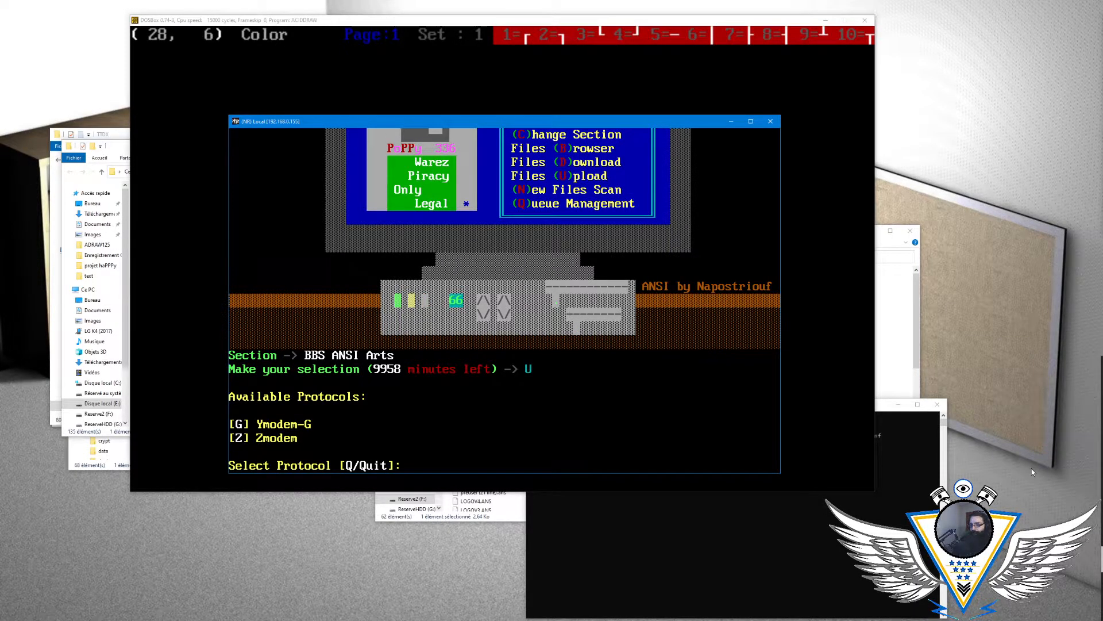
pyautogui.press('q')
pyautogui.press('m')
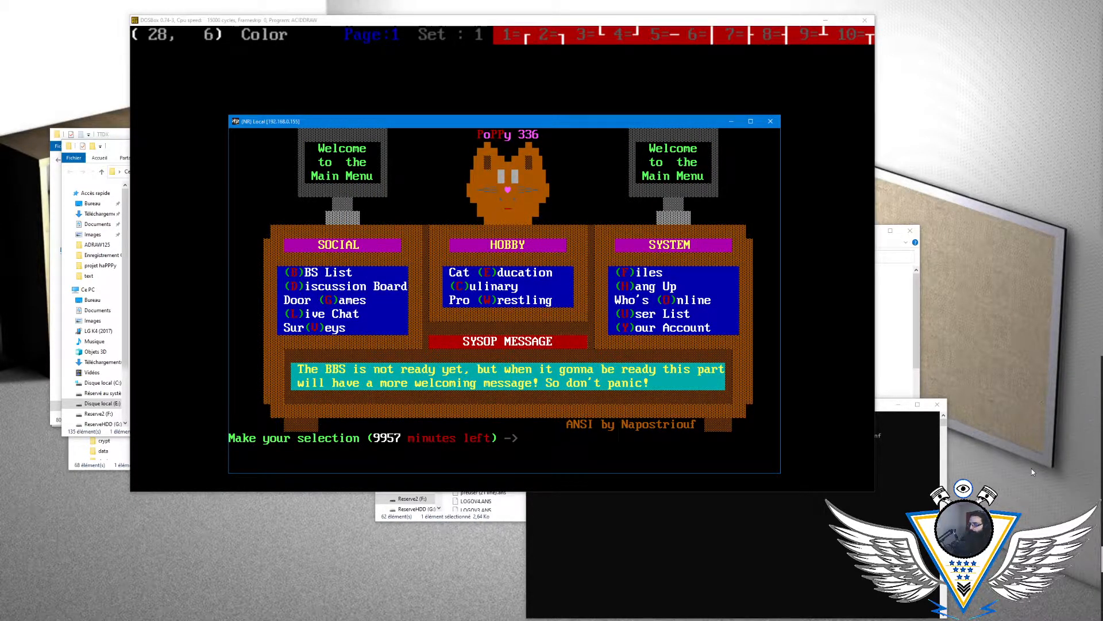
# - View who is online, then examine the Surveys voting menu, reopening it from the main menu
pyautogui.press('o')
pyautogui.press('Return')
pyautogui.press('v')
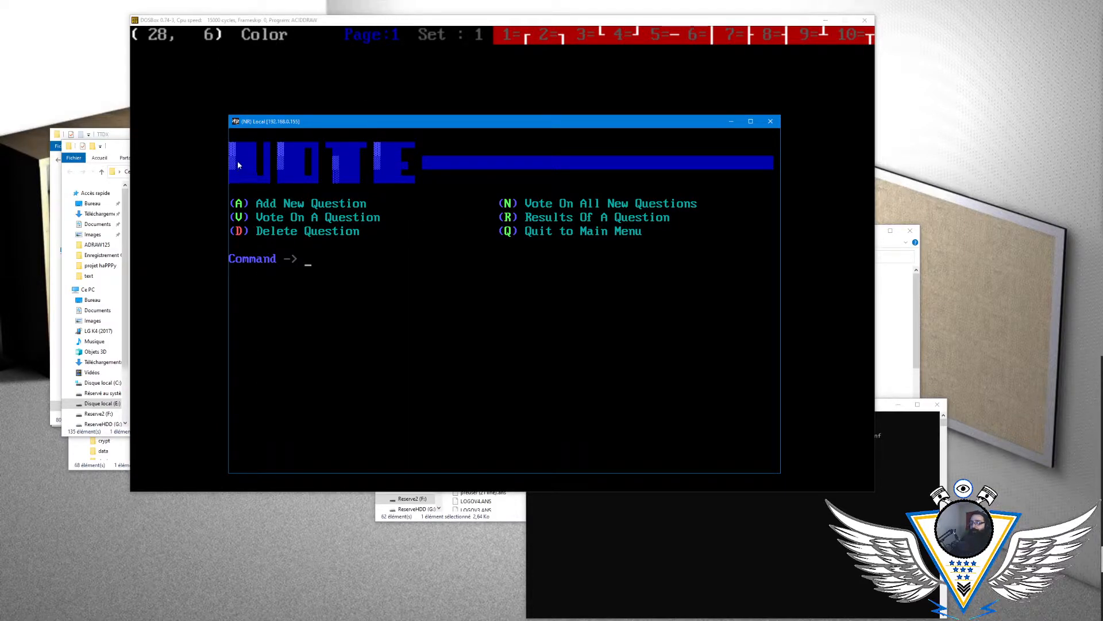
pyautogui.press('q')
pyautogui.press('v')
pyautogui.write('Q')
pyautogui.press('Return')
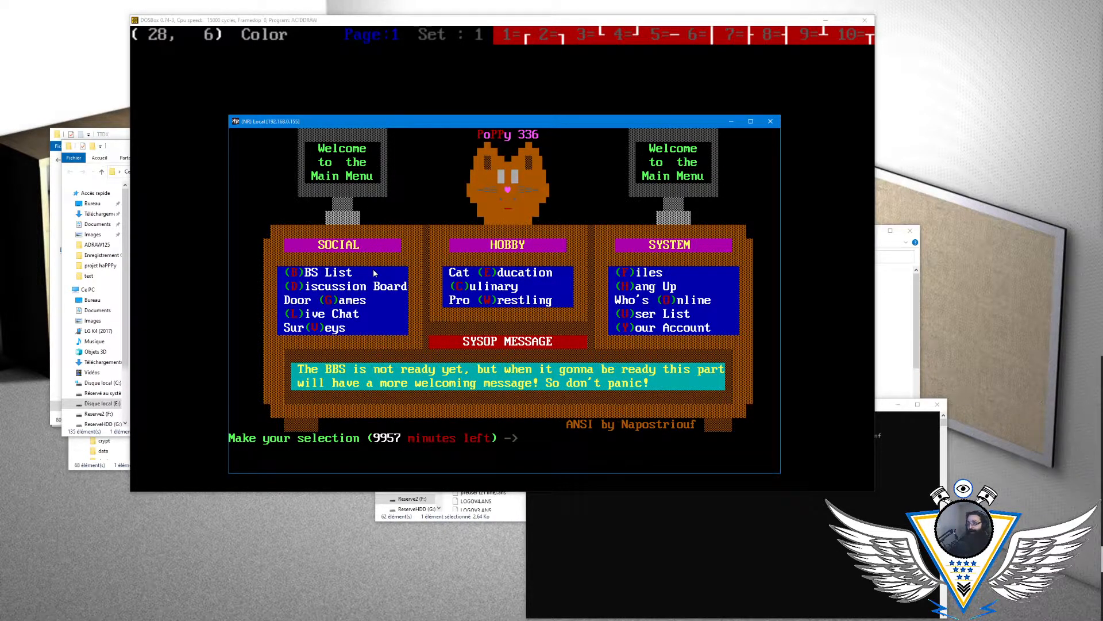
pyautogui.press('v')
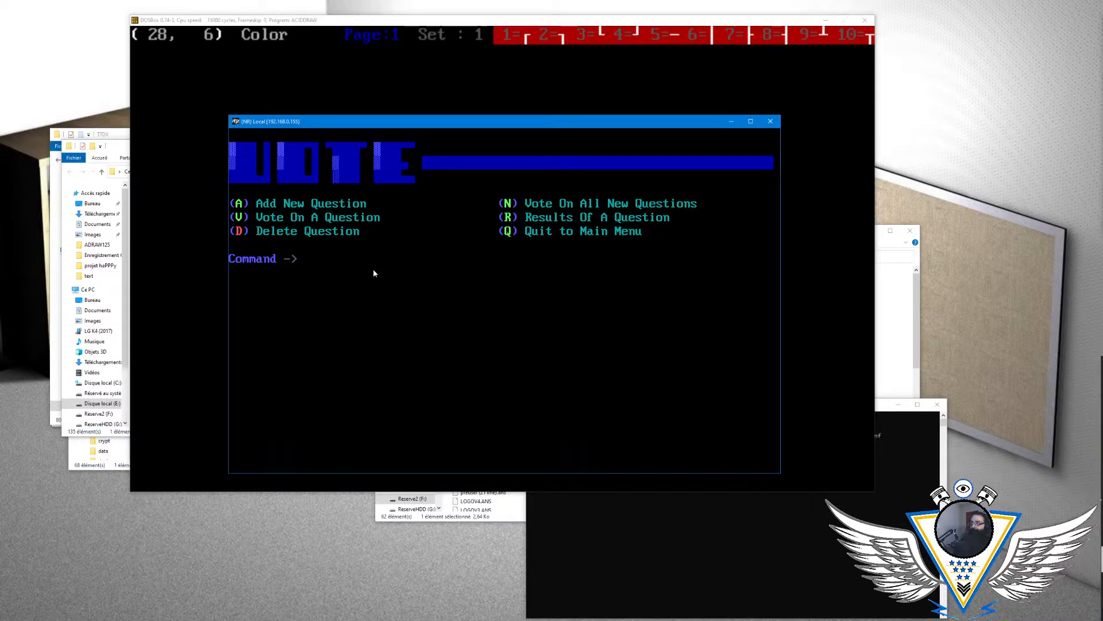
# - Rearrange the BBS terminal and ACiDDraw windows so they partly overlap, with ACiDDraw in front
pyautogui.moveTo(530, 125); pyautogui.dragTo(935, 106)
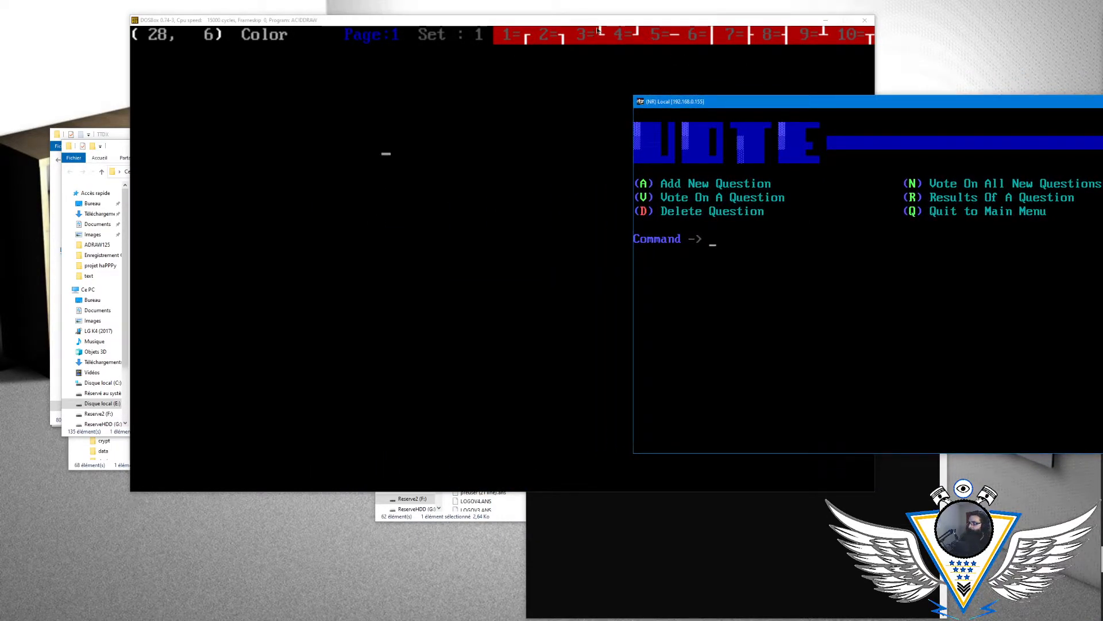
pyautogui.moveTo(596, 22); pyautogui.dragTo(427, 41)
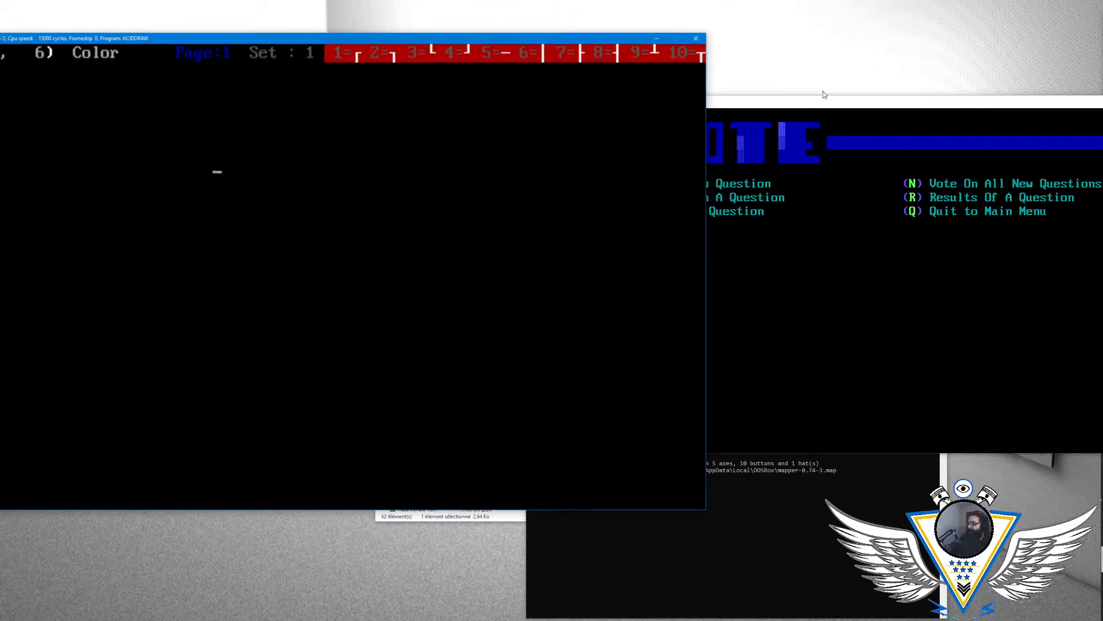
pyautogui.moveTo(878, 107); pyautogui.dragTo(671, 114)
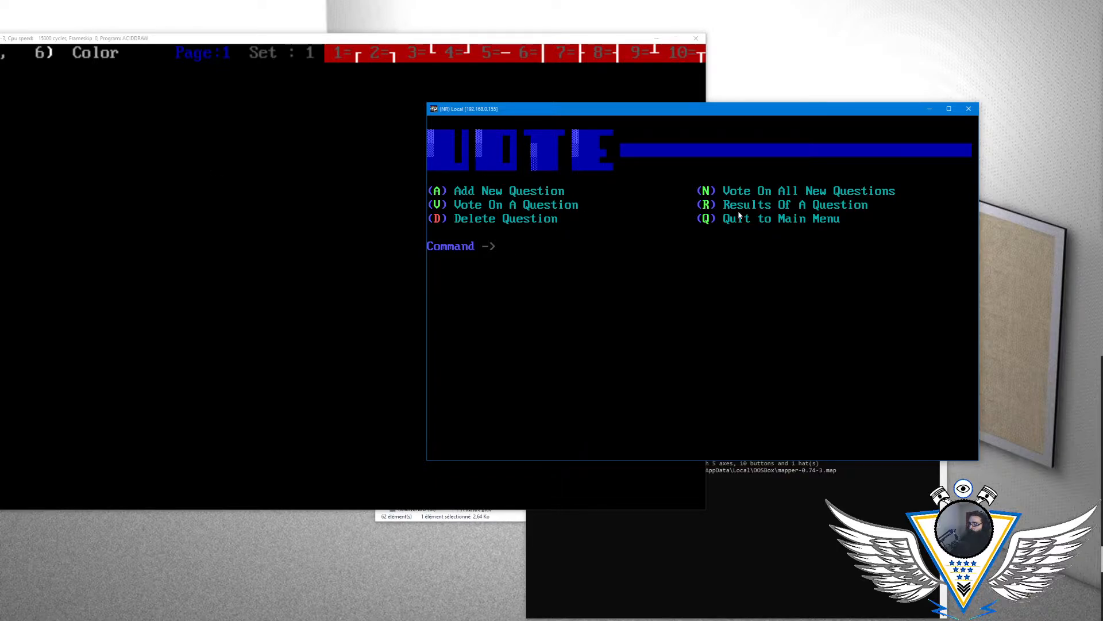
pyautogui.moveTo(374, 40); pyautogui.dragTo(515, 90)
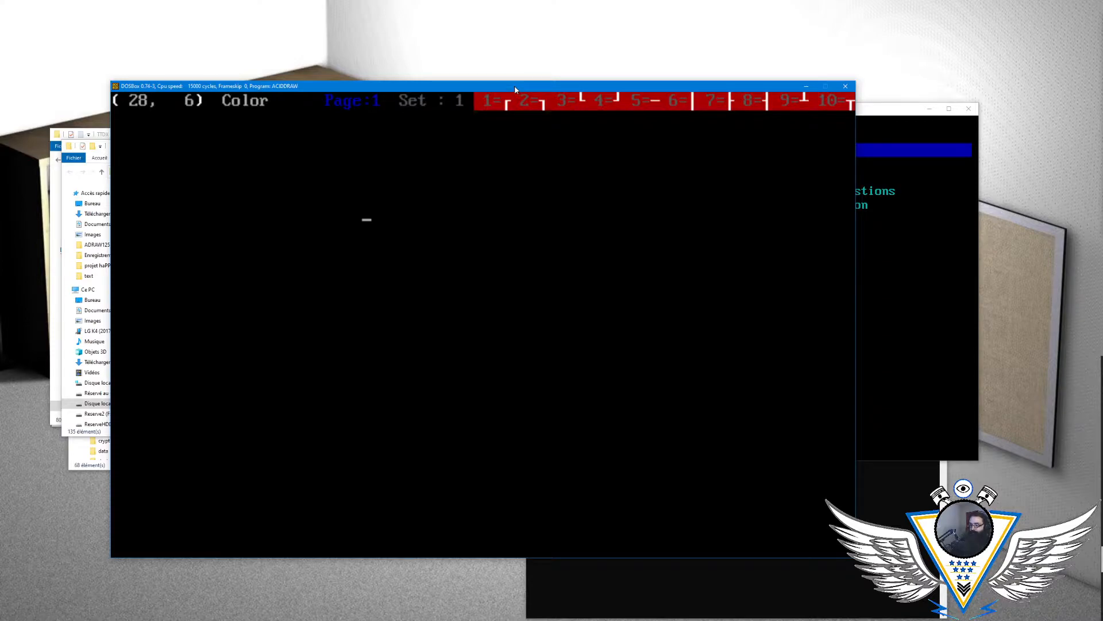
# - Load the BBS List menu ANSI file in ACiDDraw and move the cursor to the upper computer drawing
pyautogui.hotkey('alt', 'l')
pyautogui.press('Right')
pyautogui.press('Right')
pyautogui.press('Right')
pyautogui.press('Right')
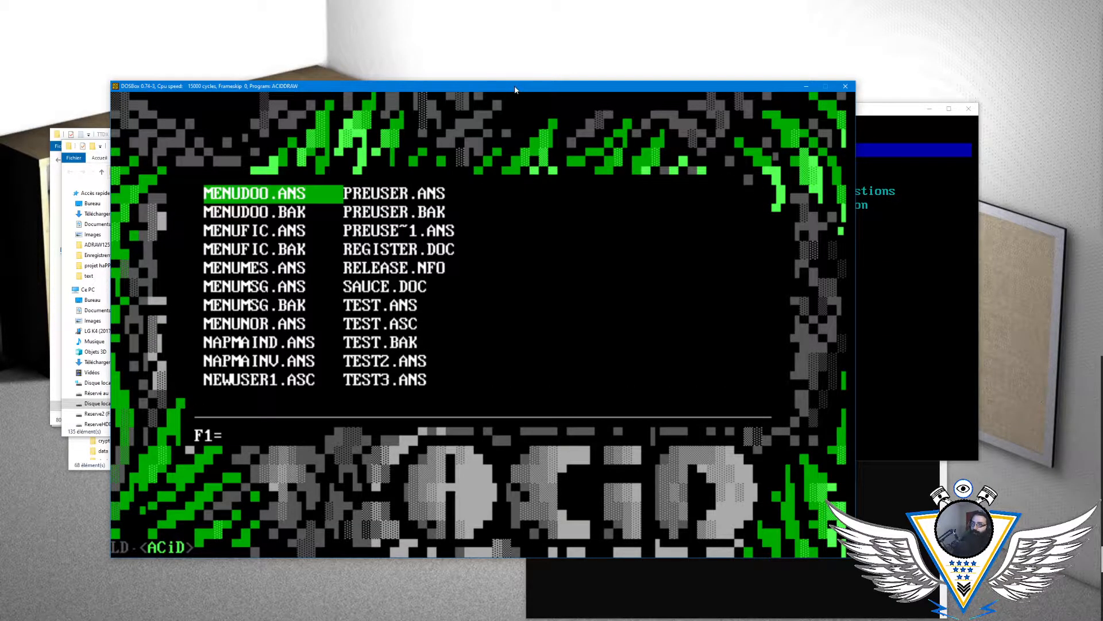
pyautogui.press('Left')
pyautogui.press('Left')
pyautogui.press('Left')
pyautogui.press('Return')
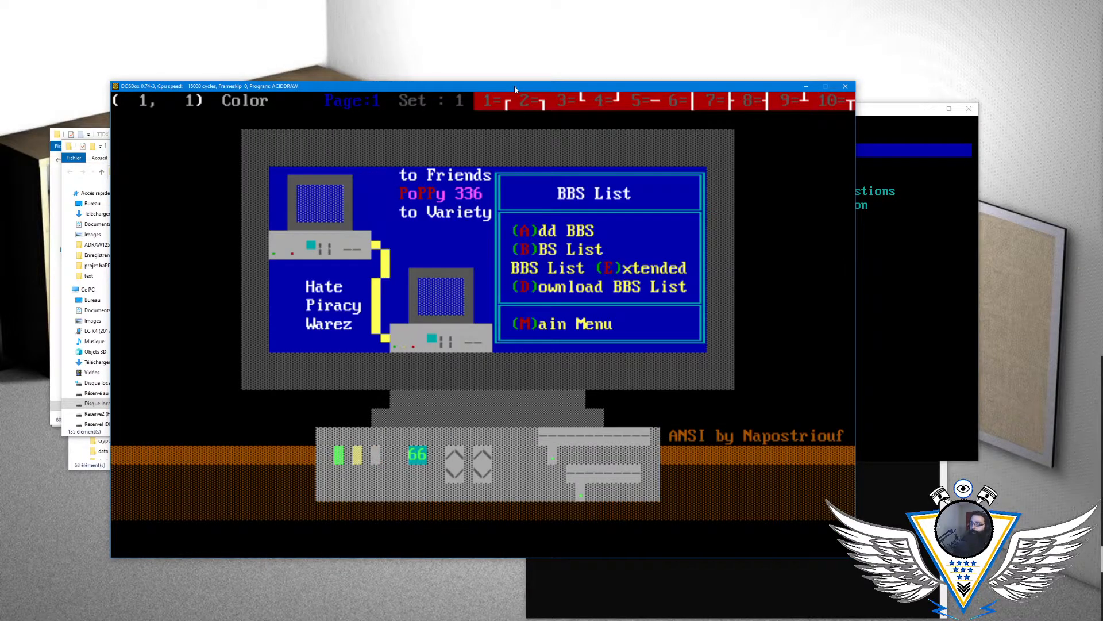
pyautogui.press('Down')
pyautogui.press('Down')
pyautogui.press('Down')
pyautogui.press('Down')
pyautogui.press('Down')
pyautogui.press('Right')
pyautogui.press('Right')
pyautogui.press('Right')
pyautogui.press('Right')
pyautogui.press('Right')
pyautogui.press('Right')
pyautogui.press('Right')
pyautogui.press('Right')
pyautogui.press('Right')
pyautogui.press('Right')
pyautogui.press('Right')
pyautogui.press('Right')
pyautogui.press('Right')
pyautogui.press('Right')
pyautogui.press('Right')
pyautogui.press('Right')
pyautogui.press('Right')
pyautogui.press('Right')
pyautogui.press('Right')
pyautogui.press('Right')
pyautogui.press('Right')
# - Switch to the BBS terminal, quit the voting menu, and view the BBS List menu before returning to the main menu
pyautogui.click(884, 104)
pyautogui.press('q')
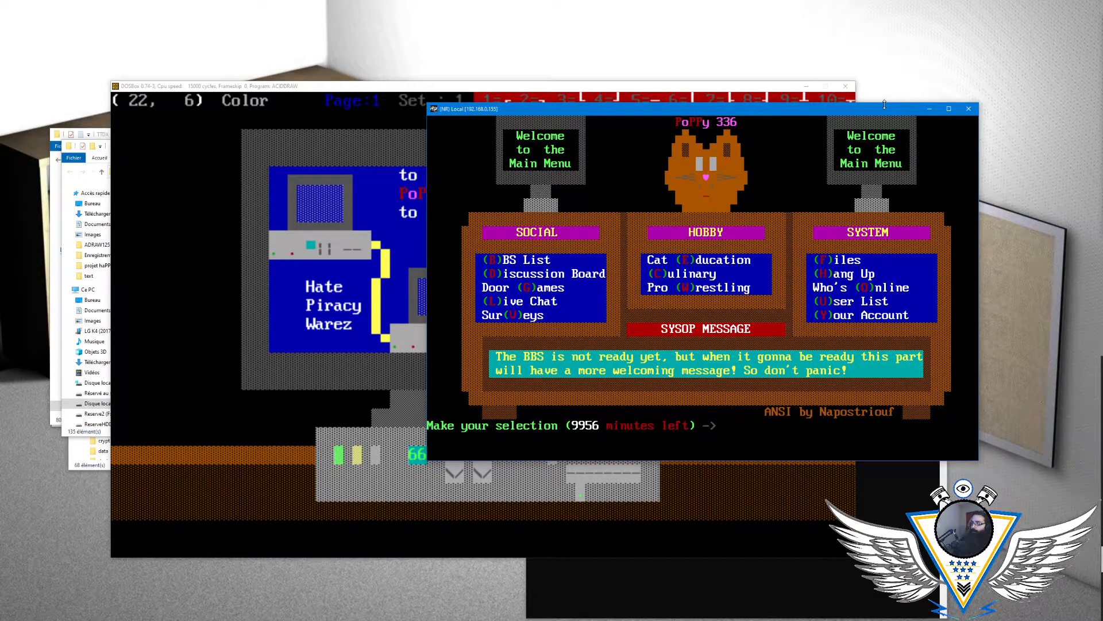
pyautogui.press('b')
pyautogui.press('m')
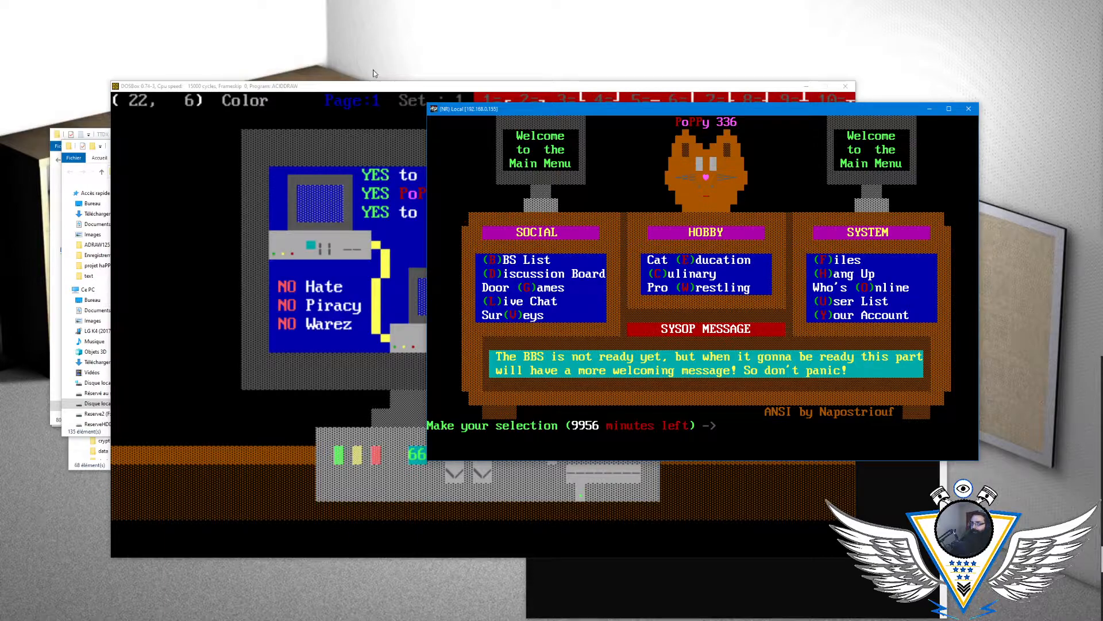
# - Compare the BBS List drawing in ACiDDraw with the BBS's Discussion Board menu, then open the Surveys voting menu
pyautogui.click(365, 88)
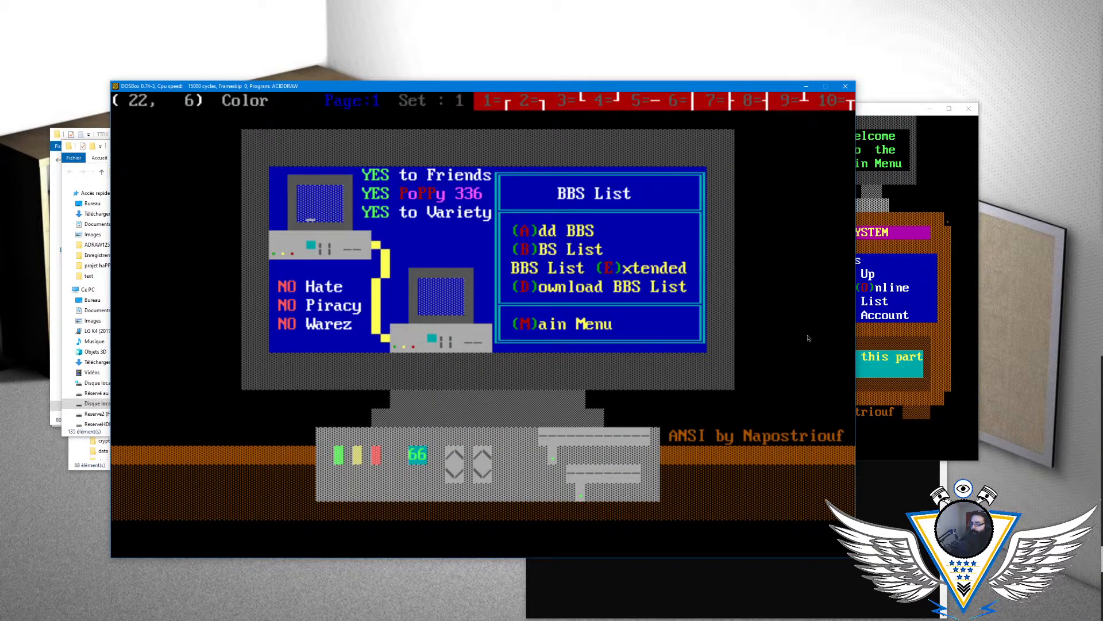
pyautogui.click(906, 338)
pyautogui.press('d')
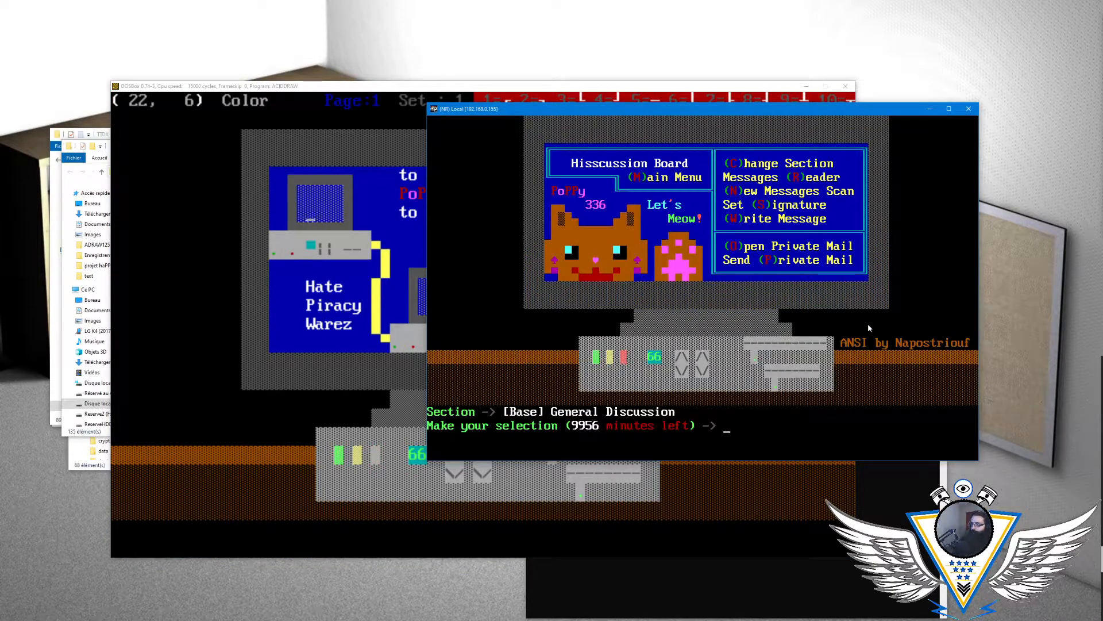
pyautogui.press('m')
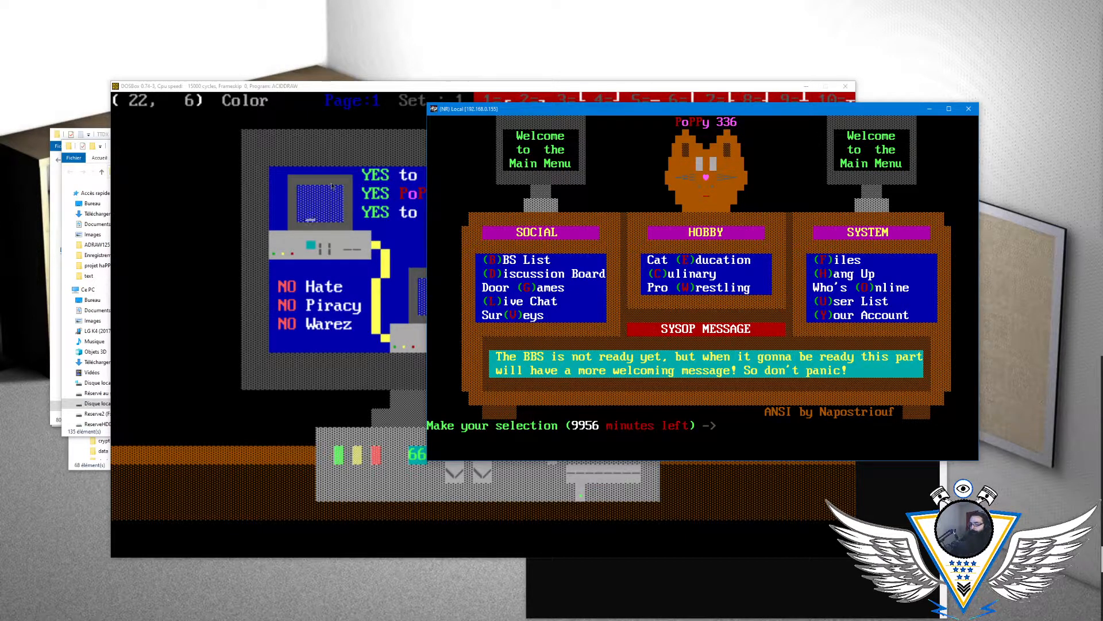
pyautogui.press('v')
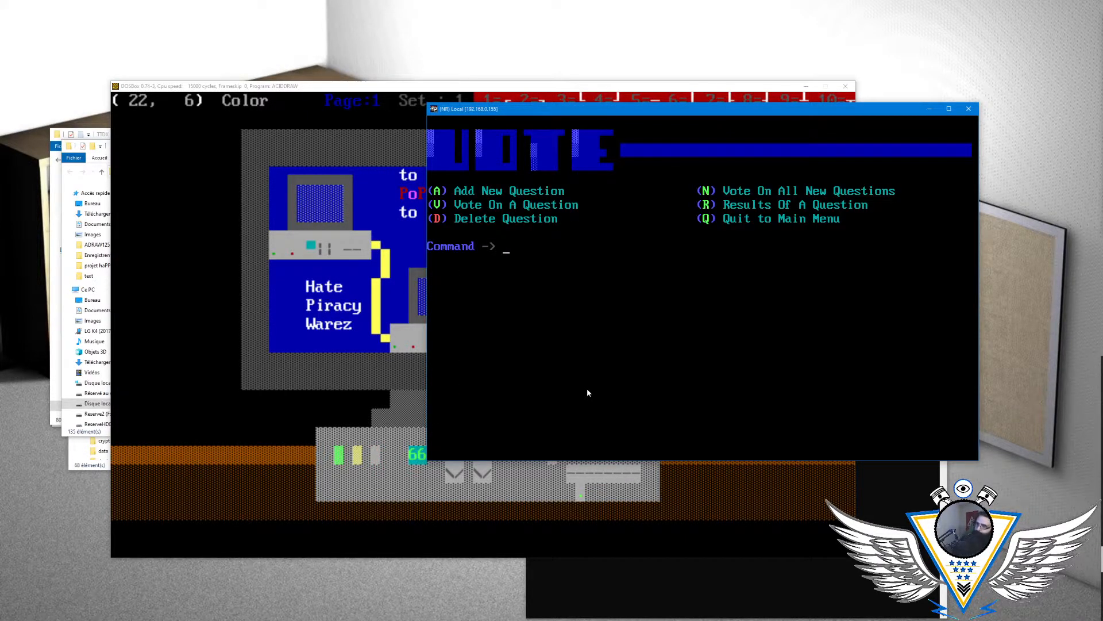
# - Switch to ACiDDraw and set the drawing color to dark gray on a blue background
pyautogui.click(343, 138)
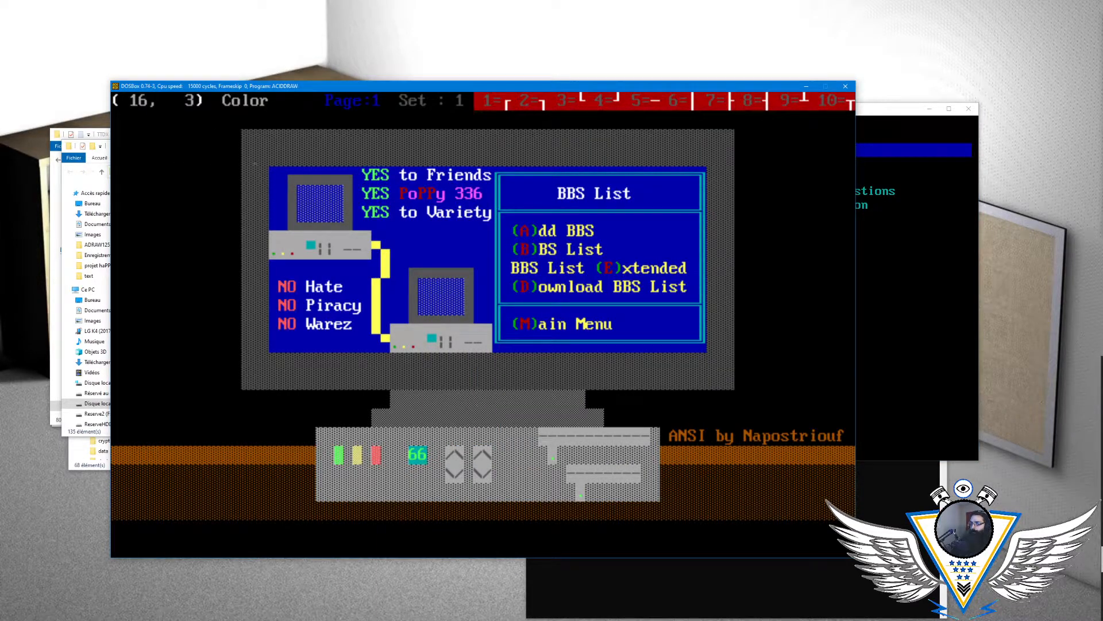
pyautogui.hotkey('alt', 'a')
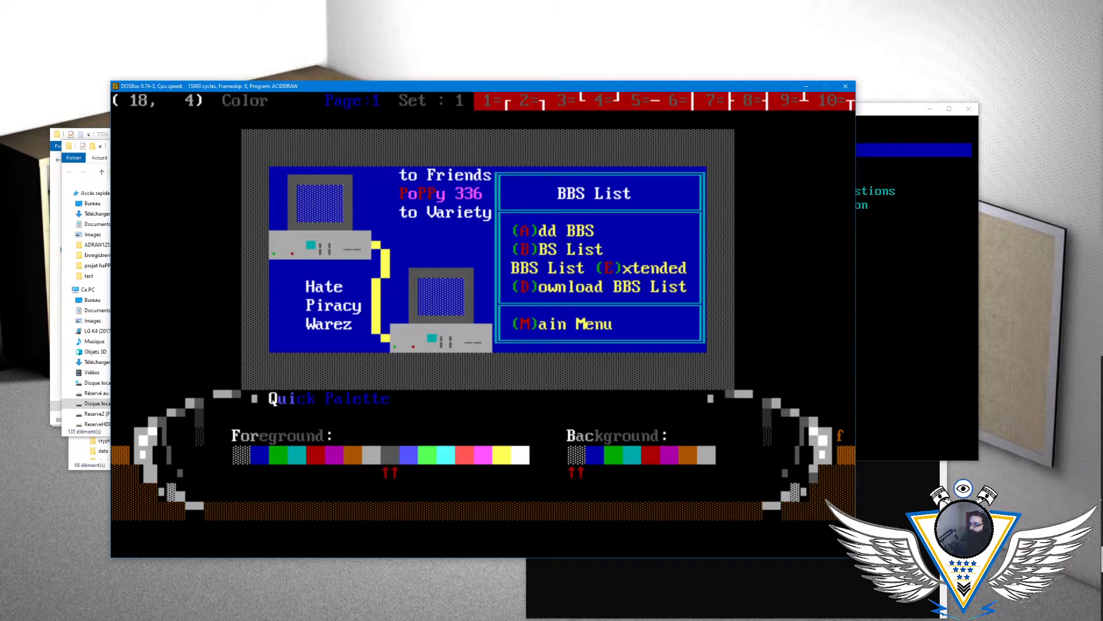
pyautogui.press('Up')
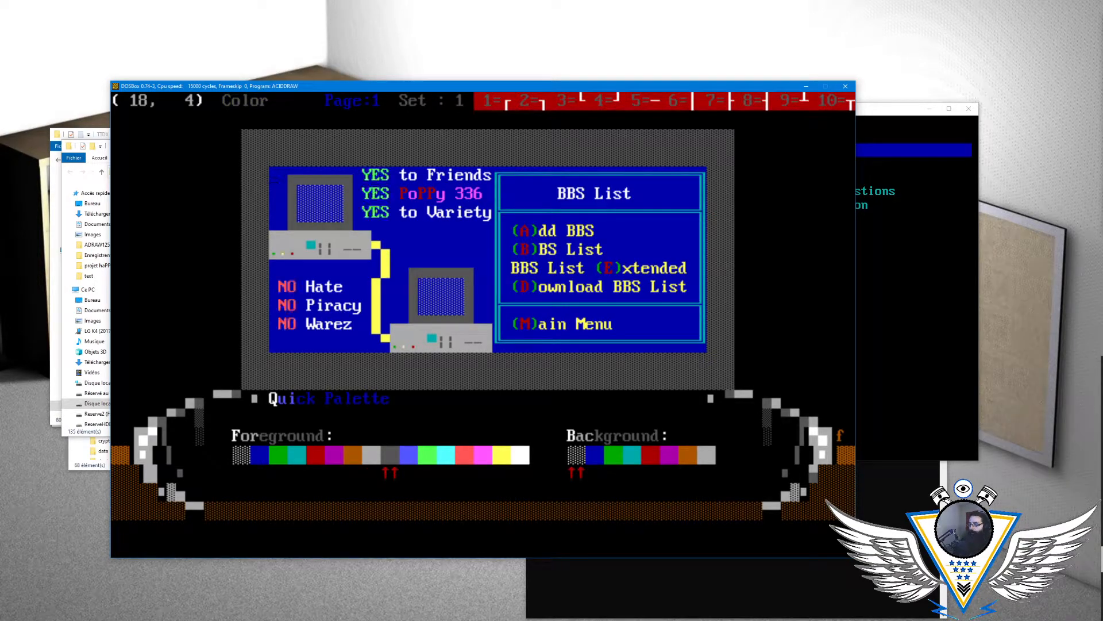
pyautogui.press('Down')
pyautogui.press('Return')
# - Erase the "YES to Friends" and "YES PoPPy 336" lines and the upper computer's top monitor rows with blue
pyautogui.press('Right')
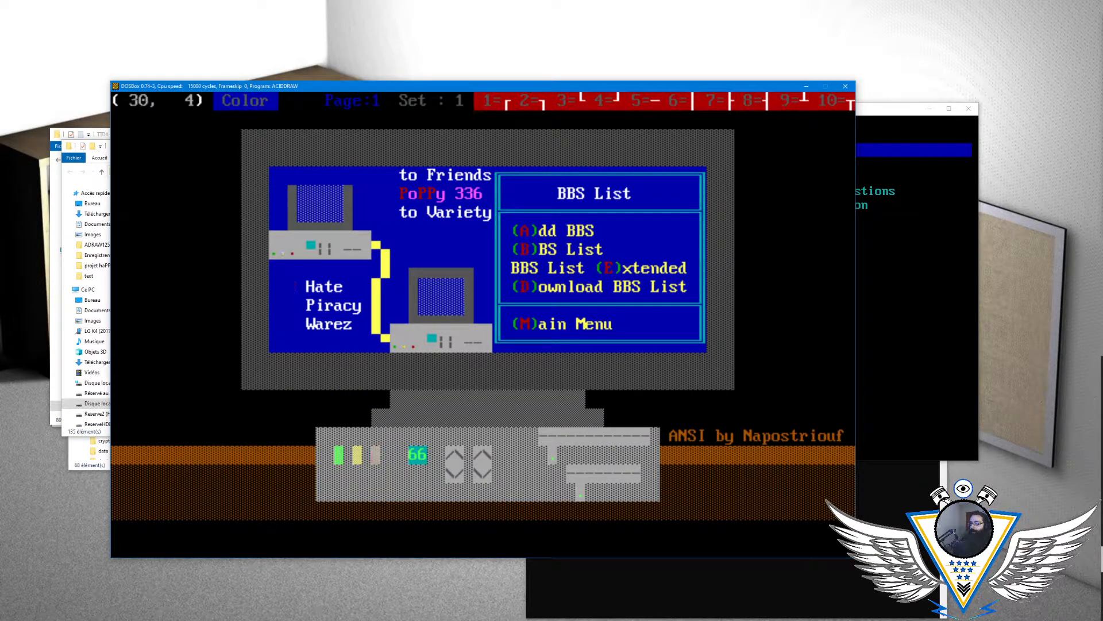
pyautogui.press('Down')
pyautogui.press('Left')
pyautogui.press('Left')
pyautogui.press('Left')
pyautogui.press('Left')
pyautogui.press('Left')
pyautogui.press('Left')
pyautogui.press('Left')
pyautogui.press('Left')
pyautogui.press('Left')
pyautogui.press('Left')
pyautogui.press('Left')
pyautogui.press('Left')
pyautogui.press('Left')
pyautogui.press('Left')
pyautogui.press('Left')
pyautogui.press('Left')
pyautogui.press('Left')
pyautogui.press('Left')
pyautogui.press('Left')
pyautogui.press('Left')
pyautogui.press('Left')
pyautogui.press('Left')
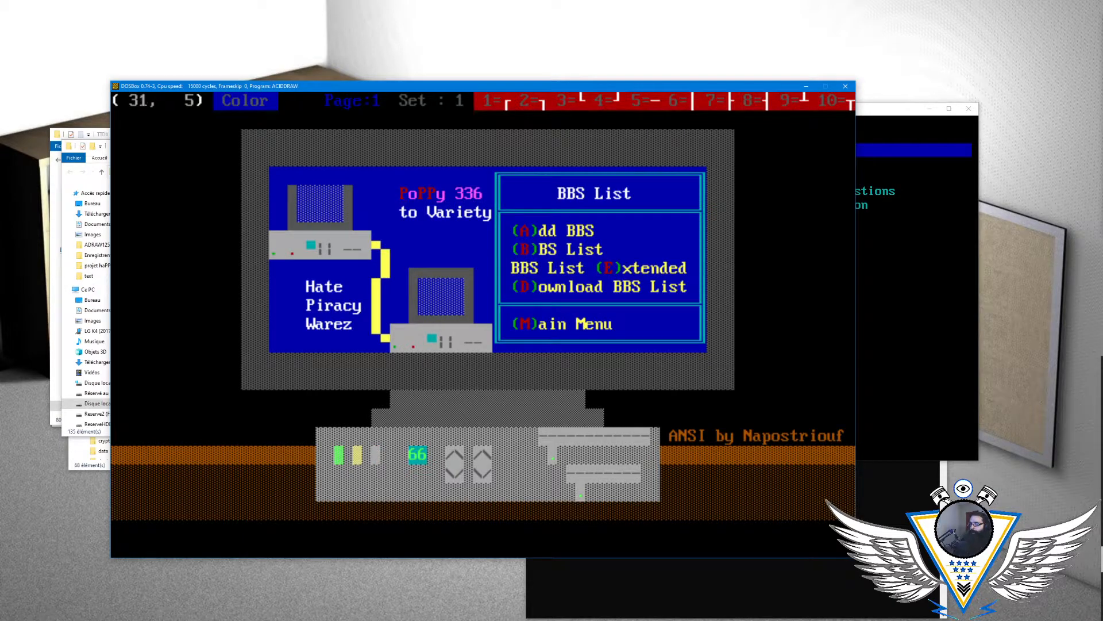
pyautogui.press('Right')
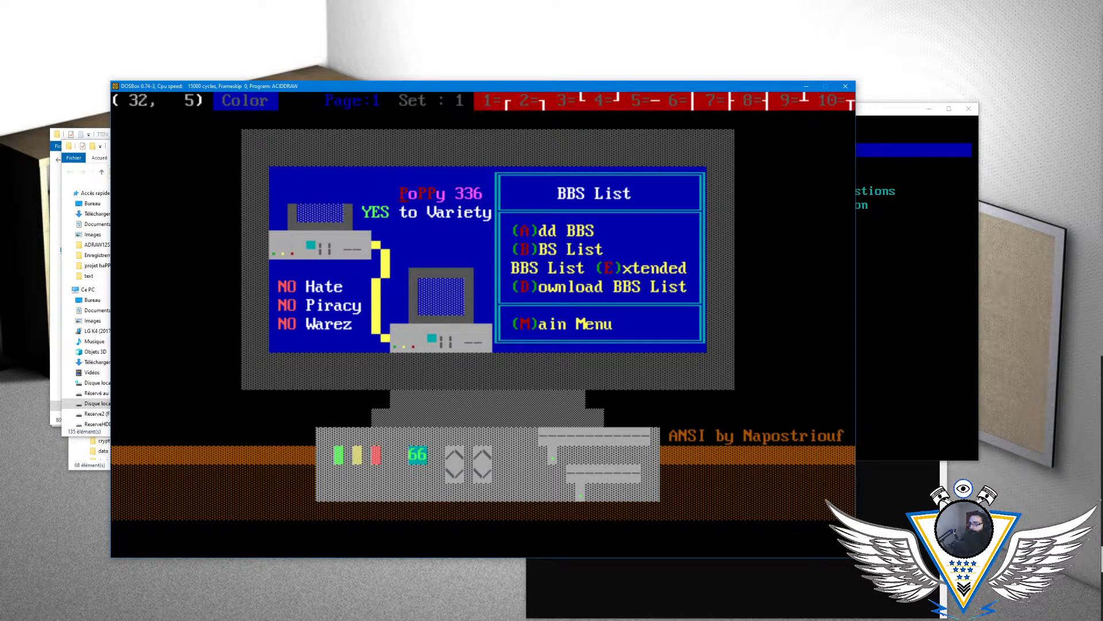
pyautogui.press('Down')
pyautogui.press('Left')
pyautogui.press('Left')
pyautogui.press('Left')
pyautogui.press('Left')
pyautogui.press('Left')
pyautogui.press('Left')
pyautogui.press('Left')
pyautogui.press('Left')
pyautogui.press('Left')
pyautogui.press('Left')
pyautogui.press('Left')
pyautogui.press('Left')
pyautogui.press('Left')
pyautogui.press('Left')
pyautogui.press('Left')
pyautogui.press('Left')
pyautogui.press('Left')
pyautogui.press('Left')
pyautogui.press('Left')
pyautogui.press('Left')
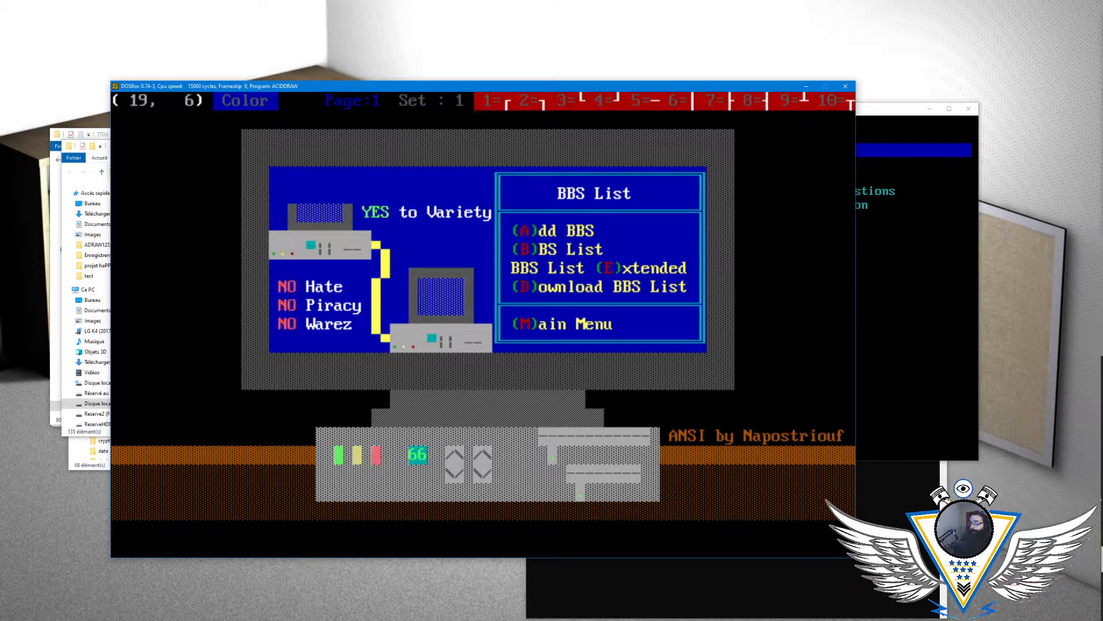
# - Erase the "YES to Variety" line and the rest of the upper computer's monitor with blue
pyautogui.press('Left')
pyautogui.press('Left')
pyautogui.press('Down')
pyautogui.press('Left')
pyautogui.press('Left')
pyautogui.press('Left')
pyautogui.press('Left')
pyautogui.press('Left')
pyautogui.press('Left')
pyautogui.press('Left')
pyautogui.press('Left')
pyautogui.press('Left')
pyautogui.press('Left')
pyautogui.press('Left')
pyautogui.press('Left')
pyautogui.press('Left')
pyautogui.press('Left')
pyautogui.press('Left')
pyautogui.press('Left')
pyautogui.press('Left')
pyautogui.press('Left')
pyautogui.press('Left')
pyautogui.press('Left')
pyautogui.press('Left')
pyautogui.press('Left')
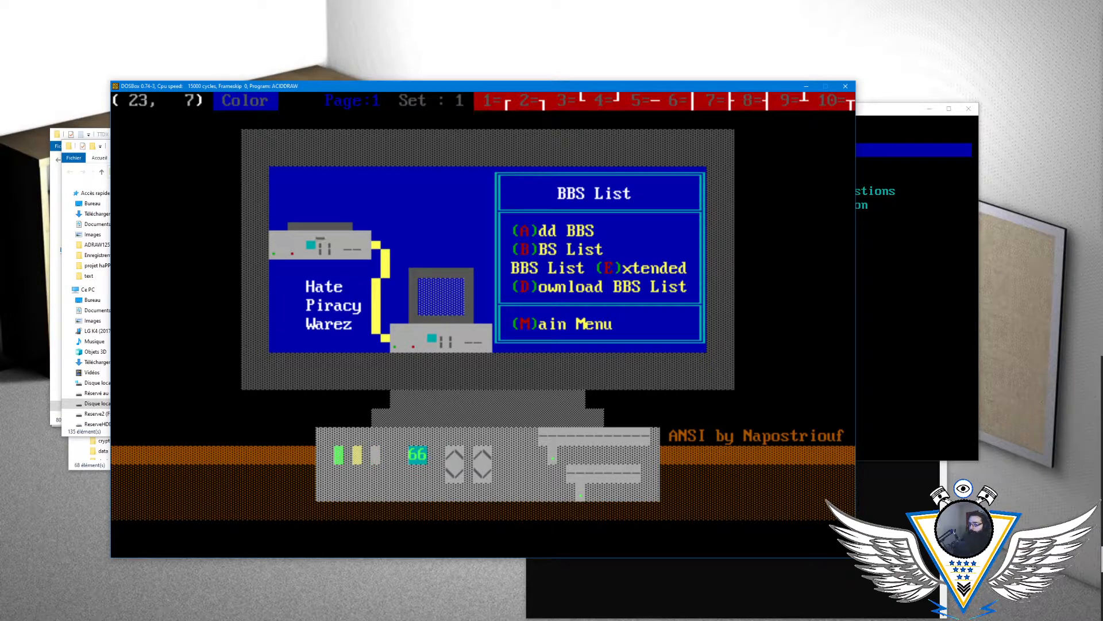
# - Erase the upper computer's case with blue background
pyautogui.press('Left')
pyautogui.press('Down')
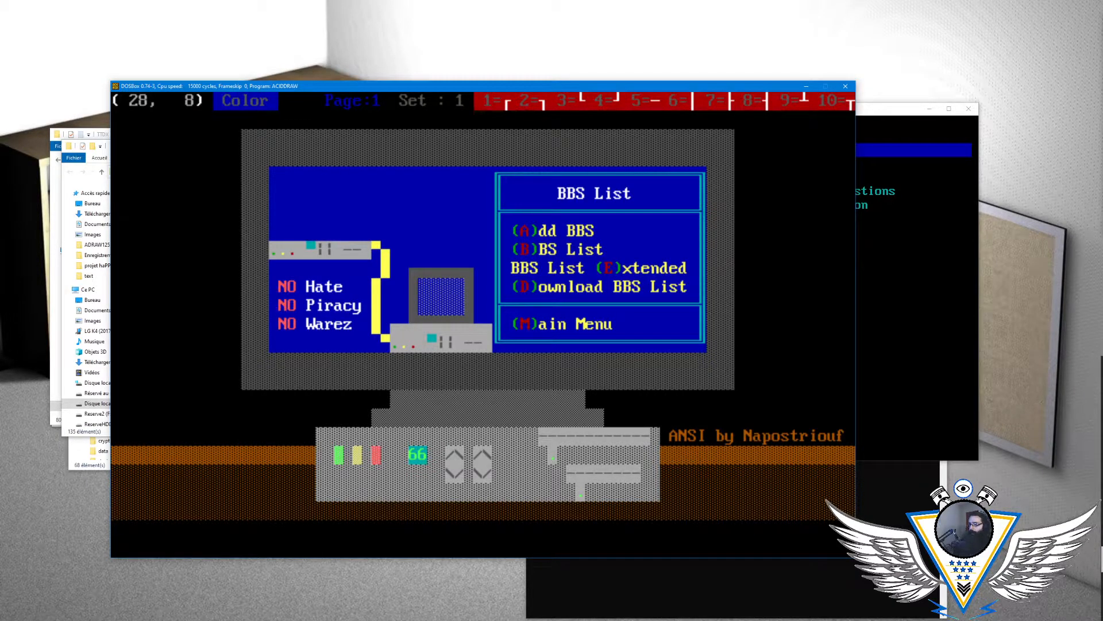
pyautogui.press('Left')
pyautogui.press('Left')
pyautogui.press('Left')
pyautogui.press('Left')
pyautogui.press('Left')
pyautogui.press('Left')
pyautogui.press('Left')
pyautogui.press('Left')
pyautogui.press('Left')
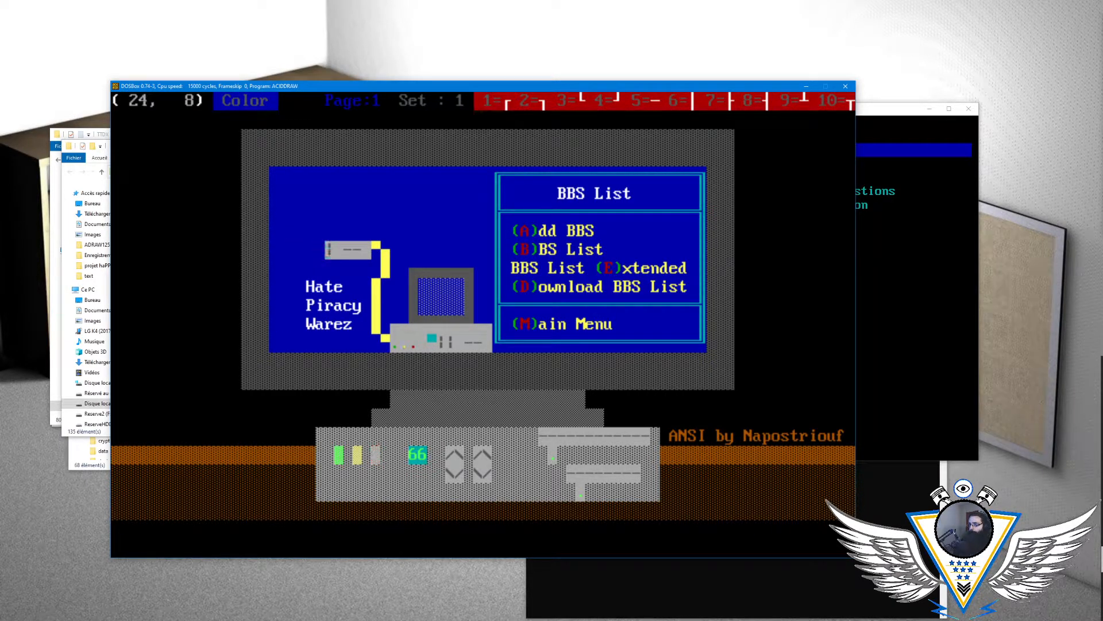
pyautogui.press('Left')
pyautogui.press('Down')
pyautogui.press('Right')
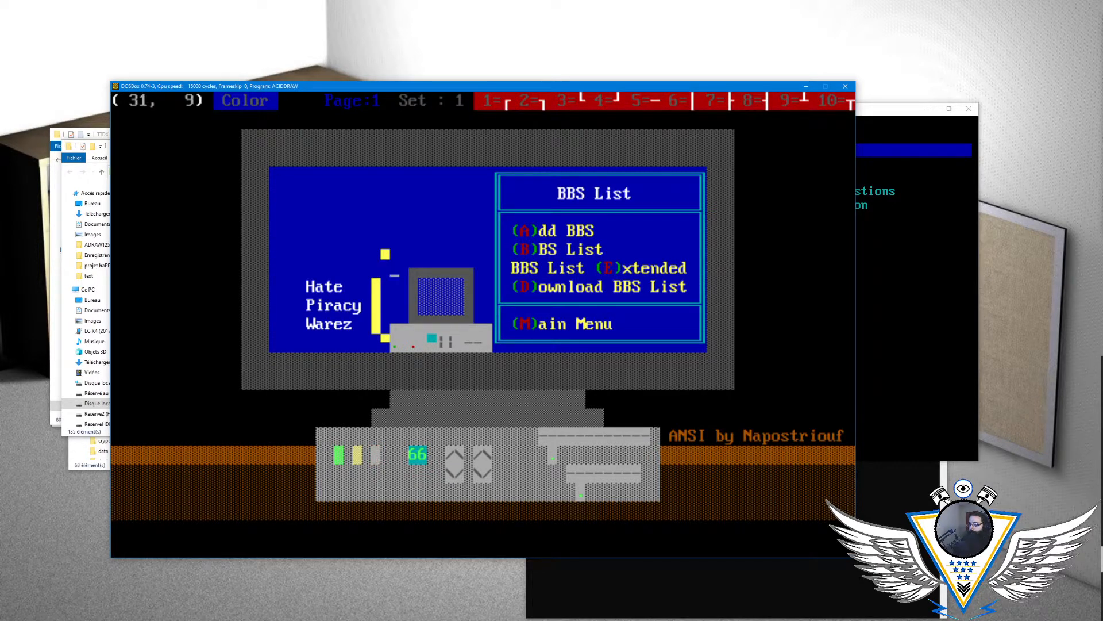
# - Erase the upper part of the yellow cable, the "NO Hate" line and the top of the lower computer's monitor
pyautogui.press('Up')
pyautogui.press('Left')
pyautogui.press('Left')
pyautogui.press('Left')
pyautogui.press('Left')
pyautogui.press('Down')
pyautogui.press('Left')
pyautogui.press('Left')
pyautogui.press('Left')
pyautogui.press('Left')
pyautogui.press('Left')
pyautogui.press('Left')
pyautogui.press('Left')
pyautogui.press('Left')
pyautogui.press('Right')
pyautogui.press('Right')
pyautogui.press('Right')
pyautogui.press('Right')
pyautogui.press('Right')
pyautogui.press('Right')
pyautogui.press('Right')
pyautogui.press('Right')
pyautogui.press('Right')
pyautogui.press('Right')
pyautogui.press('Right')
pyautogui.press('Right')
pyautogui.press('Right')
pyautogui.press('Down')
pyautogui.press('Left')
pyautogui.press('Left')
pyautogui.press('Left')
pyautogui.press('Left')
pyautogui.press('Left')
pyautogui.press('Left')
pyautogui.press('Left')
pyautogui.press('Left')
pyautogui.press('Left')
pyautogui.press('Left')
pyautogui.press('Left')
pyautogui.press('Left')
pyautogui.press('Left')
pyautogui.press('Left')
pyautogui.press('Left')
pyautogui.press('Left')
pyautogui.press('Left')
pyautogui.press('Left')
pyautogui.press('Left')
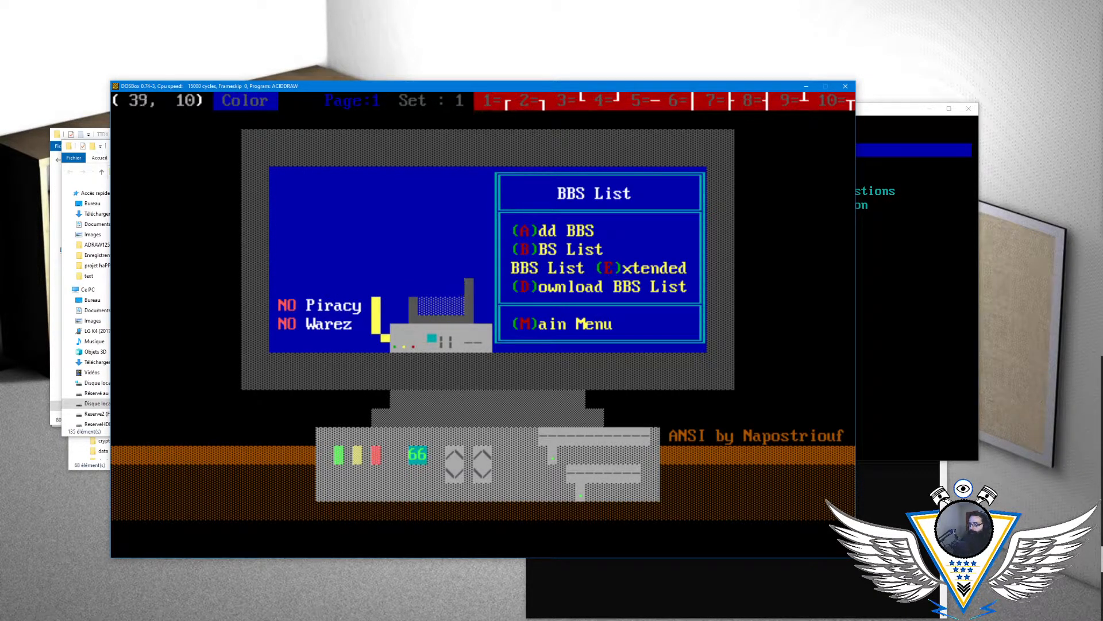
# - Erase the "NO Piracy" and "NO Warez" lines, the remaining cable and the lower computer, leaving a plain blue area
pyautogui.press('Down')
pyautogui.press('Left')
pyautogui.press('Left')
pyautogui.press('Left')
pyautogui.press('Left')
pyautogui.press('Left')
pyautogui.press('Left')
pyautogui.press('Left')
pyautogui.press('Left')
pyautogui.press('Left')
pyautogui.press('Left')
pyautogui.press('Left')
pyautogui.press('Left')
pyautogui.press('Left')
pyautogui.press('Left')
pyautogui.press('Left')
pyautogui.press('Left')
pyautogui.press('Left')
pyautogui.press('Left')
pyautogui.press('Left')
pyautogui.press('Left')
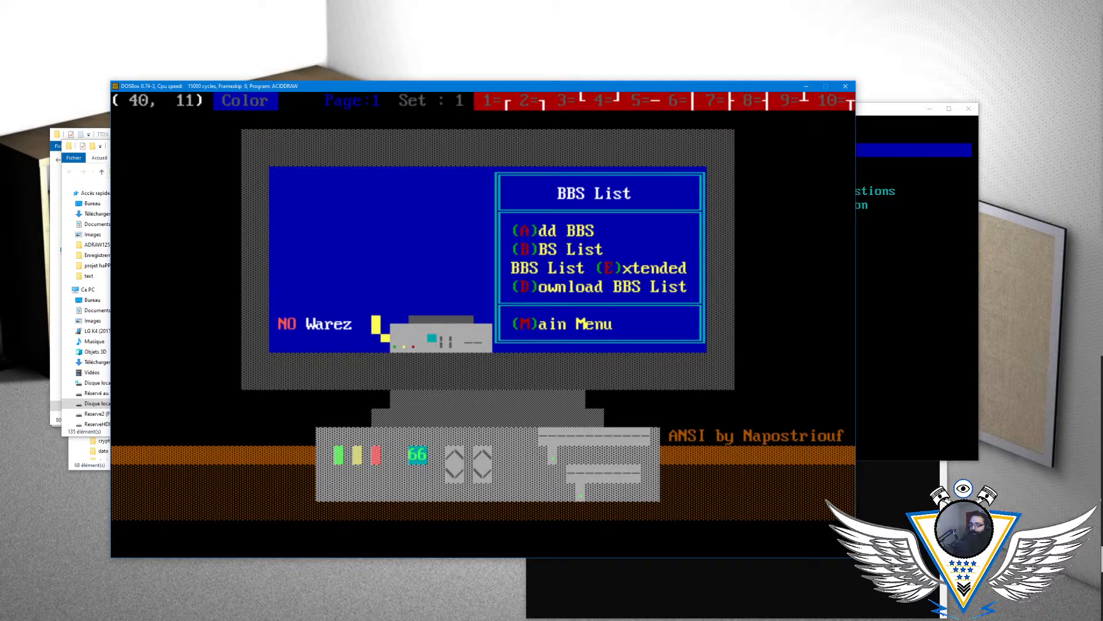
pyautogui.press('Up')
pyautogui.press('Up')
pyautogui.press('Up')
pyautogui.press('Home')
pyautogui.press('pagedown')
pyautogui.press('pageup')
pyautogui.press('Down')
pyautogui.press('Right')
pyautogui.press('Right')
pyautogui.press('Right')
pyautogui.press('Right')
pyautogui.press('Right')
pyautogui.press('Right')
pyautogui.press('Right')
pyautogui.press('Right')
pyautogui.press('Right')
pyautogui.press('Right')
pyautogui.press('Right')
pyautogui.press('Right')
pyautogui.press('Right')
pyautogui.press('Right')
pyautogui.press('Right')
pyautogui.press('Right')
pyautogui.press('Right')
pyautogui.press('Right')
pyautogui.press('Right')
pyautogui.press('Up')
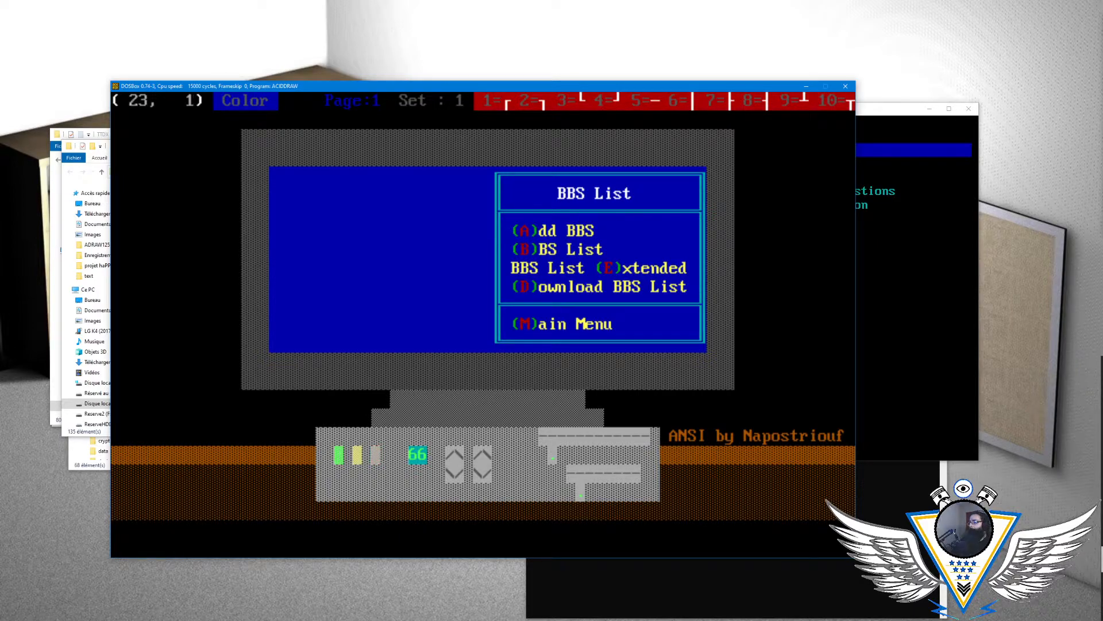
# - Return to the ACiDDraw drawing and set the text color to white on a blue background
pyautogui.hotkey('alt', 'Tab')
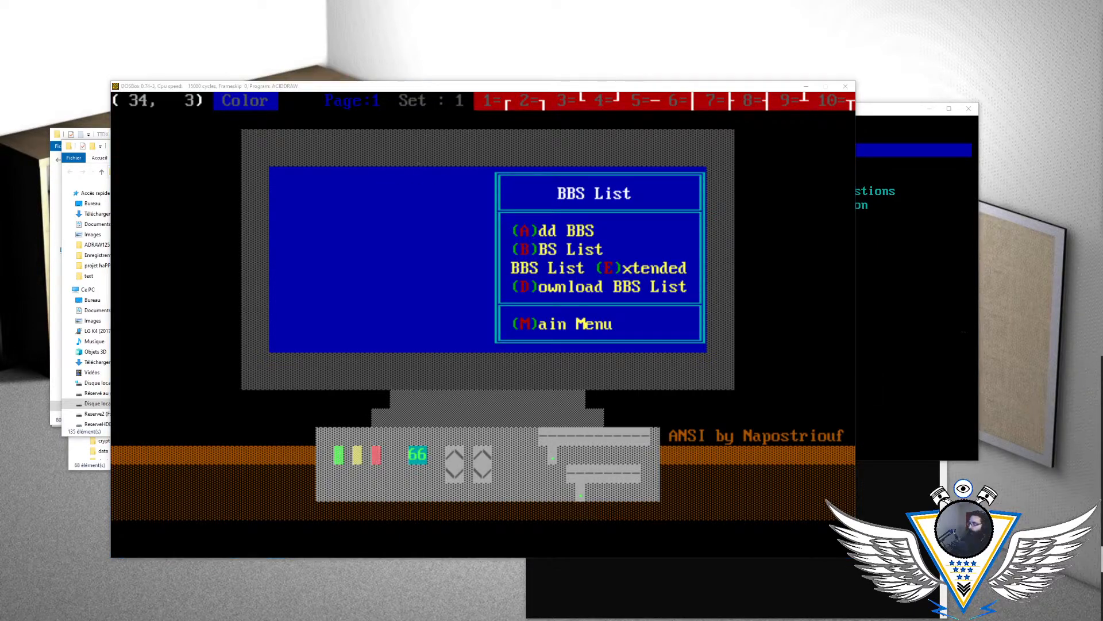
pyautogui.click(850, 122)
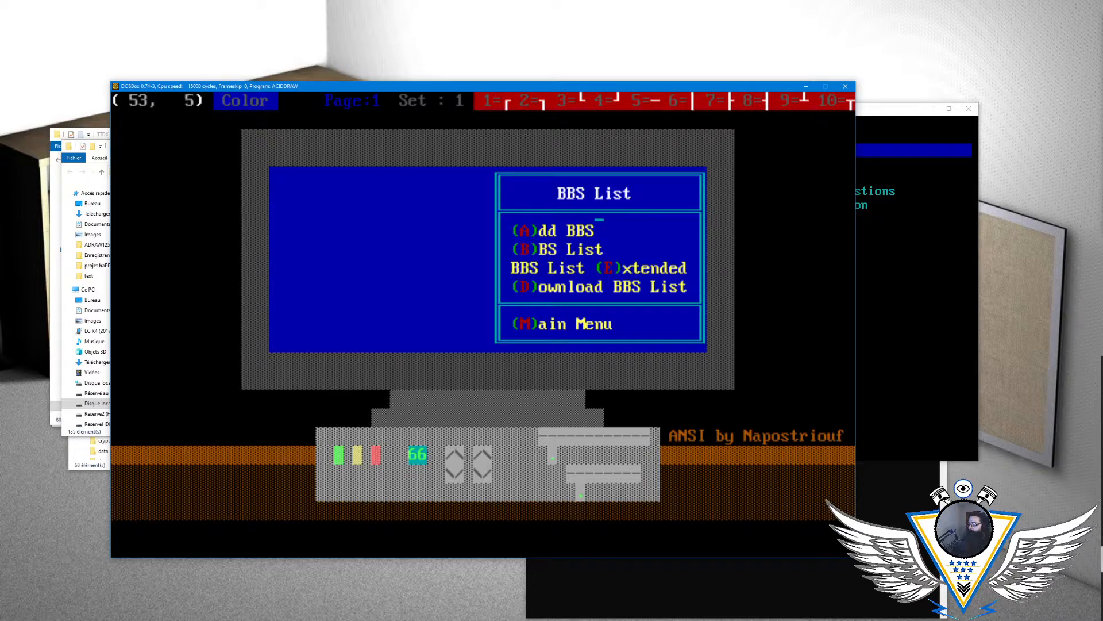
pyautogui.hotkey('alt', 'a')
pyautogui.press('Right')
pyautogui.press('Right')
pyautogui.press('Right')
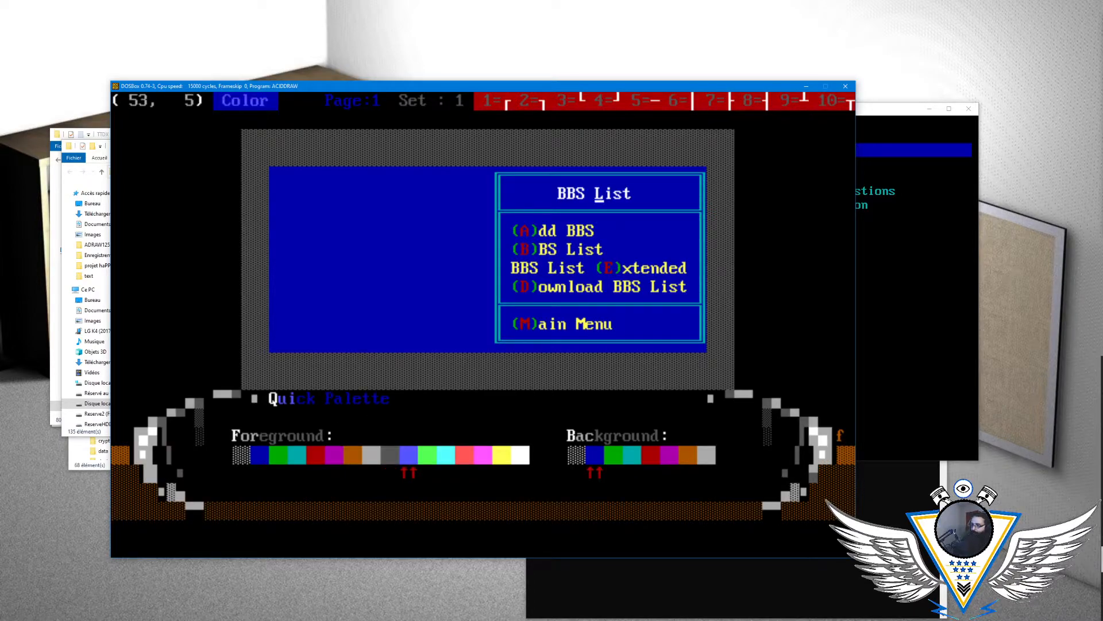
pyautogui.press('Right')
pyautogui.press('Right')
pyautogui.press('Right')
pyautogui.press('Right')
pyautogui.press('Return')
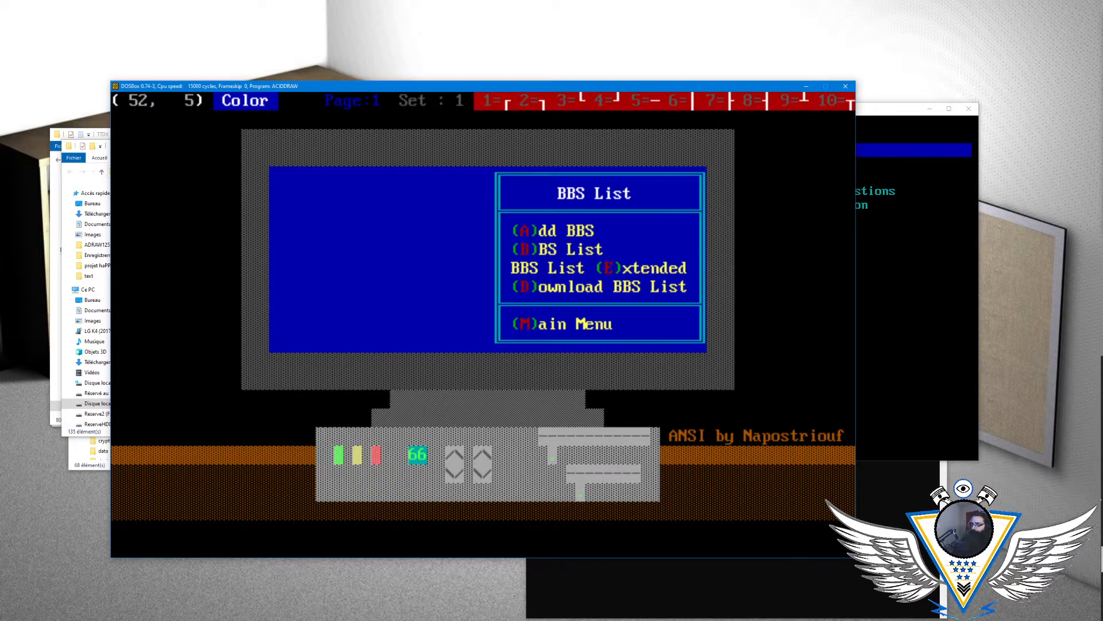
# - Overwrite the "BBS List" title in the menu box with "Survey"
pyautogui.press('Left')
pyautogui.press('Left')
pyautogui.press('Left')
pyautogui.press('Left')
pyautogui.press('Left')
pyautogui.press('Left')
pyautogui.press('Left')
pyautogui.press('Left')
pyautogui.press('Left')
pyautogui.press('Left')
pyautogui.press('Left')
pyautogui.press('Left')
pyautogui.press('Left')
pyautogui.press('Right')
pyautogui.press('Right')
pyautogui.press('Right')
pyautogui.press('Right')
pyautogui.press('Right')
pyautogui.press('Down')
pyautogui.press('Down')
pyautogui.press('Right')
pyautogui.press('Right')
pyautogui.press('Down')
pyautogui.press('Down')
pyautogui.press('Down')
pyautogui.press('Down')
pyautogui.press('Up')
pyautogui.press('Left')
pyautogui.press('Up')
pyautogui.press('Up')
pyautogui.press('Up')
pyautogui.press('Up')
pyautogui.press('Up')
pyautogui.press('Right')
pyautogui.press('Right')
pyautogui.press('Right')
pyautogui.press('Right')
pyautogui.press('Right')
pyautogui.press('Right')
pyautogui.write('Sy')
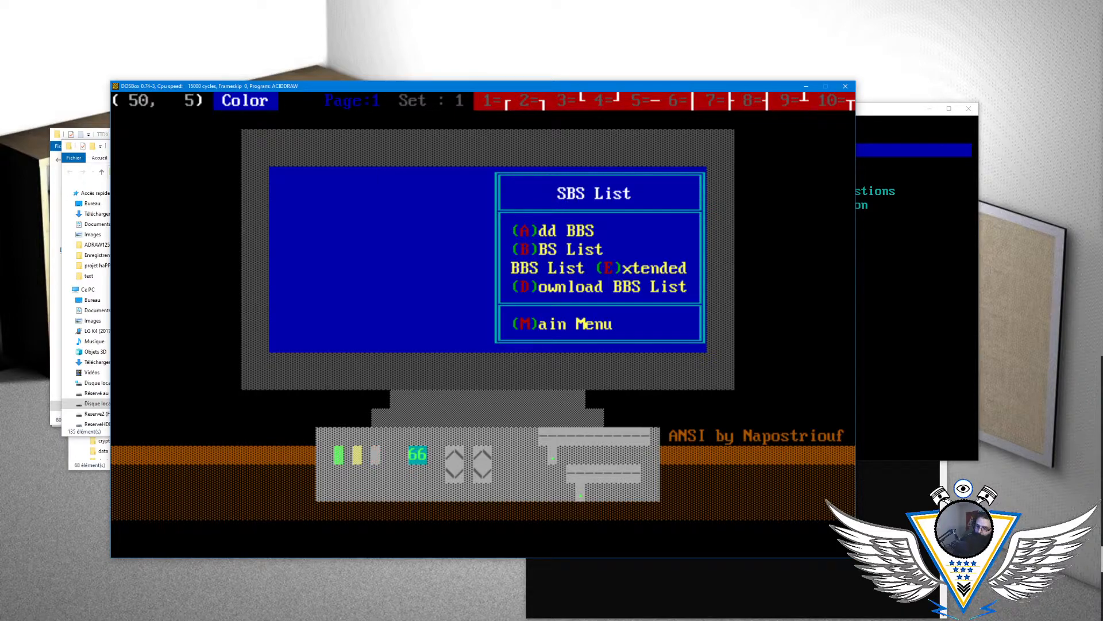
pyautogui.press('Left')
pyautogui.write('UR')
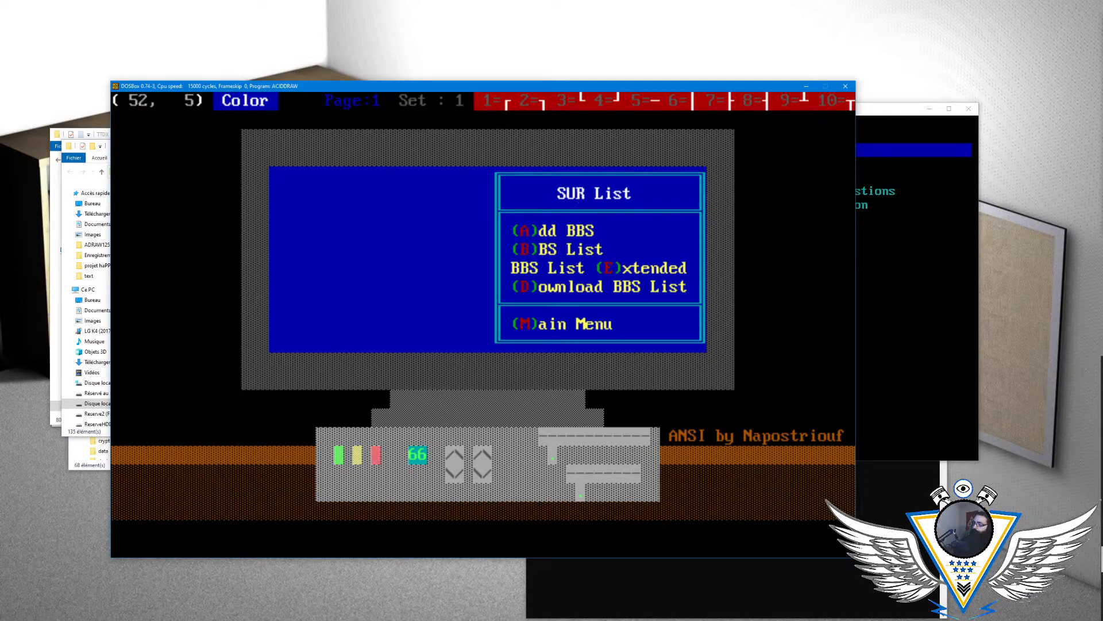
pyautogui.press('Left')
pyautogui.press('Left')
pyautogui.write('urvey')
pyautogui.press('Left')
pyautogui.press('Left')
pyautogui.press('Left')
pyautogui.press('Left')
pyautogui.press('Left')
pyautogui.press('Left')
pyautogui.press('Left')
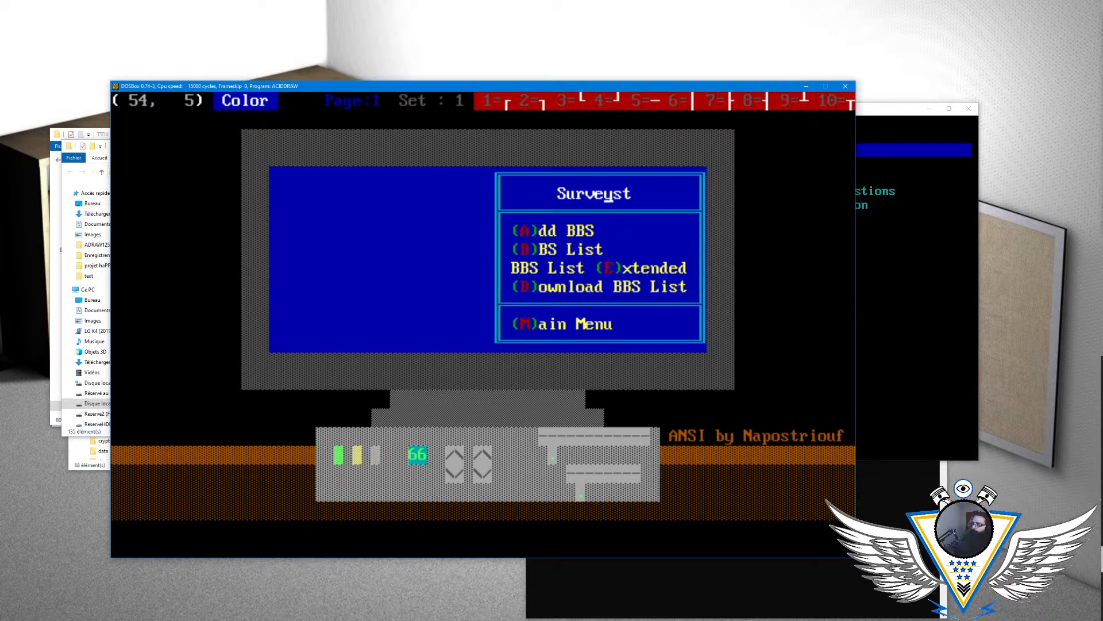
# - Retype "Survey" one cell further along to center it in the title box and clear the leftover letters
pyautogui.write('Survey')
pyautogui.press('Left')
pyautogui.press('Right')
pyautogui.press('Right')
pyautogui.press('Right')
pyautogui.press('Right')
pyautogui.press('Right')
pyautogui.press('Right')
pyautogui.press('Left')
pyautogui.press('Left')
pyautogui.press('Left')
pyautogui.press('Left')
pyautogui.press('Left')
pyautogui.press('Left')
pyautogui.press('Left')
pyautogui.press('Left')
pyautogui.press('Left')
pyautogui.press('Left')
pyautogui.press('Left')
pyautogui.press('Left')
pyautogui.press('Left')
pyautogui.press('Left')
pyautogui.press('Left')
pyautogui.press('Left')
pyautogui.press('Left')
pyautogui.press('Left')
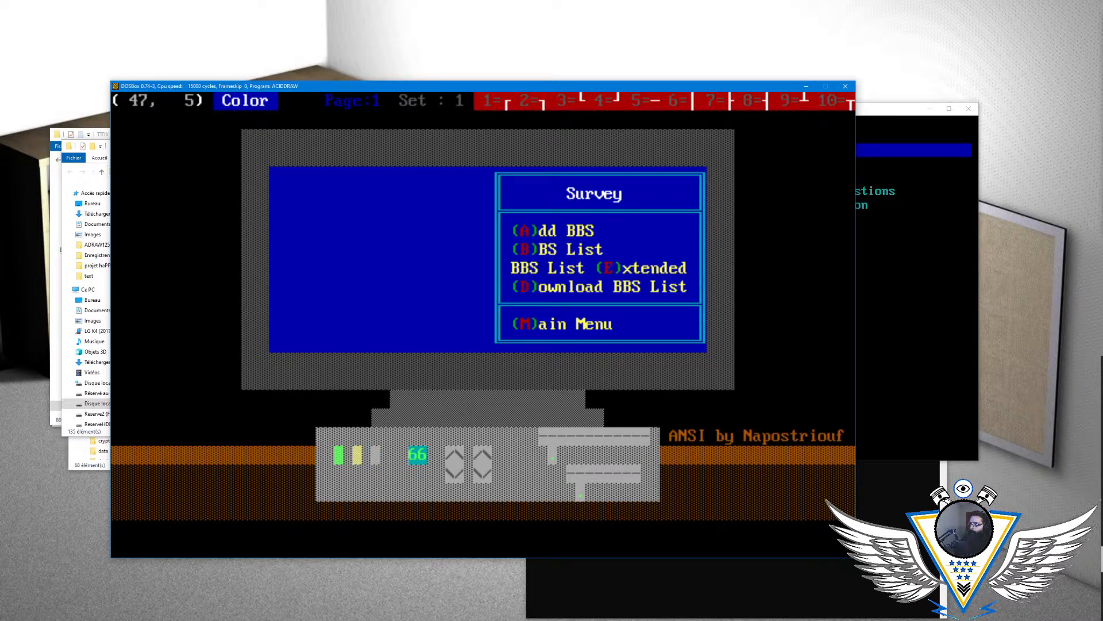
pyautogui.press('Right')
pyautogui.press('Right')
pyautogui.press('Right')
pyautogui.press('Right')
pyautogui.press('Right')
pyautogui.press('Right')
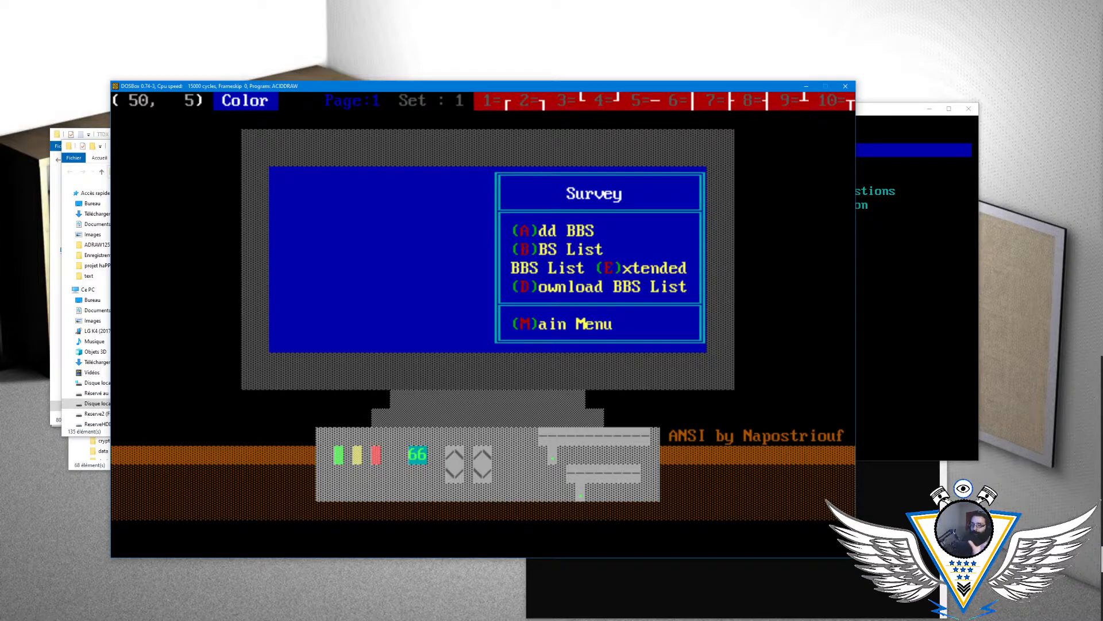
pyautogui.press('Left')
pyautogui.press('Left')
pyautogui.press('Left')
pyautogui.press('Left')
pyautogui.press('Left')
pyautogui.press('Left')
pyautogui.press('Left')
pyautogui.press('Left')
pyautogui.press('Left')
pyautogui.press('Left')
pyautogui.press('Left')
pyautogui.press('Left')
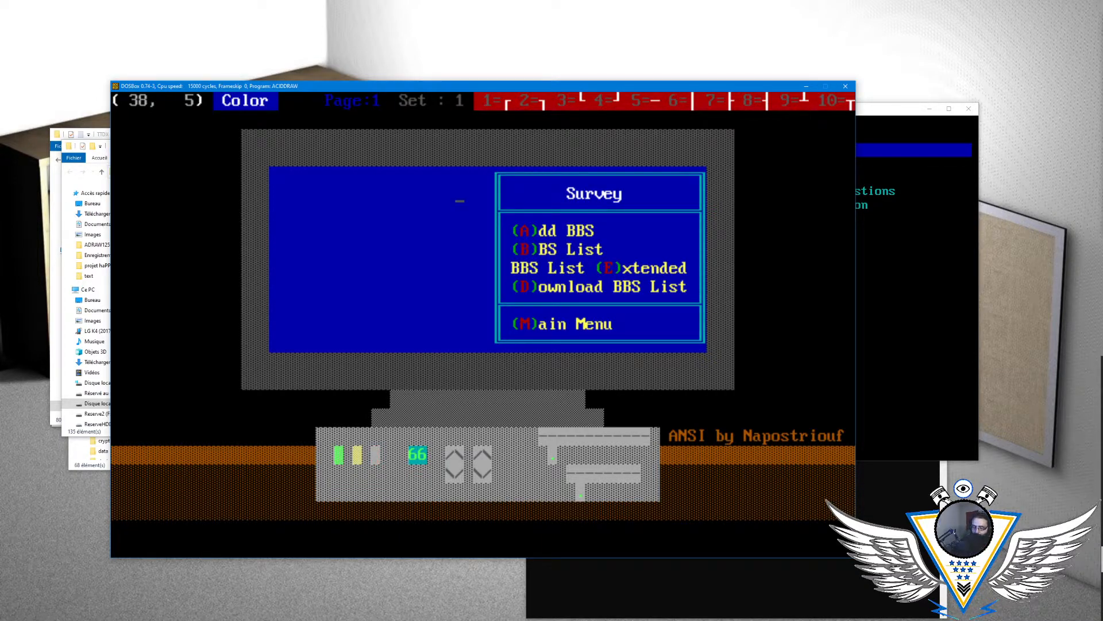
# - Switch to the BBS terminal, quit the voting menu, and view the Discussion Board and BBS List menus before reopening Surveys
pyautogui.click(884, 209)
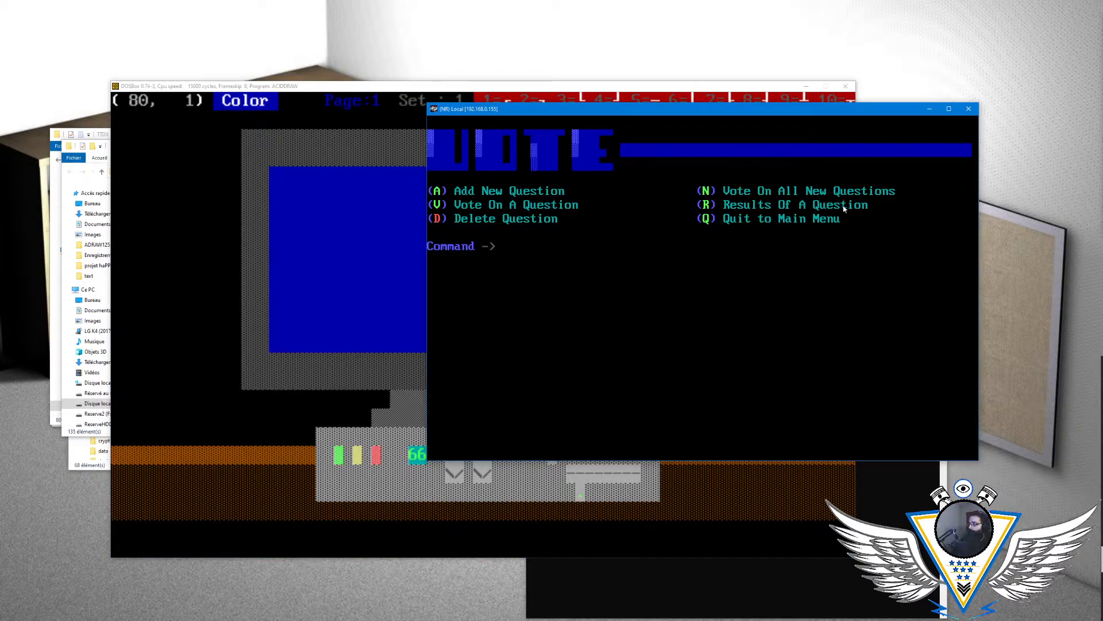
pyautogui.write('Q')
pyautogui.press('Return')
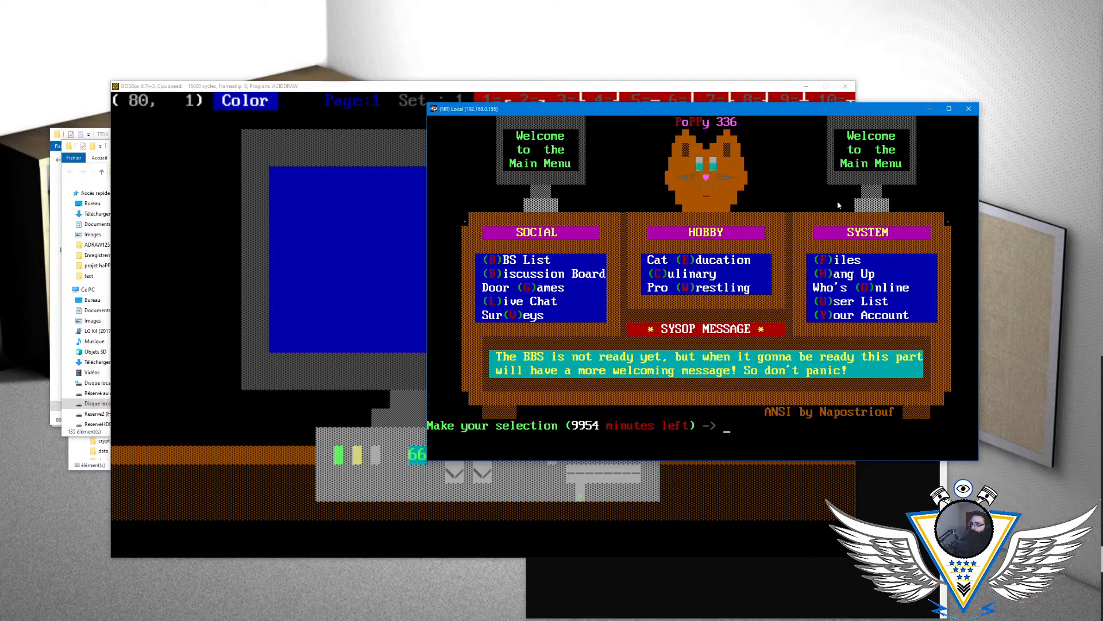
pyautogui.press('d')
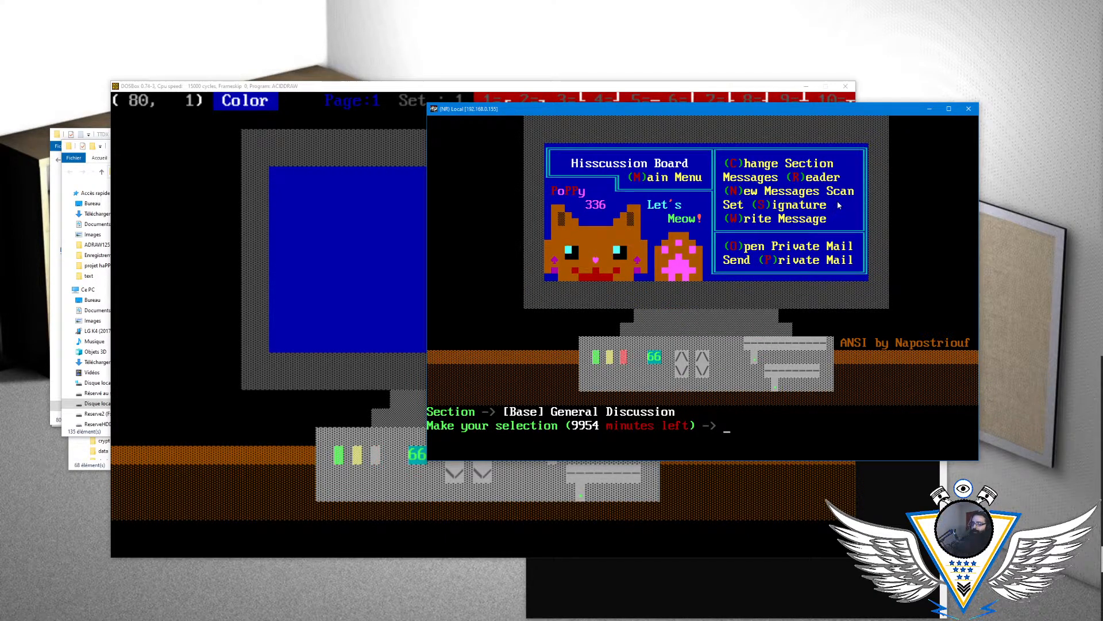
pyautogui.press('m')
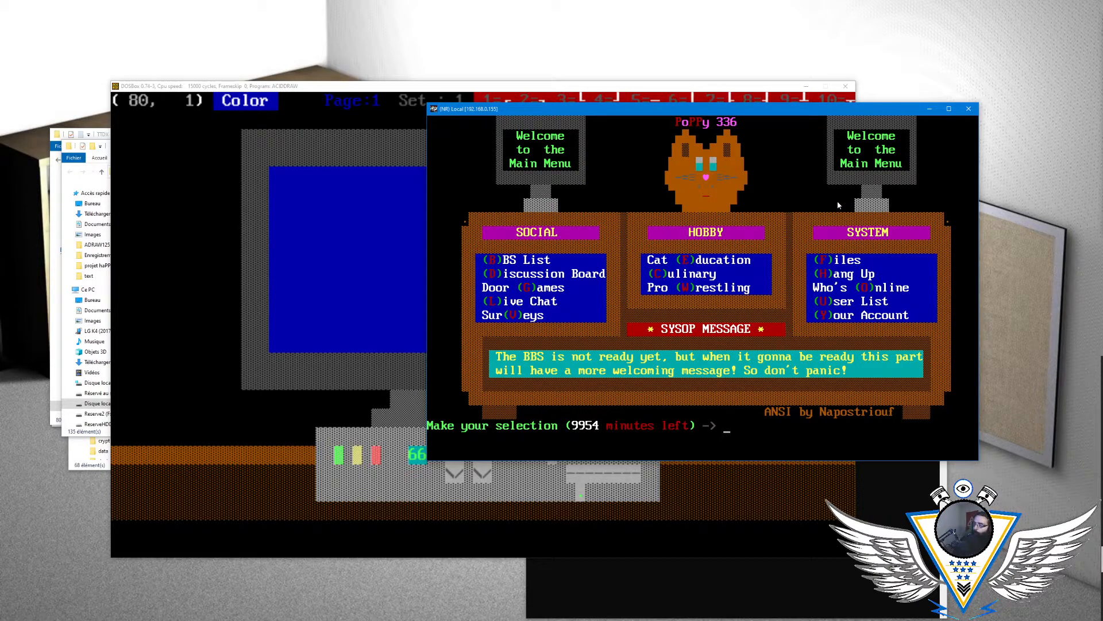
pyautogui.press('b')
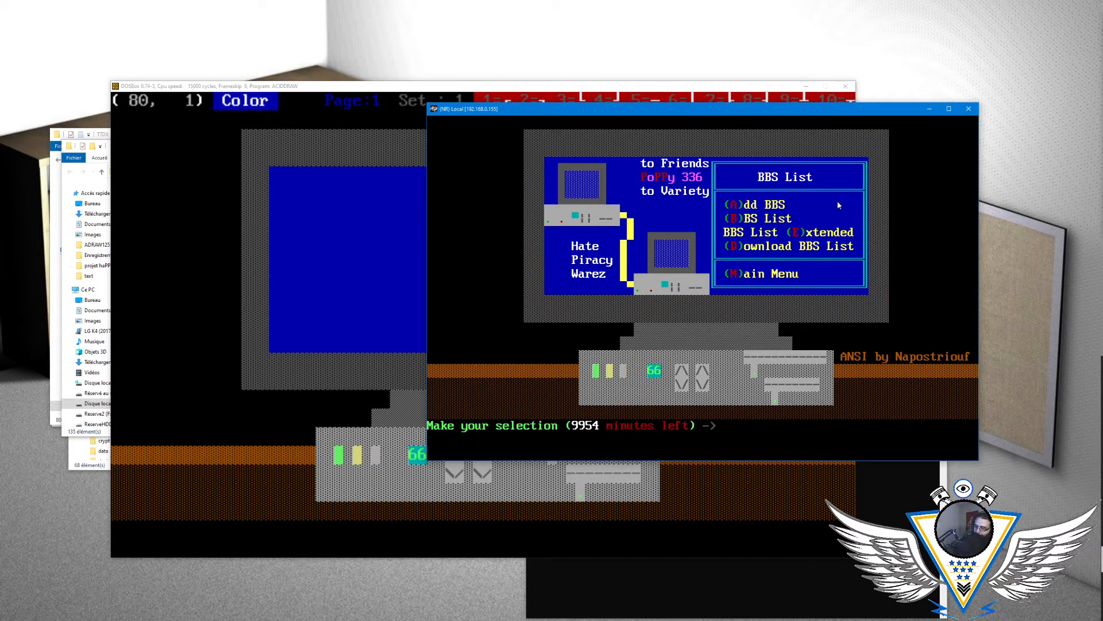
pyautogui.press('m')
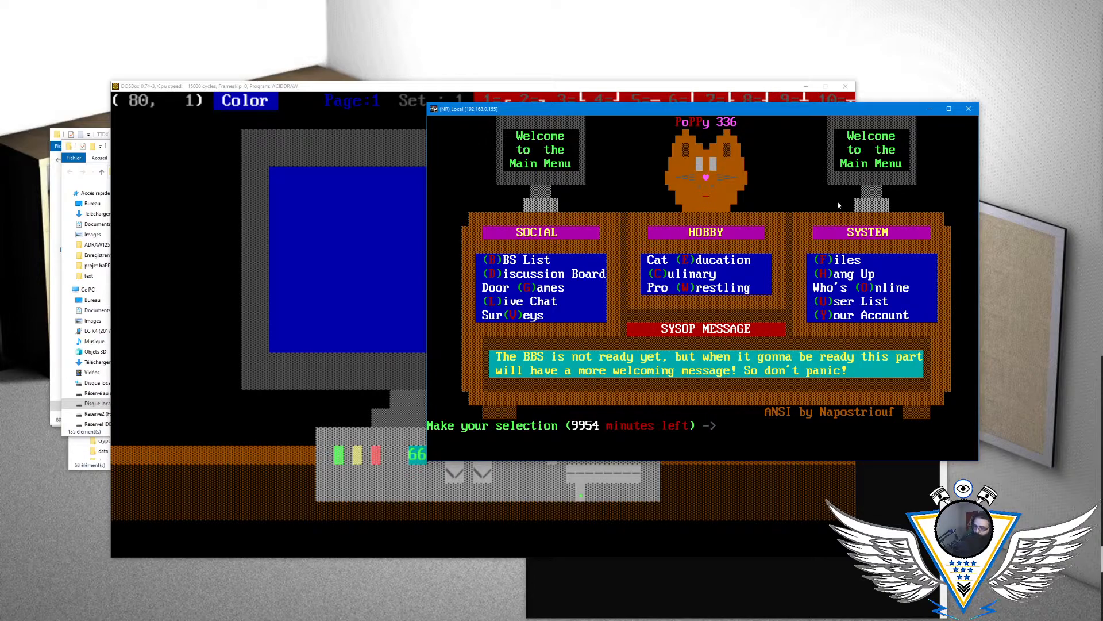
pyautogui.press('v')
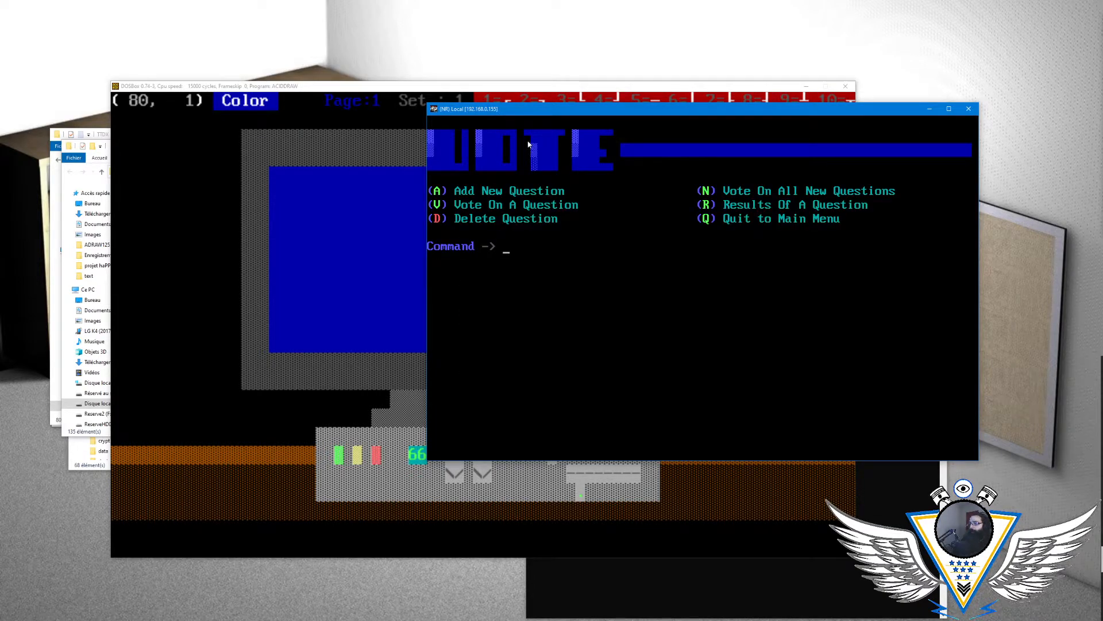
# - Rearrange the ACiDDraw and BBS terminal windows so the voting menu options and the whole Survey drawing are both visible
pyautogui.click(522, 87)
pyautogui.moveTo(517, 87); pyautogui.dragTo(413, 88)
pyautogui.moveTo(770, 109); pyautogui.dragTo(891, 8)
pyautogui.moveTo(496, 84); pyautogui.dragTo(527, 136)
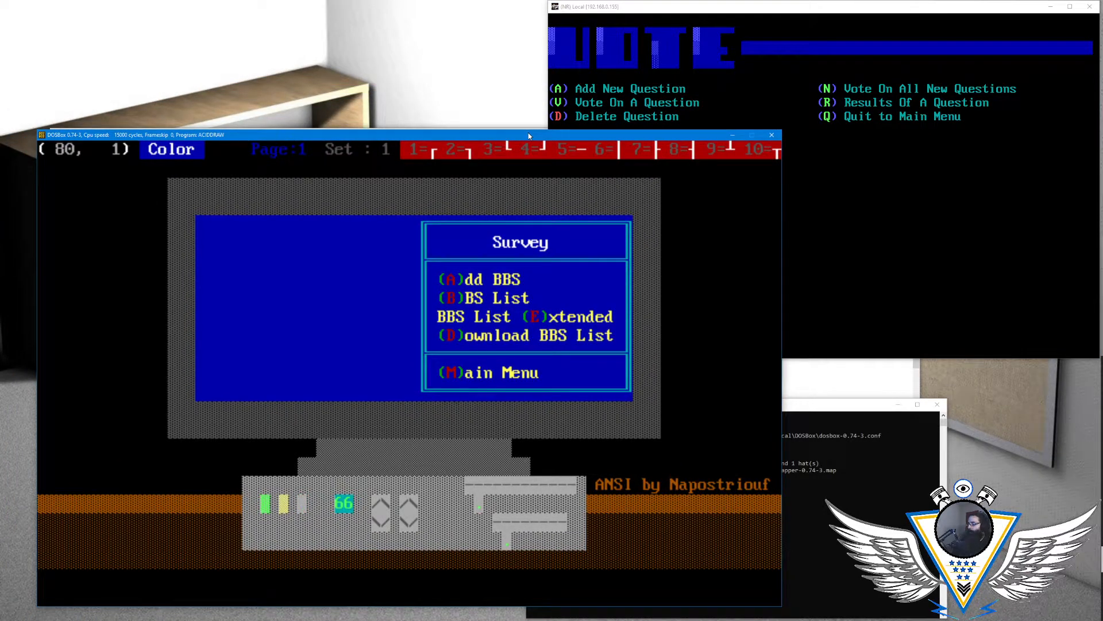
# - Overwrite "BBS" in the first menu option with "new Survey" in the yellow used by the option text
pyautogui.press('Down')
pyautogui.press('Down')
pyautogui.press('Down')
pyautogui.press('Down')
pyautogui.press('Left')
pyautogui.press('Left')
pyautogui.press('Left')
pyautogui.press('Left')
pyautogui.press('Left')
pyautogui.press('Left')
pyautogui.press('Left')
pyautogui.press('Left')
pyautogui.press('Left')
pyautogui.press('Left')
pyautogui.press('Left')
pyautogui.press('Left')
pyautogui.press('Left')
pyautogui.press('Left')
pyautogui.press('Left')
pyautogui.press('Left')
pyautogui.press('Left')
pyautogui.press('Left')
pyautogui.press('Left')
pyautogui.press('Left')
pyautogui.press('Left')
pyautogui.press('Left')
pyautogui.press('Left')
pyautogui.press('Left')
pyautogui.press('Left')
pyautogui.press('Left')
pyautogui.press('Left')
pyautogui.press('Left')
pyautogui.press('Left')
pyautogui.press('Left')
pyautogui.press('Left')
pyautogui.press('Left')
pyautogui.press('Left')
pyautogui.press('Left')
pyautogui.press('Left')
pyautogui.press('Down')
pyautogui.press('Down')
pyautogui.press('Right')
pyautogui.press('Right')
pyautogui.press('Right')
pyautogui.press('Right')
pyautogui.press('Right')
pyautogui.write('n')
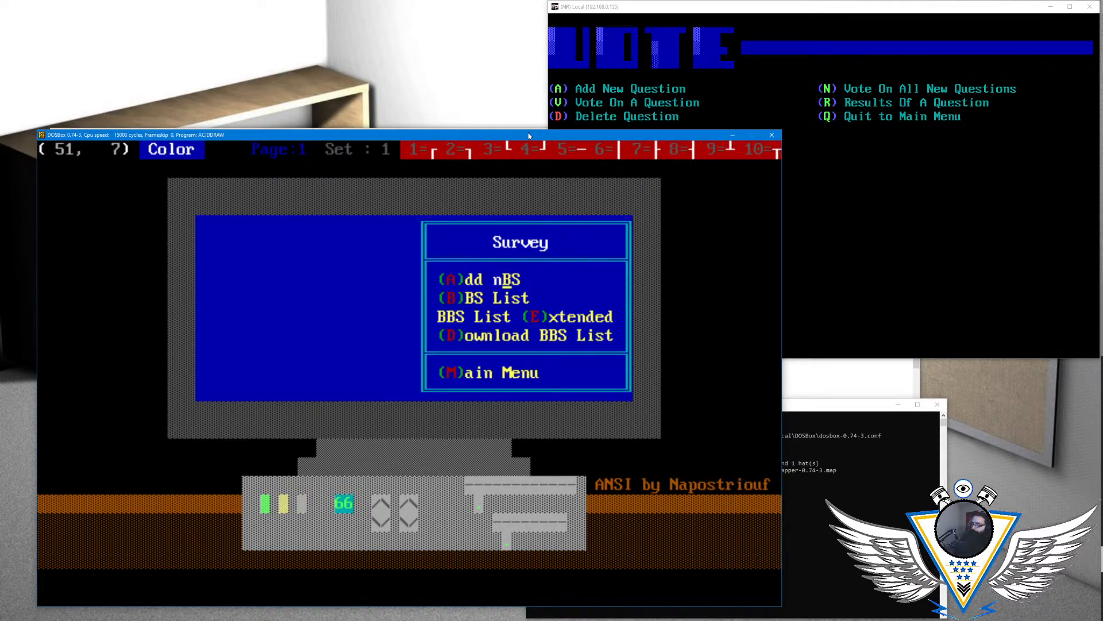
pyautogui.press('Left')
pyautogui.hotkey('alt', 'c')
pyautogui.press('Left')
pyautogui.press('Return')
pyautogui.write('new Survey')
# - Capitalize the first letter of "new" so that the first option reads "(A)dd New Survey"
pyautogui.press('Left')
pyautogui.press('Left')
pyautogui.press('Left')
pyautogui.press('Left')
pyautogui.press('Left')
pyautogui.press('Left')
pyautogui.press('Left')
pyautogui.press('Left')
pyautogui.press('Left')
pyautogui.press('Left')
pyautogui.write('B')
# - Place the drawing cursor on the red hotkey letter of the second menu option, "(B)BS List"
pyautogui.press('Left')
pyautogui.write('N')
pyautogui.press('Down')
pyautogui.press('Left')
pyautogui.press('Left')
pyautogui.press('Left')
pyautogui.press('Up')
pyautogui.press('Right')
pyautogui.press('Right')
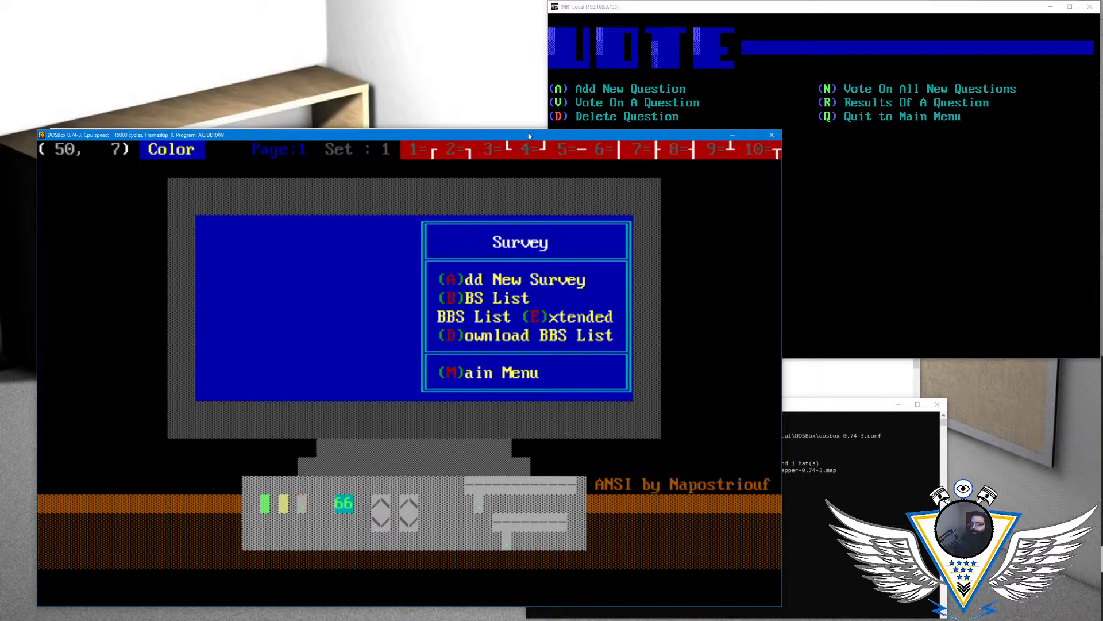
pyautogui.press('Down')
pyautogui.press('Left')
pyautogui.press('Left')
pyautogui.press('Left')
pyautogui.press('Left')
pyautogui.press('Left')
pyautogui.press('Left')
pyautogui.press('Right')
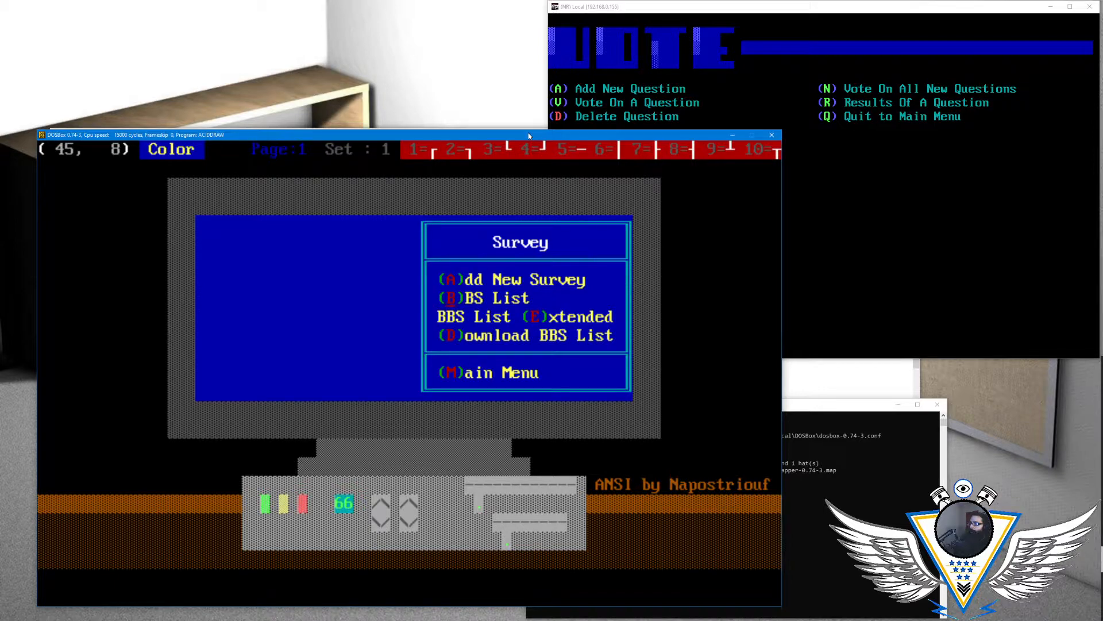
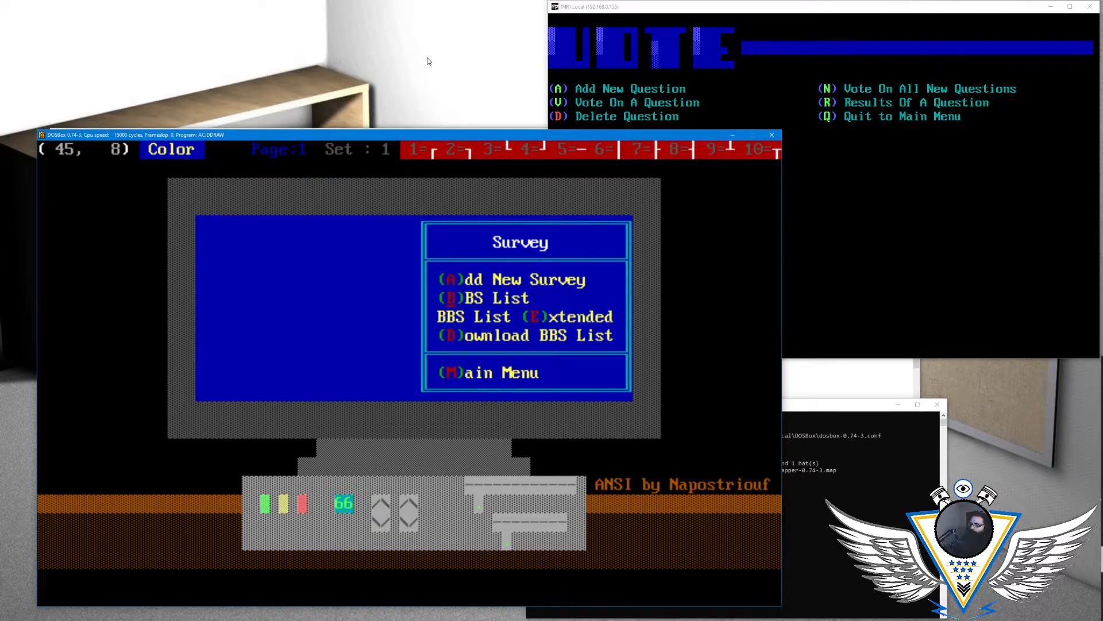
# - Overwrite the second menu option, "(B)BS List", with "(S)urvey"
pyautogui.write('R)esults')
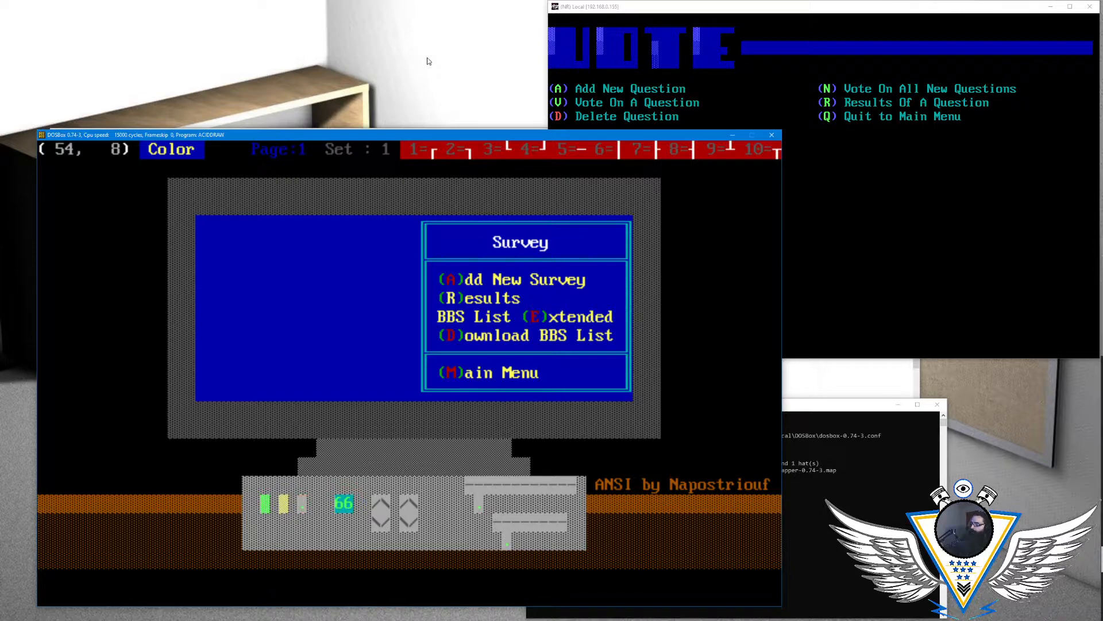
pyautogui.press('Left')
pyautogui.press('Left')
pyautogui.press('Left')
pyautogui.press('Left')
pyautogui.press('Left')
pyautogui.press('Left')
pyautogui.press('Left')
pyautogui.press('Left')
pyautogui.press('Left')
pyautogui.write('S')
pyautogui.press('Right')
pyautogui.write('urvey')
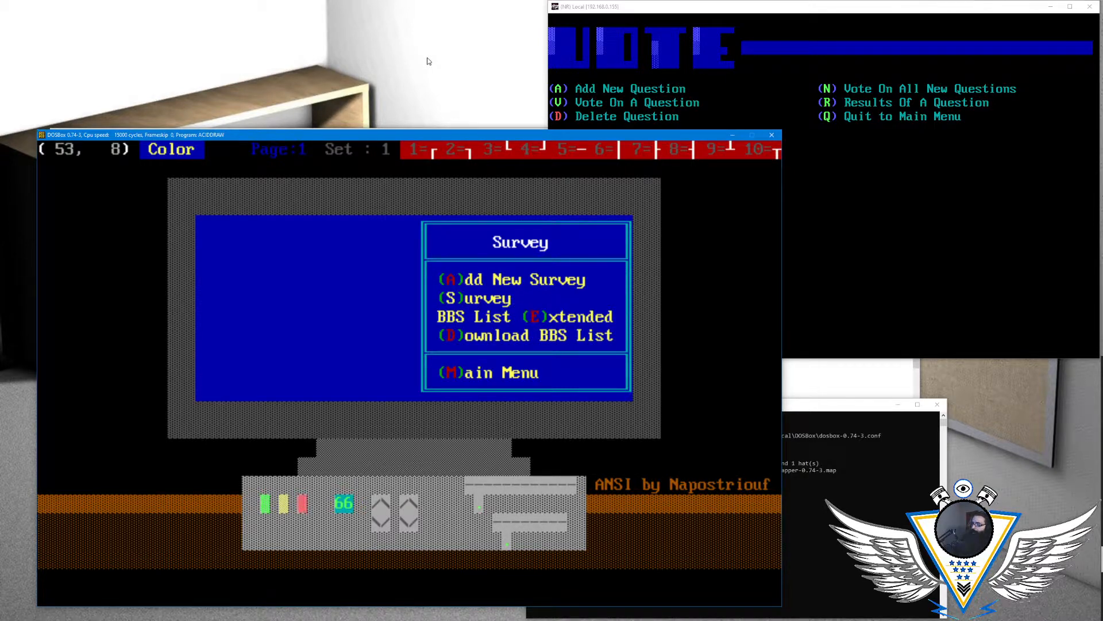
# - Append "Results" to the second menu option so that it reads "(S)urvey Results"
pyautogui.press('Left')
pyautogui.press('Left')
pyautogui.press('Left')
pyautogui.press('Left')
pyautogui.press('Left')
pyautogui.press('Left')
pyautogui.press('Left')
pyautogui.press('Right')
pyautogui.press('Right')
pyautogui.press('Right')
pyautogui.press('Right')
pyautogui.press('Right')
pyautogui.press('Right')
pyautogui.press('Right')
pyautogui.write('Results')
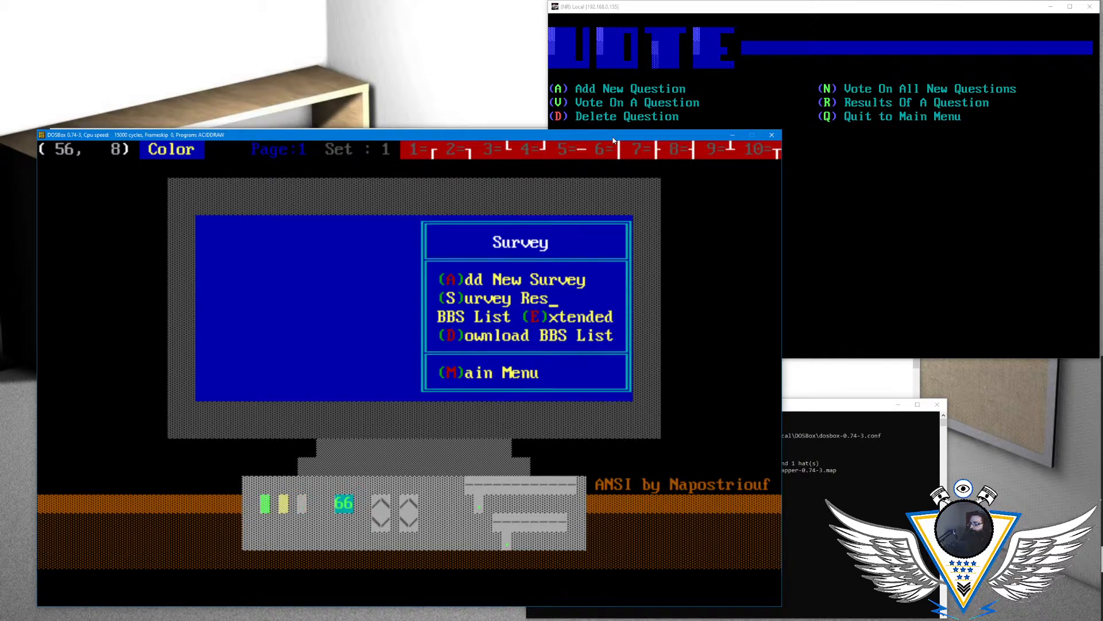
# - Overwrite the third menu option, "BBS List (E)xtended", with "(V)ote on a Survey"
pyautogui.press('Down')
pyautogui.press('Left')
pyautogui.press('Left')
pyautogui.press('Left')
pyautogui.press('Left')
pyautogui.press('Left')
pyautogui.press('Left')
pyautogui.press('Left')
pyautogui.press('Left')
pyautogui.press('Left')
pyautogui.press('Left')
pyautogui.press('Left')
pyautogui.press('Left')
pyautogui.press('Left')
pyautogui.press('Left')
pyautogui.press('Left')
pyautogui.press('Left')
pyautogui.press('Left')
pyautogui.press('Right')
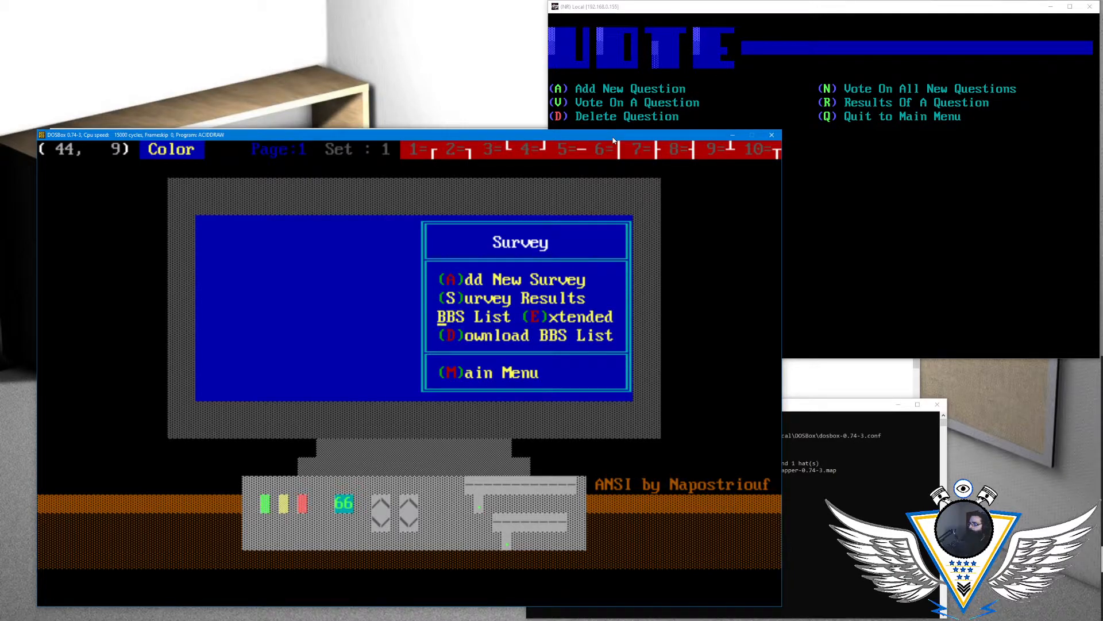
pyautogui.write('(V)ote')
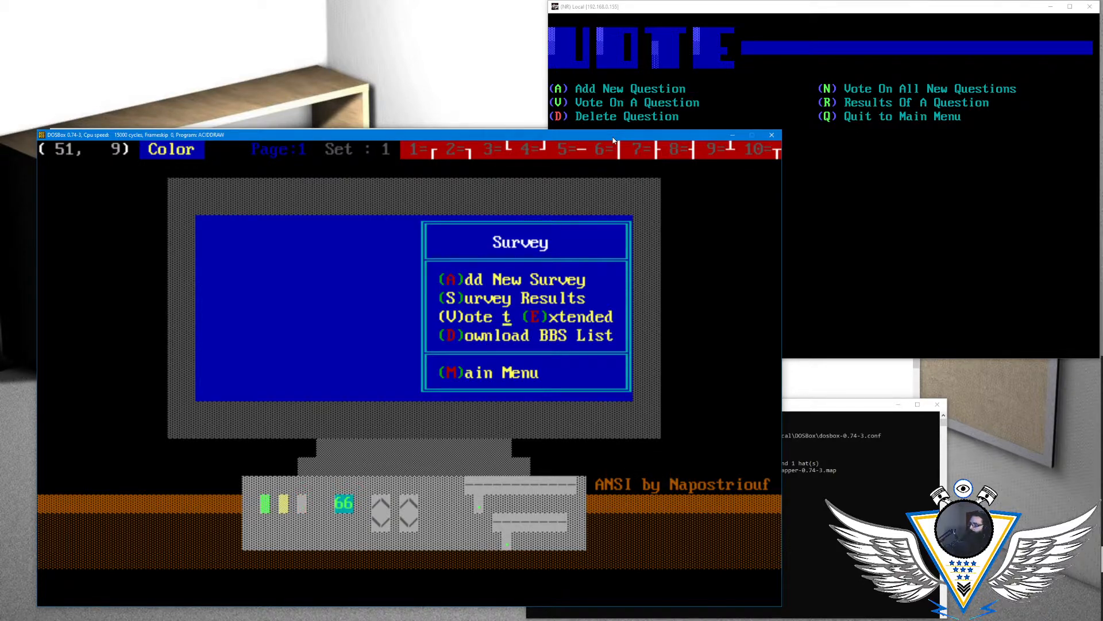
pyautogui.write('on a Survey')
# - Capitalize "on a" in the third option so that it reads "(V)ote On A Survey"
pyautogui.press('Left')
pyautogui.press('Left')
pyautogui.press('Left')
pyautogui.press('Left')
pyautogui.press('Left')
pyautogui.press('Left')
pyautogui.press('Left')
pyautogui.press('Left')
pyautogui.press('Left')
pyautogui.press('Left')
pyautogui.press('Left')
pyautogui.press('Left')
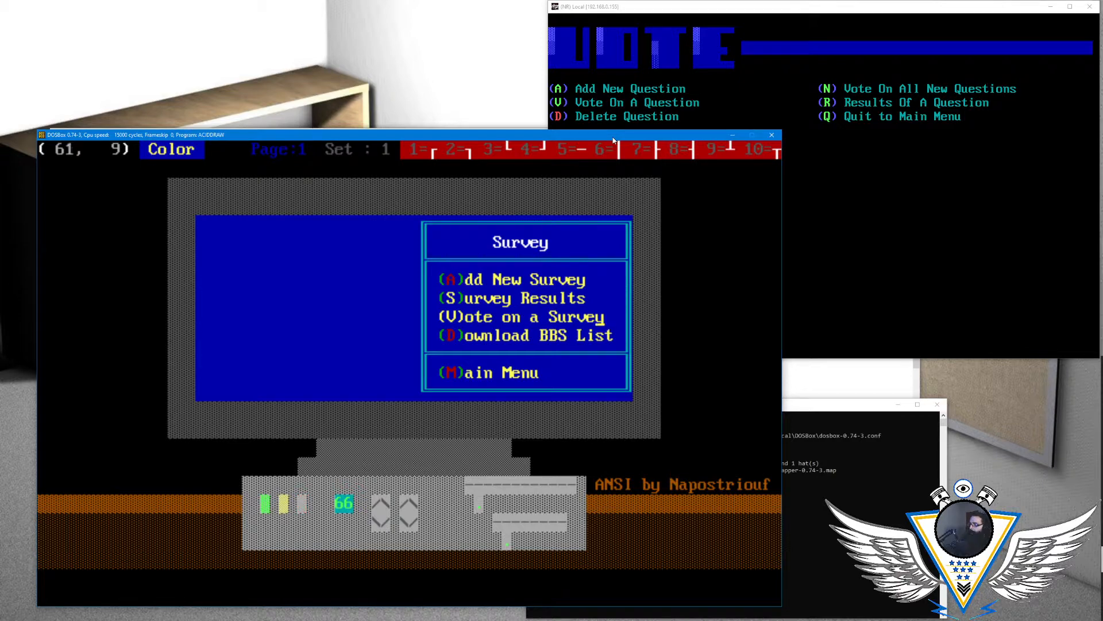
pyautogui.write('On A')
# - Overwrite the fourth menu option, "(D)ownload BBS List", with "Vote (all) Surveys"
pyautogui.press('Down')
pyautogui.press('Left')
pyautogui.press('Left')
pyautogui.press('Left')
pyautogui.press('Left')
pyautogui.press('Left')
pyautogui.press('Left')
pyautogui.press('Left')
pyautogui.press('Left')
pyautogui.press('Left')
pyautogui.press('Left')
pyautogui.press('Left')
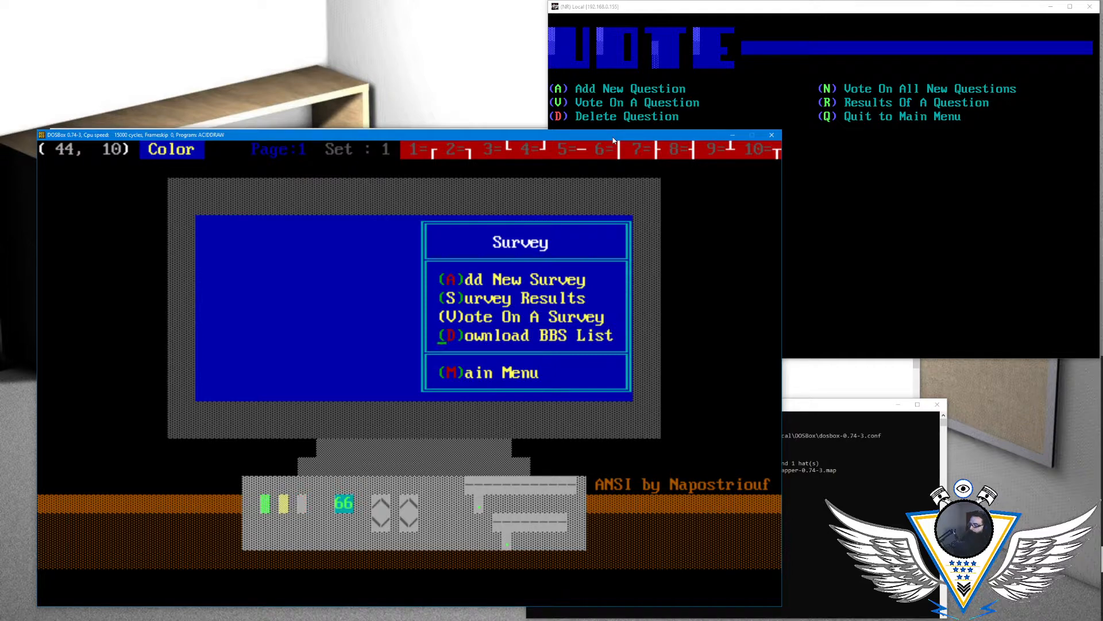
pyautogui.write('Vote')
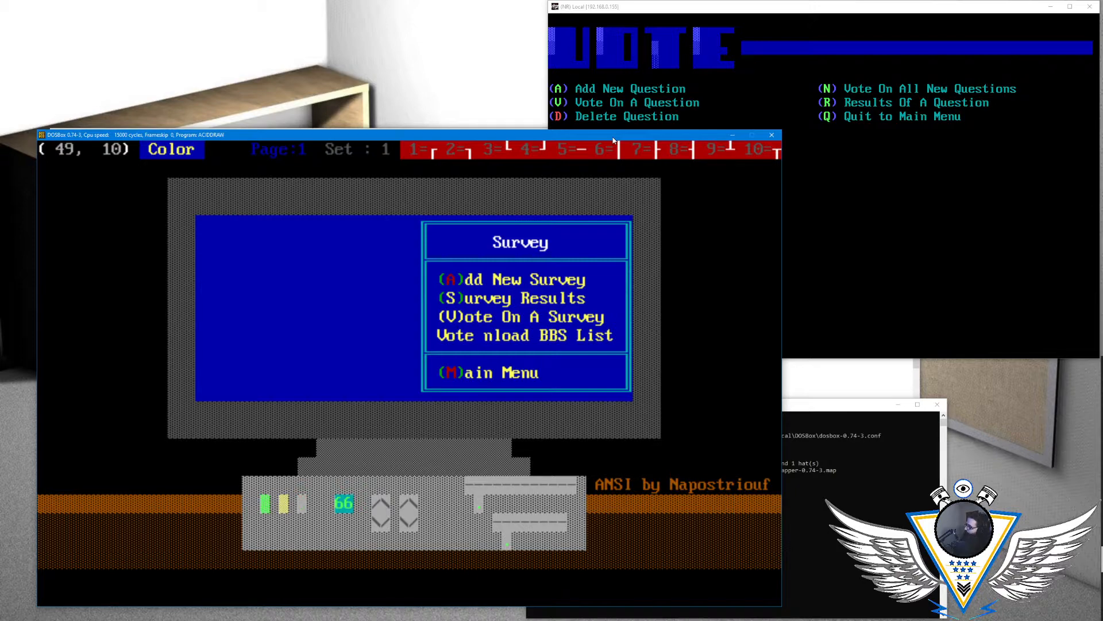
pyautogui.write('(')
pyautogui.write('all)')
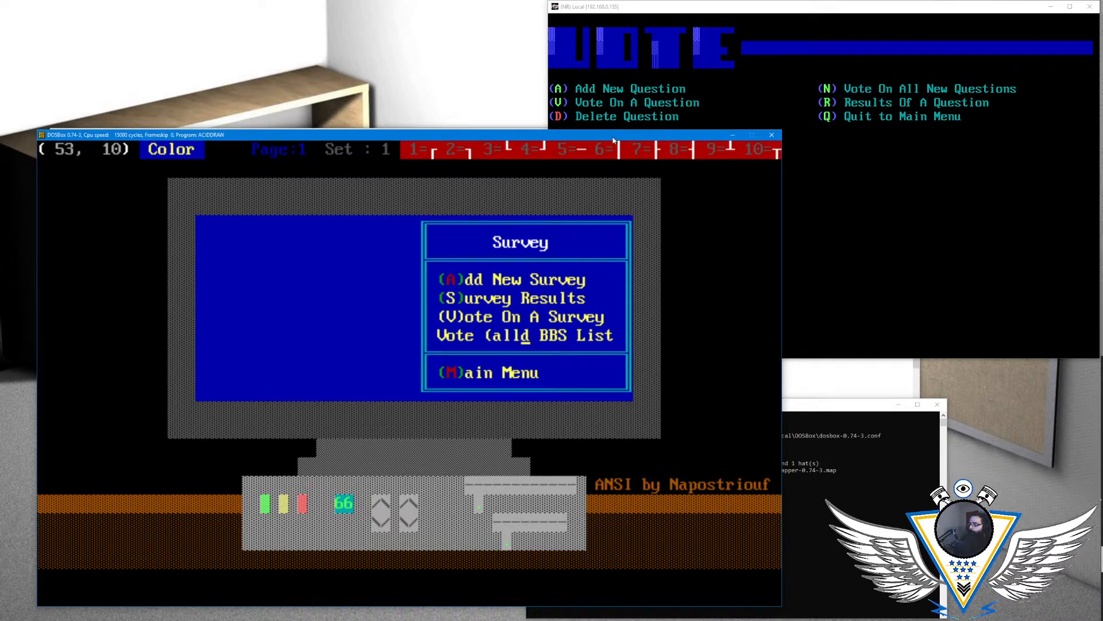
pyautogui.write(' Surver')
pyautogui.press('Right')
pyautogui.press('Left')
pyautogui.press('Left')
pyautogui.write('y')
pyautogui.press('Right')
# - Capitalize "all" in the fourth option so that it reads "Vote (ALL) Surveys"
pyautogui.press('Left')
pyautogui.press('Left')
pyautogui.press('Left')
pyautogui.press('Left')
pyautogui.press('Left')
pyautogui.press('Left')
pyautogui.press('Left')
pyautogui.press('Left')
pyautogui.press('Left')
pyautogui.press('Left')
pyautogui.press('Left')
pyautogui.press('Left')
pyautogui.press('Left')
pyautogui.write('ALL')
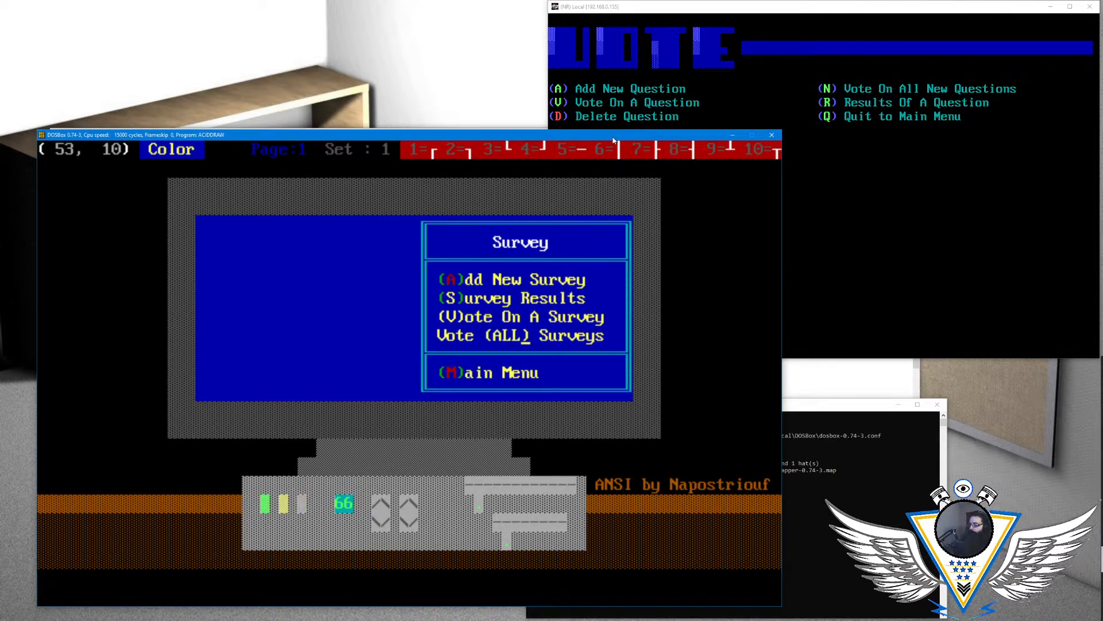
# - Set the foreground color to red and redraw the hotkey letter S of "(S)urvey Results" with it
pyautogui.press('Left')
pyautogui.press('Left')
pyautogui.press('Left')
pyautogui.press('Right')
pyautogui.press('Right')
pyautogui.press('Right')
pyautogui.press('Left')
pyautogui.press('Left')
pyautogui.press('Down')
pyautogui.press('Down')
pyautogui.press('Left')
pyautogui.press('Left')
pyautogui.press('Left')
pyautogui.press('Left')
pyautogui.press('Left')
pyautogui.press('Left')
pyautogui.press('Up')
pyautogui.press('Up')
pyautogui.press('Right')
pyautogui.press('Right')
pyautogui.press('Left')
pyautogui.press('Up')
pyautogui.press('Up')
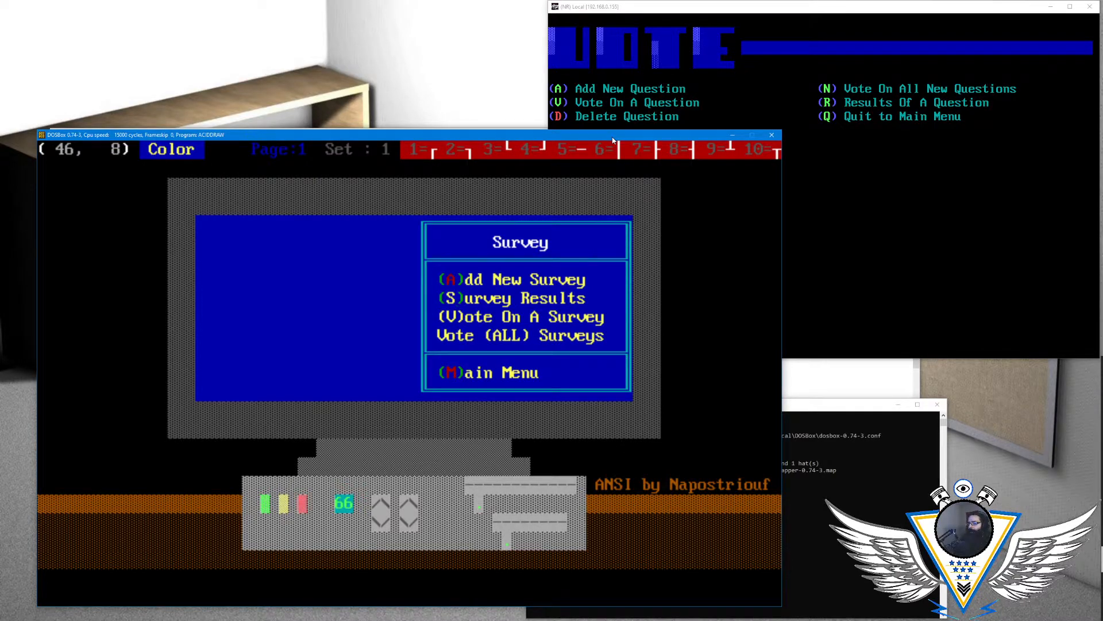
pyautogui.hotkey('alt', 'a')
# - Redraw the V of "(V)ote On A Survey" and the word ALL in the fourth option in red
pyautogui.press('Right')
pyautogui.press('Left')
pyautogui.press('Left')
pyautogui.press('Left')
pyautogui.press('Left')
pyautogui.press('Left')
pyautogui.press('Left')
pyautogui.press('Left')
pyautogui.press('Left')
pyautogui.press('Left')
pyautogui.press('Left')
pyautogui.press('Left')
pyautogui.press('Return')
pyautogui.write('S')
pyautogui.press('Down')
# - Set the foreground color to green and redraw the parentheses around the V of "(V)ote On A Survey" with it
pyautogui.press('Left')
pyautogui.write('V')
pyautogui.press('Down')
pyautogui.press('Right')
pyautogui.press('Right')
pyautogui.press('Right')
pyautogui.press('Right')
pyautogui.write('ALL')
pyautogui.press('Left')
pyautogui.press('Left')
pyautogui.press('Left')
pyautogui.press('Left')
pyautogui.press('Left')
pyautogui.press('Up')
pyautogui.press('Left')
pyautogui.press('Left')
pyautogui.press('Left')
pyautogui.press('Left')
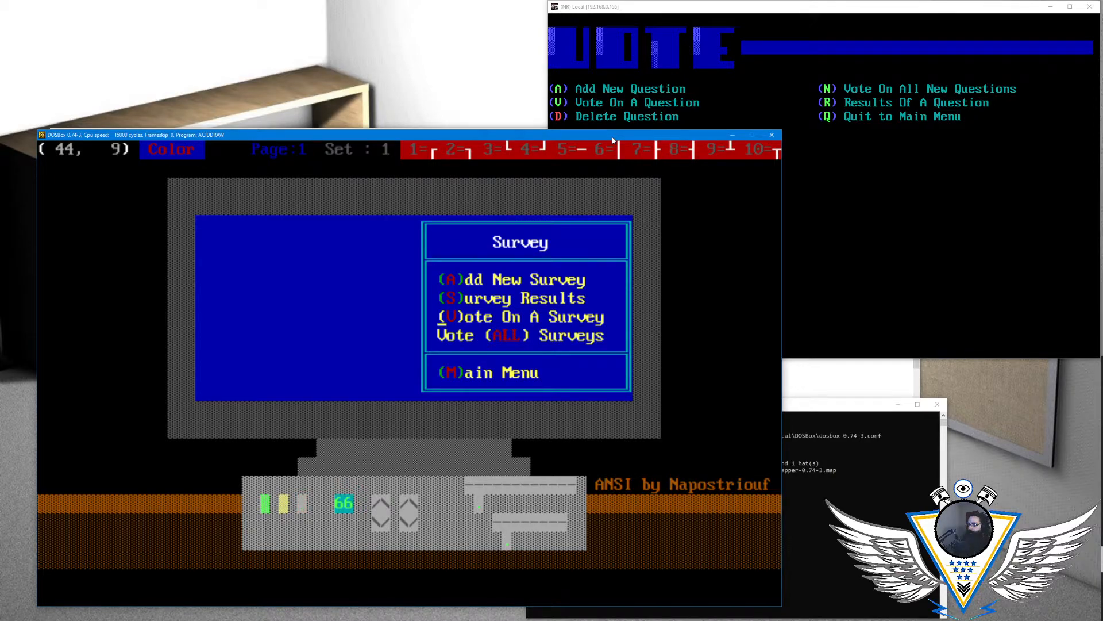
pyautogui.hotkey('alt', 'c')
pyautogui.press('Right')
pyautogui.press('Left')
pyautogui.press('Left')
pyautogui.press('Left')
pyautogui.press('Return')
pyautogui.write('(')
pyautogui.press('Right')
pyautogui.press('Right')
# - Redraw the parentheses around ALL in the fourth option in green, keeping the word itself red
pyautogui.press('Down')
pyautogui.press('Right')
pyautogui.press('Right')
pyautogui.write('(ALL)')
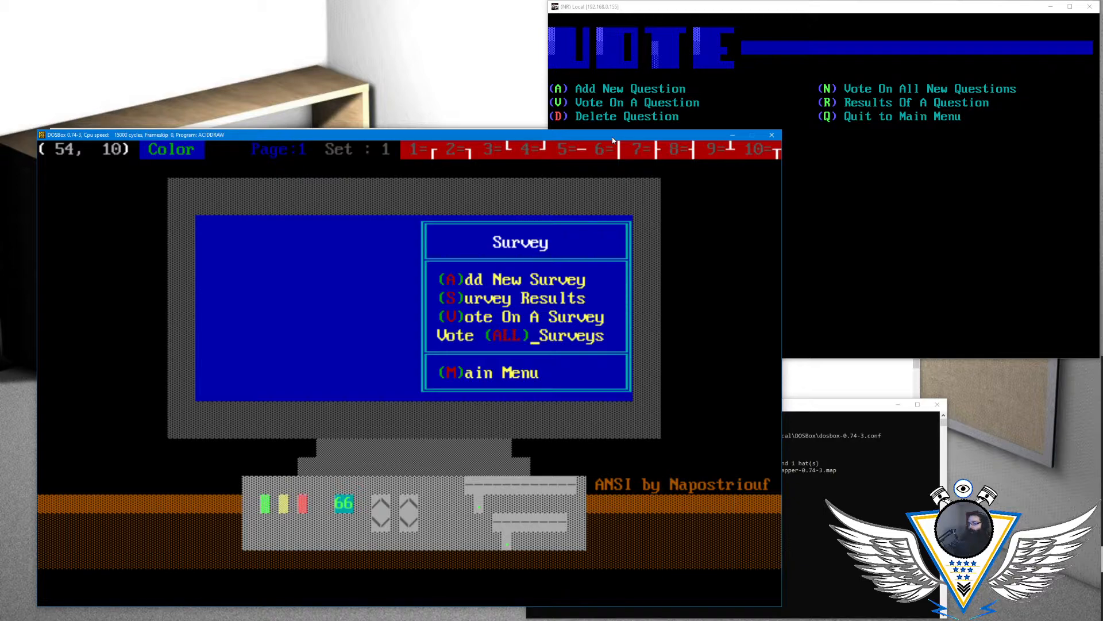
# - Place the drawing cursor in the empty blue area beside the menu box and set the foreground to brown on a blue background
pyautogui.press('Left')
pyautogui.press('Left')
pyautogui.press('Left')
pyautogui.press('Left')
pyautogui.press('Left')
pyautogui.press('Left')
pyautogui.press('Left')
pyautogui.press('Left')
pyautogui.press('Left')
pyautogui.press('Left')
pyautogui.press('Left')
pyautogui.press('Left')
pyautogui.press('Left')
pyautogui.press('Left')
pyautogui.press('Left')
pyautogui.press('Left')
pyautogui.press('Left')
pyautogui.press('Left')
pyautogui.press('Left')
pyautogui.press('Left')
pyautogui.press('Left')
pyautogui.press('Left')
pyautogui.press('Left')
pyautogui.press('Left')
pyautogui.press('Left')
pyautogui.press('Up')
pyautogui.press('Up')
pyautogui.press('Up')
pyautogui.press('Up')
pyautogui.press('Up')
pyautogui.press('Up')
pyautogui.press('Down')
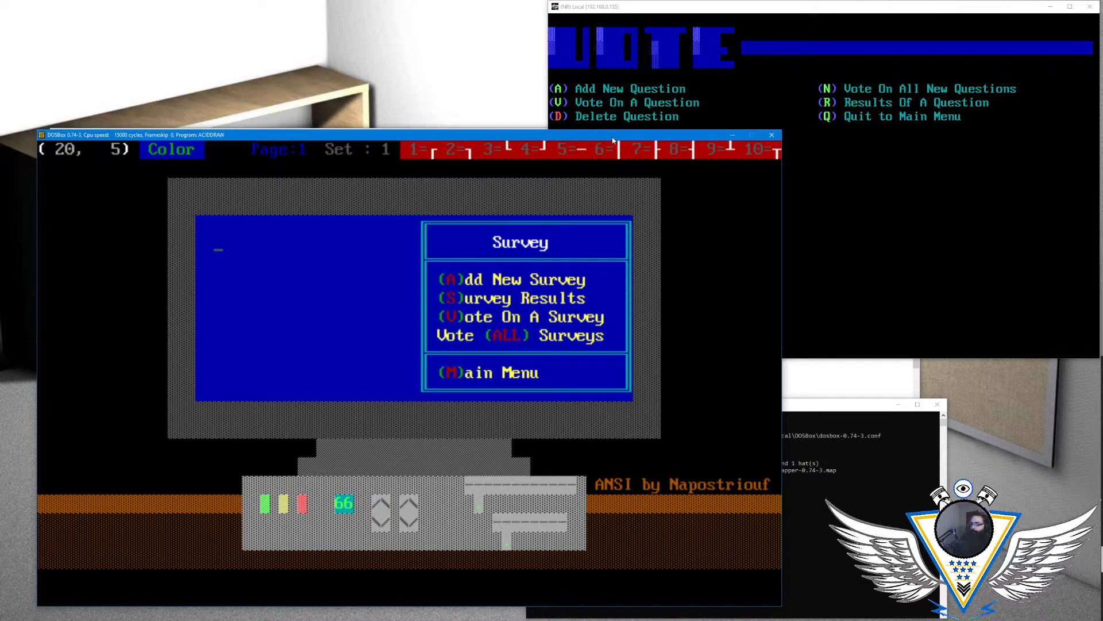
pyautogui.hotkey('alt', 'a')
pyautogui.press('Right')
pyautogui.press('Right')
pyautogui.press('Right')
pyautogui.press('Right')
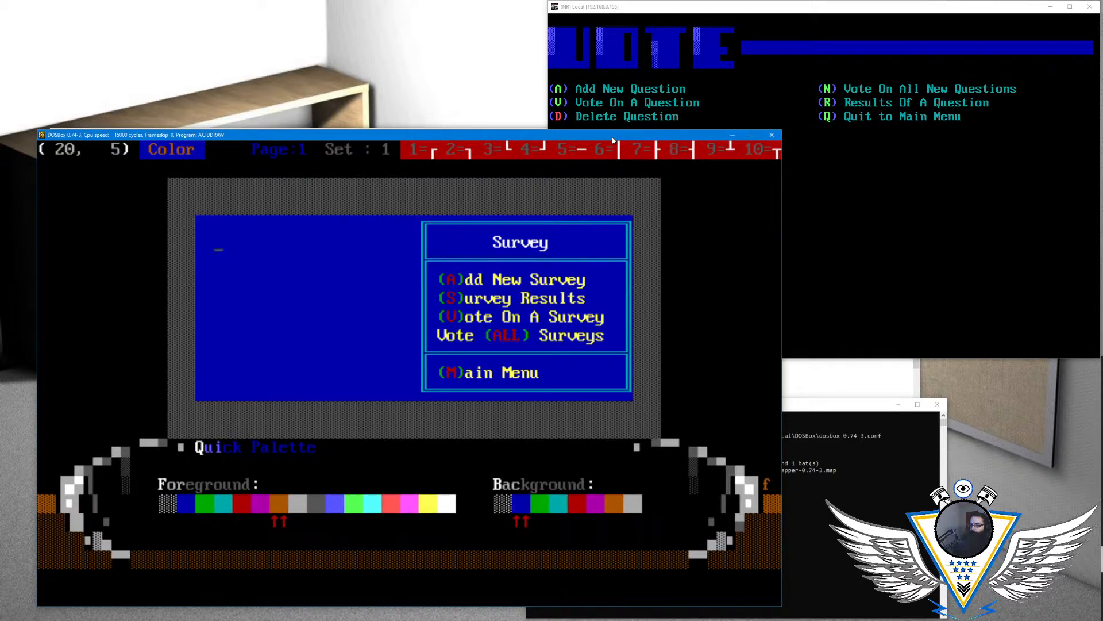
pyautogui.press('Return')
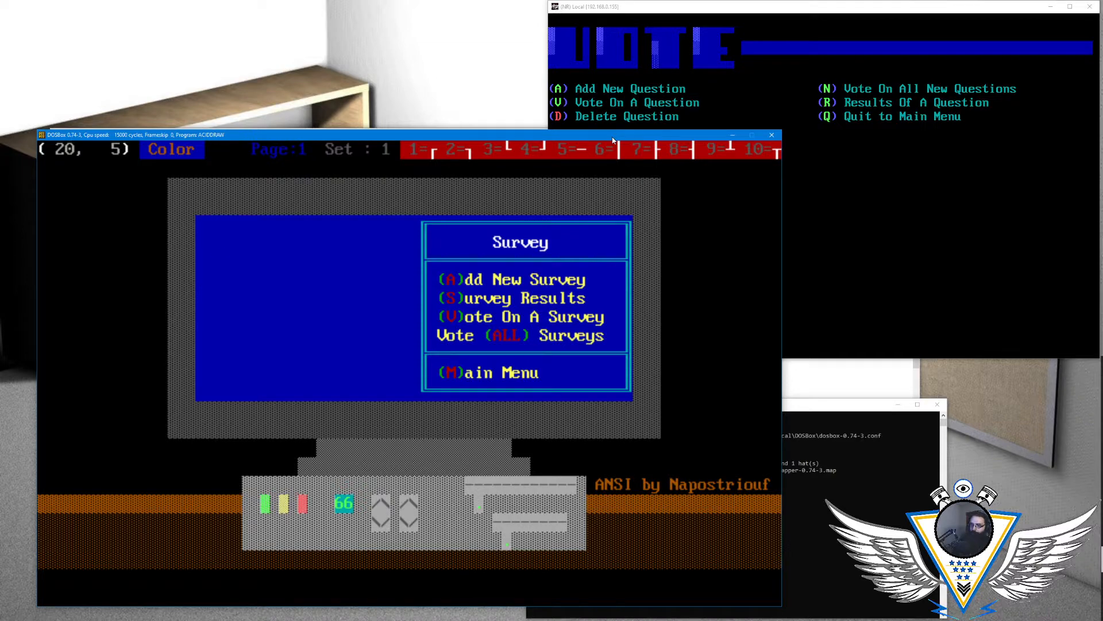
pyautogui.press('Right')
pyautogui.press('Right')
pyautogui.press('Right')
pyautogui.press('Left')
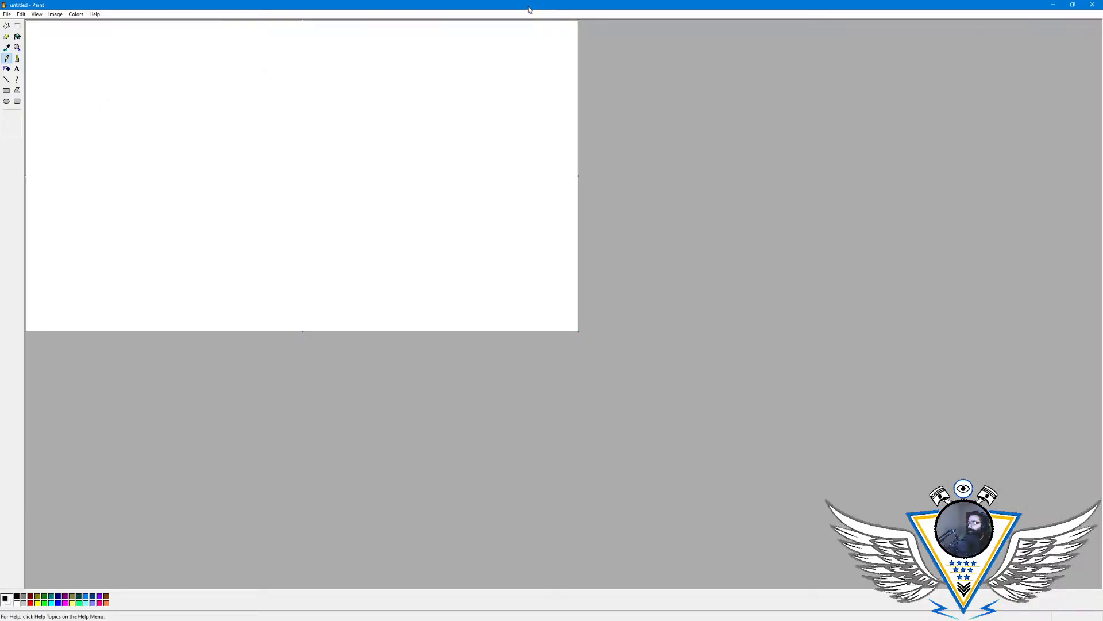
# - Switch to Paint and move and resize its window to a small canvas above the ACiDDraw drawing
pyautogui.moveTo(528, 6)
pyautogui.mouseDown()
pyautogui.moveTo(536, 107)
pyautogui.moveTo(396, 73)
pyautogui.mouseUp()
pyautogui.moveTo(451, 112); pyautogui.dragTo(624, 114)
pyautogui.moveTo(618, 230); pyautogui.dragTo(688, 287)
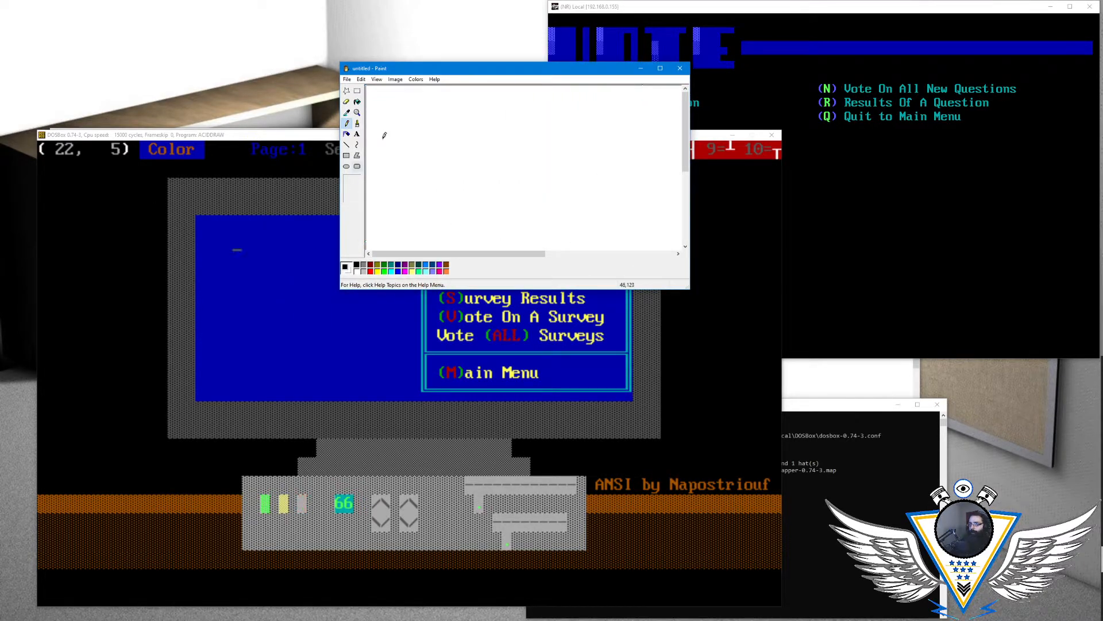
# - Draw an upright rectangle filled with brown as the clipboard's board and choose dark gray as the drawing color
pyautogui.click(347, 156)
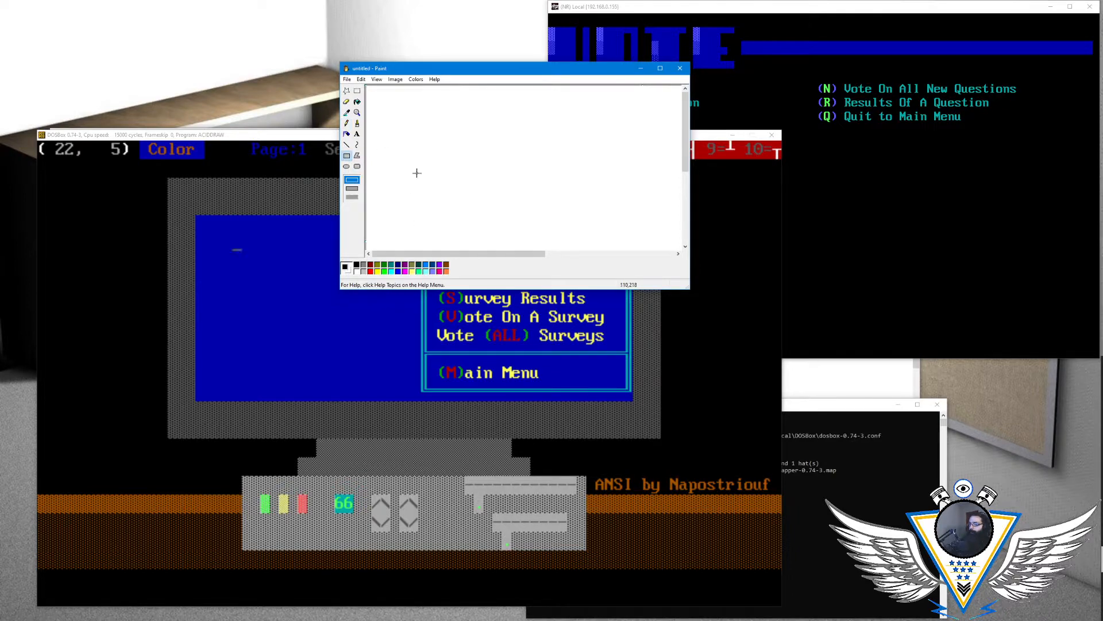
pyautogui.moveTo(430, 124)
pyautogui.mouseDown()
pyautogui.moveTo(505, 205)
pyautogui.moveTo(493, 221)
pyautogui.mouseUp()
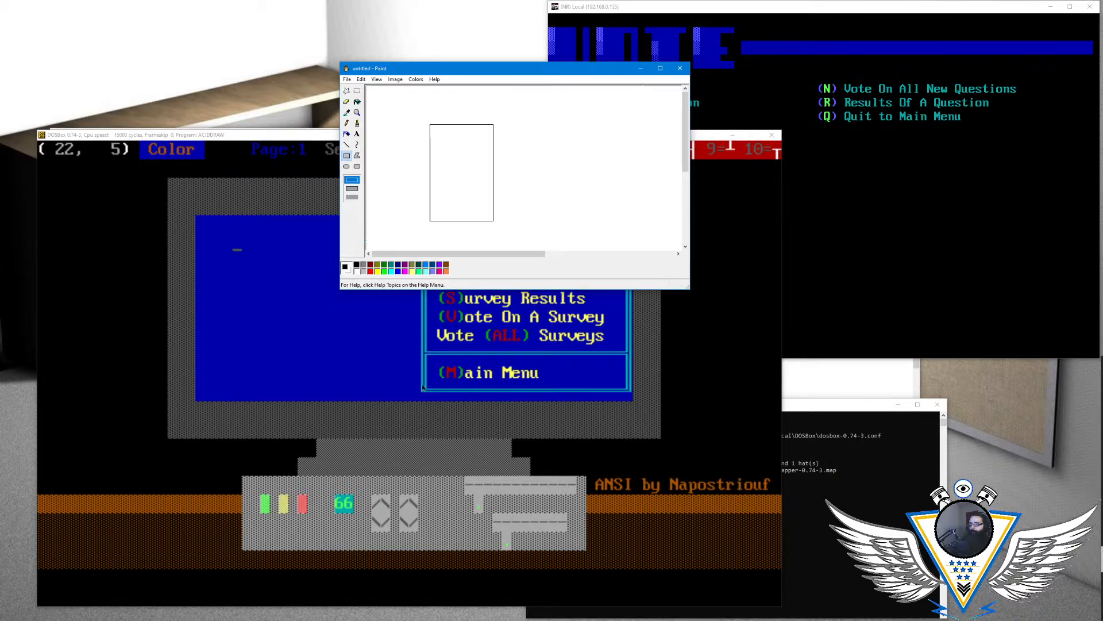
pyautogui.click(359, 103)
pyautogui.click(446, 268)
pyautogui.click(462, 190)
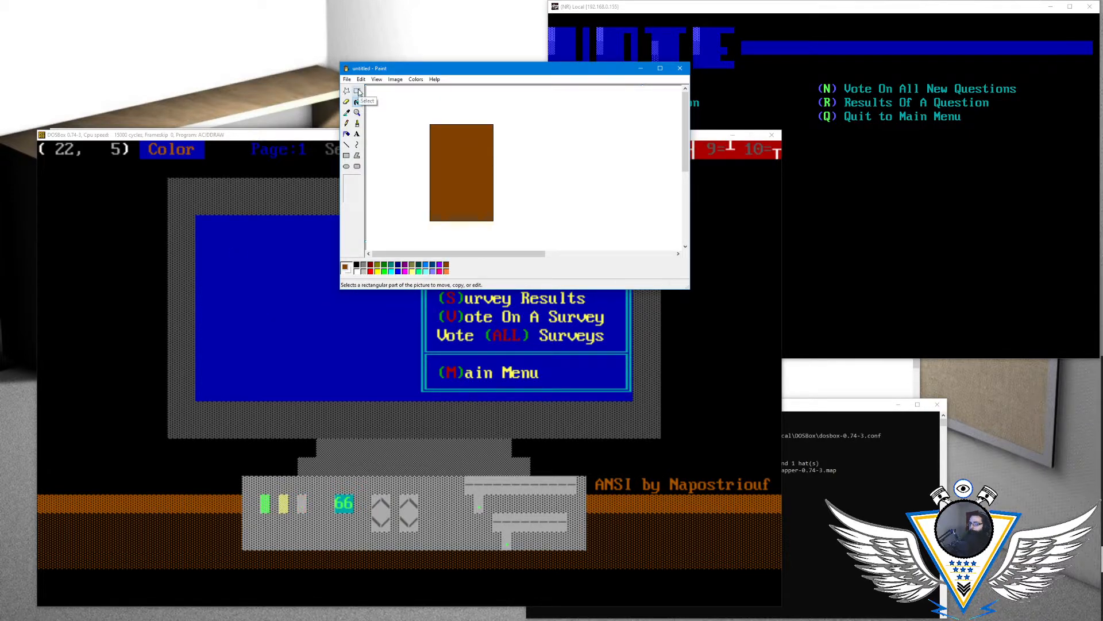
pyautogui.click(363, 266)
pyautogui.click(347, 123)
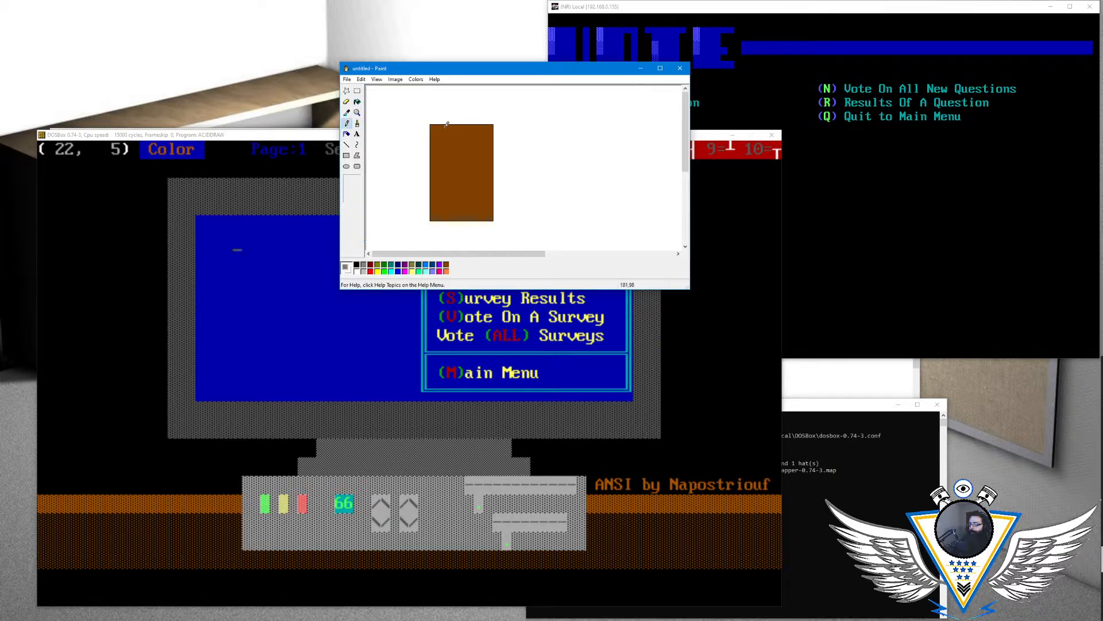
pyautogui.click(357, 123)
pyautogui.click(346, 155)
pyautogui.moveTo(440, 127); pyautogui.dragTo(448, 134)
pyautogui.click(362, 79)
pyautogui.click(375, 88)
# - Draw the clipboard's gray clip at the board's upper edge: a straight base with short sides and a brushed top rising to a rounded loop
pyautogui.click(347, 144)
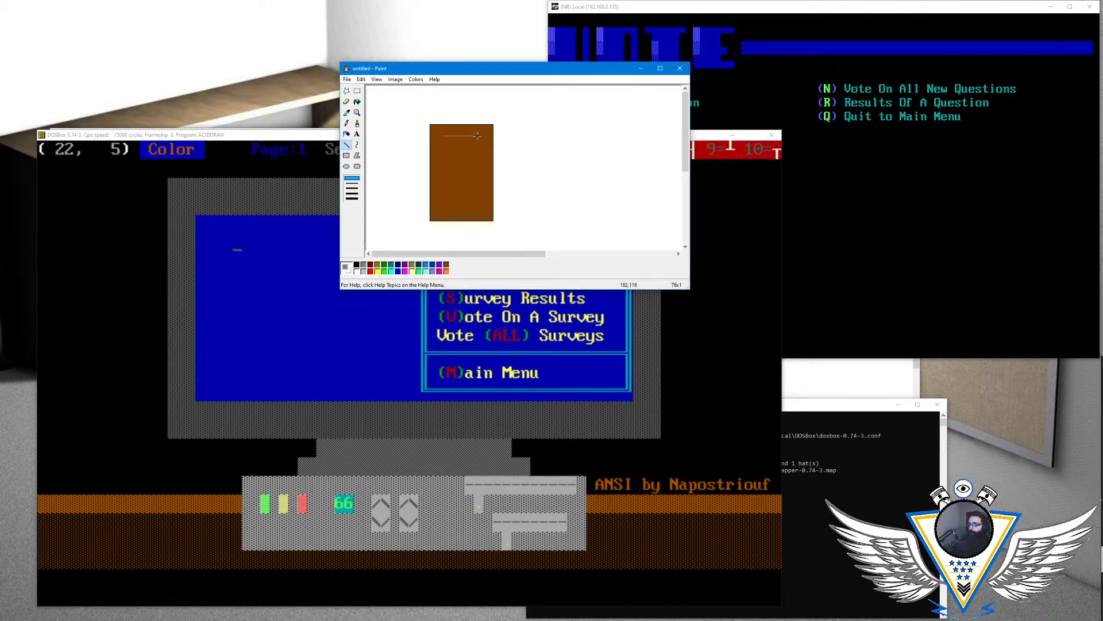
pyautogui.moveTo(477, 135); pyautogui.dragTo(478, 135)
pyautogui.click(357, 112)
pyautogui.click(453, 138)
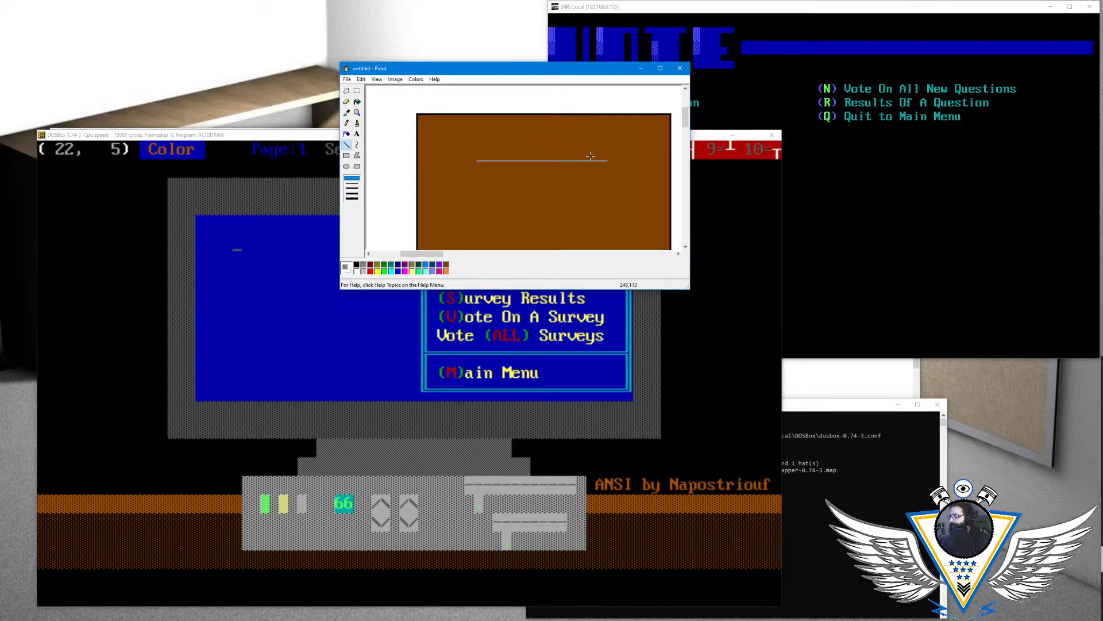
pyautogui.moveTo(606, 158); pyautogui.dragTo(613, 140)
pyautogui.moveTo(477, 159); pyautogui.dragTo(477, 139)
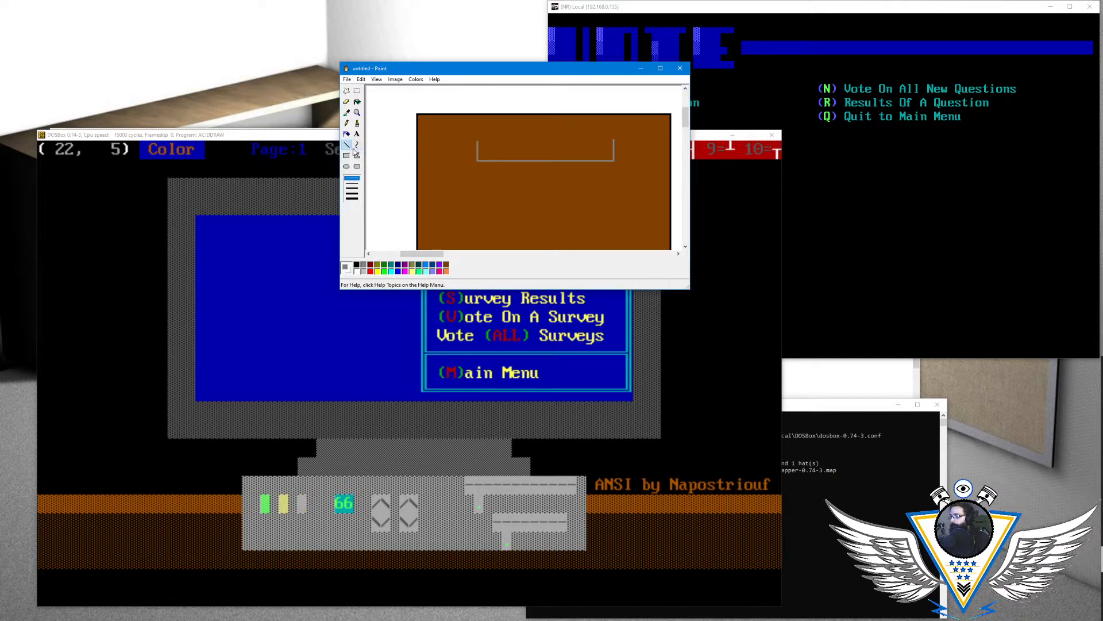
pyautogui.click(356, 123)
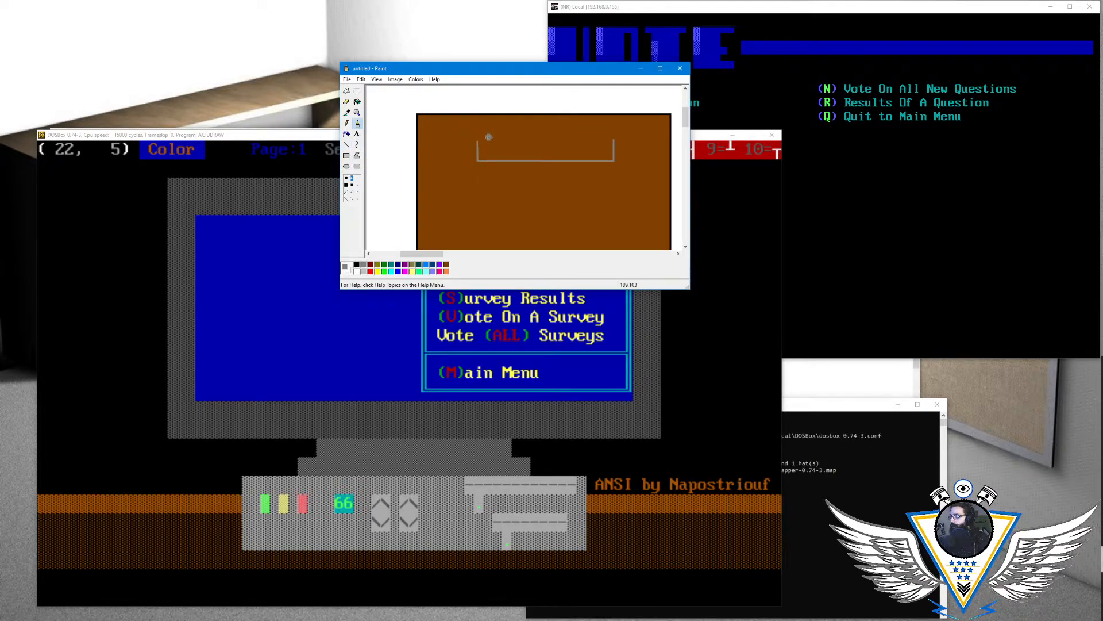
pyautogui.moveTo(480, 139)
pyautogui.mouseDown()
pyautogui.moveTo(516, 132)
pyautogui.moveTo(528, 108)
pyautogui.moveTo(547, 104)
pyautogui.moveTo(562, 128)
pyautogui.moveTo(606, 138)
pyautogui.mouseUp()
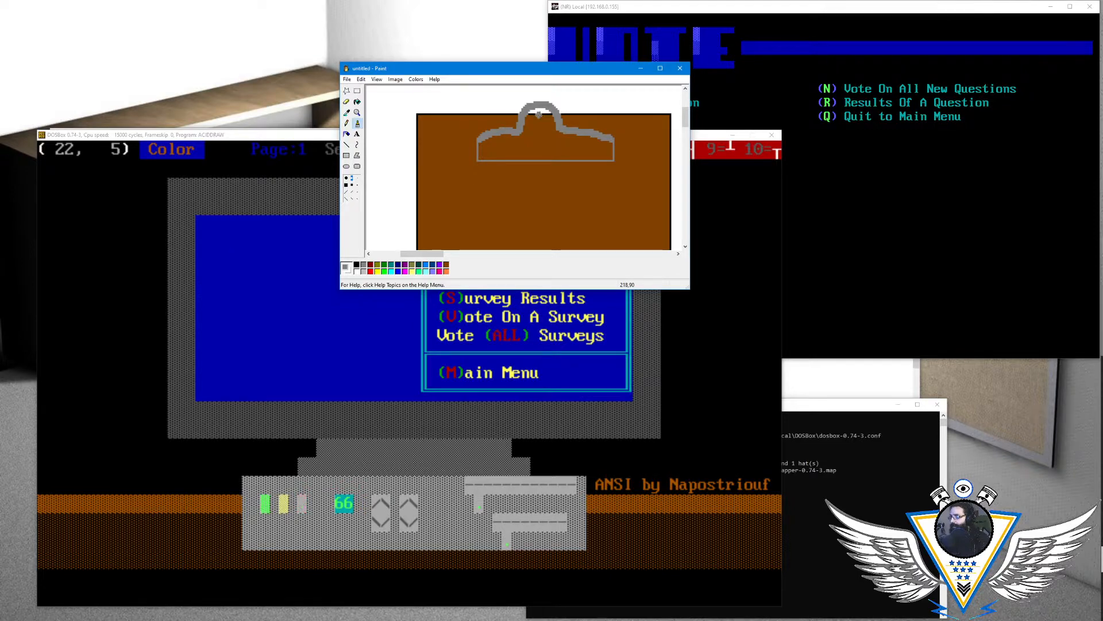
# - Paint the hole in the clip's loop white, fill the clip solid dark gray and return to normal magnification
pyautogui.moveTo(529, 114); pyautogui.dragTo(536, 109)
pyautogui.click(359, 273)
pyautogui.moveTo(536, 108); pyautogui.dragTo(540, 107)
pyautogui.click(357, 101)
pyautogui.click(363, 264)
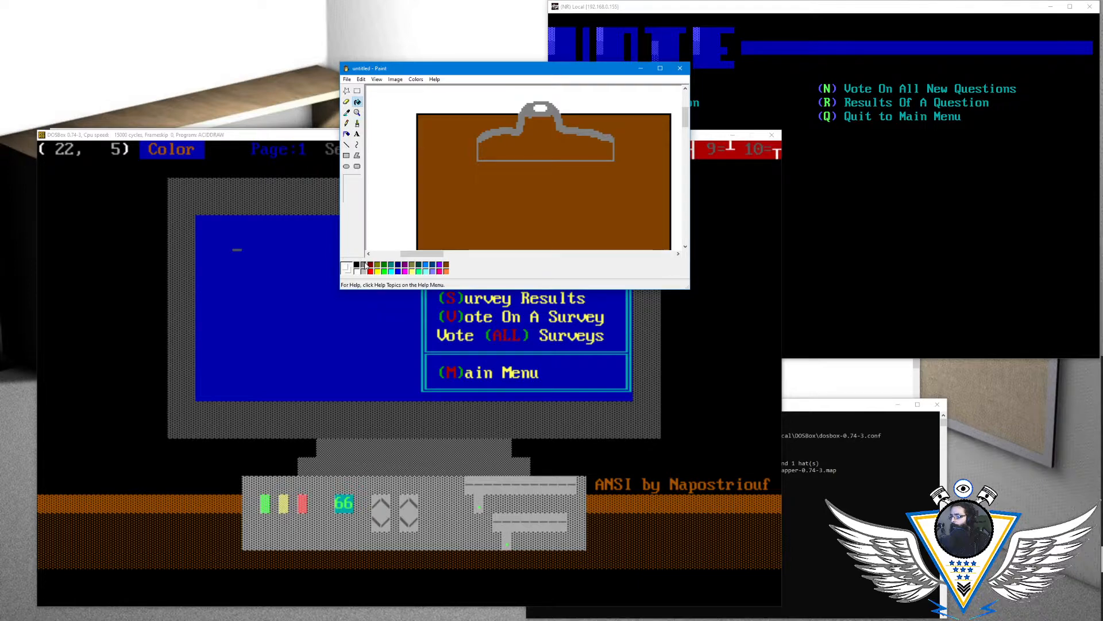
pyautogui.click(530, 146)
pyautogui.click(357, 113)
pyautogui.click(352, 182)
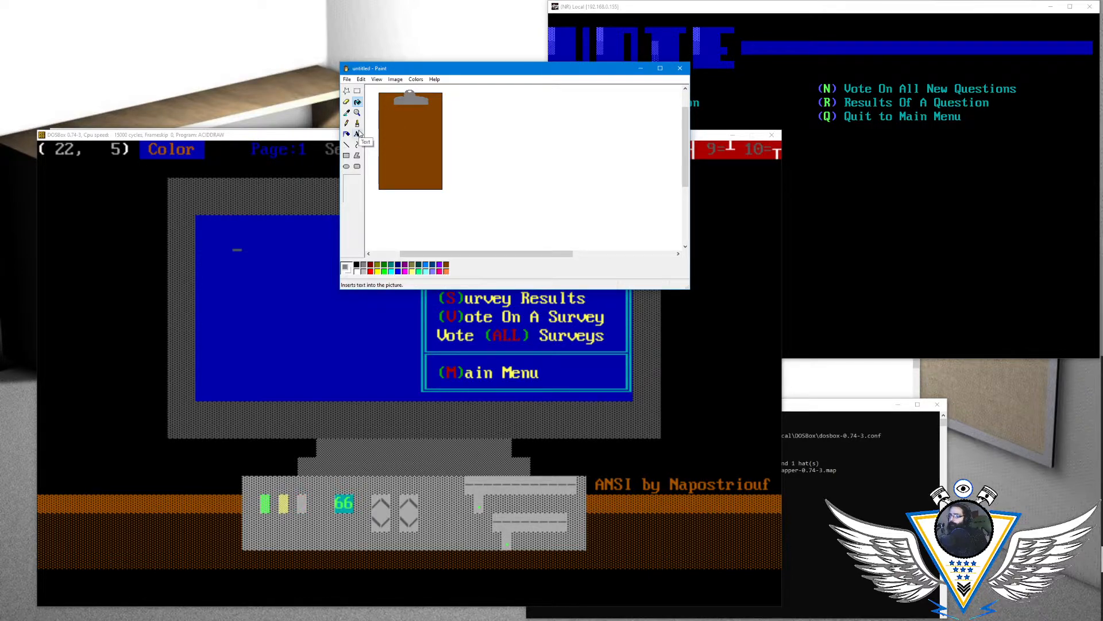
# - Try to select the whole clipboard drawing within the small Paint window
pyautogui.click(357, 91)
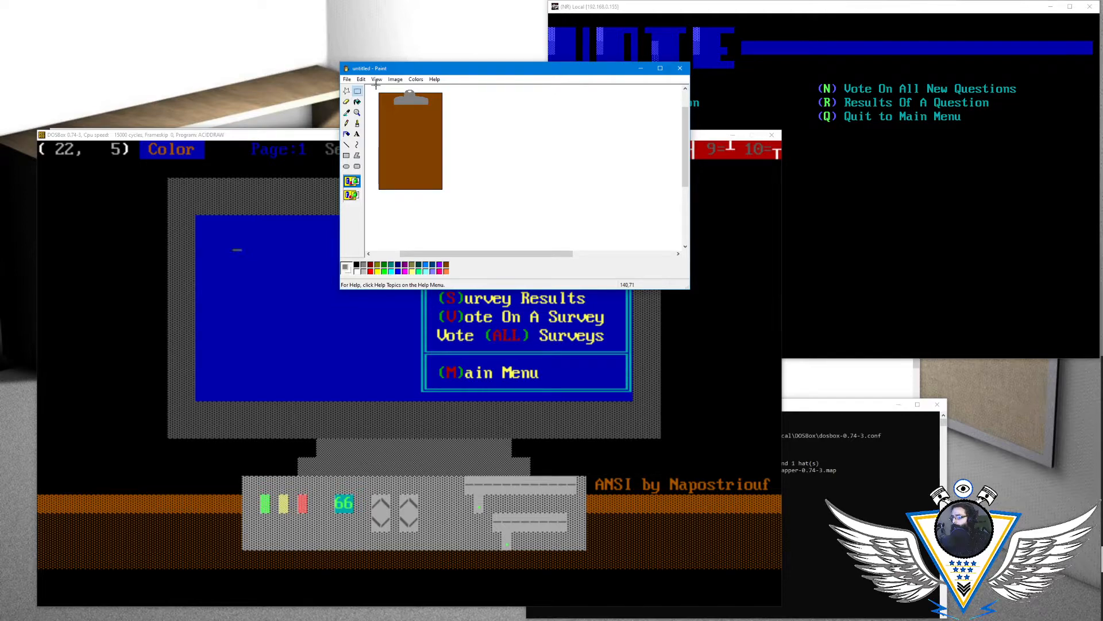
pyautogui.moveTo(376, 88)
pyautogui.mouseDown()
pyautogui.moveTo(443, 155)
pyautogui.moveTo(446, 175)
pyautogui.mouseUp()
pyautogui.click(357, 112)
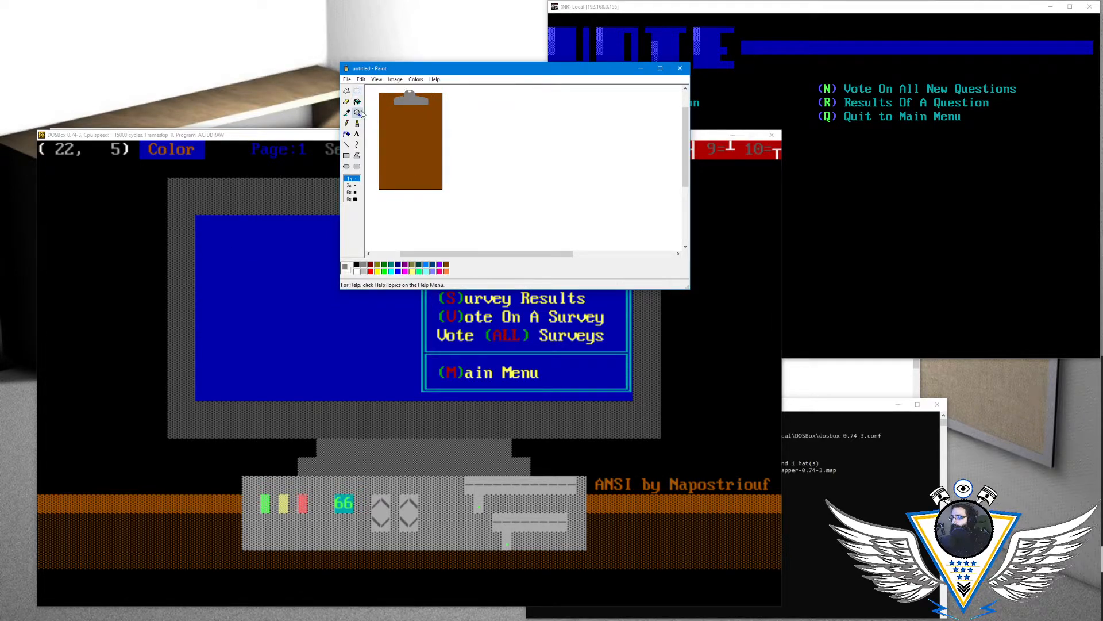
pyautogui.click(420, 111)
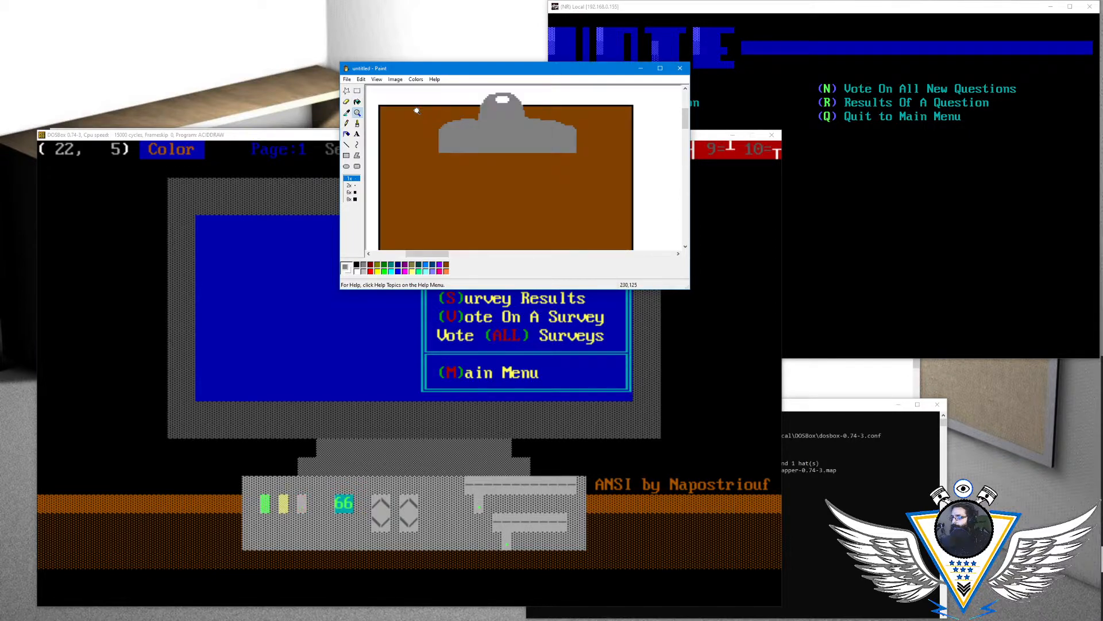
pyautogui.click(357, 90)
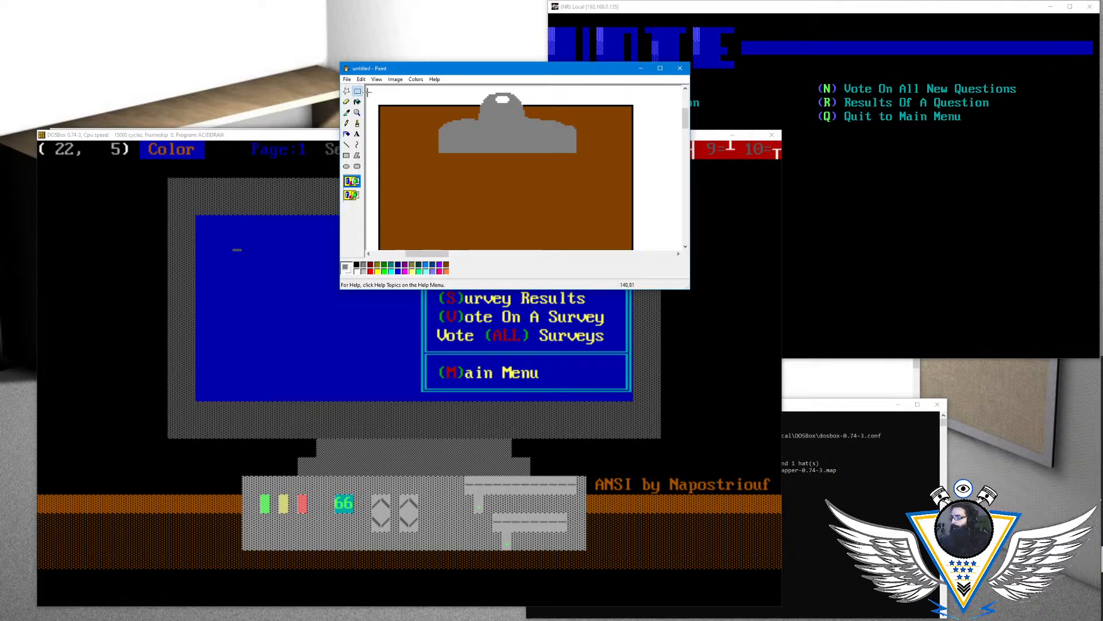
pyautogui.moveTo(379, 96)
pyautogui.mouseDown()
pyautogui.moveTo(407, 117)
pyautogui.moveTo(516, 136)
pyautogui.mouseUp()
pyautogui.moveTo(377, 93)
pyautogui.mouseDown()
pyautogui.moveTo(440, 151)
pyautogui.moveTo(510, 162)
pyautogui.mouseUp()
pyautogui.moveTo(378, 92); pyautogui.dragTo(520, 138)
pyautogui.click(374, 92)
pyautogui.moveTo(379, 93)
pyautogui.mouseDown()
pyautogui.moveTo(547, 163)
pyautogui.moveTo(566, 207)
pyautogui.moveTo(638, 247)
pyautogui.moveTo(641, 206)
pyautogui.mouseUp()
# - Copy the whole clipboard drawing from an enlarged Paint window and paste it into Paint Shop Pro as a new image
pyautogui.moveTo(689, 288)
pyautogui.mouseDown()
pyautogui.moveTo(716, 459)
pyautogui.moveTo(703, 586)
pyautogui.moveTo(713, 572)
pyautogui.mouseUp()
pyautogui.click(653, 250)
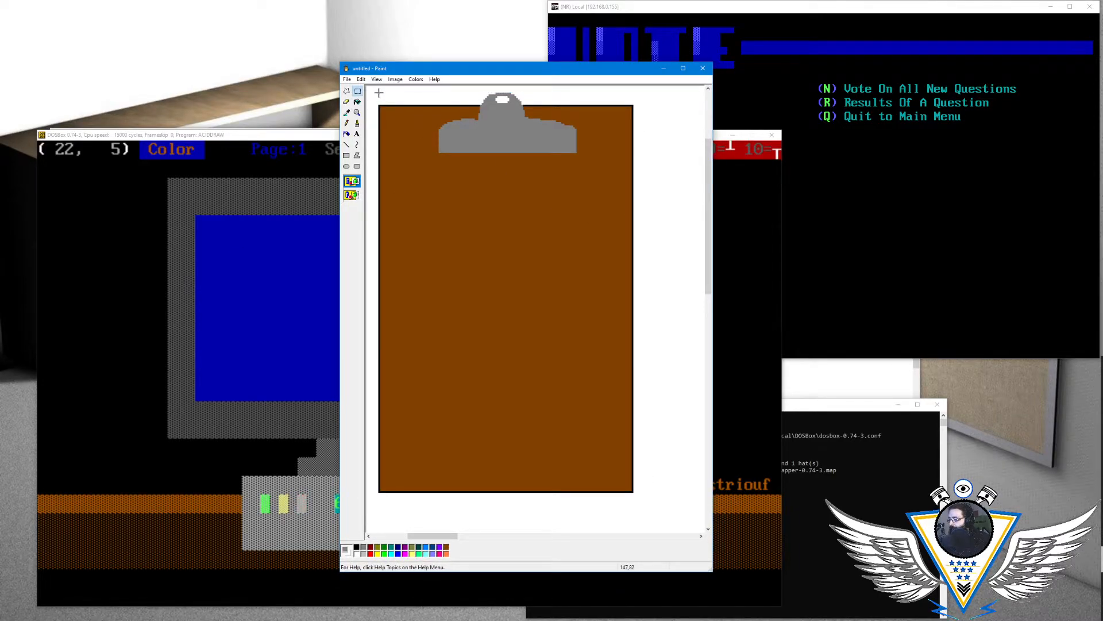
pyautogui.moveTo(379, 92); pyautogui.dragTo(632, 492)
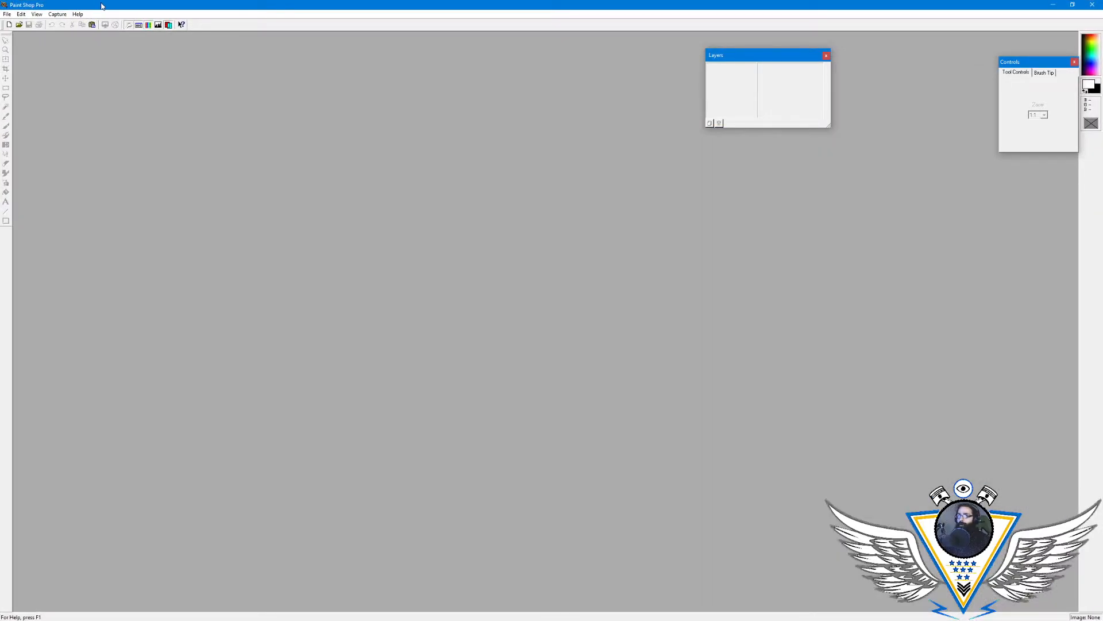
pyautogui.doubleClick(101, 6)
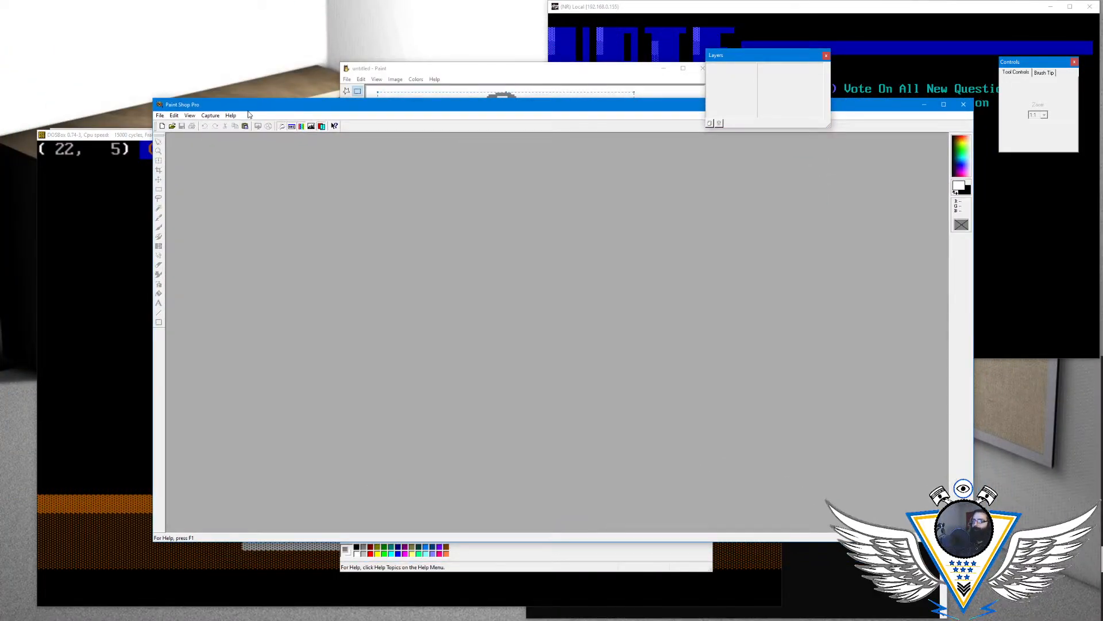
pyautogui.hotkey('ctrl', 'v')
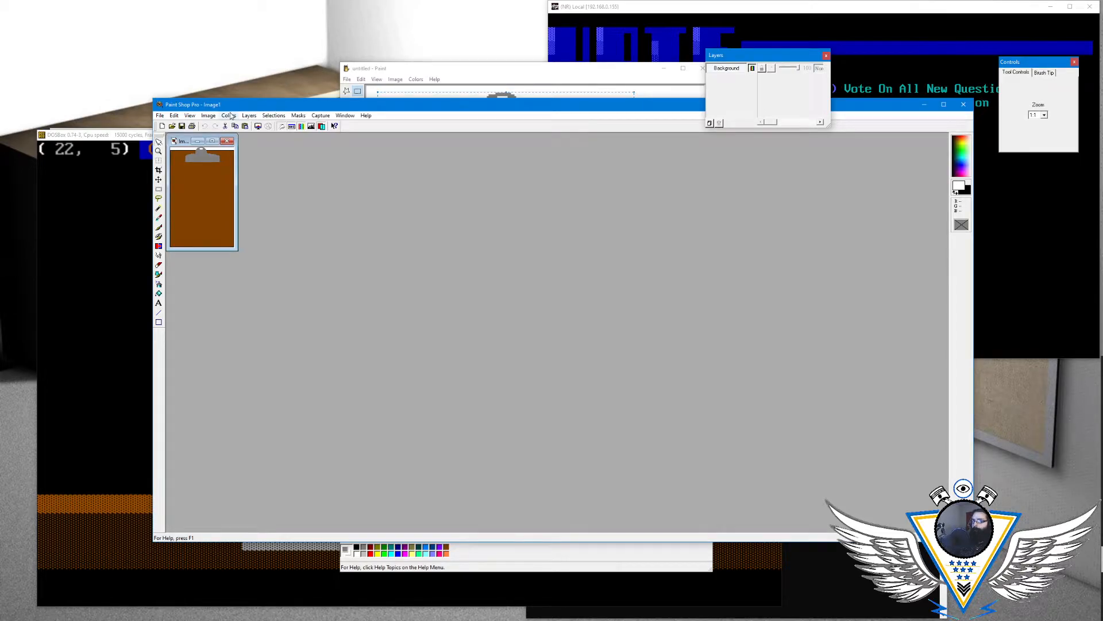
pyautogui.click(207, 116)
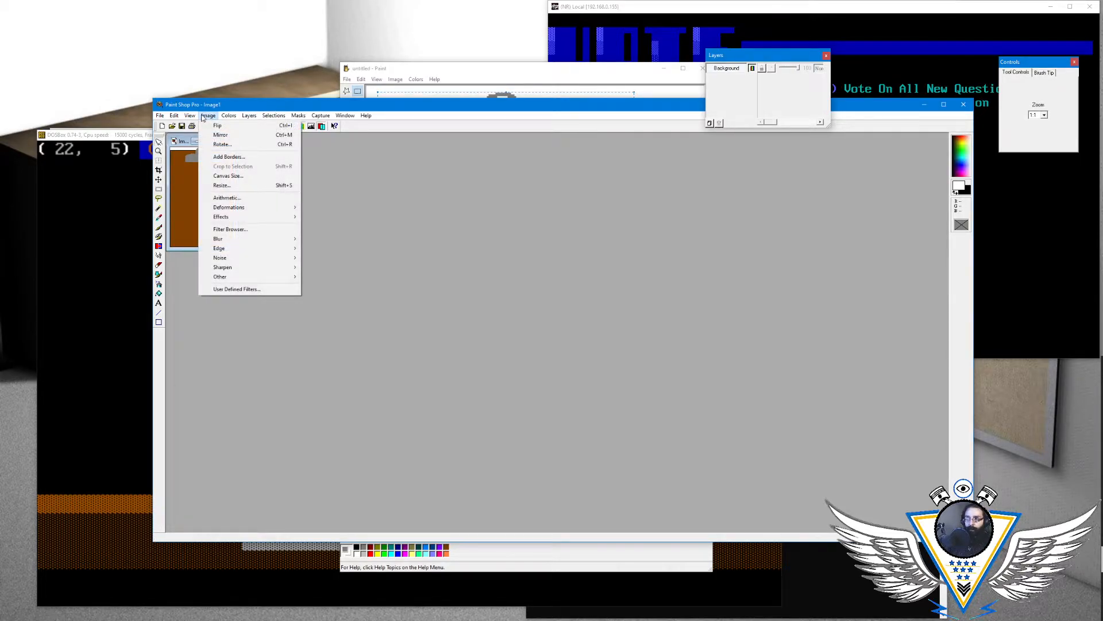
pyautogui.click(222, 185)
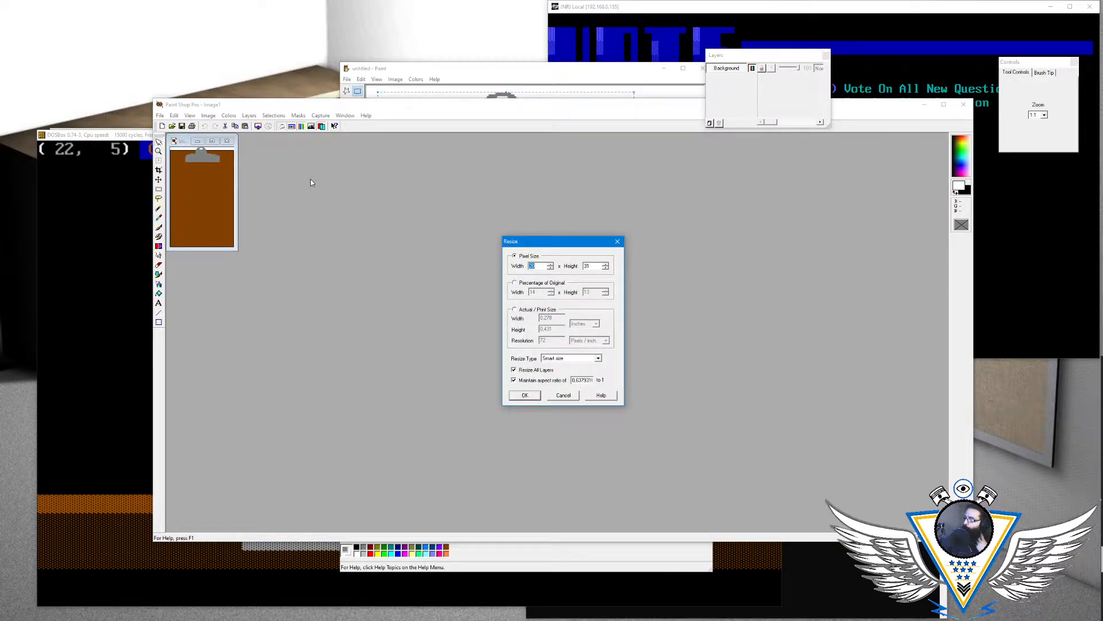
pyautogui.click(564, 395)
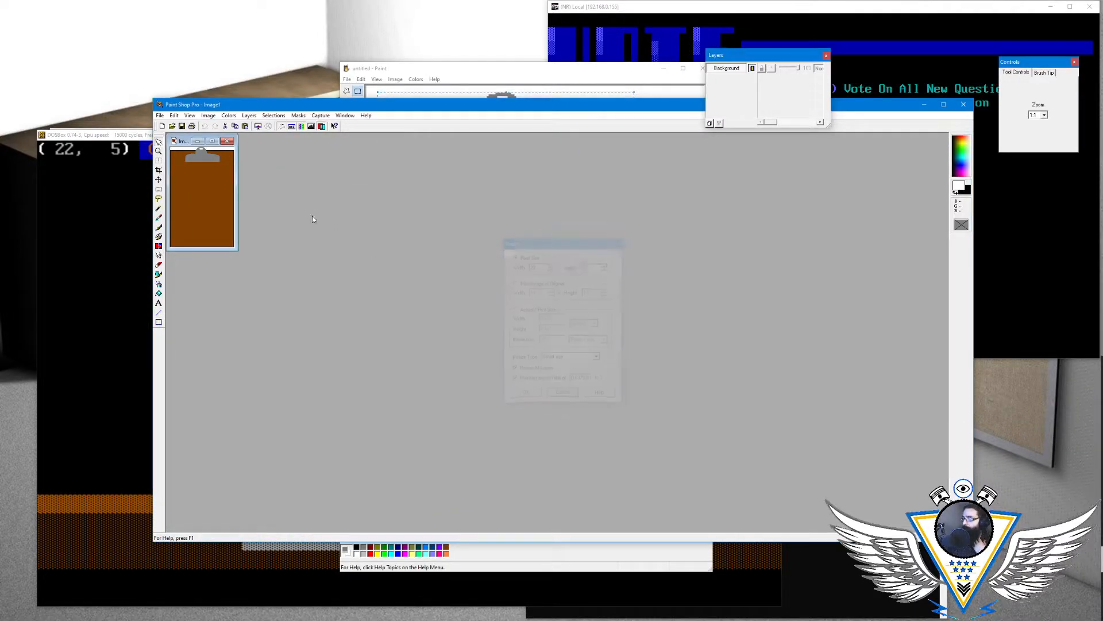
# - Move Paint Shop Pro aside, switch to ACiDDraw and select character set 6 with the block characters
pyautogui.moveTo(274, 109); pyautogui.dragTo(438, 116)
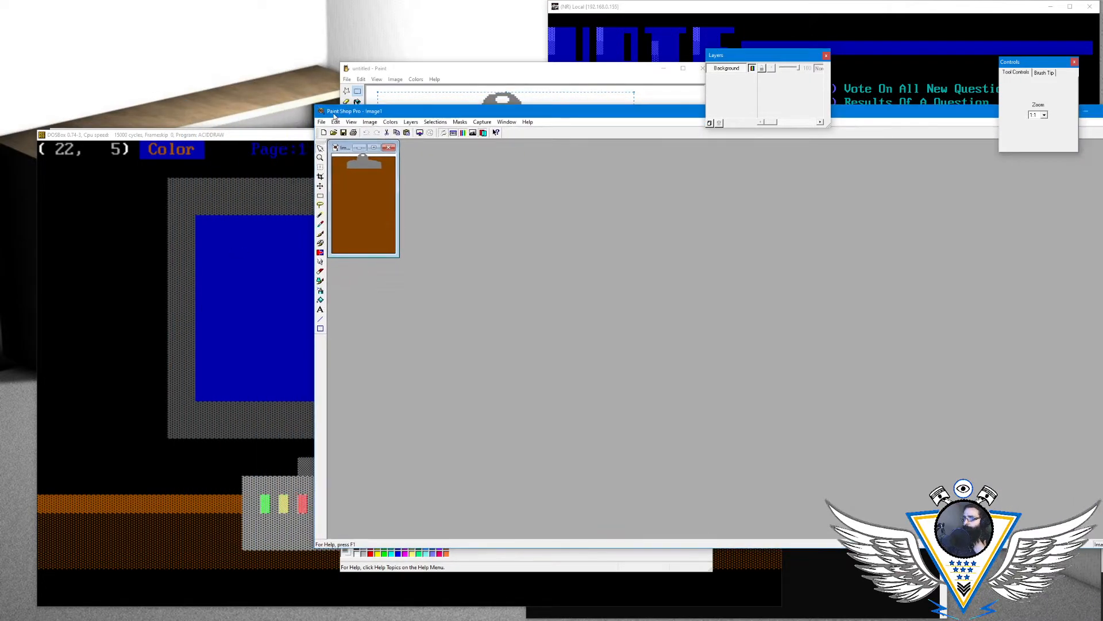
pyautogui.click(266, 136)
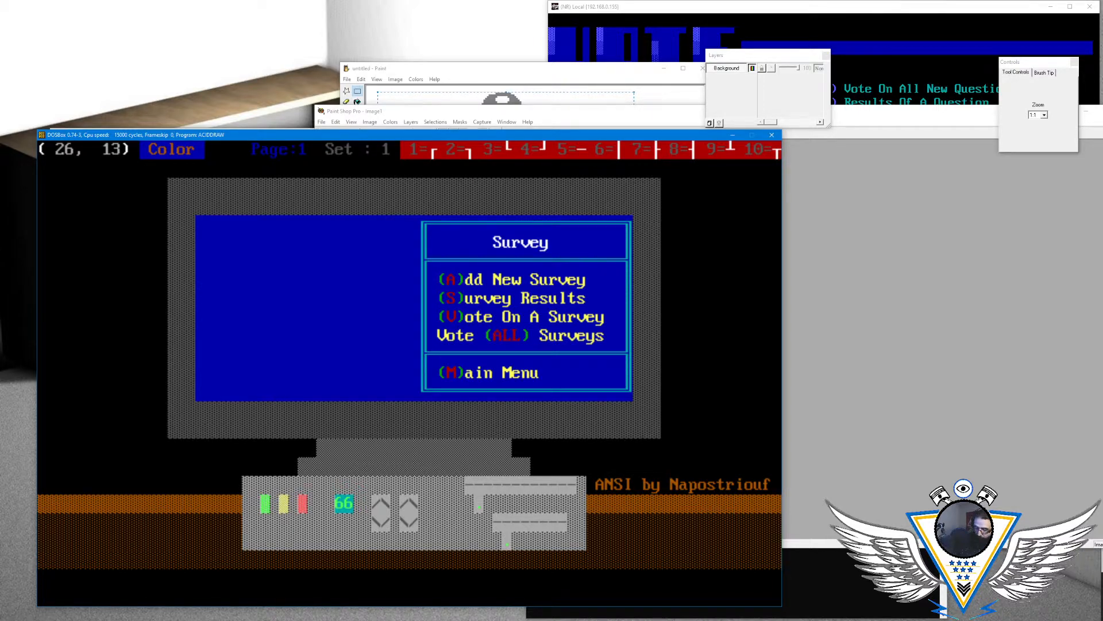
pyautogui.hotkey('alt', 'F6')
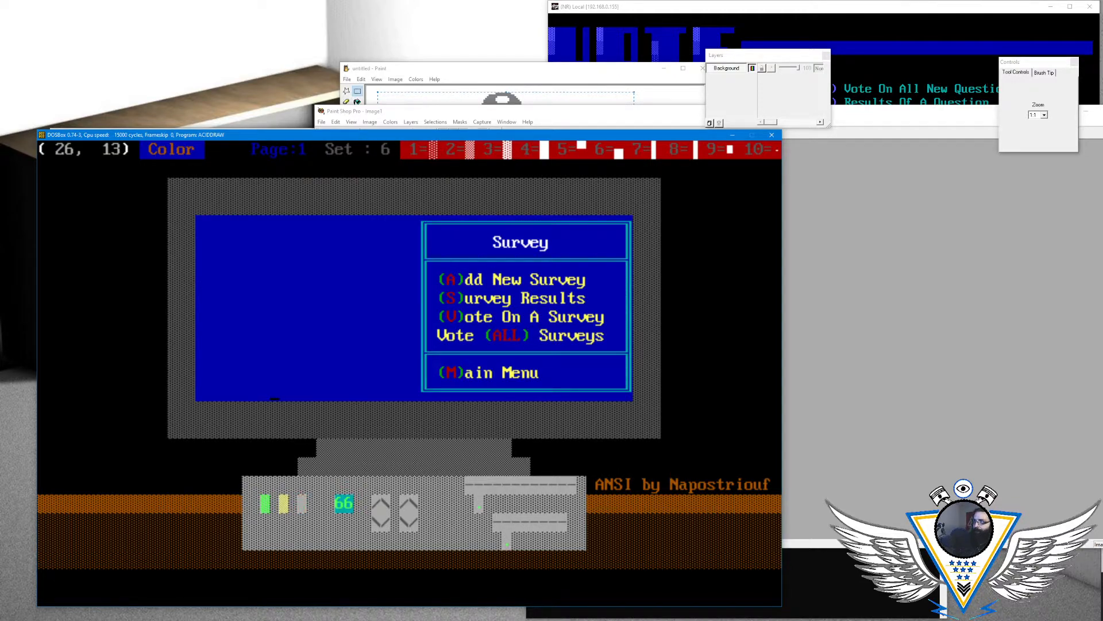
# - Count the rows available for the clipboard in the empty blue area by moving the cursor up through it
pyautogui.press('Up')
pyautogui.press('Up')
pyautogui.press('Left')
pyautogui.press('Left')
pyautogui.press('Left')
pyautogui.press('Left')
pyautogui.press('Left')
pyautogui.press('Up')
pyautogui.press('Up')
pyautogui.press('Up')
pyautogui.press('Up')
pyautogui.press('Up')
pyautogui.press('Up')
pyautogui.press('Up')
pyautogui.press('Right')
pyautogui.press('Right')
pyautogui.press('Right')
pyautogui.press('Right')
pyautogui.press('Right')
pyautogui.press('Right')
pyautogui.press('Right')
pyautogui.press('Right')
pyautogui.press('Right')
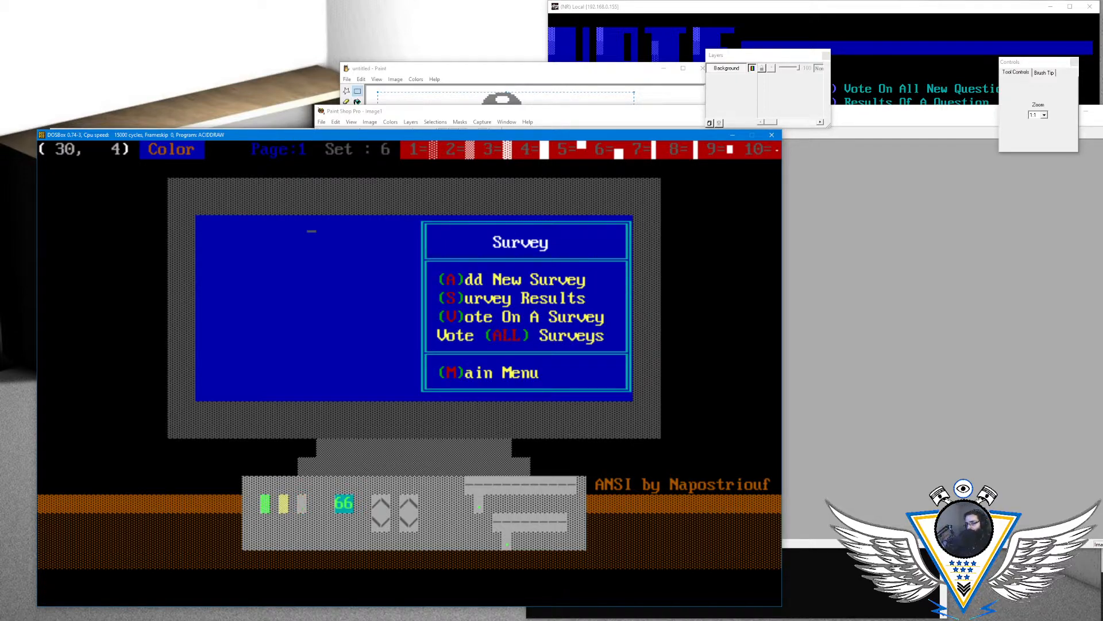
# - Count the columns available for the clipboard across the empty blue area beside the menu box
pyautogui.press('Left')
pyautogui.press('Left')
pyautogui.press('Left')
pyautogui.press('Left')
pyautogui.press('Left')
pyautogui.press('Left')
pyautogui.press('Left')
pyautogui.press('Left')
pyautogui.press('Left')
pyautogui.press('Left')
pyautogui.press('Left')
pyautogui.press('Left')
pyautogui.press('Left')
pyautogui.press('Right')
pyautogui.press('Right')
pyautogui.press('Right')
pyautogui.press('Right')
pyautogui.press('Right')
pyautogui.press('Right')
pyautogui.press('Right')
pyautogui.press('Right')
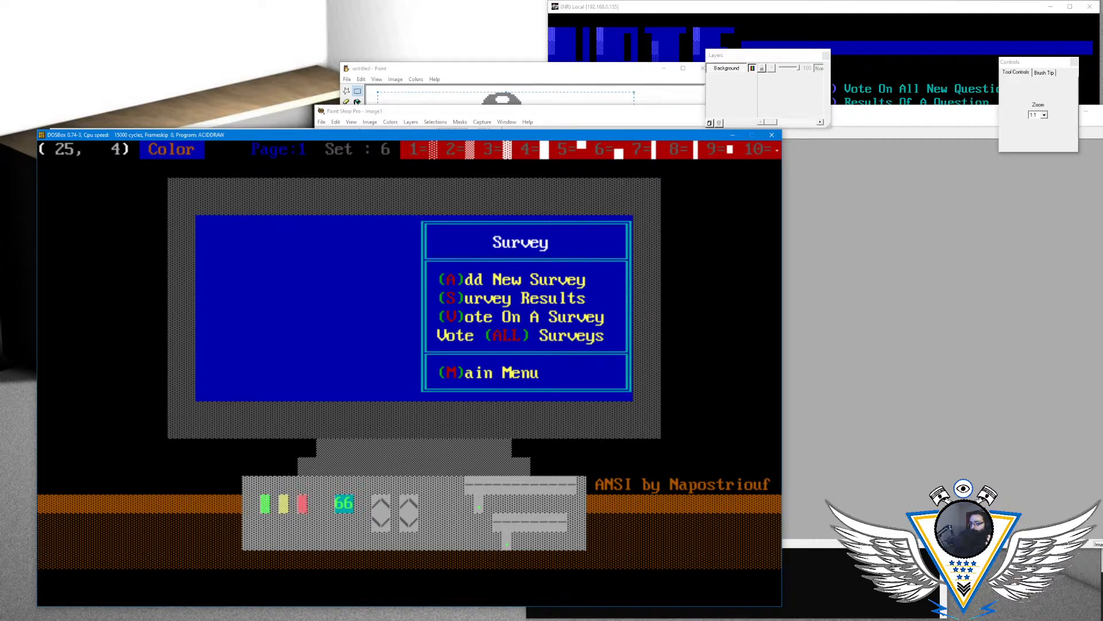
pyautogui.press('Right')
pyautogui.press('Right')
pyautogui.press('Right')
pyautogui.press('Right')
pyautogui.press('Right')
pyautogui.press('Right')
pyautogui.press('Right')
pyautogui.press('Right')
pyautogui.press('Right')
pyautogui.press('Right')
pyautogui.press('Right')
pyautogui.press('Right')
pyautogui.press('Right')
pyautogui.press('Right')
pyautogui.press('Right')
pyautogui.press('Left')
pyautogui.press('Left')
pyautogui.press('Left')
pyautogui.press('Left')
pyautogui.press('Left')
pyautogui.press('Left')
pyautogui.press('Left')
pyautogui.press('Left')
pyautogui.press('Left')
pyautogui.press('Left')
pyautogui.press('Left')
pyautogui.press('Left')
pyautogui.press('Left')
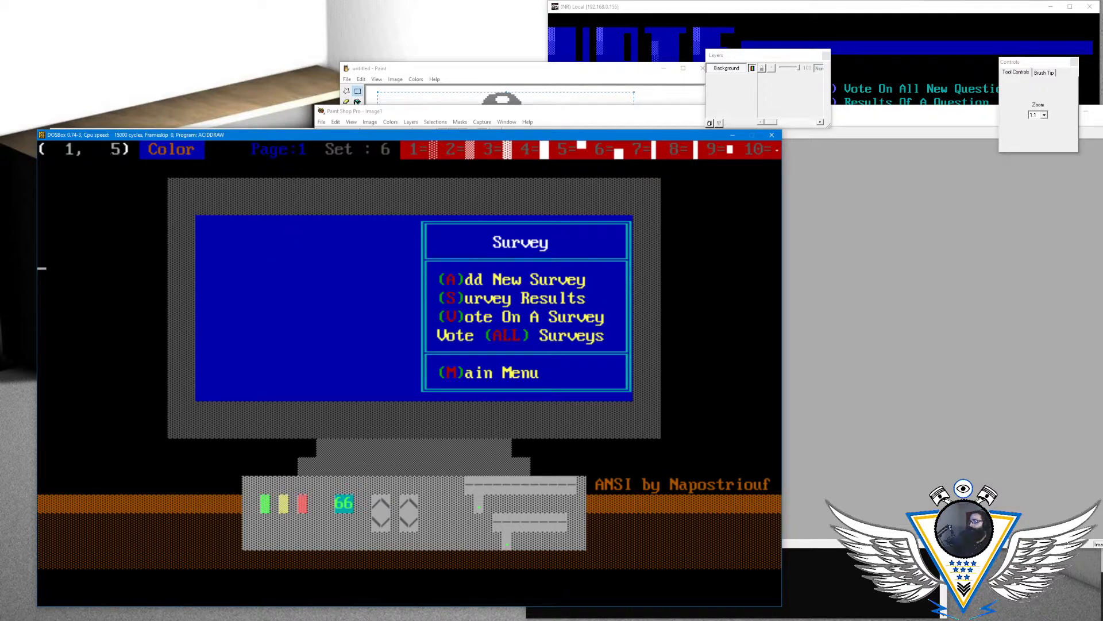
# - Switch to Paint Shop Pro, try resizing the clipboard image to 18 pixels high with Smart size, and undo it
pyautogui.hotkey('alt', 'Tab')
pyautogui.click(356, 112)
pyautogui.click(368, 122)
pyautogui.click(385, 191)
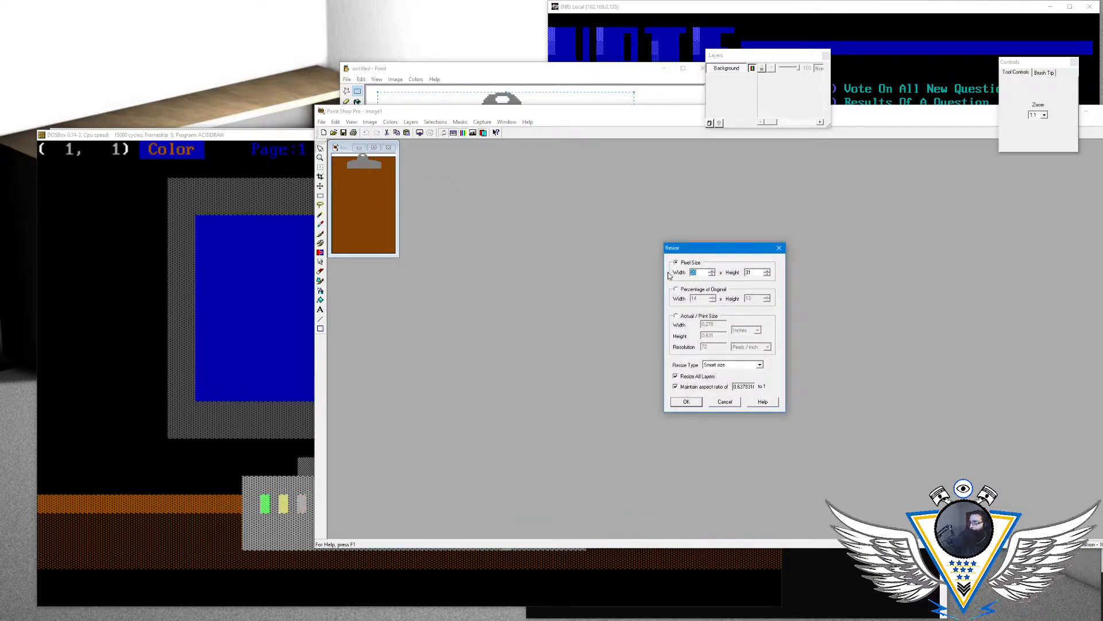
pyautogui.press('Tab')
pyautogui.press('Right')
pyautogui.press('BackSpace')
pyautogui.write('01')
pyautogui.press('BackSpace')
pyautogui.press('BackSpace')
pyautogui.write('18')
pyautogui.click(678, 403)
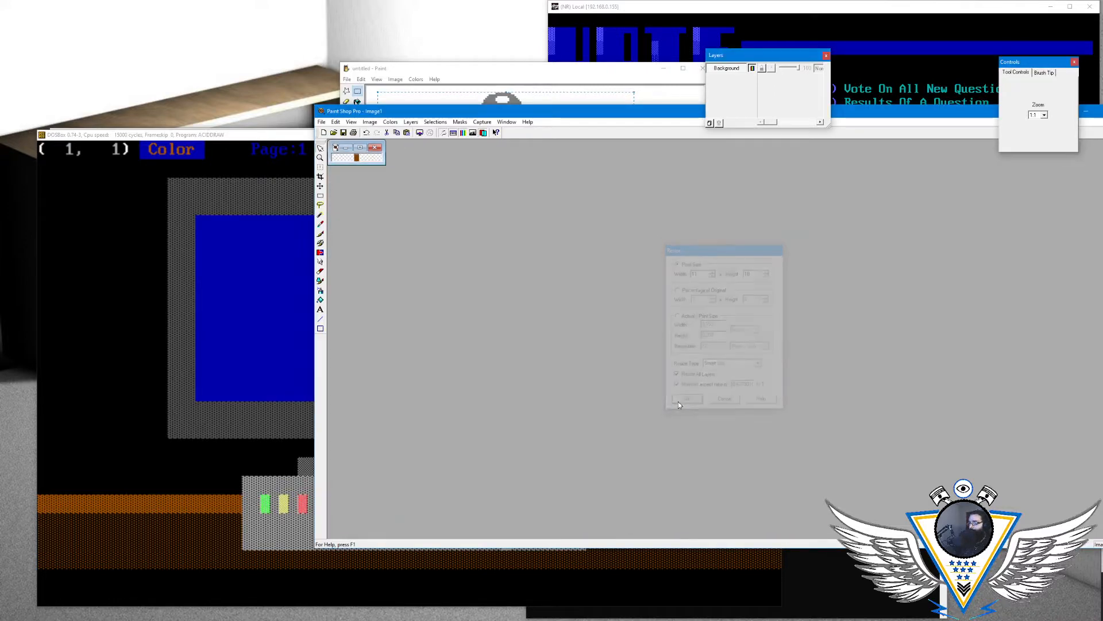
pyautogui.scroll(8, 358, 163)
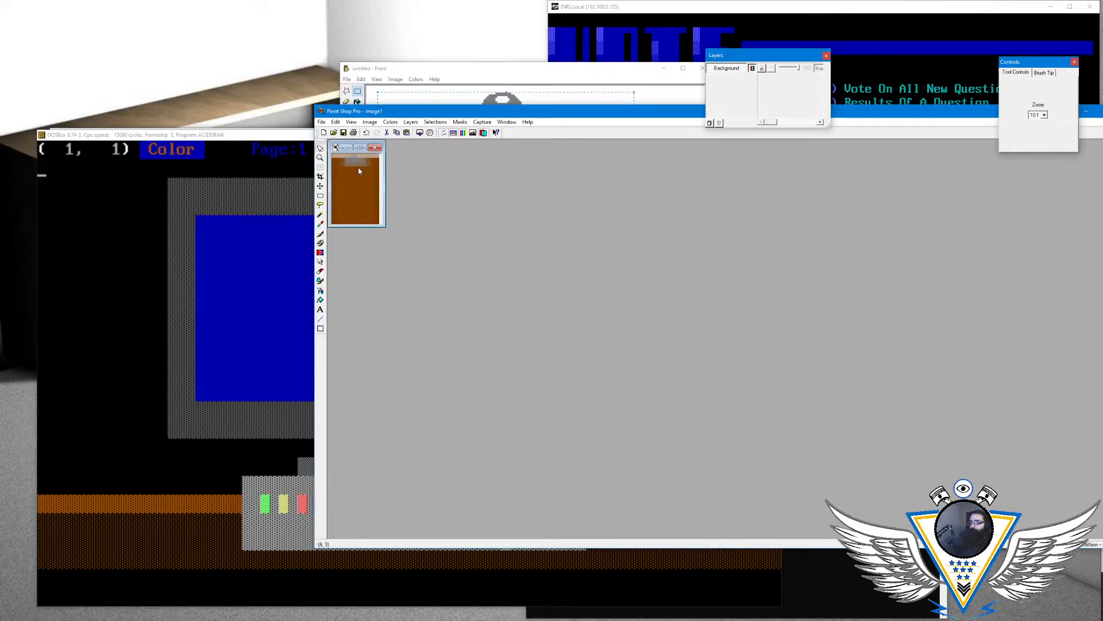
pyautogui.click(335, 122)
pyautogui.click(356, 131)
# - Resize the clipboard image to 11 × 17 pixels with Pixel resize and enlarge its view for reference
pyautogui.click(370, 122)
pyautogui.click(379, 190)
pyautogui.click(720, 364)
pyautogui.click(720, 371)
pyautogui.click(730, 365)
pyautogui.click(721, 389)
pyautogui.click(685, 402)
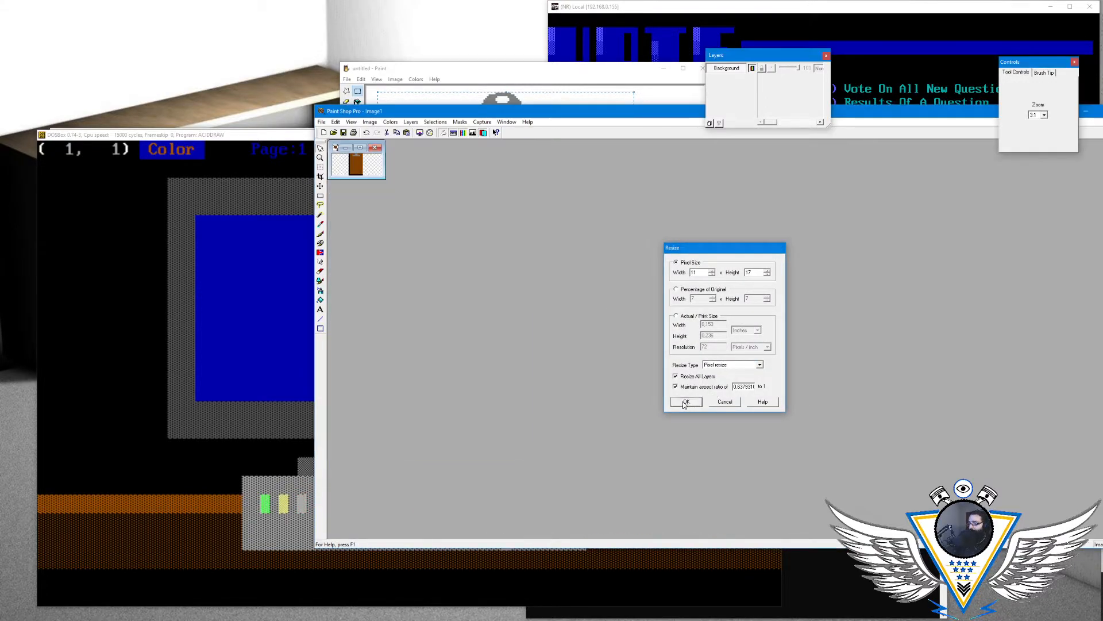
pyautogui.scroll(10, 355, 170)
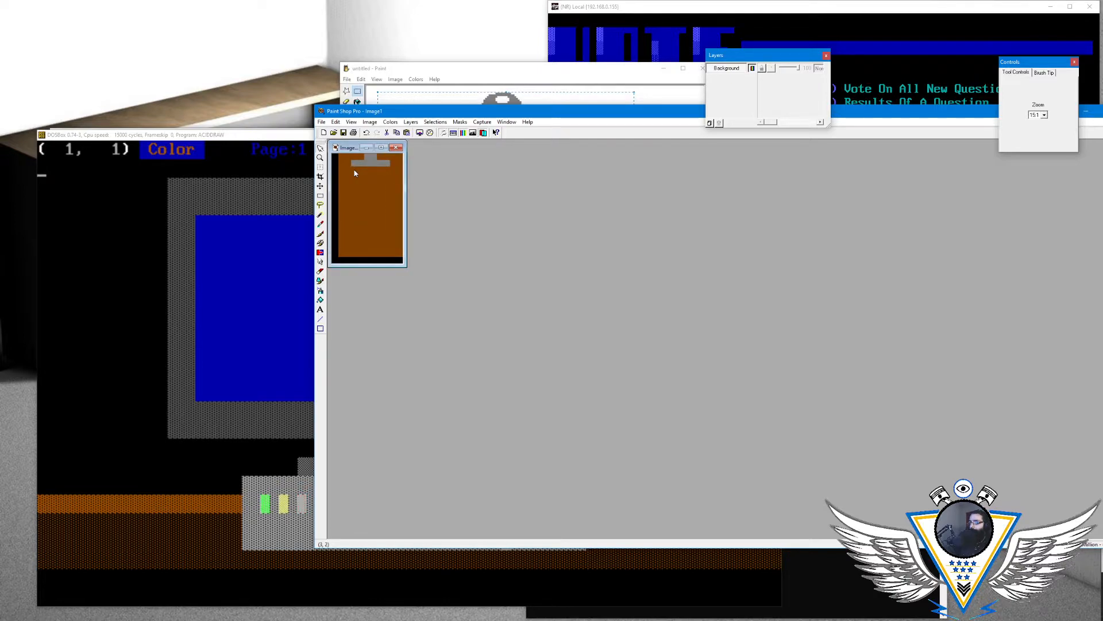
pyautogui.moveTo(348, 147); pyautogui.dragTo(457, 172)
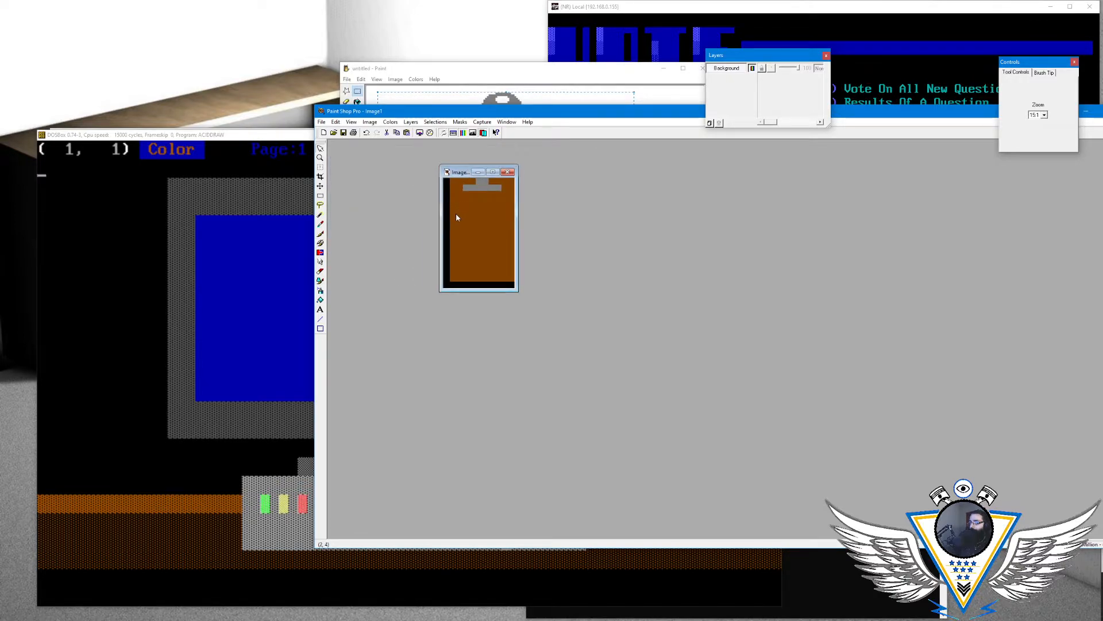
pyautogui.scroll(1, 484, 202)
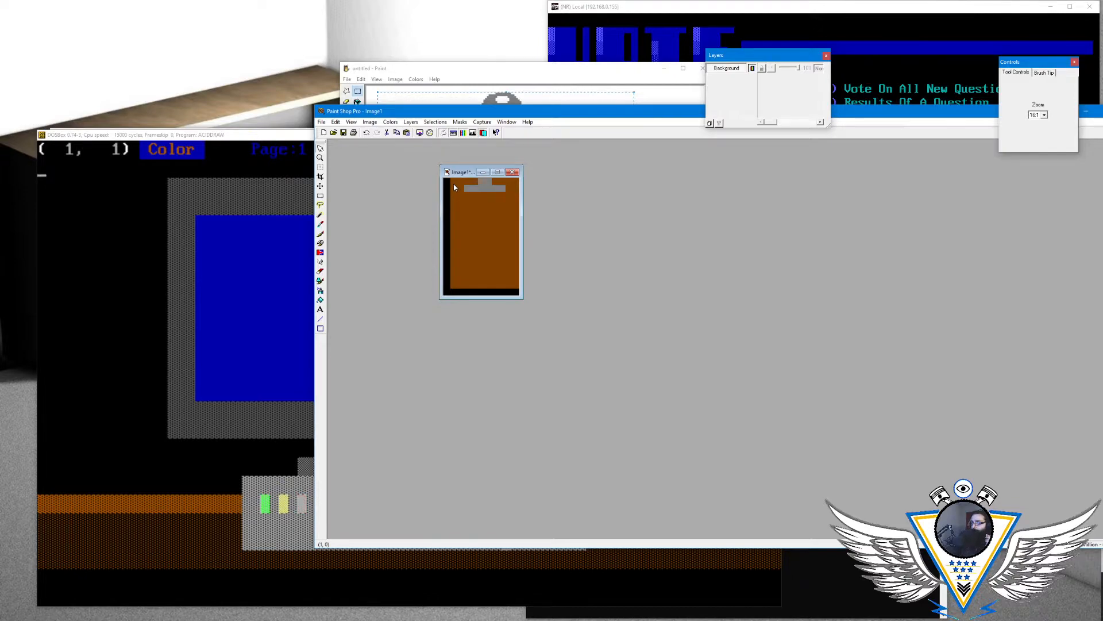
# - Rearrange the Paint Shop Pro window, return to ACiDDraw and place the cursor at column 24, row 8 in the blue area
pyautogui.click(320, 196)
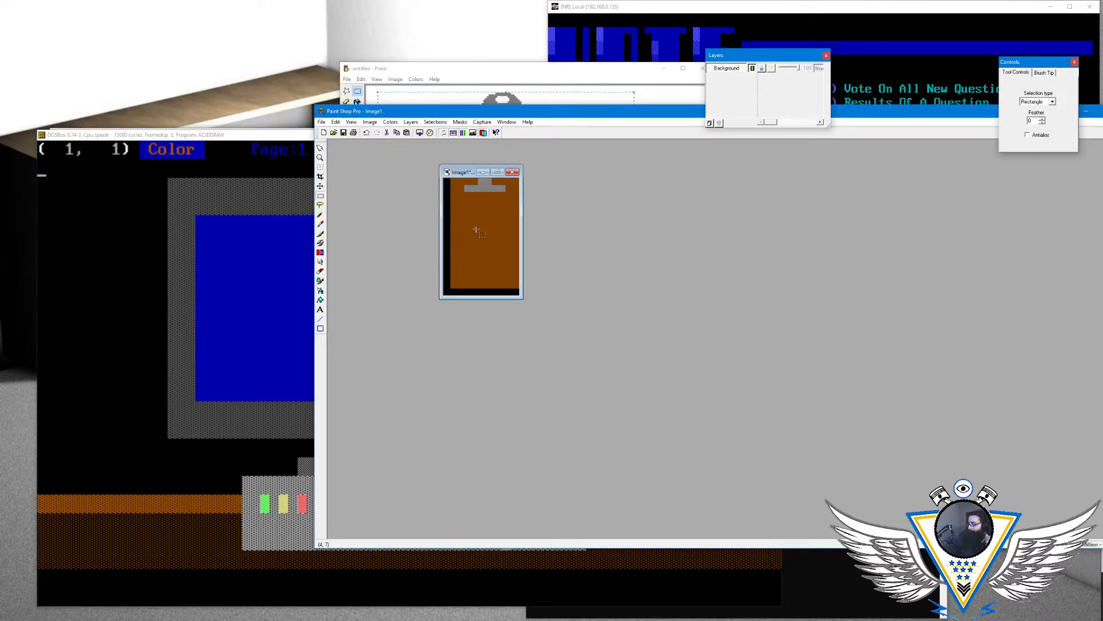
pyautogui.moveTo(575, 110); pyautogui.dragTo(370, 59)
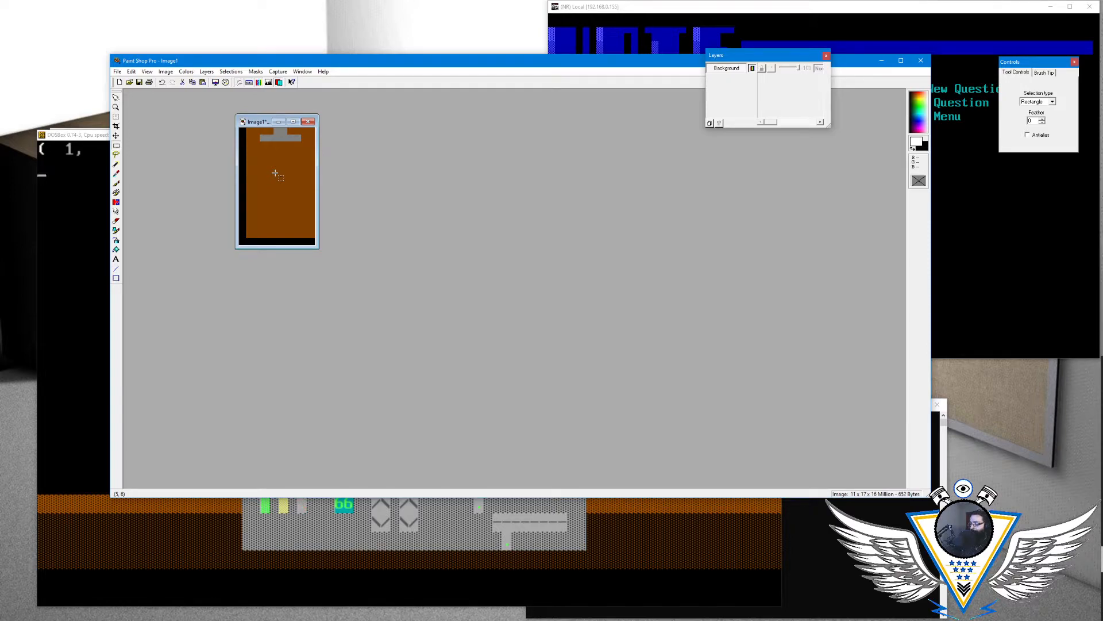
pyautogui.moveTo(295, 60); pyautogui.dragTo(510, 82)
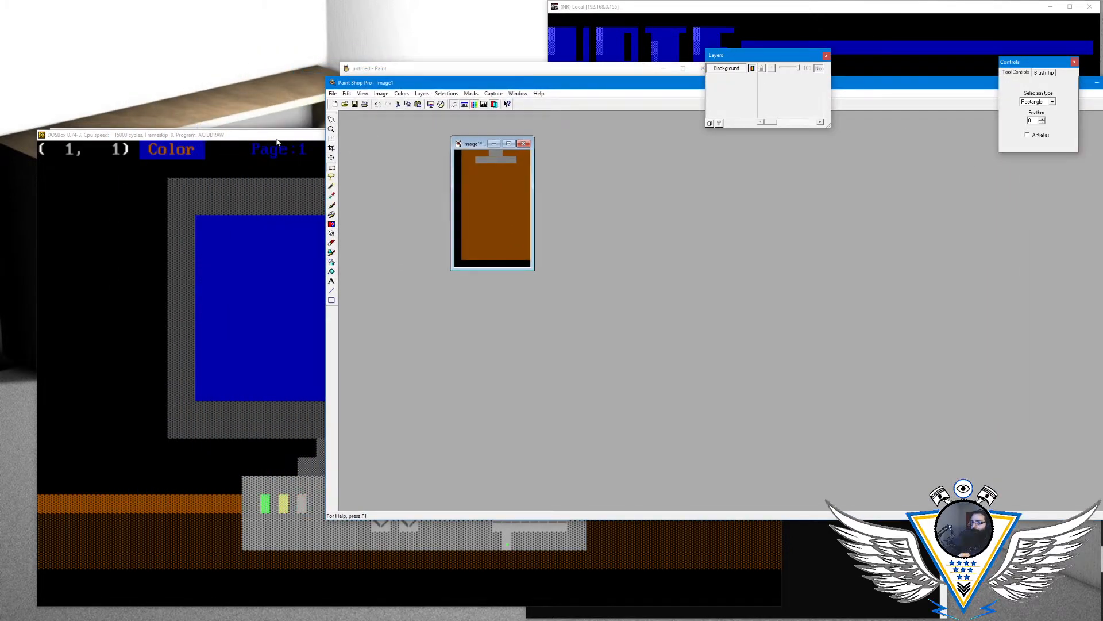
pyautogui.click(310, 178)
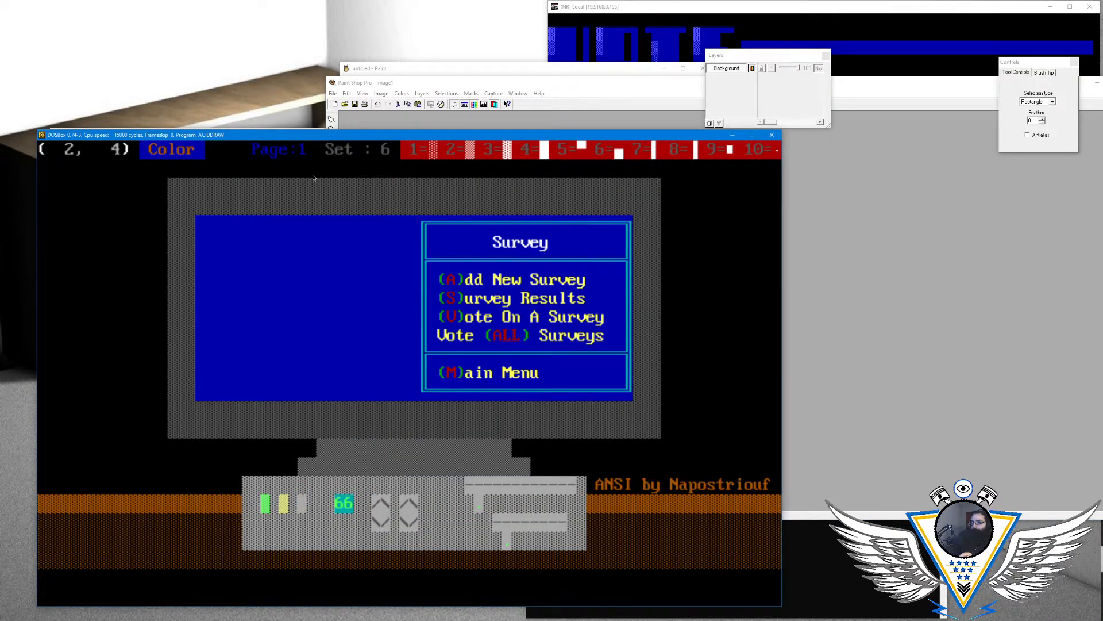
pyautogui.press('Left')
pyautogui.press('Down')
pyautogui.press('Down')
pyautogui.press('Down')
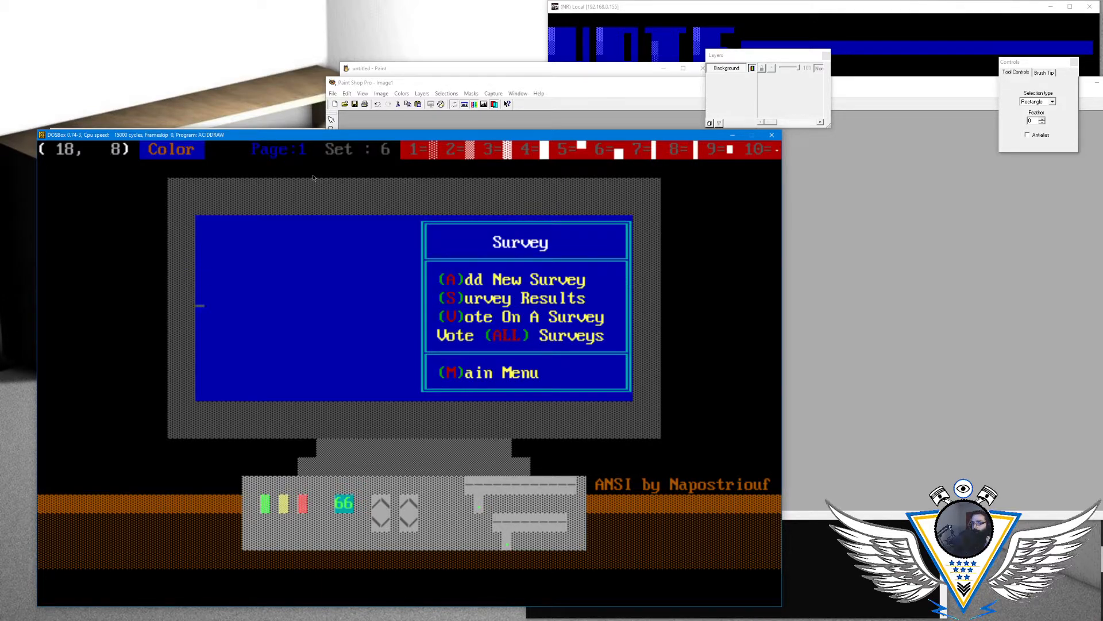
pyautogui.press('Right')
pyautogui.press('Right')
pyautogui.press('Right')
pyautogui.press('Right')
pyautogui.press('Right')
pyautogui.press('Right')
# - Place a brown medium-shade block at column 24, row 8 and change the background color to black
pyautogui.hotkey('alt', 'c')
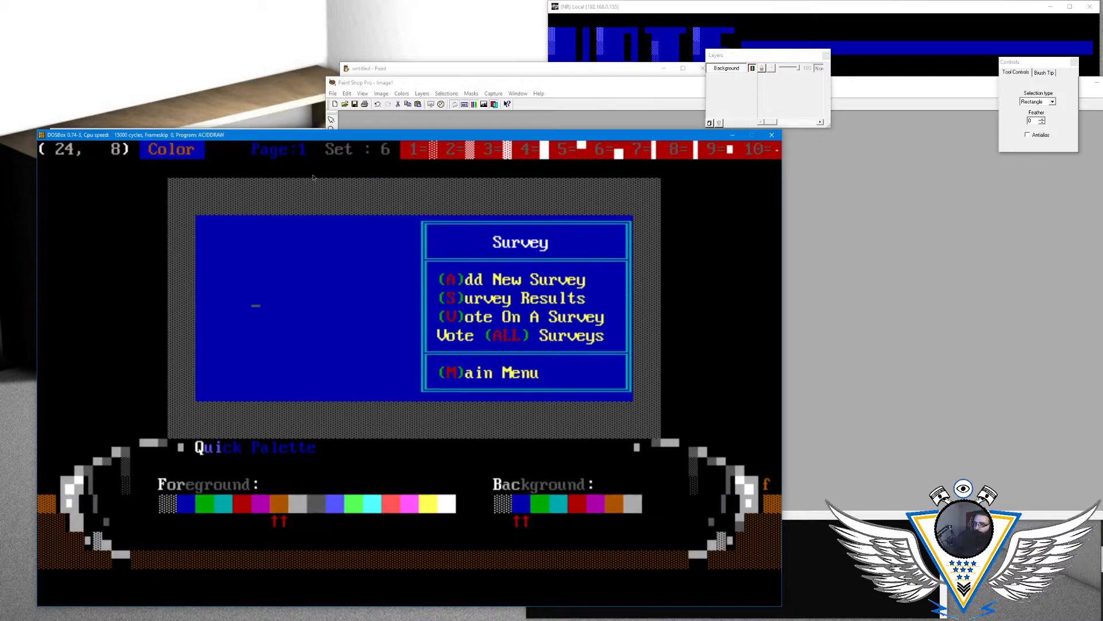
pyautogui.press('Escape')
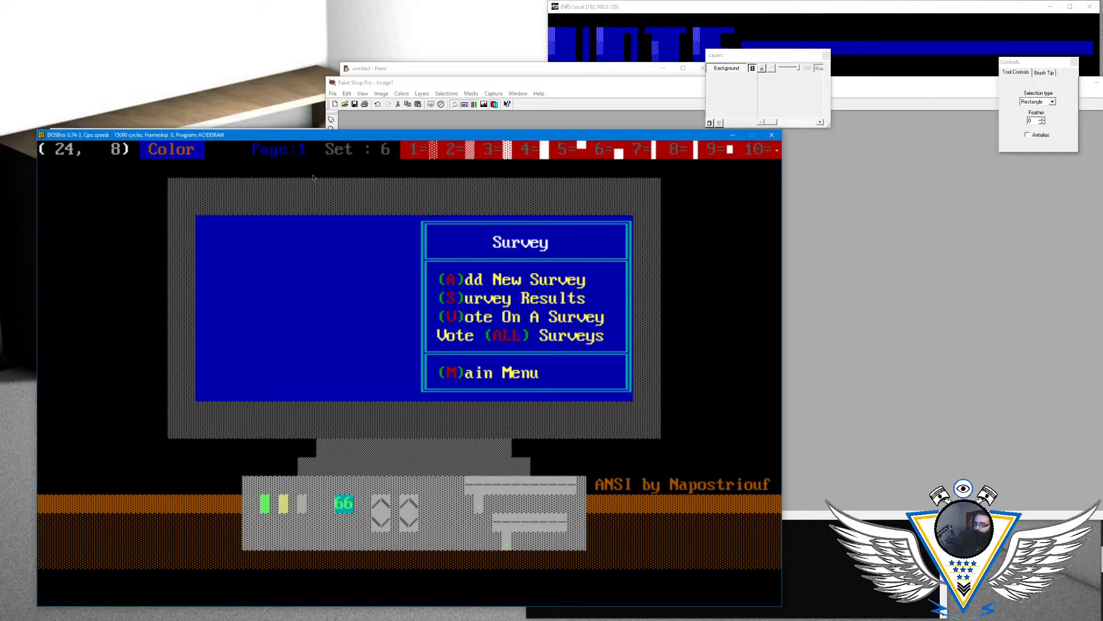
pyautogui.press('F2')
pyautogui.press('Left')
pyautogui.hotkey('alt', 'a')
pyautogui.press('Down')
pyautogui.press('Return')
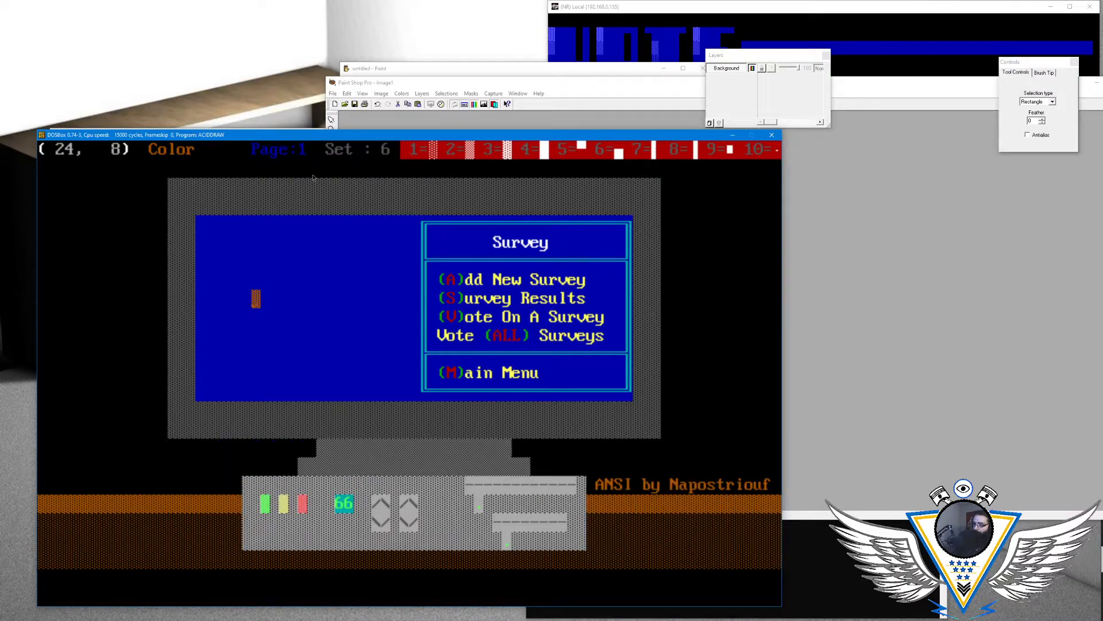
# - Try the denser brown shade block along row 8 of the blue area
pyautogui.press('Right')
# - Draw a solid brown bar of full blocks along row 8, about 13 columns wide from column 24
pyautogui.press('Right')
pyautogui.press('Right')
pyautogui.press('Right')
pyautogui.press('Right')
pyautogui.press('Right')
pyautogui.press('Right')
pyautogui.press('Right')
pyautogui.press('Right')
pyautogui.press('Right')
pyautogui.press('Right')
pyautogui.press('Right')
pyautogui.press('Right')
pyautogui.press('Right')
pyautogui.press('Right')
pyautogui.press('Right')
pyautogui.press('Left')
pyautogui.press('Left')
pyautogui.press('Left')
pyautogui.press('Left')
pyautogui.press('Left')
pyautogui.press('F3')
pyautogui.press('Left')
pyautogui.press('Left')
pyautogui.press('Left')
pyautogui.press('Left')
pyautogui.press('Left')
pyautogui.press('Left')
pyautogui.press('Left')
pyautogui.press('Left')
pyautogui.press('Left')
pyautogui.press('Left')
pyautogui.press('Left')
pyautogui.press('Left')
pyautogui.press('Left')
pyautogui.press('F4')
pyautogui.press('F4')
pyautogui.press('F4')
pyautogui.press('F4')
pyautogui.press('F4')
pyautogui.press('F4')
pyautogui.press('F4')
pyautogui.press('F4')
pyautogui.press('F4')
pyautogui.press('F4')
pyautogui.press('F4')
pyautogui.press('F4')
pyautogui.press('Right')
pyautogui.press('Up')
pyautogui.press('Left')
pyautogui.press('Left')
pyautogui.press('Left')
pyautogui.press('Left')
pyautogui.press('Left')
pyautogui.press('Left')
pyautogui.press('Left')
pyautogui.press('Down')
pyautogui.press('Left')
# - Count the columns of the brown bar in row 8 by moving the cursor along it
pyautogui.press('Right')
pyautogui.press('Right')
pyautogui.press('Right')
pyautogui.press('Right')
pyautogui.press('Right')
pyautogui.press('Right')
pyautogui.press('Right')
pyautogui.press('Right')
pyautogui.press('Right')
pyautogui.press('Right')
pyautogui.press('Right')
pyautogui.press('Right')
pyautogui.press('Right')
pyautogui.press('Right')
pyautogui.press('Right')
pyautogui.press('Right')
pyautogui.press('Right')
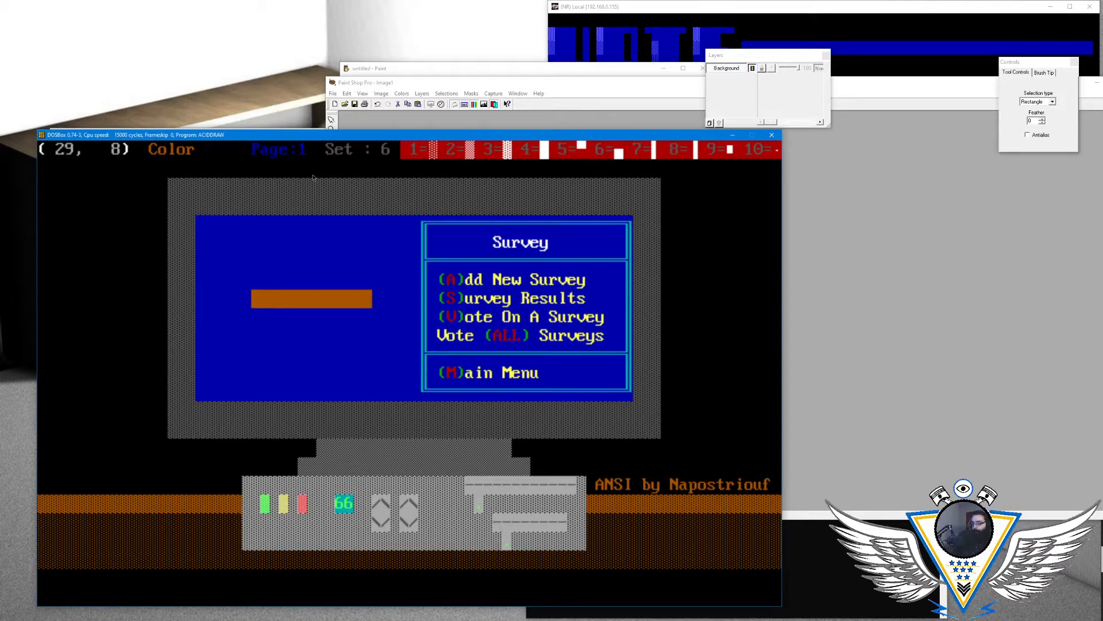
pyautogui.press('Left')
pyautogui.press('Left')
pyautogui.press('Left')
pyautogui.press('Left')
pyautogui.press('Left')
pyautogui.press('Left')
pyautogui.press('Left')
pyautogui.press('Left')
pyautogui.press('Left')
pyautogui.press('Left')
pyautogui.press('Left')
pyautogui.press('Left')
pyautogui.press('Left')
pyautogui.press('Left')
pyautogui.press('Left')
pyautogui.press('Left')
pyautogui.press('Left')
pyautogui.press('Left')
pyautogui.press('Left')
pyautogui.press('Right')
pyautogui.press('Left')
pyautogui.press('Left')
pyautogui.press('Left')
pyautogui.press('Left')
pyautogui.press('Left')
pyautogui.press('Right')
pyautogui.press('Right')
pyautogui.press('Right')
pyautogui.press('Right')
pyautogui.press('Right')
pyautogui.press('Right')
pyautogui.press('Right')
pyautogui.press('Right')
pyautogui.press('Right')
pyautogui.press('Right')
pyautogui.press('Right')
pyautogui.press('Right')
pyautogui.press('Right')
pyautogui.press('Up')
pyautogui.press('Right')
pyautogui.press('Right')
pyautogui.press('Right')
pyautogui.press('Right')
# - Place the Paint Shop Pro window beside the drawing and move the ACiDDraw cursor to column 24, row 7
pyautogui.moveTo(414, 82)
pyautogui.mouseDown()
pyautogui.moveTo(738, 138)
pyautogui.moveTo(831, 138)
pyautogui.mouseUp()
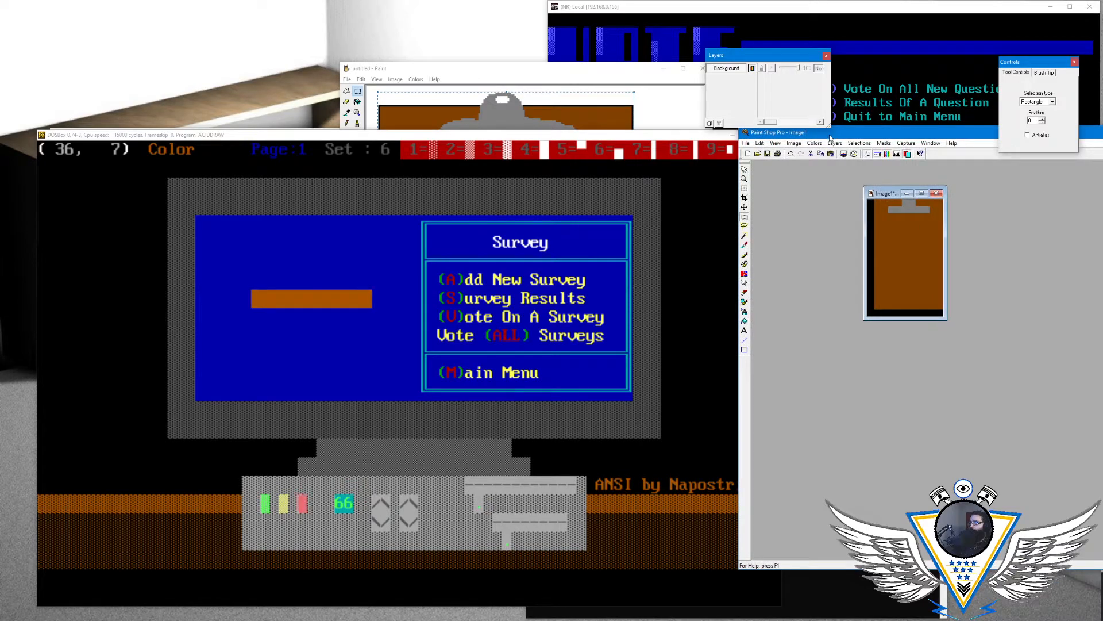
pyautogui.click(686, 141)
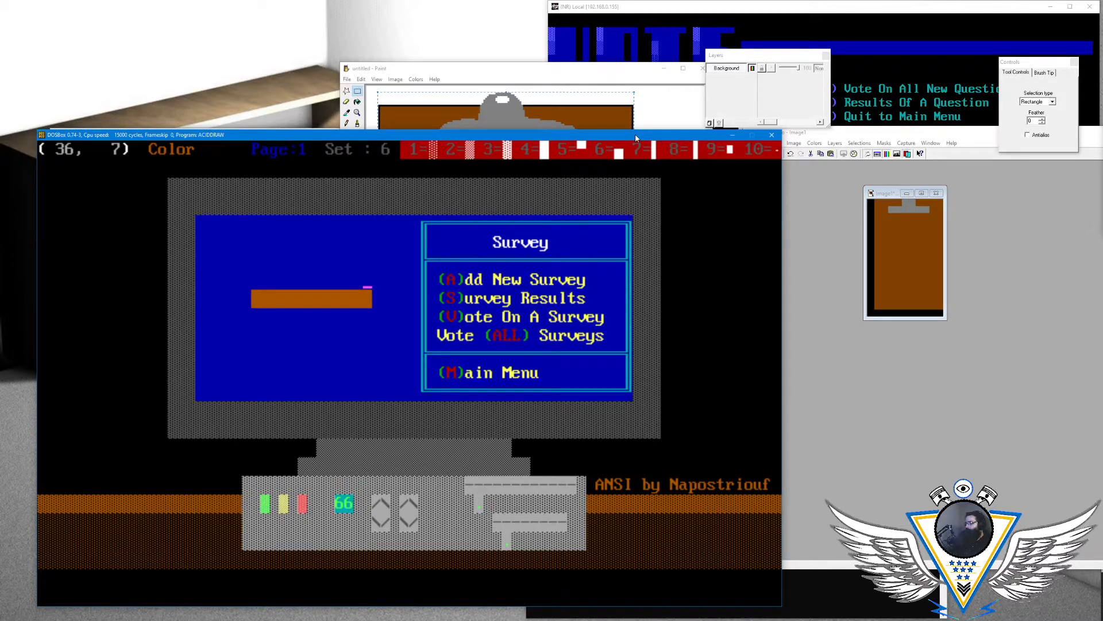
pyautogui.press('Left')
pyautogui.press('Left')
pyautogui.press('Left')
pyautogui.press('Left')
pyautogui.press('Left')
pyautogui.press('Left')
pyautogui.press('Left')
pyautogui.press('Left')
pyautogui.press('Left')
pyautogui.press('Left')
pyautogui.press('Left')
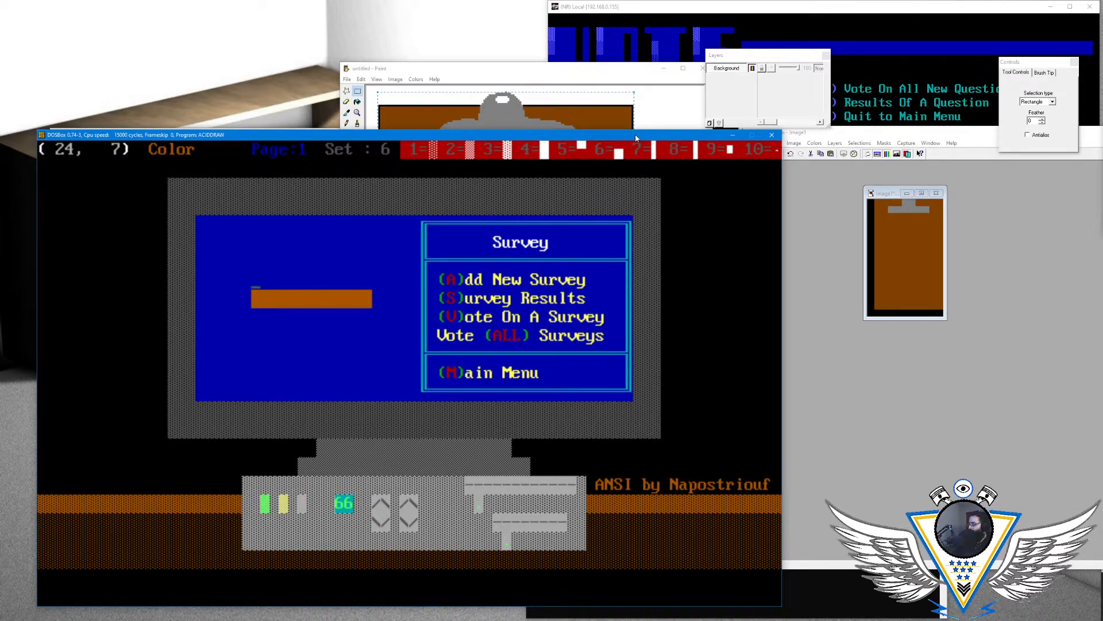
# - Check the clipboard reference image's pixel width and height in Paint Shop Pro without resizing it, and return to ACiDDraw
pyautogui.click(913, 136)
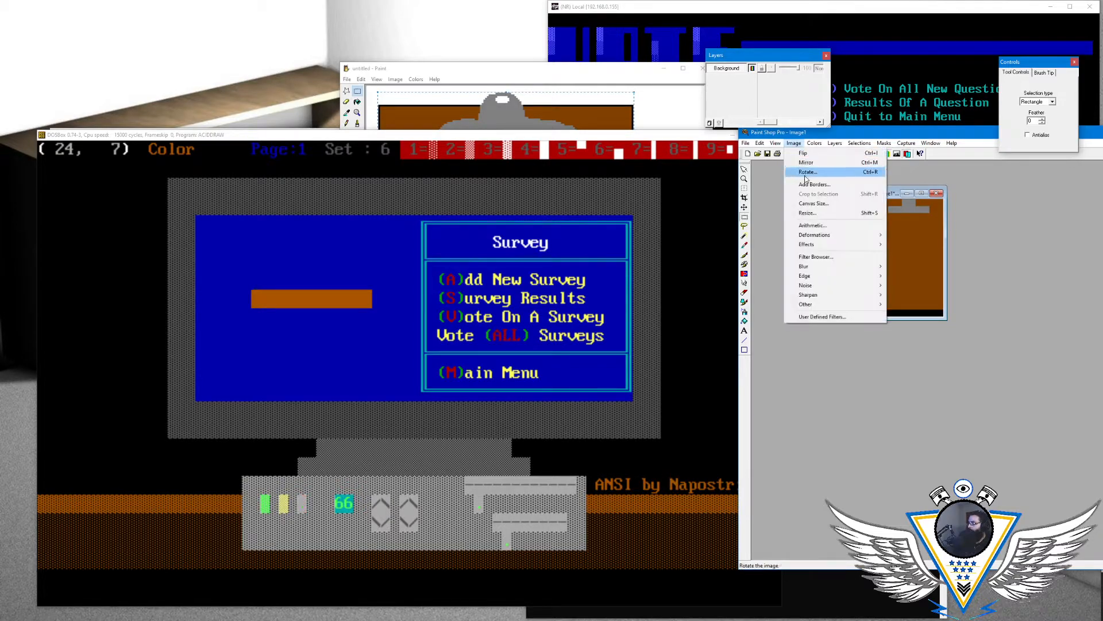
pyautogui.click(808, 213)
pyautogui.moveTo(1043, 274); pyautogui.dragTo(960, 266)
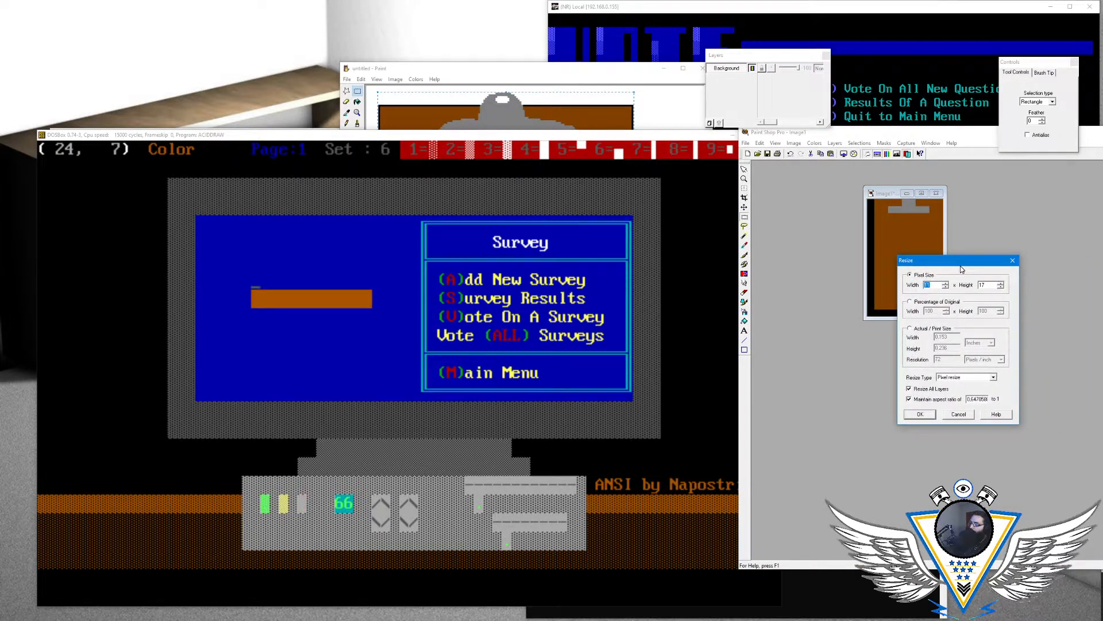
pyautogui.click(958, 413)
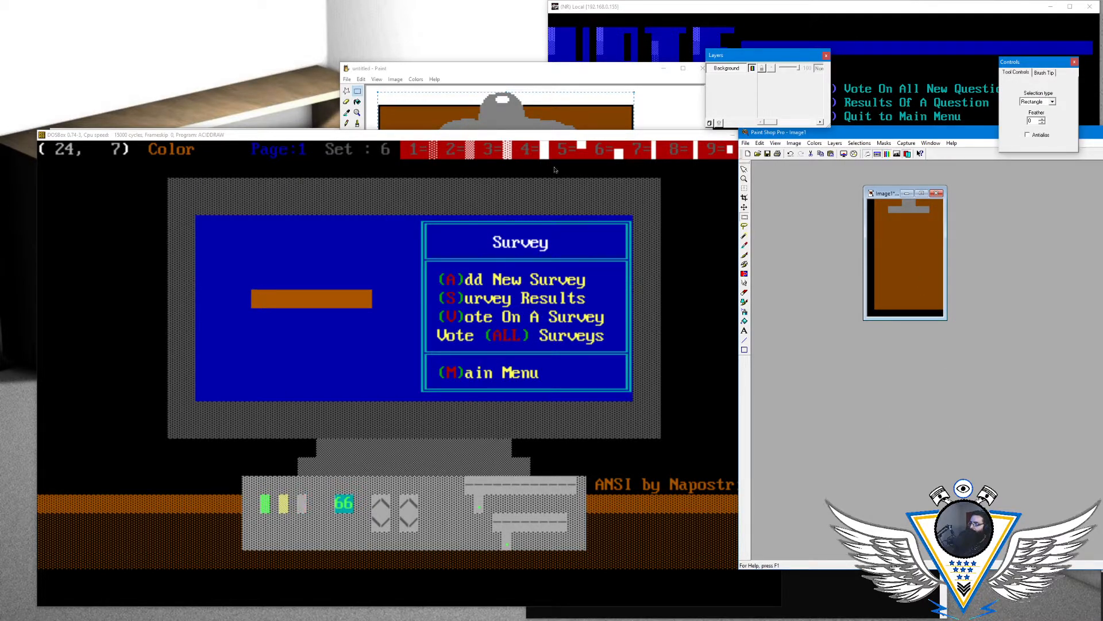
pyautogui.click(545, 136)
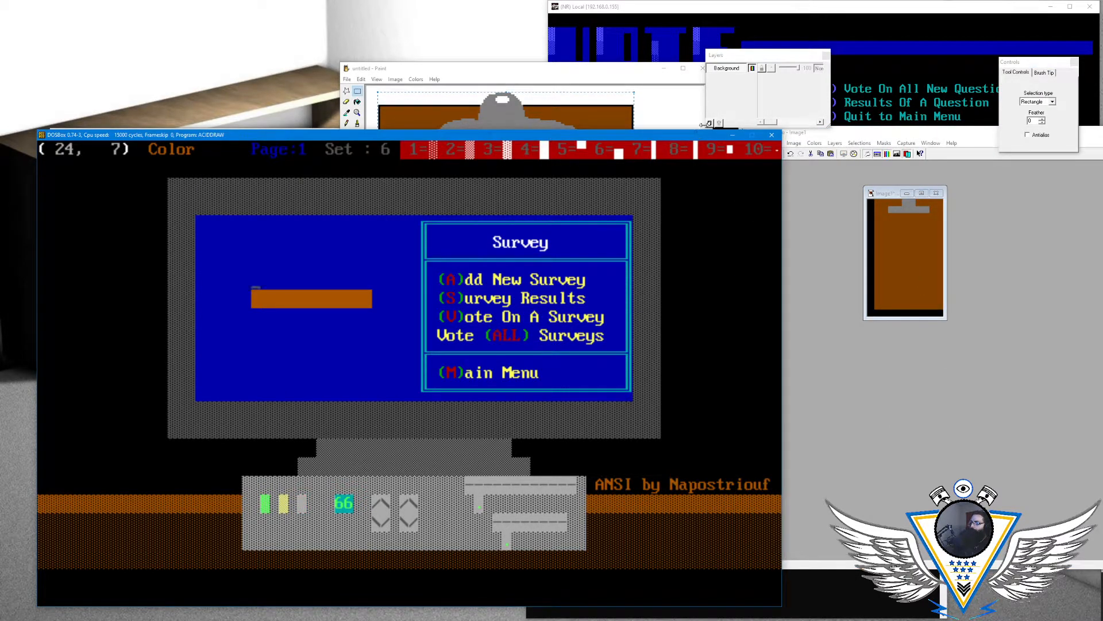
pyautogui.click(843, 146)
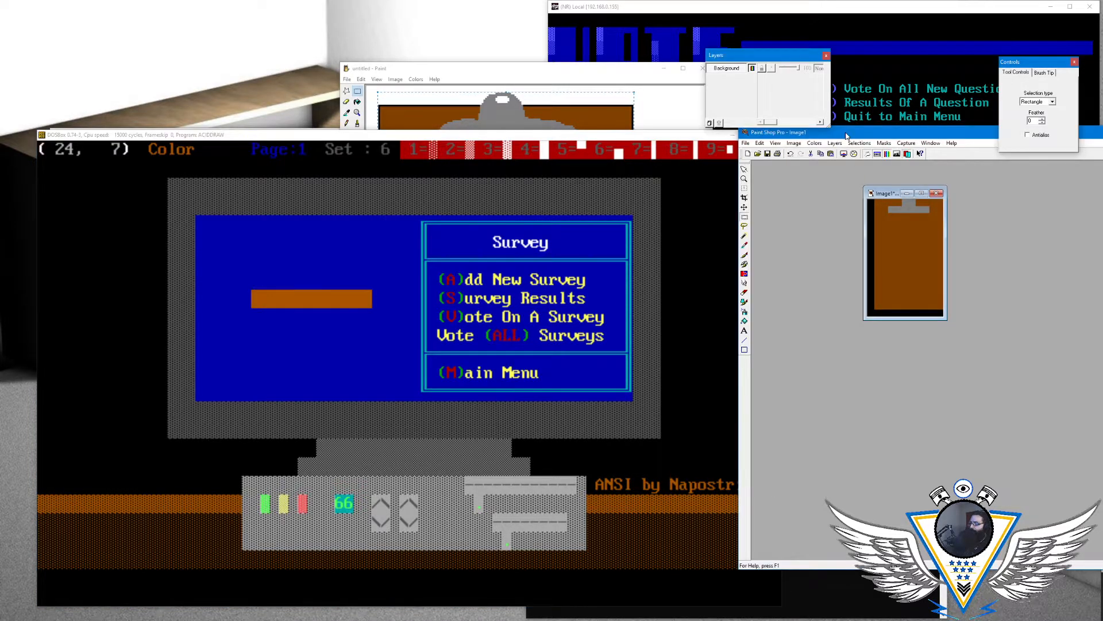
pyautogui.click(794, 143)
pyautogui.click(816, 214)
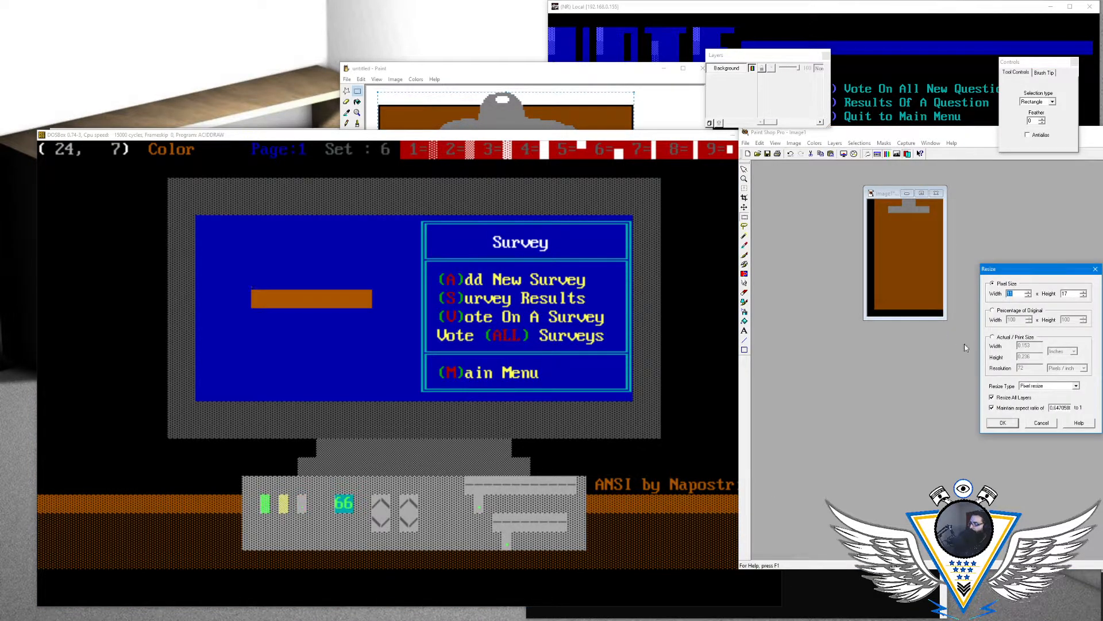
pyautogui.click(1040, 424)
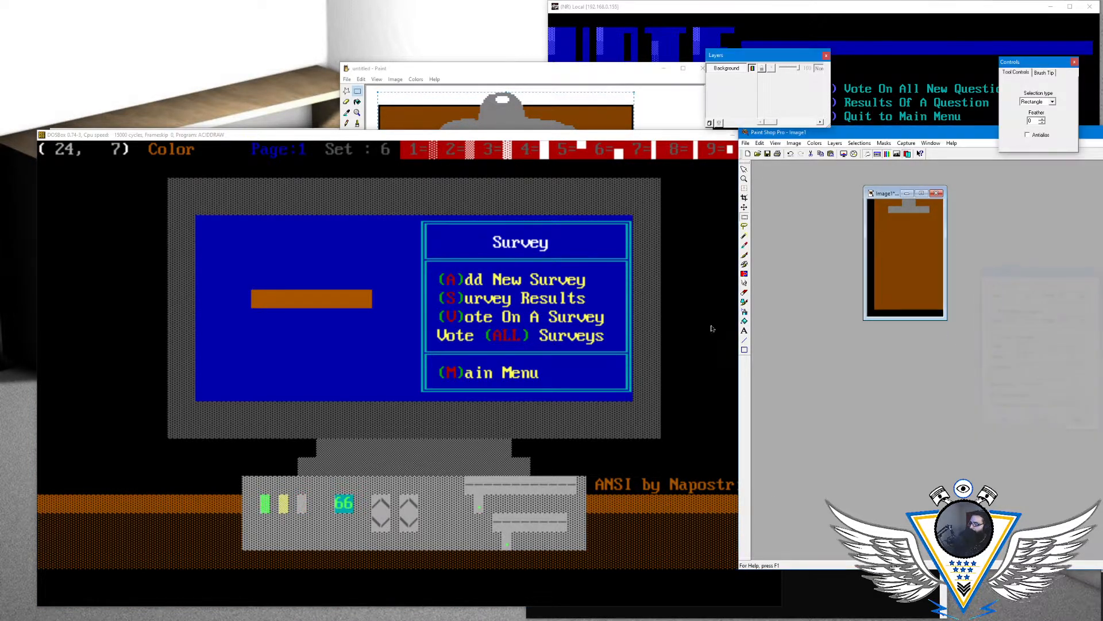
pyautogui.click(587, 142)
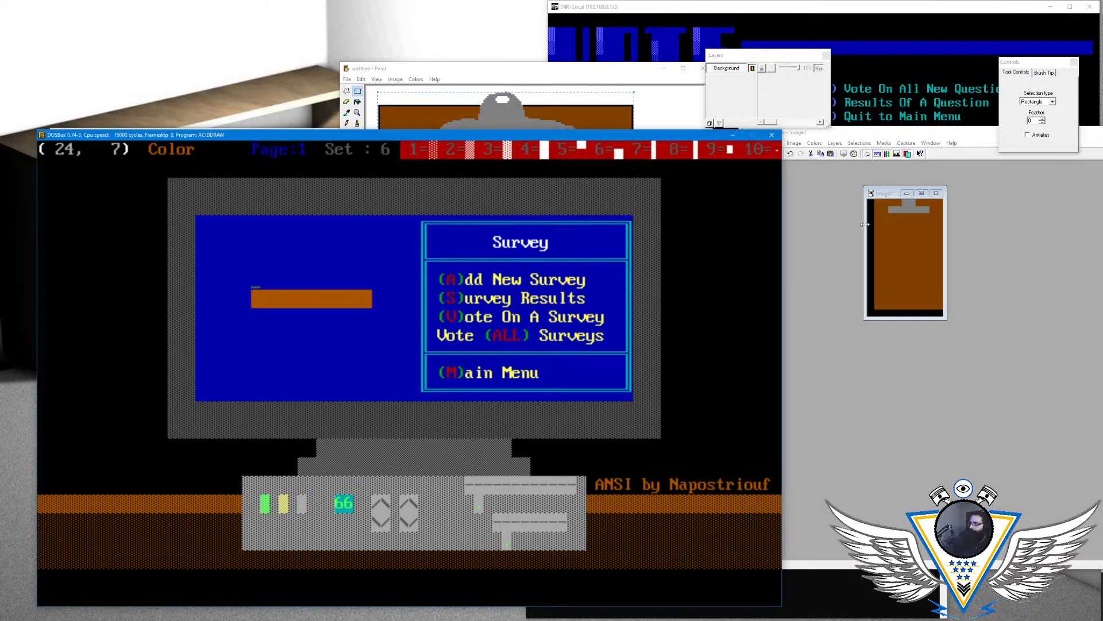
pyautogui.click(833, 144)
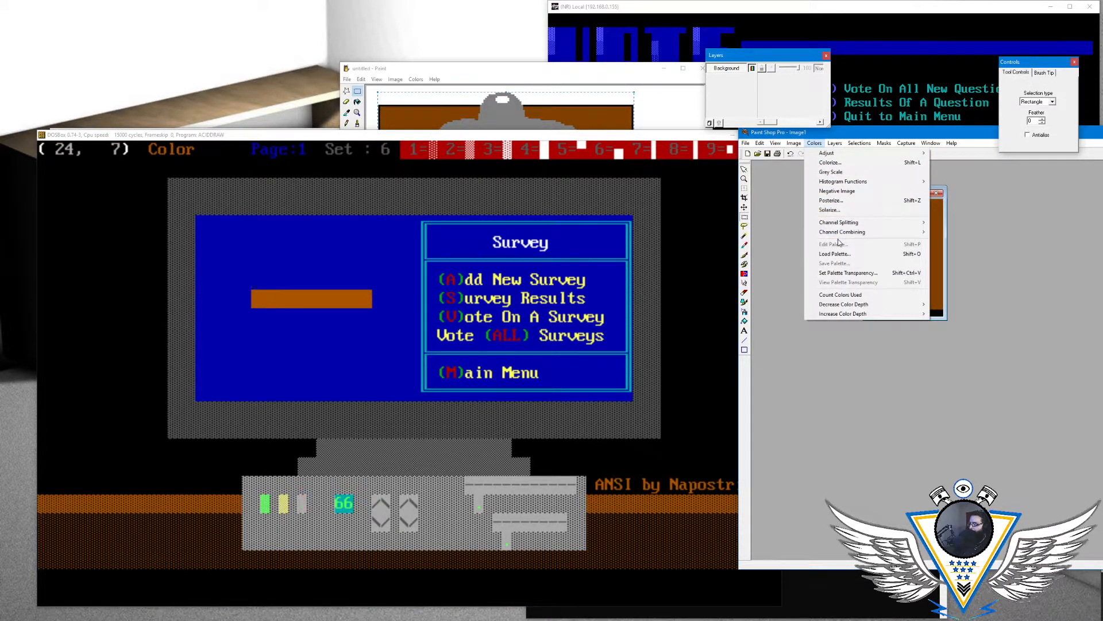
pyautogui.moveTo(773, 143)
pyautogui.click(814, 214)
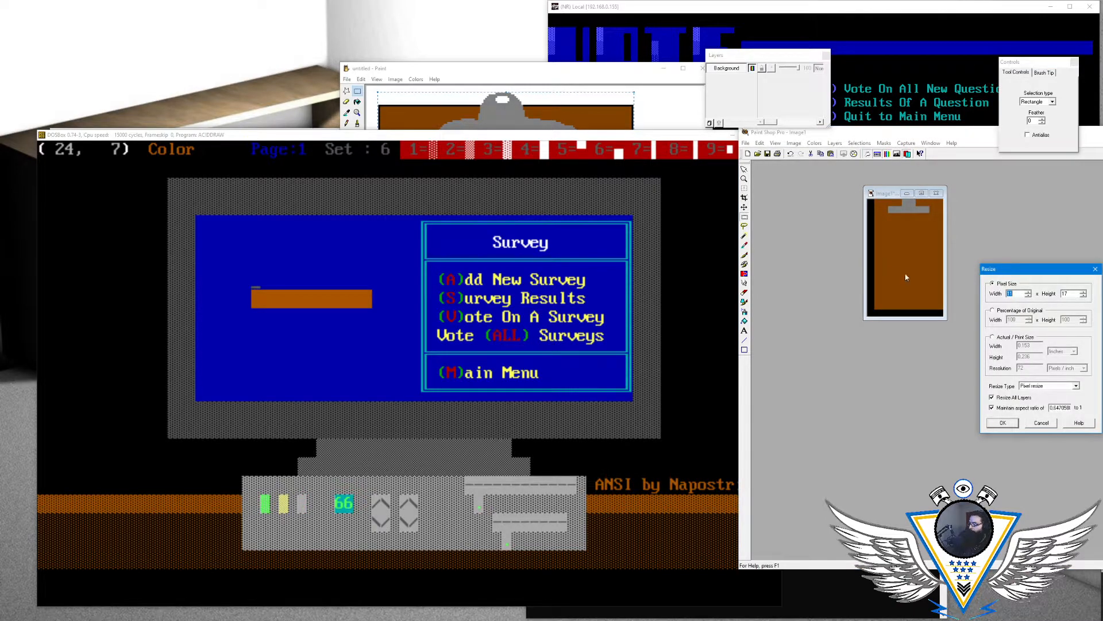
pyautogui.click(1041, 422)
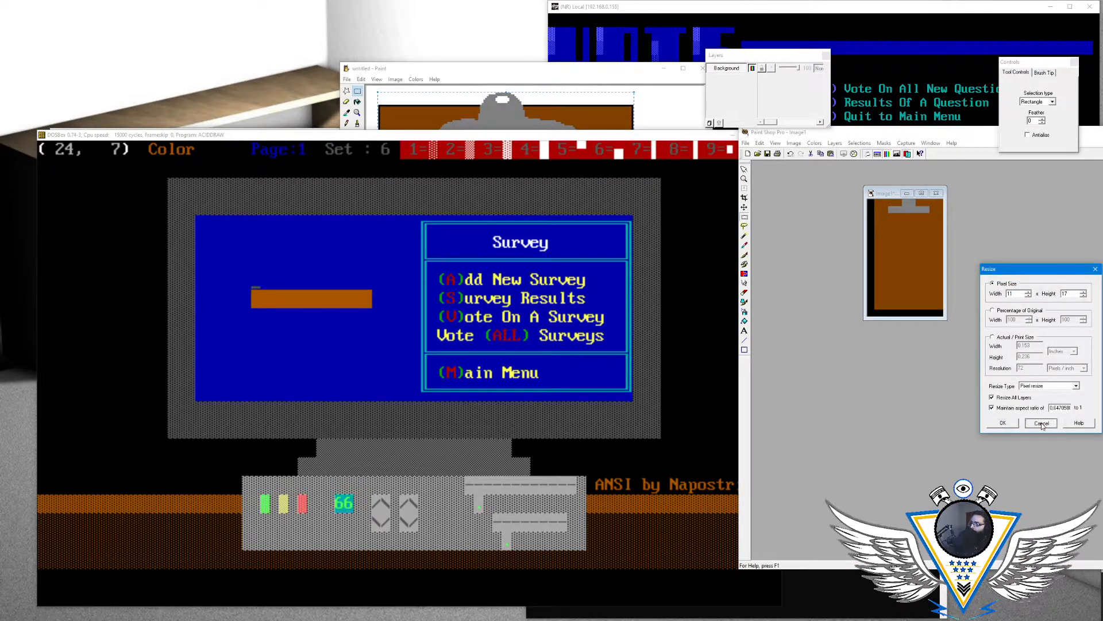
pyautogui.click(549, 137)
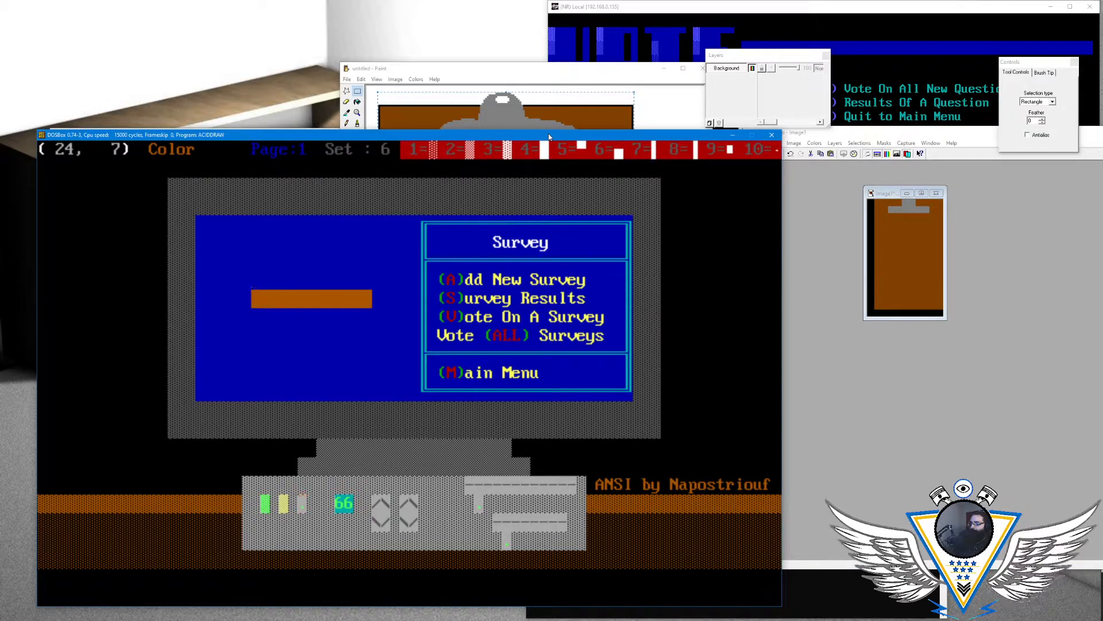
# - Place solid brown blocks in column 24 at rows 9 and 10 to start the clipboard's left edge
pyautogui.press('Down')
pyautogui.press('Down')
pyautogui.press('Down')
pyautogui.press('Down')
pyautogui.press('Down')
pyautogui.press('Up')
pyautogui.press('Up')
pyautogui.press('Up')
pyautogui.press('Up')
pyautogui.press('Up')
pyautogui.press('Down')
pyautogui.press('Down')
pyautogui.press('F4')
pyautogui.press('Down')
pyautogui.press('Left')
pyautogui.press('F4')
pyautogui.press('Up')
pyautogui.press('Up')
pyautogui.press('Left')
pyautogui.press('Up')
pyautogui.press('Down')
# - Extend the clipboard's left edge with solid brown blocks in column 24 at rows 11 and 12
pyautogui.press('Down')
pyautogui.press('Down')
pyautogui.press('Right')
pyautogui.press('Up')
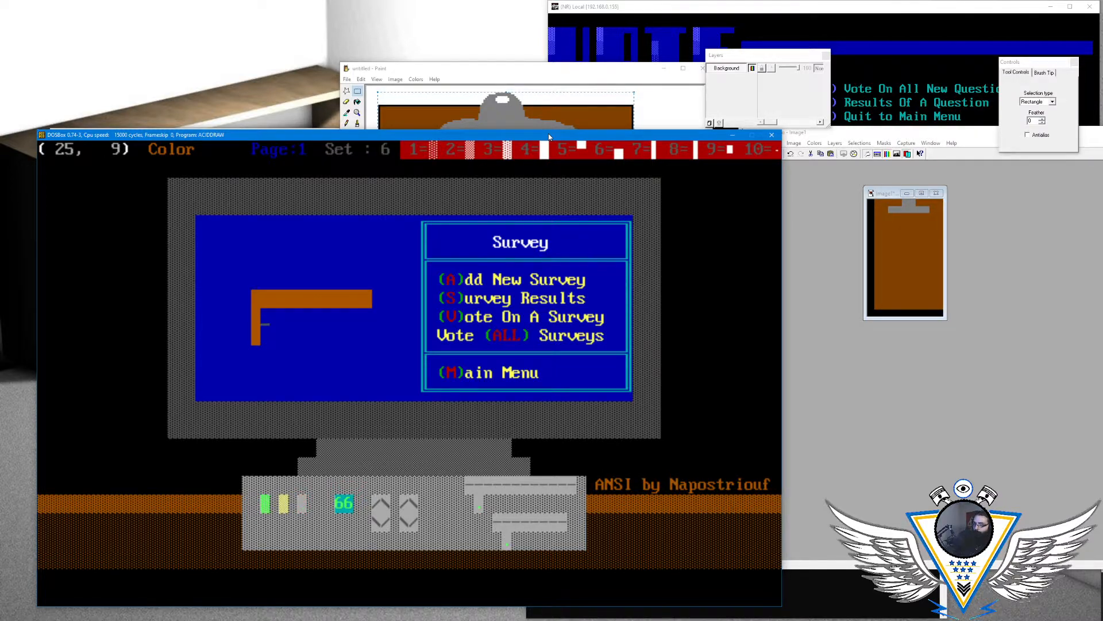
pyautogui.press('Down')
# - Count the rows of the clipboard's left edge by moving the cursor alongside it
pyautogui.press('Down')
pyautogui.press('Left')
pyautogui.press('F4')
pyautogui.press('Down')
pyautogui.press('Left')
pyautogui.press('F4')
pyautogui.press('Up')
pyautogui.press('Up')
pyautogui.press('Up')
pyautogui.press('Up')
pyautogui.press('Up')
pyautogui.press('Up')
pyautogui.press('Left')
pyautogui.press('Down')
pyautogui.press('Down')
pyautogui.press('Right')
pyautogui.press('Down')
pyautogui.press('Left')
pyautogui.press('Down')
pyautogui.press('Right')
pyautogui.press('Up')
pyautogui.press('Left')
# - Place a brown upper half block at column 24, row 13 and change the background color to blue
pyautogui.press('Left')
pyautogui.press('Up')
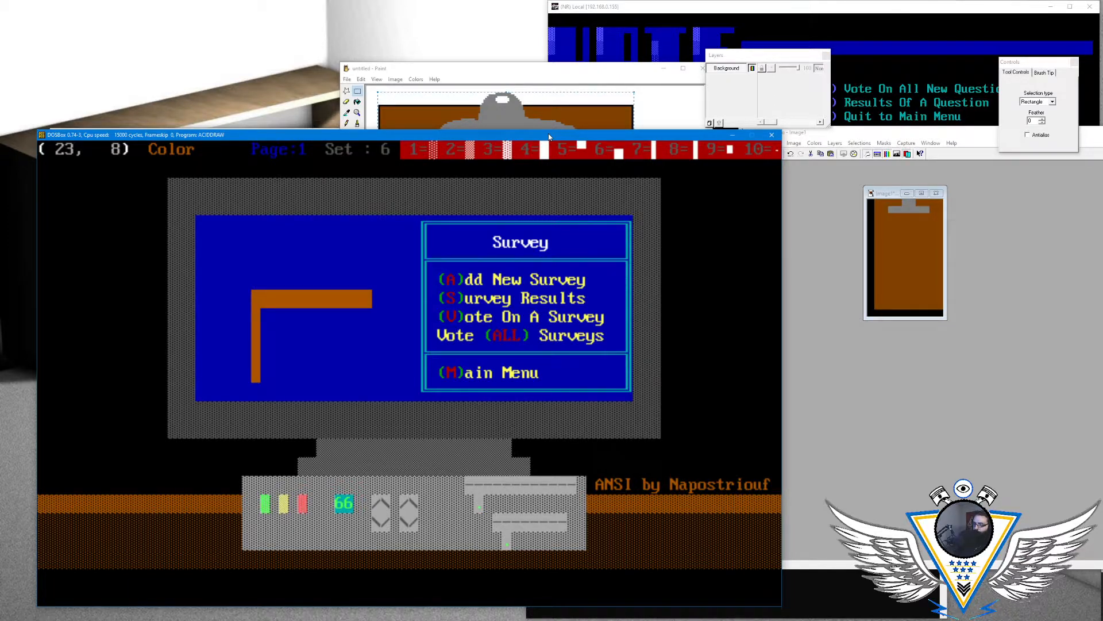
pyautogui.press('Down')
pyautogui.press('Down')
pyautogui.press('Down')
pyautogui.press('Down')
pyautogui.press('Right')
pyautogui.press('Right')
pyautogui.press('Down')
pyautogui.press('Left')
pyautogui.press('Right')
pyautogui.press('Left')
pyautogui.hotkey('alt', 'a')
pyautogui.press('Down')
pyautogui.press('Return')
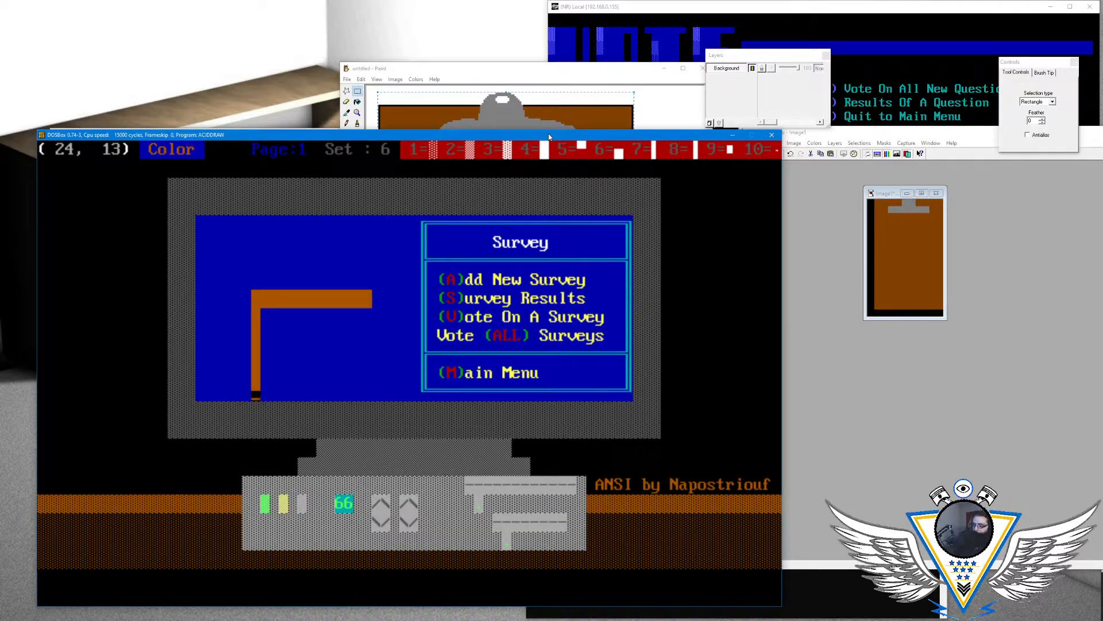
# - Redraw the row 13 half block on blue and extend the left edge upward with brown blocks at rows 7 and 6
pyautogui.press('Left')
pyautogui.press('Up')
pyautogui.press('Up')
pyautogui.press('Up')
pyautogui.press('Up')
pyautogui.press('Up')
pyautogui.press('Up')
pyautogui.press('F4')
pyautogui.press('Up')
pyautogui.press('Left')
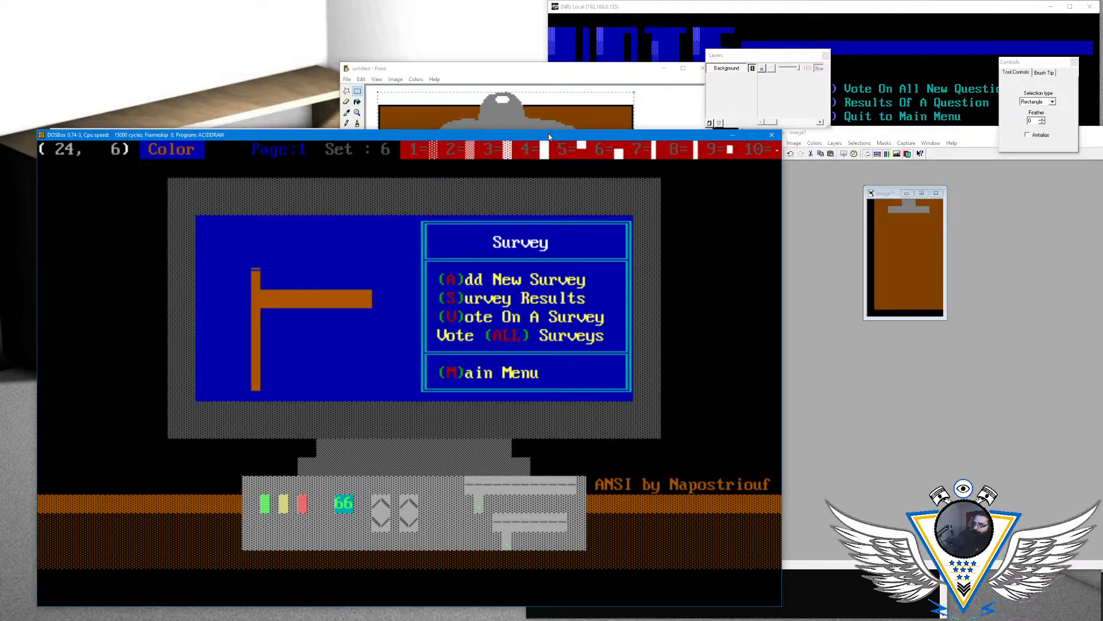
pyautogui.press('F4')
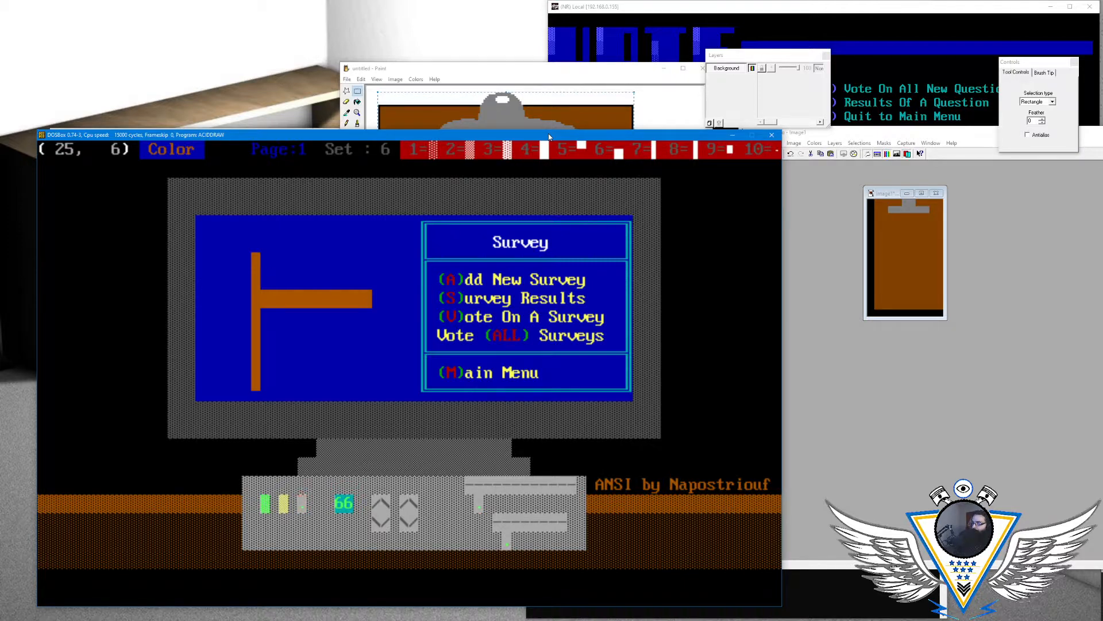
# - Draw the clipboard's top edge with solid brown blocks along row 6 from column 25 to column 36
pyautogui.press('F4')
pyautogui.press('F4')
pyautogui.press('F4')
pyautogui.press('F4')
pyautogui.press('F4')
pyautogui.press('F4')
pyautogui.press('F4')
pyautogui.press('F4')
pyautogui.press('F4')
pyautogui.press('F4')
pyautogui.press('F4')
pyautogui.press('F4')
pyautogui.press('Left')
pyautogui.press('Left')
# - Fill row 7 between the two brown bars with solid brown blocks up to column 36
pyautogui.press('Down')
pyautogui.press('Left')
pyautogui.press('Left')
pyautogui.press('Left')
pyautogui.press('Left')
pyautogui.press('Left')
pyautogui.press('Left')
pyautogui.press('Left')
pyautogui.press('Left')
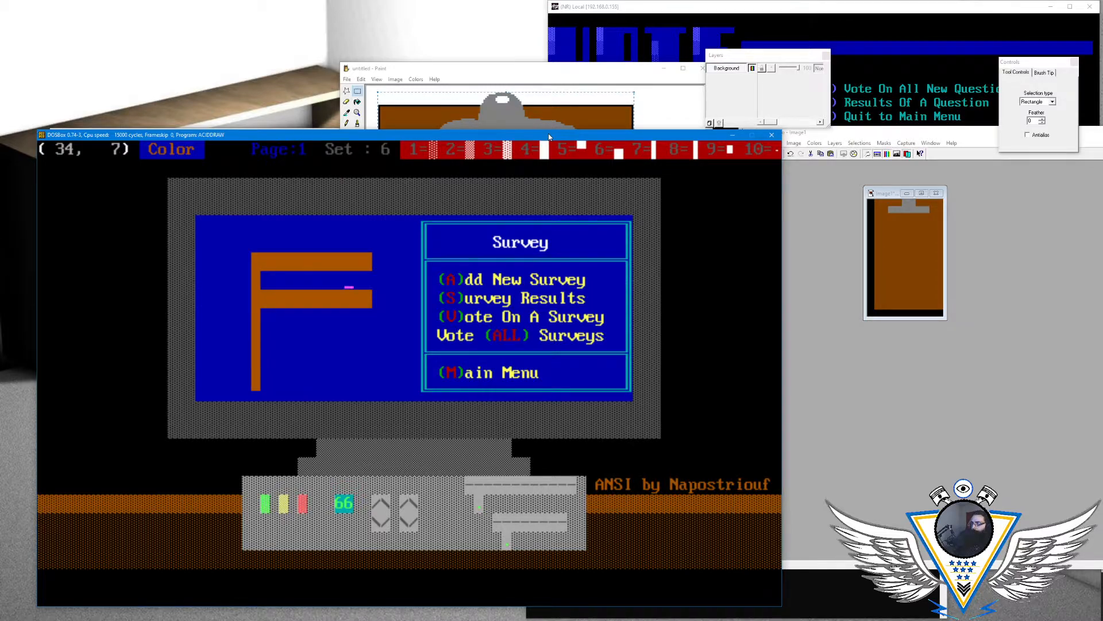
pyautogui.press('F4')
pyautogui.press('F4')
pyautogui.press('F4')
pyautogui.press('F4')
pyautogui.press('F4')
pyautogui.press('F4')
pyautogui.press('F4')
pyautogui.press('F4')
pyautogui.press('F4')
pyautogui.press('F4')
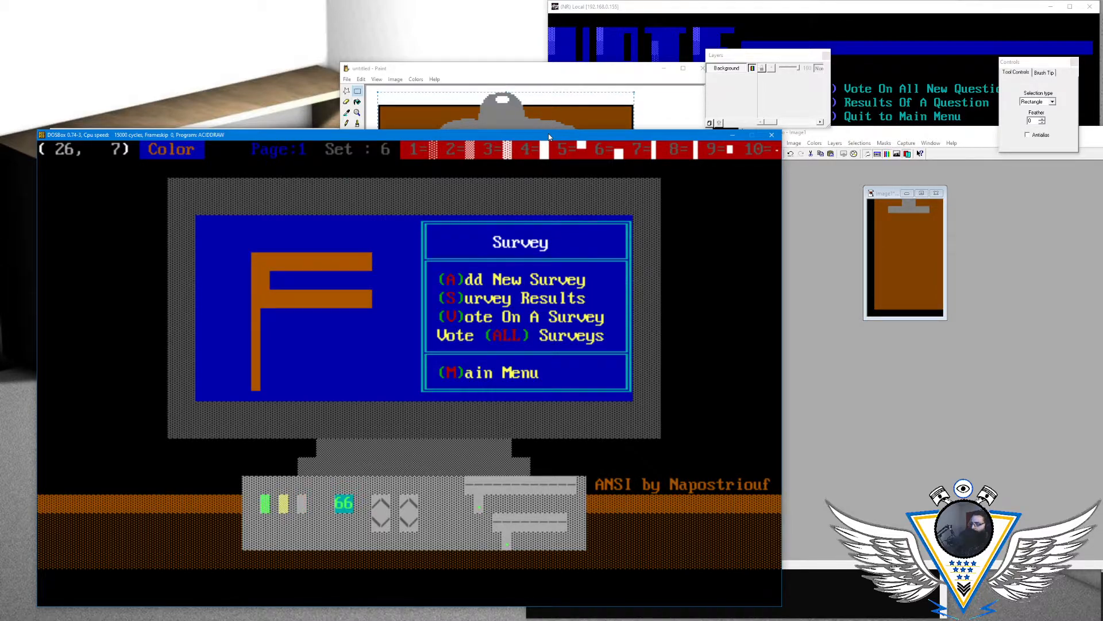
pyautogui.press('F4')
pyautogui.press('Right')
pyautogui.press('Left')
# - Fill row 9 of the clipboard with solid brown blocks up to column 36
pyautogui.press('Left')
pyautogui.press('Left')
# - Extend the clipboard downward by filling row 10 with solid brown blocks up to column 36
pyautogui.press('Left')
pyautogui.press('Left')
pyautogui.press('Down')
pyautogui.press('Down')
pyautogui.press('Left')
pyautogui.press('Left')
pyautogui.press('Left')
pyautogui.press('Left')
pyautogui.press('Left')
pyautogui.press('Left')
pyautogui.press('Left')
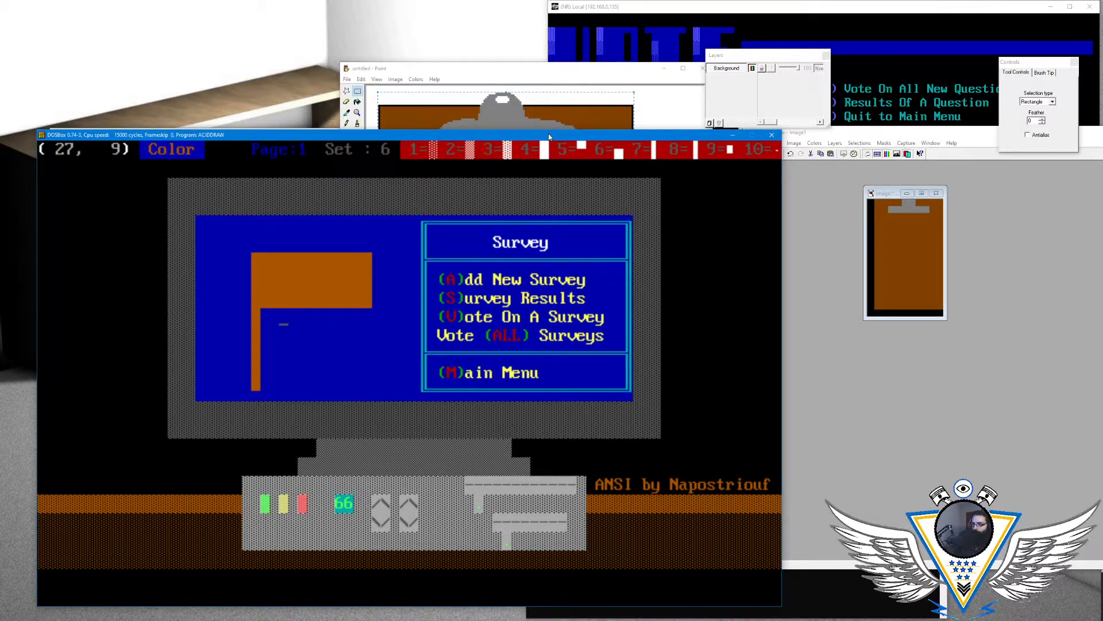
pyautogui.press('F4')
pyautogui.press('F4')
pyautogui.press('F4')
pyautogui.press('F4')
pyautogui.press('F4')
pyautogui.press('F4')
pyautogui.press('F4')
pyautogui.press('F4')
pyautogui.press('F4')
pyautogui.press('F4')
pyautogui.press('F4')
pyautogui.press('Down')
pyautogui.press('Left')
pyautogui.press('Left')
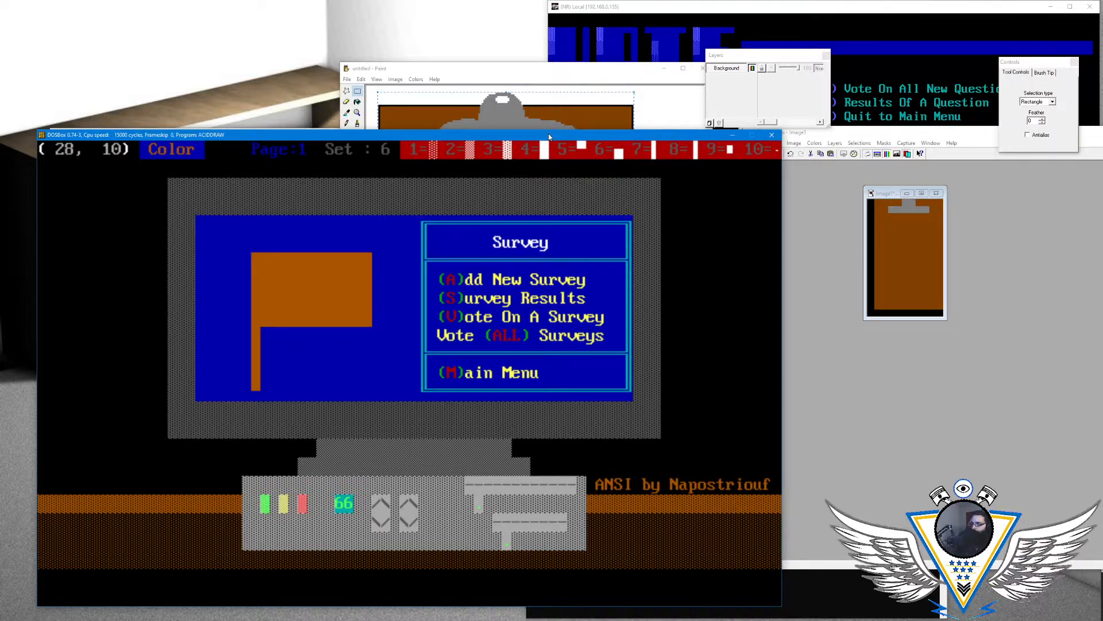
pyautogui.press('Left')
pyautogui.press('F4')
# - Fill row 11 of the clipboard with solid brown blocks up to column 36
pyautogui.press('F4')
pyautogui.press('F4')
pyautogui.press('F4')
pyautogui.press('F4')
pyautogui.press('F4')
# - Fill row 12 of the clipboard with solid brown blocks from the left edge to column 36
pyautogui.press('F4')
pyautogui.press('F4')
pyautogui.press('F4')
pyautogui.press('F4')
pyautogui.press('F4')
pyautogui.press('F4')
pyautogui.press('Down')
pyautogui.press('Left')
pyautogui.press('Left')
pyautogui.press('Left')
pyautogui.press('Left')
pyautogui.press('Left')
pyautogui.press('Left')
pyautogui.press('Left')
pyautogui.press('Left')
pyautogui.press('Left')
pyautogui.press('F4')
pyautogui.press('F4')
pyautogui.press('F4')
pyautogui.press('F4')
pyautogui.press('F4')
pyautogui.press('F4')
pyautogui.press('F4')
pyautogui.press('F4')
pyautogui.press('F4')
pyautogui.press('F4')
pyautogui.press('F4')
pyautogui.press('F4')
pyautogui.press('Left')
pyautogui.press('Down')
pyautogui.press('Left')
pyautogui.press('Left')
pyautogui.press('Left')
pyautogui.press('Left')
pyautogui.press('Left')
pyautogui.press('Left')
pyautogui.press('Left')
pyautogui.press('Left')
pyautogui.press('Left')
# - Complete the clipboard's bottom edge with brown upper half blocks along row 13 up to column 36
pyautogui.press('Left')
pyautogui.press('Left')
pyautogui.press('F4')
pyautogui.press('F4')
pyautogui.press('F4')
pyautogui.press('F4')
pyautogui.press('F4')
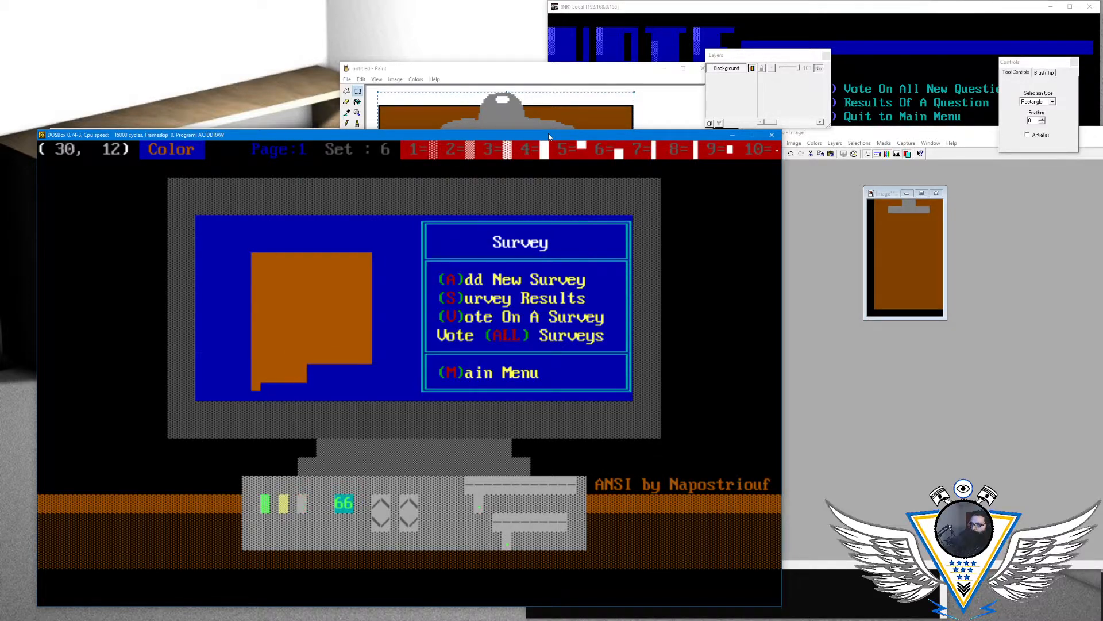
pyautogui.press('F4')
pyautogui.press('F4')
pyautogui.press('F4')
pyautogui.press('F4')
pyautogui.press('F4')
pyautogui.press('F4')
pyautogui.press('F4')
pyautogui.press('F4')
pyautogui.press('Left')
pyautogui.press('Down')
pyautogui.press('Left')
pyautogui.press('Left')
pyautogui.press('Left')
pyautogui.press('Left')
pyautogui.press('Left')
pyautogui.press('Left')
pyautogui.press('Left')
pyautogui.press('Left')
pyautogui.press('Left')
pyautogui.press('Left')
pyautogui.press('Left')
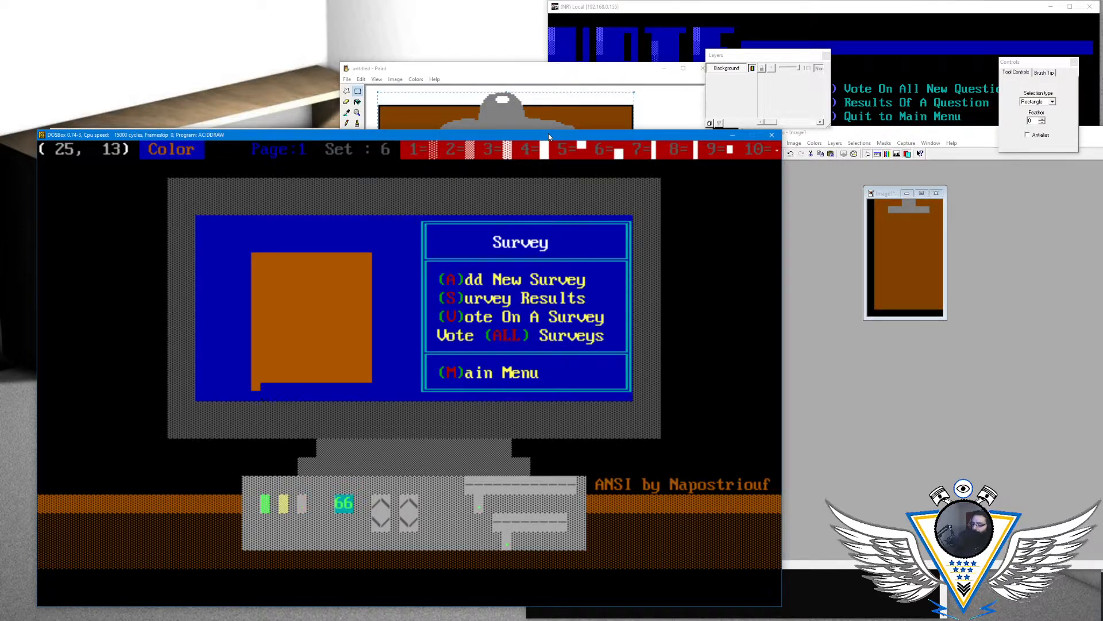
pyautogui.press('F4')
pyautogui.press('F4')
pyautogui.press('F4')
pyautogui.press('F4')
pyautogui.press('F4')
pyautogui.press('F4')
pyautogui.press('F4')
pyautogui.press('F4')
pyautogui.press('F4')
pyautogui.press('F4')
pyautogui.press('F4')
pyautogui.press('F4')
# - Check the clipboard's width and placement by moving the text cursor along its upper edge
pyautogui.press('Up')
pyautogui.press('Left')
pyautogui.press('Left')
pyautogui.press('Left')
pyautogui.press('Up')
pyautogui.press('Up')
pyautogui.press('Left')
pyautogui.press('Up')
pyautogui.press('Up')
pyautogui.press('Up')
pyautogui.press('Up')
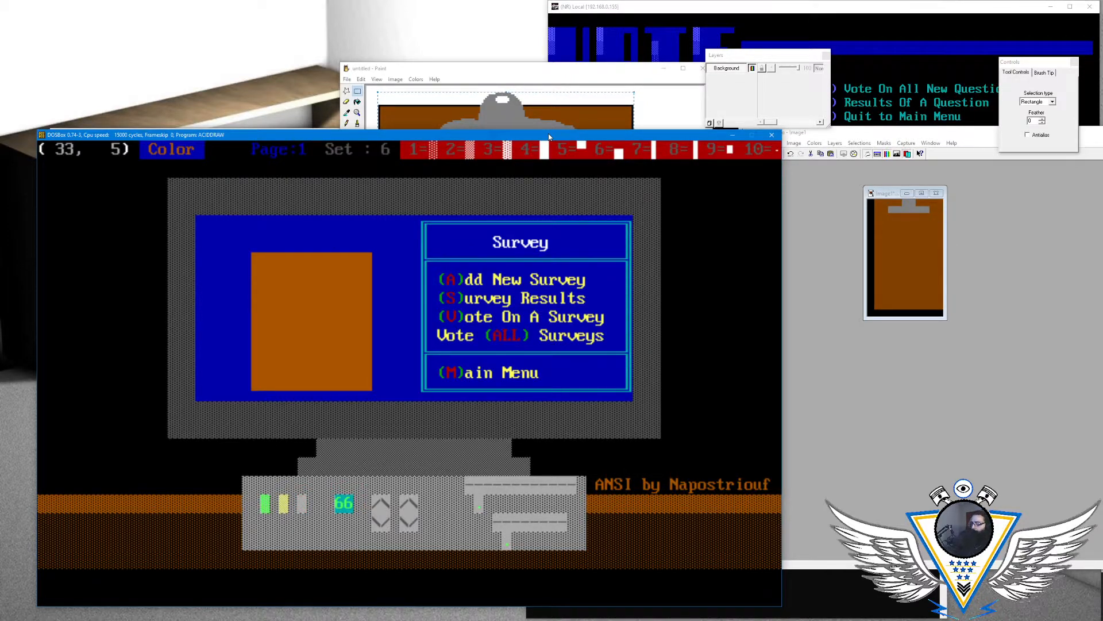
pyautogui.press('Left')
pyautogui.press('Left')
pyautogui.press('Left')
pyautogui.press('Left')
pyautogui.press('Left')
pyautogui.press('Left')
pyautogui.press('Left')
pyautogui.press('Left')
pyautogui.press('Left')
pyautogui.press('Left')
pyautogui.press('Right')
pyautogui.press('Right')
pyautogui.press('Right')
pyautogui.press('Right')
pyautogui.press('Right')
pyautogui.press('Right')
pyautogui.press('Right')
pyautogui.press('Right')
pyautogui.press('Right')
pyautogui.press('Right')
pyautogui.press('Right')
pyautogui.press('Right')
pyautogui.press('Right')
pyautogui.press('Right')
pyautogui.press('Right')
pyautogui.press('Right')
pyautogui.press('Left')
pyautogui.press('Left')
pyautogui.press('Right')
pyautogui.press('Left')
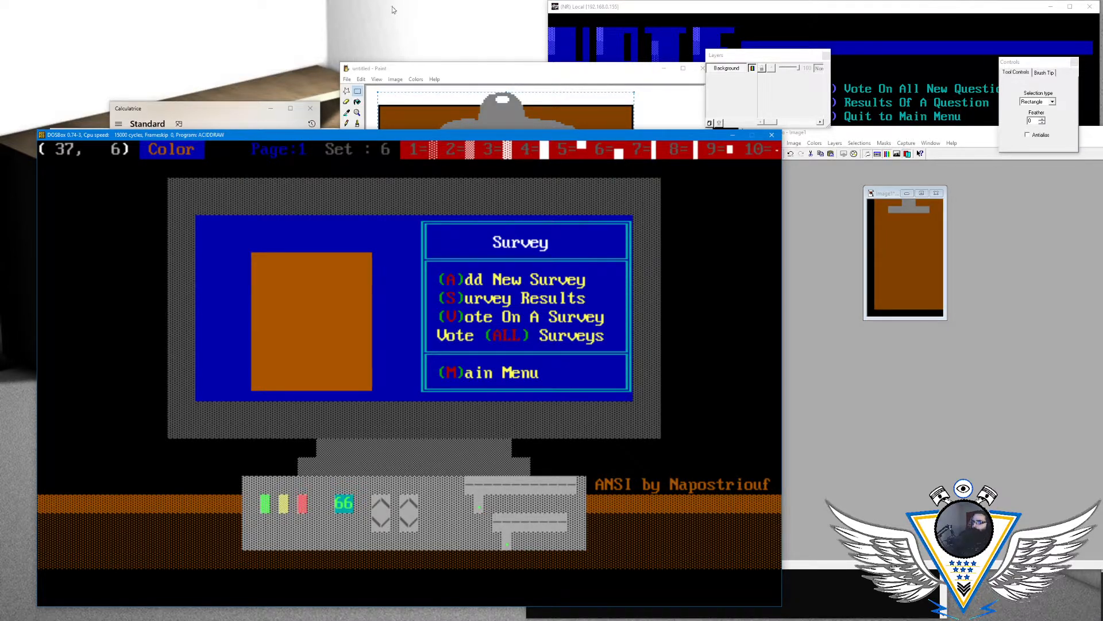
# - Switch to Calculator, compute 24 - 10, and close it
pyautogui.click(241, 109)
pyautogui.write('24')
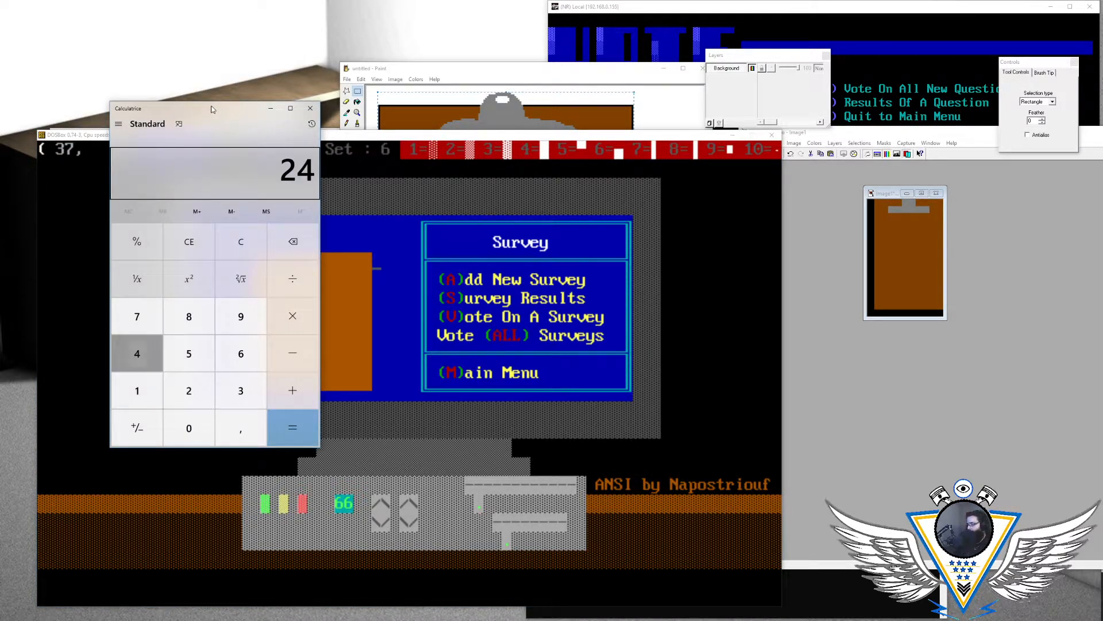
pyautogui.write(' - 10')
pyautogui.press('Return')
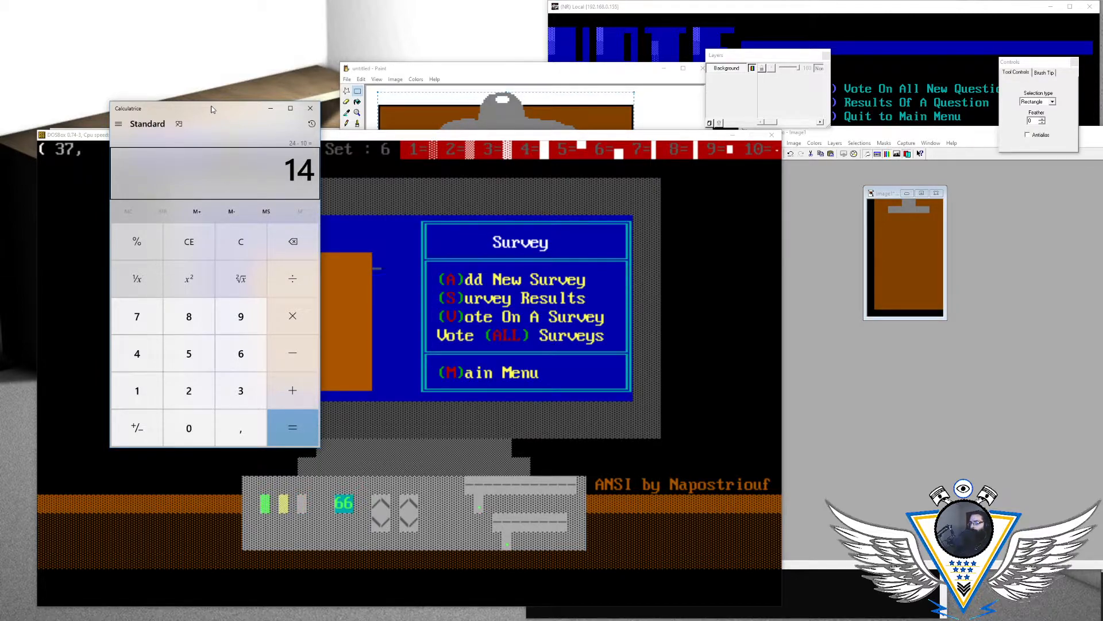
pyautogui.click(310, 108)
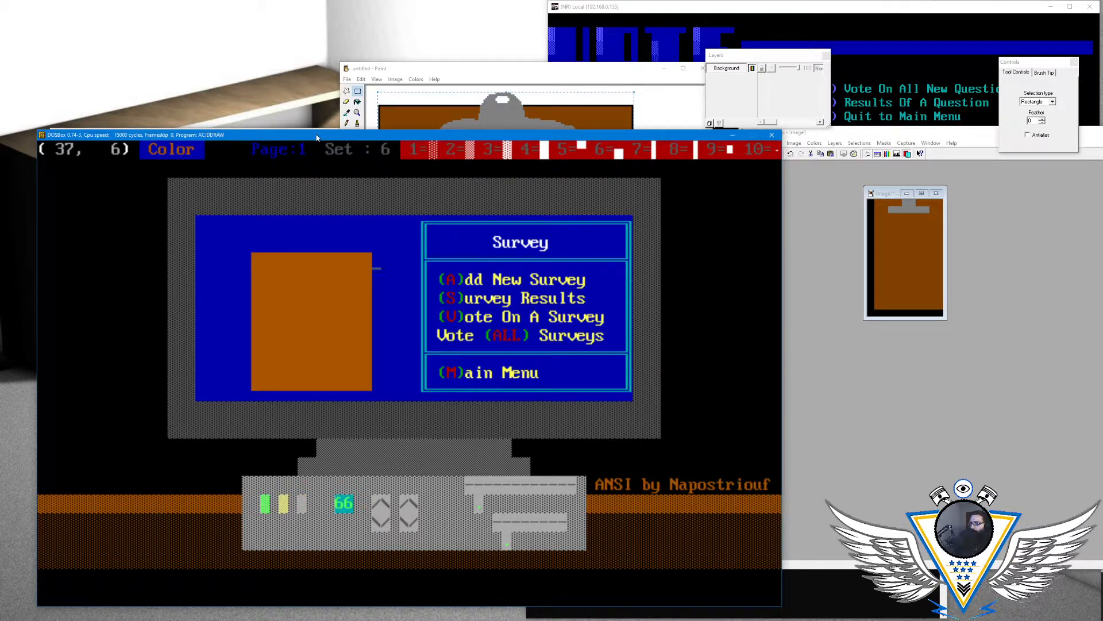
# - Erase the brown half blocks along row 13 so the clipboard ends at row 12
pyautogui.press('Left')
pyautogui.press('Down')
pyautogui.press('Down')
pyautogui.press('Down')
pyautogui.press('Down')
pyautogui.press('Down')
pyautogui.press('Down')
pyautogui.press('Down')
pyautogui.press('Down')
pyautogui.press('Up')
pyautogui.press('Up')
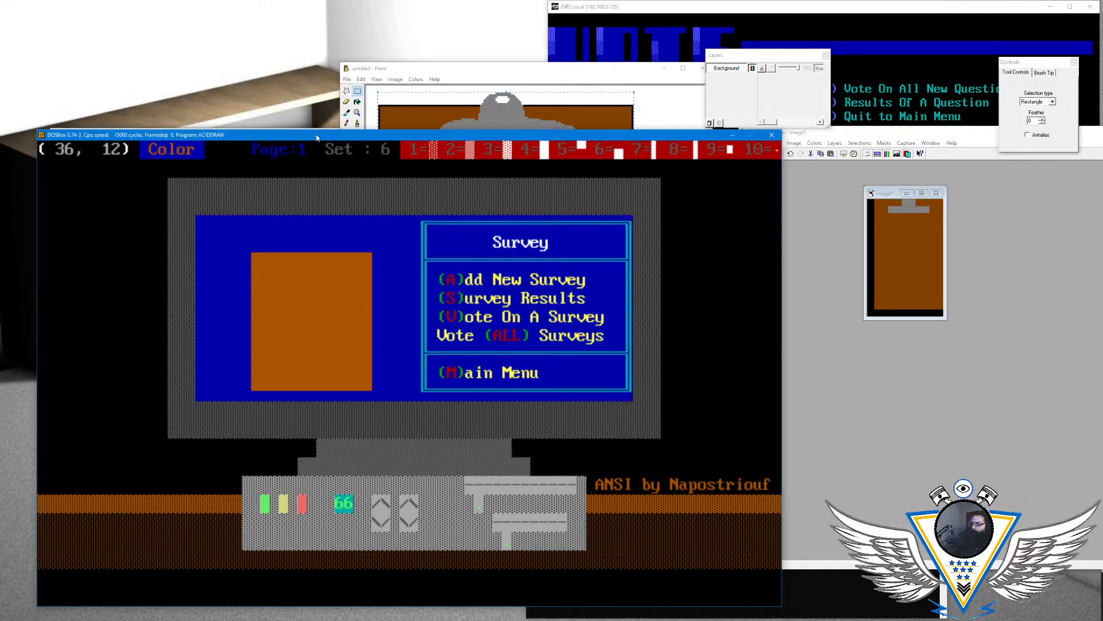
pyautogui.press('Down')
pyautogui.press('Left')
pyautogui.press('Left')
pyautogui.press('Left')
pyautogui.press('Left')
pyautogui.press('Left')
pyautogui.press('Left')
pyautogui.press('Left')
pyautogui.press('Left')
pyautogui.press('Left')
pyautogui.press('Left')
pyautogui.press('Left')
pyautogui.press('Left')
pyautogui.press('Up')
pyautogui.press('Left')
pyautogui.press('Left')
pyautogui.press('Left')
pyautogui.press('Left')
pyautogui.press('Left')
pyautogui.press('Left')
pyautogui.press('Left')
pyautogui.press('Left')
pyautogui.press('Left')
pyautogui.press('Left')
pyautogui.press('Left')
pyautogui.press('Left')
pyautogui.press('Left')
pyautogui.press('Left')
pyautogui.press('Left')
pyautogui.press('Left')
pyautogui.press('Right')
pyautogui.press('Right')
pyautogui.press('Right')
pyautogui.press('Right')
pyautogui.press('Right')
pyautogui.press('Right')
pyautogui.press('Right')
pyautogui.press('Right')
pyautogui.press('Right')
pyautogui.press('Right')
pyautogui.press('Right')
pyautogui.press('Right')
pyautogui.press('Right')
pyautogui.press('Right')
pyautogui.press('Right')
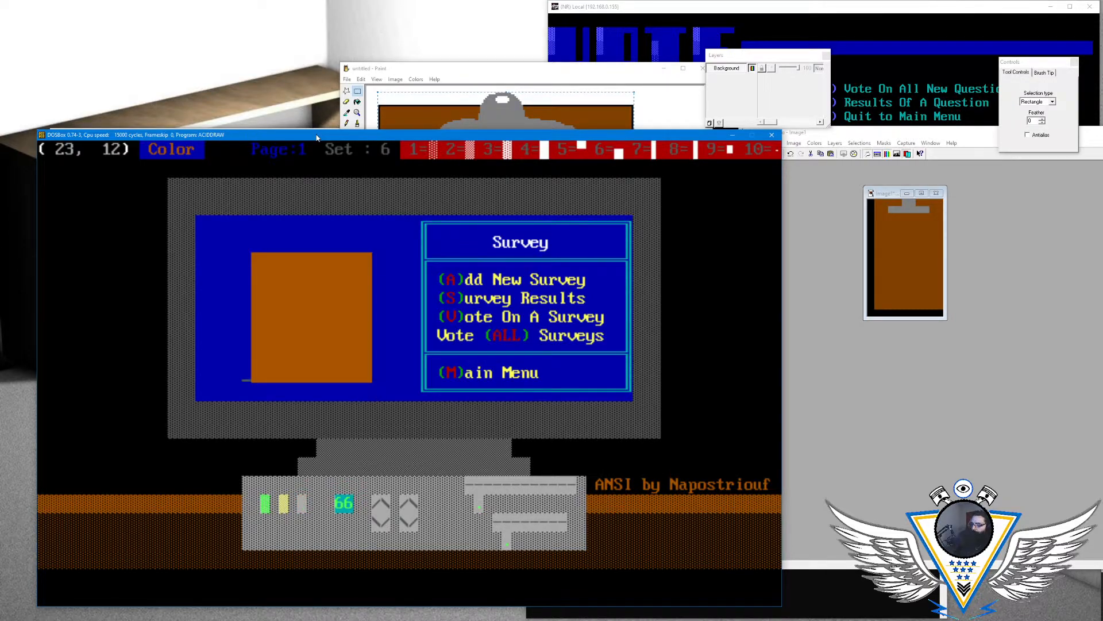
pyautogui.press('Right')
pyautogui.press('Left')
# - Erase the clipboard's right edge at column 36 from row 12 up to row 6
pyautogui.press('Left')
pyautogui.press('Up')
pyautogui.press('Left')
pyautogui.press('Up')
pyautogui.press('Left')
pyautogui.press('Up')
pyautogui.press('Left')
pyautogui.press('Up')
pyautogui.press('Left')
pyautogui.press('Up')
# - Extend the clipboard upward with solid brown blocks along row 5 from column 24 to column 35
pyautogui.press('Left')
pyautogui.press('Up')
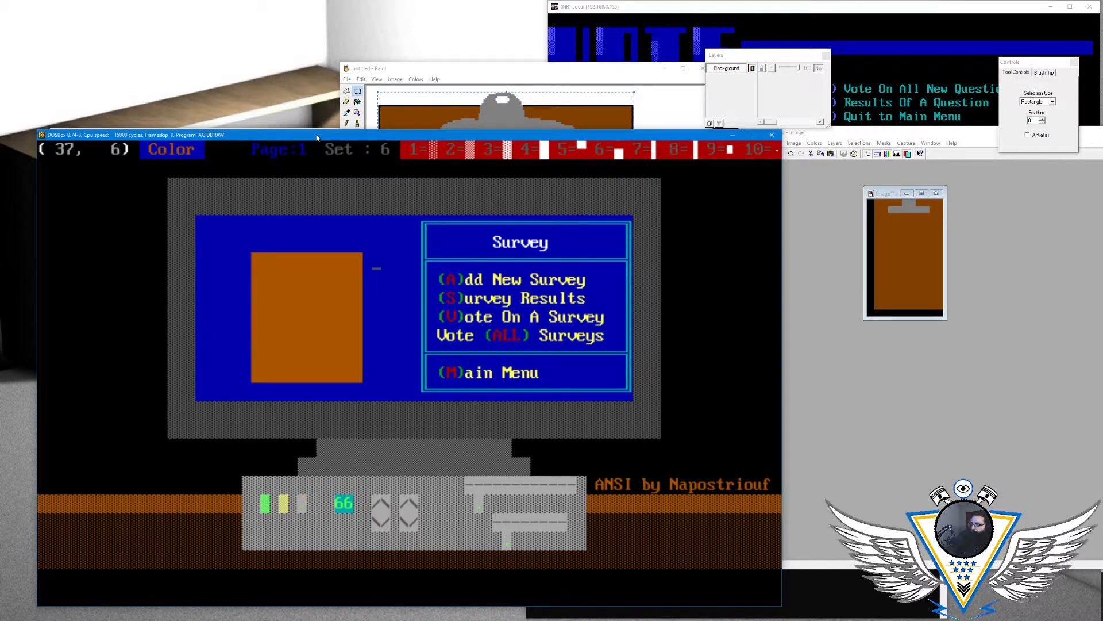
pyautogui.press('Left')
pyautogui.press('Left')
pyautogui.press('Left')
pyautogui.press('Left')
pyautogui.press('F4')
pyautogui.press('F4')
pyautogui.press('F4')
pyautogui.press('F4')
pyautogui.press('F4')
pyautogui.press('F4')
pyautogui.press('F4')
pyautogui.press('F4')
pyautogui.press('F4')
pyautogui.press('F4')
pyautogui.press('F4')
pyautogui.press('F4')
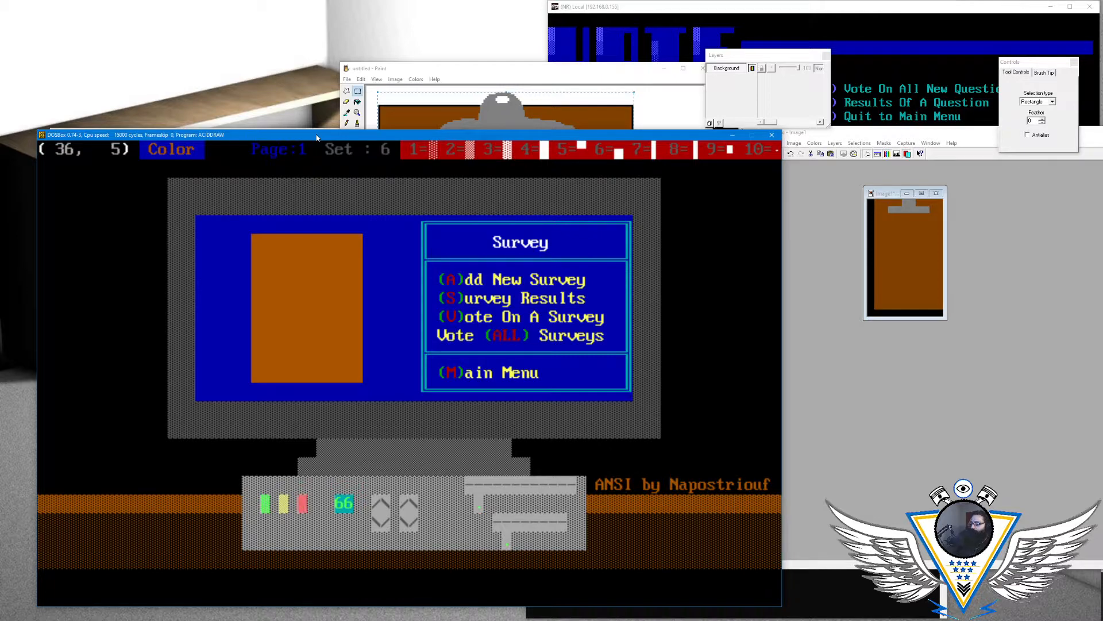
# - Erase the clipboard's left edge at column 24 from row 5 down to row 12
pyautogui.press('Left')
pyautogui.press('Up')
pyautogui.press('Right')
pyautogui.press('Right')
pyautogui.press('Right')
pyautogui.press('Right')
pyautogui.press('Right')
pyautogui.press('Right')
pyautogui.press('Right')
pyautogui.press('Right')
pyautogui.press('Left')
pyautogui.press('Left')
pyautogui.press('Left')
pyautogui.press('Left')
pyautogui.press('Left')
pyautogui.press('Left')
pyautogui.press('Left')
pyautogui.press('Left')
pyautogui.press('Left')
pyautogui.press('Left')
pyautogui.press('Left')
pyautogui.press('Left')
pyautogui.press('Right')
pyautogui.press('Down')
pyautogui.press('Down')
pyautogui.press('Down')
pyautogui.press('Down')
pyautogui.press('Down')
pyautogui.press('Down')
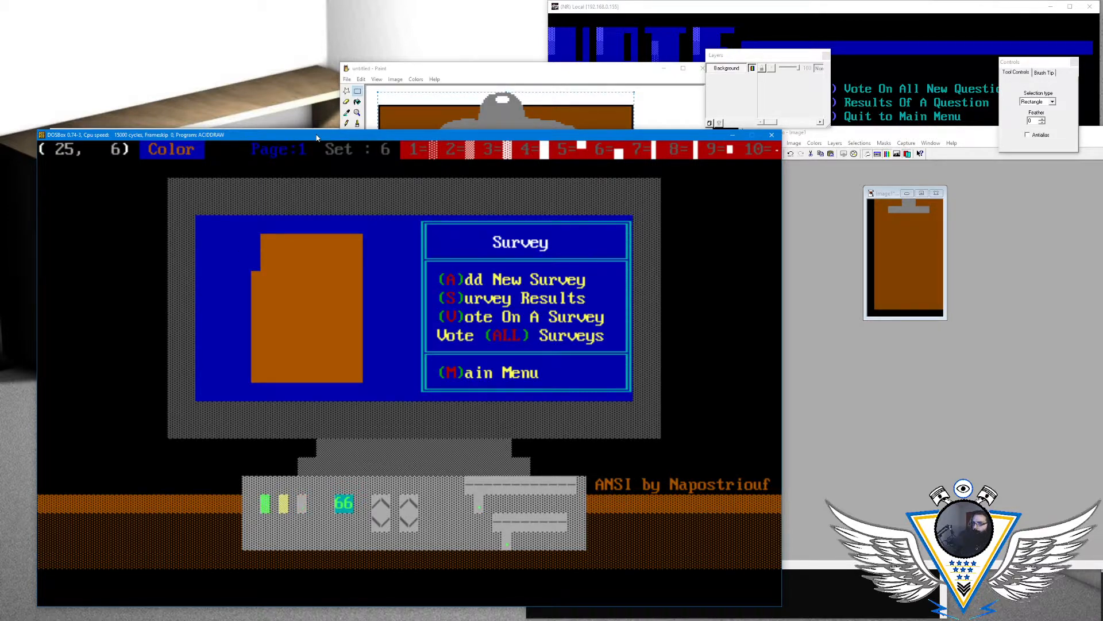
pyautogui.press('Down')
pyautogui.press('Down')
# - Erase the clipboard's right edge at column 35 from row 12 up to row 5
pyautogui.press('Right')
pyautogui.press('Right')
pyautogui.press('Right')
pyautogui.press('Right')
pyautogui.press('Right')
pyautogui.press('Right')
pyautogui.press('Right')
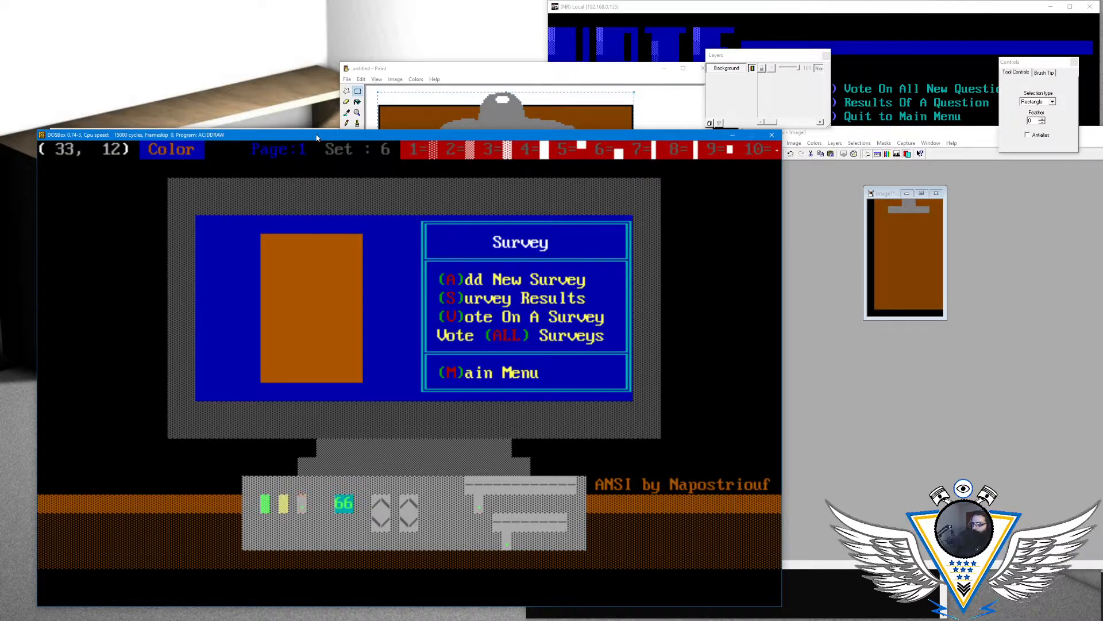
pyautogui.press('Left')
pyautogui.press('Left')
pyautogui.press('Up')
pyautogui.press('Up')
pyautogui.press('Right')
pyautogui.press('Up')
pyautogui.press('Up')
pyautogui.press('Up')
pyautogui.press('Up')
pyautogui.press('Left')
pyautogui.press('Left')
pyautogui.press('Up')
pyautogui.press('Right')
pyautogui.press('Right')
pyautogui.press('Right')
pyautogui.press('Left')
pyautogui.press('Left')
pyautogui.press('Right')
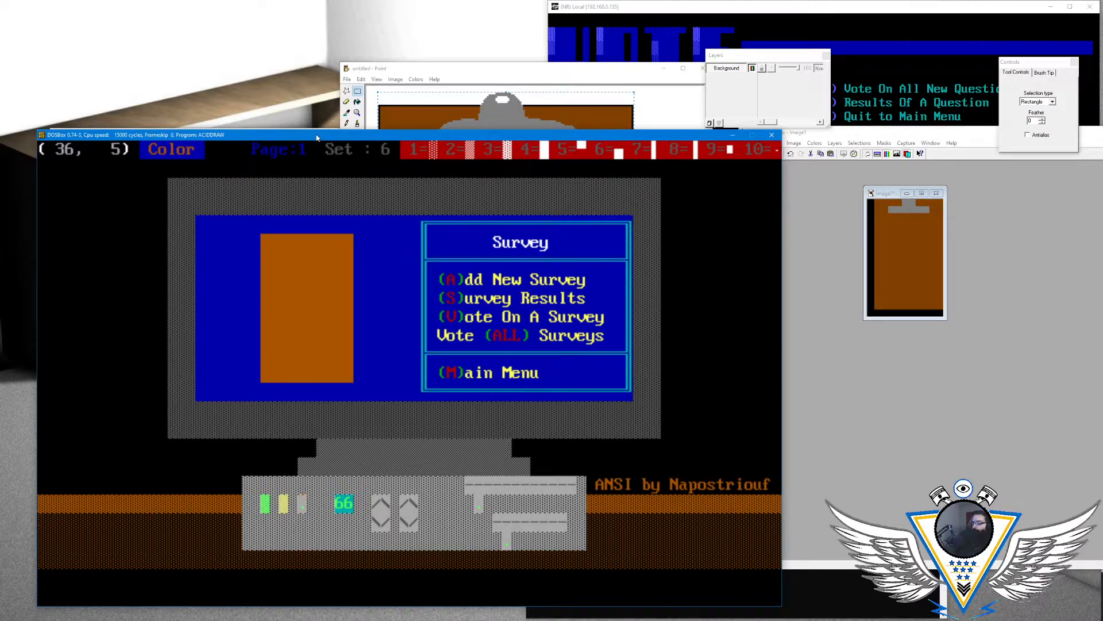
pyautogui.press('Left')
pyautogui.press('Left')
pyautogui.press('Left')
pyautogui.press('Left')
pyautogui.press('Left')
pyautogui.press('Left')
pyautogui.press('Left')
pyautogui.press('Left')
pyautogui.press('Left')
pyautogui.press('Left')
pyautogui.press('Left')
pyautogui.press('Left')
pyautogui.press('Up')
pyautogui.press('Right')
pyautogui.press('Right')
pyautogui.press('Right')
pyautogui.press('Right')
pyautogui.press('Right')
pyautogui.press('Down')
pyautogui.press('Down')
pyautogui.press('Left')
pyautogui.press('Left')
pyautogui.press('Left')
pyautogui.press('Left')
pyautogui.press('Left')
pyautogui.press('Right')
pyautogui.press('Up')
pyautogui.press('Right')
pyautogui.press('Right')
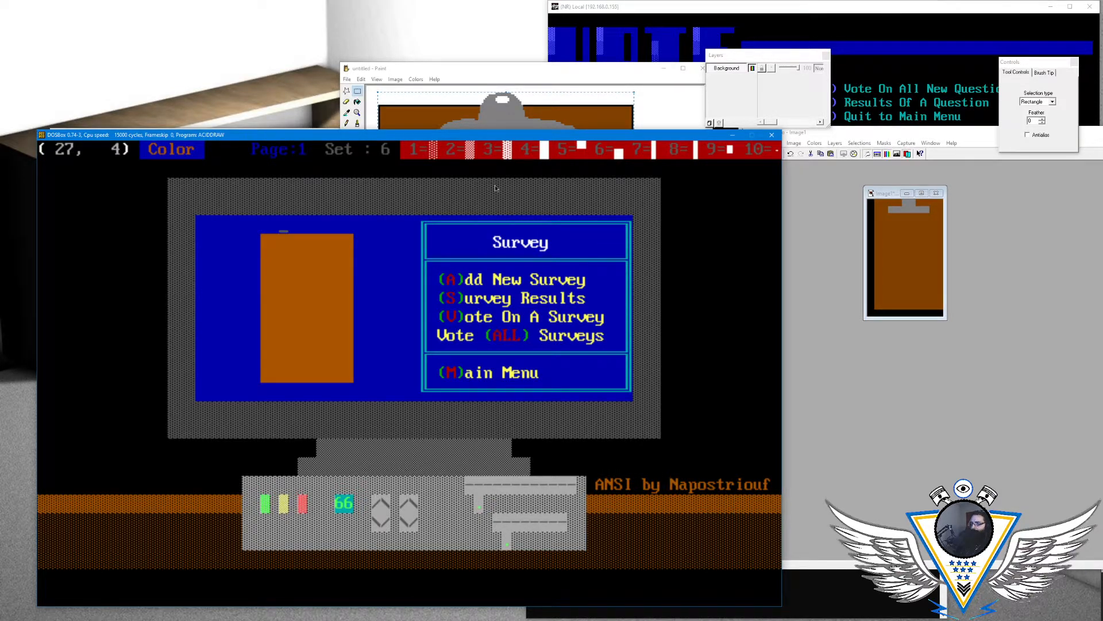
# - Draw a light gray clip on brown in row 5, with lower half blocks across columns 27–32 and full blocks at columns 29–30
pyautogui.hotkey('alt', 'c')
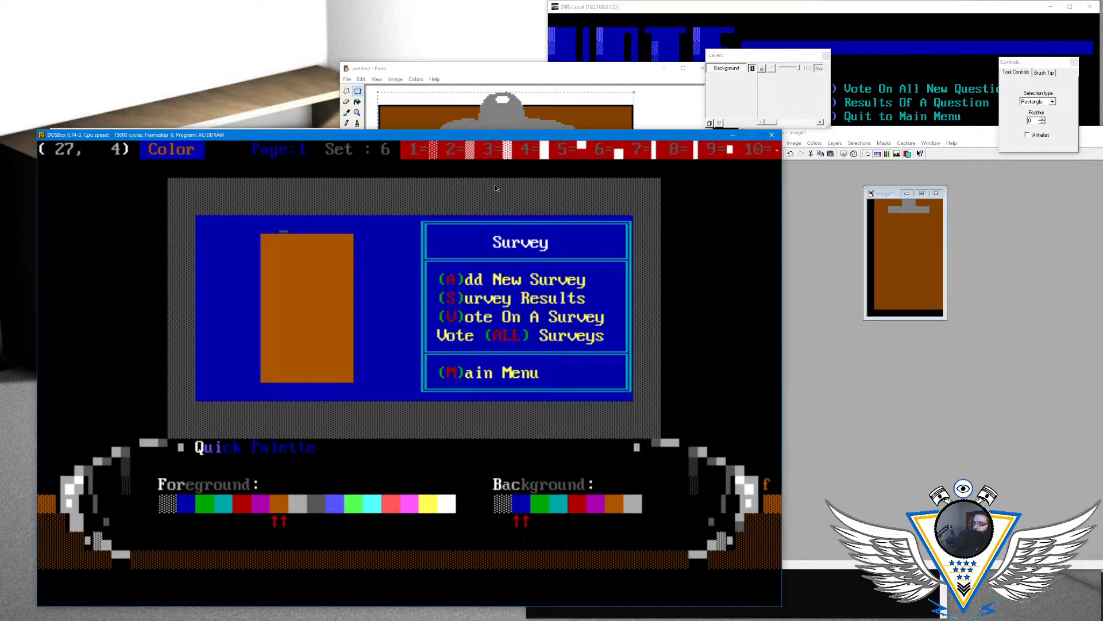
pyautogui.press('Right')
pyautogui.press('Down')
pyautogui.press('Down')
pyautogui.press('Down')
pyautogui.press('Down')
pyautogui.press('Down')
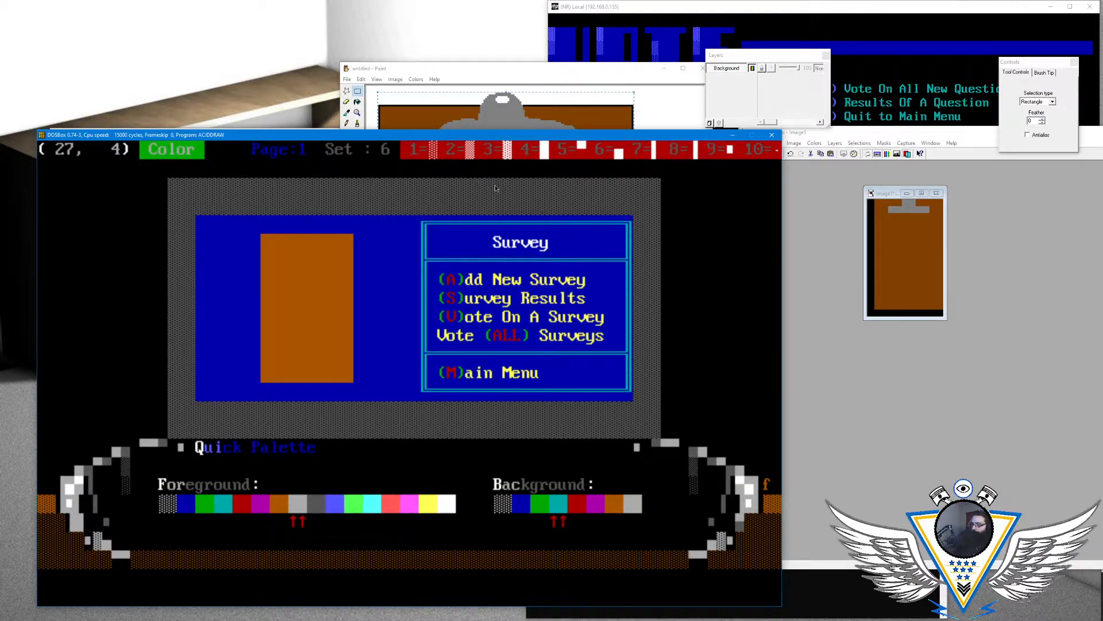
pyautogui.press('Return')
pyautogui.press('Down')
pyautogui.press('F9')
pyautogui.press('F9')
pyautogui.press('F9')
pyautogui.press('F9')
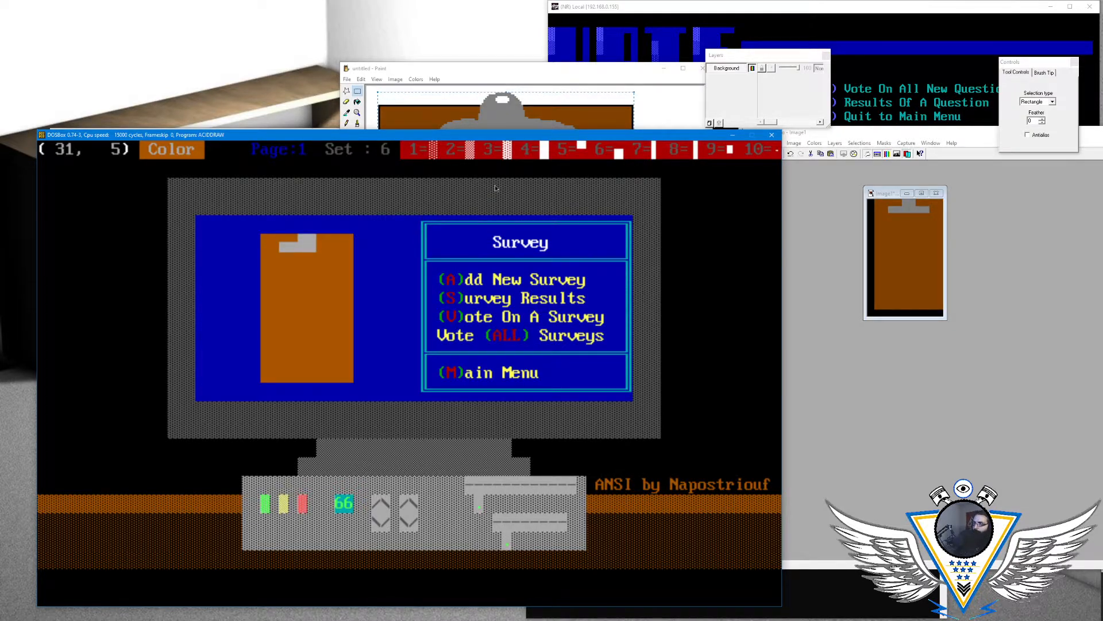
pyautogui.press('F9')
pyautogui.press('F9')
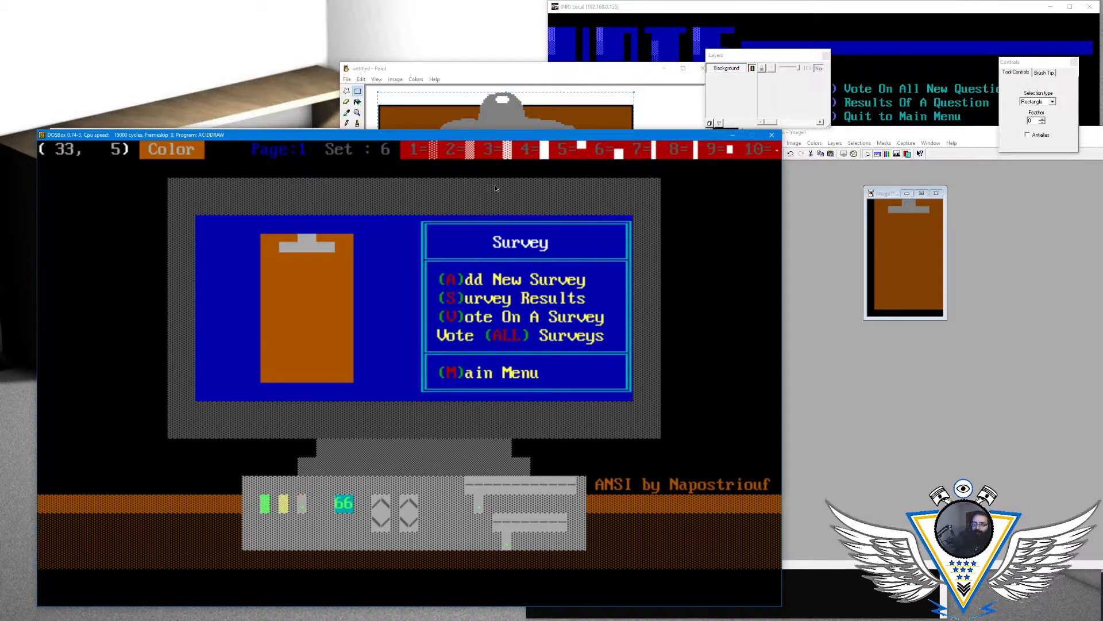
pyautogui.press('Left')
pyautogui.press('Left')
pyautogui.press('Left')
pyautogui.press('Left')
pyautogui.press('Left')
pyautogui.press('Left')
pyautogui.press('Up')
pyautogui.press('Left')
pyautogui.press('Left')
pyautogui.press('Left')
pyautogui.press('Down')
pyautogui.press('Right')
pyautogui.press('Down')
pyautogui.press('Right')
# - Set the foreground to white over brown and fill row 7 with medium-shade blocks from column 26 to column 33
pyautogui.press('Right')
pyautogui.press('Right')
pyautogui.press('Right')
pyautogui.press('Up')
pyautogui.press('Up')
pyautogui.press('Up')
pyautogui.press('Left')
pyautogui.press('Left')
pyautogui.press('Left')
pyautogui.press('Left')
pyautogui.press('Left')
pyautogui.press('Left')
pyautogui.press('Down')
pyautogui.hotkey('alt', 'c')
pyautogui.press('Right')
pyautogui.press('Right')
pyautogui.press('Right')
pyautogui.press('Right')
pyautogui.press('Right')
pyautogui.press('Right')
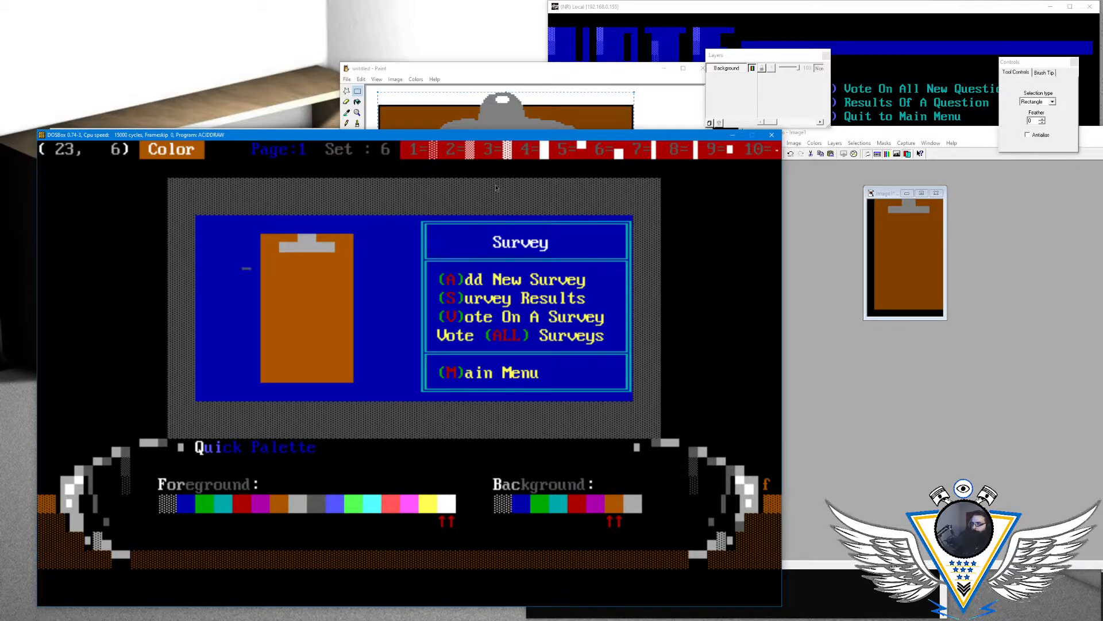
pyautogui.press('Return')
pyautogui.press('Right')
pyautogui.press('Right')
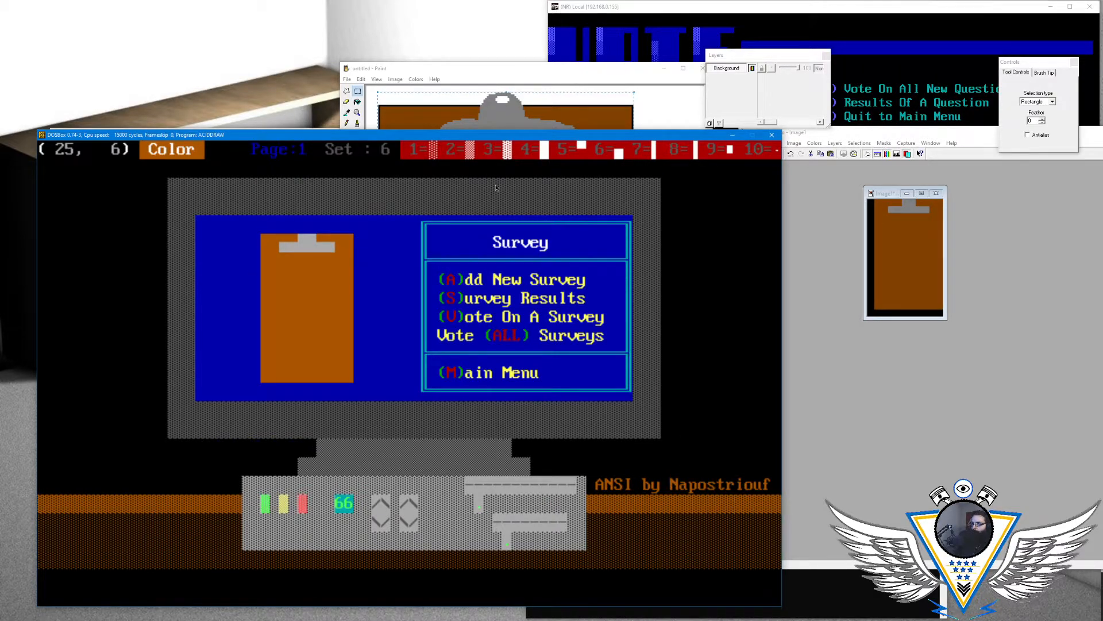
pyautogui.press('Down')
pyautogui.press('F2')
pyautogui.press('F2')
pyautogui.press('F2')
pyautogui.press('F2')
pyautogui.press('F2')
pyautogui.press('F2')
pyautogui.press('F2')
pyautogui.press('F2')
# - Fill row 6 below the clip with white medium-shade blocks from column 26 to column 33
pyautogui.press('Left')
pyautogui.press('Left')
pyautogui.press('Left')
pyautogui.press('Left')
pyautogui.press('Up')
pyautogui.press('Left')
pyautogui.press('Left')
pyautogui.press('Left')
pyautogui.press('Left')
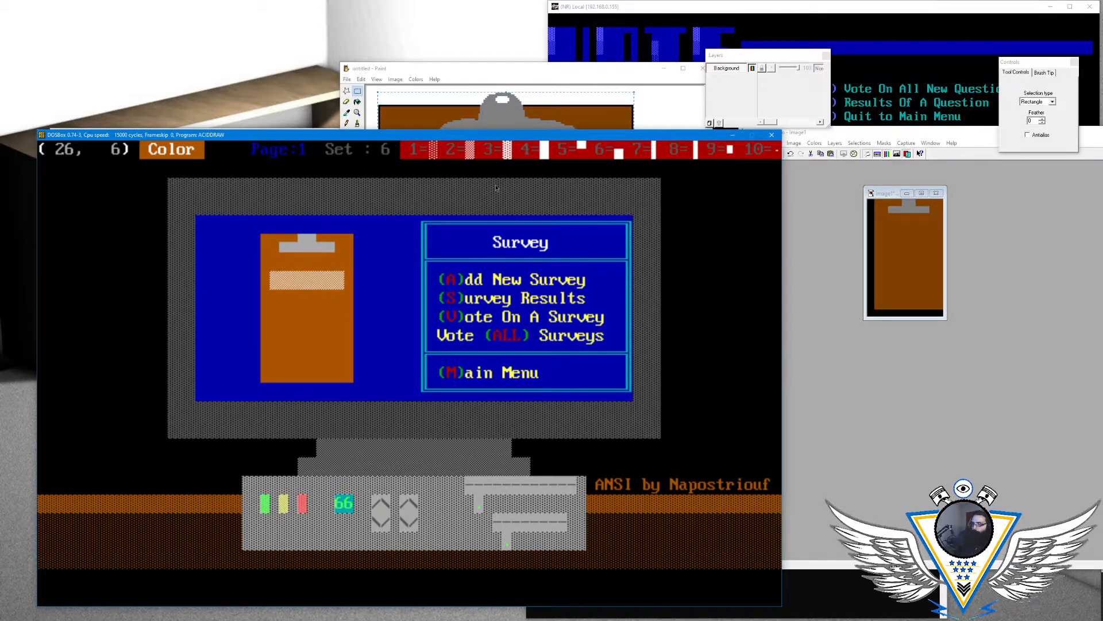
pyautogui.press('Right')
pyautogui.press('F2')
pyautogui.press('F2')
pyautogui.press('F2')
pyautogui.press('F2')
pyautogui.press('F2')
pyautogui.press('F2')
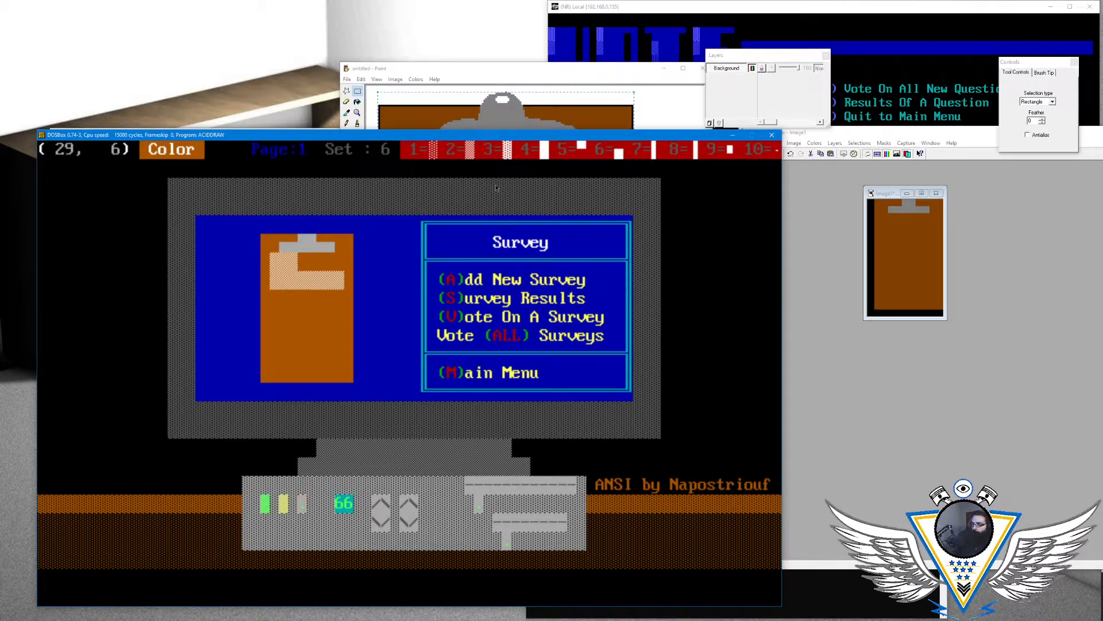
pyautogui.press('F2')
pyautogui.press('F2')
# - Extend the paper downward with white medium-shade blocks along row 8 from column 26 to column 33
pyautogui.press('Left')
pyautogui.press('Left')
pyautogui.press('Left')
pyautogui.press('Left')
pyautogui.press('Down')
pyautogui.press('Down')
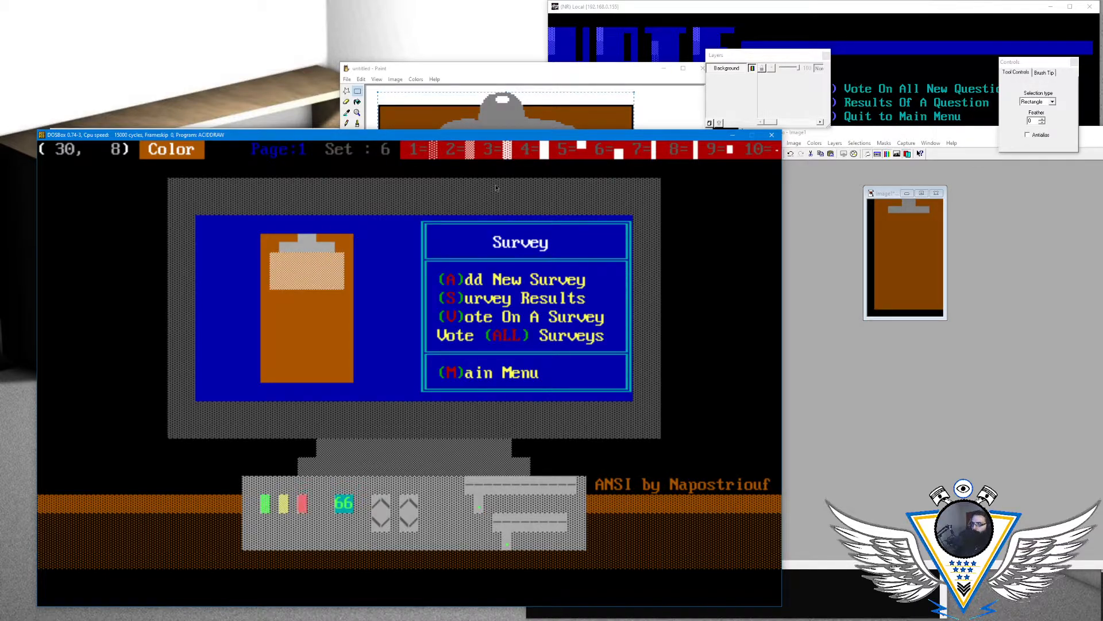
pyautogui.press('Left')
pyautogui.press('Left')
pyautogui.press('Left')
pyautogui.press('Up')
pyautogui.press('Up')
pyautogui.press('Up')
pyautogui.press('Up')
pyautogui.press('Right')
pyautogui.press('Down')
pyautogui.press('Down')
pyautogui.press('Down')
pyautogui.press('Down')
pyautogui.press('Down')
pyautogui.press('Up')
pyautogui.press('Up')
pyautogui.press('Down')
pyautogui.press('F2')
pyautogui.press('F2')
pyautogui.press('F2')
pyautogui.press('F2')
pyautogui.press('F2')
pyautogui.press('F2')
pyautogui.press('F2')
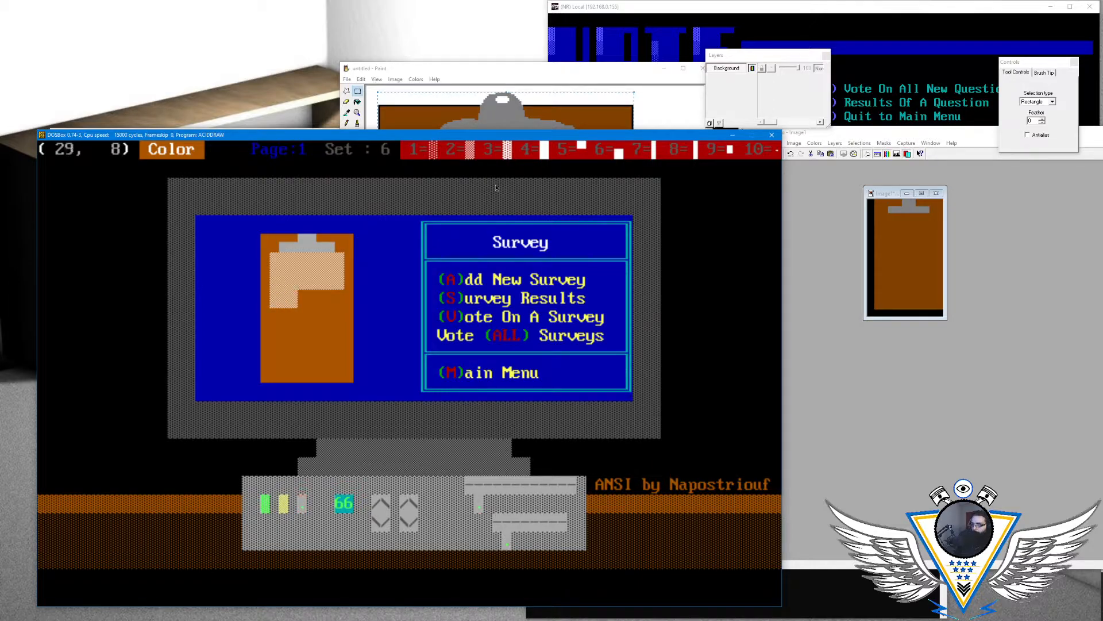
pyautogui.press('Left')
pyautogui.press('Left')
pyautogui.press('Left')
pyautogui.press('Left')
pyautogui.press('Left')
pyautogui.press('Left')
pyautogui.press('Left')
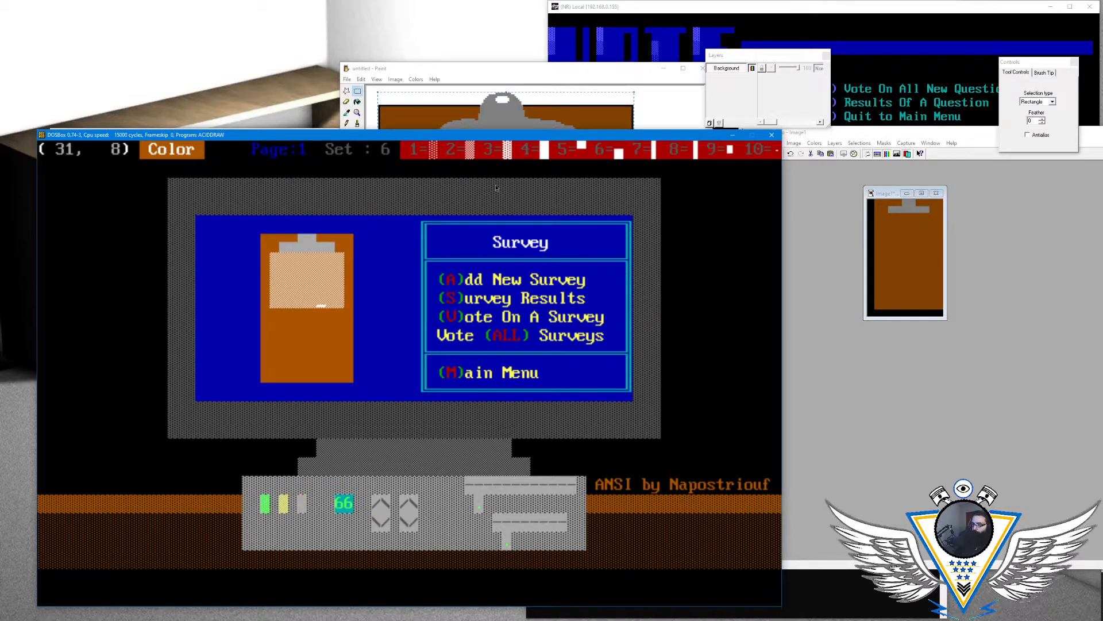
# - Fill row 9 of the paper with white medium-shade blocks over brown from column 26 to column 33
pyautogui.press('Right')
# - Continue the paper along row 10 with white medium-shade blocks from column 26 to column 33
pyautogui.press('Right')
pyautogui.press('Left')
pyautogui.press('Down')
pyautogui.press('F2')
pyautogui.press('F2')
pyautogui.press('F2')
pyautogui.press('F2')
pyautogui.press('F2')
# - Fill row 11, the last row of the paper, with white medium-shade blocks across columns 26–33
pyautogui.press('F2')
pyautogui.press('F2')
pyautogui.press('F2')
pyautogui.press('Down')
pyautogui.press('Up')
pyautogui.press('Left')
pyautogui.press('Left')
pyautogui.press('Left')
pyautogui.press('Left')
pyautogui.press('Left')
pyautogui.press('Down')
pyautogui.press('F2')
pyautogui.press('F2')
pyautogui.press('F2')
pyautogui.press('F2')
pyautogui.press('F2')
pyautogui.press('F2')
pyautogui.press('F2')
pyautogui.press('Right')
pyautogui.press('Left')
pyautogui.press('Left')
pyautogui.press('Left')
pyautogui.press('Left')
pyautogui.press('Left')
pyautogui.press('Left')
pyautogui.press('Left')
pyautogui.press('Left')
pyautogui.press('Down')
pyautogui.press('F2')
pyautogui.press('F2')
pyautogui.press('F2')
pyautogui.press('F2')
pyautogui.press('F2')
pyautogui.press('F2')
pyautogui.press('F2')
pyautogui.press('F2')
pyautogui.press('Left')
pyautogui.press('Left')
pyautogui.press('Left')
pyautogui.press('Left')
pyautogui.press('Left')
pyautogui.press('Left')
pyautogui.press('Left')
pyautogui.press('Left')
pyautogui.press('Down')
pyautogui.press('Up')
pyautogui.press('Up')
pyautogui.press('Up')
pyautogui.press('Down')
pyautogui.press('Down')
pyautogui.press('Down')
pyautogui.press('Down')
pyautogui.press('Down')
pyautogui.press('Up')
pyautogui.press('Up')
pyautogui.press('Up')
pyautogui.press('Up')
pyautogui.press('Up')
pyautogui.press('Up')
pyautogui.press('Up')
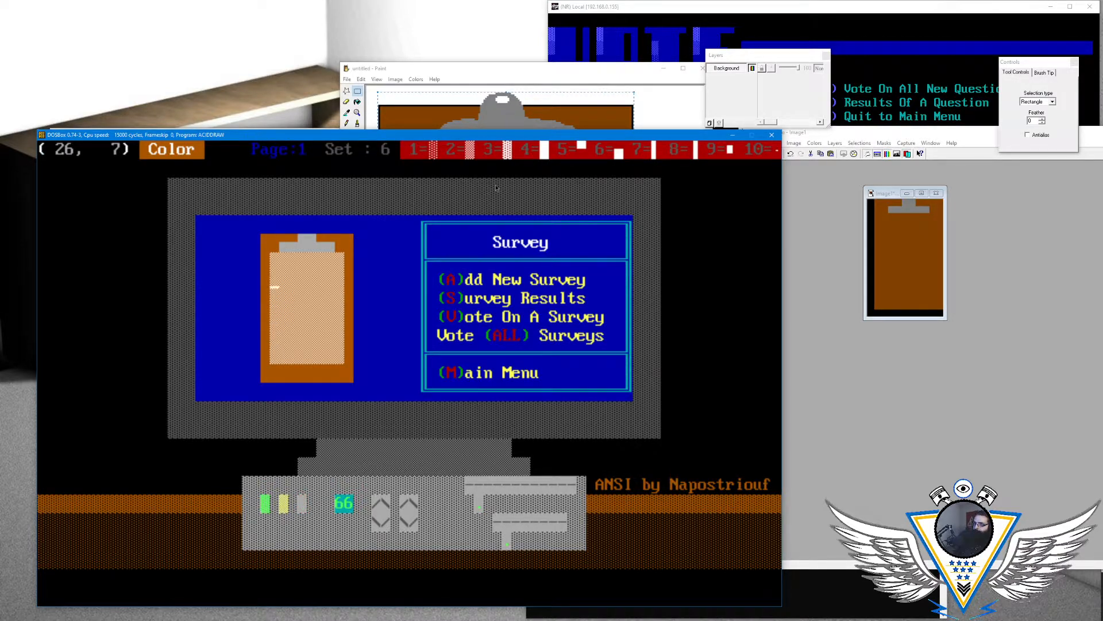
pyautogui.press('Up')
pyautogui.press('Up')
pyautogui.press('Up')
pyautogui.press('Right')
pyautogui.press('Right')
pyautogui.press('Right')
pyautogui.press('Left')
pyautogui.hotkey('alt', 'c')
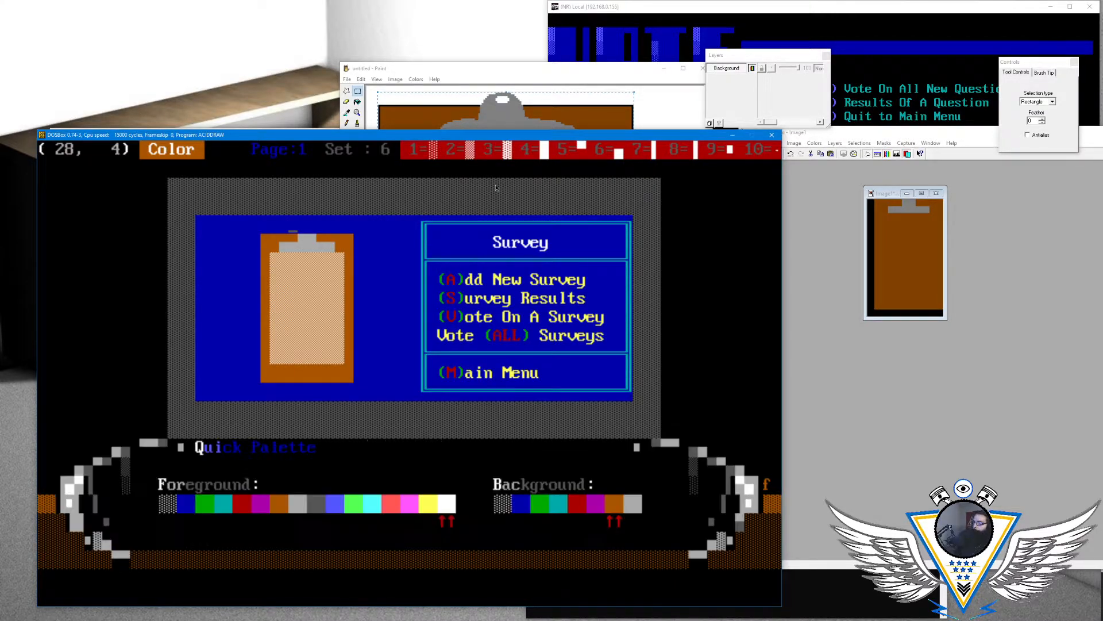
pyautogui.press('Right')
pyautogui.press('Right')
pyautogui.press('Left')
pyautogui.press('Left')
pyautogui.press('Left')
pyautogui.press('Left')
pyautogui.press('Left')
pyautogui.press('Left')
pyautogui.press('Left')
pyautogui.press('Left')
pyautogui.press('Escape')
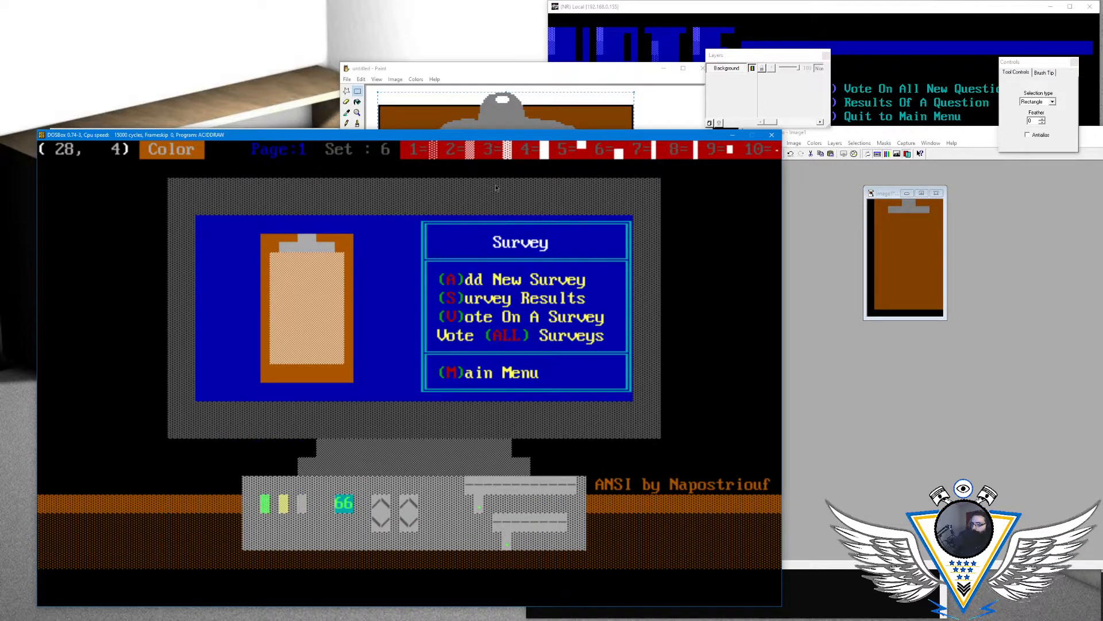
# - Draw light gray lower half blocks over brown above the clip in row 4, at columns 29–30
pyautogui.press('Down')
pyautogui.press('Right')
pyautogui.press('Up')
pyautogui.press('F6')
pyautogui.press('F6')
pyautogui.press('Left')
pyautogui.press('Left')
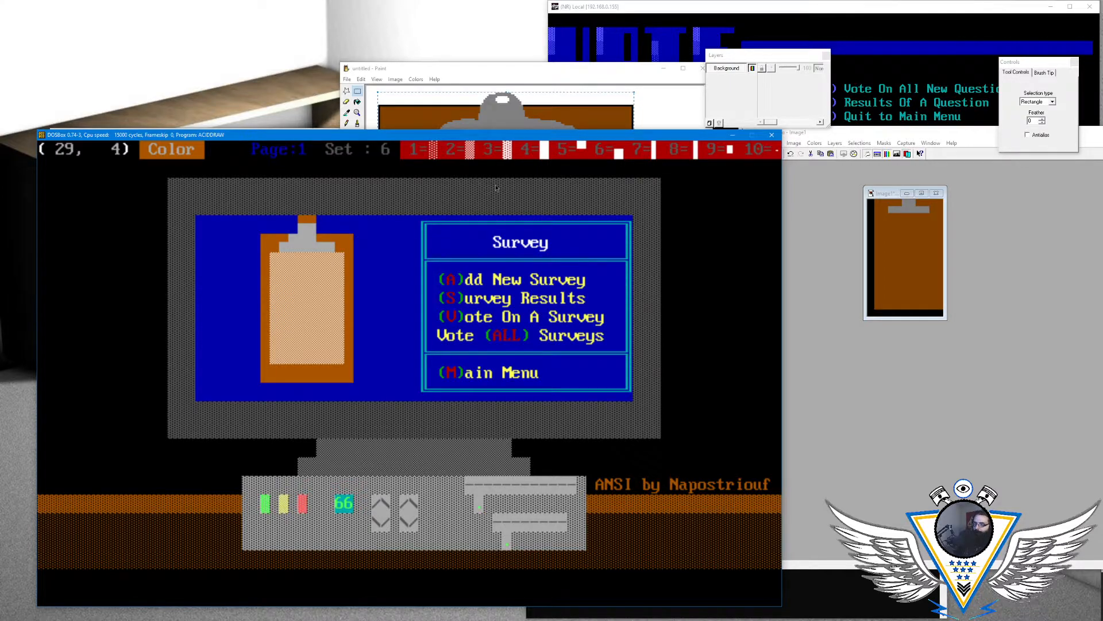
# - Set the background to blue and draw light gray lower half blocks in row 4 at columns 29–30
pyautogui.hotkey('alt', 'a')
pyautogui.press('Left')
pyautogui.press('Left')
pyautogui.press('Left')
pyautogui.press('Left')
pyautogui.press('Left')
pyautogui.press('Return')
pyautogui.press('F6')
pyautogui.press('F6')
pyautogui.press('Down')
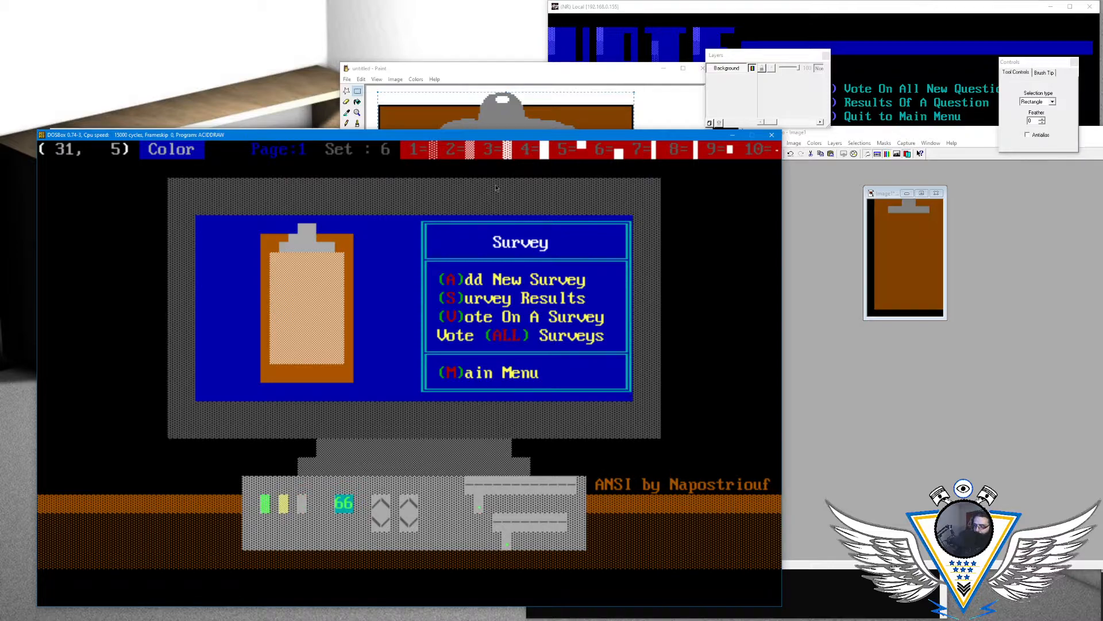
# - Try a light gray full block in row 4 at column 29 to heighten the top of the clip
pyautogui.press('F4')
pyautogui.press('Up')
pyautogui.press('Left')
pyautogui.press('Left')
pyautogui.press('Left')
pyautogui.press('Down')
pyautogui.press('Left')
pyautogui.press('Right')
pyautogui.press('Right')
pyautogui.press('Up')
pyautogui.press('Up')
pyautogui.press('Left')
pyautogui.press('Left')
pyautogui.press('Down')
pyautogui.press('Right')
# - Shape the clip's upper part with light gray lower half blocks over blue in row 4 from column 28 to column 31
pyautogui.press('Right')
pyautogui.press('Right')
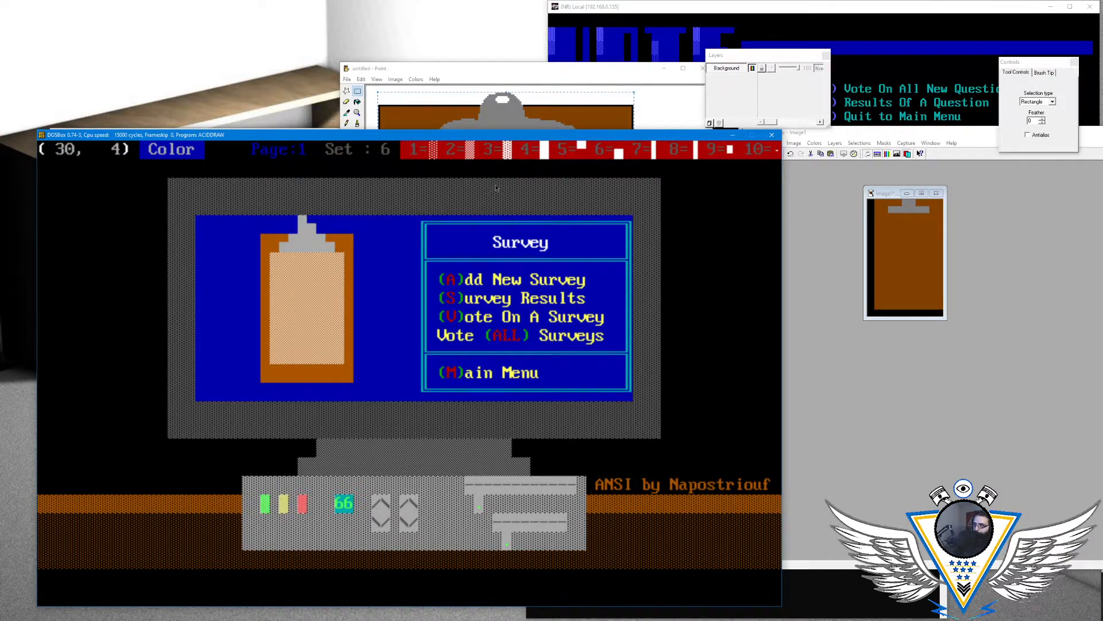
pyautogui.press('Left')
pyautogui.press('Left')
pyautogui.press('Right')
pyautogui.press('Left')
pyautogui.press('Left')
pyautogui.press('Left')
pyautogui.press('Right')
pyautogui.press('Right')
pyautogui.press('Right')
pyautogui.press('Right')
pyautogui.press('Left')
pyautogui.press('Left')
pyautogui.press('Left')
pyautogui.press('Right')
pyautogui.press('Right')
pyautogui.press('Right')
pyautogui.press('Right')
# - Set the drawing foreground color to the clipboard's brown
pyautogui.press('Left')
pyautogui.press('Left')
pyautogui.press('Left')
pyautogui.press('Left')
pyautogui.press('Left')
pyautogui.press('Left')
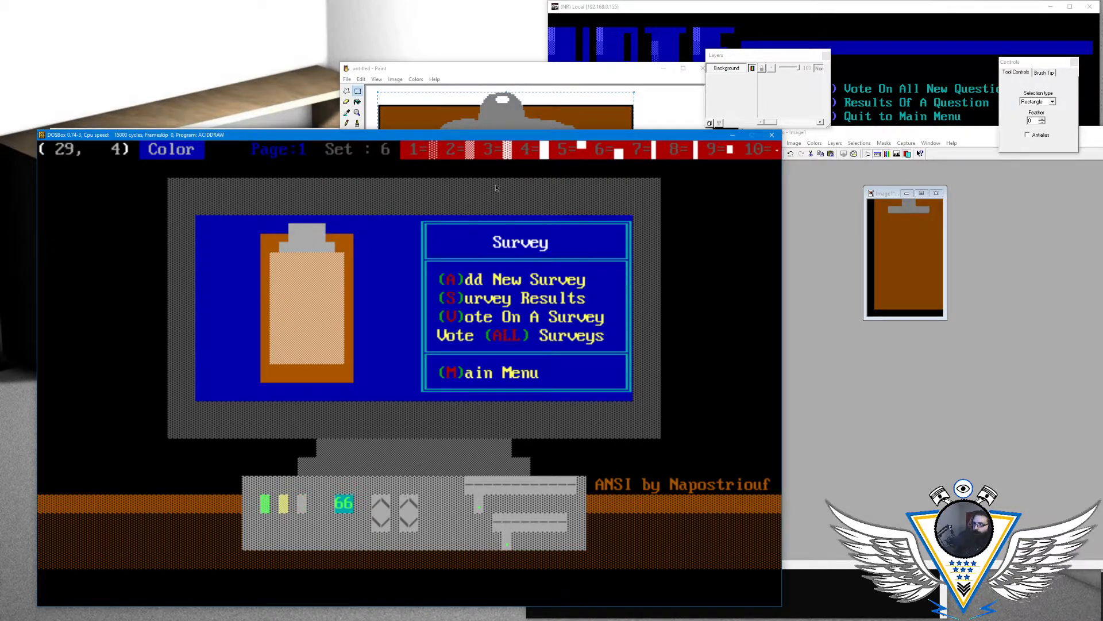
pyautogui.press('Right')
pyautogui.press('Right')
pyautogui.press('Down')
pyautogui.press('Right')
pyautogui.press('Left')
pyautogui.press('Left')
pyautogui.press('Left')
pyautogui.press('Left')
pyautogui.press('Left')
pyautogui.press('Left')
pyautogui.hotkey('alt', 'c')
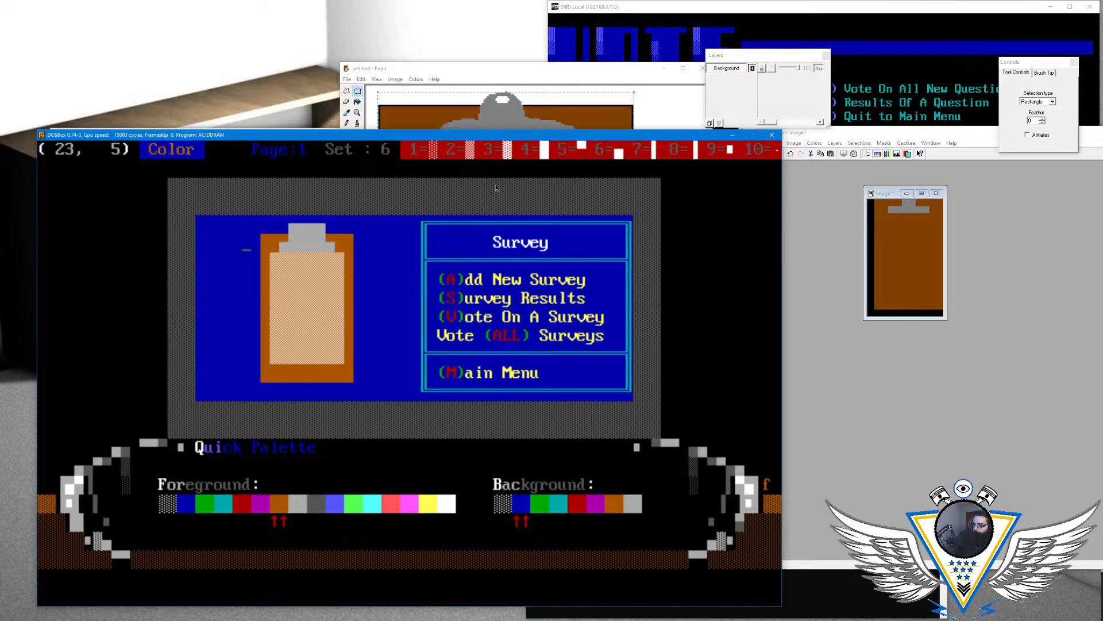
pyautogui.press('Left')
pyautogui.press('Return')
pyautogui.press('Right')
pyautogui.press('Right')
pyautogui.press('Right')
pyautogui.press('Right')
pyautogui.press('Right')
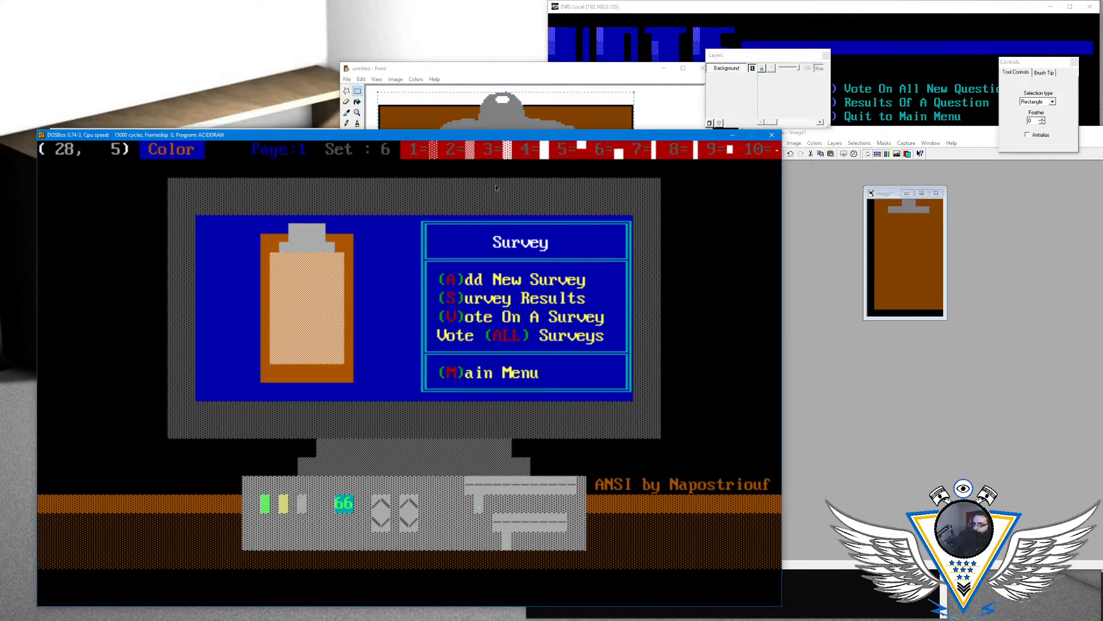
# - Set the background to light gray and cut a hole in the clip with brown upper half blocks at row 5, columns 29–30
pyautogui.hotkey('alt', 'c')
pyautogui.press('Right')
pyautogui.press('Right')
pyautogui.press('Right')
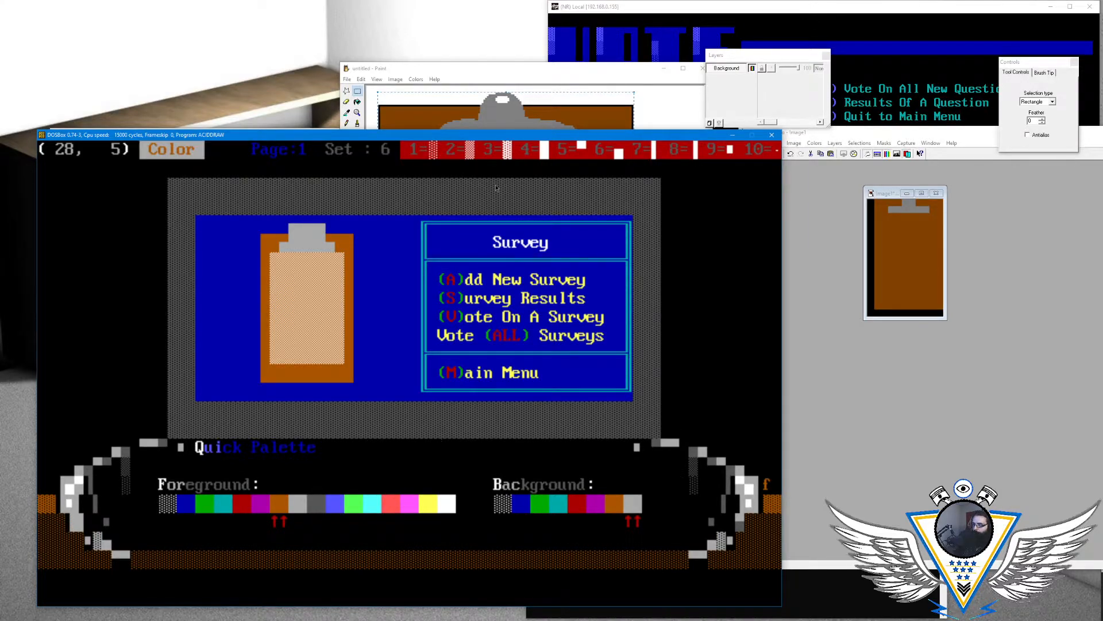
pyautogui.press('Return')
pyautogui.press('Right')
pyautogui.press('Right')
pyautogui.press('Left')
pyautogui.press('Up')
pyautogui.press('F5')
pyautogui.press('F5')
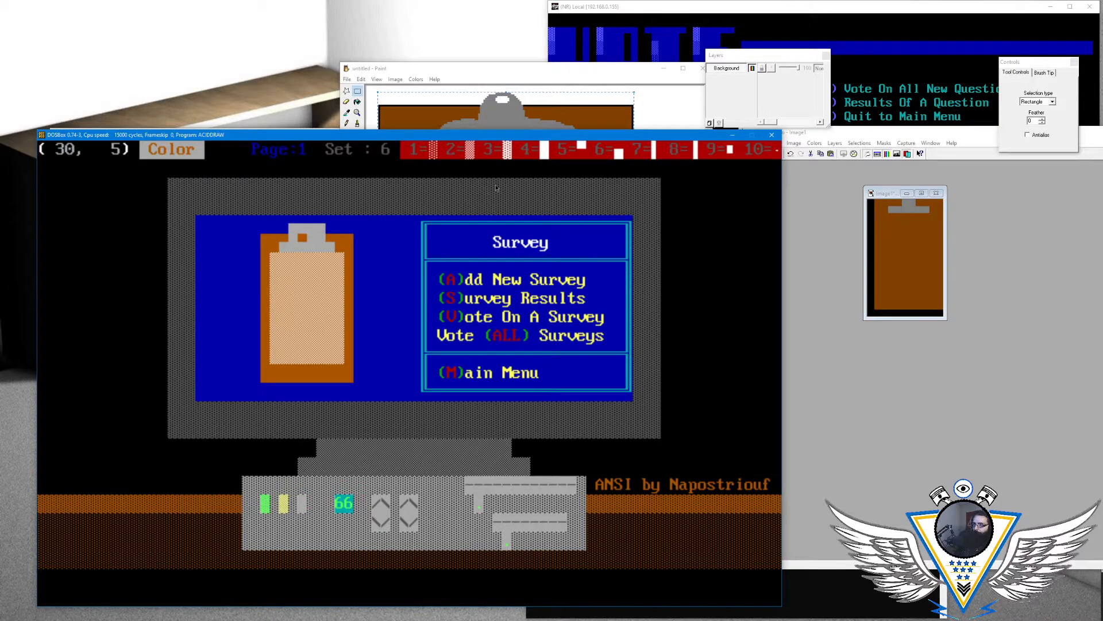
pyautogui.press('Down')
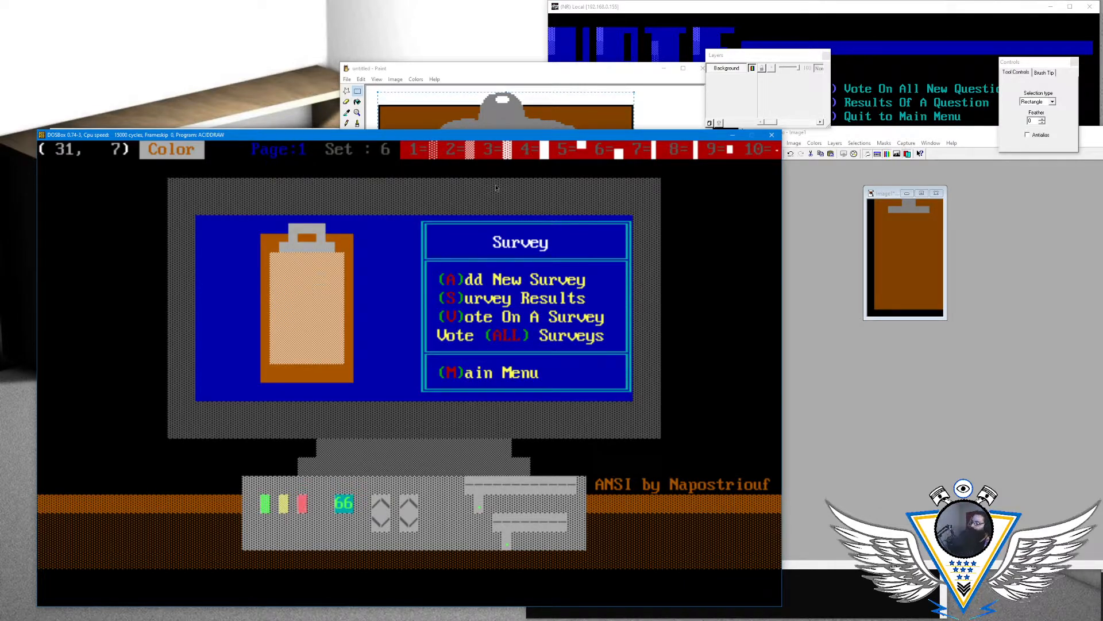
# - Set the drawing background color to blue, keeping the brown foreground, at the clipboard's upper right corner
pyautogui.press('Up')
pyautogui.press('Up')
pyautogui.press('Up')
pyautogui.press('Right')
pyautogui.press('Right')
pyautogui.press('Right')
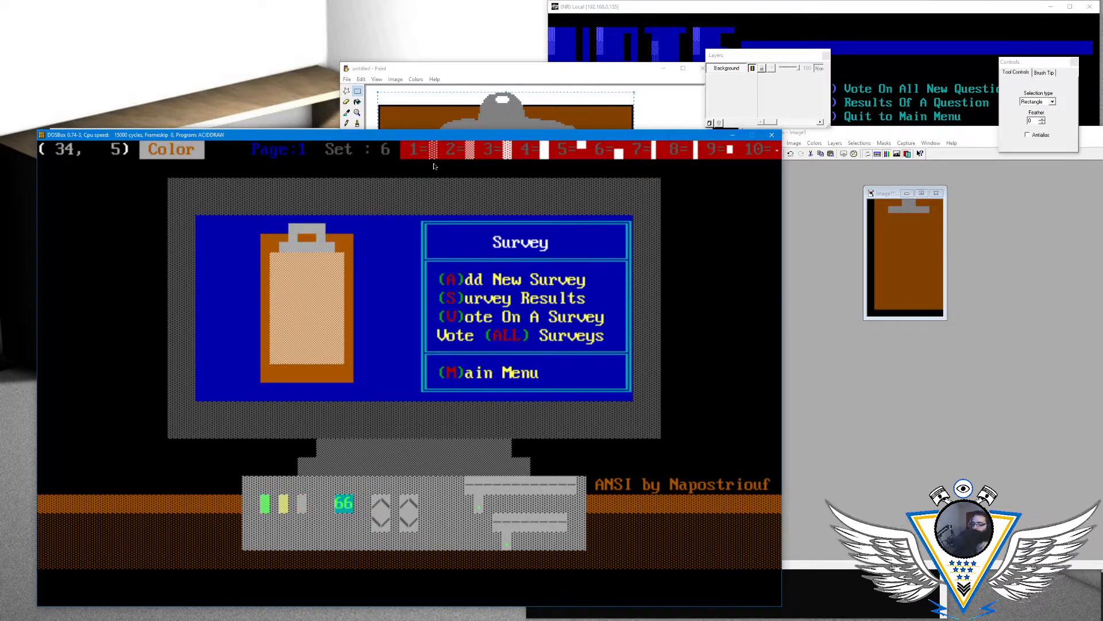
pyautogui.hotkey('alt', 'a')
pyautogui.press('Left')
pyautogui.press('Left')
pyautogui.press('Left')
pyautogui.press('Left')
pyautogui.press('Left')
pyautogui.press('Left')
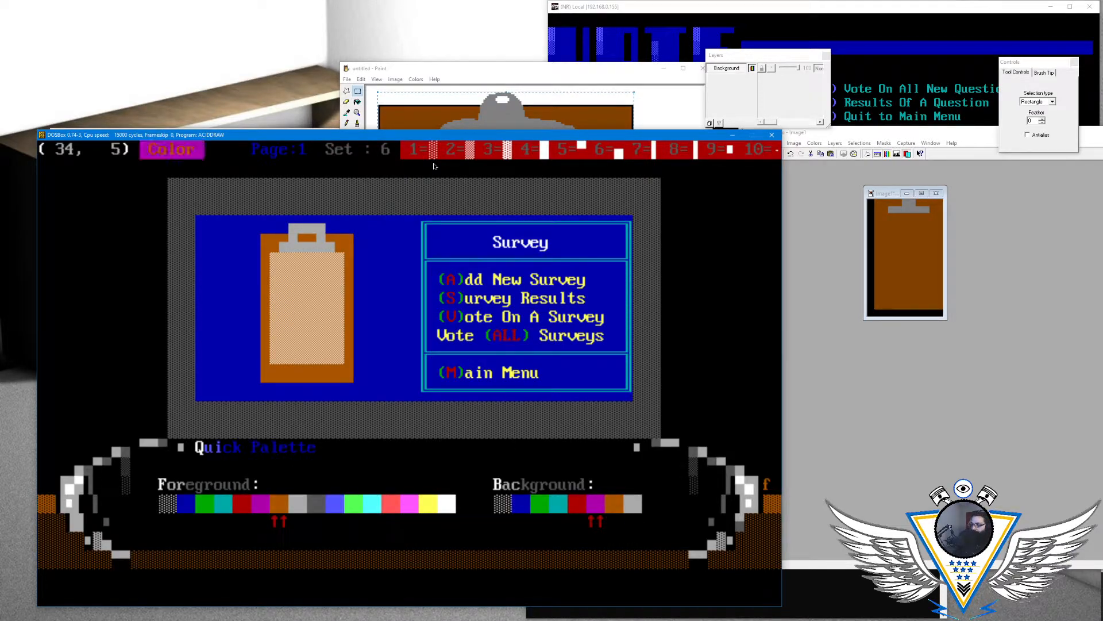
pyautogui.press('Return')
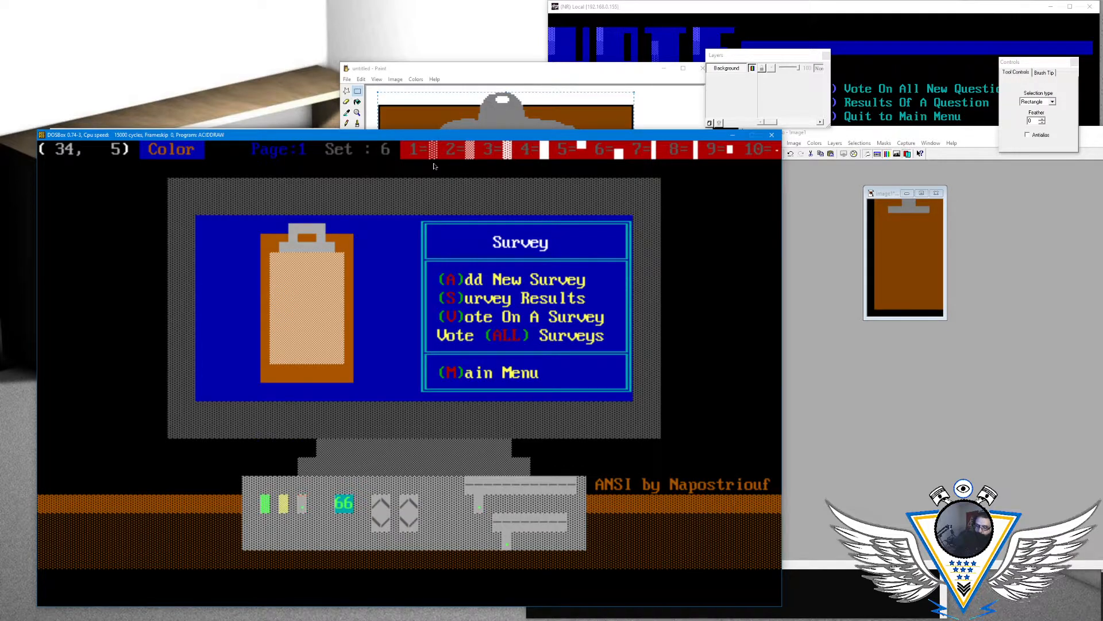
# - Round the clipboard's two upper corners with brown lower half blocks over blue in row 5, columns 25 and 34
pyautogui.press('Right')
pyautogui.press('Left')
pyautogui.press('Left')
pyautogui.press('Left')
pyautogui.press('Left')
pyautogui.press('Left')
pyautogui.press('Left')
pyautogui.press('Left')
pyautogui.press('Left')
pyautogui.press('Left')
pyautogui.press('Left')
pyautogui.press('Left')
pyautogui.press('Left')
pyautogui.press('Left')
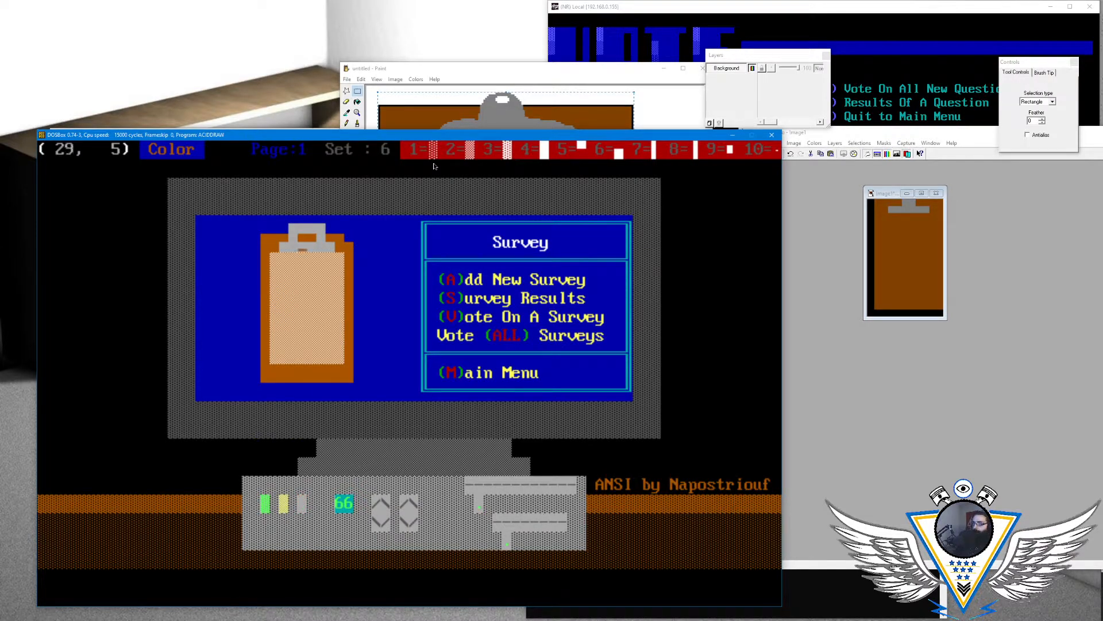
pyautogui.press('Right')
pyautogui.press('Right')
pyautogui.press('Right')
pyautogui.press('Right')
# - Round the clipboard's two lower corners with brown upper half blocks over blue in row 12, columns 25 and 34
pyautogui.press('Down')
pyautogui.press('Down')
pyautogui.press('Down')
pyautogui.press('Down')
pyautogui.press('Down')
pyautogui.press('Down')
pyautogui.press('Down')
pyautogui.press('Down')
pyautogui.press('Down')
pyautogui.press('Down')
pyautogui.press('Left')
pyautogui.press('Left')
pyautogui.press('Up')
pyautogui.press('Up')
pyautogui.press('Up')
pyautogui.press('Right')
pyautogui.press('Right')
pyautogui.press('Right')
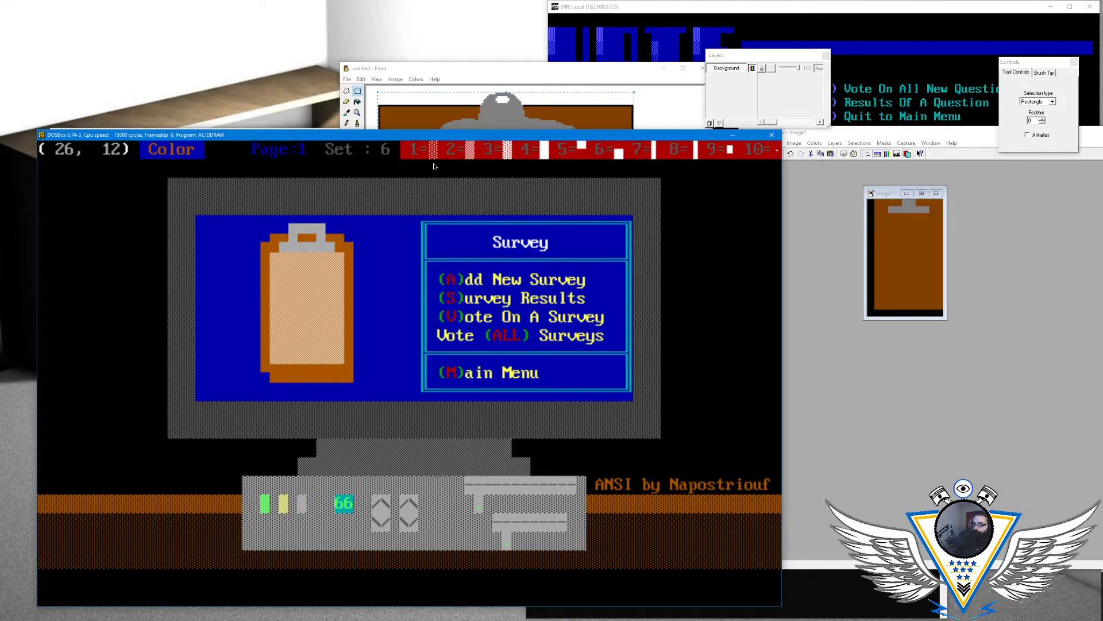
pyautogui.press('Right')
pyautogui.press('Right')
pyautogui.press('Right')
pyautogui.press('Right')
pyautogui.press('Right')
pyautogui.press('Right')
pyautogui.press('Right')
pyautogui.press('Right')
pyautogui.press('Left')
pyautogui.press('Right')
# - Set the drawing foreground color to yellow for the paper, starting from its first cell at column 26, row 6
pyautogui.press('Up')
pyautogui.press('Left')
pyautogui.press('Left')
pyautogui.press('Left')
pyautogui.press('Left')
pyautogui.press('Left')
pyautogui.press('Left')
pyautogui.press('Left')
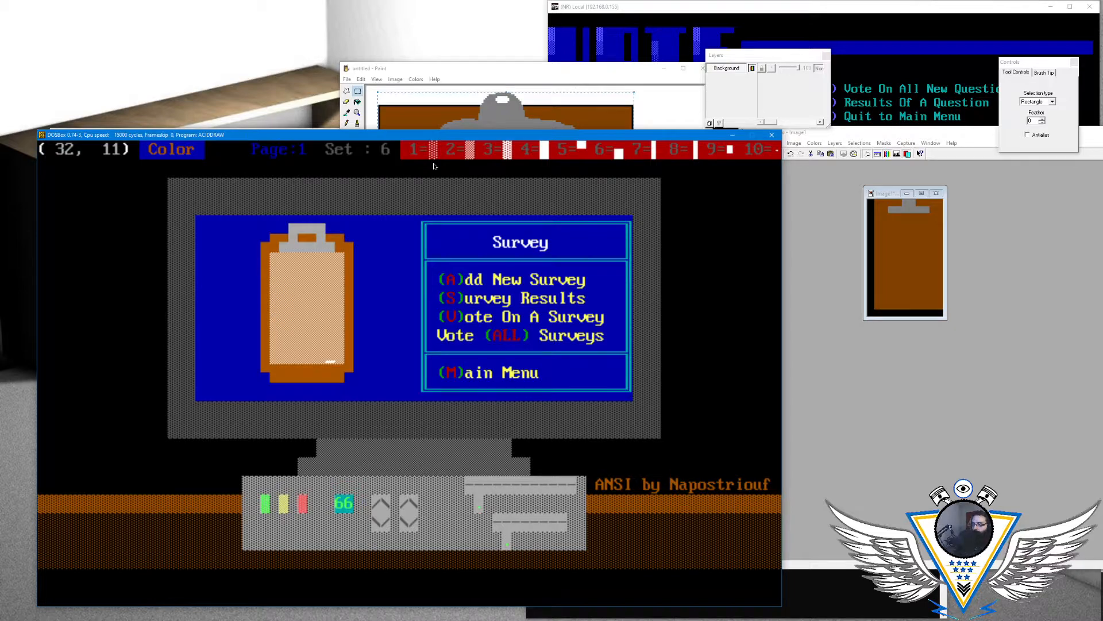
pyautogui.press('Left')
pyautogui.press('Left')
pyautogui.press('Up')
pyautogui.press('Up')
pyautogui.press('Up')
pyautogui.press('Up')
pyautogui.press('Up')
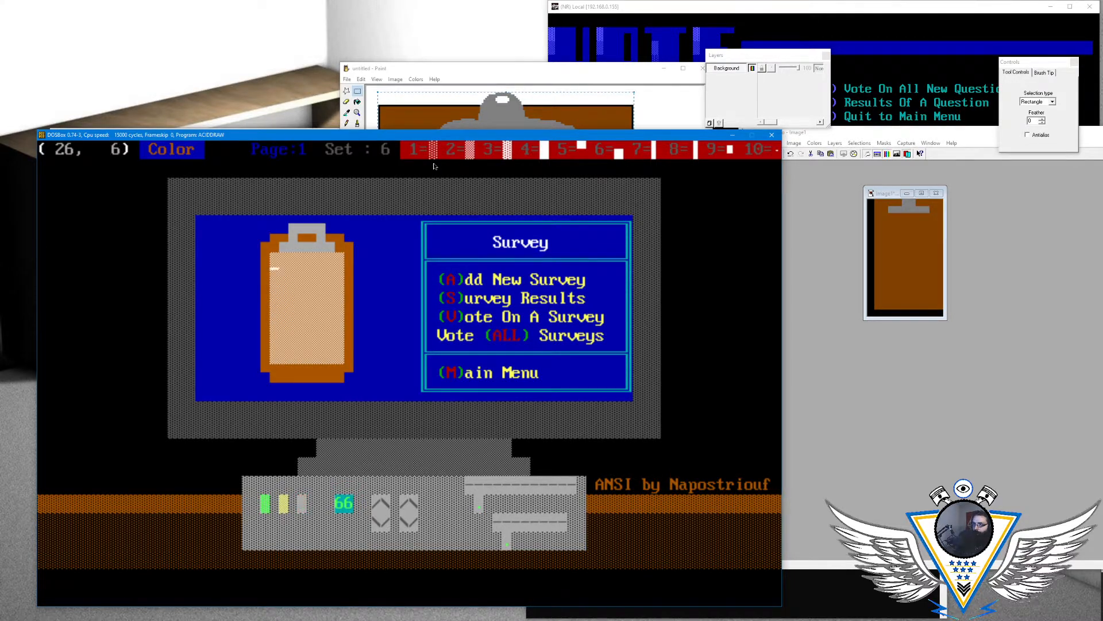
pyautogui.hotkey('alt', 'c')
pyautogui.press('Right')
pyautogui.press('Right')
pyautogui.press('Right')
pyautogui.press('Right')
pyautogui.press('Right')
pyautogui.press('Right')
pyautogui.press('Right')
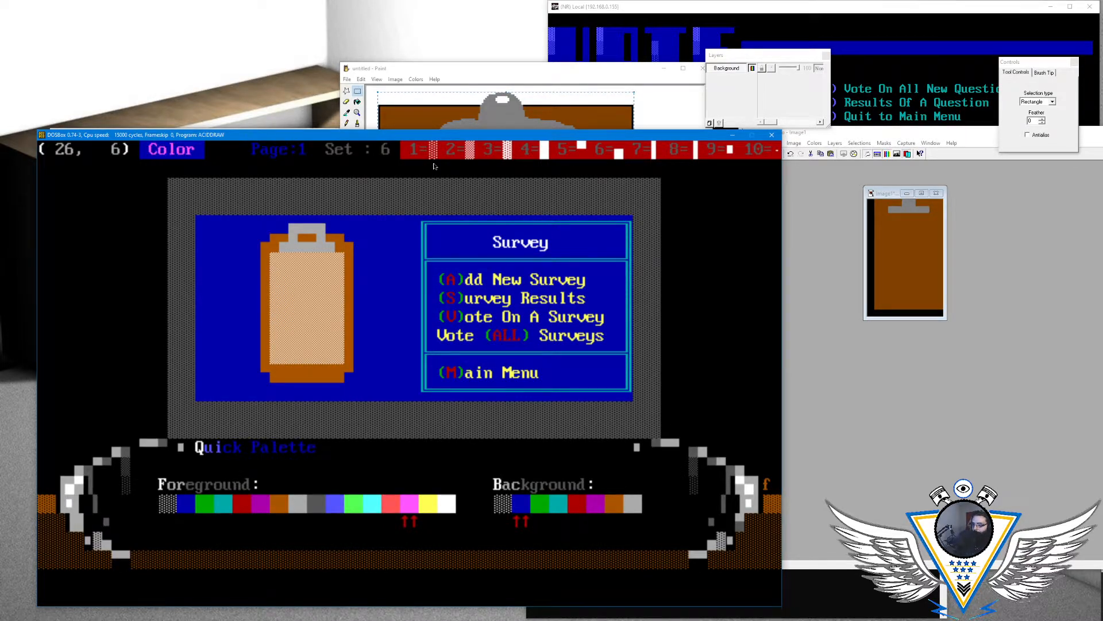
pyautogui.press('Return')
# - Try shade blocks in the paper's first cell and set the drawing background color to brown
pyautogui.press('F1')
pyautogui.press('Left')
pyautogui.press('F3')
pyautogui.hotkey('alt', 'c')
pyautogui.press('Right')
pyautogui.press('Right')
pyautogui.press('Right')
pyautogui.press('Right')
pyautogui.press('Right')
pyautogui.press('Return')
# - Repaint the paper's rows 6 and 7 from column 26 to column 33 with dense yellow shade blocks on brown
pyautogui.press('F3')
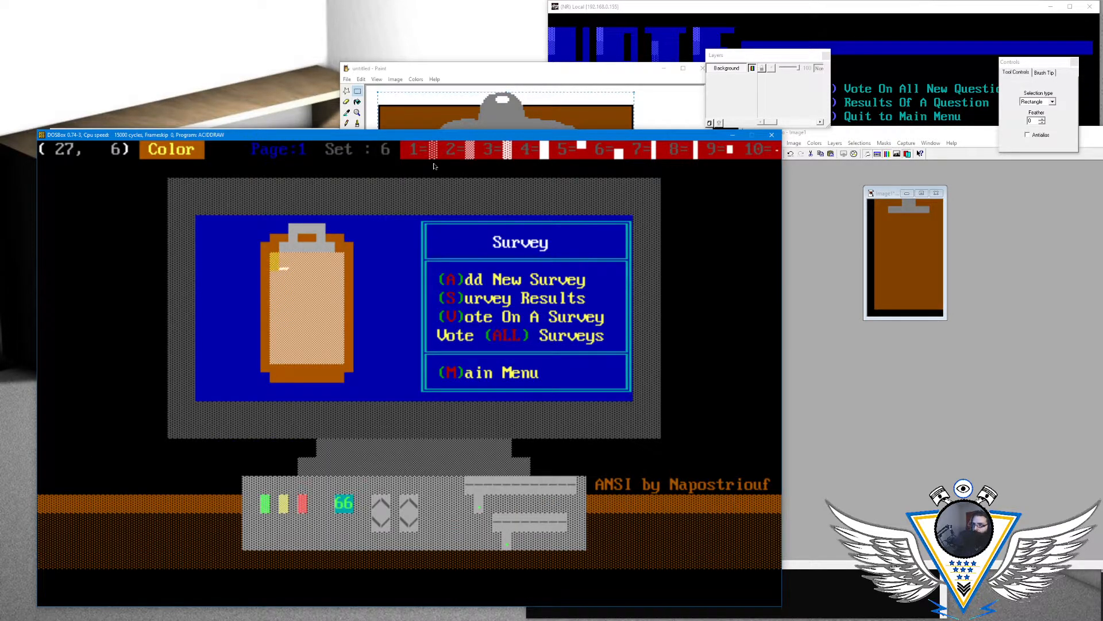
pyautogui.press('F3')
pyautogui.press('F3')
pyautogui.press('F3')
pyautogui.press('F3')
pyautogui.press('F3')
pyautogui.press('F3')
pyautogui.press('Down')
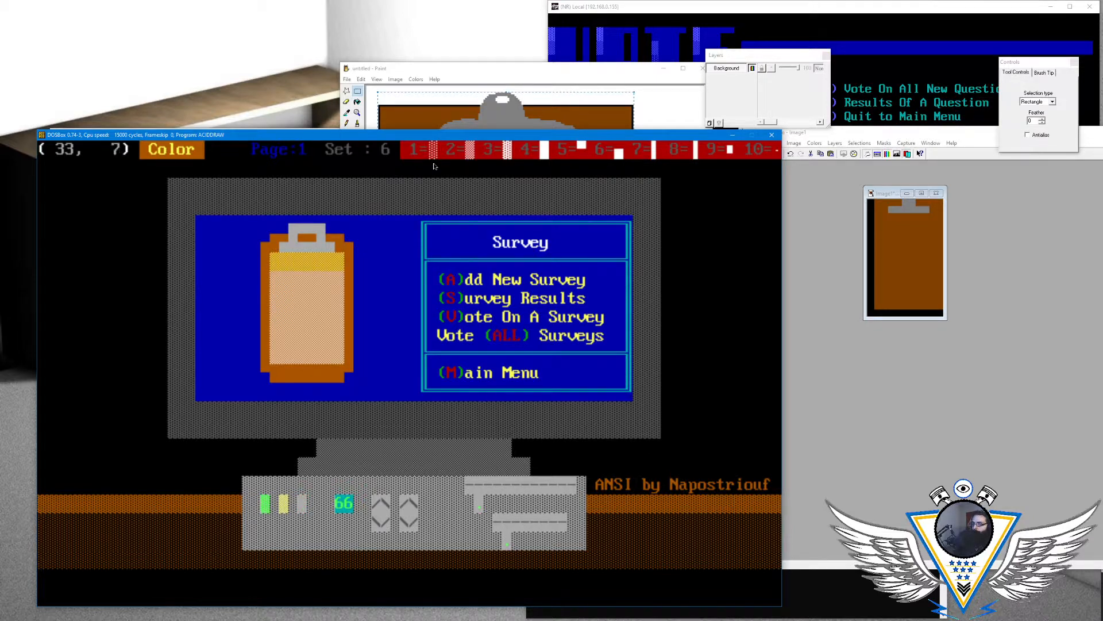
pyautogui.press('Left')
pyautogui.press('Left')
pyautogui.press('Left')
pyautogui.press('Left')
pyautogui.press('Left')
pyautogui.press('F3')
pyautogui.press('F3')
# - Repaint the paper's rows 8 and 9 with the same yellow-on-brown shade blocks
pyautogui.press('Down')
pyautogui.press('Left')
pyautogui.press('Left')
pyautogui.press('Left')
pyautogui.press('Left')
pyautogui.press('Left')
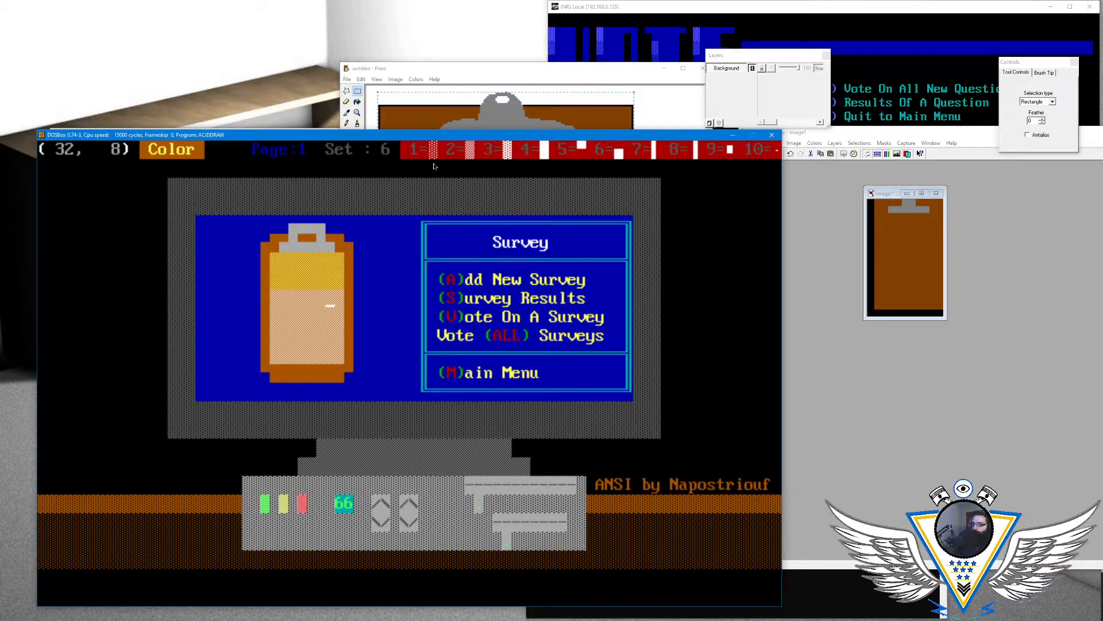
pyautogui.press('F3')
pyautogui.press('F3')
pyautogui.press('F3')
pyautogui.press('F3')
pyautogui.press('F3')
pyautogui.press('F3')
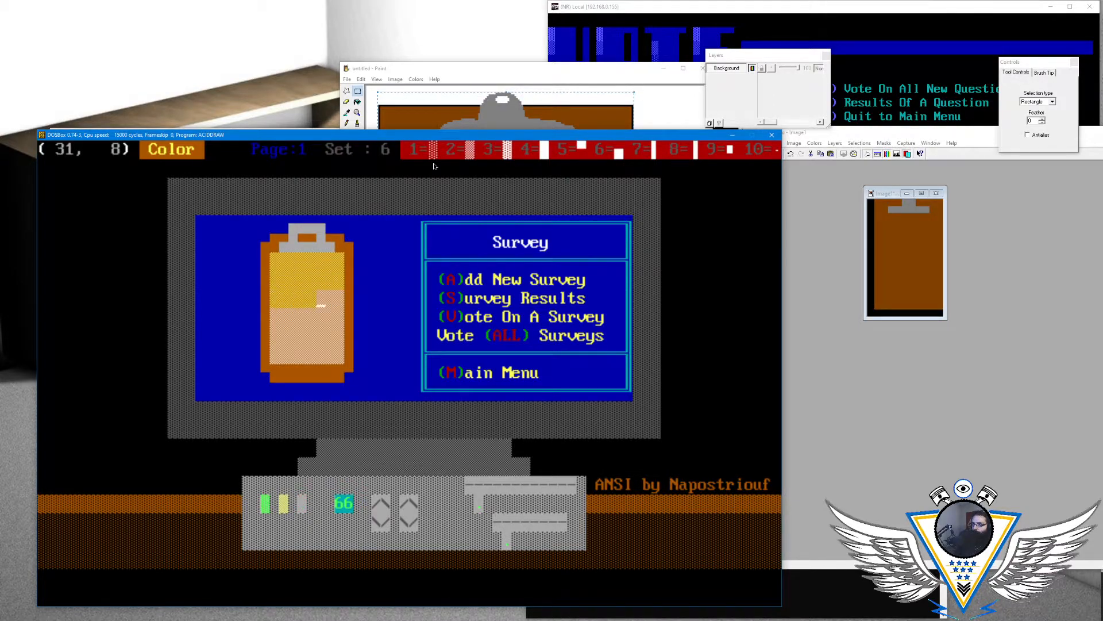
pyautogui.press('Down')
pyautogui.press('Left')
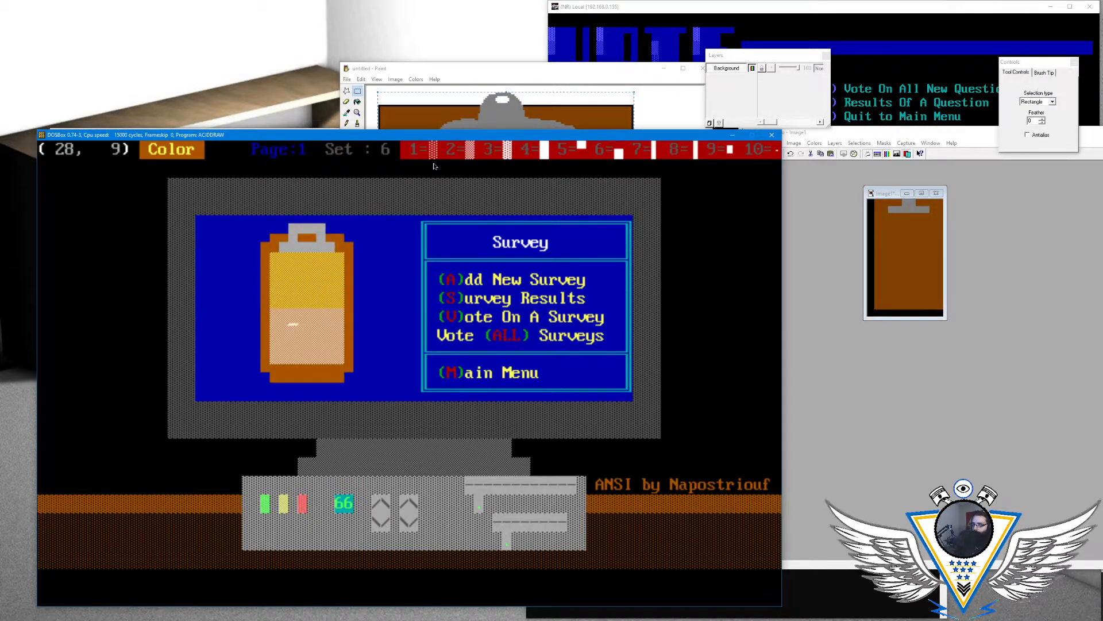
pyautogui.press('Right')
pyautogui.press('Right')
pyautogui.press('Right')
pyautogui.press('Right')
pyautogui.press('Right')
pyautogui.press('Right')
pyautogui.press('Right')
# - Finish recoloring the paper by filling rows 10 and 11 with yellow-on-brown shade blocks
pyautogui.press('Down')
pyautogui.press('Left')
pyautogui.press('Left')
pyautogui.press('Left')
pyautogui.press('Left')
pyautogui.press('F3')
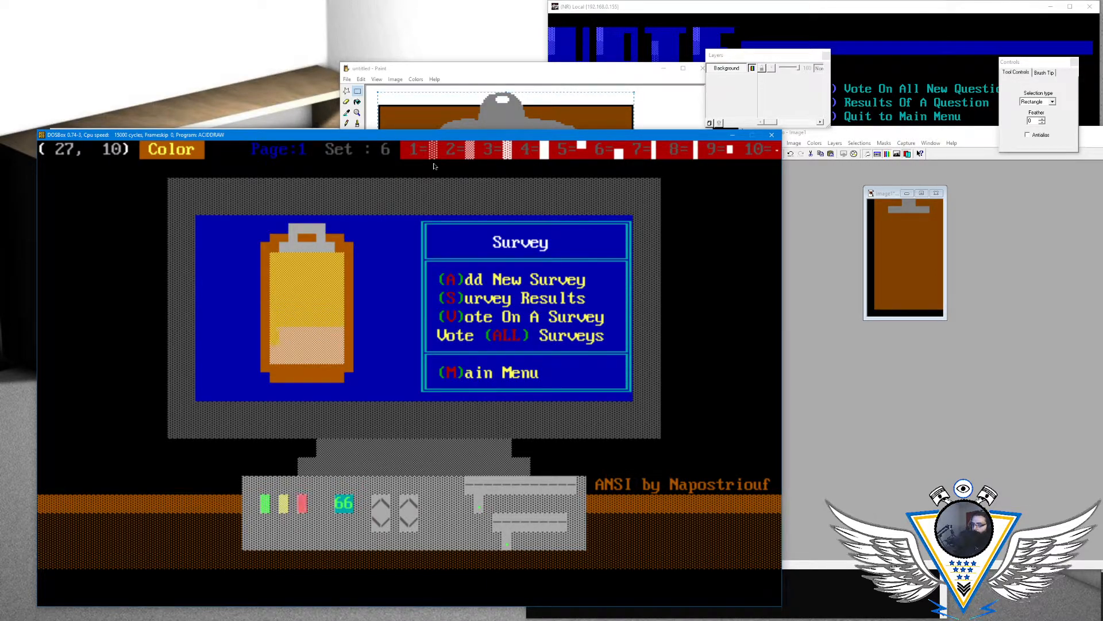
pyautogui.press('Down')
pyautogui.press('Left')
pyautogui.press('Left')
pyautogui.press('Left')
pyautogui.press('Left')
pyautogui.press('Left')
pyautogui.press('Left')
pyautogui.press('Left')
pyautogui.press('Left')
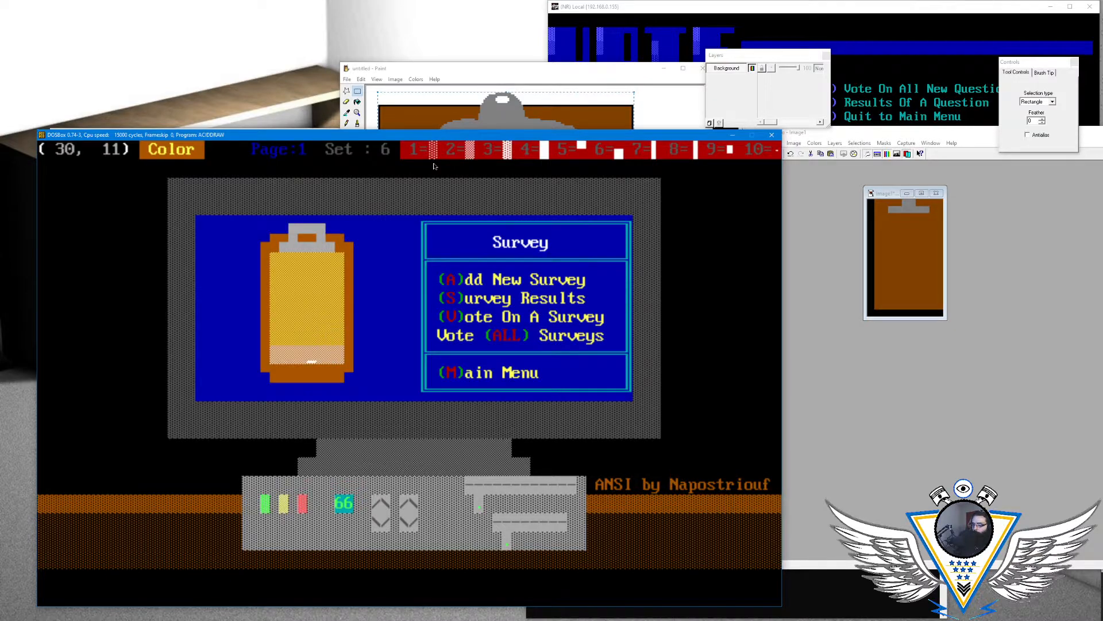
pyautogui.press('F2')
pyautogui.press('F2')
pyautogui.press('F2')
pyautogui.press('F2')
pyautogui.press('F2')
pyautogui.press('F2')
pyautogui.press('F2')
pyautogui.press('F2')
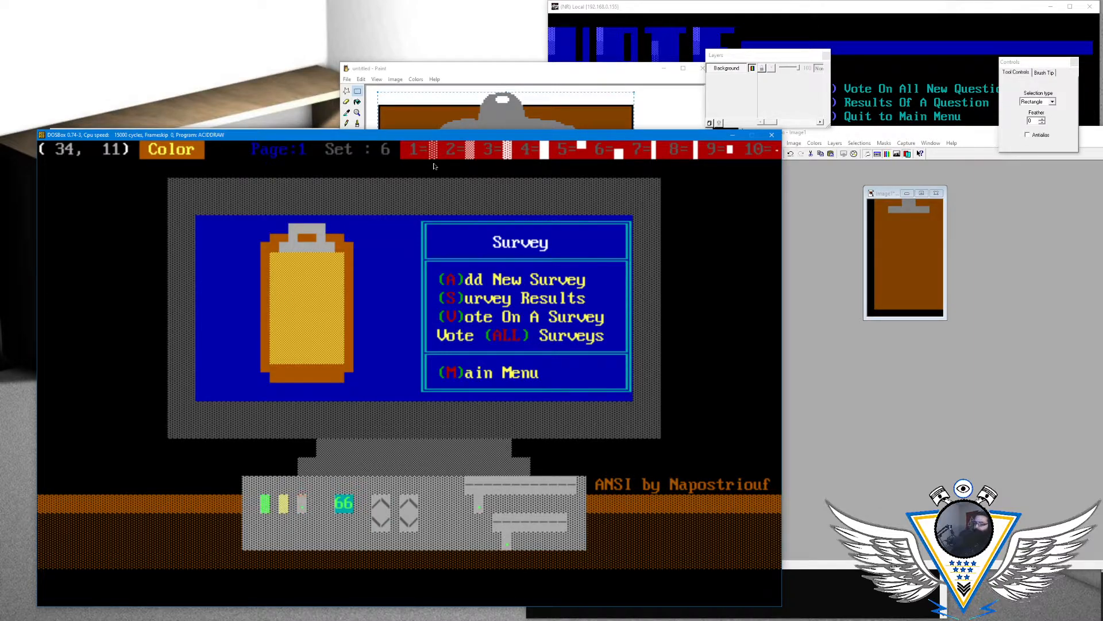
# - Check the spacing of the clipboard between the blue screen's edge and the Survey menu box
pyautogui.press('Left')
pyautogui.press('Left')
pyautogui.press('Left')
pyautogui.press('Left')
pyautogui.press('Left')
pyautogui.press('Left')
pyautogui.press('Left')
pyautogui.press('Left')
pyautogui.press('Left')
pyautogui.press('Left')
pyautogui.press('Left')
pyautogui.press('Left')
pyautogui.press('Left')
pyautogui.press('Left')
pyautogui.press('Left')
pyautogui.press('Up')
pyautogui.press('Up')
pyautogui.press('Up')
pyautogui.press('Up')
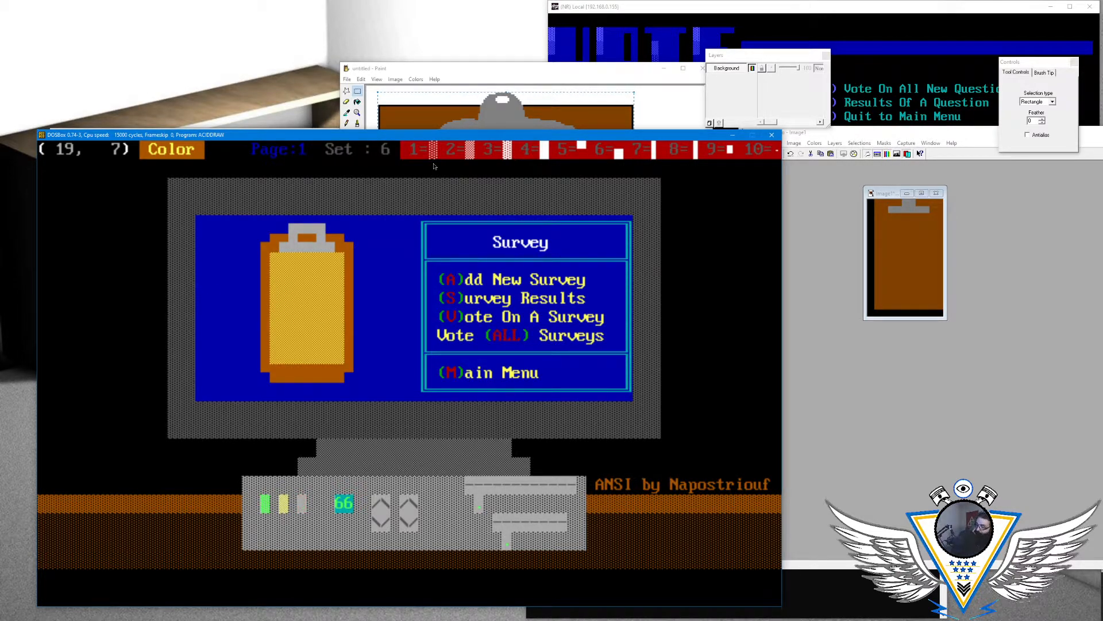
pyautogui.press('Up')
pyautogui.press('Up')
pyautogui.press('Left')
pyautogui.press('Right')
pyautogui.press('Right')
pyautogui.press('Right')
pyautogui.press('Right')
pyautogui.press('Right')
pyautogui.press('Right')
pyautogui.press('Right')
pyautogui.press('Right')
pyautogui.press('Right')
pyautogui.press('Right')
pyautogui.press('Right')
pyautogui.press('Right')
pyautogui.press('Right')
pyautogui.press('Right')
pyautogui.press('Right')
pyautogui.press('Right')
pyautogui.press('Right')
pyautogui.press('Right')
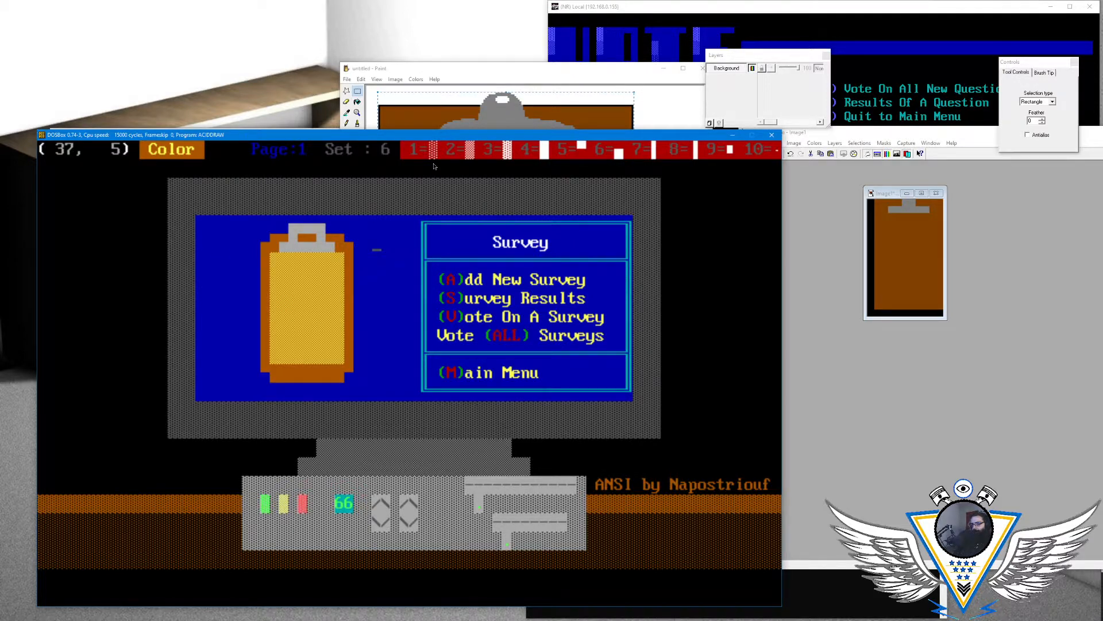
pyautogui.press('Right')
pyautogui.press('Right')
pyautogui.press('Left')
pyautogui.press('Left')
pyautogui.press('Left')
pyautogui.press('Left')
pyautogui.press('Left')
pyautogui.press('Left')
pyautogui.press('Left')
pyautogui.press('Left')
pyautogui.press('Left')
pyautogui.press('Left')
pyautogui.press('Left')
pyautogui.press('Left')
pyautogui.press('Left')
pyautogui.press('Left')
pyautogui.press('Left')
pyautogui.press('Left')
pyautogui.press('Left')
pyautogui.press('Left')
# - Delete six blank cells from column 18 in row 5 to shift that row of the clipboard and menu left
pyautogui.press('Left')
pyautogui.press('Left')
pyautogui.press('Right')
pyautogui.press('Right')
pyautogui.press('Right')
pyautogui.press('Right')
pyautogui.press('Right')
pyautogui.press('Right')
pyautogui.press('Right')
pyautogui.press('Right')
pyautogui.press('Right')
pyautogui.press('Right')
pyautogui.press('Right')
pyautogui.press('Right')
pyautogui.press('Right')
pyautogui.press('Right')
pyautogui.press('Right')
pyautogui.press('Right')
pyautogui.press('Right')
pyautogui.press('Right')
pyautogui.press('Right')
pyautogui.press('Right')
pyautogui.press('Right')
pyautogui.press('Right')
pyautogui.press('Right')
pyautogui.press('Right')
pyautogui.press('Left')
pyautogui.press('Left')
pyautogui.press('Left')
pyautogui.press('Left')
pyautogui.press('Left')
pyautogui.press('Left')
pyautogui.press('Left')
pyautogui.press('Left')
pyautogui.press('Left')
pyautogui.press('Left')
pyautogui.press('Left')
pyautogui.press('Left')
pyautogui.press('Left')
pyautogui.press('Left')
pyautogui.press('Left')
pyautogui.press('Left')
pyautogui.press('Left')
pyautogui.press('Left')
pyautogui.press('Left')
pyautogui.press('Left')
pyautogui.press('Left')
pyautogui.press('Left')
pyautogui.press('Left')
pyautogui.press('Left')
pyautogui.press('Delete')
pyautogui.press('Delete')
pyautogui.press('Delete')
pyautogui.press('Delete')
pyautogui.press('Delete')
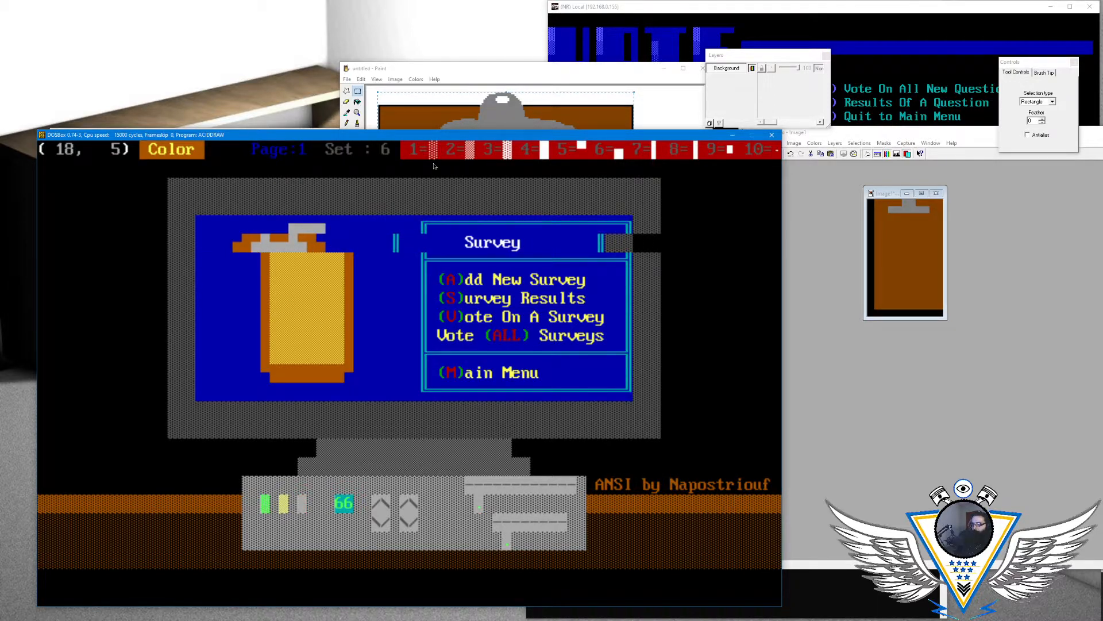
pyautogui.press('Delete')
# - Shift row 4, with the top of the clip and menu box, six columns left by deleting blank cells at column 18
pyautogui.press('Up')
pyautogui.press('Delete')
pyautogui.press('Delete')
pyautogui.press('Delete')
pyautogui.press('Delete')
pyautogui.press('Delete')
pyautogui.press('Delete')
# - Delete blank cells at column 18 in row 6 to align it with the two rows shifted six columns left
pyautogui.press('Down')
pyautogui.press('Down')
pyautogui.press('Down')
pyautogui.press('Up')
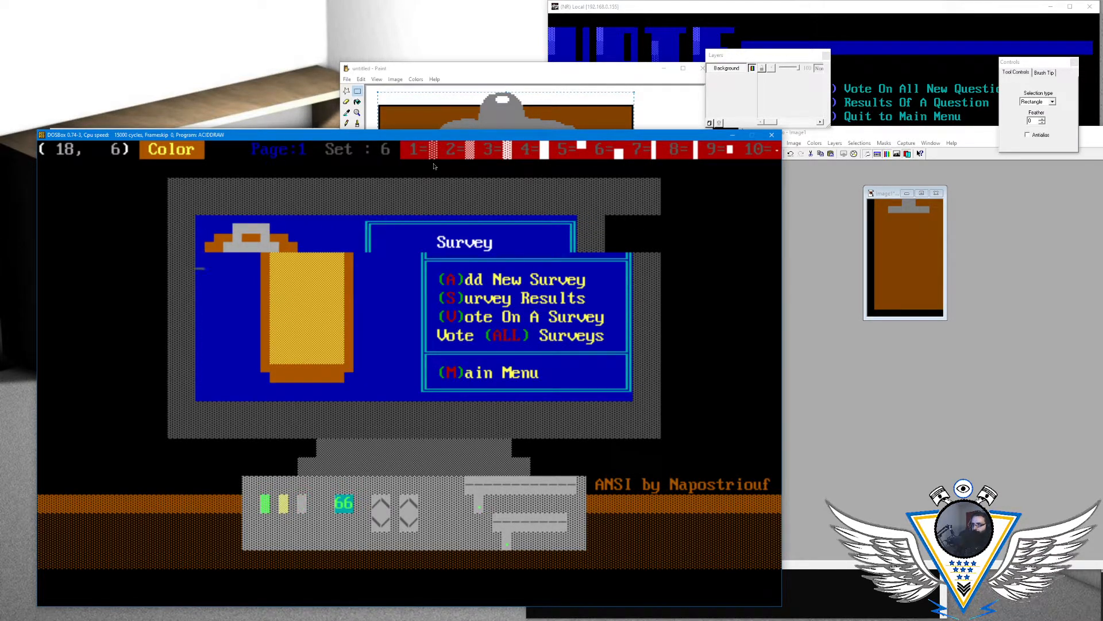
pyautogui.press('Delete')
pyautogui.press('Delete')
pyautogui.press('Delete')
pyautogui.press('Delete')
pyautogui.press('Delete')
pyautogui.press('Delete')
# - Shift rows 7 and 8 of the clipboard and menu left by deleting blank cells at column 18, aligning them with the rows above
pyautogui.press('Down')
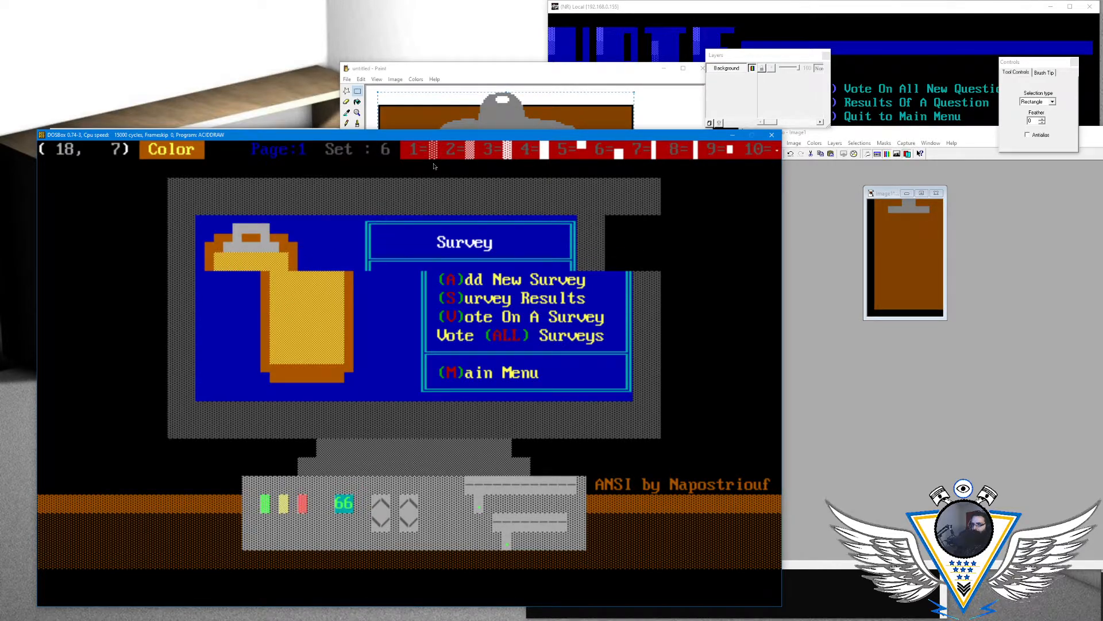
pyautogui.press('Delete')
pyautogui.press('Delete')
pyautogui.press('Delete')
pyautogui.press('Delete')
pyautogui.press('Delete')
pyautogui.press('Delete')
# - Delete six blank cells at column 18 in rows 9 and 10 to align them with the shifted rows above
pyautogui.press('Down')
pyautogui.press('Delete')
pyautogui.press('Delete')
pyautogui.press('Delete')
pyautogui.press('Delete')
pyautogui.press('Delete')
pyautogui.press('Delete')
pyautogui.press('Down')
pyautogui.press('Delete')
pyautogui.press('Delete')
pyautogui.press('Delete')
pyautogui.press('Delete')
pyautogui.press('Delete')
pyautogui.press('Delete')
pyautogui.press('Down')
pyautogui.press('Delete')
pyautogui.press('Delete')
pyautogui.press('Delete')
pyautogui.press('Delete')
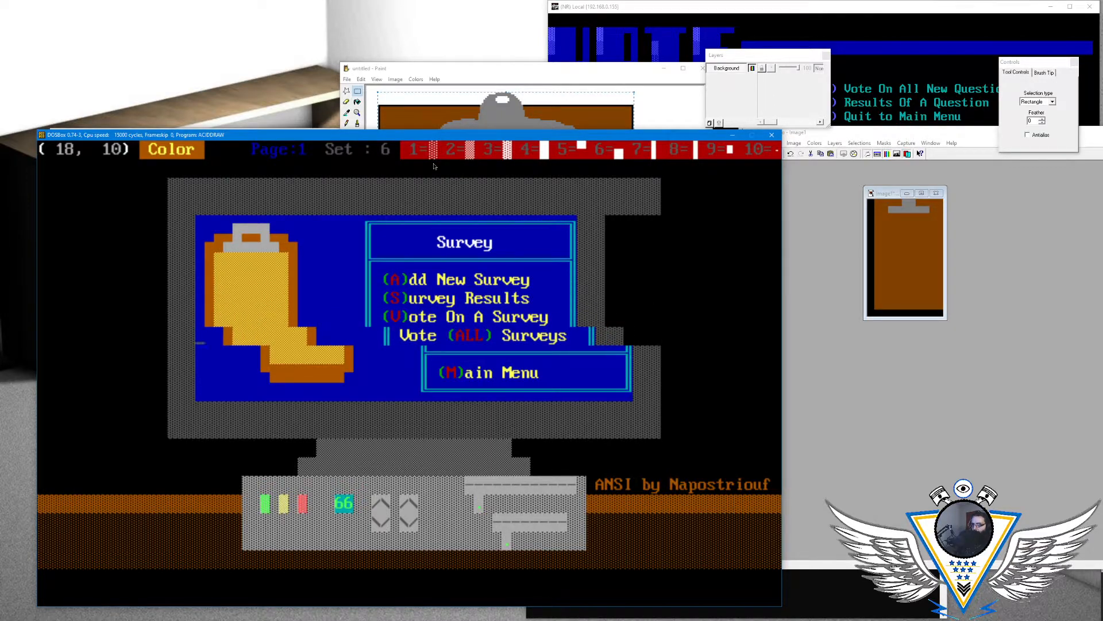
# - Shift rows 11 and 12, with the clipboard's lower end, six columns left by deleting blank cells at column 18
pyautogui.press('Delete')
pyautogui.press('Delete')
pyautogui.press('Down')
pyautogui.press('Delete')
pyautogui.press('Delete')
pyautogui.press('Delete')
pyautogui.press('Delete')
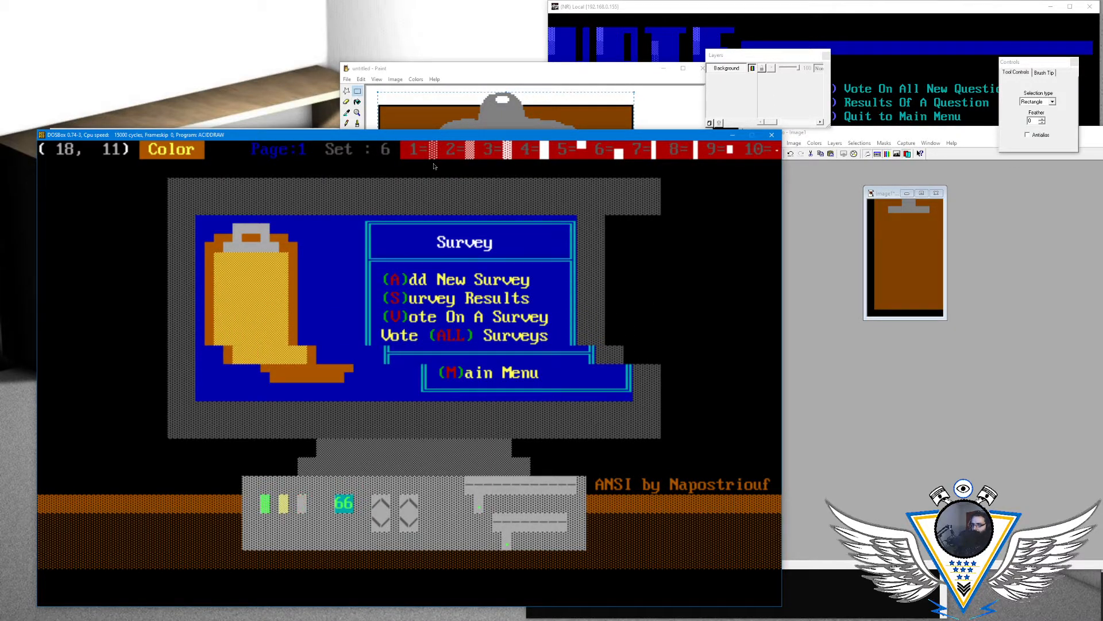
pyautogui.press('Delete')
pyautogui.press('Delete')
pyautogui.press('Down')
pyautogui.press('Delete')
pyautogui.press('Delete')
pyautogui.press('Delete')
pyautogui.press('Delete')
pyautogui.press('Delete')
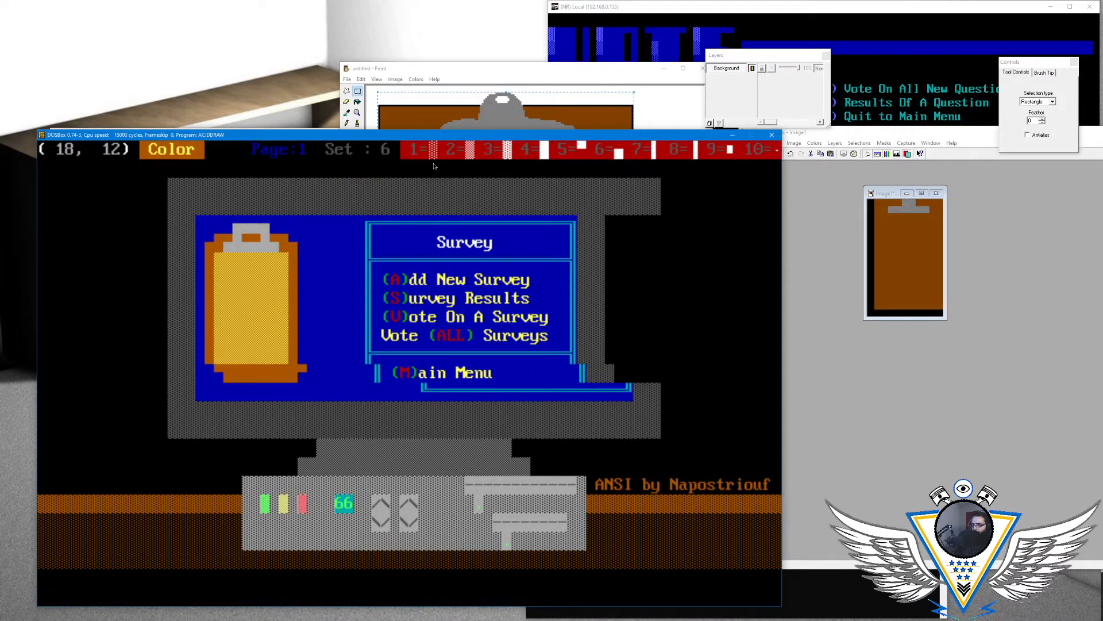
pyautogui.press('Delete')
# - Set the background colour to blue and blank out the shifted left border and first letters of "(M)ain Menu" in row 12
pyautogui.press('Right')
pyautogui.press('Right')
pyautogui.press('Right')
pyautogui.press('Right')
pyautogui.press('Right')
pyautogui.press('Right')
pyautogui.press('Right')
pyautogui.press('Right')
pyautogui.press('Right')
pyautogui.press('Right')
pyautogui.press('Right')
pyautogui.press('Right')
pyautogui.press('Right')
pyautogui.press('Right')
pyautogui.press('Right')
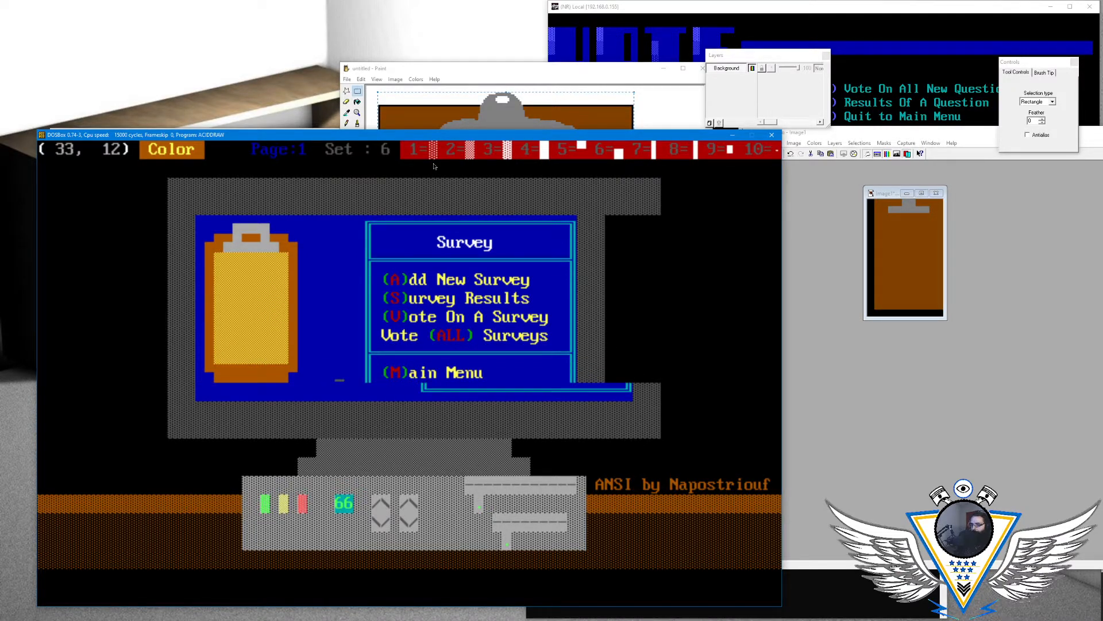
pyautogui.press('F4')
pyautogui.press('Left')
pyautogui.hotkey('alt', 'c')
pyautogui.press('Right')
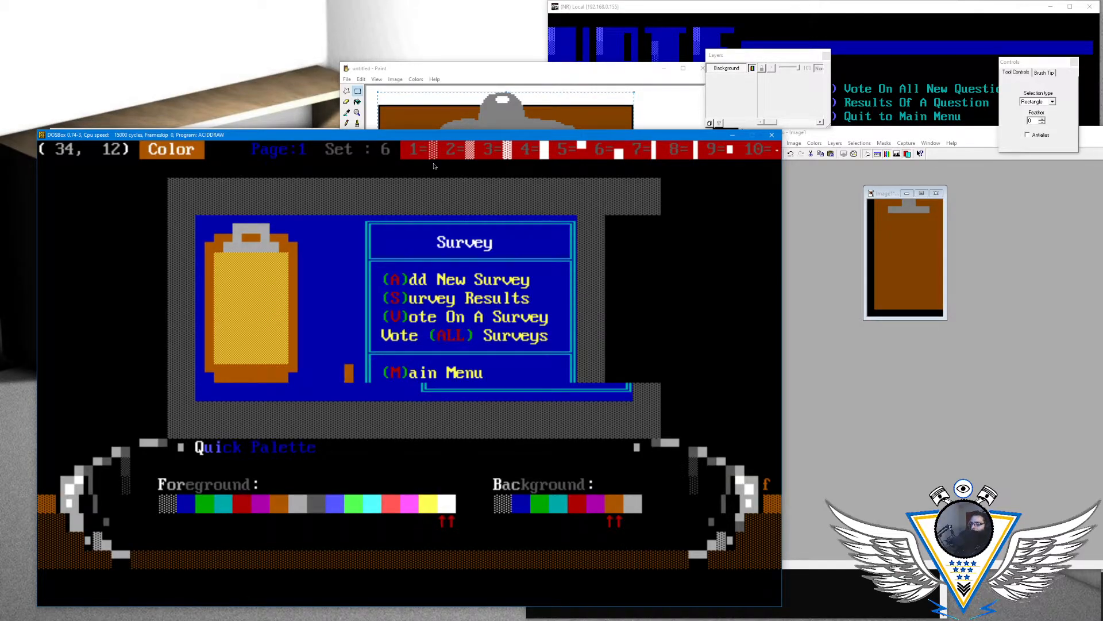
pyautogui.press('Down')
pyautogui.press('Down')
pyautogui.press('Down')
pyautogui.press('Down')
pyautogui.press('Down')
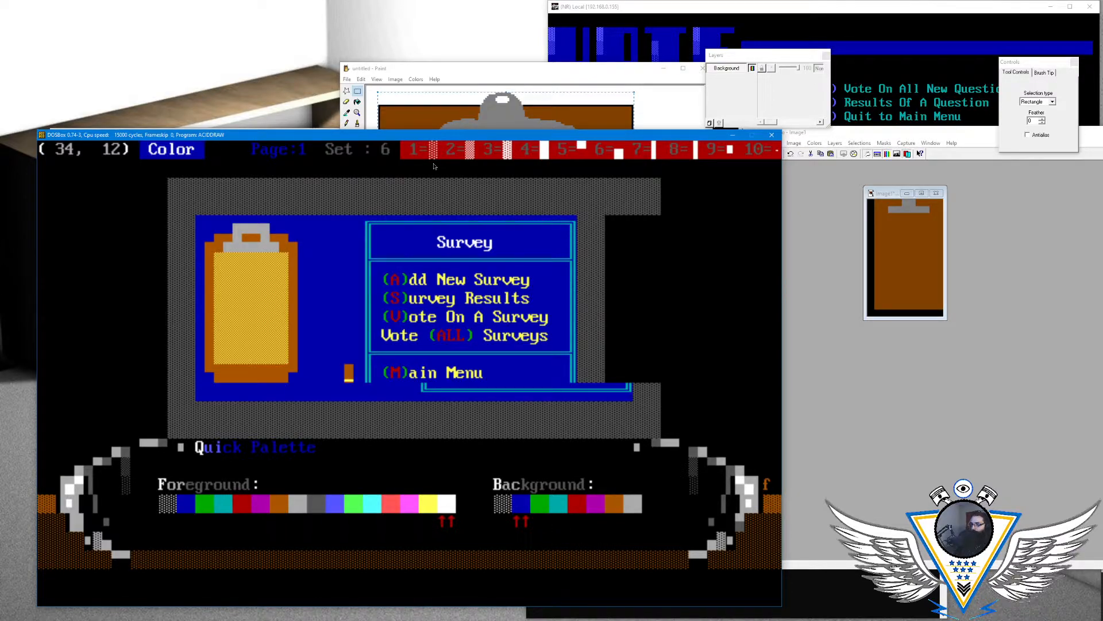
pyautogui.press('Return')
pyautogui.hotkey('alt', 'a')
pyautogui.press('Right')
pyautogui.press('Left')
pyautogui.press('Return')
pyautogui.press('Right')
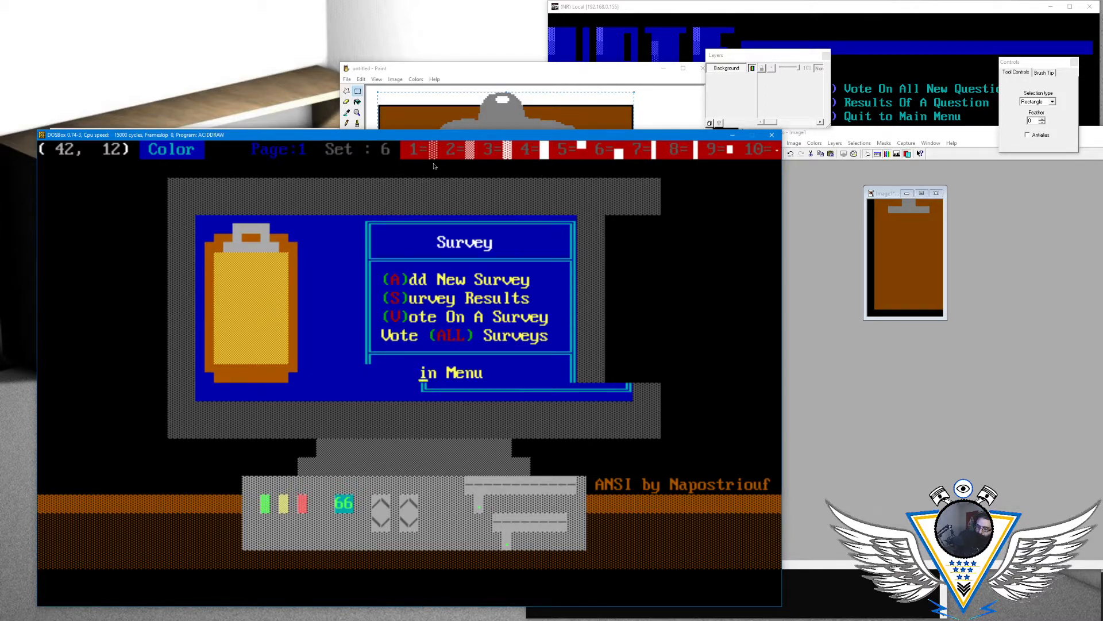
# - Switch to character set 2 and draw the menu box's cyan double vertical left border at column 42 in row 12
pyautogui.press('Left')
pyautogui.hotkey('alt', 'F2')
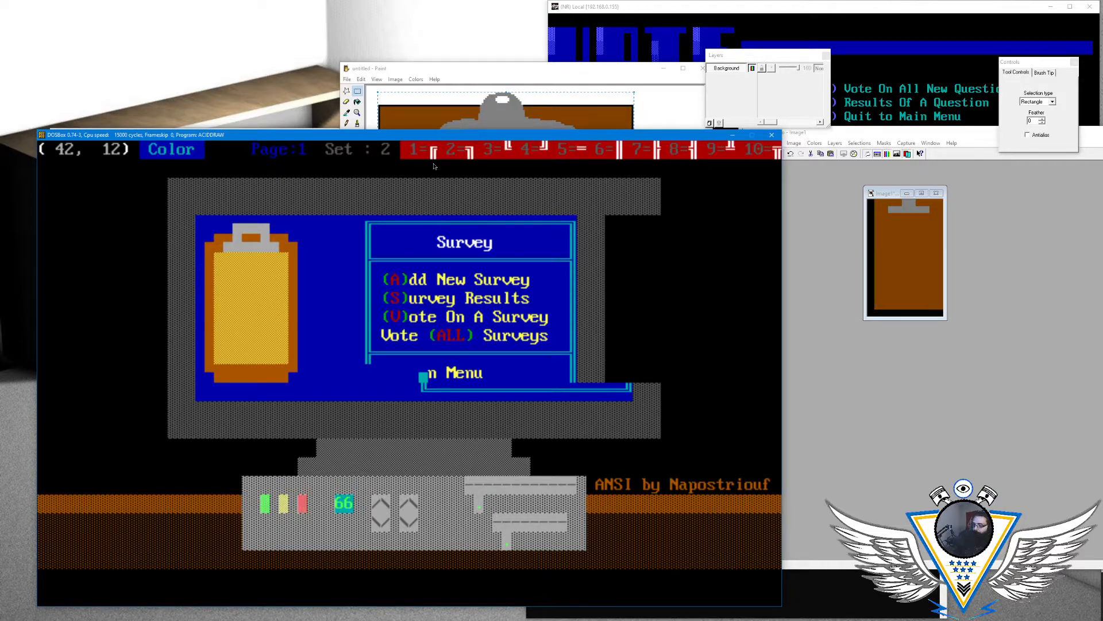
pyautogui.press('F6')
pyautogui.press('Right')
pyautogui.press('Right')
pyautogui.press('Right')
pyautogui.press('Right')
pyautogui.press('Right')
pyautogui.press('Right')
pyautogui.press('Right')
pyautogui.press('Right')
pyautogui.press('Right')
pyautogui.press('Right')
pyautogui.press('Right')
pyautogui.press('Right')
pyautogui.press('Right')
pyautogui.press('Right')
pyautogui.press('Right')
pyautogui.press('Right')
pyautogui.press('Right')
pyautogui.press('Right')
pyautogui.press('Right')
pyautogui.press('Right')
pyautogui.press('Right')
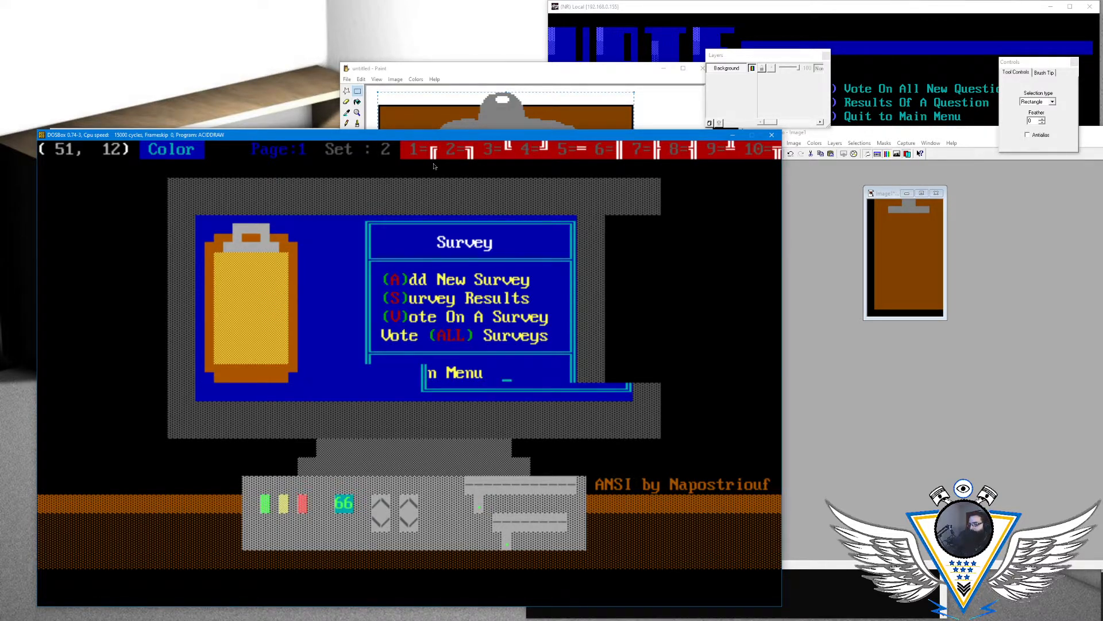
# - Draw the box's right double border at column 64 in row 12 and blank the shifted border and monitor frame in blue
pyautogui.press('F2')
pyautogui.press('Left')
pyautogui.press('Left')
pyautogui.press('Left')
pyautogui.press('Left')
pyautogui.press('Left')
pyautogui.press('Left')
pyautogui.press('Left')
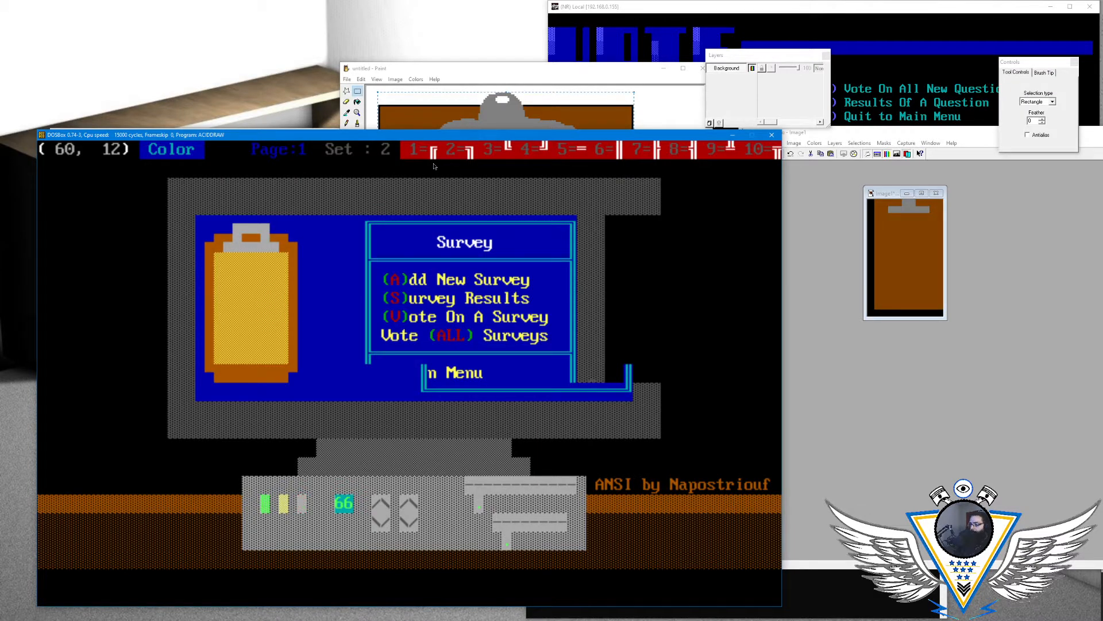
pyautogui.press('space')
# - Blank the shifted right border and monitor frame in row 11 with blue cells
pyautogui.press('space')
pyautogui.press('space')
pyautogui.press('space')
pyautogui.press('space')
pyautogui.press('space')
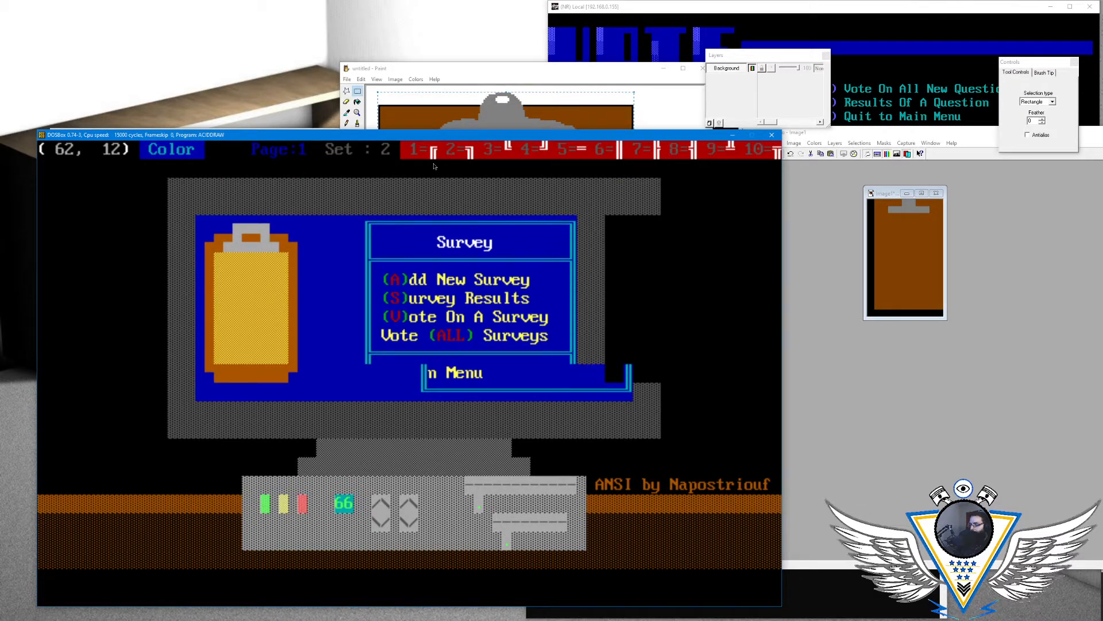
pyautogui.press('Up')
pyautogui.press('Left')
pyautogui.press('Left')
pyautogui.press('Left')
pyautogui.press('Left')
# - Draw the cyan double vertical right border of the menu box at column 64 upward from row 11 to row 4
pyautogui.press('Left')
pyautogui.press('Left')
pyautogui.press('space')
pyautogui.press('space')
pyautogui.press('space')
pyautogui.press('space')
pyautogui.press('space')
pyautogui.press('space')
pyautogui.press('Up')
pyautogui.press('F6')
pyautogui.press('Up')
pyautogui.press('Left')
pyautogui.press('F6')
pyautogui.press('Up')
pyautogui.press('Left')
pyautogui.press('F6')
pyautogui.press('Up')
pyautogui.press('Left')
pyautogui.press('F6')
pyautogui.press('Up')
pyautogui.press('Left')
pyautogui.press('F6')
pyautogui.press('Up')
pyautogui.press('Left')
pyautogui.press('F6')
pyautogui.press('Up')
# - Write "(M)ain Menu" in yellow on blue in row 12, inside the redrawn left border
pyautogui.press('Left')
pyautogui.press('F6')
pyautogui.press('Left')
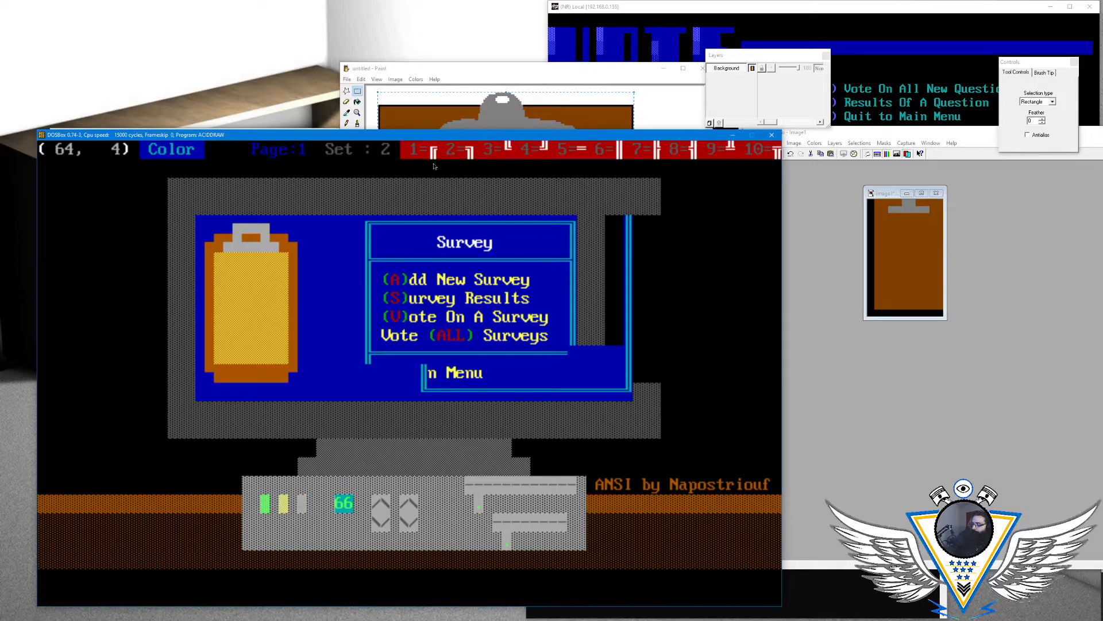
pyautogui.press('Left')
pyautogui.press('Left')
pyautogui.press('Left')
pyautogui.press('Left')
pyautogui.press('Left')
pyautogui.press('Down')
pyautogui.press('Left')
pyautogui.press('Left')
pyautogui.press('Down')
pyautogui.press('Down')
pyautogui.press('Left')
pyautogui.press('Left')
pyautogui.press('Down')
pyautogui.press('Down')
pyautogui.press('Left')
pyautogui.press('Down')
pyautogui.press('Down')
pyautogui.press('Left')
pyautogui.press('Down')
pyautogui.press('Left')
pyautogui.press('Left')
pyautogui.press('Left')
pyautogui.press('Left')
pyautogui.press('Left')
pyautogui.press('Left')
pyautogui.press('Left')
pyautogui.hotkey('alt', 'c')
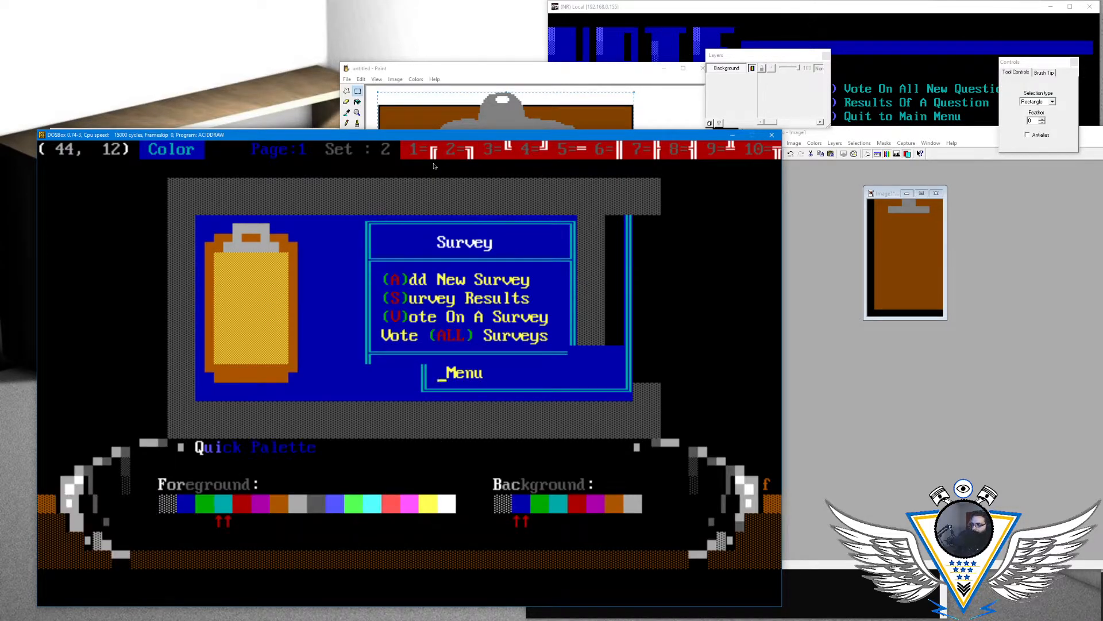
pyautogui.press('Right')
pyautogui.press('Right')
pyautogui.press('Right')
pyautogui.press('Right')
pyautogui.press('Right')
pyautogui.press('Right')
pyautogui.press('Right')
pyautogui.press('Right')
pyautogui.press('Right')
pyautogui.press('Right')
pyautogui.press('Right')
pyautogui.press('Return')
pyautogui.write('(*')
pyautogui.press('BackSpace')
pyautogui.write('NM')
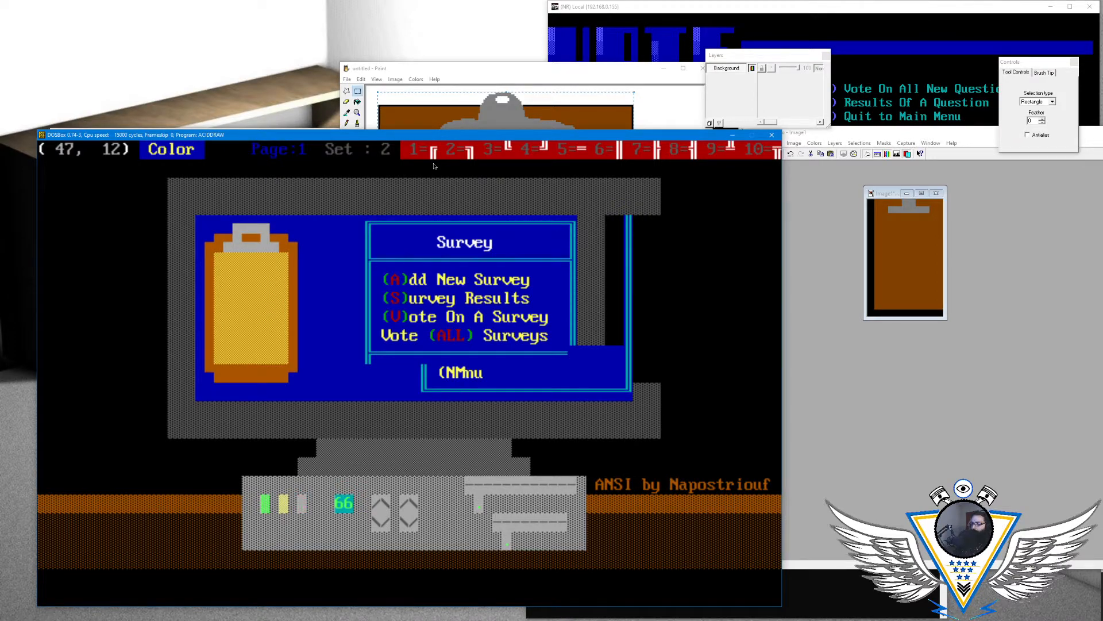
pyautogui.press('Left')
pyautogui.press('Left')
pyautogui.write('M)ain Menu')
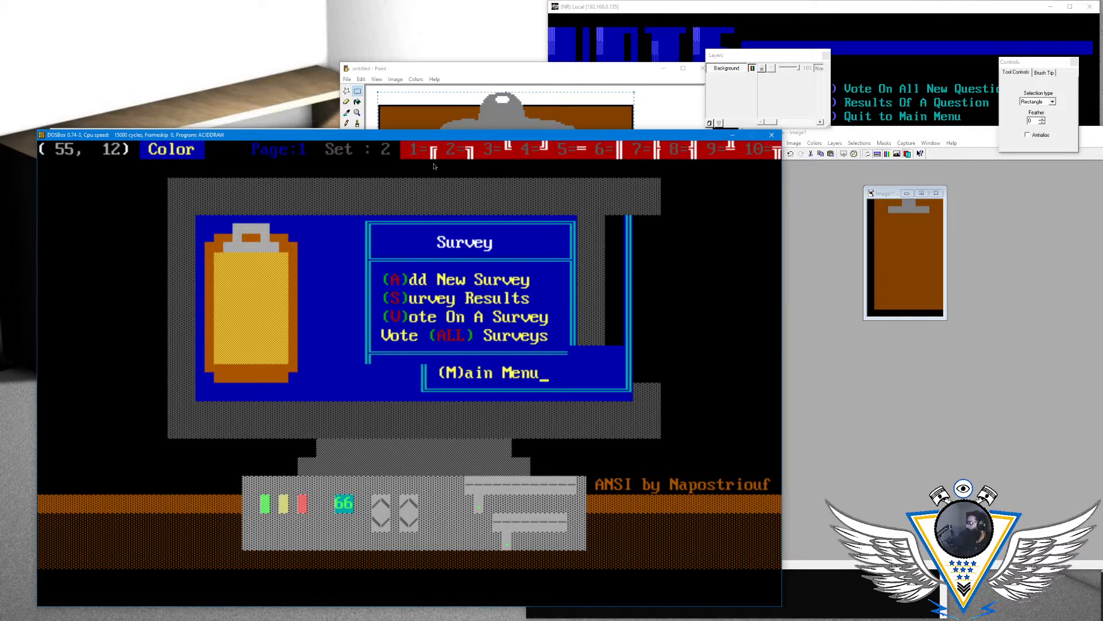
pyautogui.press('super')
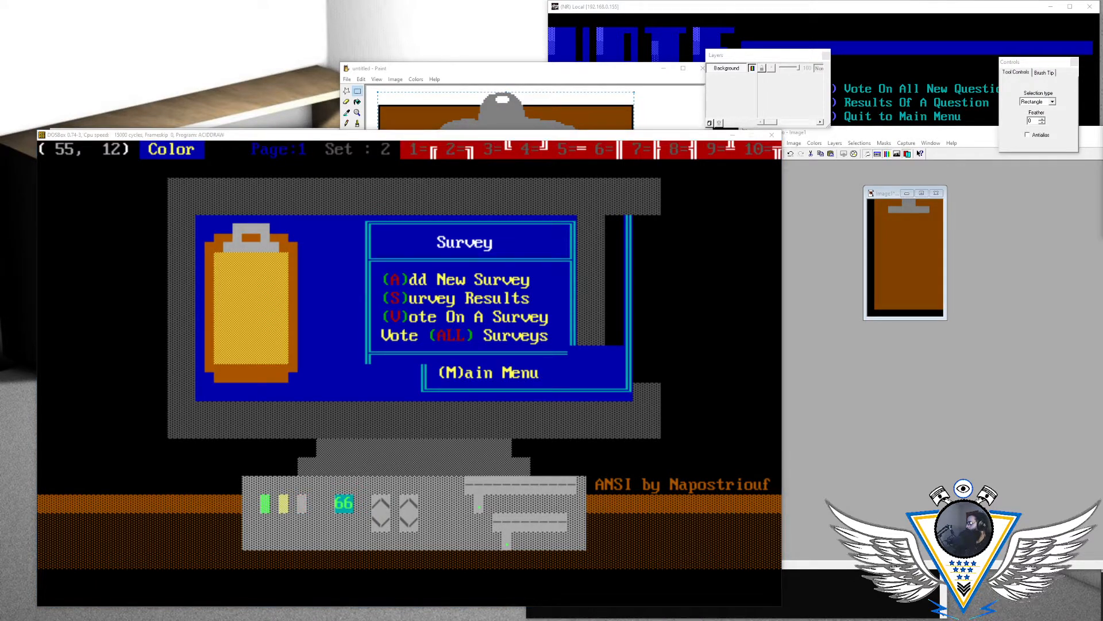
pyautogui.click(592, 137)
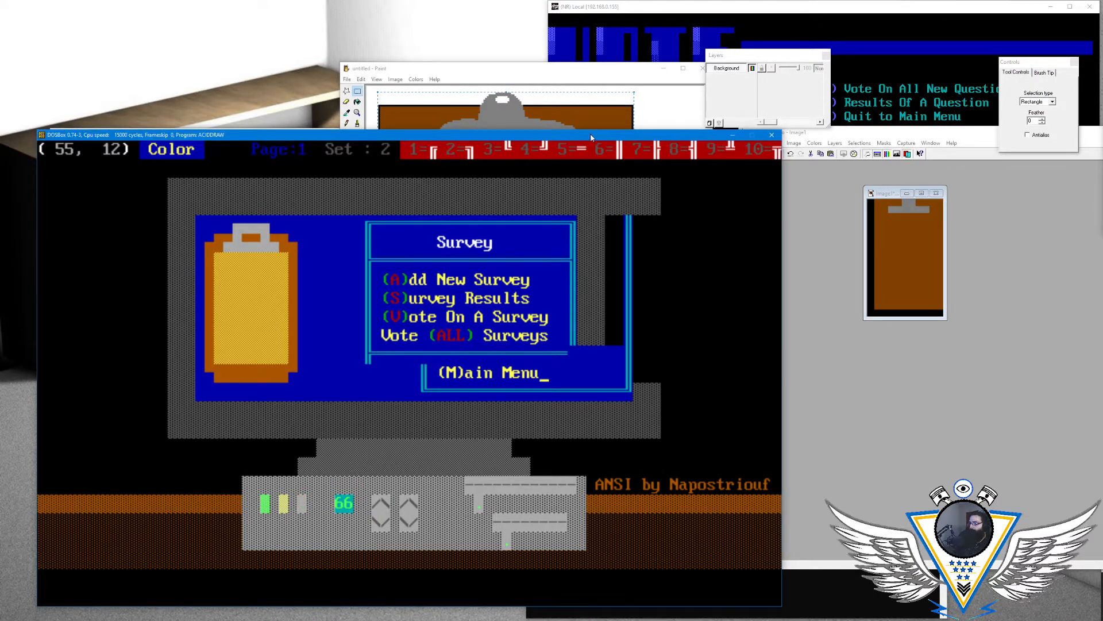
# - Write "Vote (ALL) Surveys" in row 10, starting above the "M" of "(M)ain Menu"
pyautogui.press('Up')
pyautogui.press('Left')
pyautogui.press('Left')
pyautogui.press('Left')
pyautogui.press('Left')
pyautogui.press('Left')
pyautogui.press('Left')
pyautogui.press('Left')
pyautogui.press('Left')
pyautogui.press('Left')
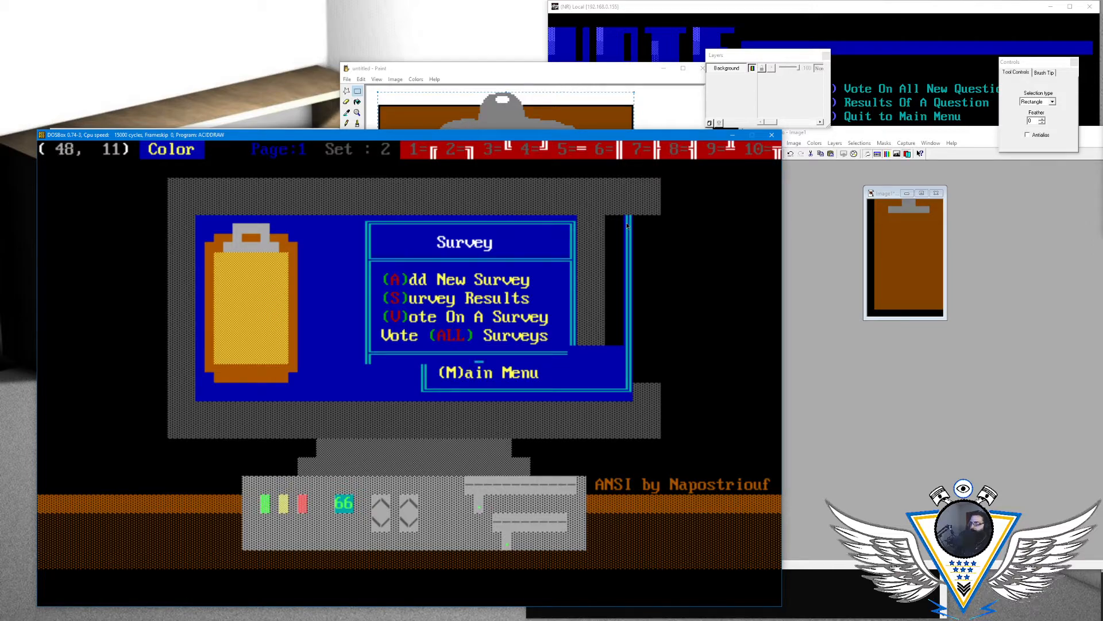
pyautogui.press('Left')
pyautogui.press('Left')
pyautogui.press('Left')
pyautogui.press('Up')
pyautogui.press('Right')
pyautogui.write('Vit')
pyautogui.press('Left')
pyautogui.press('Left')
pyautogui.write('ote')
pyautogui.press('Left')
pyautogui.press('Left')
pyautogui.press('Left')
pyautogui.press('Left')
pyautogui.press('Left')
pyautogui.press('Left')
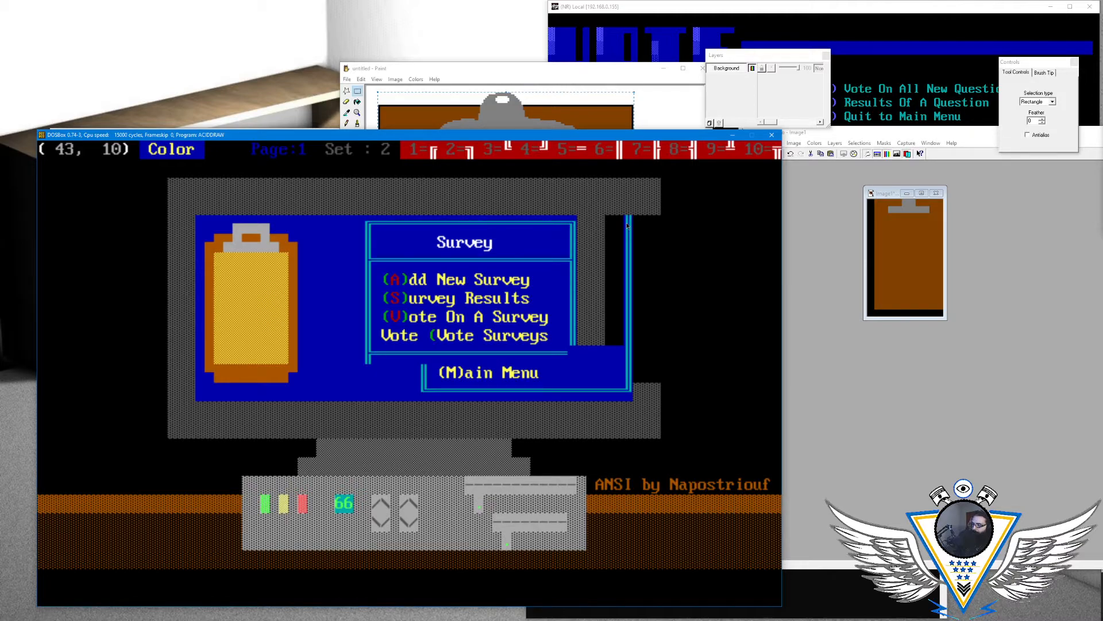
pyautogui.press('Right')
pyautogui.press('Right')
pyautogui.press('Right')
pyautogui.write('(ALL) Surveys')
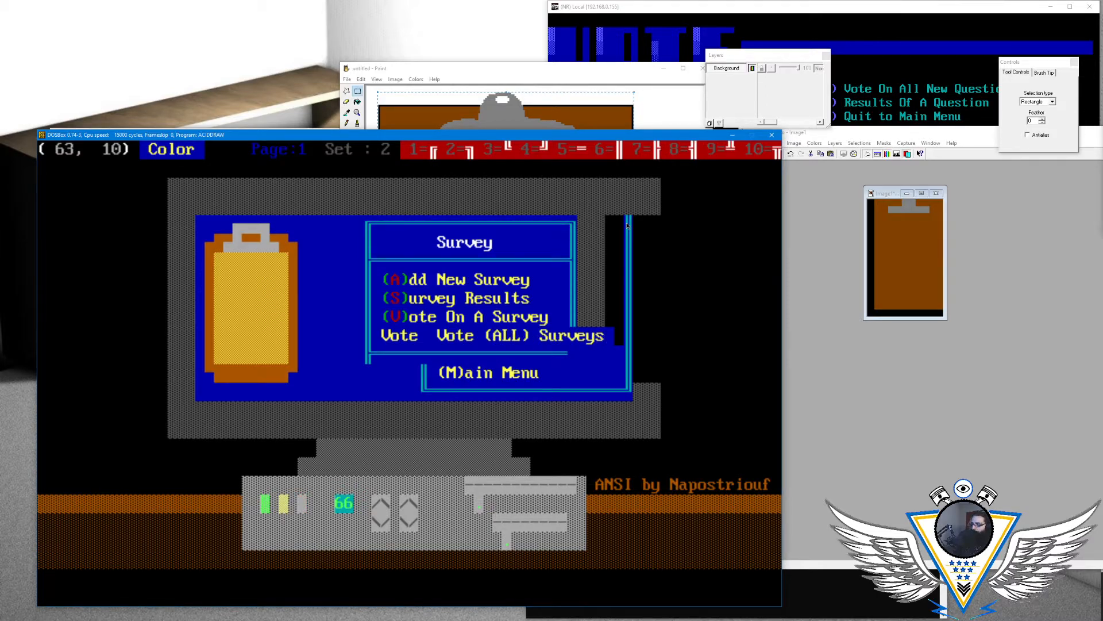
# - Write "(V)ote On A Survey" in row 9, aligned with the rewritten menu lines below
pyautogui.press('Left')
pyautogui.press('Up')
pyautogui.press('Left')
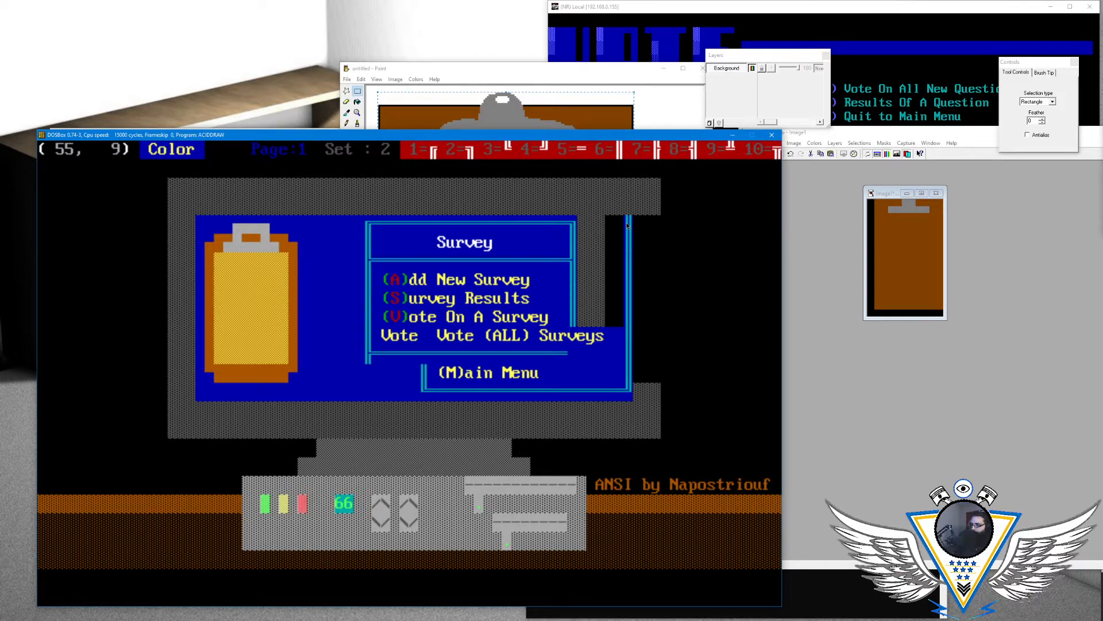
pyautogui.write('(V)')
pyautogui.write('ote On ')
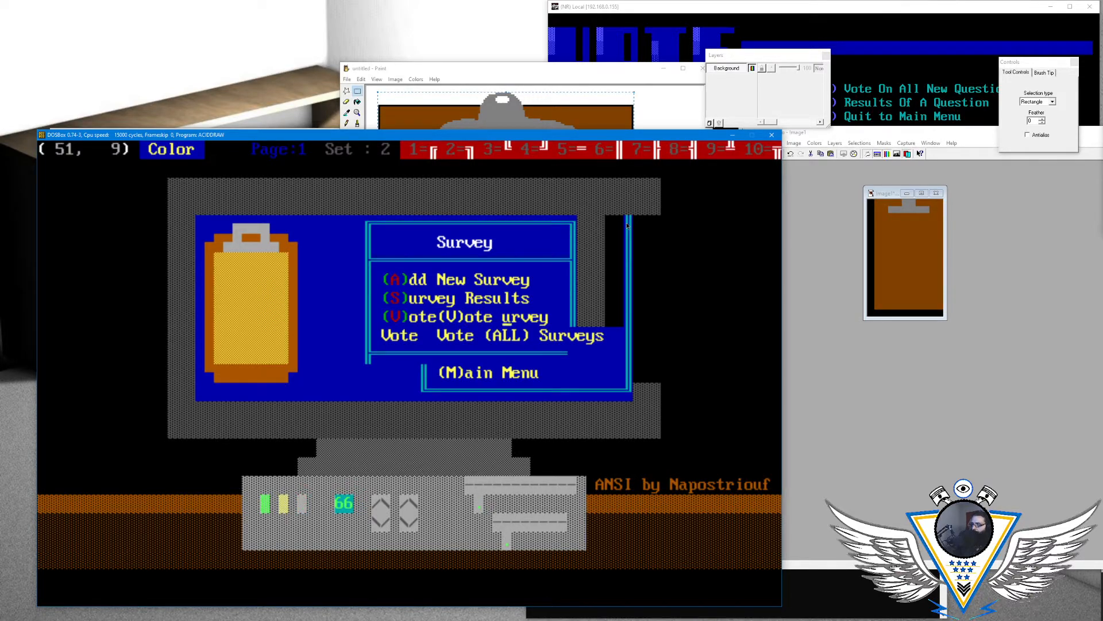
pyautogui.write('a')
pyautogui.press('BackSpace')
pyautogui.write('A Sur')
pyautogui.write('y')
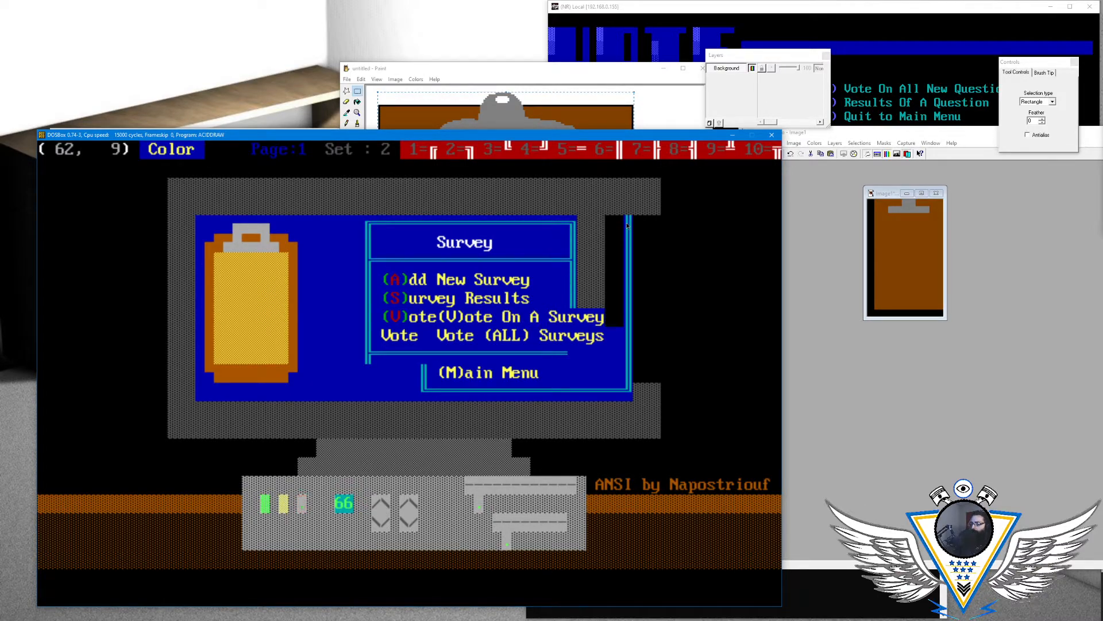
# - Erase the old "(S)urvey Results" line in row 8, filling it with blue across to the menu box's new right border
pyautogui.press('Left')
pyautogui.press('Left')
pyautogui.press('Left')
pyautogui.press('Left')
pyautogui.press('Left')
pyautogui.press('Left')
pyautogui.press('Left')
pyautogui.press('Left')
pyautogui.press('Left')
pyautogui.press('Left')
pyautogui.press('Left')
pyautogui.press('Left')
pyautogui.press('Left')
pyautogui.press('Left')
pyautogui.press('Left')
pyautogui.press('Left')
pyautogui.press('Left')
pyautogui.press('Left')
pyautogui.press('Left')
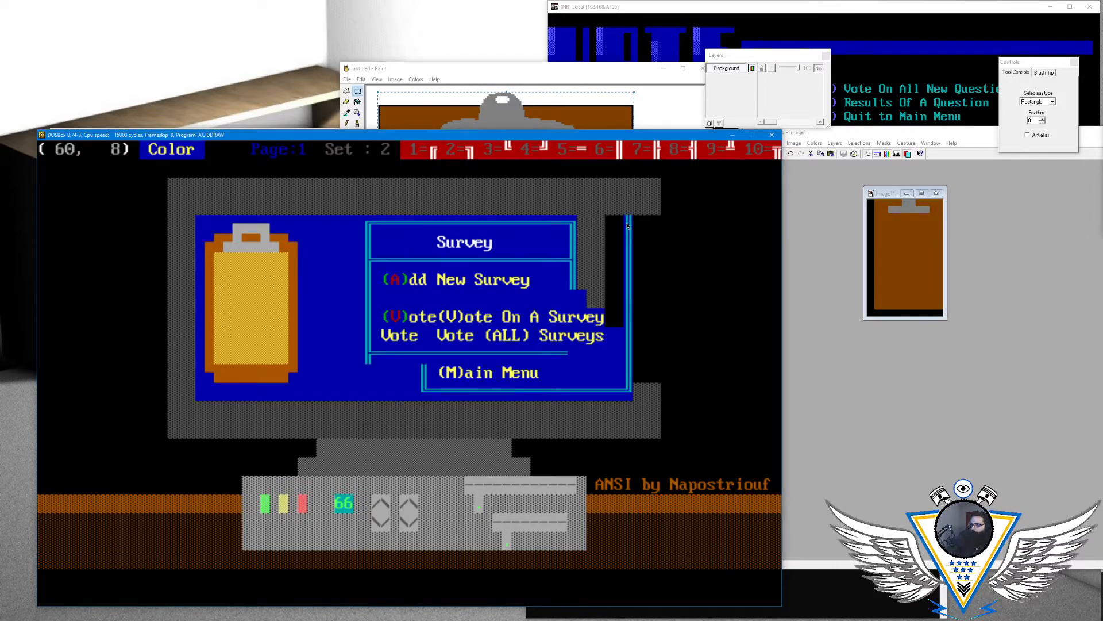
pyautogui.press('Down')
# - Fill the remainder of row 9 with blue and erase the leftover "(V)ote" and "Vote" before the rewritten options in rows 9 and 10
pyautogui.press('Left')
pyautogui.press('Left')
pyautogui.press('Left')
pyautogui.press('Left')
pyautogui.press('Left')
pyautogui.press('Left')
pyautogui.press('Left')
pyautogui.press('Left')
pyautogui.press('Left')
pyautogui.press('Left')
pyautogui.press('Left')
pyautogui.press('Left')
pyautogui.press('Left')
pyautogui.press('Left')
pyautogui.press('Left')
pyautogui.press('Left')
pyautogui.press('Left')
pyautogui.press('Left')
pyautogui.press('Left')
pyautogui.press('Left')
pyautogui.press('Left')
pyautogui.press('Left')
pyautogui.press('Left')
pyautogui.press('Left')
pyautogui.press('Left')
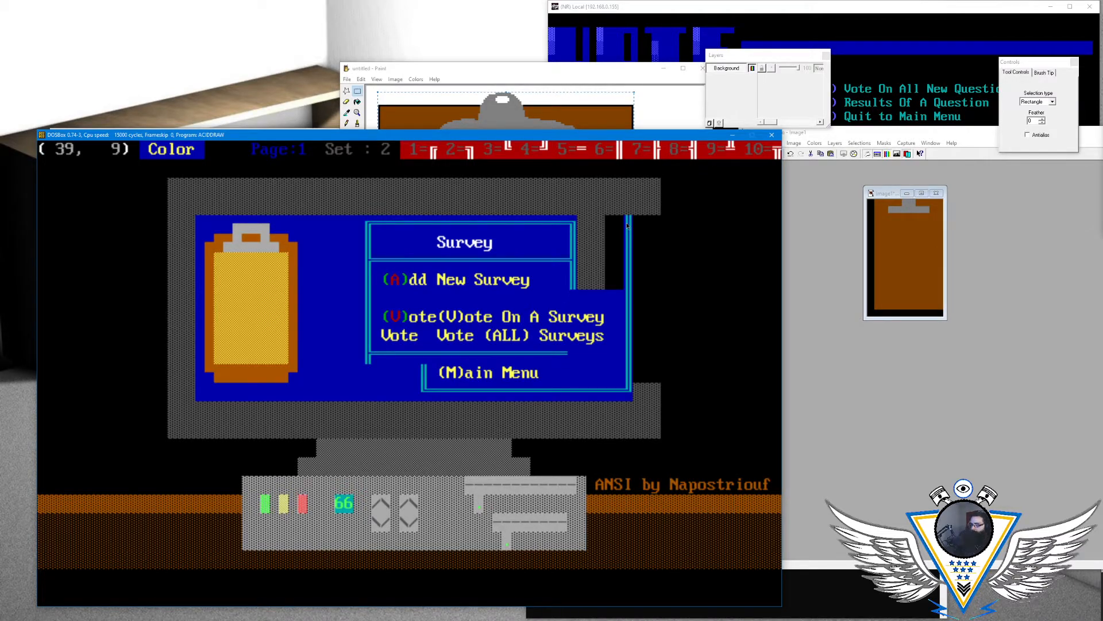
pyautogui.press('Down')
pyautogui.press('Left')
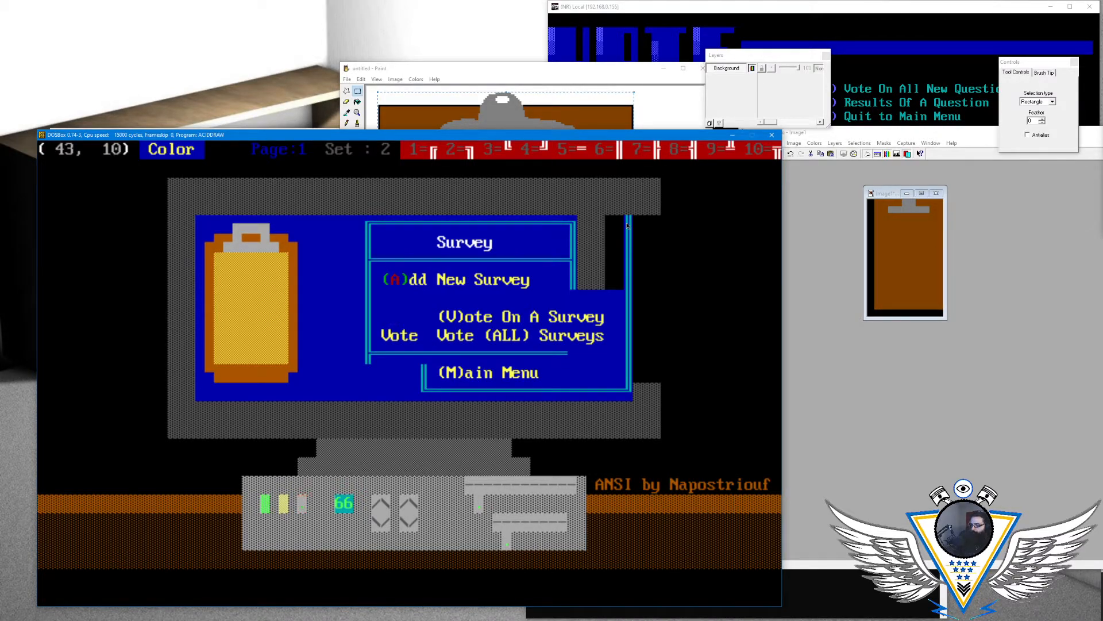
pyautogui.press('Up')
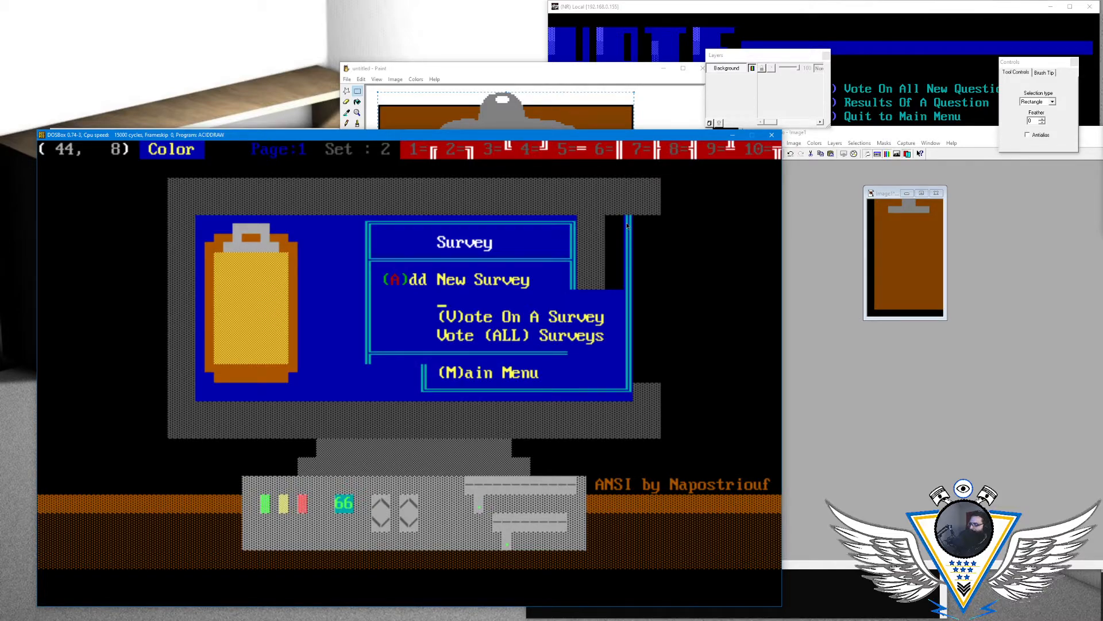
# - Write "(A)dd New Survey" in row 7, starting at column 44 above the rewritten options
pyautogui.press('Up')
pyautogui.write('(A)dd')
pyautogui.press('Left')
pyautogui.press('Left')
pyautogui.write(')dd New Sur')
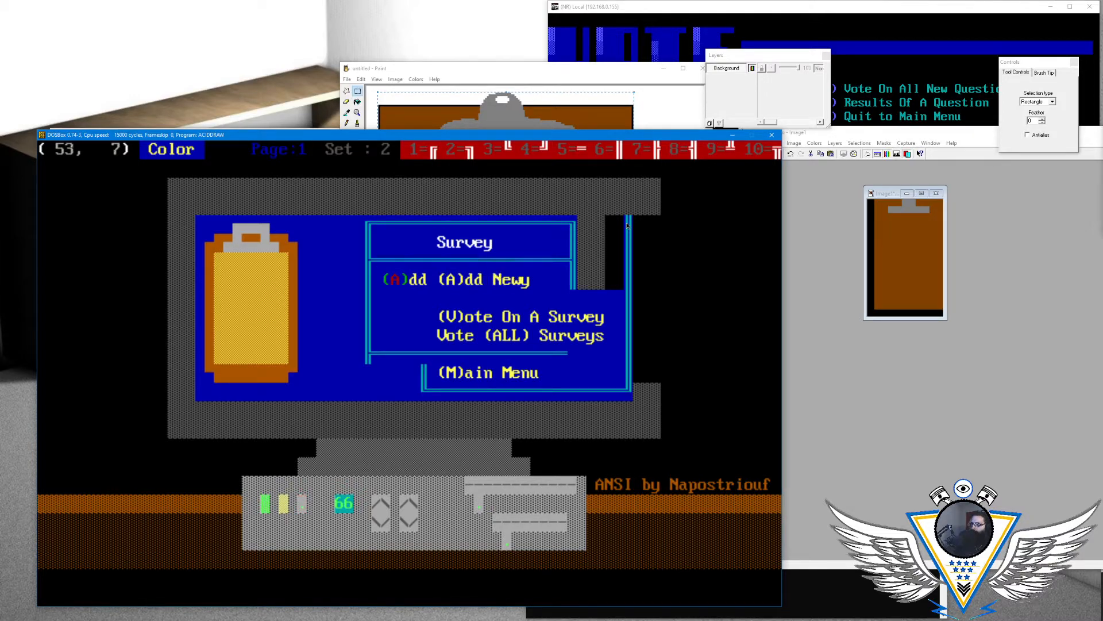
pyautogui.write('vey')
# - Erase the leftover "(A)dd" in front of the rewritten "(A)dd New Survey" in row 7
pyautogui.press('Left')
pyautogui.press('Left')
pyautogui.press('Left')
pyautogui.press('Left')
pyautogui.press('Left')
pyautogui.press('Left')
pyautogui.press('Left')
pyautogui.press('Left')
pyautogui.press('Left')
pyautogui.press('Left')
pyautogui.press('Left')
pyautogui.press('Left')
pyautogui.press('Left')
pyautogui.press('Left')
pyautogui.press('Left')
pyautogui.press('Left')
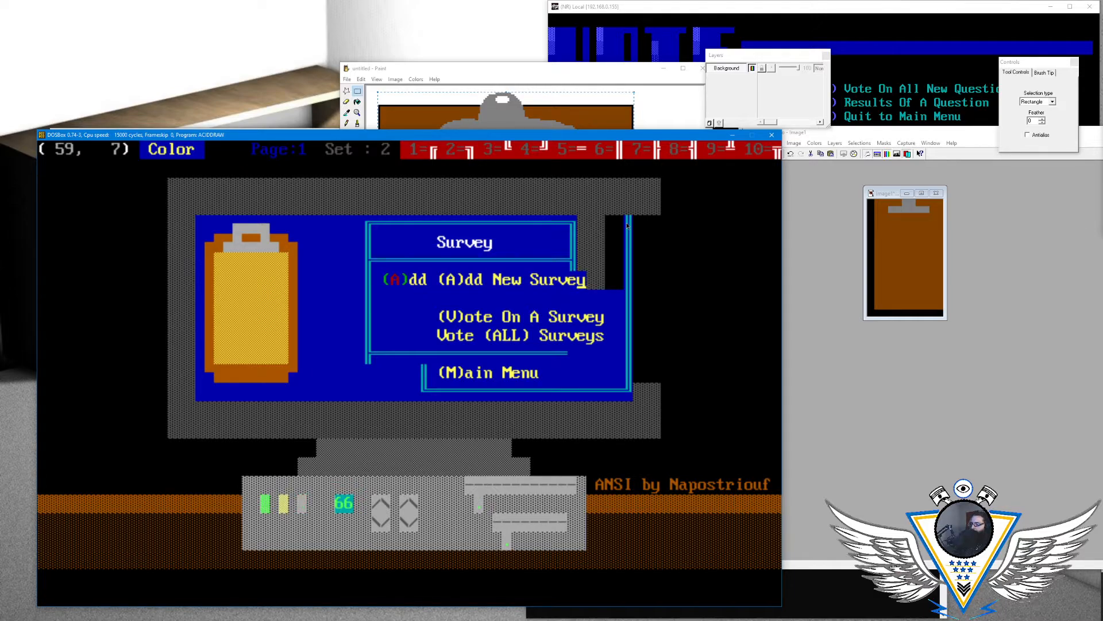
pyautogui.press('Left')
pyautogui.press('Left')
pyautogui.press('Left')
pyautogui.press('Left')
pyautogui.press('Left')
pyautogui.press('Left')
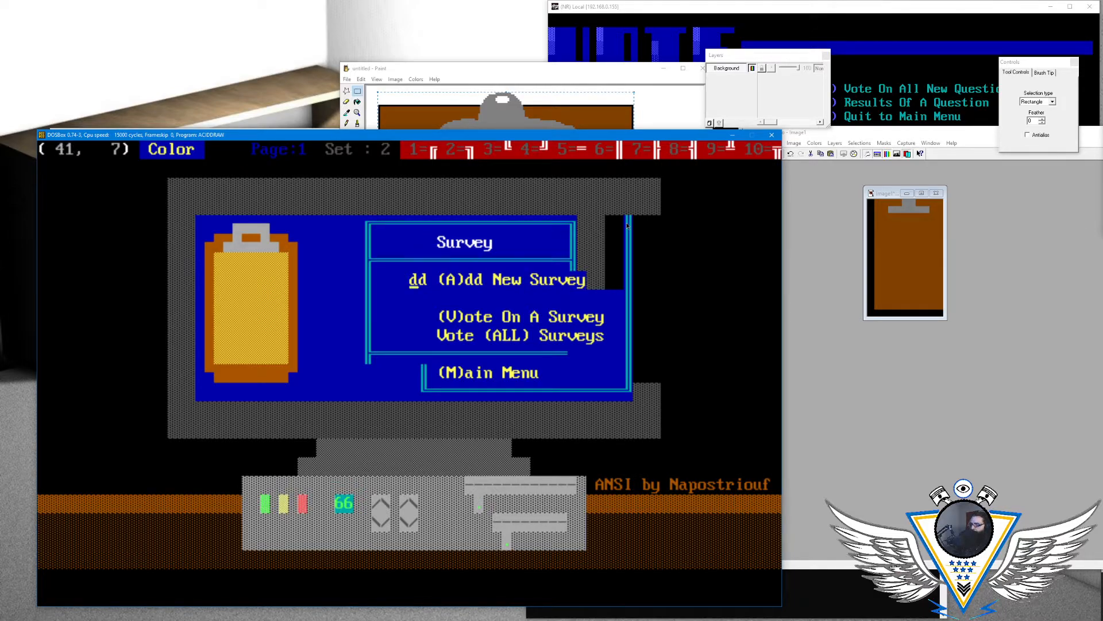
pyautogui.press('Left')
pyautogui.press('Left')
pyautogui.press('Left')
pyautogui.press('Left')
pyautogui.press('Left')
pyautogui.press('Left')
pyautogui.press('Left')
pyautogui.press('Right')
pyautogui.press('Right')
pyautogui.press('Right')
pyautogui.press('Right')
pyautogui.press('Right')
pyautogui.press('Right')
pyautogui.press('Right')
pyautogui.press('Right')
# - Write "(S)urvey Results" in row 8 from column 44, aligned with the surrounding options
pyautogui.press('Down')
pyautogui.press('Left')
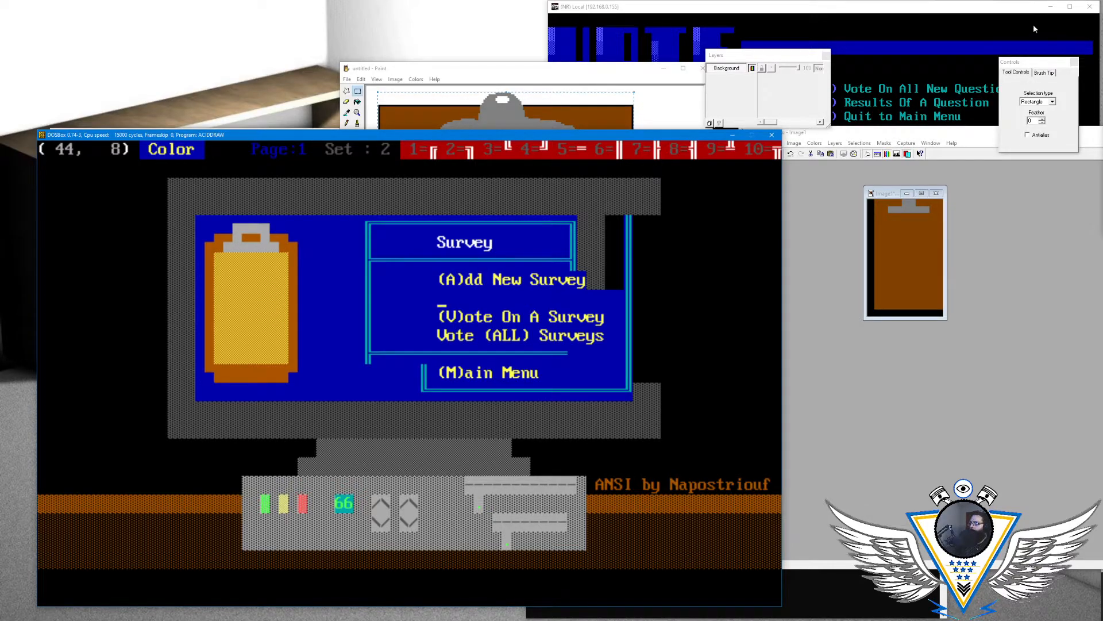
pyautogui.click(964, 11)
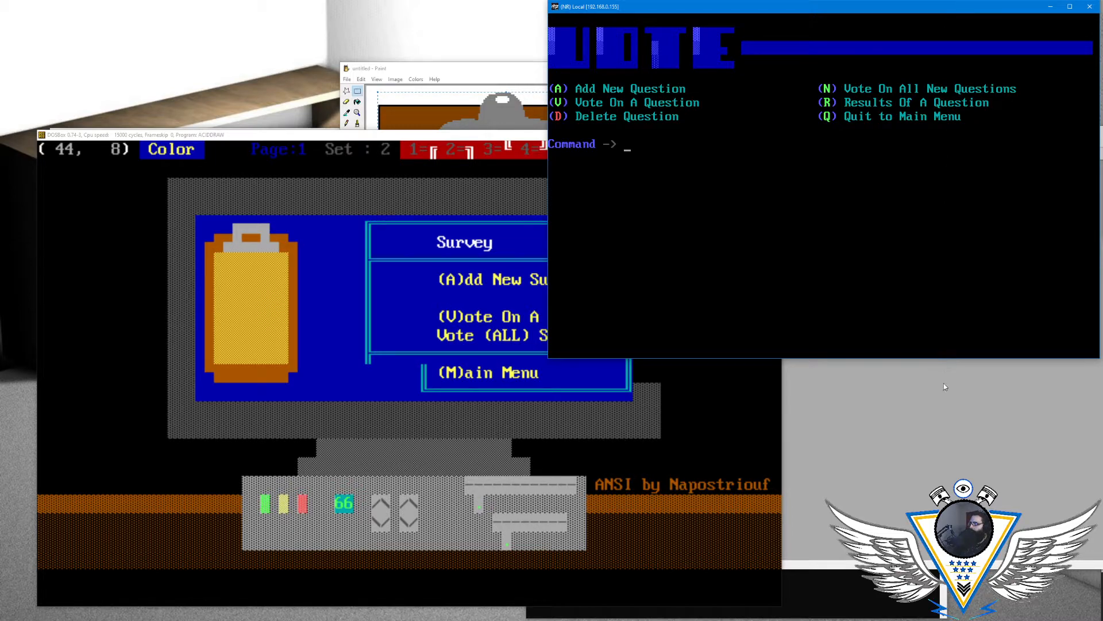
pyautogui.click(928, 421)
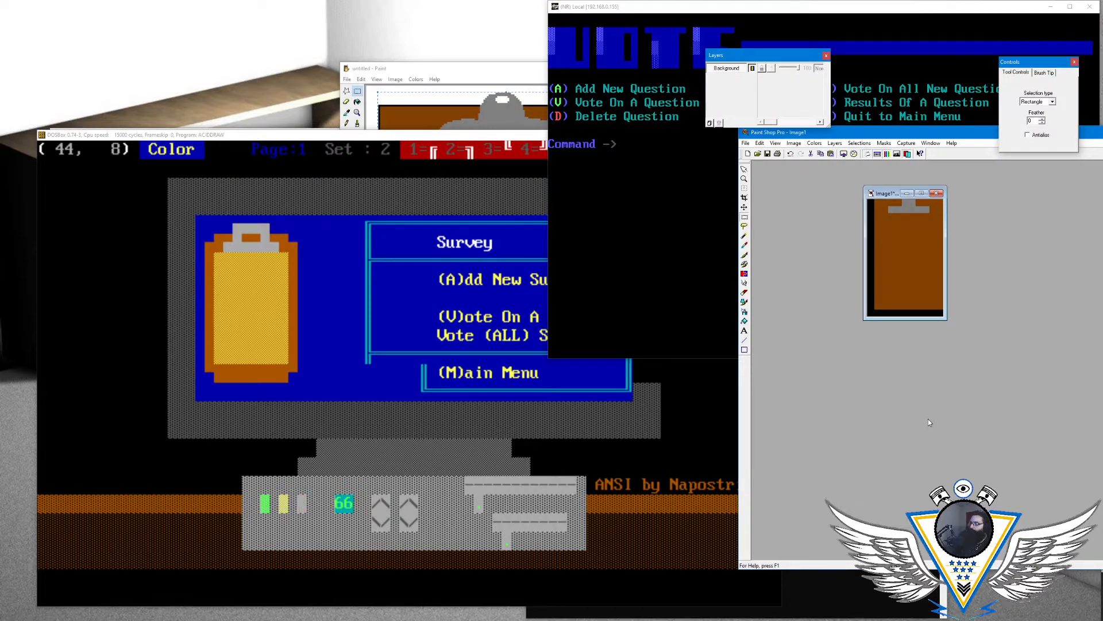
pyautogui.click(501, 135)
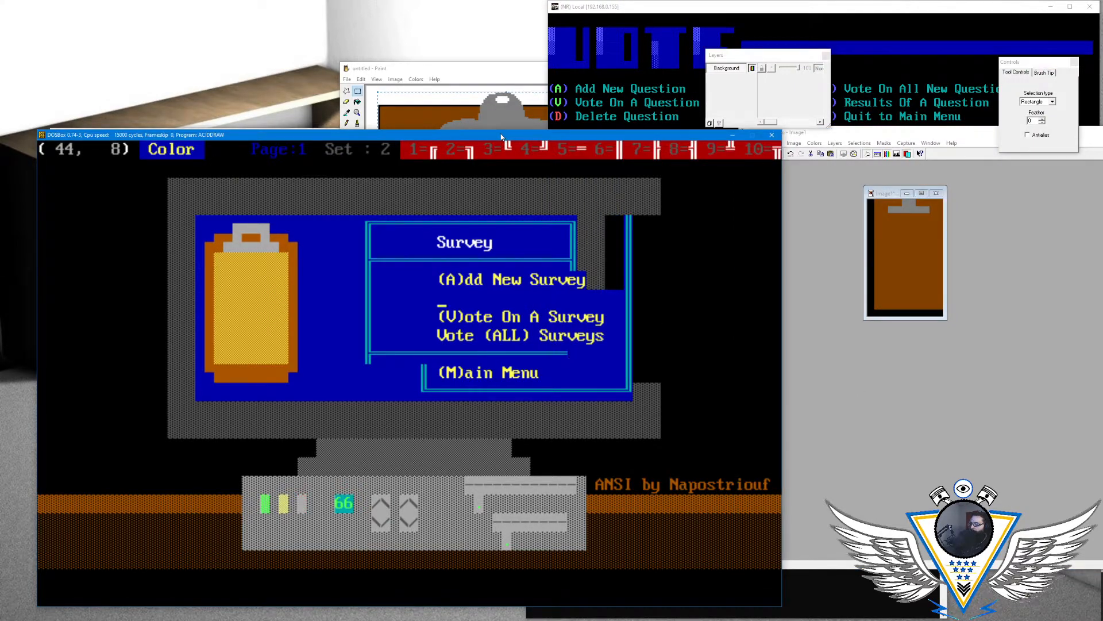
pyautogui.write('(S')
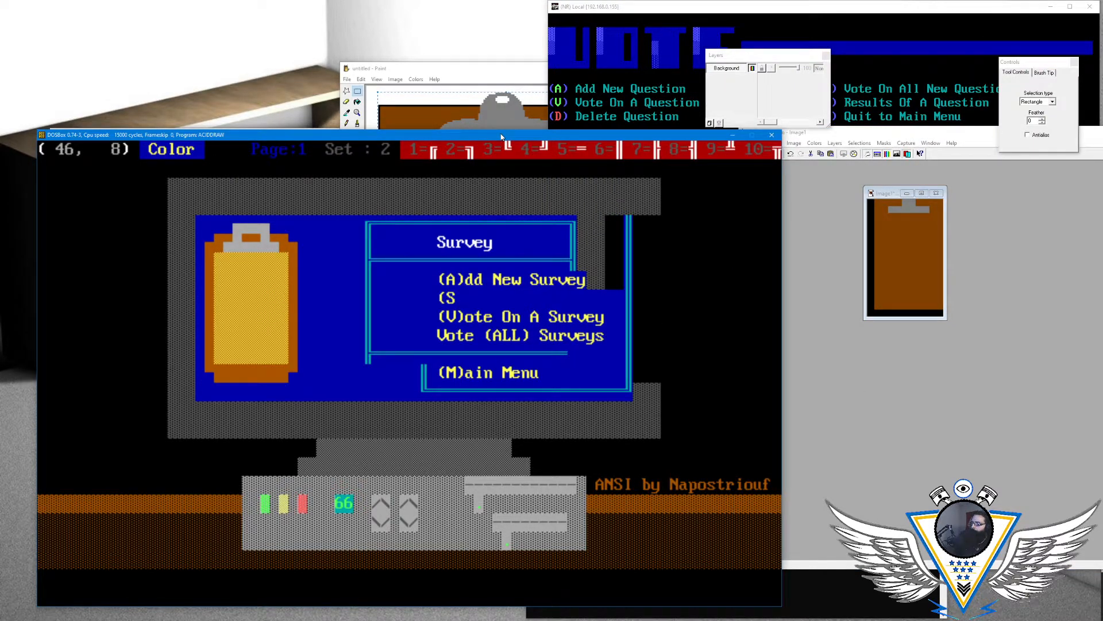
pyautogui.write(')urvey')
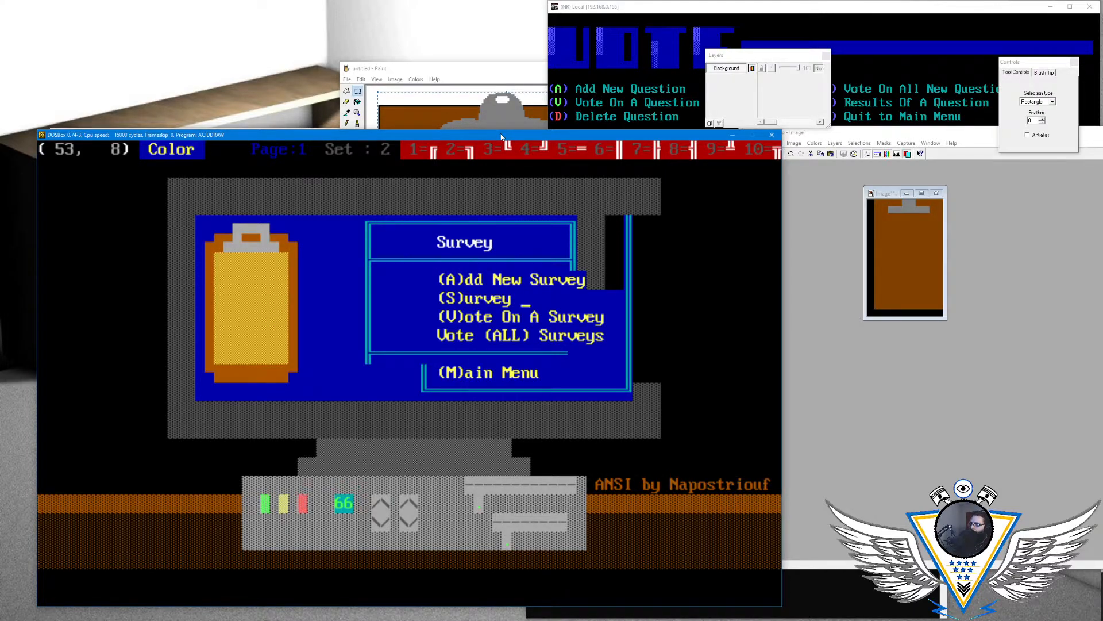
pyautogui.write(' Results')
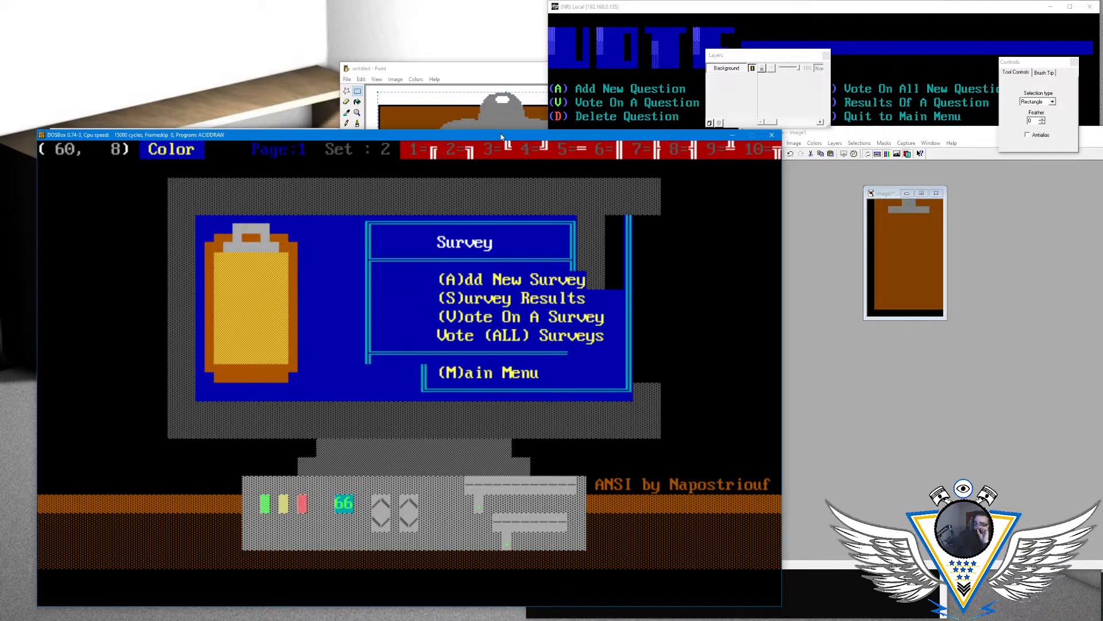
# - Fill the rest of row 7 after "(A)dd New Survey" with blue up to the new right border
pyautogui.press('Up')
pyautogui.press('Left')
# - Erase the old right border in rows 4 and 5 and fill those rows with blue up to the new right border
pyautogui.press('Left')
pyautogui.press('Left')
pyautogui.press('Up')
pyautogui.press('Up')
pyautogui.press('Left')
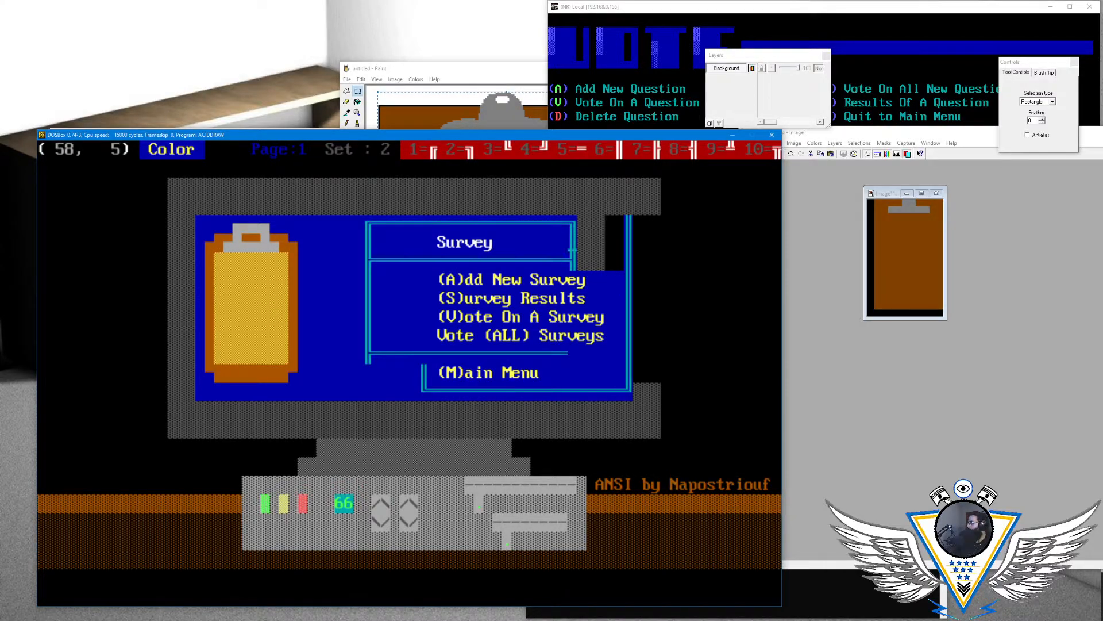
pyautogui.press('Right')
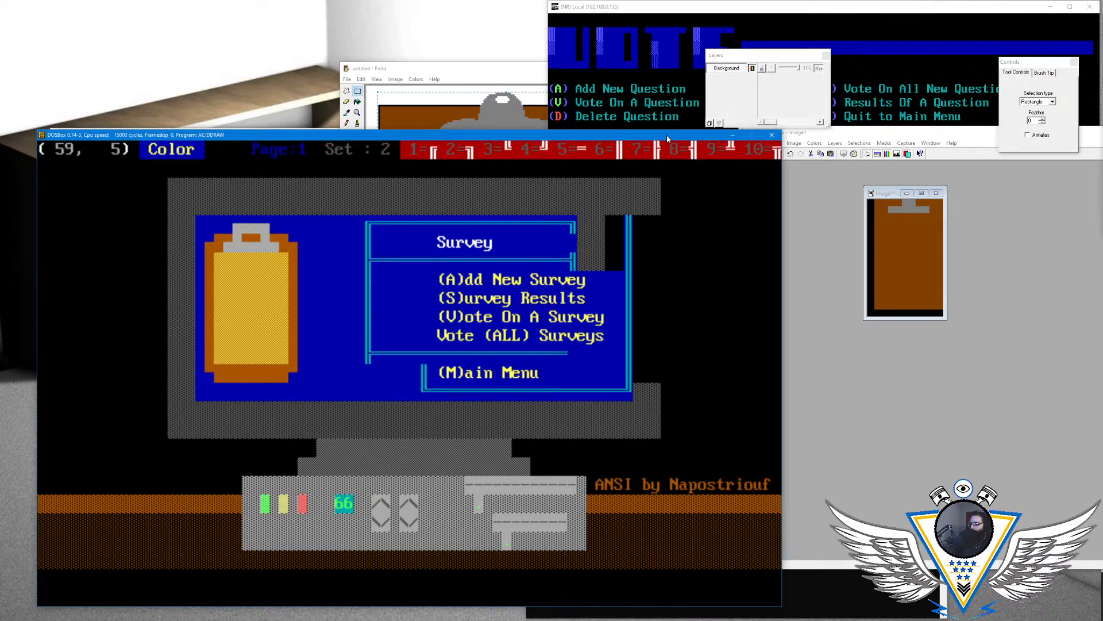
pyautogui.press('Up')
pyautogui.press('Left')
pyautogui.press('Left')
pyautogui.press('Left')
pyautogui.press('Left')
pyautogui.press('Left')
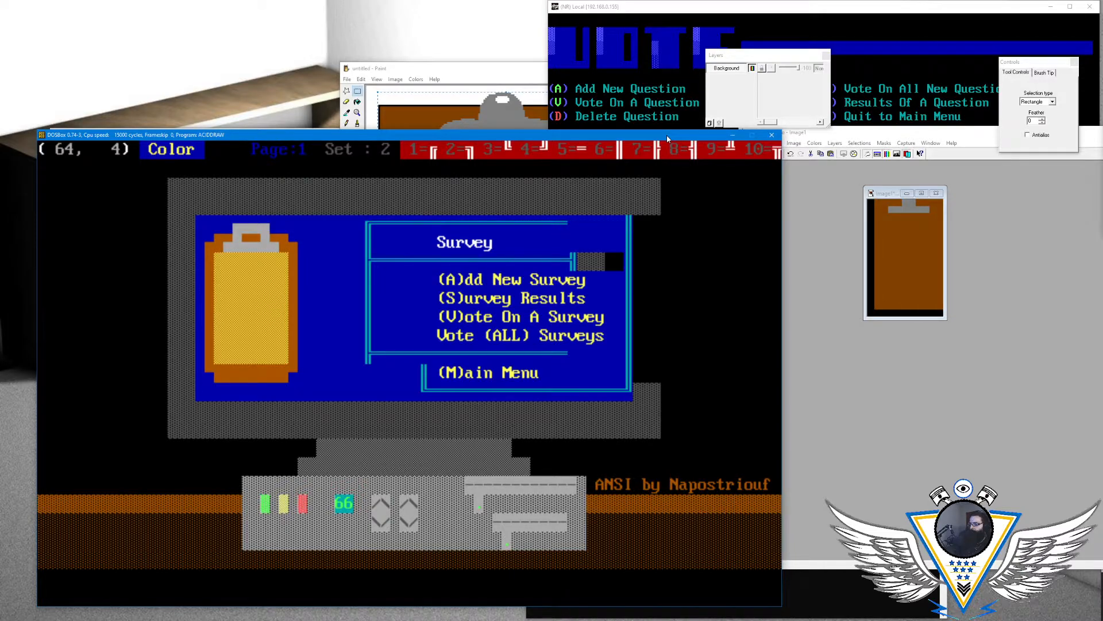
# - Draw the menu box's double-line top-right corner at column 64, row 4, in cyan on blue
pyautogui.press('Left')
pyautogui.hotkey('alt', 'a')
pyautogui.press('Right')
pyautogui.press('Up')
pyautogui.press('Left')
pyautogui.press('Left')
pyautogui.press('Left')
pyautogui.press('Left')
pyautogui.press('Left')
pyautogui.press('Left')
pyautogui.press('Left')
pyautogui.press('Left')
pyautogui.press('Left')
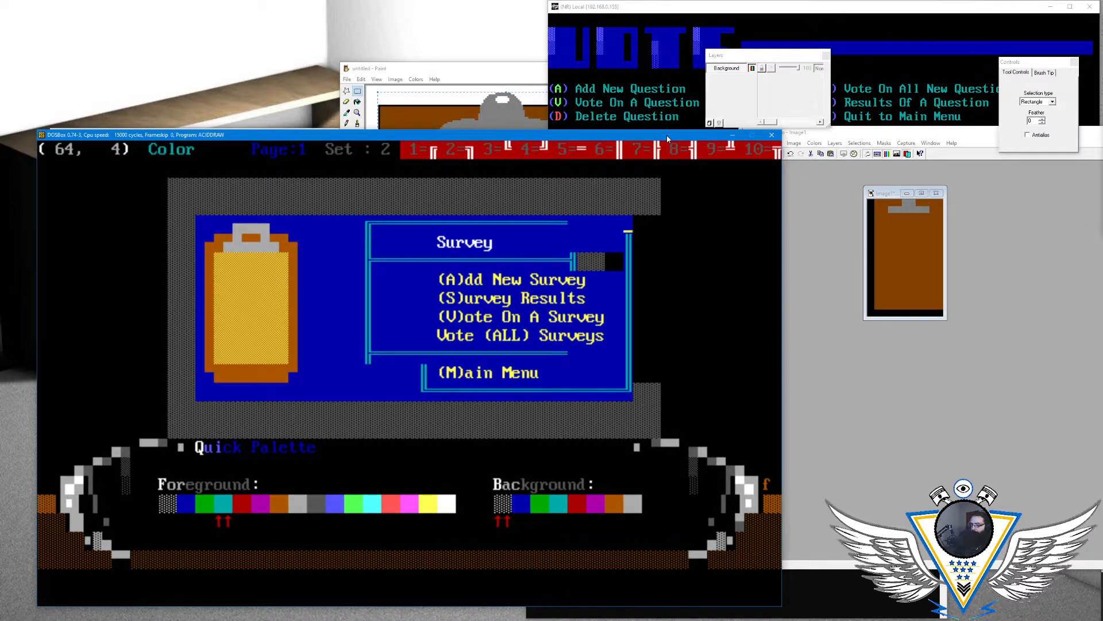
pyautogui.press('Return')
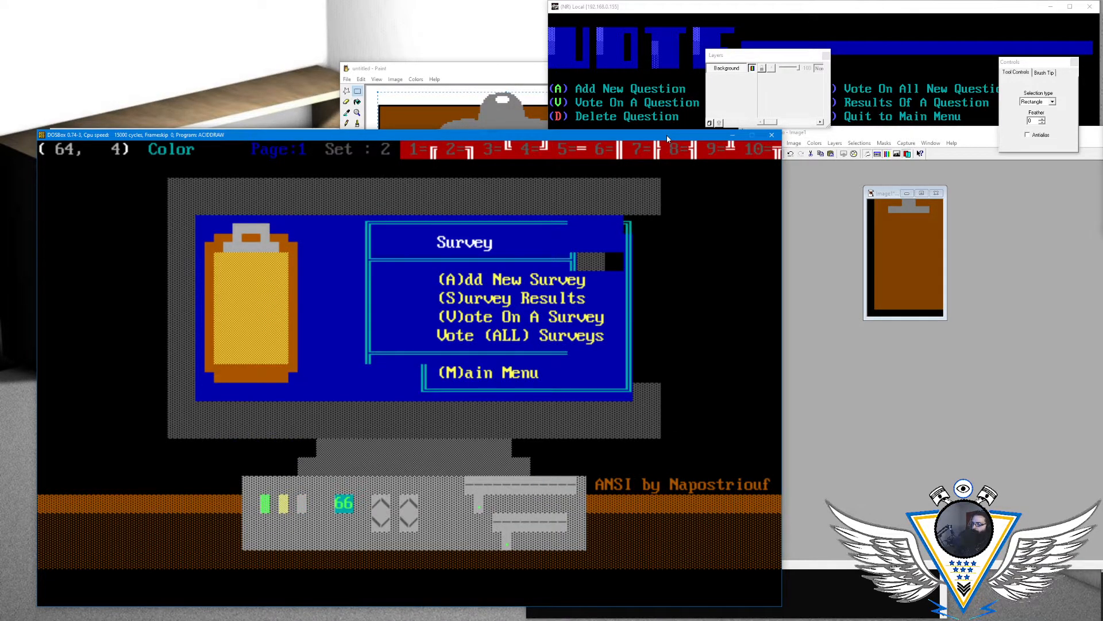
pyautogui.hotkey('alt', 'c')
pyautogui.press('Return')
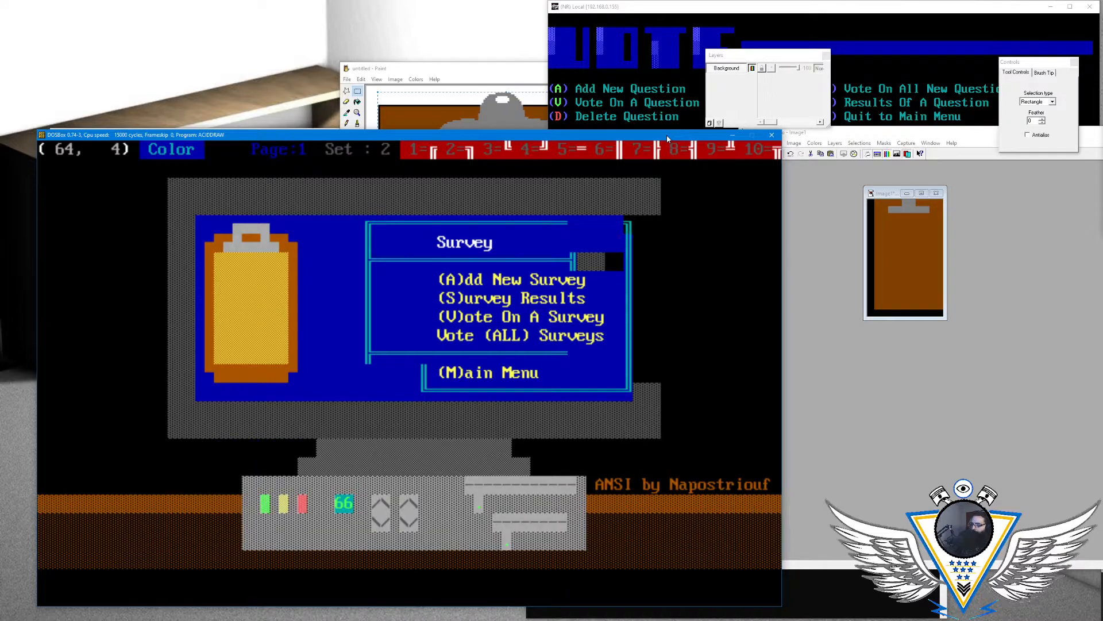
pyautogui.press('Left')
pyautogui.press('Left')
pyautogui.press('Left')
pyautogui.press('Left')
pyautogui.press('Left')
pyautogui.press('Left')
pyautogui.press('Left')
pyautogui.press('Left')
pyautogui.press('Left')
pyautogui.press('Left')
pyautogui.press('Left')
pyautogui.press('Left')
pyautogui.press('Left')
pyautogui.press('Left')
pyautogui.press('Left')
pyautogui.press('Left')
pyautogui.press('Left')
pyautogui.press('Left')
pyautogui.press('Left')
pyautogui.press('Left')
# - Draw a cyan double border piece at column 42, row 11, extending the left border beside "(M)ain Menu" up to the horizontal divider
pyautogui.press('Down')
pyautogui.press('Down')
pyautogui.press('Down')
pyautogui.press('Left')
pyautogui.press('Left')
pyautogui.press('Down')
pyautogui.press('Down')
pyautogui.press('Right')
pyautogui.press('Down')
pyautogui.press('Down')
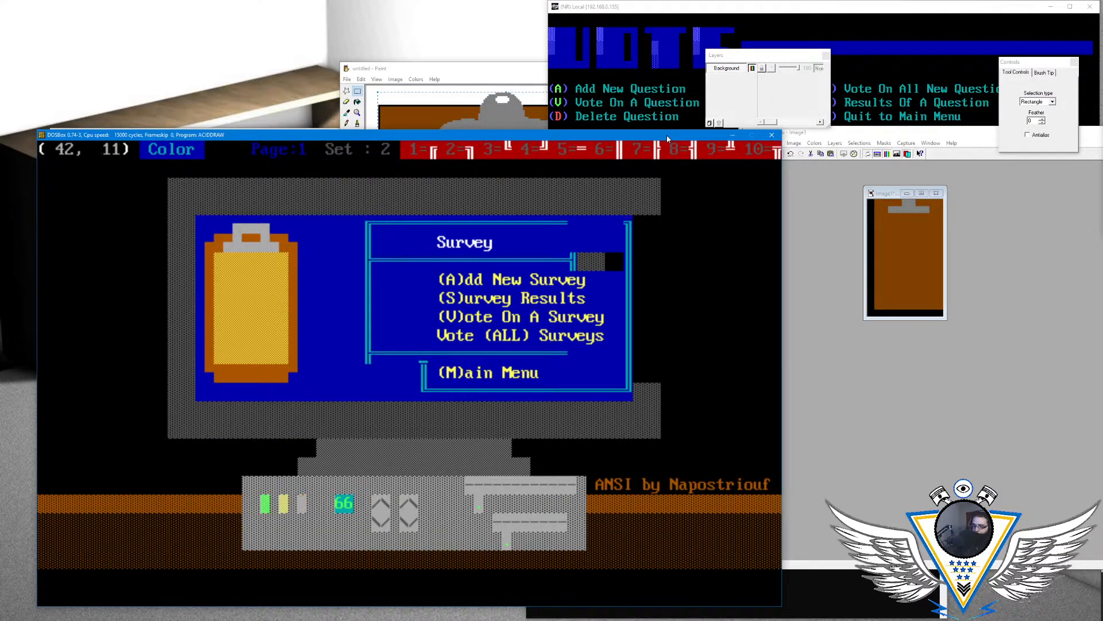
pyautogui.press('F10')
pyautogui.press('Left')
pyautogui.press('Right')
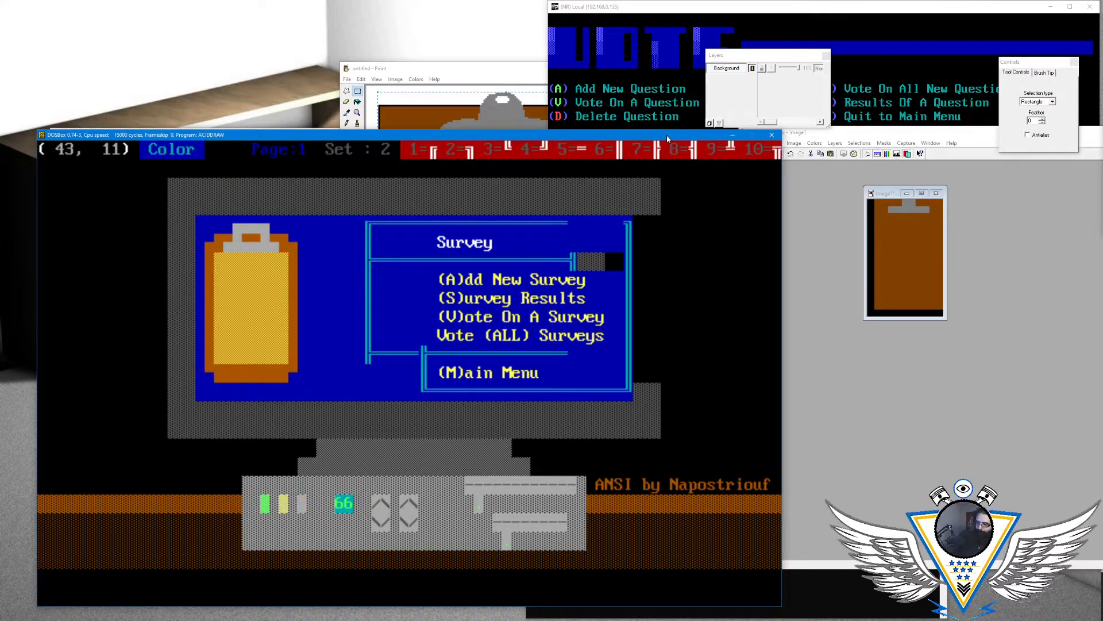
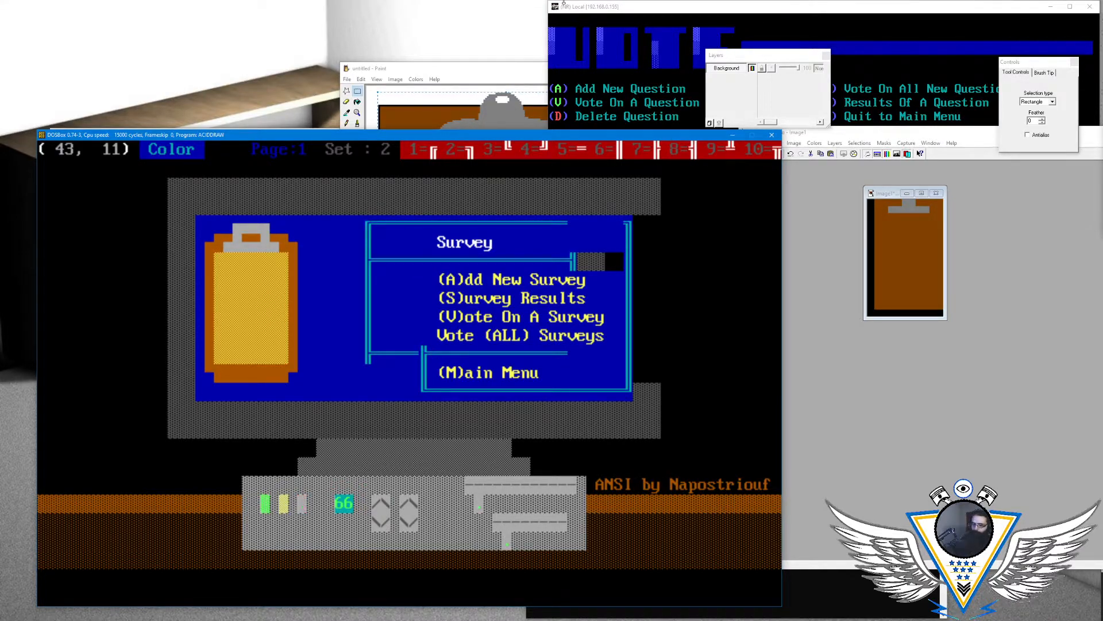
# - Extend the new left border in column 42 upward through rows 10 to 7 with cyan double-line pieces on blue
pyautogui.press('Right')
pyautogui.press('Right')
pyautogui.press('Right')
pyautogui.press('Right')
pyautogui.press('Right')
pyautogui.press('Right')
pyautogui.press('Right')
pyautogui.press('Right')
pyautogui.press('Right')
pyautogui.press('Right')
pyautogui.press('Right')
pyautogui.press('Right')
pyautogui.press('Right')
pyautogui.press('Right')
pyautogui.press('Right')
pyautogui.press('Right')
pyautogui.press('Right')
pyautogui.press('Right')
pyautogui.press('Right')
pyautogui.press('Right')
pyautogui.press('Right')
pyautogui.press('Right')
pyautogui.press('Left')
pyautogui.press('Left')
pyautogui.press('Left')
pyautogui.press('Left')
pyautogui.press('Left')
pyautogui.press('Left')
pyautogui.press('Left')
pyautogui.press('Left')
pyautogui.press('Left')
pyautogui.press('Left')
pyautogui.press('Left')
pyautogui.press('Left')
pyautogui.press('Left')
pyautogui.press('Left')
pyautogui.press('Left')
pyautogui.press('Left')
pyautogui.press('Left')
pyautogui.press('Left')
pyautogui.press('Left')
pyautogui.press('Left')
pyautogui.press('Up')
pyautogui.press('Left')
pyautogui.press('Left')
pyautogui.press('Left')
pyautogui.press('Left')
pyautogui.press('Right')
pyautogui.press('Up')
pyautogui.press('Up')
pyautogui.press('Up')
pyautogui.press('Up')
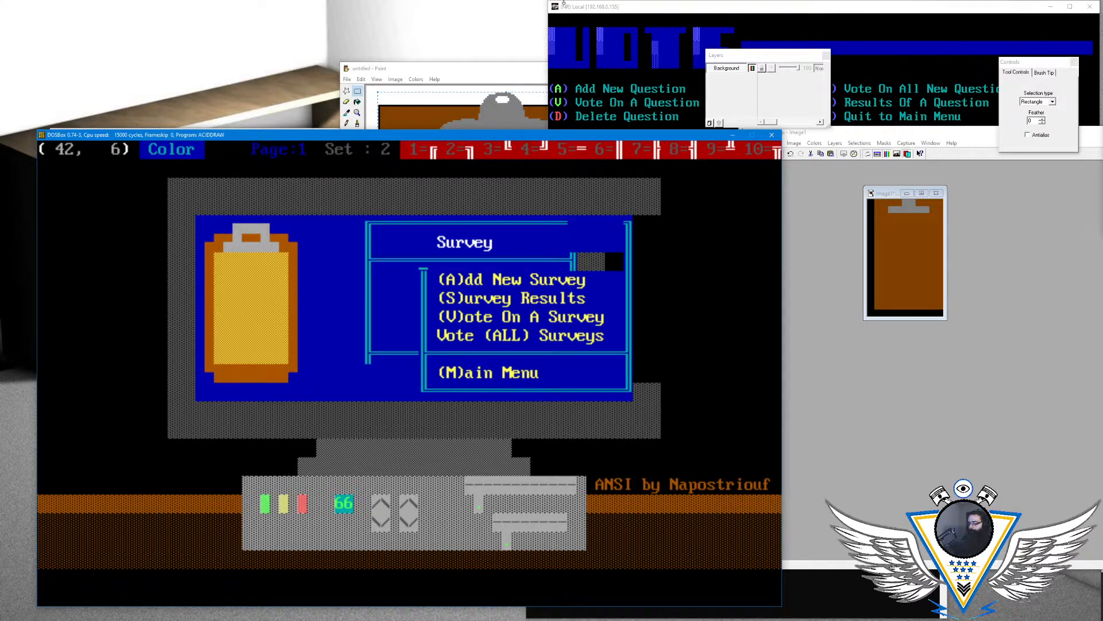
# - Complete the double-line divider in row 6 from a junction at column 42 through to the right border at column 64
pyautogui.press('Right')
pyautogui.press('Right')
pyautogui.press('Right')
pyautogui.press('Right')
pyautogui.press('Right')
pyautogui.press('Right')
pyautogui.press('Right')
pyautogui.press('Right')
pyautogui.press('Right')
pyautogui.press('Right')
pyautogui.press('Right')
pyautogui.press('Right')
pyautogui.press('Right')
pyautogui.press('Right')
pyautogui.press('Right')
pyautogui.press('Right')
pyautogui.press('Right')
pyautogui.press('Right')
pyautogui.press('Right')
pyautogui.press('Right')
pyautogui.press('Right')
pyautogui.press('Right')
pyautogui.press('Right')
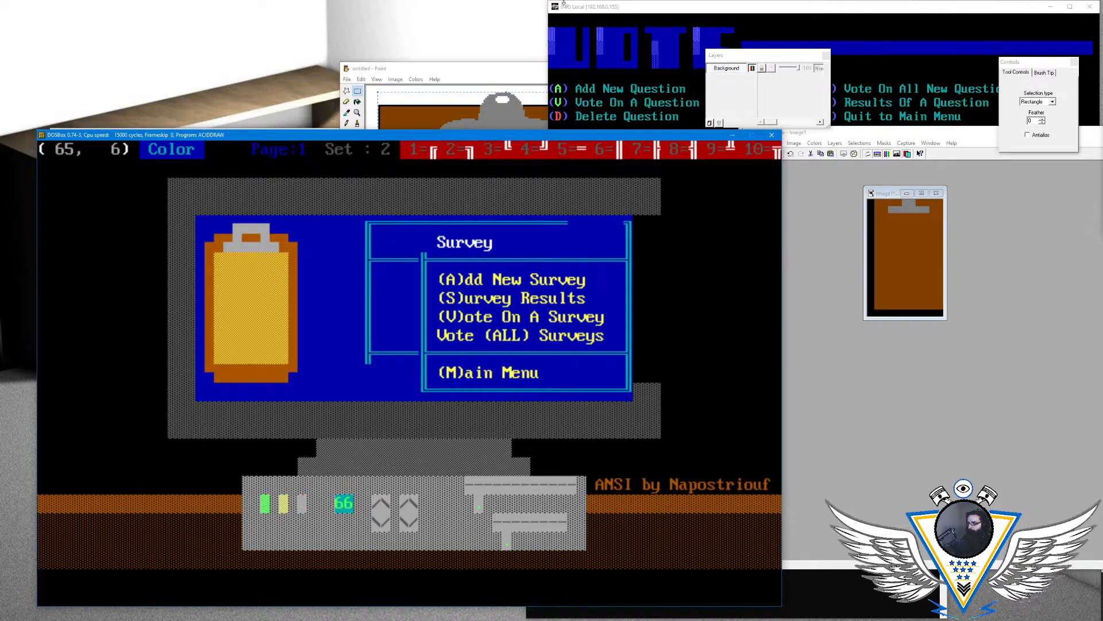
# - Draw the left border piece at column 42, row 5, and close the box's top edge in row 4 with a top-left corner
pyautogui.press('Left')
pyautogui.press('Left')
pyautogui.press('Left')
pyautogui.press('Left')
pyautogui.press('Left')
pyautogui.press('Left')
pyautogui.press('Left')
pyautogui.press('Left')
pyautogui.press('Left')
pyautogui.press('Left')
pyautogui.press('Left')
pyautogui.press('Left')
pyautogui.press('Left')
pyautogui.press('Left')
pyautogui.press('Left')
pyautogui.press('Left')
pyautogui.press('Left')
pyautogui.press('Left')
pyautogui.press('Left')
pyautogui.press('Left')
pyautogui.press('Up')
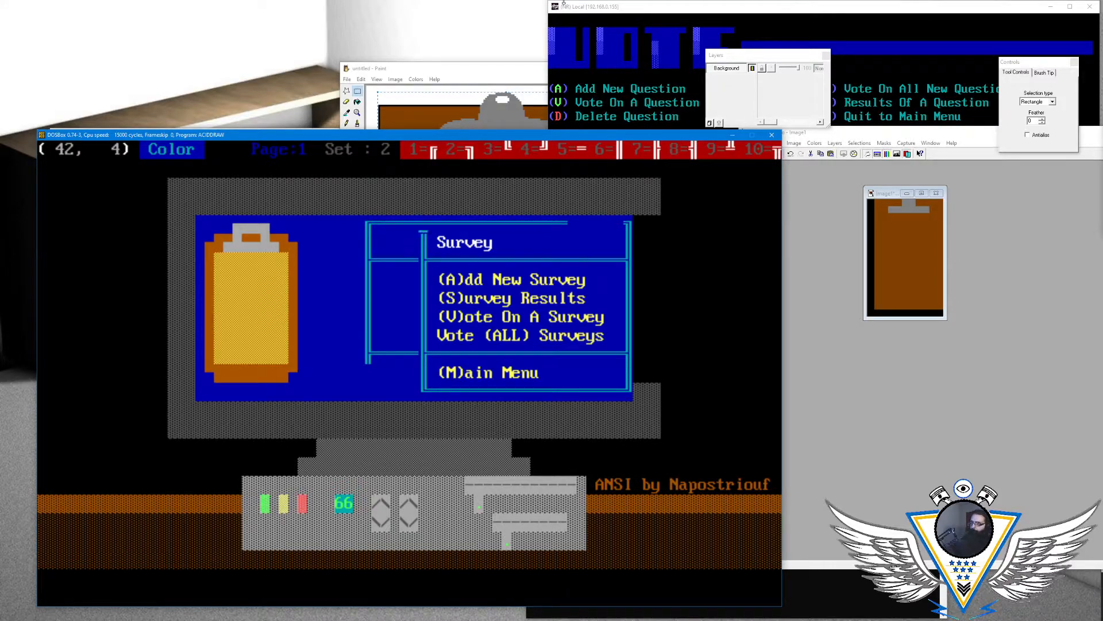
pyautogui.press('Right')
pyautogui.press('Left')
pyautogui.press('F9')
pyautogui.press('Left')
pyautogui.press('Right')
pyautogui.press('Right')
pyautogui.press('Left')
pyautogui.press('Right')
pyautogui.press('Right')
pyautogui.press('Right')
pyautogui.press('Right')
pyautogui.press('Right')
pyautogui.press('Right')
pyautogui.press('Right')
pyautogui.press('Right')
pyautogui.press('Right')
pyautogui.press('Right')
# - Erase the old box section between columns 36 and 41 in rows 4 to 6, leaving plain blue
pyautogui.press('Left')
pyautogui.press('Left')
pyautogui.press('Left')
pyautogui.press('Left')
pyautogui.press('Left')
pyautogui.press('Left')
pyautogui.press('Left')
pyautogui.press('Left')
pyautogui.press('Left')
pyautogui.press('Left')
pyautogui.press('Left')
pyautogui.press('Left')
pyautogui.press('Left')
pyautogui.press('Left')
pyautogui.press('Left')
pyautogui.press('Left')
pyautogui.press('Left')
pyautogui.press('Left')
pyautogui.press('Left')
pyautogui.press('Down')
pyautogui.press('Left')
pyautogui.press('Left')
pyautogui.press('Left')
pyautogui.press('Left')
pyautogui.press('Down')
pyautogui.press('Left')
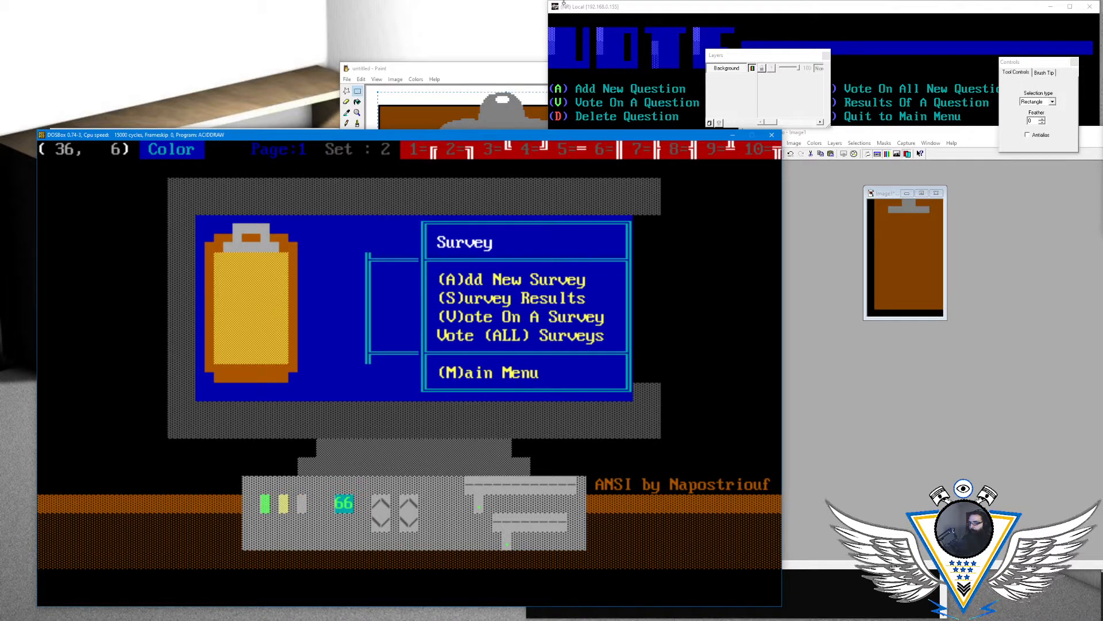
pyautogui.press('Down')
# - Erase the old left border and divider remnant in rows 7 to 11 and clear the "Survey" title in row 5
pyautogui.press('Left')
pyautogui.press('Left')
pyautogui.press('Left')
pyautogui.press('Left')
pyautogui.press('Left')
pyautogui.press('Left')
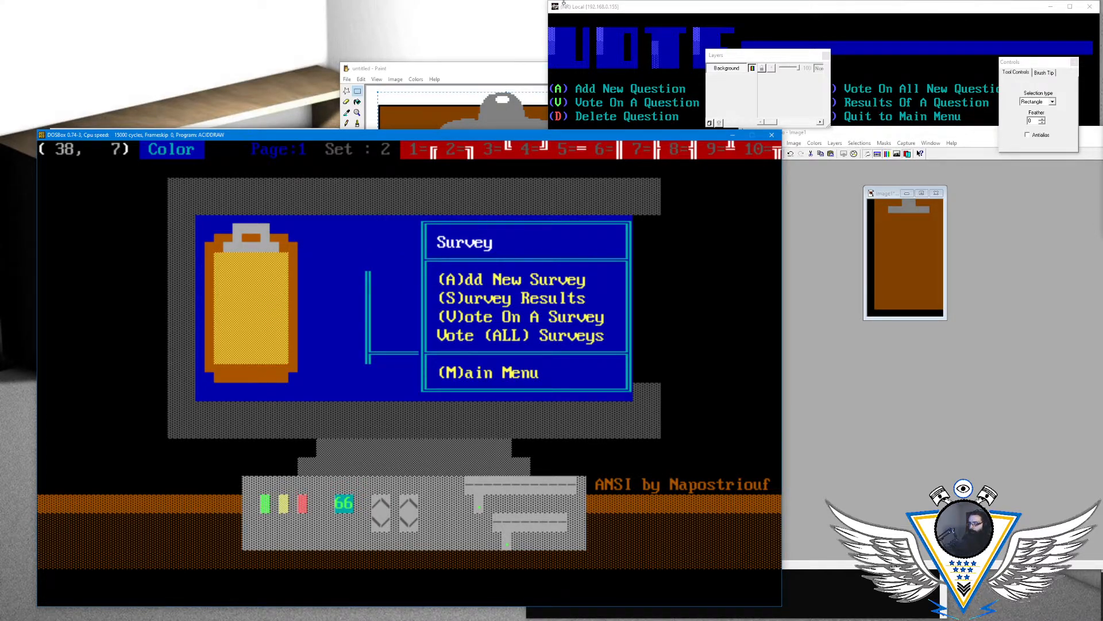
pyautogui.press('Down')
pyautogui.press('Down')
pyautogui.press('Left')
pyautogui.press('Up')
pyautogui.press('Left')
pyautogui.press('Down')
pyautogui.press('Left')
pyautogui.press('Down')
pyautogui.press('Left')
pyautogui.press('Down')
pyautogui.press('Left')
pyautogui.press('Up')
pyautogui.press('Up')
pyautogui.press('Right')
pyautogui.press('Up')
pyautogui.press('Up')
pyautogui.press('Up')
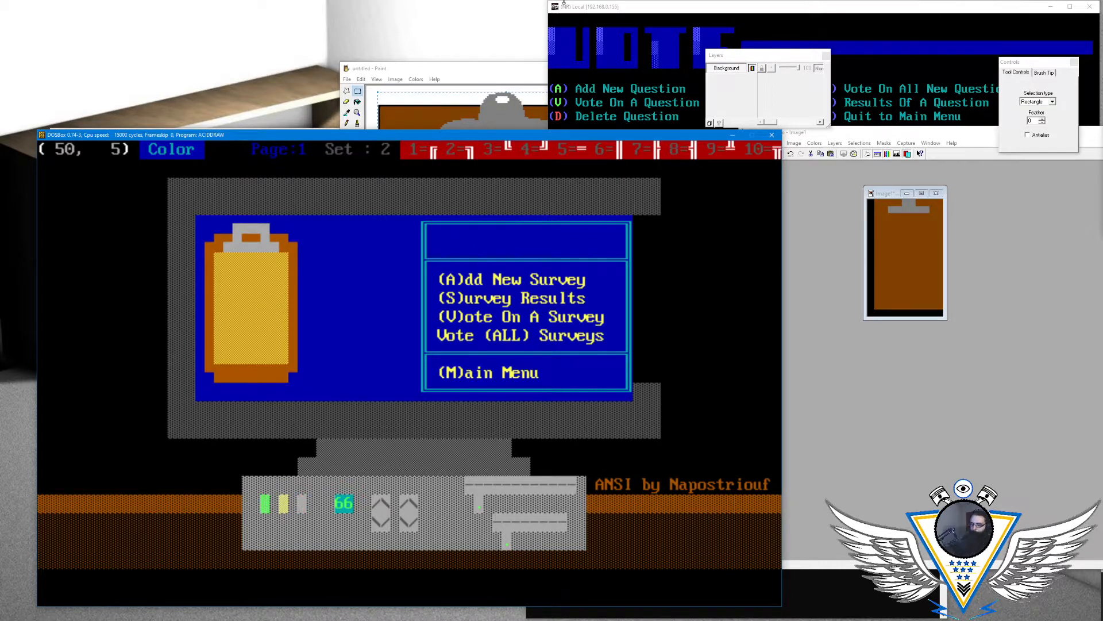
# - Write the title "Survey" in row 5 starting at column 50, using a blinking white foreground on blue
pyautogui.hotkey('alt', 'c')
pyautogui.press('Left')
pyautogui.press('Left')
pyautogui.press('Left')
pyautogui.press('Left')
pyautogui.press('Return')
pyautogui.write('S')
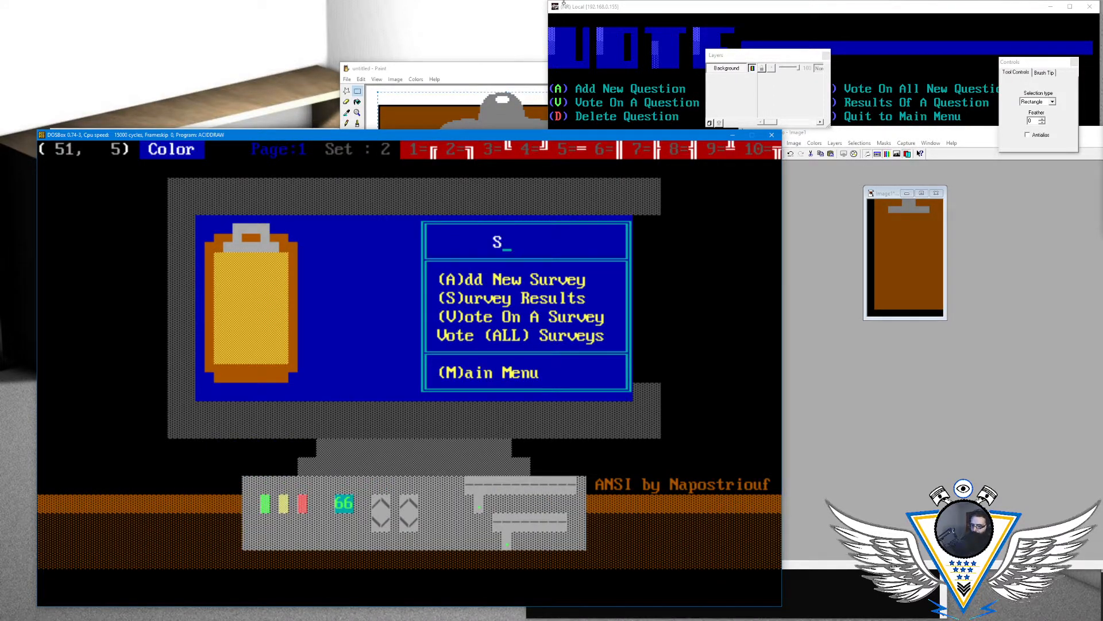
pyautogui.write('urvey')
# - Switch the foreground to non-blinking white and rewrite the row 5 title as "Surveys" from column 50
pyautogui.hotkey('alt', 'c')
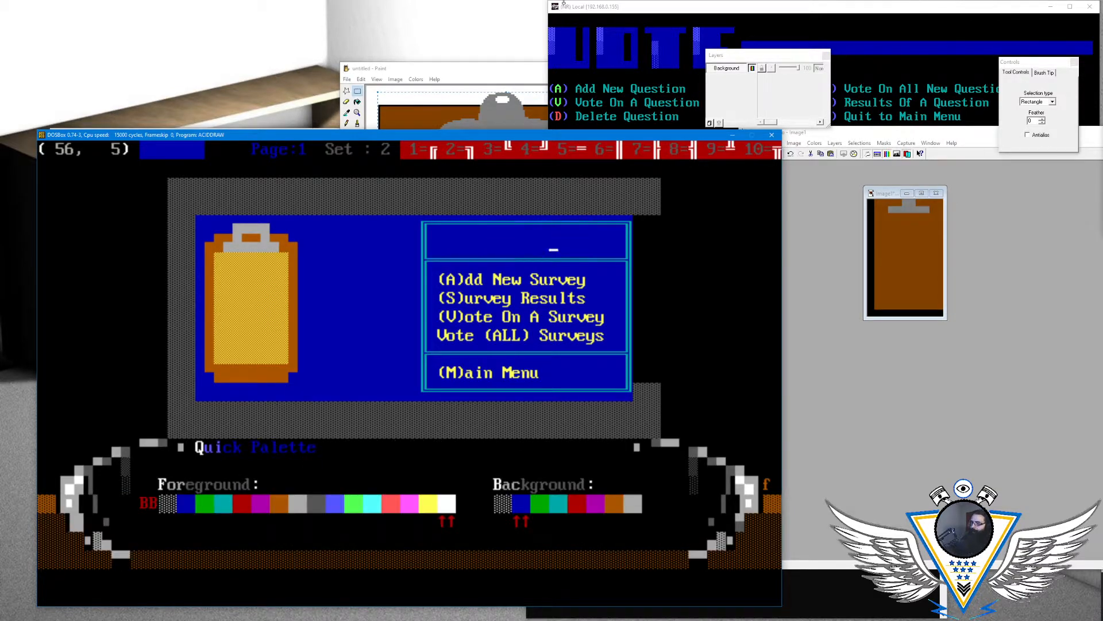
pyautogui.press('Right')
pyautogui.press('Right')
pyautogui.press('Right')
pyautogui.press('Right')
pyautogui.press('Right')
pyautogui.press('Right')
pyautogui.press('Right')
pyautogui.press('Right')
pyautogui.press('Right')
pyautogui.press('Right')
pyautogui.press('Right')
pyautogui.press('Right')
pyautogui.press('Right')
pyautogui.press('Right')
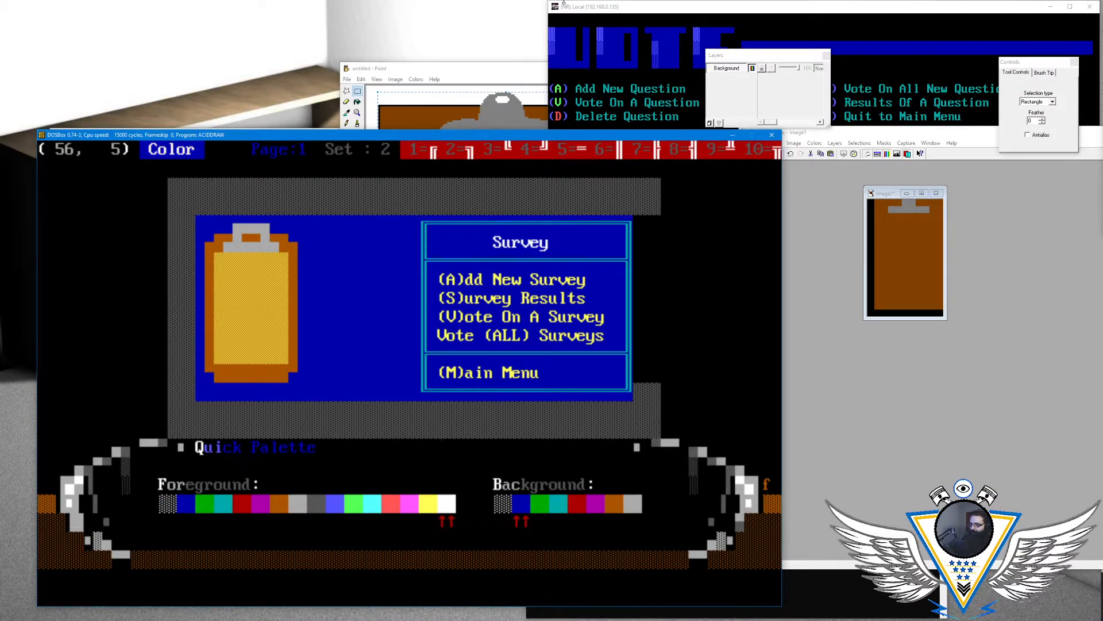
pyautogui.press('Return')
pyautogui.press('Left')
pyautogui.press('Left')
pyautogui.press('Left')
pyautogui.press('Left')
pyautogui.press('Left')
pyautogui.press('Left')
pyautogui.write('Survey')
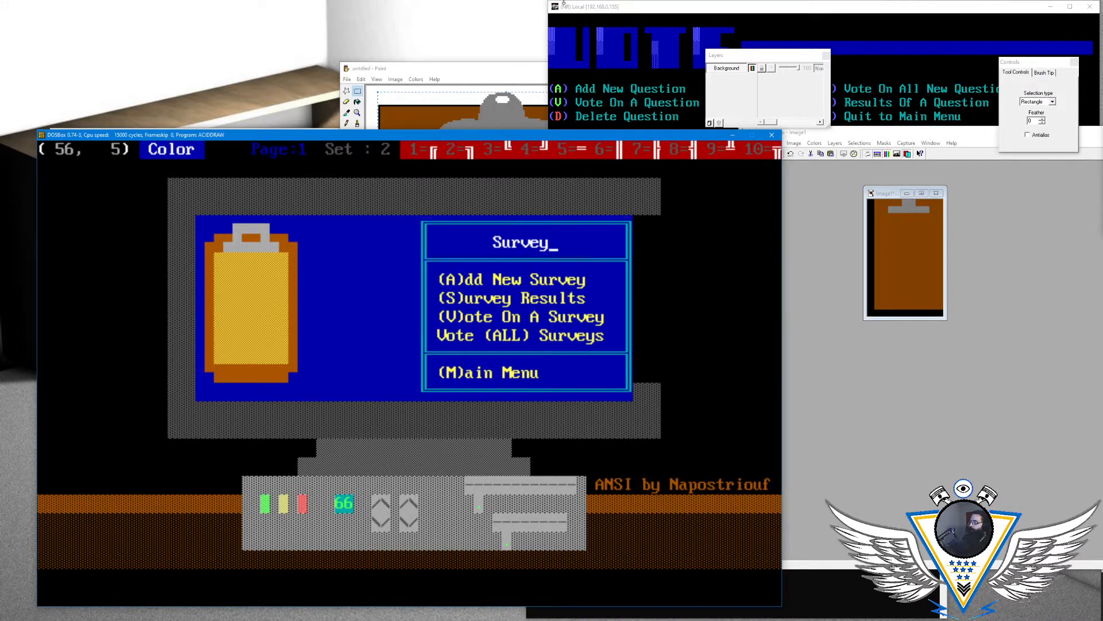
pyautogui.write('s')
# - Switch to the BBS session, check the main menu, reopen its voting section, and return to ACiDDraw
pyautogui.click(689, 11)
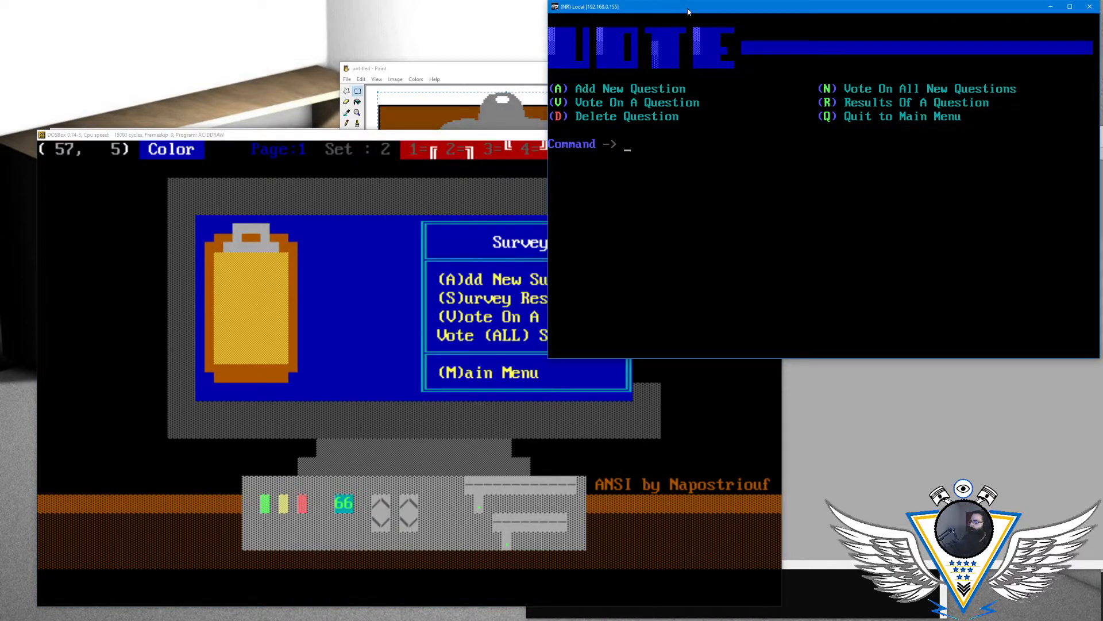
pyautogui.press('q')
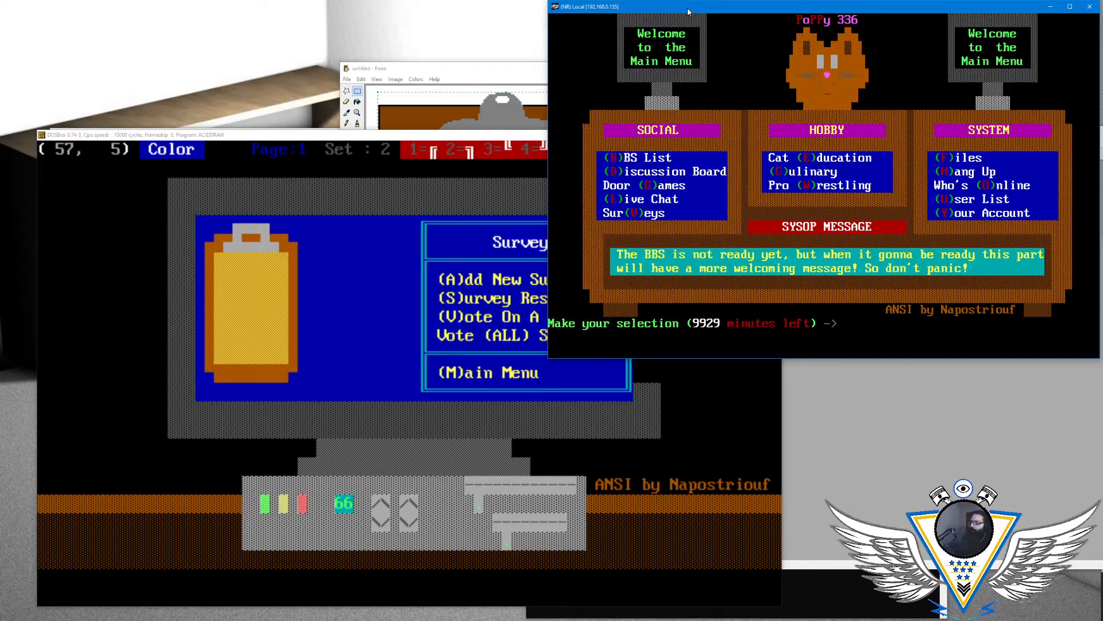
pyautogui.press('v')
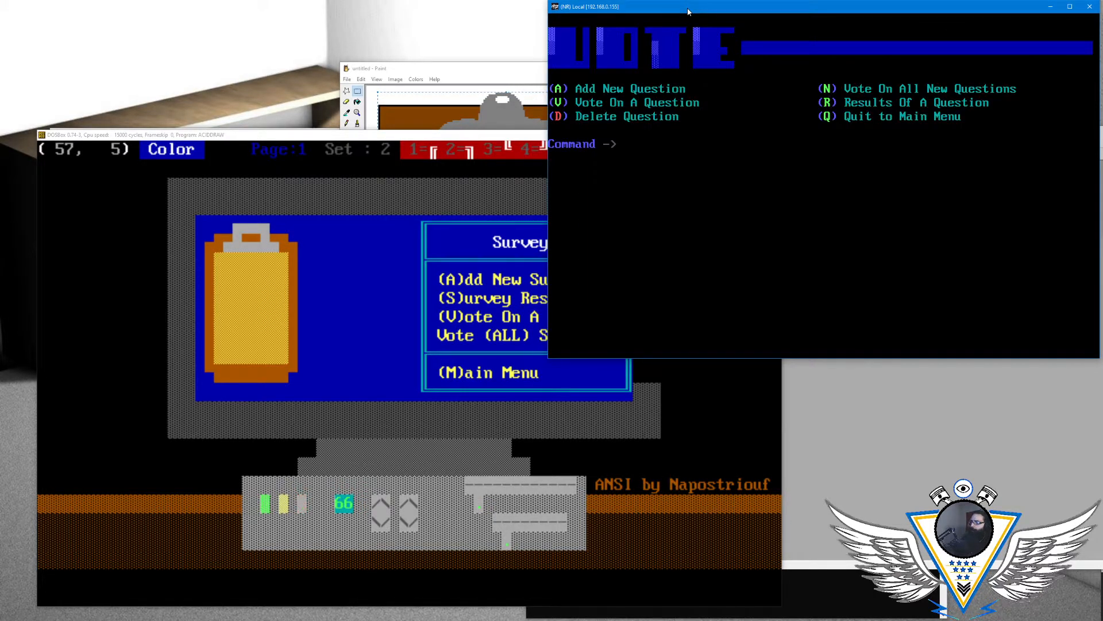
pyautogui.click(460, 152)
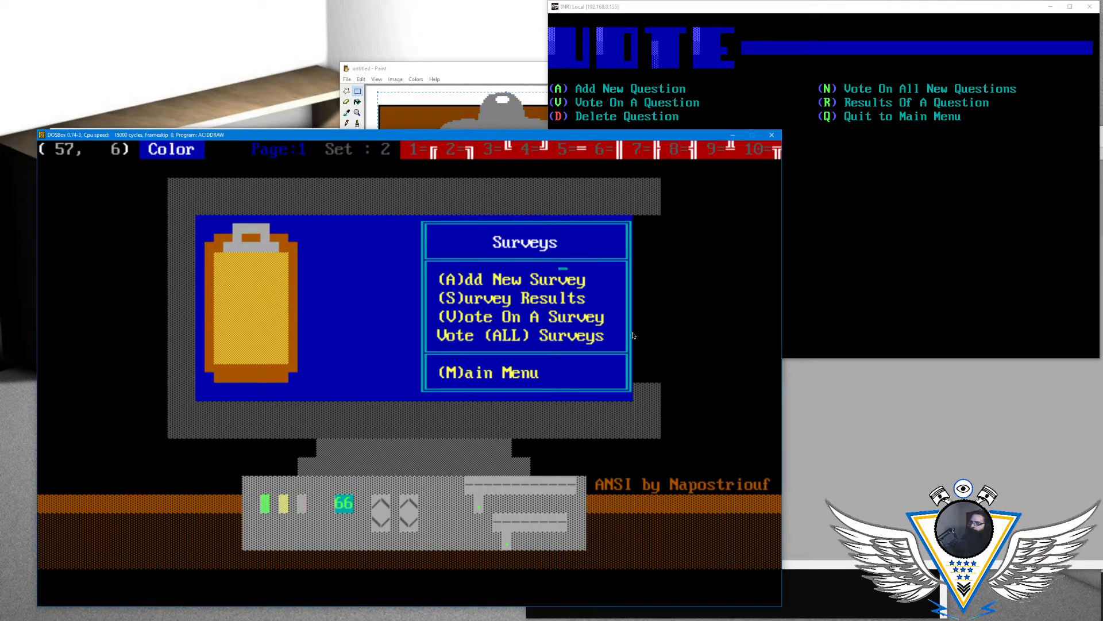
pyautogui.press('Right')
pyautogui.press('Right')
pyautogui.press('Right')
pyautogui.press('Right')
pyautogui.press('Left')
pyautogui.press('Left')
pyautogui.press('Left')
pyautogui.press('Left')
pyautogui.press('Left')
pyautogui.press('Left')
pyautogui.press('Left')
pyautogui.press('Left')
pyautogui.press('Left')
pyautogui.press('Left')
pyautogui.press('Left')
pyautogui.press('Left')
pyautogui.press('Left')
pyautogui.press('Left')
pyautogui.press('Left')
pyautogui.press('Left')
pyautogui.press('Left')
pyautogui.press('Left')
pyautogui.press('Left')
# - Recolor the hotkey letters A, S and V of the first three menu options dark red on blue
pyautogui.press('Right')
pyautogui.press('Right')
pyautogui.press('Right')
pyautogui.press('Right')
pyautogui.press('Right')
pyautogui.press('Right')
pyautogui.press('Left')
pyautogui.press('Left')
pyautogui.press('Left')
pyautogui.press('Down')
pyautogui.hotkey('alt', 'a')
pyautogui.press('Right')
pyautogui.press('Left')
pyautogui.press('Left')
pyautogui.press('Left')
pyautogui.press('Left')
pyautogui.press('Left')
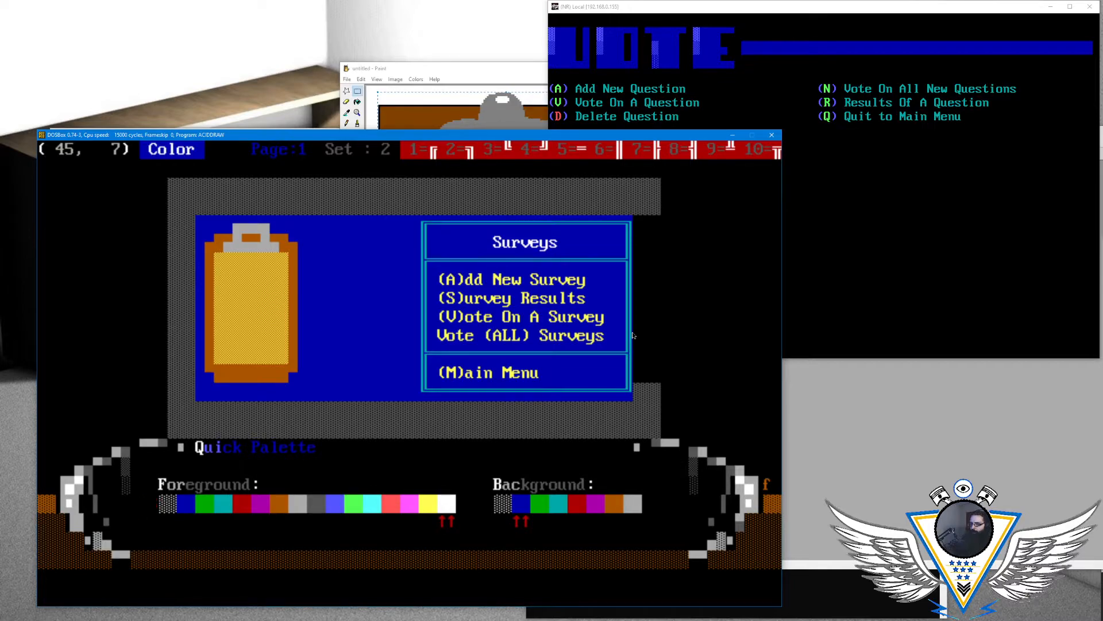
# - Recolor the word "ALL" in "Vote (ALL) Surveys" dark red on blue
pyautogui.press('Right')
pyautogui.press('Return')
pyautogui.write('A')
pyautogui.press('Down')
pyautogui.press('Left')
pyautogui.write('S')
pyautogui.press('Down')
pyautogui.press('Left')
pyautogui.write('V')
pyautogui.press('Down')
pyautogui.press('Right')
pyautogui.press('Right')
pyautogui.press('Right')
pyautogui.press('Right')
pyautogui.write('ALL')
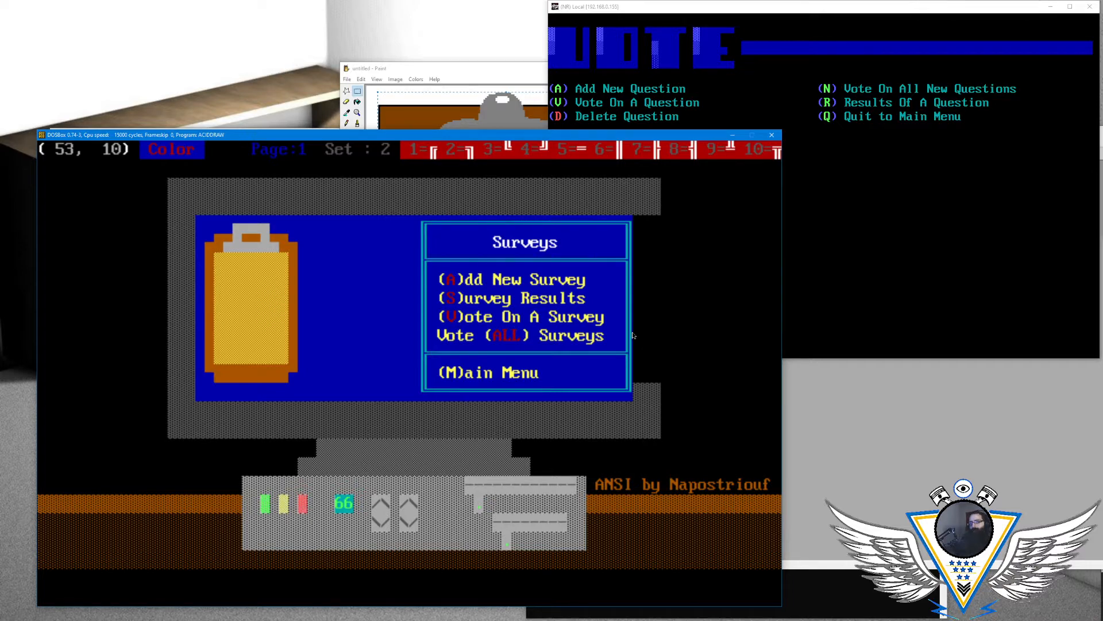
# - Recolor the hotkey letter M in "(M)ain Menu" dark red on blue
pyautogui.press('Down')
pyautogui.press('Left')
pyautogui.press('Left')
pyautogui.press('Left')
pyautogui.press('Down')
pyautogui.press('Left')
pyautogui.press('Left')
# - Recolor the parentheses around the A in "(A)dd New Survey" green on blue
pyautogui.press('Left')
pyautogui.press('Left')
pyautogui.press('Left')
pyautogui.write('M')
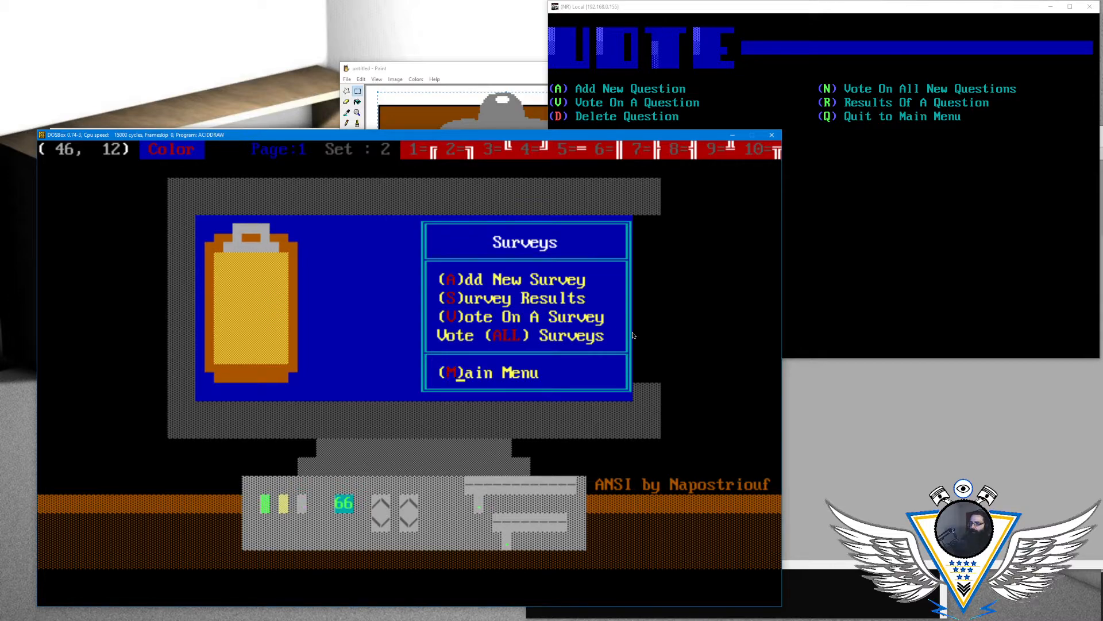
pyautogui.press('Up')
pyautogui.press('Up')
pyautogui.press('Up')
pyautogui.press('Up')
pyautogui.press('Up')
pyautogui.press('Left')
pyautogui.press('Left')
pyautogui.hotkey('alt', 'c')
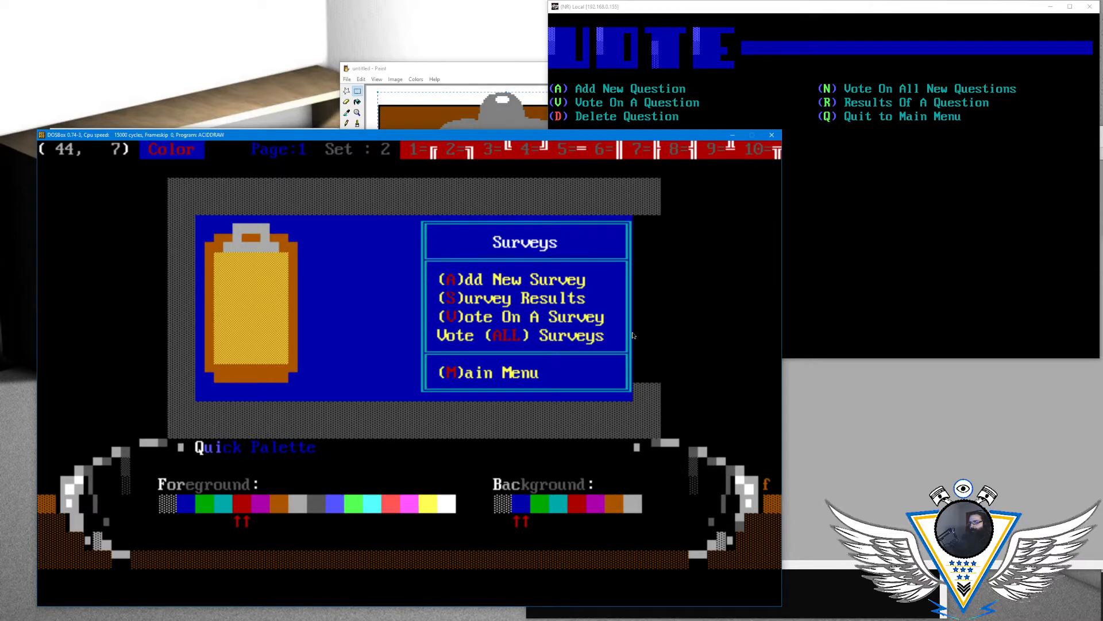
pyautogui.press('Return')
pyautogui.hotkey('alt', 'a')
pyautogui.press('Right')
pyautogui.press('Left')
# - Recolor the parentheses around the hotkeys S and V in the next two menu options green on blue
pyautogui.press('Left')
pyautogui.press('Left')
pyautogui.press('Return')
pyautogui.write('(')
pyautogui.press('Right')
pyautogui.press('Left')
pyautogui.press('Down')
pyautogui.press('Left')
pyautogui.press('Left')
pyautogui.press('Right')
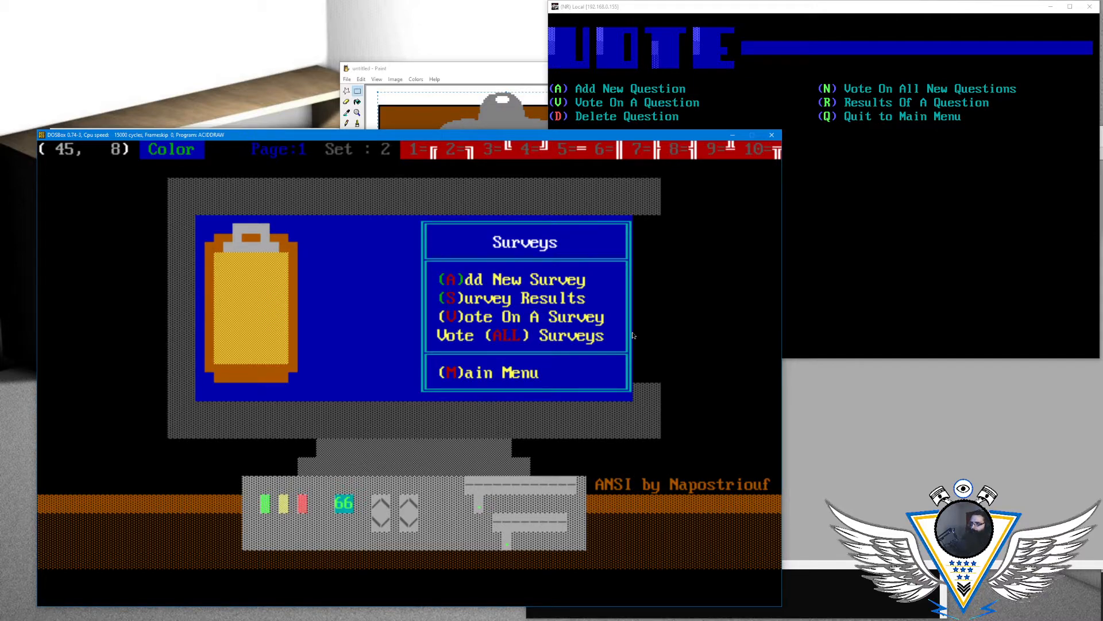
pyautogui.press('Right')
# - Recolor the parentheses around "ALL" in "Vote (ALL) Surveys" green on blue
pyautogui.press('Left')
pyautogui.press('Left')
pyautogui.press('Left')
pyautogui.press('Down')
pyautogui.press('Right')
pyautogui.press('Right')
pyautogui.press('Right')
pyautogui.press('Down')
pyautogui.press('Right')
pyautogui.press('Right')
pyautogui.press('Right')
pyautogui.press('Right')
pyautogui.press('Right')
pyautogui.press('Right')
pyautogui.press('Right')
# - Recolor the parentheses around the M in "(M)ain Menu" green on blue
pyautogui.press('Left')
pyautogui.press('Right')
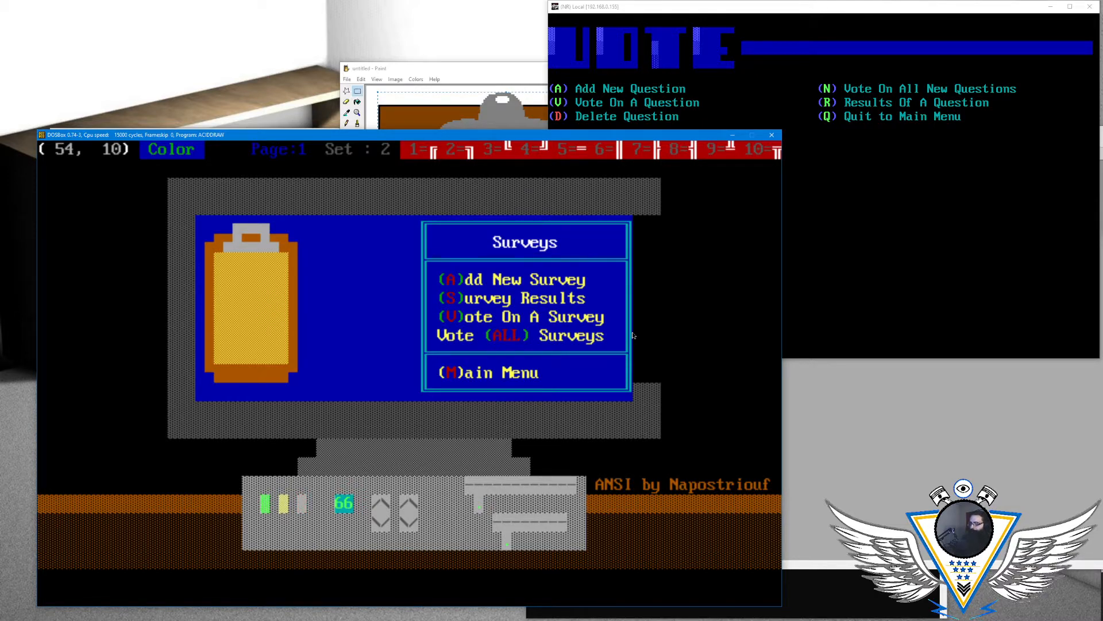
pyautogui.press('Down')
pyautogui.press('Down')
pyautogui.press('Left')
pyautogui.press('Left')
pyautogui.press('Left')
pyautogui.press('Left')
pyautogui.press('Left')
pyautogui.press('Left')
pyautogui.press('Left')
pyautogui.press('Left')
pyautogui.press('Left')
pyautogui.press('Left')
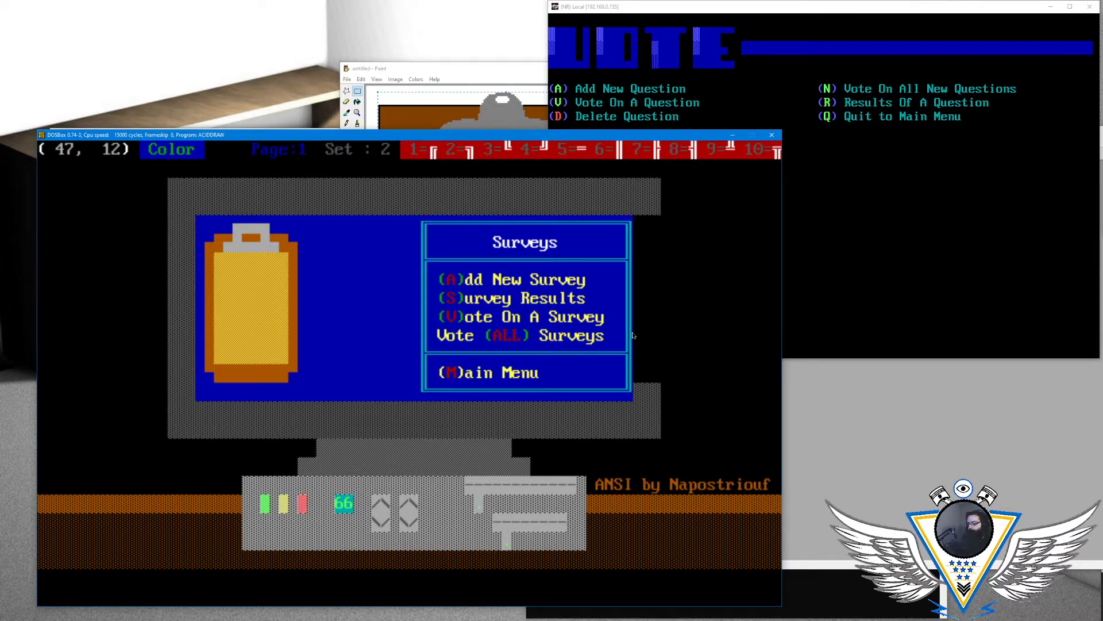
pyautogui.press('Right')
pyautogui.press('Right')
pyautogui.press('Right')
pyautogui.press('Right')
pyautogui.press('Left')
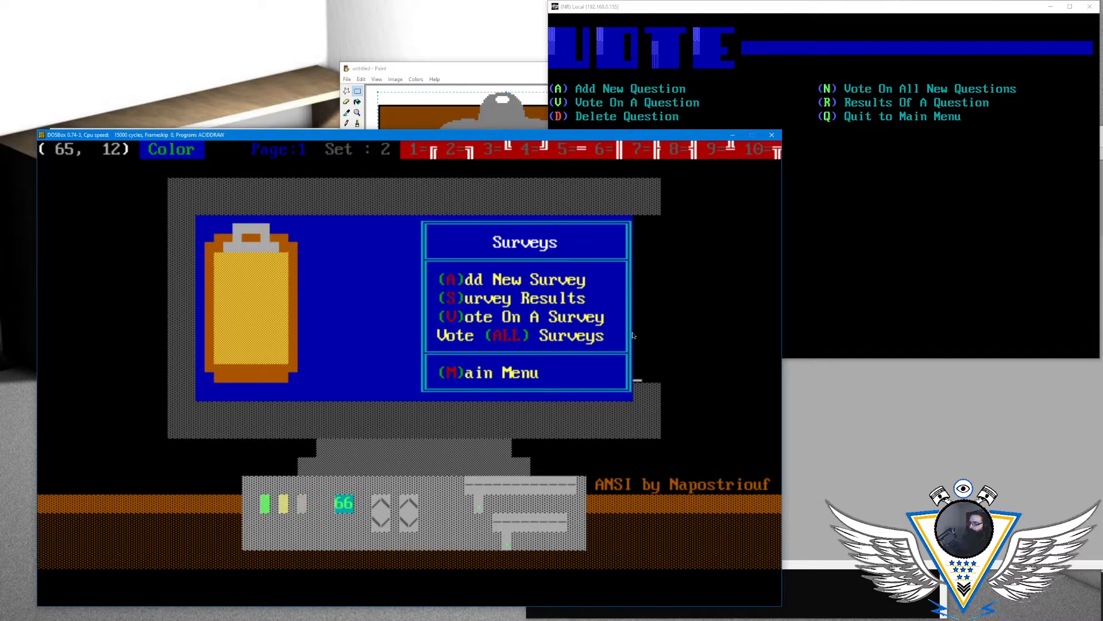
# - Rebuild the missing section of the monitor's right frame with dark gray on black shading blocks from character set 6
pyautogui.hotkey('alt', 'c')
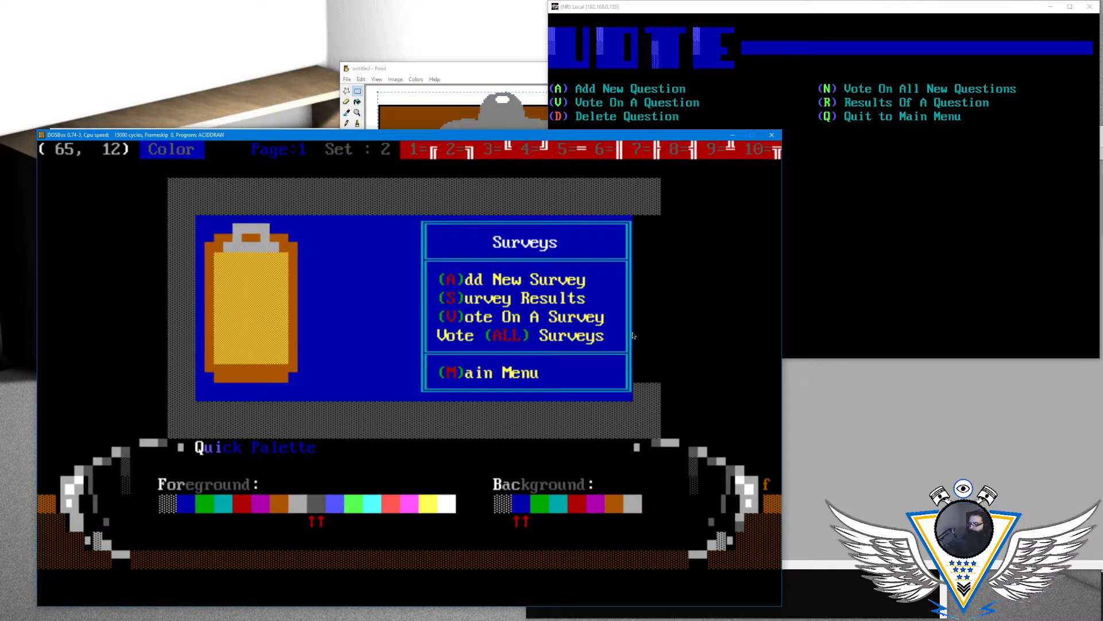
pyautogui.press('Escape')
pyautogui.press('F2')
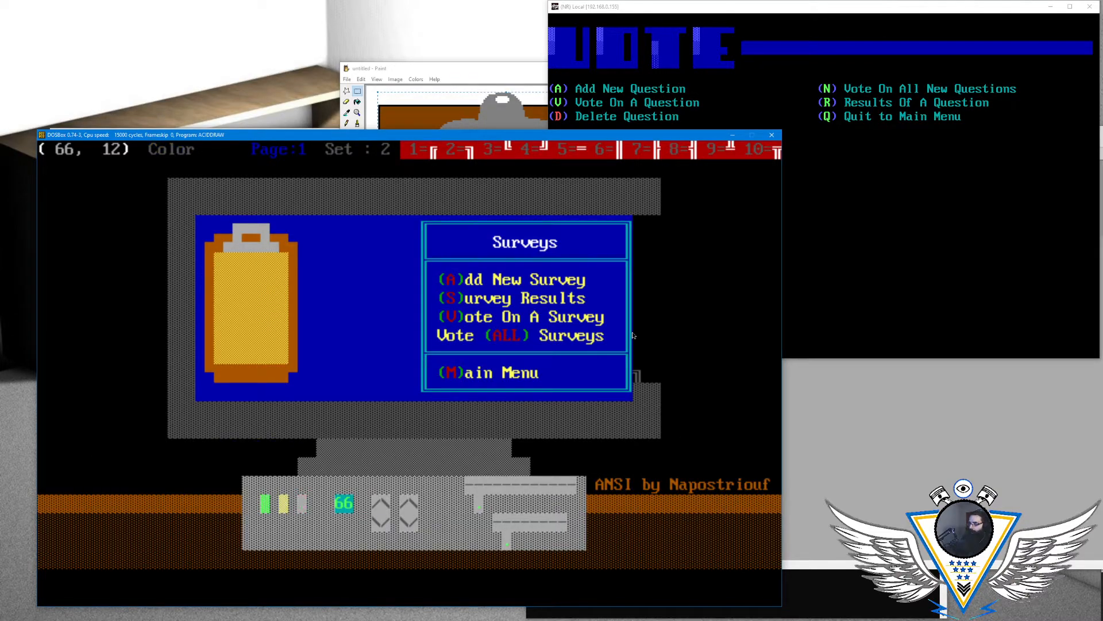
pyautogui.hotkey('alt', 'F6')
pyautogui.press('F2')
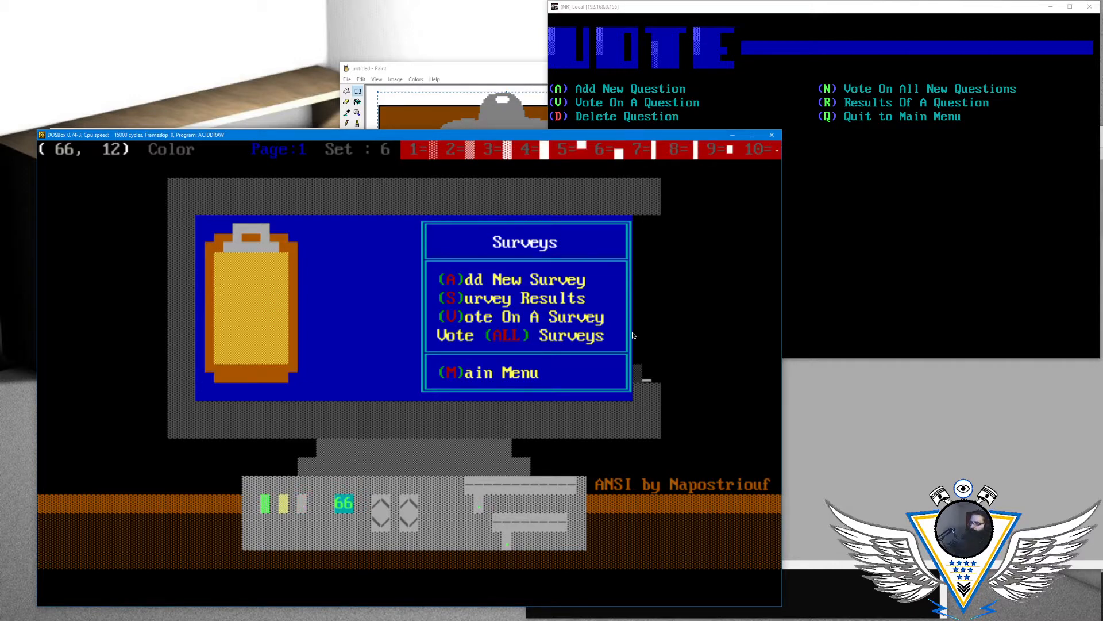
pyautogui.press('Left')
pyautogui.press('F3')
pyautogui.press('F3')
pyautogui.press('F3')
pyautogui.press('Up')
pyautogui.press('Left')
pyautogui.press('Left')
pyautogui.press('Left')
pyautogui.press('F3')
pyautogui.press('F3')
pyautogui.press('F3')
pyautogui.press('Up')
pyautogui.press('Left')
pyautogui.press('Left')
pyautogui.press('Left')
pyautogui.press('F3')
pyautogui.press('F3')
pyautogui.press('F3')
pyautogui.press('Up')
pyautogui.press('Left')
pyautogui.press('Left')
pyautogui.press('Left')
pyautogui.press('F3')
pyautogui.press('F3')
pyautogui.press('F3')
pyautogui.press('Up')
pyautogui.press('Left')
pyautogui.press('Left')
pyautogui.press('Left')
pyautogui.press('F3')
pyautogui.press('F3')
pyautogui.press('F3')
pyautogui.press('Up')
pyautogui.press('Left')
pyautogui.press('Left')
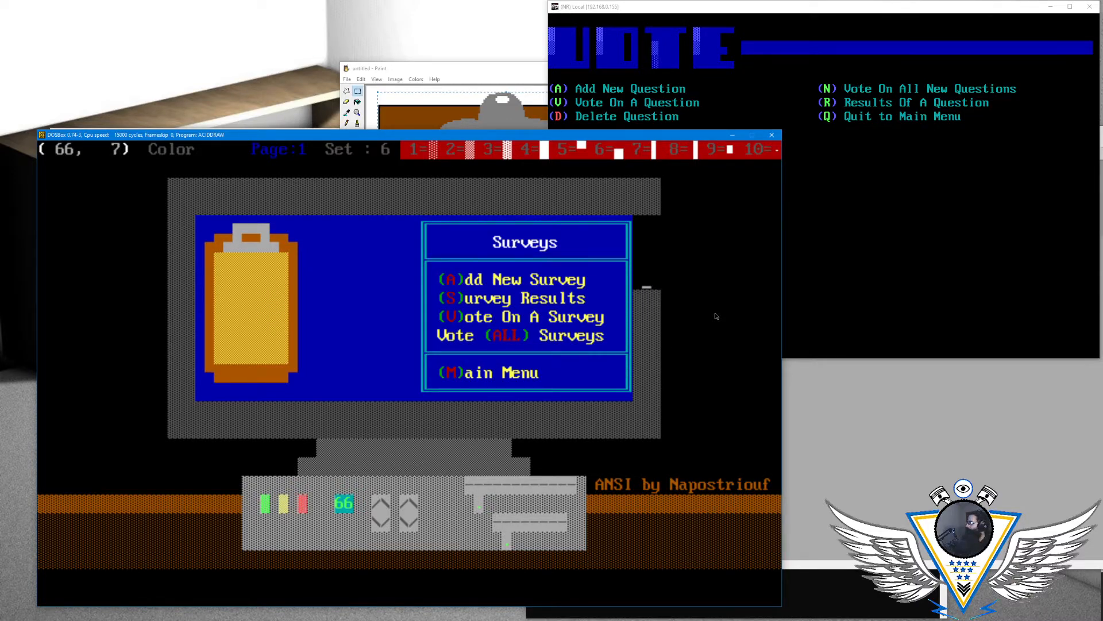
pyautogui.press('Left')
pyautogui.press('F3')
pyautogui.press('F3')
pyautogui.press('F3')
pyautogui.press('Up')
pyautogui.press('Left')
pyautogui.press('Left')
pyautogui.press('Left')
pyautogui.press('F3')
pyautogui.press('F3')
pyautogui.press('F3')
pyautogui.press('Up')
# - Place a solid dark gray block in the blue area just right of the clipboard's clip
pyautogui.press('Left')
pyautogui.press('Left')
pyautogui.press('Left')
pyautogui.press('F3')
pyautogui.press('F3')
pyautogui.press('F3')
pyautogui.press('Up')
pyautogui.press('Left')
pyautogui.press('Left')
pyautogui.press('Left')
pyautogui.press('F3')
pyautogui.press('F3')
pyautogui.press('F3')
pyautogui.press('Left')
pyautogui.press('Left')
pyautogui.press('Left')
pyautogui.press('Left')
pyautogui.press('Left')
pyautogui.press('Left')
pyautogui.press('Left')
pyautogui.press('Left')
pyautogui.press('Left')
pyautogui.press('Left')
pyautogui.press('Left')
pyautogui.press('Left')
pyautogui.press('Left')
pyautogui.press('Left')
pyautogui.press('Left')
pyautogui.press('Left')
pyautogui.press('Left')
pyautogui.press('Left')
pyautogui.press('Left')
pyautogui.press('Left')
pyautogui.press('Left')
pyautogui.press('Left')
pyautogui.press('Left')
pyautogui.press('Left')
pyautogui.press('Left')
pyautogui.press('Left')
pyautogui.press('Left')
pyautogui.press('Left')
pyautogui.press('Left')
pyautogui.press('Left')
pyautogui.press('Left')
pyautogui.press('Left')
pyautogui.press('Left')
pyautogui.press('Down')
pyautogui.press('Down')
pyautogui.press('Down')
pyautogui.press('Left')
pyautogui.press('Left')
pyautogui.press('Left')
pyautogui.press('Up')
pyautogui.press('Up')
pyautogui.press('Up')
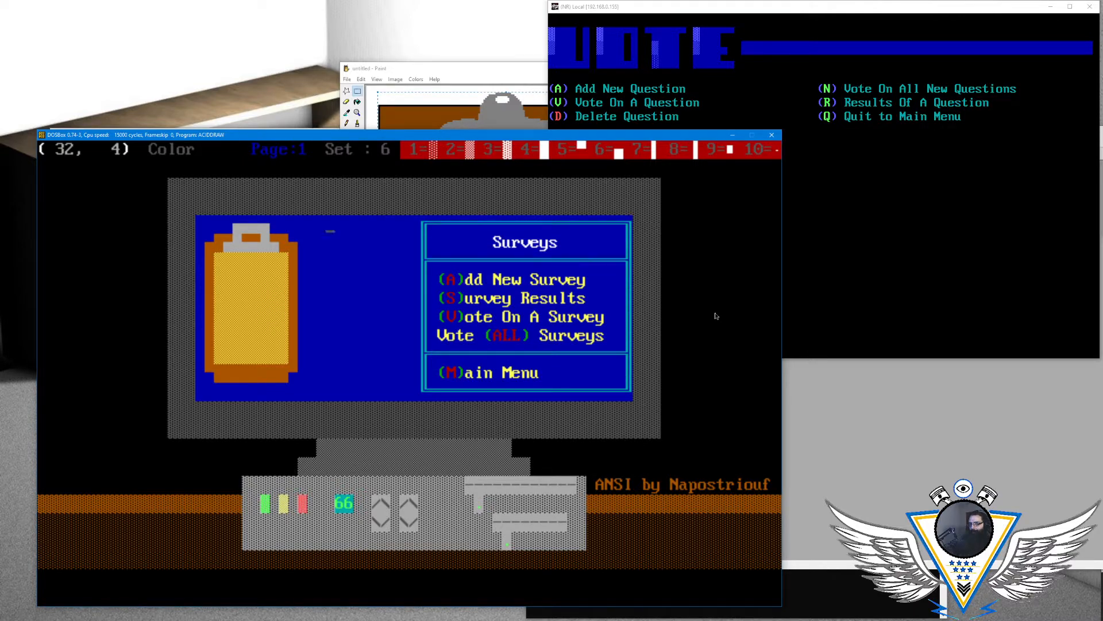
pyautogui.press('Down')
pyautogui.press('Left')
pyautogui.press('Up')
pyautogui.hotkey('alt', 'a')
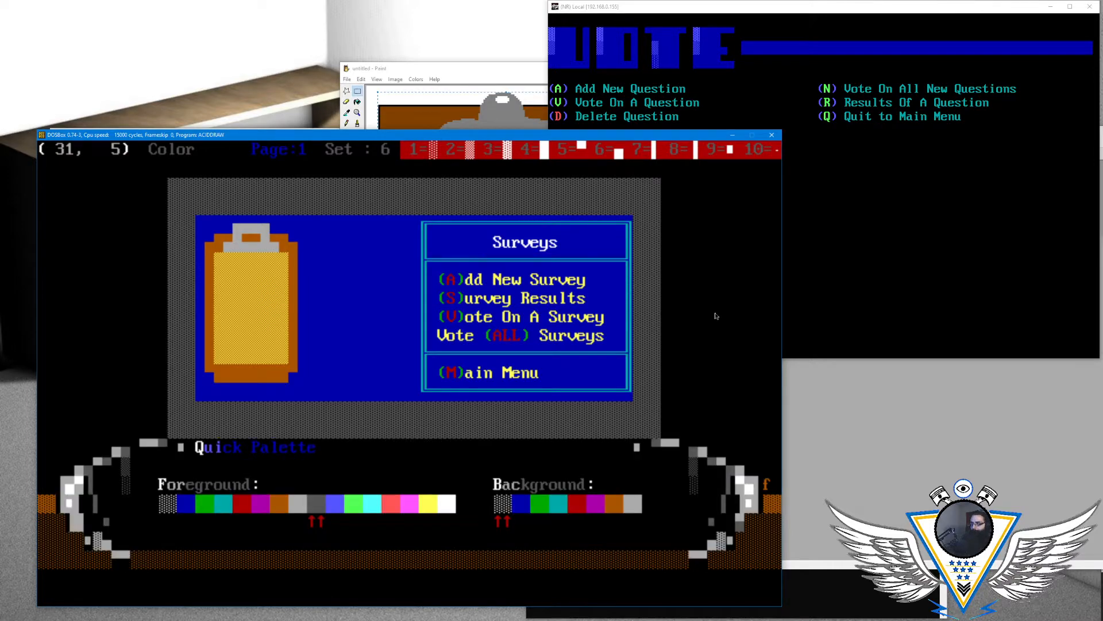
pyautogui.press('Right')
pyautogui.press('Right')
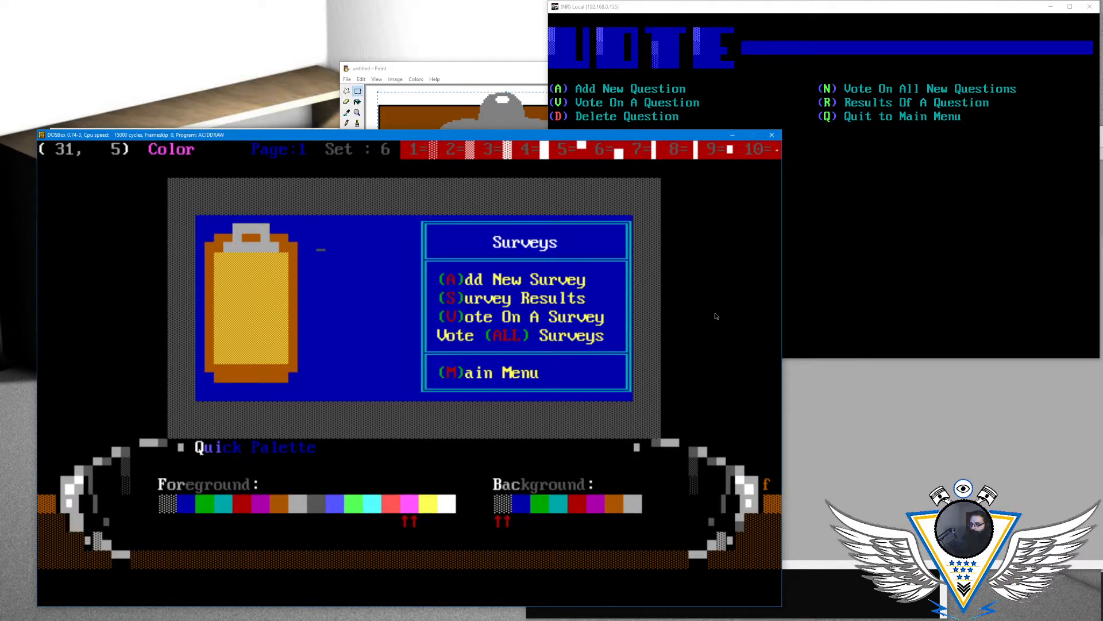
pyautogui.press('Left')
pyautogui.press('Left')
pyautogui.press('Left')
pyautogui.press('Left')
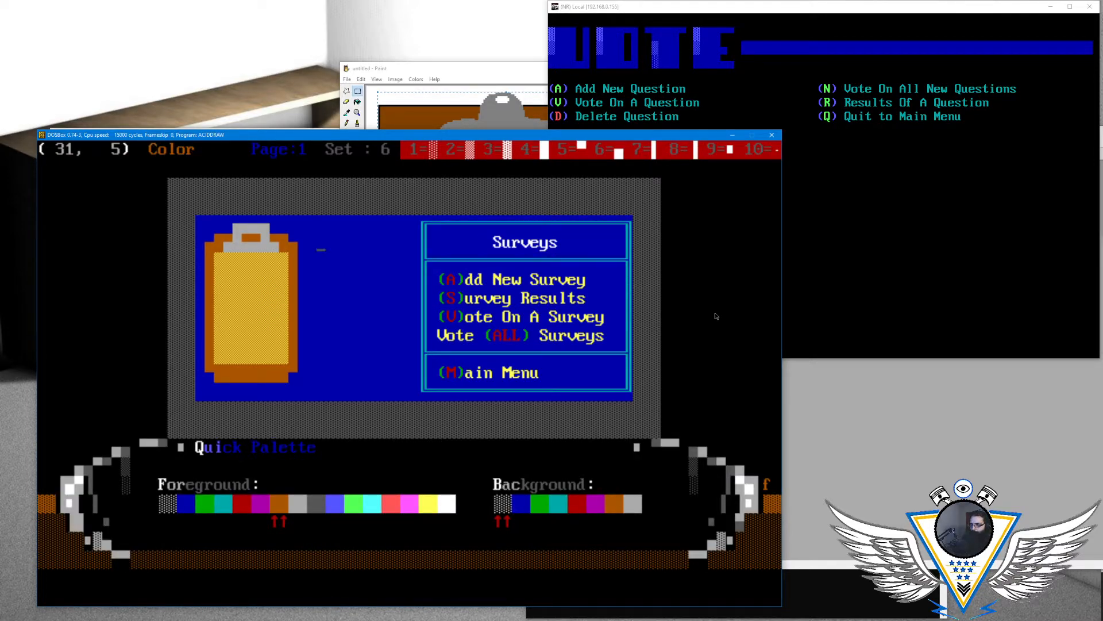
pyautogui.press('Right')
pyautogui.press('Right')
pyautogui.press('Right')
pyautogui.press('Right')
pyautogui.press('Right')
pyautogui.press('Right')
pyautogui.press('Right')
pyautogui.press('Right')
pyautogui.press('Left')
pyautogui.press('Left')
pyautogui.press('Left')
pyautogui.press('Left')
pyautogui.press('Left')
pyautogui.press('Left')
pyautogui.press('Return')
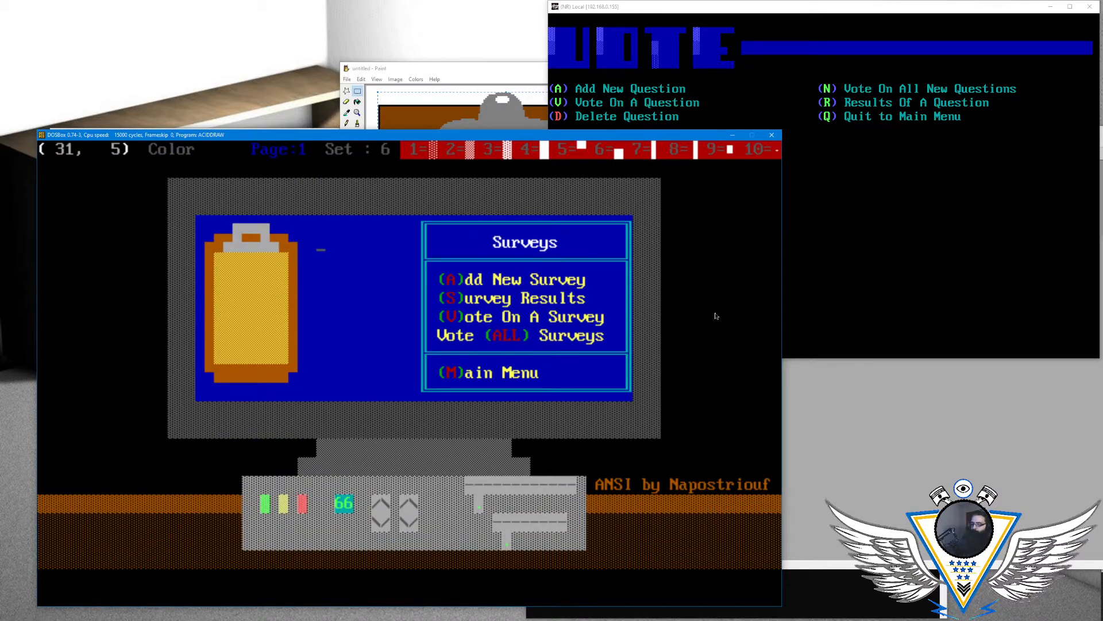
pyautogui.press('F5')
pyautogui.press('Left')
pyautogui.press('F4')
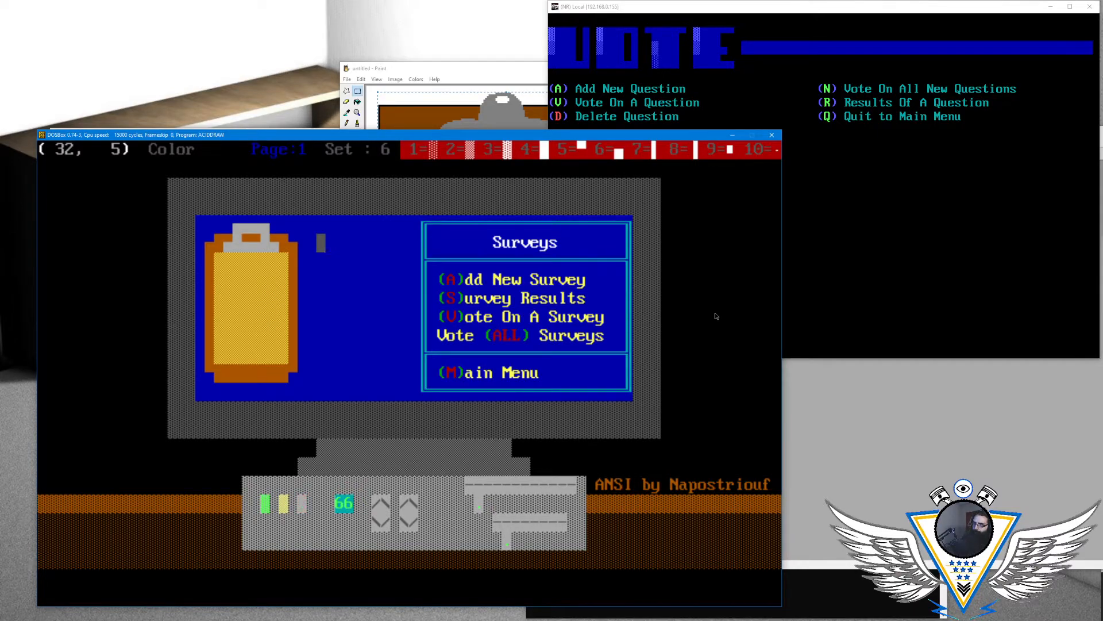
# - Place a dark gray on brown half block at column 32, row 5, directly beside the solid dark gray block
pyautogui.hotkey('alt', 'c')
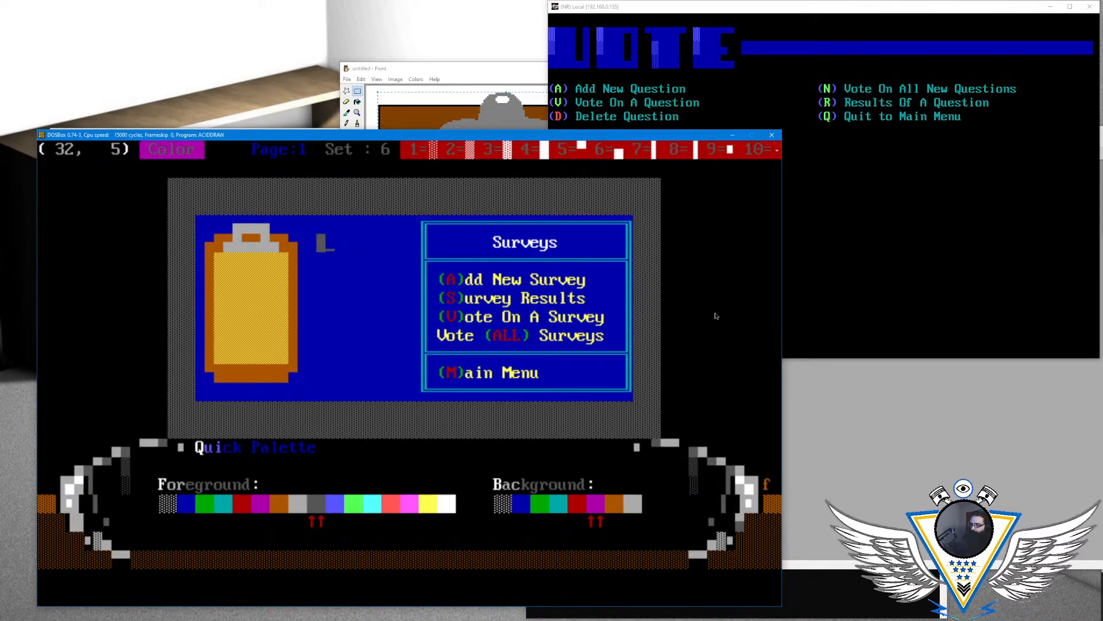
pyautogui.press('Return')
pyautogui.press('F6')
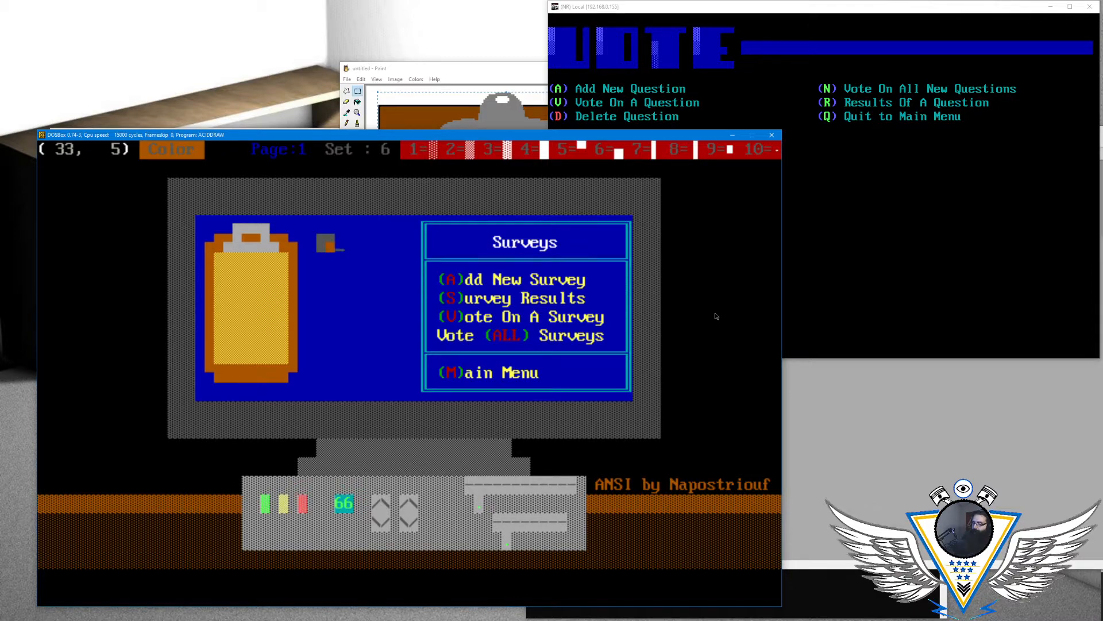
# - Draw the top edge of the figure's hair in row 4 with dark gray lower half blocks on blue
pyautogui.press('Up')
pyautogui.press('Left')
pyautogui.press('F6')
pyautogui.press('Left')
pyautogui.hotkey('alt', 'a')
pyautogui.press('Down')
pyautogui.press('Down')
pyautogui.press('Down')
pyautogui.press('Down')
pyautogui.press('Down')
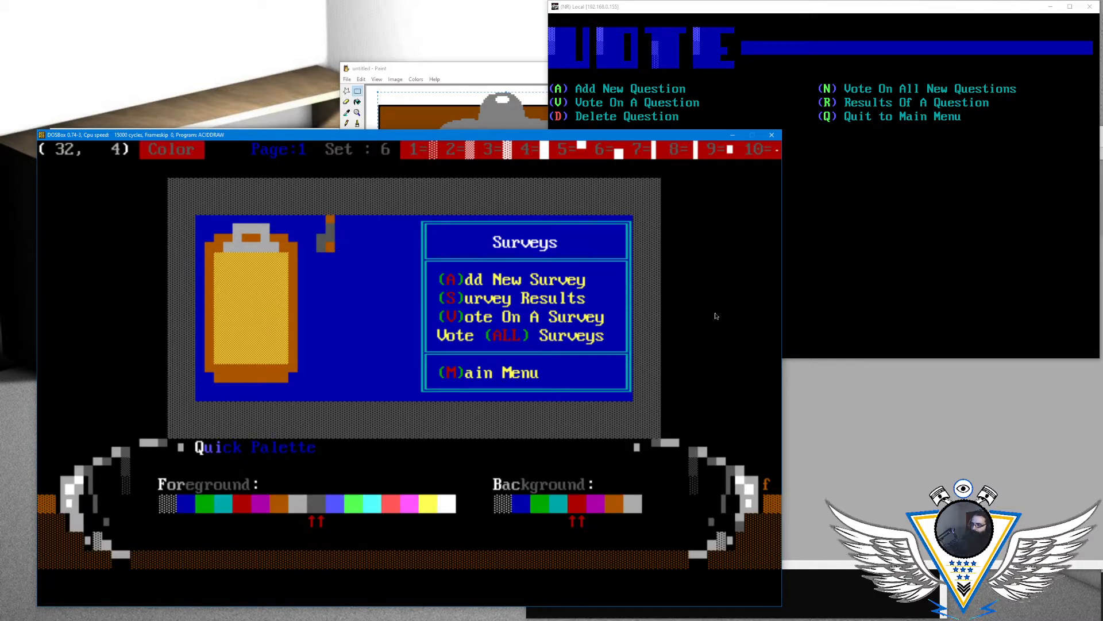
pyautogui.press('Return')
pyautogui.press('F6')
pyautogui.press('F6')
pyautogui.press('F6')
pyautogui.press('F6')
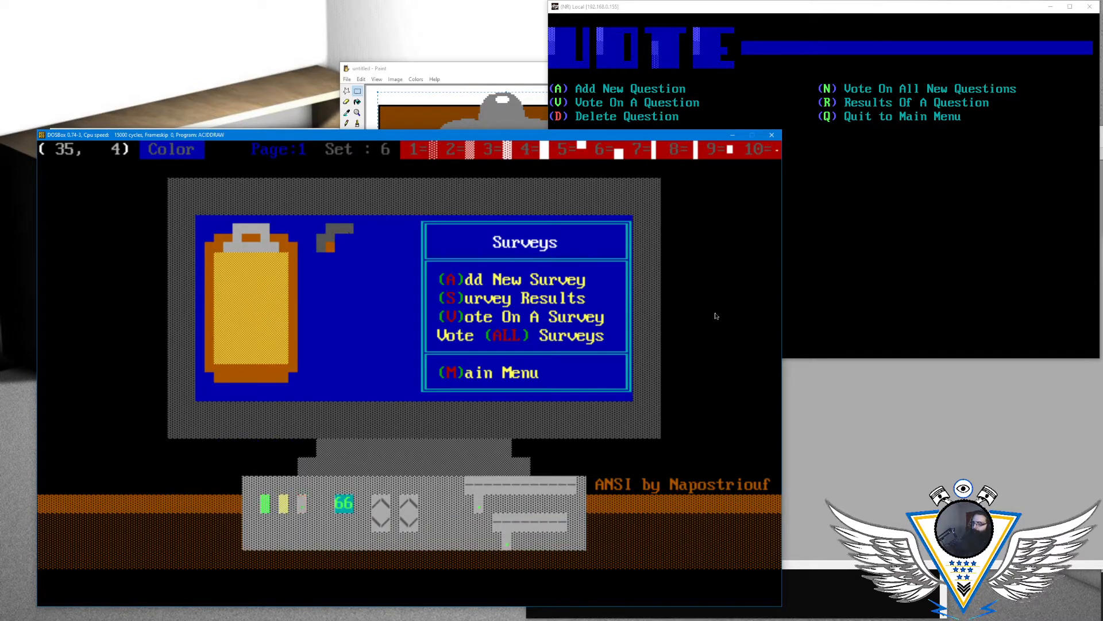
# - Switch to dark gray on brown and draw the hairline across row 5 with gray-over-brown half blocks
pyautogui.press('Down')
pyautogui.press('Left')
pyautogui.press('Left')
pyautogui.press('Left')
pyautogui.hotkey('alt', 'c')
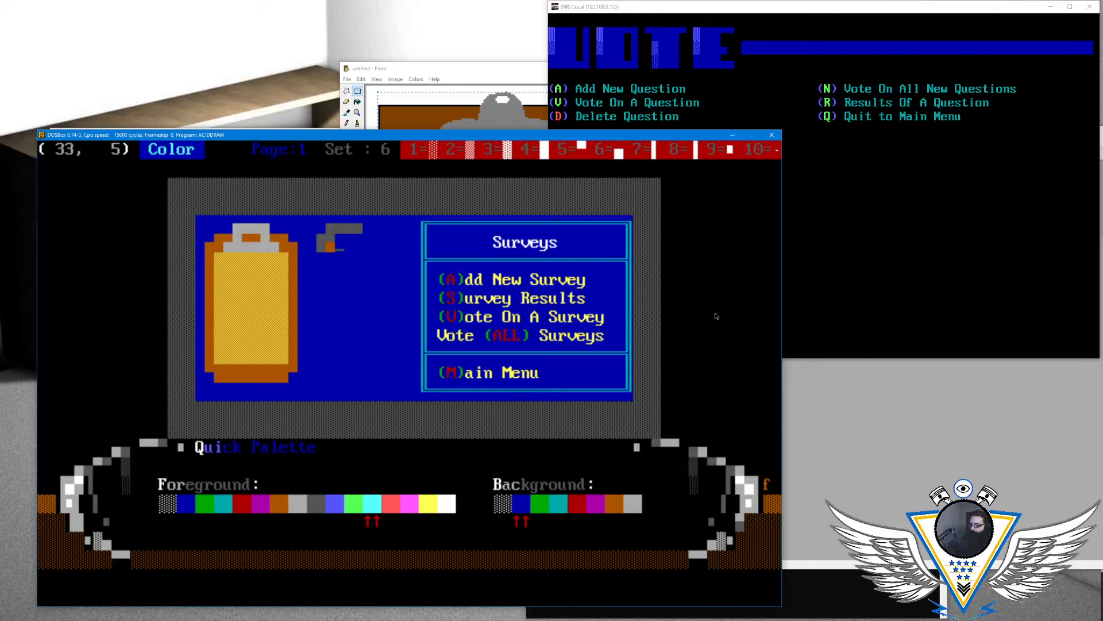
pyautogui.press('Left')
pyautogui.press('Left')
pyautogui.press('Left')
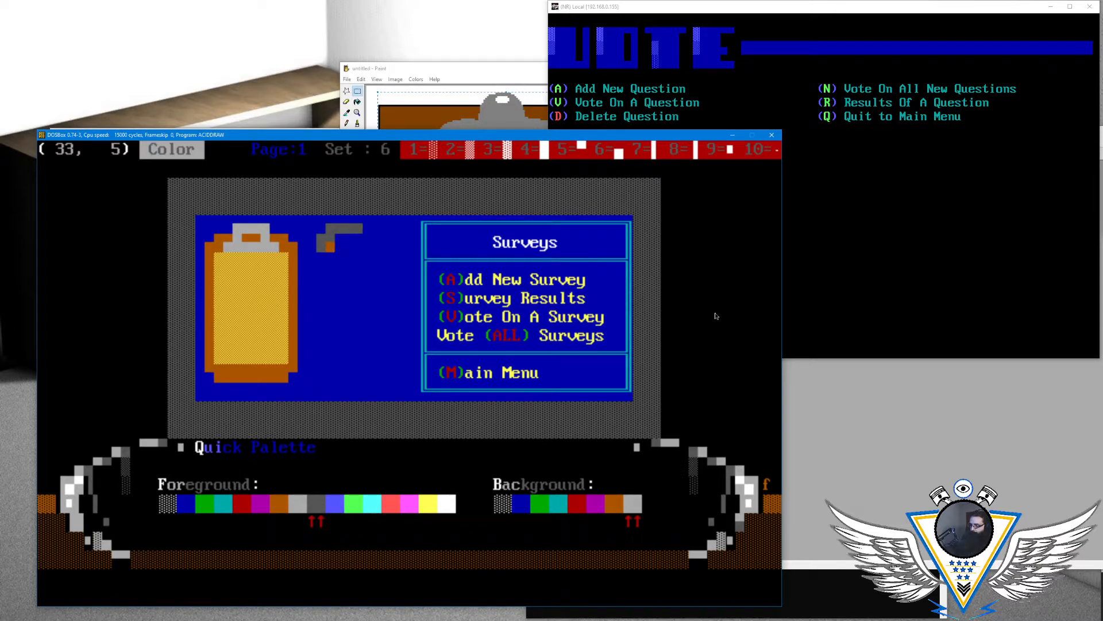
pyautogui.press('Return')
pyautogui.press('F4')
pyautogui.press('F6')
pyautogui.press('Left')
pyautogui.press('Left')
pyautogui.press('Left')
pyautogui.press('Right')
pyautogui.press('F5')
pyautogui.press('F5')
pyautogui.press('F5')
pyautogui.press('F5')
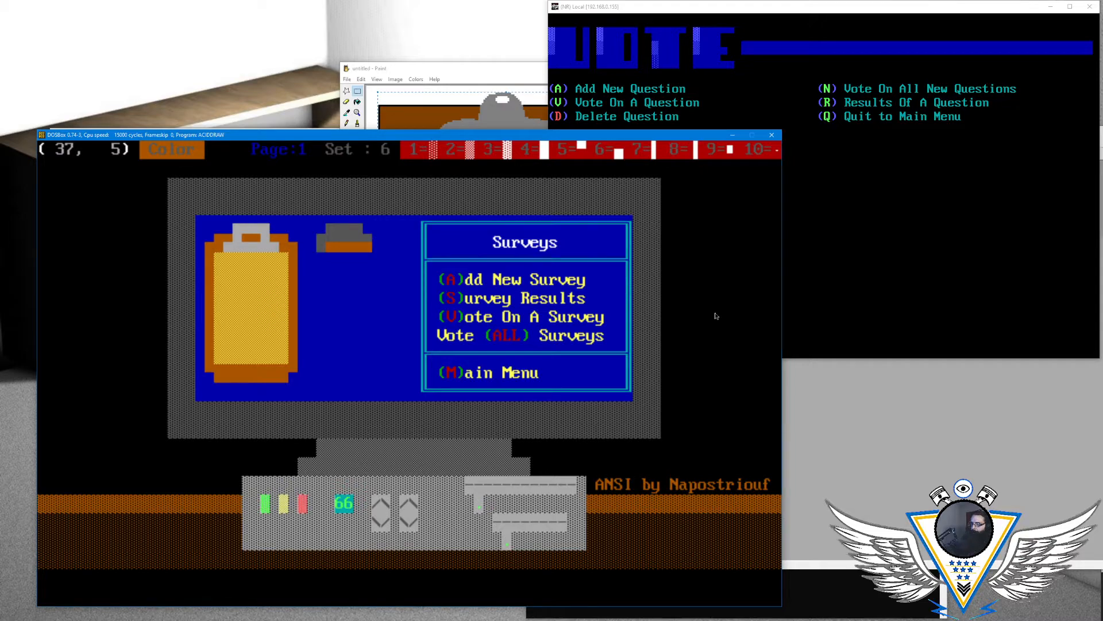
pyautogui.press('F5')
# - Extend the hair down the left side of the face into row 6 with solid dark gray blocks
pyautogui.press('Left')
pyautogui.press('Up')
pyautogui.press('Left')
pyautogui.press('Down')
pyautogui.press('Down')
pyautogui.press('Left')
pyautogui.press('Left')
pyautogui.press('Left')
pyautogui.press('Left')
pyautogui.press('Left')
pyautogui.press('F4')
pyautogui.press('Left')
pyautogui.press('Down')
pyautogui.press('Left')
pyautogui.press('Up')
pyautogui.press('F4')
pyautogui.press('Down')
pyautogui.press('Up')
pyautogui.press('Left')
pyautogui.press('Down')
pyautogui.press('Right')
pyautogui.press('Right')
pyautogui.press('Up')
# - Extend the hair down the right side of the face into row 6 with solid dark gray blocks
pyautogui.press('Right')
# - Fill the face between the two hair sides in row 6 with brown
pyautogui.press('Right')
pyautogui.press('Right')
pyautogui.press('Right')
pyautogui.press('Right')
pyautogui.press('F4')
pyautogui.press('F4')
pyautogui.press('Down')
pyautogui.press('Left')
pyautogui.press('Left')
pyautogui.press('Left')
pyautogui.press('Left')
pyautogui.press('Left')
pyautogui.press('Left')
pyautogui.press('Left')
pyautogui.press('Up')
pyautogui.press('space')
pyautogui.press('space')
pyautogui.press('space')
pyautogui.press('space')
pyautogui.press('space')
pyautogui.press('Left')
pyautogui.press('Left')
pyautogui.press('Left')
pyautogui.press('Left')
pyautogui.press('Right')
pyautogui.press('Right')
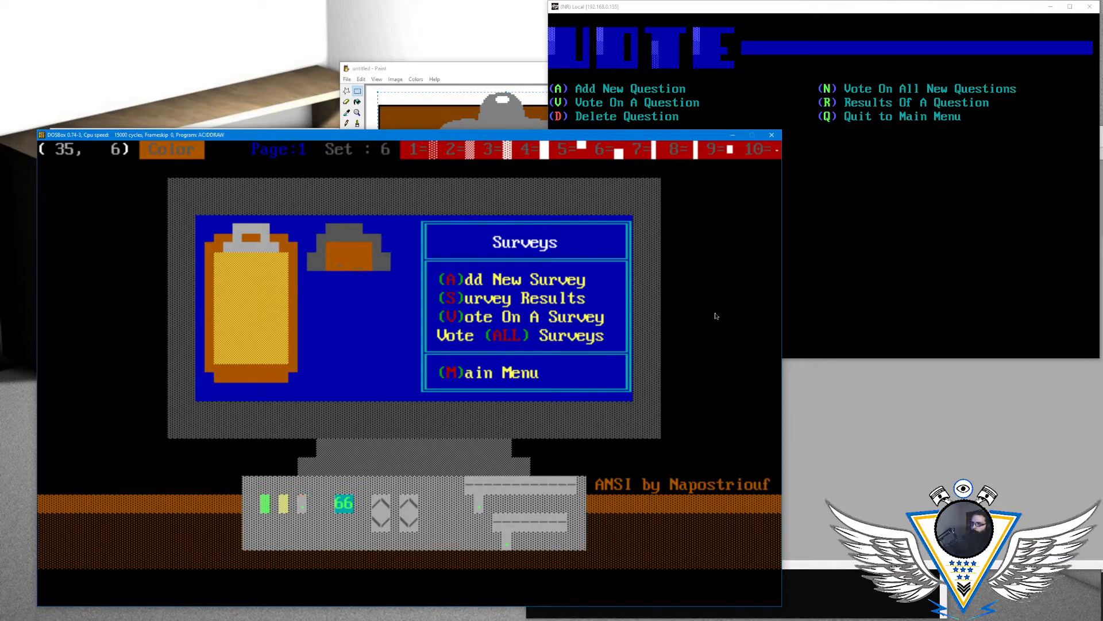
# - Add two small dark gray eyes in row 6 and extend the brown face through row 7
pyautogui.press('Left')
pyautogui.press('Left')
pyautogui.press('Left')
pyautogui.press('Down')
pyautogui.press('Left')
pyautogui.press('F4')
pyautogui.press('F4')
pyautogui.press('F4')
pyautogui.press('F4')
pyautogui.press('F4')
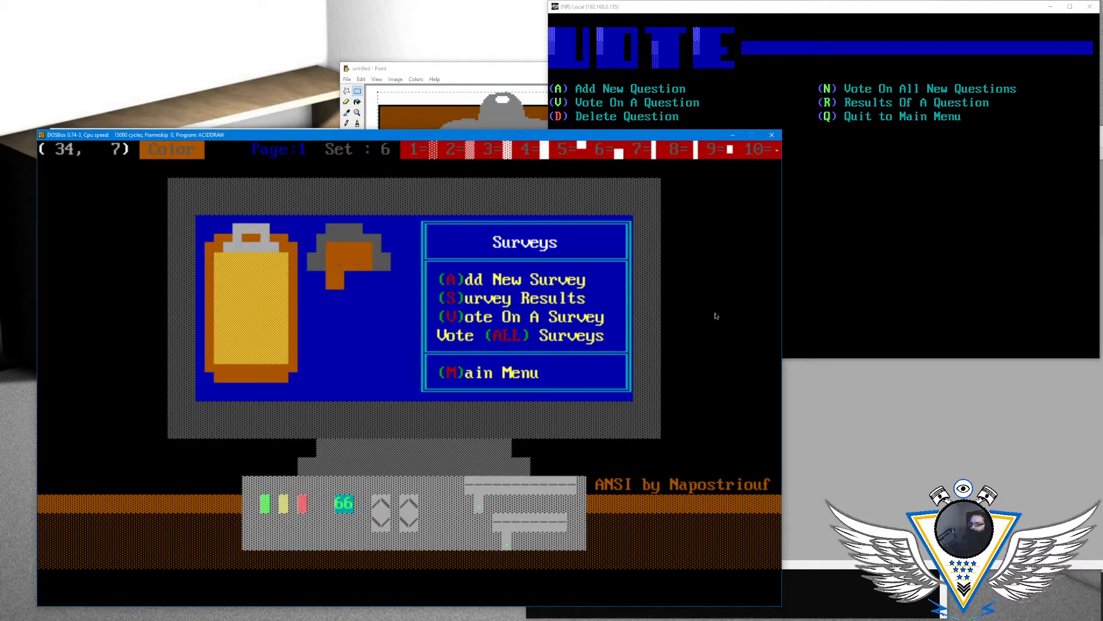
pyautogui.press('Left')
pyautogui.press('Left')
pyautogui.press('Left')
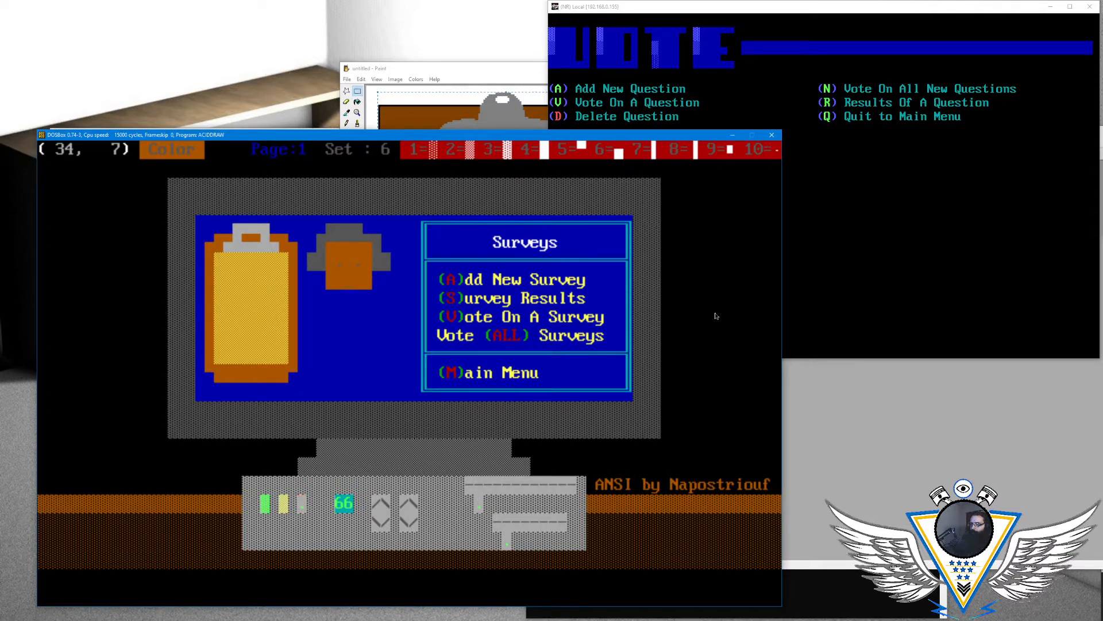
# - Add a small dark gray nose mark below the eyes and extend the brown face through row 8
pyautogui.press('Right')
pyautogui.press('Left')
pyautogui.press('Left')
pyautogui.press('Down')
pyautogui.press('Left')
pyautogui.press('Left')
pyautogui.press('Right')
pyautogui.press('F4')
pyautogui.press('F4')
pyautogui.press('F4')
pyautogui.press('F4')
pyautogui.press('F4')
pyautogui.press('Left')
pyautogui.press('Left')
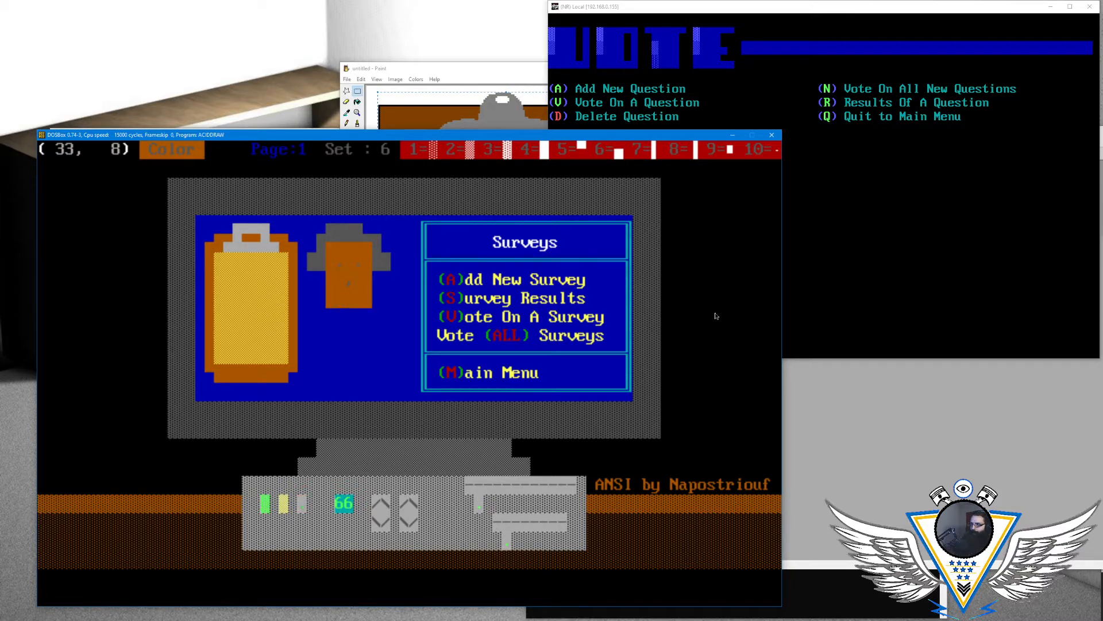
# - Switch to dark gray on blue and draw the hair beside the left of the face in row 7, tapering its outer edge
pyautogui.press('Up')
pyautogui.press('Down')
pyautogui.press('Left')
pyautogui.press('Left')
pyautogui.press('Up')
pyautogui.hotkey('alt', 'c')
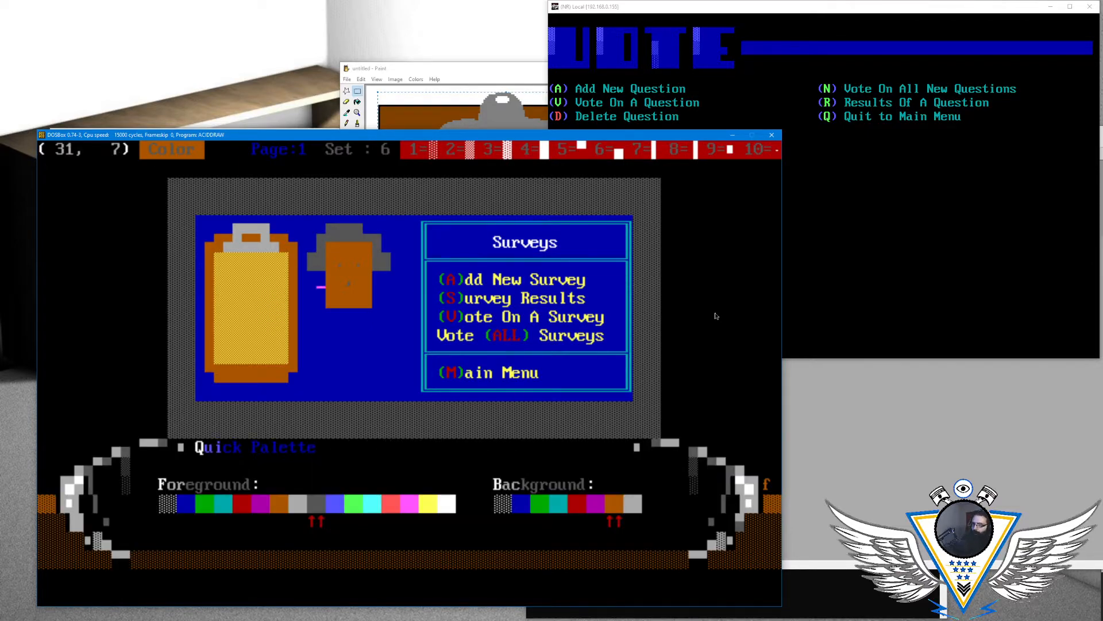
pyautogui.press('Left')
pyautogui.press('Left')
pyautogui.press('Left')
pyautogui.press('Left')
pyautogui.press('Left')
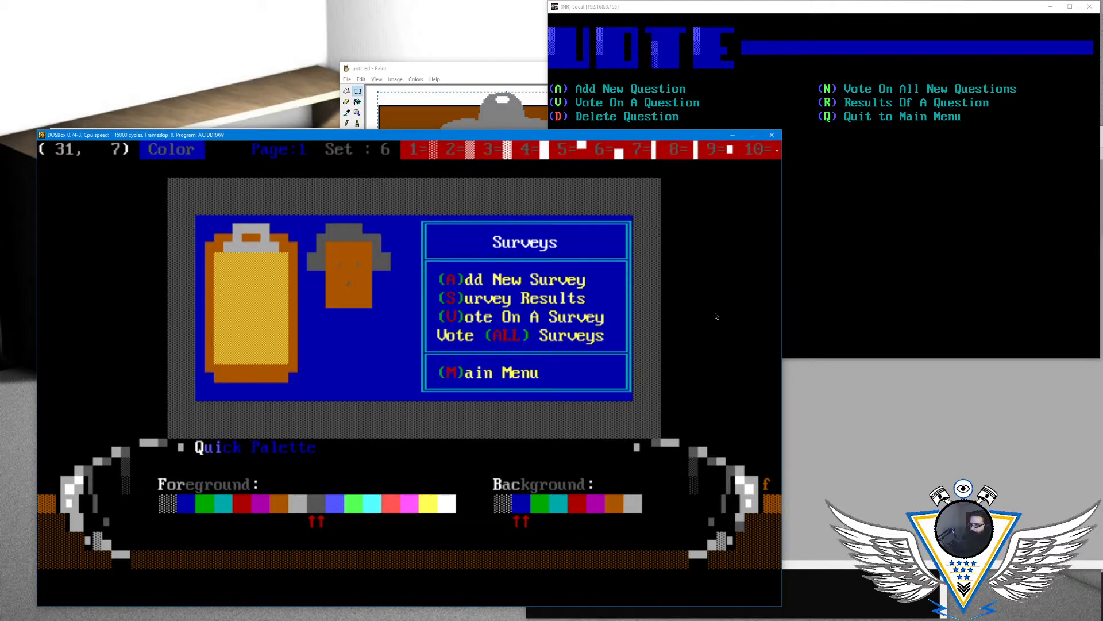
pyautogui.press('Return')
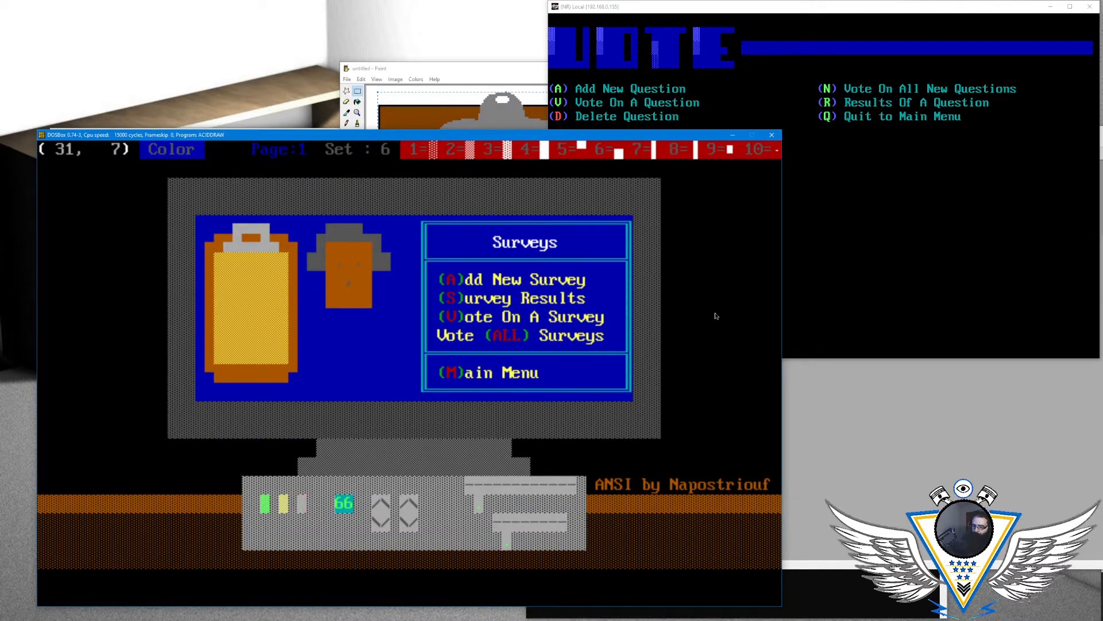
pyautogui.press('F4')
pyautogui.press('Left')
pyautogui.press('Left')
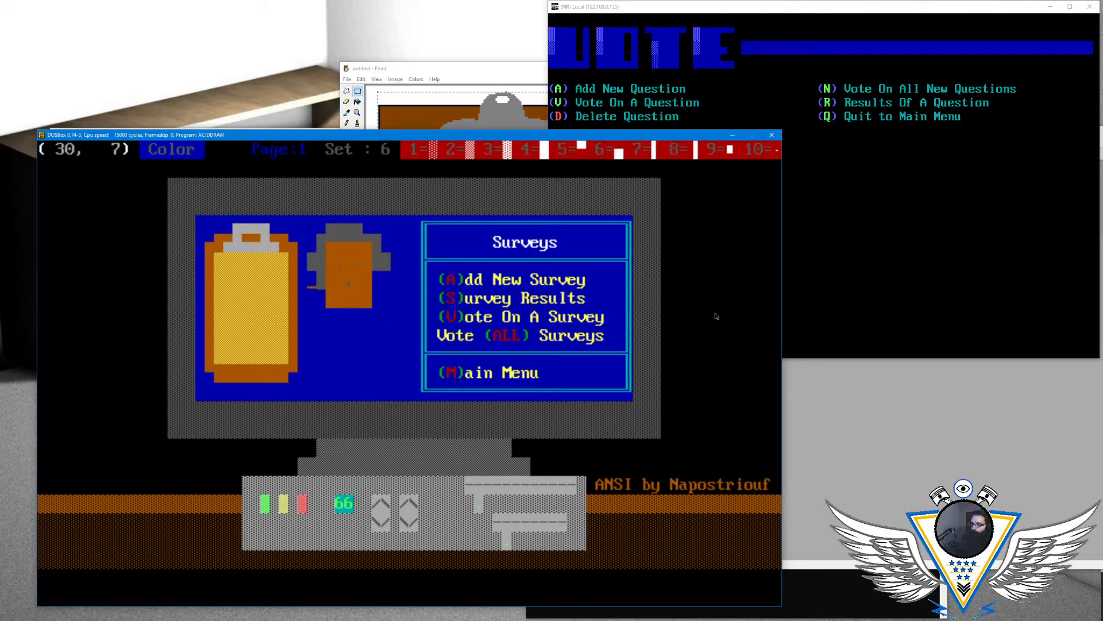
pyautogui.press('F4')
pyautogui.press('F6')
# - Draw matching dark gray on blue hair beside the right of the face in row 7
pyautogui.press('Left')
pyautogui.press('F5')
pyautogui.press('Left')
# - Round the upper corners of the brown face with dark gray hair blocks
pyautogui.press('Left')
pyautogui.press('Right')
pyautogui.press('Right')
pyautogui.press('Right')
pyautogui.press('Right')
pyautogui.press('Right')
pyautogui.press('Right')
pyautogui.press('Right')
pyautogui.press('Right')
pyautogui.press('Right')
pyautogui.press('Left')
pyautogui.press('Up')
pyautogui.press('Left')
pyautogui.press('Left')
pyautogui.press('Up')
pyautogui.press('Up')
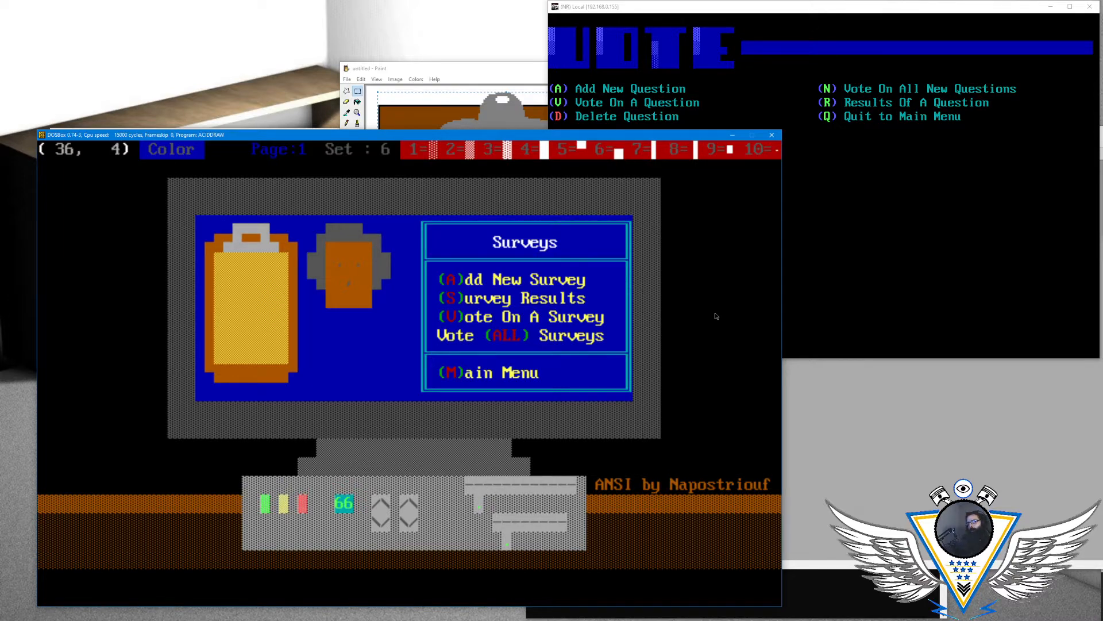
pyautogui.press('Right')
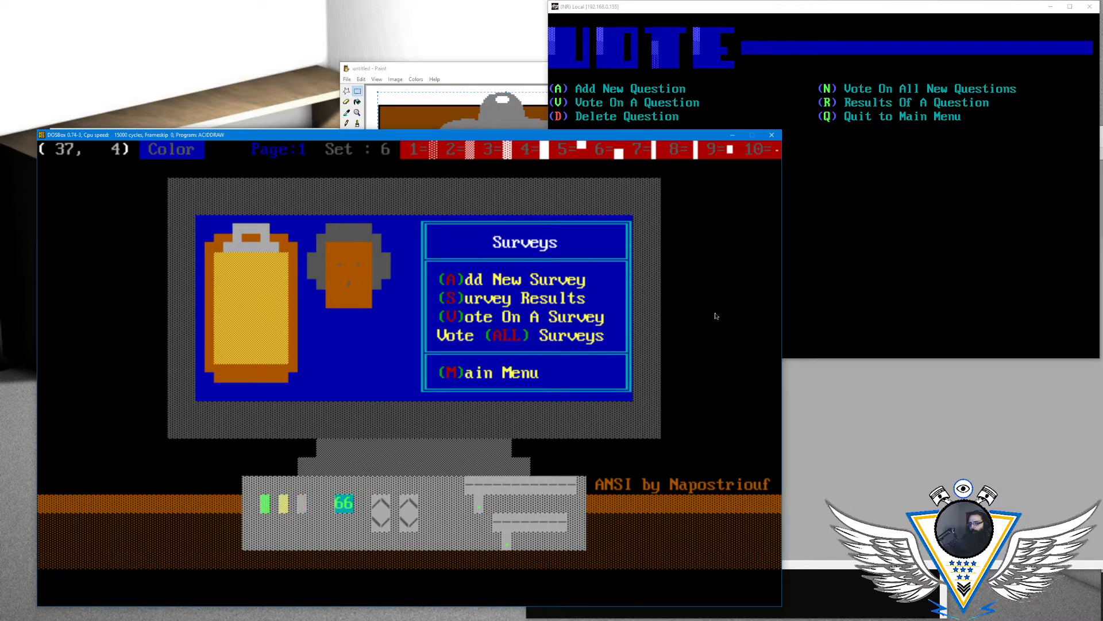
pyautogui.press('Down')
pyautogui.press('Down')
pyautogui.press('Down')
pyautogui.press('Down')
pyautogui.press('Down')
pyautogui.press('Left')
pyautogui.press('Down')
pyautogui.press('Left')
pyautogui.press('Left')
pyautogui.press('Left')
pyautogui.press('Left')
pyautogui.press('Up')
pyautogui.press('Up')
pyautogui.press('Right')
pyautogui.press('Right')
pyautogui.press('Right')
pyautogui.press('Right')
pyautogui.press('Right')
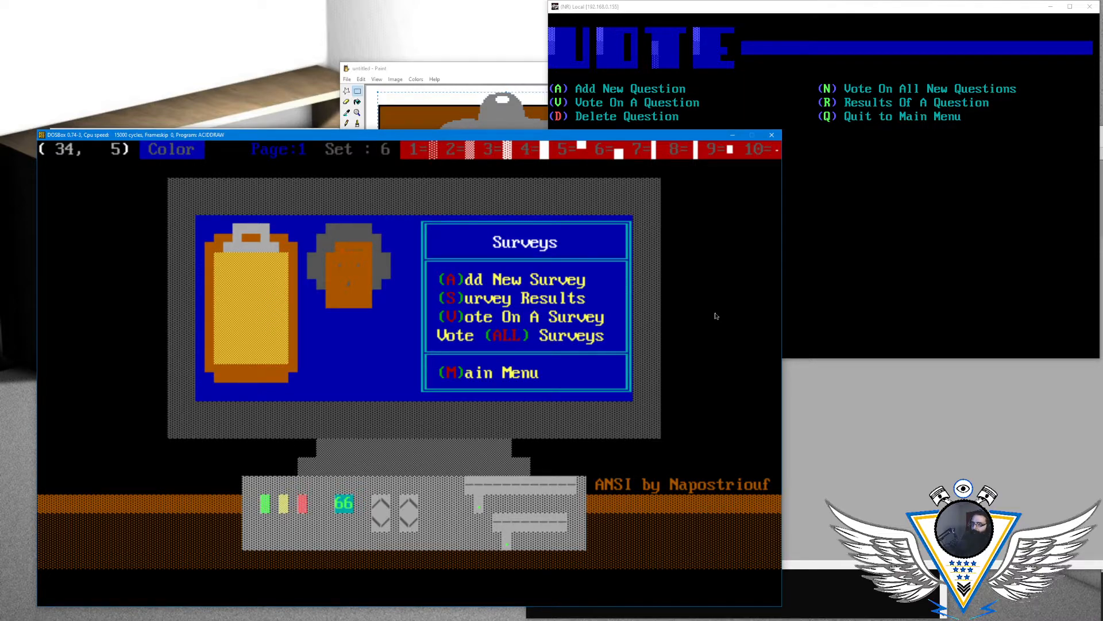
pyautogui.press('Left')
pyautogui.press('Left')
pyautogui.press('Down')
pyautogui.press('Down')
pyautogui.press('Down')
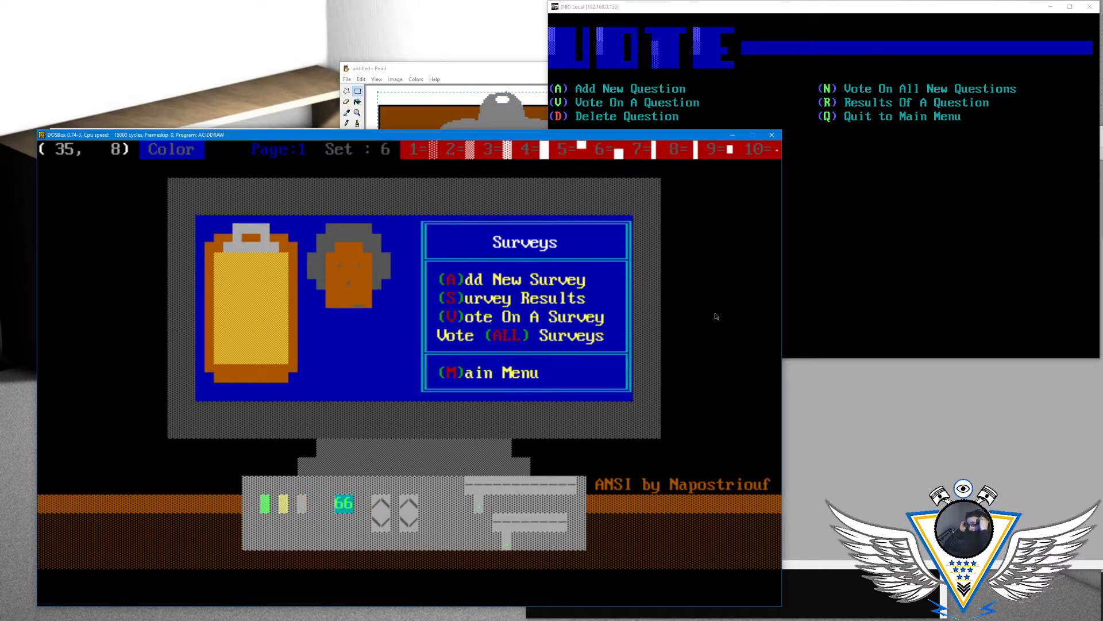
pyautogui.press('Left')
pyautogui.press('Left')
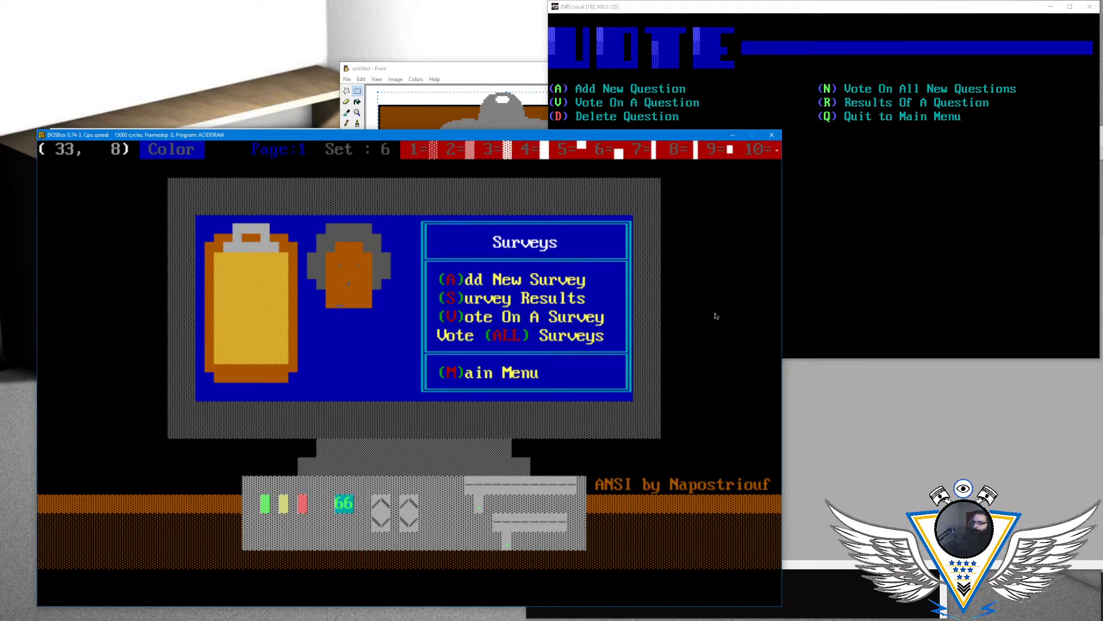
# - Return to the eye area in row 6 and set the drawing color to blinking light cyan on brown
pyautogui.press('Up')
pyautogui.press('Up')
pyautogui.hotkey('alt', 'a')
pyautogui.press('Right')
pyautogui.press('Right')
pyautogui.press('Right')
pyautogui.press('Right')
pyautogui.press('Left')
pyautogui.press('Left')
pyautogui.press('Left')
pyautogui.press('Left')
pyautogui.press('Left')
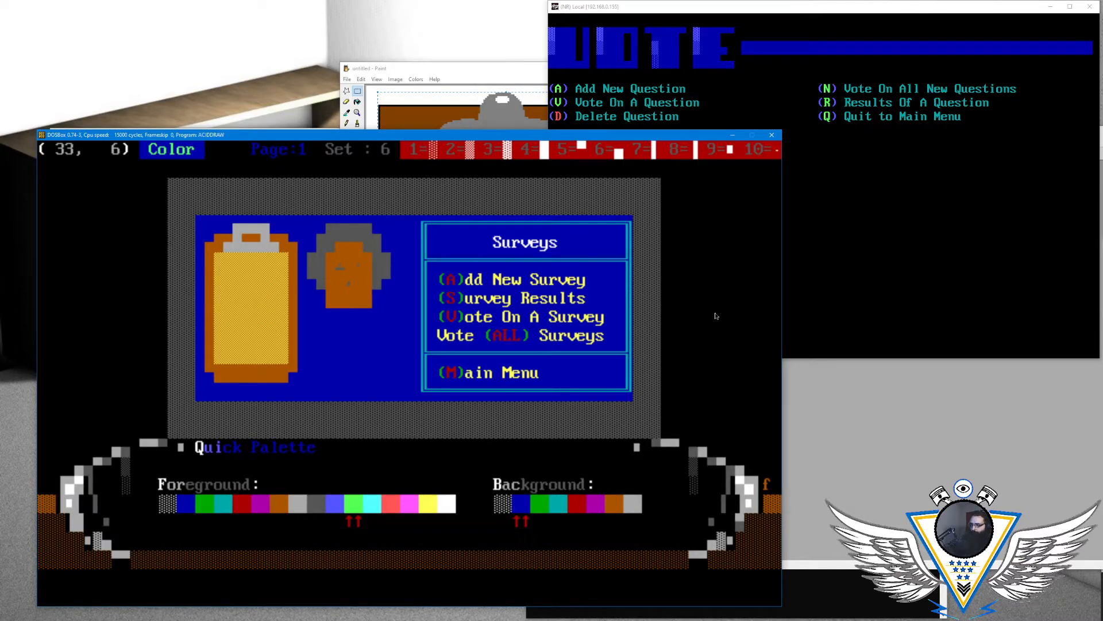
pyautogui.press('Right')
pyautogui.press('Right')
pyautogui.hotkey('ctrl', 'Right')
pyautogui.hotkey('ctrl', 'Right')
pyautogui.hotkey('ctrl', 'Right')
pyautogui.press('Right')
pyautogui.press('Right')
pyautogui.press('Right')
pyautogui.press('Right')
pyautogui.press('Right')
pyautogui.press('Right')
pyautogui.press('Right')
pyautogui.press('Right')
pyautogui.press('Right')
pyautogui.press('Right')
pyautogui.press('Right')
pyautogui.press('Left')
pyautogui.press('Right')
pyautogui.press('Right')
pyautogui.press('Right')
pyautogui.press('Right')
pyautogui.press('Right')
pyautogui.press('Right')
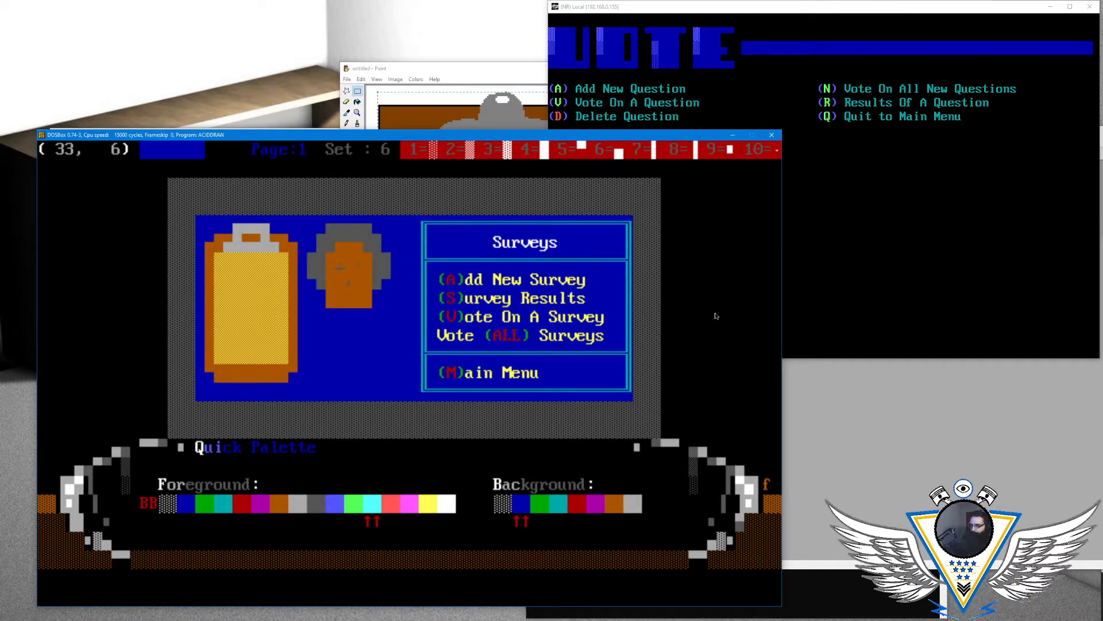
pyautogui.hotkey('ctrl', 'Right')
pyautogui.hotkey('ctrl', 'Right')
pyautogui.hotkey('ctrl', 'Right')
pyautogui.hotkey('ctrl', 'Right')
pyautogui.hotkey('ctrl', 'Right')
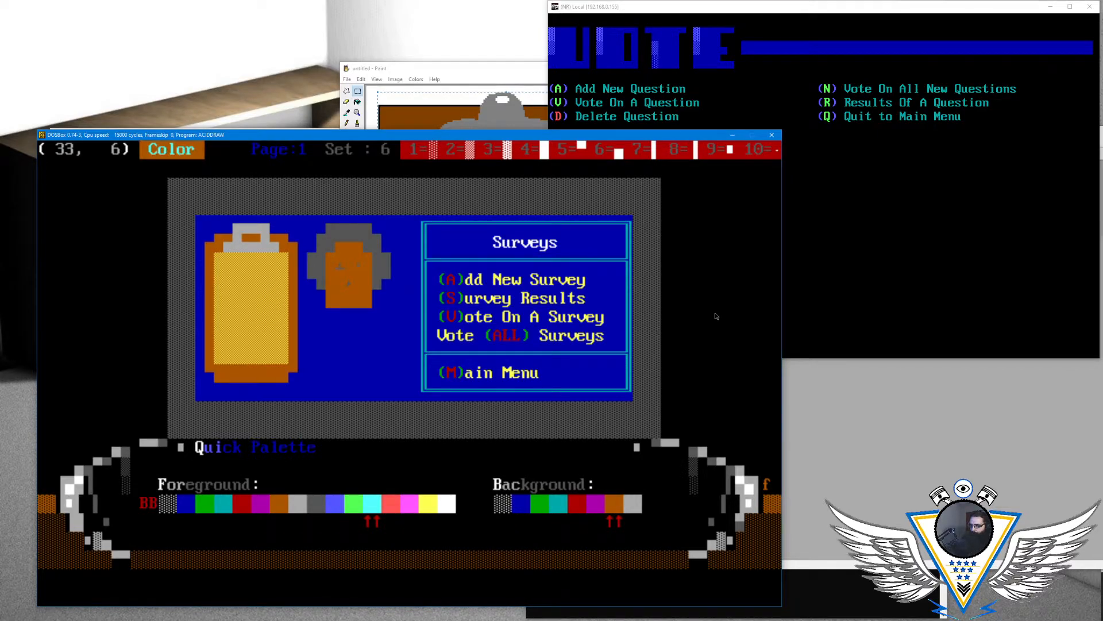
pyautogui.press('Return')
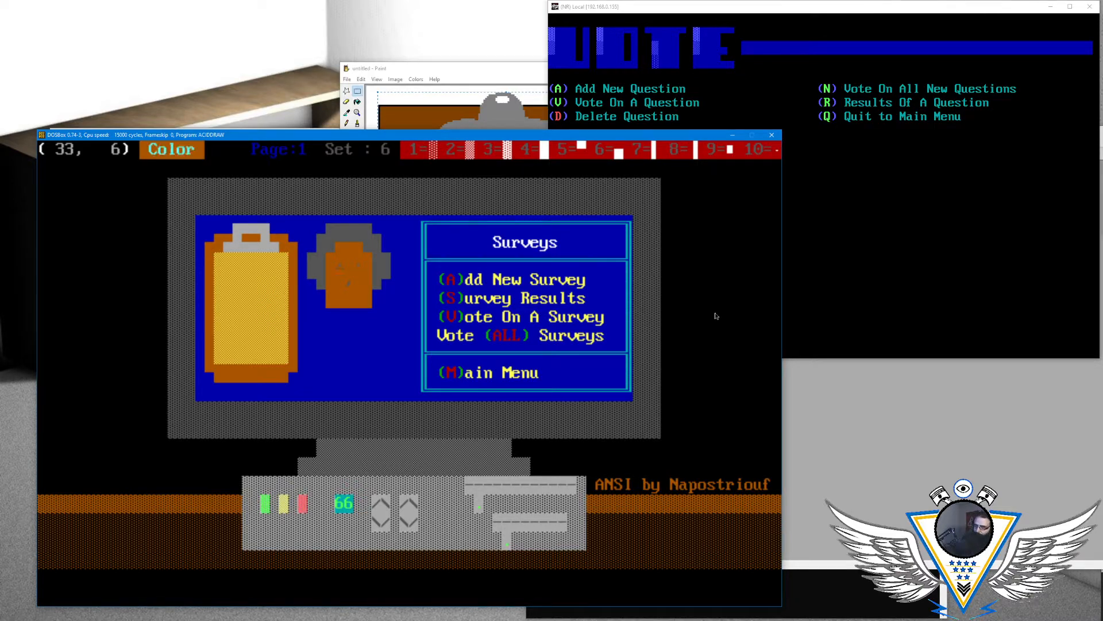
# - Replace the face's eye marks with small square light cyan eyes at columns 33 and 35 of row 6
pyautogui.press('Right')
pyautogui.press('Left')
pyautogui.press('Right')
pyautogui.press('Left')
pyautogui.press('Right')
pyautogui.press('Left')
pyautogui.press('F10')
pyautogui.press('Left')
pyautogui.press('F9')
pyautogui.press('Right')
pyautogui.press('F9')
pyautogui.press('Left')
# - Switch to light gray on brown and add a dash between the eyes at column 34 as the glasses bridge
pyautogui.press('Down')
pyautogui.press('Down')
pyautogui.press('Left')
pyautogui.press('Up')
pyautogui.press('Up')
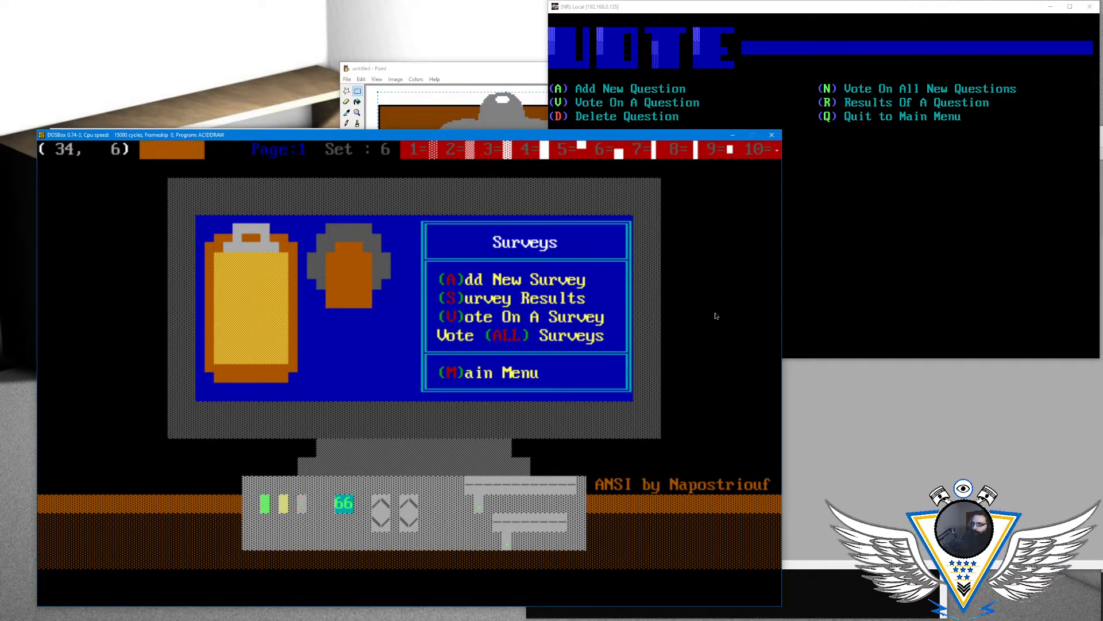
pyautogui.hotkey('alt', 'a')
pyautogui.press('Right')
pyautogui.press('Right')
pyautogui.press('Right')
pyautogui.press('Right')
pyautogui.press('Right')
pyautogui.press('Right')
pyautogui.press('Right')
pyautogui.press('Right')
pyautogui.press('Right')
pyautogui.press('Right')
pyautogui.press('Right')
pyautogui.press('Right')
pyautogui.press('Right')
pyautogui.press('Down')
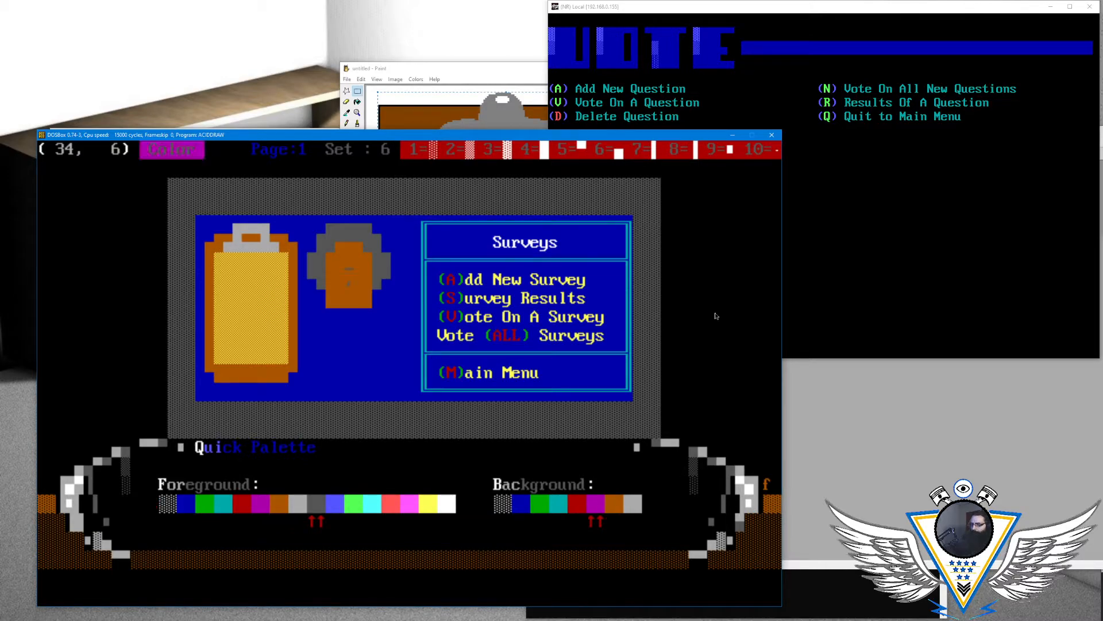
pyautogui.press('Return')
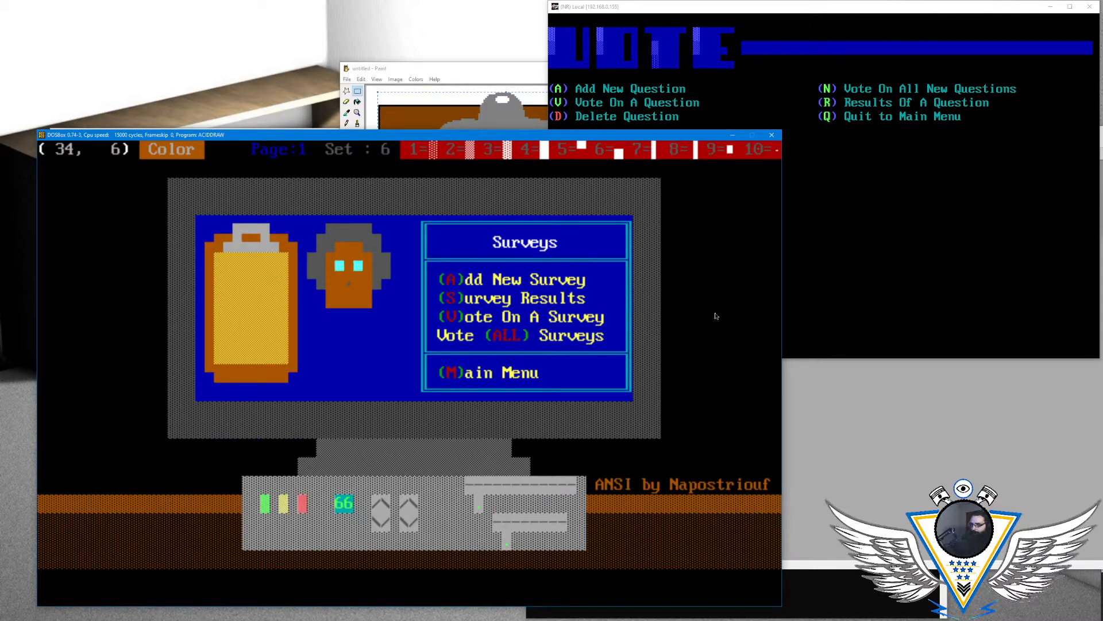
pyautogui.write('-')
pyautogui.press('Left')
pyautogui.write('_')
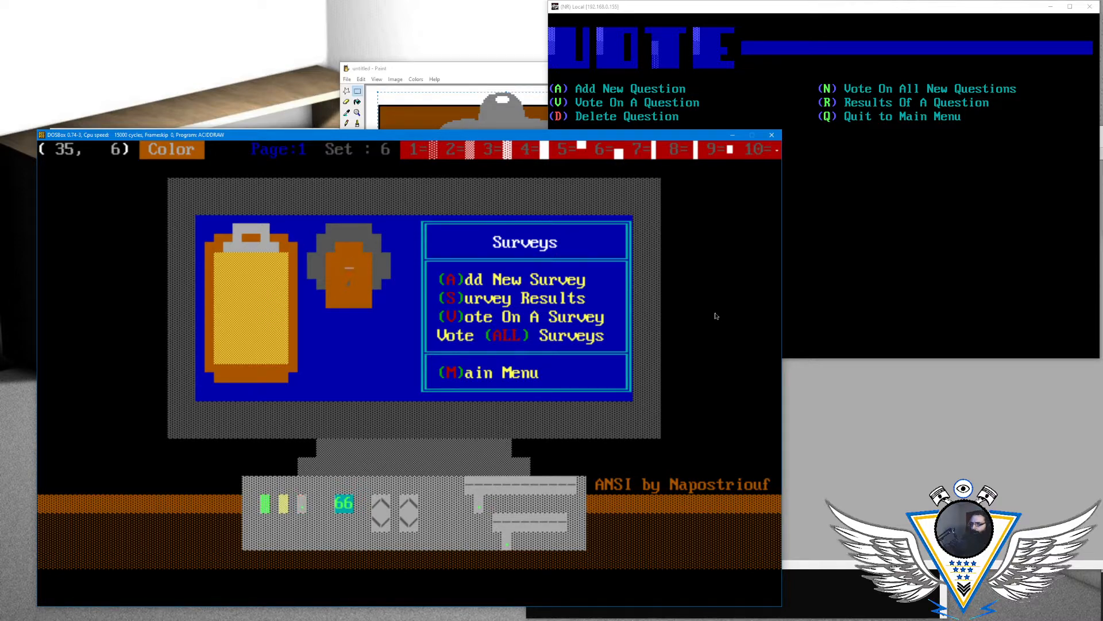
# - Add a light gray dash beside the right eye at column 36 as the glasses' right arm
pyautogui.press('Right')
pyautogui.press('Left')
pyautogui.press('Left')
pyautogui.press('Left')
pyautogui.press('Left')
pyautogui.press('Left')
pyautogui.press('Right')
# - Try a light gray slash beside the left eye at column 32 as the glasses' left arm
pyautogui.press('Left')
pyautogui.press('Down')
pyautogui.press('Up')
pyautogui.press('Down')
pyautogui.write('/')
pyautogui.press('Left')
pyautogui.press('Up')
pyautogui.press('Right')
pyautogui.press('Left')
pyautogui.press('Right')
pyautogui.press('Left')
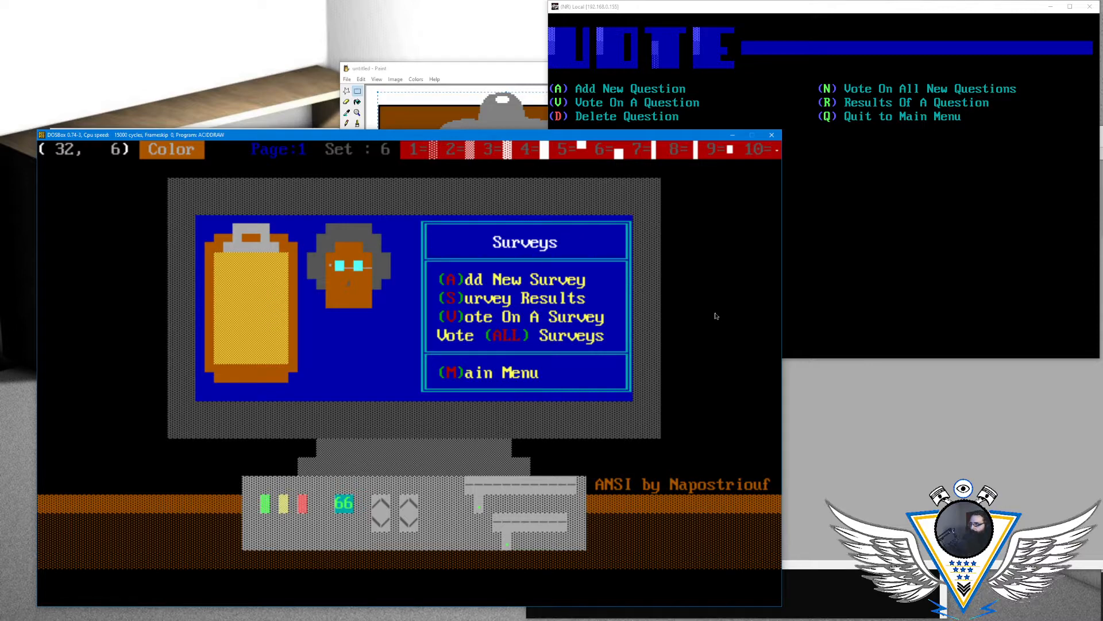
pyautogui.press('Right')
pyautogui.press('Left')
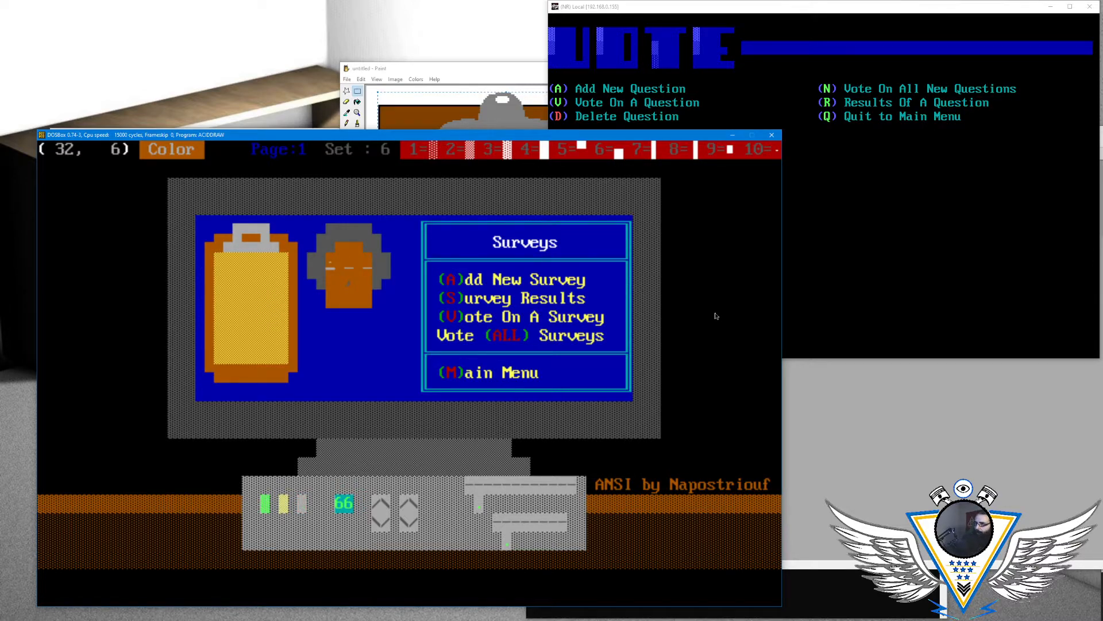
pyautogui.press('Right')
pyautogui.press('Left')
pyautogui.press('Down')
pyautogui.press('Up')
pyautogui.press('Right')
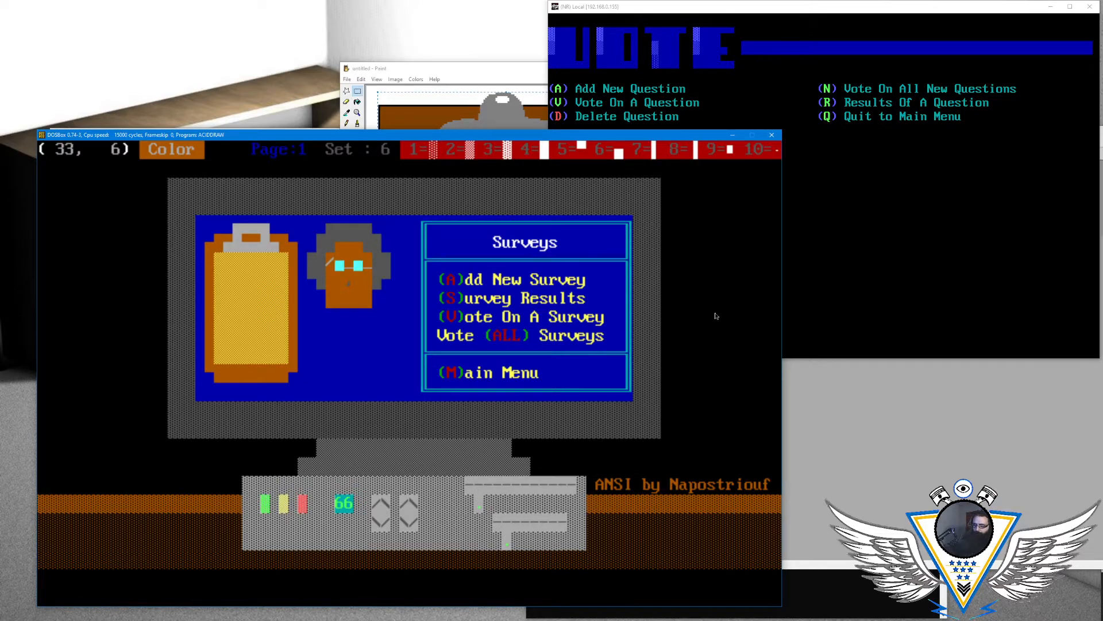
# - Try a light gray block in the left eye's cell, then remove it together with the slash
pyautogui.press('Right')
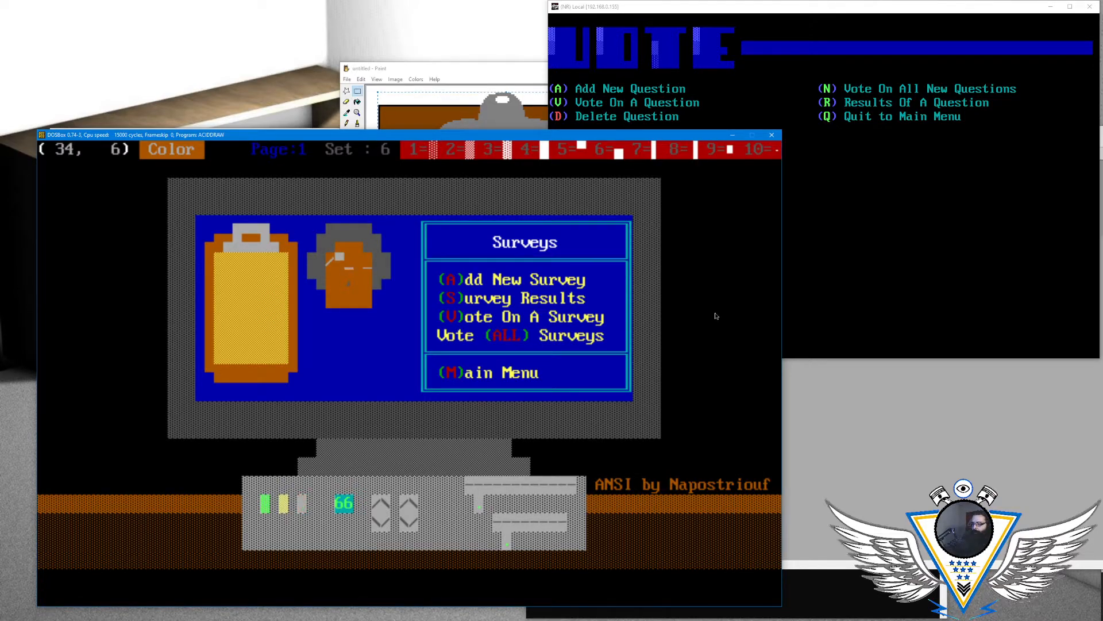
pyautogui.press('Left')
pyautogui.hotkey('alt', 'a')
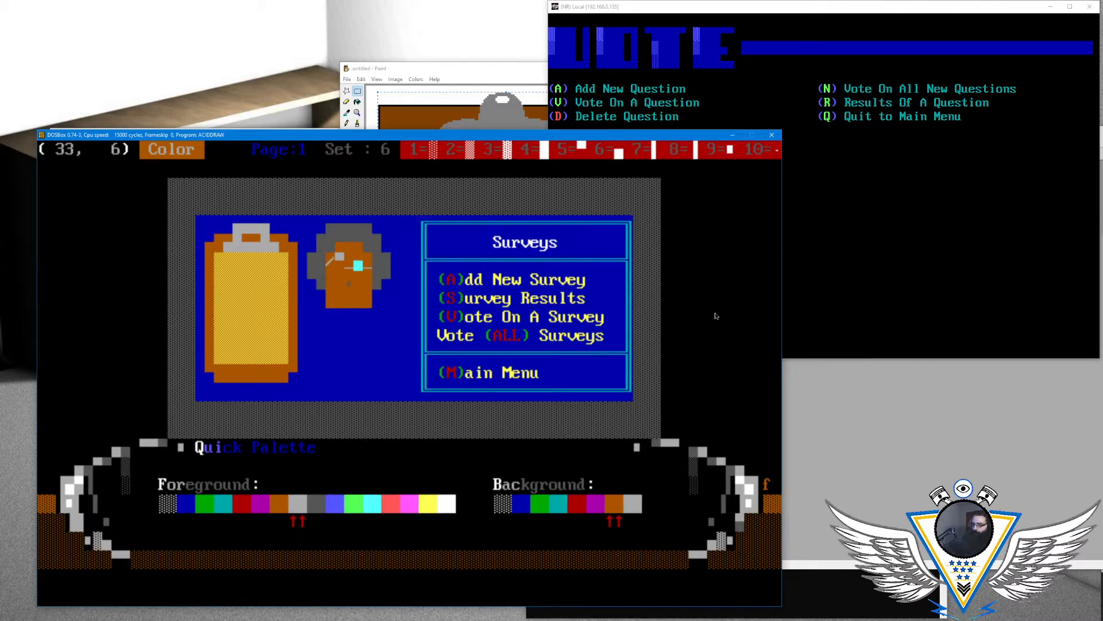
pyautogui.press('Escape')
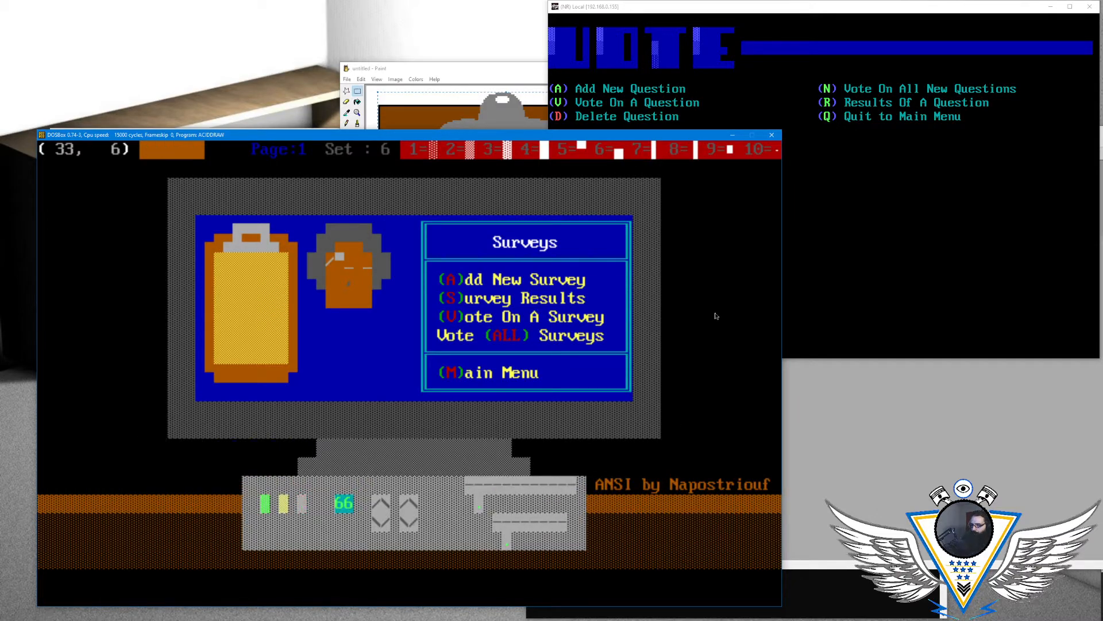
pyautogui.press('Right')
pyautogui.press('Left')
pyautogui.press('Left')
pyautogui.press('Left')
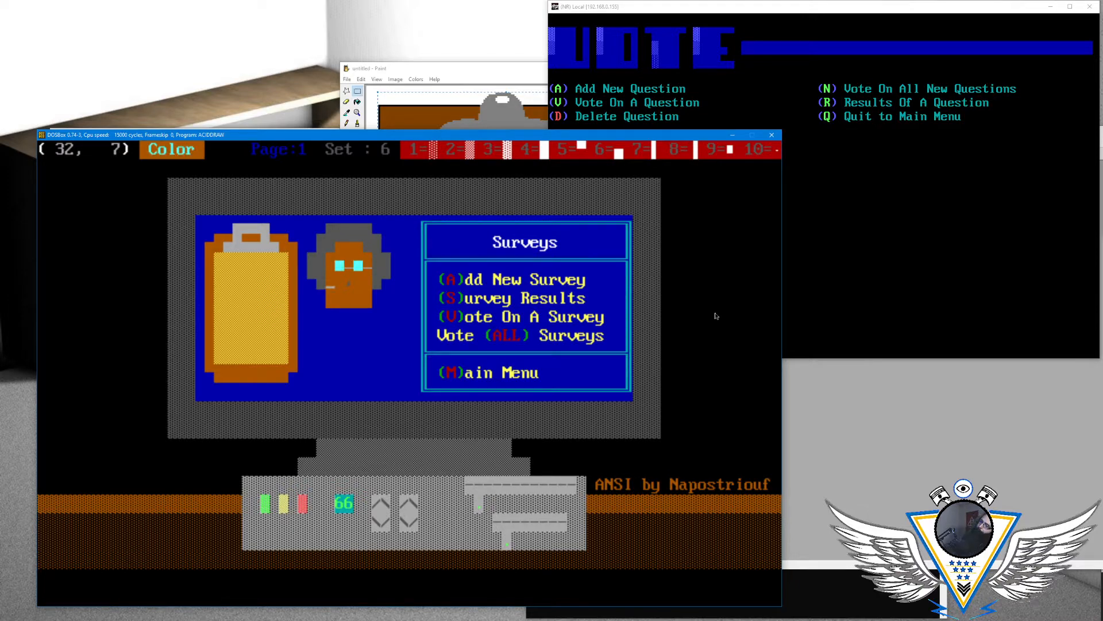
pyautogui.press('Right')
pyautogui.press('Right')
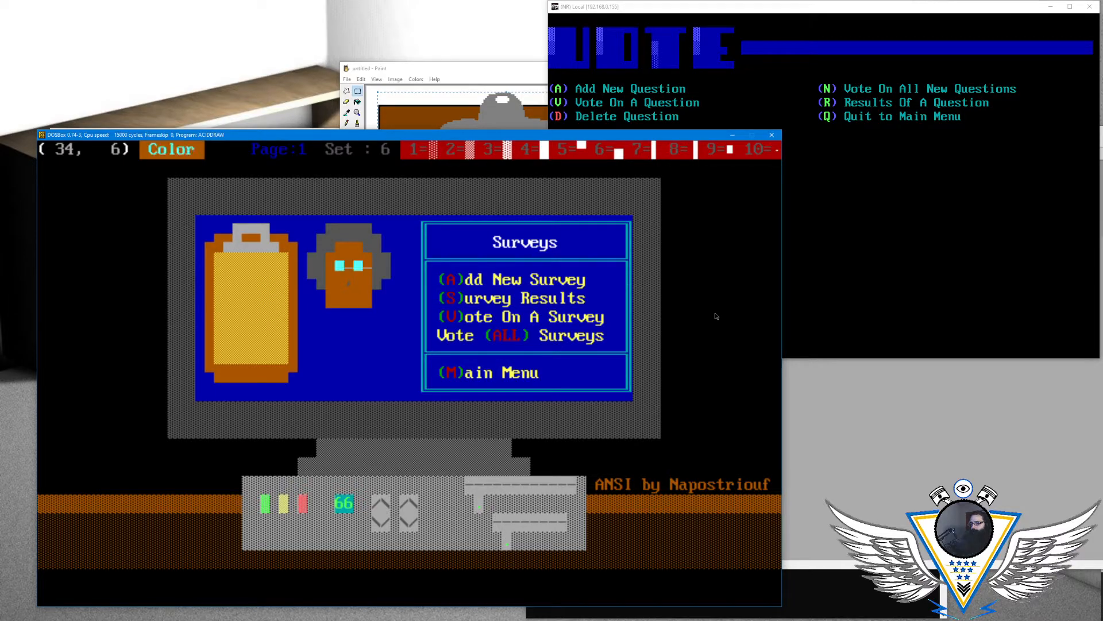
# - Replace the glasses bridge with a small light gray dot and add a dash at column 32 as the left arm
pyautogui.hotkey('alt', 'c')
pyautogui.press('Left')
pyautogui.press('Left')
pyautogui.press('Left')
pyautogui.press('Left')
pyautogui.press('Left')
pyautogui.press('Left')
pyautogui.press('Left')
pyautogui.press('Left')
pyautogui.press('Left')
pyautogui.press('Right')
pyautogui.press('Return')
pyautogui.write('=')
pyautogui.press('Left')
pyautogui.press('F10')
pyautogui.press('Left')
pyautogui.press('Left')
pyautogui.press('Left')
pyautogui.write('-')
pyautogui.press('Left')
pyautogui.press('Left')
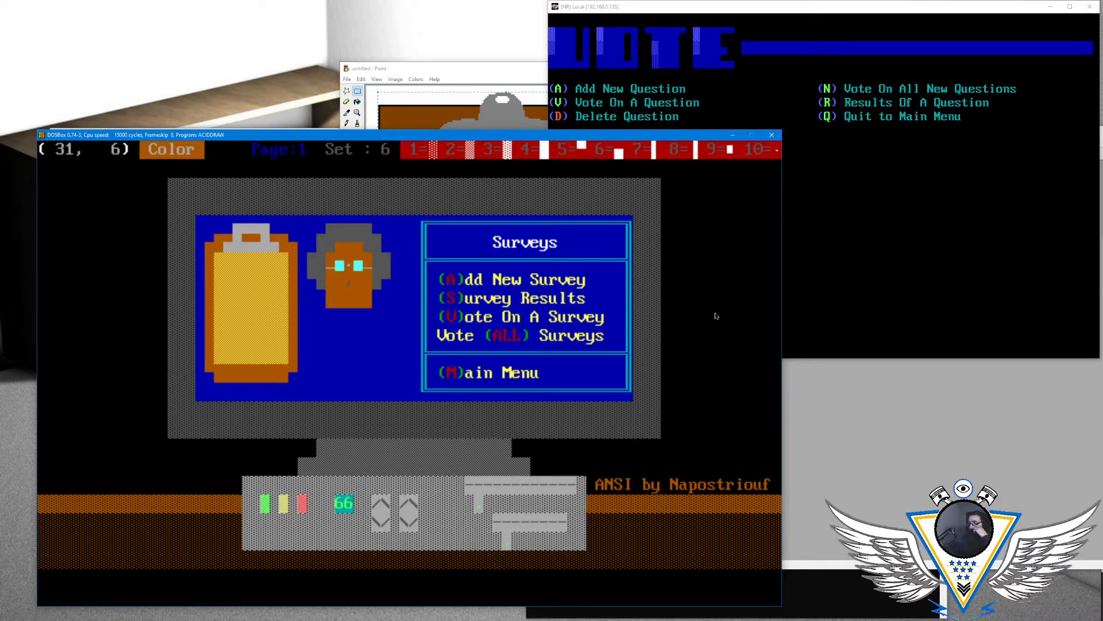
# - Try a light gray slash at column 33 of row 7, beside the nose, and remove it
pyautogui.press('Right')
pyautogui.press('Right')
pyautogui.press('Right')
pyautogui.press('Down')
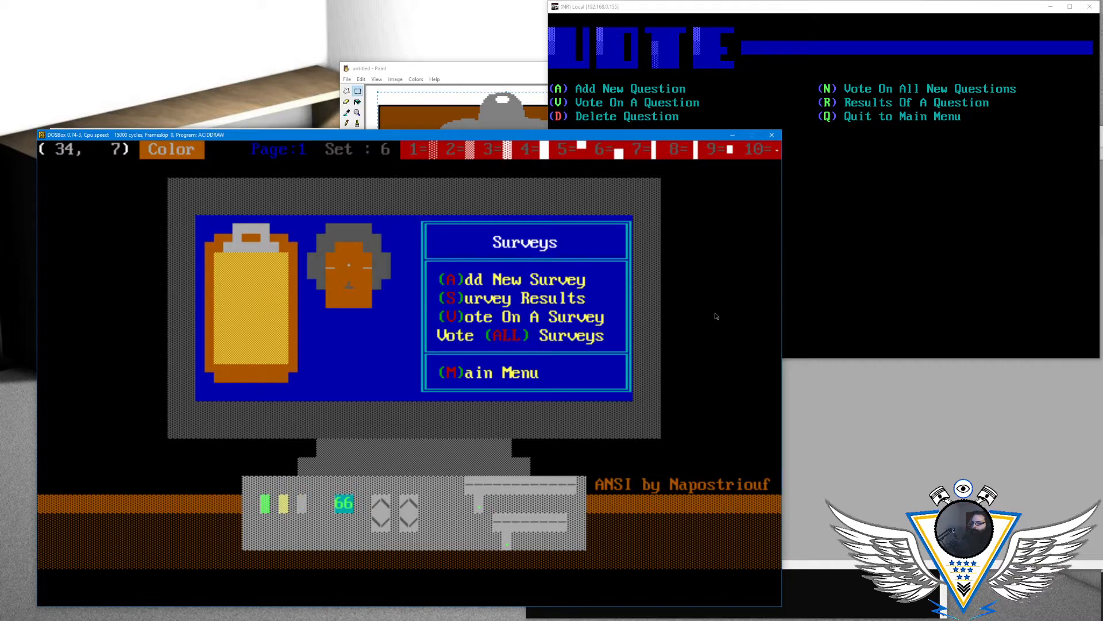
pyautogui.press('Left')
pyautogui.press('Right')
pyautogui.press('Left')
pyautogui.press('Right')
pyautogui.press('Left')
pyautogui.hotkey('alt', 'c')
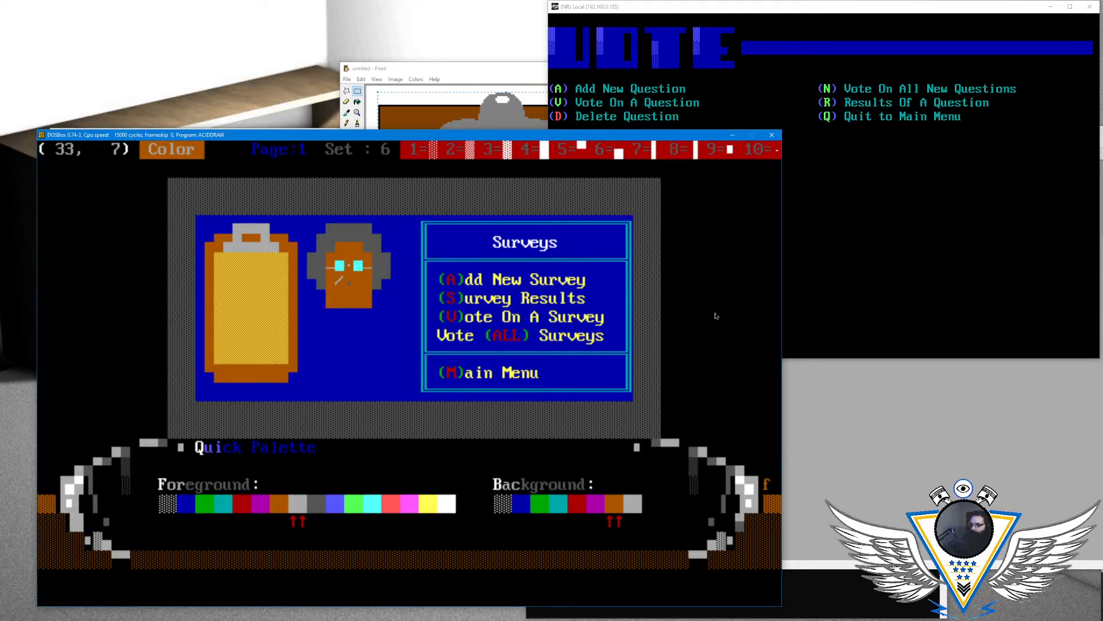
pyautogui.press('Escape')
pyautogui.press('Right')
pyautogui.press('Left')
pyautogui.hotkey('alt', 'c')
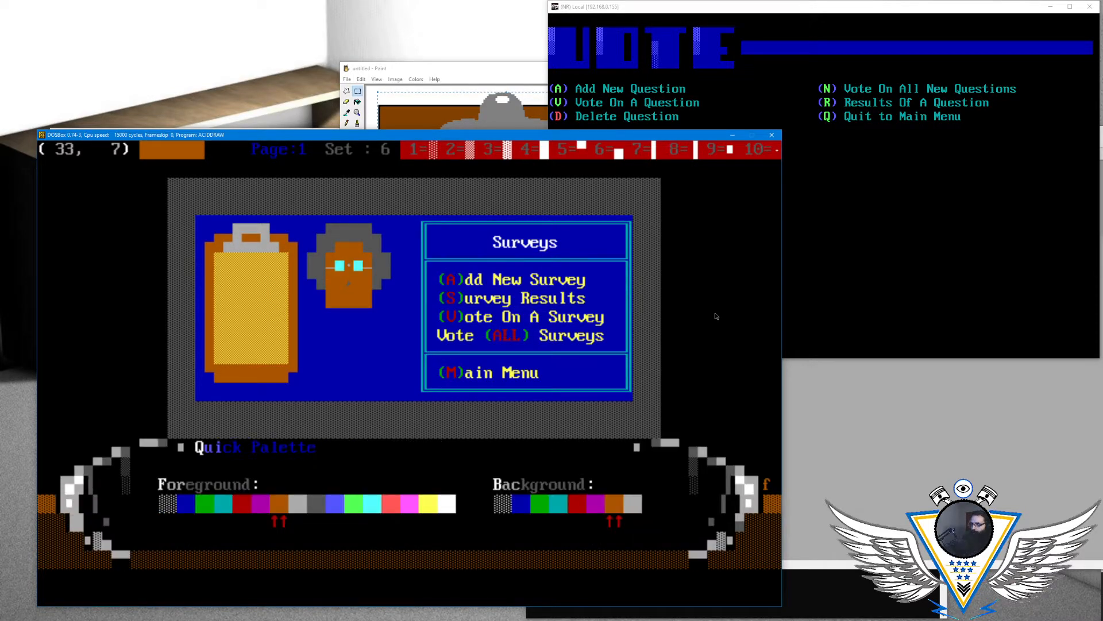
pyautogui.press('Right')
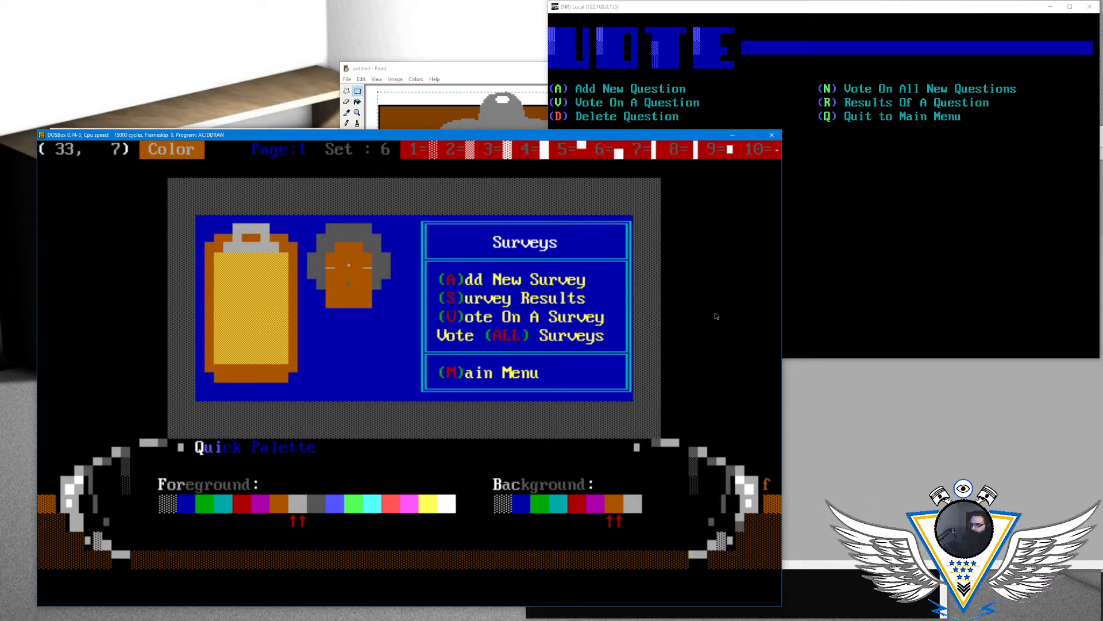
pyautogui.press('Escape')
# - Replace the dark gray nose mark with a red lower half-block on brown at column 34 of row 7
pyautogui.press('Right')
pyautogui.press('Left')
pyautogui.press('Right')
pyautogui.press('Right')
pyautogui.press('Left')
pyautogui.press('Left')
pyautogui.press('Right')
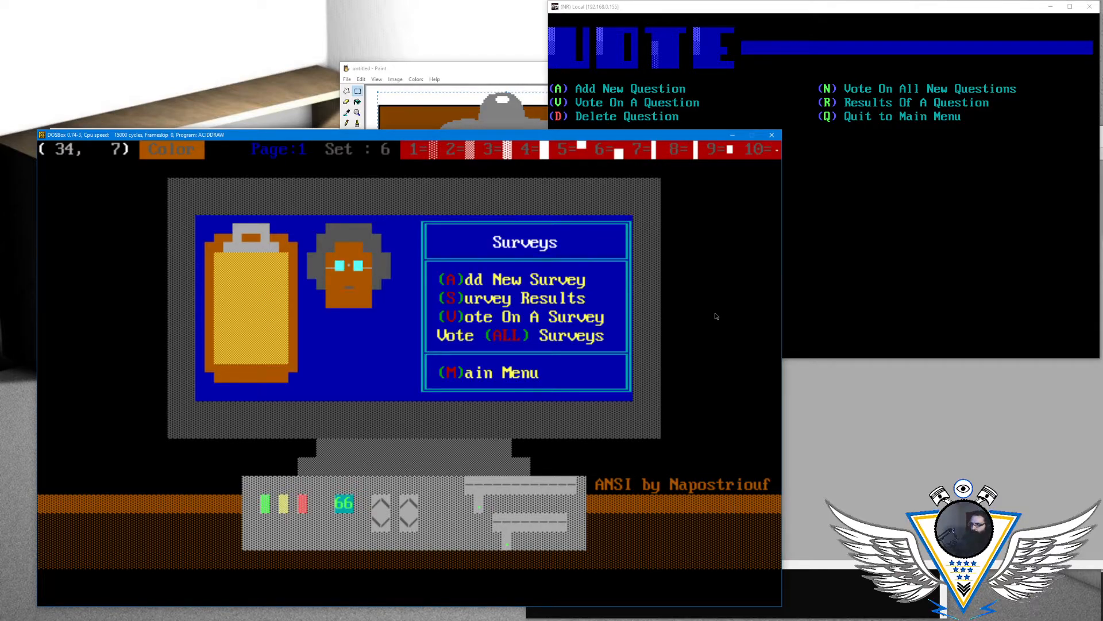
pyautogui.hotkey('alt', 'c')
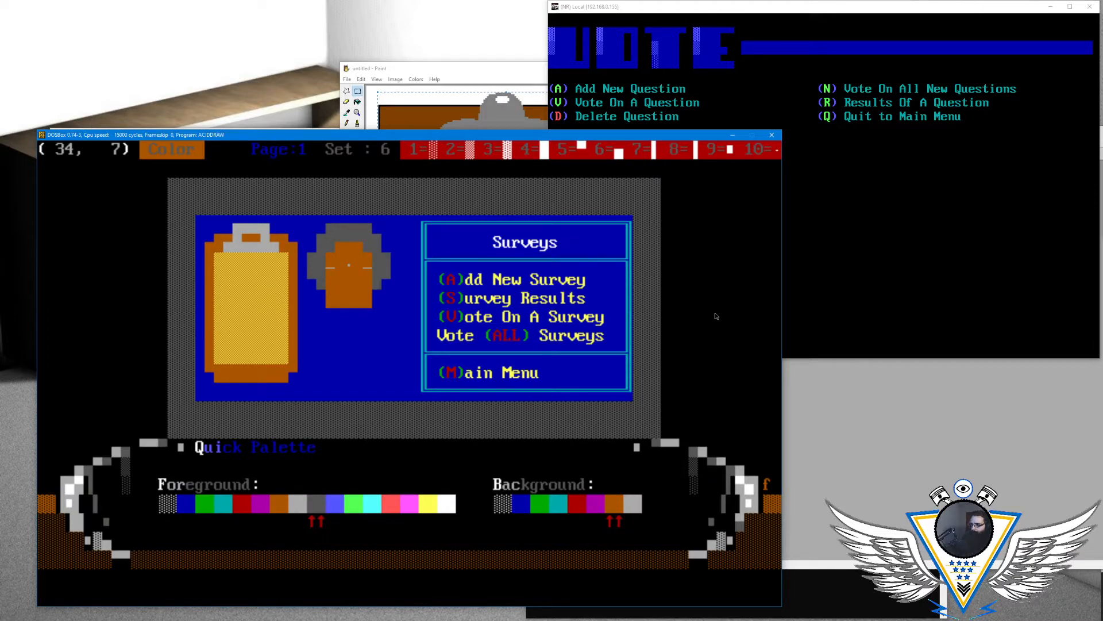
pyautogui.press('Escape')
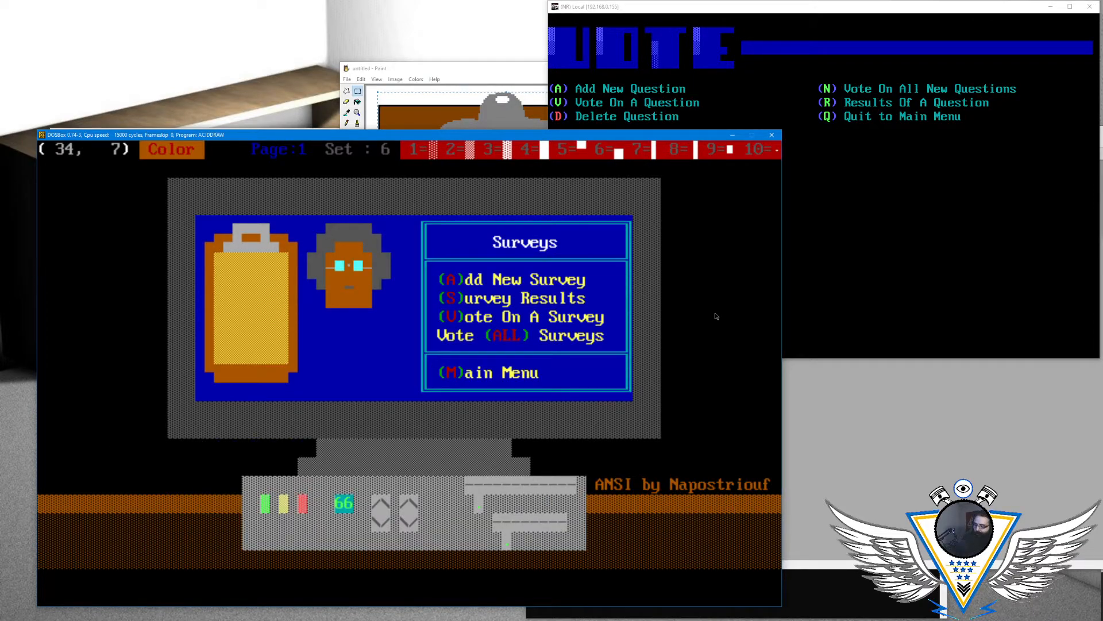
pyautogui.press('F6')
pyautogui.press('Left')
pyautogui.press('Left')
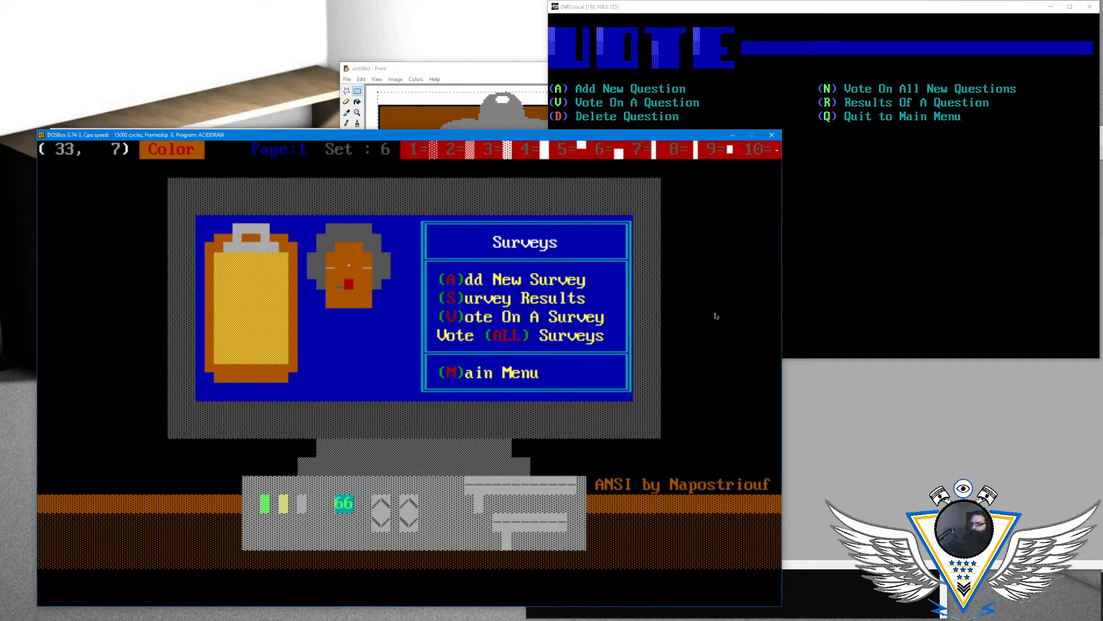
pyautogui.press('Right')
pyautogui.press('Right')
pyautogui.press('Down')
pyautogui.press('Left')
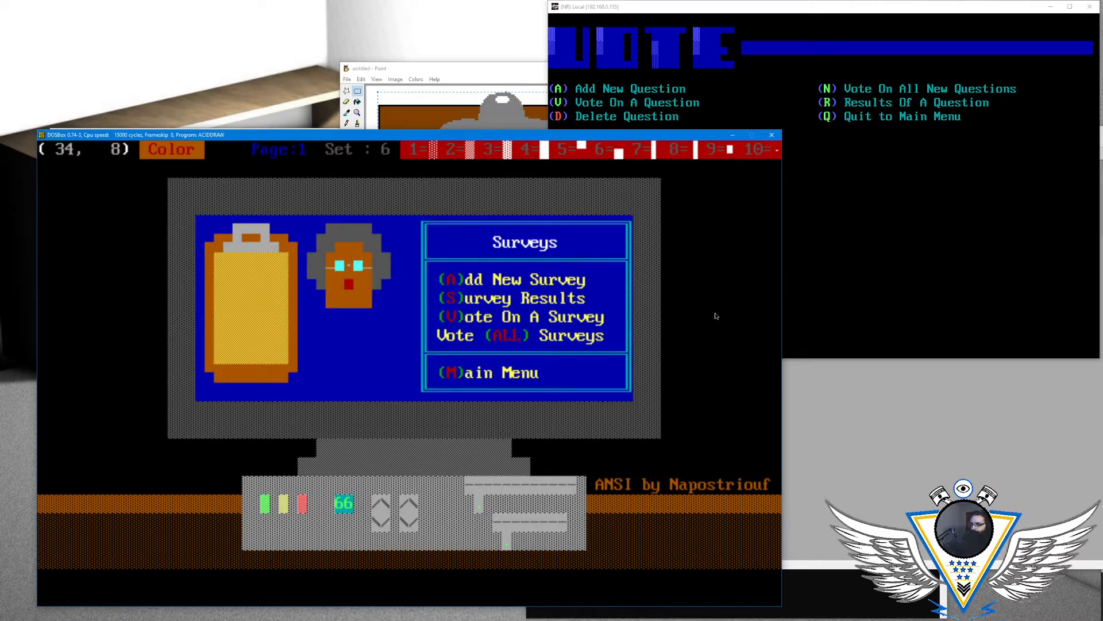
# - Draw a red mouth of three lower half-blocks across columns 33 to 35 of row 8
pyautogui.press('F6')
pyautogui.press('Left')
pyautogui.press('Left')
pyautogui.press('Up')
pyautogui.press('Down')
pyautogui.press('F6')
pyautogui.press('Right')
pyautogui.press('F6')
# - Return to the nose cell at column 34 of row 7 and set the drawing color to dark gray on brown
pyautogui.press('Up')
pyautogui.press('Left')
pyautogui.hotkey('alt', 'c')
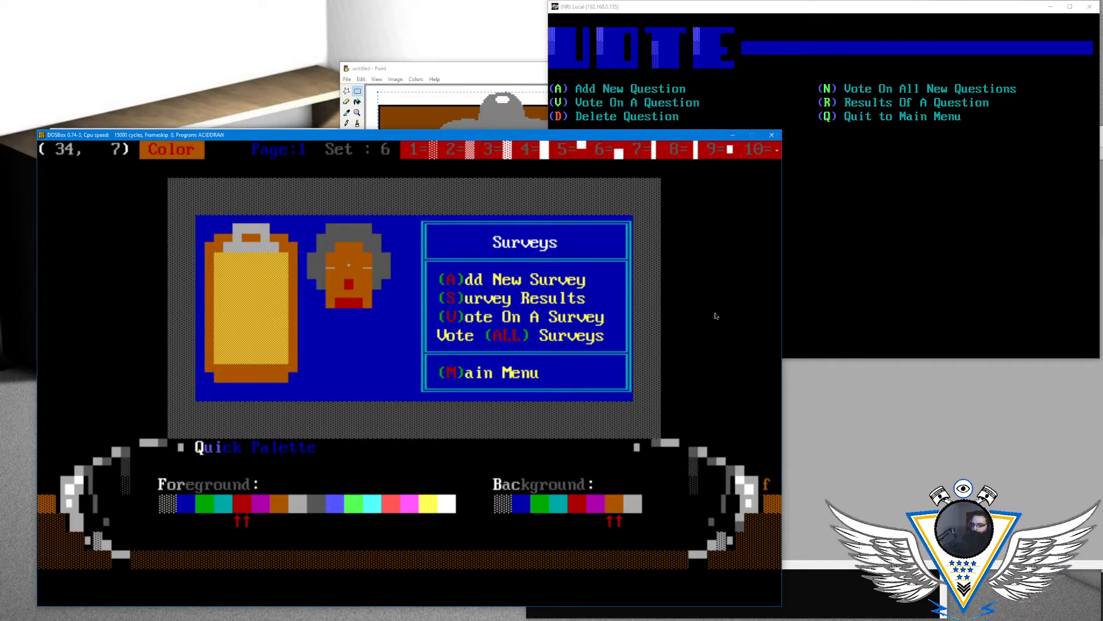
pyautogui.press('Right')
pyautogui.press('Right')
pyautogui.press('Right')
pyautogui.press('Right')
pyautogui.press('Right')
pyautogui.press('Right')
pyautogui.press('Right')
pyautogui.press('Right')
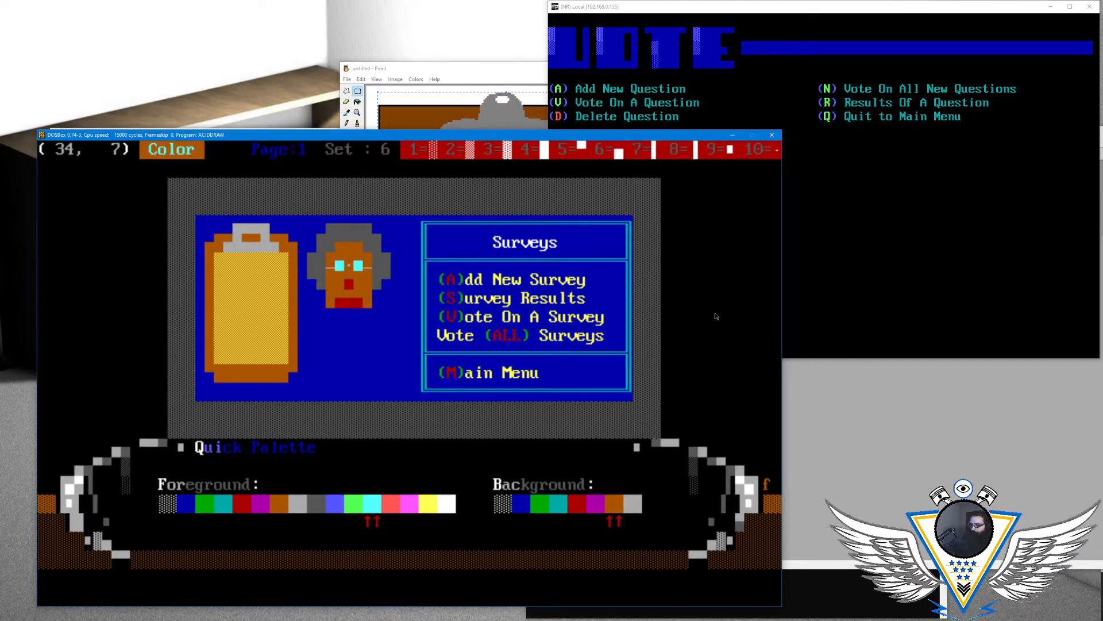
pyautogui.press('Right')
pyautogui.press('Right')
pyautogui.press('Left')
pyautogui.press('Left')
pyautogui.press('Left')
pyautogui.press('Left')
pyautogui.press('Left')
pyautogui.press('Left')
pyautogui.press('Left')
pyautogui.press('Left')
pyautogui.press('Return')
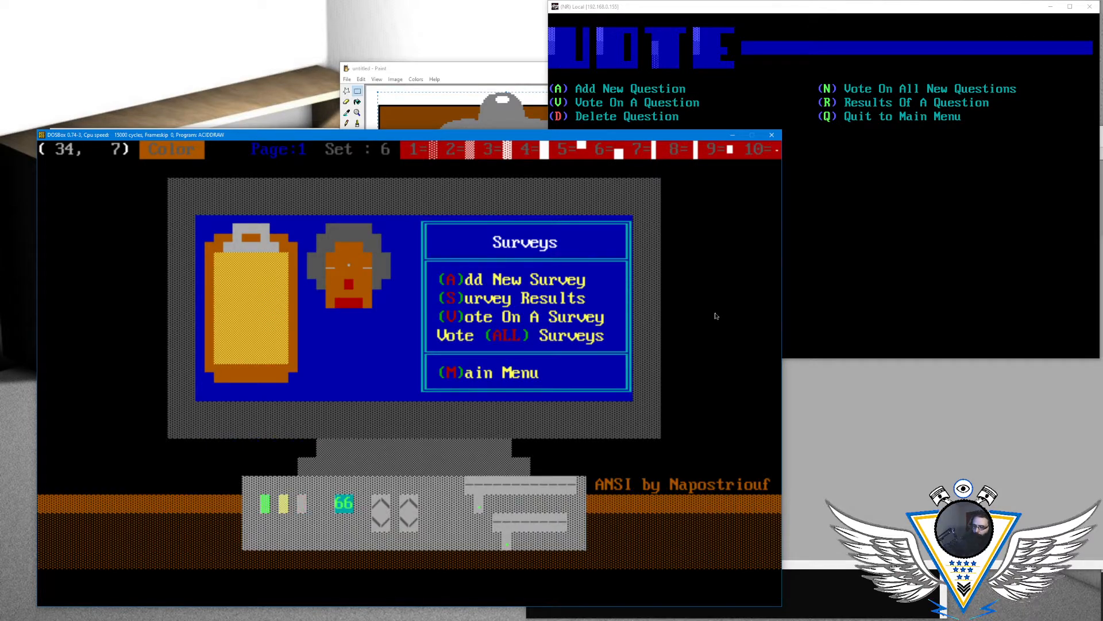
# - Try a dark gray lower half-block nose at column 34 of row 7, set the color to yellow on brown, and clear the nose
pyautogui.press('F6')
pyautogui.press('Left')
pyautogui.hotkey('alt', 'a')
pyautogui.press('Right')
pyautogui.press('Right')
pyautogui.press('Right')
pyautogui.press('Right')
pyautogui.press('Right')
pyautogui.press('Right')
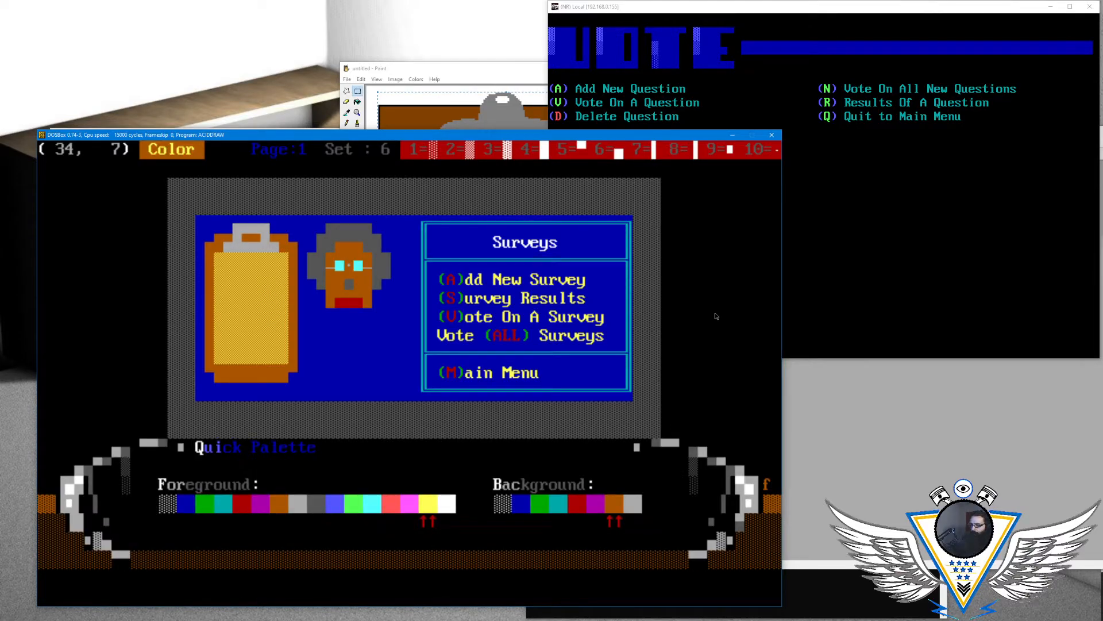
pyautogui.press('Return')
pyautogui.press('F6')
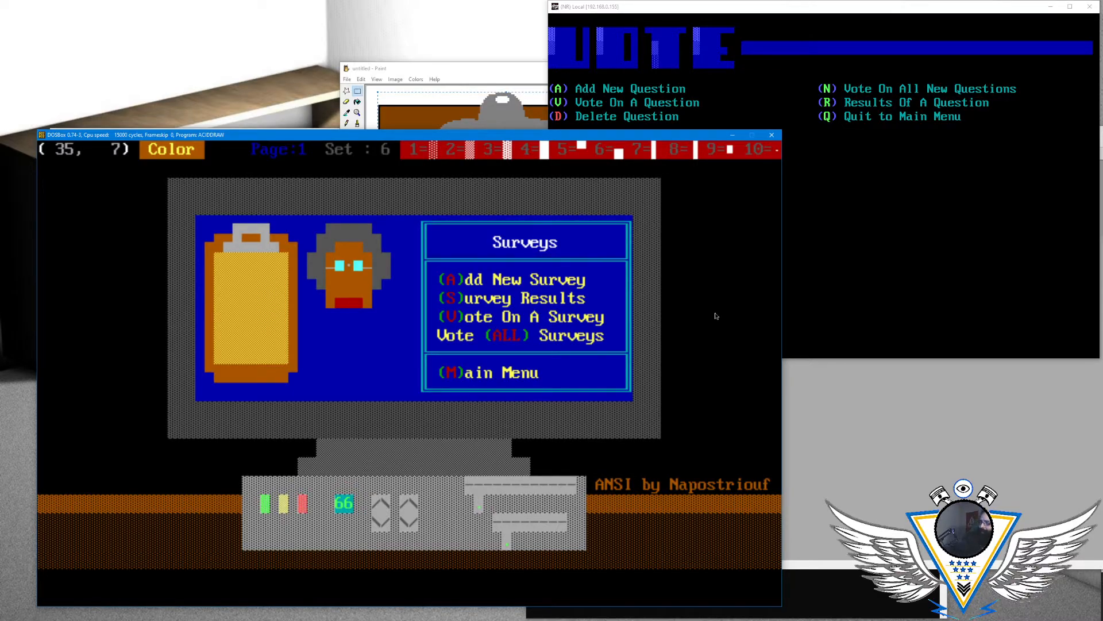
# - Go to the middle of the mouth at column 34 of row 8 and set the drawing color to red on brown
pyautogui.press('Left')
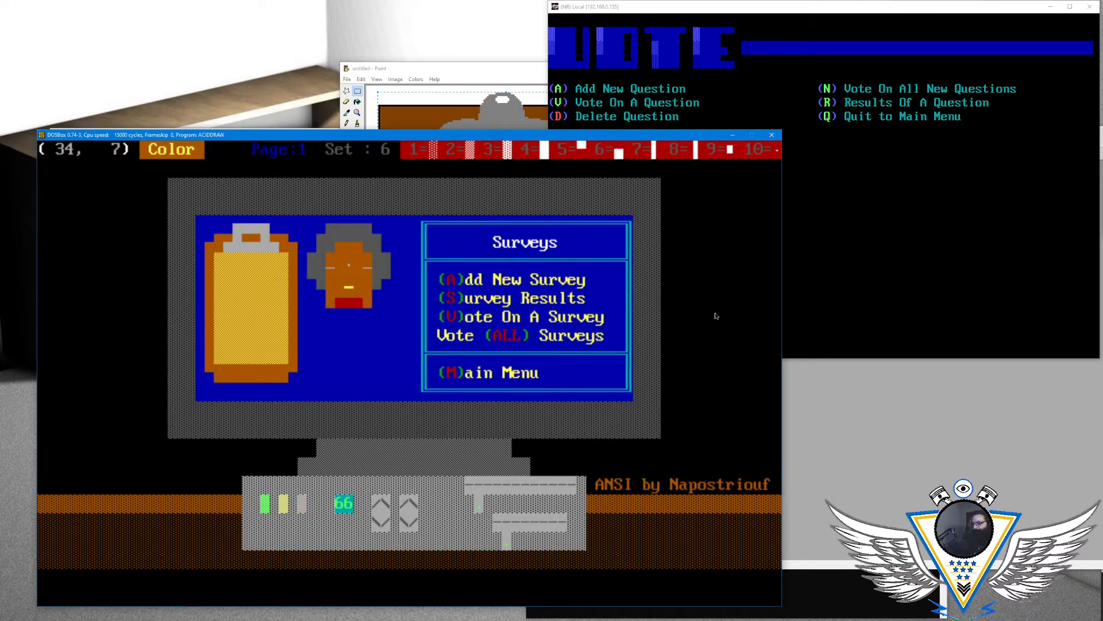
pyautogui.press('Down')
pyautogui.press('Up')
pyautogui.press('Left')
pyautogui.press('Down')
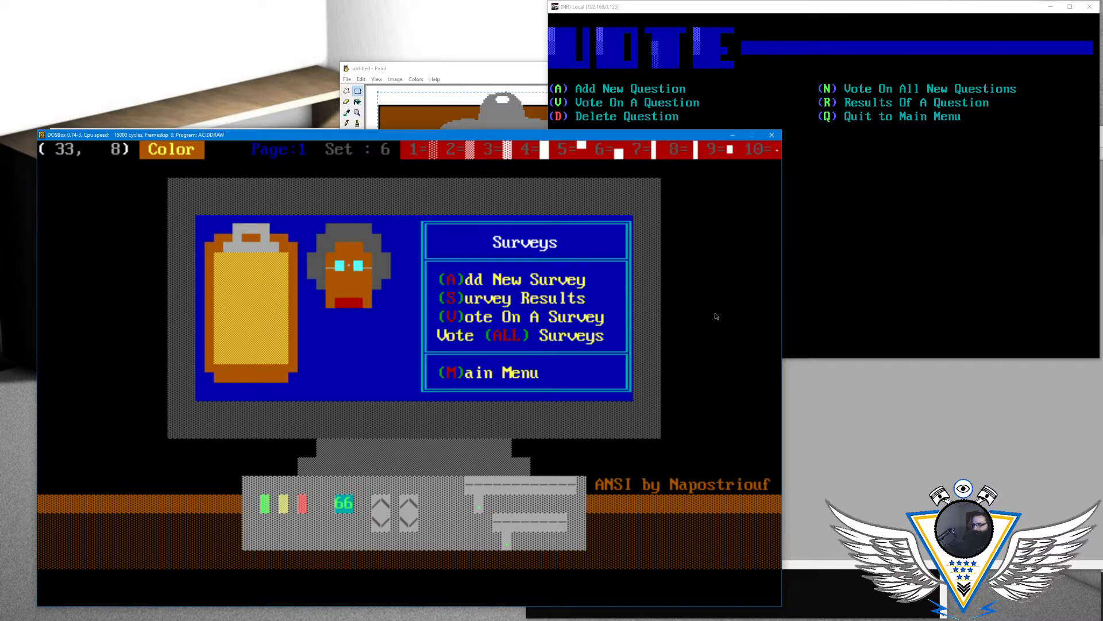
pyautogui.hotkey('alt', 'a')
pyautogui.press('Escape')
pyautogui.press('Right')
pyautogui.hotkey('alt', 'a')
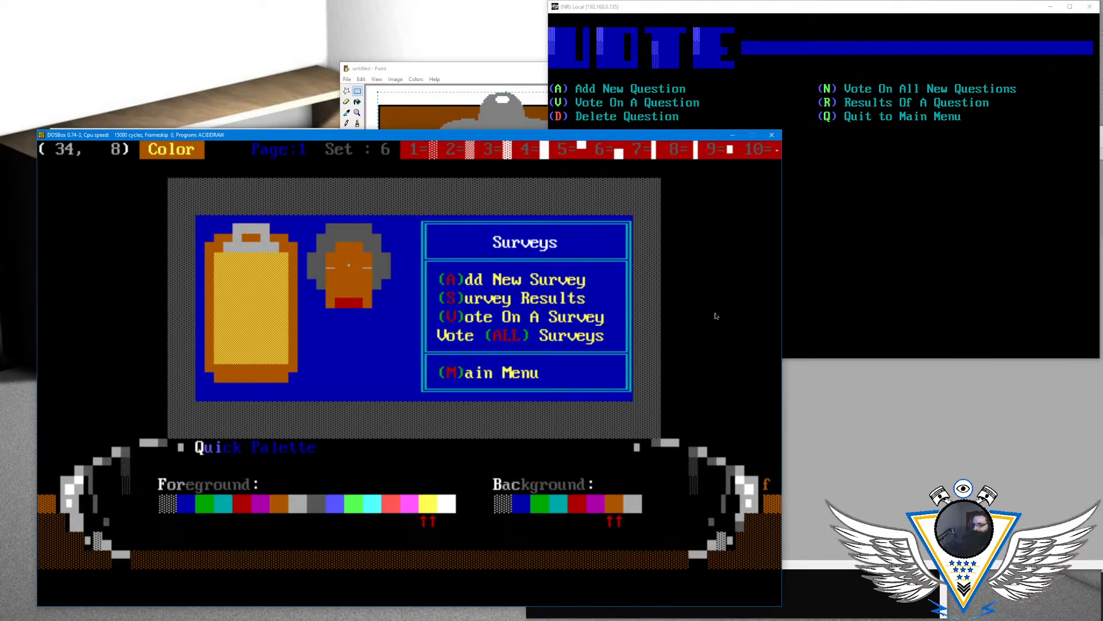
pyautogui.press('Right')
pyautogui.press('Left')
pyautogui.press('Left')
pyautogui.press('Left')
pyautogui.press('Left')
pyautogui.press('Left')
pyautogui.press('Left')
pyautogui.press('Left')
pyautogui.press('Left')
pyautogui.press('Left')
pyautogui.press('Left')
pyautogui.press('Left')
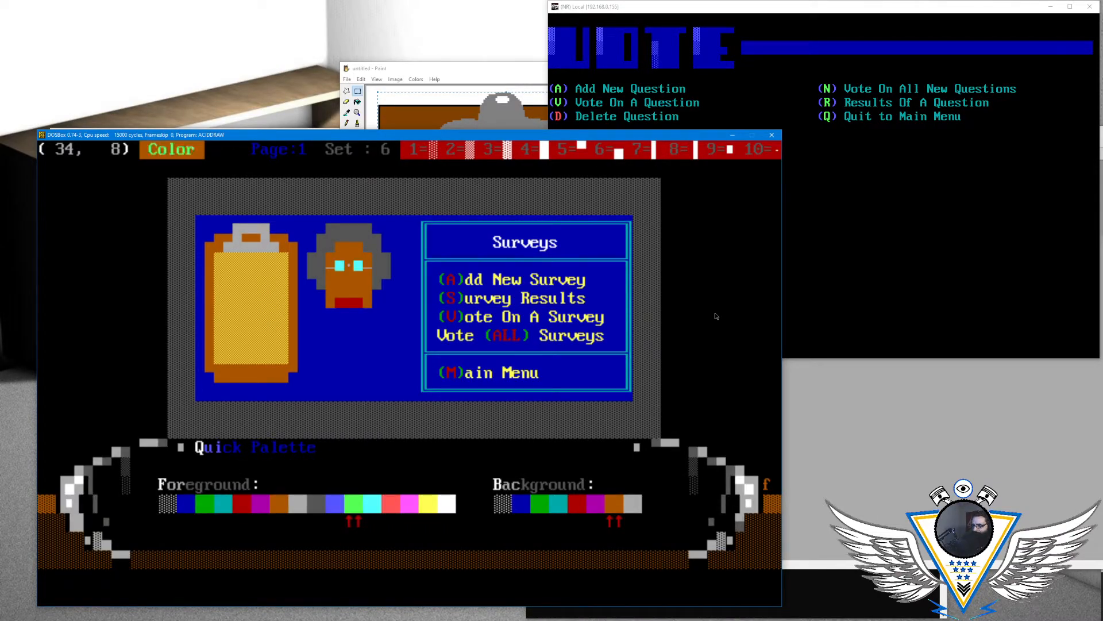
pyautogui.press('Return')
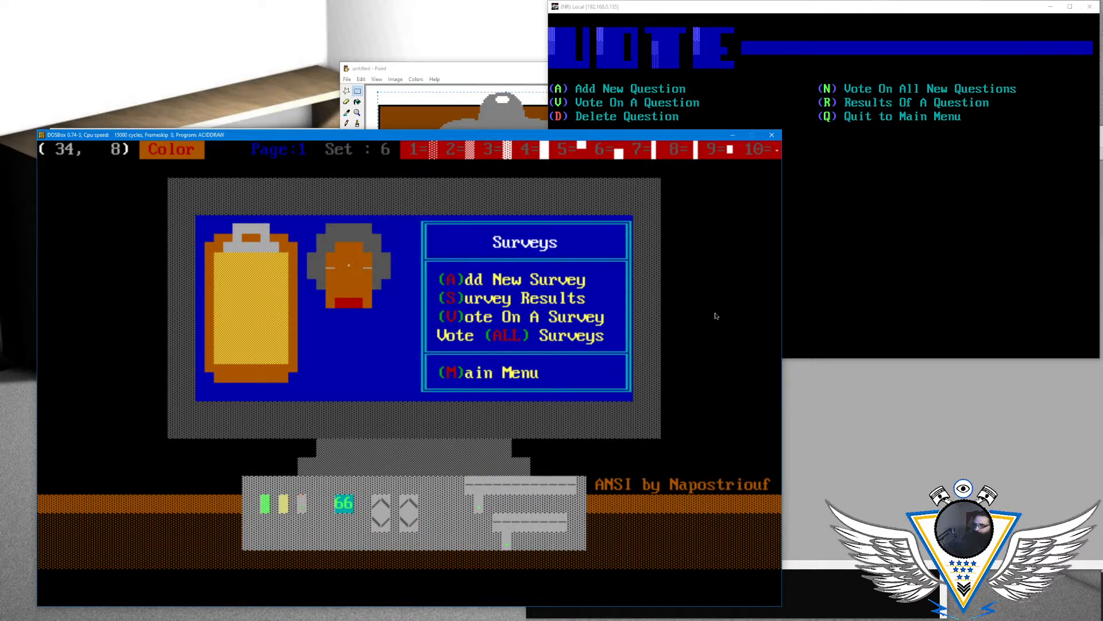
# - Raise the mouth's corners with red upper half-blocks at columns 33 and 35 of row 8, keeping a lower half-block at column 34
pyautogui.press('F5')
pyautogui.press('Left')
pyautogui.press('F6')
pyautogui.press('Left')
pyautogui.press('Left')
pyautogui.press('F5')
pyautogui.press('Right')
pyautogui.press('Right')
pyautogui.press('F5')
pyautogui.press('Left')
pyautogui.press('Left')
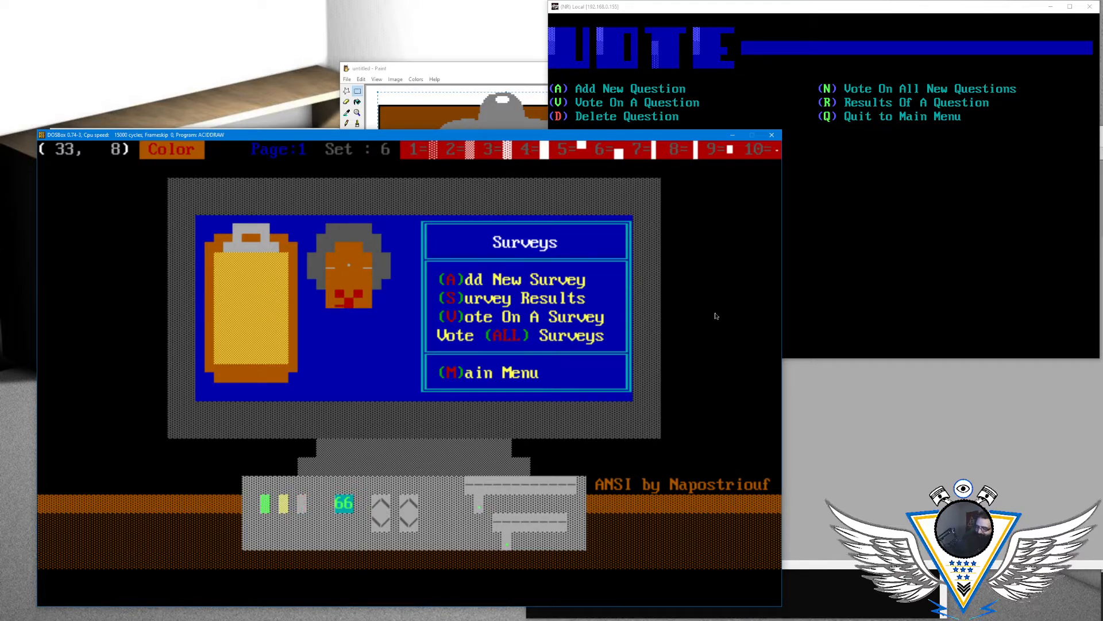
# - Turn the mouth into a smirk with a red lower half-block at column 33 of row 8
pyautogui.press('F6')
pyautogui.press('Right')
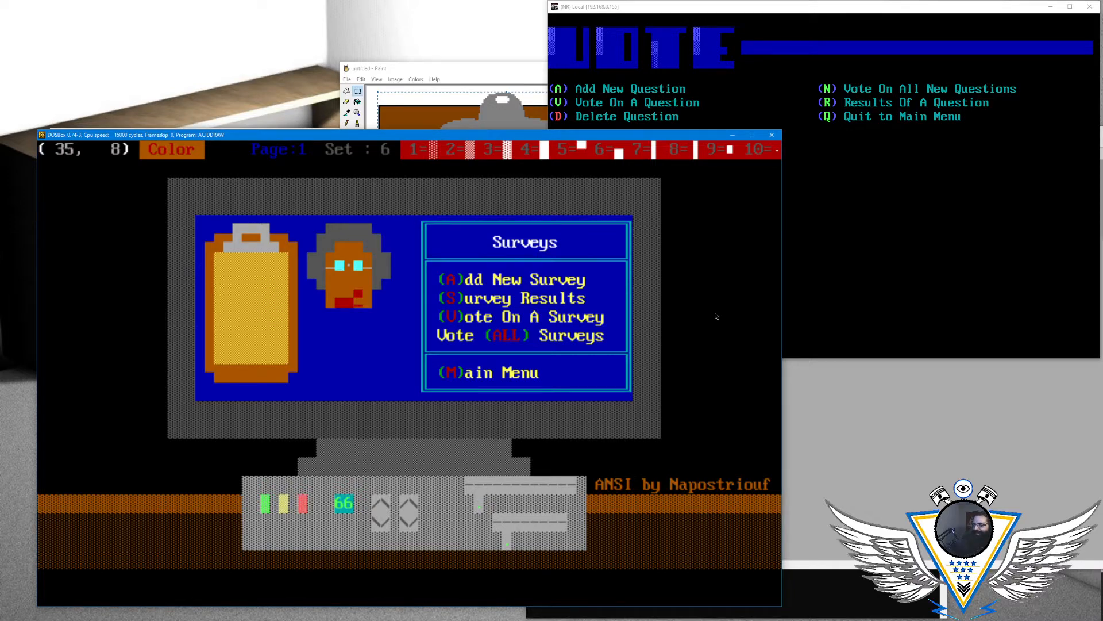
pyautogui.press('Left')
pyautogui.press('Up')
pyautogui.press('Down')
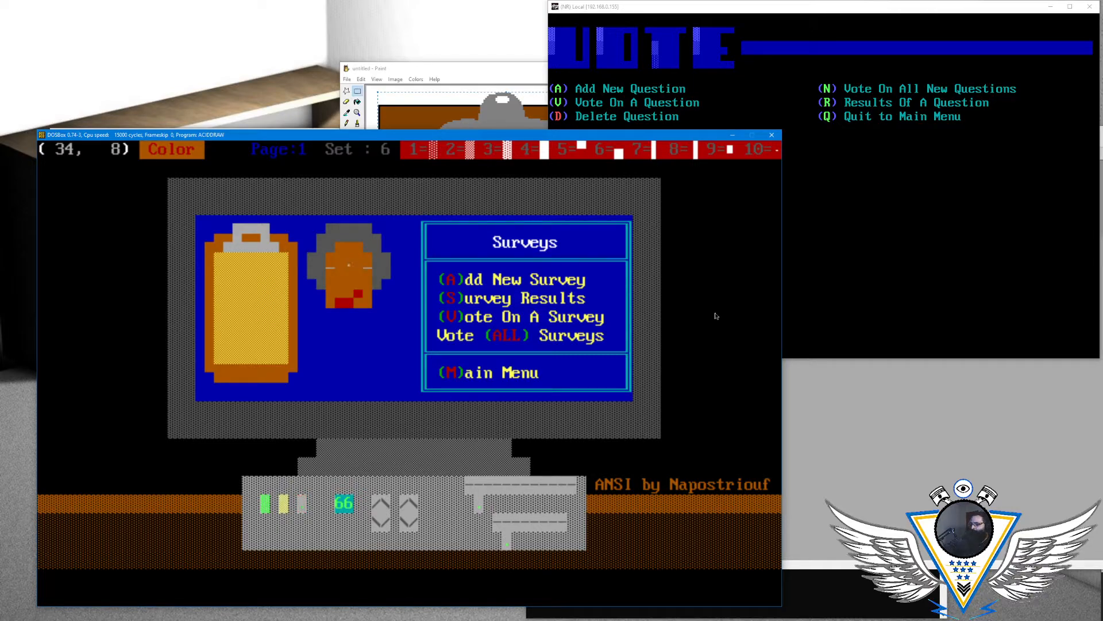
# - Go to the chin's edge at column 32 of row 8 and set the drawing color to brown on blue
pyautogui.press('Right')
pyautogui.press('Down')
pyautogui.press('Down')
pyautogui.press('Up')
pyautogui.press('Left')
pyautogui.press('Left')
pyautogui.press('Left')
pyautogui.press('Left')
pyautogui.press('Up')
pyautogui.press('Right')
pyautogui.hotkey('alt', 'c')
pyautogui.press('Left')
pyautogui.press('Left')
pyautogui.press('Left')
pyautogui.press('Left')
pyautogui.press('Left')
pyautogui.press('Return')
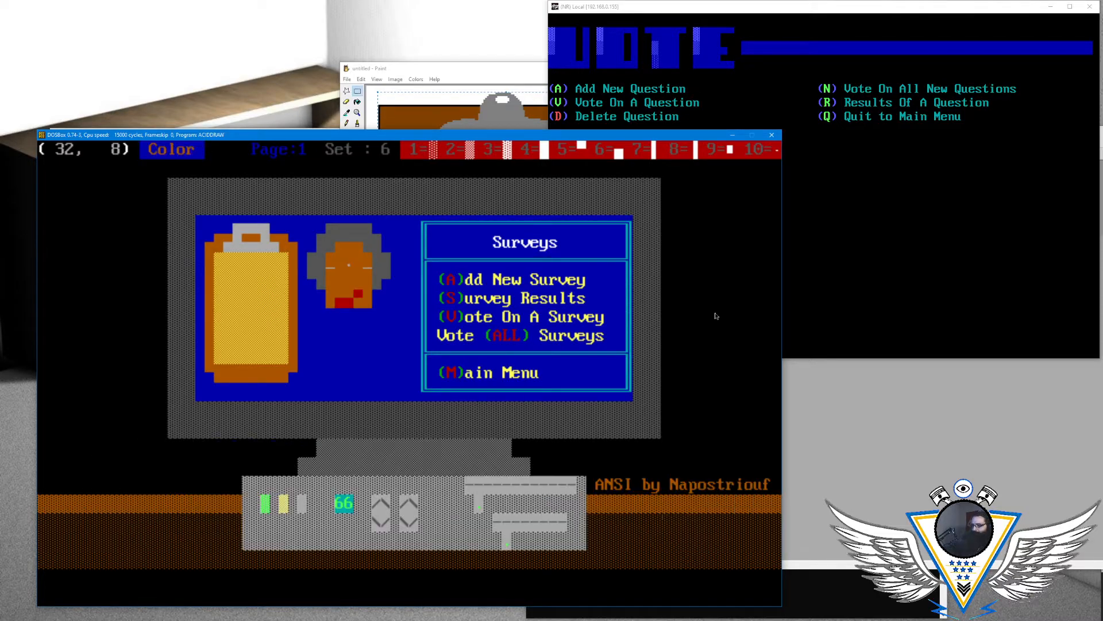
# - Taper the chin with brown upper half-blocks on blue at columns 32 and 36 of row 8, and cover the mouth's corners in brown
pyautogui.press('Right')
pyautogui.press('Right')
pyautogui.press('Right')
pyautogui.press('Right')
pyautogui.press('Right')
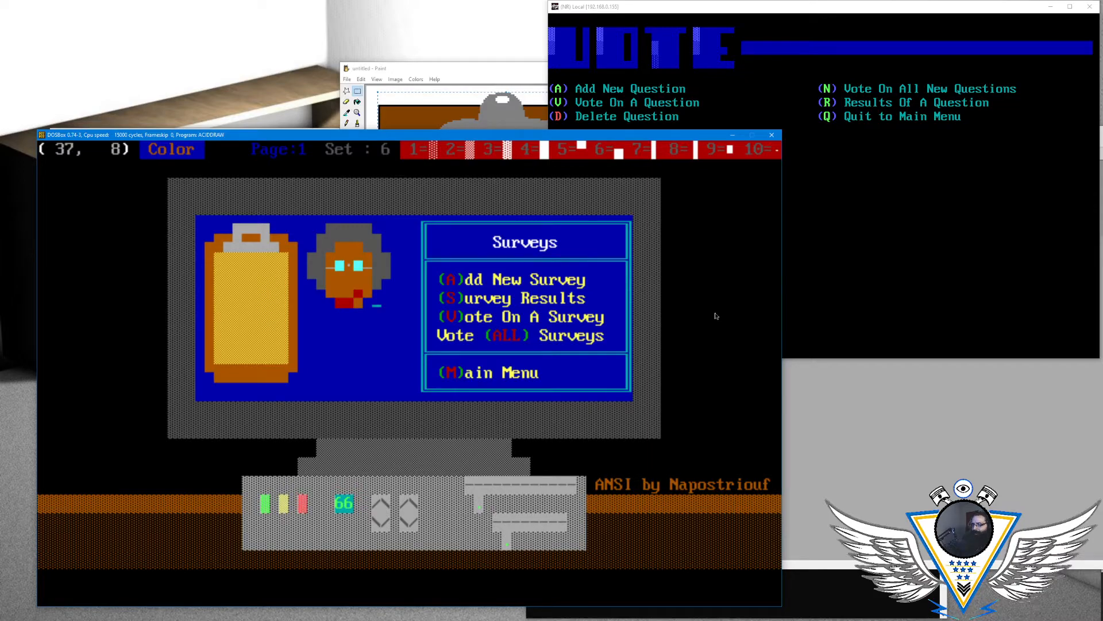
pyautogui.press('Left')
pyautogui.press('Left')
pyautogui.press('Left')
pyautogui.press('Left')
pyautogui.press('F6')
pyautogui.press('Left')
pyautogui.press('Right')
pyautogui.press('Right')
pyautogui.press('Right')
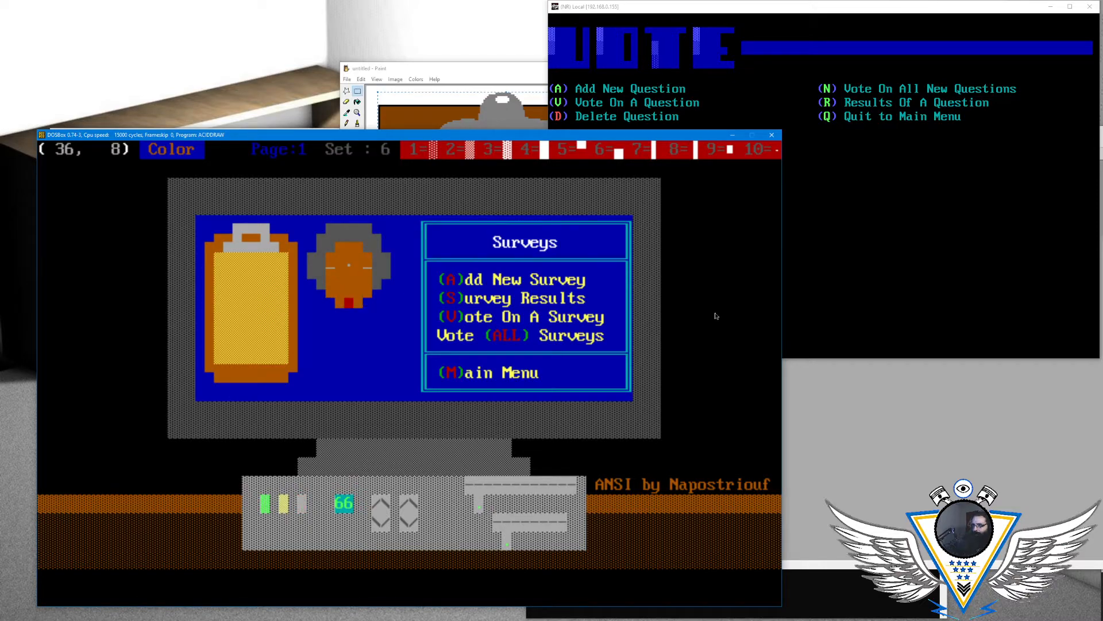
# - Set the drawing color to red on blue and draw an upper half-block mouth at column 34 of row 8
pyautogui.press('Left')
pyautogui.press('Left')
pyautogui.hotkey('alt', 'a')
pyautogui.press('Right')
pyautogui.press('Left')
pyautogui.press('Left')
pyautogui.press('Left')
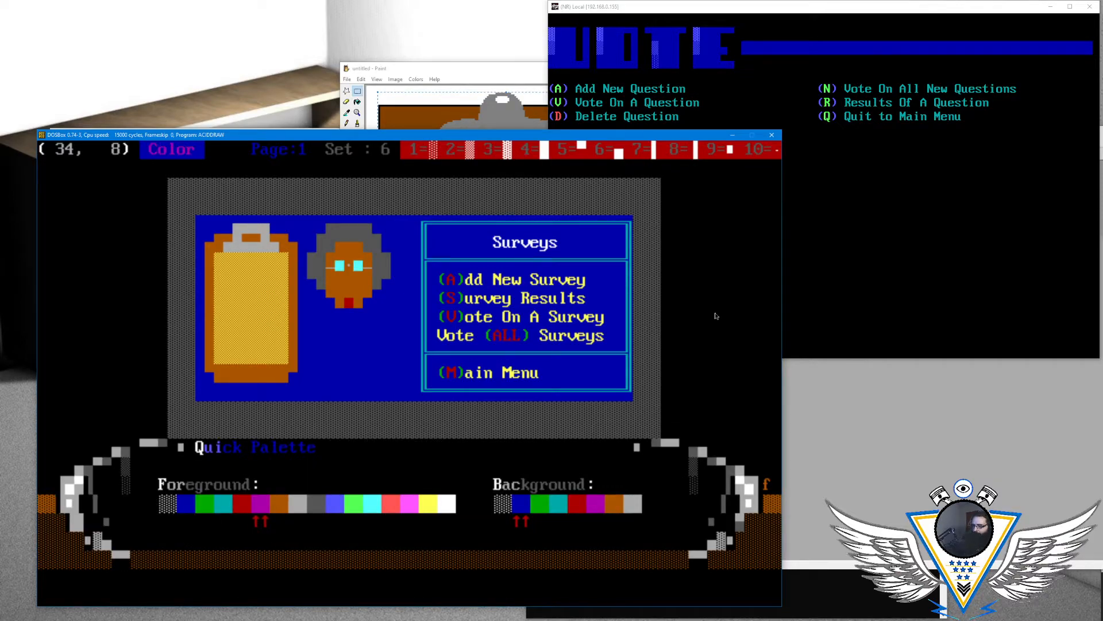
pyautogui.press('Return')
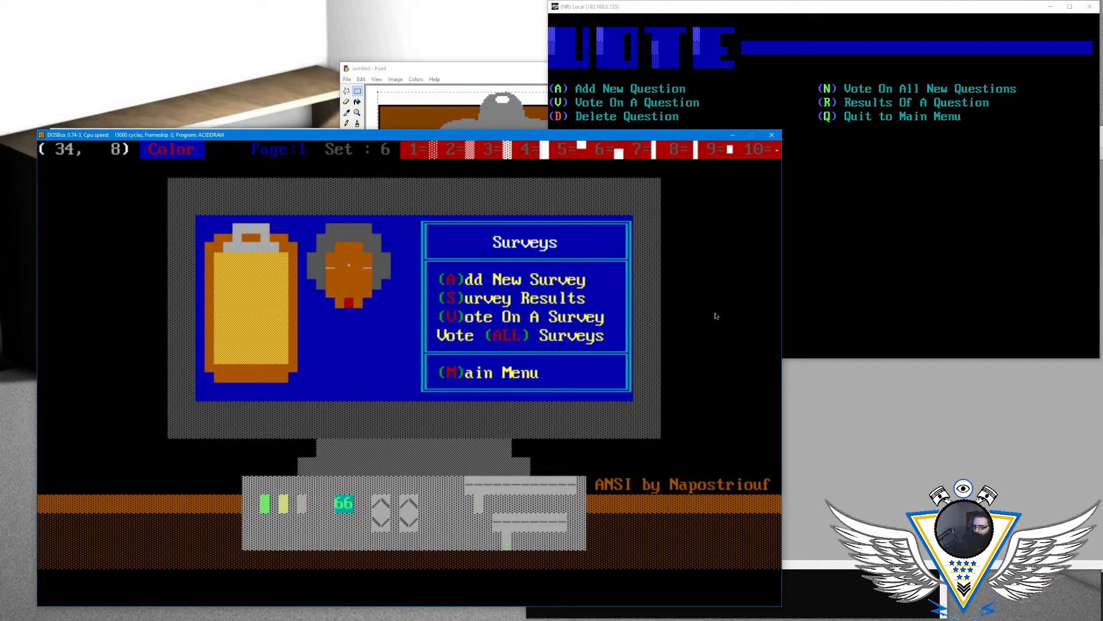
pyautogui.press('Up')
pyautogui.press('Down')
pyautogui.press('F5')
pyautogui.press('Left')
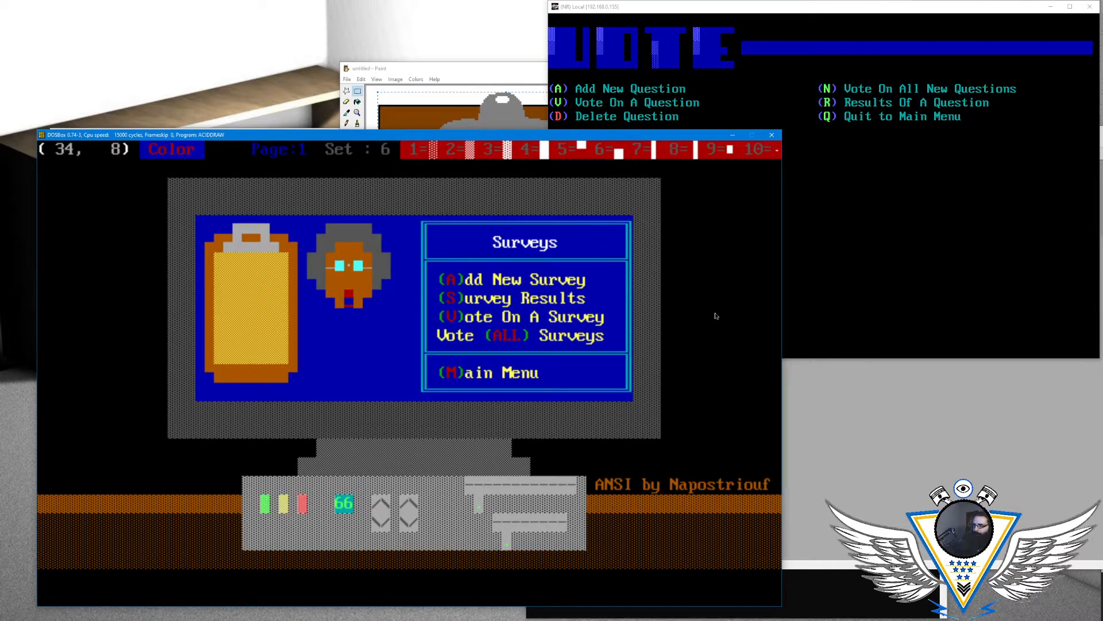
# - Change the background color to brown and redraw the mouth as a red upper half-block at column 34 of row 8
pyautogui.hotkey('alt', 'a')
pyautogui.press('Down')
pyautogui.press('Down')
pyautogui.press('Down')
pyautogui.press('Down')
pyautogui.press('Down')
pyautogui.press('Return')
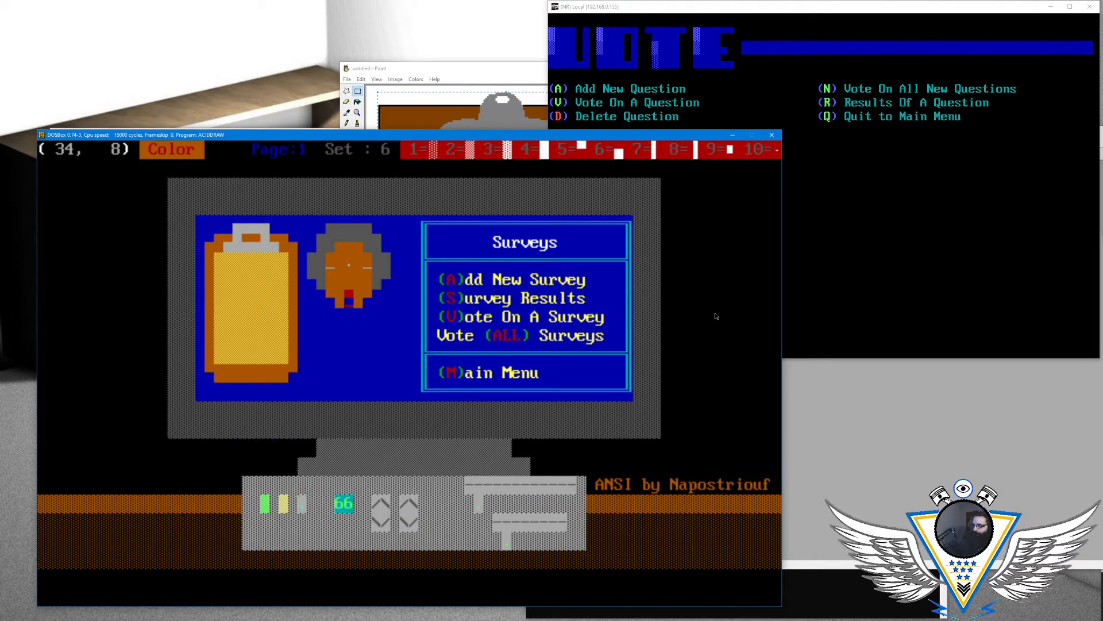
pyautogui.press('Right')
pyautogui.press('Left')
pyautogui.press('Right')
pyautogui.press('Left')
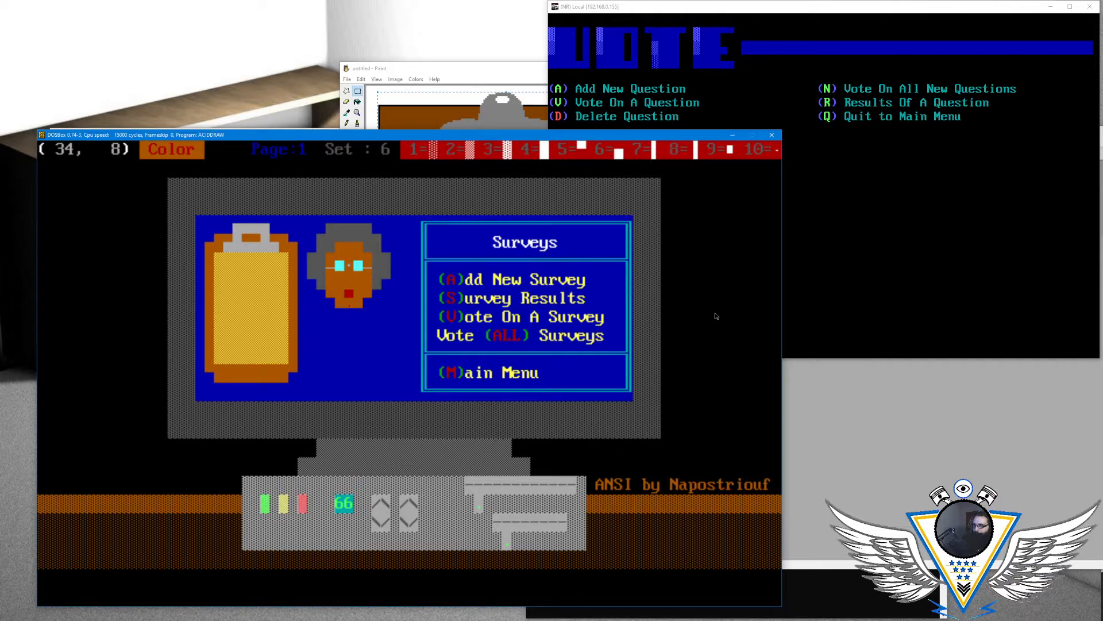
# - Set the drawing color to blinking red on brown and redraw the upper half-block mouth at column 34 of row 8
pyautogui.hotkey('alt', 'a')
pyautogui.press('Right')
pyautogui.press('Right')
pyautogui.press('Right')
pyautogui.press('Right')
pyautogui.press('Right')
pyautogui.press('Right')
pyautogui.press('Right')
pyautogui.press('Right')
pyautogui.press('Right')
pyautogui.press('Right')
pyautogui.press('Right')
pyautogui.press('Right')
pyautogui.press('Right')
pyautogui.press('Right')
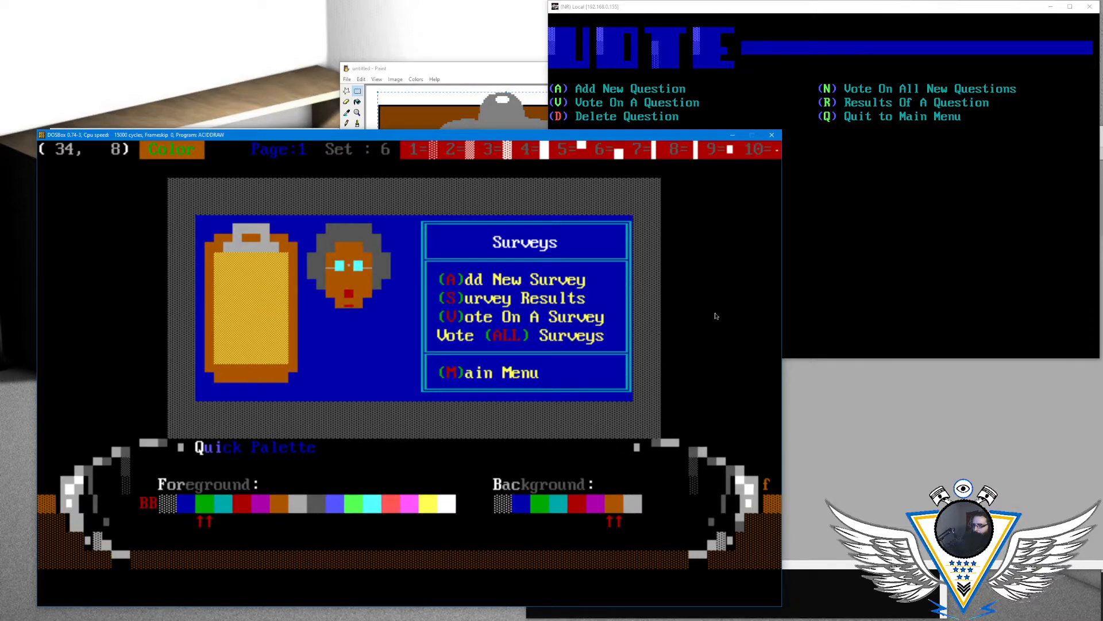
pyautogui.press('Right')
pyautogui.press('Right')
pyautogui.press('Return')
pyautogui.press('Right')
pyautogui.press('Left')
pyautogui.press('Right')
pyautogui.press('Left')
pyautogui.press('Right')
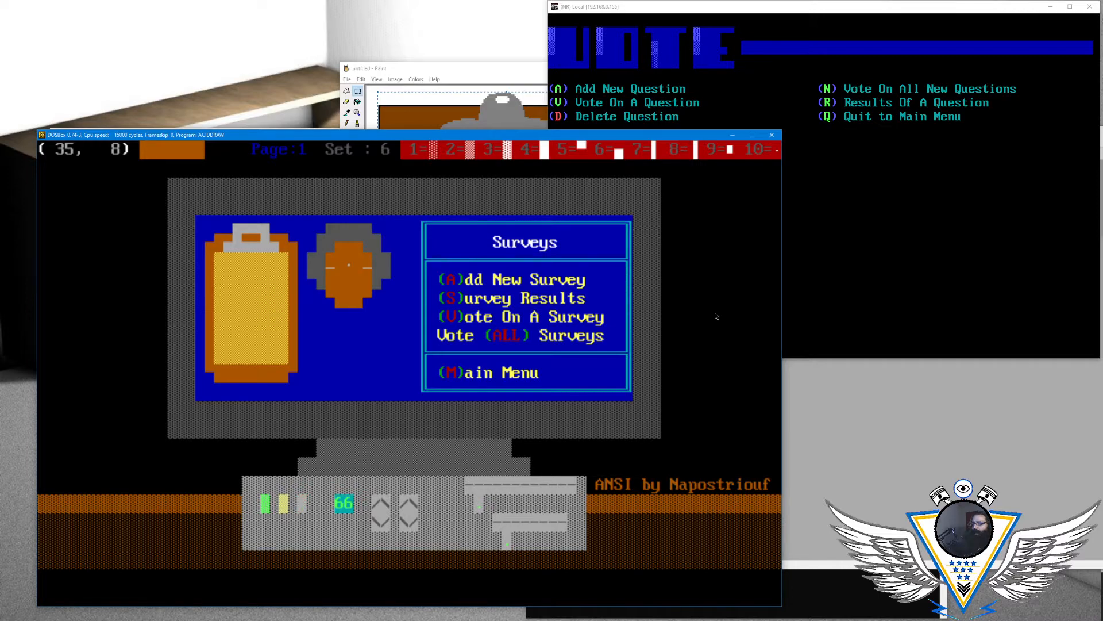
pyautogui.press('Left')
pyautogui.press('Up')
pyautogui.press('Down')
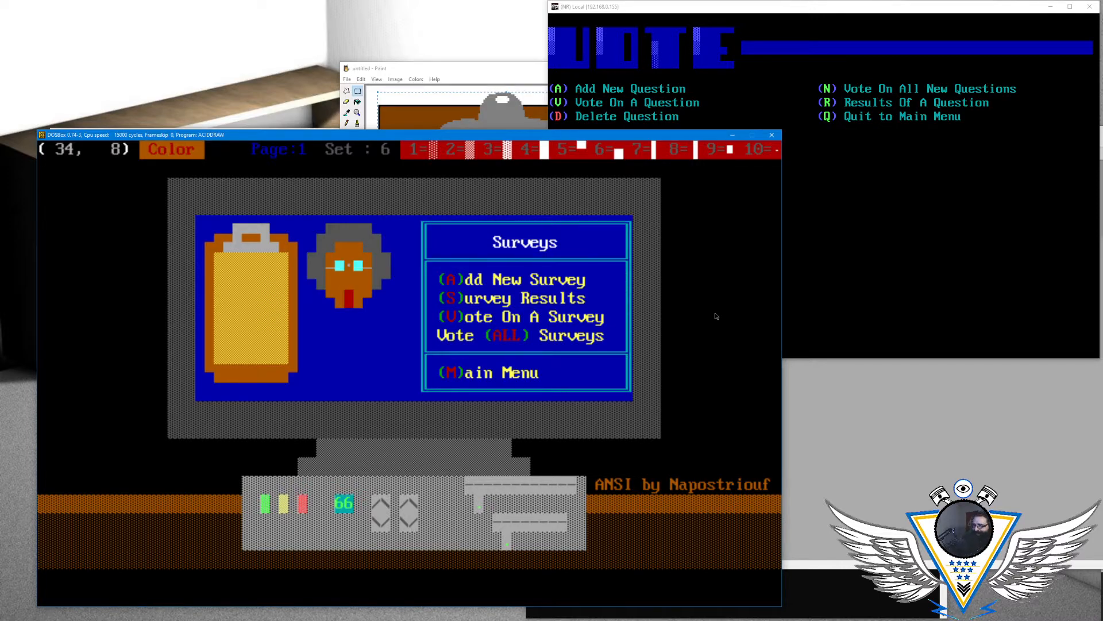
pyautogui.press('Right')
pyautogui.press('Left')
pyautogui.press('Right')
pyautogui.press('Up')
pyautogui.press('Left')
pyautogui.press('Down')
pyautogui.press('Right')
pyautogui.press('Up')
pyautogui.press('Left')
pyautogui.press('Left')
pyautogui.press('Down')
pyautogui.press('Right')
pyautogui.press('Down')
pyautogui.press('Left')
pyautogui.press('Up')
pyautogui.press('Right')
pyautogui.press('Right')
pyautogui.press('Up')
pyautogui.press('Left')
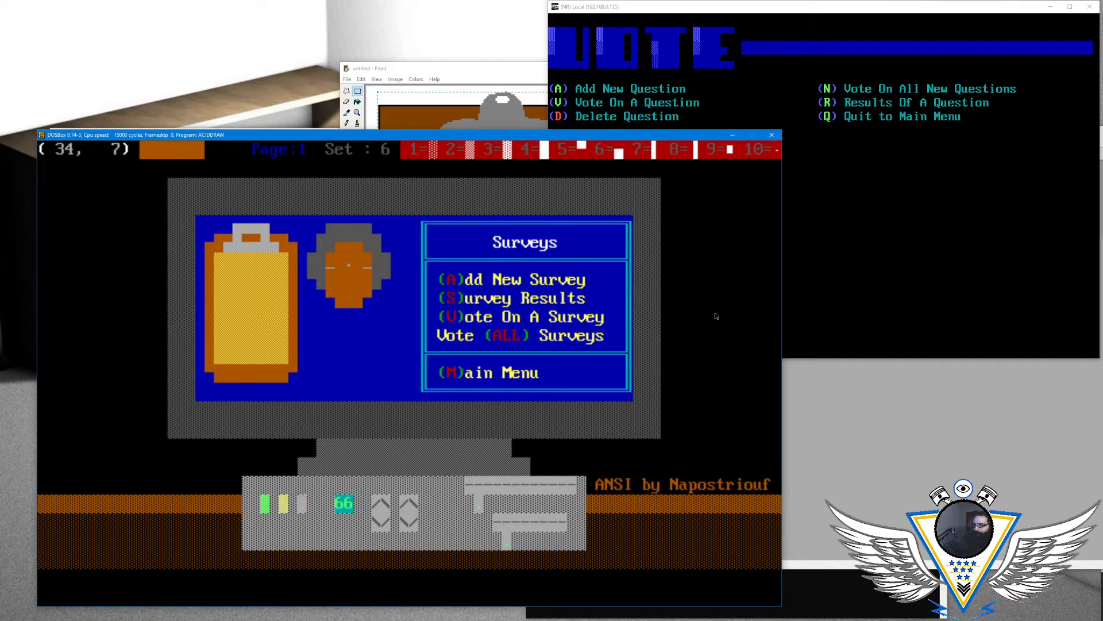
pyautogui.press('Down')
pyautogui.press('Up')
pyautogui.press('Down')
pyautogui.press('Left')
pyautogui.press('Right')
# - Go to the glasses at column 33 of row 6 and set the drawing color to a bright foreground on brown
pyautogui.press('Right')
pyautogui.press('Right')
pyautogui.press('Left')
pyautogui.press('Left')
pyautogui.press('Up')
pyautogui.press('Up')
pyautogui.press('Left')
pyautogui.hotkey('alt', 'a')
pyautogui.press('Right')
pyautogui.press('Right')
pyautogui.press('Right')
pyautogui.press('Left')
# - Erase the red mouth at column 34 of row 8 and place the cursor below the face at column 31 of row 9
pyautogui.press('Right')
pyautogui.press('Right')
pyautogui.press('Right')
pyautogui.press('Return')
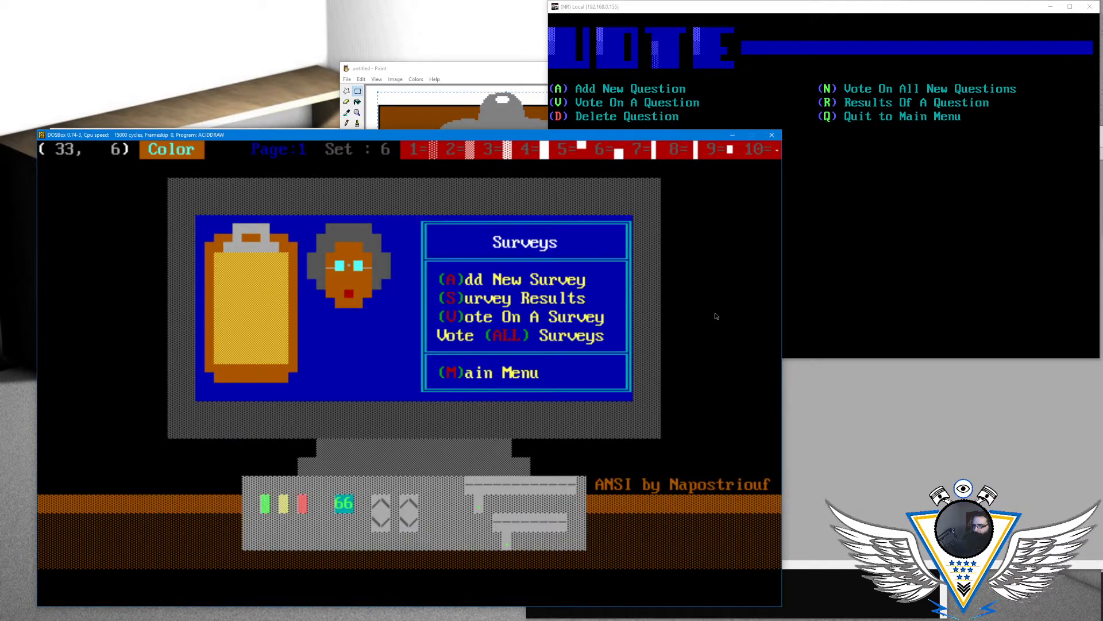
pyautogui.press('Right')
pyautogui.press('Right')
pyautogui.press('Right')
pyautogui.press('Down')
pyautogui.press('Left')
pyautogui.press('Down')
pyautogui.press('Down')
pyautogui.press('Left')
pyautogui.press('Left')
pyautogui.press('Left')
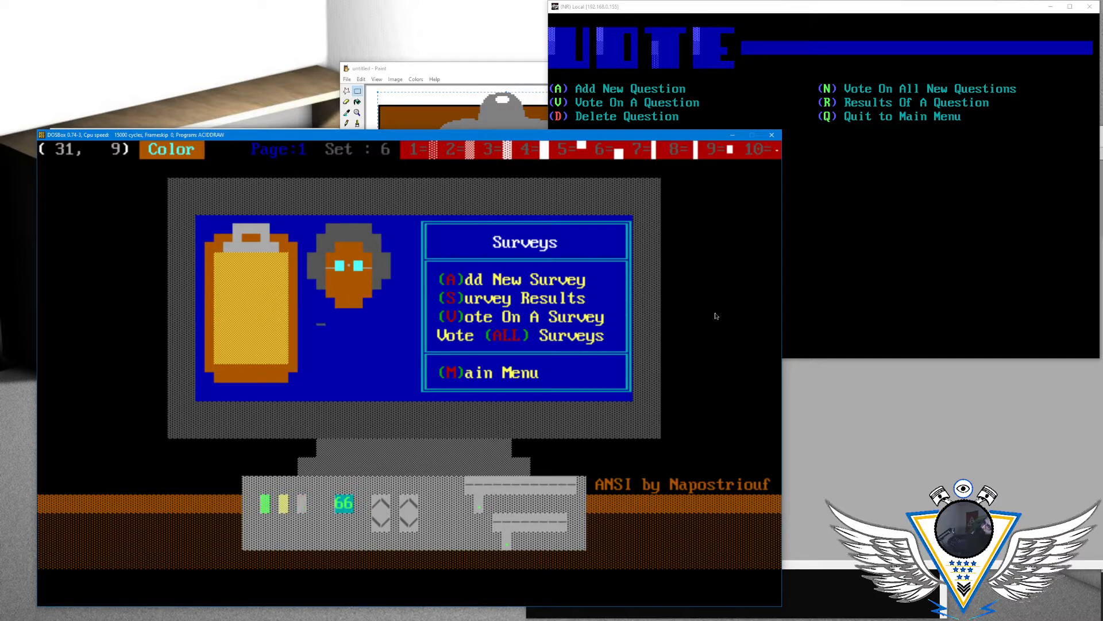
pyautogui.press('Right')
pyautogui.press('Right')
pyautogui.press('Right')
pyautogui.press('Right')
pyautogui.press('Right')
pyautogui.press('Right')
pyautogui.press('Left')
pyautogui.press('Up')
pyautogui.press('Right')
pyautogui.press('Up')
pyautogui.press('Right')
pyautogui.press('Up')
pyautogui.press('Right')
pyautogui.press('Up')
pyautogui.press('Right')
pyautogui.press('Up')
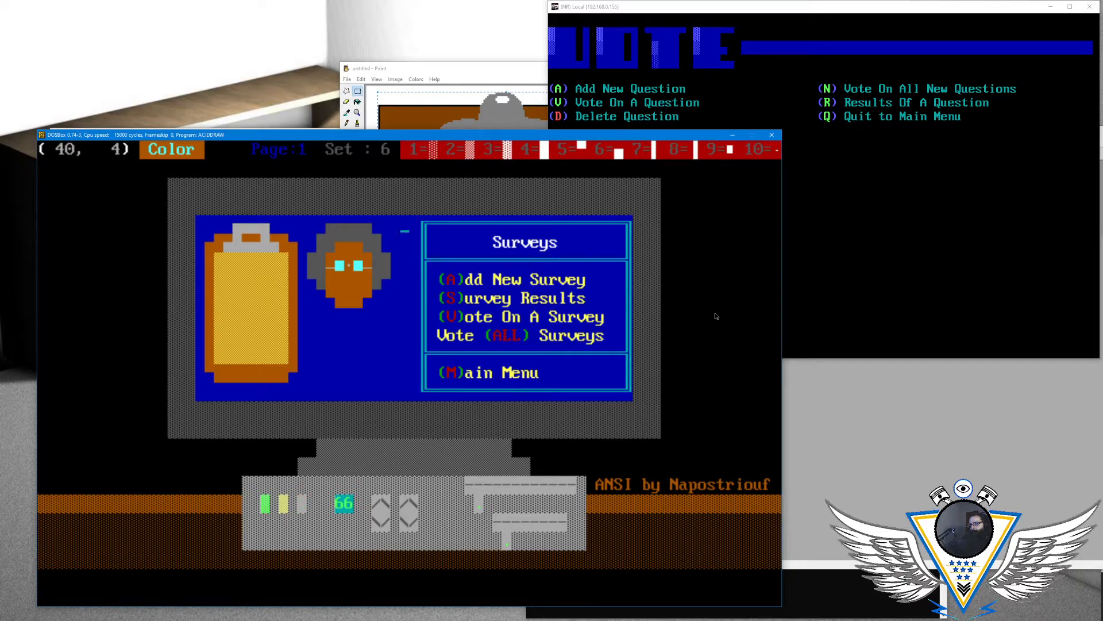
pyautogui.press('Down')
pyautogui.press('Down')
pyautogui.press('Down')
pyautogui.press('Down')
pyautogui.press('Left')
pyautogui.press('Down')
pyautogui.press('Left')
pyautogui.press('Left')
pyautogui.press('Down')
pyautogui.press('Left')
pyautogui.press('Left')
pyautogui.press('Left')
pyautogui.press('Left')
pyautogui.press('Left')
pyautogui.press('Right')
pyautogui.press('Up')
pyautogui.press('Right')
pyautogui.press('Down')
pyautogui.press('Down')
pyautogui.press('Down')
pyautogui.press('Left')
pyautogui.press('Left')
pyautogui.press('Left')
pyautogui.press('Left')
pyautogui.press('Left')
pyautogui.press('Up')
pyautogui.press('Up')
pyautogui.press('Left')
pyautogui.press('Left')
pyautogui.press('Left')
pyautogui.press('Left')
pyautogui.press('Down')
pyautogui.press('Down')
# - Set the drawing color to yellow on brown and draw an upper half-block below the chin at column 34 of row 9
pyautogui.press('Left')
pyautogui.press('Left')
pyautogui.press('Left')
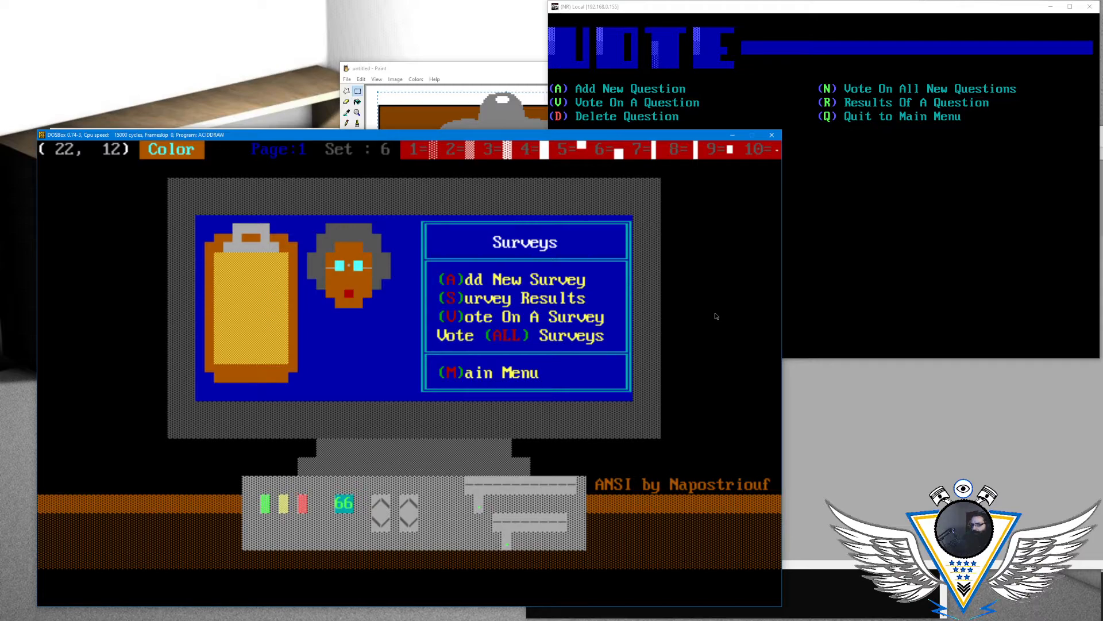
pyautogui.press('Right')
pyautogui.press('Right')
pyautogui.press('Right')
pyautogui.press('Right')
pyautogui.press('Right')
pyautogui.press('Right')
pyautogui.press('Right')
pyautogui.press('Right')
pyautogui.press('Right')
pyautogui.press('Right')
pyautogui.press('Right')
pyautogui.press('Right')
pyautogui.press('Right')
pyautogui.press('Up')
pyautogui.press('Up')
pyautogui.press('Left')
pyautogui.press('Up')
pyautogui.hotkey('alt', 'a')
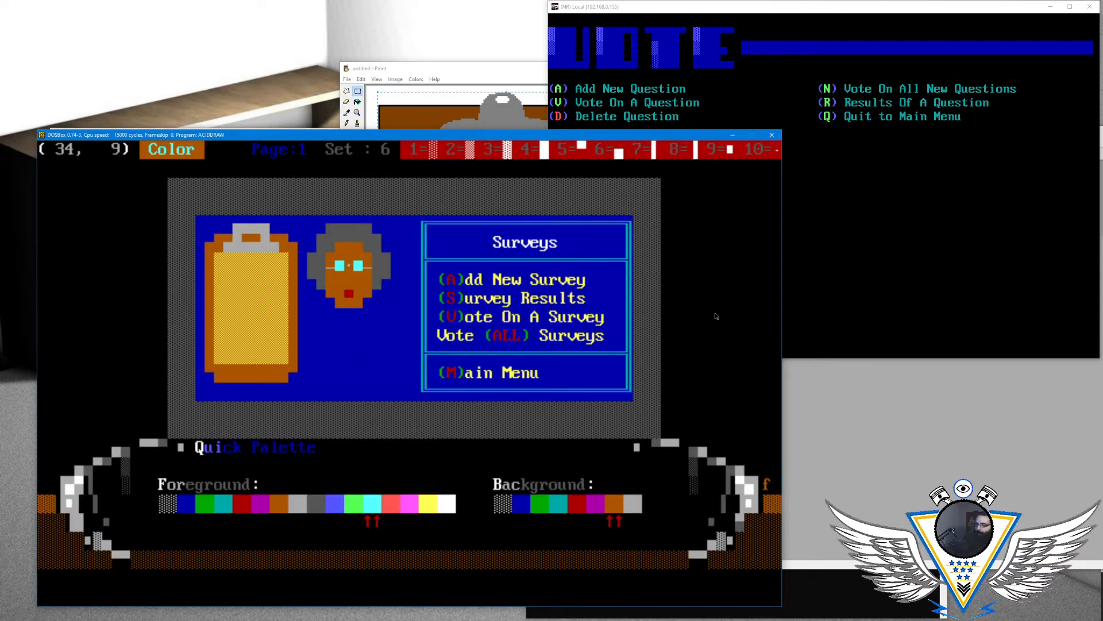
pyautogui.press('Right')
pyautogui.press('Right')
pyautogui.press('Right')
pyautogui.press('Return')
pyautogui.hotkey('alt', 'a')
pyautogui.press('Return')
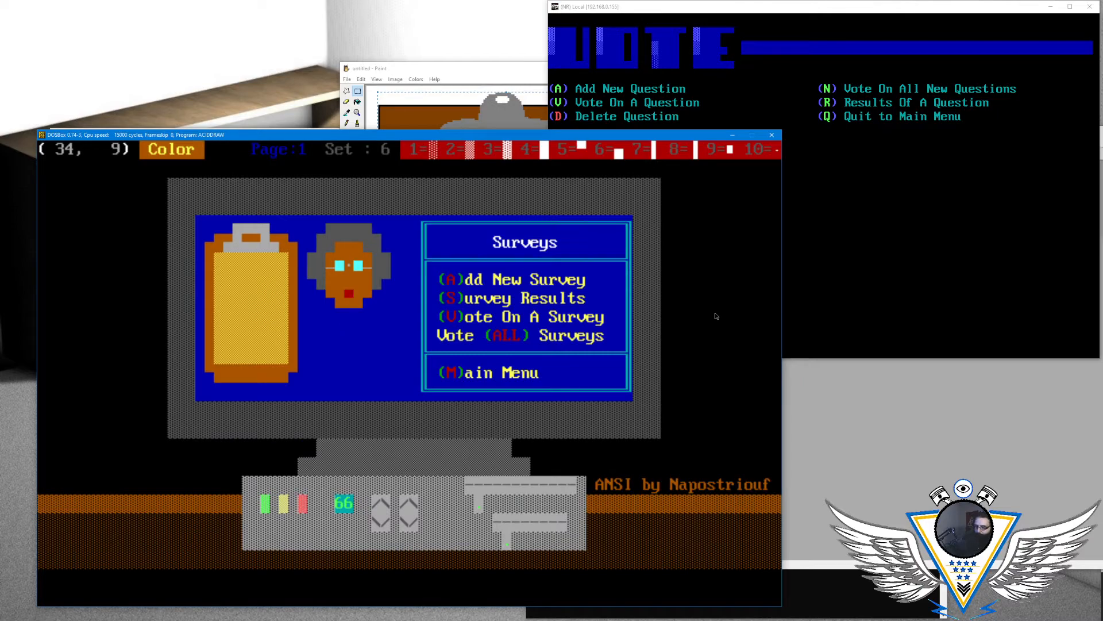
pyautogui.press('F5')
pyautogui.press('Left')
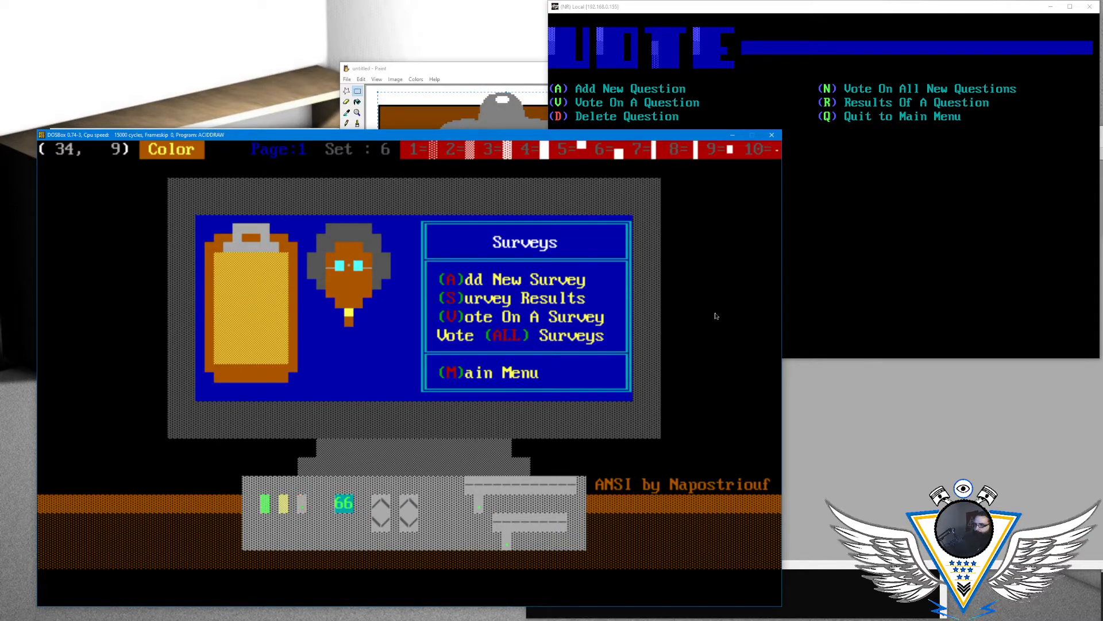
# - Change the background color to blue and redraw column 34 of row 9 as a full yellow block
pyautogui.hotkey('alt', 'a')
pyautogui.press('Left')
pyautogui.press('Left')
pyautogui.press('Left')
pyautogui.press('Left')
pyautogui.press('Left')
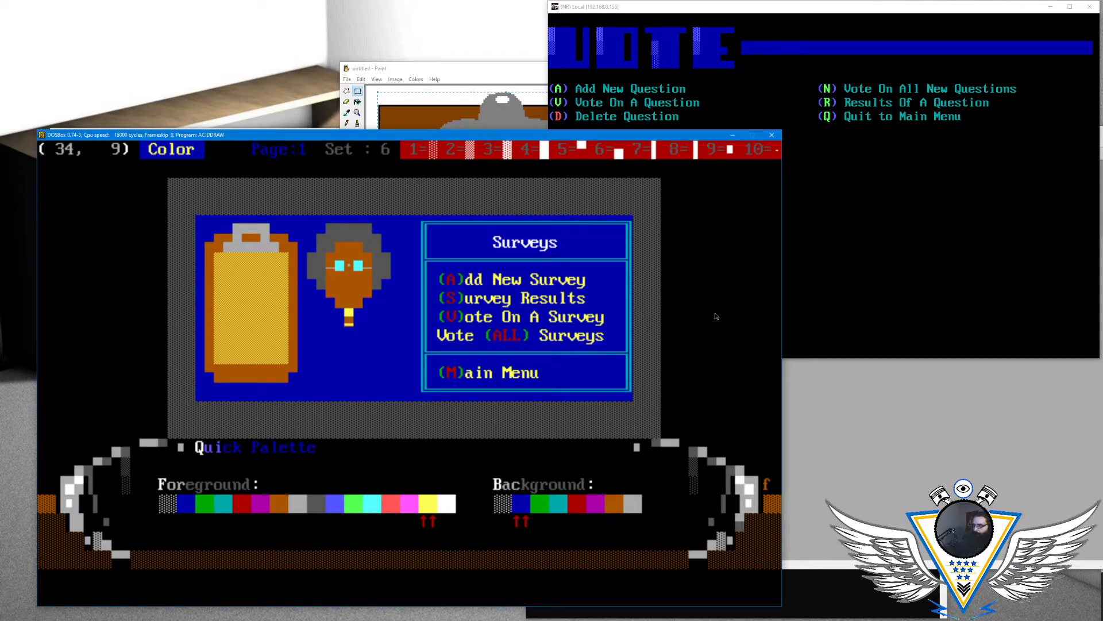
pyautogui.press('Return')
pyautogui.press('F5')
pyautogui.press('Left')
pyautogui.press('Down')
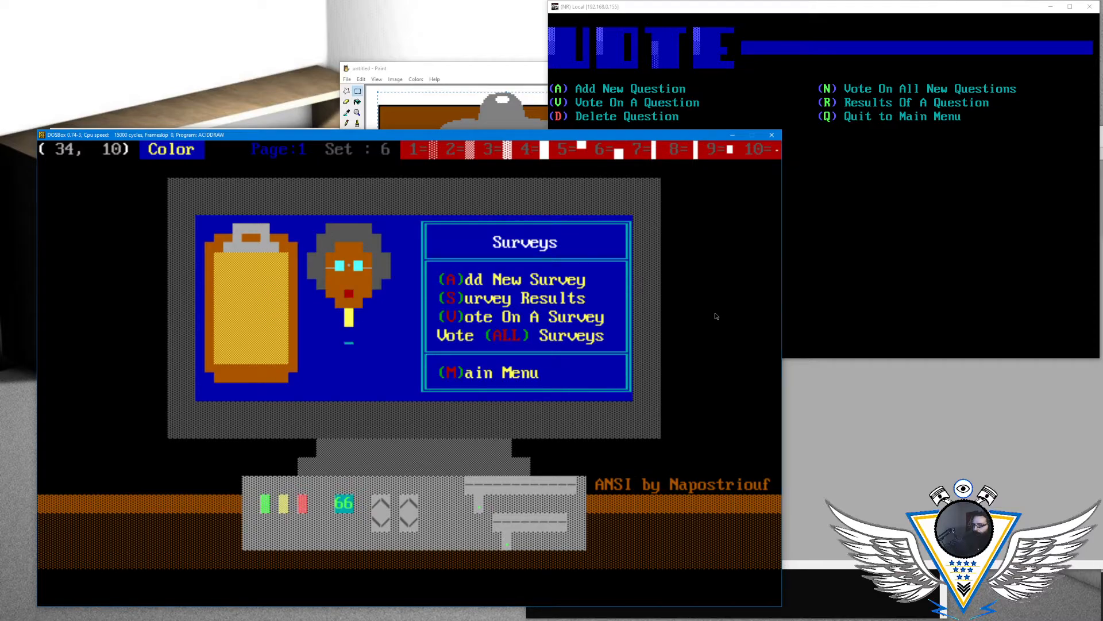
# - Extend the yellow line below the face with half-blocks stepping down-left from column 33 of row 10 to column 32 of row 11
pyautogui.press('Left')
pyautogui.press('F5')
pyautogui.press('Down')
pyautogui.press('Up')
pyautogui.press('Left')
pyautogui.press('F4')
pyautogui.press('Left')
pyautogui.press('F6')
pyautogui.press('Left')
pyautogui.press('Down')
pyautogui.press('F4')
# - Continue the yellow line with lower half-blocks along row 11 until it meets the clipboard's right edge
pyautogui.press('Left')
pyautogui.press('Left')
pyautogui.press('Right')
pyautogui.press('Right')
pyautogui.press('Left')
pyautogui.press('Left')
pyautogui.press('F6')
pyautogui.press('Left')
pyautogui.press('Down')
pyautogui.press('Left')
pyautogui.press('Left')
pyautogui.press('Up')
pyautogui.press('F6')
pyautogui.press('F6')
pyautogui.press('Right')
pyautogui.press('Right')
pyautogui.press('Right')
pyautogui.press('Right')
pyautogui.press('Right')
pyautogui.press('Up')
pyautogui.press('Left')
pyautogui.press('Down')
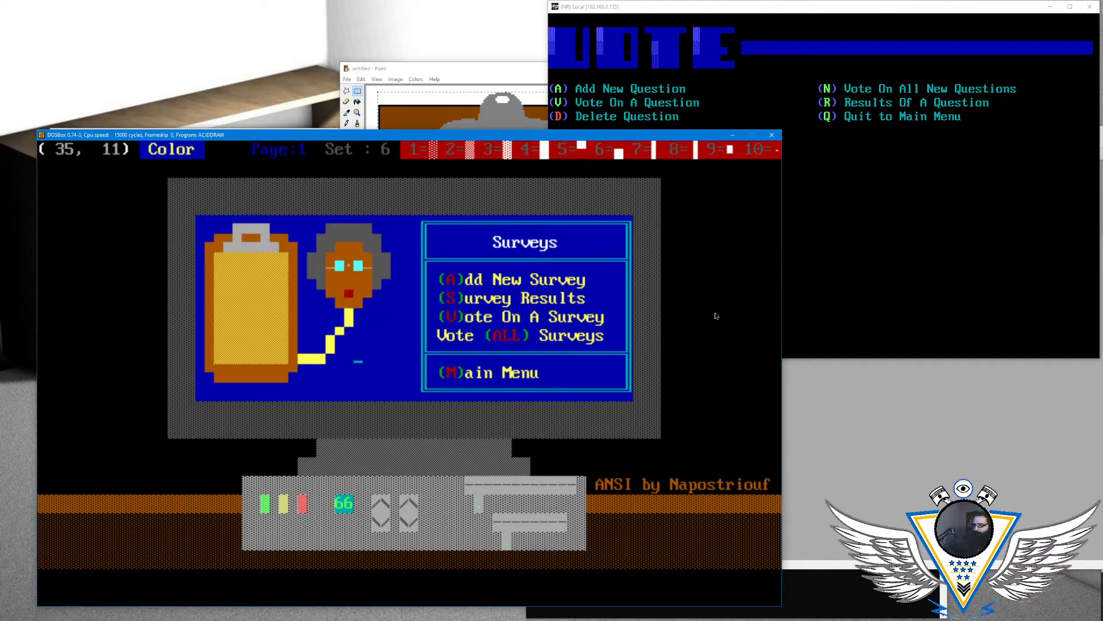
pyautogui.press('Left')
pyautogui.press('Left')
pyautogui.press('Left')
pyautogui.press('Left')
pyautogui.press('Left')
pyautogui.press('Left')
pyautogui.press('Right')
pyautogui.press('Right')
pyautogui.press('Right')
pyautogui.press('Right')
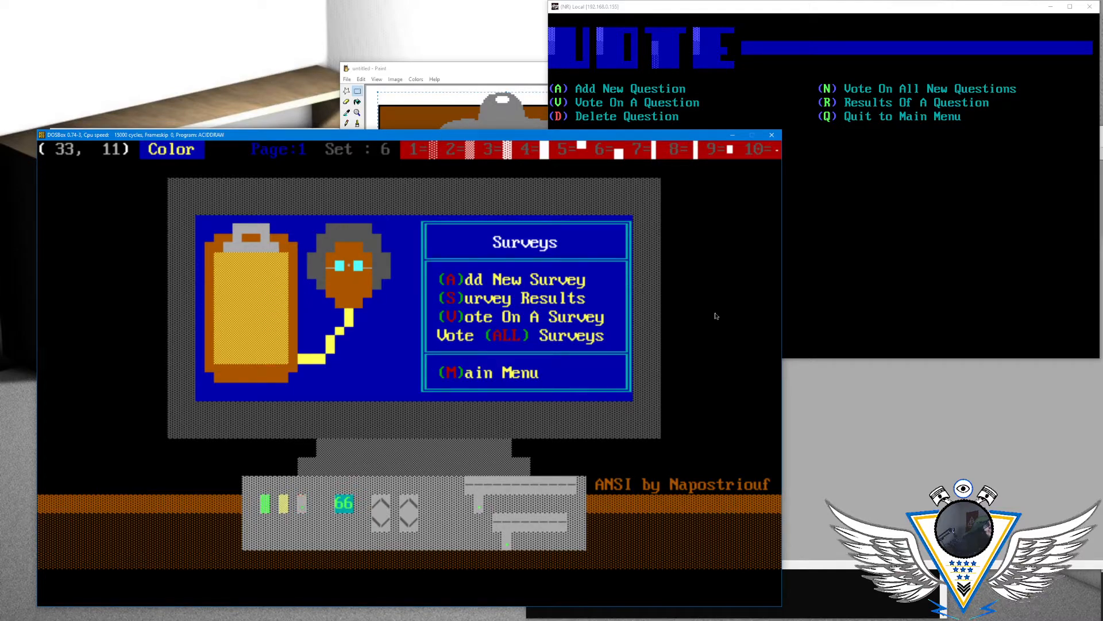
pyautogui.press('Left')
pyautogui.press('Left')
pyautogui.press('Left')
pyautogui.press('Up')
pyautogui.press('Right')
pyautogui.press('Right')
pyautogui.press('Right')
pyautogui.press('Right')
pyautogui.press('Right')
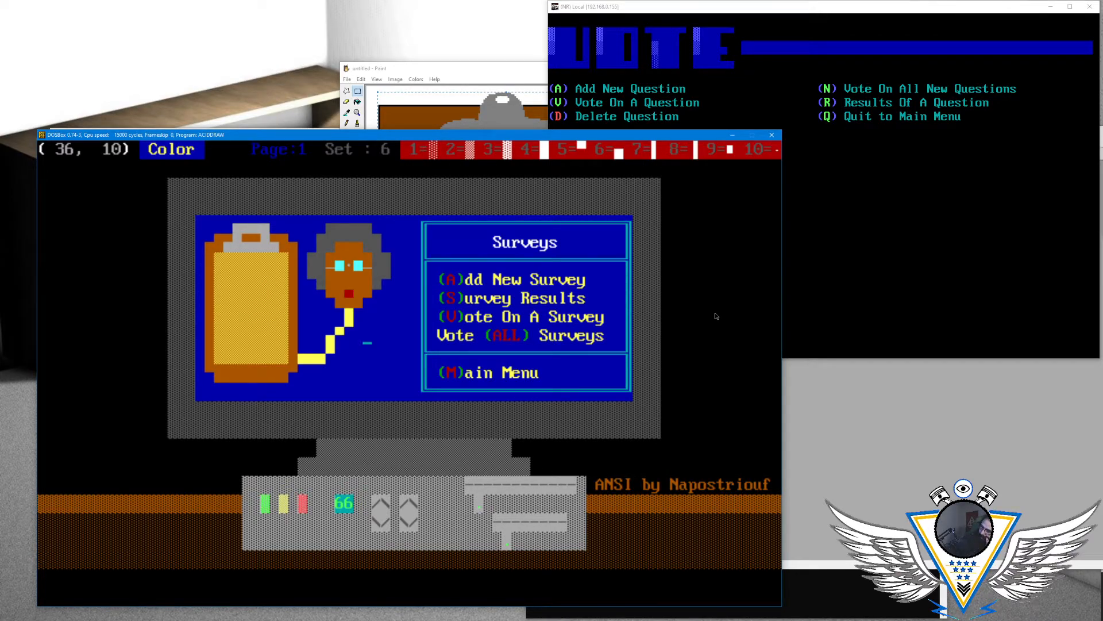
pyautogui.press('Down')
pyautogui.press('Left')
pyautogui.press('Down')
pyautogui.press('Left')
pyautogui.press('Left')
pyautogui.press('Left')
pyautogui.press('Left')
pyautogui.press('Left')
pyautogui.press('Left')
pyautogui.press('Left')
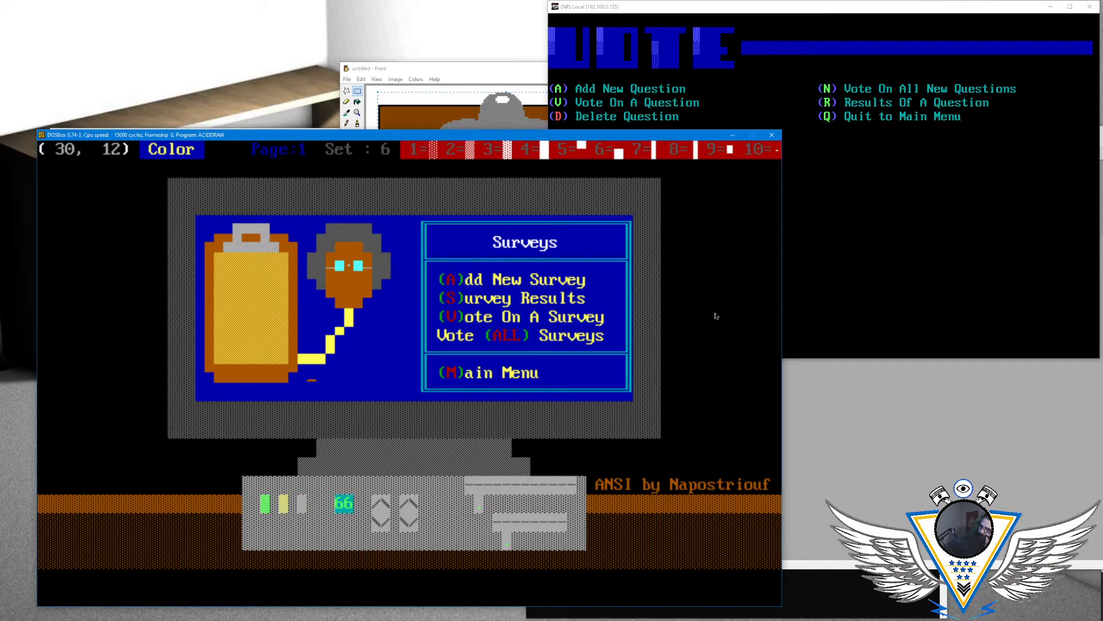
pyautogui.press('Left')
pyautogui.press('Left')
pyautogui.press('Left')
pyautogui.press('Down')
pyautogui.press('Down')
pyautogui.press('Up')
pyautogui.press('Left')
pyautogui.press('Left')
pyautogui.press('Left')
pyautogui.press('Left')
pyautogui.press('Left')
pyautogui.press('Left')
pyautogui.press('Left')
pyautogui.press('Right')
pyautogui.press('Right')
pyautogui.press('Right')
pyautogui.press('Right')
pyautogui.press('Right')
pyautogui.press('Right')
pyautogui.press('Right')
pyautogui.press('Right')
pyautogui.press('Right')
pyautogui.press('Right')
pyautogui.press('Right')
pyautogui.press('Up')
pyautogui.press('Up')
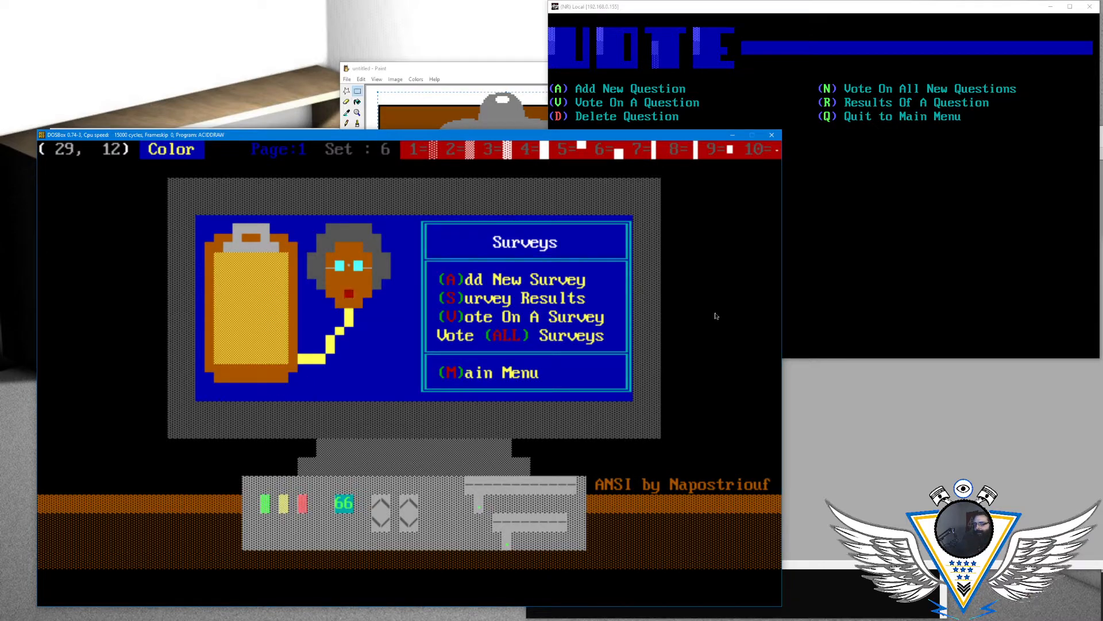
# - Erase the yellow line on rows 10 and 11 between the face and the clipboard, keeping the block under the chin
pyautogui.press('Right')
pyautogui.press('Right')
pyautogui.press('Right')
pyautogui.press('Up')
pyautogui.press('Right')
pyautogui.press('Right')
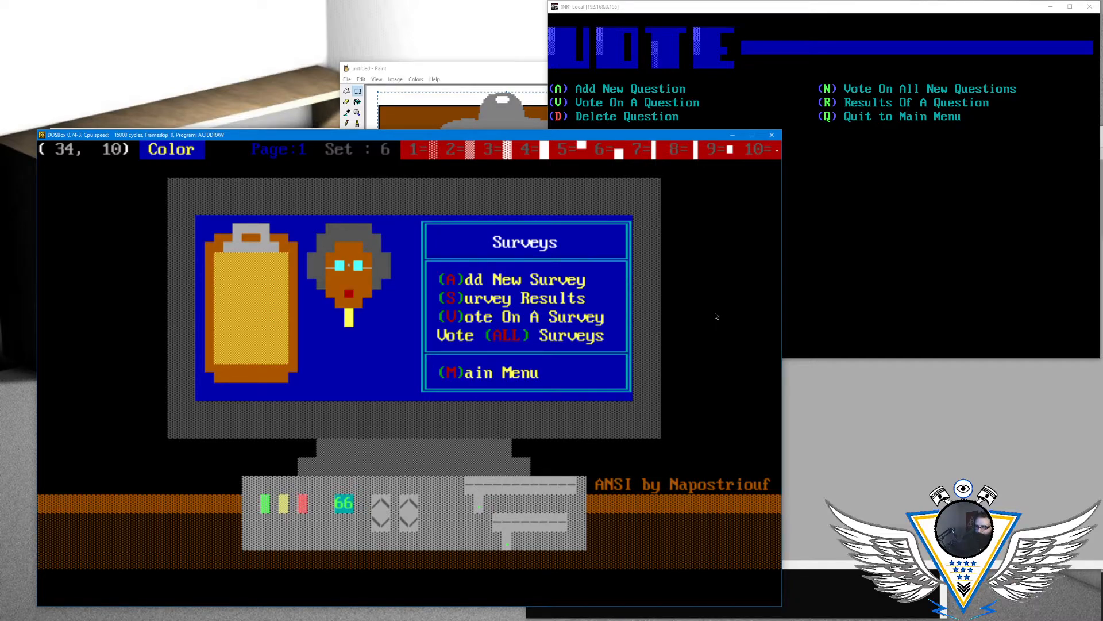
pyautogui.press('Left')
pyautogui.press('Left')
pyautogui.press('Left')
pyautogui.press('Left')
pyautogui.press('Left')
pyautogui.press('Left')
pyautogui.press('Left')
pyautogui.press('Left')
pyautogui.press('Left')
pyautogui.press('Right')
pyautogui.press('Right')
pyautogui.press('Right')
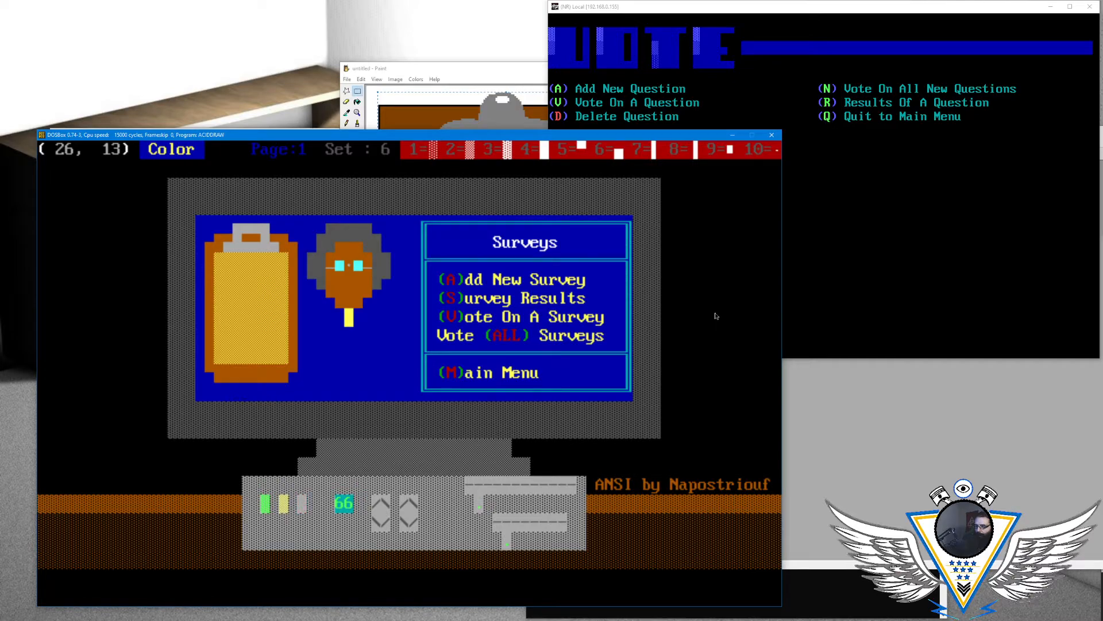
pyautogui.press('Right')
pyautogui.press('Right')
pyautogui.press('Left')
pyautogui.press('Down')
# - Switch to the BBS terminal window, return to the main menu and open the BBS List menu
pyautogui.click(901, 125)
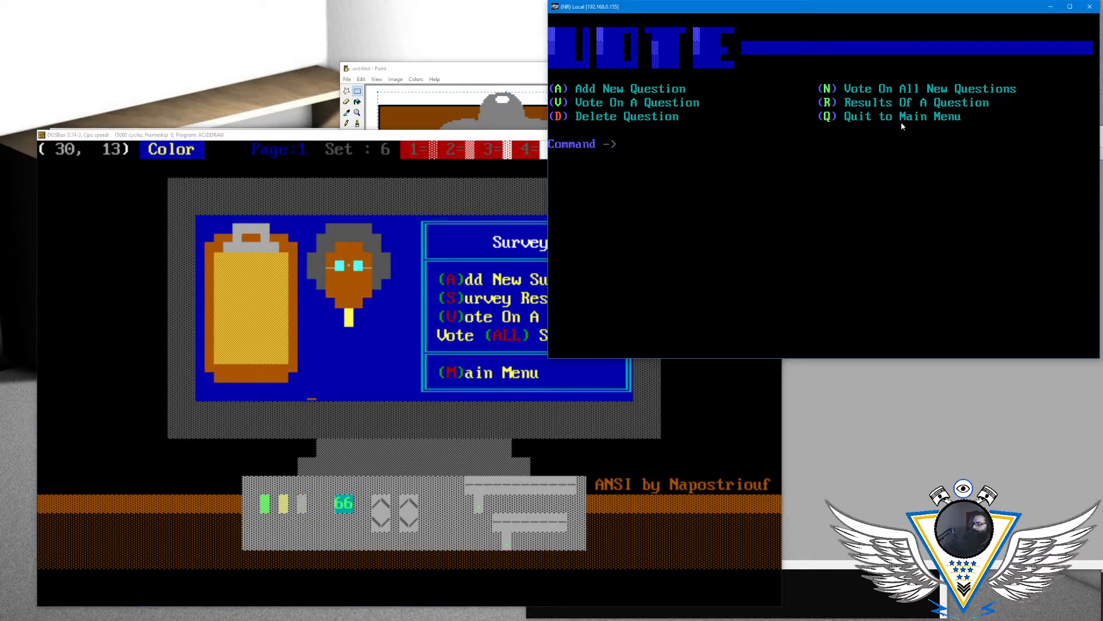
pyautogui.press('Return')
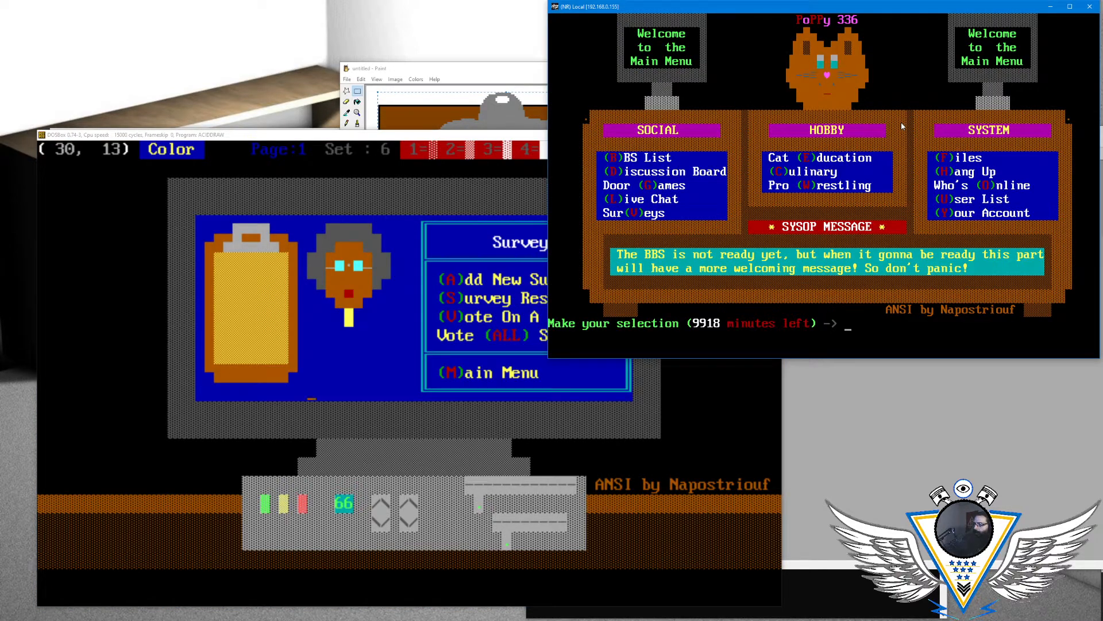
pyautogui.press('b')
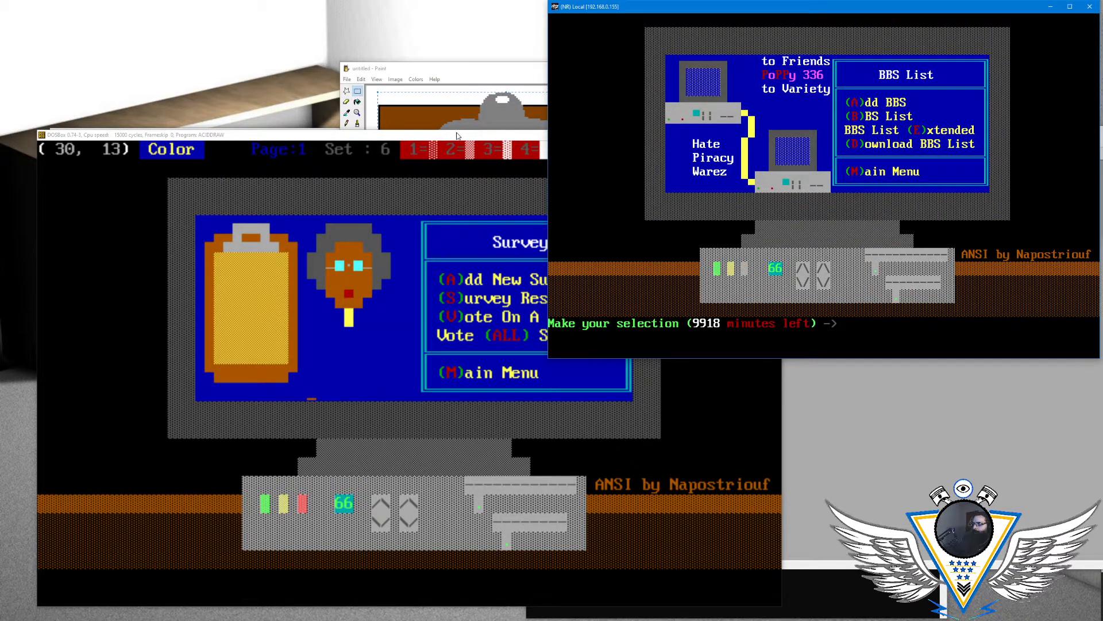
# - Return to ACiDDraw and draw a solid light grey bar on a blue background along row 13, starting at column 31
pyautogui.click(441, 142)
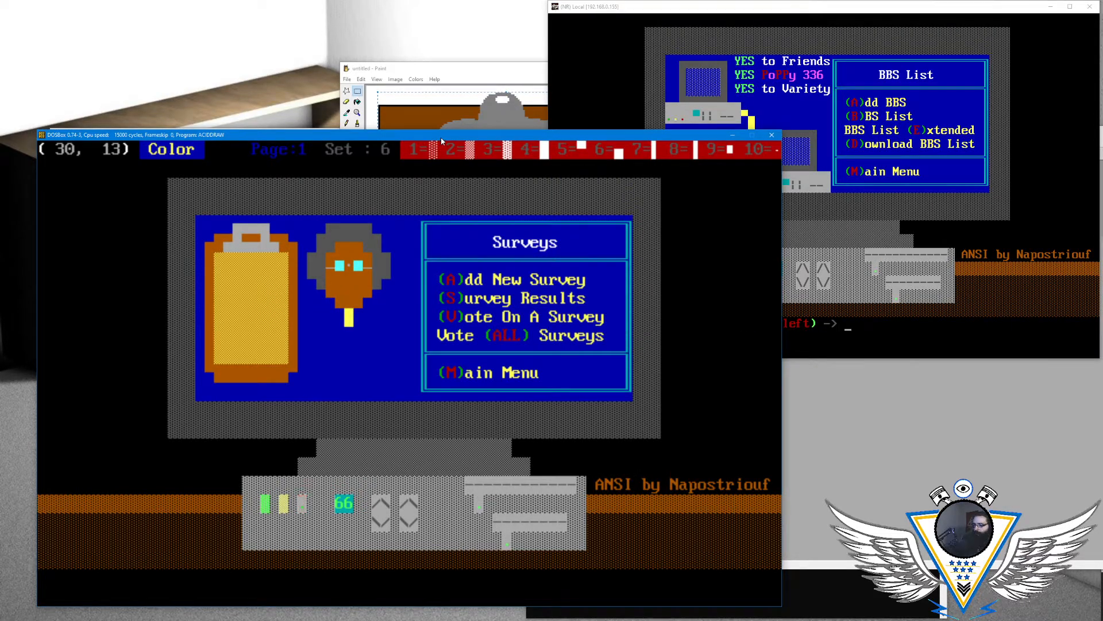
pyautogui.hotkey('alt', 'a')
pyautogui.press('Right')
pyautogui.press('Left')
pyautogui.press('Left')
pyautogui.press('Left')
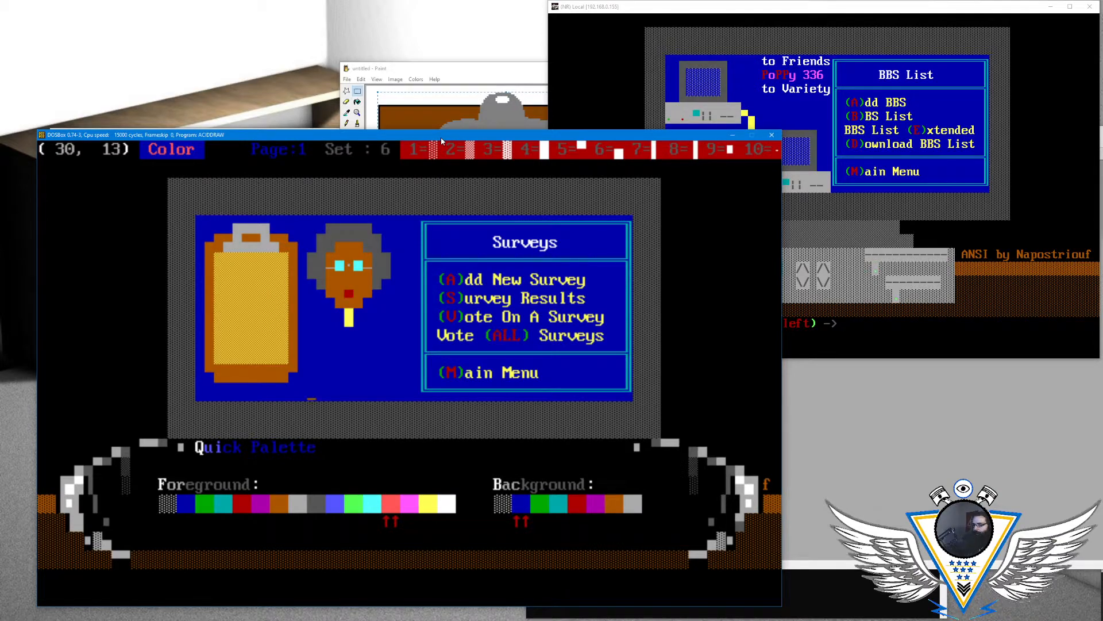
pyautogui.press('Left')
pyautogui.press('Left')
pyautogui.press('Left')
pyautogui.press('Left')
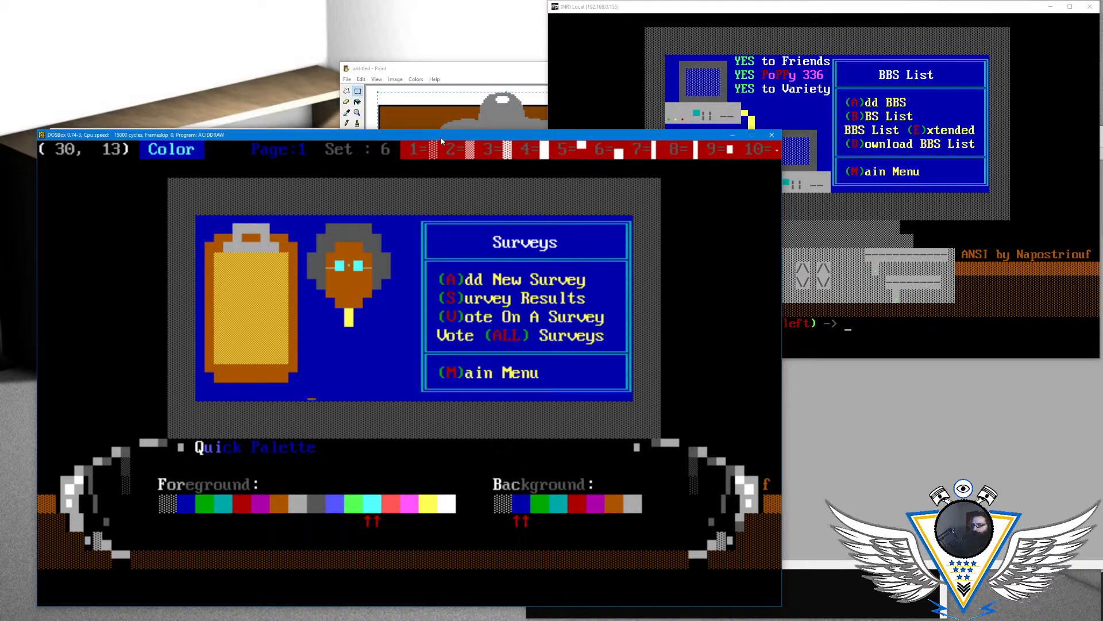
pyautogui.press('Left')
pyautogui.press('Return')
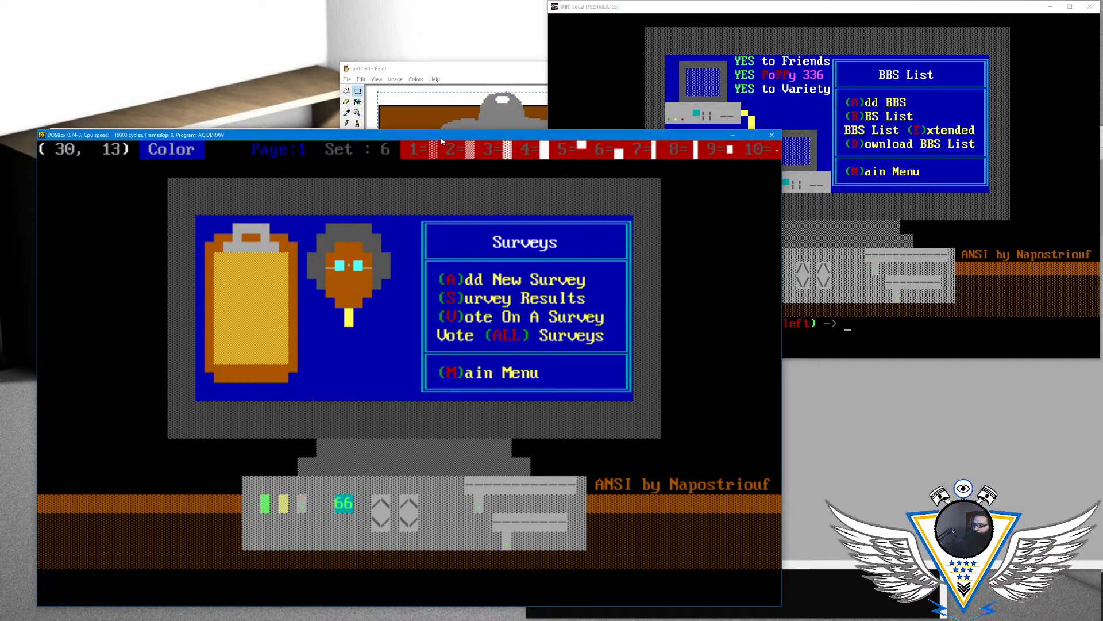
pyautogui.press('Right')
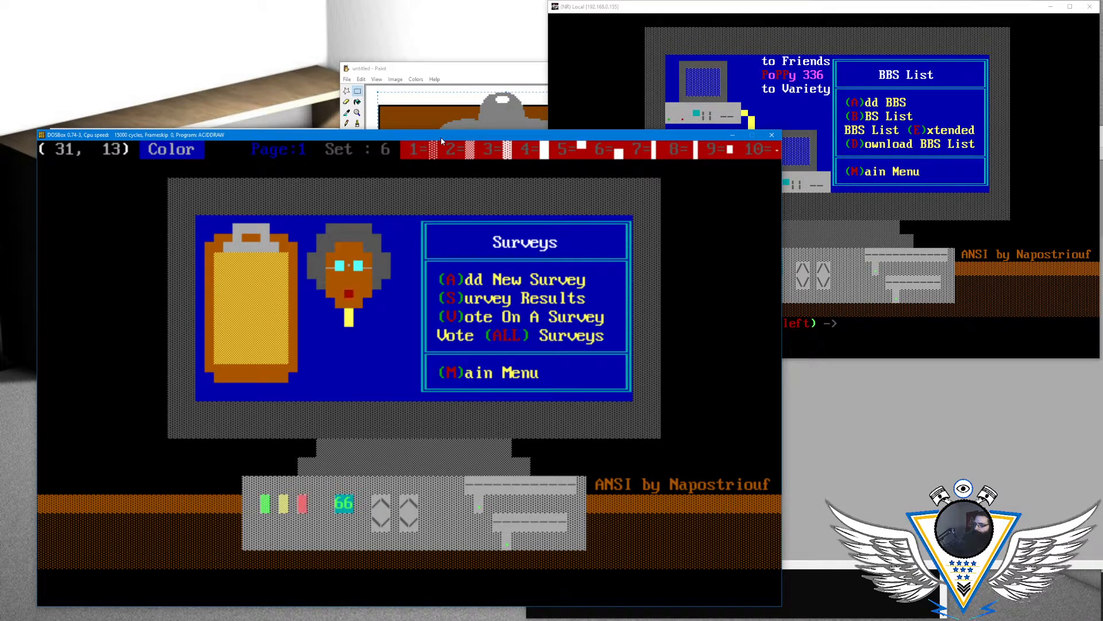
pyautogui.press('F4')
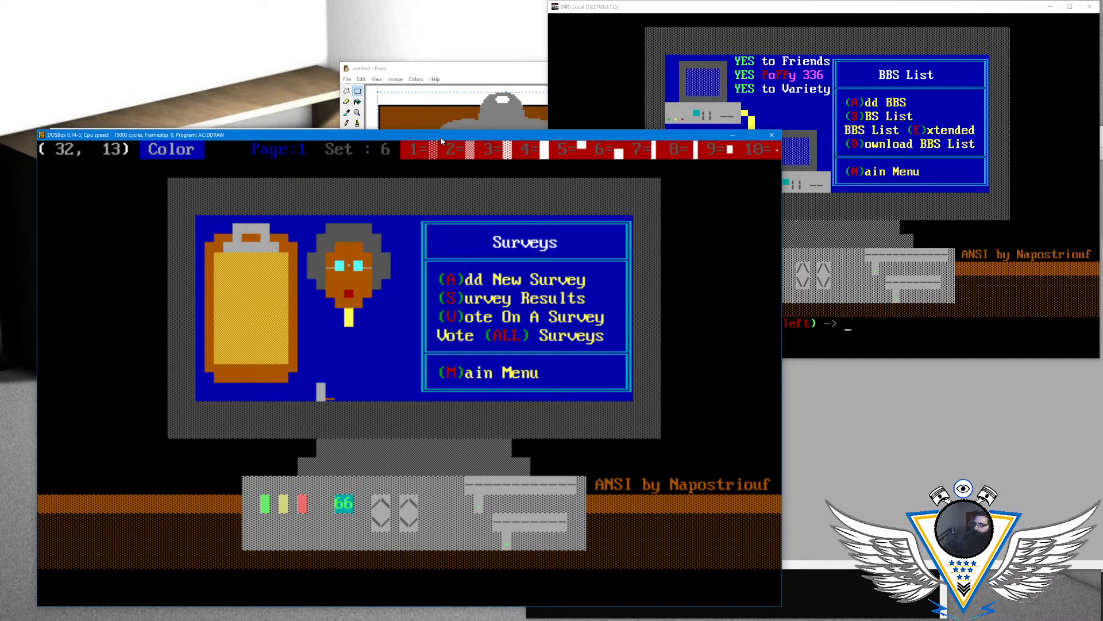
pyautogui.press('F4')
pyautogui.press('F4')
pyautogui.press('F4')
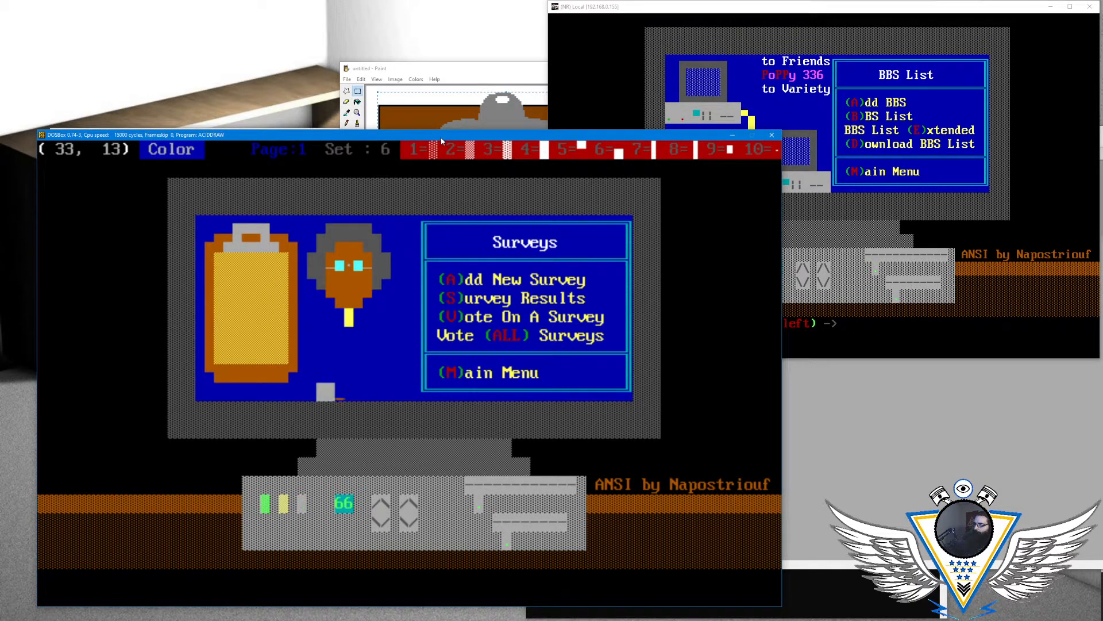
pyautogui.press('F4')
pyautogui.press('F4')
pyautogui.press('F4')
pyautogui.press('F4')
pyautogui.press('F4')
pyautogui.press('F4')
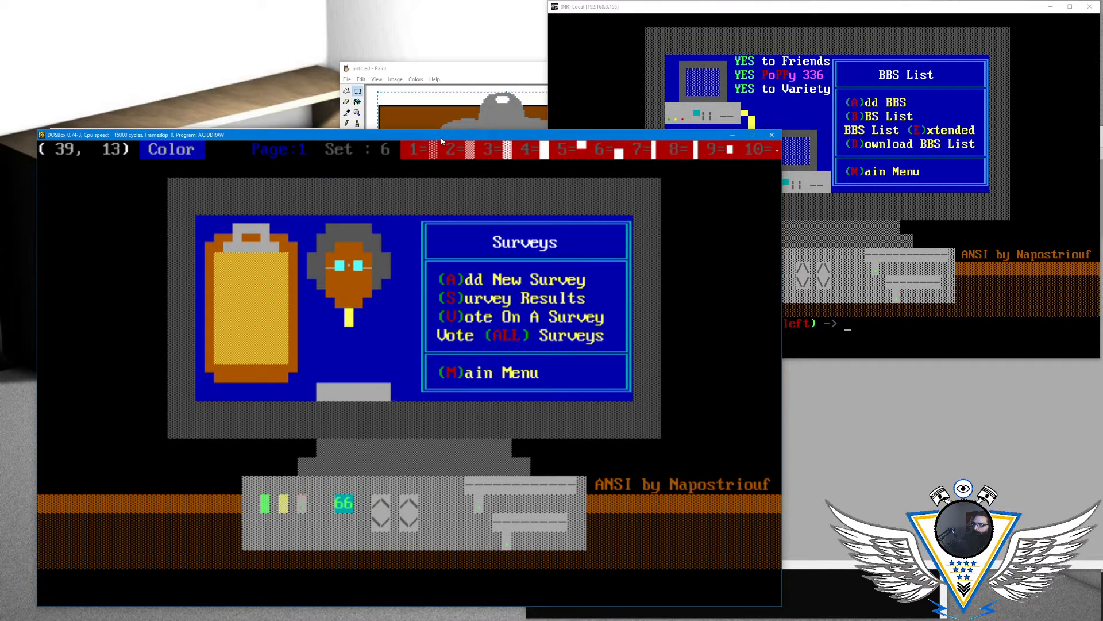
# - Widen the light grey bar on row 13 so it spans columns 30 to 40
pyautogui.press('F4')
pyautogui.press('Left')
pyautogui.press('Left')
pyautogui.press('Left')
pyautogui.press('Left')
pyautogui.press('Left')
pyautogui.press('Left')
pyautogui.press('Left')
pyautogui.press('Left')
pyautogui.press('Left')
pyautogui.press('Left')
pyautogui.press('Left')
pyautogui.press('Left')
# - Raise the computer case by adding light grey lower half-blocks along row 12 from column 30 to column 40
pyautogui.press('Left')
pyautogui.press('Right')
pyautogui.press('F4')
pyautogui.press('Right')
pyautogui.press('Right')
pyautogui.press('Right')
pyautogui.press('Right')
pyautogui.press('Right')
pyautogui.press('Right')
pyautogui.press('Right')
pyautogui.press('Right')
pyautogui.press('Right')
pyautogui.press('Up')
pyautogui.press('Right')
pyautogui.press('Down')
pyautogui.press('space')
pyautogui.press('Left')
pyautogui.press('Left')
pyautogui.press('Up')
pyautogui.press('Left')
pyautogui.press('Left')
pyautogui.press('Left')
pyautogui.press('Up')
# - Add a small green light on a light grey background at column 30 of row 13 on the computer case
pyautogui.press('Left')
pyautogui.press('Left')
pyautogui.press('Left')
pyautogui.press('Left')
pyautogui.press('Down')
pyautogui.press('Left')
pyautogui.press('Left')
pyautogui.press('Left')
pyautogui.press('F4')
pyautogui.press('F4')
pyautogui.press('F4')
pyautogui.press('F4')
pyautogui.press('F4')
pyautogui.press('F4')
pyautogui.press('F4')
pyautogui.press('F4')
pyautogui.press('F4')
pyautogui.press('F4')
pyautogui.press('F4')
pyautogui.press('Down')
pyautogui.press('Left')
pyautogui.press('Left')
pyautogui.press('Left')
pyautogui.press('Left')
pyautogui.press('Left')
pyautogui.press('Left')
pyautogui.press('Left')
pyautogui.press('Left')
pyautogui.press('Left')
pyautogui.press('Left')
pyautogui.press('Left')
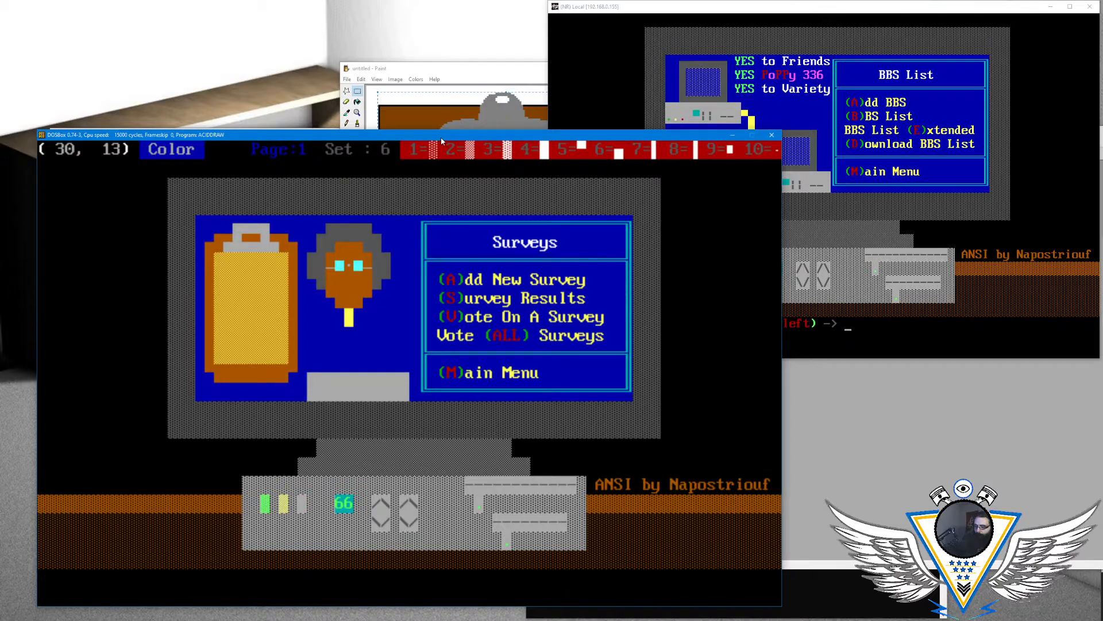
pyautogui.hotkey('alt', 'a')
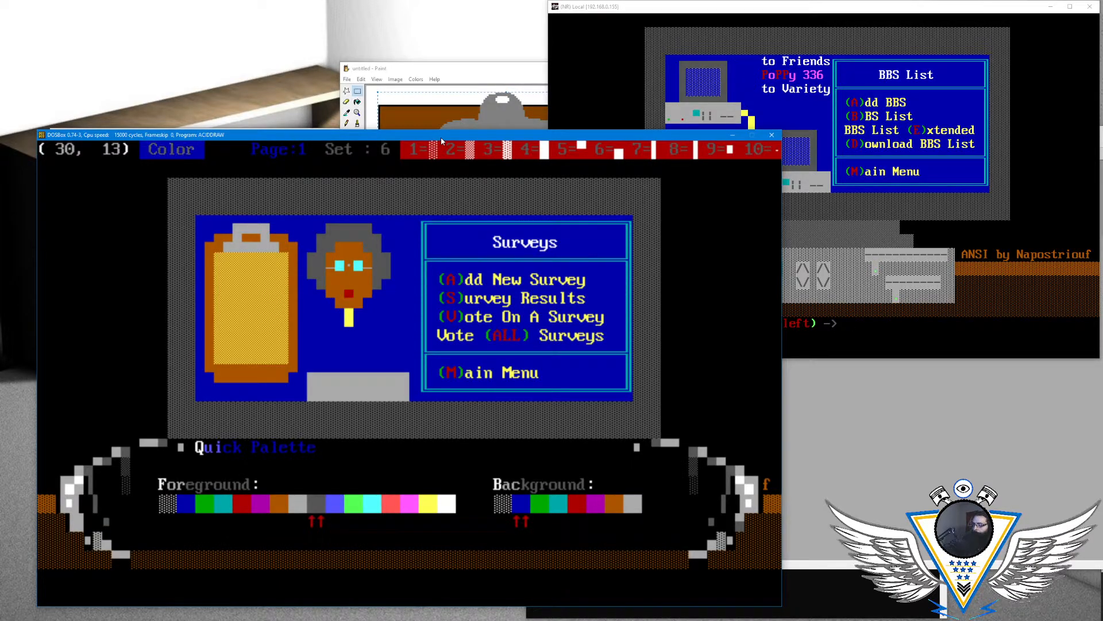
pyautogui.press('Right')
pyautogui.press('Right')
pyautogui.press('Right')
pyautogui.press('Return')
pyautogui.press('F10')
pyautogui.press('Left')
pyautogui.hotkey('alt', 'a')
pyautogui.press('Up')
pyautogui.press('Up')
pyautogui.press('Return')
pyautogui.press('Right')
# - Add a small blinking yellow light on light grey beside the green light, at column 31 of row 13
pyautogui.hotkey('alt', 'a')
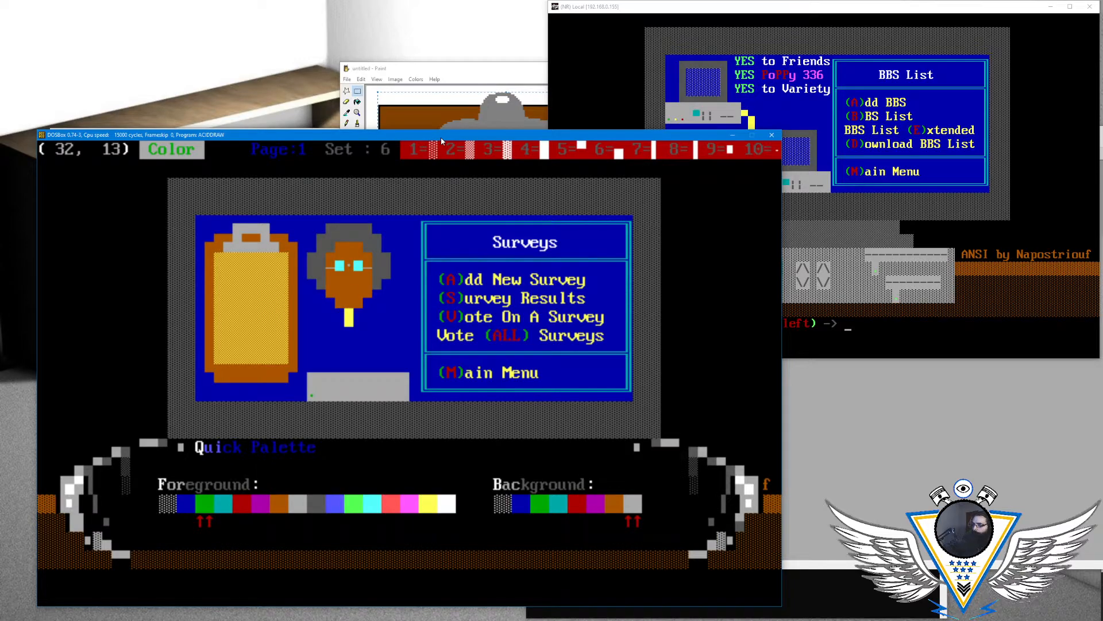
pyautogui.press('Right')
pyautogui.press('Right')
pyautogui.press('Right')
pyautogui.press('Right')
pyautogui.press('Right')
pyautogui.press('Right')
pyautogui.press('Right')
pyautogui.press('Right')
pyautogui.press('Right')
pyautogui.press('Right')
pyautogui.press('Right')
pyautogui.press('Right')
pyautogui.press('Right')
pyautogui.press('Right')
pyautogui.press('Right')
pyautogui.press('Right')
pyautogui.press('Right')
pyautogui.press('Right')
pyautogui.press('Right')
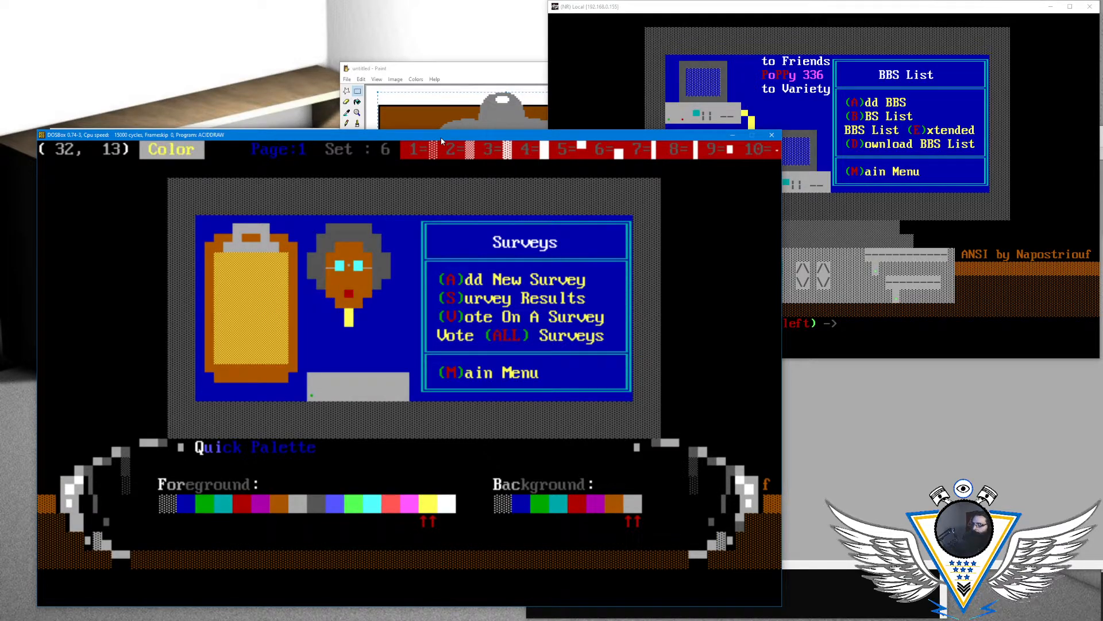
pyautogui.press('Return')
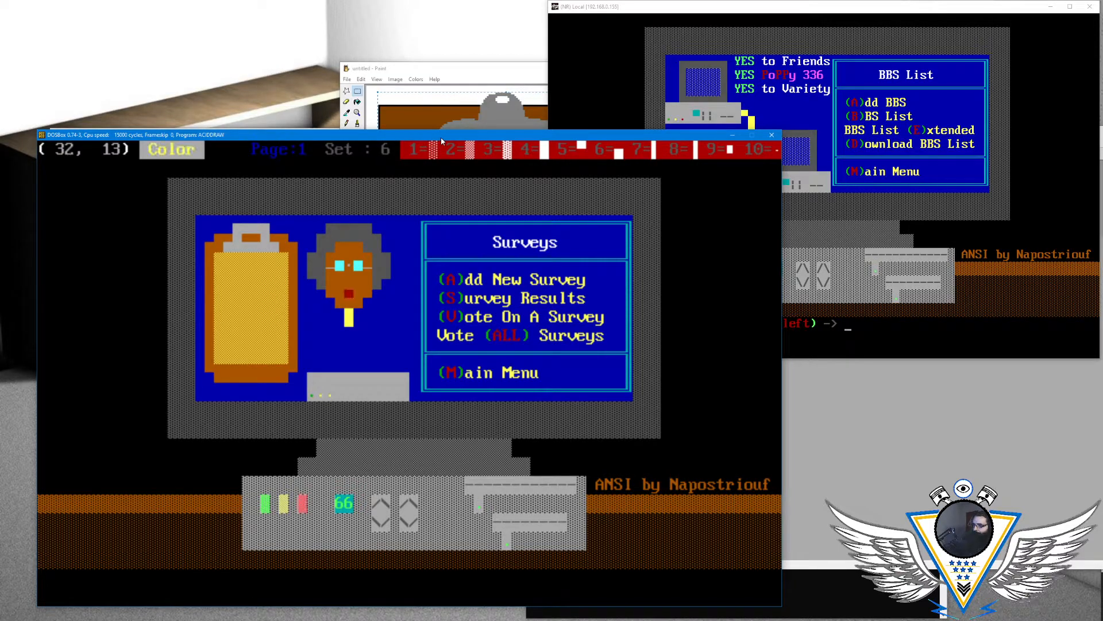
# - Add a small blinking red light on light grey at column 32 of row 13
pyautogui.hotkey('alt', 'a')
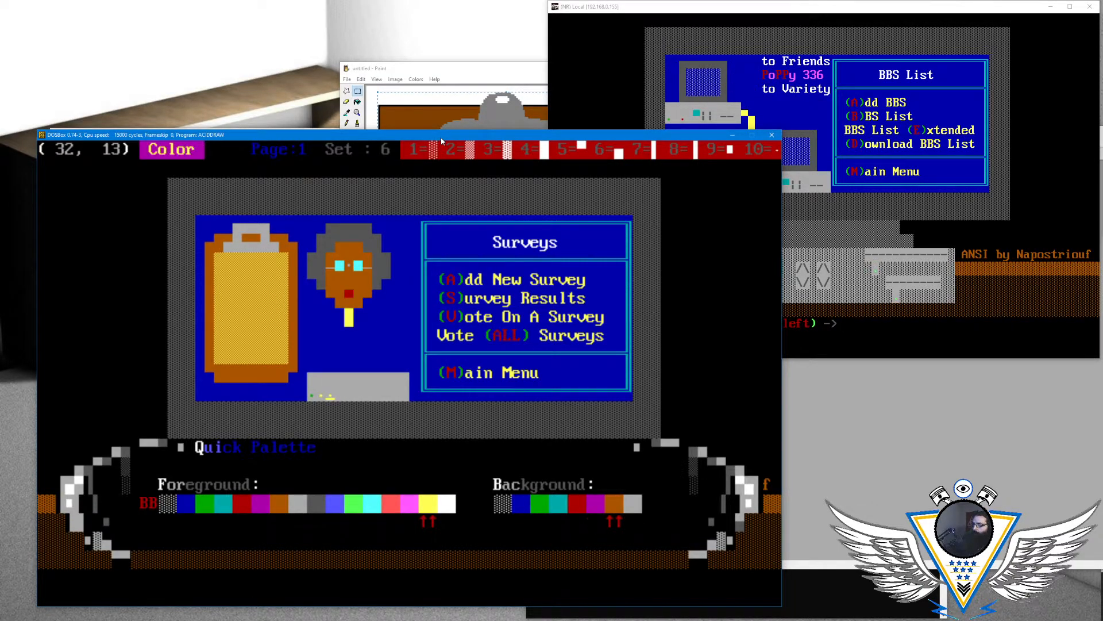
pyautogui.press('Left')
pyautogui.press('Return')
pyautogui.press('F9')
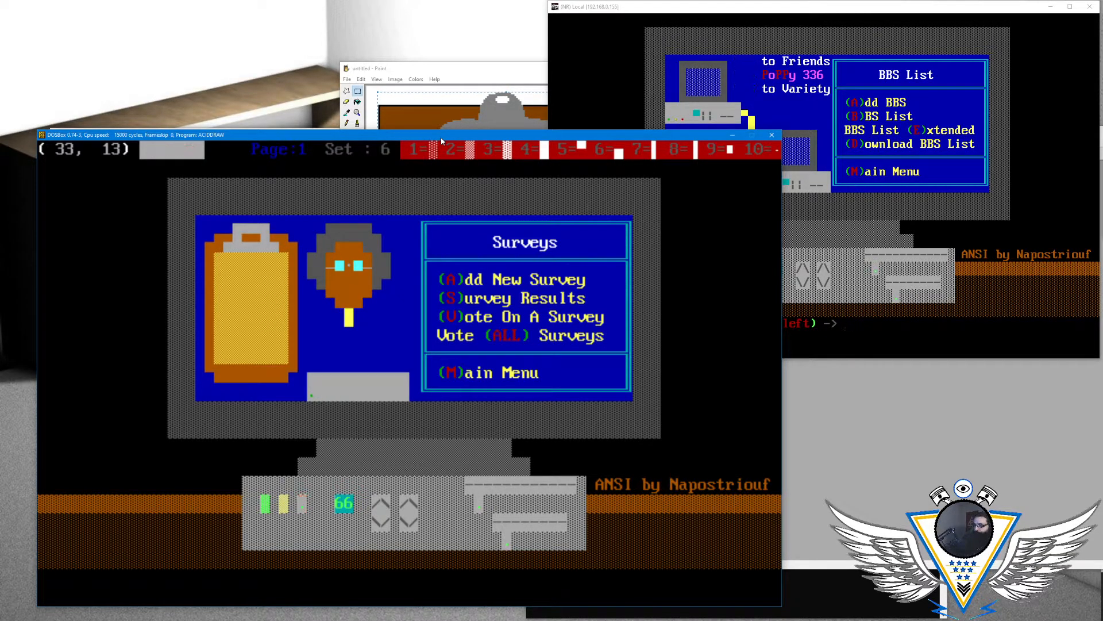
pyautogui.press('Right')
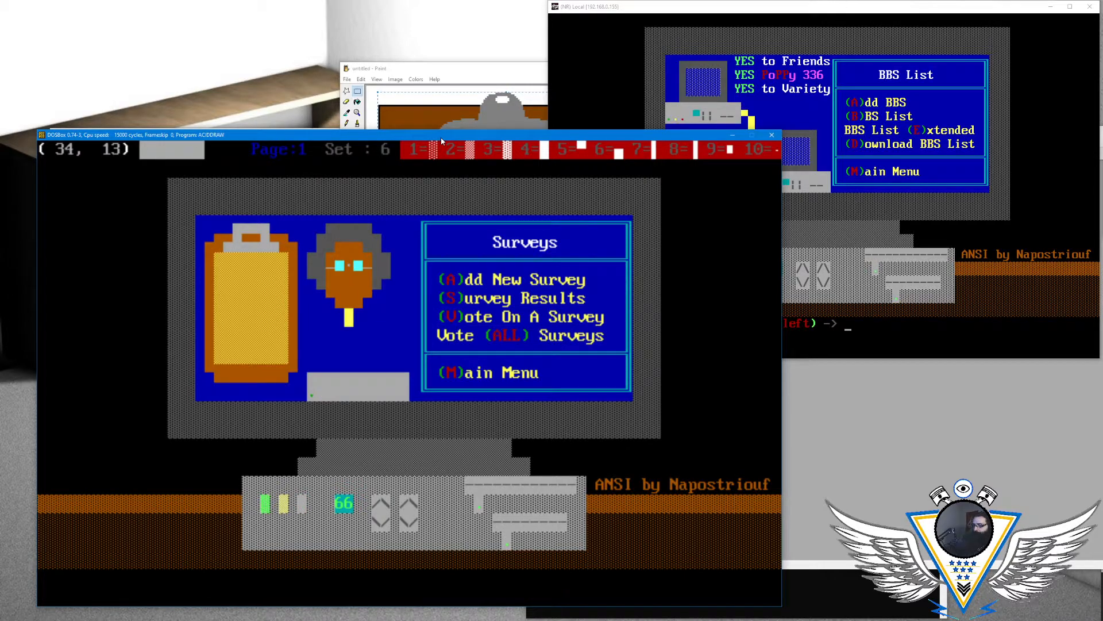
# - Place a small cyan square on light grey at column 34 of row 13 as the case's display
pyautogui.hotkey('alt', 'a')
pyautogui.press('Left')
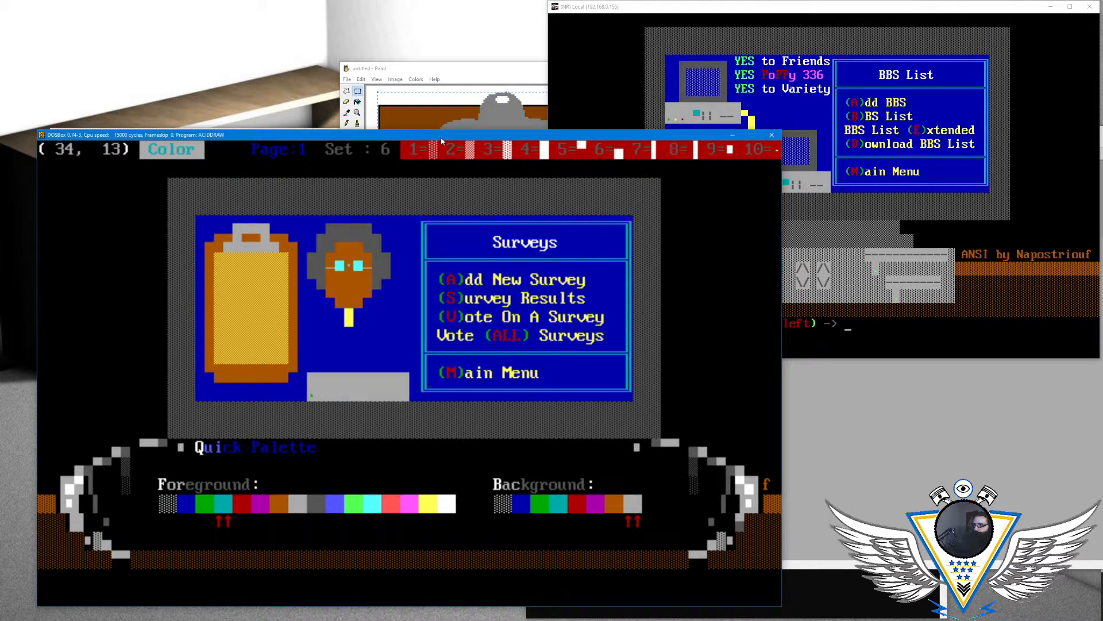
pyautogui.press('Return')
pyautogui.press('F9')
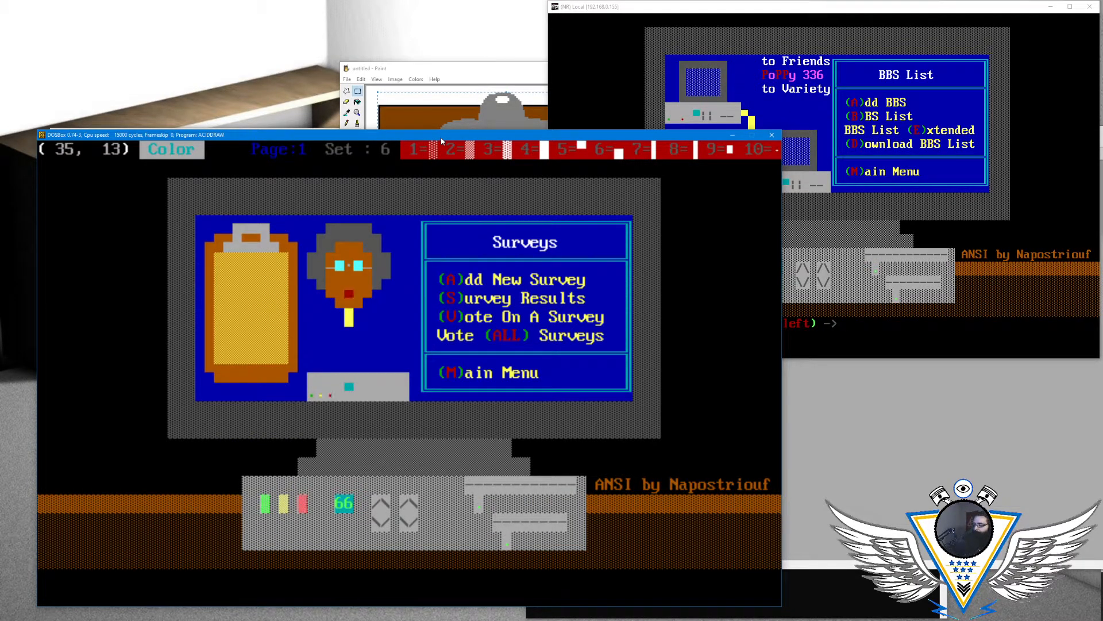
# - Draw two dark vertical marks on light grey at columns 35 and 36 of row 13, beside the cyan display
pyautogui.hotkey('alt', 'c')
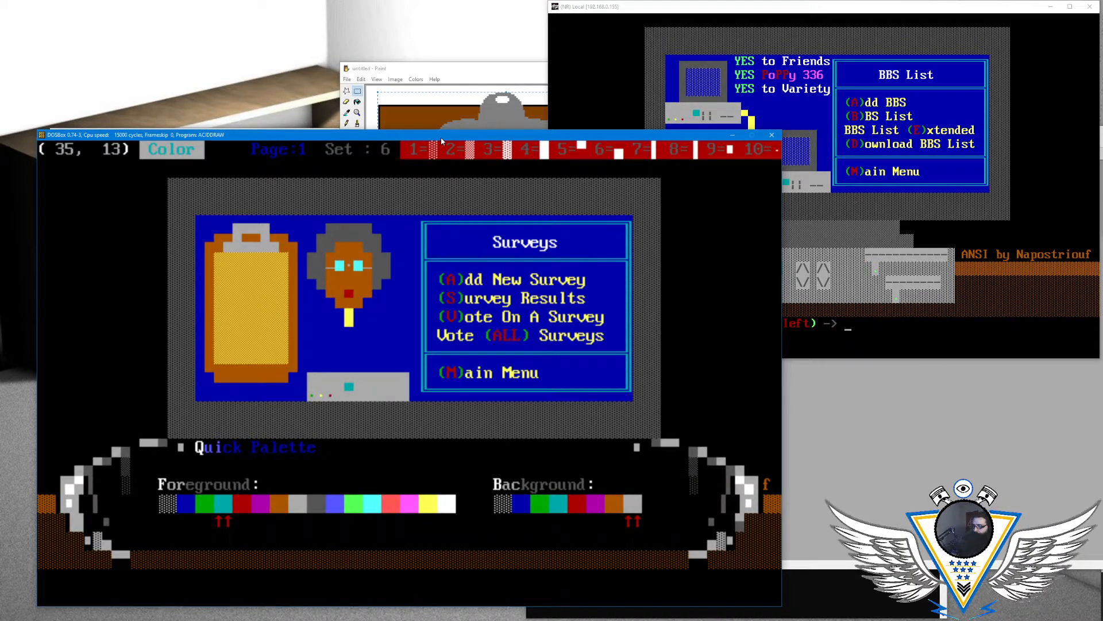
pyautogui.press('Return')
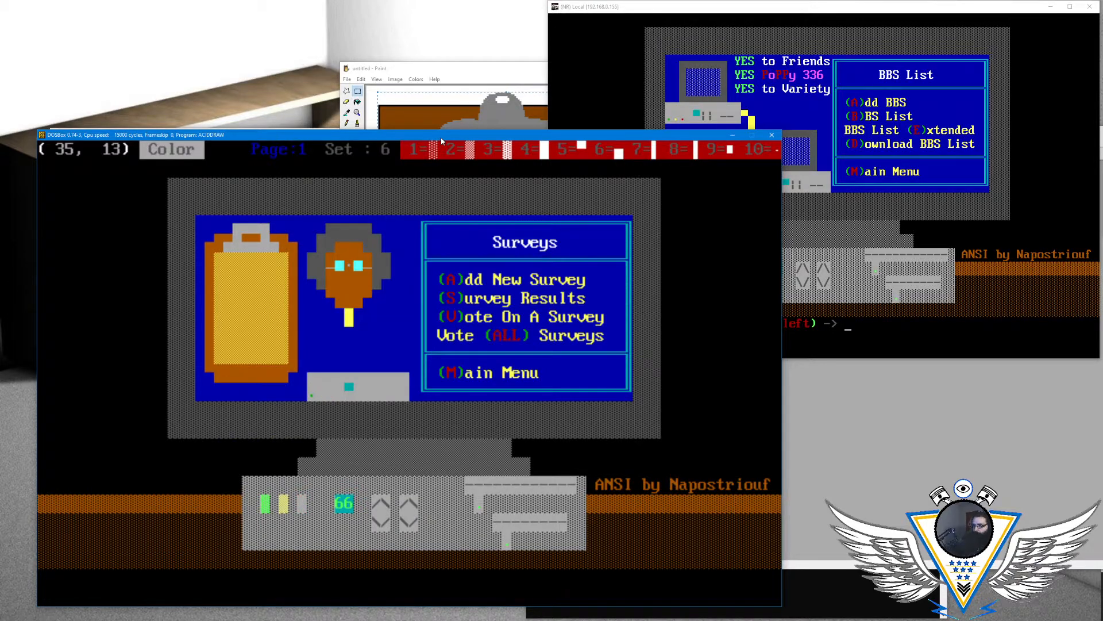
pyautogui.press('Up')
pyautogui.press('Left')
pyautogui.press('Down')
pyautogui.press('Down')
pyautogui.press('Down')
pyautogui.press('Up')
pyautogui.press('Right')
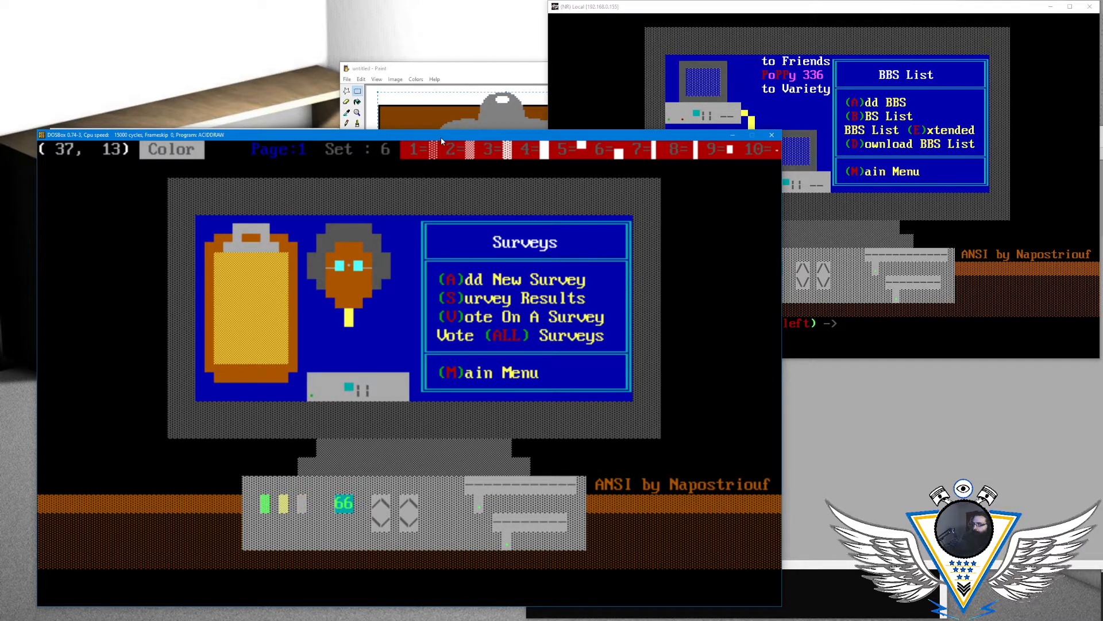
# - Draw two dark horizontal dashes at columns 38 and 39 of row 13 as the case's drive slots
pyautogui.press('Right')
pyautogui.press('Right')
pyautogui.press('Right')
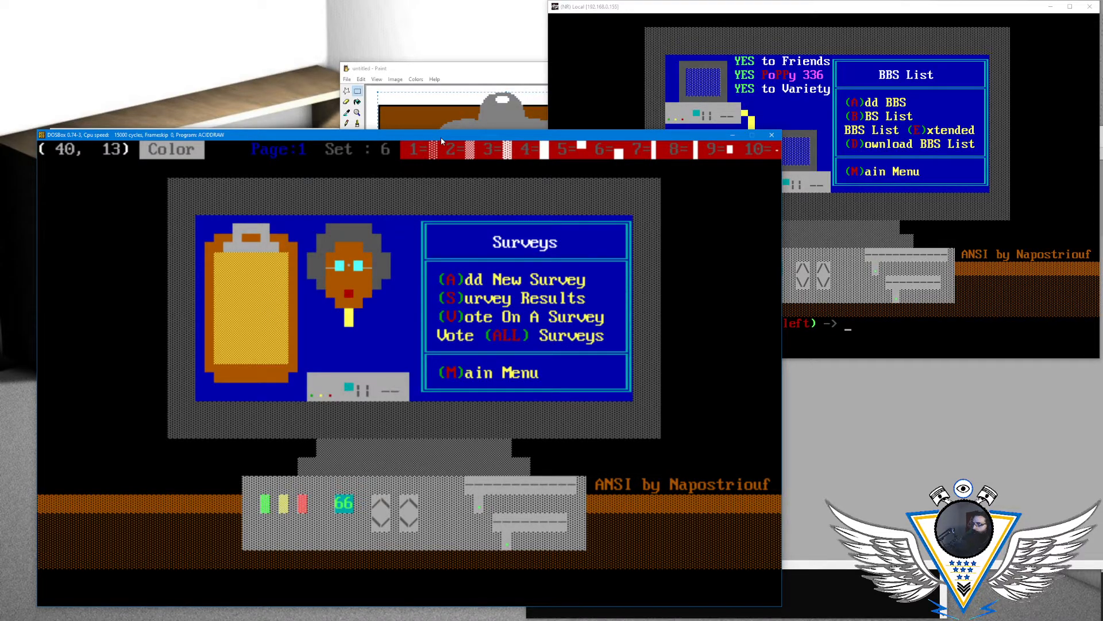
pyautogui.press('Left')
pyautogui.press('Left')
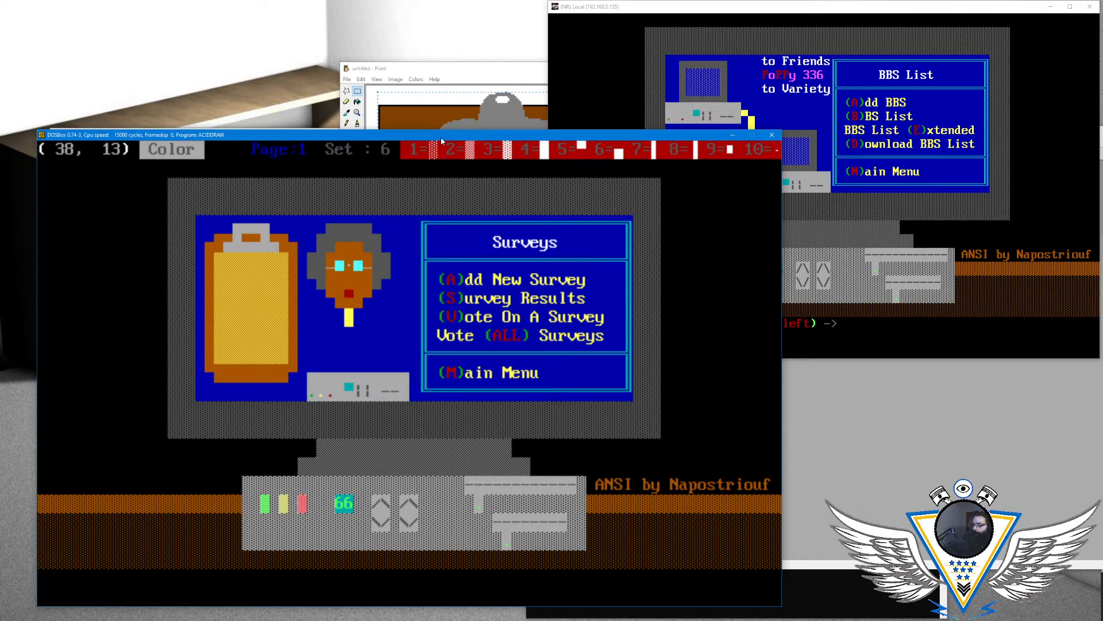
# - Extend the yellow line under the chin straight down column 34 through rows 10 and 11, using yellow on blue
pyautogui.press('Right')
pyautogui.press('Left')
pyautogui.press('Left')
pyautogui.press('Up')
pyautogui.press('Left')
pyautogui.press('Left')
pyautogui.press('Left')
pyautogui.press('Left')
pyautogui.press('Left')
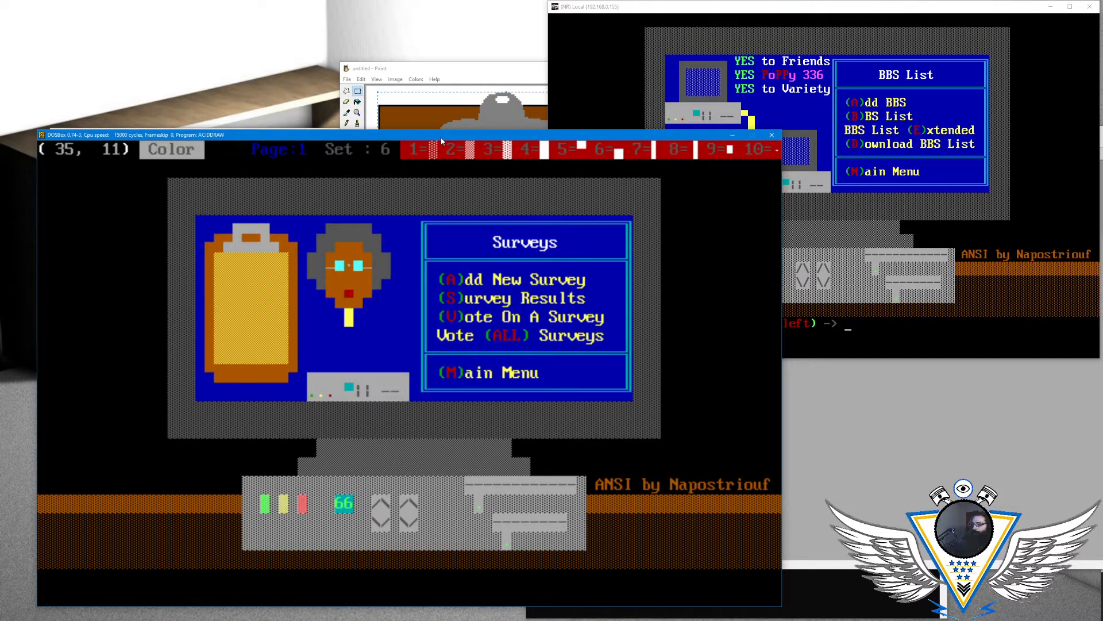
pyautogui.press('Left')
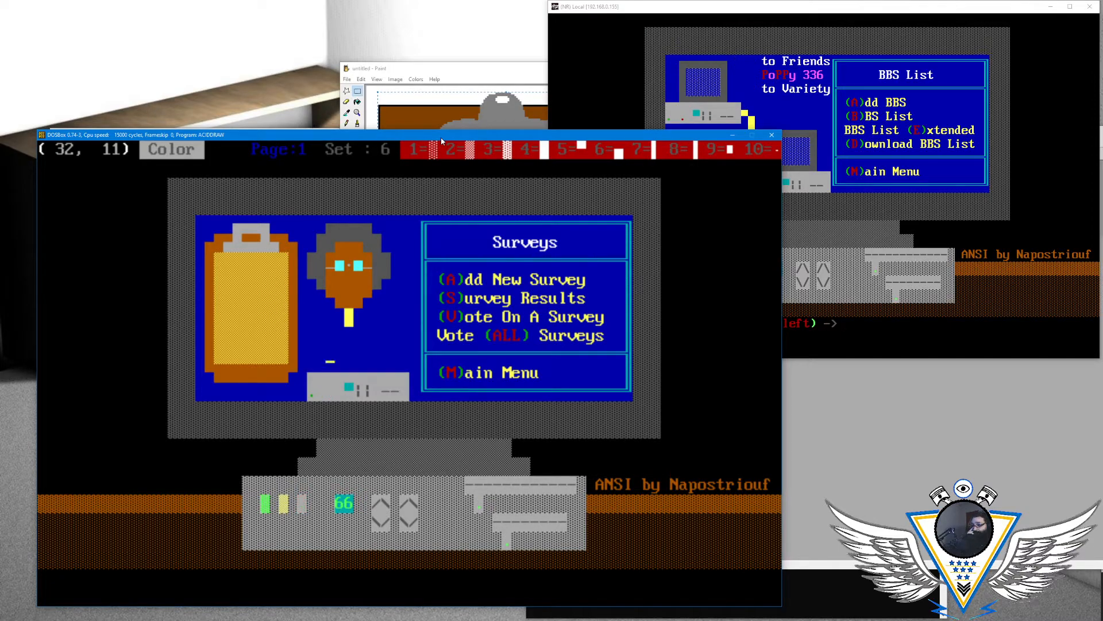
pyautogui.press('Right')
pyautogui.press('Right')
pyautogui.press('Up')
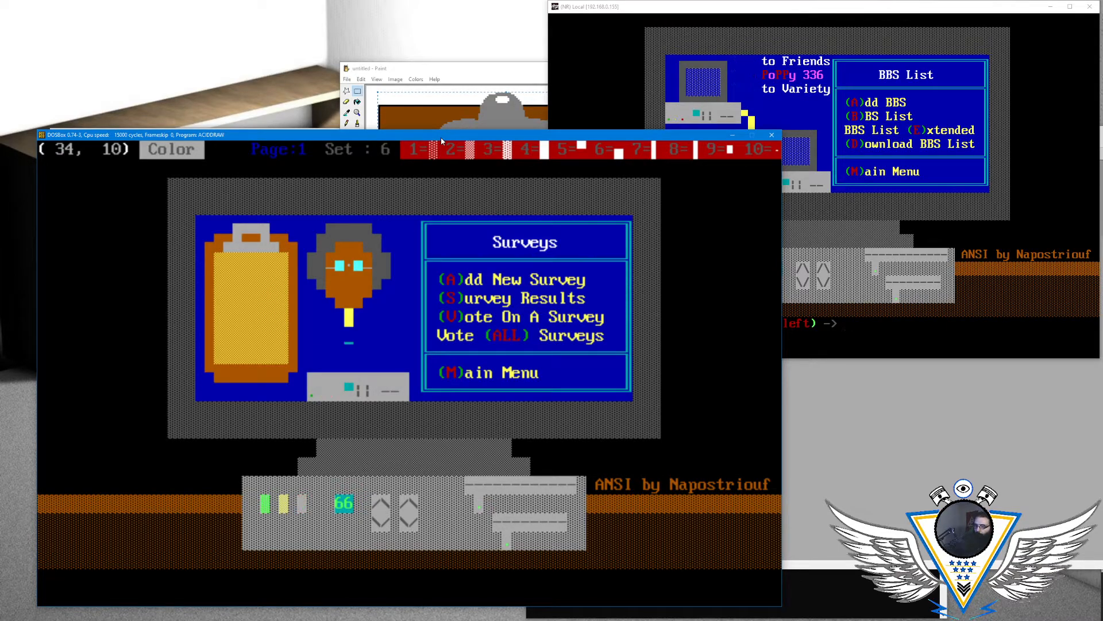
pyautogui.hotkey('alt', 'a')
pyautogui.press('Down')
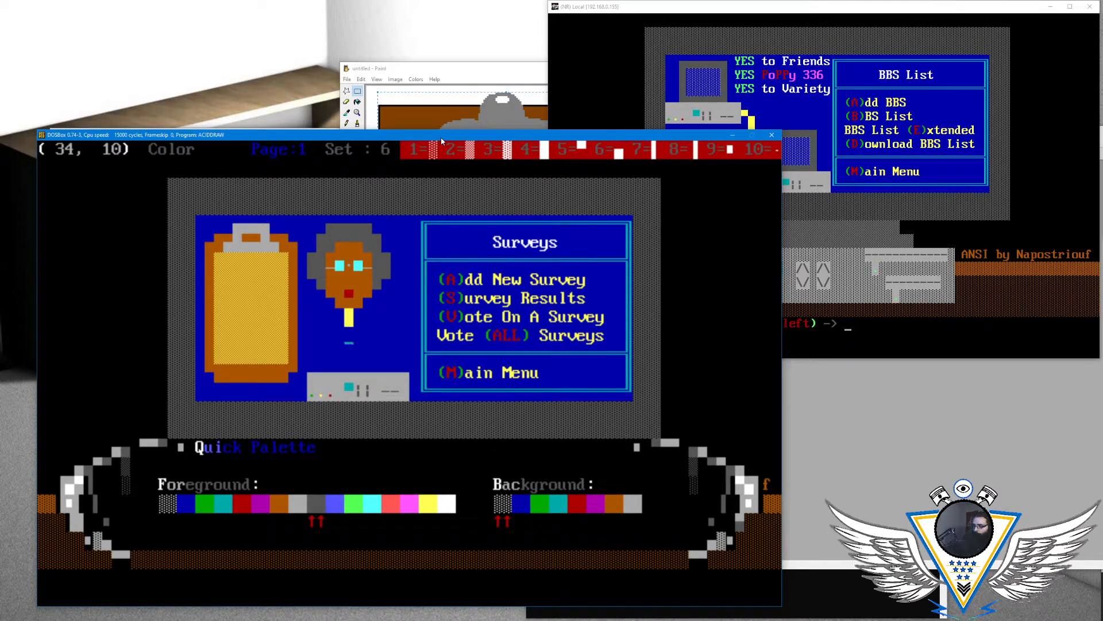
pyautogui.press('Down')
pyautogui.press('Right')
pyautogui.press('Right')
pyautogui.press('Right')
pyautogui.press('Return')
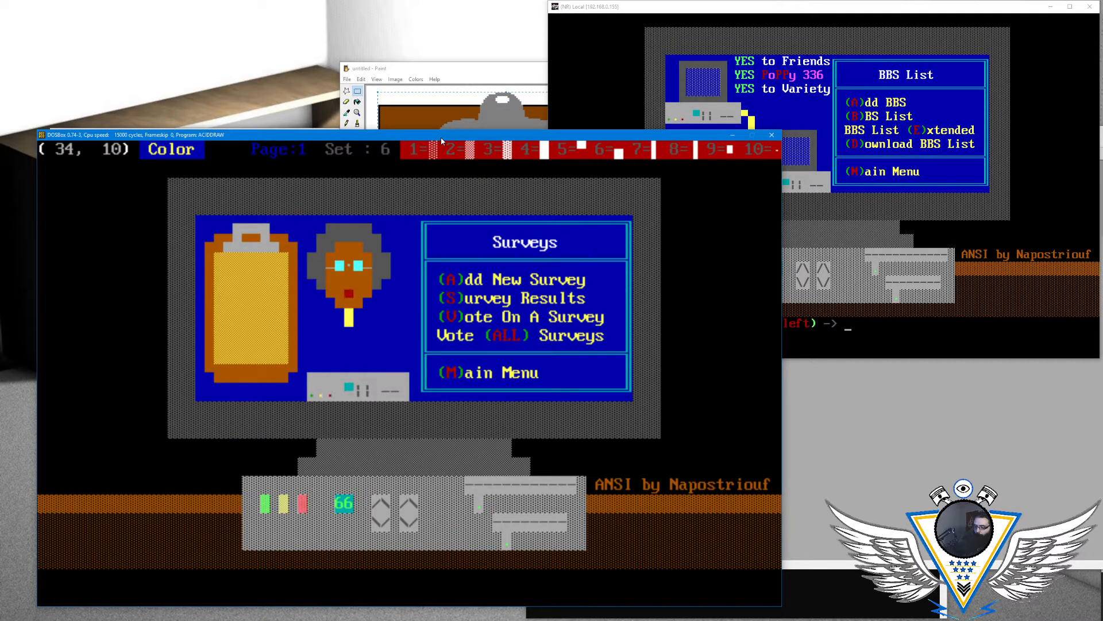
pyautogui.press('F4')
pyautogui.press('Left')
pyautogui.press('Down')
pyautogui.press('F4')
# - Join the yellow line to the computer case with a yellow upper half-block on light grey at column 34 of row 12
pyautogui.press('Left')
pyautogui.press('Down')
pyautogui.press('Up')
pyautogui.press('Down')
pyautogui.press('Down')
pyautogui.press('Up')
pyautogui.hotkey('alt', 'a')
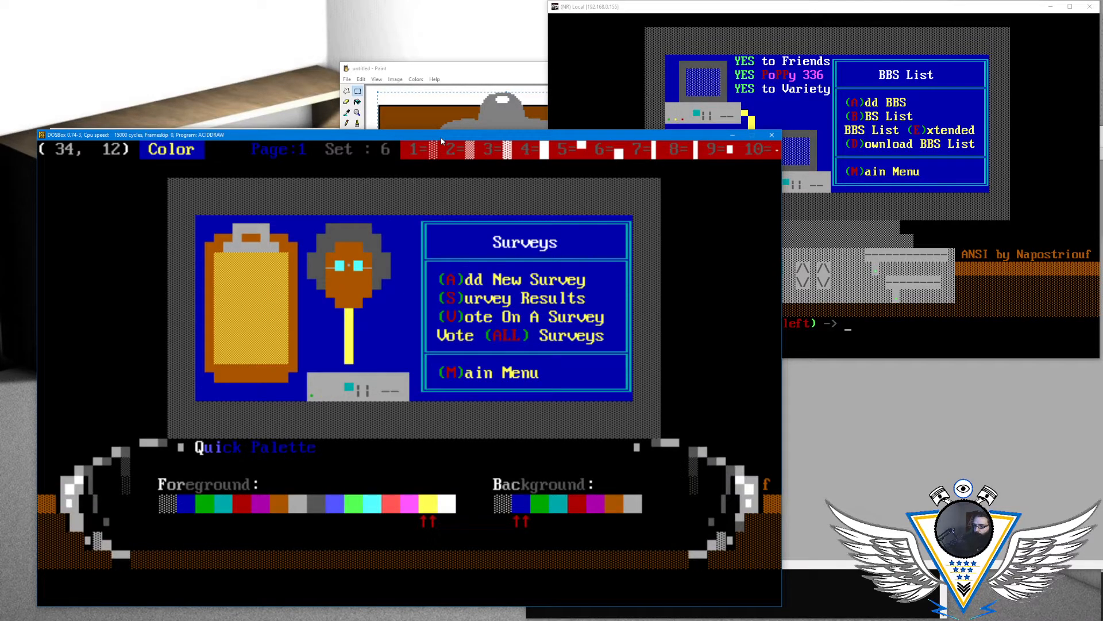
pyautogui.press('Down')
pyautogui.press('Down')
pyautogui.press('Down')
pyautogui.press('Down')
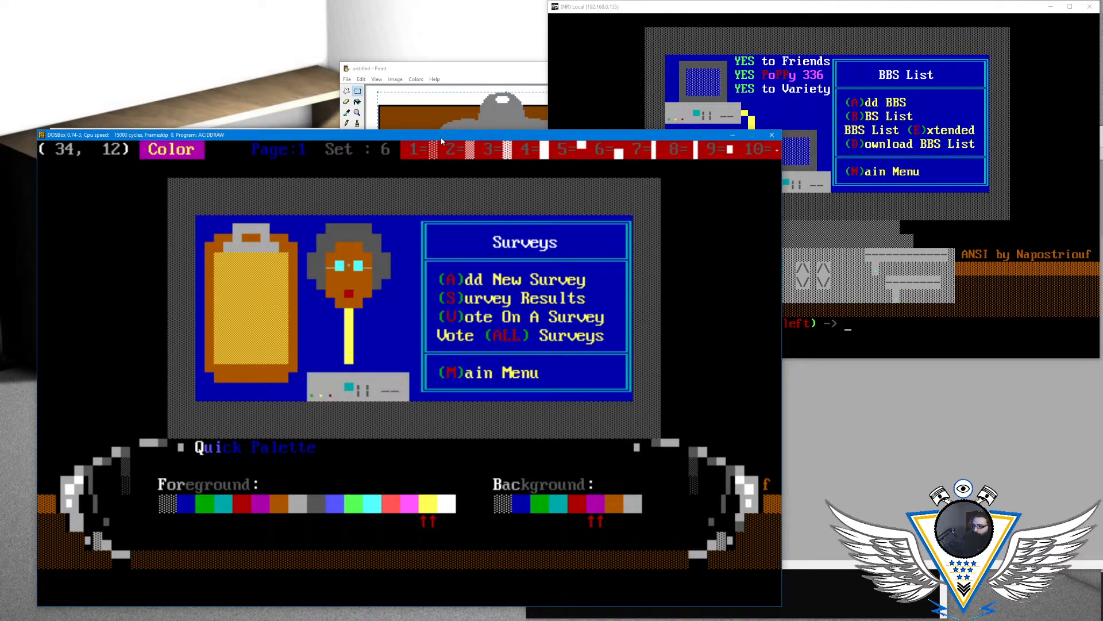
pyautogui.press('Down')
pyautogui.press('Down')
pyautogui.press('Return')
pyautogui.press('F5')
# - Place a yellow lower half-block on brown at column 28 of row 12, in the clipboard's bottom corner beside the computer
pyautogui.press('Left')
pyautogui.press('Up')
pyautogui.press('Left')
pyautogui.press('Left')
pyautogui.press('Left')
pyautogui.press('Left')
pyautogui.press('Left')
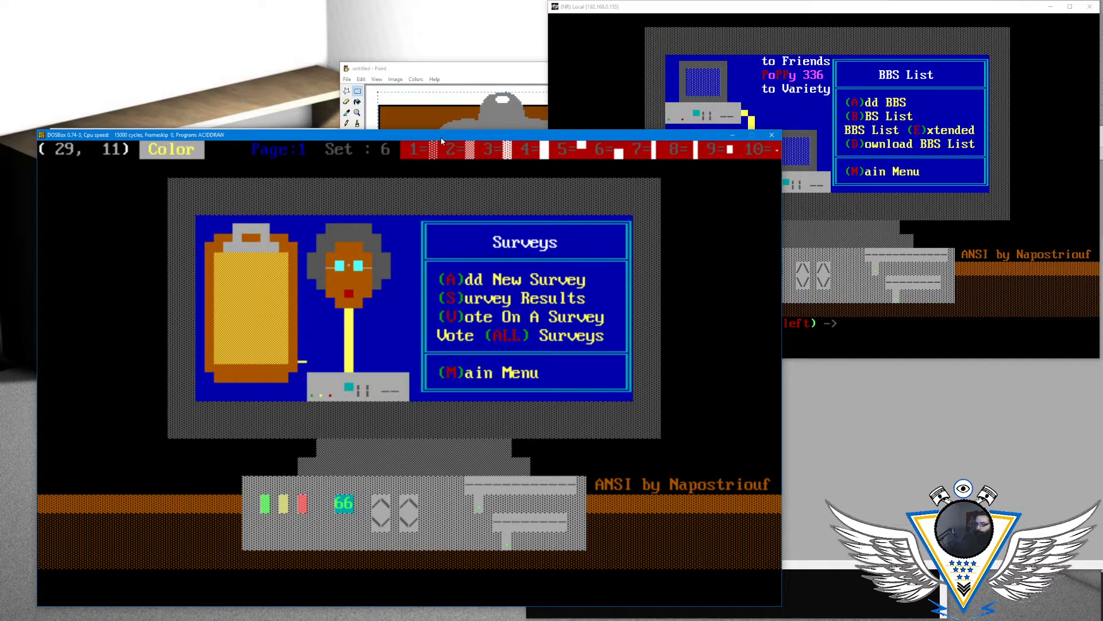
pyautogui.press('Down')
pyautogui.press('Down')
pyautogui.press('Left')
pyautogui.press('Left')
pyautogui.press('Left')
pyautogui.press('Left')
pyautogui.press('Left')
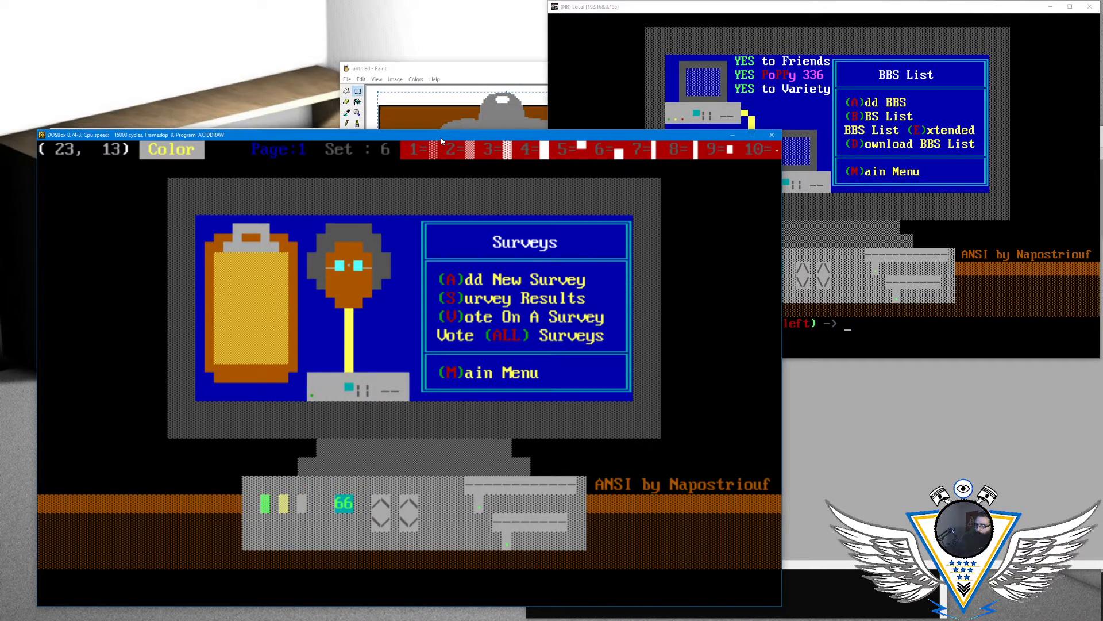
pyautogui.press('Left')
pyautogui.press('Right')
pyautogui.press('Right')
pyautogui.press('Right')
pyautogui.press('Right')
pyautogui.press('Right')
pyautogui.press('Up')
pyautogui.hotkey('alt', 'a')
pyautogui.press('Down')
pyautogui.press('Down')
pyautogui.press('Up')
pyautogui.press('Return')
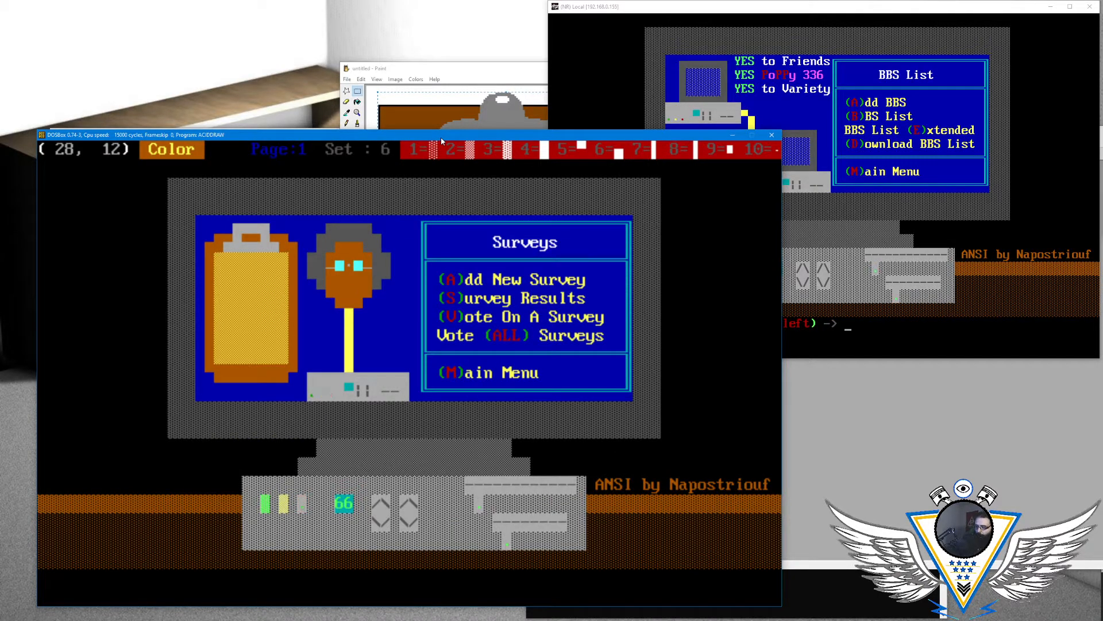
pyautogui.press('Right')
# - Link the clipboard to the computer case with a yellow upper half-block on blue at column 29 of row 13
pyautogui.press('Down')
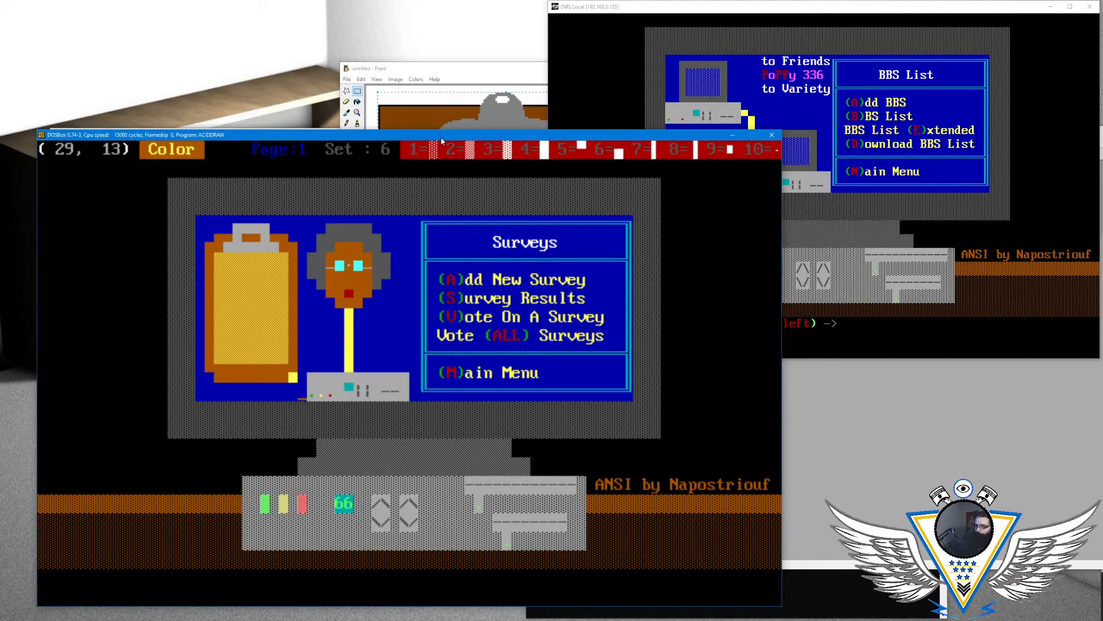
pyautogui.hotkey('alt', 'a')
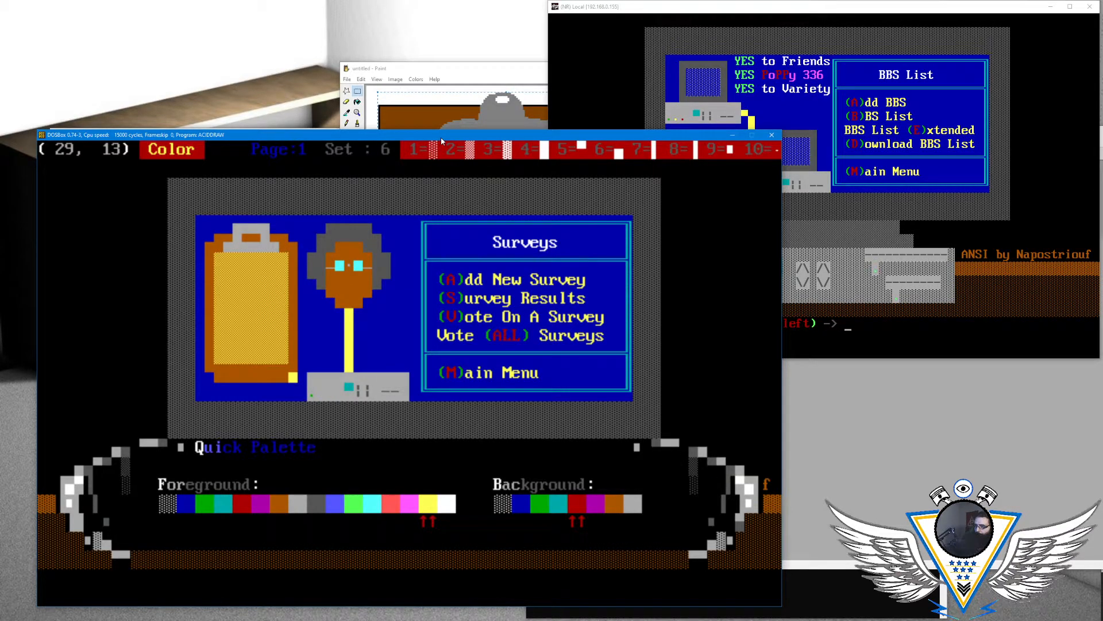
pyautogui.press('Escape')
pyautogui.press('Right')
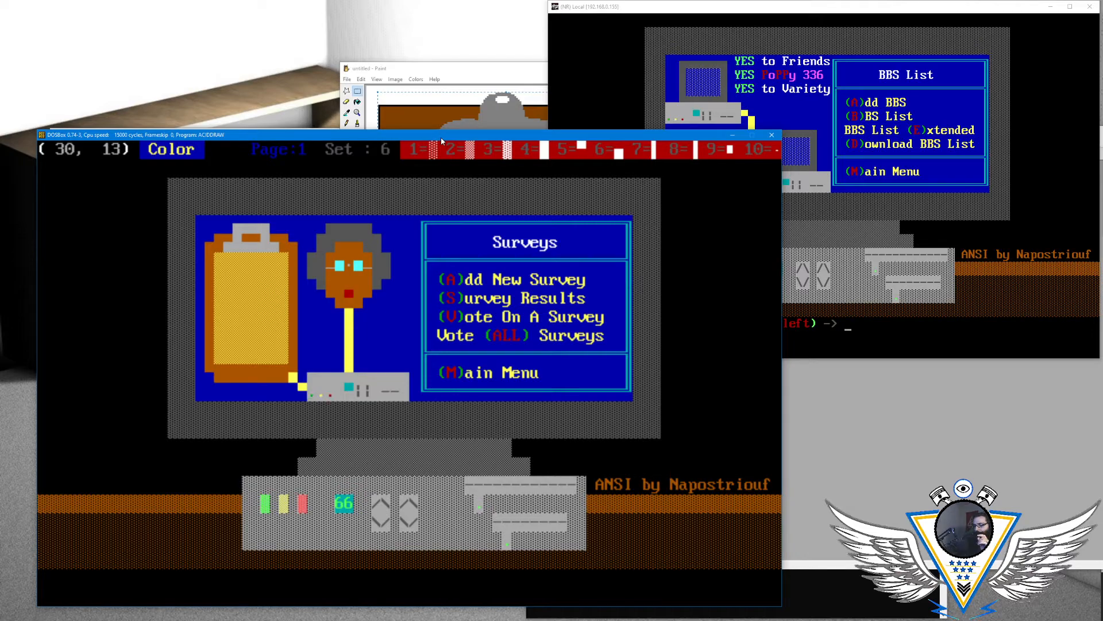
pyautogui.press('Up')
pyautogui.press('Up')
pyautogui.press('Up')
pyautogui.press('Right')
pyautogui.press('Up')
pyautogui.press('Right')
pyautogui.press('Right')
pyautogui.press('Left')
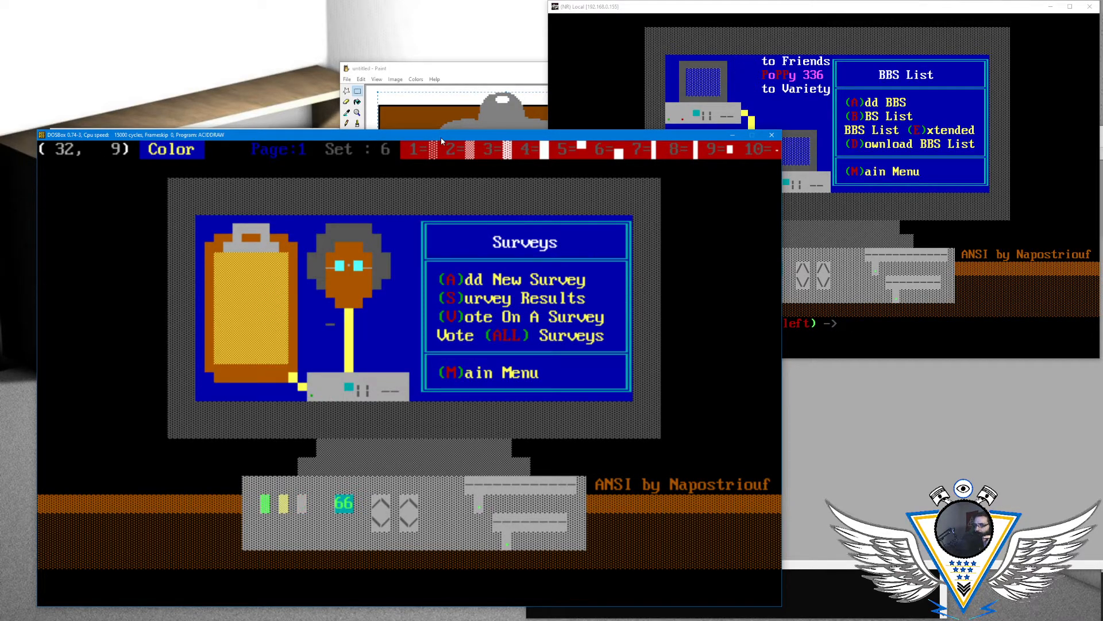
pyautogui.hotkey('alt', 'a')
pyautogui.press('Right')
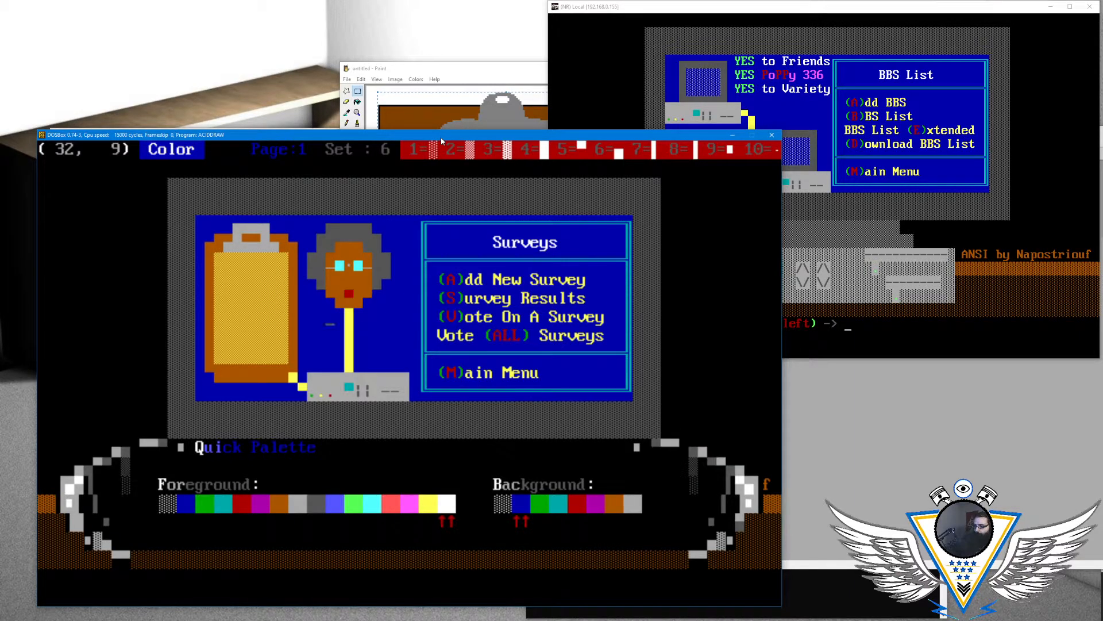
pyautogui.press('Down')
pyautogui.press('Down')
pyautogui.press('Down')
pyautogui.press('Return')
pyautogui.write('P')
pyautogui.press('Down')
pyautogui.press('Up')
pyautogui.press('Up')
pyautogui.hotkey('alt', 'a')
pyautogui.press('Left')
pyautogui.press('Left')
pyautogui.press('Left')
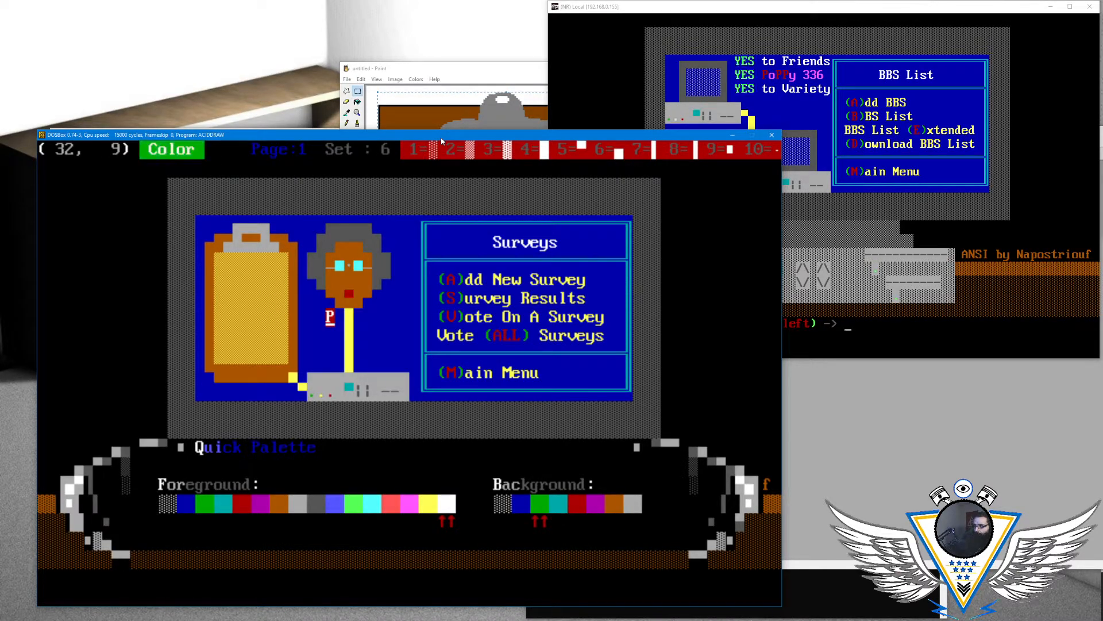
pyautogui.press('Return')
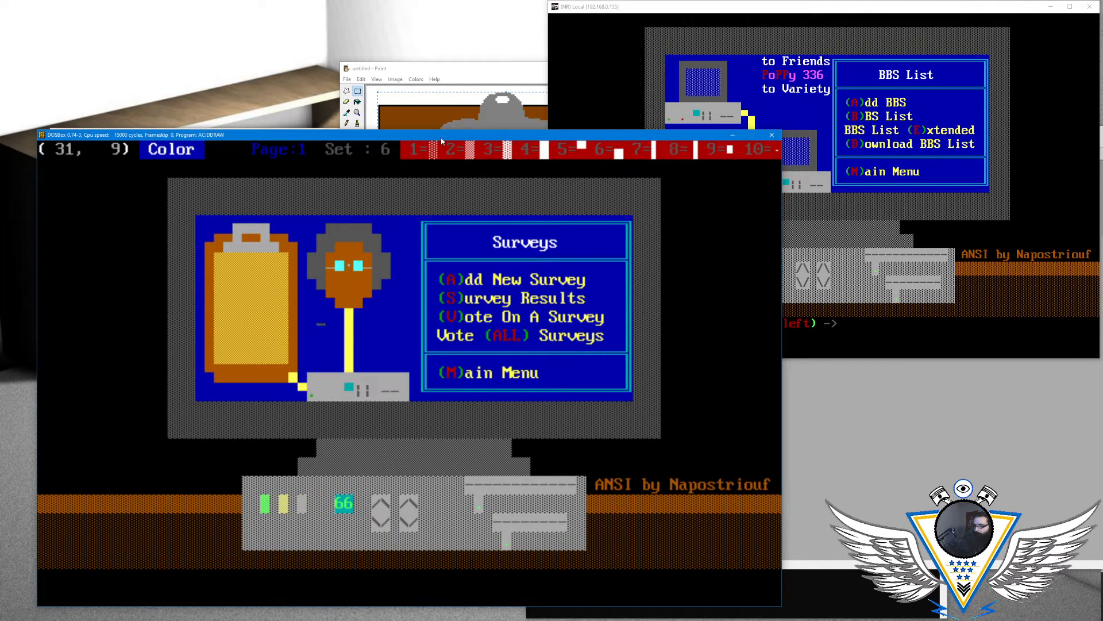
# - Write the capital Ps of a vertical "PoPPy" in red on blue at column 40, rows 6, 8 and 9
pyautogui.press('Right')
pyautogui.press('Right')
pyautogui.press('Right')
pyautogui.press('Right')
pyautogui.press('Right')
pyautogui.press('Up')
pyautogui.press('Up')
pyautogui.press('Right')
pyautogui.press('Up')
pyautogui.press('Right')
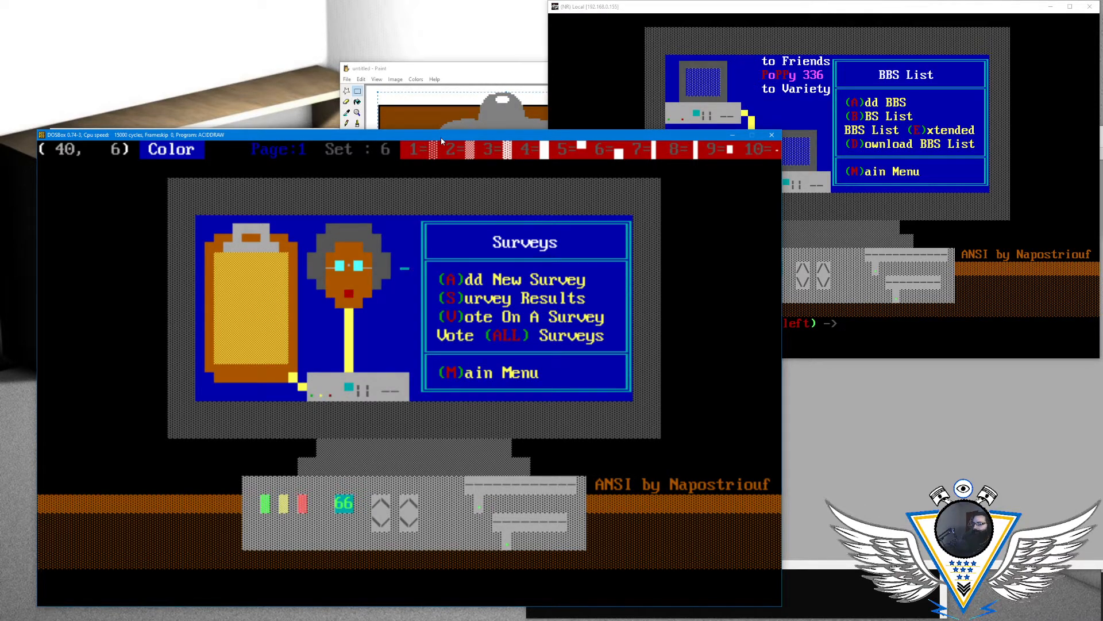
pyautogui.hotkey('alt', 'c')
pyautogui.press('Right')
pyautogui.press('Left')
pyautogui.press('Left')
pyautogui.press('Left')
pyautogui.press('Left')
pyautogui.press('Left')
pyautogui.press('Left')
pyautogui.press('Left')
pyautogui.press('Left')
pyautogui.press('Left')
pyautogui.press('Left')
pyautogui.press('Left')
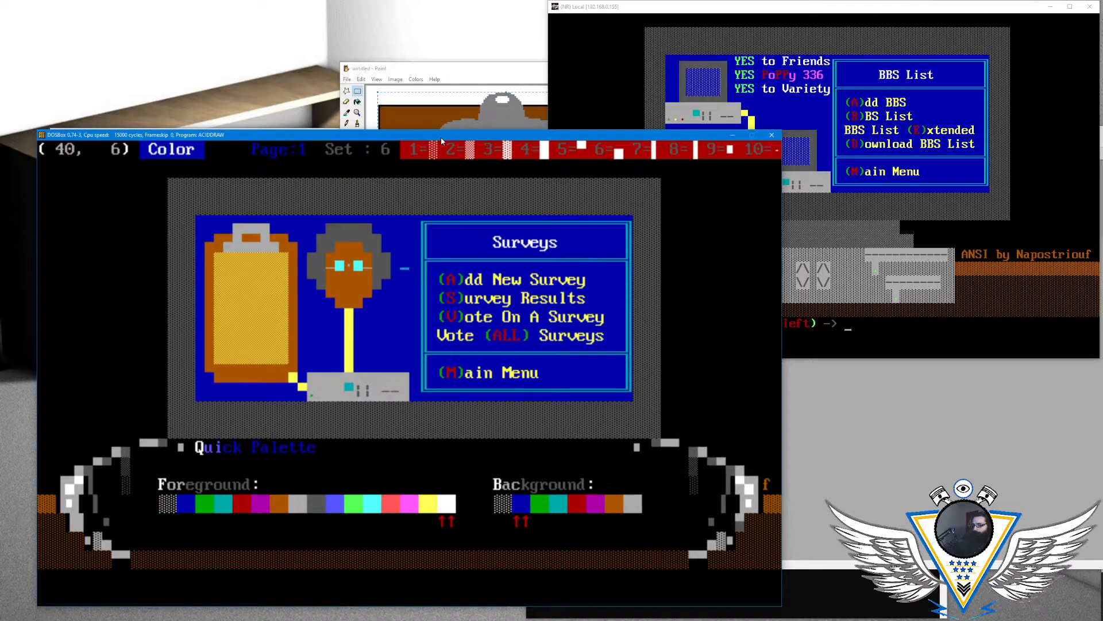
pyautogui.press('Left')
pyautogui.press('Return')
pyautogui.press('Up')
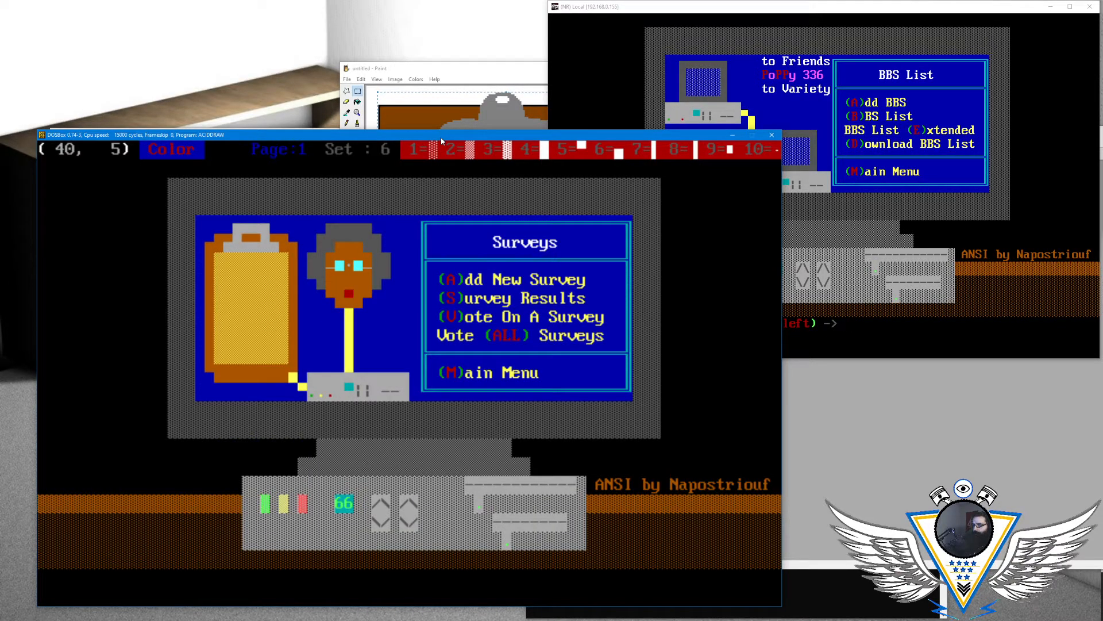
pyautogui.write('P')
pyautogui.press('Left')
pyautogui.press('Down')
pyautogui.write('P')
pyautogui.press('Left')
pyautogui.press('Down')
pyautogui.write('P')
pyautogui.press('Left')
pyautogui.press('Down')
pyautogui.press('Down')
pyautogui.press('Up')
pyautogui.press('Up')
pyautogui.press('Left')
pyautogui.press('Down')
pyautogui.write('P')
pyautogui.press('Left')
# - Switch to light magenta on blue and add the "y" at column 40 of row 10, below the red Ps
pyautogui.press('Down')
pyautogui.press('Down')
pyautogui.press('Left')
pyautogui.press('Down')
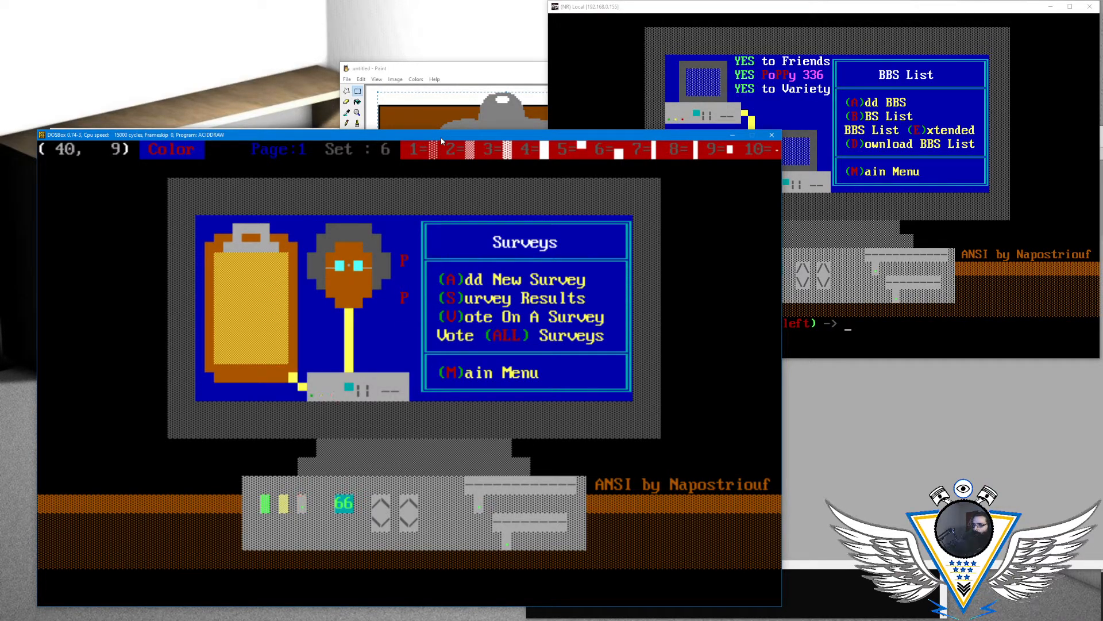
pyautogui.write('P')
pyautogui.press('Down')
pyautogui.press('Left')
pyautogui.hotkey('alt', 'a')
pyautogui.press('Right')
pyautogui.press('Right')
pyautogui.press('Right')
pyautogui.press('Right')
pyautogui.press('Right')
pyautogui.press('Right')
pyautogui.press('Right')
pyautogui.press('Right')
pyautogui.press('Right')
pyautogui.press('Return')
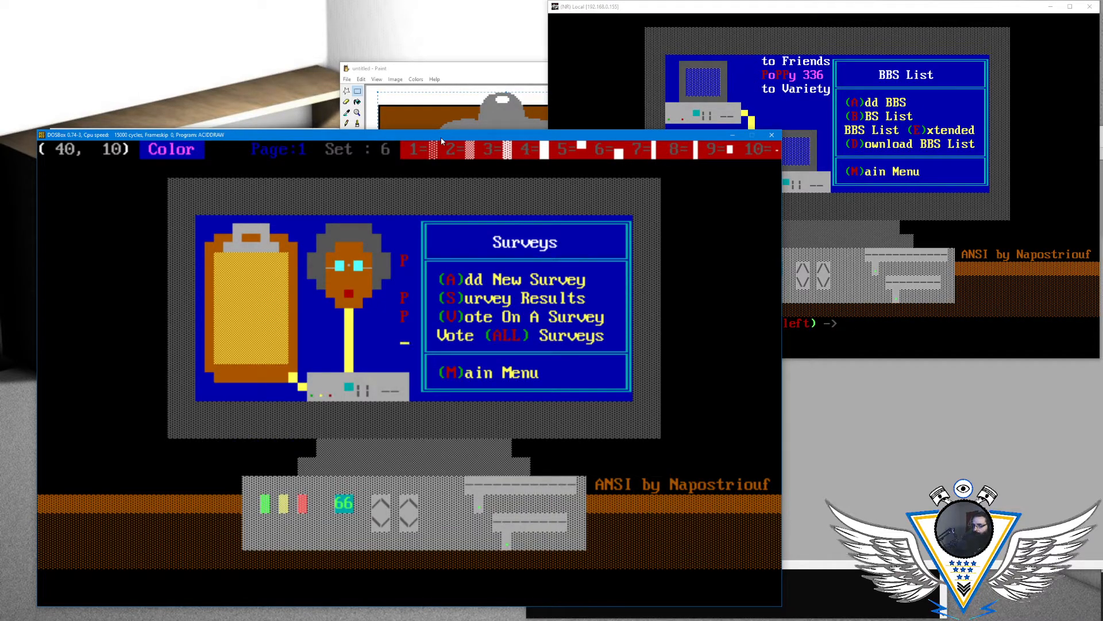
pyautogui.write('y')
pyautogui.press('Up')
pyautogui.press('Left')
pyautogui.press('Up')
pyautogui.press('Up')
pyautogui.press('Left')
pyautogui.press('Right')
# - Insert the "o" at column 40 of row 7 and write "336" down column 41, rows 7 to 9, in light magenta
pyautogui.write('o3')
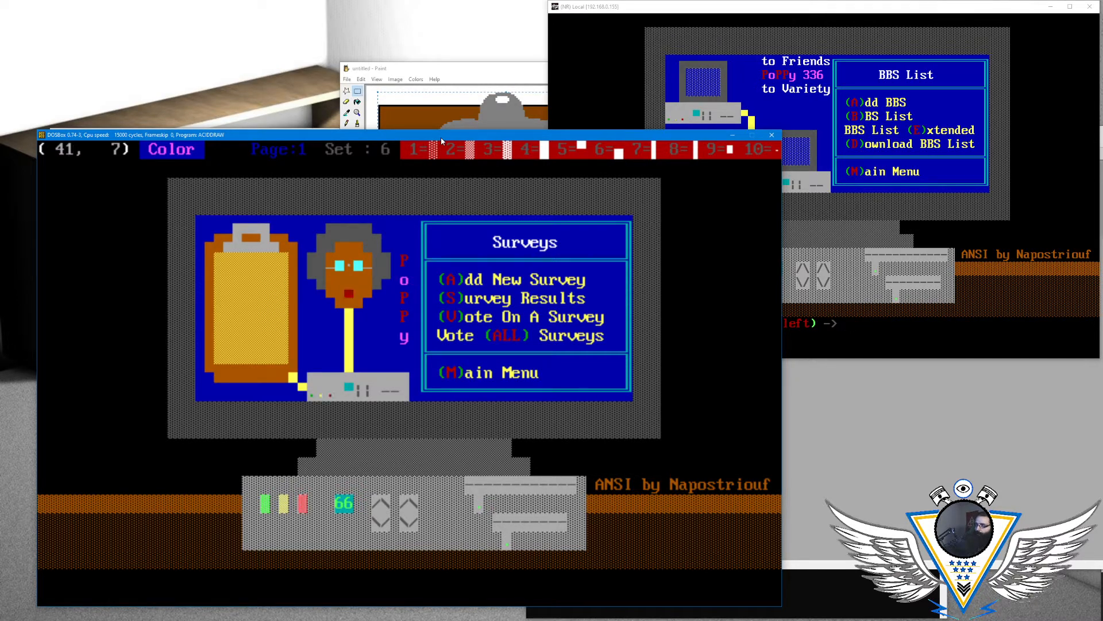
pyautogui.press('Down')
pyautogui.press('Left')
pyautogui.write('3')
pyautogui.press('Down')
pyautogui.press('Left')
pyautogui.write('6')
# - Restart the vertical word one column closer to the face with a red P on blue at column 39 of row 6
pyautogui.press('Left')
pyautogui.press('Left')
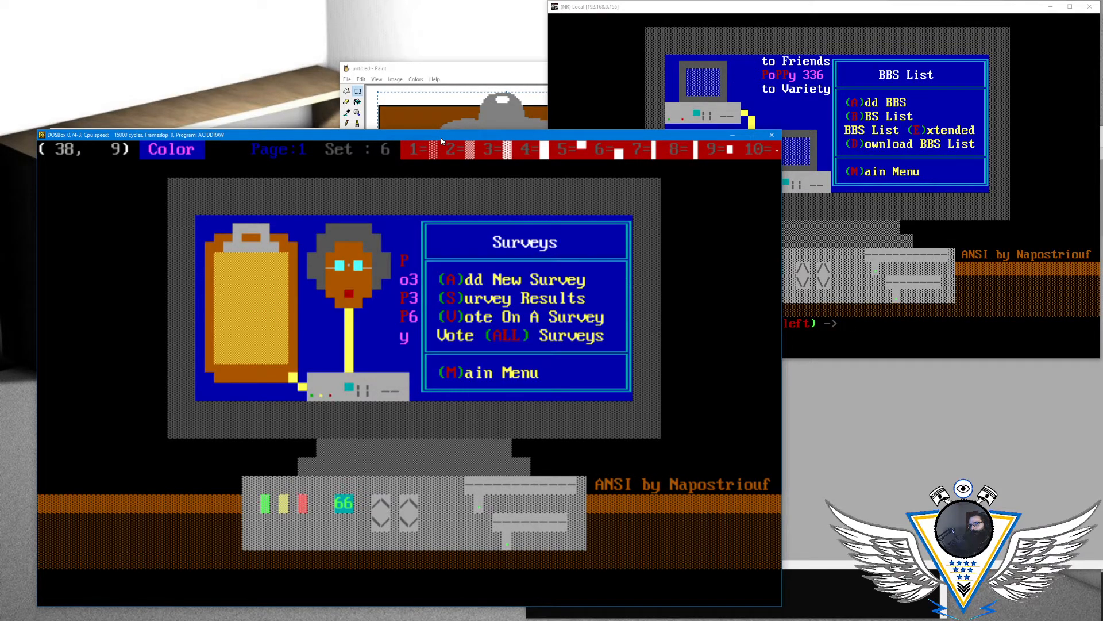
pyautogui.press('Up')
pyautogui.press('Up')
pyautogui.press('Up')
pyautogui.press('Right')
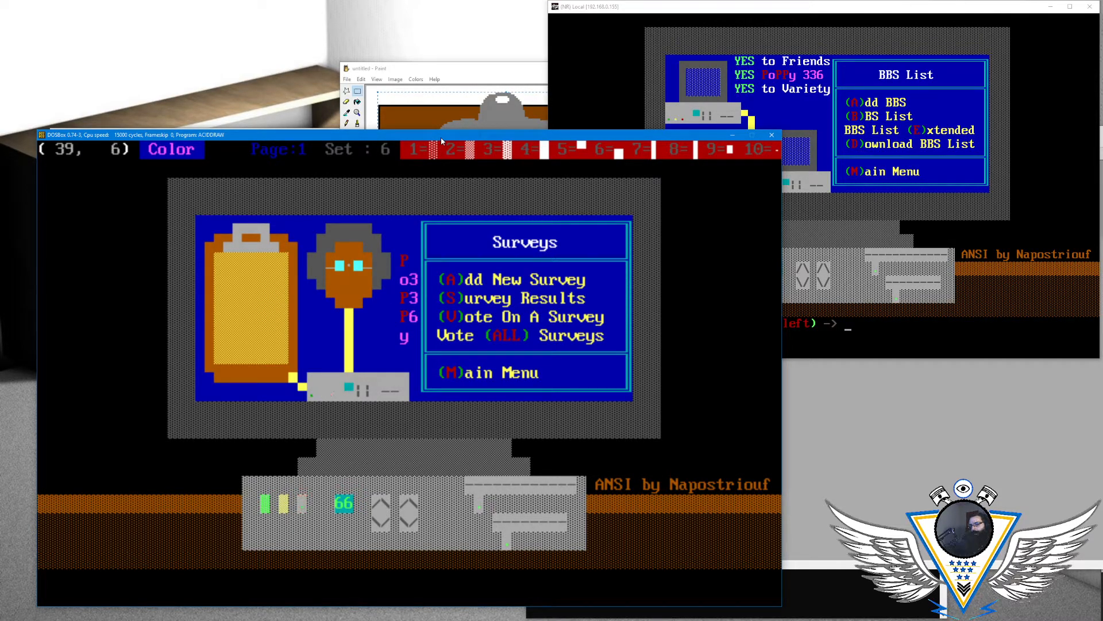
pyautogui.hotkey('alt', 'c')
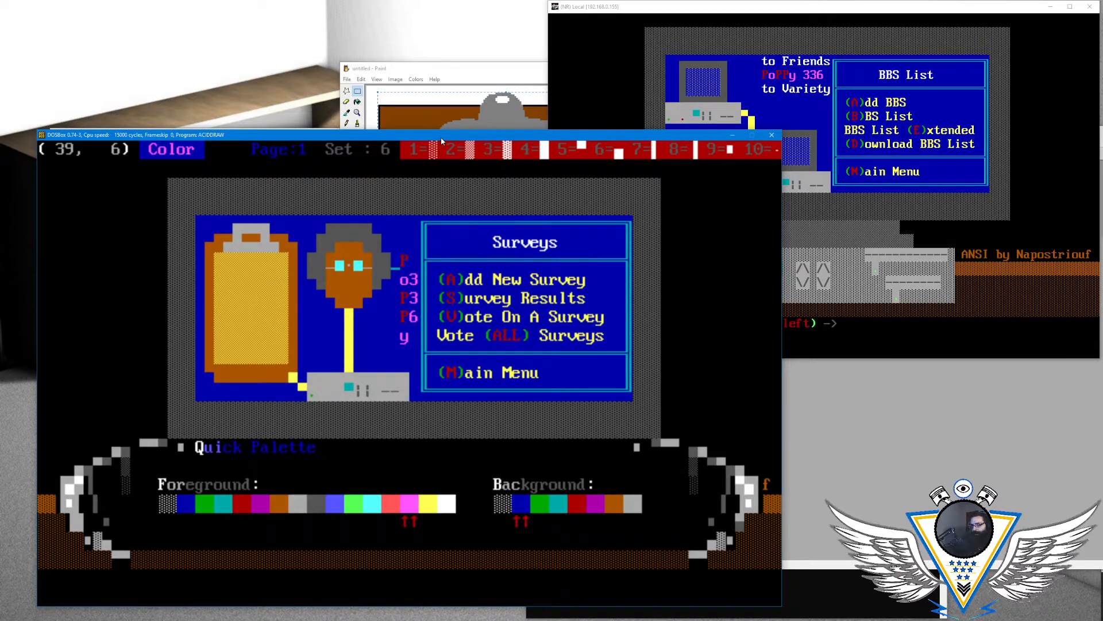
pyautogui.press('Left')
pyautogui.press('Left')
pyautogui.press('Left')
pyautogui.press('Left')
pyautogui.press('Left')
pyautogui.press('Left')
pyautogui.press('Left')
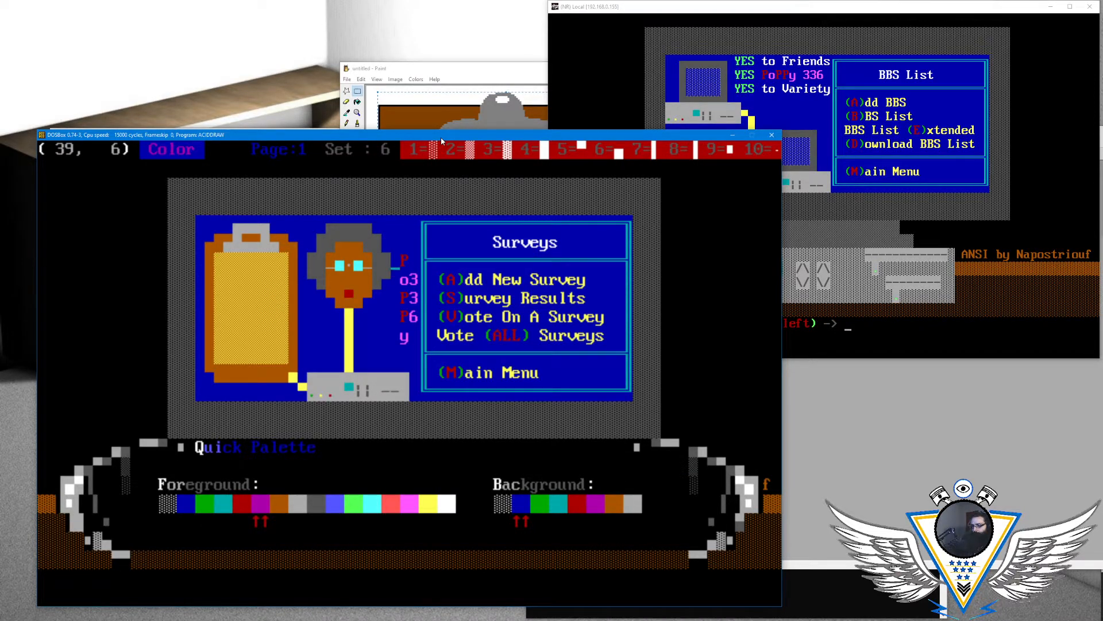
pyautogui.press('Return')
pyautogui.write('P')
# - Erase the old "o" and two Ps from column 40 in rows 7 to 9
pyautogui.press('Down')
pyautogui.press('Left')
pyautogui.press('Left')
pyautogui.press('Right')
pyautogui.press('Down')
pyautogui.press('Left')
pyautogui.press('Down')
pyautogui.press('Left')
# - Write red Ps at column 39 in rows 8 and 9, and erase the old "y" from column 40 of row 10
pyautogui.press('Left')
pyautogui.press('Left')
pyautogui.press('Up')
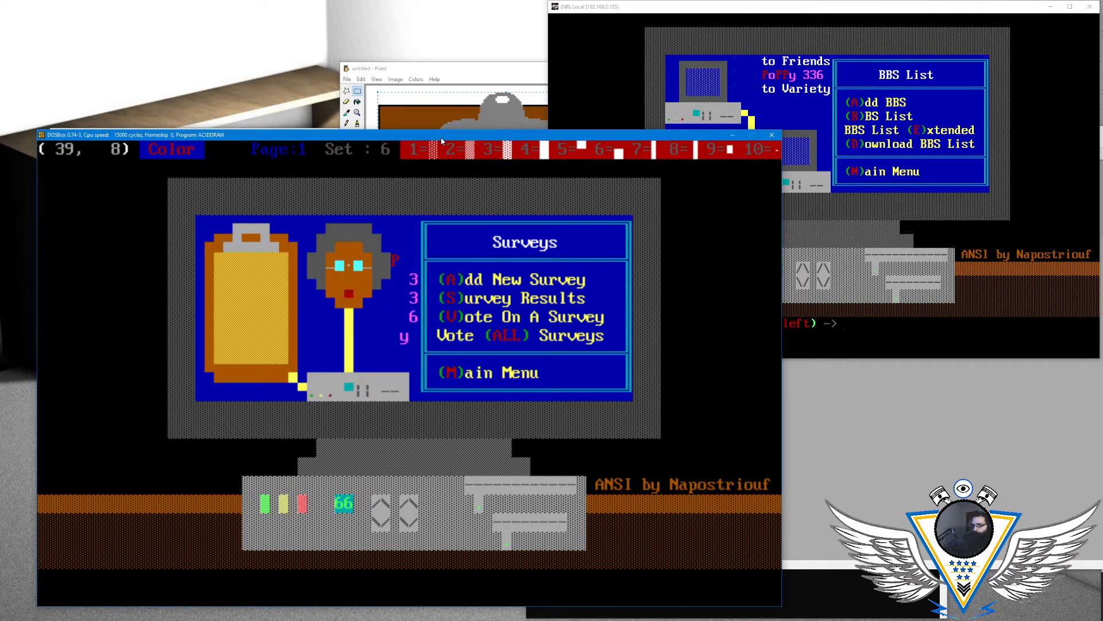
pyautogui.write('P')
pyautogui.press('Down')
pyautogui.press('Left')
pyautogui.write('P')
pyautogui.press('Down')
pyautogui.press('Left')
pyautogui.press('Right')
pyautogui.press('Left')
pyautogui.press('Left')
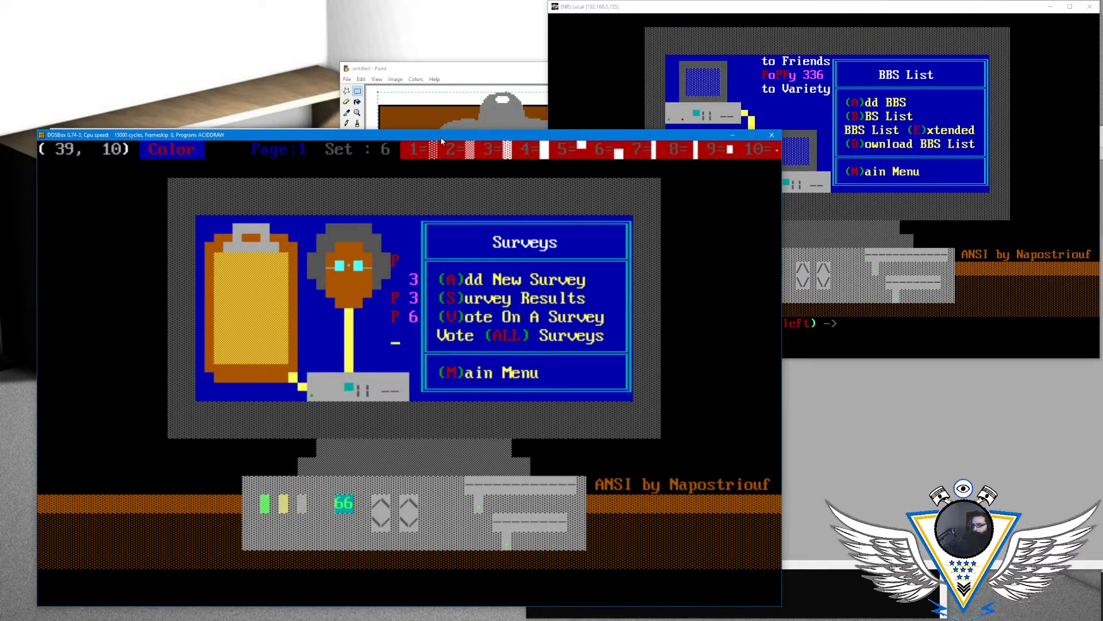
# - Complete the vertical "PoPPy" in column 39 with a light magenta "y" in row 10 and "o" in row 7
pyautogui.hotkey('alt', 'a')
pyautogui.press('Right')
pyautogui.press('Right')
pyautogui.press('Right')
pyautogui.press('Right')
pyautogui.press('Right')
pyautogui.press('Right')
pyautogui.press('Right')
pyautogui.press('Right')
pyautogui.press('Right')
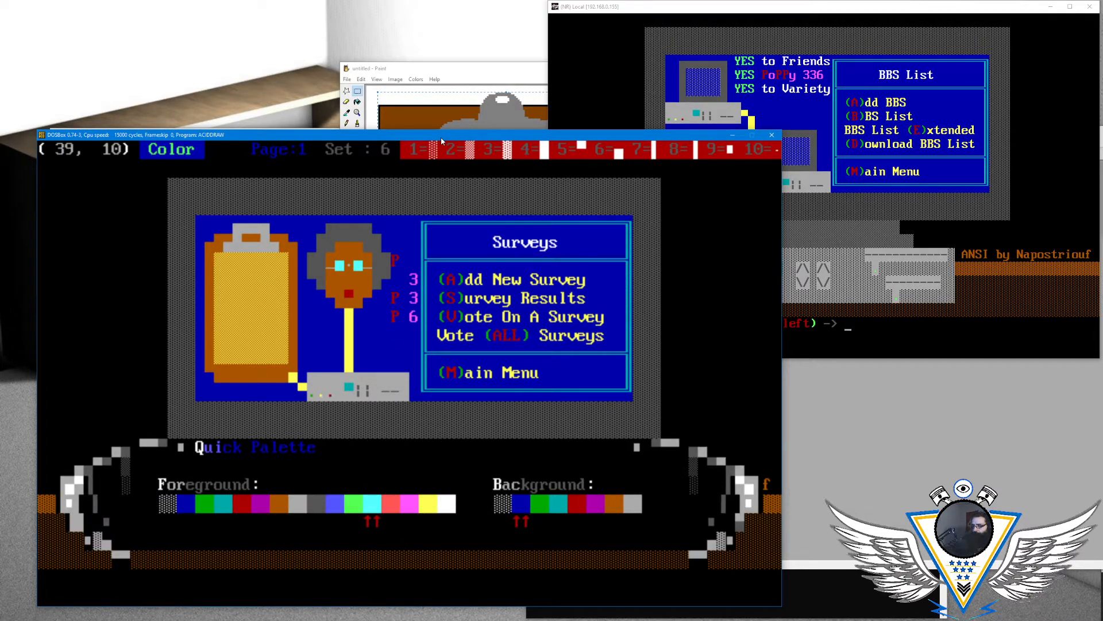
pyautogui.press('Return')
pyautogui.write('y')
pyautogui.press('Up')
pyautogui.press('Up')
pyautogui.press('Up')
pyautogui.press('Left')
pyautogui.write('o')
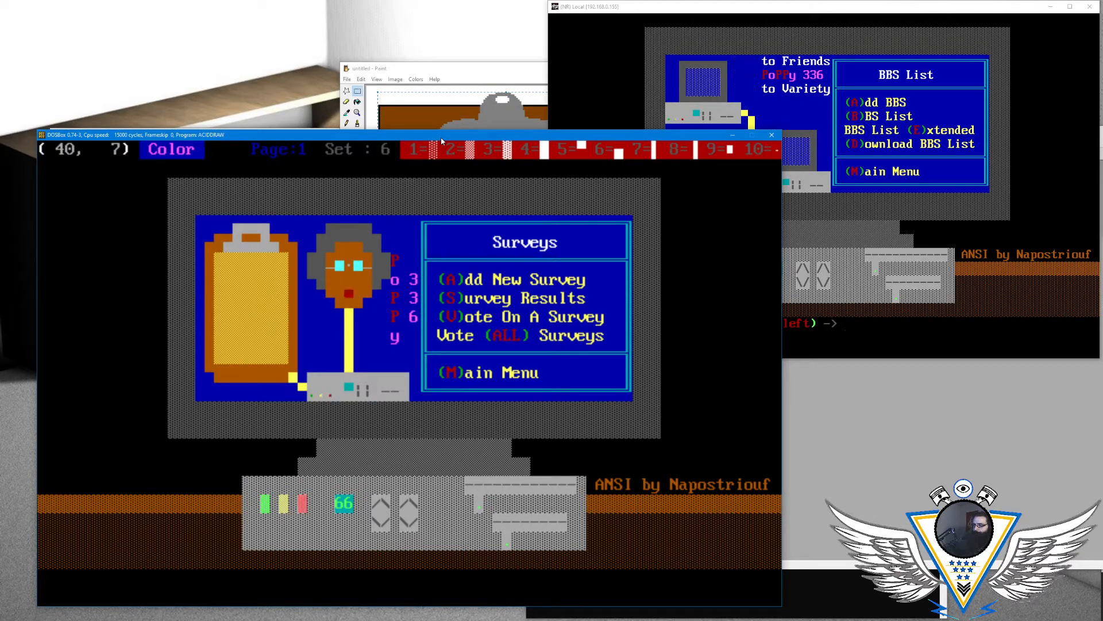
pyautogui.press('Down')
pyautogui.press('Down')
pyautogui.press('Down')
pyautogui.press('Down')
pyautogui.press('Down')
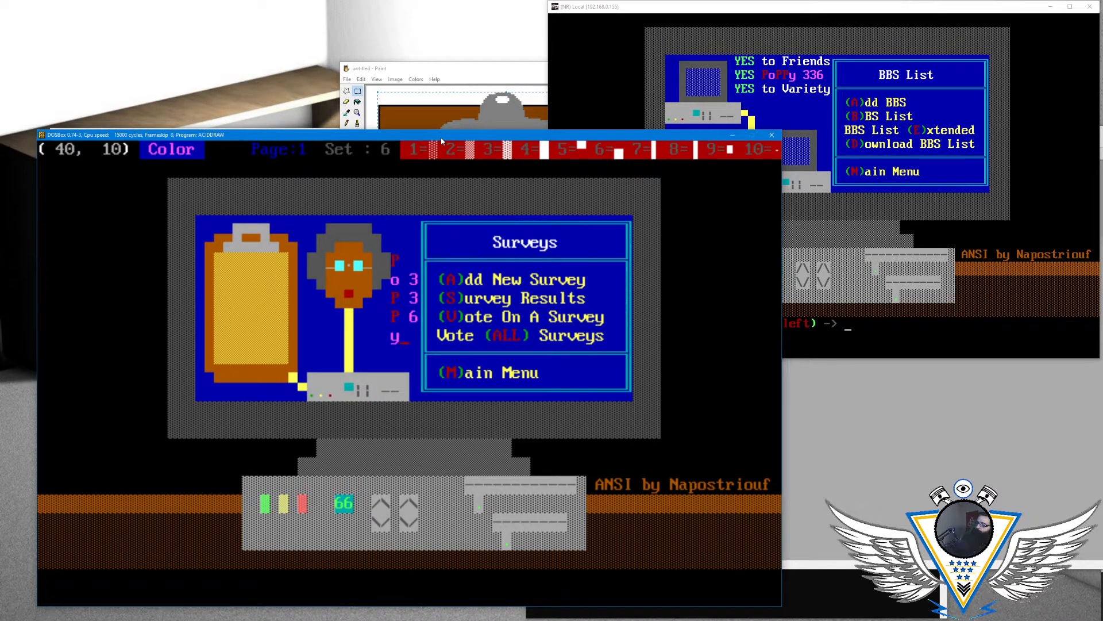
# - At the yellow light on the computer case (column 27, row 19), set the drawing colour to blinking yellow
pyautogui.press('Down')
pyautogui.press('Down')
pyautogui.press('Down')
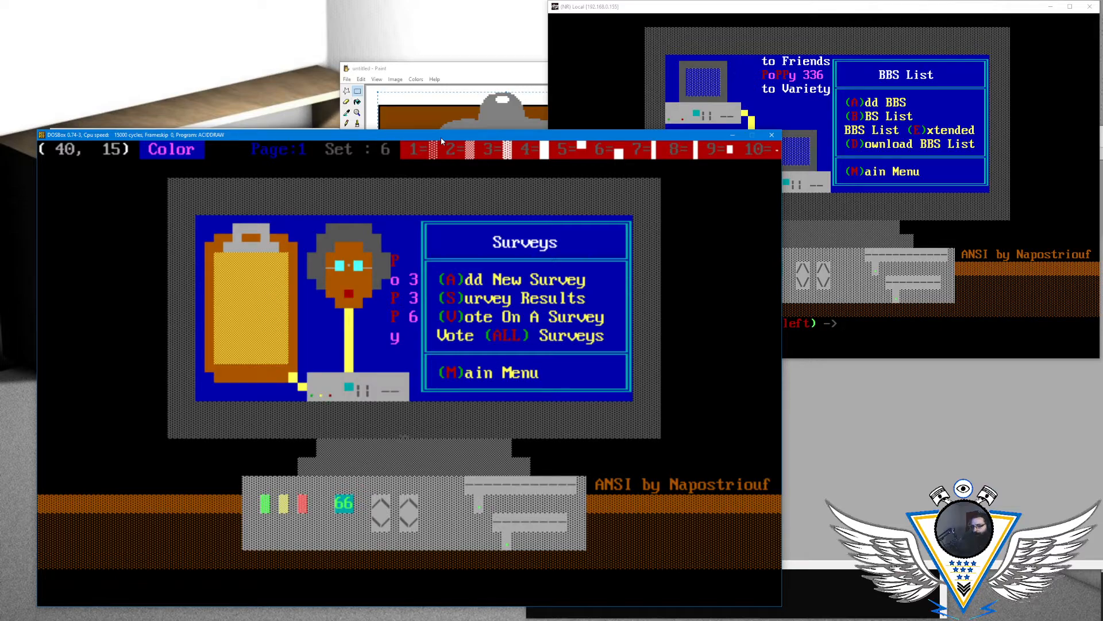
pyautogui.press('Left')
pyautogui.press('Left')
pyautogui.press('Down')
pyautogui.press('Down')
pyautogui.press('Down')
pyautogui.press('Left')
pyautogui.press('Left')
pyautogui.press('Left')
pyautogui.press('Down')
pyautogui.press('Left')
pyautogui.press('Left')
pyautogui.press('Left')
pyautogui.press('Left')
pyautogui.press('Left')
pyautogui.press('Left')
pyautogui.press('Left')
pyautogui.press('Left')
pyautogui.hotkey('alt', 'c')
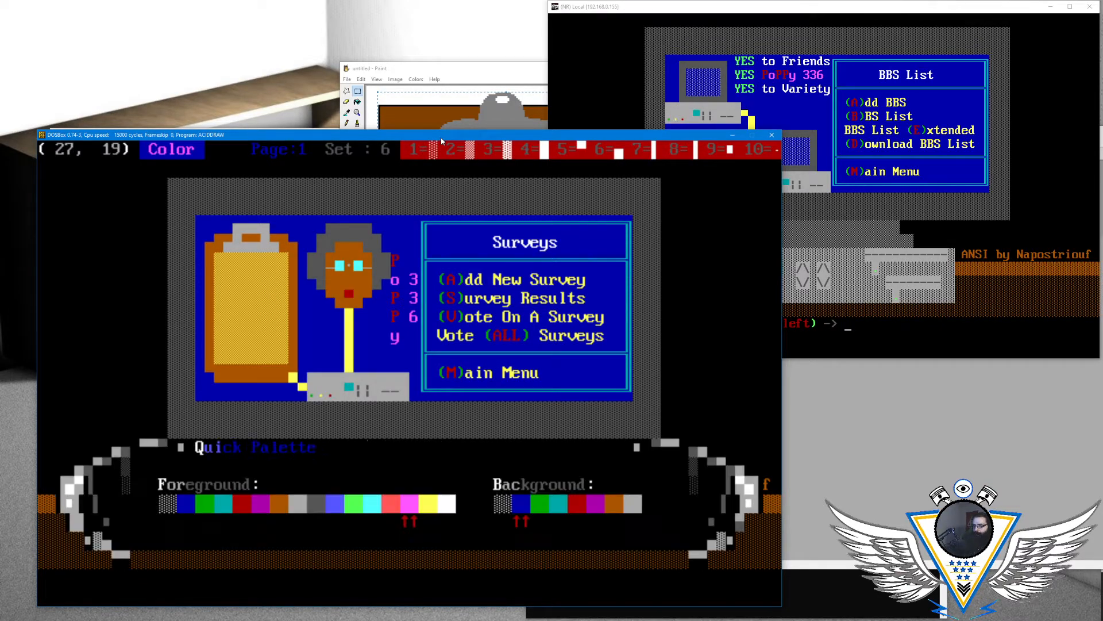
pyautogui.press('Right')
pyautogui.press('Right')
pyautogui.press('Left')
pyautogui.press('Left')
pyautogui.press('Right')
pyautogui.press('Right')
pyautogui.press('Right')
pyautogui.press('Left')
pyautogui.press('Left')
pyautogui.press('Left')
pyautogui.press('Left')
pyautogui.press('Left')
pyautogui.press('Right')
pyautogui.press('Return')
pyautogui.press('Right')
pyautogui.press('Left')
pyautogui.hotkey('alt', 'c')
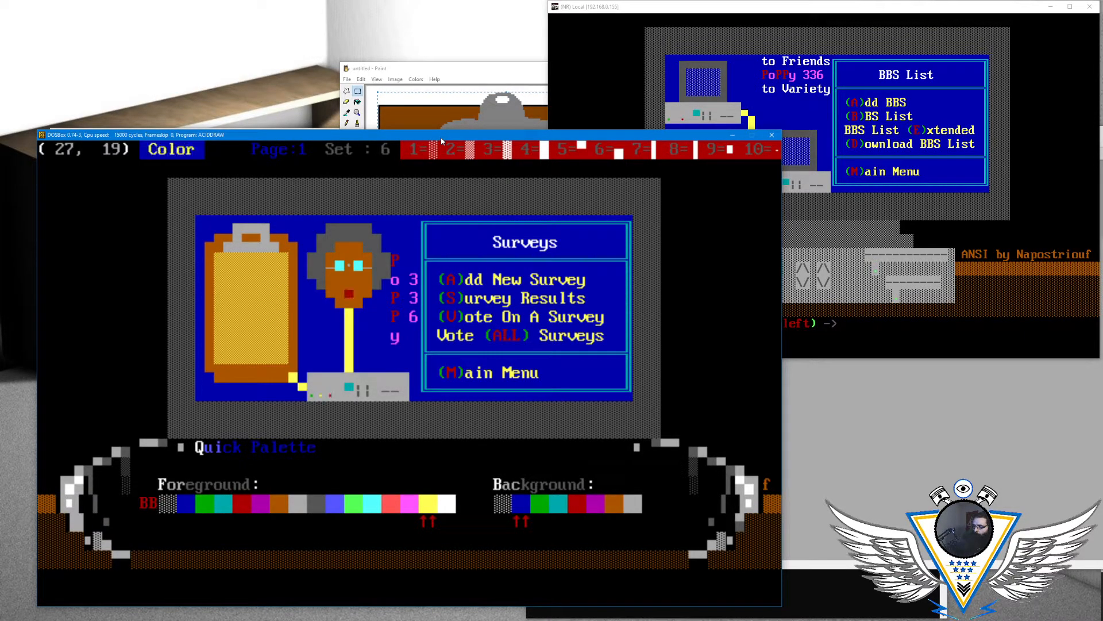
pyautogui.press('Escape')
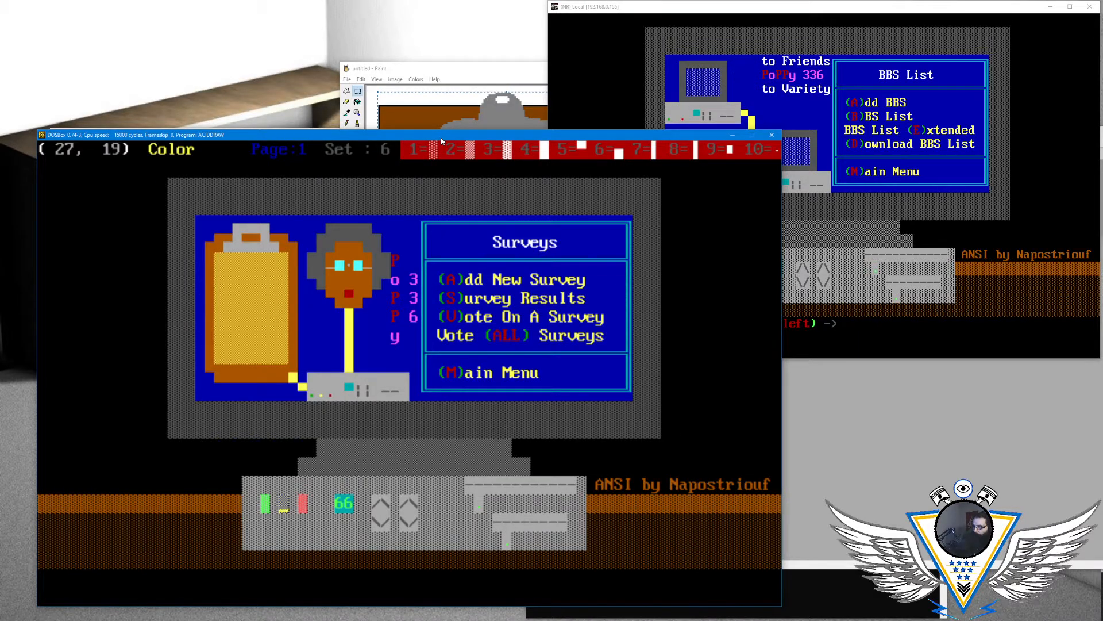
# - Set the background drawing colour to light gray, keeping the blinking yellow foreground
pyautogui.hotkey('alt', 'c')
pyautogui.press('Escape')
pyautogui.hotkey('alt', 'c')
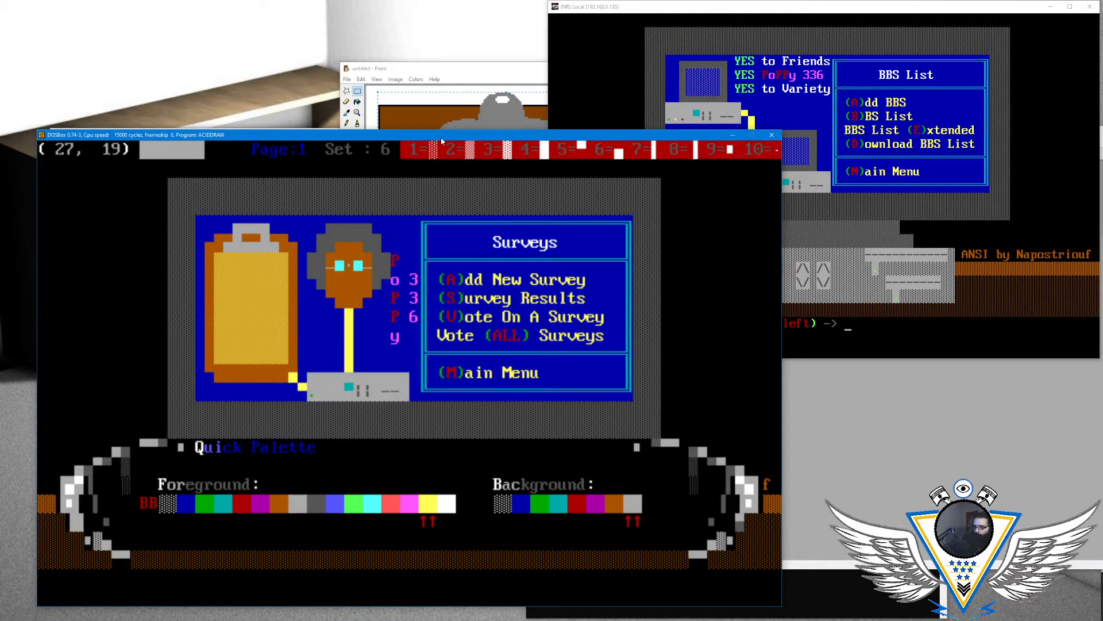
pyautogui.press('Escape')
pyautogui.press('Right')
pyautogui.press('Left')
pyautogui.press('Up')
pyautogui.press('Up')
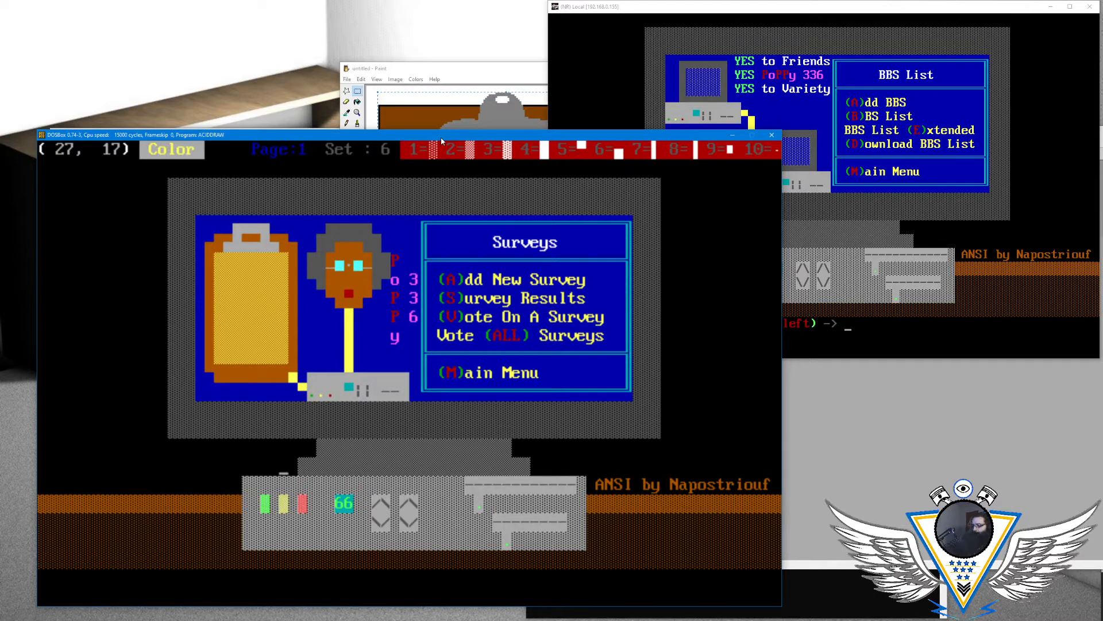
pyautogui.press('Right')
pyautogui.press('Right')
pyautogui.press('Right')
pyautogui.press('Right')
pyautogui.press('Right')
pyautogui.press('Right')
pyautogui.press('Right')
pyautogui.press('Right')
pyautogui.press('Right')
pyautogui.press('Right')
pyautogui.press('Right')
pyautogui.press('Right')
pyautogui.press('Right')
pyautogui.press('Right')
pyautogui.press('Right')
pyautogui.press('Right')
pyautogui.press('Right')
pyautogui.press('Right')
pyautogui.press('Right')
pyautogui.press('Right')
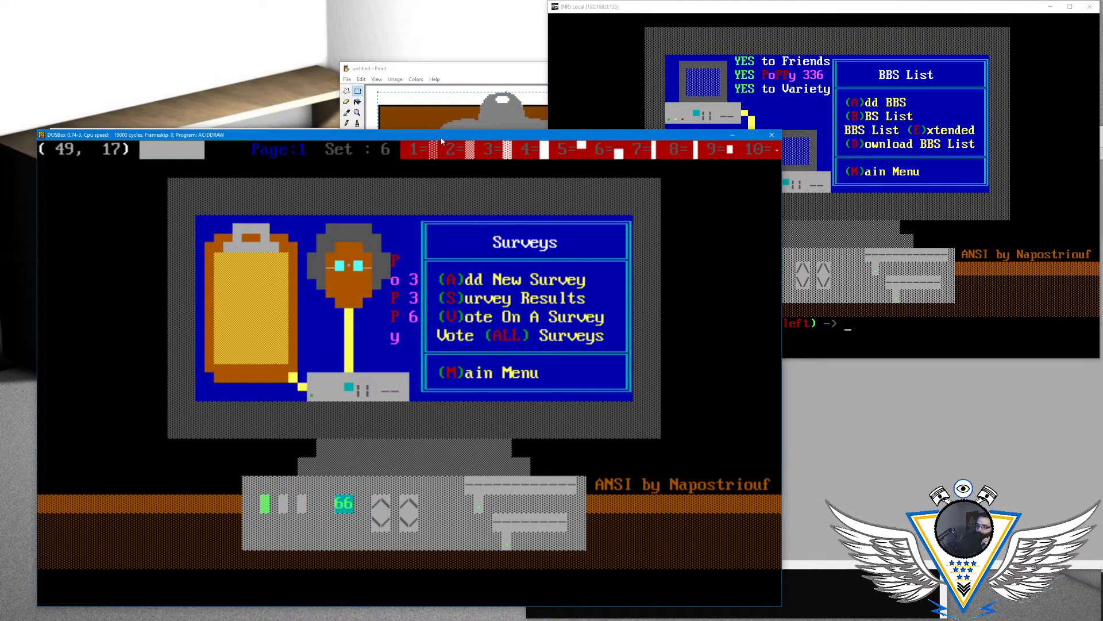
pyautogui.press('Up')
pyautogui.press('Up')
pyautogui.press('Left')
pyautogui.press('Up')
pyautogui.press('Left')
pyautogui.press('Left')
pyautogui.press('Left')
pyautogui.press('Left')
pyautogui.press('Left')
pyautogui.press('Left')
pyautogui.press('Left')
pyautogui.press('Left')
pyautogui.press('Left')
pyautogui.press('Left')
pyautogui.press('Left')
pyautogui.press('Left')
pyautogui.press('Left')
pyautogui.press('Left')
pyautogui.press('Left')
pyautogui.press('Left')
pyautogui.press('Left')
pyautogui.press('Left')
pyautogui.press('Left')
pyautogui.press('Left')
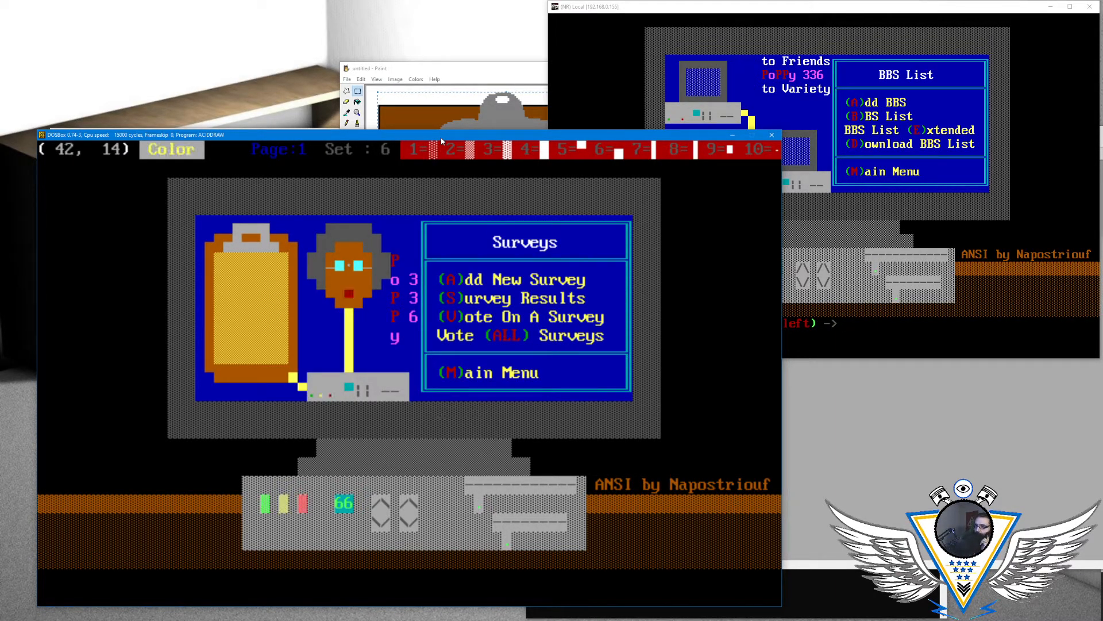
pyautogui.press('Left')
pyautogui.press('Left')
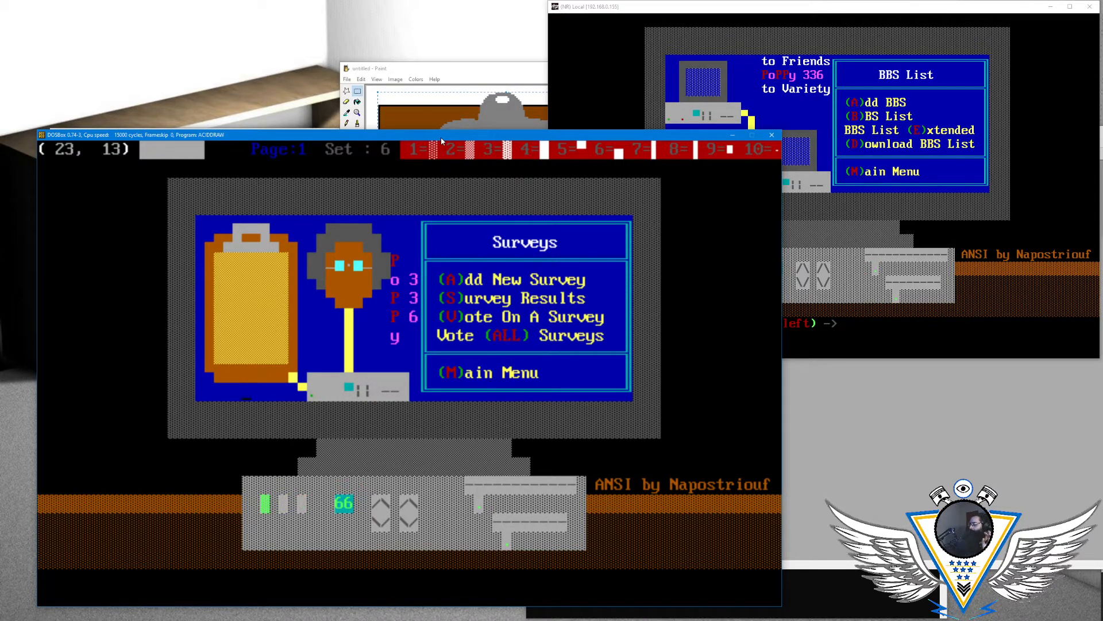
pyautogui.press('Up')
pyautogui.press('Up')
pyautogui.press('Up')
pyautogui.press('Right')
pyautogui.press('Right')
pyautogui.press('Right')
pyautogui.press('Right')
pyautogui.press('Right')
pyautogui.press('Right')
pyautogui.press('Right')
pyautogui.press('Right')
pyautogui.press('Up')
pyautogui.press('Up')
pyautogui.press('Left')
pyautogui.press('Left')
pyautogui.press('Up')
pyautogui.press('Left')
pyautogui.press('Up')
pyautogui.press('Left')
pyautogui.press('Left')
pyautogui.press('Left')
pyautogui.press('Left')
pyautogui.press('Left')
pyautogui.press('Left')
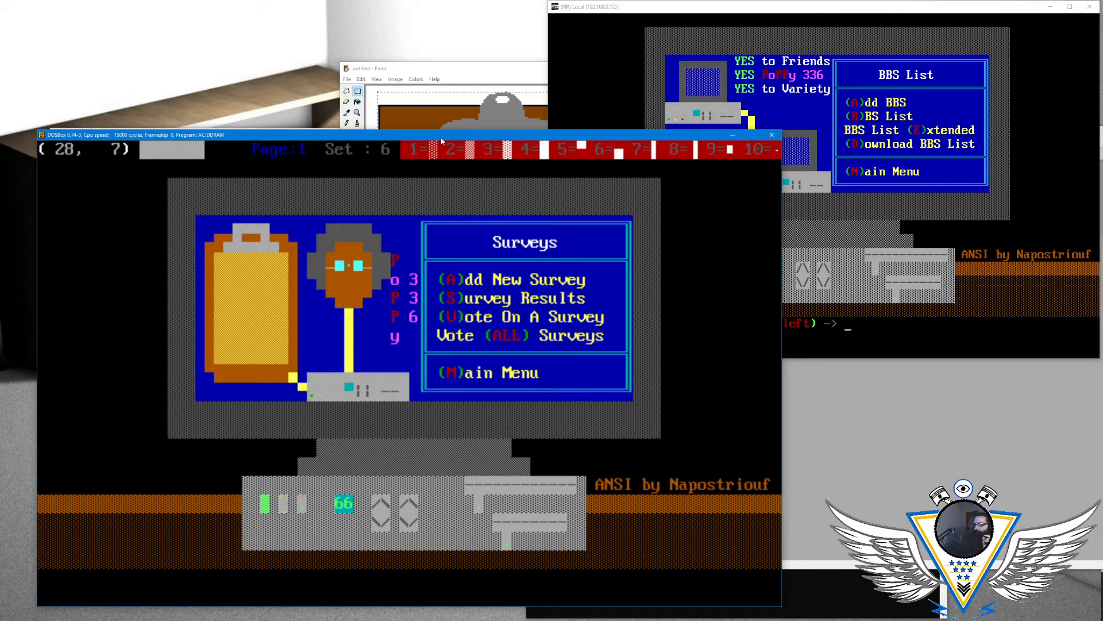
pyautogui.press('Down')
pyautogui.press('Down')
pyautogui.press('Up')
pyautogui.press('Right')
pyautogui.press('Left')
pyautogui.press('Left')
pyautogui.press('Left')
pyautogui.press('Right')
pyautogui.press('Right')
pyautogui.press('Right')
pyautogui.press('Right')
pyautogui.press('Right')
pyautogui.press('Right')
pyautogui.press('Right')
pyautogui.press('Down')
pyautogui.press('Right')
pyautogui.press('Down')
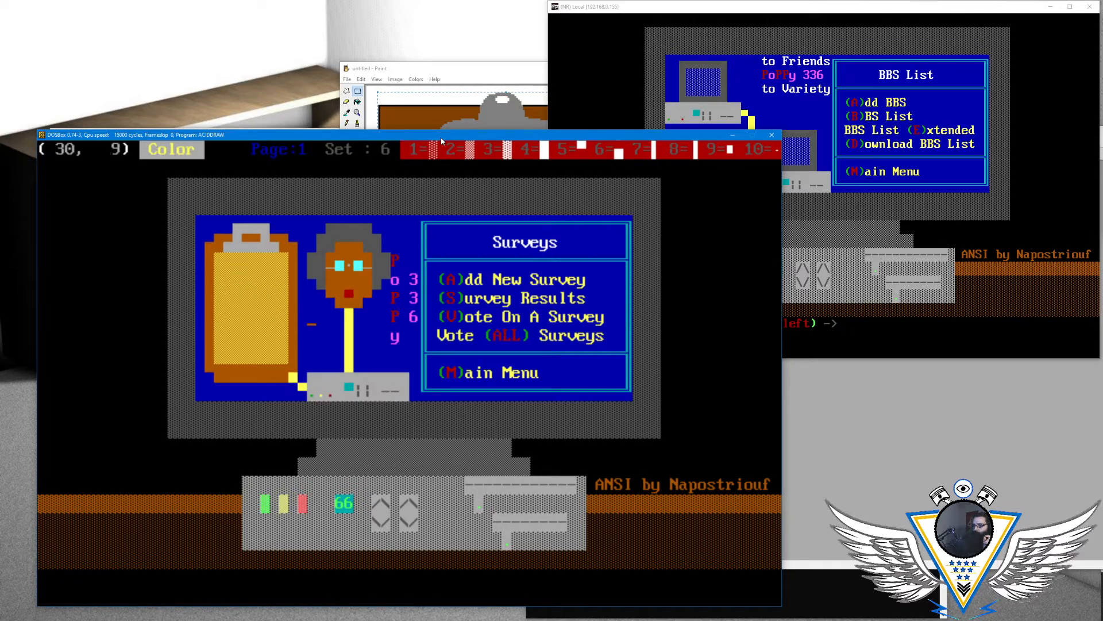
pyautogui.press('Right')
pyautogui.press('Right')
pyautogui.press('Down')
pyautogui.press('Right')
pyautogui.press('Right')
pyautogui.press('Down')
pyautogui.press('Right')
pyautogui.press('Right')
pyautogui.press('Down')
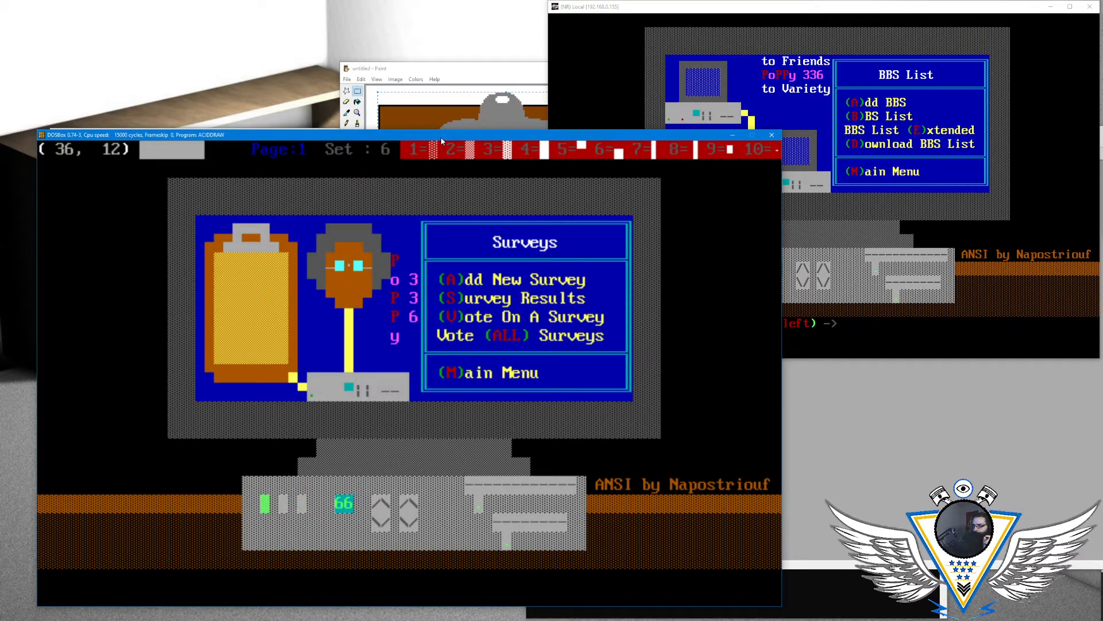
pyautogui.press('Right')
pyautogui.press('Right')
pyautogui.press('Right')
pyautogui.press('Right')
pyautogui.press('Right')
pyautogui.press('Right')
pyautogui.press('Down')
pyautogui.press('Right')
pyautogui.press('Down')
pyautogui.press('Down')
pyautogui.press('Left')
pyautogui.press('Down')
pyautogui.press('Left')
pyautogui.press('Left')
pyautogui.press('Down')
pyautogui.press('Left')
pyautogui.press('Left')
pyautogui.press('Down')
pyautogui.press('Down')
pyautogui.press('Left')
pyautogui.press('Left')
pyautogui.press('Left')
pyautogui.press('Left')
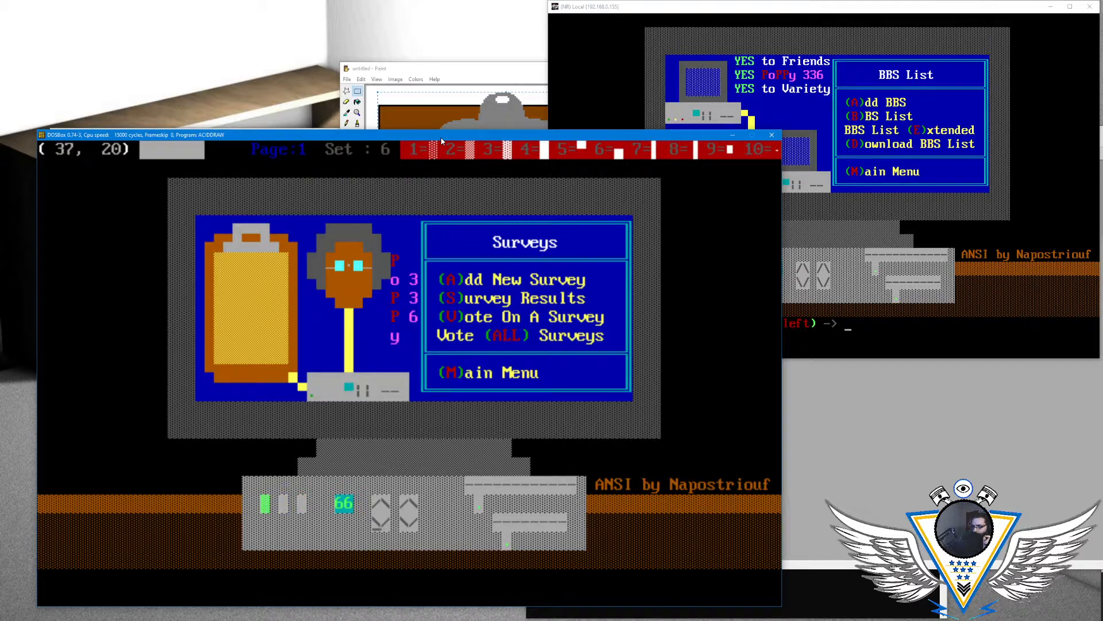
pyautogui.press('Left')
pyautogui.press('Up')
pyautogui.press('Left')
pyautogui.press('Left')
pyautogui.press('Up')
pyautogui.press('Up')
pyautogui.press('Up')
pyautogui.press('Up')
pyautogui.press('Up')
pyautogui.press('Up')
pyautogui.press('Up')
pyautogui.press('Up')
pyautogui.press('Up')
pyautogui.press('Up')
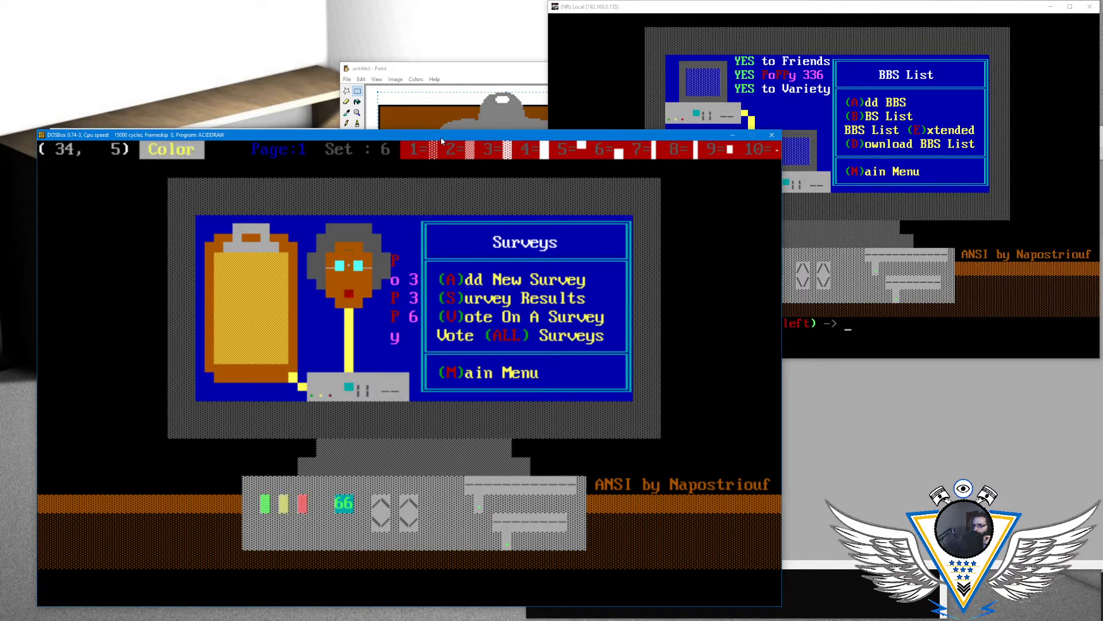
pyautogui.press('Down')
pyautogui.press('Down')
pyautogui.press('Down')
pyautogui.press('Down')
pyautogui.press('Right')
pyautogui.press('Down')
pyautogui.press('Right')
pyautogui.press('Up')
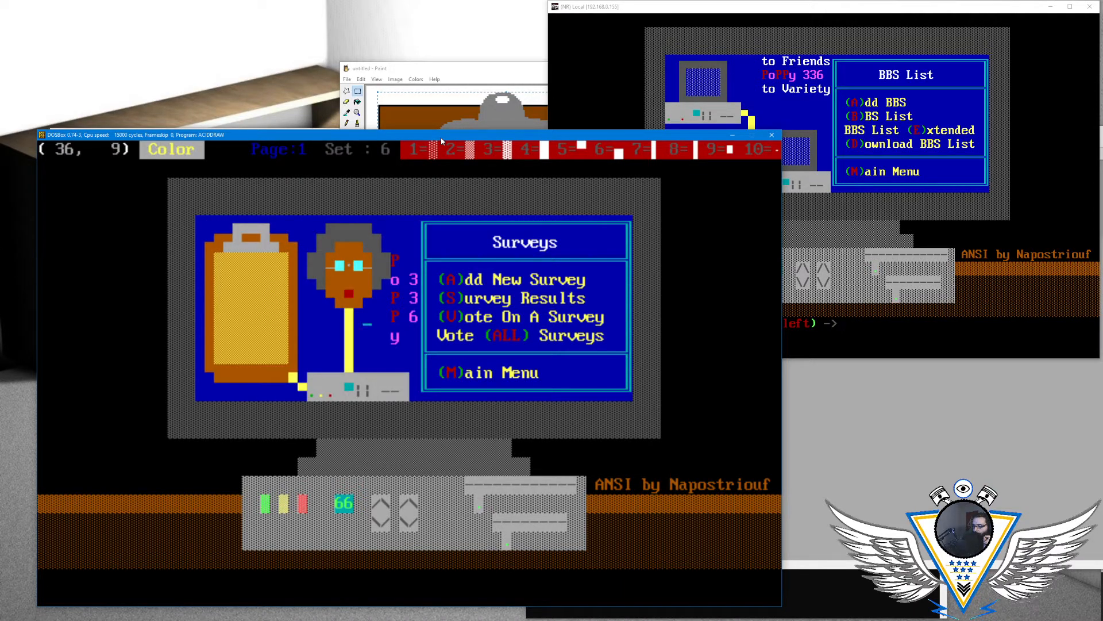
pyautogui.press('Right')
pyautogui.press('Up')
pyautogui.press('Up')
pyautogui.press('Right')
pyautogui.press('Up')
pyautogui.press('Right')
pyautogui.press('Right')
pyautogui.press('Right')
pyautogui.press('Right')
pyautogui.press('Right')
pyautogui.press('Right')
pyautogui.press('Right')
pyautogui.press('Right')
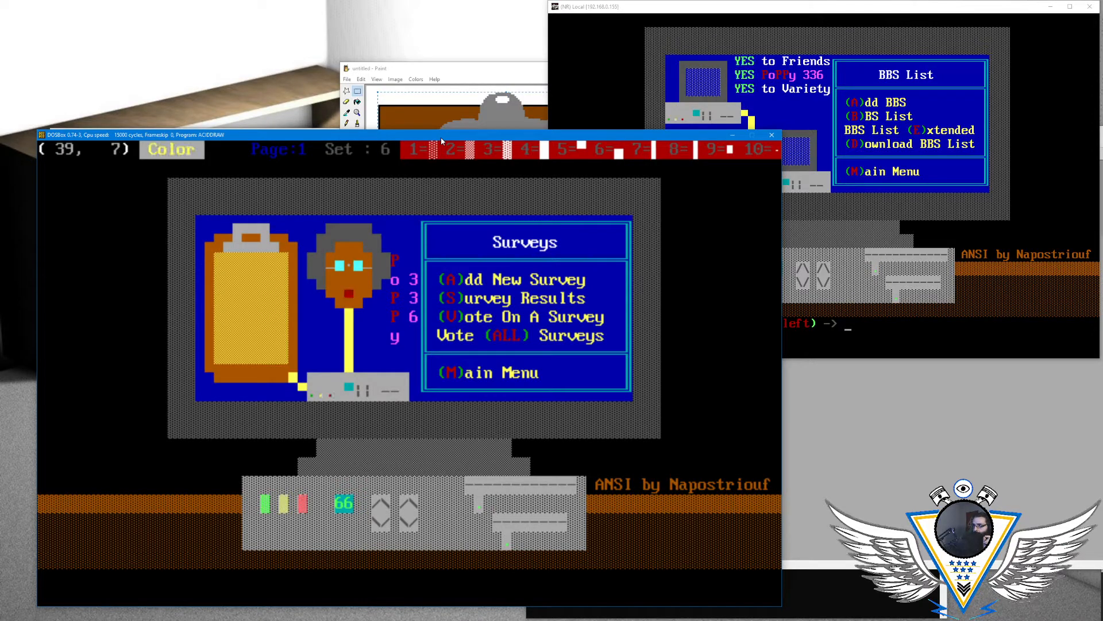
pyautogui.press('Right')
pyautogui.press('Up')
pyautogui.press('Right')
pyautogui.press('Right')
pyautogui.press('Right')
pyautogui.press('Right')
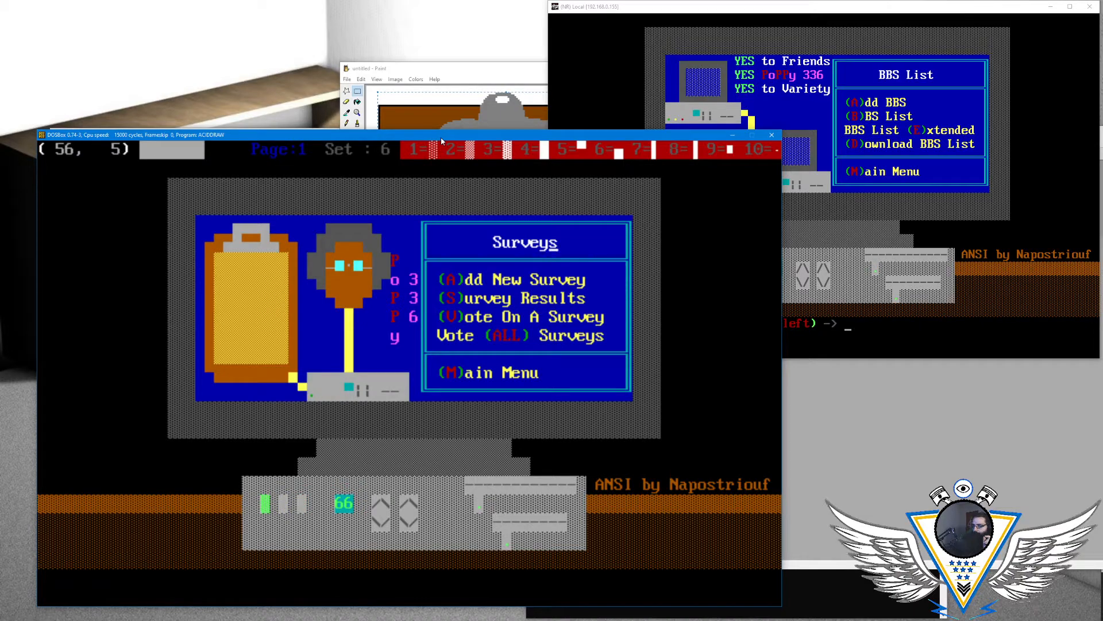
pyautogui.press('Left')
pyautogui.press('Left')
pyautogui.press('Left')
pyautogui.press('Left')
pyautogui.press('Left')
pyautogui.press('Left')
pyautogui.press('Left')
pyautogui.press('Left')
pyautogui.press('Left')
pyautogui.press('Left')
pyautogui.press('Left')
pyautogui.press('Left')
pyautogui.press('Left')
pyautogui.press('Left')
pyautogui.press('Left')
pyautogui.press('Left')
pyautogui.press('Left')
pyautogui.press('Left')
pyautogui.press('Left')
pyautogui.press('Left')
pyautogui.press('Left')
pyautogui.press('Left')
pyautogui.press('Left')
pyautogui.press('Left')
pyautogui.press('Down')
pyautogui.press('Down')
pyautogui.press('Down')
pyautogui.press('Down')
pyautogui.press('Down')
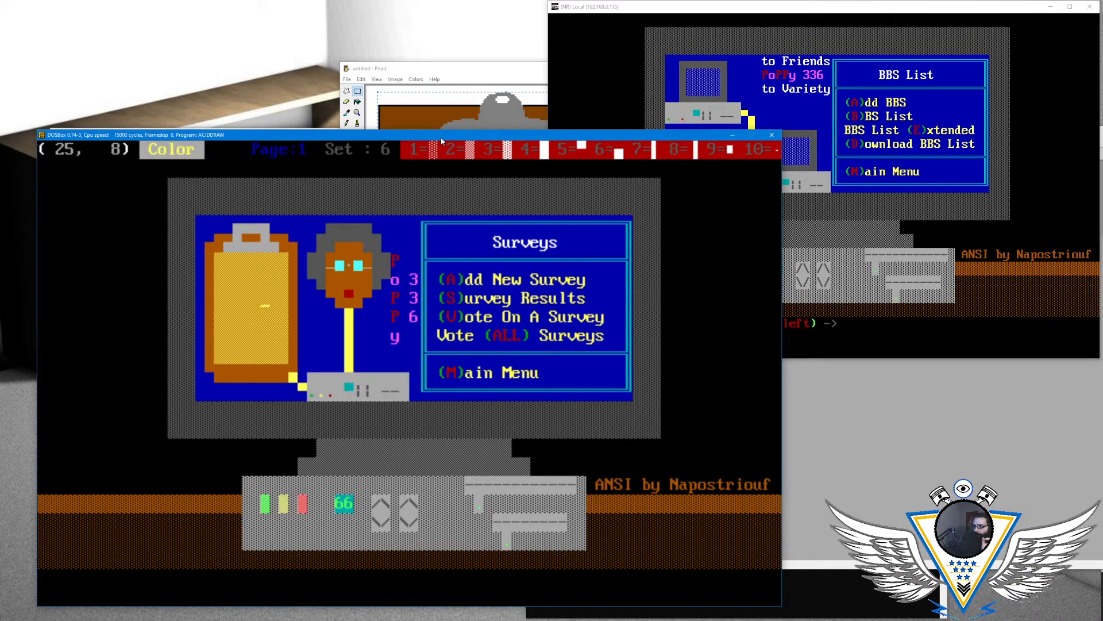
pyautogui.press('Down')
pyautogui.press('Down')
pyautogui.press('Down')
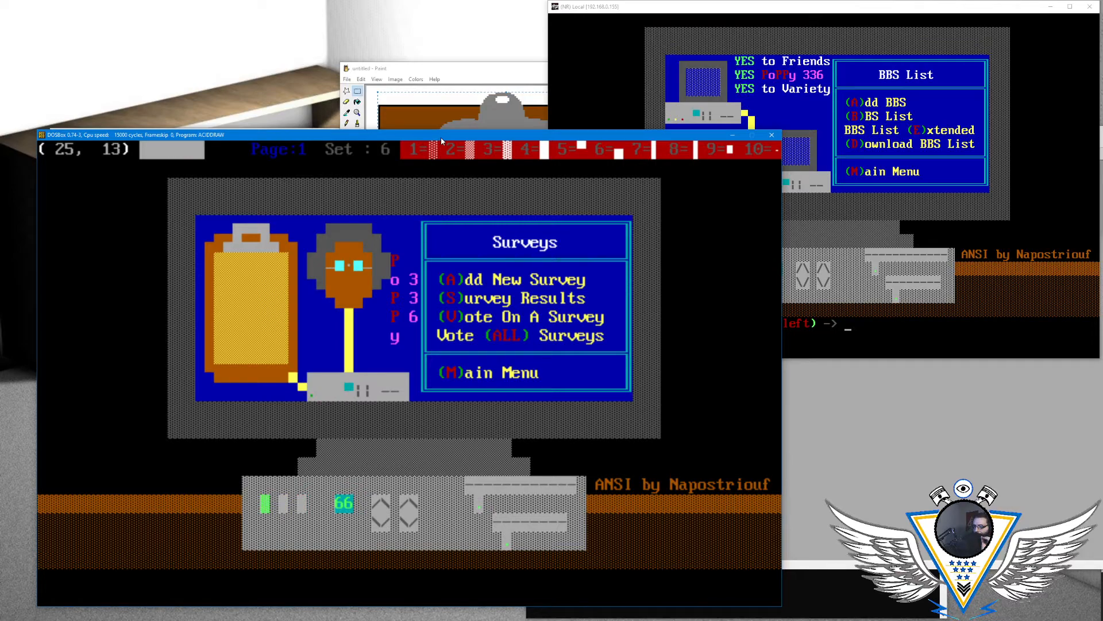
pyautogui.press('Right')
pyautogui.press('Right')
pyautogui.press('Right')
pyautogui.press('Right')
pyautogui.press('Right')
pyautogui.press('Right')
pyautogui.press('Right')
pyautogui.press('Right')
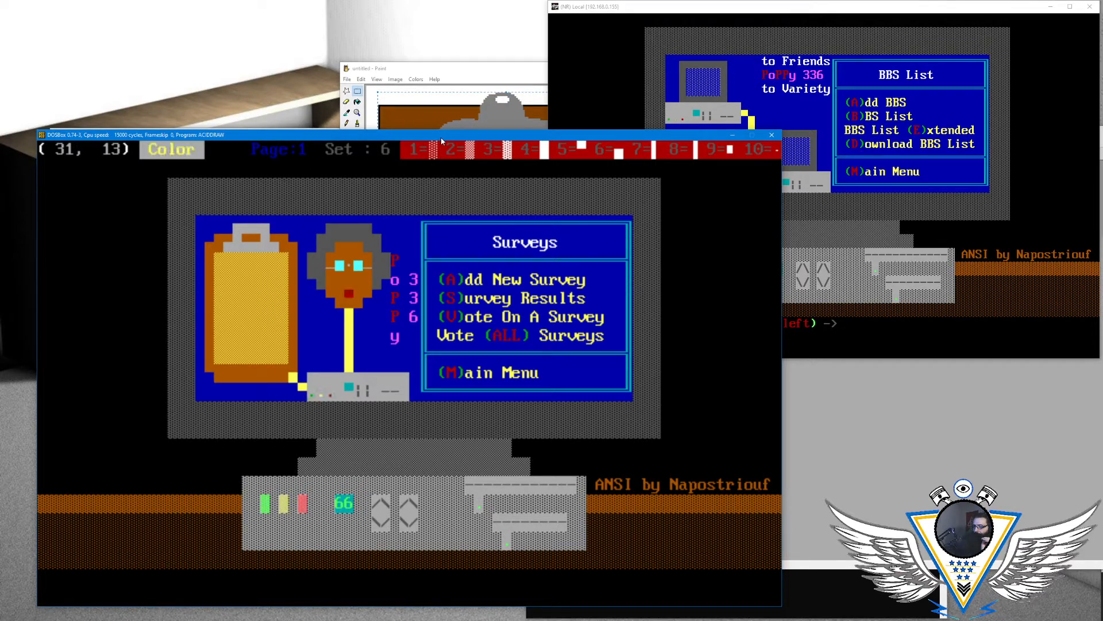
pyautogui.press('Right')
pyautogui.press('Right')
pyautogui.press('Right')
pyautogui.press('Right')
pyautogui.press('Right')
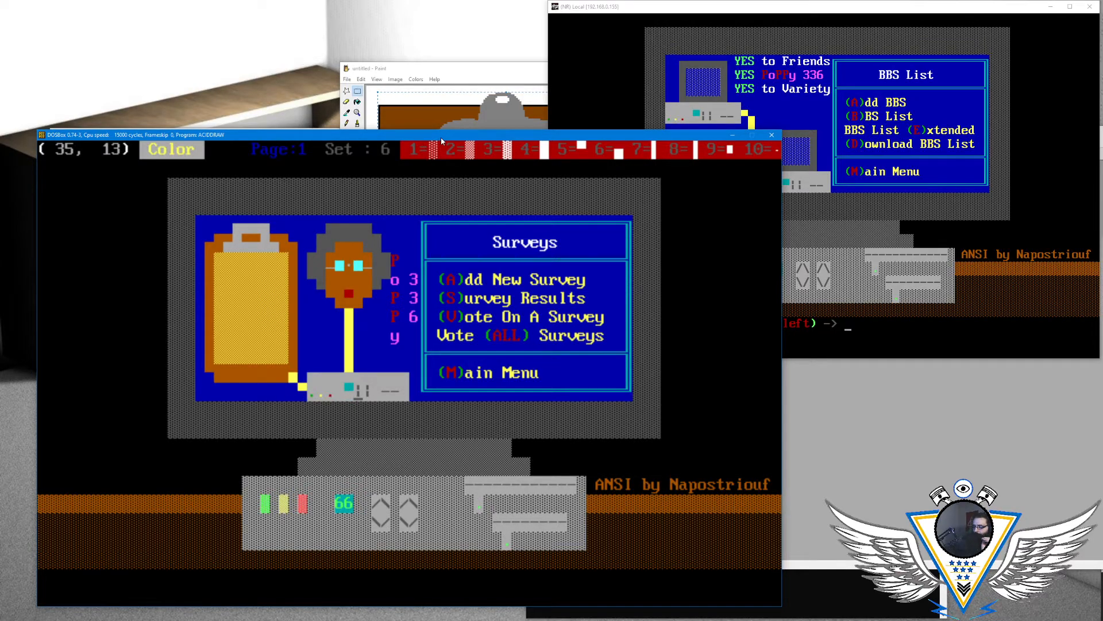
pyautogui.press('Right')
pyautogui.press('Up')
pyautogui.press('Up')
pyautogui.press('Left')
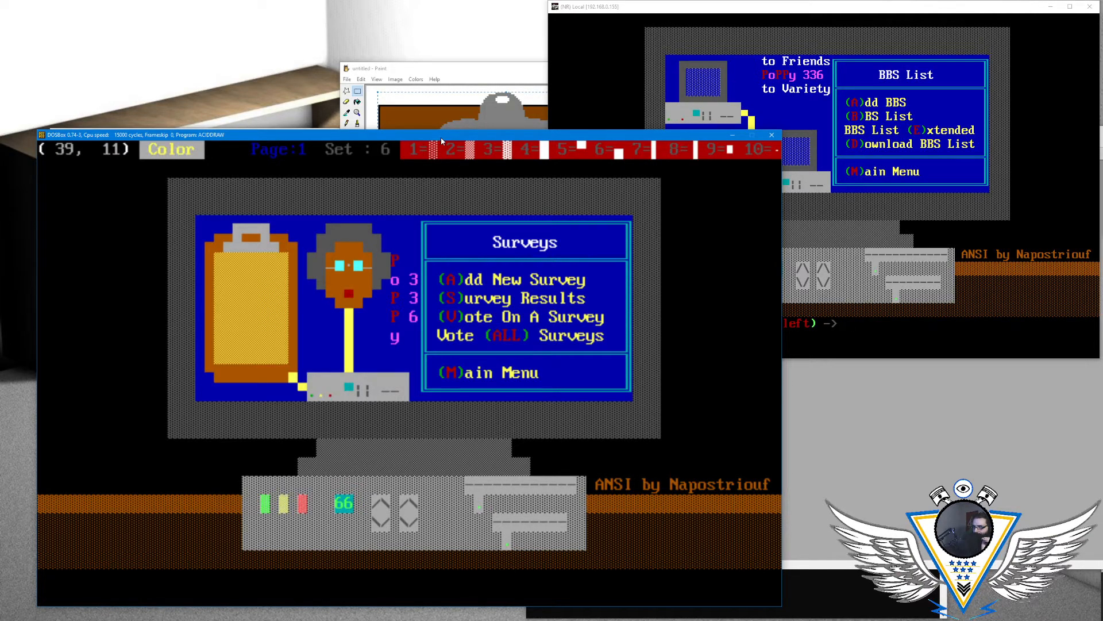
pyautogui.press('Left')
pyautogui.press('Up')
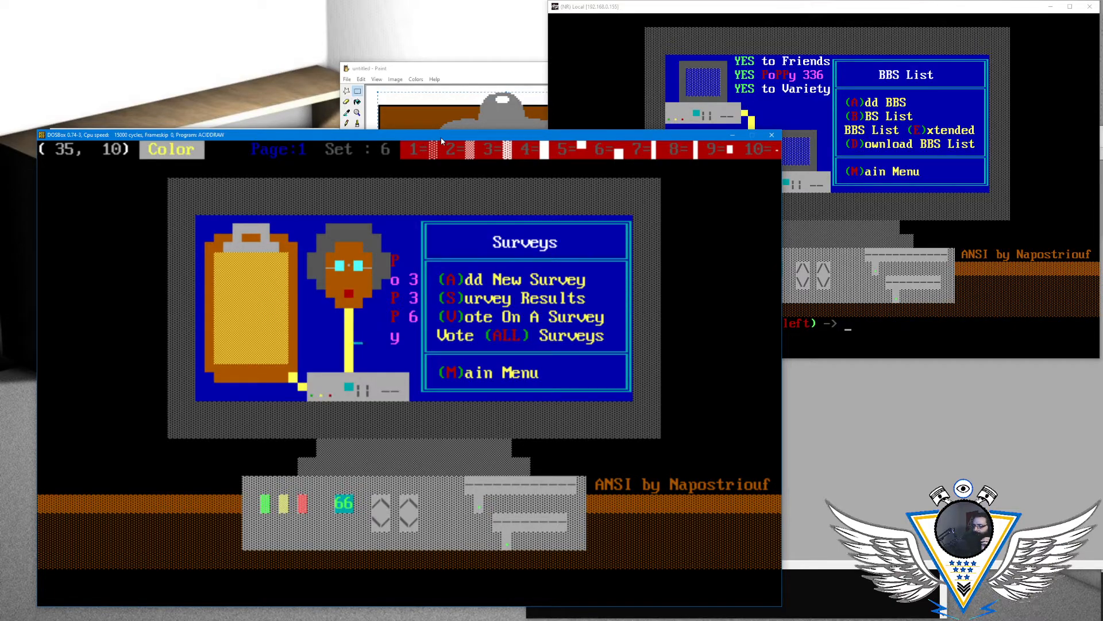
pyautogui.press('Down')
pyautogui.press('Down')
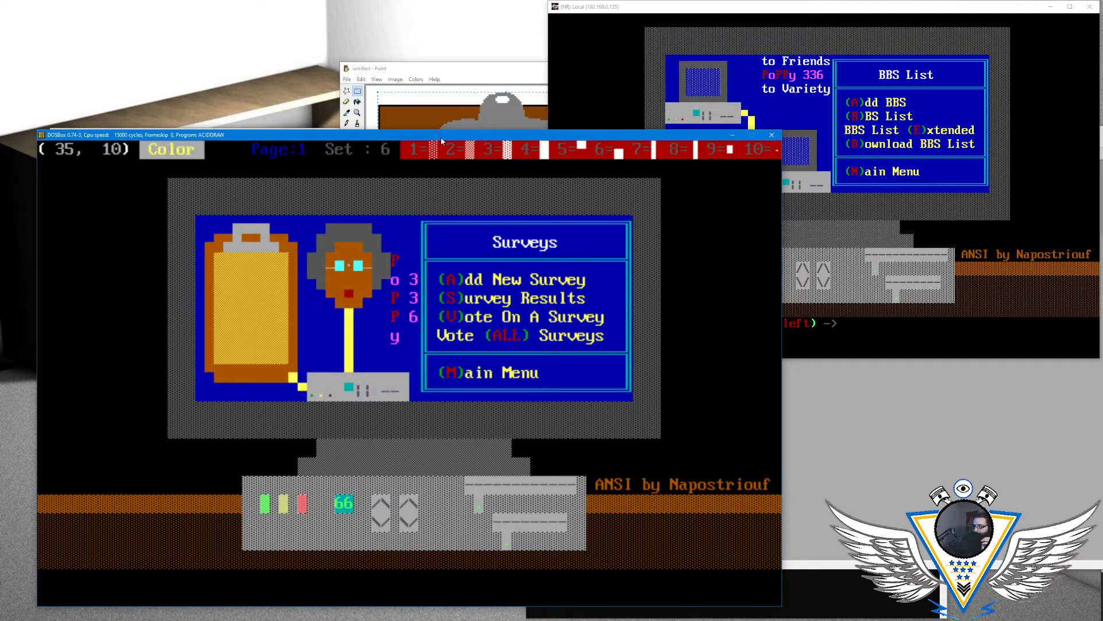
# - Write a blinking yellow asterisk on a blue background at column 40, row 8, between the red "P" and the "3"
pyautogui.press('Right')
pyautogui.press('Right')
pyautogui.press('Right')
pyautogui.press('Right')
pyautogui.press('Up')
pyautogui.press('Up')
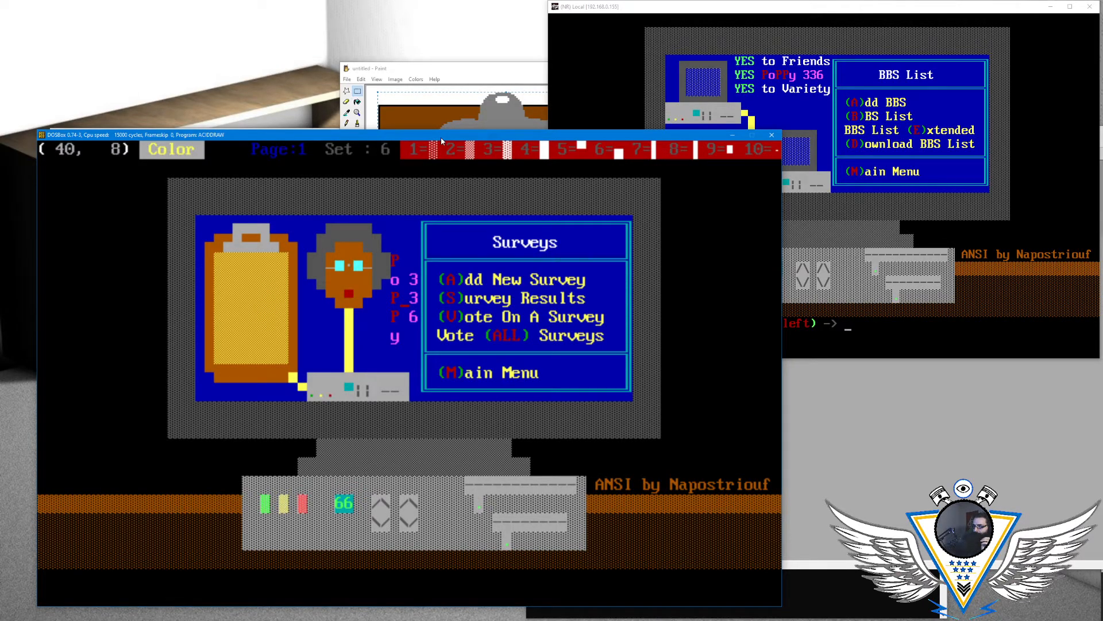
pyautogui.hotkey('alt', 'a')
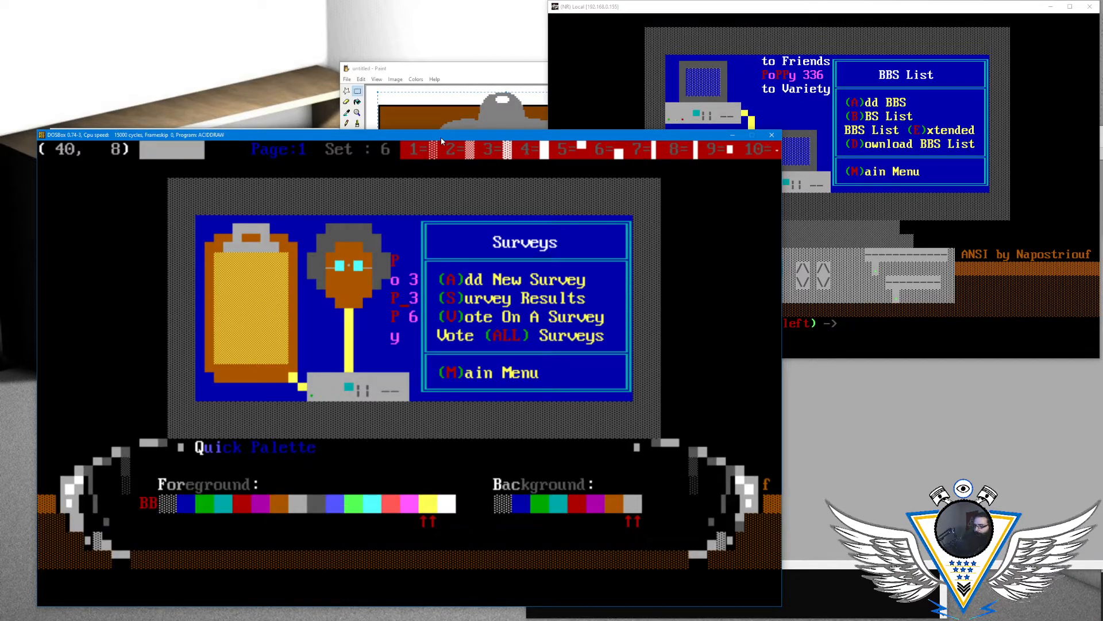
pyautogui.press('Escape')
pyautogui.hotkey('alt', 'a')
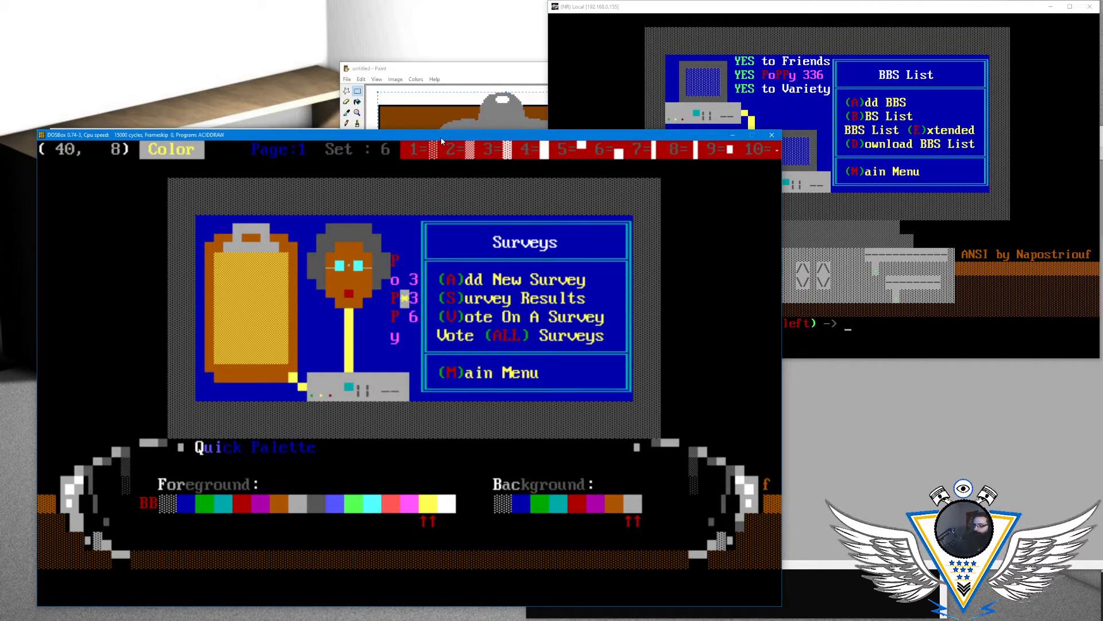
pyautogui.press('Escape')
pyautogui.press('Right')
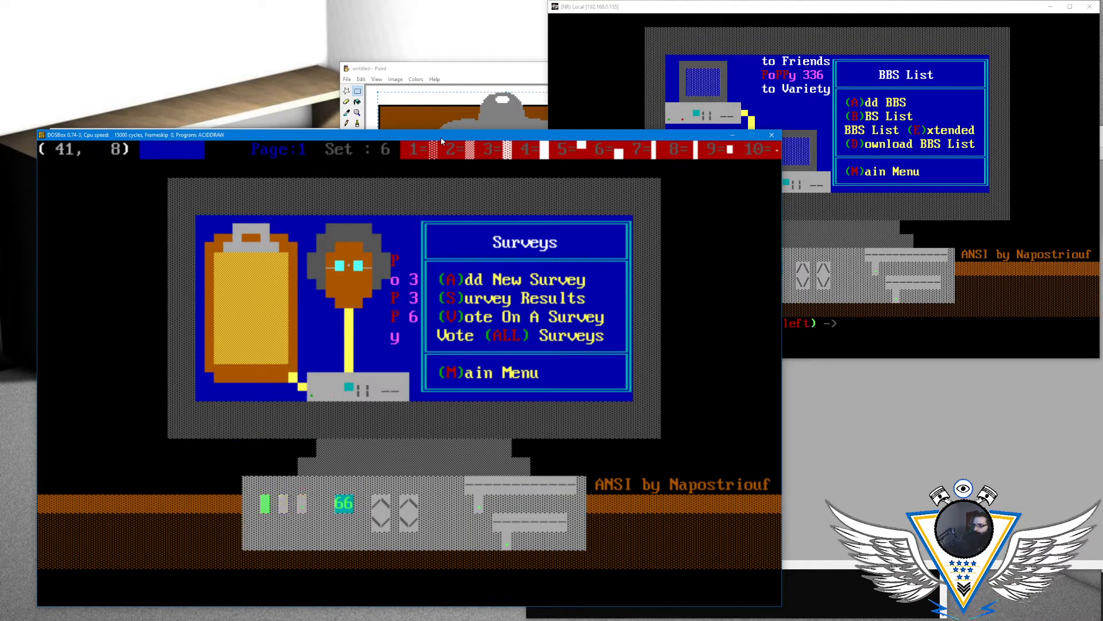
pyautogui.press('Left')
pyautogui.press('Left')
pyautogui.press('Right')
pyautogui.press('Up')
pyautogui.press('Up')
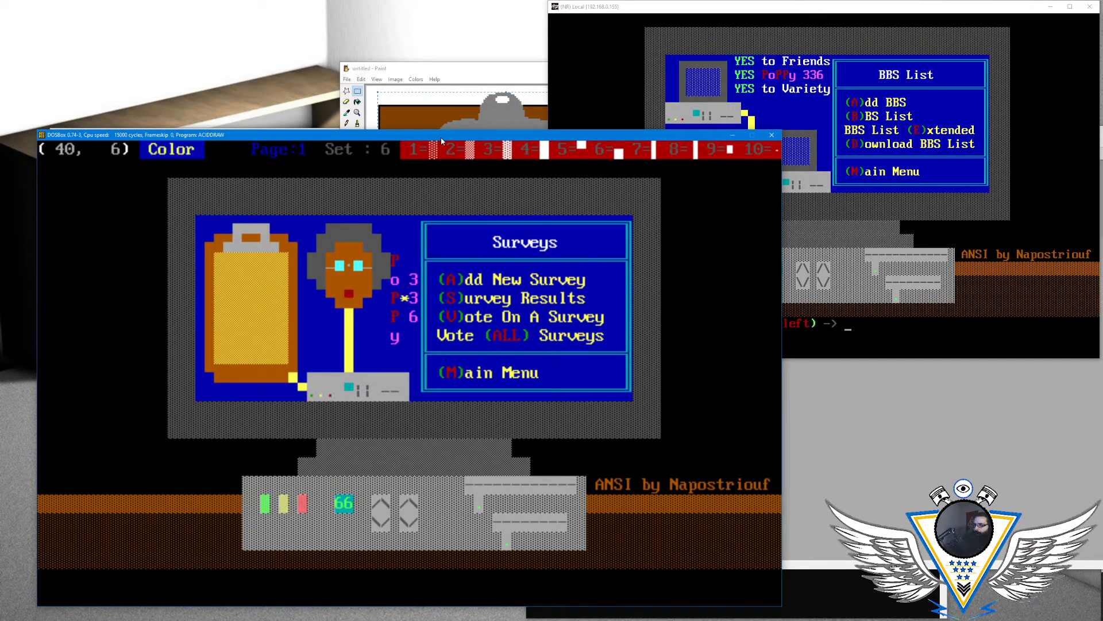
pyautogui.press('Down')
pyautogui.press('Down')
pyautogui.press('Left')
pyautogui.press('Left')
pyautogui.press('Left')
pyautogui.press('Left')
pyautogui.press('Down')
pyautogui.press('Down')
pyautogui.press('Down')
pyautogui.press('Down')
pyautogui.press('Down')
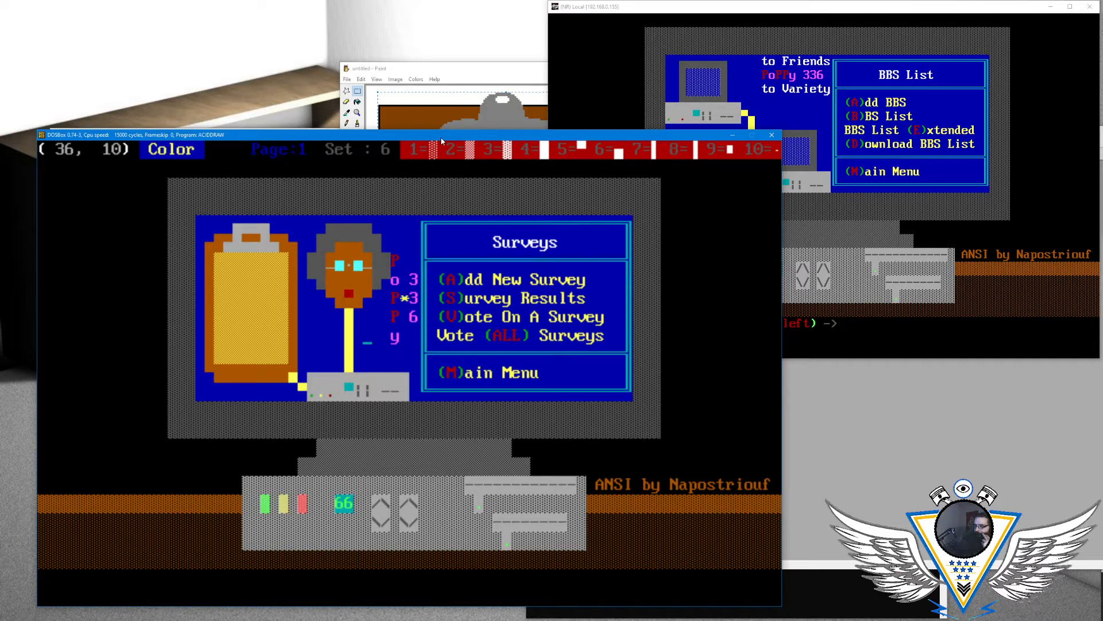
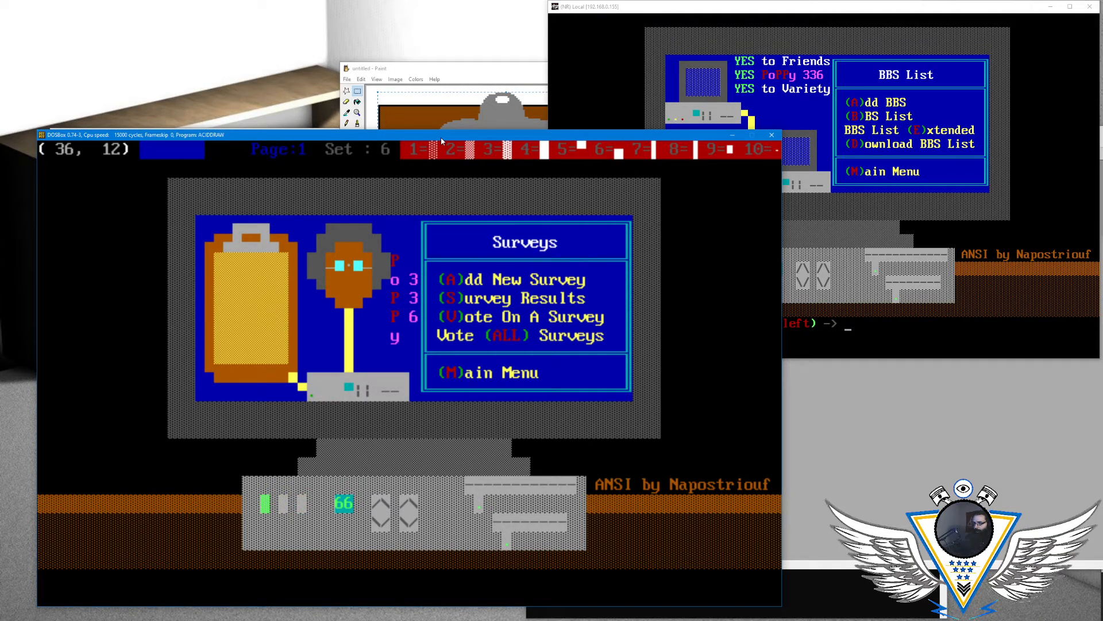
pyautogui.press('Down')
pyautogui.press('Up')
pyautogui.press('Up')
pyautogui.press('Up')
pyautogui.press('Up')
pyautogui.press('Right')
pyautogui.press('Right')
pyautogui.press('Right')
pyautogui.press('Right')
pyautogui.press('Right')
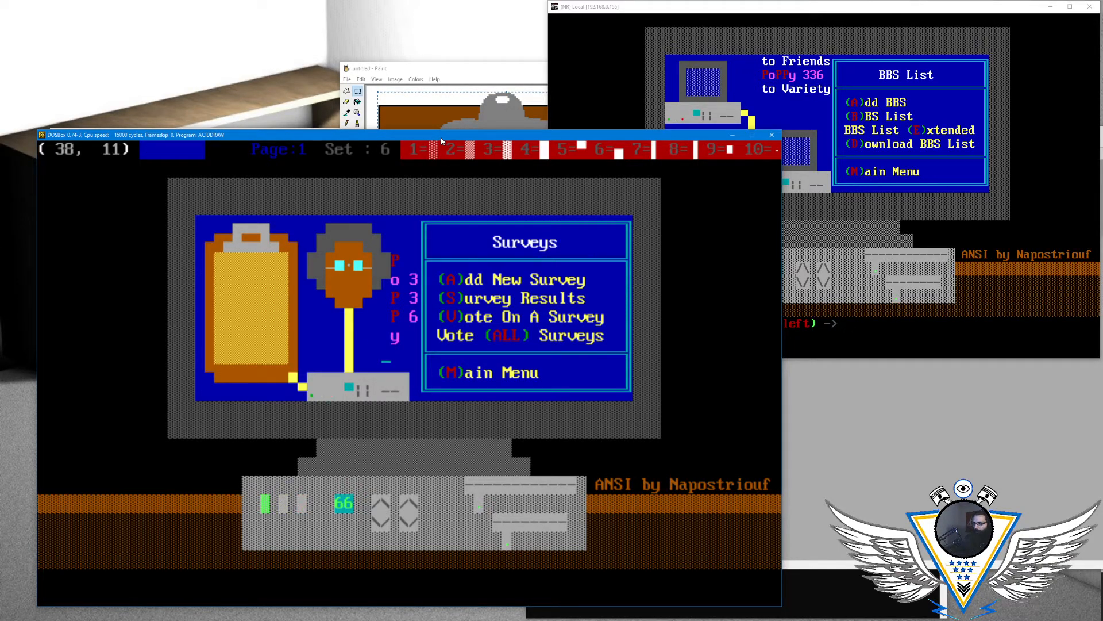
pyautogui.press('Right')
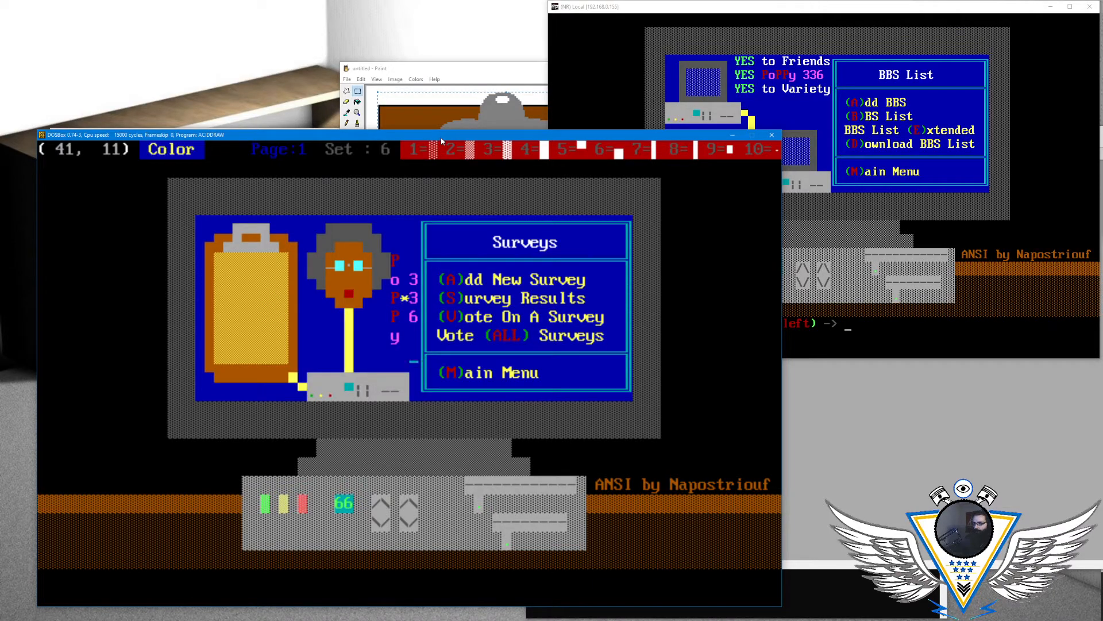
pyautogui.press('Left')
pyautogui.press('Left')
pyautogui.press('Left')
pyautogui.press('Left')
pyautogui.press('Left')
pyautogui.press('Left')
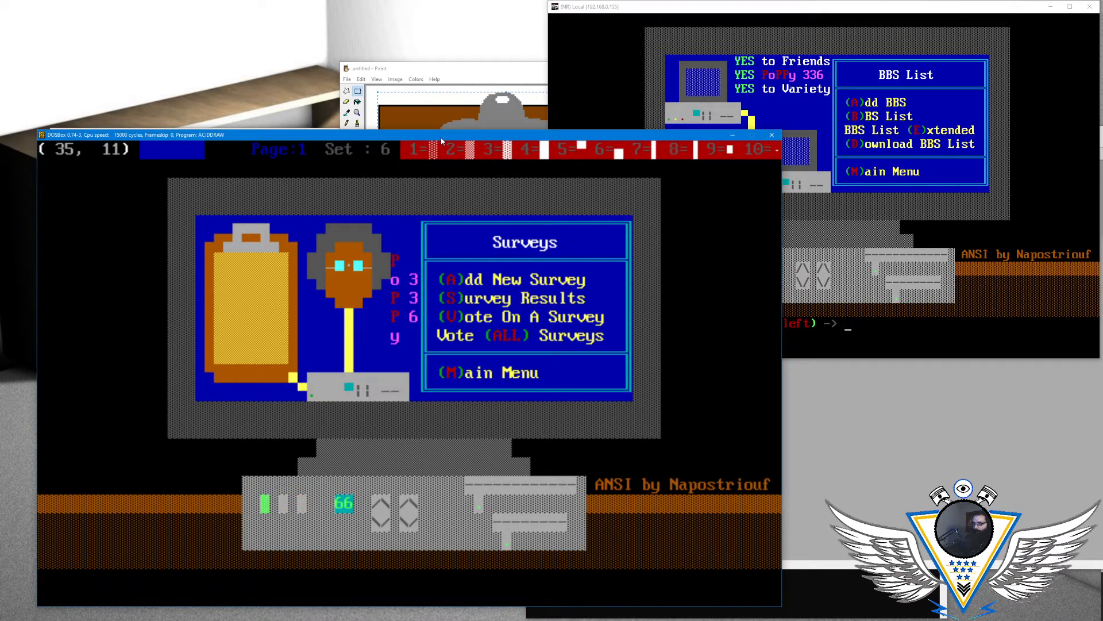
pyautogui.press('Right')
pyautogui.press('Right')
pyautogui.press('Left')
pyautogui.press('Left')
pyautogui.press('Left')
pyautogui.press('Left')
pyautogui.press('Left')
pyautogui.press('Left')
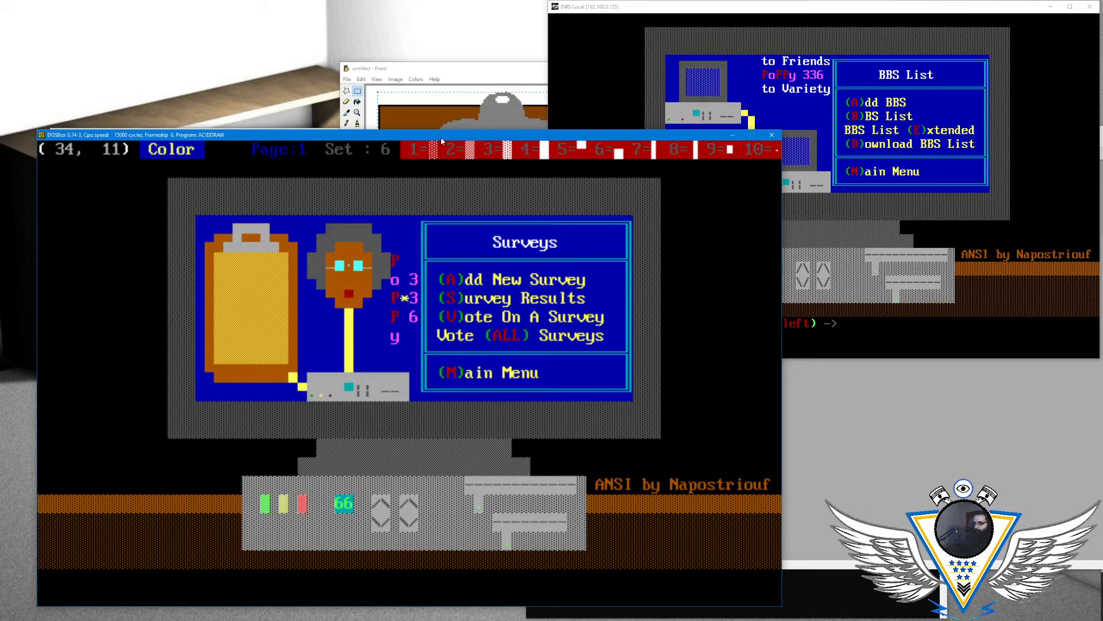
pyautogui.press('Up')
pyautogui.press('Up')
pyautogui.press('Right')
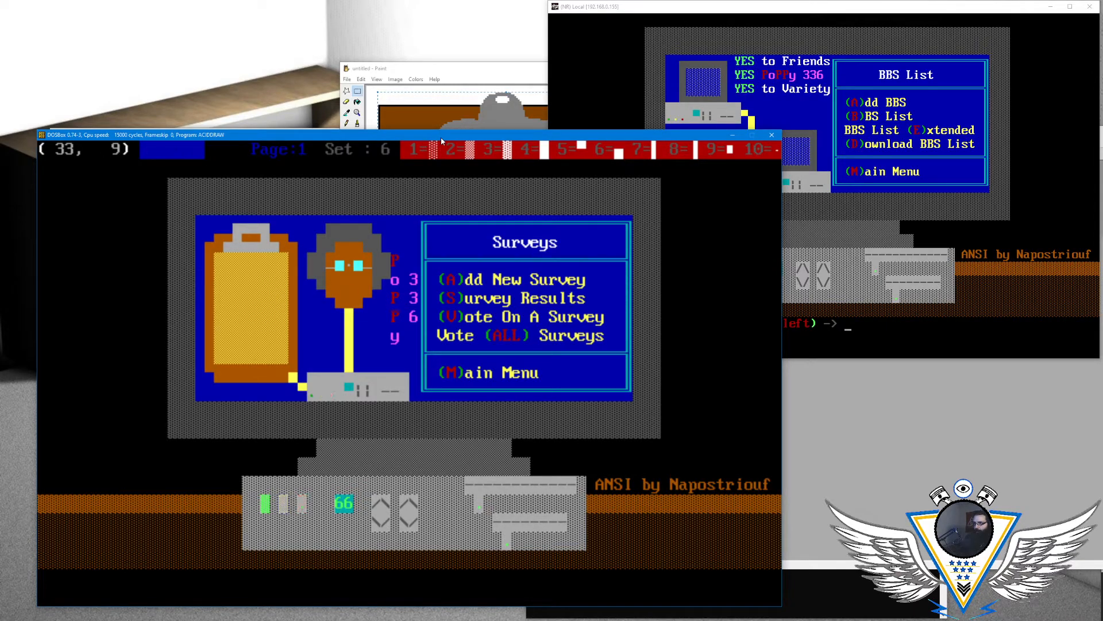
pyautogui.press('Down')
pyautogui.press('Down')
pyautogui.press('Down')
pyautogui.press('Up')
pyautogui.press('Up')
pyautogui.press('Right')
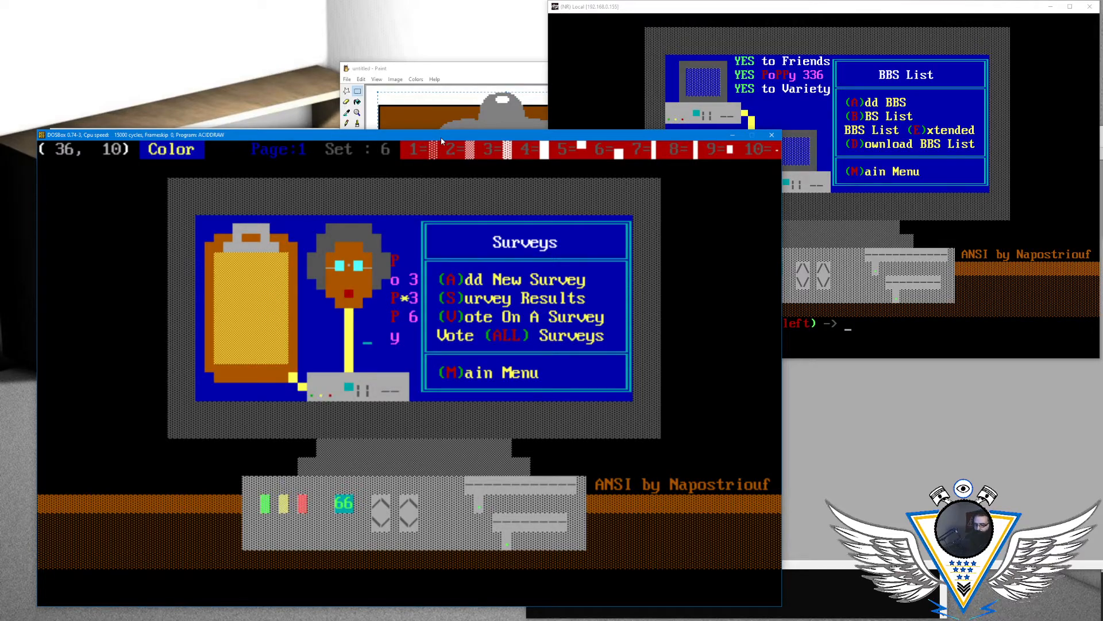
# - Save the drawing in ANSI format as menusur, with the default options and line length
pyautogui.hotkey('alt', 's')
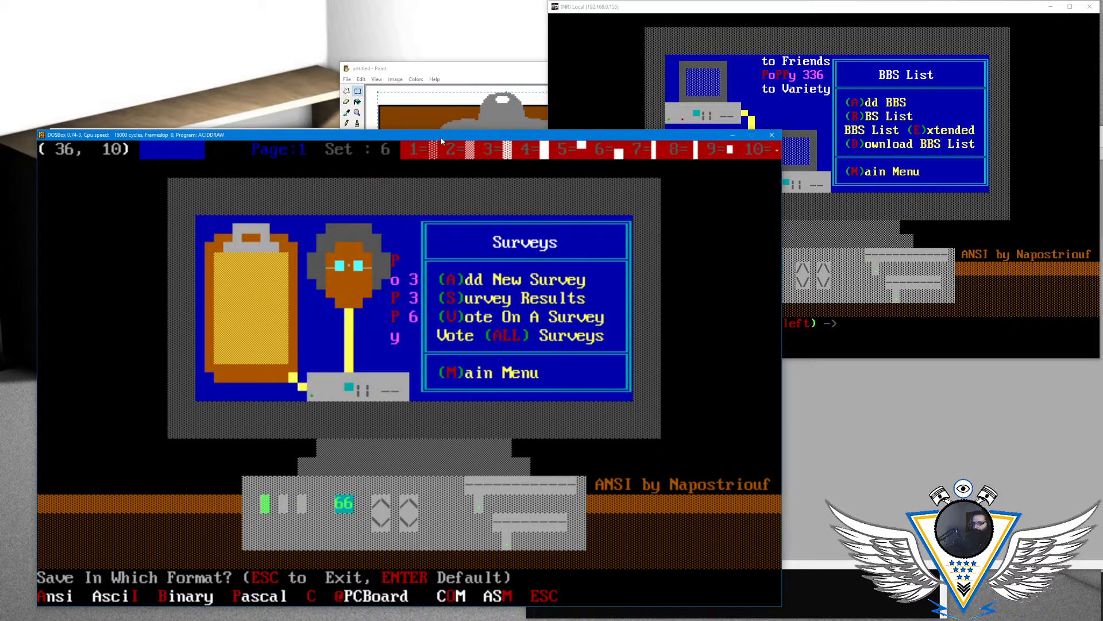
pyautogui.press('Return')
pyautogui.press('Return')
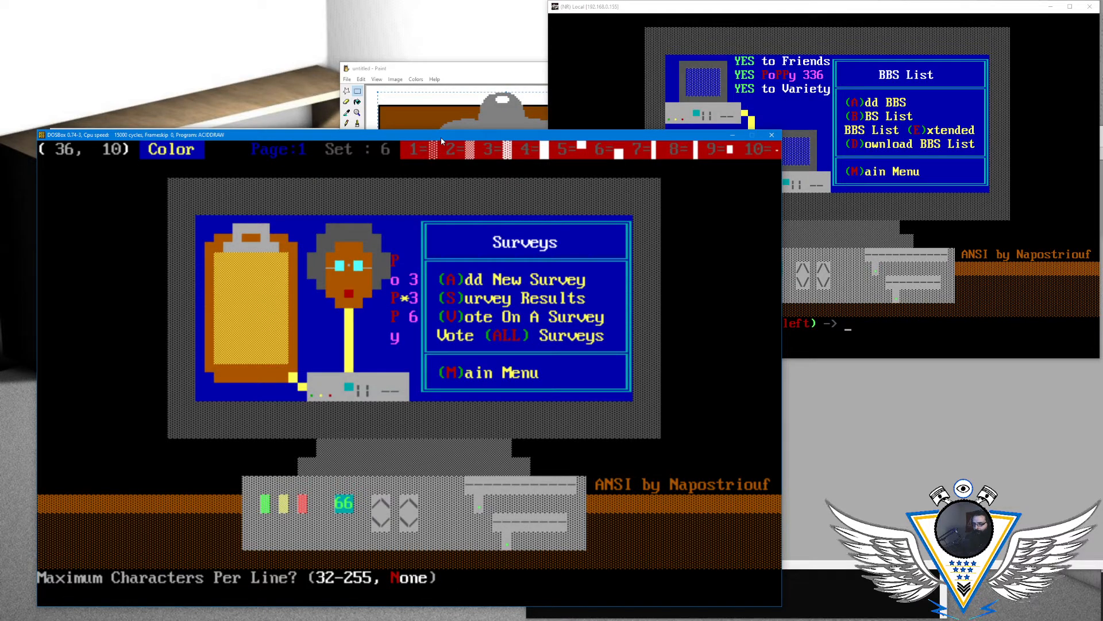
pyautogui.press('Return')
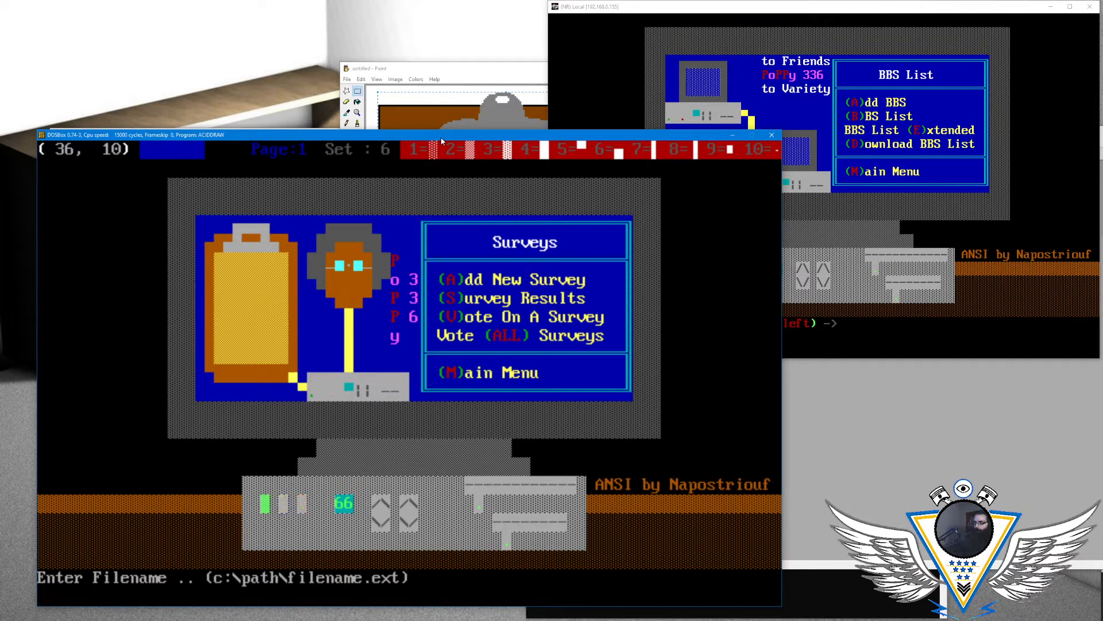
pyautogui.write('menusur')
pyautogui.press('Return')
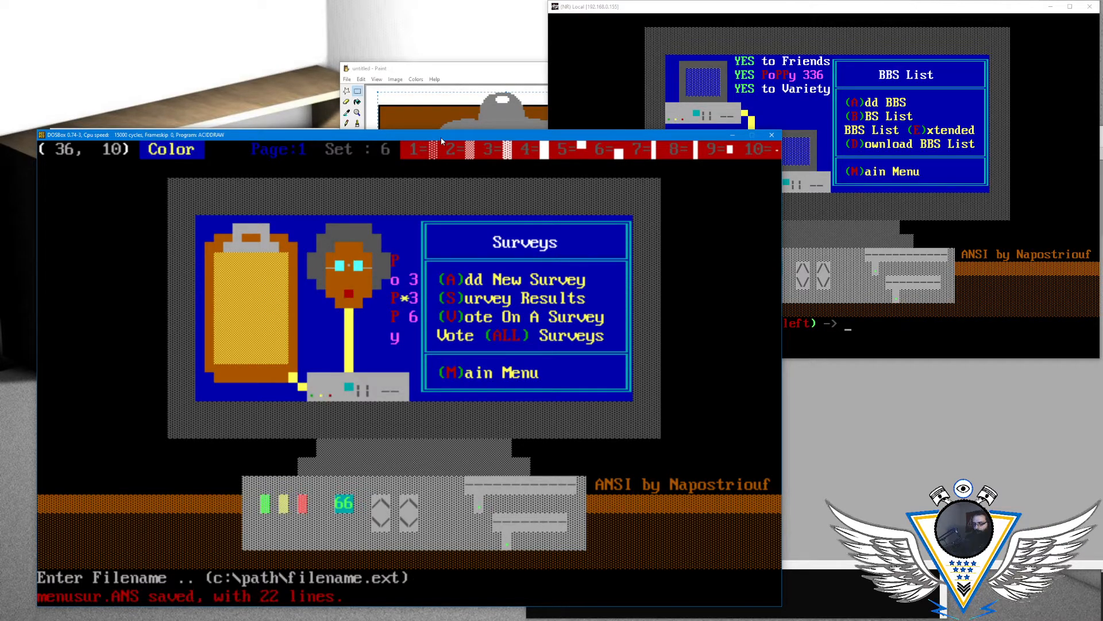
pyautogui.hotkey('alt', 's')
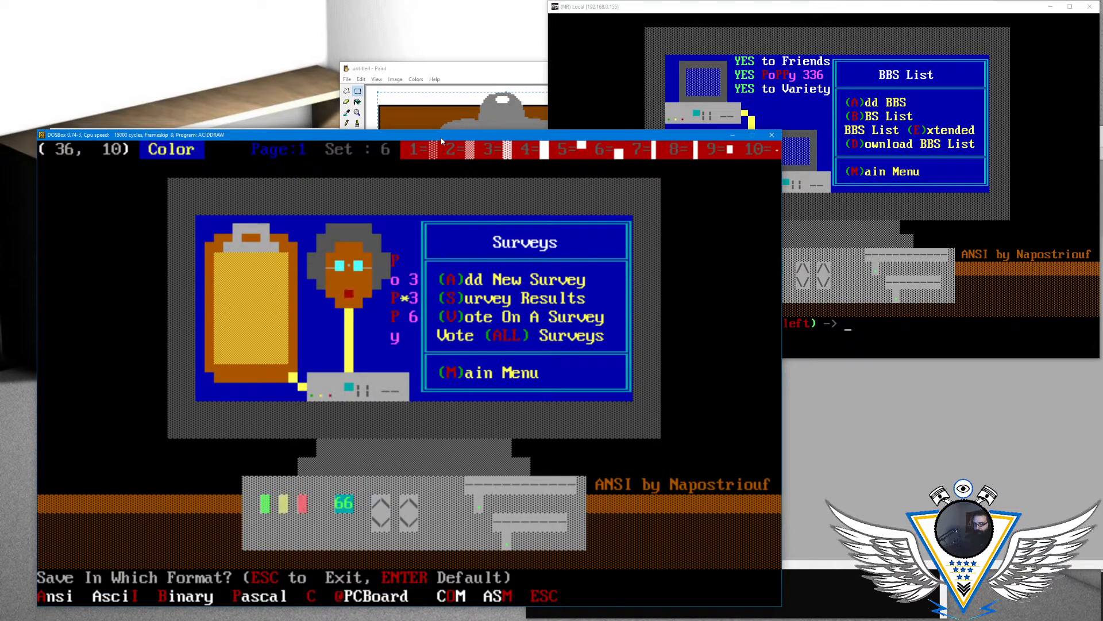
pyautogui.write('c')
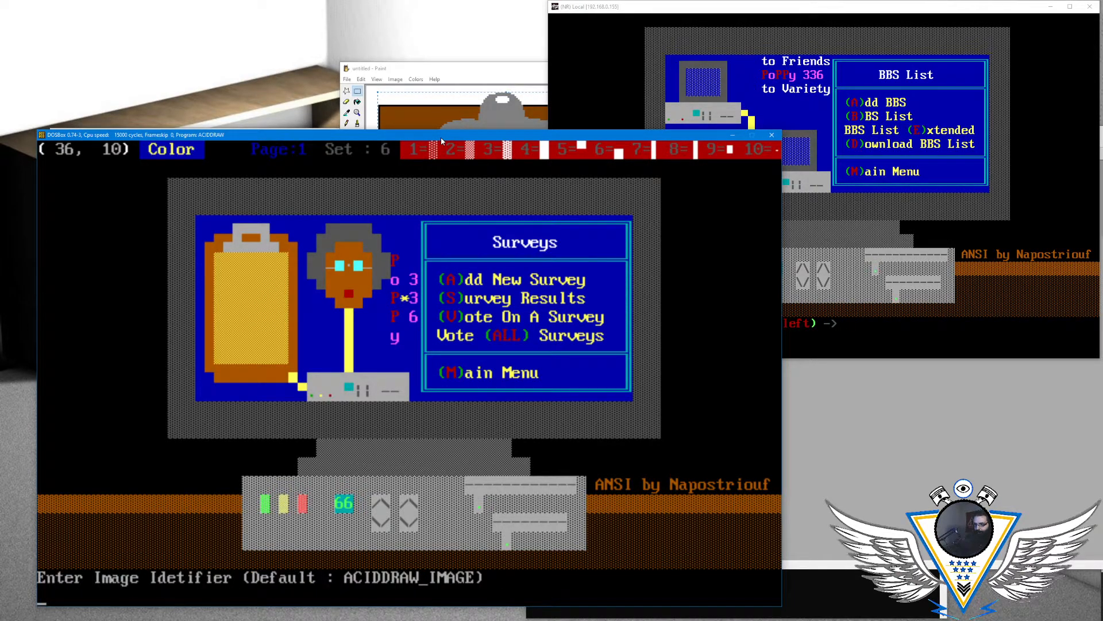
pyautogui.write('menusur')
pyautogui.press('Return')
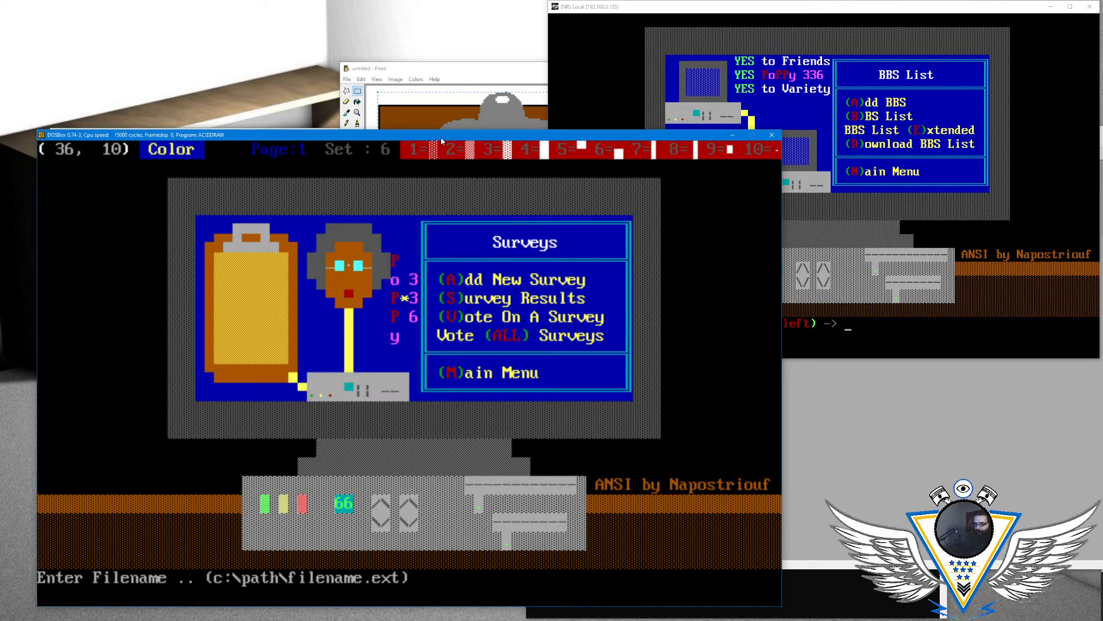
pyautogui.press('Escape')
pyautogui.hotkey('alt', 's')
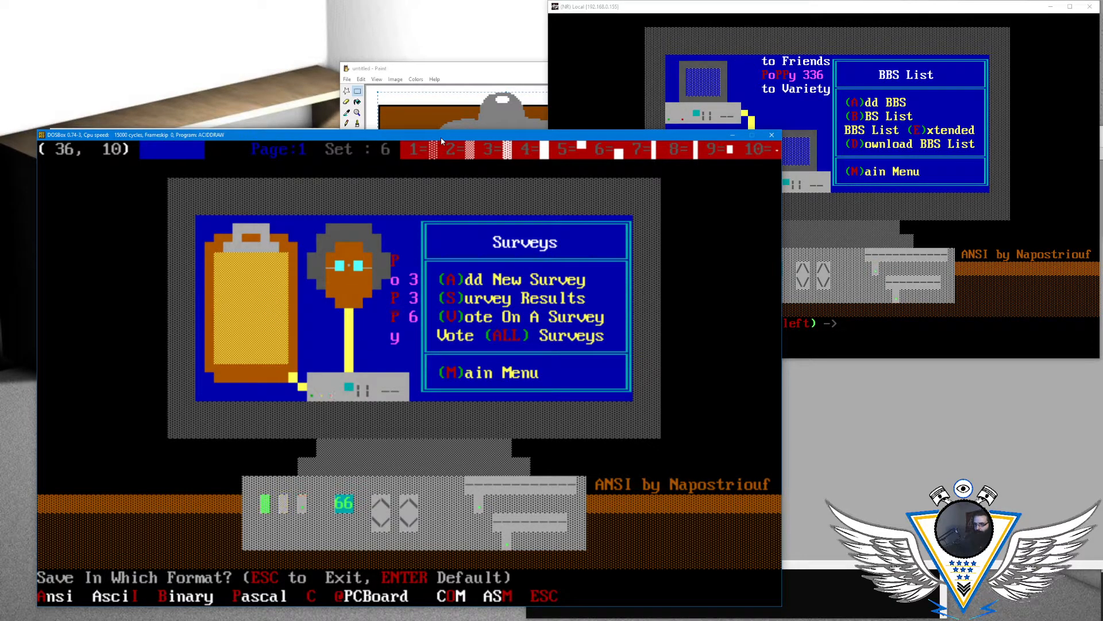
pyautogui.press('a')
pyautogui.press('Return')
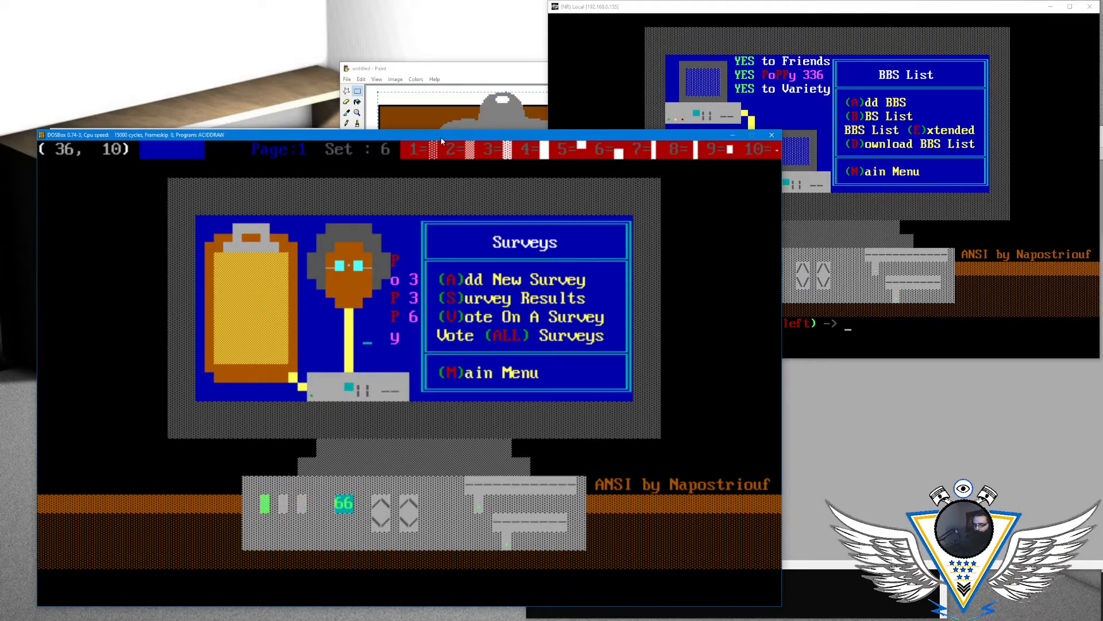
# - Save the drawing in C format as menusur.C
pyautogui.hotkey('alt', 's')
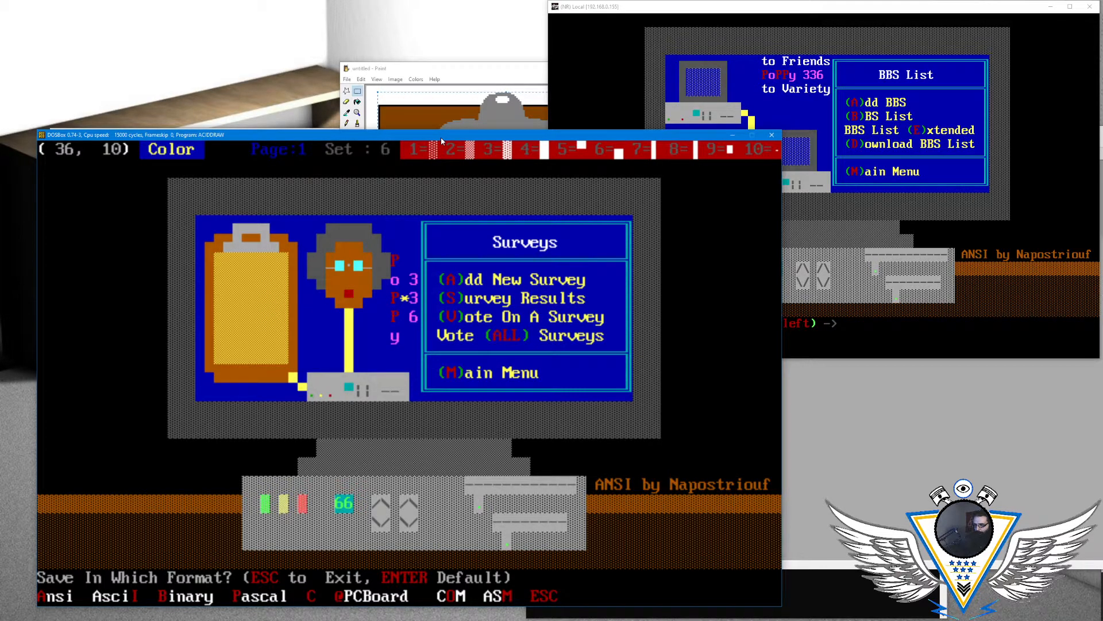
pyautogui.press('p')
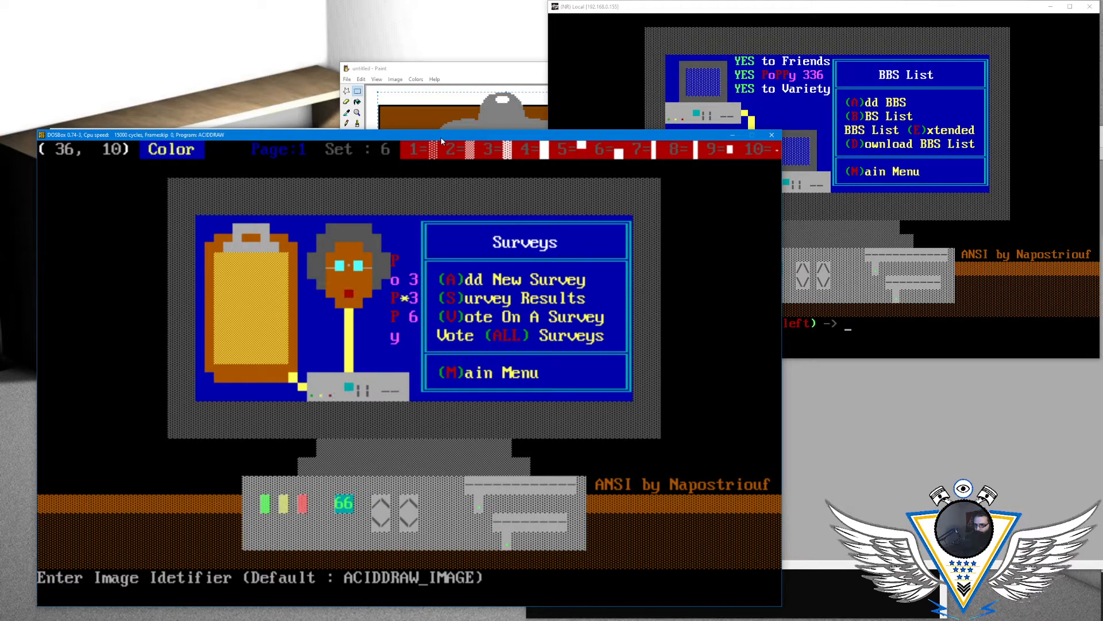
pyautogui.press('Return')
pyautogui.write('menusur.C')
pyautogui.press('Return')
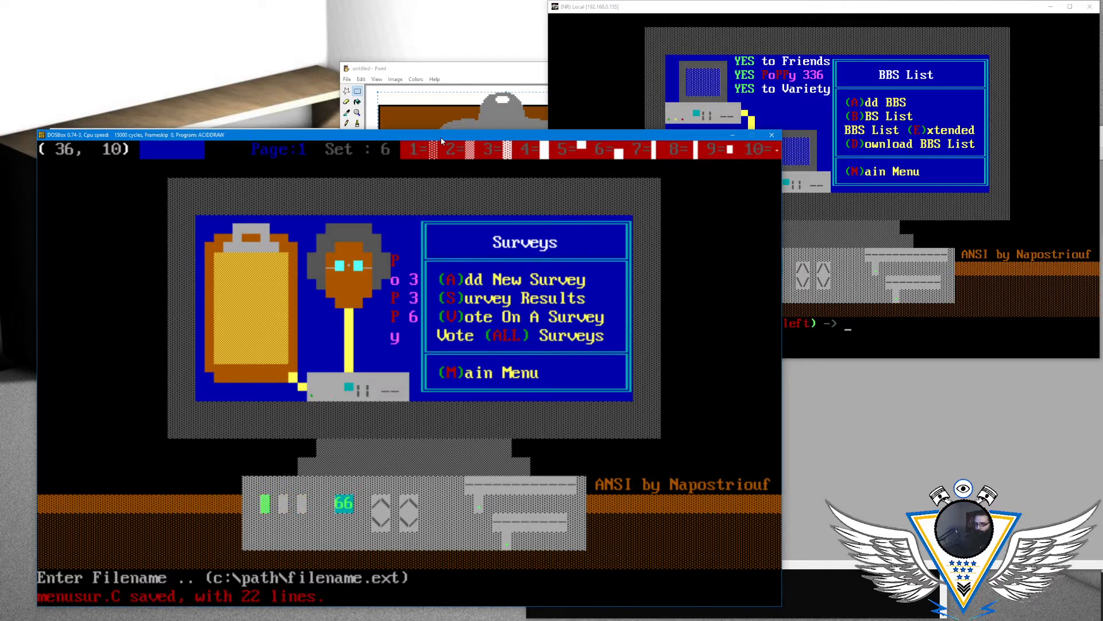
# - Load MENUSUR.ANS from the list of saved files
pyautogui.hotkey('alt', 'l')
pyautogui.press('Right')
pyautogui.press('Right')
pyautogui.press('Right')
pyautogui.press('Right')
pyautogui.press('Right')
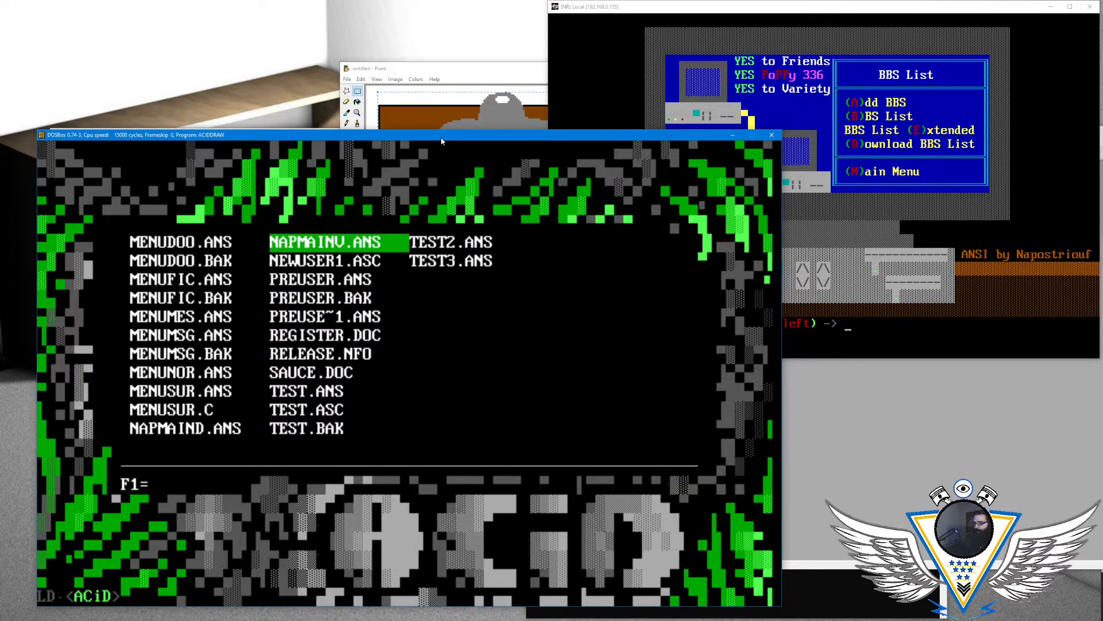
pyautogui.press('Down')
pyautogui.press('Down')
pyautogui.press('Down')
pyautogui.press('Left')
pyautogui.press('Down')
pyautogui.press('Down')
pyautogui.press('Down')
pyautogui.press('Down')
pyautogui.press('Down')
pyautogui.press('Return')
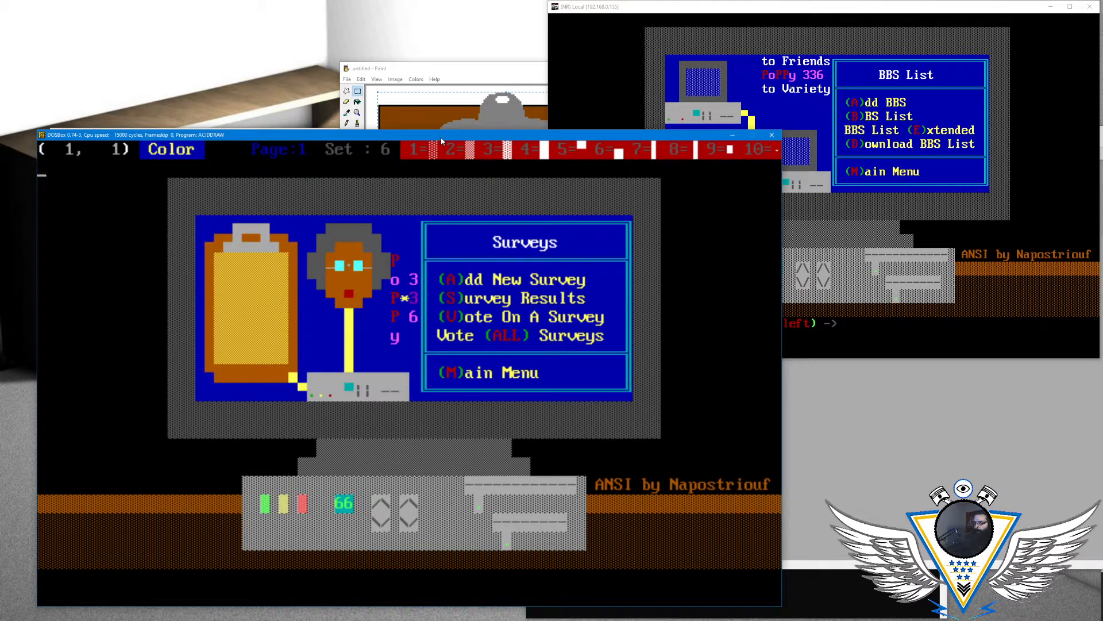
# - Move the cursor to the red light on the small computer at column 32, row 13
pyautogui.press('Right')
pyautogui.press('Right')
pyautogui.press('Right')
pyautogui.press('Right')
pyautogui.press('Right')
pyautogui.press('Right')
pyautogui.press('Right')
pyautogui.press('Right')
pyautogui.press('Right')
pyautogui.press('Right')
pyautogui.press('Right')
pyautogui.press('Right')
pyautogui.press('Right')
pyautogui.press('Right')
pyautogui.press('Right')
pyautogui.press('Right')
pyautogui.press('Right')
pyautogui.press('Right')
pyautogui.press('Right')
pyautogui.press('Right')
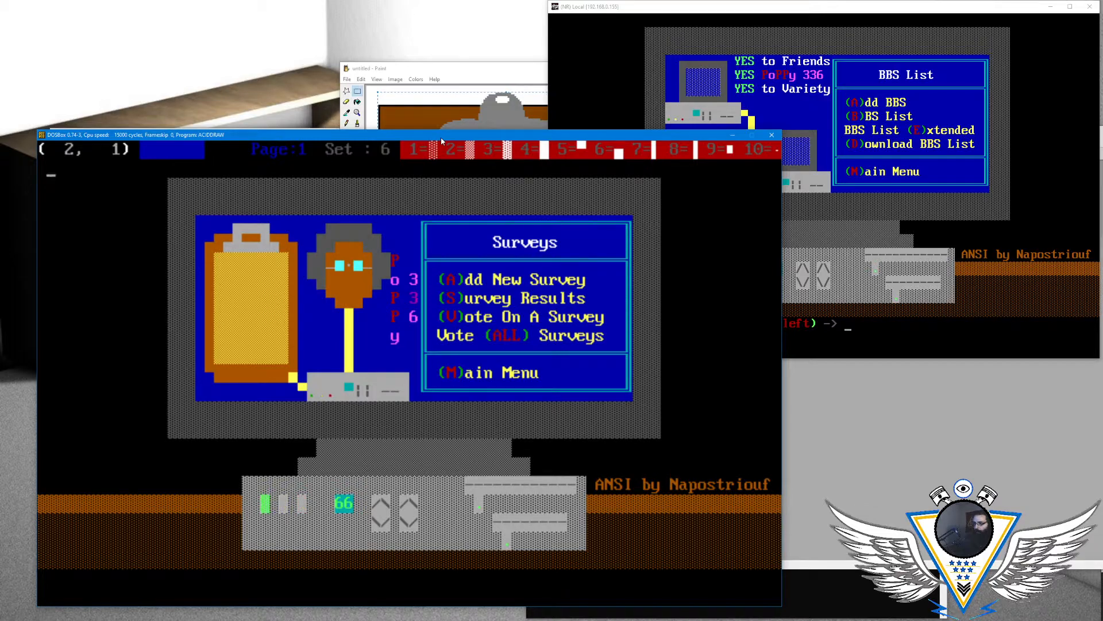
pyautogui.press('Down')
pyautogui.press('Right')
pyautogui.press('Down')
pyautogui.press('Down')
pyautogui.press('Down')
pyautogui.press('Right')
pyautogui.press('Right')
pyautogui.press('Down')
pyautogui.press('Down')
pyautogui.press('Right')
pyautogui.press('Right')
pyautogui.press('Right')
pyautogui.press('Down')
pyautogui.press('Down')
pyautogui.press('Down')
pyautogui.press('Right')
pyautogui.press('Right')
pyautogui.press('Down')
pyautogui.press('Down')
pyautogui.press('Up')
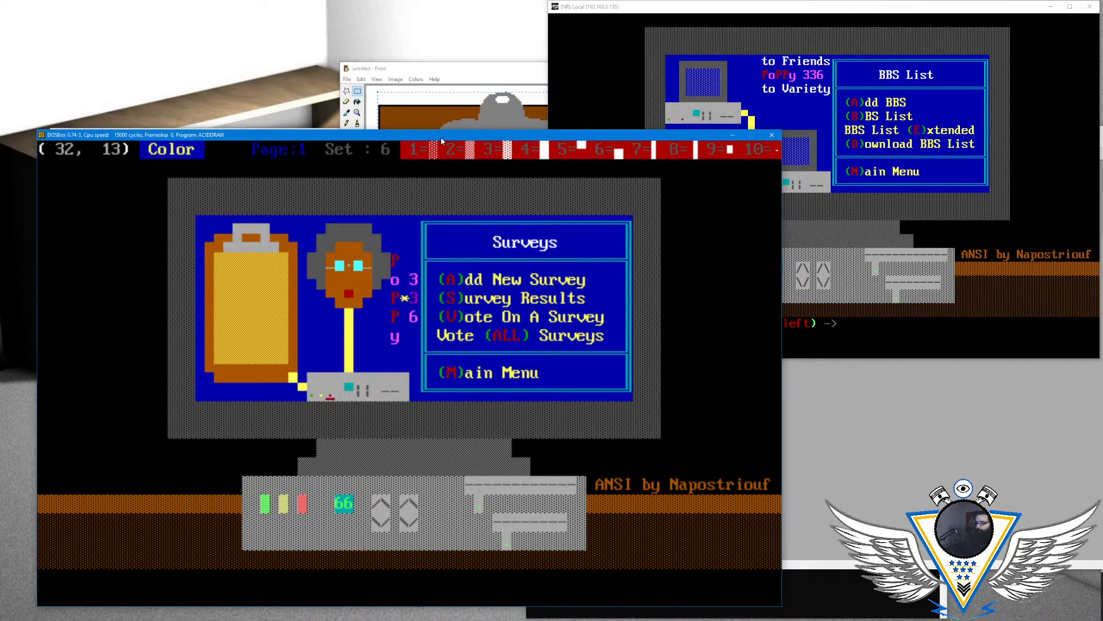
pyautogui.press('Right')
pyautogui.press('Right')
pyautogui.press('Up')
pyautogui.press('Up')
pyautogui.press('Right')
pyautogui.press('Right')
pyautogui.press('Right')
pyautogui.press('Up')
pyautogui.press('Right')
pyautogui.press('Right')
pyautogui.press('Right')
pyautogui.press('Right')
pyautogui.press('Left')
pyautogui.press('Down')
pyautogui.press('Left')
pyautogui.press('Left')
pyautogui.press('Down')
pyautogui.press('Down')
pyautogui.press('Left')
pyautogui.press('Down')
pyautogui.press('Down')
pyautogui.press('Left')
pyautogui.press('Left')
pyautogui.press('Left')
pyautogui.press('Left')
# - Set the foreground to blinking red and write a dot over the red light at column 32, row 13
pyautogui.press('Left')
pyautogui.hotkey('alt', 'c')
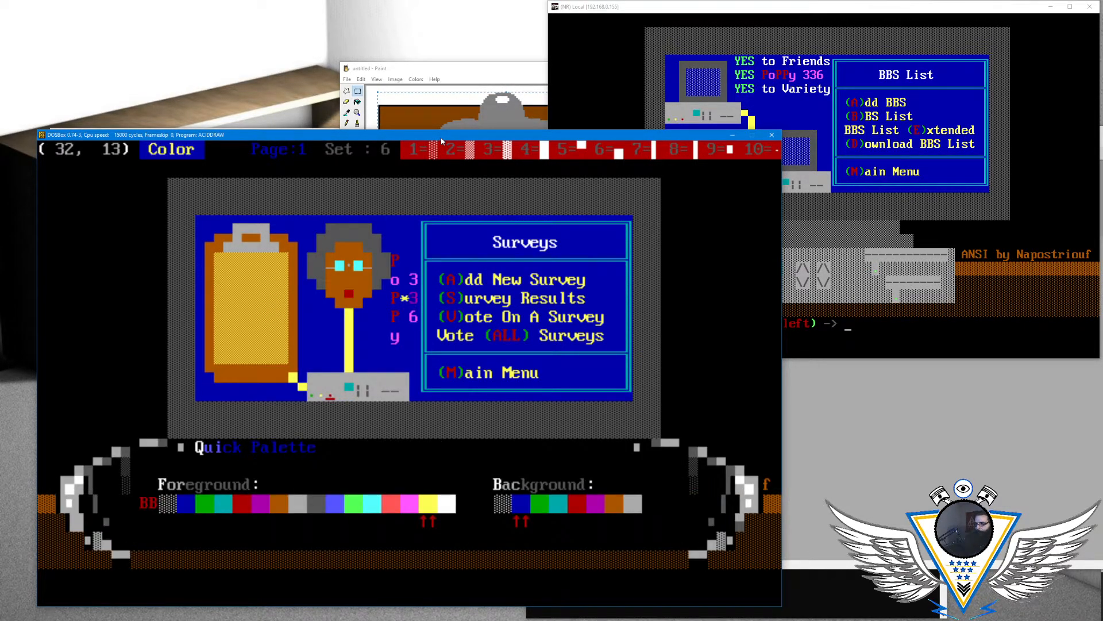
pyautogui.press('Left')
pyautogui.press('Left')
pyautogui.press('Left')
pyautogui.press('Left')
pyautogui.press('Left')
pyautogui.press('Left')
pyautogui.press('Left')
pyautogui.press('Left')
pyautogui.press('Left')
pyautogui.press('Left')
pyautogui.press('Left')
pyautogui.press('Return')
pyautogui.write('.')
pyautogui.press('Left')
# - Set the background to light gray and rewrite the blinking red dot at column 32, row 13
pyautogui.hotkey('alt', 'c')
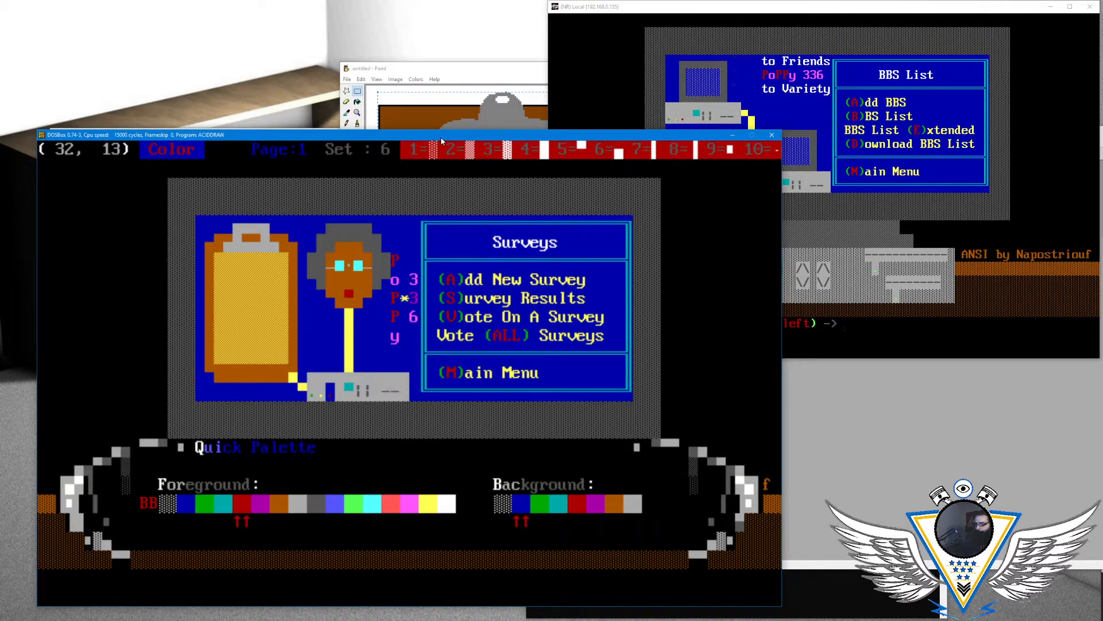
pyautogui.press('Down')
pyautogui.press('Down')
pyautogui.press('Down')
pyautogui.press('Down')
pyautogui.press('Return')
pyautogui.write('.')
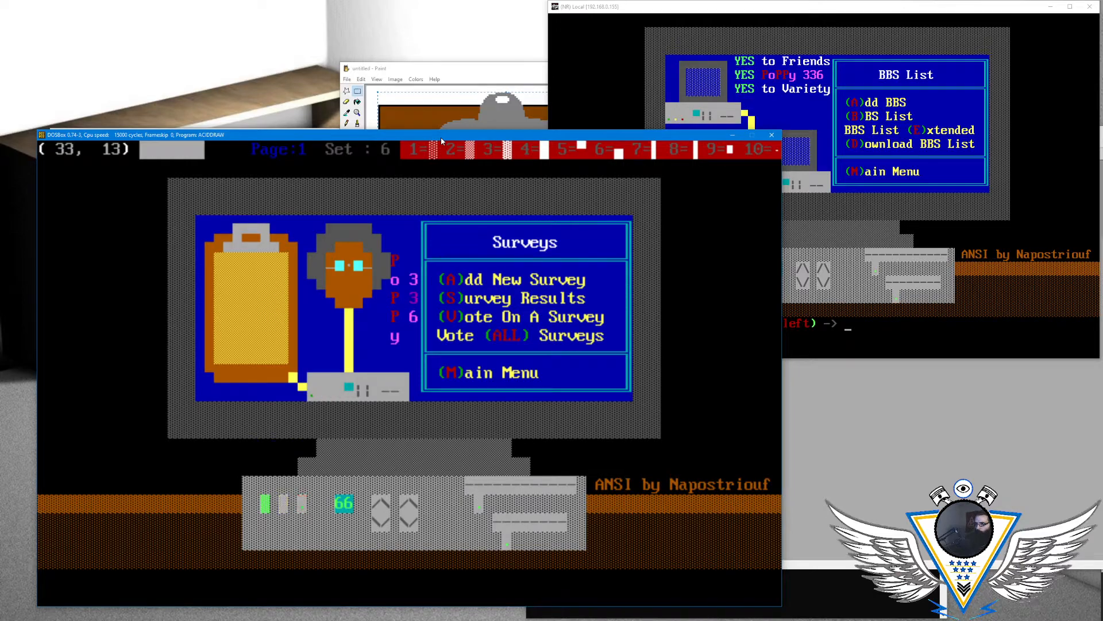
# - At the "3" in column 41, row 8, set the foreground colour to non-blinking light magenta
pyautogui.hotkey('alt', 'c')
pyautogui.press('Right')
pyautogui.press('Right')
pyautogui.press('Right')
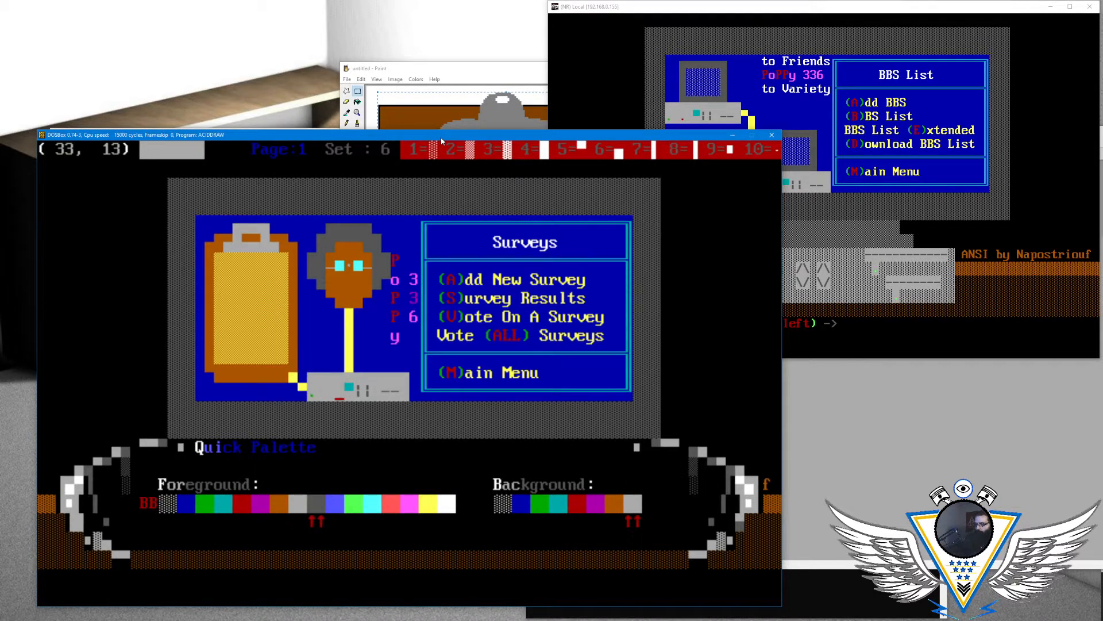
pyautogui.press('Return')
pyautogui.press('Right')
pyautogui.press('Up')
pyautogui.press('Right')
pyautogui.press('Up')
pyautogui.press('Up')
pyautogui.press('Right')
pyautogui.press('Right')
pyautogui.press('Up')
pyautogui.press('Right')
pyautogui.press('Right')
pyautogui.press('Right')
pyautogui.press('Right')
pyautogui.hotkey('alt', 'c')
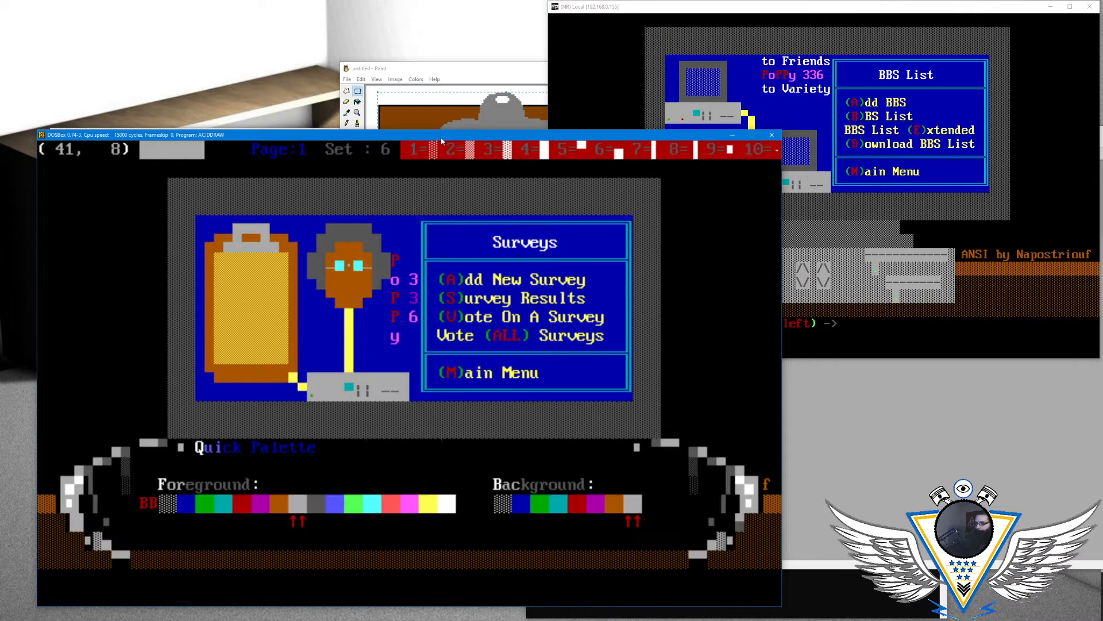
pyautogui.press('Right')
pyautogui.press('Right')
pyautogui.press('Right')
pyautogui.press('Right')
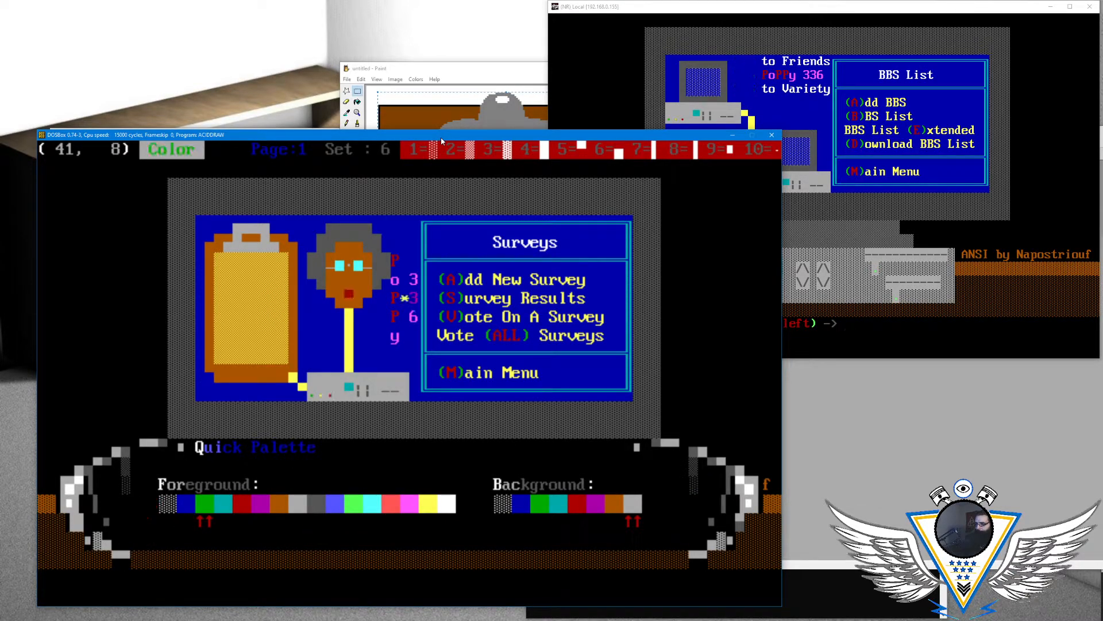
# - Set the background to blue and rewrite the "3" at column 41, row 8 in light magenta
pyautogui.press('Right')
pyautogui.press('Return')
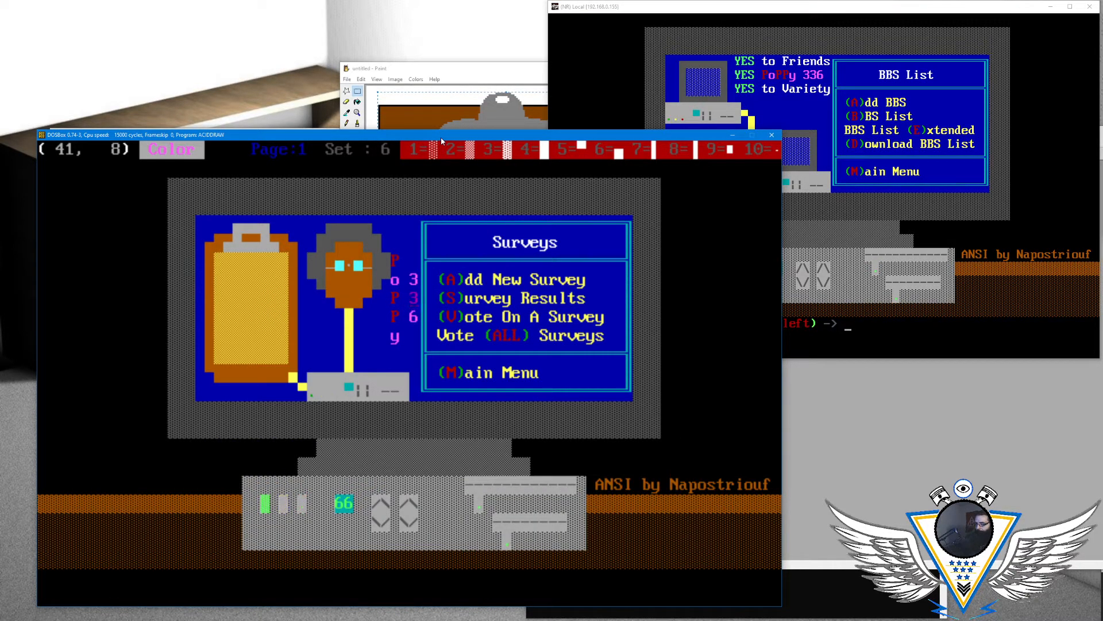
pyautogui.press('Right')
pyautogui.hotkey('alt', 'c')
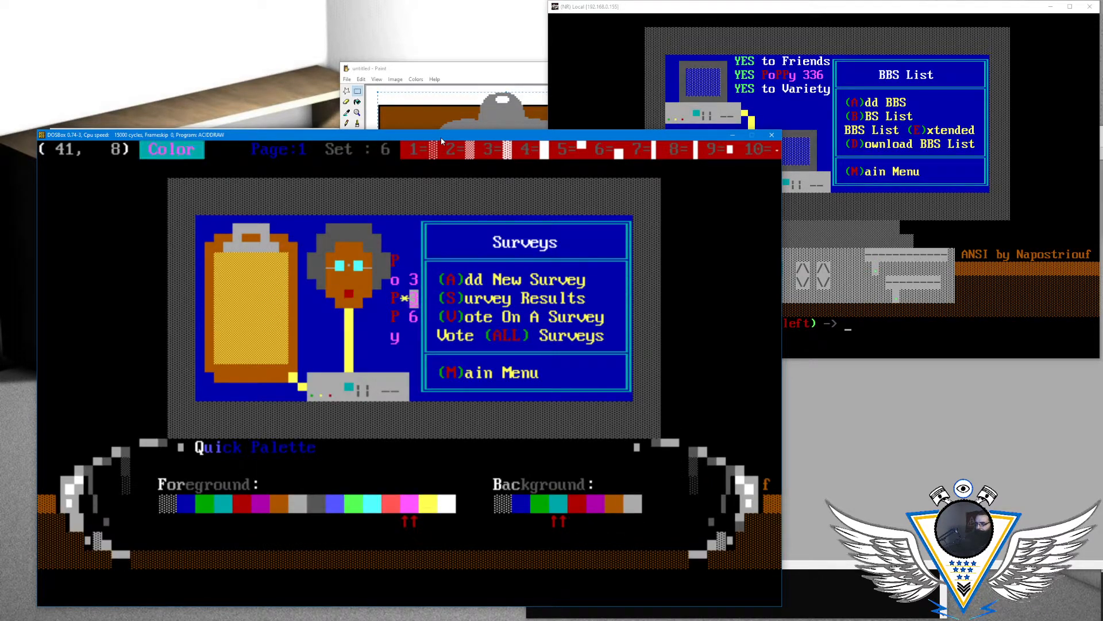
pyautogui.press('Escape')
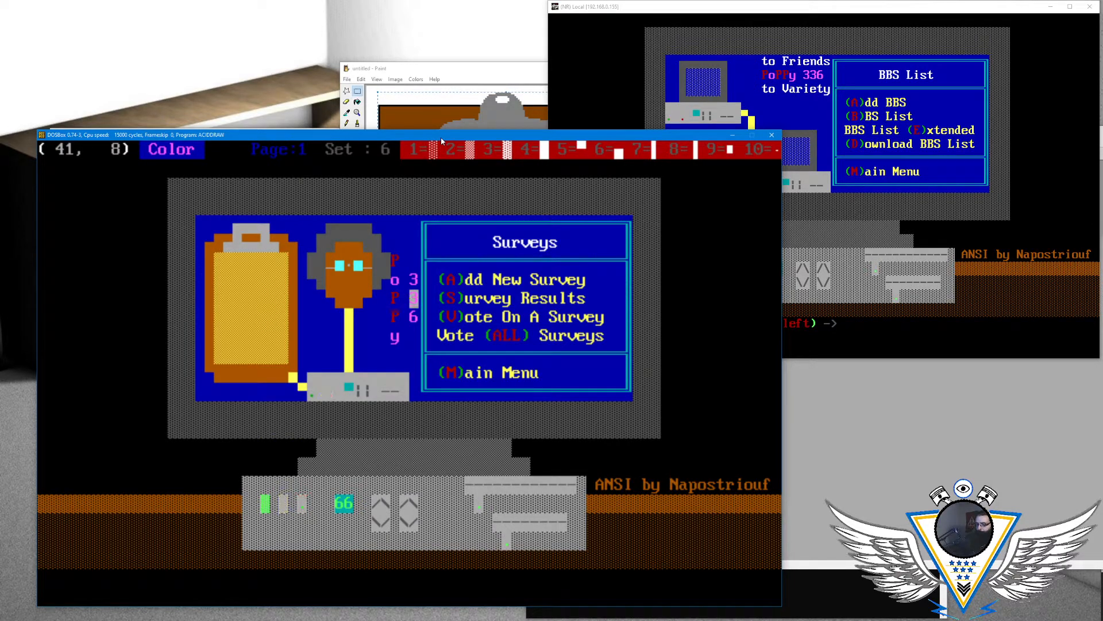
pyautogui.press('Right')
pyautogui.press('Left')
pyautogui.press('Left')
pyautogui.press('Left')
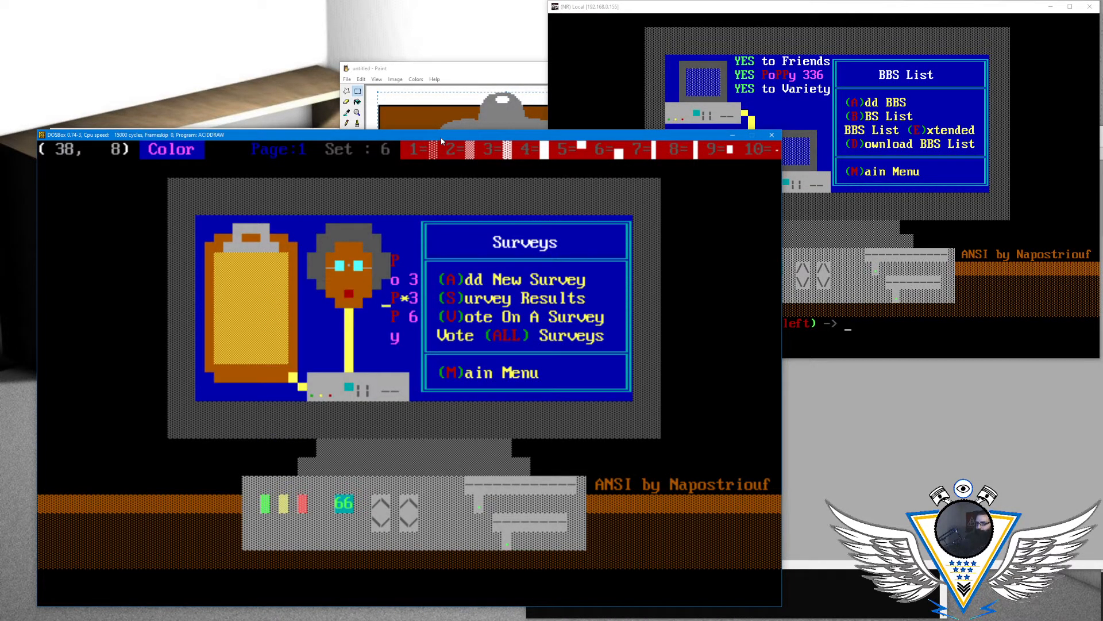
# - Set the drawing foreground colour to blinking blue, keeping the blue background
pyautogui.hotkey('alt', 'a')
pyautogui.press('Right')
pyautogui.press('Right')
pyautogui.press('Right')
pyautogui.press('Right')
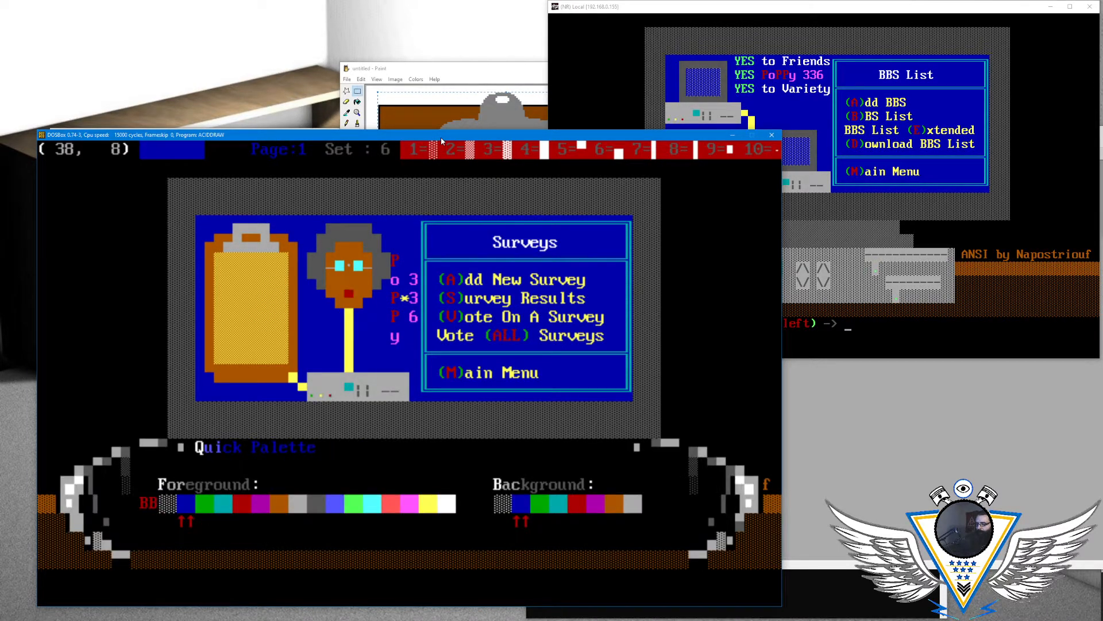
pyautogui.press('Return')
pyautogui.press('Left')
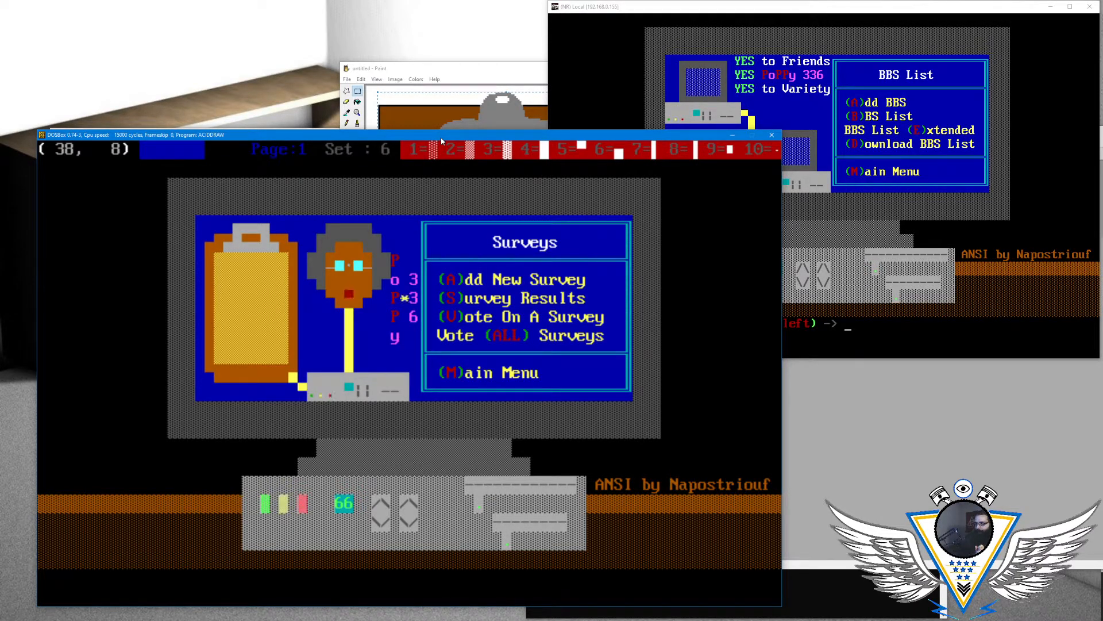
pyautogui.hotkey('alt', 's')
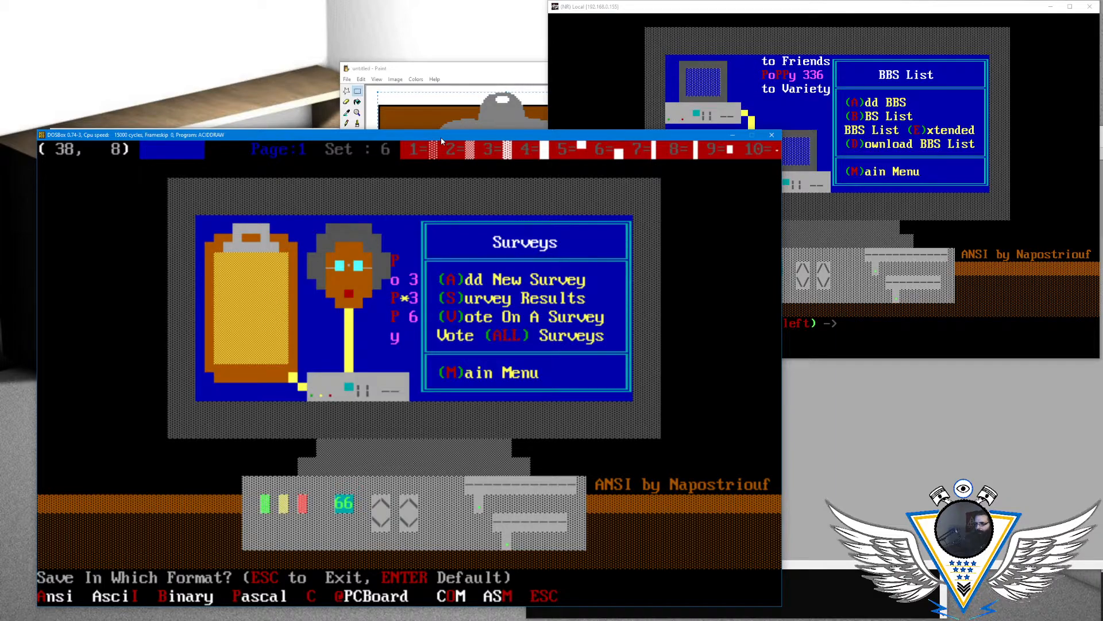
pyautogui.press('Return')
pyautogui.press('Return')
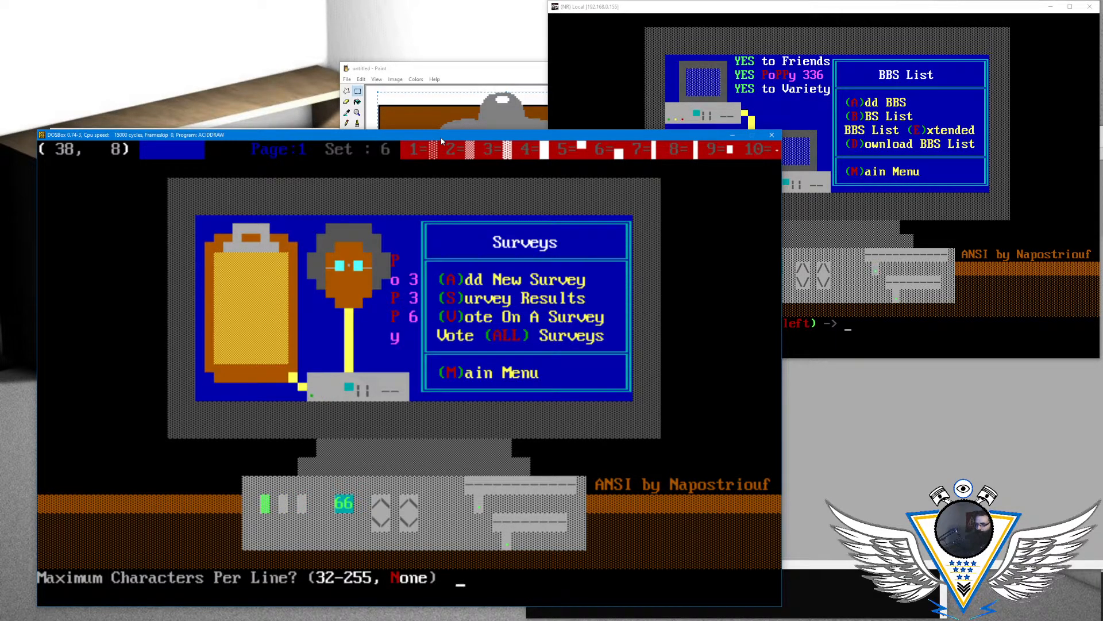
pyautogui.press('Return')
pyautogui.write('u')
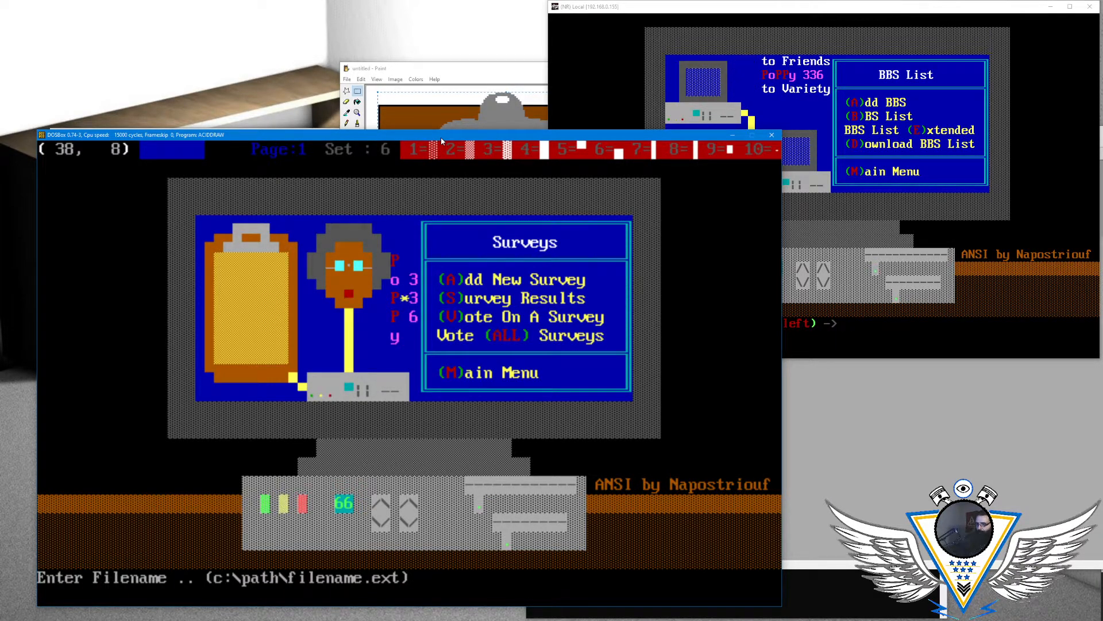
pyautogui.press('Escape')
# - Save the Surveys drawing in ANSI format as menusur.ANS, using the default save options and no maximum line length
pyautogui.hotkey('alt', 's')
pyautogui.press('Return')
pyautogui.press('Return')
pyautogui.press('Return')
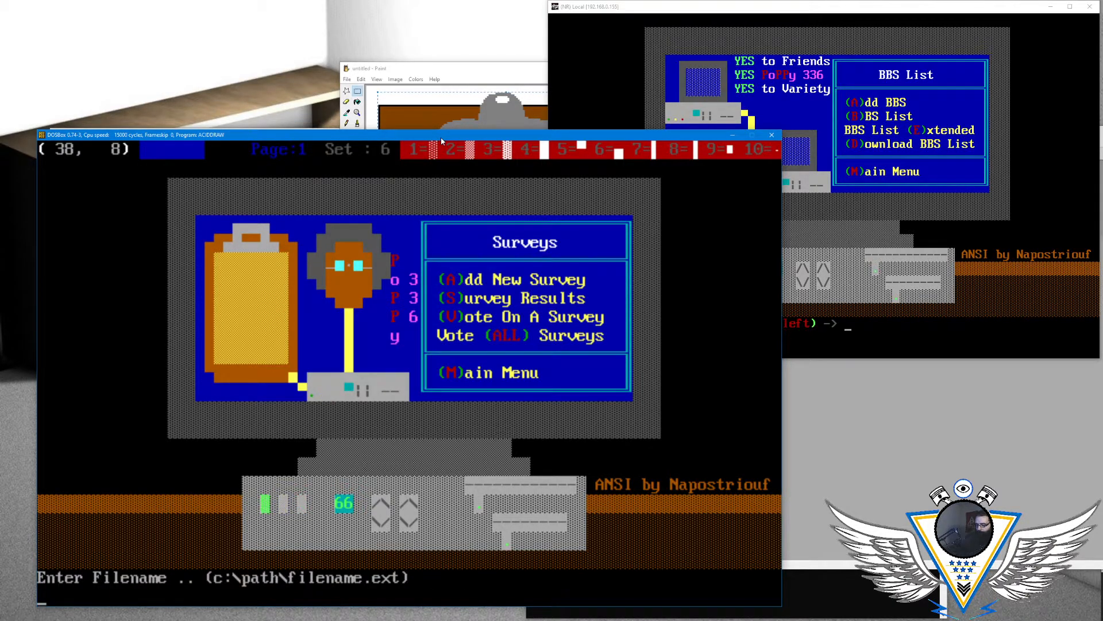
pyautogui.write('menus.ans')
pyautogui.press('Return')
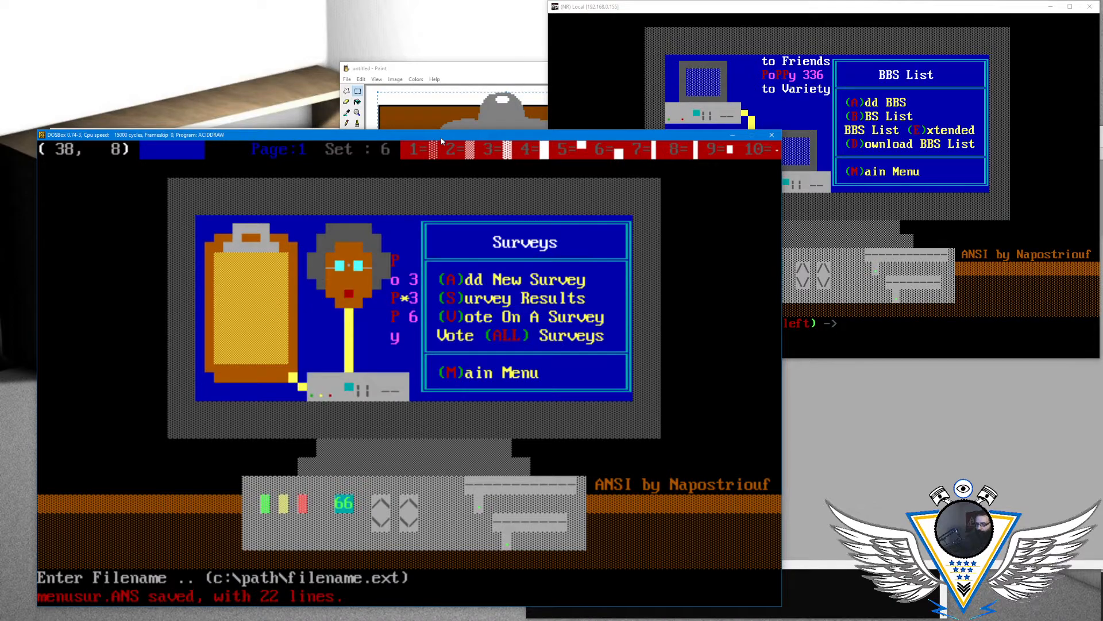
# - Load the saved MENUSUR.ANS file back into the drawing page
pyautogui.hotkey('alt', 'l')
pyautogui.press('pagedown')
pyautogui.press('Down')
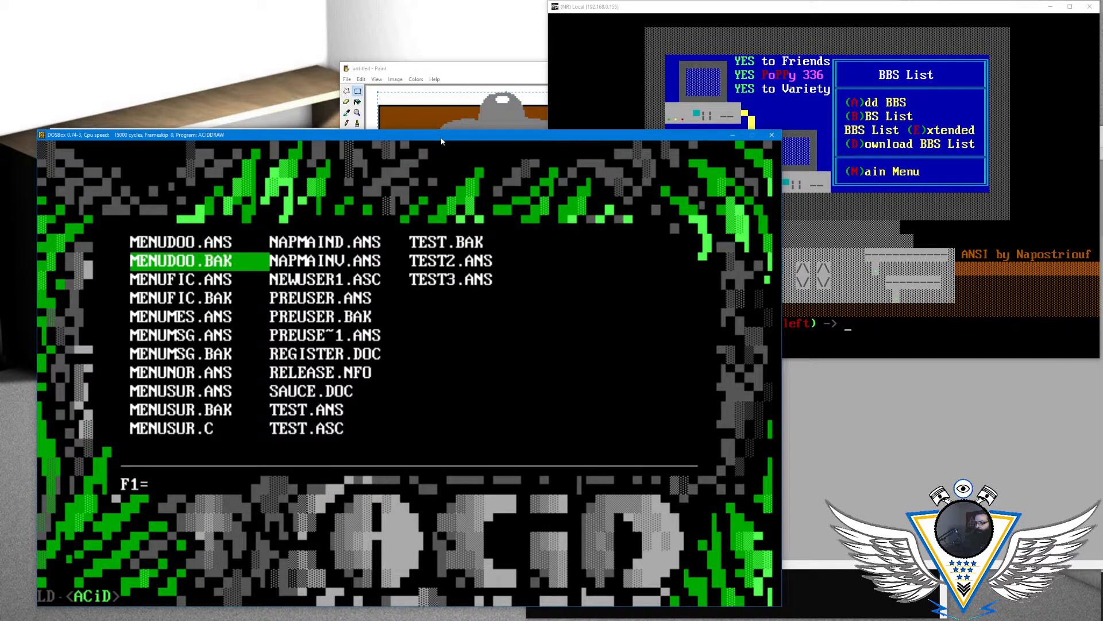
pyautogui.press('Down')
pyautogui.press('Down')
pyautogui.press('Down')
pyautogui.press('Down')
pyautogui.press('Down')
pyautogui.press('Down')
pyautogui.press('Down')
pyautogui.press('Return')
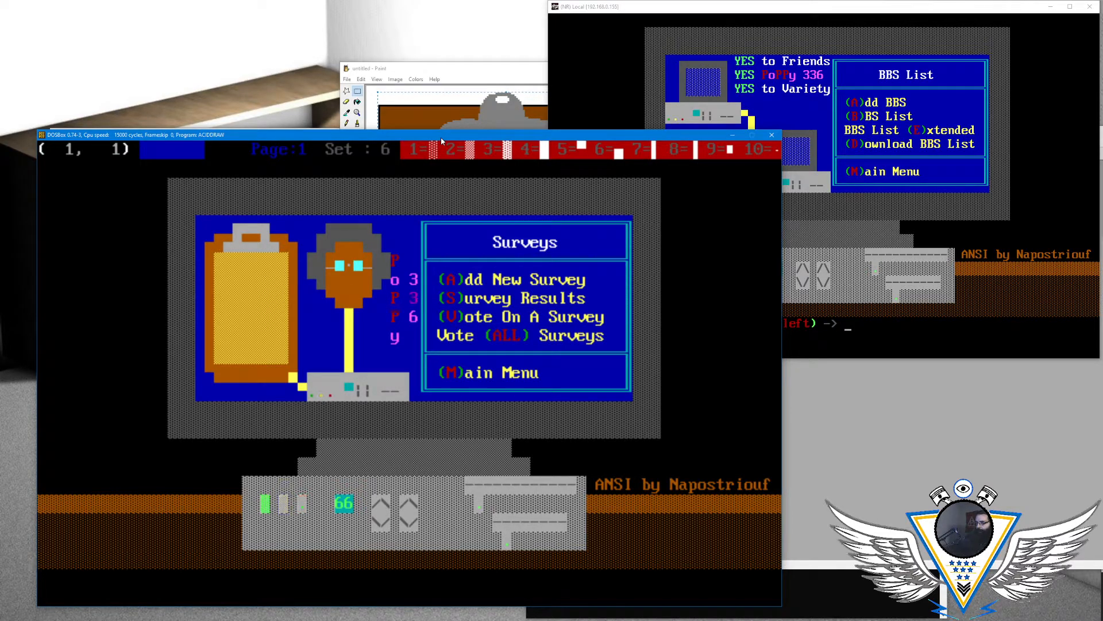
# - Examine the blinking modem lights in the reloaded drawing around column 32, row 13
pyautogui.press('Right')
pyautogui.press('Right')
pyautogui.press('Right')
pyautogui.press('Right')
pyautogui.press('Right')
pyautogui.press('Right')
pyautogui.press('Right')
pyautogui.press('Right')
pyautogui.press('Right')
pyautogui.press('Right')
pyautogui.press('Right')
pyautogui.press('Right')
pyautogui.press('Right')
pyautogui.press('Right')
pyautogui.press('Right')
pyautogui.press('Right')
pyautogui.press('Right')
pyautogui.press('Right')
pyautogui.press('Right')
pyautogui.press('Right')
pyautogui.press('Right')
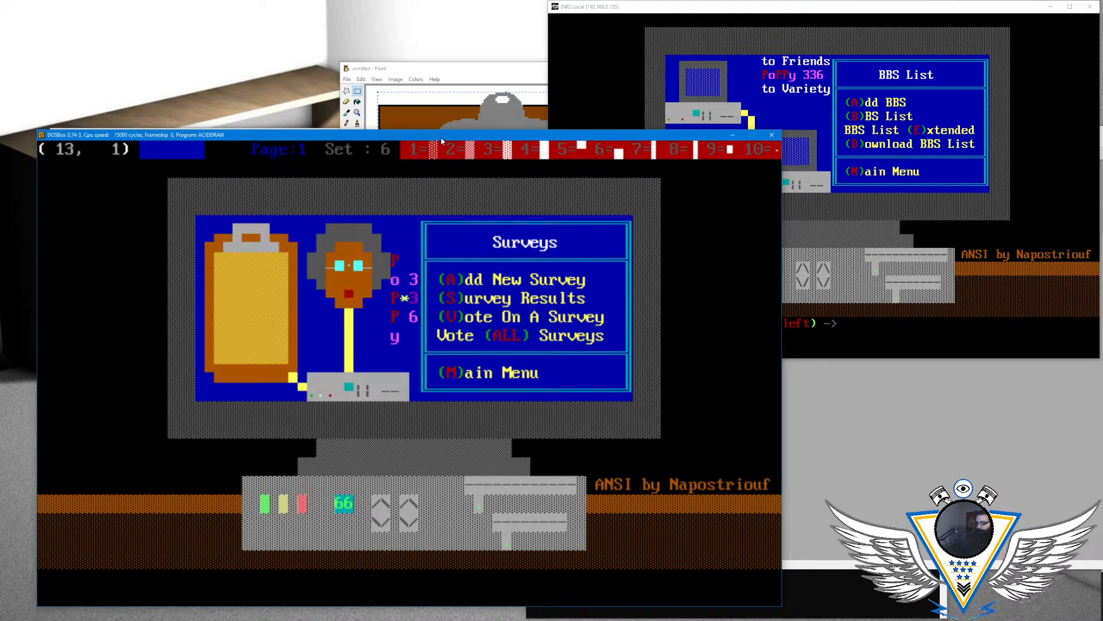
pyautogui.press('Down')
pyautogui.press('Down')
pyautogui.press('Down')
pyautogui.press('Down')
pyautogui.press('Down')
pyautogui.press('Down')
pyautogui.press('Down')
pyautogui.press('Right')
pyautogui.press('Down')
pyautogui.press('Right')
pyautogui.press('Down')
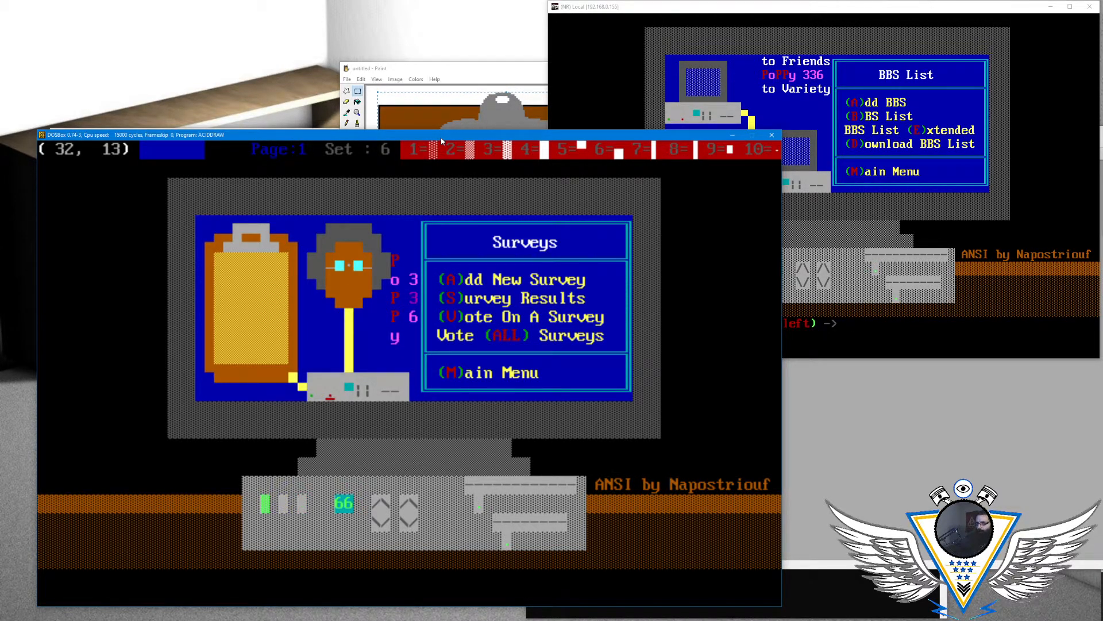
# - Switch to the ADRAW125 folder in File Explorer and move its window to the adjacent screen
pyautogui.hotkey('alt', 'Tab')
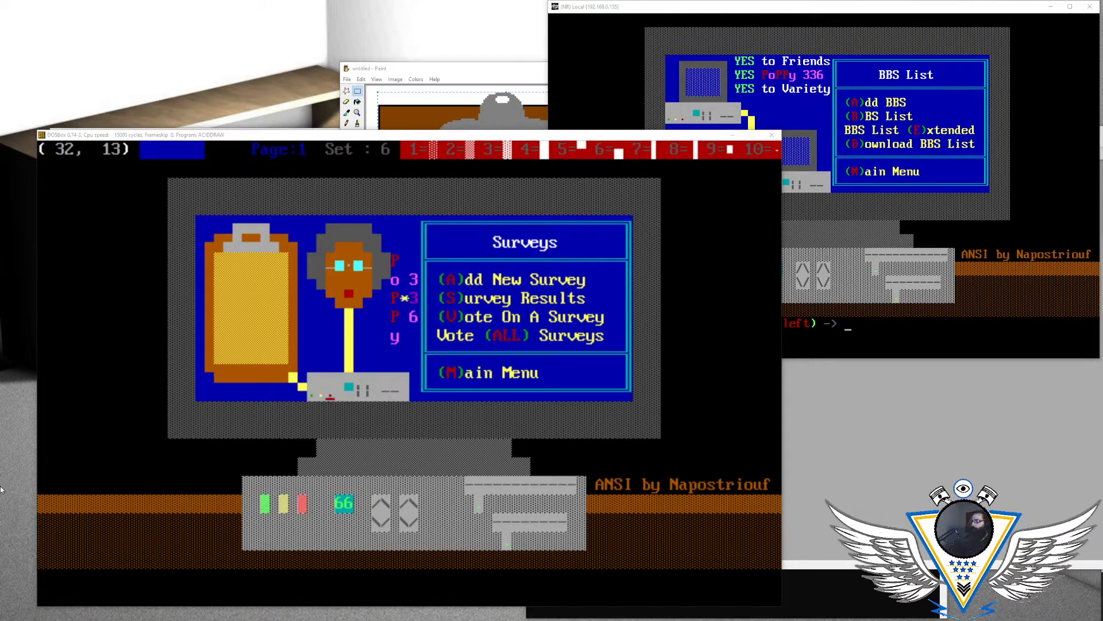
pyautogui.hotkey('alt', 'Tab')
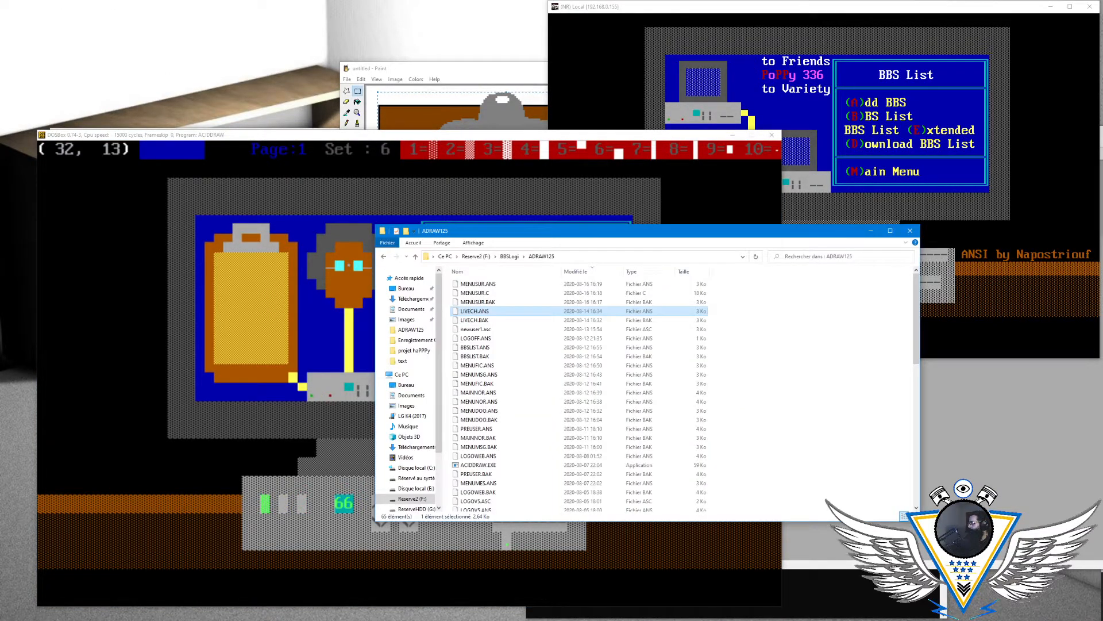
pyautogui.moveTo(716, 234); pyautogui.dragTo(1102, 233)
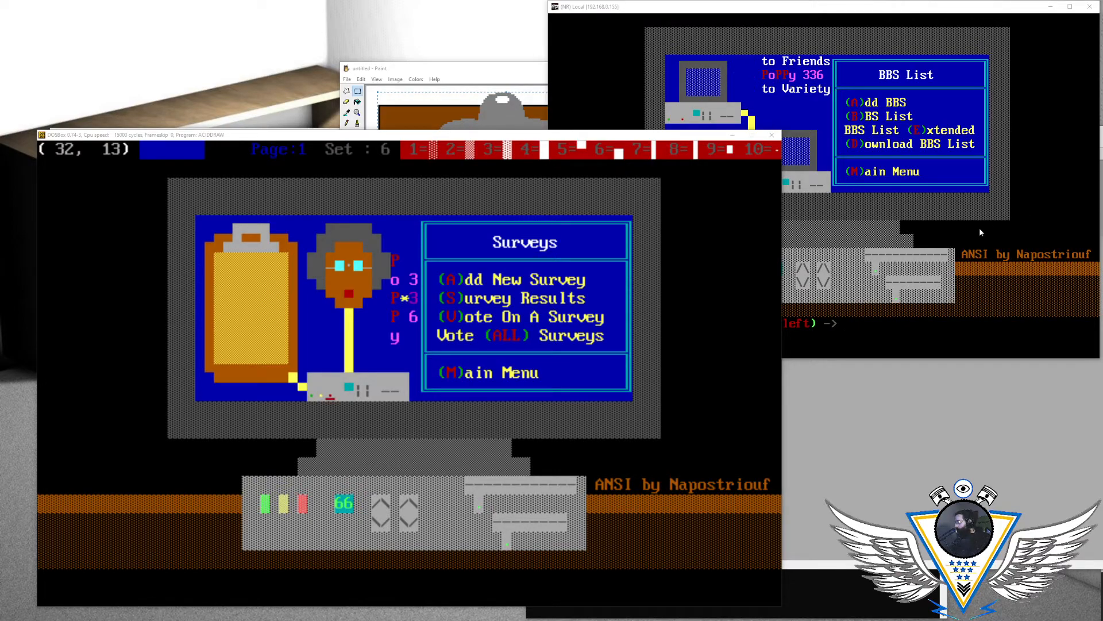
# - Return to the main menu in the BBS terminal session and move its window to the adjacent screen
pyautogui.click(941, 227)
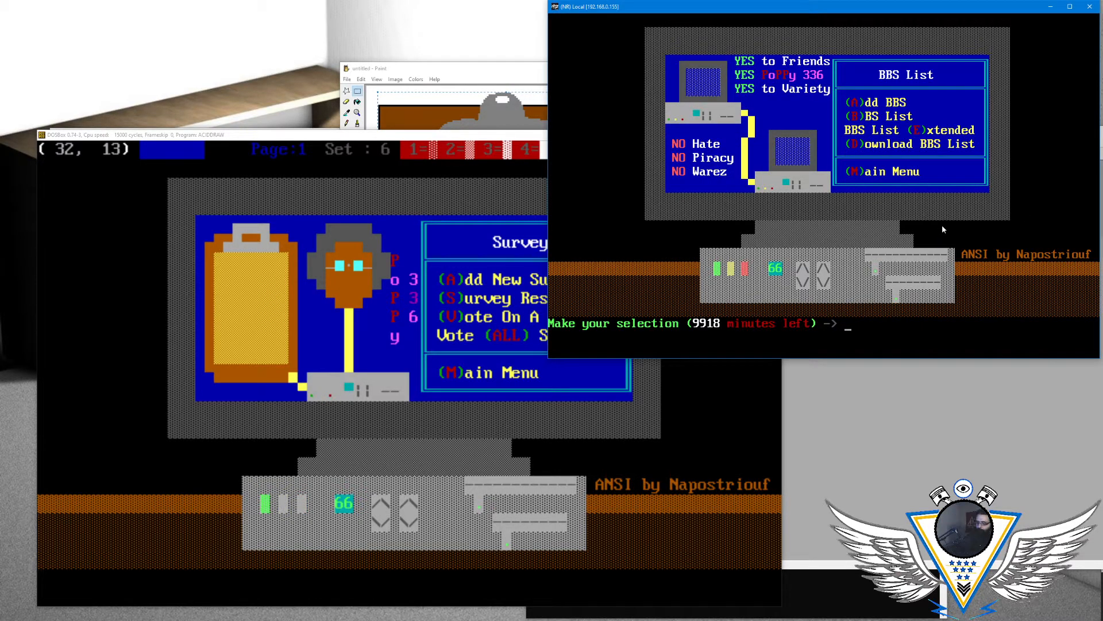
pyautogui.press('m')
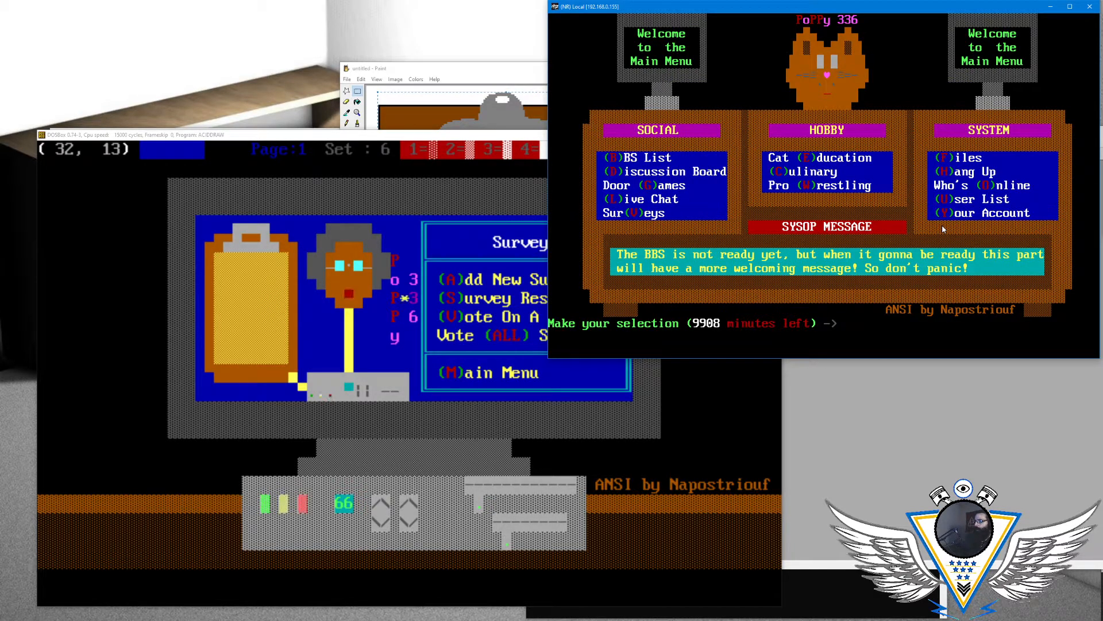
pyautogui.moveTo(755, 7)
pyautogui.mouseDown()
pyautogui.moveTo(959, 84)
pyautogui.moveTo(1102, 115)
pyautogui.mouseUp()
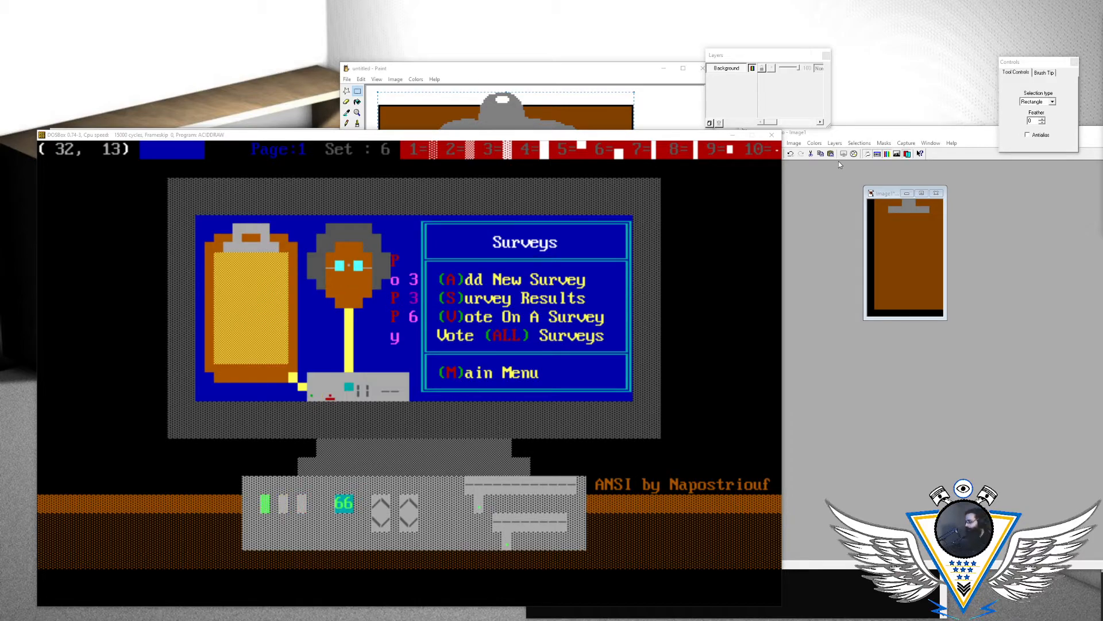
# - Bring the Mystic BBS configuration window into view and open the ANSI editor's file selection for the cattheme text folder
pyautogui.moveTo(1102, 129); pyautogui.dragTo(606, 84)
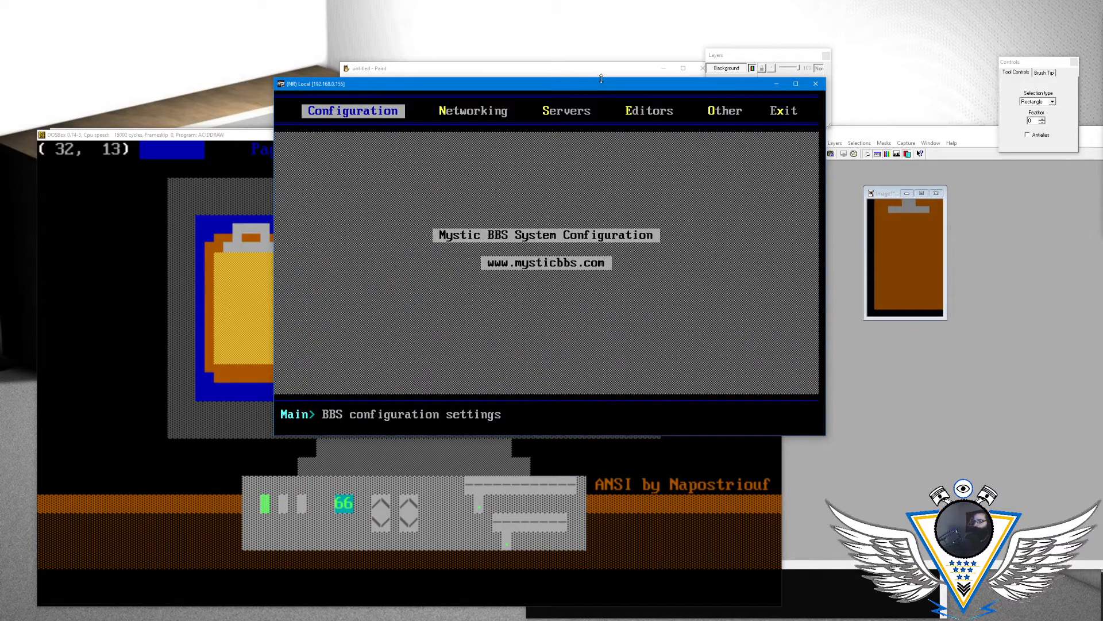
pyautogui.press('Right')
pyautogui.press('Right')
pyautogui.press('Right')
pyautogui.press('Return')
pyautogui.press('Right')
pyautogui.press('Down')
pyautogui.press('Up')
pyautogui.press('Return')
pyautogui.press('Return')
pyautogui.press('Return')
pyautogui.press('BackSpace')
pyautogui.press('BackSpace')
pyautogui.hotkey('ctrl', 'l')
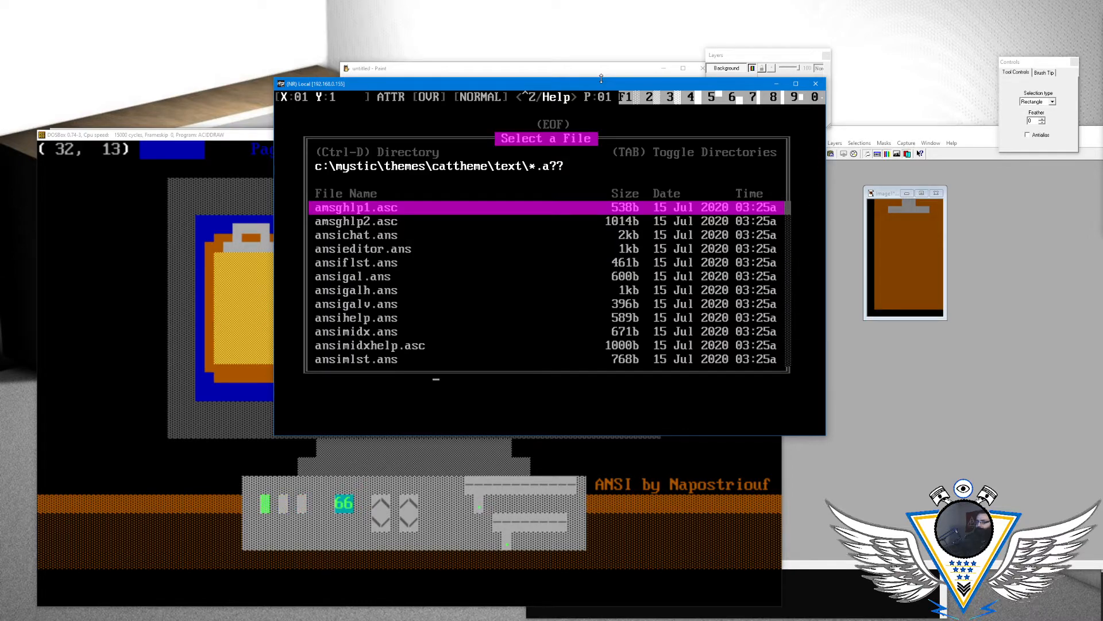
# - Open MENUSUR.ANS from the cattheme text folder in the ANSI editor without saving changes to the blank file
pyautogui.press('Down')
pyautogui.press('Down')
pyautogui.press('Down')
pyautogui.press('Down')
pyautogui.press('pagedown')
pyautogui.press('pagedown')
pyautogui.press('pagedown')
pyautogui.press('pagedown')
pyautogui.press('pageup')
pyautogui.press('Down')
pyautogui.press('Return')
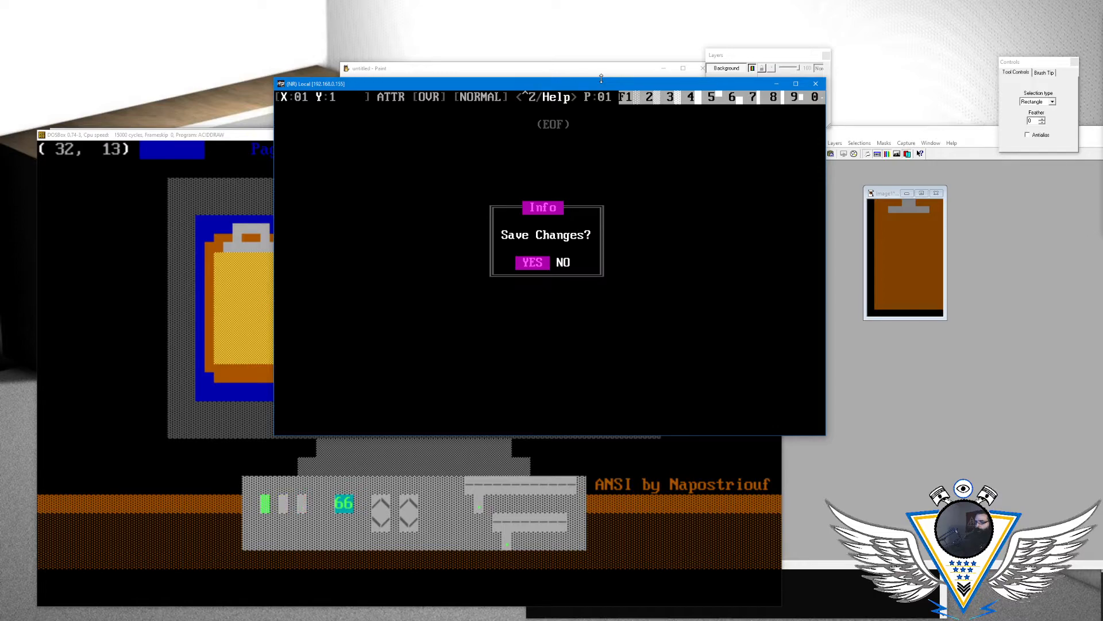
pyautogui.press('Right')
pyautogui.press('Return')
# - Examine the Surveys menu artwork in the Mystic editor around column 32, row 11, above the modem lights
pyautogui.press('Down')
pyautogui.press('Down')
pyautogui.press('Down')
pyautogui.press('Down')
pyautogui.press('Down')
pyautogui.press('Down')
pyautogui.press('Down')
pyautogui.press('Down')
pyautogui.press('Down')
pyautogui.press('Right')
pyautogui.press('Right')
pyautogui.press('Right')
pyautogui.press('Right')
pyautogui.press('Right')
pyautogui.press('Right')
pyautogui.press('Right')
pyautogui.press('Right')
pyautogui.press('Right')
pyautogui.press('Right')
pyautogui.press('Right')
pyautogui.press('Right')
pyautogui.press('Right')
pyautogui.press('Right')
pyautogui.press('Right')
pyautogui.press('Right')
pyautogui.press('Right')
pyautogui.press('Right')
pyautogui.press('Right')
pyautogui.press('Right')
pyautogui.press('Right')
pyautogui.press('Right')
pyautogui.press('Right')
pyautogui.press('Right')
pyautogui.press('Right')
pyautogui.press('Right')
pyautogui.press('Right')
pyautogui.press('Right')
pyautogui.press('Right')
pyautogui.press('Down')
pyautogui.press('Down')
pyautogui.press('Down')
pyautogui.press('Right')
pyautogui.press('Right')
pyautogui.press('Up')
pyautogui.press('Up')
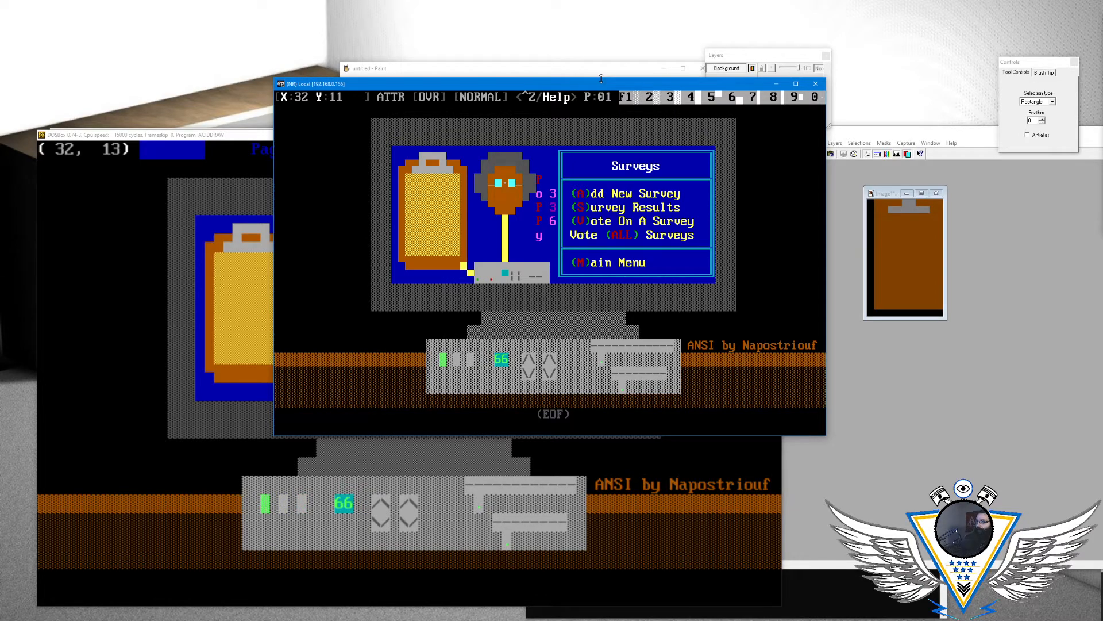
# - Review the ANSI editor's help and look through the foreground and background colours in the draw menu
pyautogui.hotkey('ctrl', 'z')
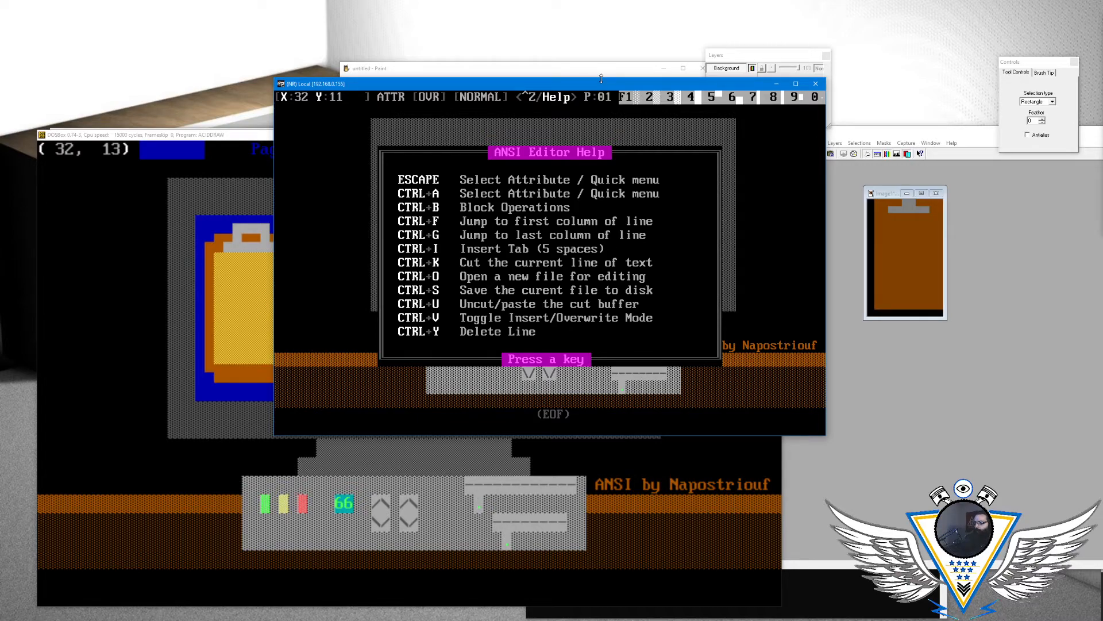
pyautogui.press('Escape')
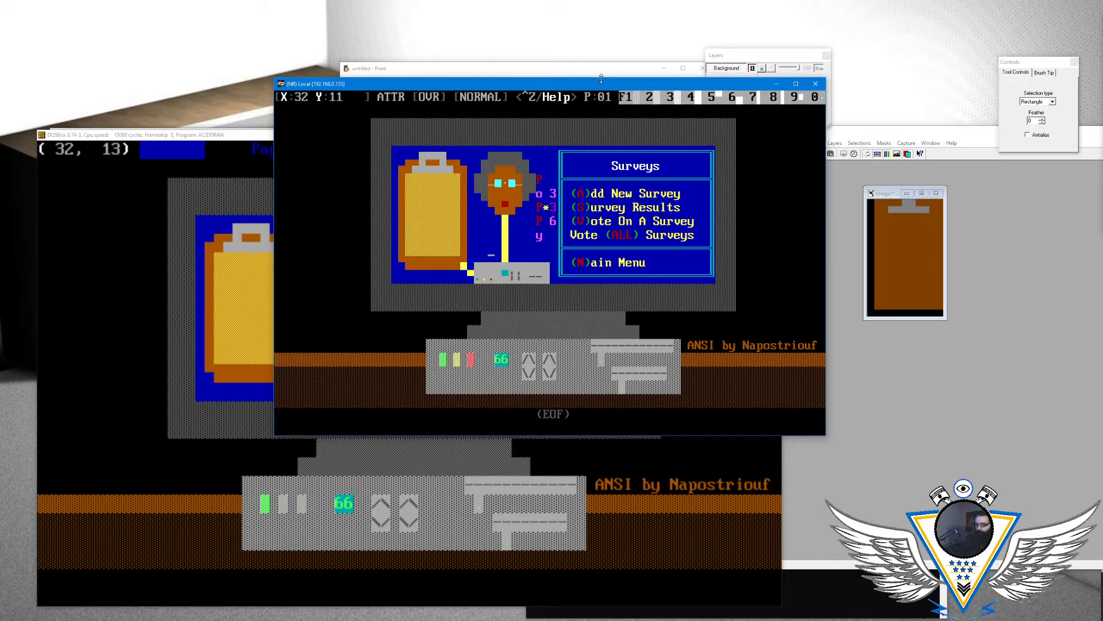
pyautogui.press('Escape')
pyautogui.press('Down')
pyautogui.press('Up')
pyautogui.press('Right')
pyautogui.press('Right')
pyautogui.press('Right')
pyautogui.press('Right')
pyautogui.press('Right')
pyautogui.press('Right')
pyautogui.press('Right')
pyautogui.press('Right')
pyautogui.press('Right')
pyautogui.press('Right')
pyautogui.press('Right')
pyautogui.press('Right')
pyautogui.press('Down')
pyautogui.press('Up')
pyautogui.press('Right')
pyautogui.press('Right')
pyautogui.press('Right')
pyautogui.press('Right')
pyautogui.press('Right')
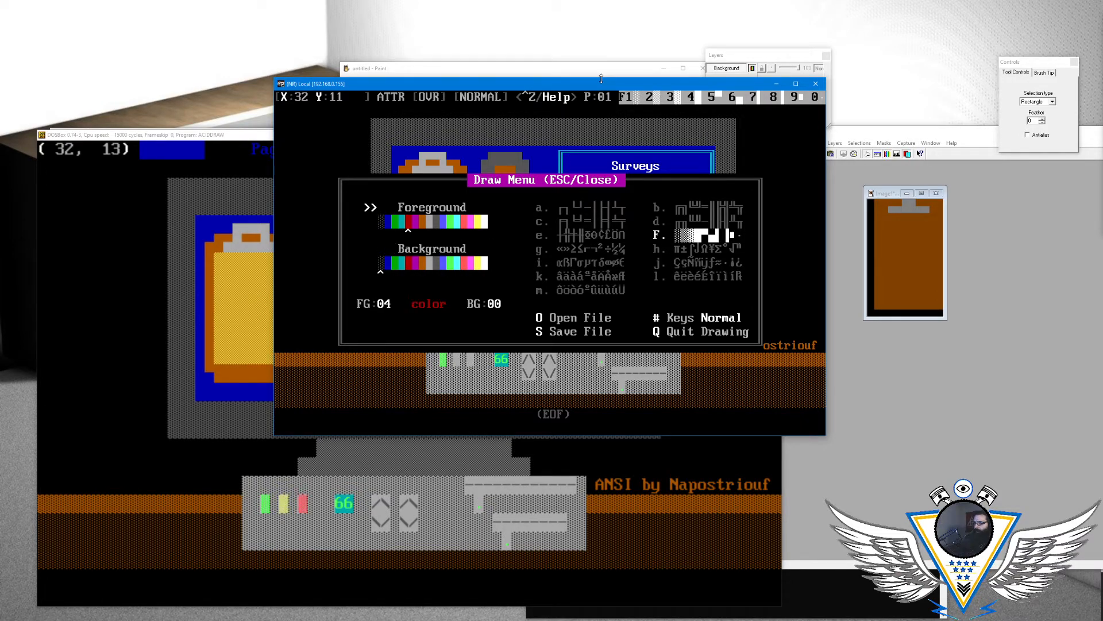
pyautogui.press('Escape')
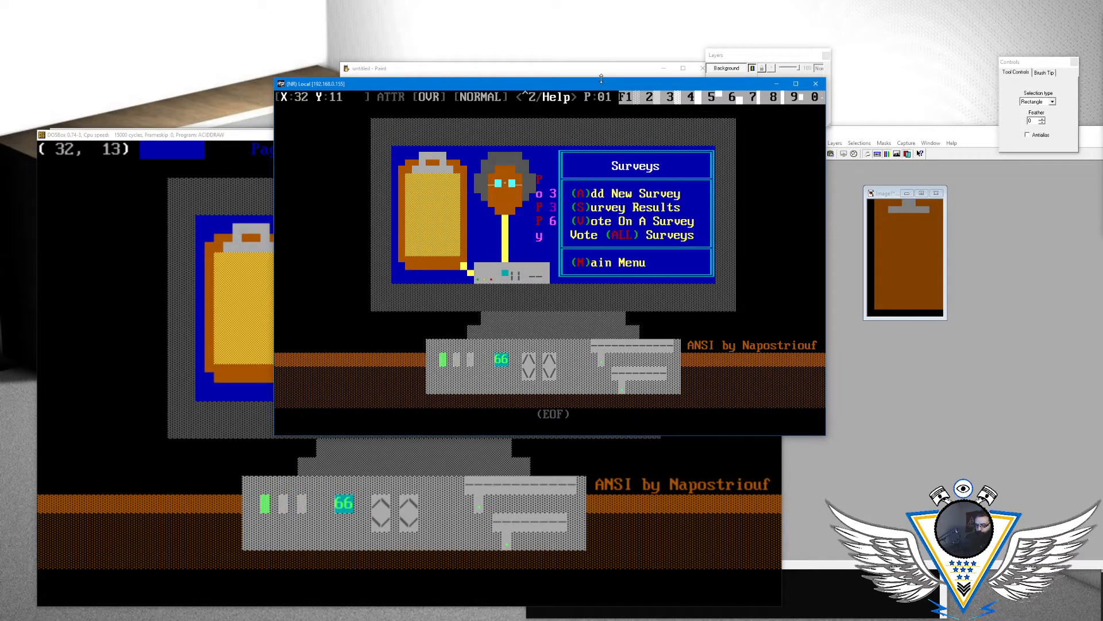
# - Open the save settings for the Surveys menu and set the file type to Pipe Code
pyautogui.press('Escape')
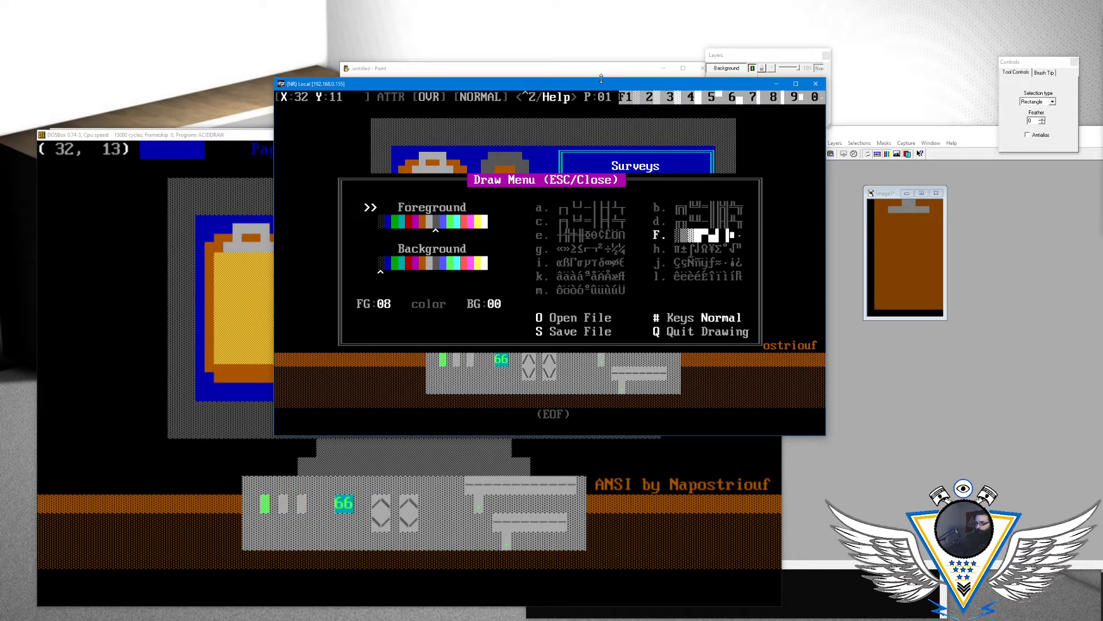
pyautogui.press('s')
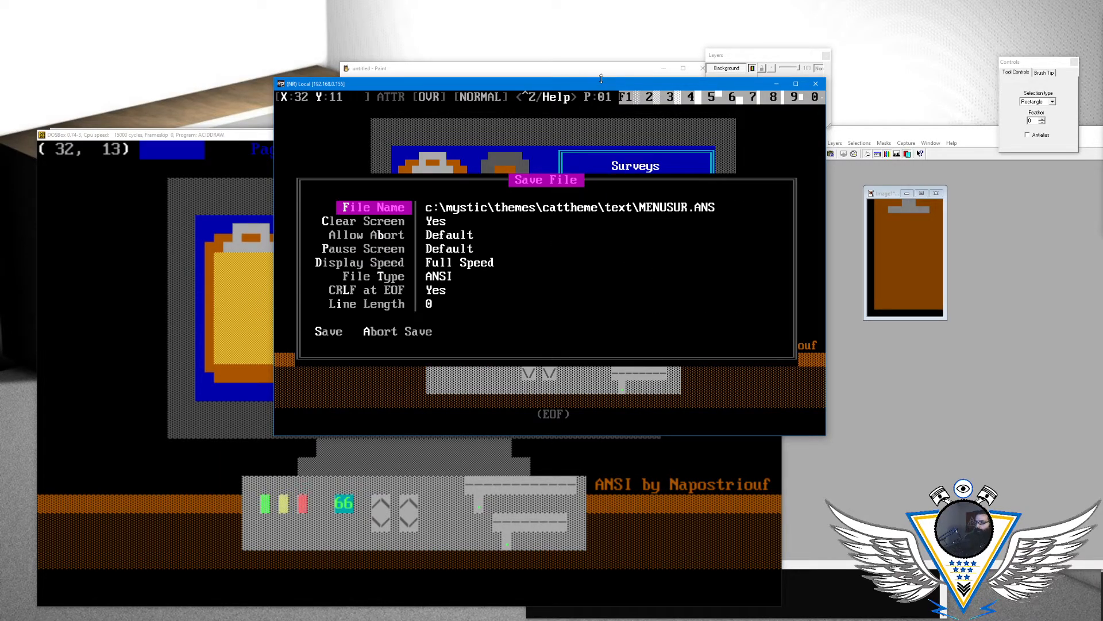
pyautogui.press('Down')
pyautogui.press('Up')
pyautogui.press('Down')
pyautogui.press('Down')
pyautogui.press('Down')
pyautogui.press('Down')
pyautogui.press('Down')
pyautogui.press('Return')
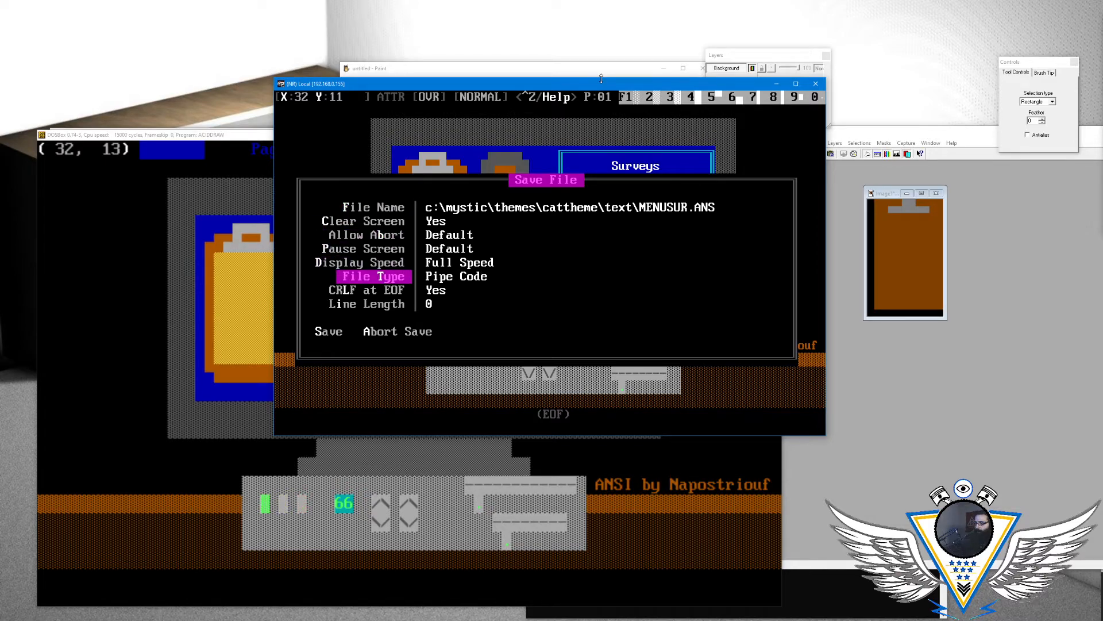
# - Change the save file name to c:\mystic\themes\cattheme\text\MENUSUR.ASC
pyautogui.press('Up')
pyautogui.press('Up')
pyautogui.press('Up')
pyautogui.press('Up')
pyautogui.press('Up')
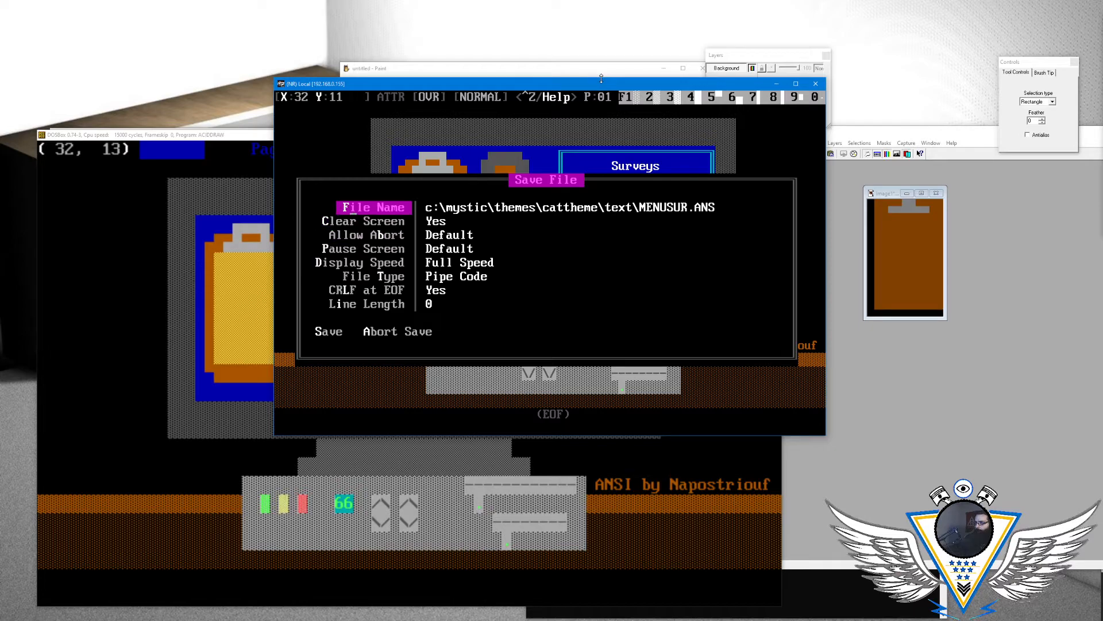
pyautogui.press('Return')
pyautogui.press('BackSpace')
pyautogui.press('BackSpace')
pyautogui.write('SC')
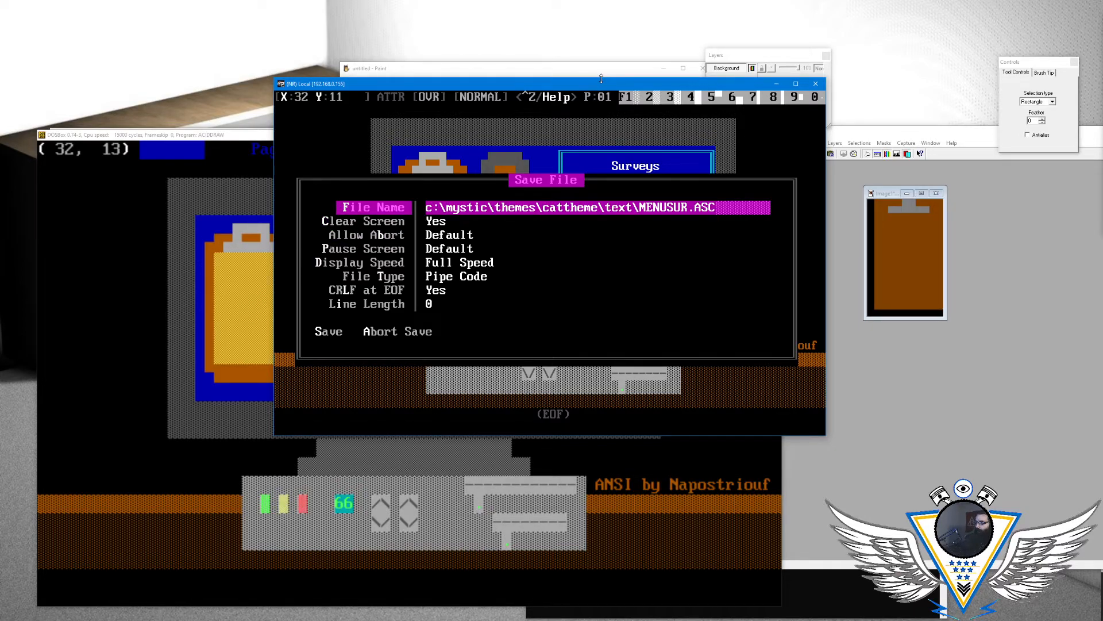
pyautogui.press('Return')
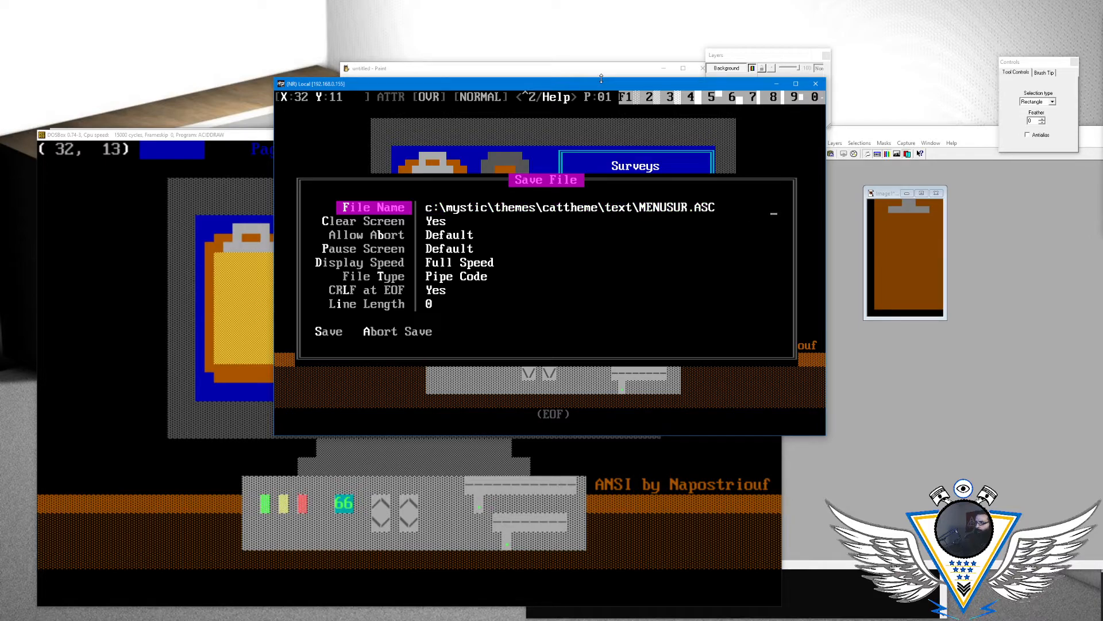
# - Save the pipe-code file, keeping the remaining save options as they are
pyautogui.press('Down')
pyautogui.press('Down')
pyautogui.press('Down')
pyautogui.press('Down')
pyautogui.press('Down')
pyautogui.press('Down')
pyautogui.press('Down')
pyautogui.press('Down')
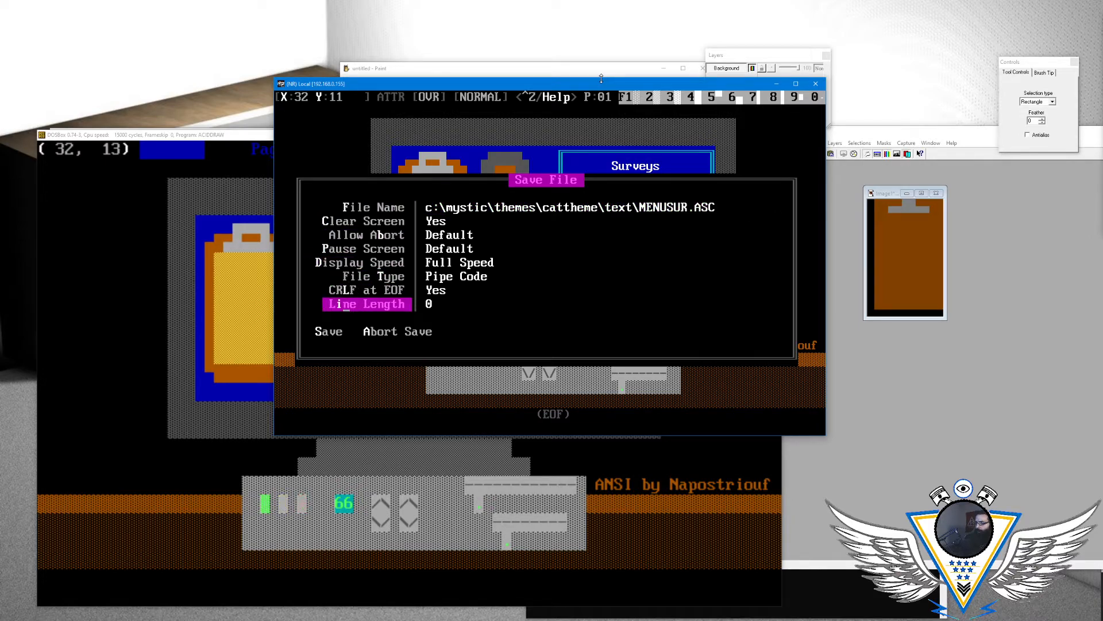
pyautogui.press('Return')
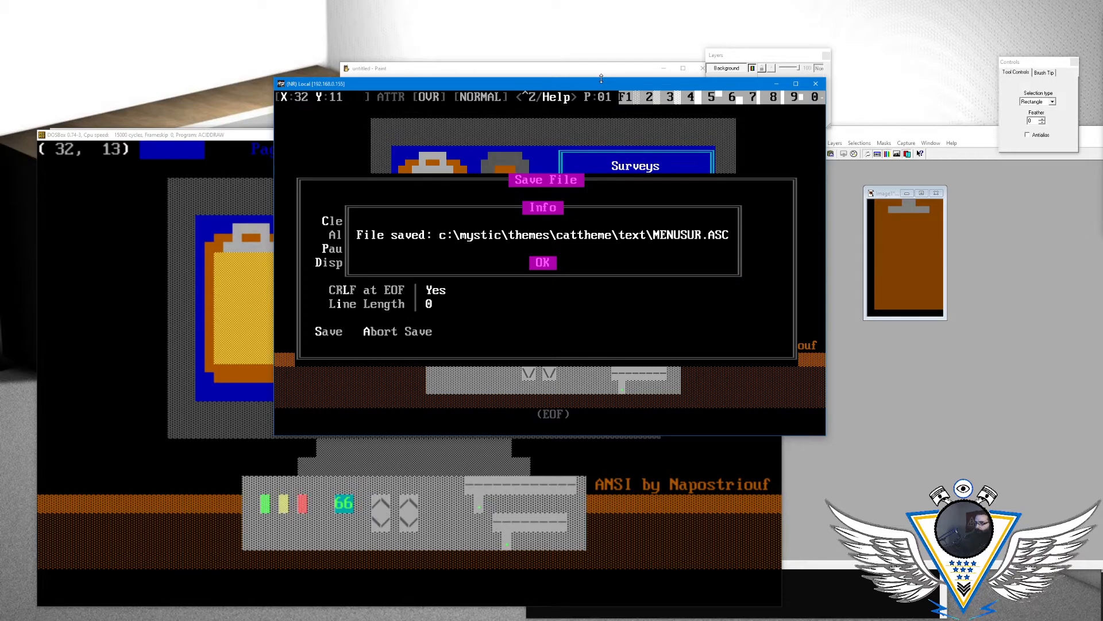
pyautogui.press('Return')
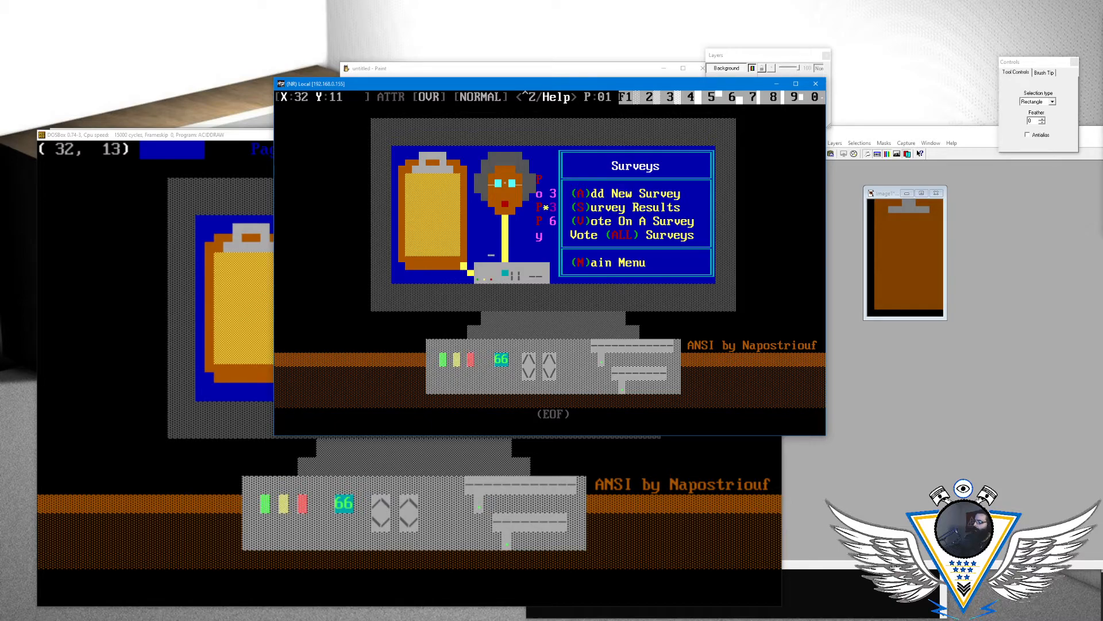
# - Switch to ACiDDraw and look through its load list for the saved MENUSUR.ASC file
pyautogui.hotkey('alt', 'Tab')
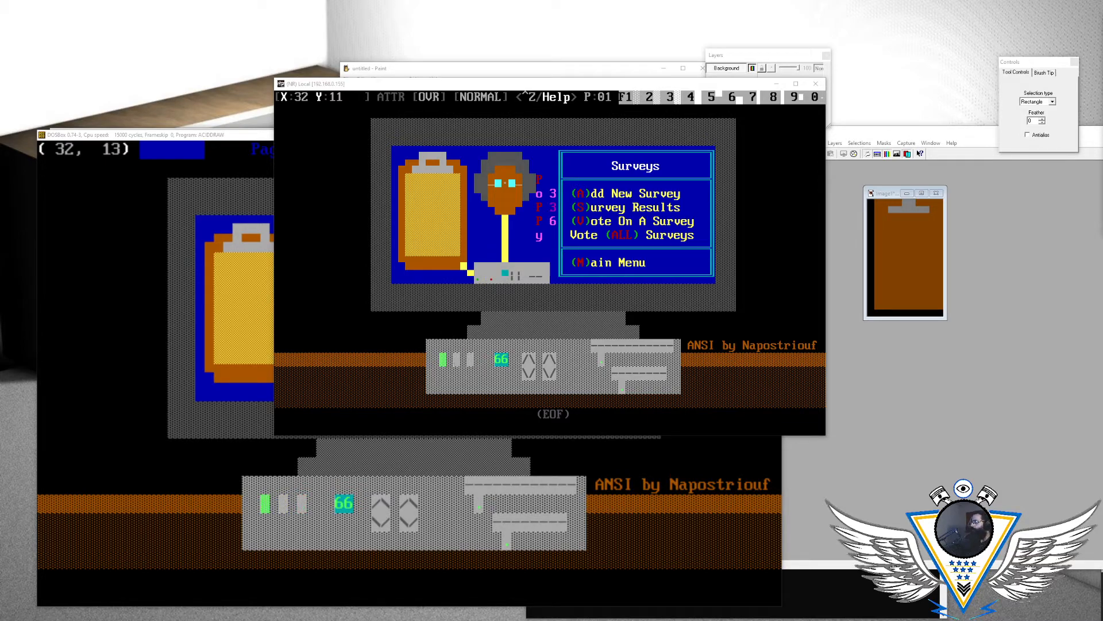
pyautogui.click(171, 135)
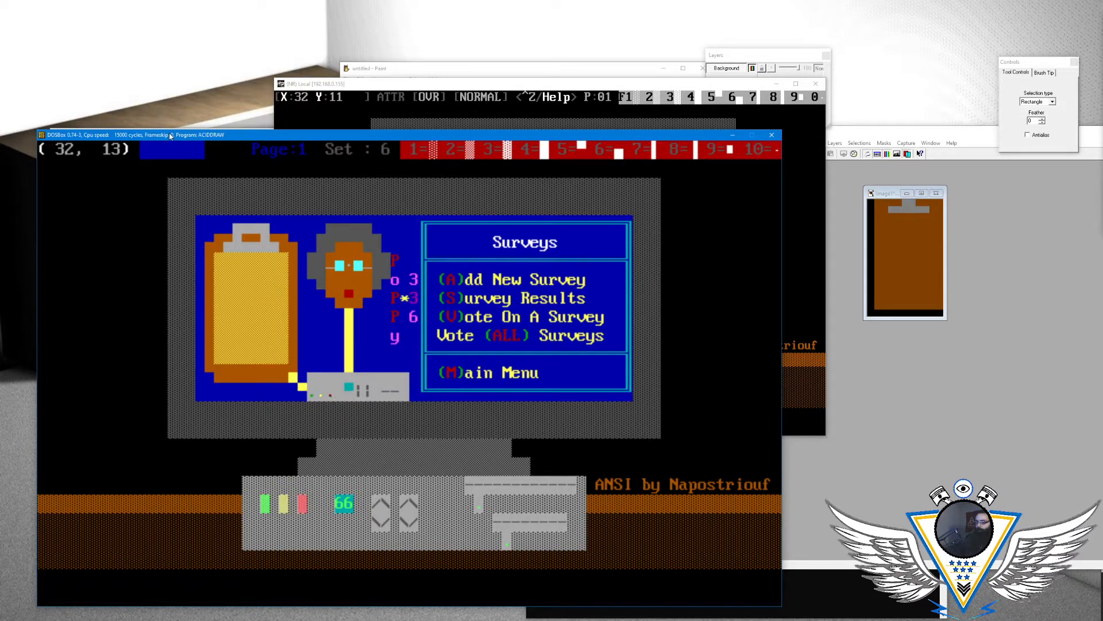
pyautogui.press('Escape')
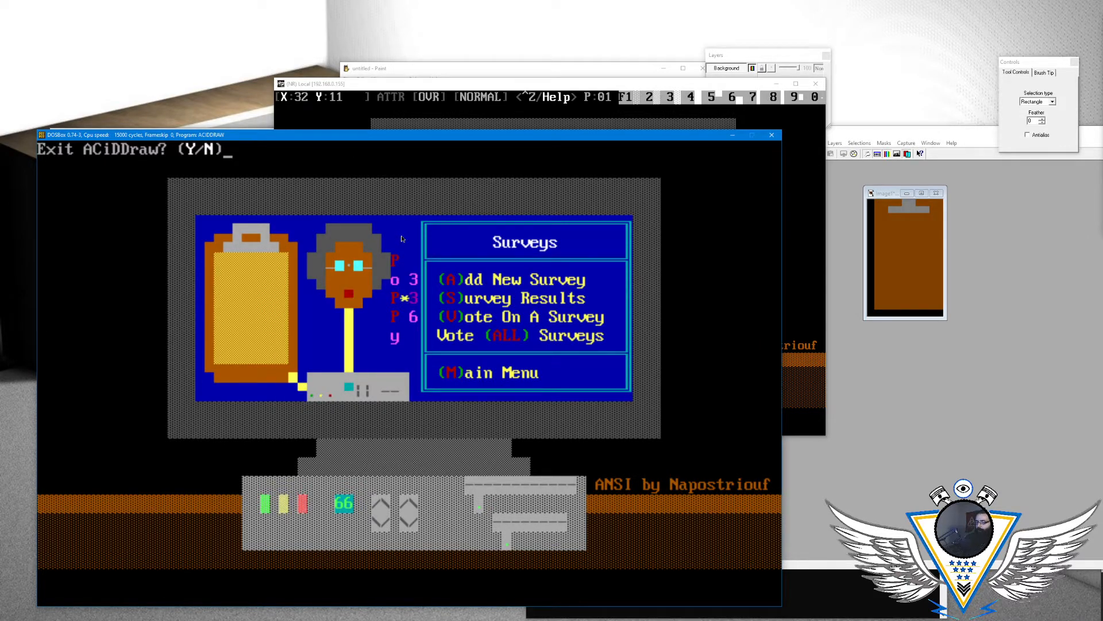
pyautogui.press('n')
pyautogui.hotkey('alt', 'l')
pyautogui.press('Right')
pyautogui.press('Down')
pyautogui.press('Right')
pyautogui.press('Right')
pyautogui.press('Right')
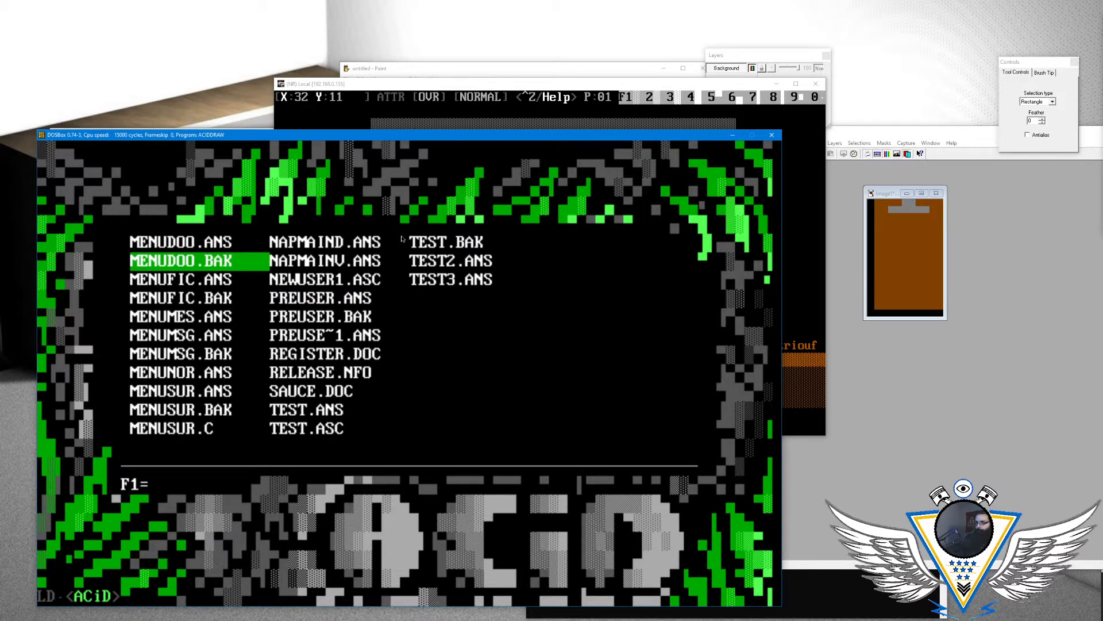
pyautogui.press('Return')
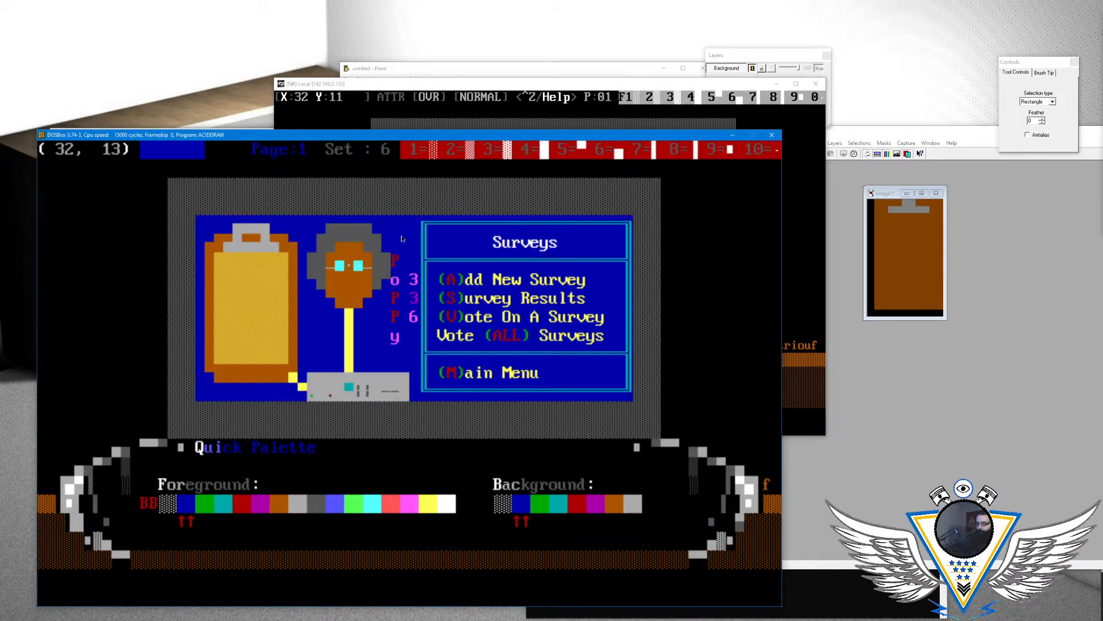
# - Quit ACiDDraw and DOSBox, and relaunch aciddraw in a fresh DOSBox session
pyautogui.press('Escape')
pyautogui.write('yexit')
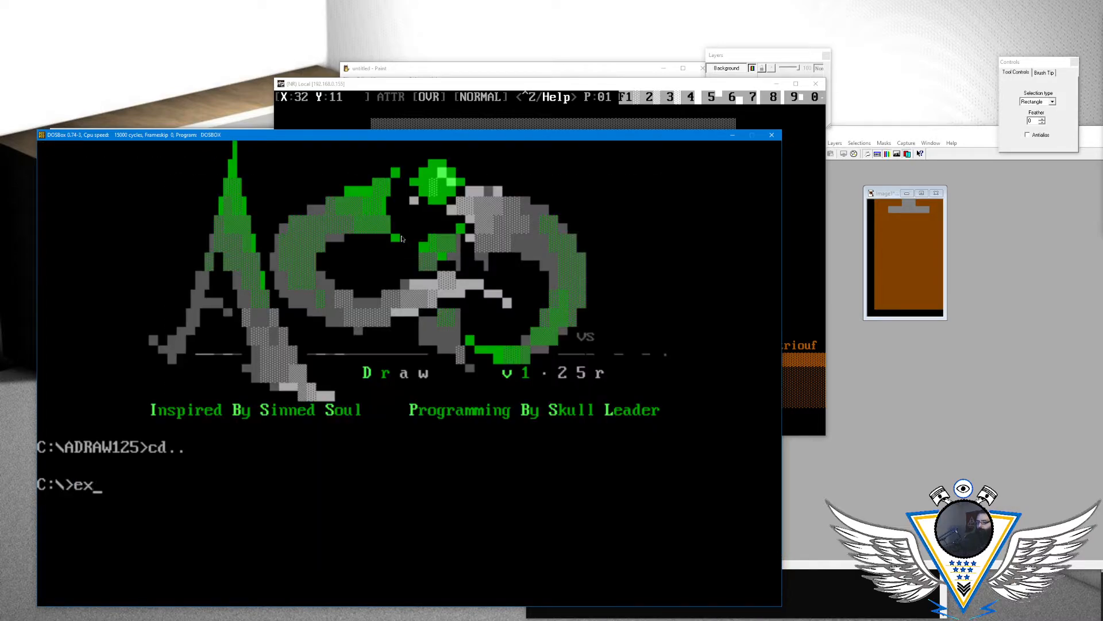
pyautogui.press('Return')
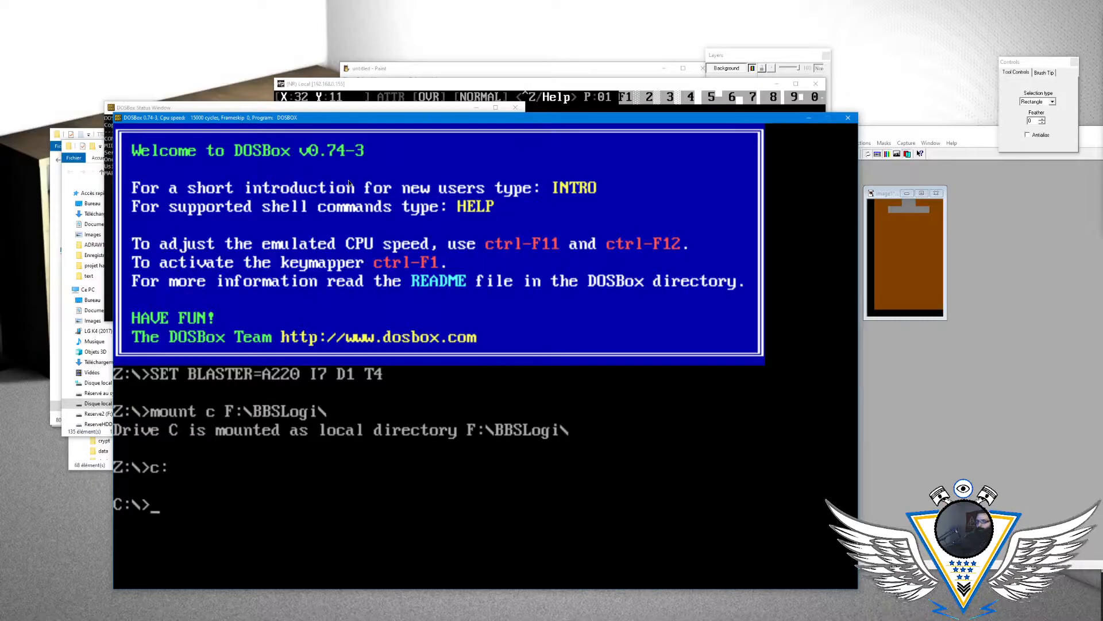
pyautogui.write('aciddraw')
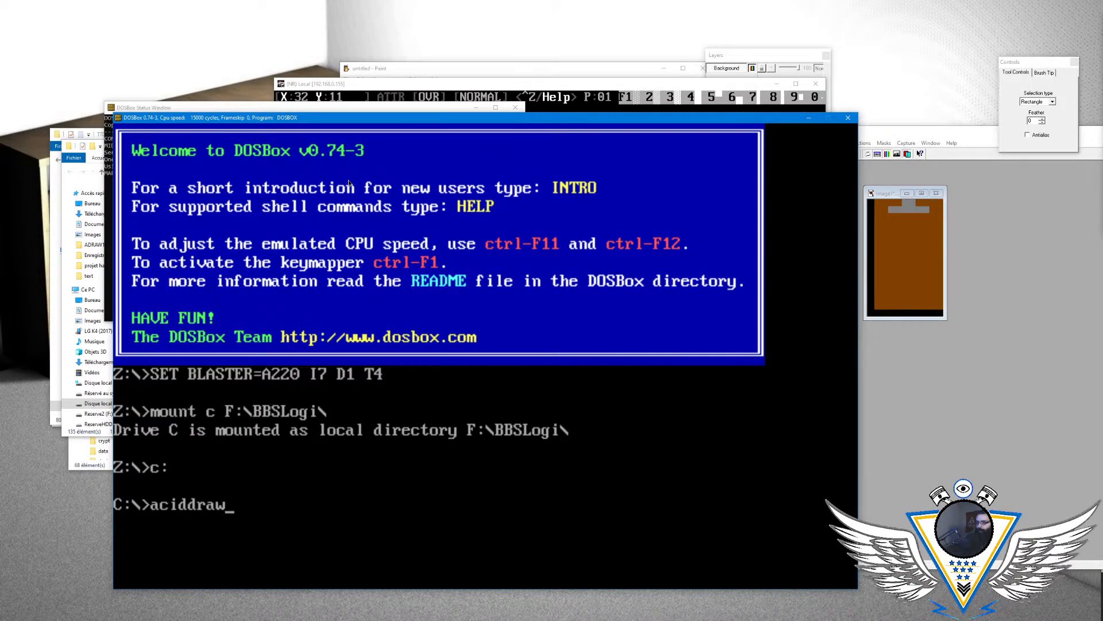
pyautogui.press('Return')
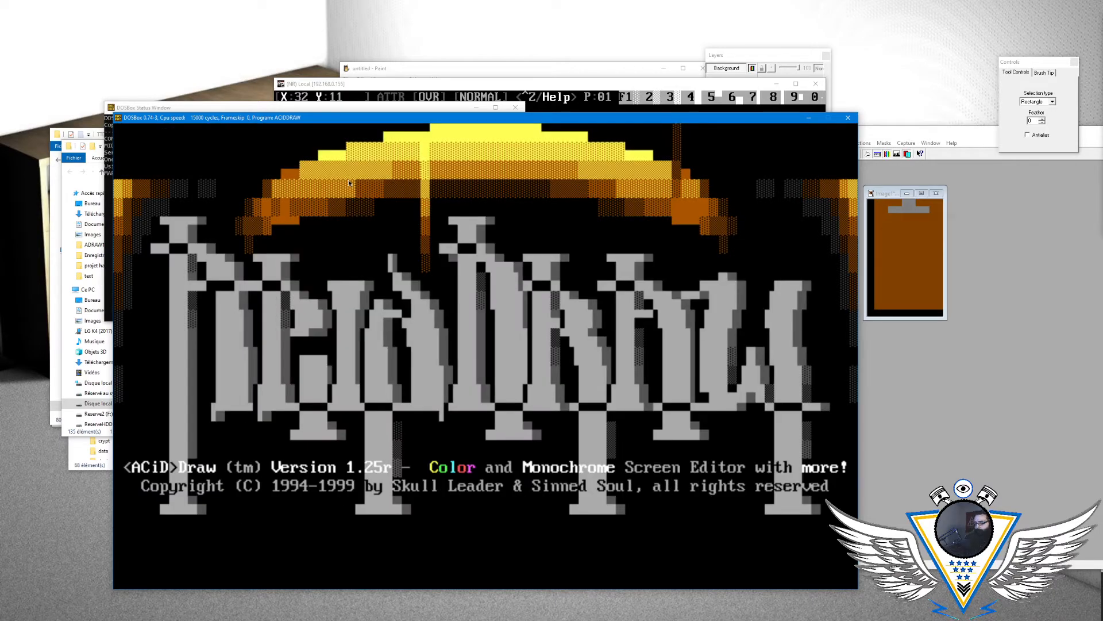
# - Load MENUSUR.ASC into ACiDDraw
pyautogui.hotkey('alt', 'l')
pyautogui.press('Right')
pyautogui.press('Right')
pyautogui.press('Right')
pyautogui.press('Right')
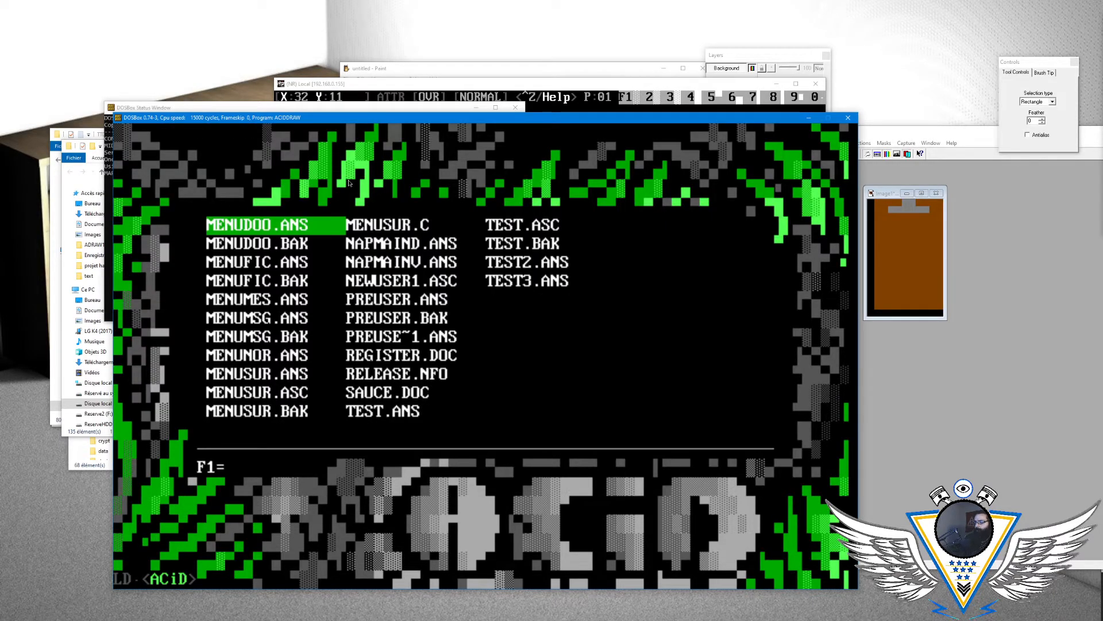
pyautogui.press('Down')
pyautogui.press('Down')
pyautogui.press('Down')
pyautogui.press('Down')
pyautogui.press('Down')
pyautogui.press('Down')
pyautogui.press('Down')
pyautogui.press('Down')
pyautogui.press('Down')
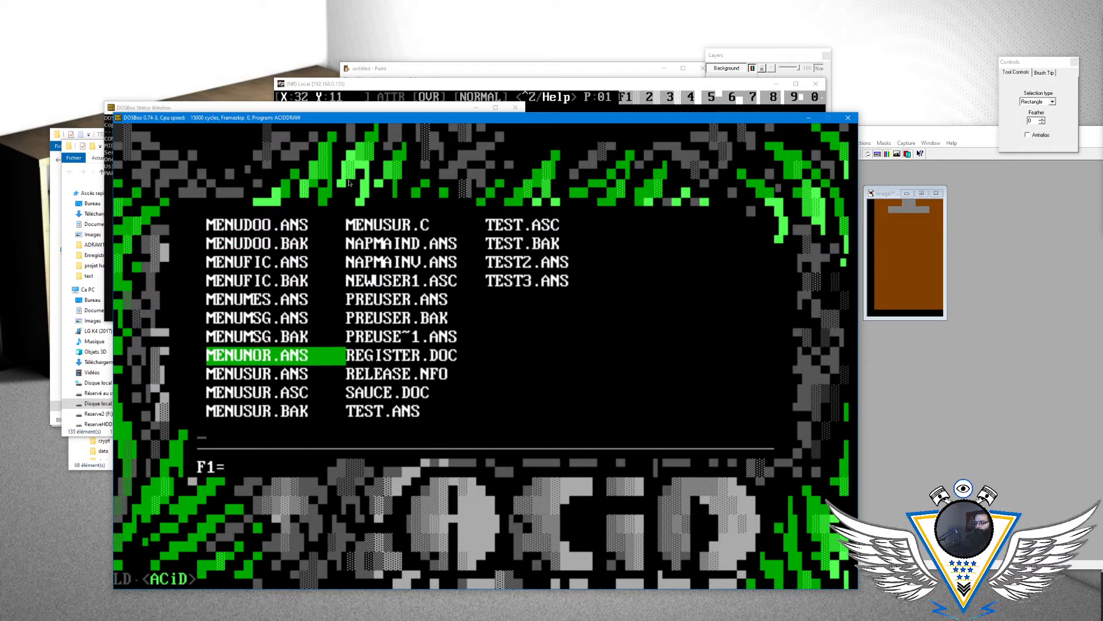
pyautogui.press('Return')
pyautogui.press('Down')
pyautogui.press('Down')
pyautogui.press('Down')
pyautogui.press('Down')
pyautogui.press('Down')
pyautogui.press('Down')
pyautogui.press('Down')
pyautogui.press('Down')
pyautogui.press('Down')
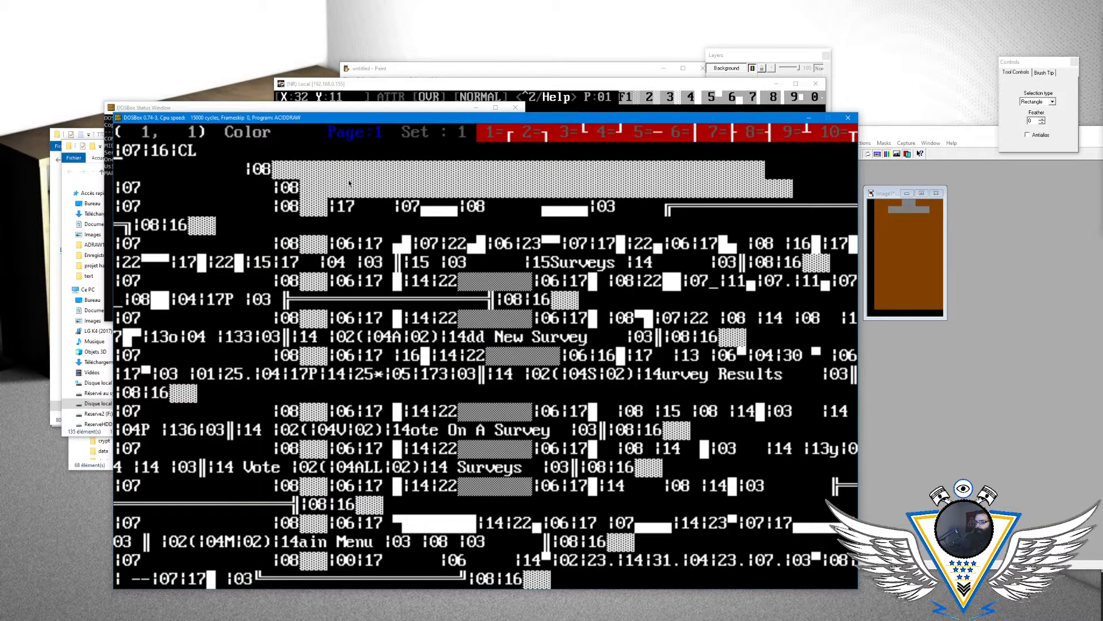
# - Examine the pipe colour codes throughout MENUSUR.ASC, including the |25* code in the line before Survey Results
pyautogui.press('Right')
pyautogui.press('Right')
pyautogui.press('Right')
pyautogui.press('Right')
pyautogui.press('Right')
pyautogui.press('Right')
pyautogui.press('Right')
pyautogui.press('Right')
pyautogui.press('Right')
pyautogui.press('Right')
pyautogui.press('Right')
pyautogui.press('Right')
pyautogui.press('Right')
pyautogui.press('Right')
pyautogui.press('Right')
pyautogui.press('Right')
pyautogui.press('Right')
pyautogui.press('Right')
pyautogui.press('Right')
pyautogui.press('Right')
pyautogui.press('Right')
pyautogui.press('Down')
pyautogui.press('Right')
pyautogui.press('Right')
pyautogui.press('Right')
pyautogui.press('Right')
pyautogui.press('Right')
pyautogui.press('Right')
pyautogui.press('Right')
pyautogui.press('Right')
pyautogui.press('Right')
pyautogui.press('Right')
pyautogui.press('Right')
pyautogui.press('Right')
pyautogui.press('Right')
pyautogui.press('Right')
pyautogui.press('Right')
pyautogui.press('Right')
pyautogui.press('Right')
pyautogui.press('Right')
pyautogui.press('Right')
pyautogui.press('Right')
pyautogui.press('Right')
pyautogui.press('Right')
pyautogui.press('Right')
pyautogui.press('Right')
pyautogui.press('Right')
pyautogui.press('Right')
pyautogui.press('Right')
pyautogui.press('Down')
pyautogui.press('Down')
pyautogui.press('Left')
pyautogui.press('Left')
pyautogui.press('Left')
pyautogui.press('Left')
pyautogui.press('Left')
pyautogui.press('Left')
pyautogui.press('Left')
pyautogui.press('Left')
pyautogui.press('Left')
pyautogui.press('Left')
pyautogui.press('Left')
pyautogui.press('Left')
pyautogui.press('Left')
pyautogui.press('Left')
pyautogui.press('Left')
pyautogui.press('Left')
pyautogui.press('Down')
pyautogui.press('Left')
pyautogui.press('Left')
pyautogui.press('Left')
pyautogui.press('Left')
pyautogui.press('Left')
pyautogui.press('Left')
pyautogui.press('Left')
pyautogui.press('Left')
pyautogui.press('Left')
pyautogui.press('Left')
pyautogui.press('Left')
pyautogui.press('Down')
pyautogui.press('Down')
pyautogui.press('Left')
pyautogui.press('Left')
pyautogui.press('Down')
pyautogui.press('Down')
pyautogui.press('Down')
pyautogui.press('Down')
pyautogui.press('Down')
pyautogui.press('Down')
pyautogui.press('Down')
pyautogui.press('Down')
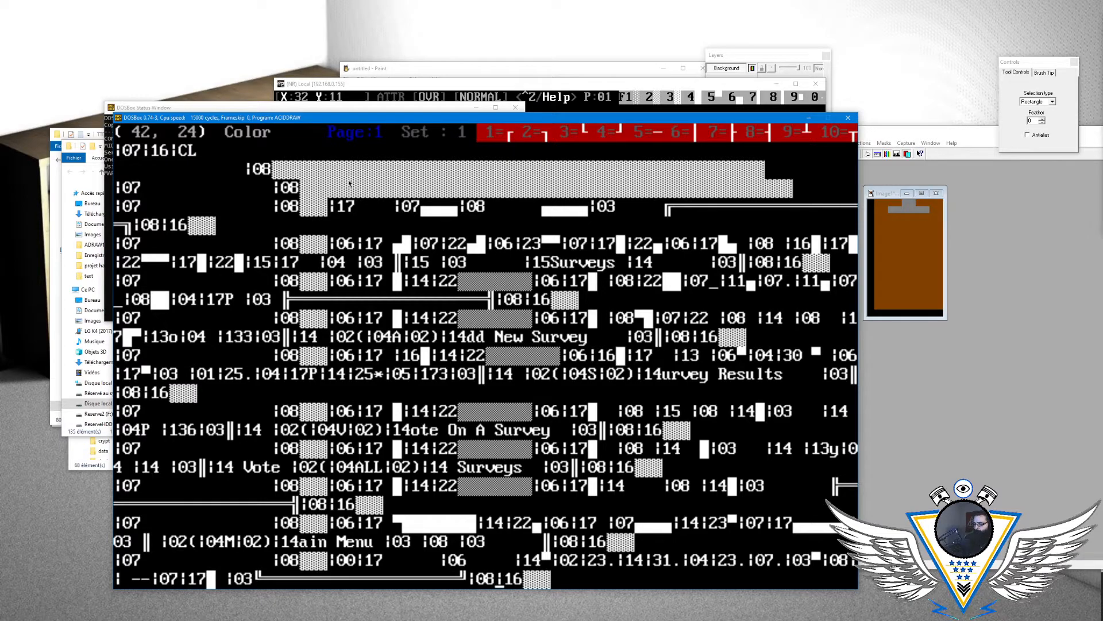
pyautogui.press('Up')
pyautogui.press('Up')
pyautogui.press('Up')
pyautogui.press('Left')
pyautogui.press('Left')
pyautogui.press('Left')
pyautogui.press('Up')
pyautogui.press('Up')
pyautogui.press('Left')
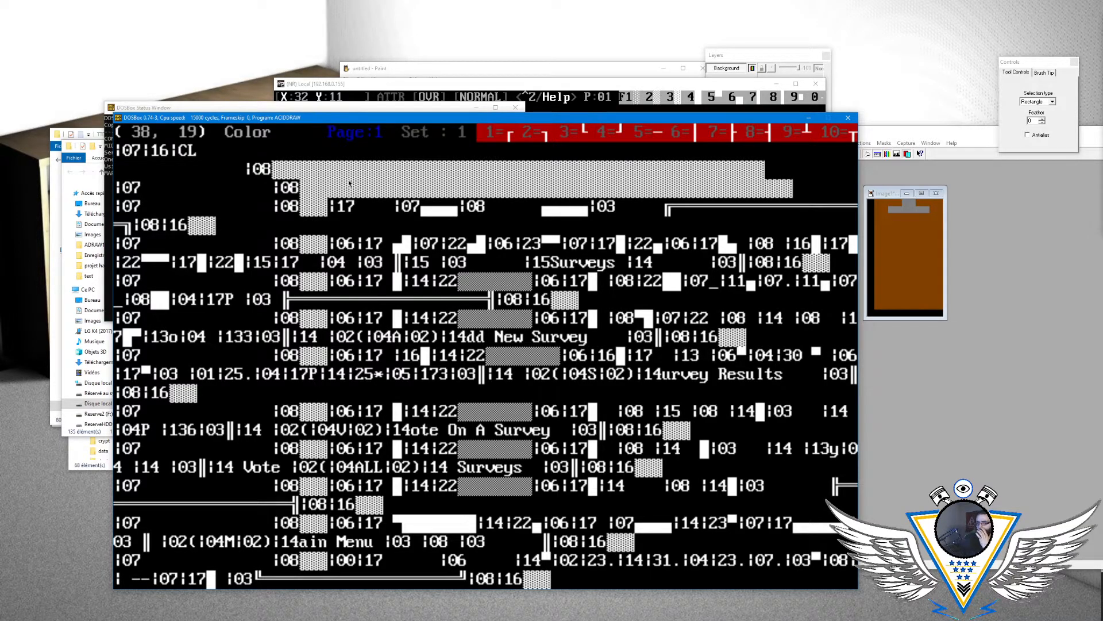
pyautogui.press('Up')
pyautogui.press('Up')
pyautogui.press('Up')
pyautogui.press('Up')
pyautogui.press('Left')
pyautogui.press('Up')
pyautogui.press('Left')
pyautogui.press('Up')
pyautogui.press('Left')
pyautogui.press('Left')
pyautogui.press('Left')
pyautogui.press('Left')
pyautogui.press('Left')
pyautogui.press('Left')
pyautogui.press('Left')
pyautogui.press('Left')
pyautogui.press('Left')
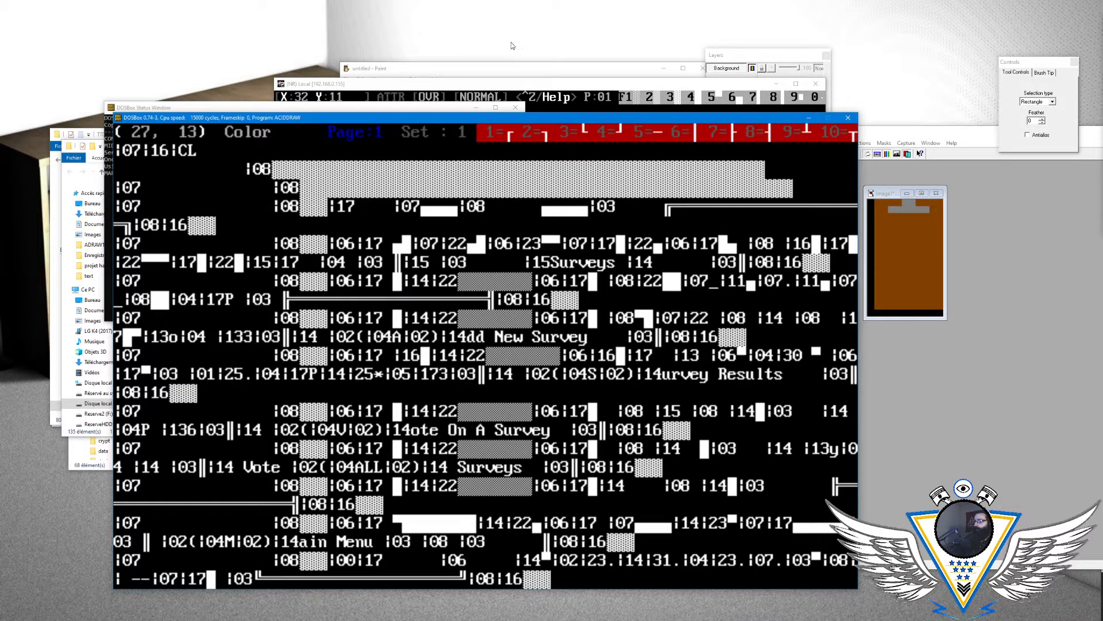
# - Switch back to the Mystic ANSI editor and examine the foreground colour numbers in its Draw Menu
pyautogui.click(522, 90)
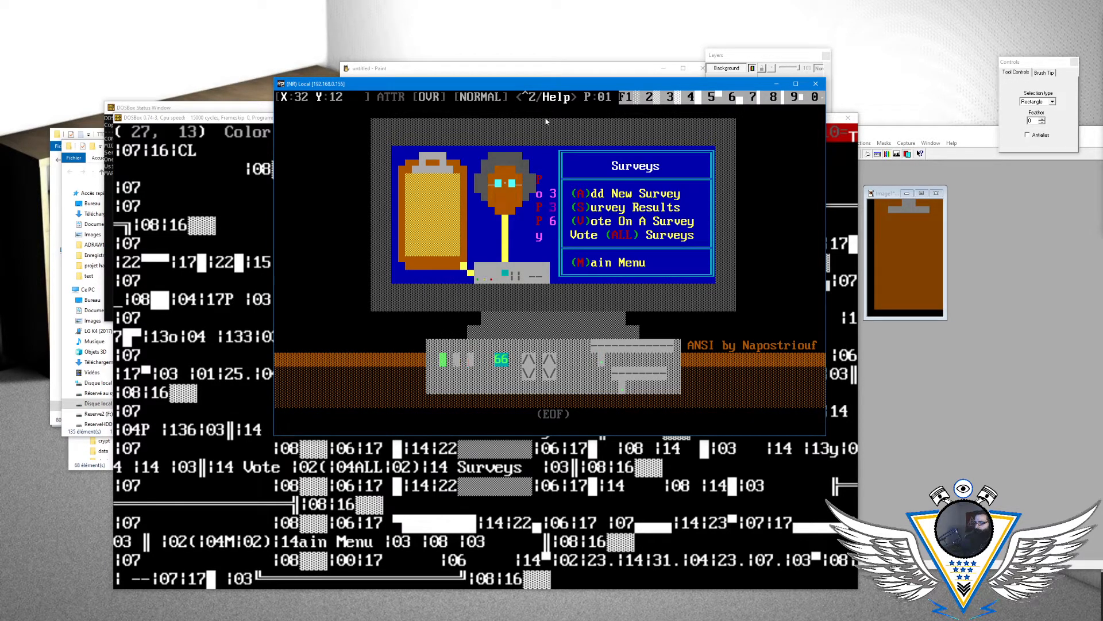
pyautogui.press('Escape')
pyautogui.press('Escape')
pyautogui.press('Escape')
pyautogui.press('Right')
pyautogui.press('Right')
pyautogui.press('Right')
pyautogui.press('Right')
pyautogui.press('Right')
pyautogui.press('Right')
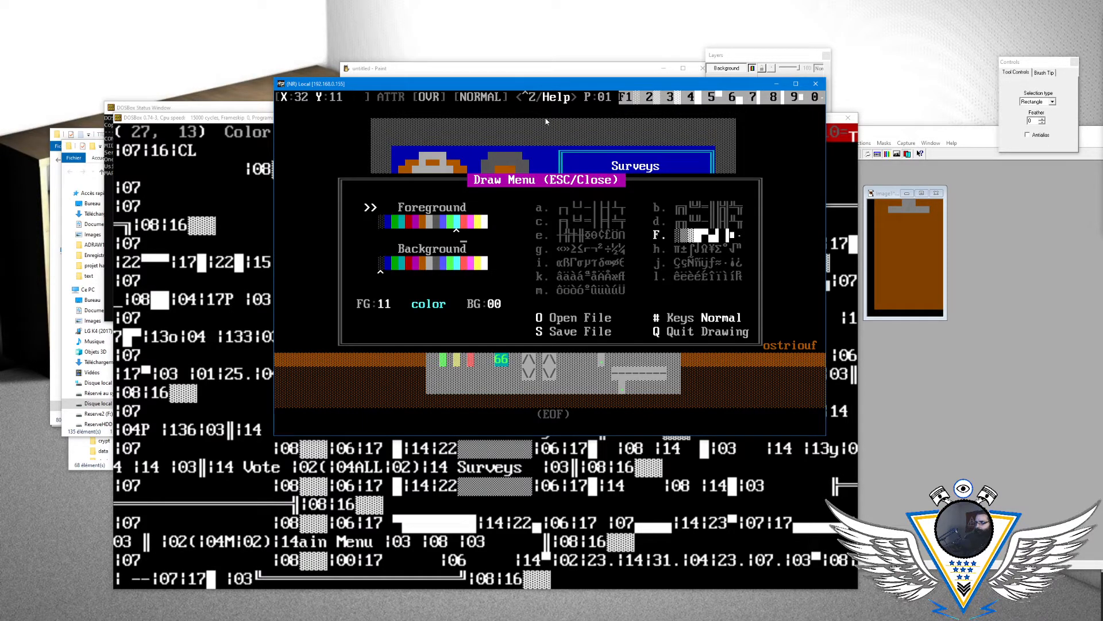
pyautogui.press('Right')
pyautogui.press('Left')
pyautogui.press('Left')
pyautogui.press('Left')
pyautogui.press('Left')
pyautogui.press('Left')
pyautogui.press('Left')
pyautogui.press('Left')
pyautogui.press('Left')
pyautogui.press('Left')
pyautogui.press('Left')
pyautogui.press('Left')
pyautogui.press('Left')
pyautogui.press('Left')
pyautogui.press('Left')
pyautogui.press('Right')
pyautogui.press('Right')
pyautogui.press('Right')
pyautogui.press('Right')
pyautogui.press('Right')
pyautogui.press('Right')
pyautogui.press('Right')
pyautogui.press('Right')
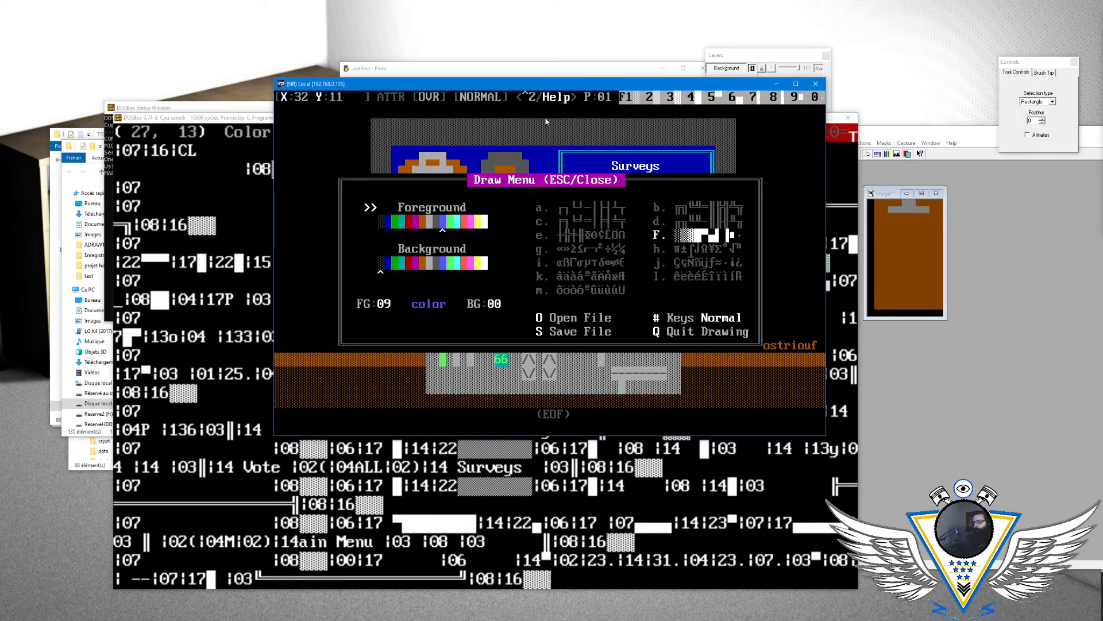
pyautogui.press('Down')
pyautogui.press('Up')
pyautogui.press('Left')
pyautogui.press('Left')
pyautogui.press('Left')
pyautogui.press('Left')
pyautogui.press('Left')
pyautogui.press('Left')
pyautogui.press('Right')
pyautogui.press('Right')
pyautogui.press('#')
pyautogui.press('#')
pyautogui.press('#')
pyautogui.press('#')
# - Quit the ANSI drawing and open the Menu Editor for the cattheme theme
pyautogui.press('q')
pyautogui.press('Left')
pyautogui.press('Left')
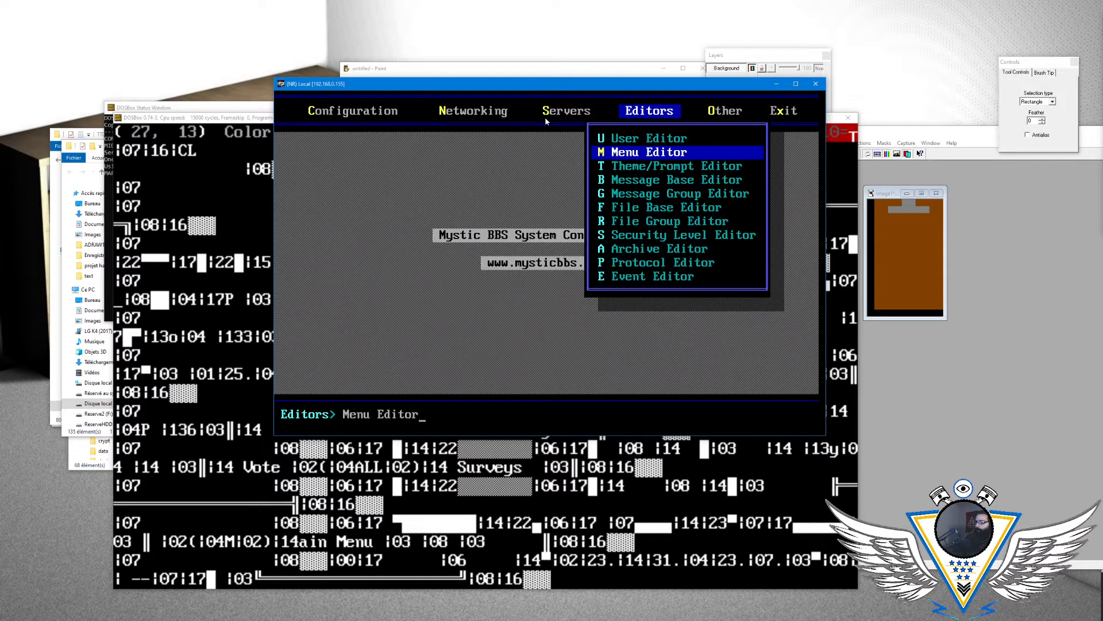
pyautogui.press('Right')
pyautogui.press('Down')
pyautogui.press('Return')
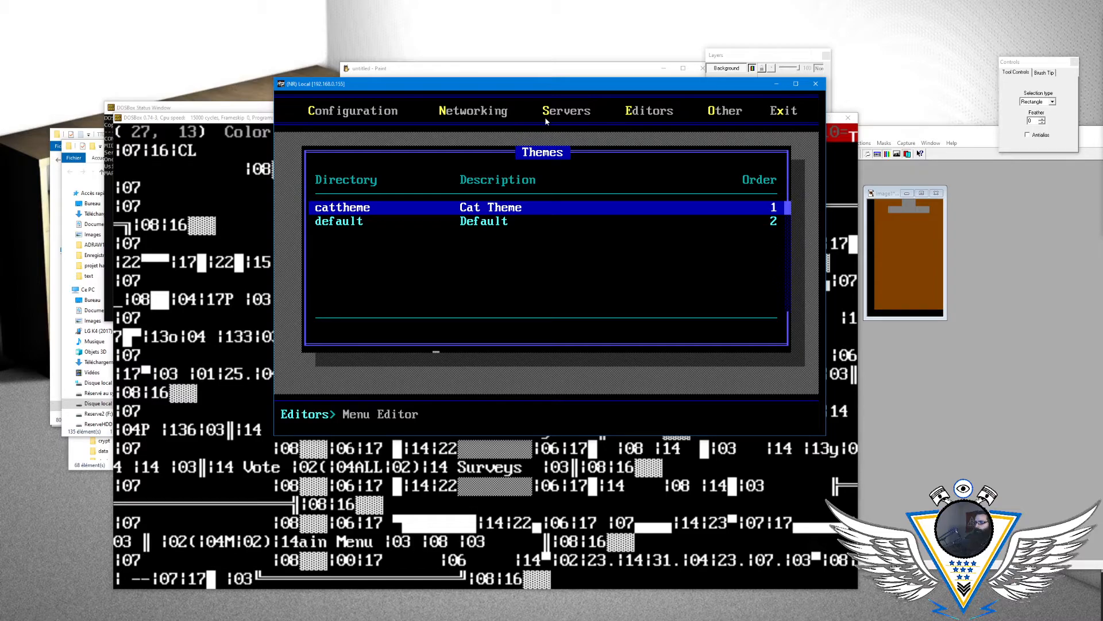
pyautogui.press('Return')
# - Open the settings of the demos menu and select its Menu Prompt
pyautogui.press('Down')
pyautogui.press('Down')
pyautogui.press('Down')
pyautogui.press('Down')
pyautogui.press('Down')
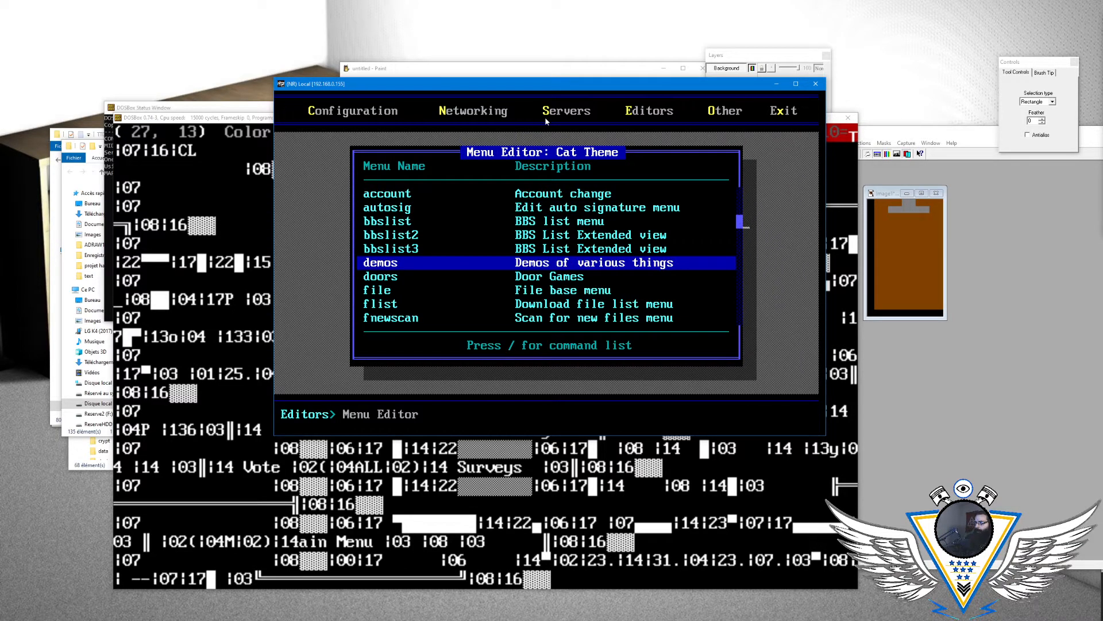
pyautogui.press('Return')
pyautogui.press('/')
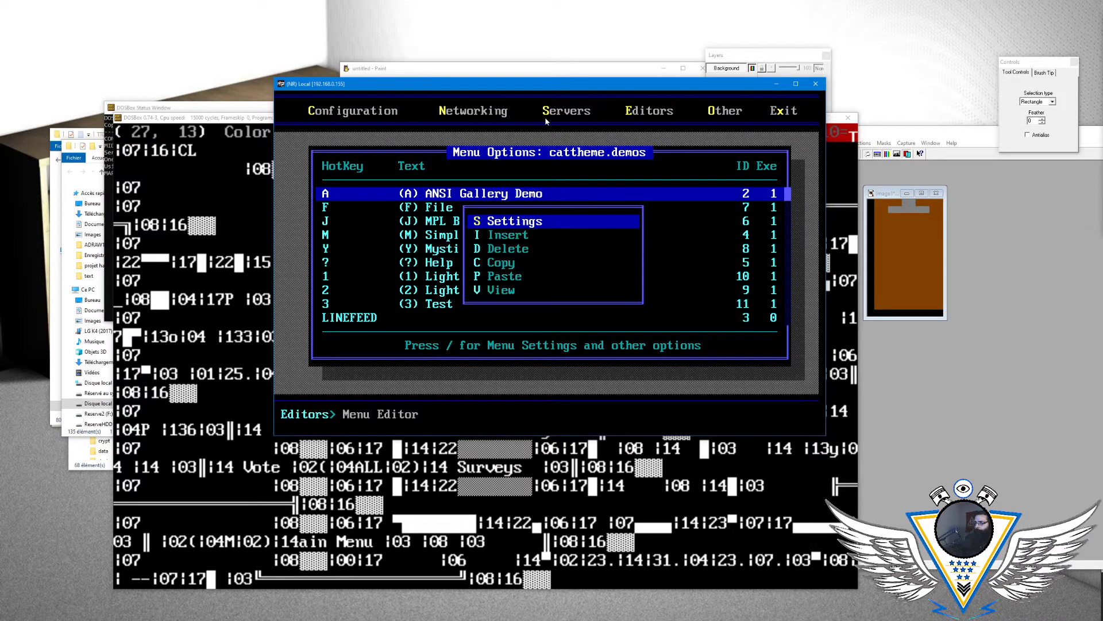
pyautogui.press('s')
pyautogui.press('Down')
pyautogui.press('Down')
pyautogui.press('Down')
pyautogui.press('Down')
pyautogui.press('Down')
pyautogui.press('Down')
pyautogui.press('Down')
pyautogui.press('Down')
pyautogui.press('Down')
pyautogui.press('Down')
pyautogui.press('Down')
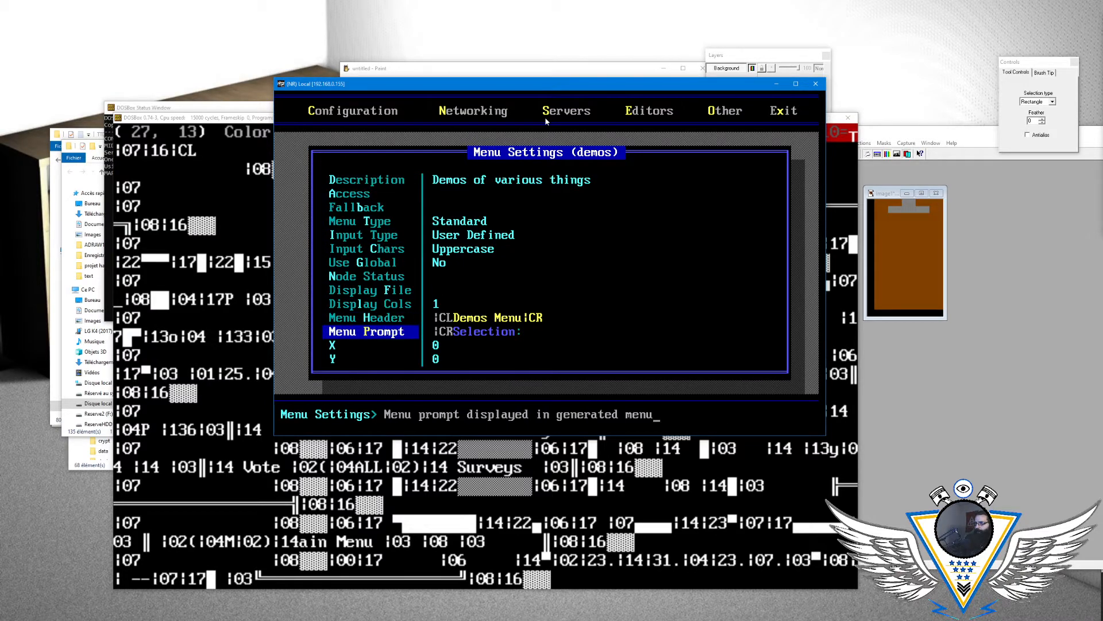
# - Try the colour codes |25, |24 and |20 in front of Selection in the demos Menu Prompt
pyautogui.press('Return')
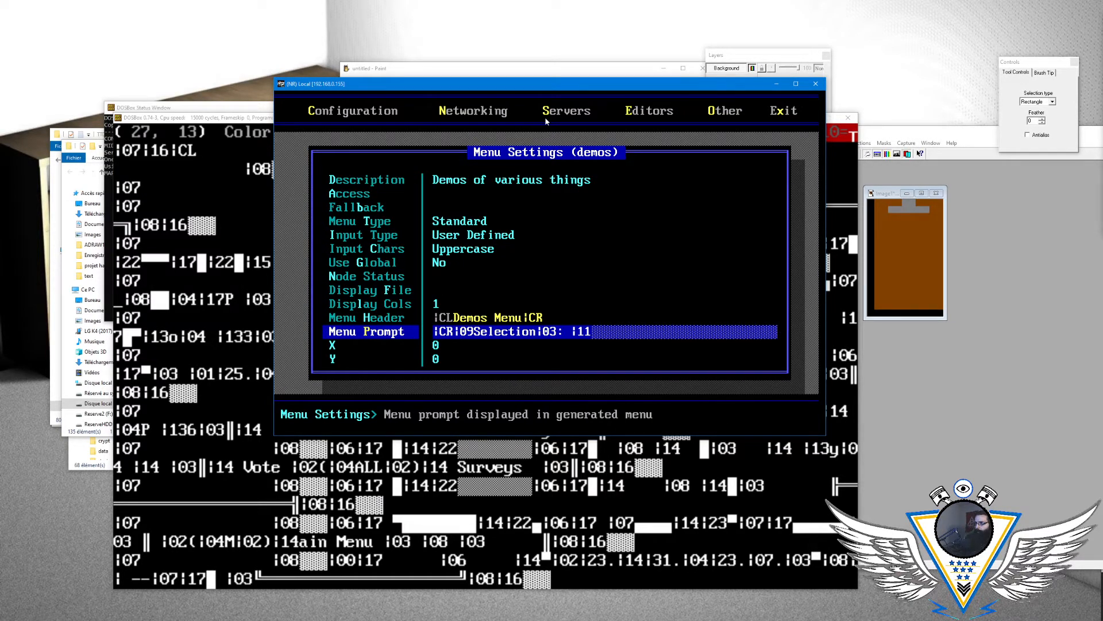
pyautogui.press('Delete')
pyautogui.press('Delete')
pyautogui.write('25')
pyautogui.press('Return')
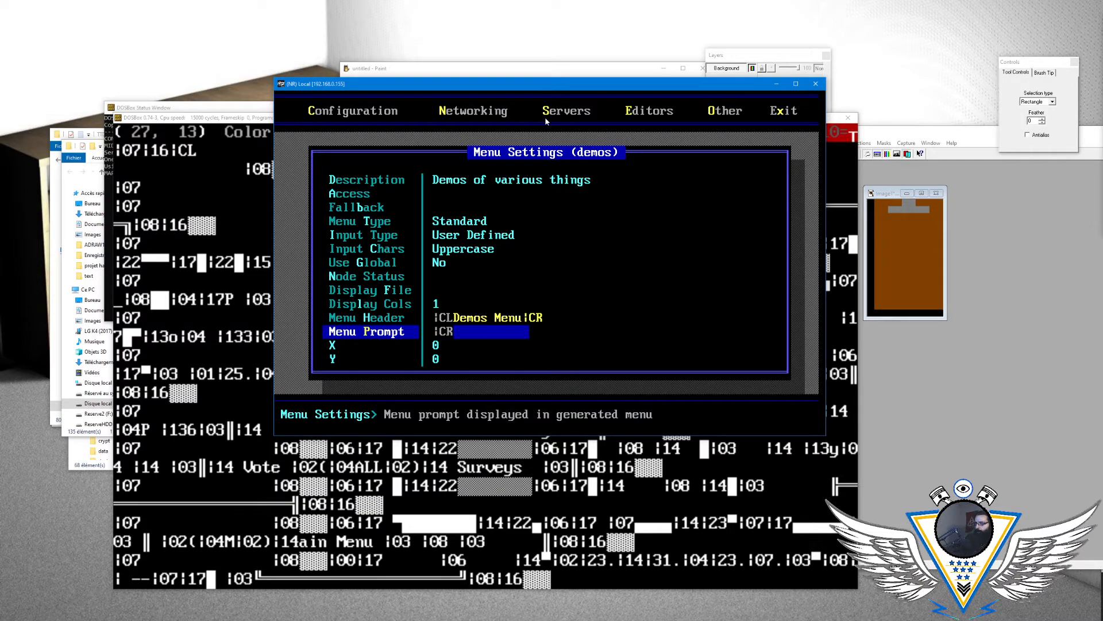
pyautogui.press('Return')
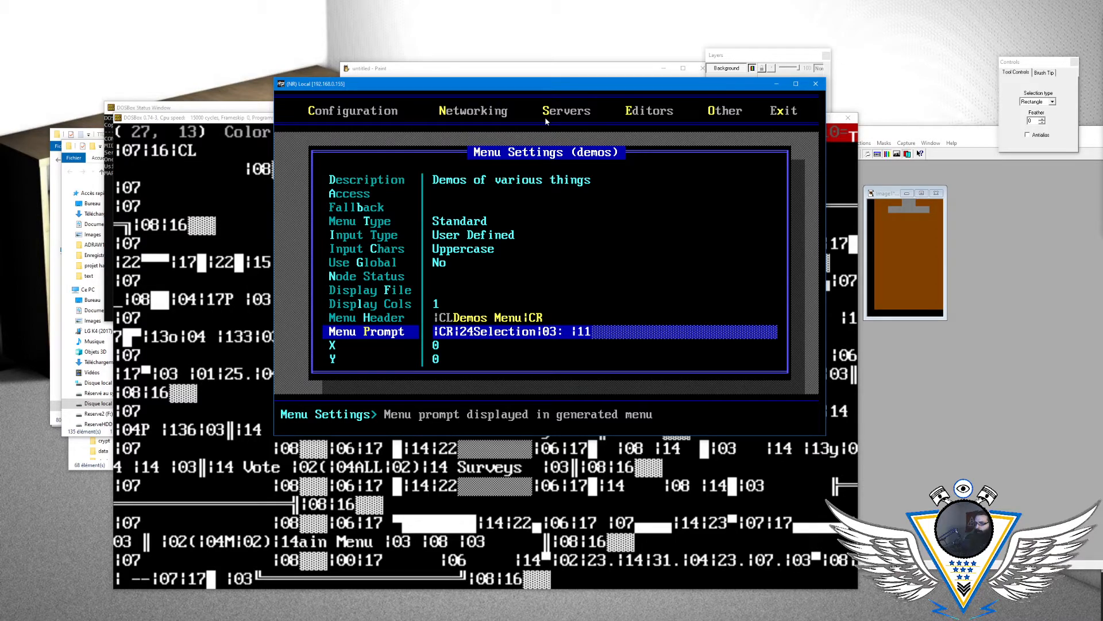
pyautogui.press('Return')
pyautogui.press('Return')
pyautogui.press('Return')
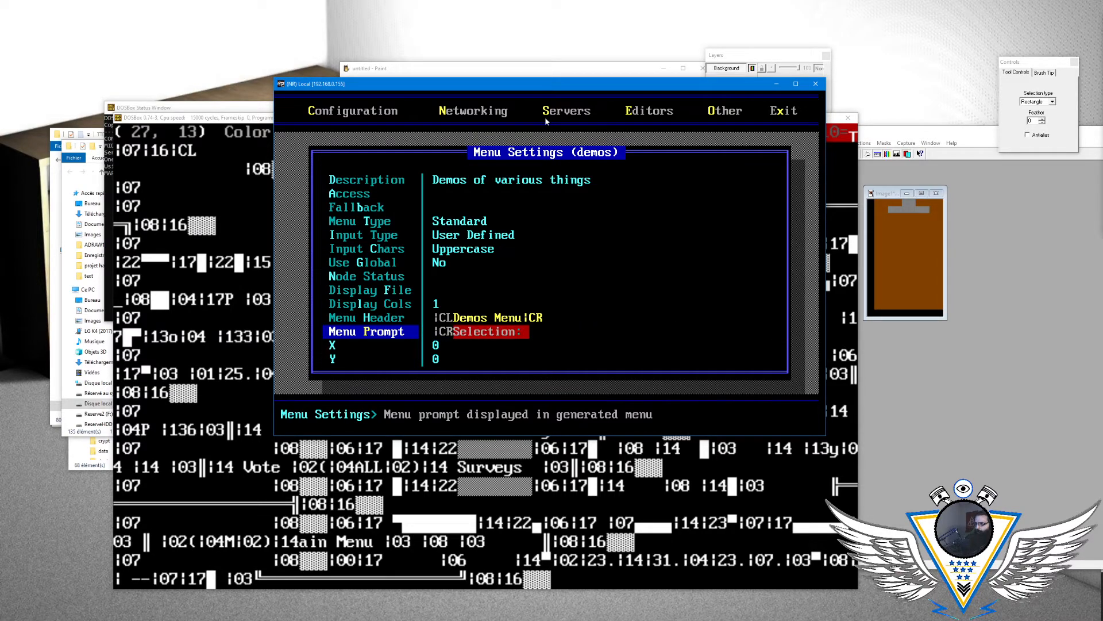
# - Try colour code |21 in front of Selection in the Menu Prompt, and set it to |27
pyautogui.press('Return')
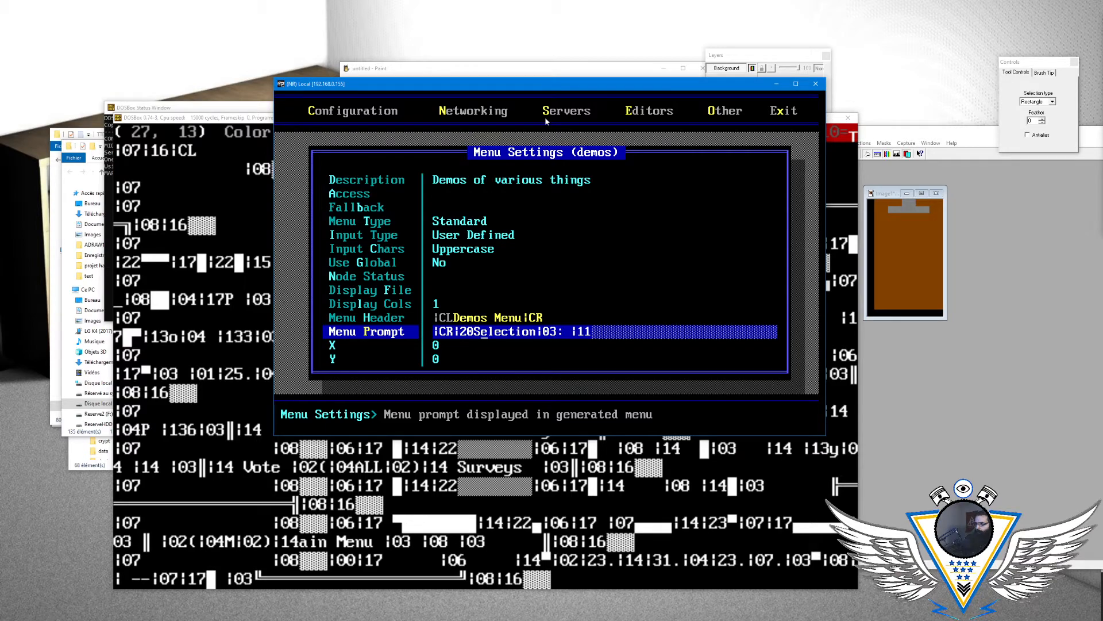
pyautogui.press('Delete')
pyautogui.press('Return')
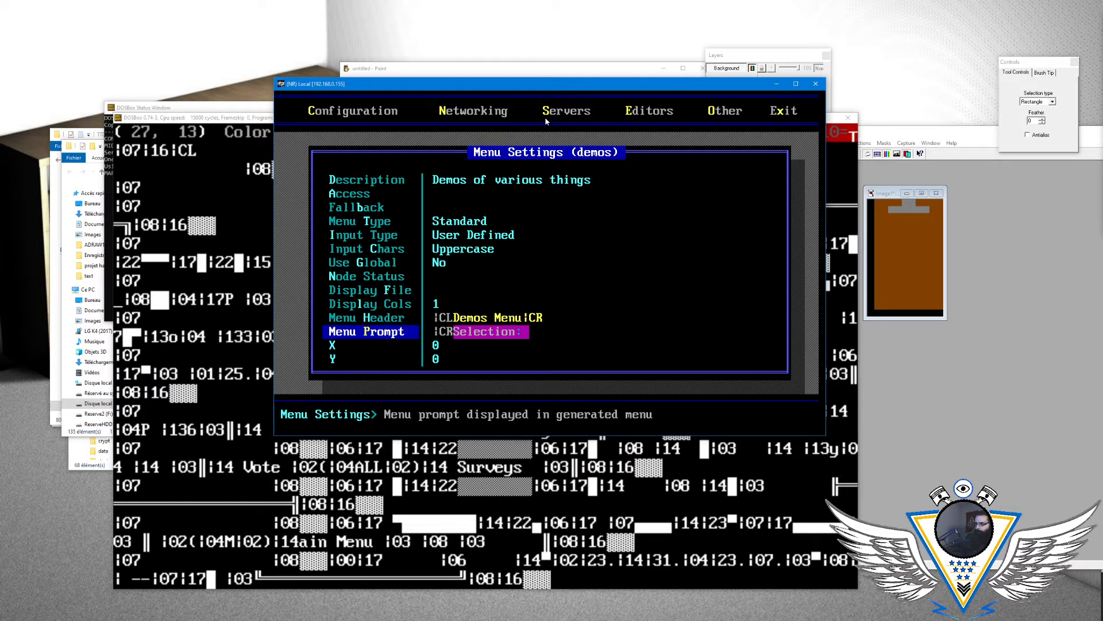
pyautogui.press('Return')
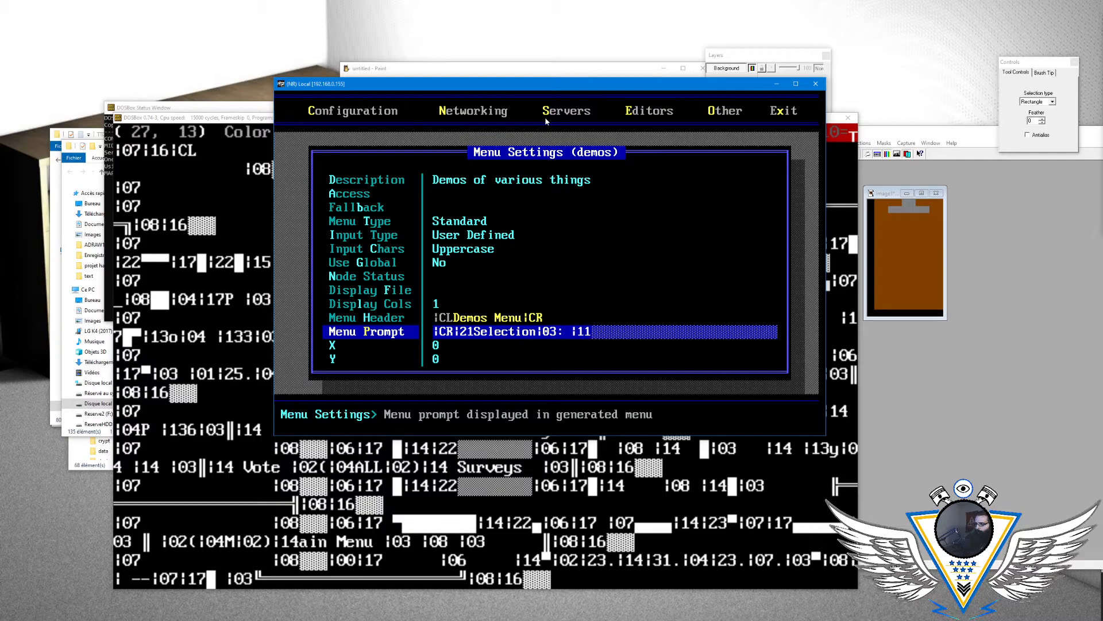
pyautogui.press('Delete')
pyautogui.press('Return')
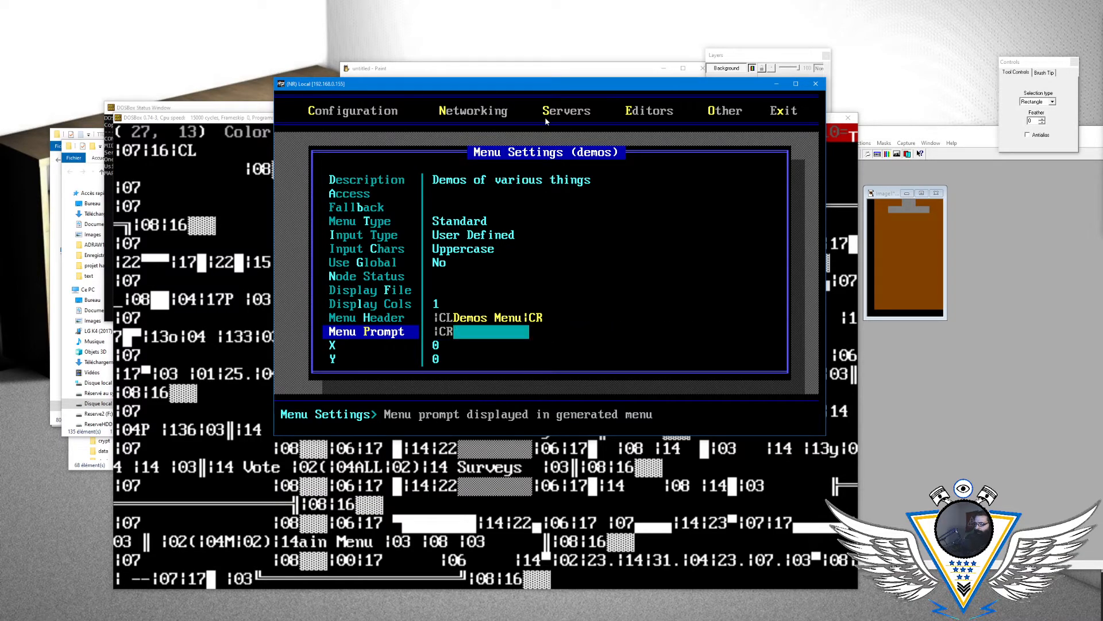
pyautogui.press('Return')
pyautogui.write('7Selection|03: |11')
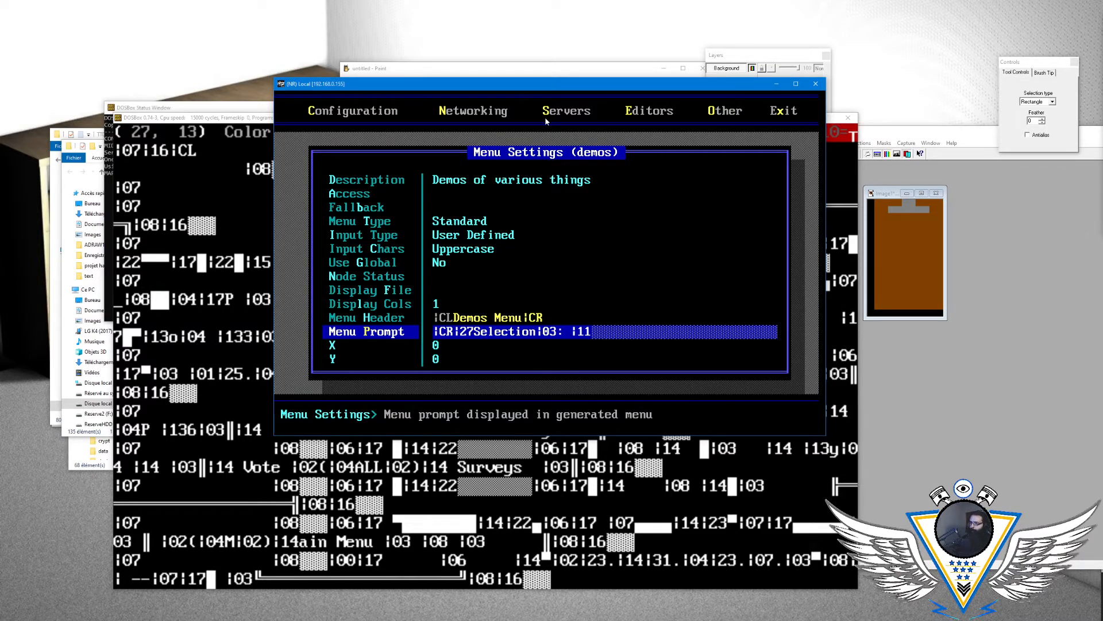
pyautogui.press('Return')
pyautogui.press('Return')
# - Shorten the Menu Prompt to |27S by removing the |CR code and the remaining text
pyautogui.press('Delete')
pyautogui.press('Delete')
pyautogui.press('Delete')
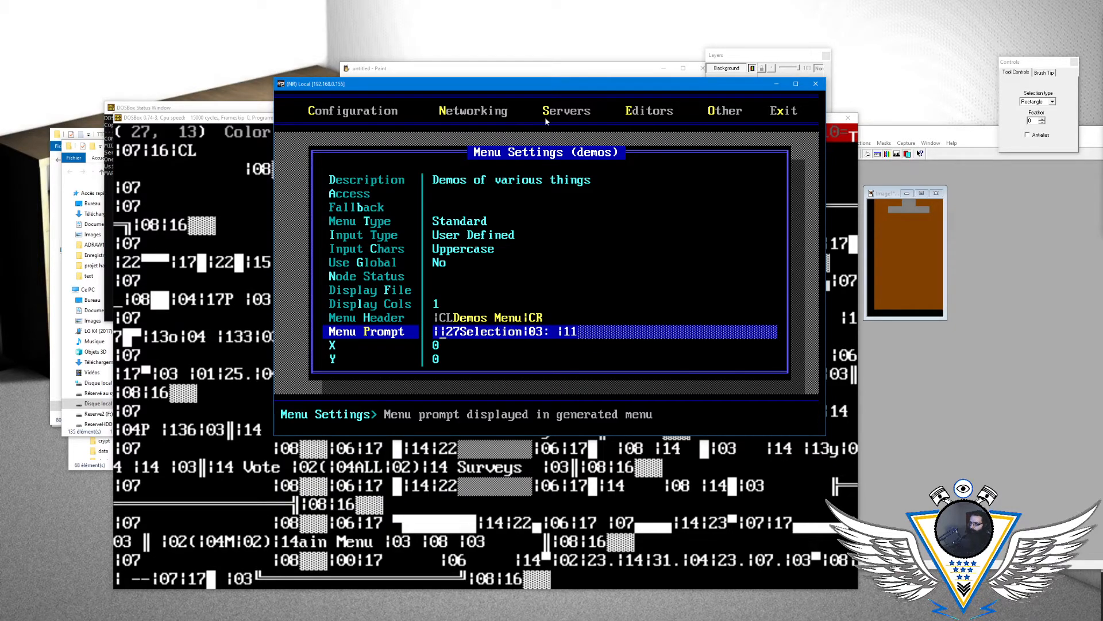
pyautogui.press('Delete')
pyautogui.press('Delete')
pyautogui.press('Delete')
pyautogui.press('Delete')
pyautogui.press('Delete')
pyautogui.press('Delete')
pyautogui.press('Delete')
pyautogui.press('Delete')
pyautogui.press('Delete')
pyautogui.press('Delete')
pyautogui.press('Delete')
pyautogui.press('Delete')
pyautogui.press('Delete')
pyautogui.press('Delete')
pyautogui.press('Delete')
pyautogui.press('Delete')
pyautogui.press('Return')
pyautogui.press('Return')
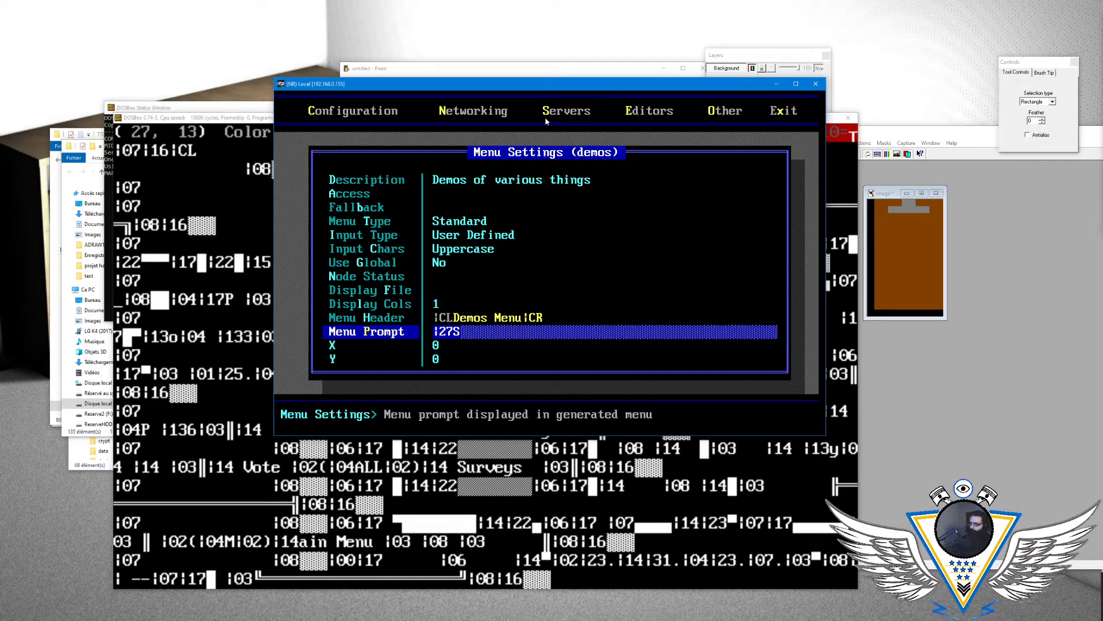
# - Change the second digit of the colour code in the demos Menu Prompt to 9, making the prompt |29S
pyautogui.press('Return')
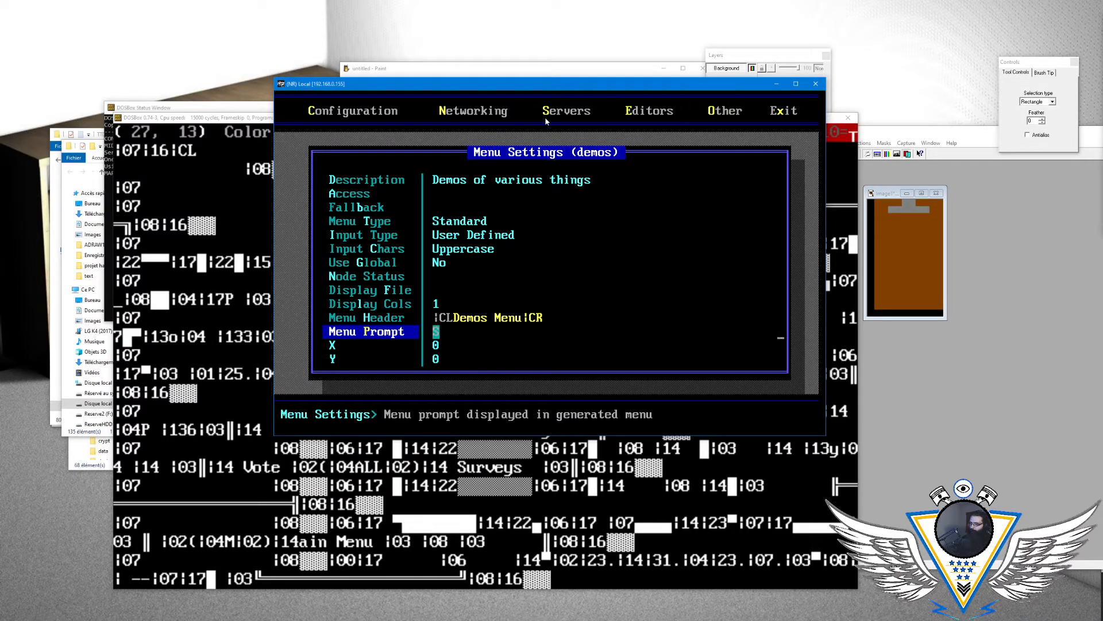
pyautogui.press('Return')
pyautogui.press('Left')
pyautogui.press('BackSpace')
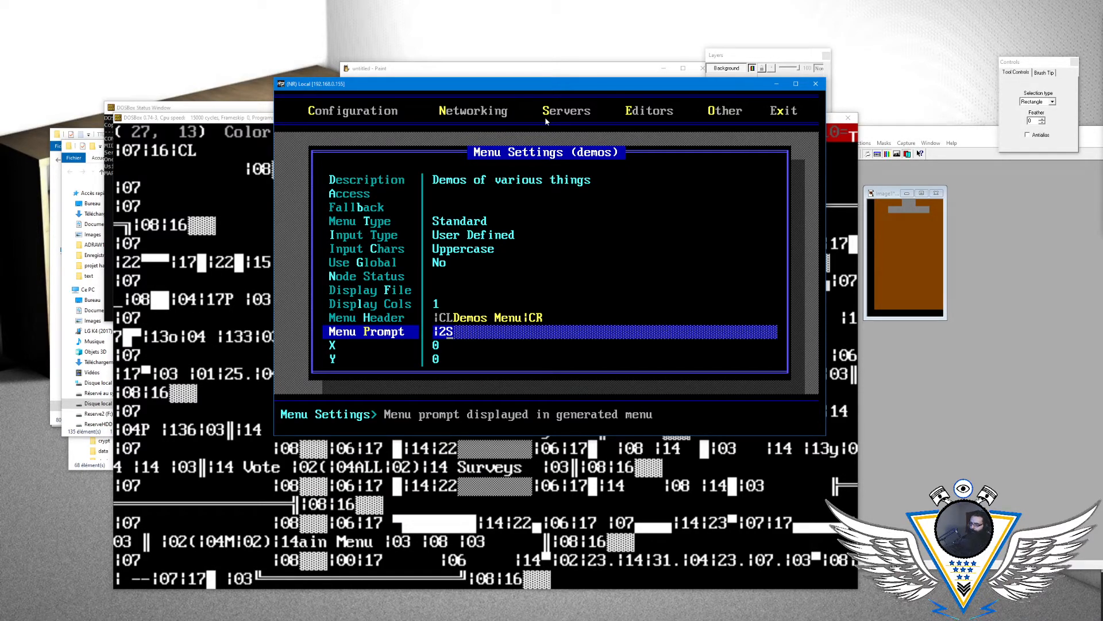
pyautogui.press('Return')
pyautogui.press('Return')
pyautogui.press('Left')
pyautogui.press('BackSpace')
pyautogui.write('9')
# - Try 7 and 4 as the first digit of the colour code in the Menu Prompt
pyautogui.press('Return')
pyautogui.press('Return')
pyautogui.press('Left')
pyautogui.press('Left')
pyautogui.press('BackSpace')
pyautogui.write('7')
# - Set the first digit of the Menu Prompt's colour code to 2 so that the prompt reads |29S
pyautogui.press('Return')
pyautogui.press('Return')
pyautogui.press('Left')
pyautogui.press('Left')
pyautogui.press('BackSpace')
pyautogui.write('4')
pyautogui.press('Return')
pyautogui.press('Return')
pyautogui.press('Left')
pyautogui.press('Left')
pyautogui.press('BackSpace')
pyautogui.write('2')
pyautogui.press('Return')
pyautogui.press('Return')
pyautogui.press('Return')
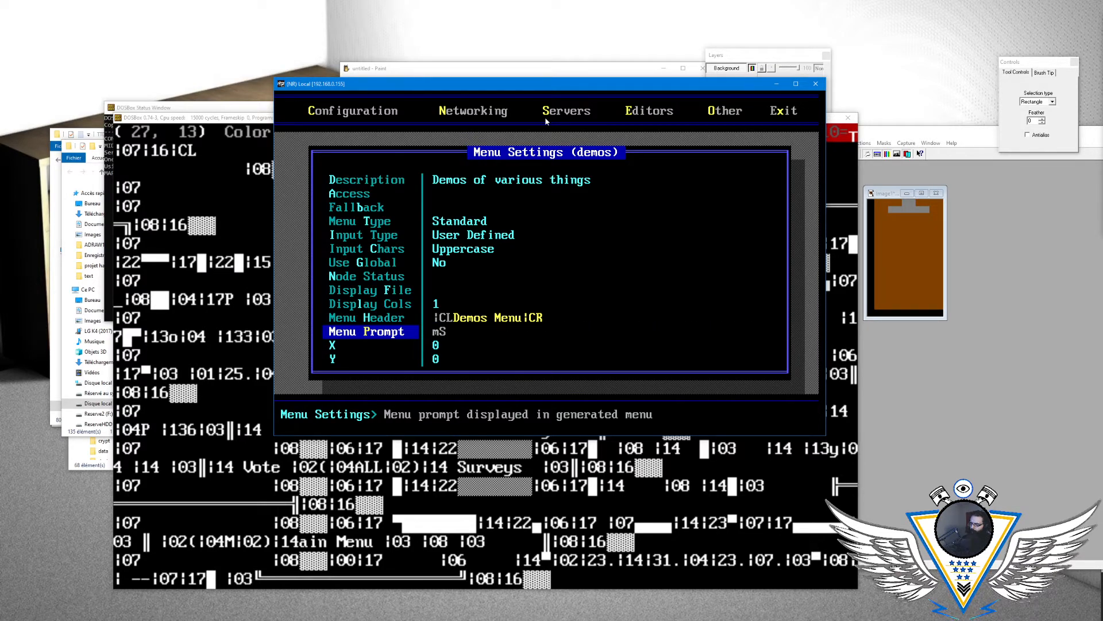
pyautogui.press('Return')
pyautogui.press('Left')
pyautogui.press('Left')
pyautogui.press('BackSpace')
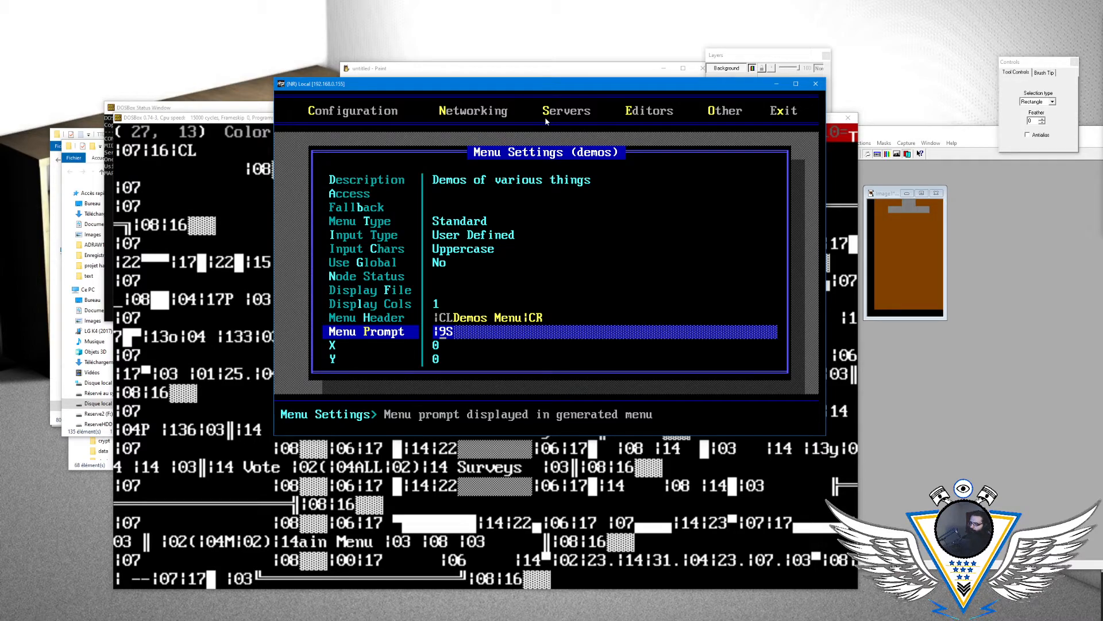
pyautogui.press('Return')
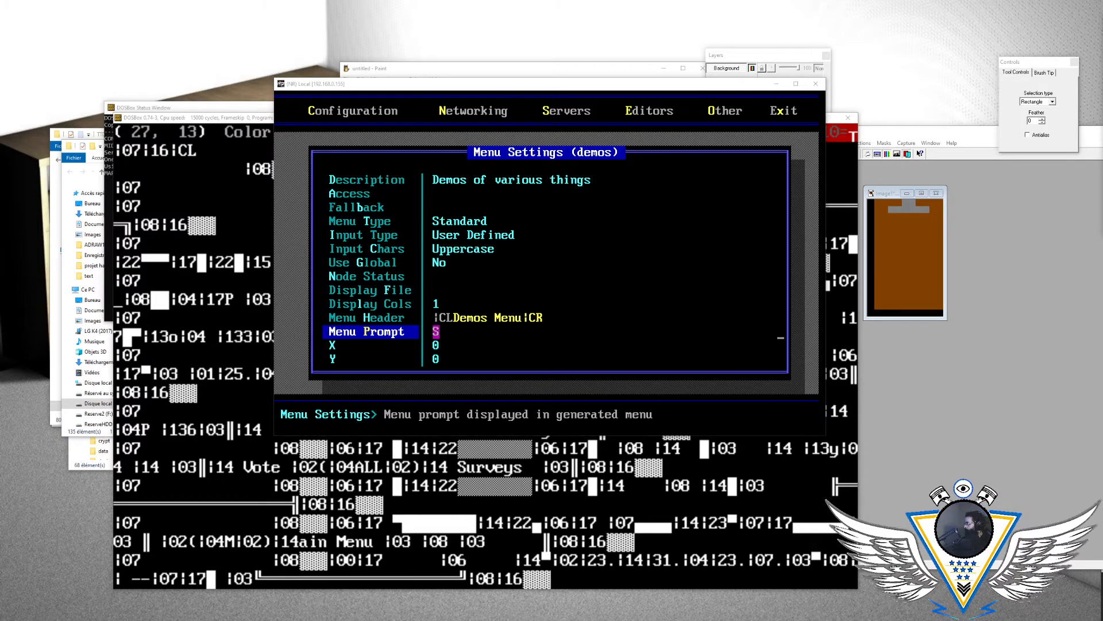
# - Switch to Edge, search the web for "ansi blinking red code" and open Wikipedia's ANSI escape code article
pyautogui.moveTo(553, 132); pyautogui.dragTo(424, 2)
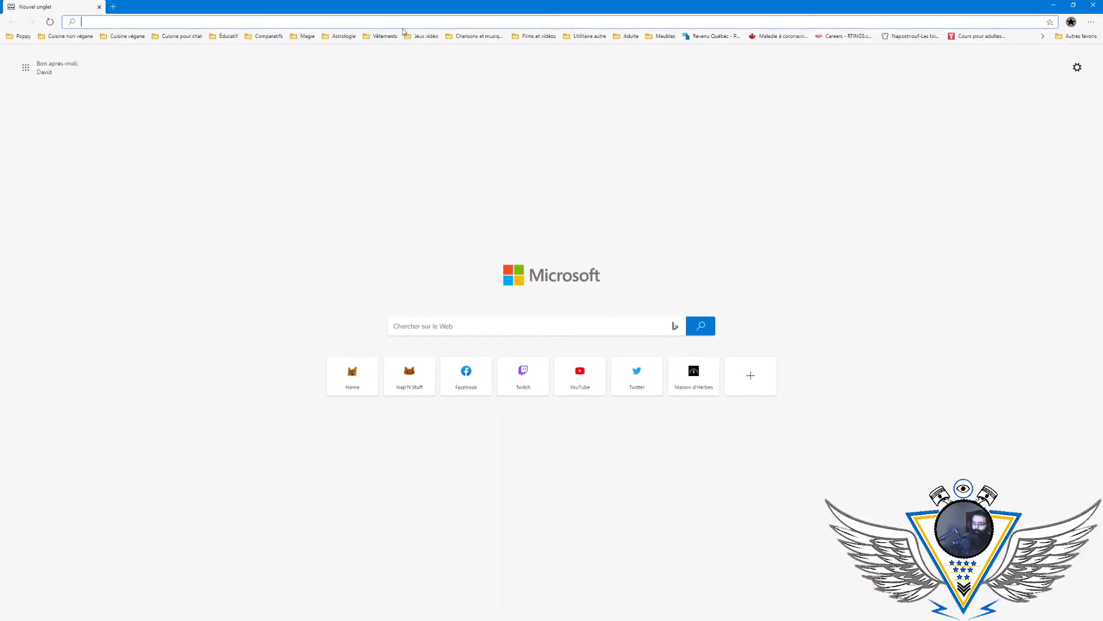
pyautogui.write('ansi b')
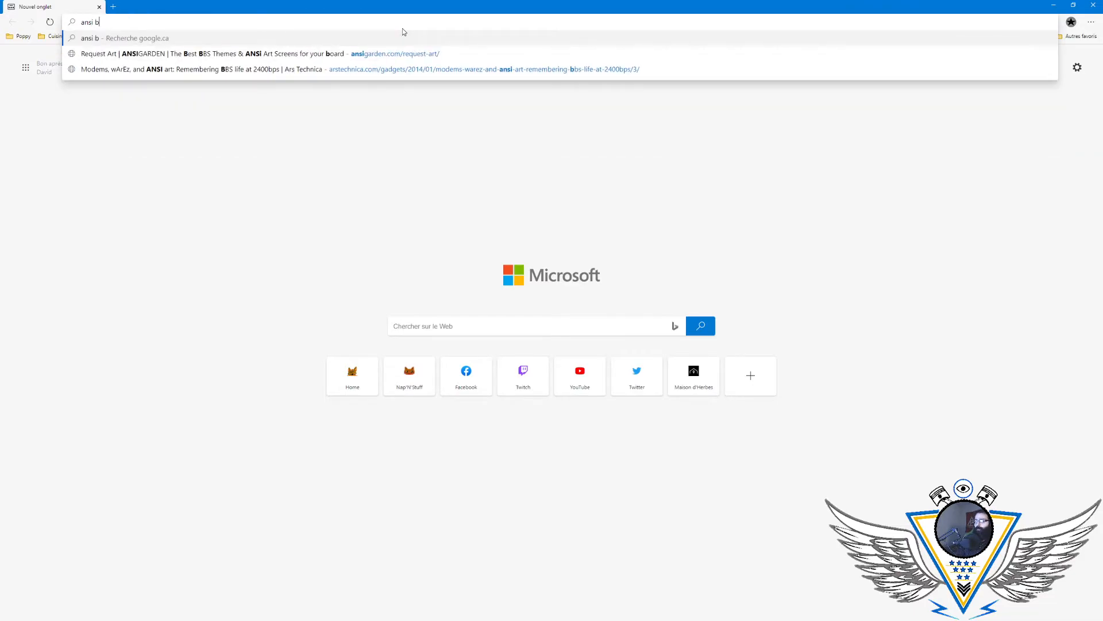
pyautogui.write('linking red code')
pyautogui.press('Return')
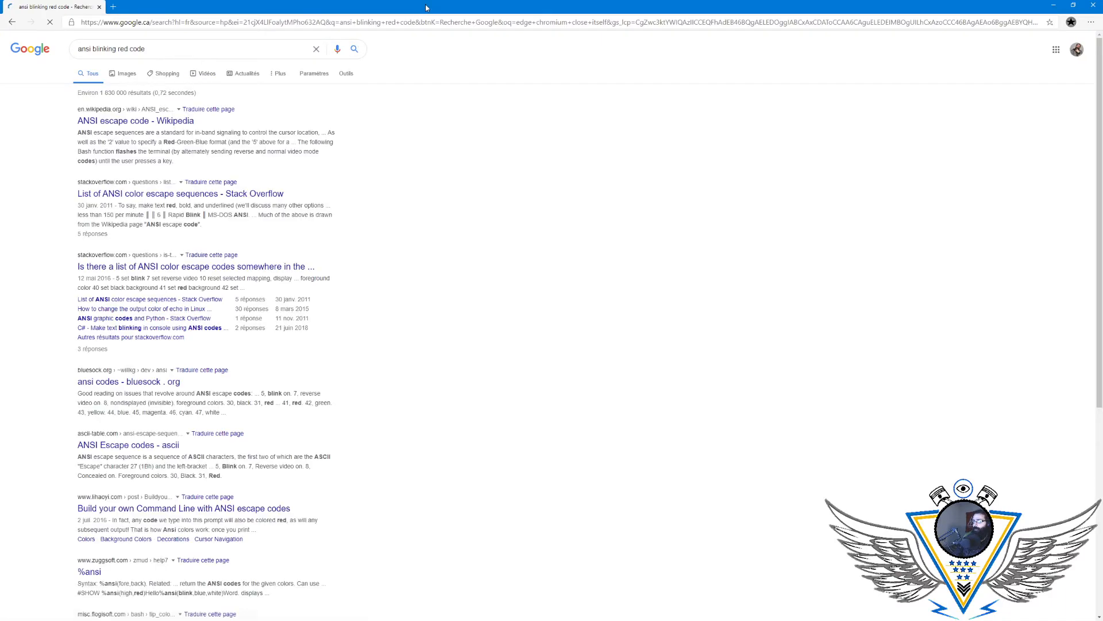
pyautogui.click(181, 124)
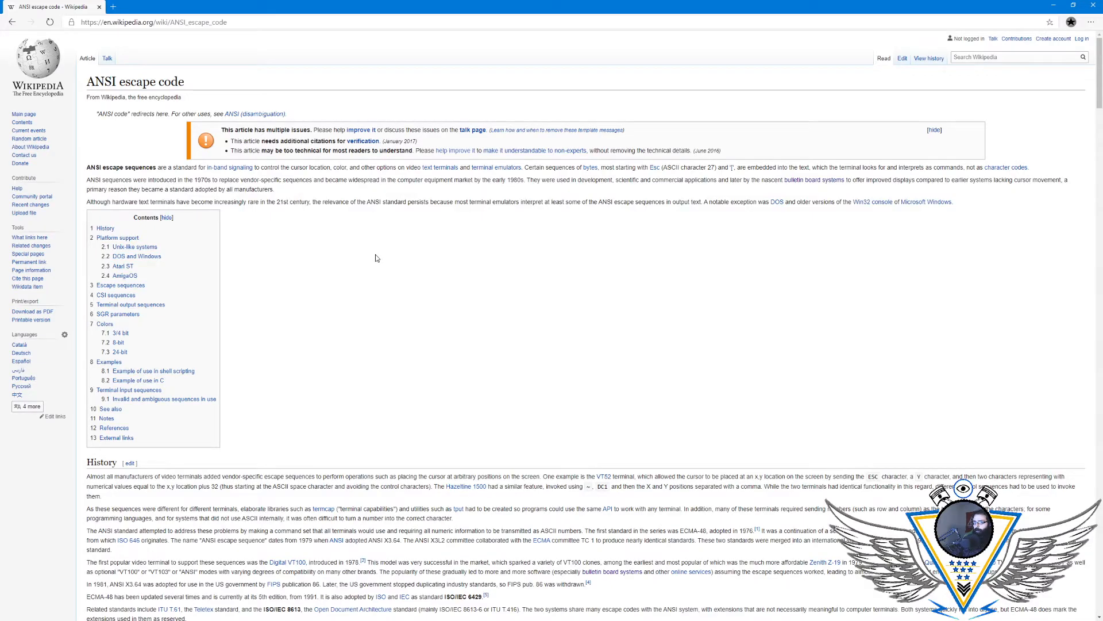
# - Look for "blink" in the ANSI escape code article
pyautogui.scroll(-20, 374, 282)
pyautogui.scroll(3, 362, 299)
pyautogui.scroll(-2, 360, 304)
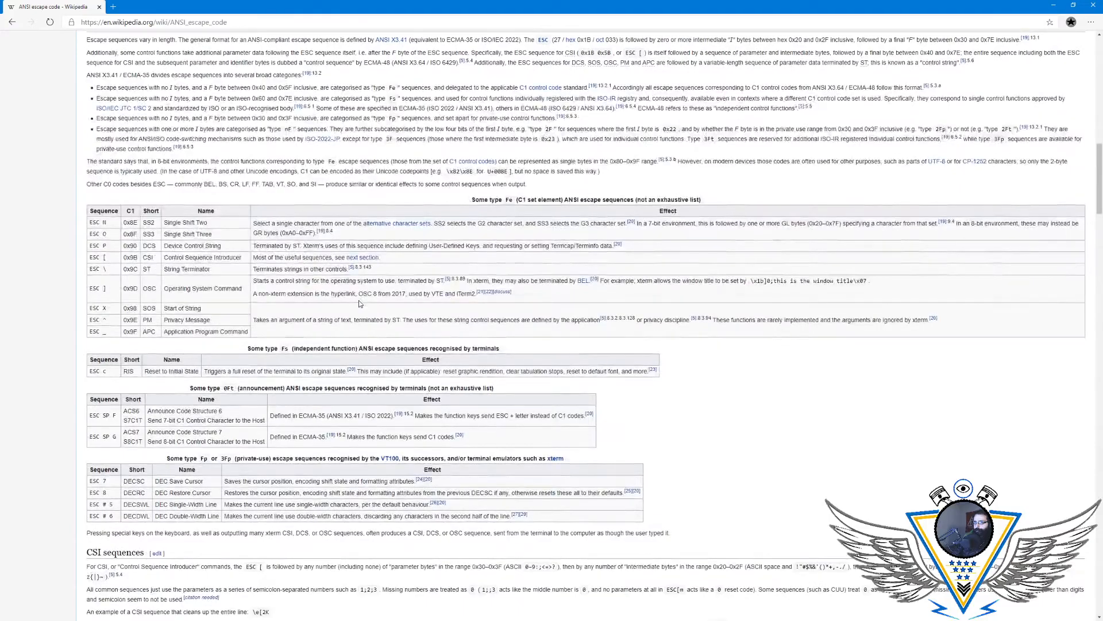
pyautogui.scroll(-10, 359, 303)
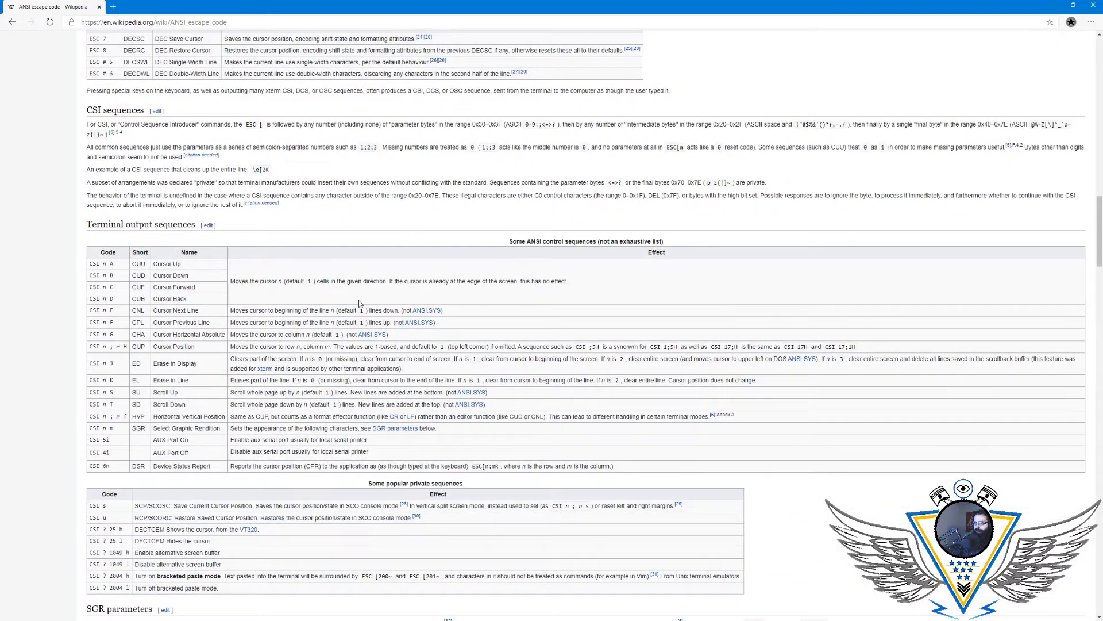
pyautogui.scroll(-10, 358, 300)
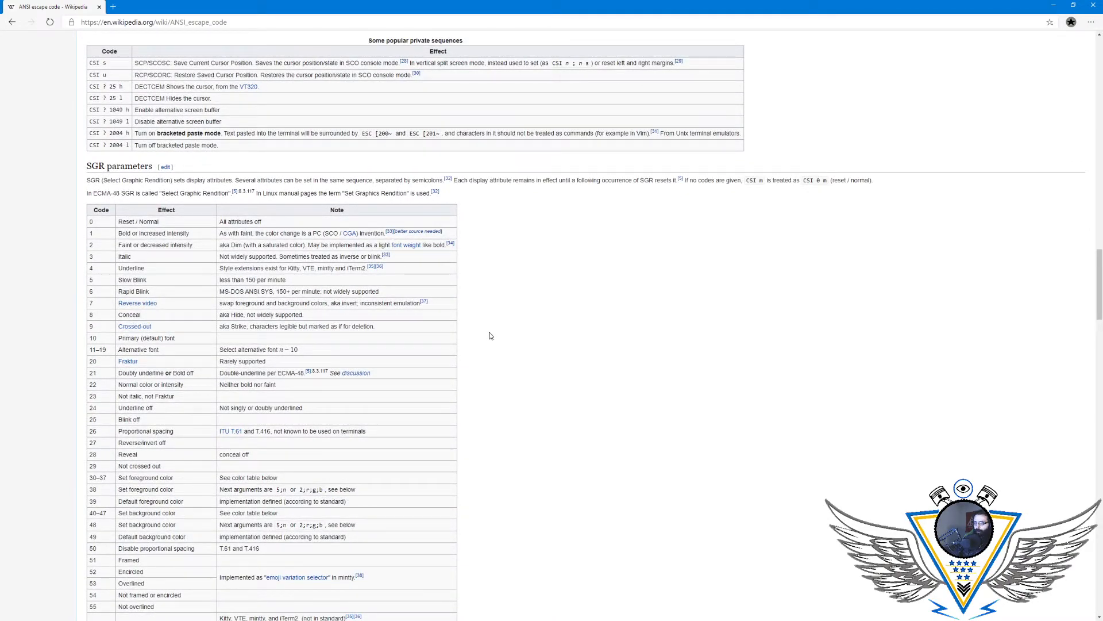
pyautogui.hotkey('ctrl', 'f')
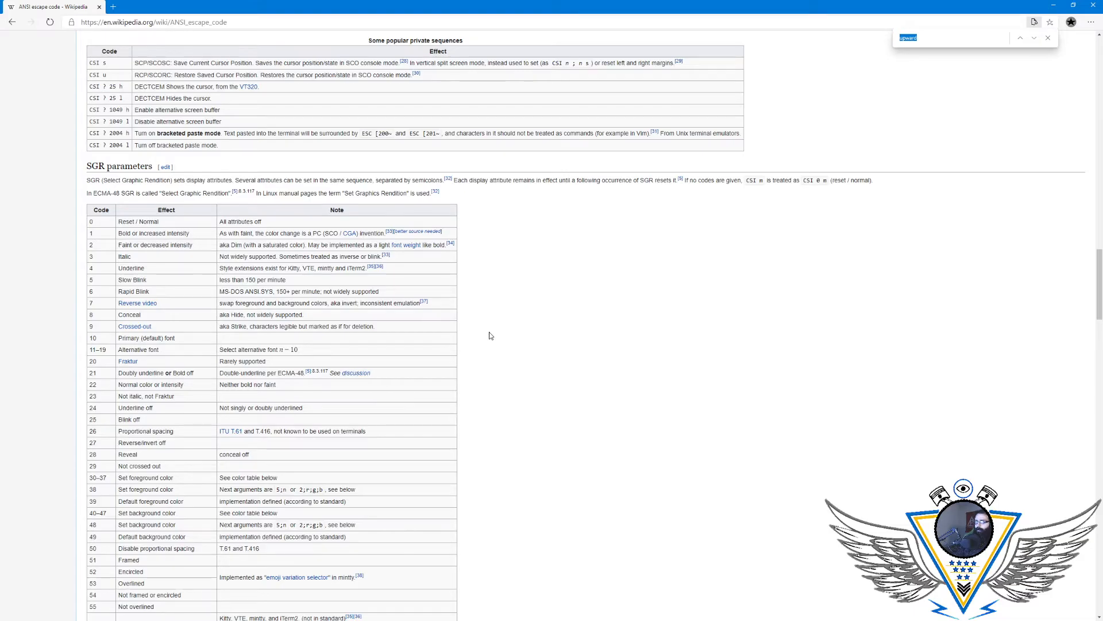
pyautogui.write('blink')
pyautogui.scroll(-20, 489, 335)
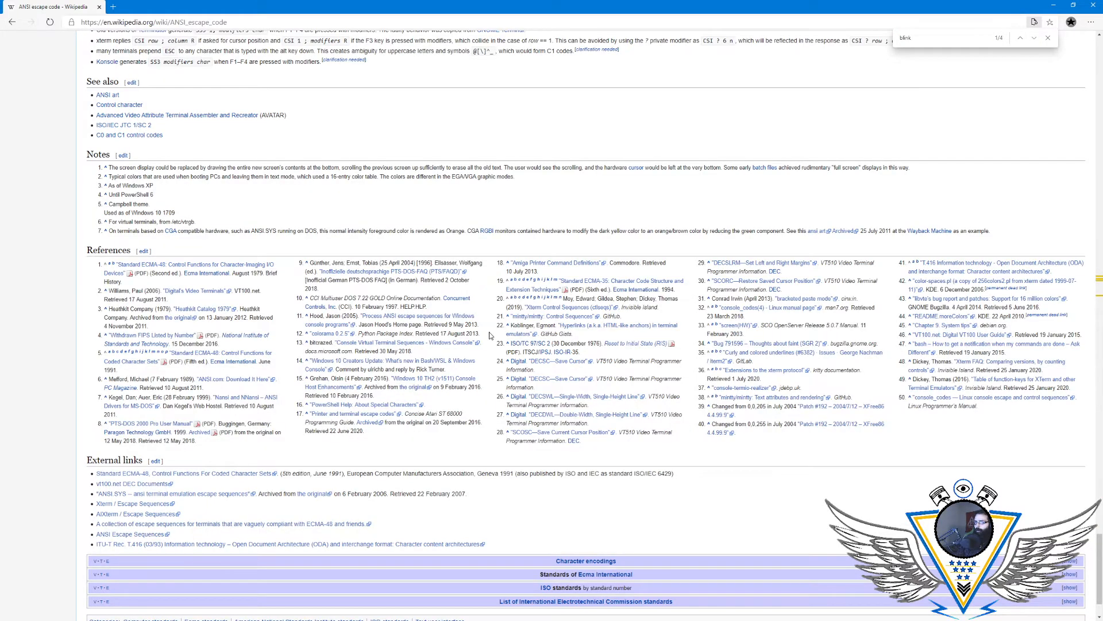
pyautogui.scroll(20, 490, 336)
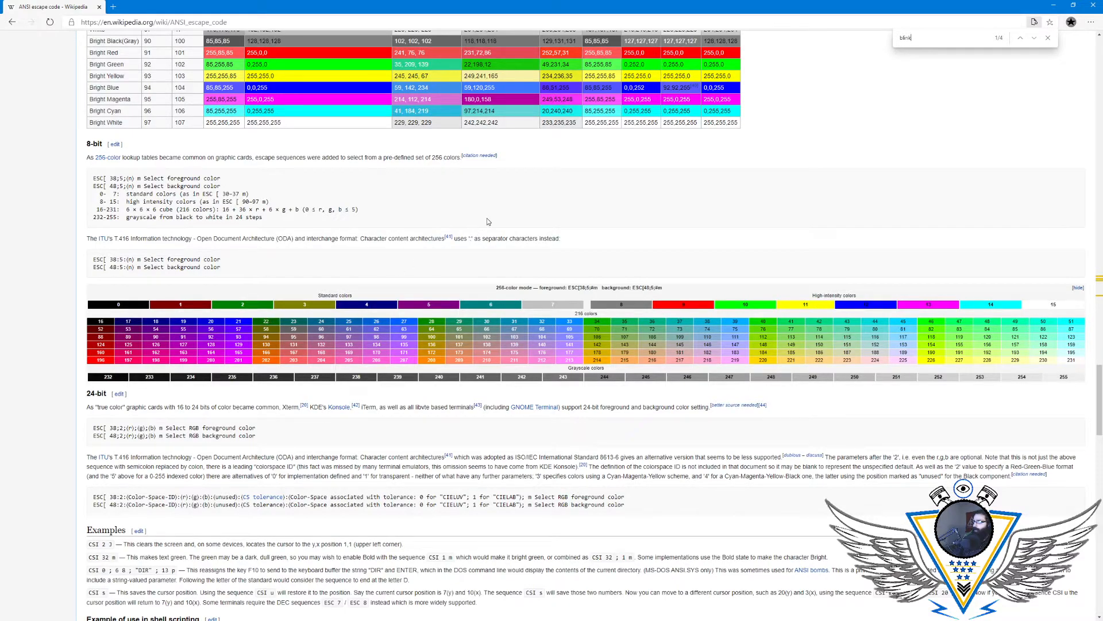
# - Step through the "blink" matches in the SGR parameters table and minimize the browser
pyautogui.press('Return')
pyautogui.press('Return')
pyautogui.press('Return')
pyautogui.press('Return')
pyautogui.press('Return')
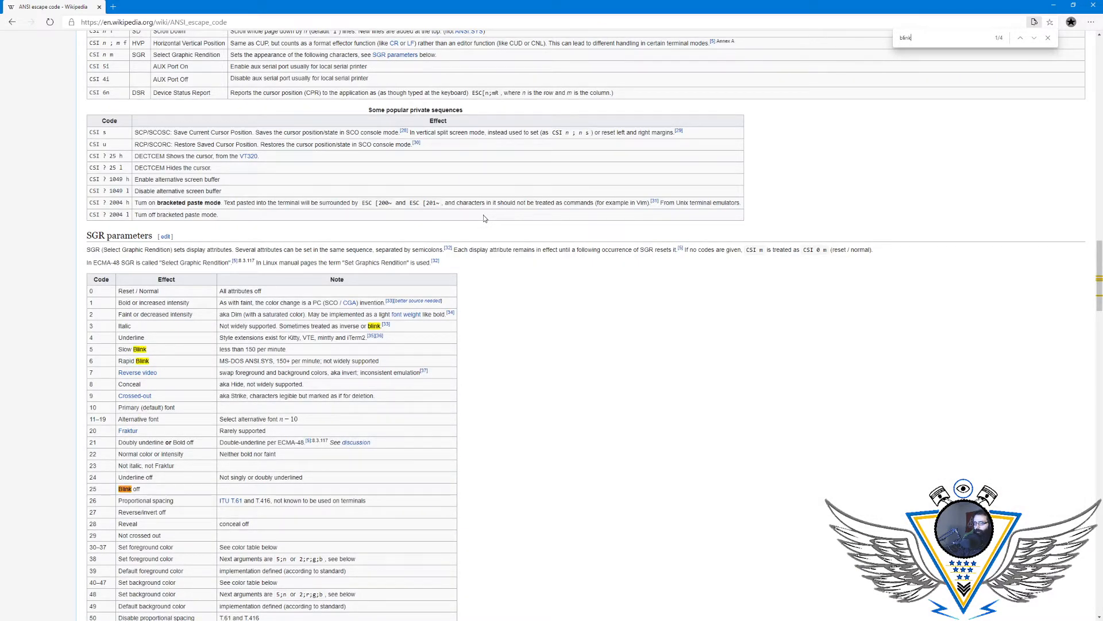
pyautogui.press('Return')
pyautogui.press('Return')
pyautogui.press('Return')
pyautogui.click(1053, 6)
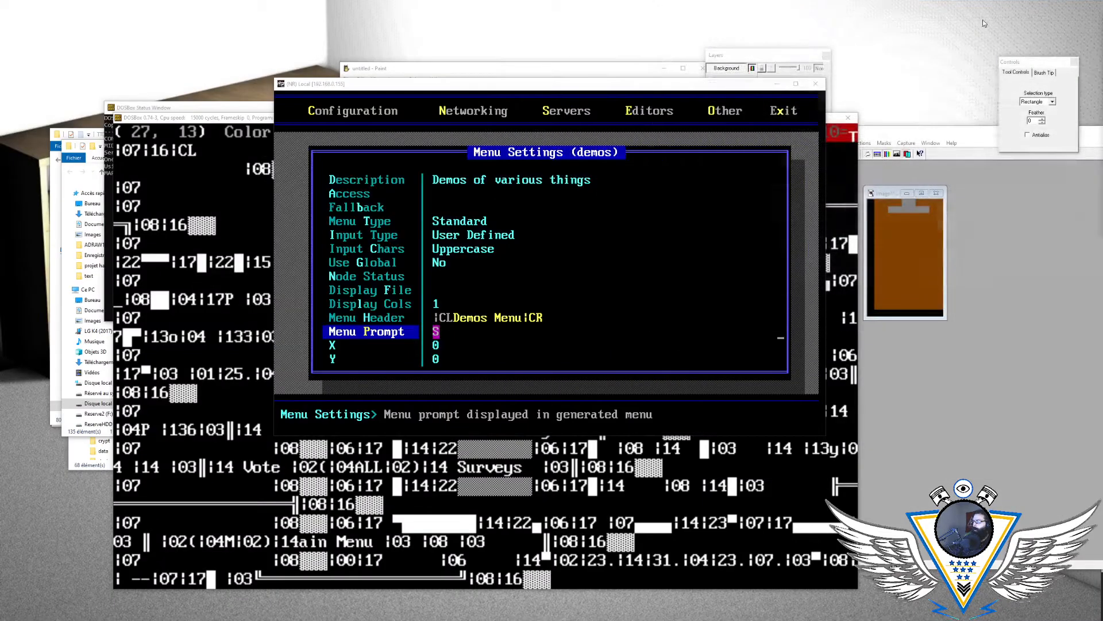
# - Switch to ACiDDraw in DOSBox and load the Surveys menu drawing MENUSUR.ANS
pyautogui.click(231, 116)
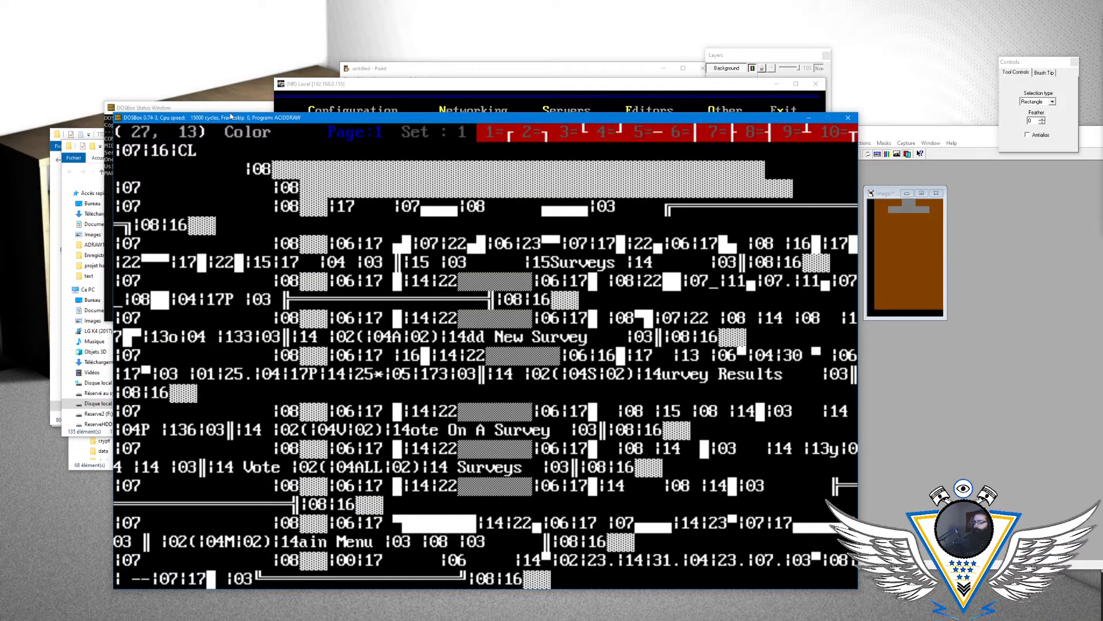
pyautogui.hotkey('alt', 'l')
pyautogui.press('Right')
pyautogui.press('Right')
pyautogui.press('Down')
pyautogui.press('Right')
pyautogui.press('Right')
pyautogui.press('Down')
pyautogui.press('Right')
pyautogui.press('Down')
pyautogui.press('Up')
pyautogui.press('Left')
pyautogui.press('Down')
pyautogui.press('Down')
pyautogui.press('Down')
pyautogui.press('Down')
pyautogui.press('Down')
pyautogui.press('Down')
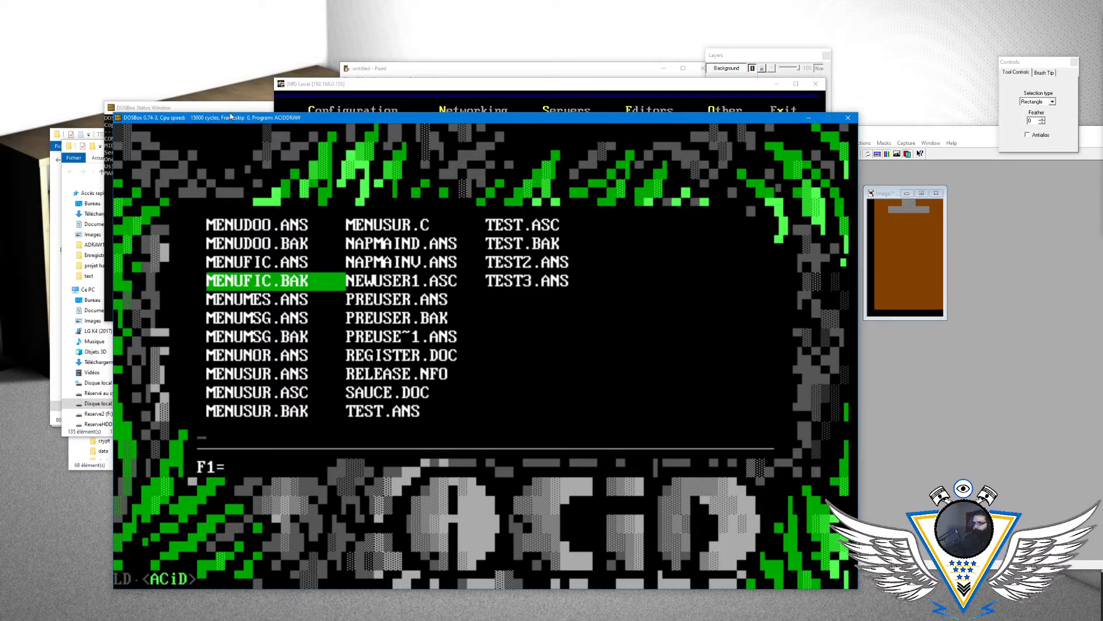
pyautogui.press('Return')
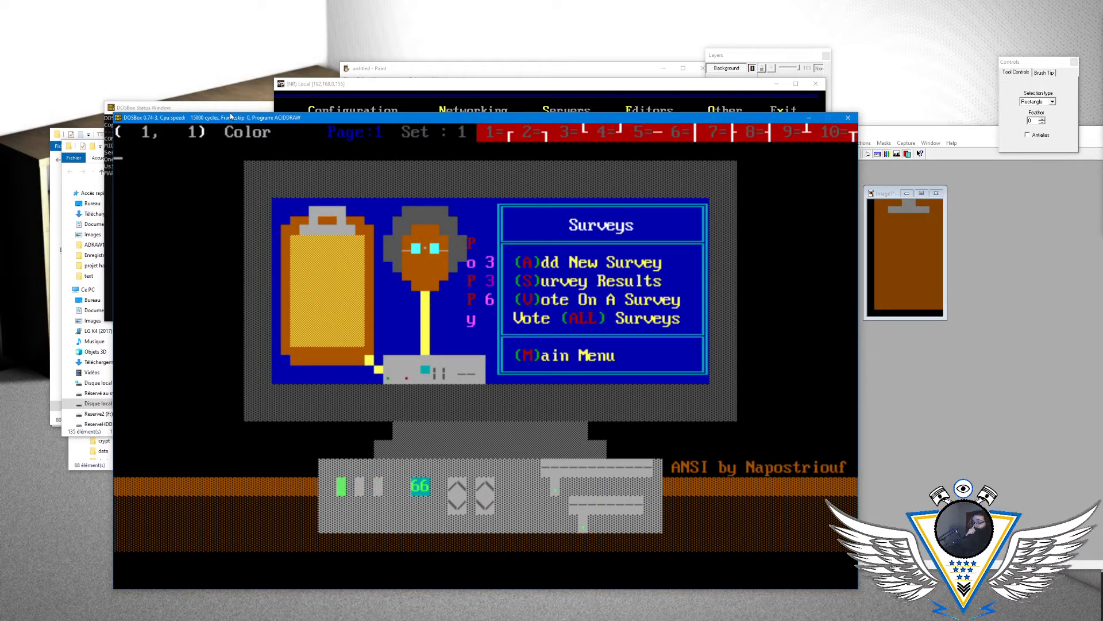
# - Erase the blinking asterisk at position (40, 8), between the P and the 3 beside the Surveys menu
pyautogui.press('Right')
pyautogui.press('Right')
pyautogui.press('Right')
pyautogui.press('Right')
pyautogui.press('Right')
pyautogui.press('Right')
pyautogui.press('Right')
pyautogui.press('Right')
pyautogui.press('Right')
pyautogui.press('Right')
pyautogui.press('Right')
pyautogui.press('Right')
pyautogui.press('Right')
pyautogui.press('Right')
pyautogui.press('Right')
pyautogui.press('Right')
pyautogui.press('Right')
pyautogui.press('Right')
pyautogui.press('Right')
pyautogui.press('Right')
pyautogui.press('Right')
pyautogui.press('Right')
pyautogui.press('Right')
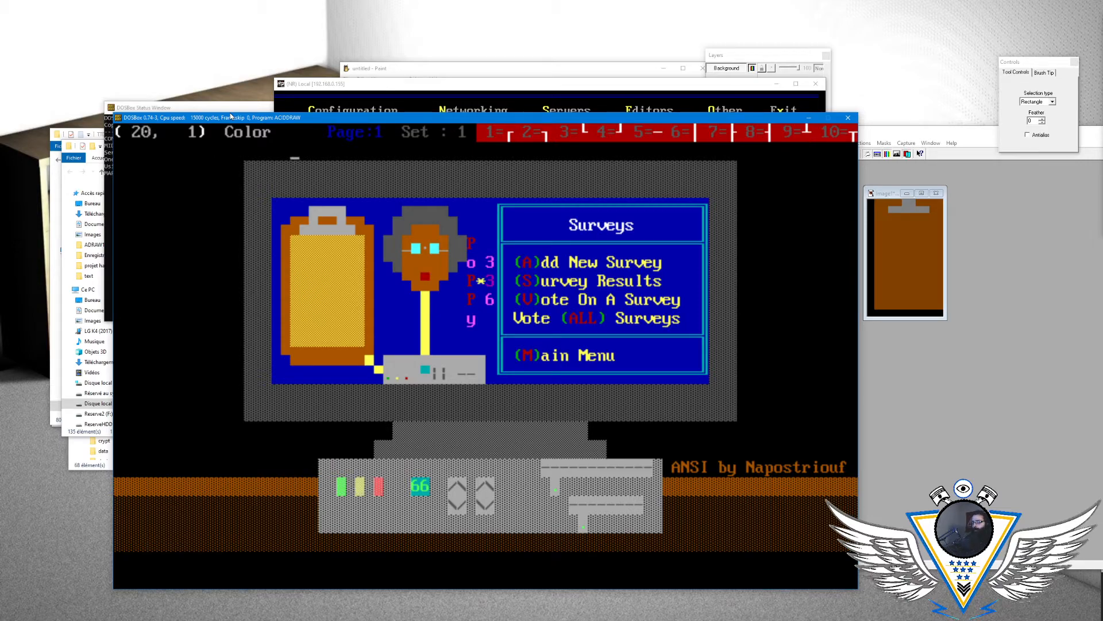
pyautogui.press('Down')
pyautogui.press('Down')
pyautogui.press('Down')
pyautogui.press('Down')
pyautogui.press('Down')
pyautogui.press('Down')
pyautogui.press('Down')
pyautogui.press('Right')
pyautogui.press('Right')
pyautogui.press('Left')
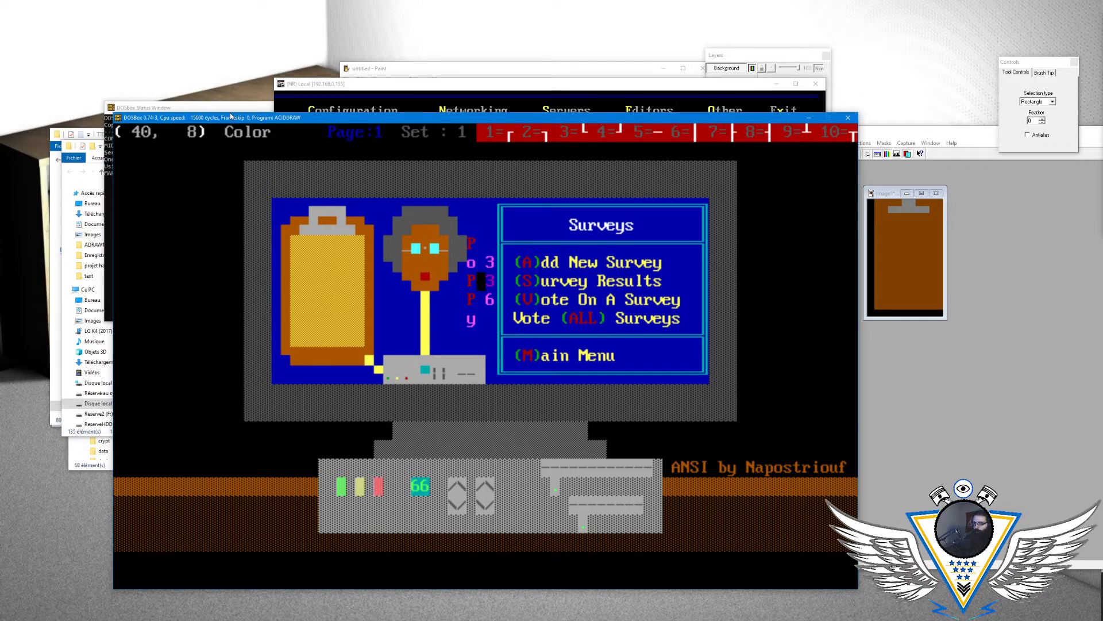
# - Set the drawing colour to light magenta on blue and repaint the blank cell at (40, 8)
pyautogui.hotkey('alt', 'c')
pyautogui.press('Right')
pyautogui.press('Right')
pyautogui.press('Right')
pyautogui.press('Right')
pyautogui.press('Right')
pyautogui.press('Right')
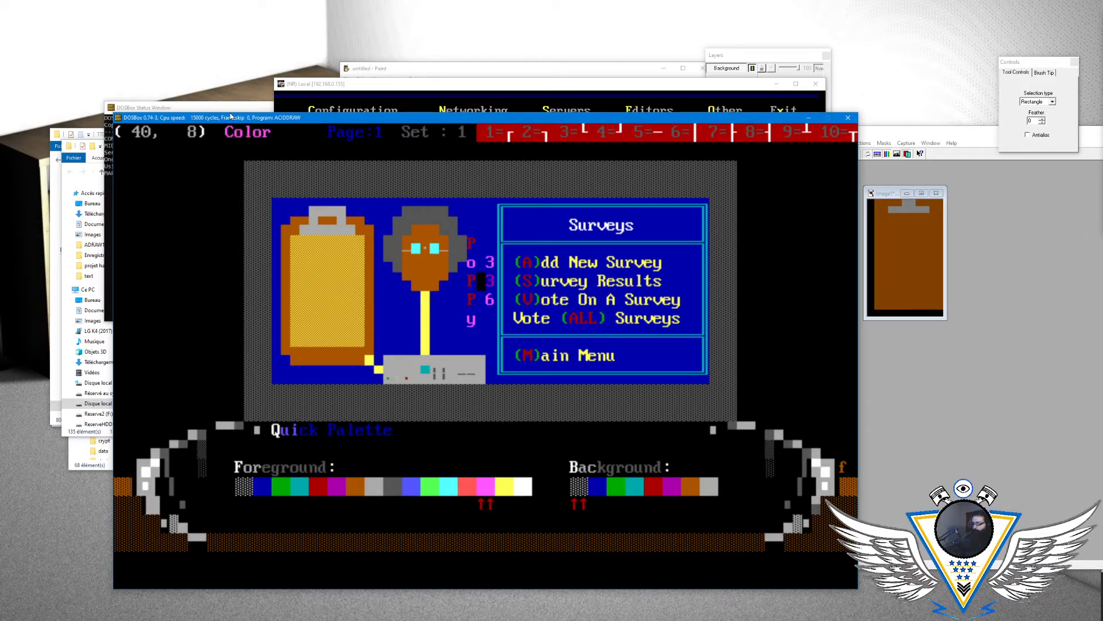
pyautogui.press('Down')
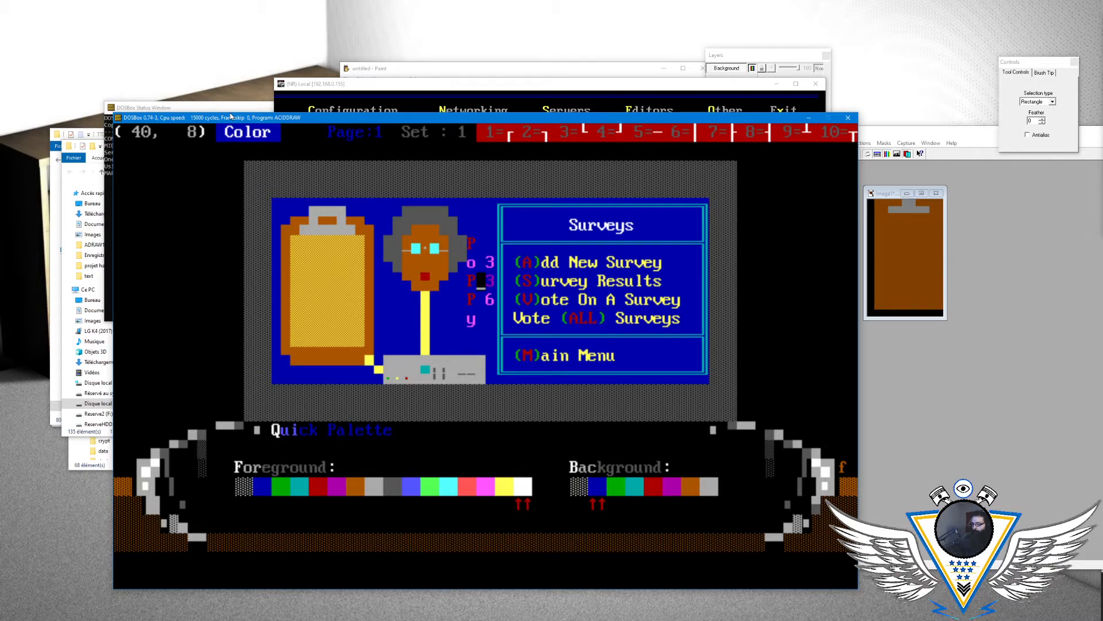
pyautogui.press('Left')
pyautogui.press('Left')
pyautogui.press('Return')
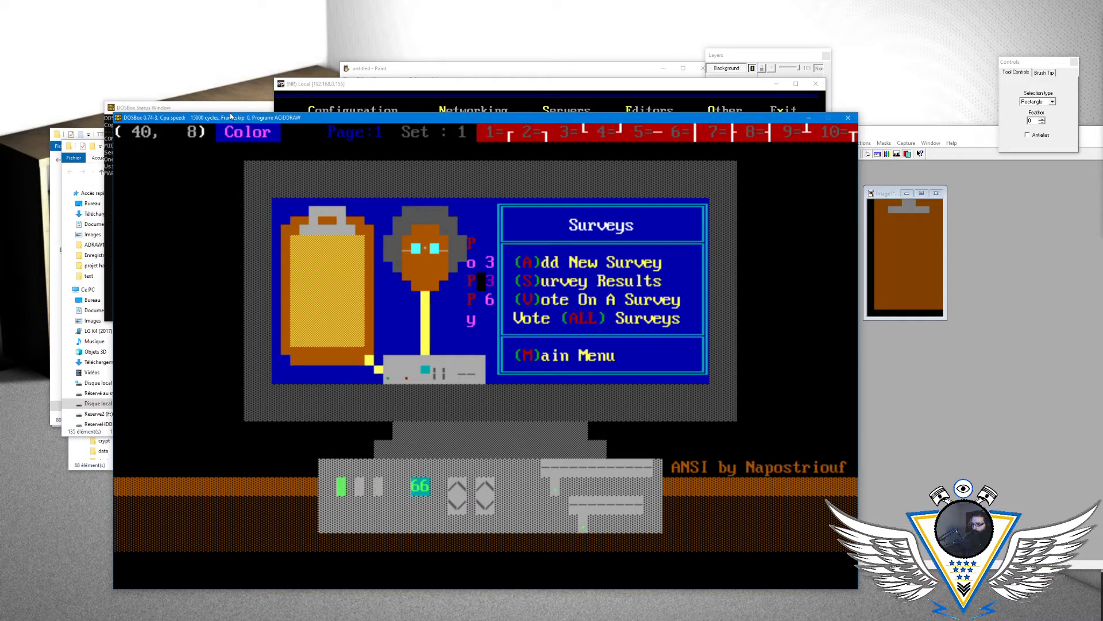
pyautogui.press('End')
pyautogui.press('End')
pyautogui.press('End')
pyautogui.press('End')
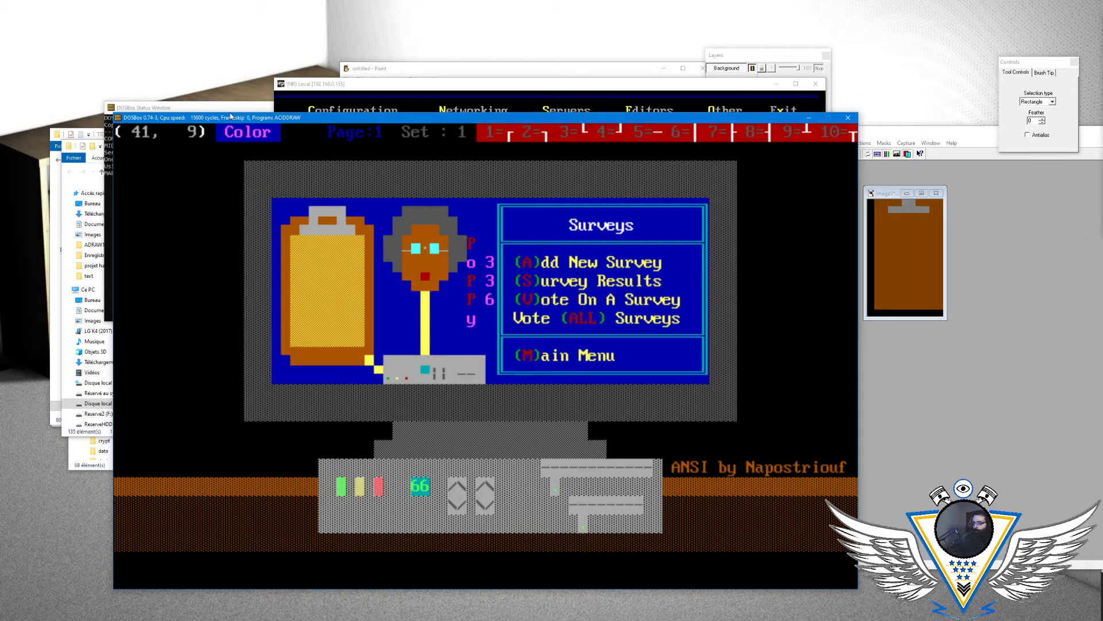
# - Examine the indicator lights on the base of the microphone, around position (32, 13)
pyautogui.press('End')
pyautogui.press('Left')
pyautogui.press('Left')
pyautogui.press('Left')
pyautogui.press('Left')
pyautogui.press('End')
pyautogui.press('Down')
pyautogui.press('End')
pyautogui.press('End')
pyautogui.press('Up')
pyautogui.press('Up')
pyautogui.press('Up')
pyautogui.press('Right')
pyautogui.press('pageup')
pyautogui.press('pageup')
pyautogui.press('Right')
pyautogui.press('Home')
pyautogui.press('Down')
pyautogui.press('Down')
pyautogui.press('Down')
pyautogui.press('Up')
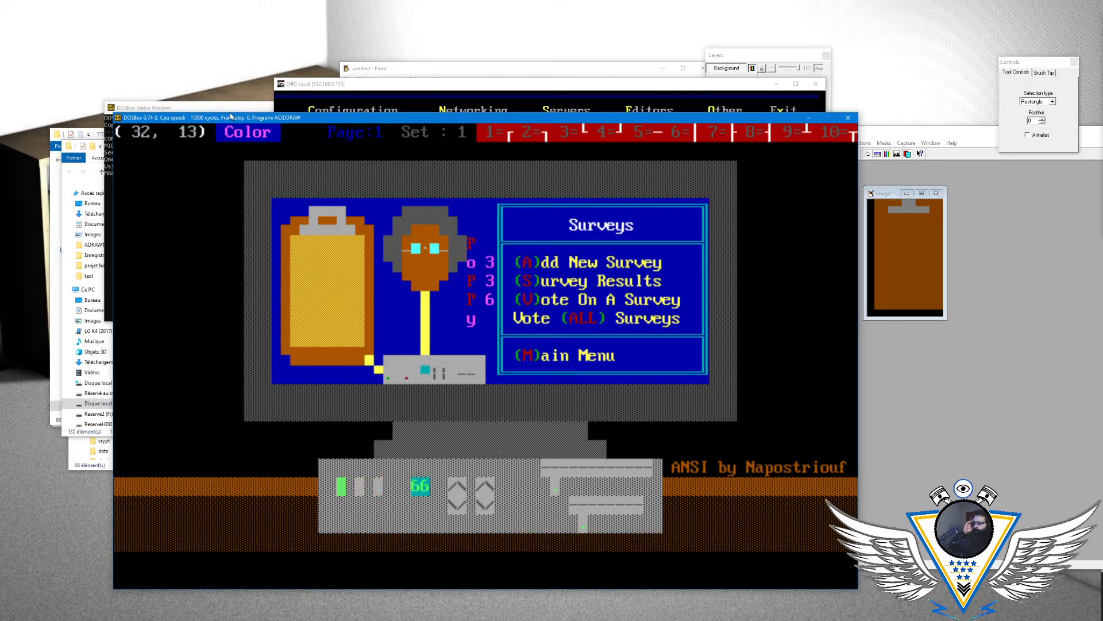
pyautogui.press('Up')
pyautogui.press('Up')
pyautogui.press('Right')
pyautogui.press('Right')
pyautogui.press('Left')
pyautogui.press('Left')
pyautogui.press('Left')
pyautogui.press('Left')
pyautogui.press('Left')
pyautogui.press('Down')
pyautogui.press('Down')
pyautogui.press('Up')
pyautogui.press('Right')
pyautogui.press('Right')
pyautogui.press('Up')
pyautogui.press('Up')
pyautogui.press('Right')
pyautogui.press('Right')
pyautogui.press('Up')
pyautogui.press('Up')
pyautogui.press('Up')
pyautogui.press('Up')
pyautogui.press('Left')
pyautogui.press('Down')
pyautogui.press('Down')
pyautogui.press('Down')
pyautogui.press('Left')
pyautogui.press('Down')
pyautogui.press('Down')
pyautogui.press('Down')
pyautogui.press('Down')
pyautogui.click(1102, 53)
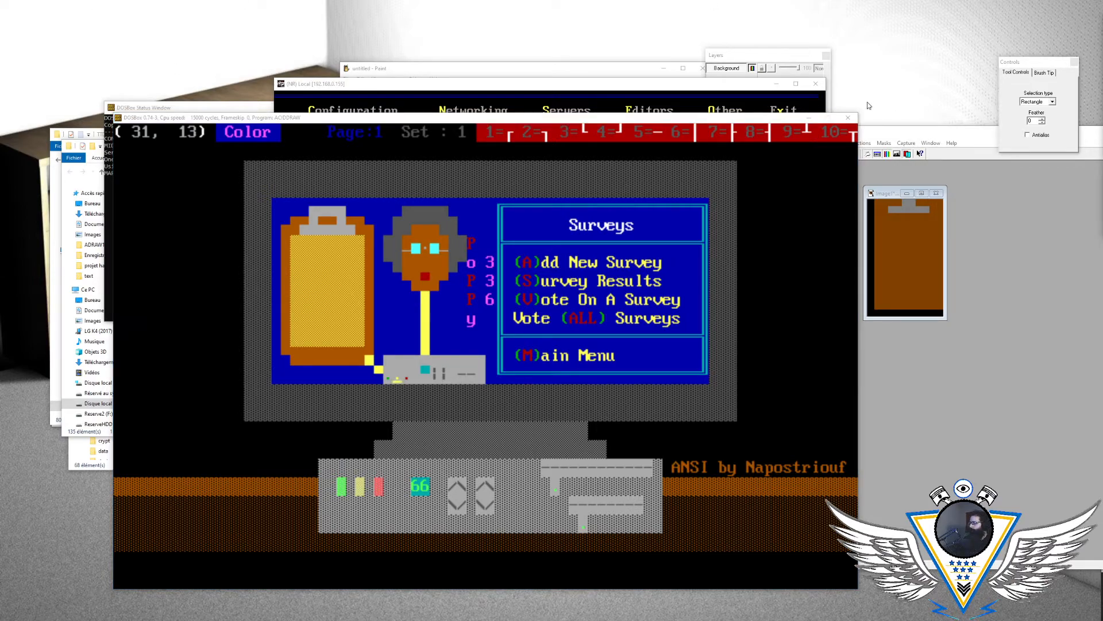
pyautogui.click(625, 121)
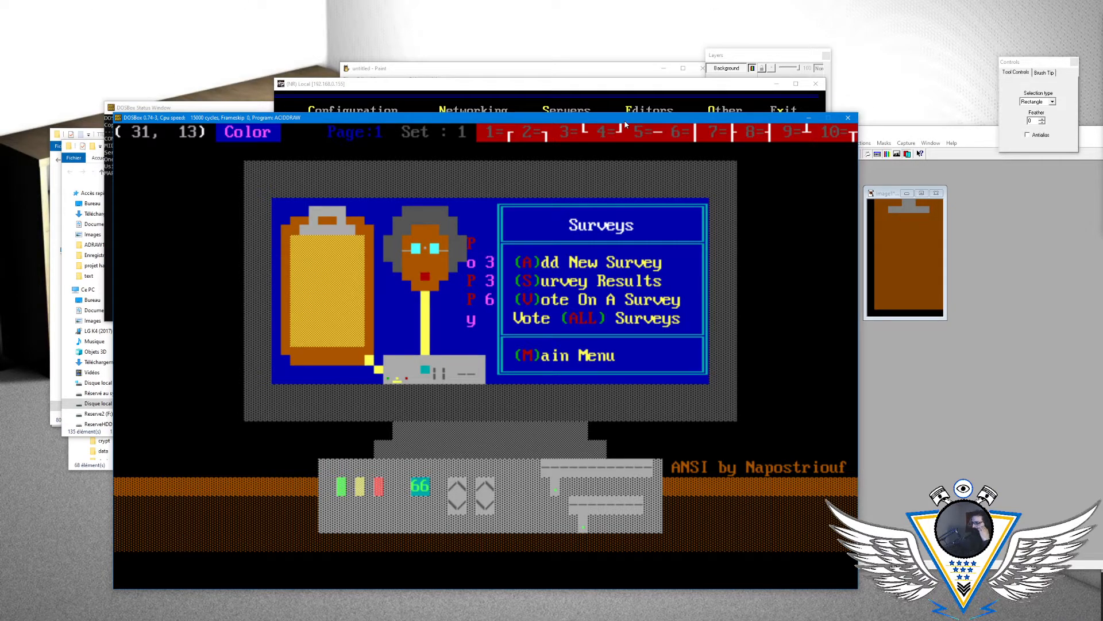
# - Try a yellow caret on a blue background at position (32, 13) on the microphone base
pyautogui.press('Right')
pyautogui.hotkey('alt', 'a')
pyautogui.press('Right')
pyautogui.press('Right')
pyautogui.press('Left')
pyautogui.press('Left')
pyautogui.press('Right')
pyautogui.press('Left')
pyautogui.press('Left')
pyautogui.press('Left')
pyautogui.press('Left')
pyautogui.press('Right')
pyautogui.press('Right')
pyautogui.press('Right')
pyautogui.press('Right')
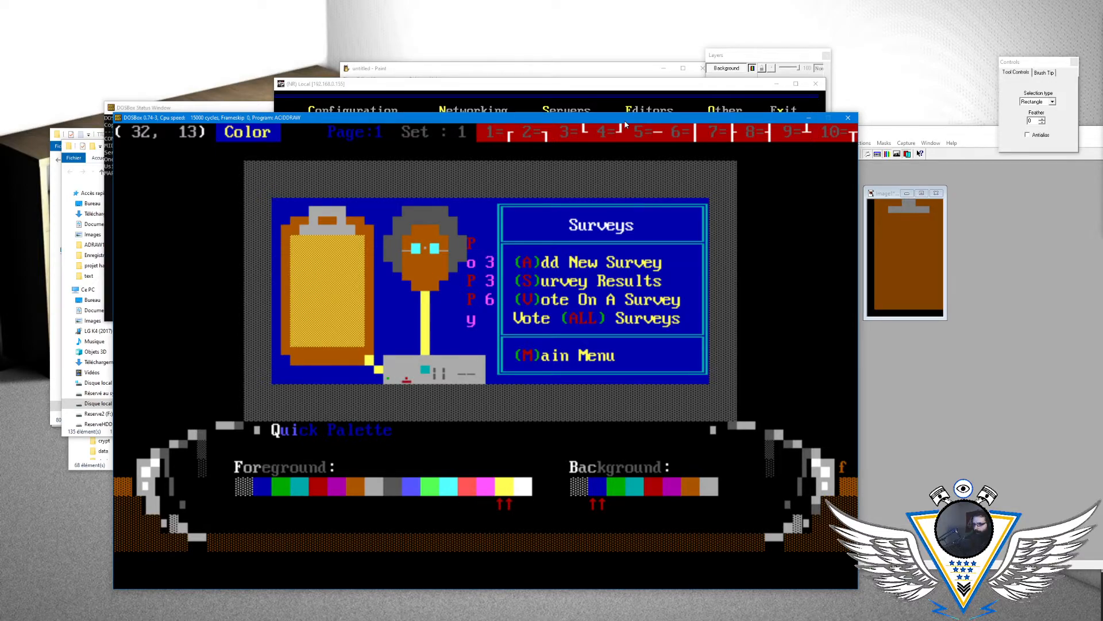
pyautogui.press('Return')
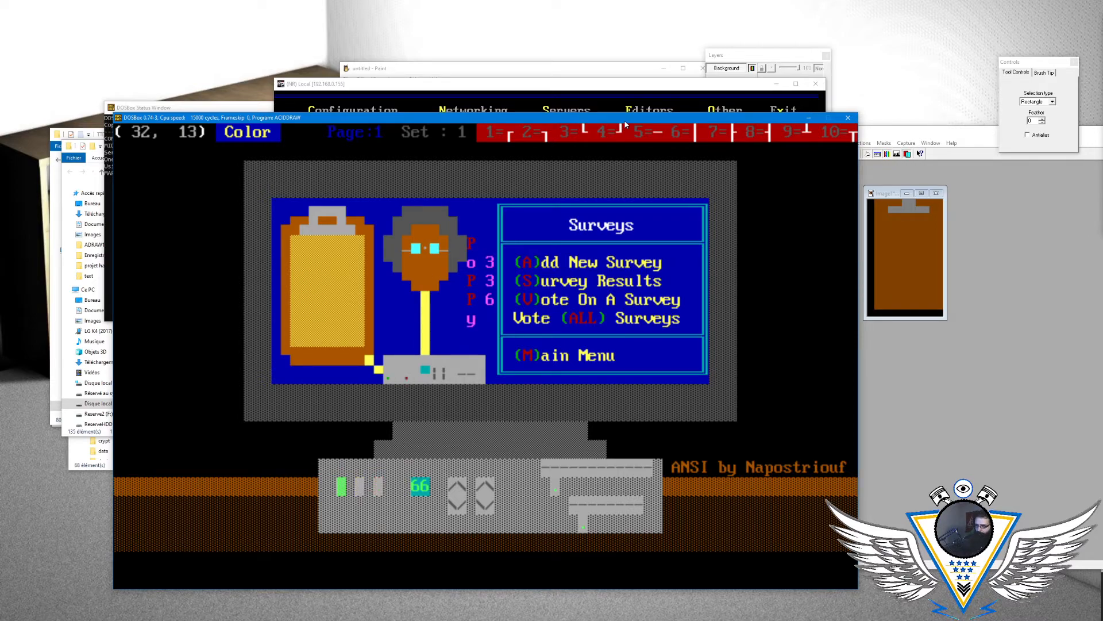
pyautogui.hotkey('alt', 'a')
pyautogui.press('Escape')
pyautogui.write('^')
pyautogui.press('Left')
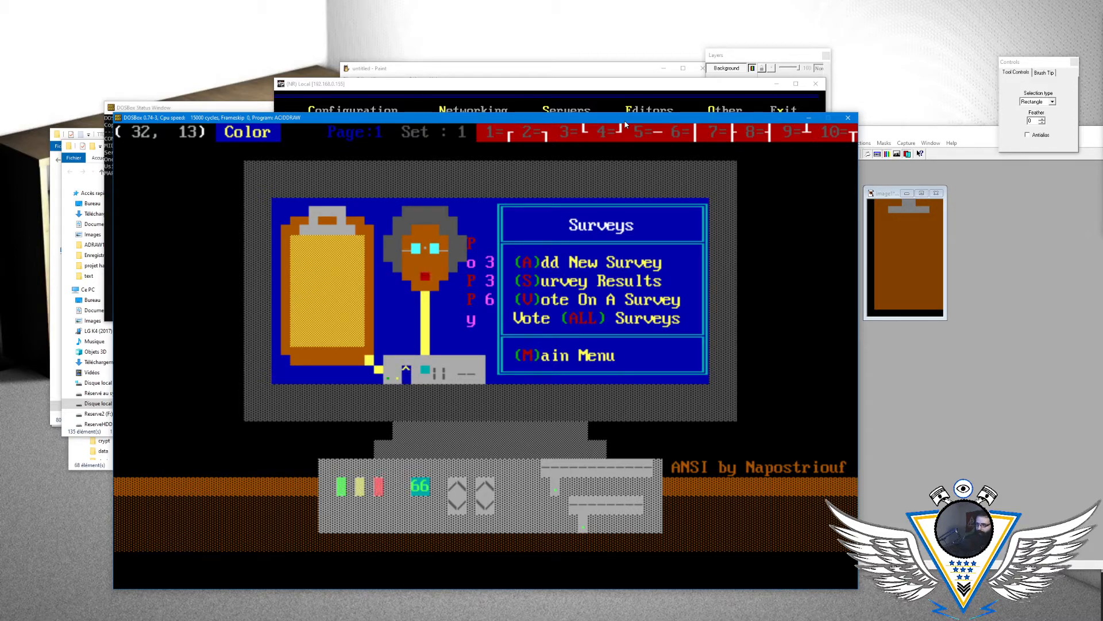
# - Set the drawing colour to blinking red on light grey and restore the indicator light at (32, 13) on the microphone base
pyautogui.hotkey('alt', 'a')
pyautogui.press('Right')
pyautogui.press('Right')
pyautogui.press('Left')
pyautogui.press('Left')
pyautogui.press('Left')
pyautogui.press('Left')
pyautogui.press('Left')
pyautogui.press('Left')
pyautogui.press('Left')
pyautogui.press('Left')
pyautogui.press('Left')
pyautogui.press('Left')
pyautogui.press('Left')
pyautogui.press('Right')
pyautogui.press('Right')
pyautogui.press('Right')
pyautogui.press('Right')
pyautogui.press('Right')
pyautogui.press('Right')
pyautogui.press('Right')
pyautogui.press('Right')
pyautogui.press('Right')
pyautogui.press('Right')
pyautogui.press('Right')
pyautogui.press('Right')
pyautogui.press('Right')
pyautogui.press('Right')
pyautogui.press('Right')
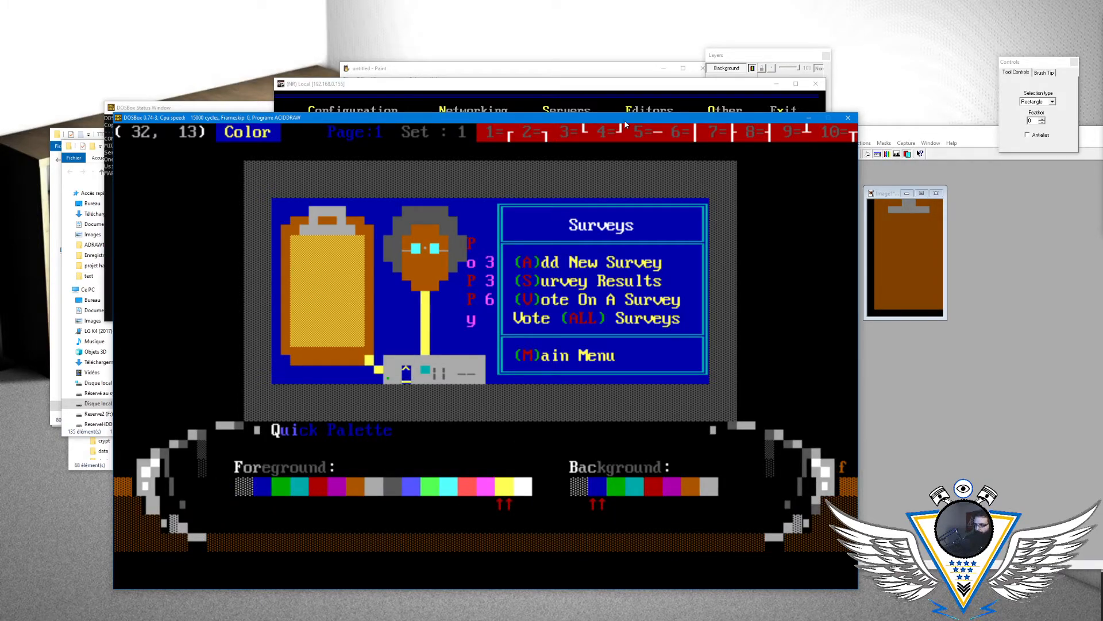
pyautogui.press('Down')
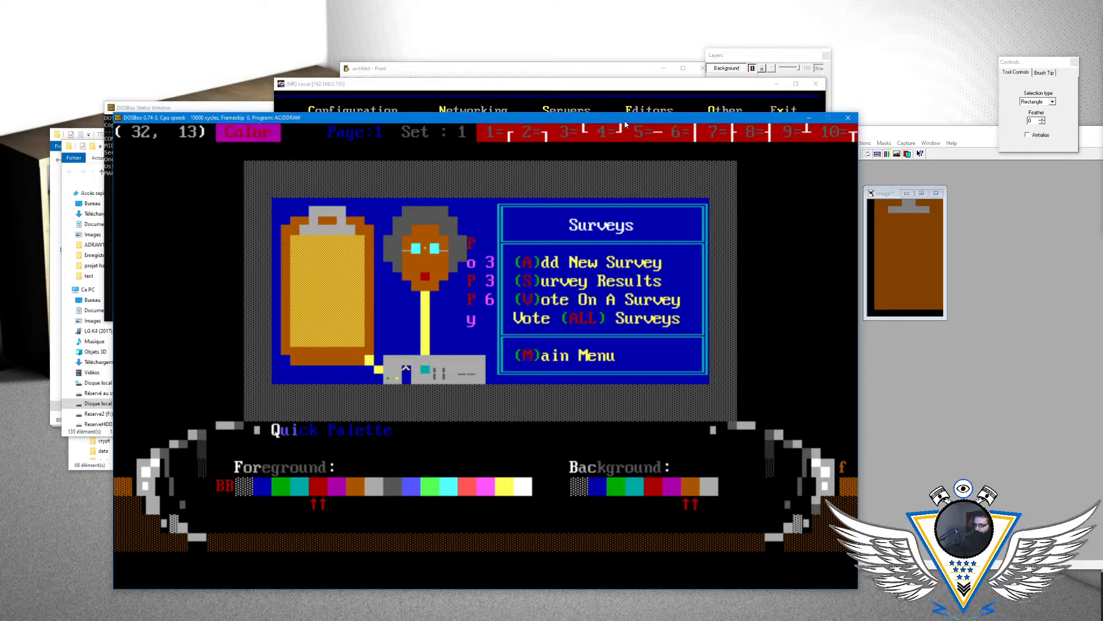
pyautogui.press('Return')
pyautogui.press('Right')
pyautogui.press('Up')
pyautogui.press('Up')
pyautogui.press('Left')
pyautogui.press('Left')
pyautogui.hotkey('alt', 'c')
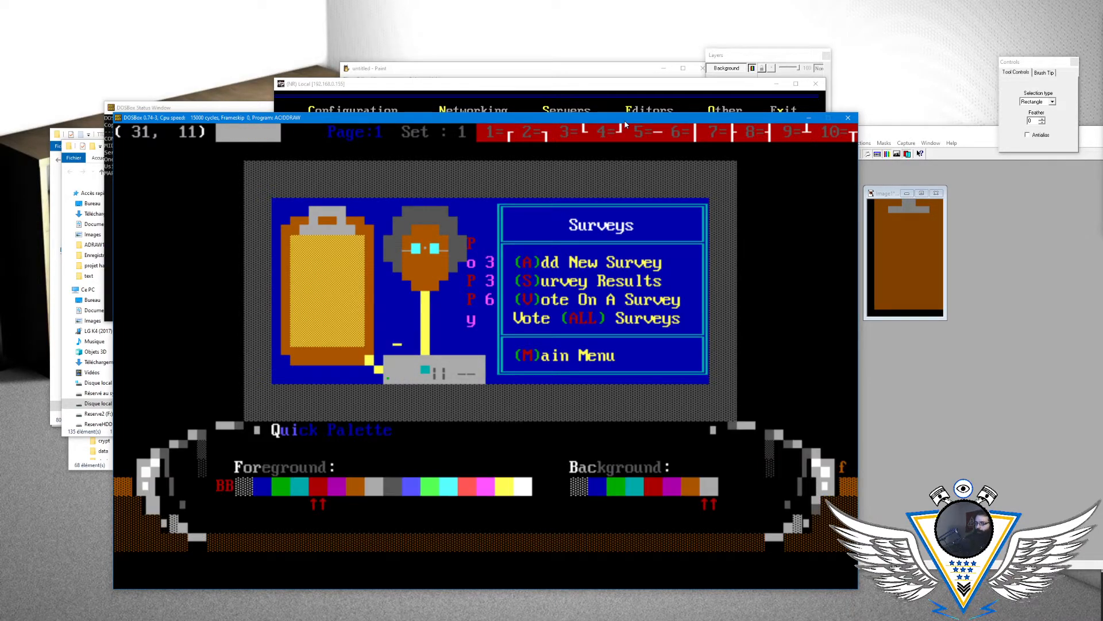
pyautogui.press('Return')
# - Save the drawing in ANSI format under the file name menusur
pyautogui.hotkey('alt', 's')
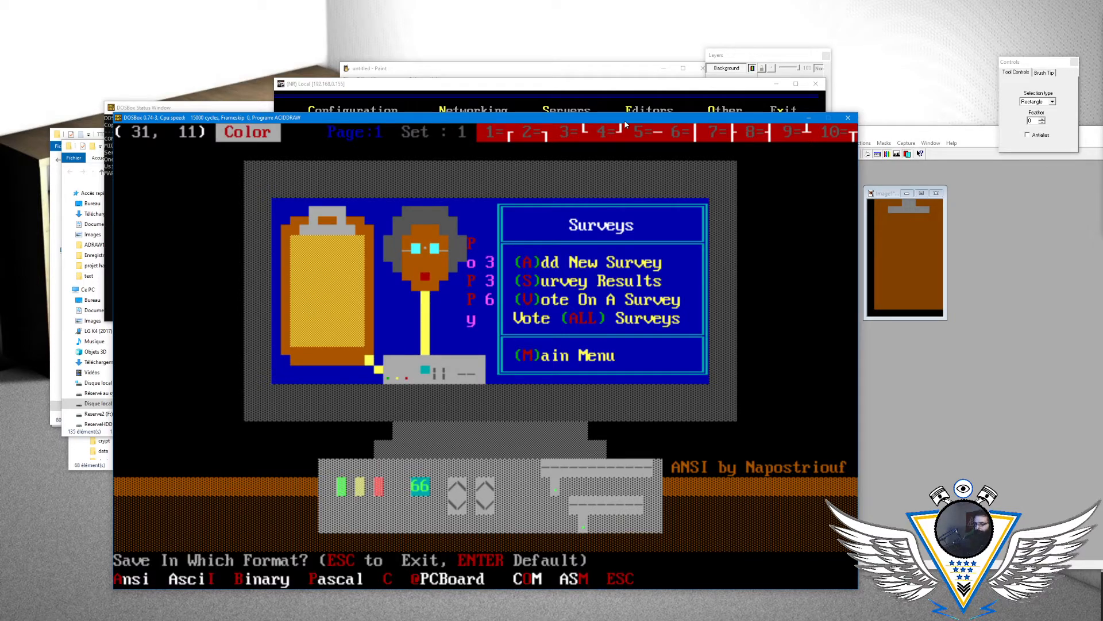
pyautogui.press('a')
pyautogui.press('Return')
pyautogui.press('n')
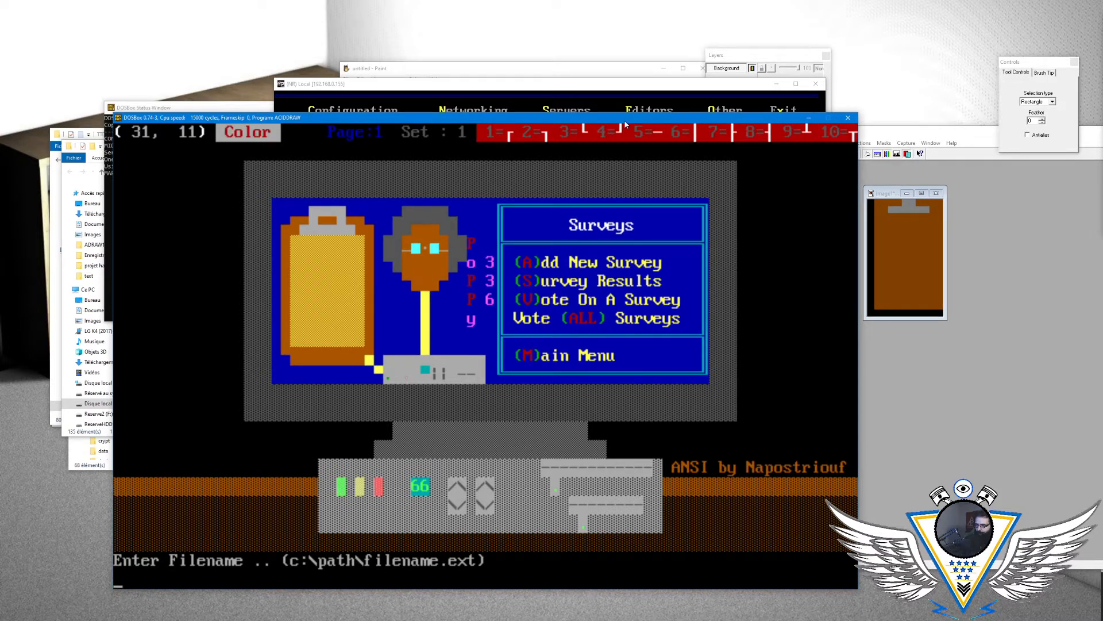
pyautogui.write('menusur')
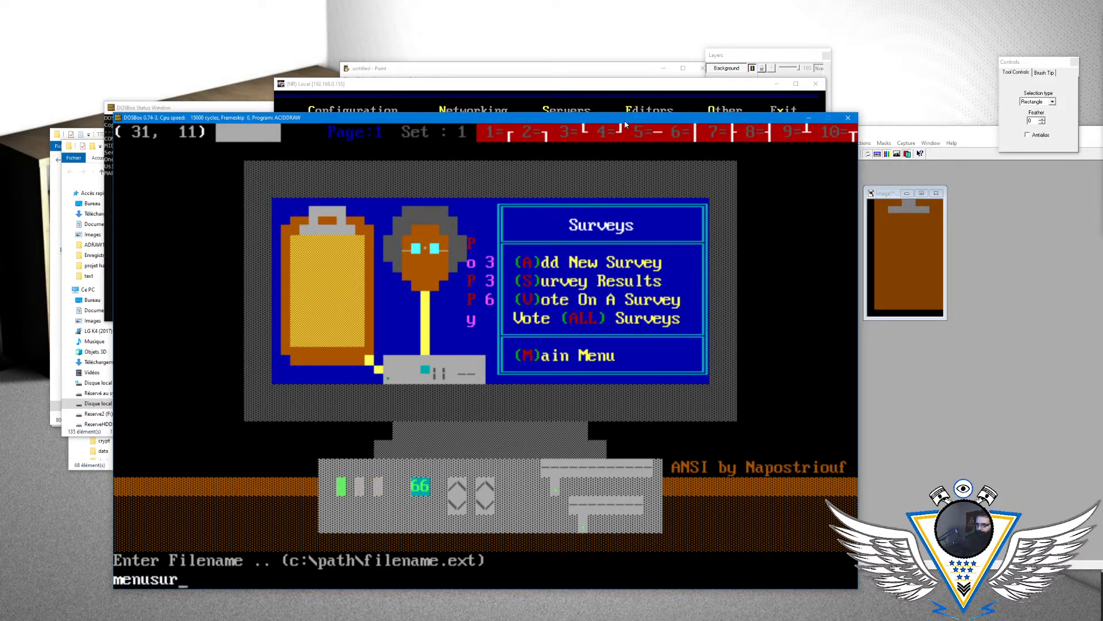
pyautogui.press('Return')
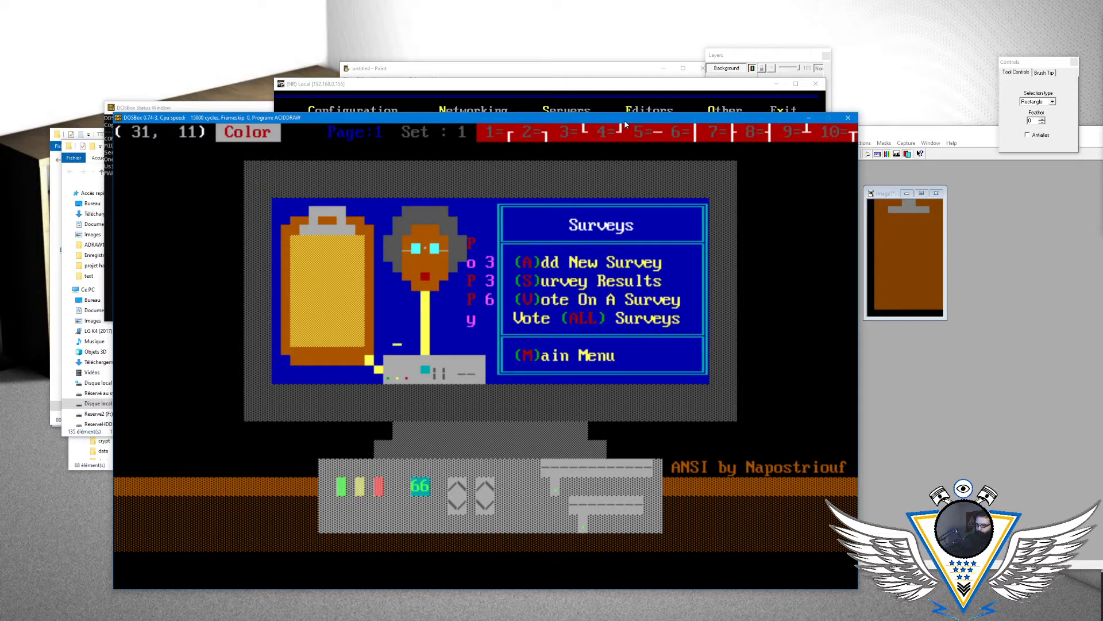
# - Reload the saved Surveys menu drawing MENUSUR.ANS
pyautogui.hotkey('alt', 'l')
pyautogui.press('Right')
pyautogui.press('Right')
pyautogui.press('pagedown')
pyautogui.press('Down')
pyautogui.press('Down')
pyautogui.press('Down')
pyautogui.press('Down')
pyautogui.press('Down')
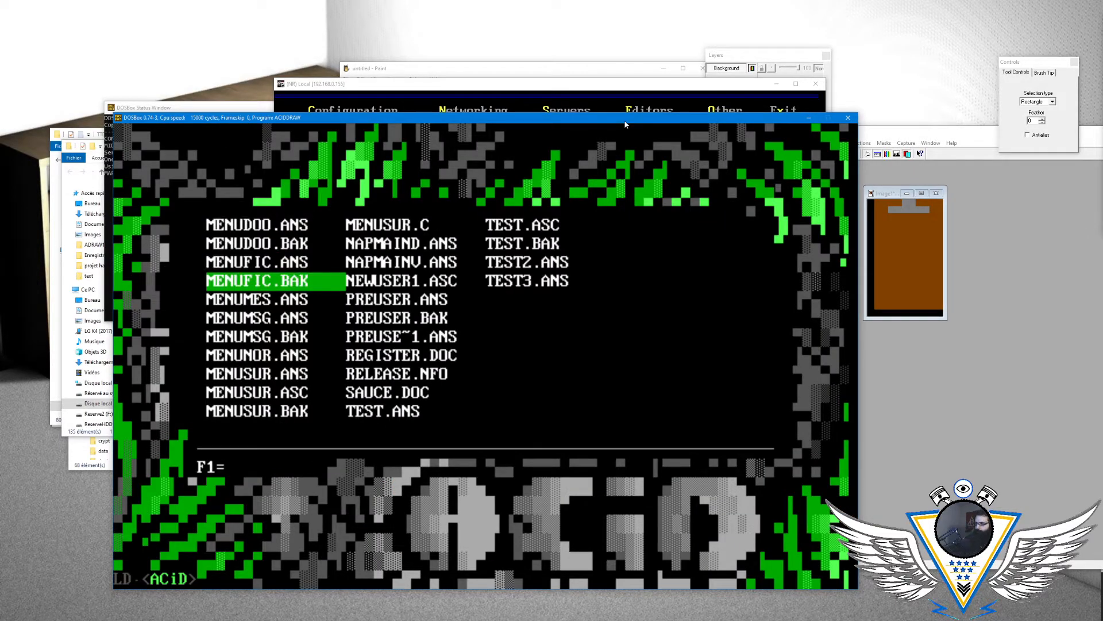
pyautogui.press('Down')
pyautogui.press('Down')
pyautogui.press('Down')
pyautogui.press('Return')
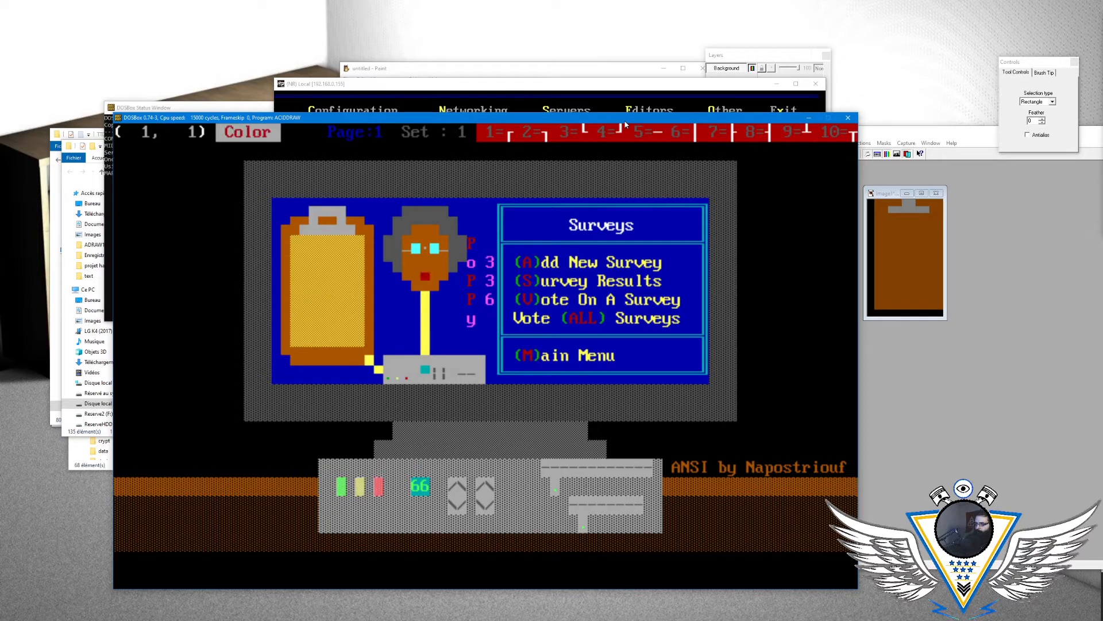
# - Examine the reloaded Surveys drawing cell by cell, from the upper corner to the microphone head around position (35, 8)
pyautogui.press('Right')
pyautogui.press('Right')
pyautogui.press('Right')
pyautogui.press('Right')
pyautogui.press('Right')
pyautogui.press('Right')
pyautogui.press('Right')
pyautogui.press('Right')
pyautogui.press('Right')
pyautogui.press('Right')
pyautogui.press('Right')
pyautogui.press('Right')
pyautogui.press('Right')
pyautogui.press('Right')
pyautogui.press('Right')
pyautogui.press('Right')
pyautogui.press('Right')
pyautogui.press('Right')
pyautogui.press('Right')
pyautogui.press('Right')
pyautogui.press('Down')
pyautogui.press('Down')
pyautogui.press('Down')
pyautogui.press('Down')
pyautogui.press('Down')
pyautogui.press('Right')
pyautogui.press('Down')
pyautogui.press('Down')
pyautogui.press('Right')
pyautogui.press('Right')
pyautogui.press('Down')
pyautogui.press('Down')
pyautogui.press('Up')
pyautogui.press('Up')
pyautogui.press('Right')
pyautogui.press('Right')
pyautogui.press('Right')
pyautogui.press('Right')
pyautogui.press('Right')
pyautogui.press('Right')
pyautogui.press('Right')
pyautogui.press('Right')
pyautogui.press('Right')
pyautogui.press('Right')
pyautogui.press('Right')
pyautogui.press('Right')
pyautogui.press('Right')
pyautogui.press('Right')
pyautogui.press('Left')
pyautogui.press('Left')
pyautogui.press('Left')
pyautogui.press('Left')
pyautogui.press('Left')
pyautogui.press('Left')
pyautogui.press('Left')
pyautogui.press('Left')
pyautogui.press('Left')
pyautogui.press('Left')
pyautogui.press('Left')
pyautogui.press('Left')
pyautogui.press('Left')
pyautogui.press('Left')
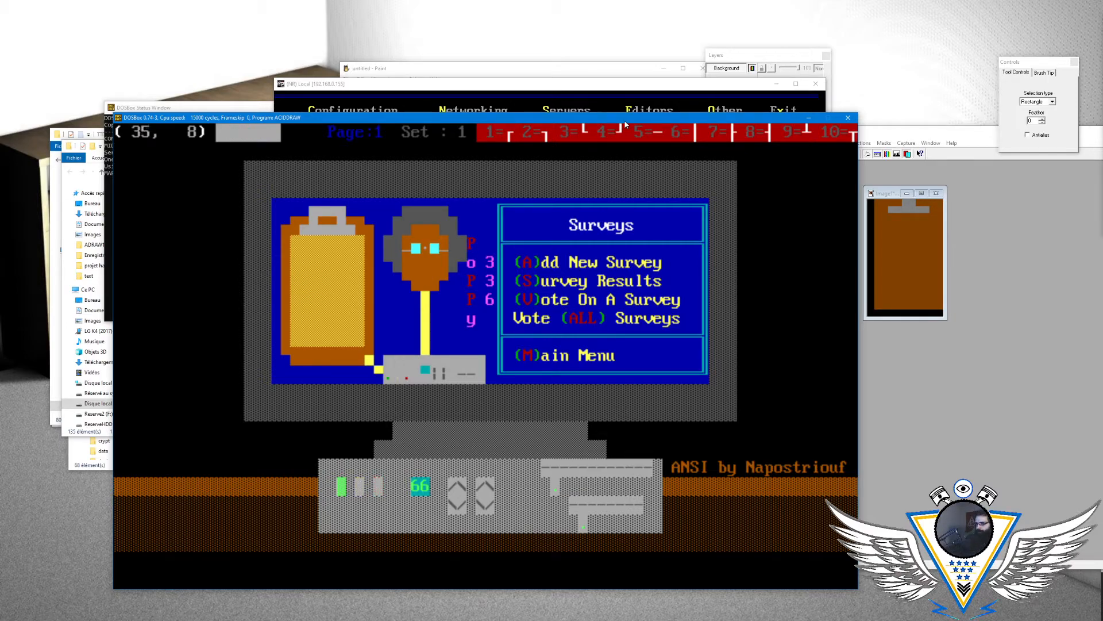
# - Review the ACiDDraw configuration options, including the default foreground, default background and flashing cursor settings
pyautogui.hotkey('alt', 'q')
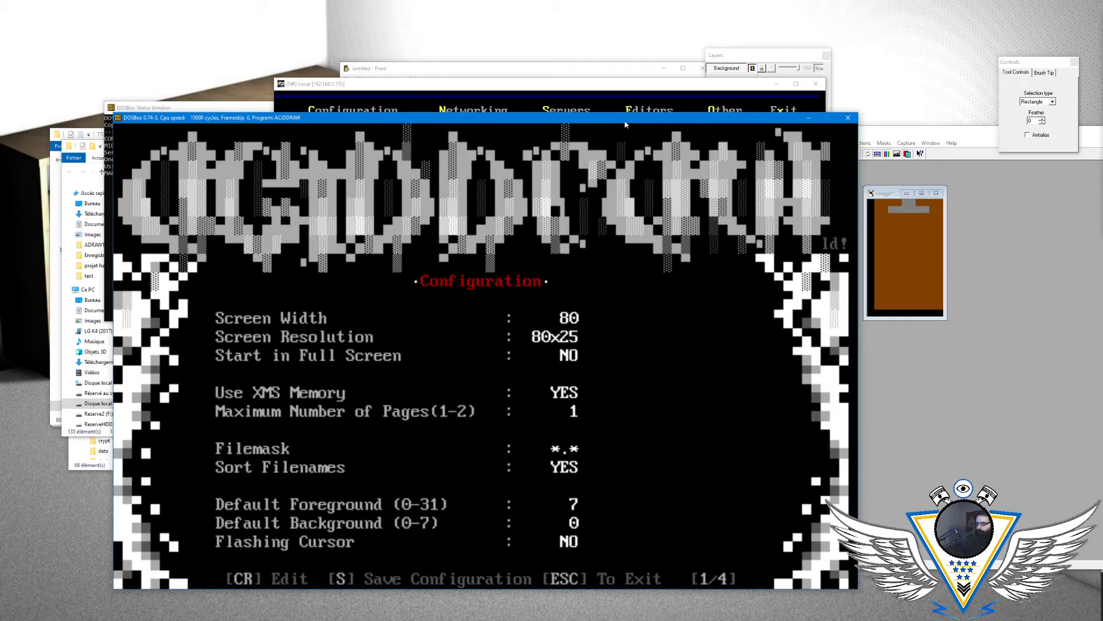
pyautogui.press('Down')
pyautogui.press('Down')
pyautogui.press('Down')
pyautogui.press('Down')
pyautogui.press('Up')
pyautogui.press('Up')
pyautogui.press('Up')
pyautogui.press('Up')
pyautogui.press('Up')
pyautogui.press('Up')
pyautogui.press('Up')
pyautogui.press('Up')
pyautogui.press('Up')
pyautogui.press('Up')
pyautogui.press('Escape')
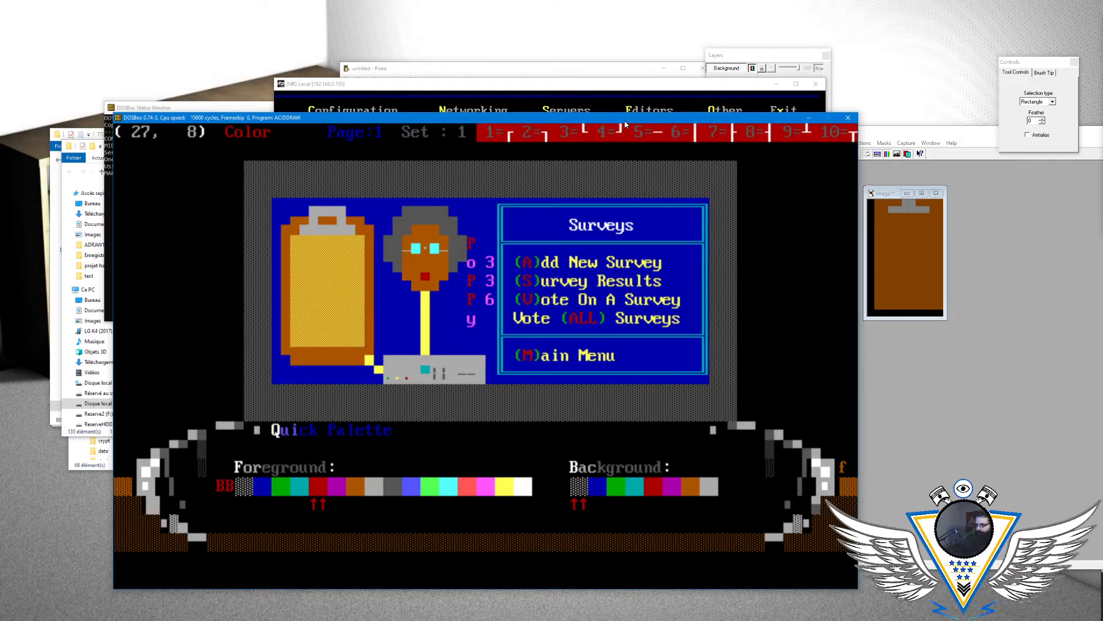
# - Set the drawing colour to light magenta on light grey in the Quick Palette
pyautogui.hotkey('ctrl', 'Left')
pyautogui.hotkey('ctrl', 'Up')
pyautogui.hotkey('ctrl', 'Up')
pyautogui.hotkey('ctrl', 'Up')
pyautogui.hotkey('ctrl', 'Up')
pyautogui.hotkey('ctrl', 'Up')
pyautogui.hotkey('ctrl', 'Up')
pyautogui.hotkey('ctrl', 'Up')
pyautogui.hotkey('ctrl', 'Up')
pyautogui.hotkey('ctrl', 'Up')
pyautogui.hotkey('ctrl', 'Up')
pyautogui.hotkey('ctrl', 'Up')
pyautogui.hotkey('ctrl', 'Right')
pyautogui.hotkey('ctrl', 'Right')
pyautogui.hotkey('ctrl', 'Right')
pyautogui.hotkey('ctrl', 'Right')
pyautogui.hotkey('ctrl', 'Right')
pyautogui.hotkey('ctrl', 'Right')
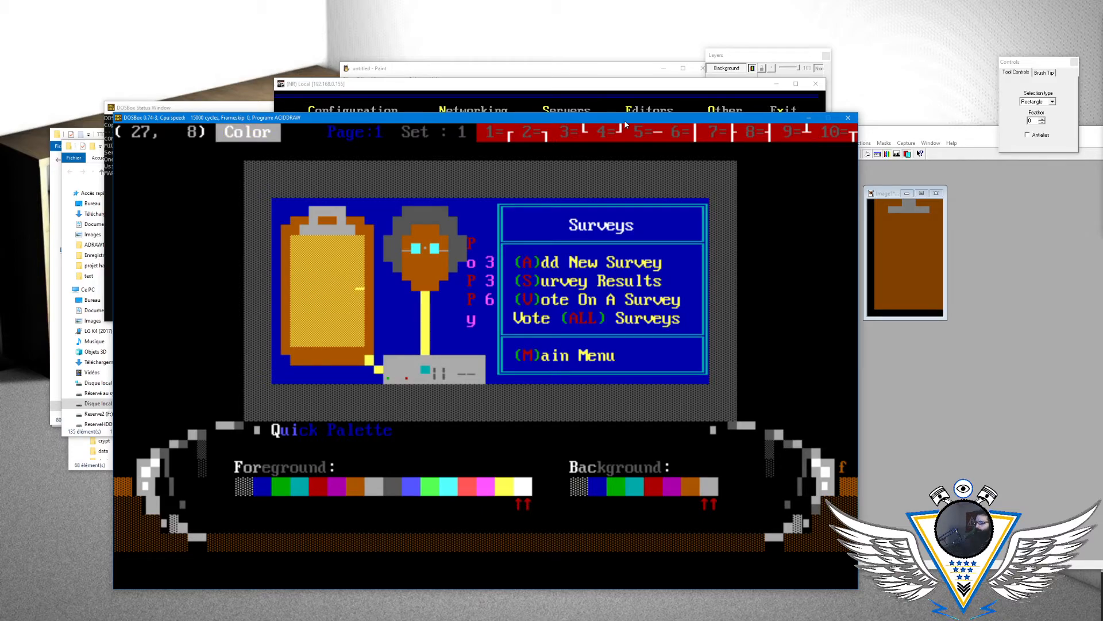
pyautogui.hotkey('ctrl', 'Left')
pyautogui.hotkey('ctrl', 'Left')
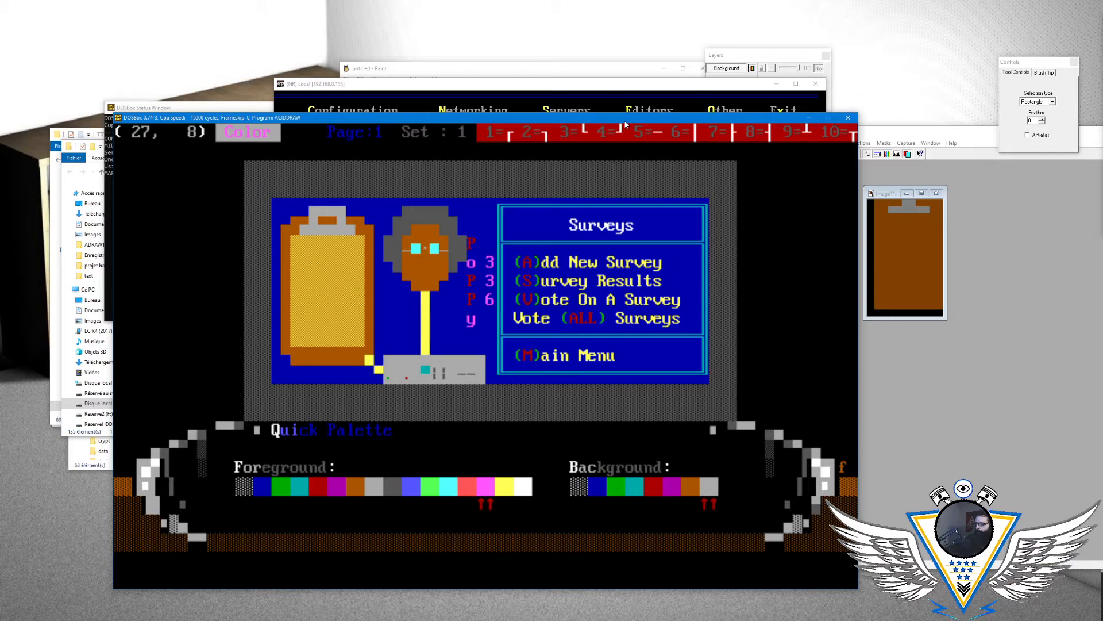
pyautogui.press('Return')
# - Switch to the Mystic BBS configuration and change the pipe code in the demos menu prompt to |31
pyautogui.click(603, 92)
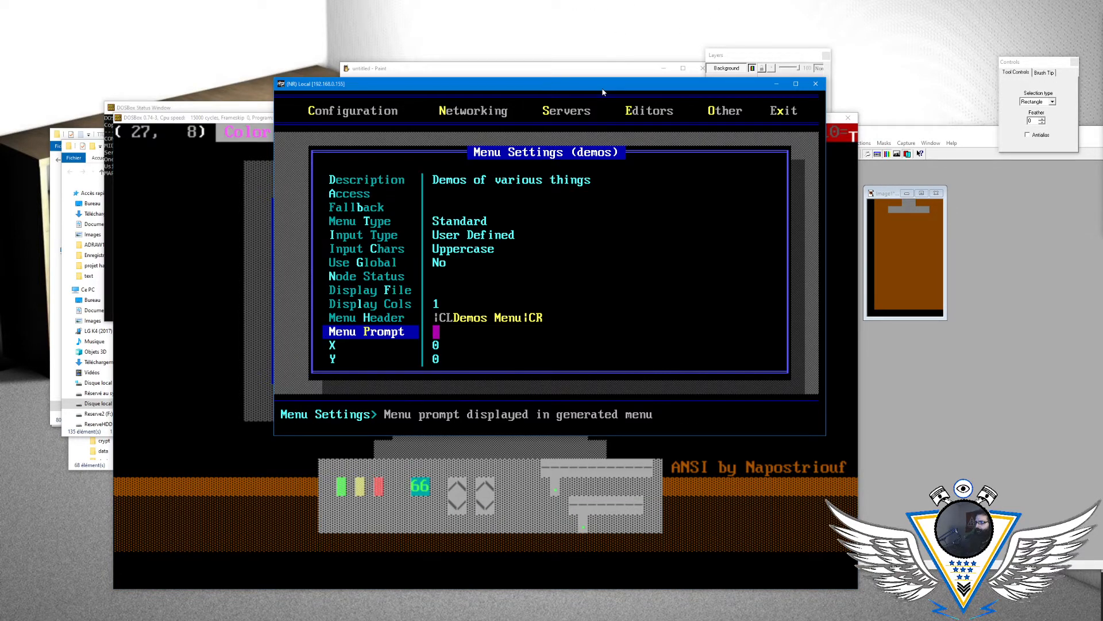
pyautogui.press('Up')
pyautogui.press('Down')
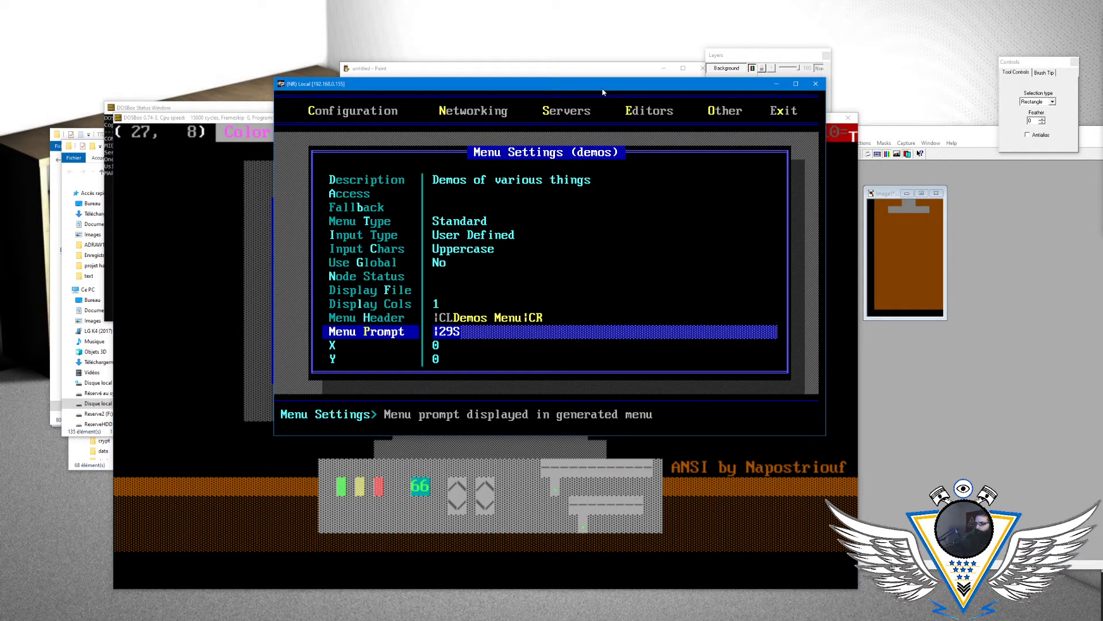
pyautogui.press('Delete')
pyautogui.press('Delete')
pyautogui.write('31')
pyautogui.press('Return')
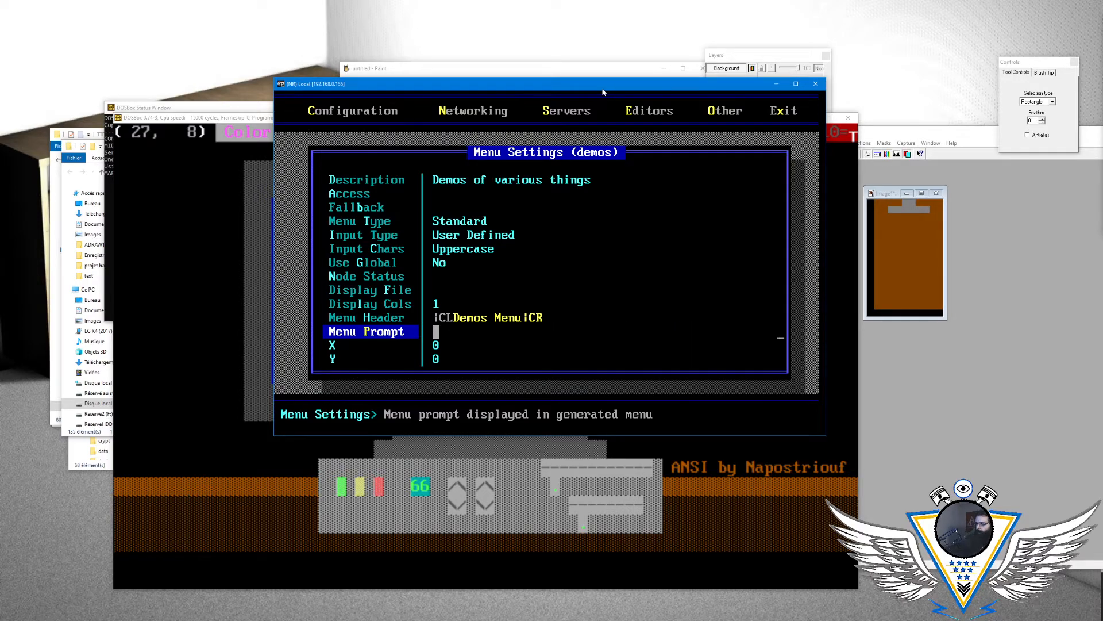
# - Reopen the demos menu settings and check how the Menu Prompt renders its pipe colour code
pyautogui.press('Escape')
pyautogui.press('Return')
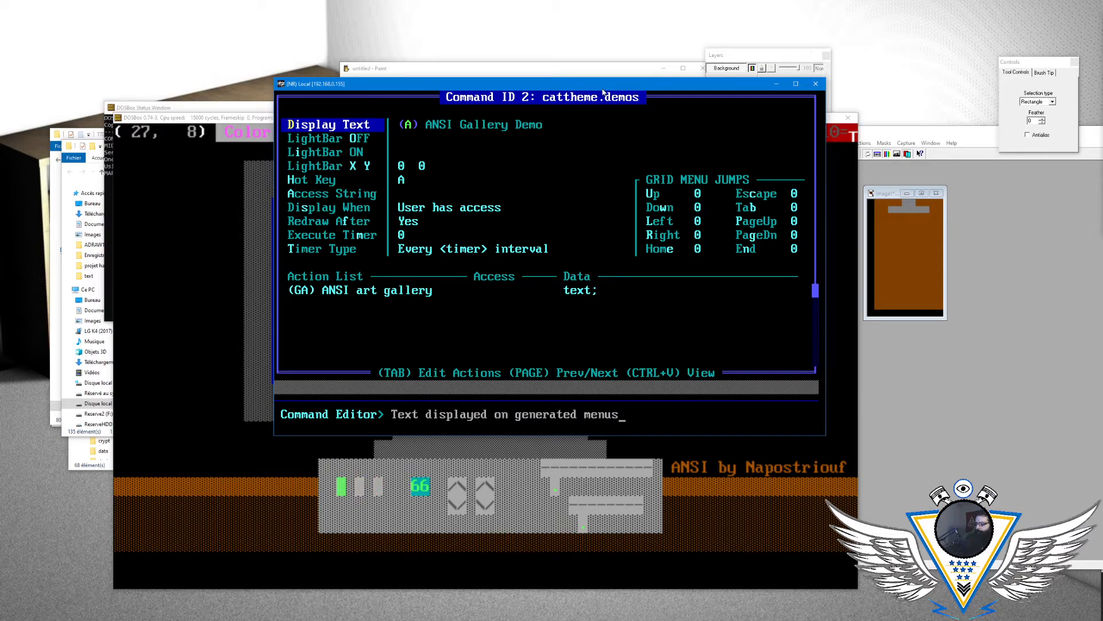
pyautogui.press('Escape')
pyautogui.press('/')
pyautogui.press('Return')
pyautogui.press('Down')
pyautogui.press('Down')
pyautogui.press('Down')
pyautogui.press('Down')
pyautogui.press('Down')
pyautogui.press('Down')
pyautogui.press('Down')
pyautogui.press('Down')
pyautogui.press('Down')
pyautogui.press('Down')
pyautogui.press('Down')
pyautogui.press('Return')
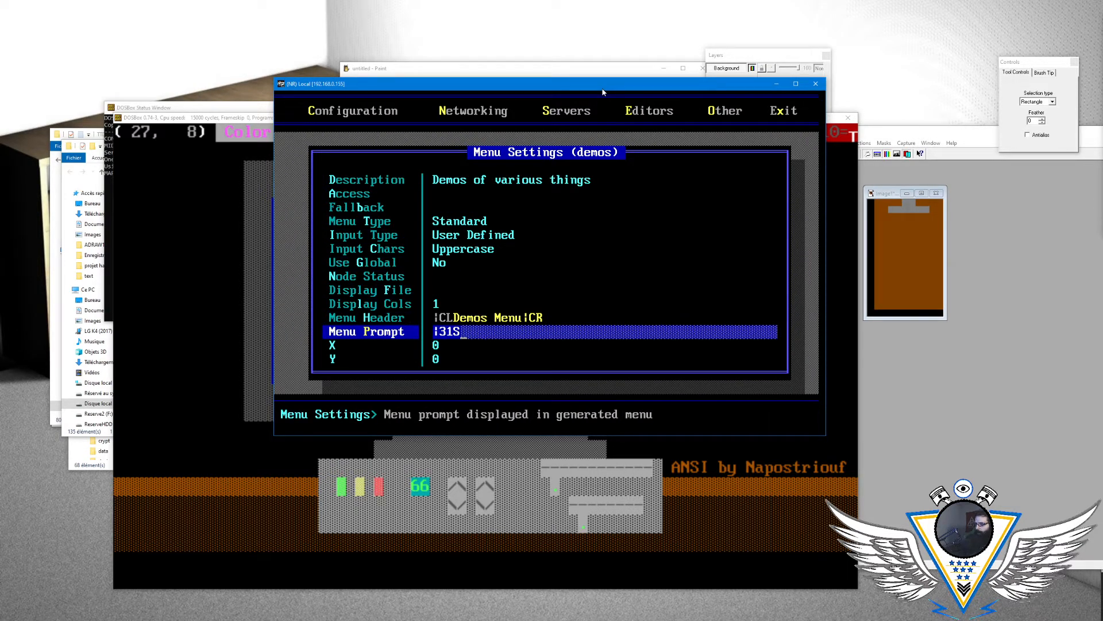
pyautogui.press('Return')
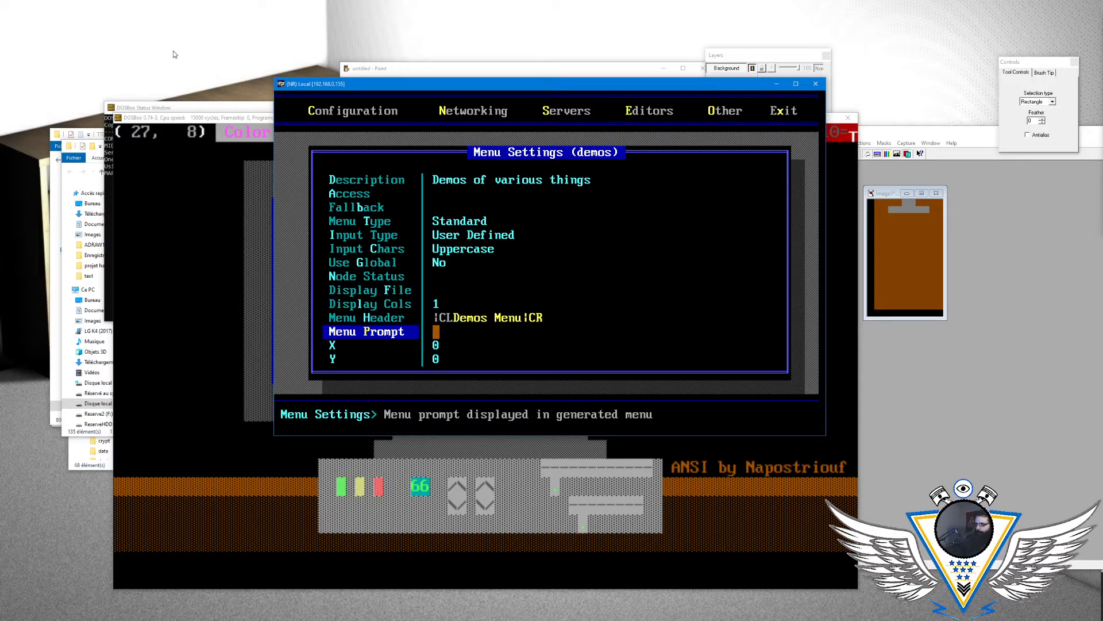
# - Leave the menu editor and open Mystic's ANSI Editor
pyautogui.press('Escape')
pyautogui.press('Escape')
pyautogui.press('Right')
pyautogui.press('Return')
pyautogui.press('pagedown')
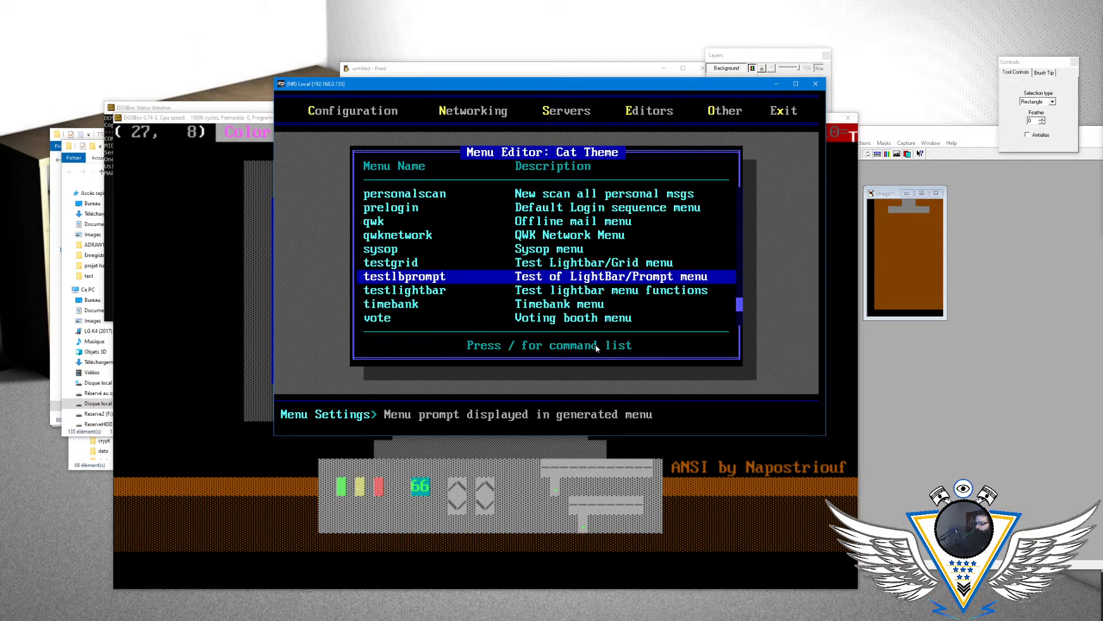
pyautogui.press('Escape')
pyautogui.press('Right')
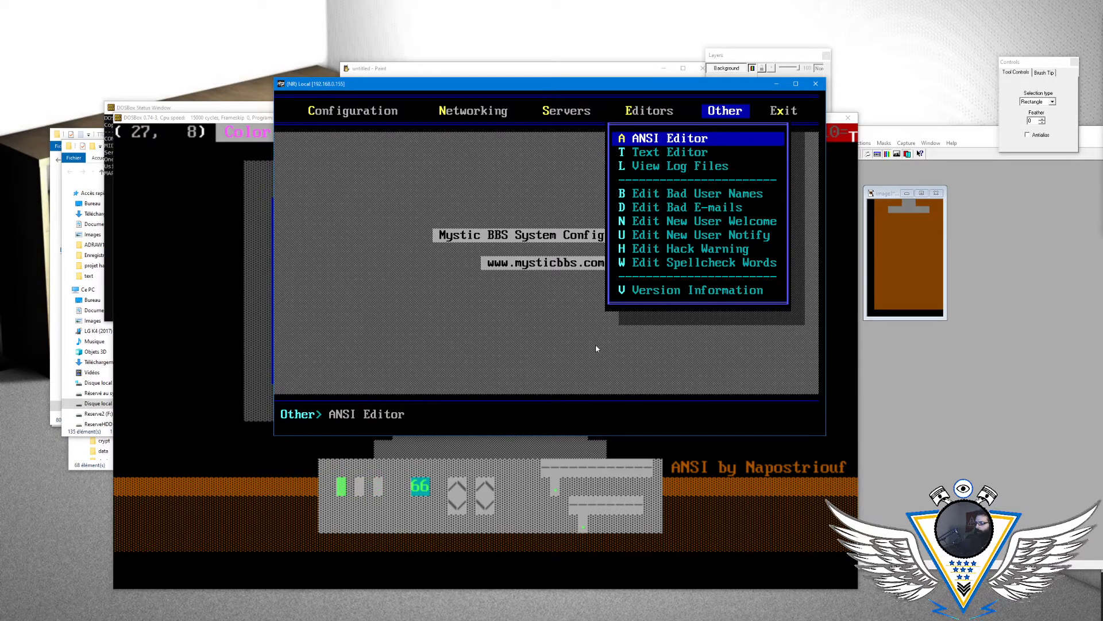
pyautogui.press('Return')
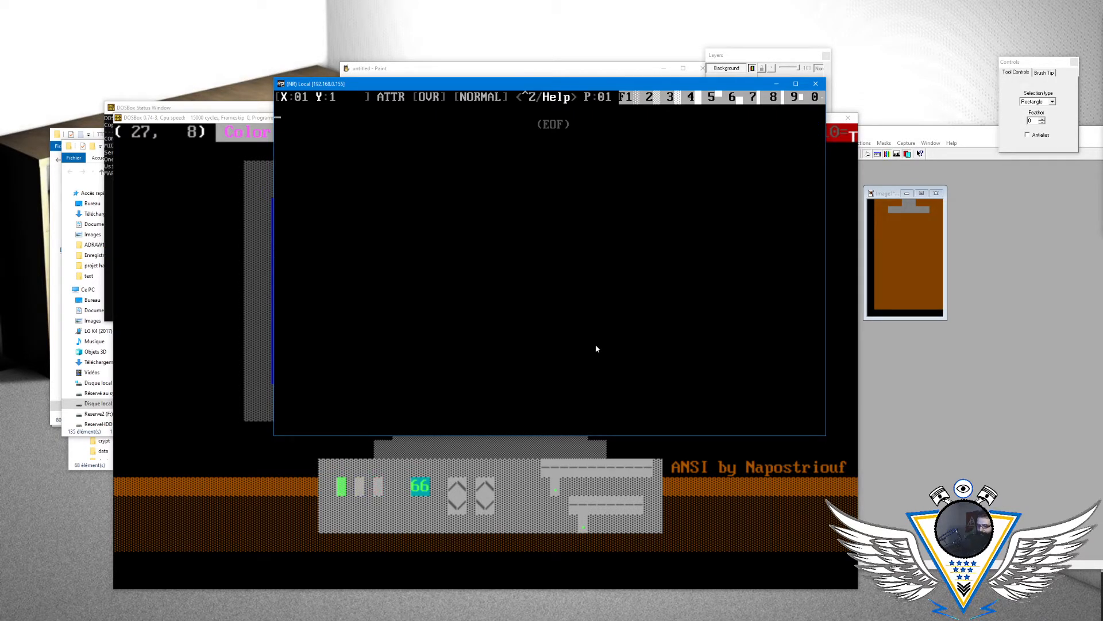
# - Load the Surveys menu drawing MENUSUR from the cattheme text folder into the ANSI Editor
pyautogui.hotkey('ctrl', 'l')
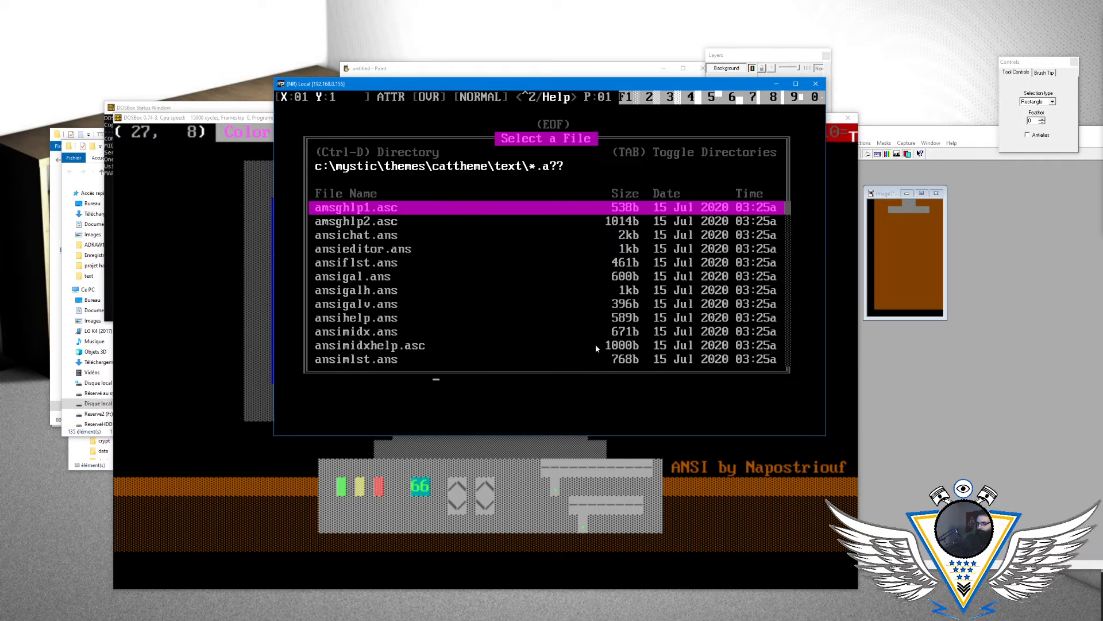
pyautogui.press('pagedown')
pyautogui.press('pagedown')
pyautogui.press('pagedown')
pyautogui.press('pagedown')
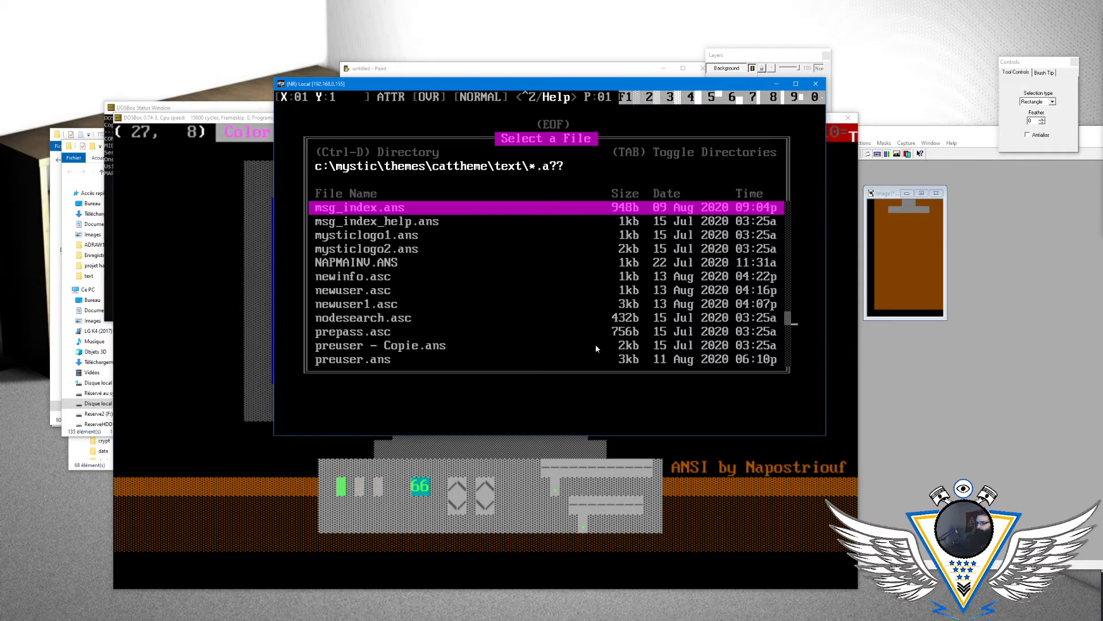
pyautogui.press('Up')
pyautogui.press('Down')
pyautogui.press('Down')
pyautogui.press('Down')
pyautogui.press('Down')
pyautogui.press('Down')
pyautogui.press('Down')
pyautogui.press('Down')
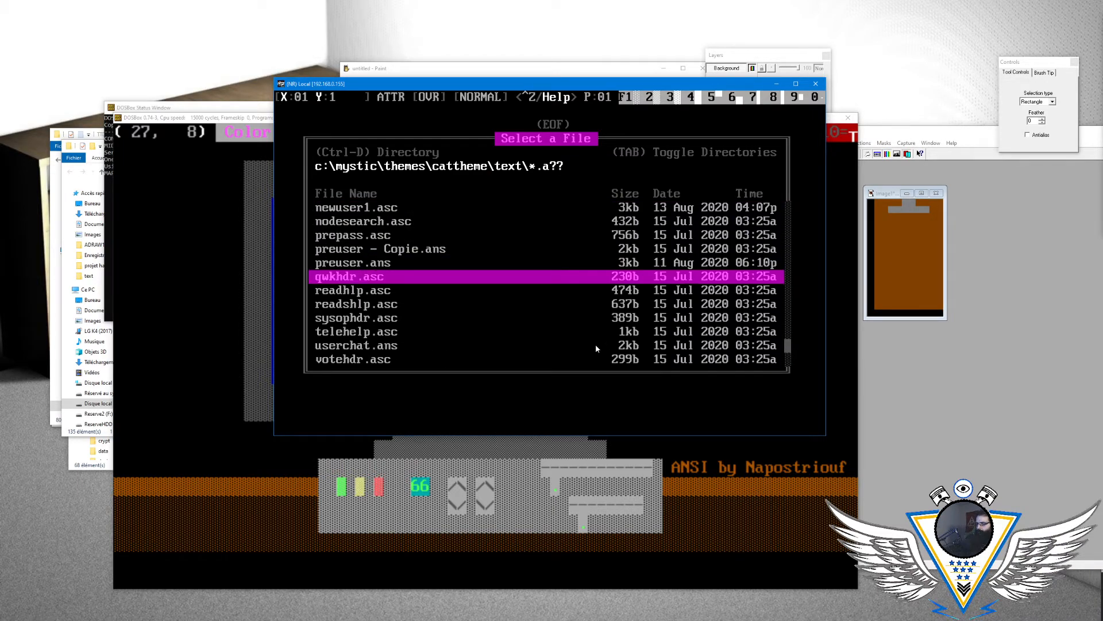
pyautogui.press('pageup')
pyautogui.press('pageup')
pyautogui.press('Up')
pyautogui.press('Up')
pyautogui.press('Up')
pyautogui.press('Up')
pyautogui.press('Up')
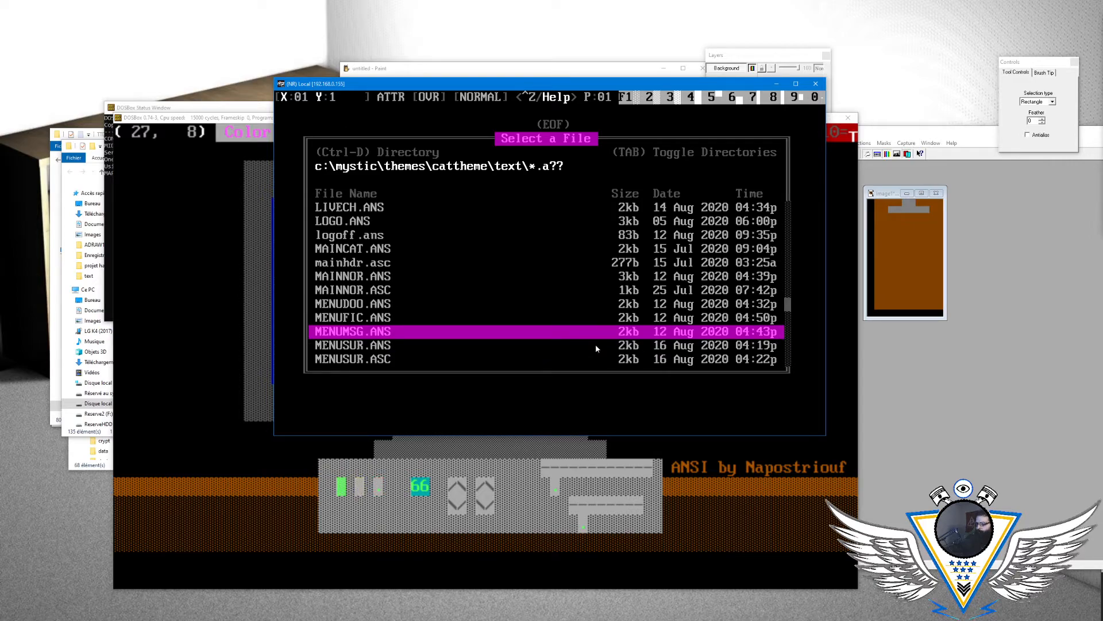
pyautogui.press('Down')
pyautogui.press('Down')
# - Enter a test α character on the blue screen area of the Surveys drawing, just left of the figure's yellow stem
pyautogui.press('Down')
pyautogui.press('Down')
pyautogui.press('Return')
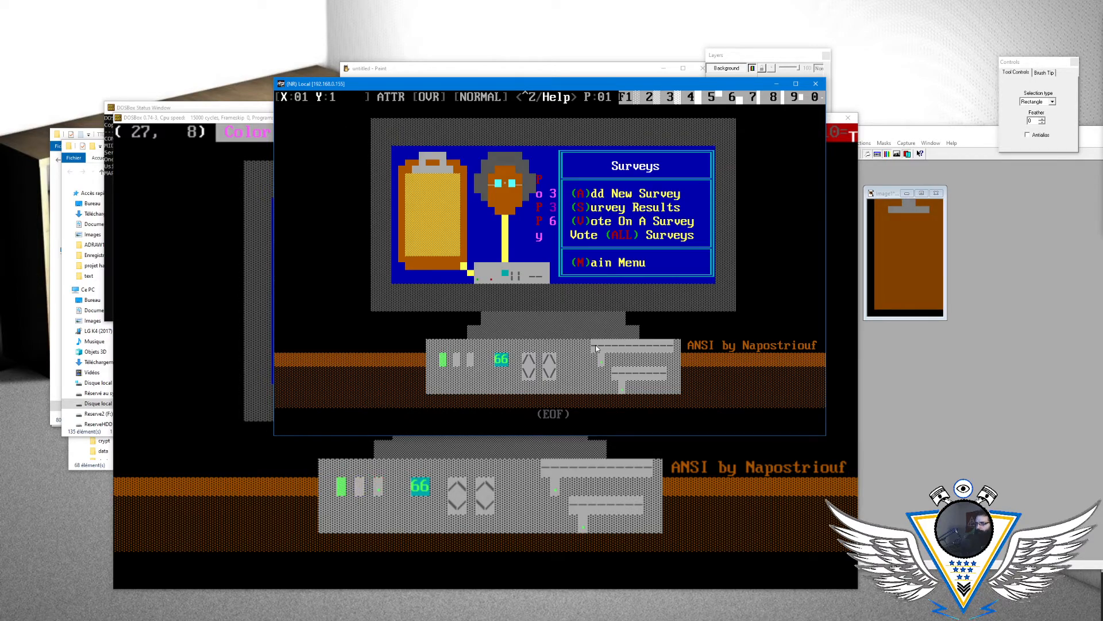
pyautogui.press('End')
pyautogui.press('Down')
pyautogui.press('Down')
pyautogui.press('Down')
pyautogui.press('Left')
pyautogui.press('Left')
pyautogui.press('Left')
pyautogui.press('Down')
pyautogui.press('Left')
pyautogui.press('Left')
pyautogui.press('Down')
pyautogui.press('Down')
pyautogui.press('Left')
pyautogui.press('Left')
pyautogui.press('Left')
pyautogui.press('Left')
pyautogui.press('Down')
pyautogui.press('Down')
pyautogui.press('Down')
pyautogui.press('Down')
pyautogui.press('Left')
pyautogui.press('Left')
pyautogui.press('Down')
pyautogui.press('Left')
pyautogui.press('Left')
pyautogui.press('Left')
pyautogui.press('Left')
pyautogui.press('Left')
pyautogui.press('Left')
pyautogui.press('Left')
pyautogui.press('Left')
pyautogui.press('Left')
pyautogui.press('Left')
pyautogui.press('Left')
pyautogui.press('Left')
pyautogui.press('Left')
pyautogui.press('Left')
pyautogui.press('Left')
pyautogui.press('Left')
pyautogui.press('Left')
pyautogui.press('Left')
pyautogui.press('Left')
pyautogui.press('Left')
pyautogui.press('Left')
pyautogui.press('Up')
pyautogui.press('Up')
pyautogui.write('α')
pyautogui.press('Left')
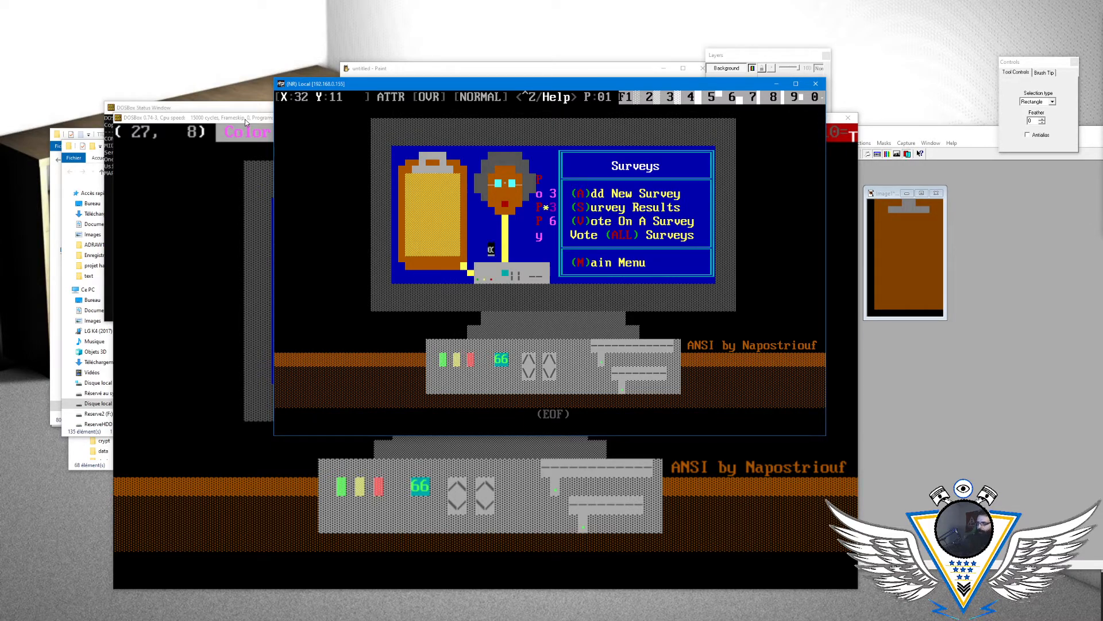
# - Reload the MENUSUR drawing from the cattheme text folder in the ANSI Editor, discarding the unsaved changes
pyautogui.press('Escape')
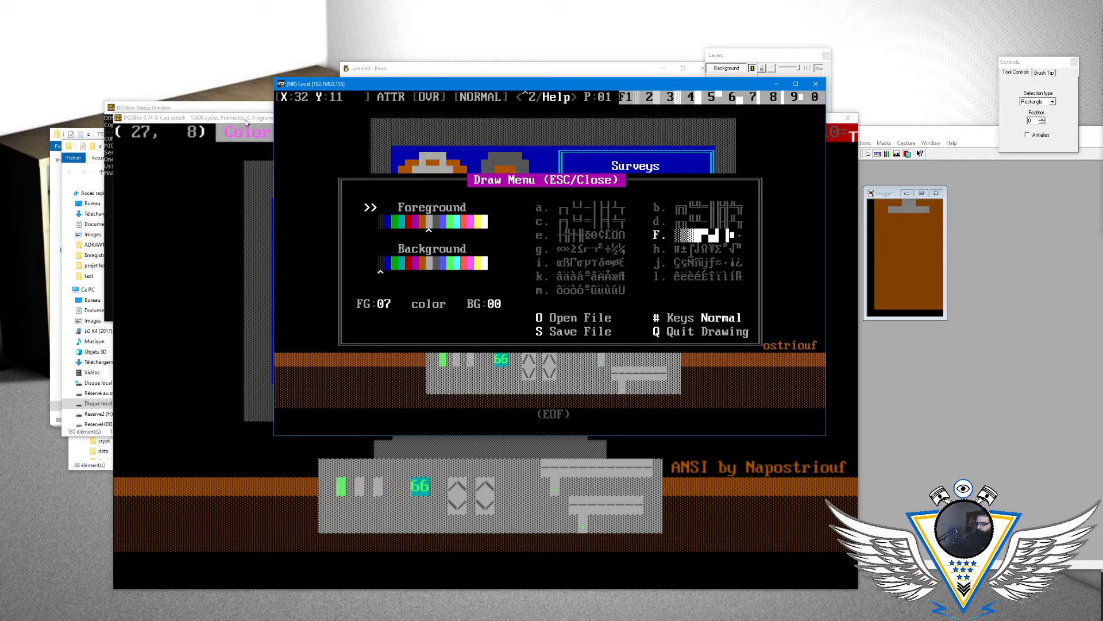
pyautogui.press('o')
pyautogui.press('pagedown')
pyautogui.press('pagedown')
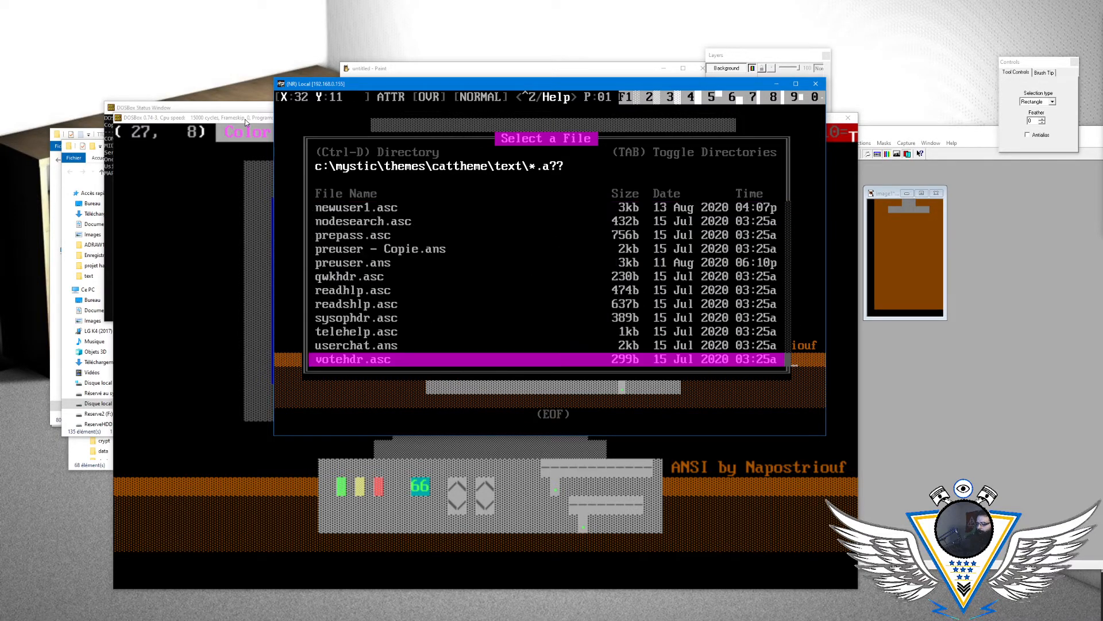
pyautogui.press('Up')
pyautogui.press('Up')
pyautogui.press('Up')
pyautogui.press('Up')
pyautogui.press('Up')
pyautogui.press('Up')
pyautogui.press('Up')
pyautogui.press('Up')
pyautogui.press('Up')
pyautogui.press('Up')
pyautogui.press('Up')
pyautogui.press('Up')
pyautogui.press('Up')
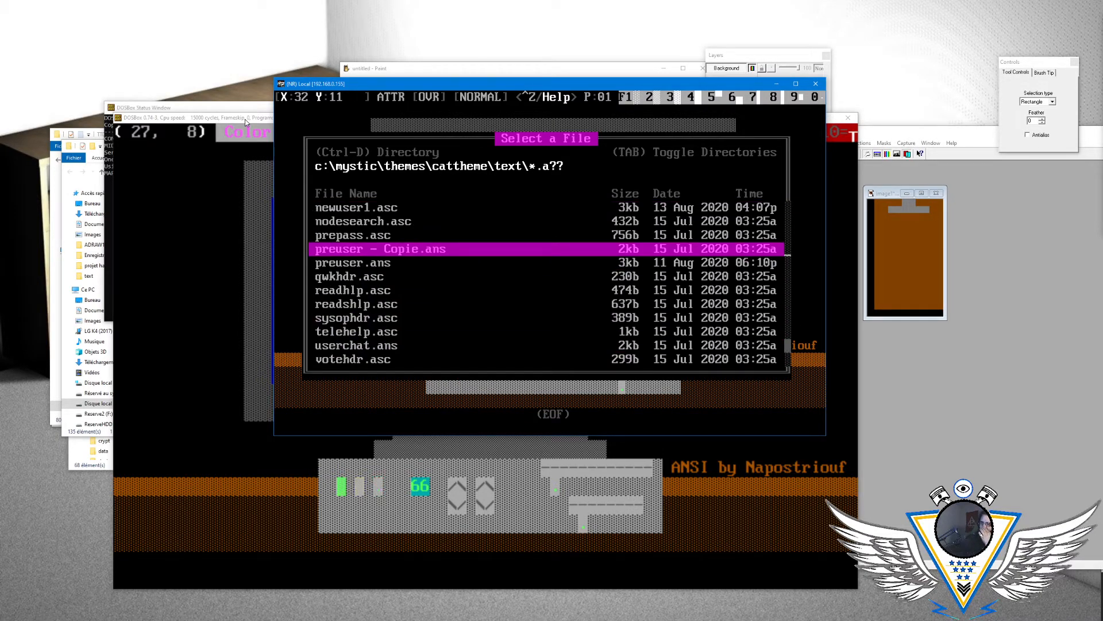
pyautogui.press('Up')
pyautogui.press('Up')
pyautogui.press('Up')
pyautogui.press('Up')
pyautogui.press('Up')
pyautogui.press('Up')
pyautogui.press('Up')
pyautogui.press('Up')
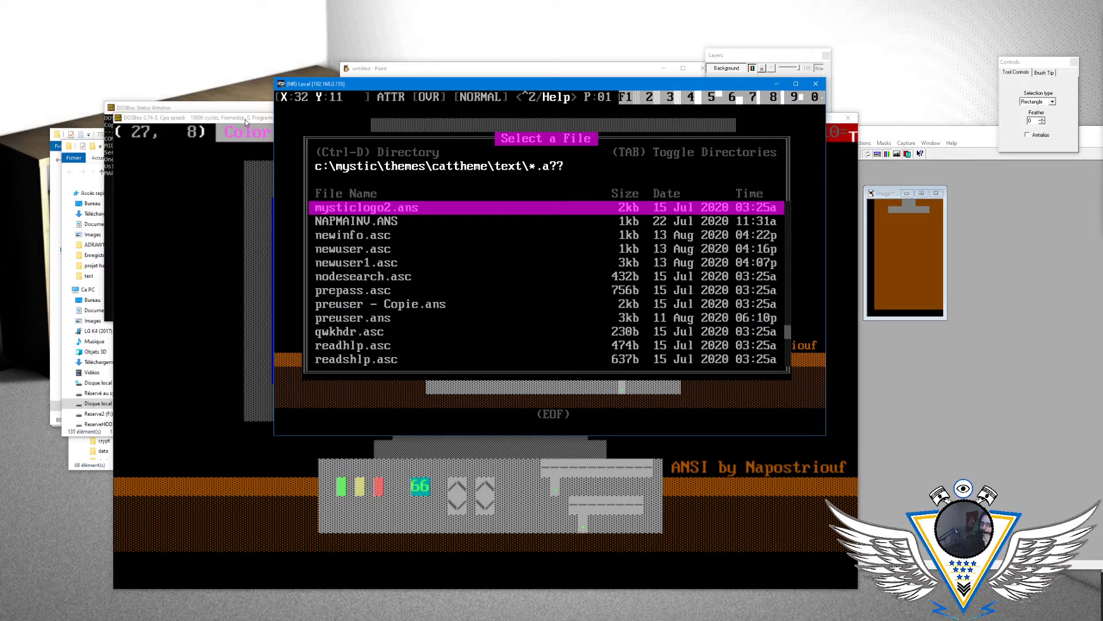
pyautogui.press('Up')
pyautogui.press('Up')
pyautogui.press('Up')
pyautogui.press('Up')
pyautogui.press('Up')
pyautogui.press('Up')
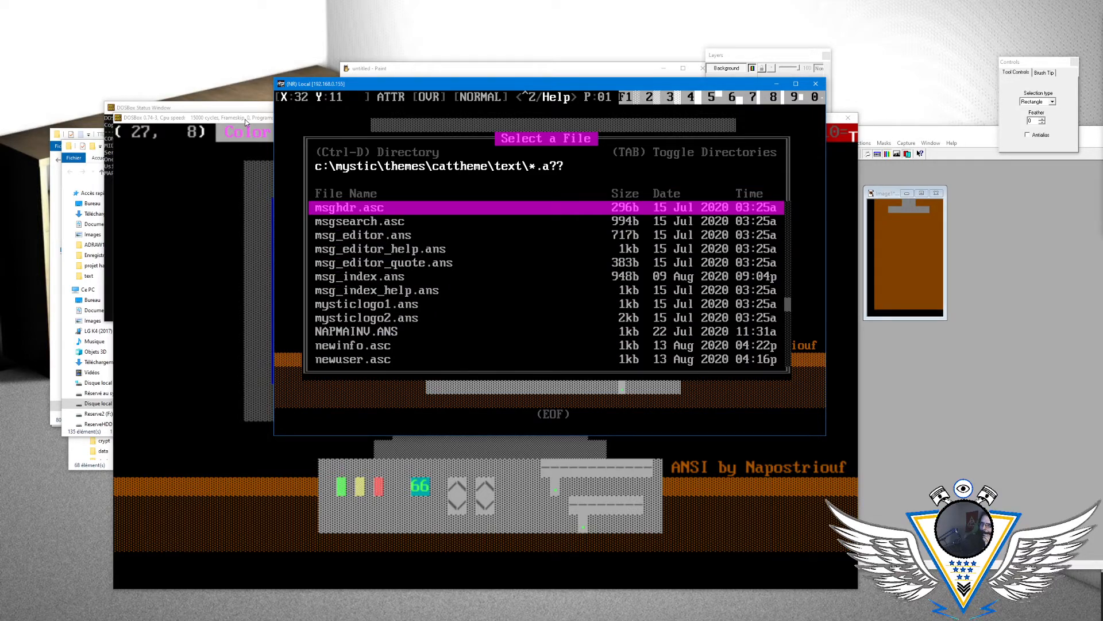
pyautogui.press('Down')
pyautogui.press('Down')
pyautogui.press('Return')
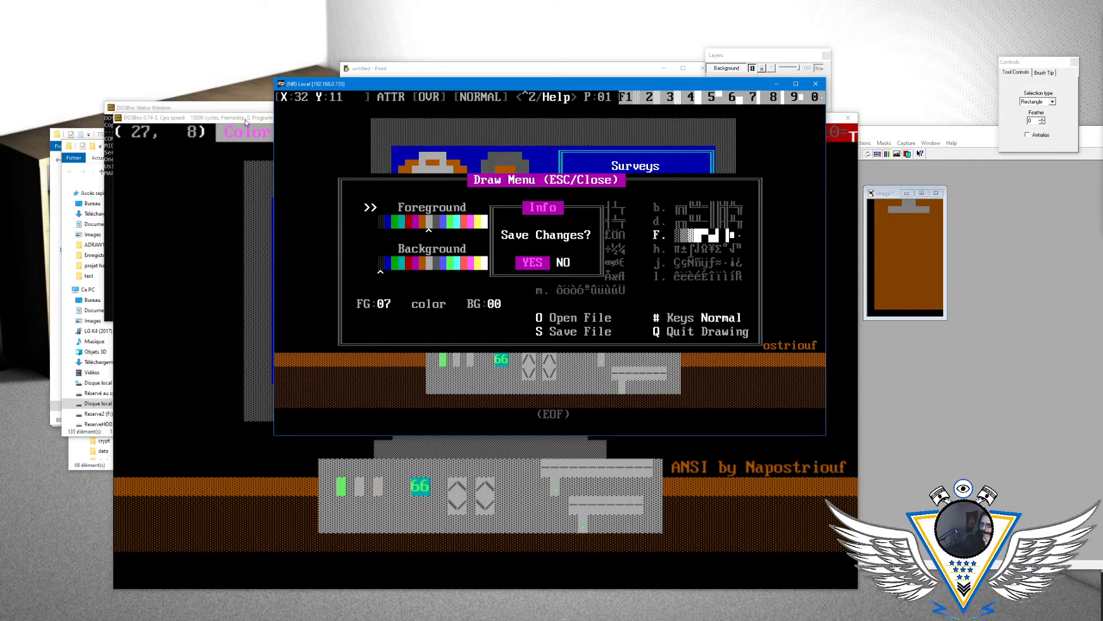
pyautogui.press('Right')
pyautogui.press('Return')
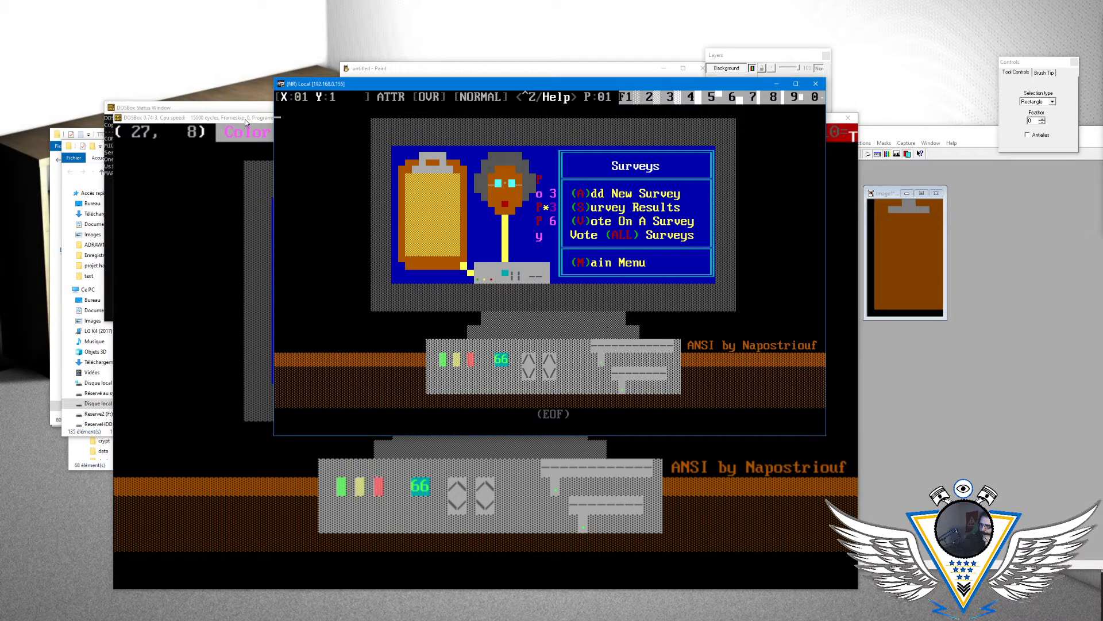
# - Move down to row 13 of the drawing and examine the Draw Menu and the ANSI Editor Help for a blinking option
pyautogui.press('Down')
pyautogui.press('Down')
pyautogui.press('Down')
pyautogui.press('Down')
pyautogui.press('Down')
pyautogui.press('Down')
pyautogui.press('Down')
pyautogui.press('Down')
pyautogui.press('Right')
pyautogui.press('Right')
pyautogui.press('Right')
pyautogui.press('Right')
pyautogui.press('Right')
pyautogui.press('Right')
pyautogui.press('Right')
pyautogui.press('Right')
pyautogui.press('Right')
pyautogui.press('Right')
pyautogui.press('Right')
pyautogui.press('Right')
pyautogui.press('Right')
pyautogui.press('Right')
pyautogui.press('Right')
pyautogui.press('Right')
pyautogui.press('Right')
pyautogui.press('Right')
pyautogui.press('Right')
pyautogui.press('Right')
pyautogui.press('Right')
pyautogui.press('Right')
pyautogui.press('Right')
pyautogui.press('Right')
pyautogui.press('Right')
pyautogui.press('Right')
pyautogui.press('Right')
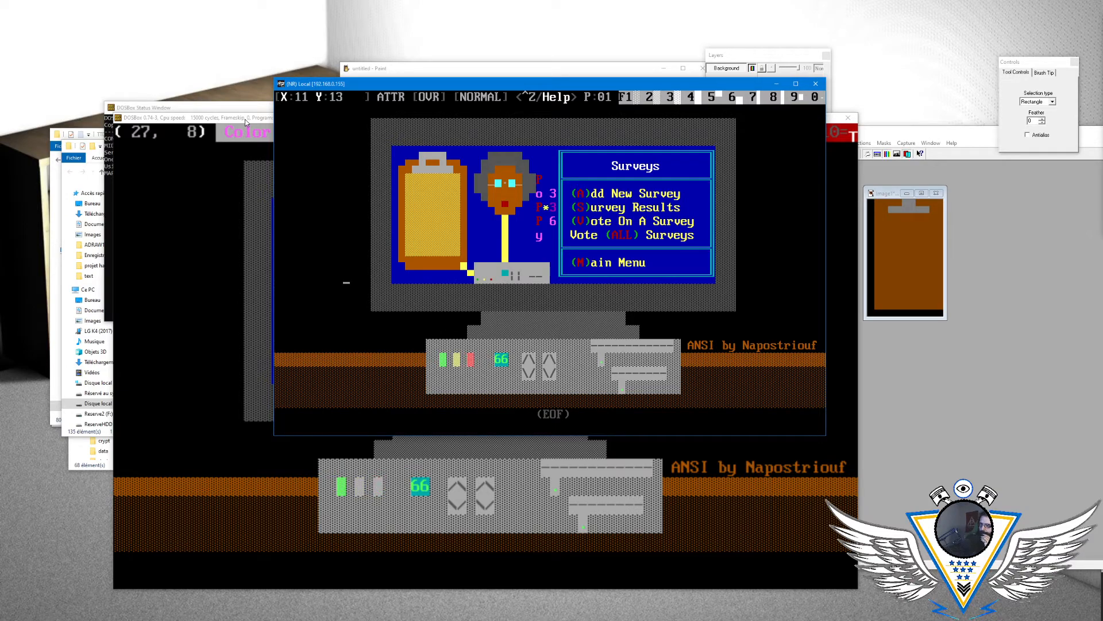
pyautogui.press('Right')
pyautogui.press('Right')
pyautogui.press('Right')
pyautogui.press('Escape')
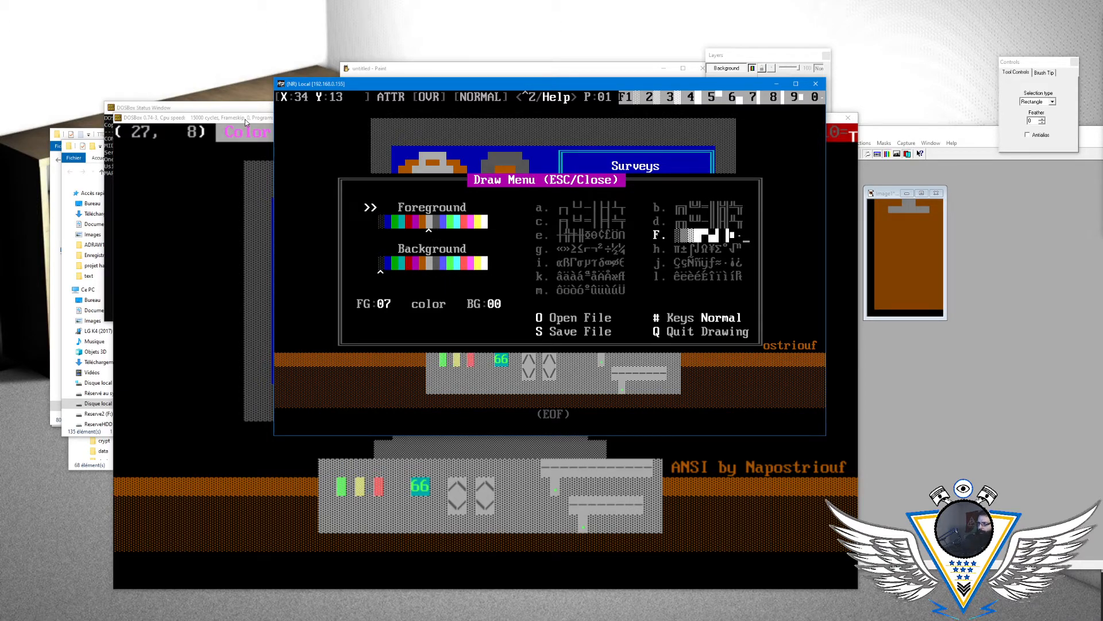
pyautogui.press('Escape')
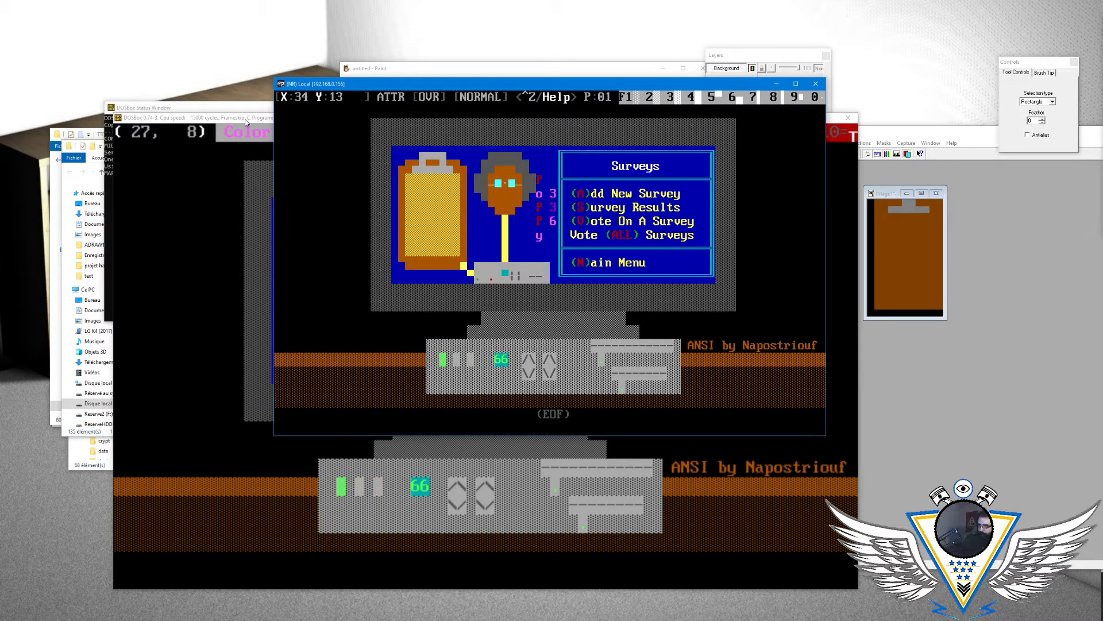
pyautogui.hotkey('ctrl', 'z')
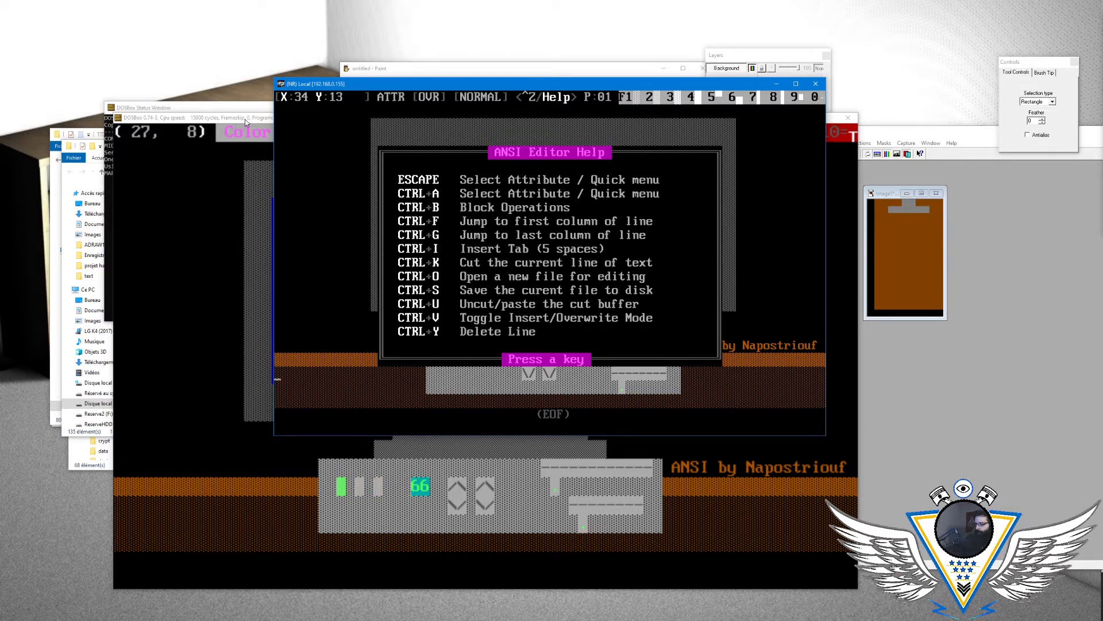
pyautogui.press('Escape')
pyautogui.press('Escape')
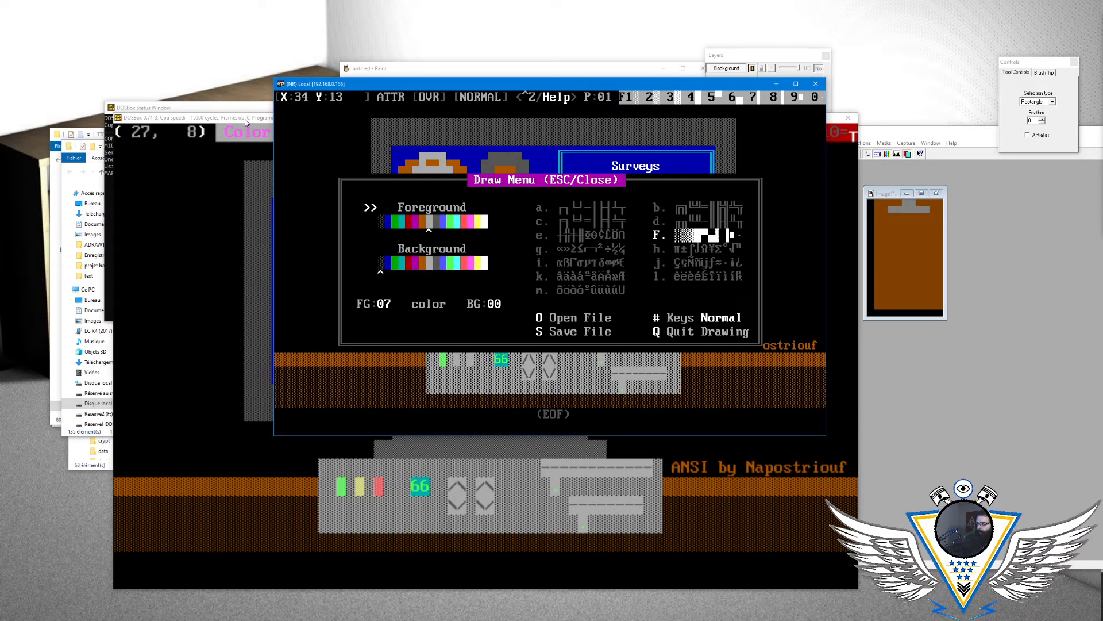
# - Set the drawing's foreground colour to 15, keeping the background at 00
pyautogui.press('Right')
pyautogui.press('Right')
pyautogui.press('Right')
pyautogui.press('Right')
pyautogui.press('Right')
pyautogui.press('Right')
pyautogui.press('Right')
pyautogui.press('Right')
pyautogui.press('Right')
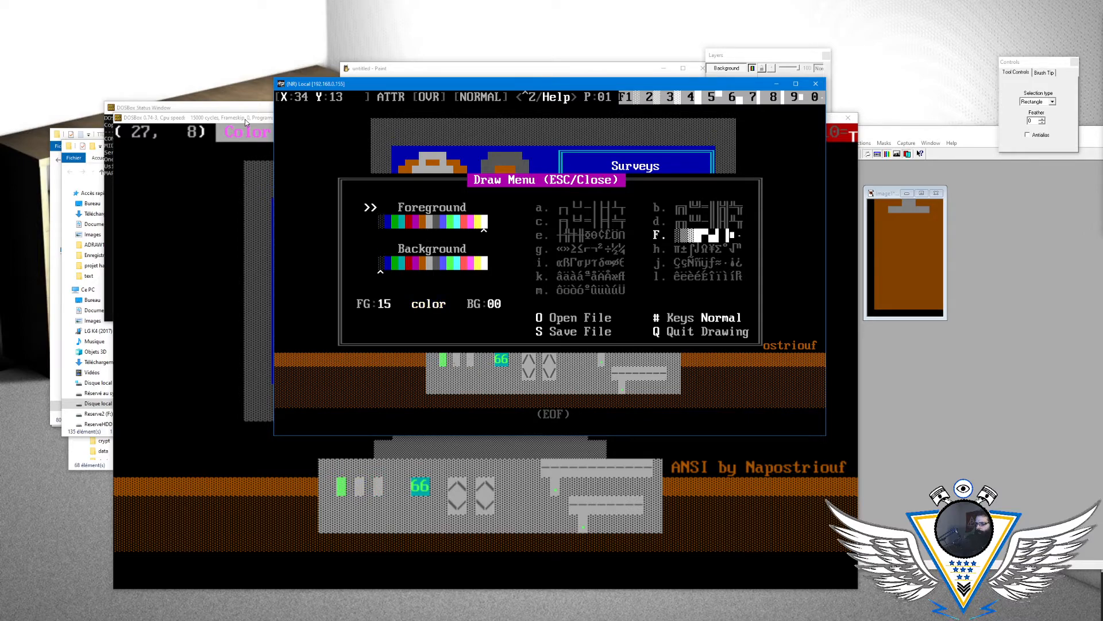
pyautogui.press('Left')
pyautogui.press('Down')
pyautogui.press('Up')
pyautogui.press('Escape')
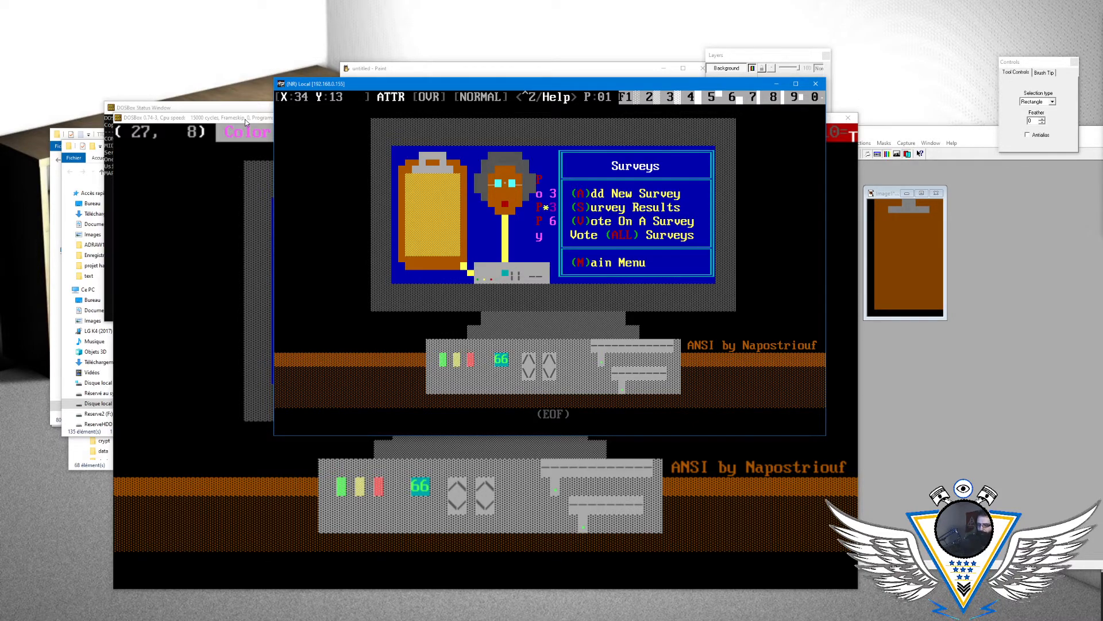
# - Try the Glyphs keys mode against Normal, switching back and forth and finishing in Normal mode
pyautogui.press('Escape')
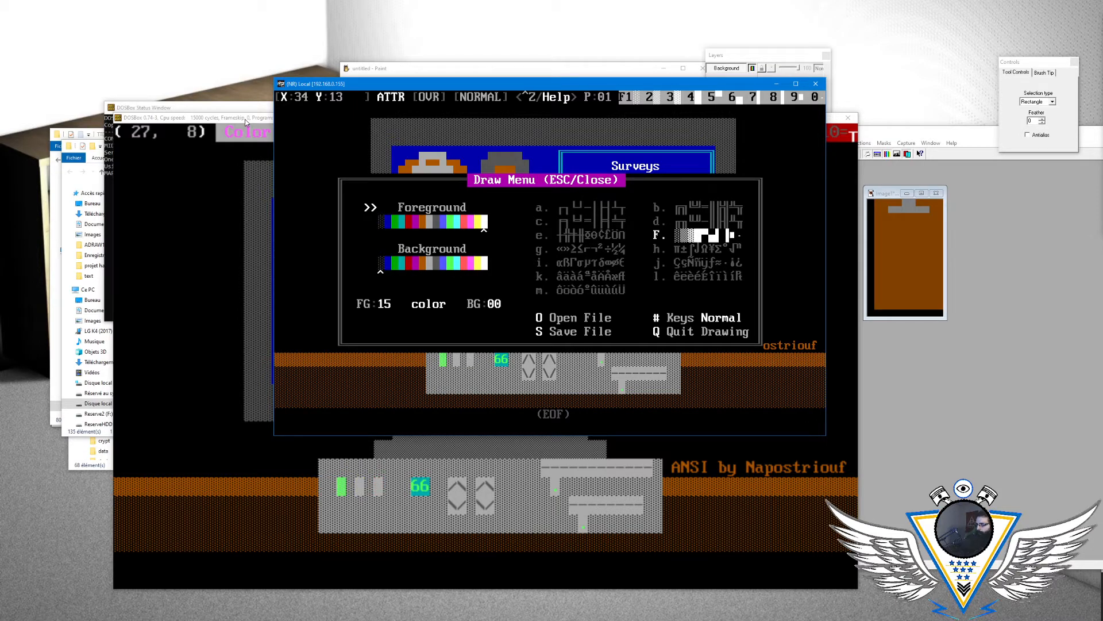
pyautogui.press('#')
pyautogui.press('Escape')
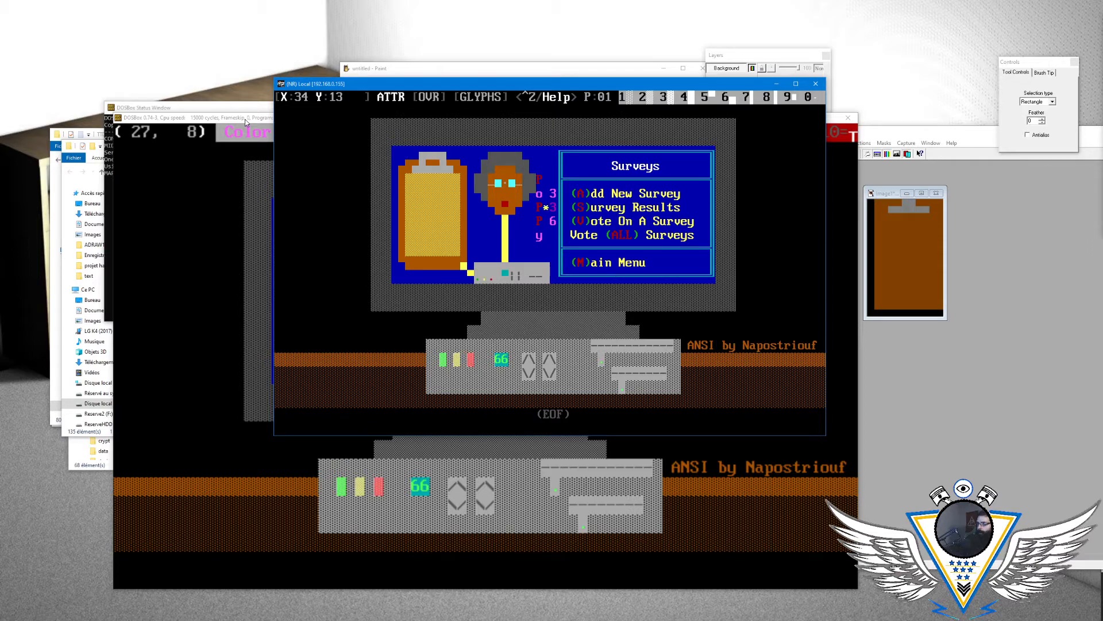
pyautogui.press('Escape')
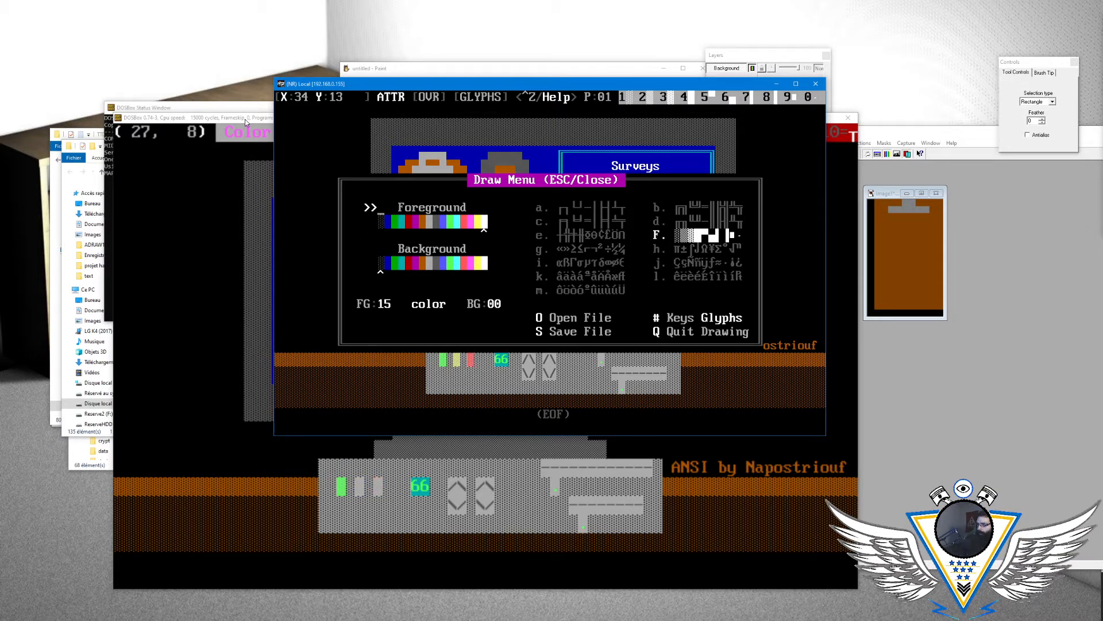
pyautogui.press('#')
pyautogui.press('Escape')
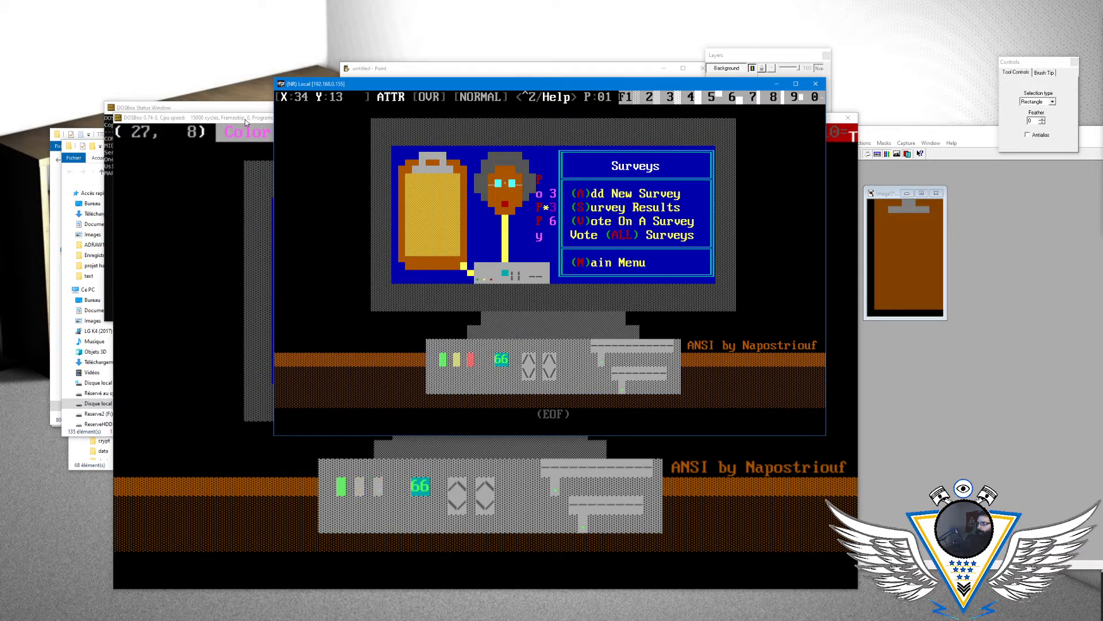
pyautogui.press('Escape')
pyautogui.press('#')
pyautogui.press('Escape')
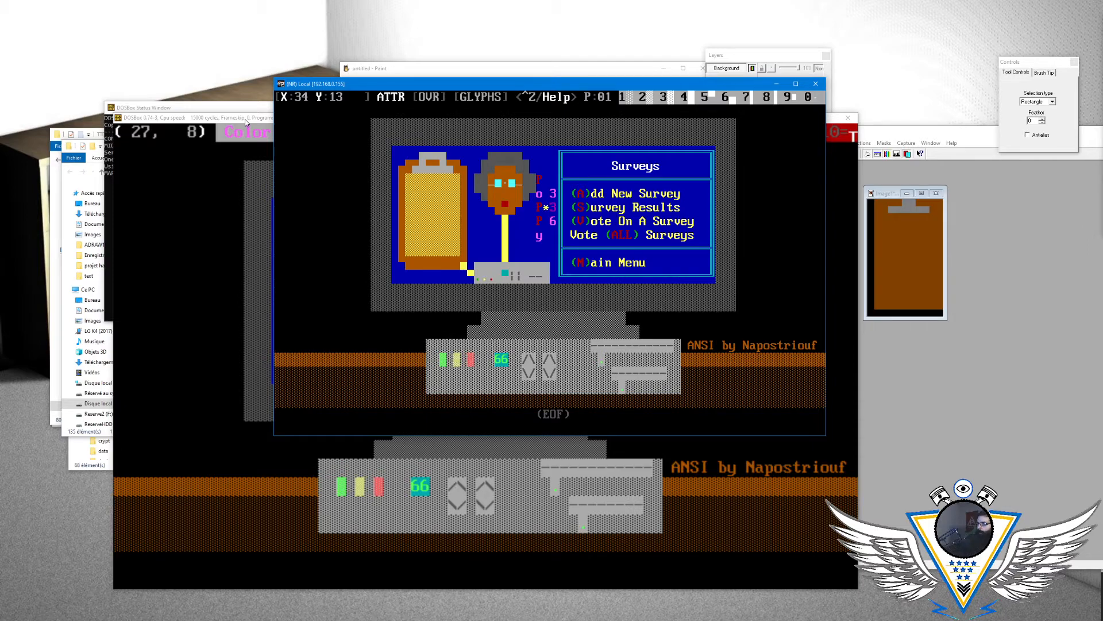
pyautogui.press('Escape')
pyautogui.press('#')
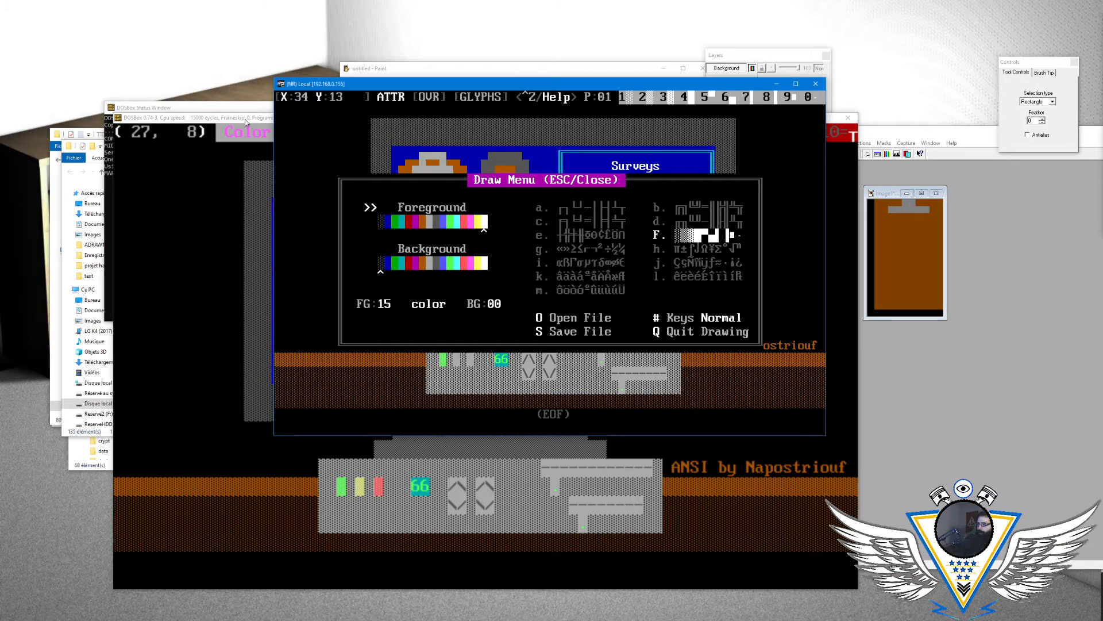
pyautogui.press('Escape')
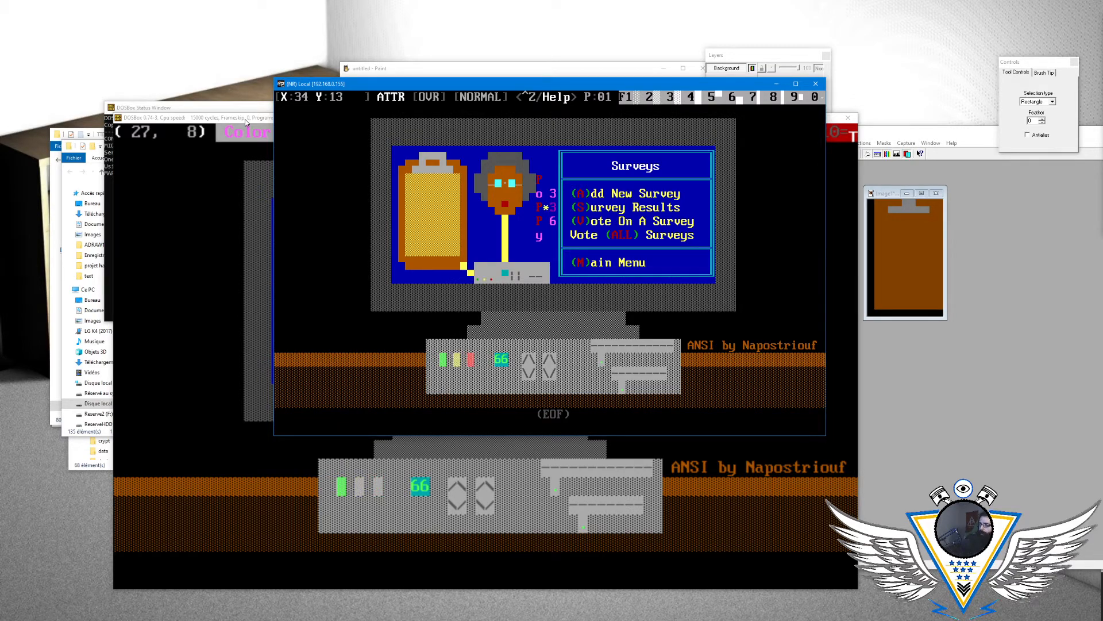
# - Toggle the insert and overwrite modes several times and recheck the Draw Menu options
pyautogui.press('Insert')
pyautogui.press('Insert')
pyautogui.press('Insert')
pyautogui.press('Insert')
pyautogui.press('Insert')
pyautogui.press('Insert')
pyautogui.press('Escape')
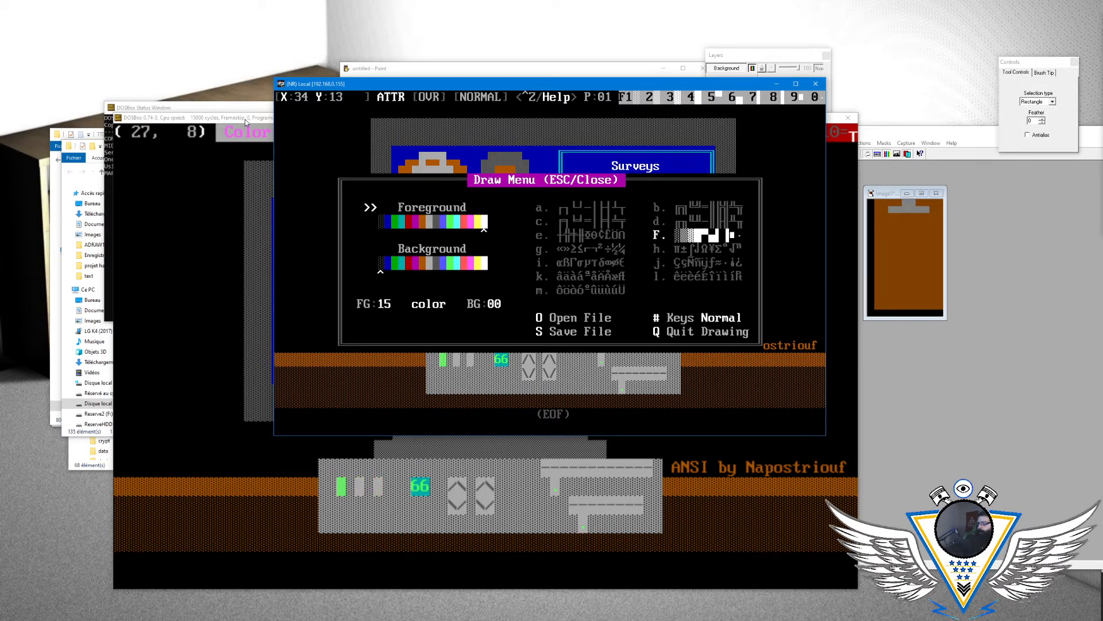
pyautogui.press('Escape')
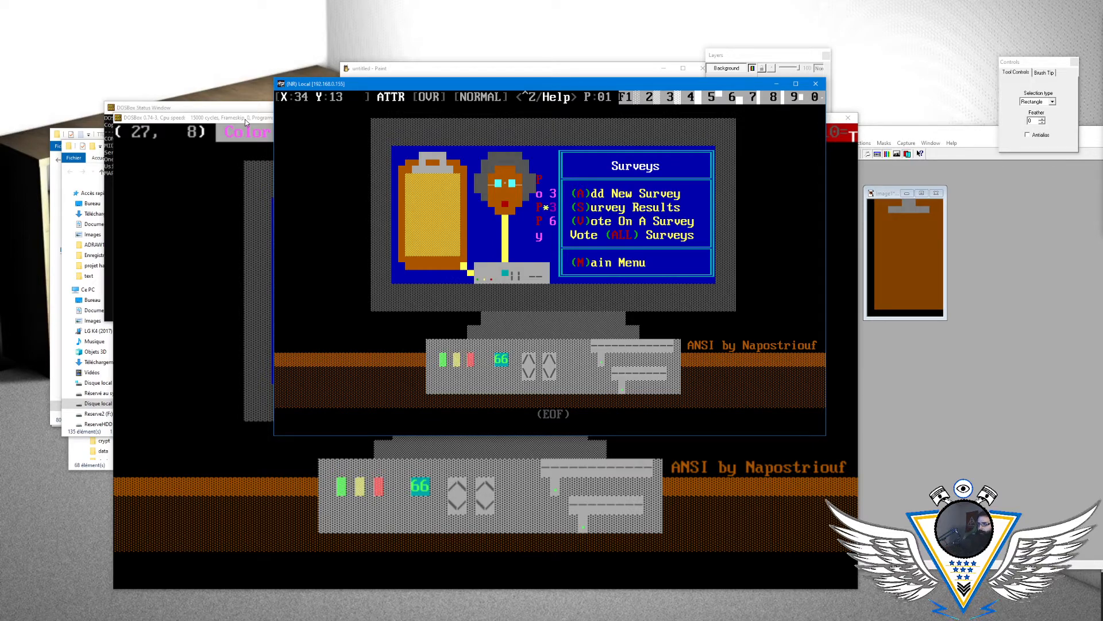
# - Move the cursor to column 25 of row 13 and consult the ANSI Editor Help for a blinking command
pyautogui.press('Left')
pyautogui.press('Left')
pyautogui.press('Left')
pyautogui.press('Left')
pyautogui.press('Left')
pyautogui.press('Left')
pyautogui.press('Left')
pyautogui.press('Left')
pyautogui.press('Left')
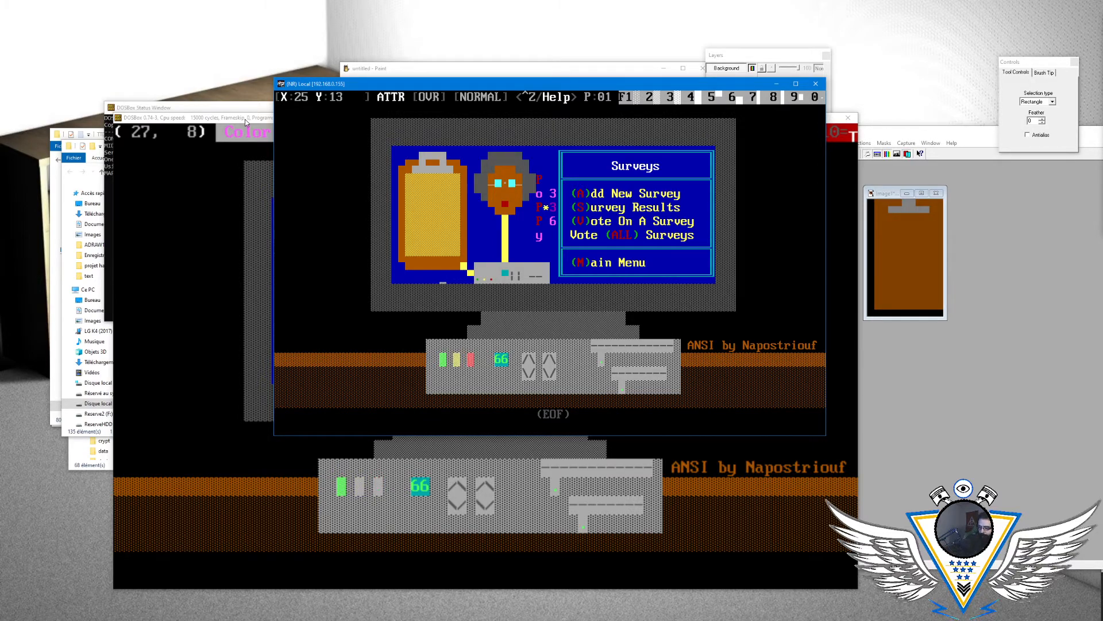
pyautogui.hotkey('ctrl', 'z')
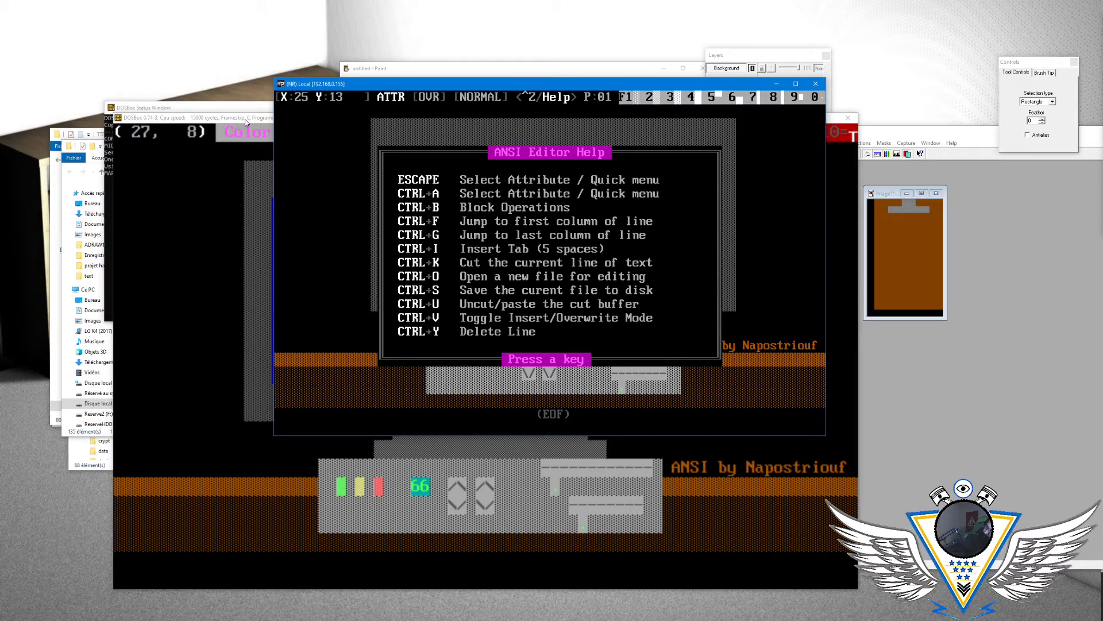
pyautogui.press('Escape')
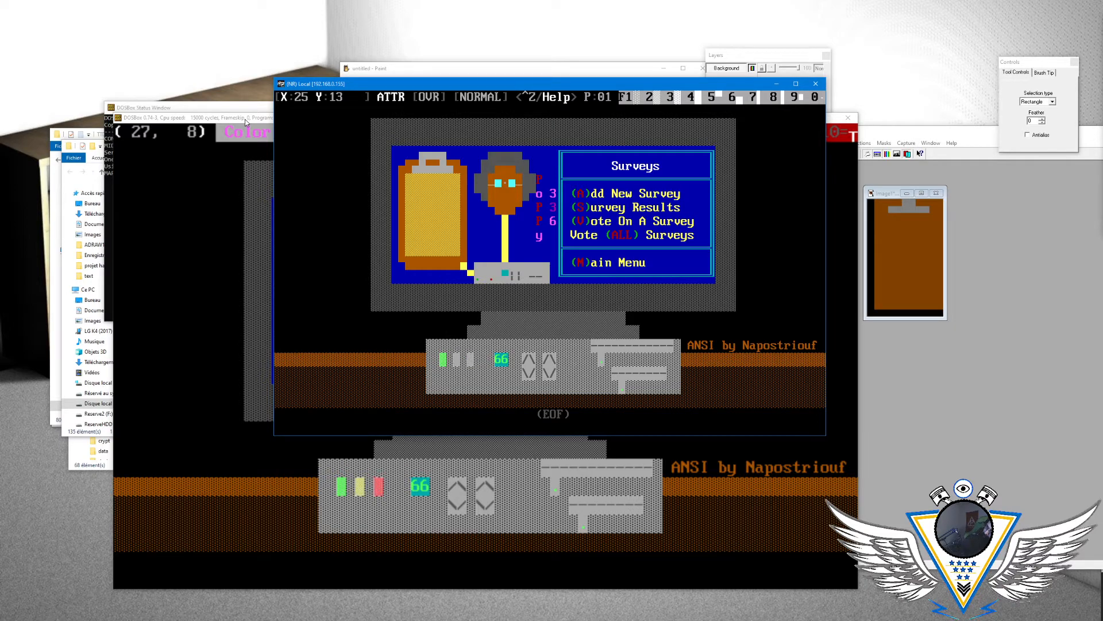
# - Switch to the web browser and search Google for "blinking editor ansi"
pyautogui.press('super')
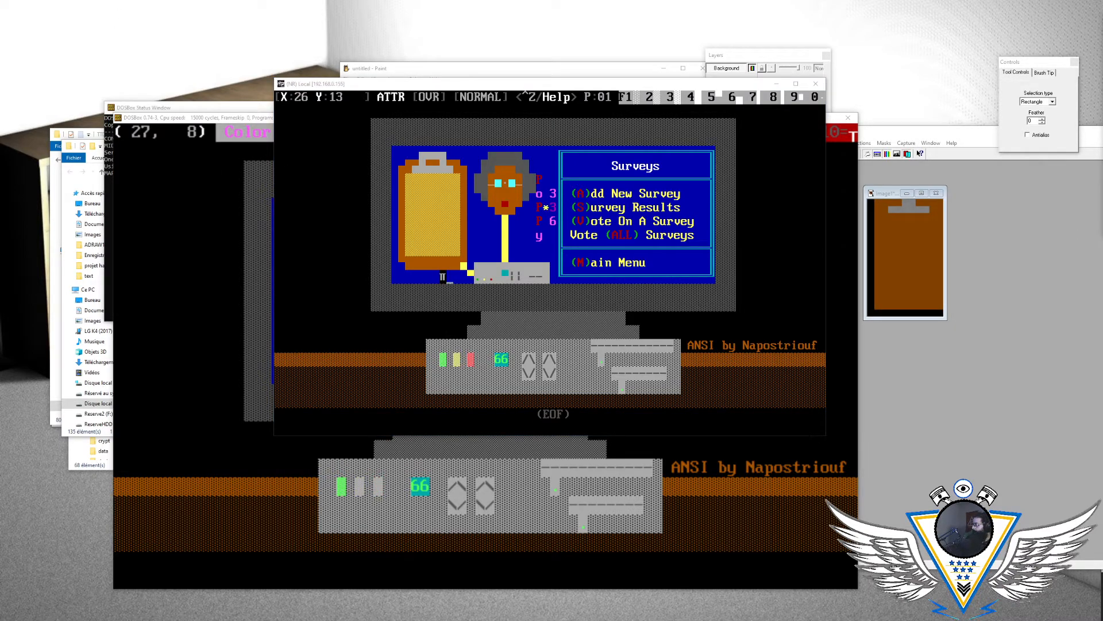
pyautogui.moveTo(1102, 34); pyautogui.dragTo(409, 3)
pyautogui.write('blinking editor ansi')
pyautogui.press('Return')
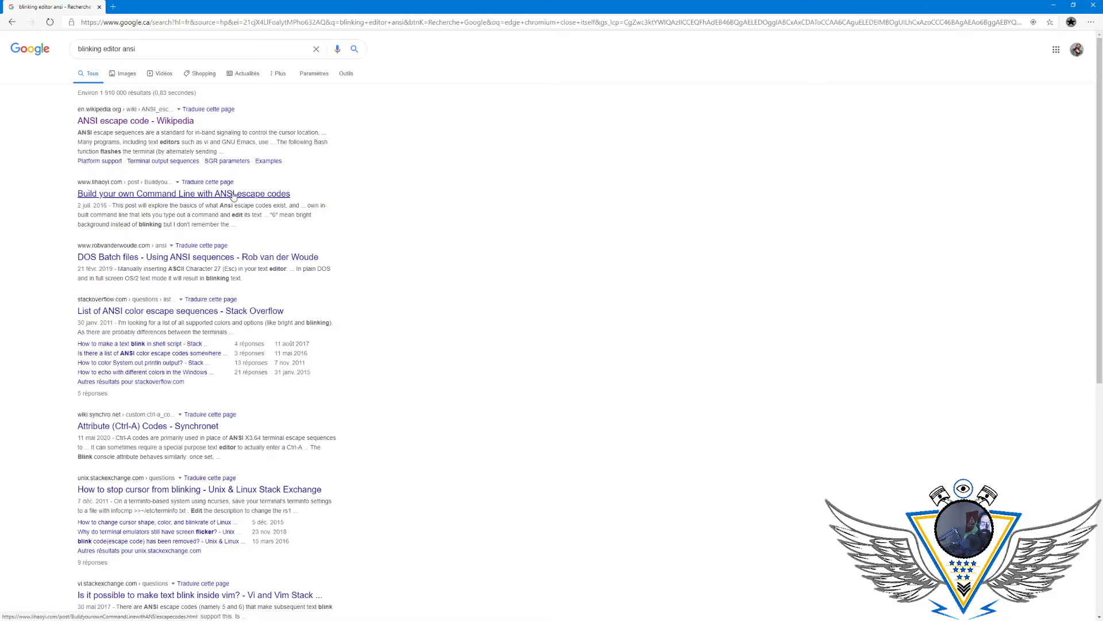
# - Open the "Build your own Command Line with ANSI escape codes" article and examine its sections from 8 Colors through Decorations for a blinking code
pyautogui.click(233, 195)
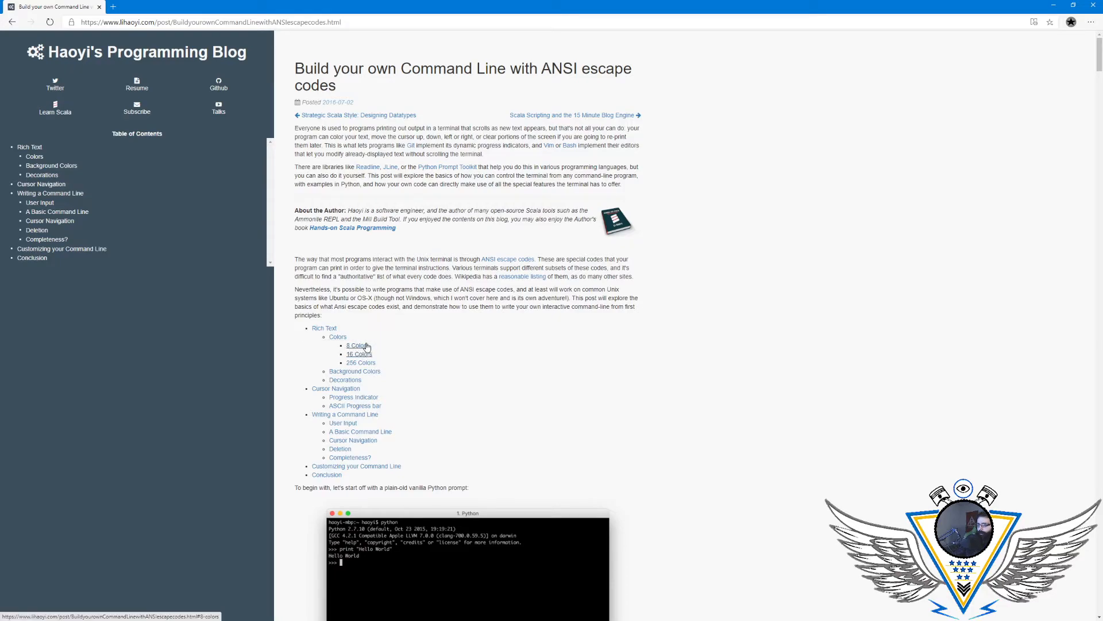
pyautogui.click(358, 345)
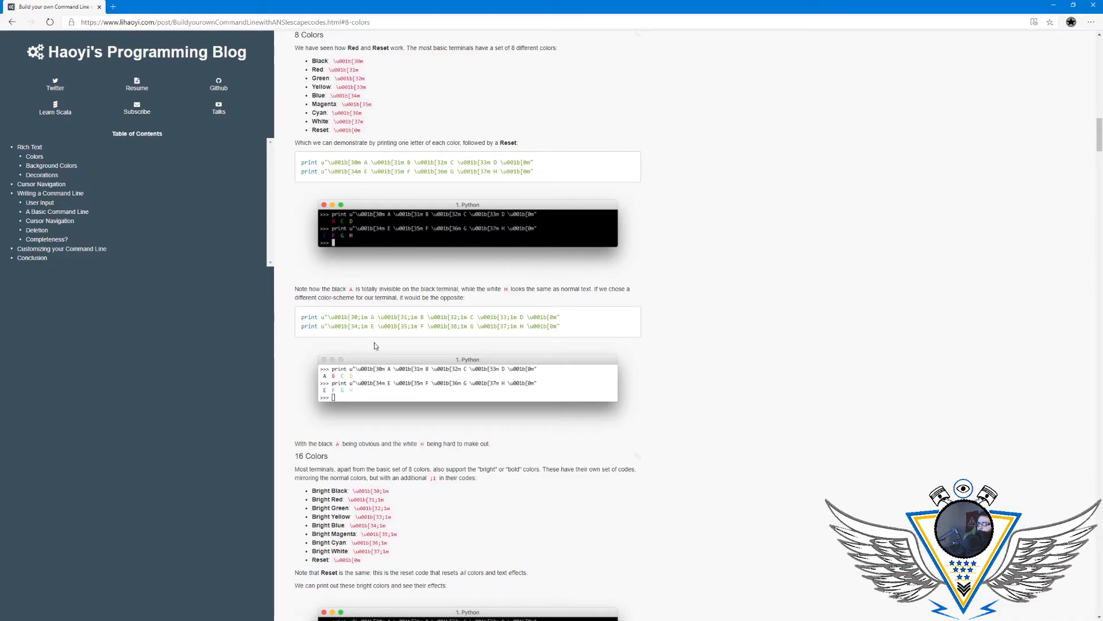
pyautogui.scroll(-6, 378, 355)
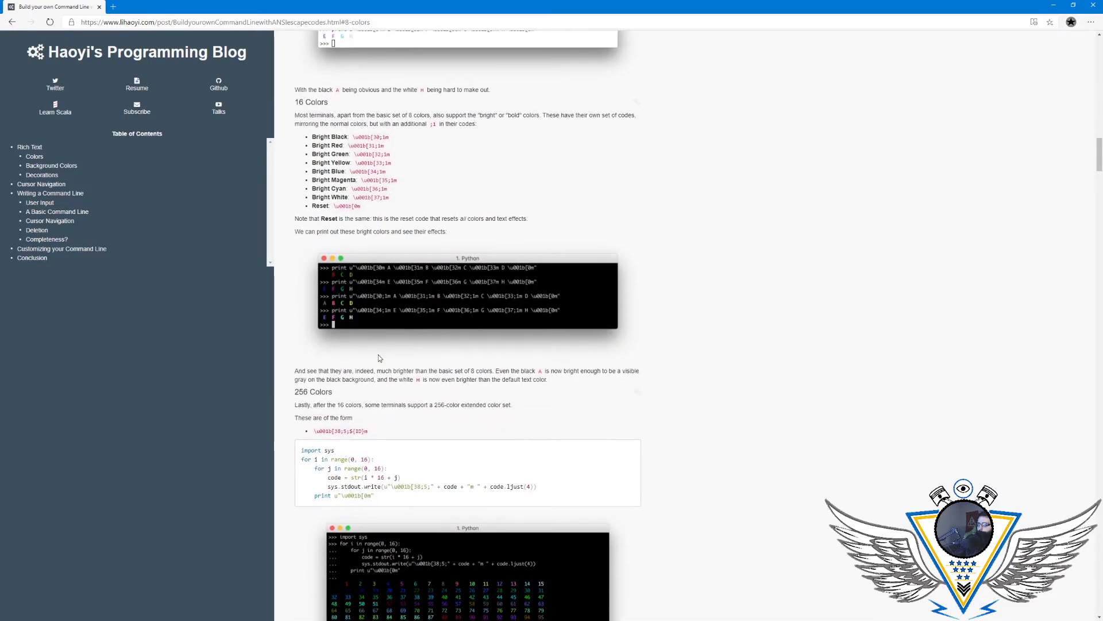
pyautogui.scroll(-6, 378, 355)
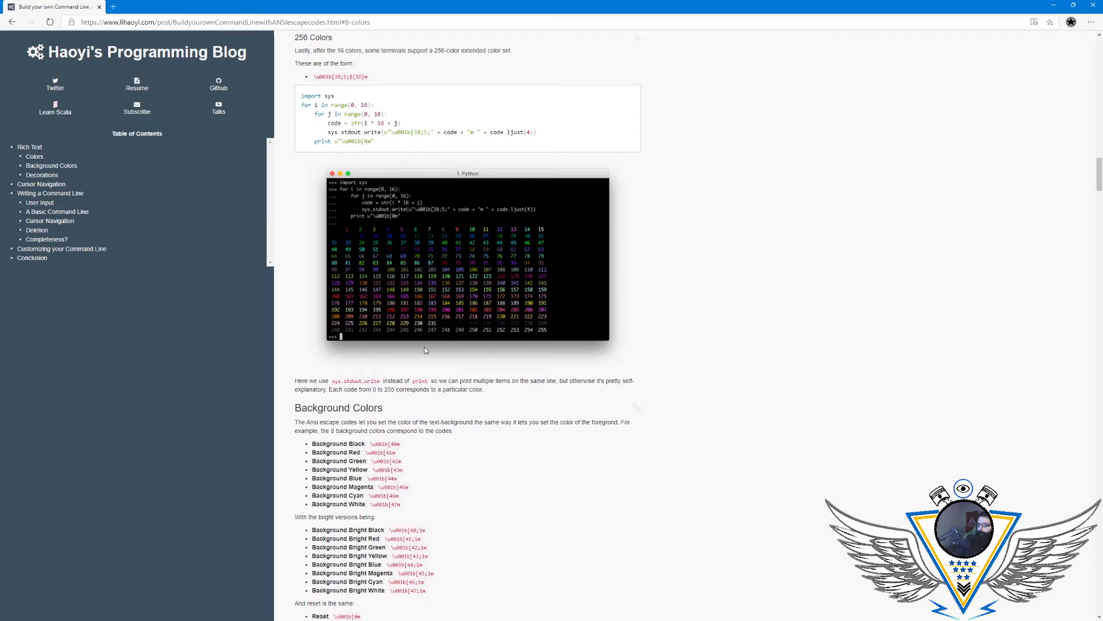
pyautogui.scroll(-9, 432, 343)
pyautogui.scroll(-2, 401, 345)
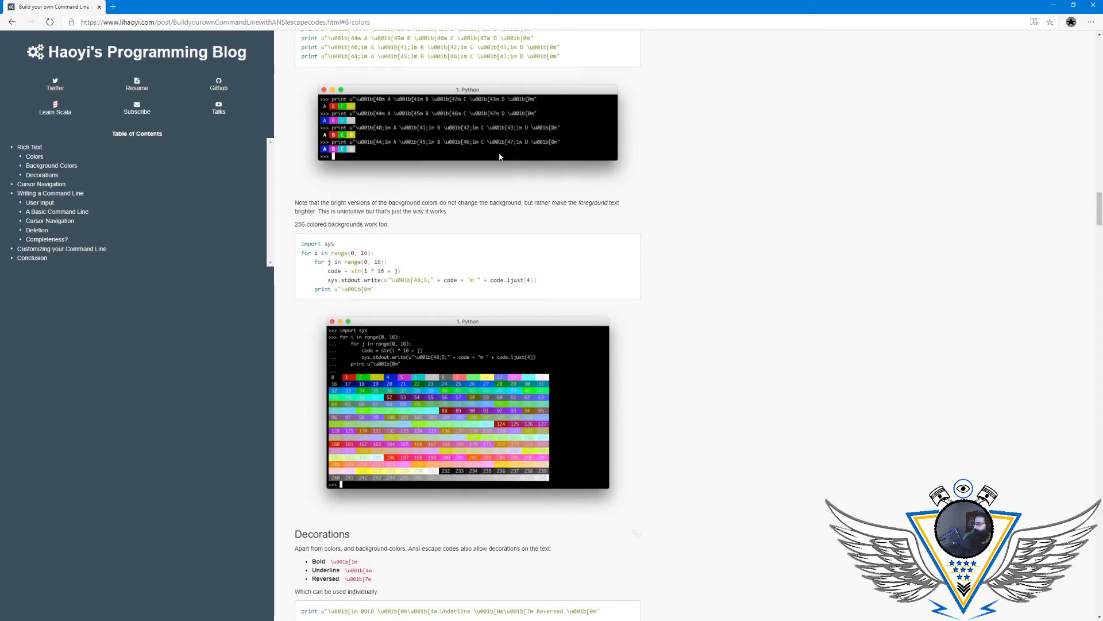
pyautogui.moveTo(510, 12); pyautogui.dragTo(735, 68)
pyautogui.scroll(-5, 613, 278)
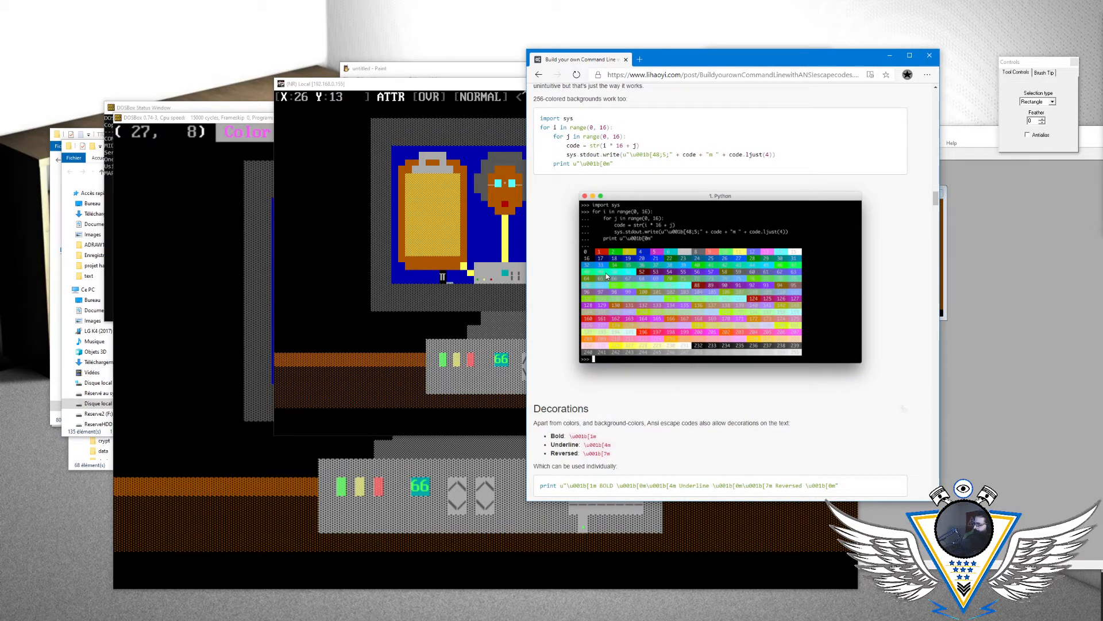
# - Examine the article from Decorations through the progress bar sections for a blinking code, and return to the search results
pyautogui.scroll(-5, 606, 277)
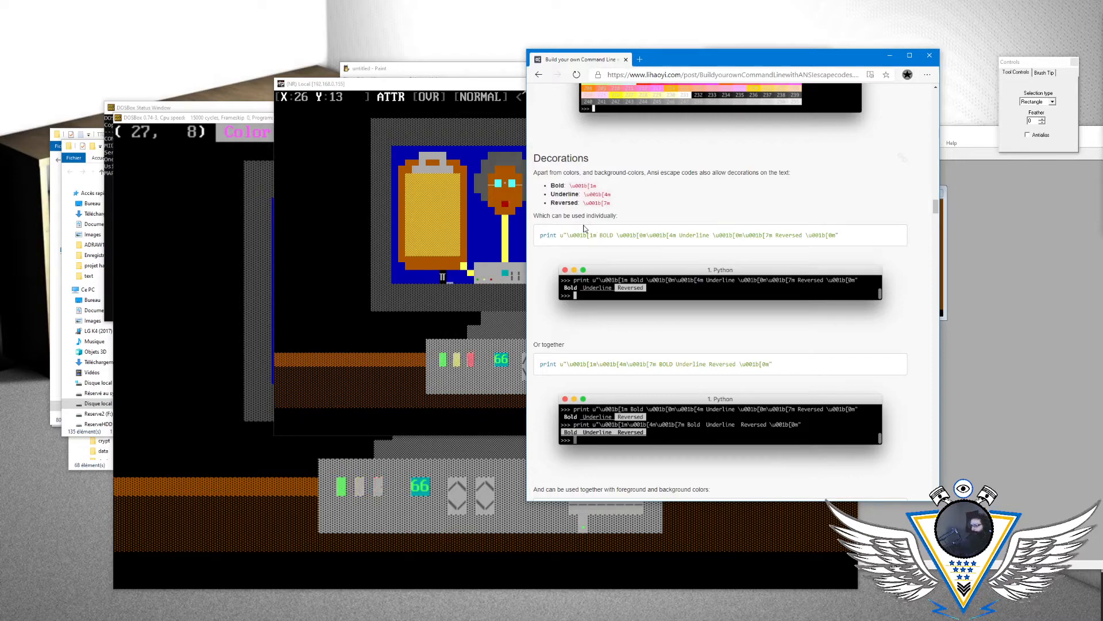
pyautogui.scroll(-15, 651, 242)
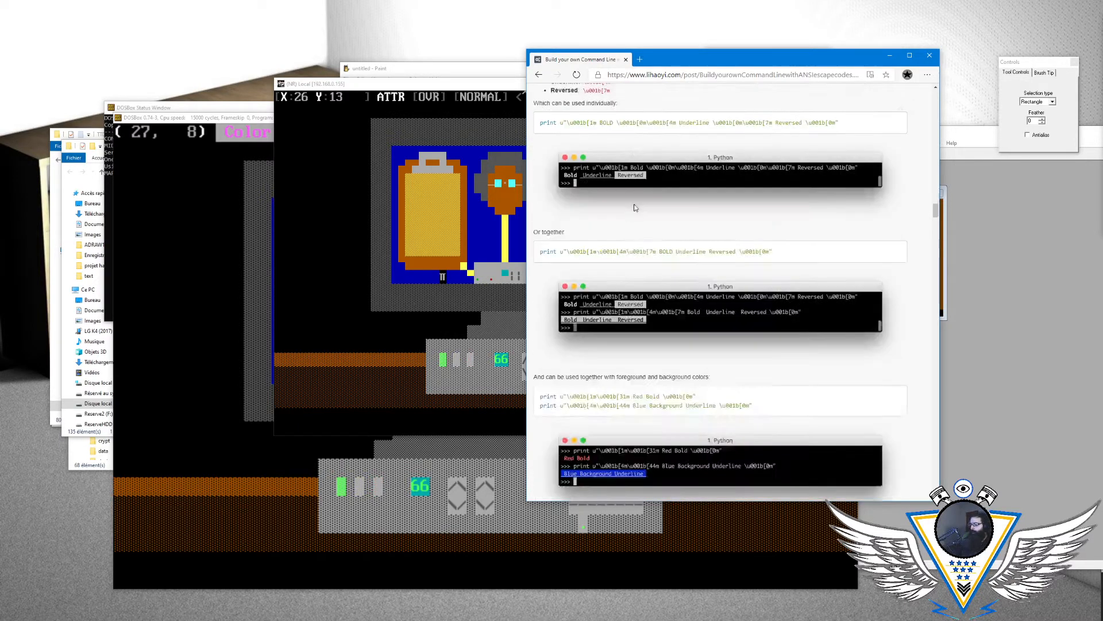
pyautogui.scroll(-15, 651, 242)
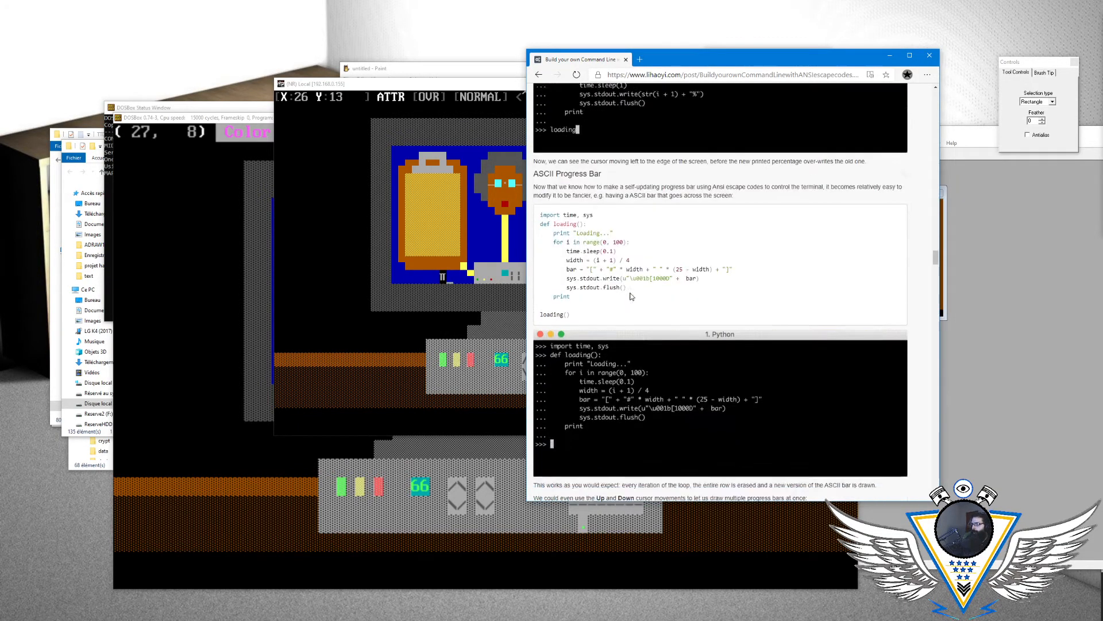
pyautogui.scroll(-4, 583, 220)
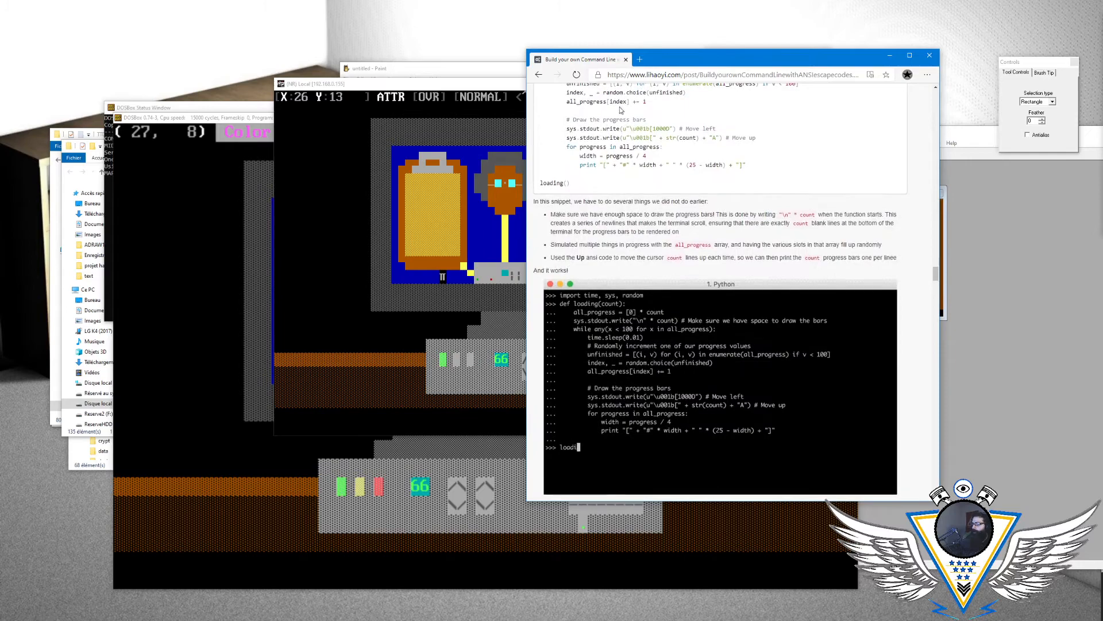
pyautogui.click(539, 77)
pyautogui.click(539, 74)
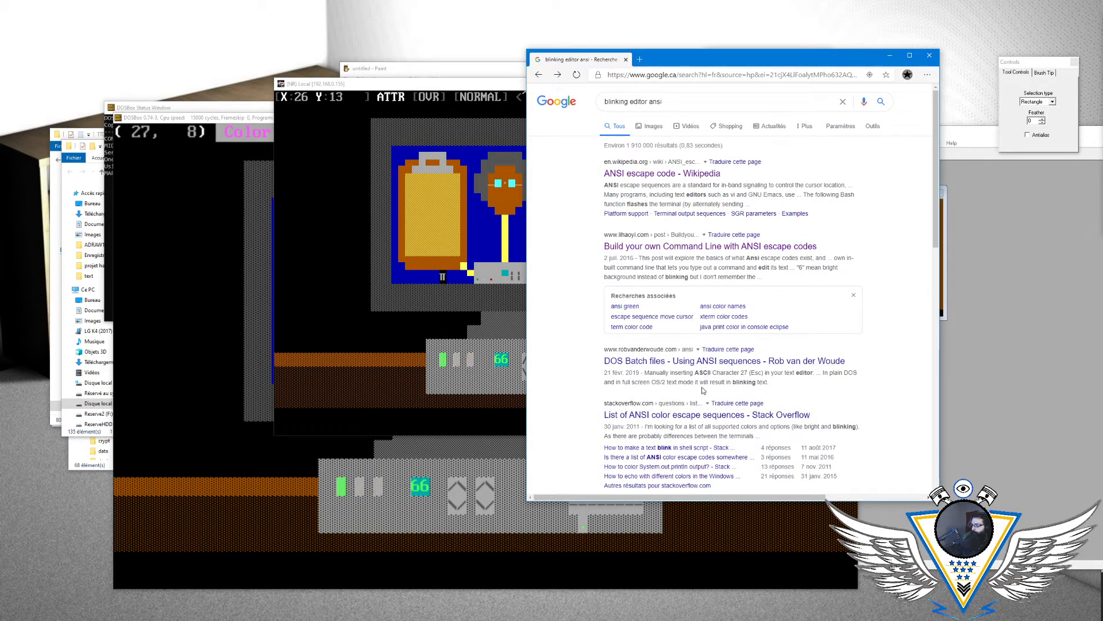
# - Check the "List of ANSI color escape sequences" question on Stack Overflow and the remaining Google results for blinking text
pyautogui.click(698, 416)
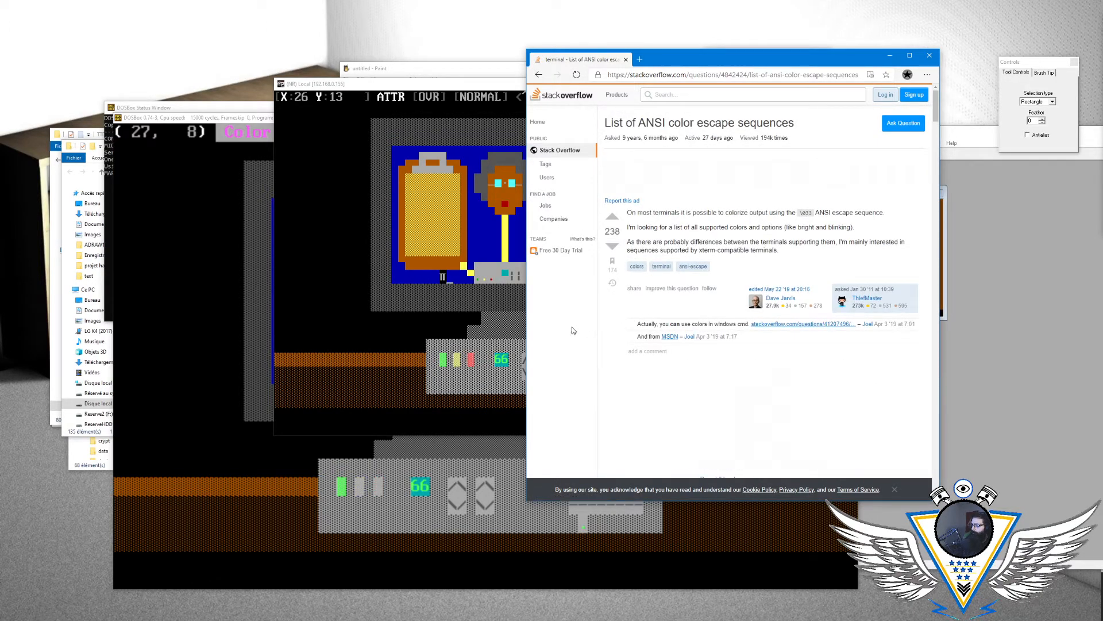
pyautogui.scroll(-5, 629, 347)
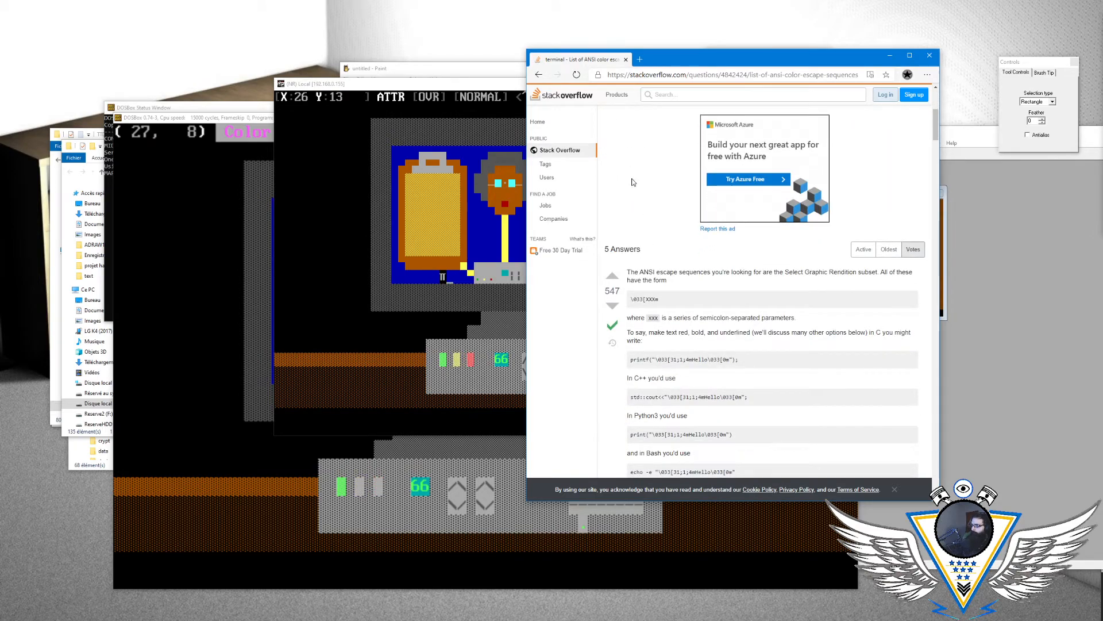
pyautogui.click(538, 76)
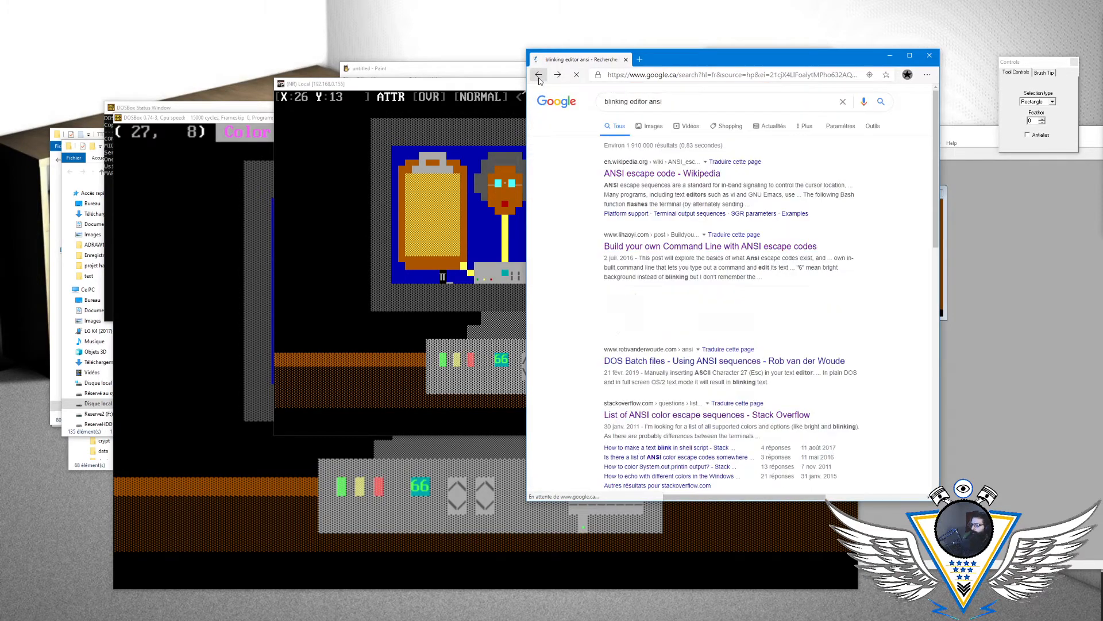
pyautogui.scroll(-3, 592, 417)
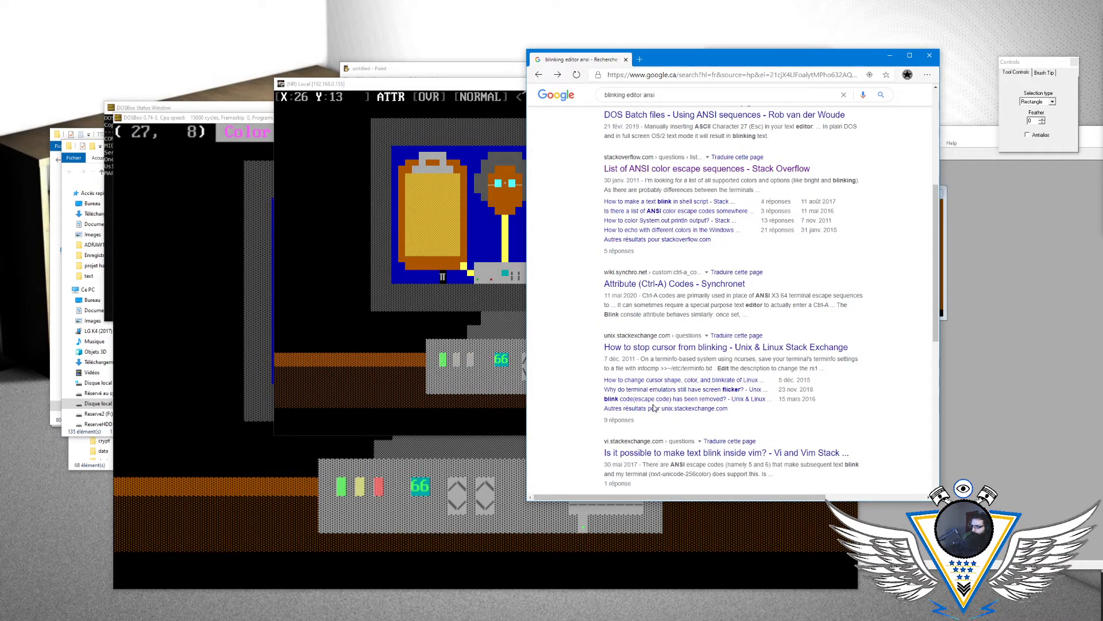
pyautogui.scroll(-3, 660, 401)
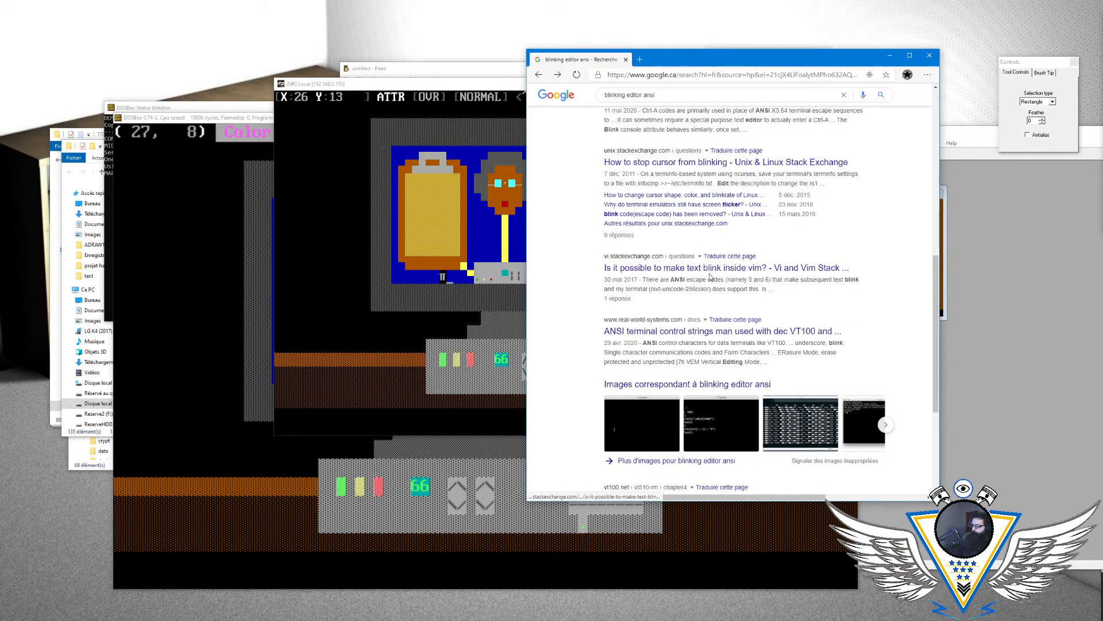
pyautogui.scroll(-3, 698, 342)
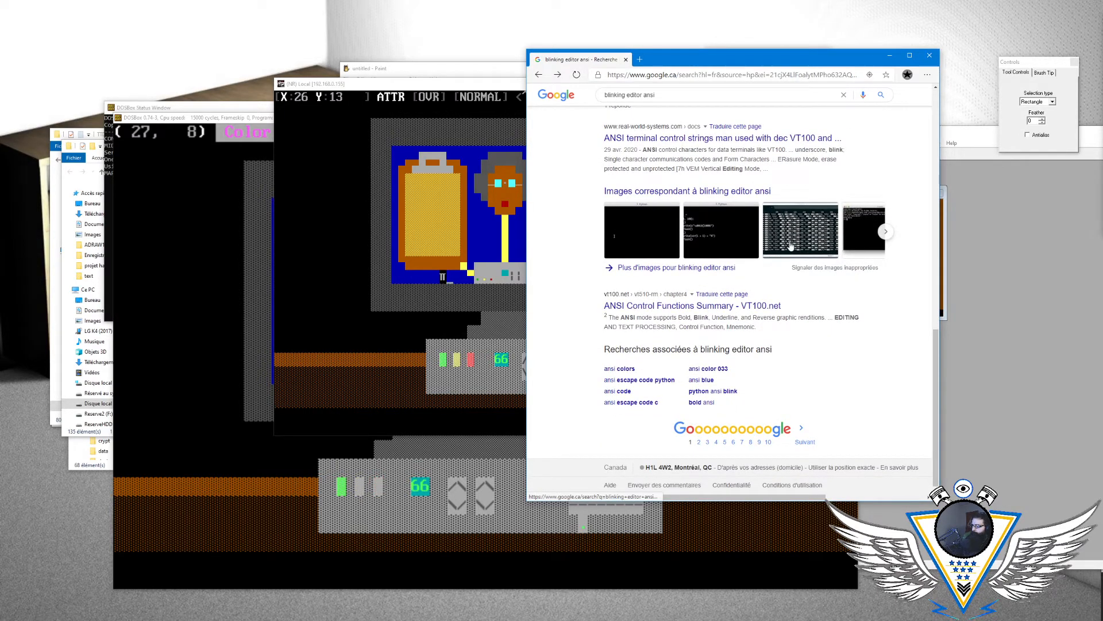
pyautogui.scroll(12, 724, 184)
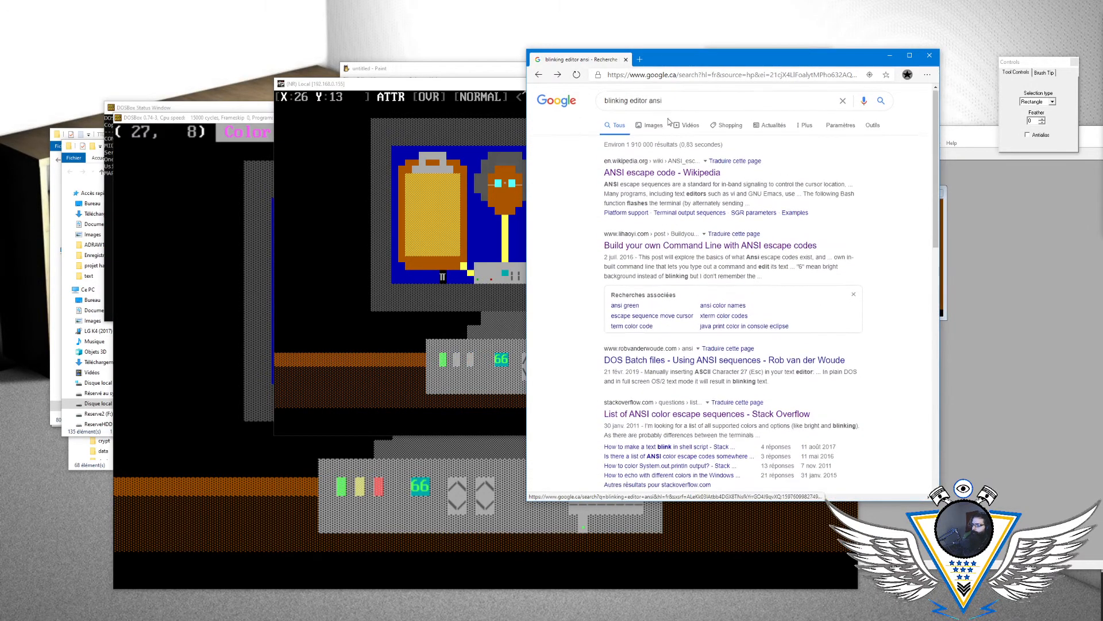
# - Search Google for "editor ansi", open the "ANSI Editors - Synchronet" page and examine the SAUCE column of its editor comparison table
pyautogui.moveTo(631, 102); pyautogui.dragTo(554, 101)
pyautogui.press('BackSpace')
pyautogui.press('Return')
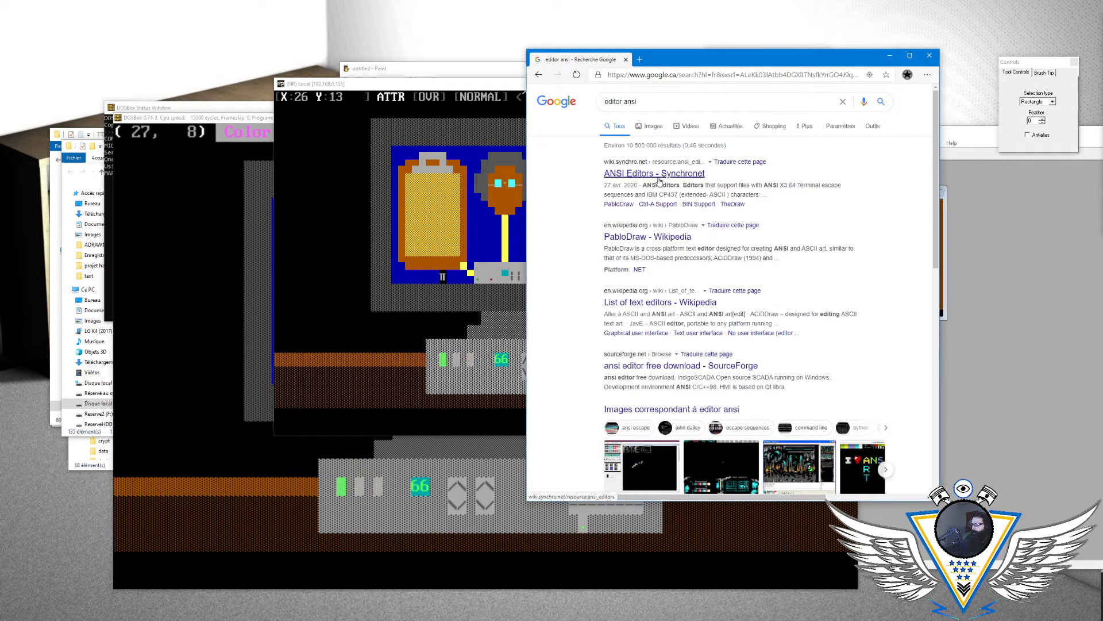
pyautogui.click(658, 176)
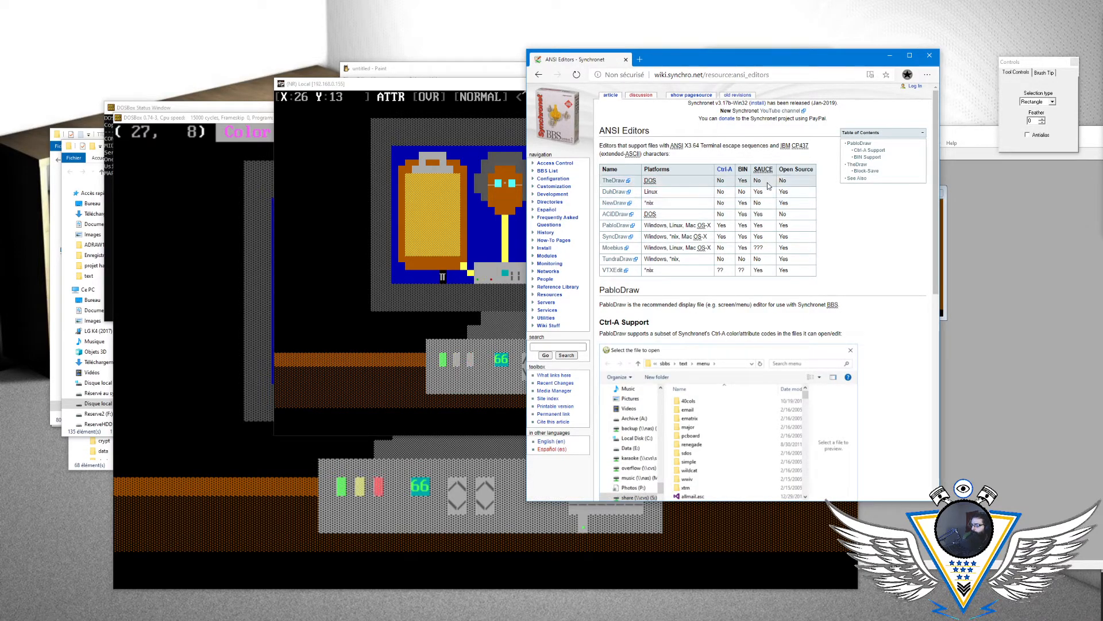
pyautogui.moveTo(768, 174)
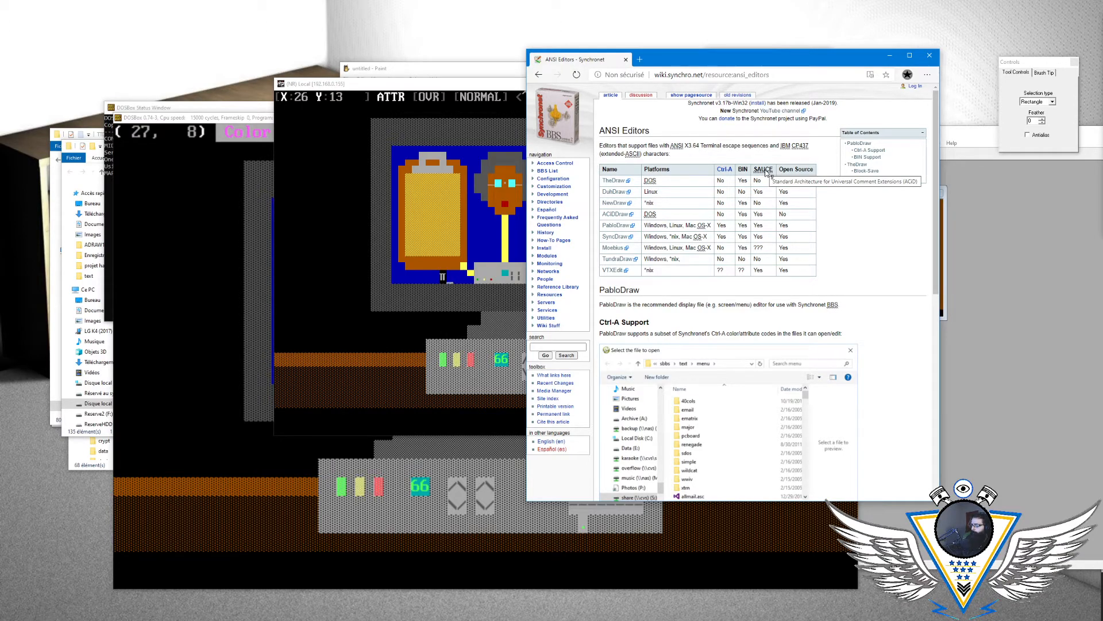
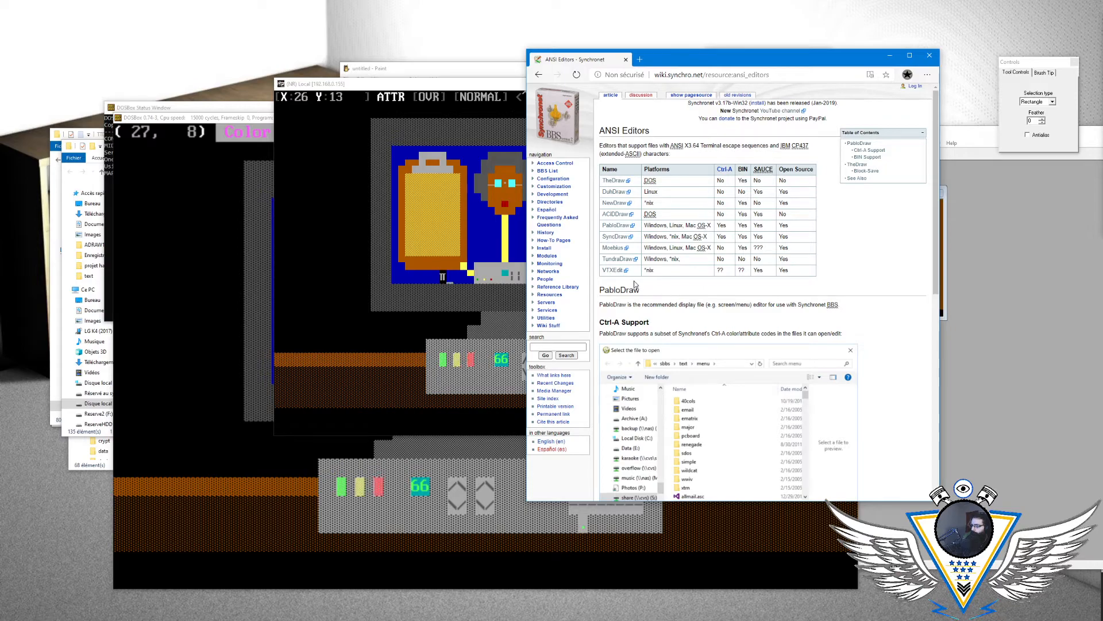
# - Open the SyncDraw home page, download the Win32 build and show syncdraw.zip in its folder
pyautogui.click(627, 239)
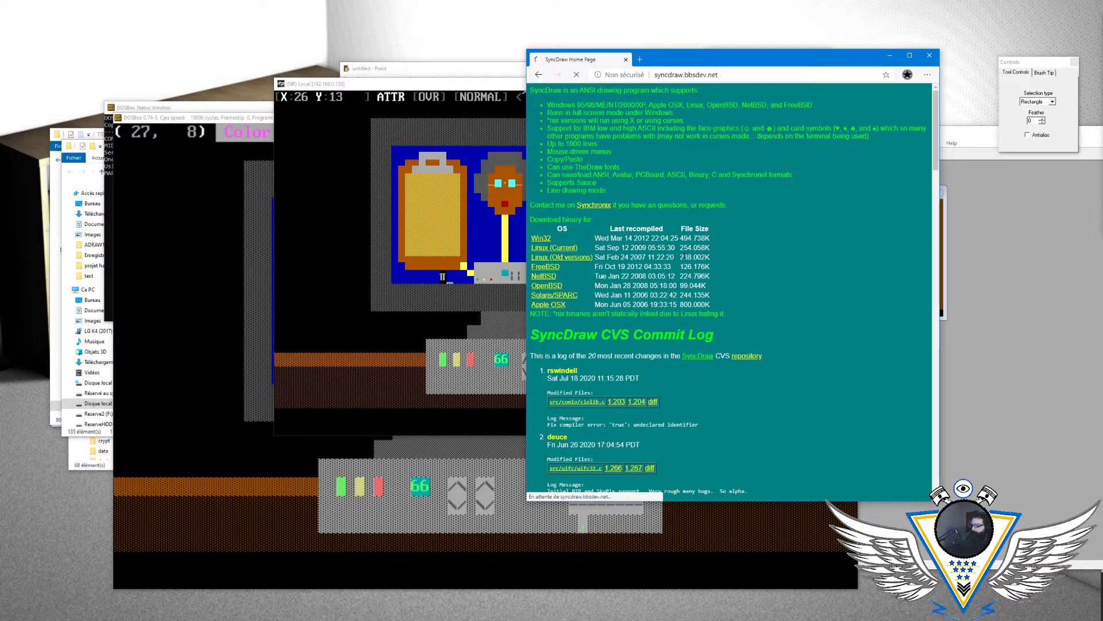
pyautogui.click(969, 345)
pyautogui.click(616, 490)
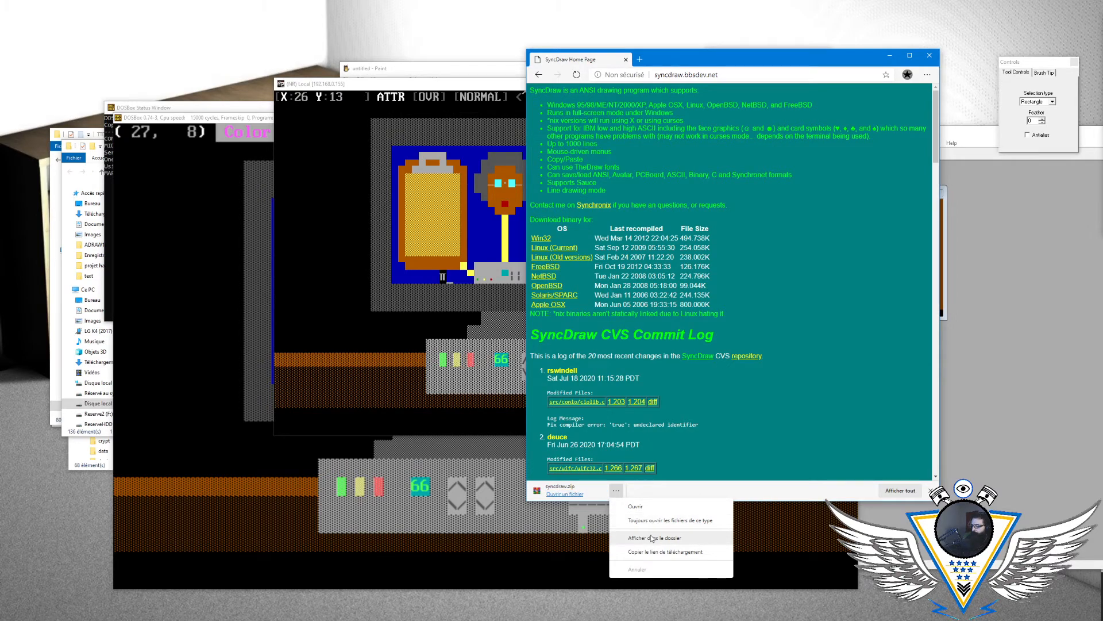
pyautogui.click(654, 537)
pyautogui.moveTo(494, 147); pyautogui.dragTo(994, 188)
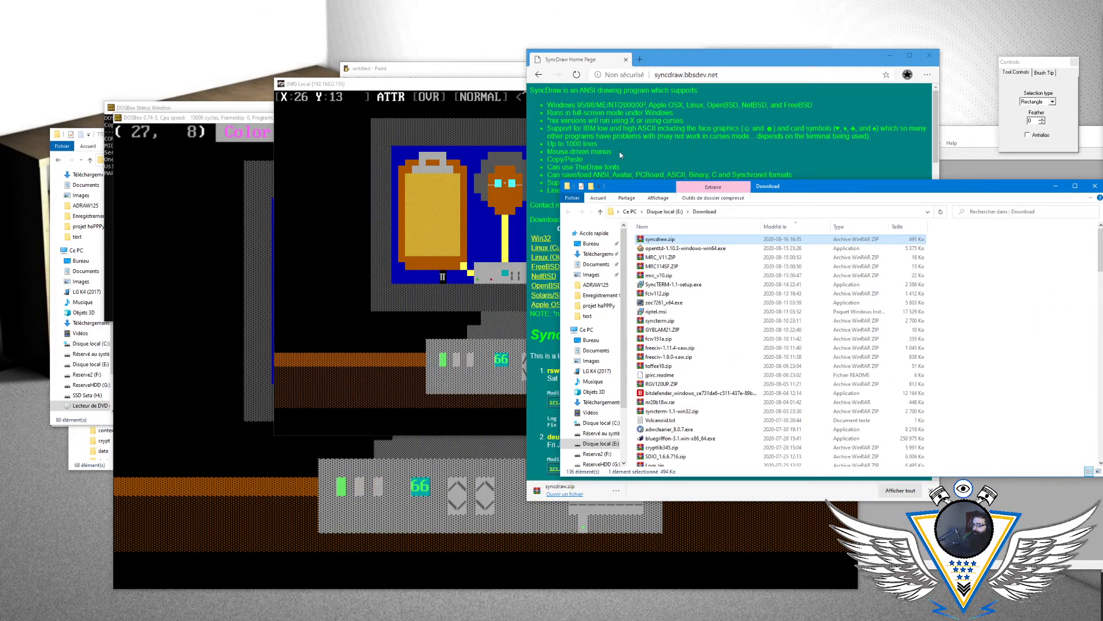
# - Quit the Mystic BBS ANSI editor without saving the Surveys drawing
pyautogui.click(465, 85)
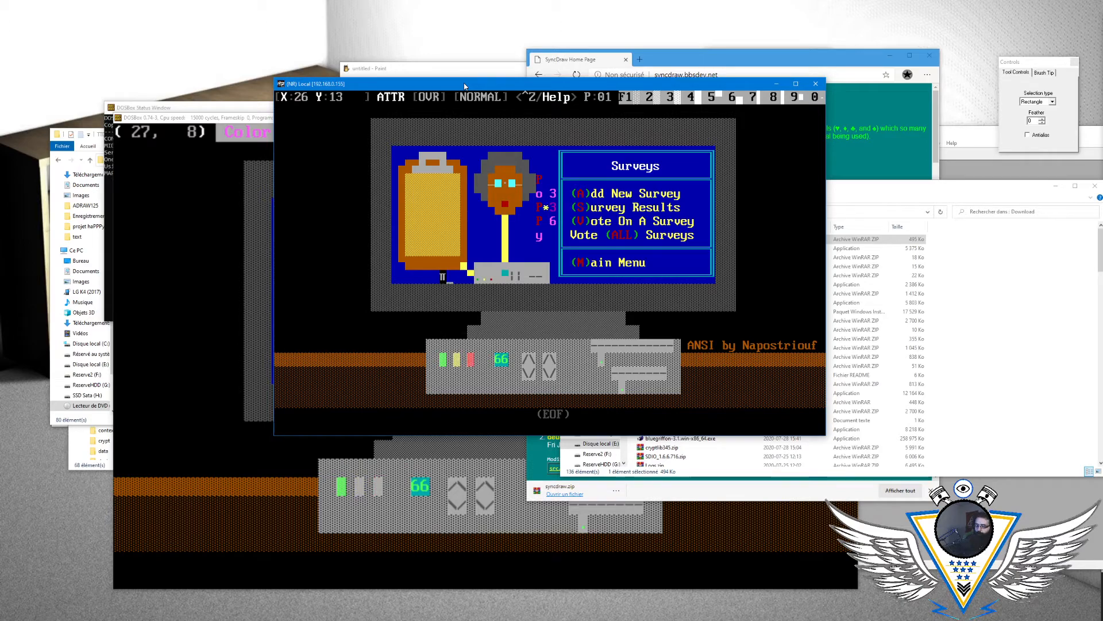
pyautogui.press('Escape')
pyautogui.press('q')
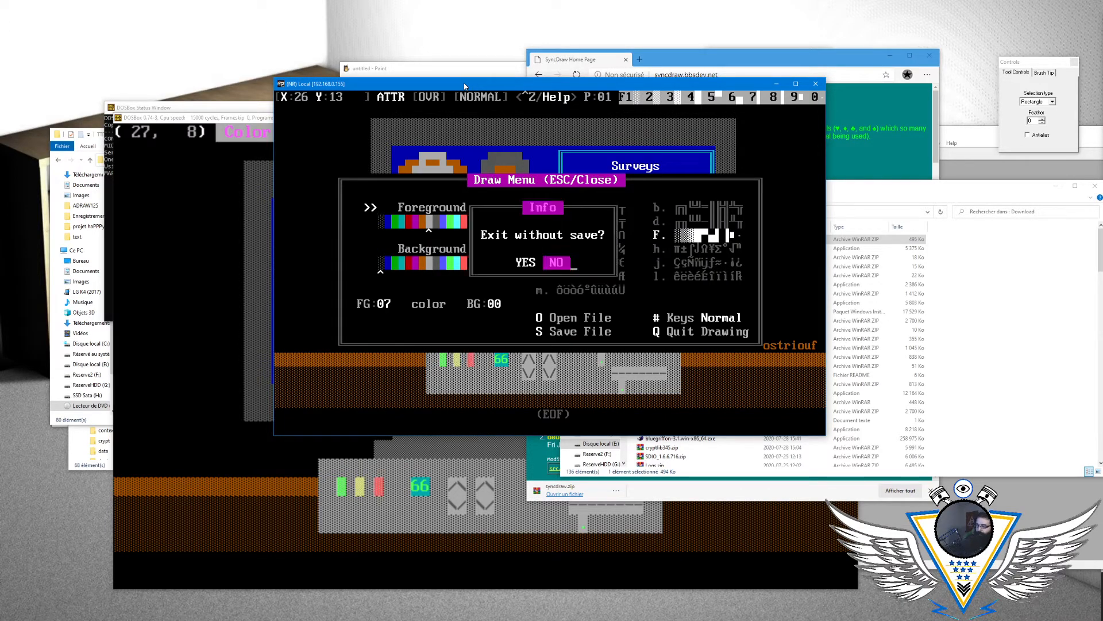
pyautogui.press('Left')
pyautogui.press('Return')
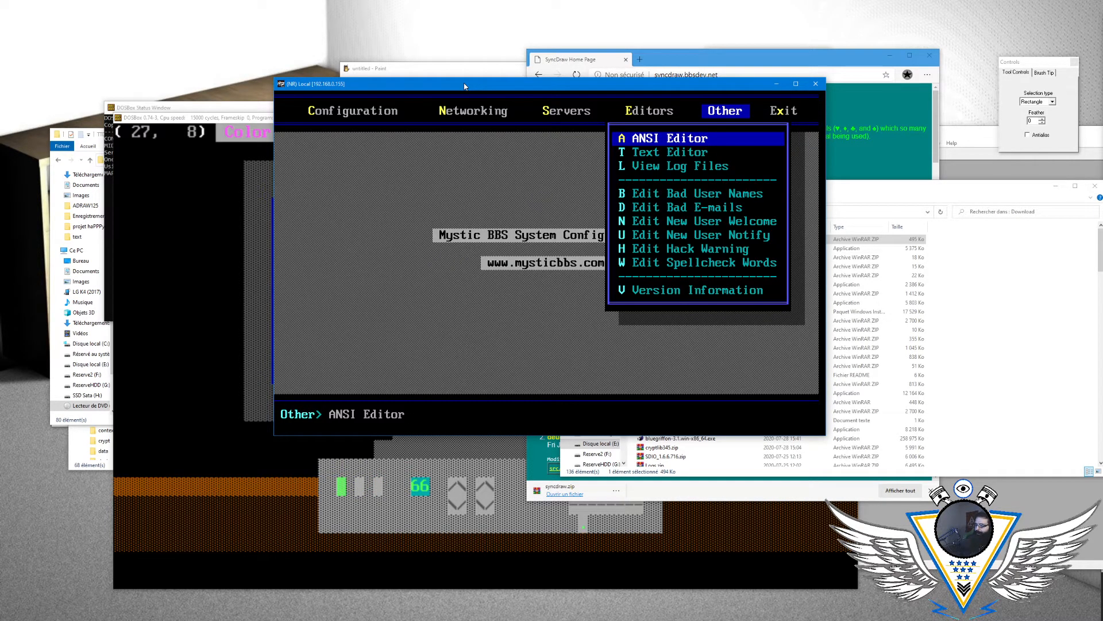
# - Extract syncdraw.zip into its own syncdraw folder, open that folder and launch SyncDraw
pyautogui.click(980, 195)
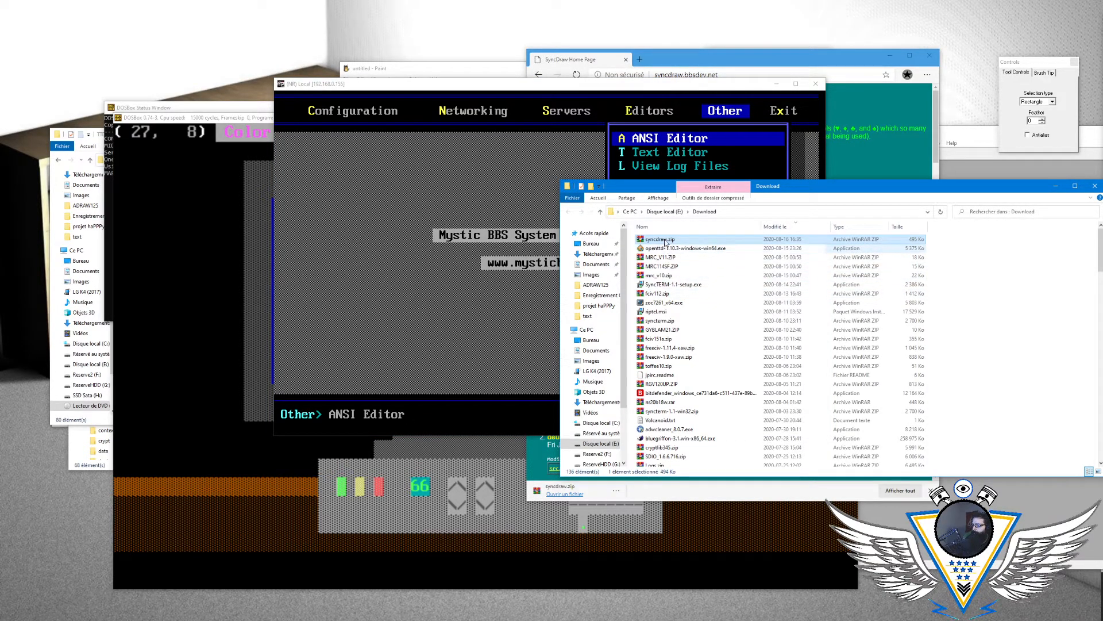
pyautogui.rightClick(659, 242)
pyautogui.rightClick(657, 241)
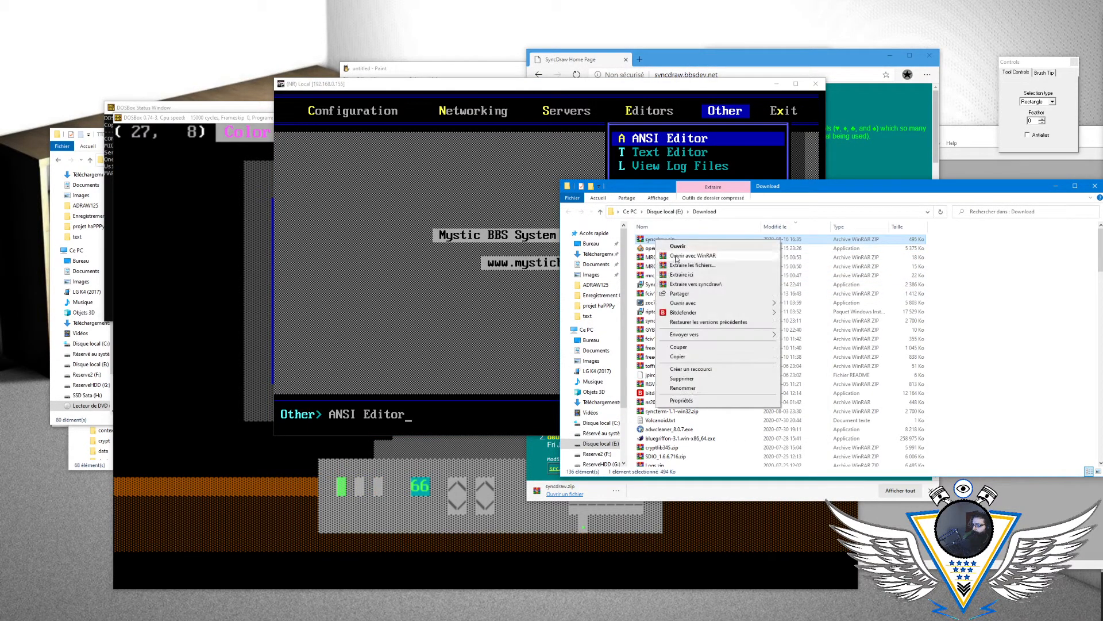
pyautogui.click(711, 284)
pyautogui.scroll(-10, 704, 368)
pyautogui.scroll(-10, 704, 382)
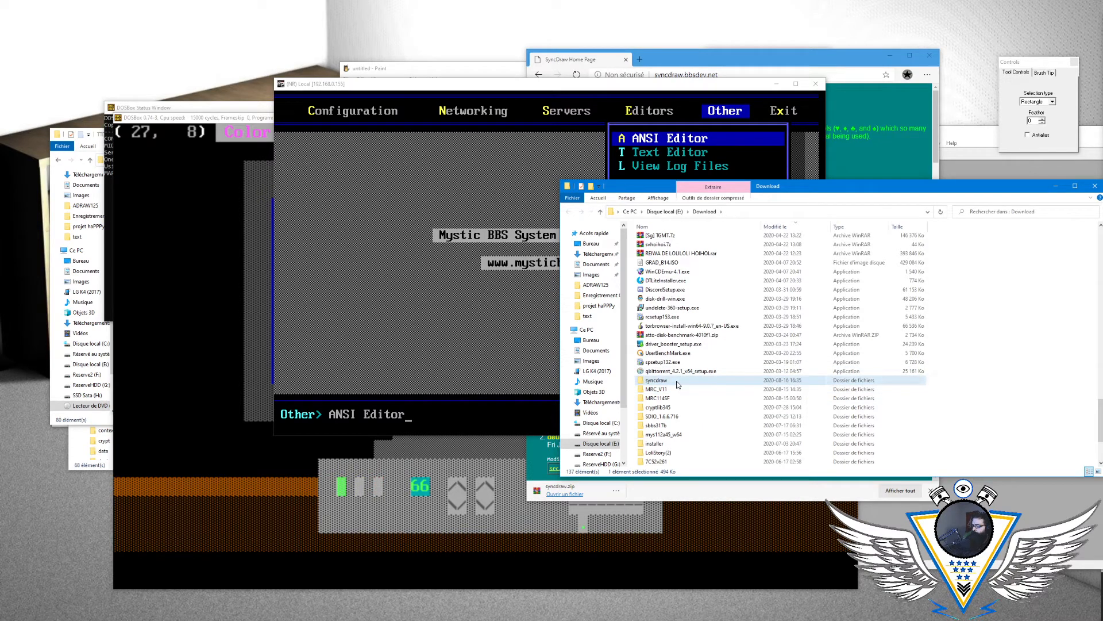
pyautogui.doubleClick(678, 383)
pyautogui.moveTo(764, 190); pyautogui.dragTo(1102, 208)
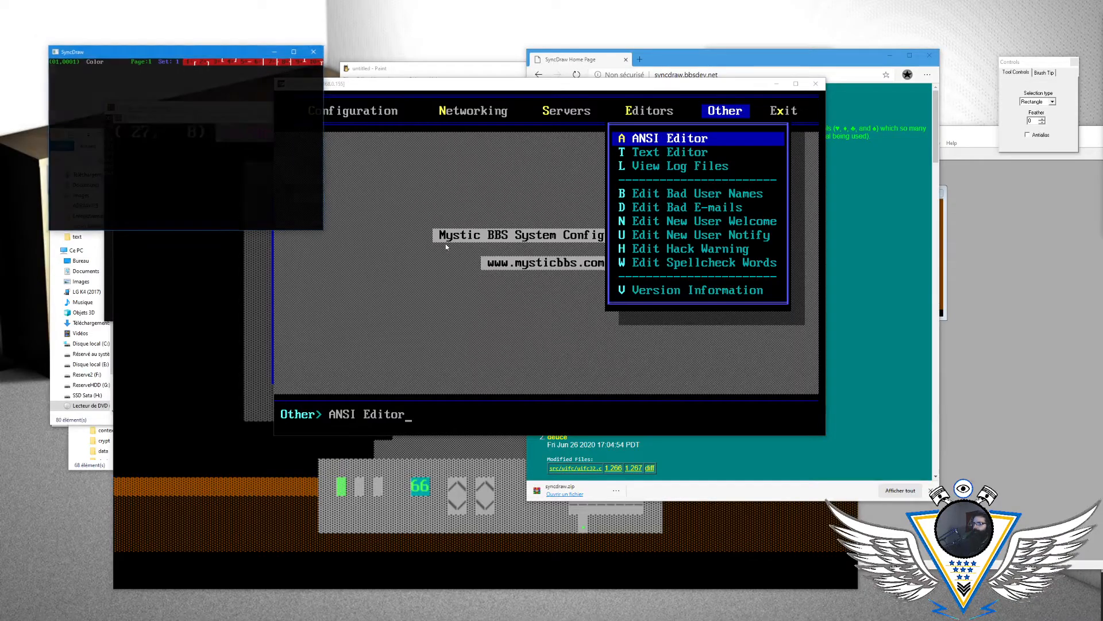
# - Load MENUSUR.ANS in SyncDraw and maximize the window
pyautogui.moveTo(209, 53); pyautogui.dragTo(498, 172)
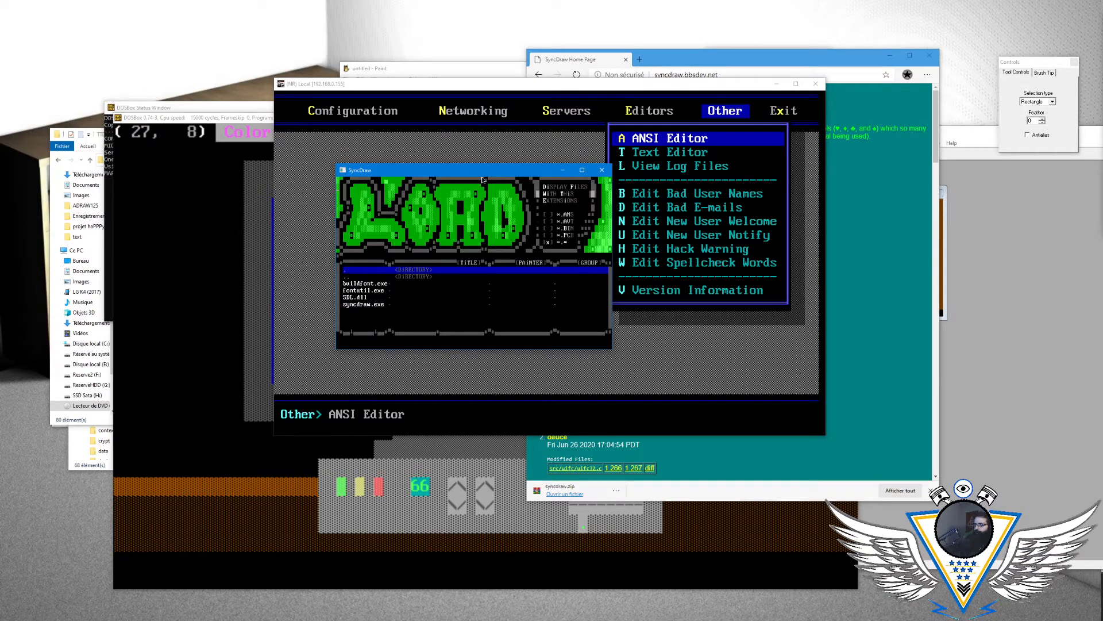
pyautogui.press('Escape')
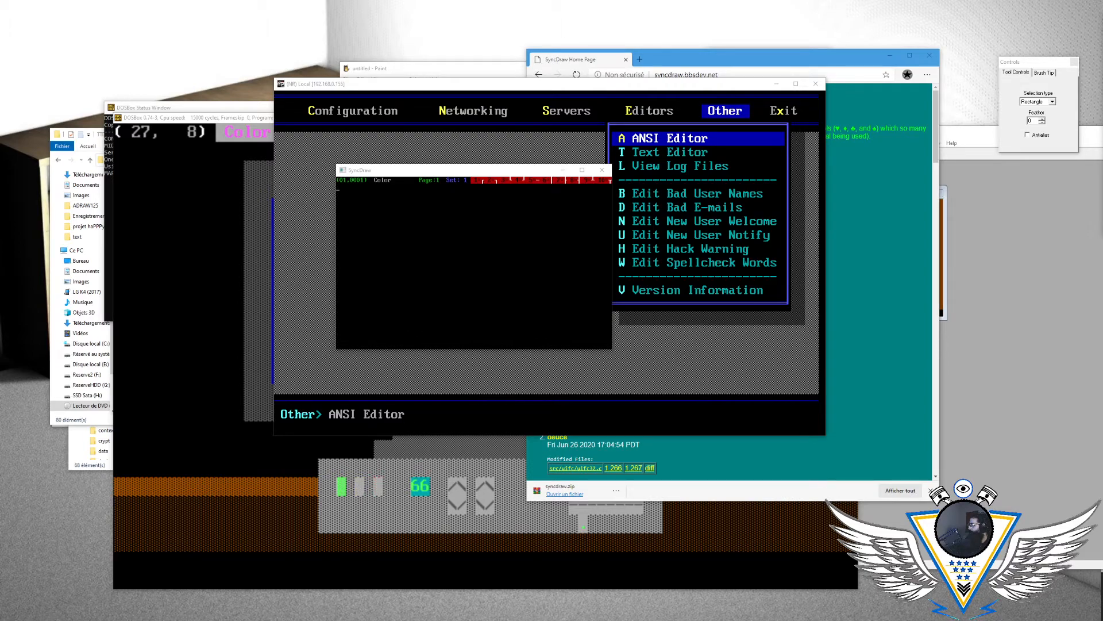
pyautogui.click(486, 172)
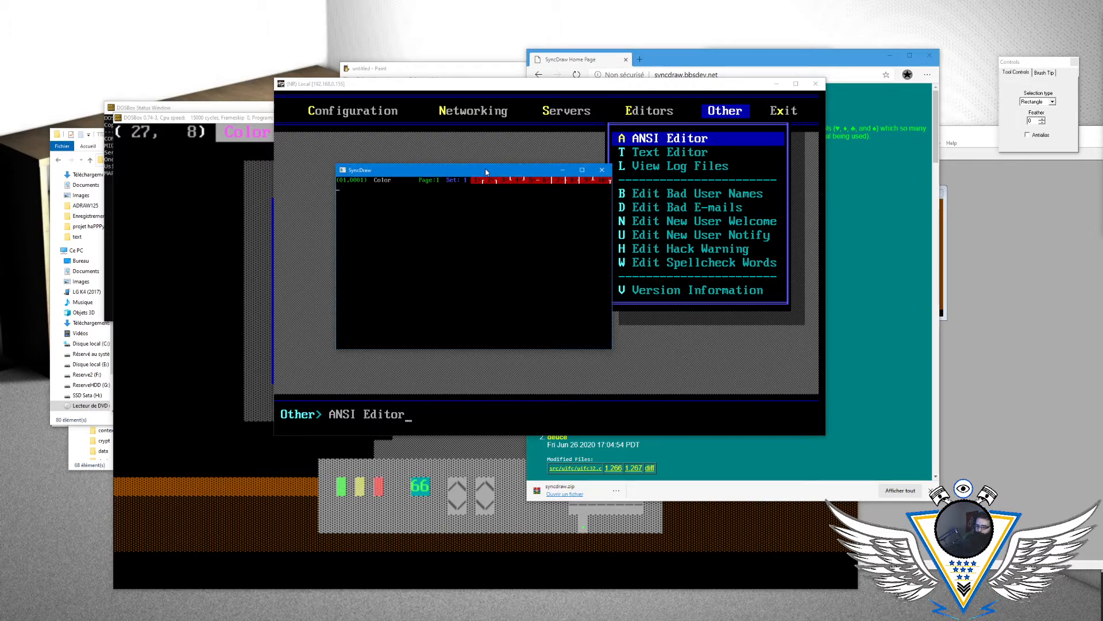
pyautogui.press('Down')
pyautogui.press('Down')
pyautogui.press('Down')
pyautogui.press('Down')
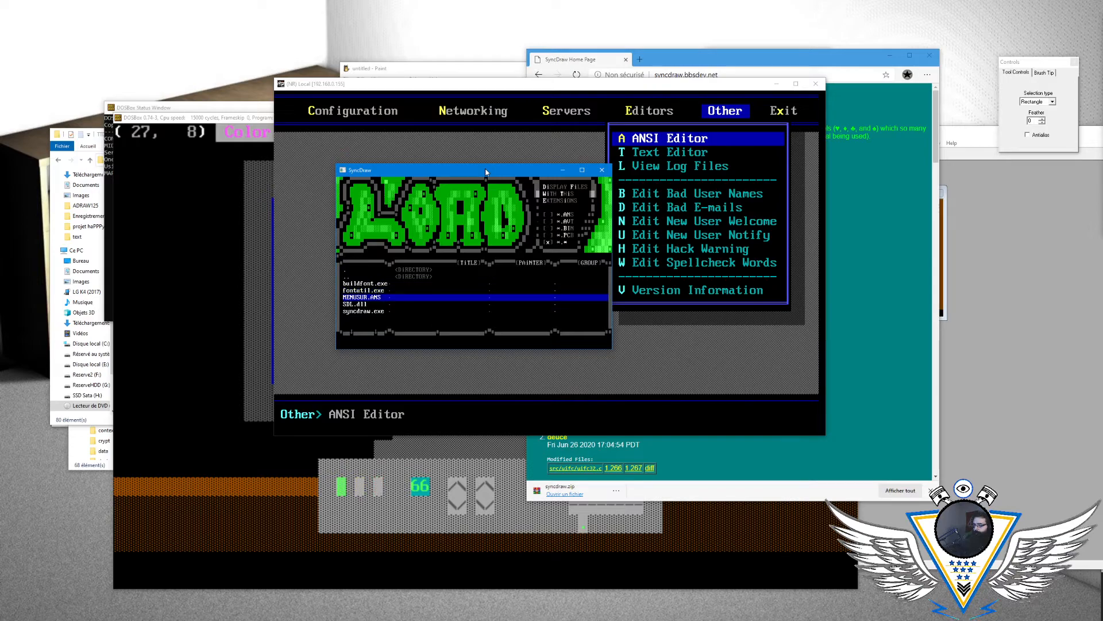
pyautogui.press('Return')
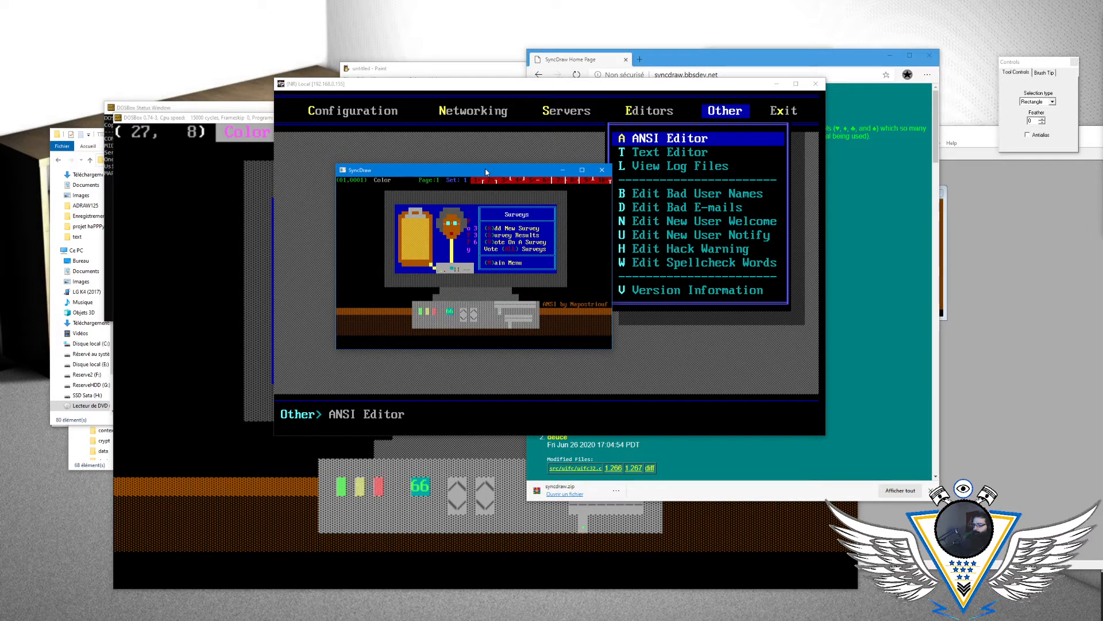
pyautogui.doubleClick(485, 172)
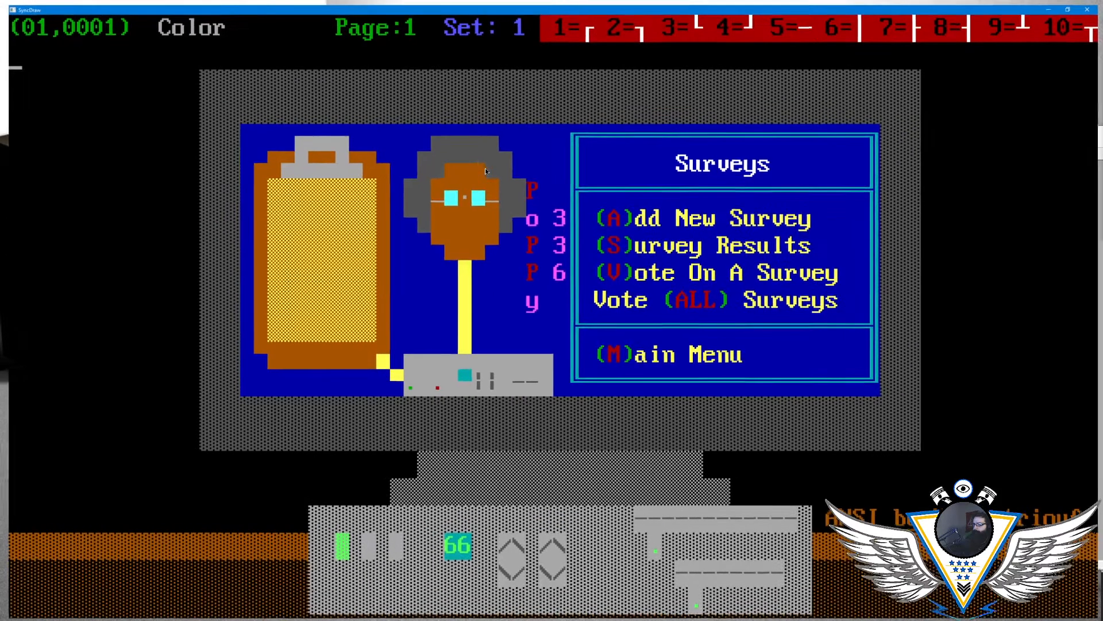
# - Move the cursor across the Surveys drawing to the small indicator lights below the figure and examine them for blinking
pyautogui.press('Right')
pyautogui.press('Right')
pyautogui.press('Right')
pyautogui.press('Down')
pyautogui.press('Down')
pyautogui.press('Down')
pyautogui.press('Down')
pyautogui.press('Down')
pyautogui.press('Down')
pyautogui.press('Down')
pyautogui.press('Down')
pyautogui.press('Down')
pyautogui.press('Right')
pyautogui.press('Right')
pyautogui.press('Right')
pyautogui.press('Right')
pyautogui.press('Right')
pyautogui.press('Right')
pyautogui.press('Right')
pyautogui.press('Right')
pyautogui.press('Right')
pyautogui.press('Right')
pyautogui.press('Right')
pyautogui.press('Right')
pyautogui.press('Right')
pyautogui.press('Right')
pyautogui.press('Right')
pyautogui.press('Right')
pyautogui.press('Right')
pyautogui.press('Right')
pyautogui.press('Right')
pyautogui.press('Right')
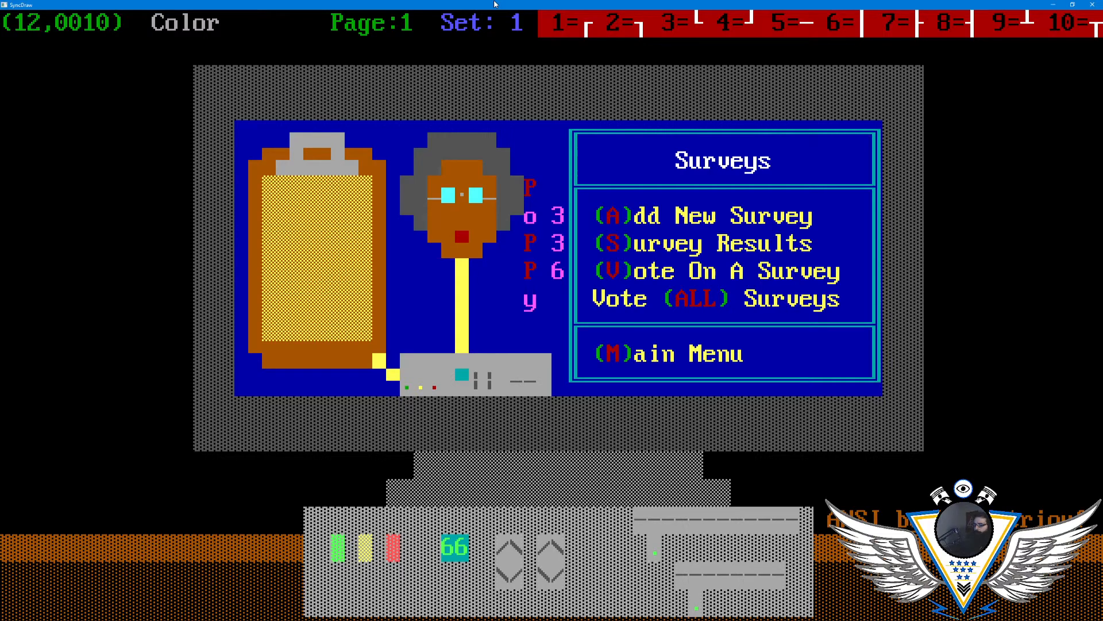
pyautogui.press('Down')
pyautogui.press('Down')
pyautogui.press('Right')
pyautogui.press('Right')
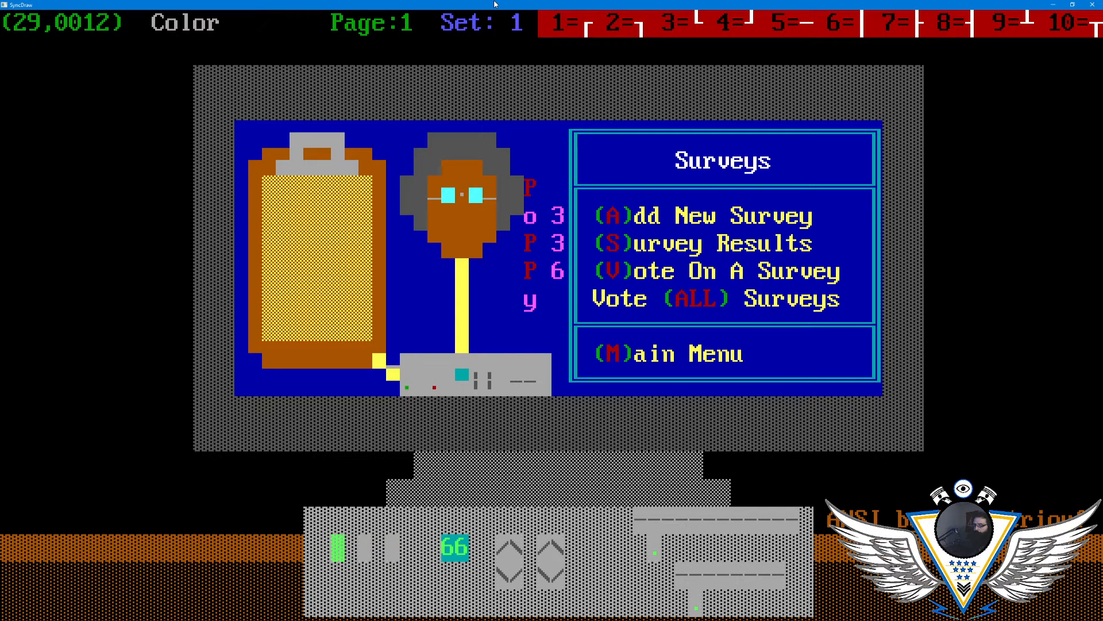
pyautogui.press('Right')
pyautogui.press('Up')
pyautogui.press('Right')
pyautogui.press('Down')
pyautogui.press('Down')
pyautogui.press('Left')
pyautogui.press('Left')
pyautogui.press('Left')
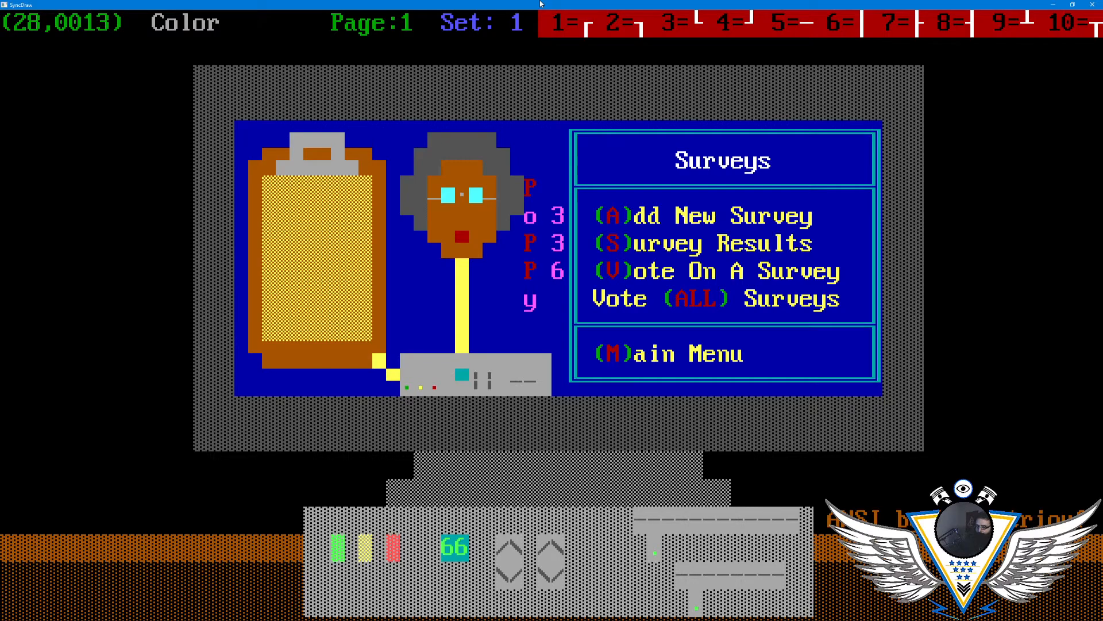
# - Look through the font commands and the font selection screen for a blinking option, without changing the font
pyautogui.press('Escape')
pyautogui.press('Right')
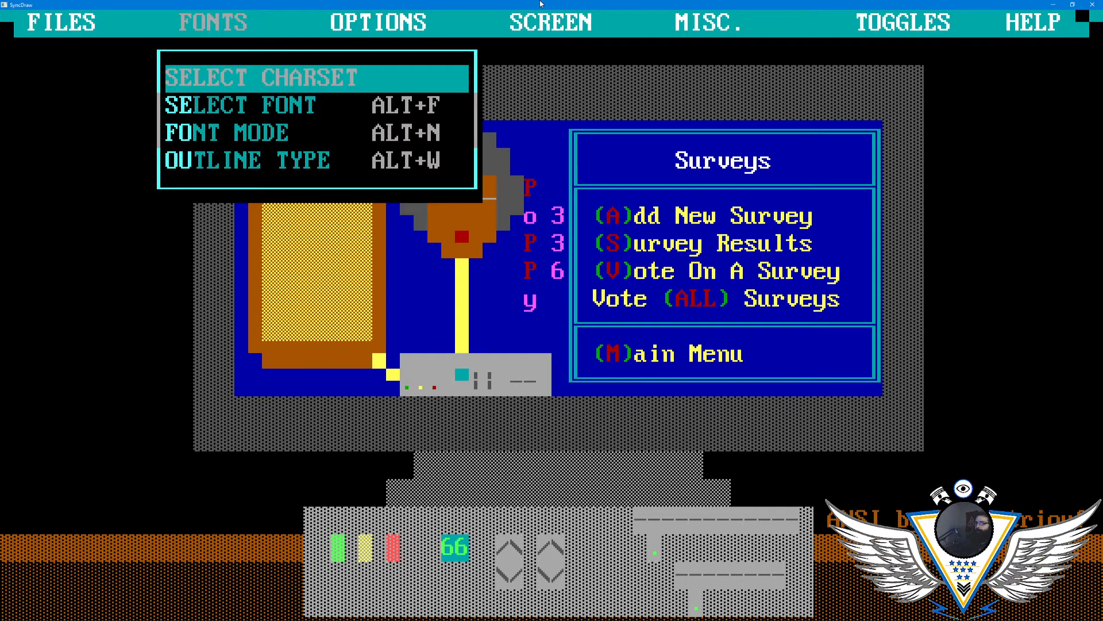
pyautogui.press('Down')
pyautogui.press('Down')
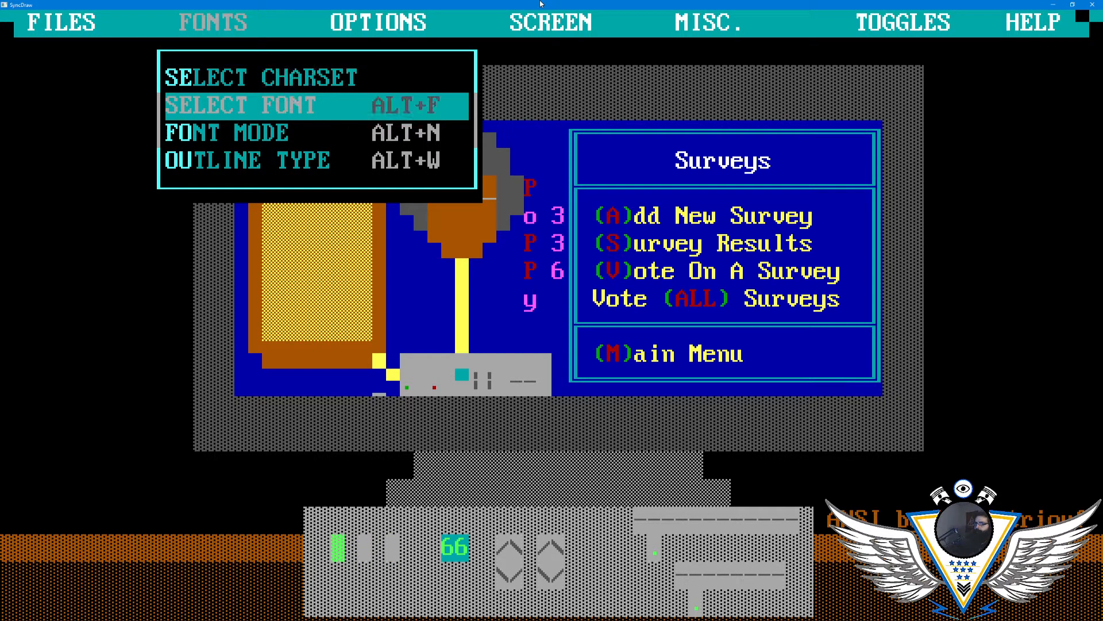
pyautogui.press('Up')
pyautogui.press('Return')
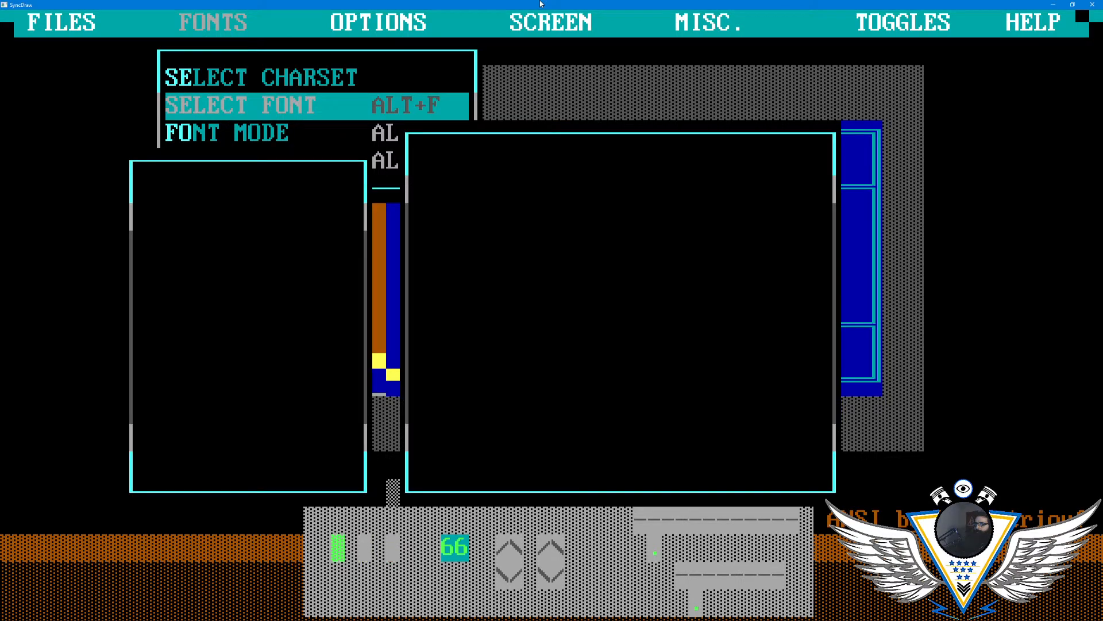
pyautogui.press('Escape')
pyautogui.press('Escape')
pyautogui.press('Right')
pyautogui.press('Down')
pyautogui.press('Escape')
pyautogui.press('Escape')
pyautogui.press('Right')
pyautogui.press('Down')
pyautogui.press('Escape')
pyautogui.press('Escape')
pyautogui.press('Right')
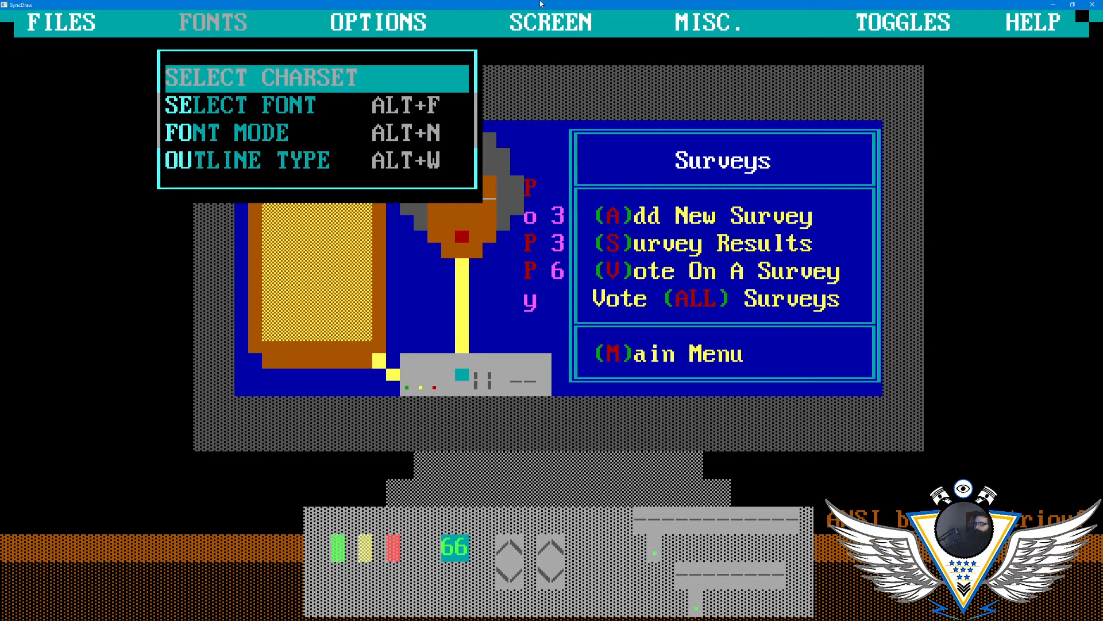
pyautogui.press('Return')
pyautogui.press('Escape')
pyautogui.press('Escape')
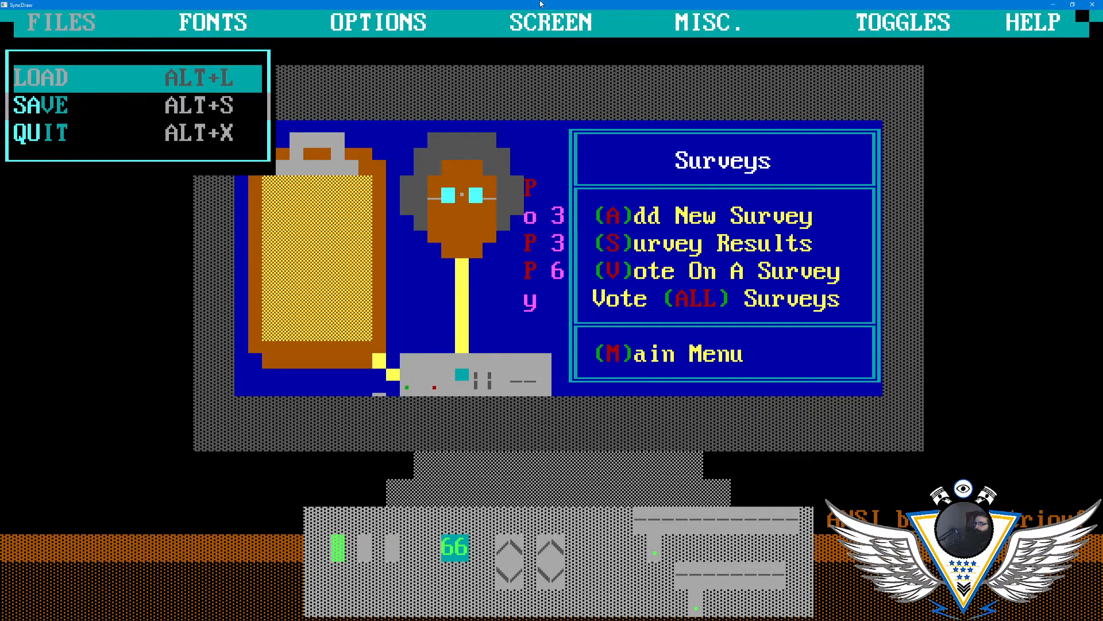
# - Set the drawing colors to a dark red foreground on a light gray background
pyautogui.press('Right')
pyautogui.press('Right')
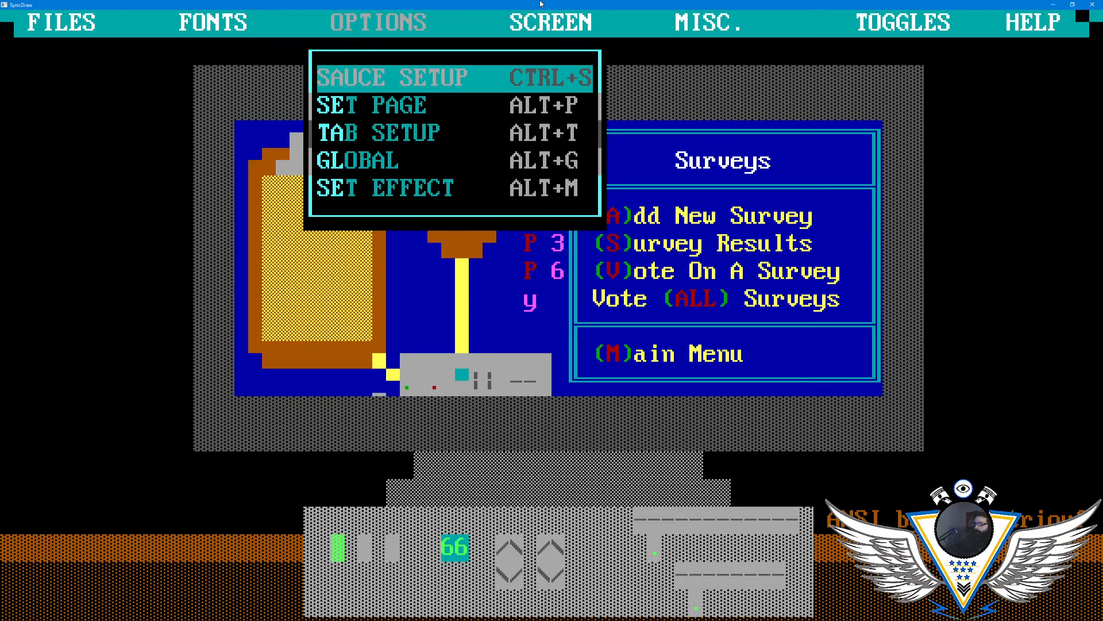
pyautogui.press('Right')
pyautogui.press('Right')
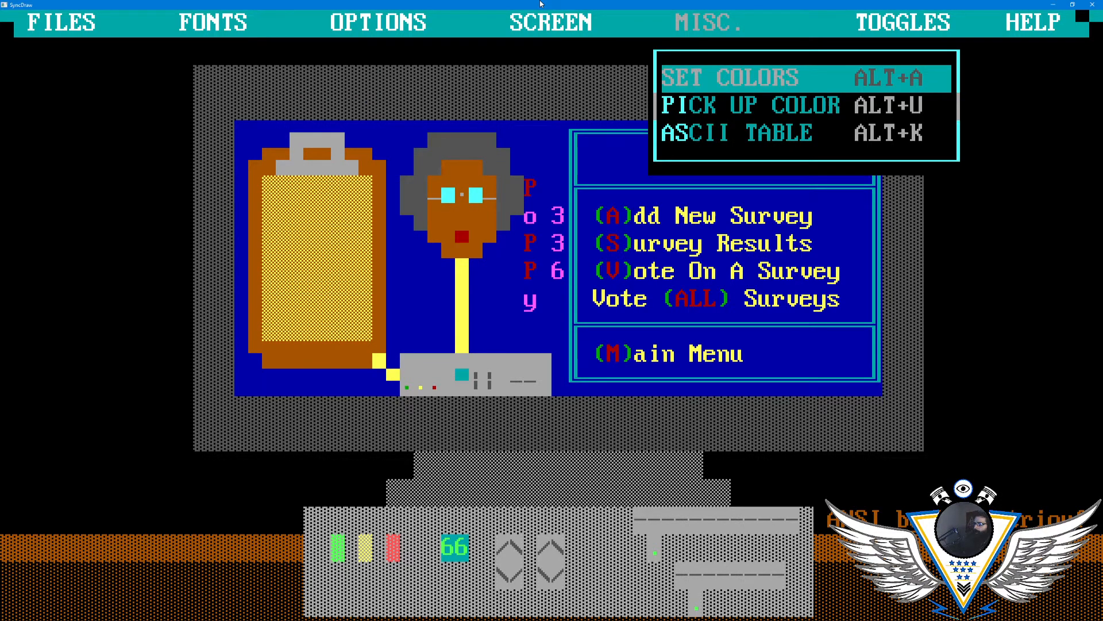
pyautogui.press('Return')
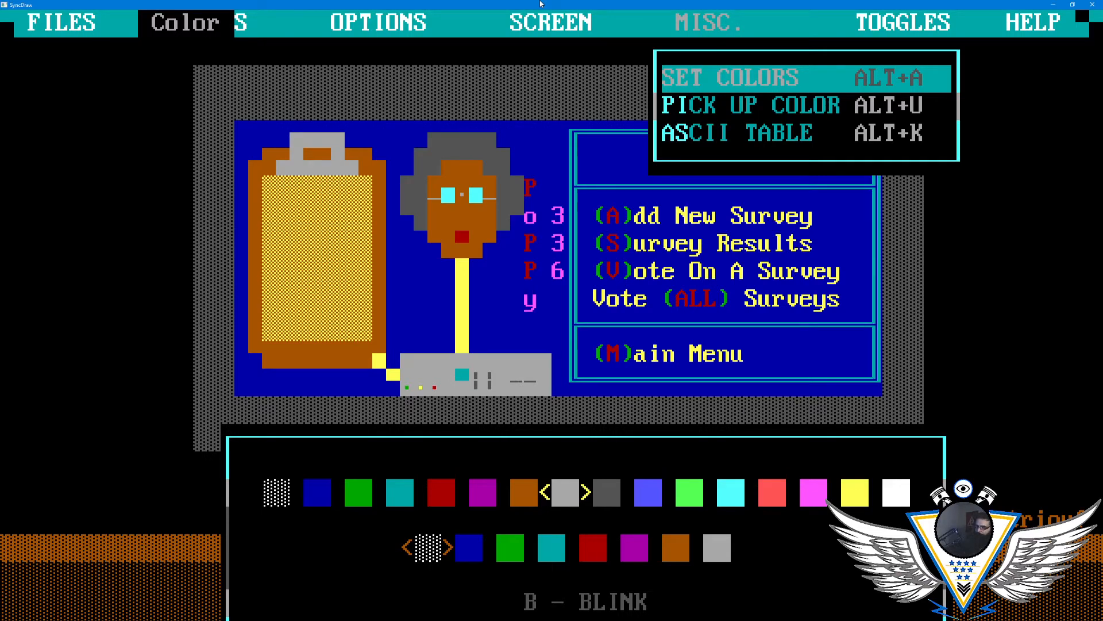
pyautogui.press('Left')
pyautogui.press('Left')
pyautogui.press('Left')
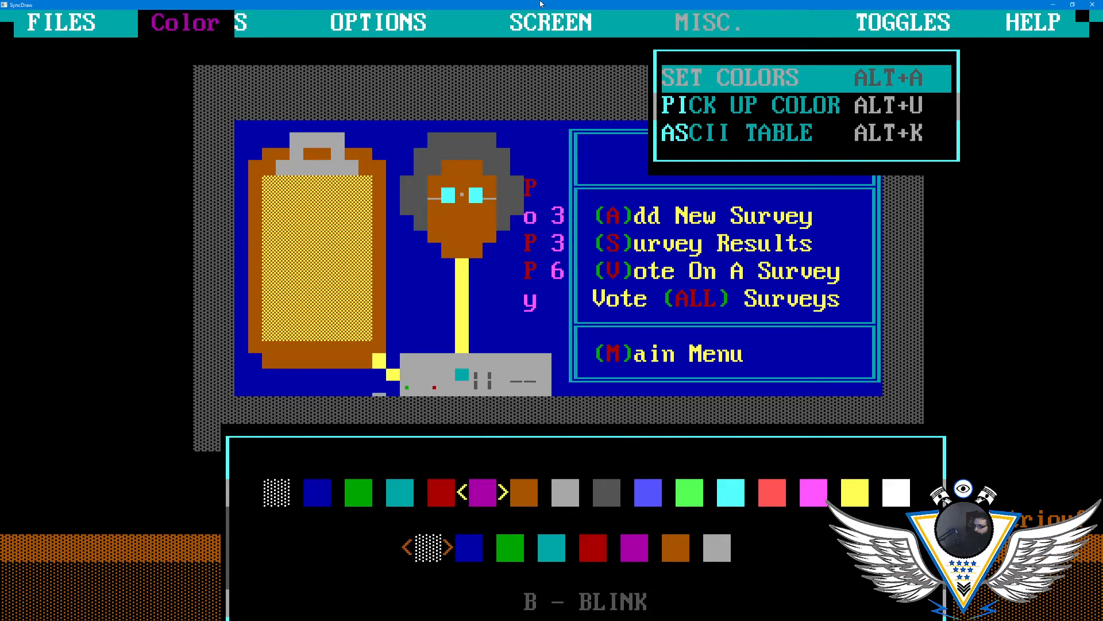
pyautogui.press('Down')
pyautogui.press('Down')
pyautogui.press('Down')
pyautogui.press('Down')
pyautogui.press('Down')
pyautogui.press('Down')
pyautogui.press('Down')
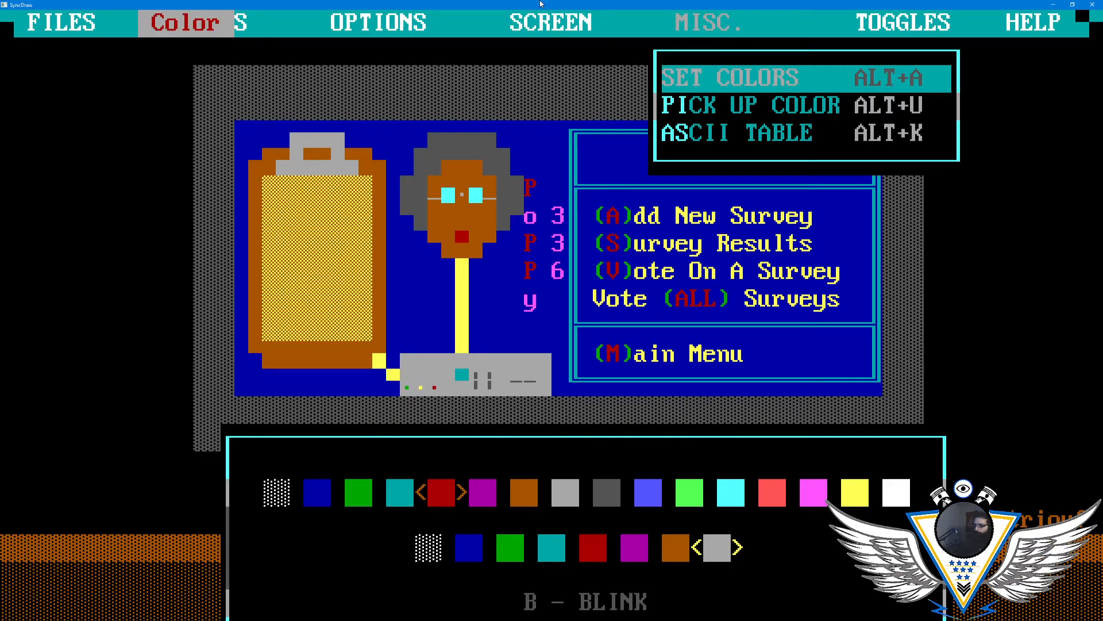
pyautogui.press('Return')
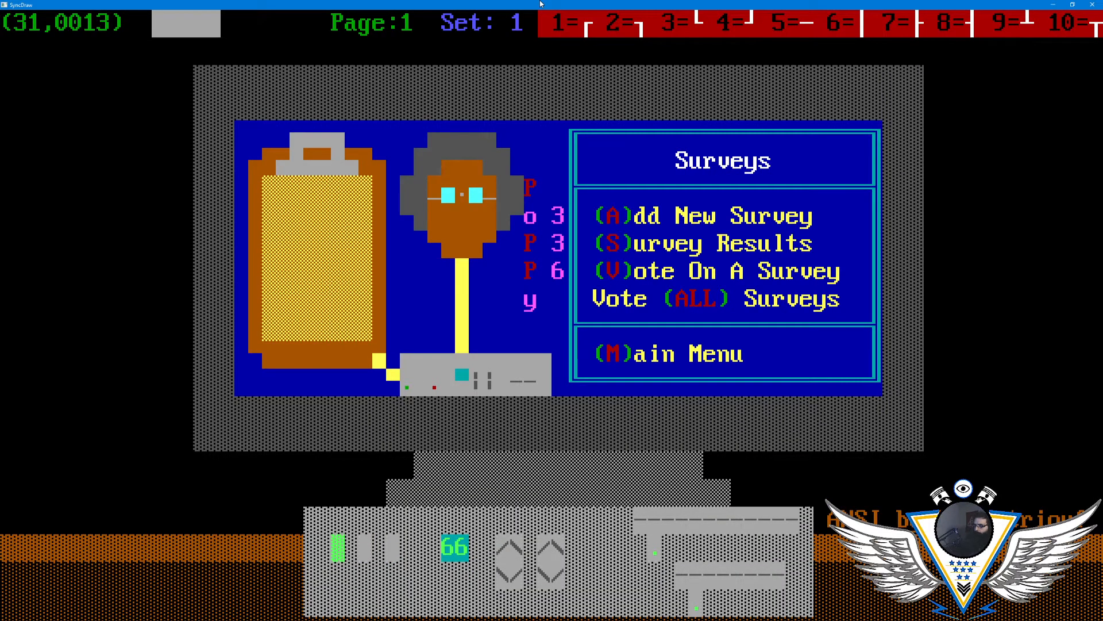
# - Examine the small indicator lights and the pink and red characters beside the figure with the cursor
pyautogui.press('Up')
pyautogui.press('Right')
pyautogui.press('Down')
pyautogui.press('Down')
pyautogui.press('Right')
pyautogui.press('Up')
pyautogui.press('Up')
pyautogui.press('Up')
pyautogui.press('Up')
pyautogui.press('Up')
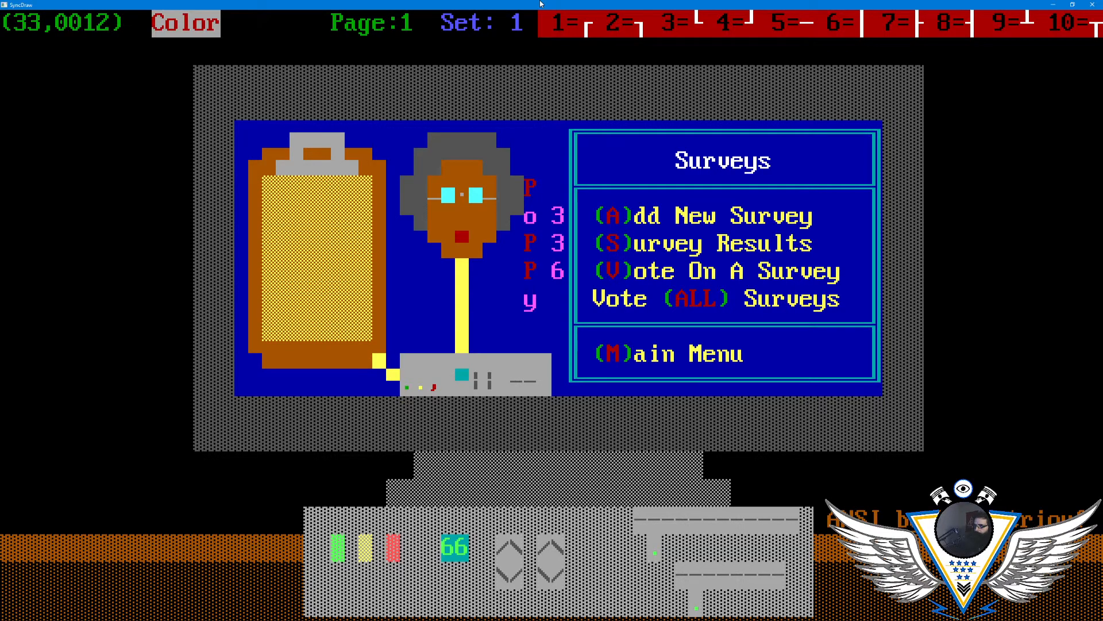
pyautogui.press('Right')
pyautogui.press('Right')
pyautogui.press('Right')
pyautogui.press('Right')
pyautogui.press('Right')
pyautogui.press('Right')
pyautogui.press('Right')
pyautogui.press('Escape')
pyautogui.press('Escape')
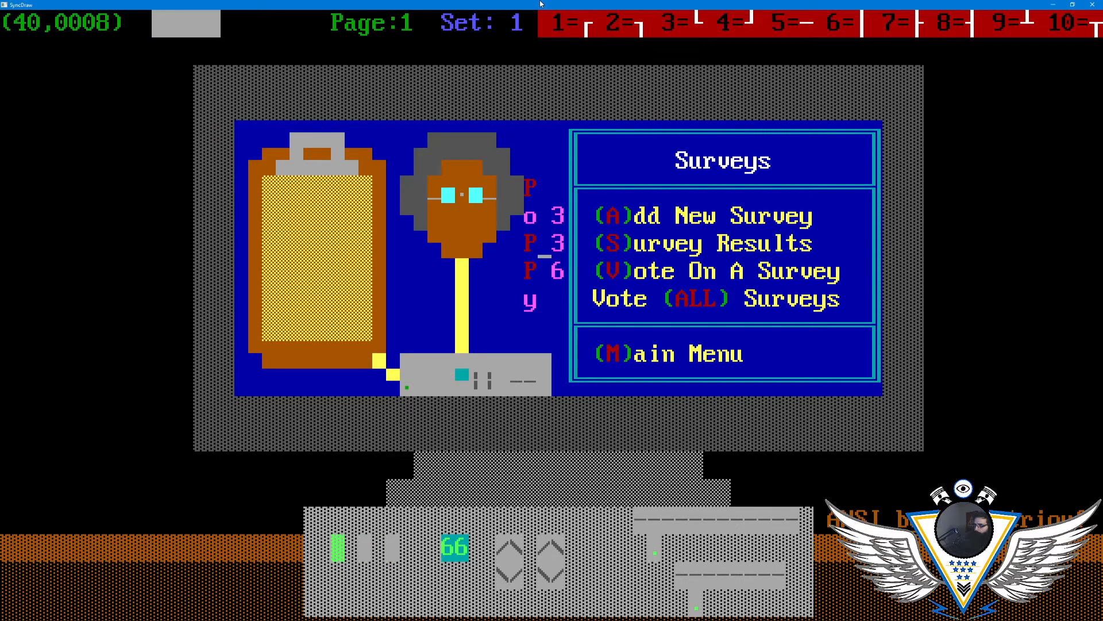
pyautogui.press('Down')
pyautogui.press('Left')
pyautogui.press('Down')
pyautogui.press('Left')
pyautogui.press('Left')
pyautogui.press('Left')
pyautogui.press('Left')
pyautogui.press('Left')
pyautogui.press('Left')
pyautogui.press('Down')
pyautogui.press('Left')
pyautogui.press('Down')
pyautogui.press('Down')
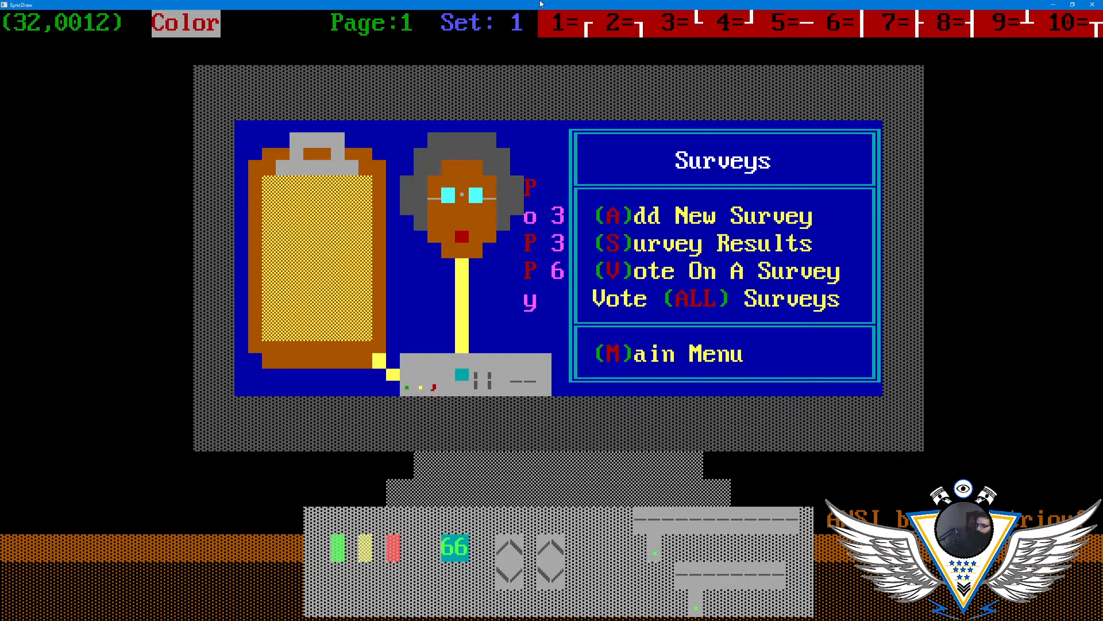
pyautogui.press('Right')
pyautogui.press('Up')
pyautogui.press('Up')
pyautogui.press('Up')
pyautogui.press('Right')
pyautogui.press('Right')
pyautogui.press('Right')
pyautogui.press('Right')
pyautogui.press('Right')
pyautogui.press('Up')
pyautogui.press('Up')
pyautogui.press('Right')
pyautogui.press('Right')
# - Pick up the drawing color from the cell between the middle P and the 3 beside the figure
pyautogui.press('Escape')
pyautogui.press('Escape')
pyautogui.press('Escape')
pyautogui.press('Escape')
pyautogui.press('Escape')
pyautogui.press('Right')
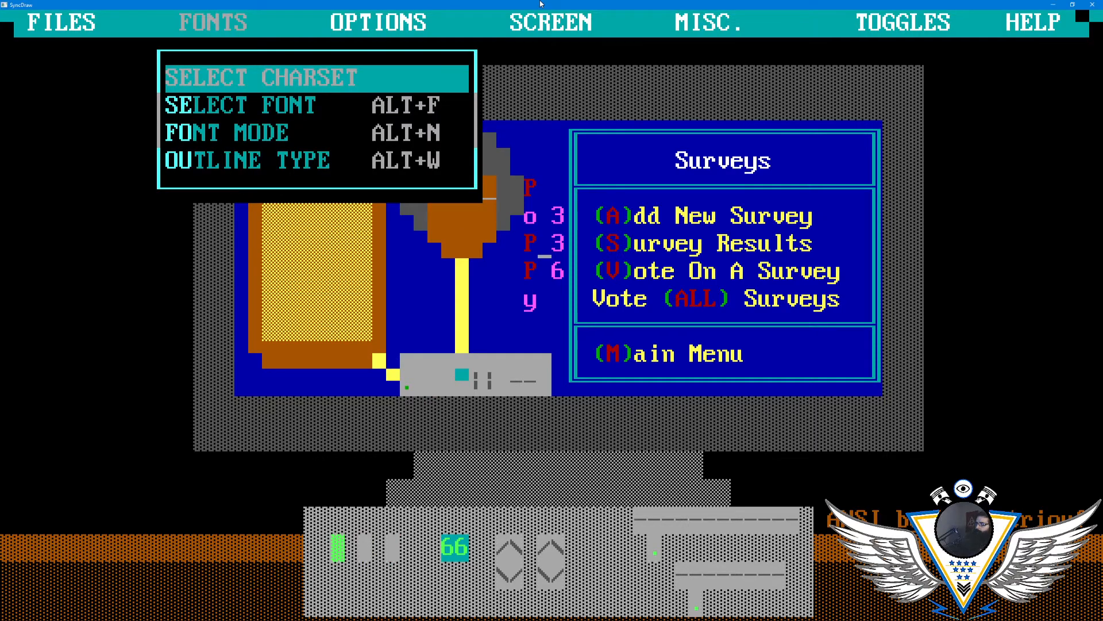
pyautogui.press('Right')
pyautogui.press('Right')
pyautogui.press('Right')
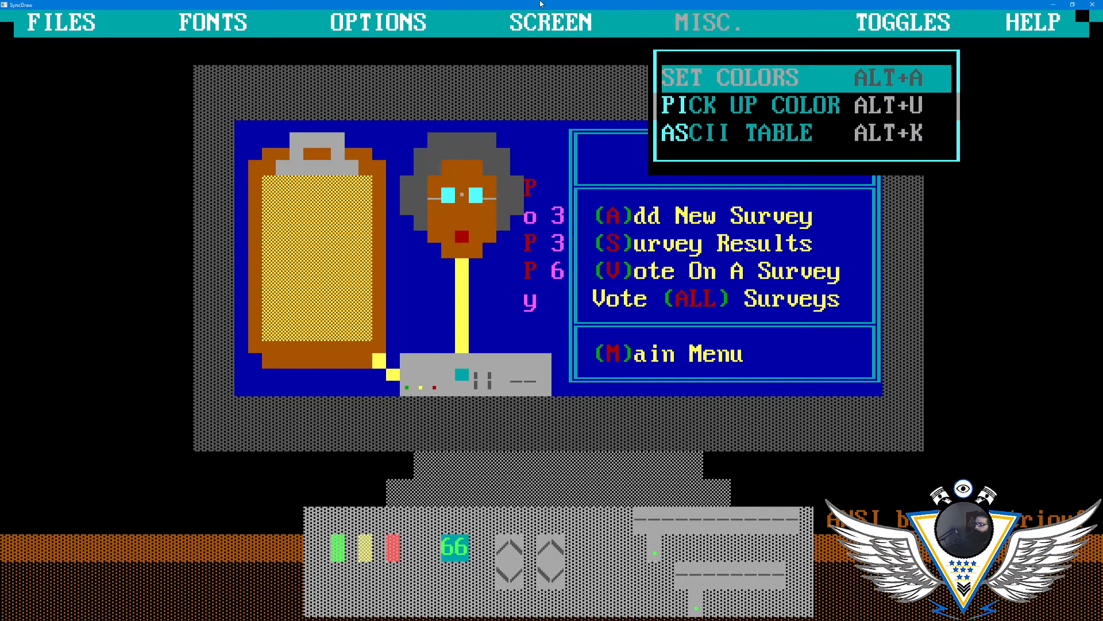
pyautogui.press('Down')
pyautogui.press('Escape')
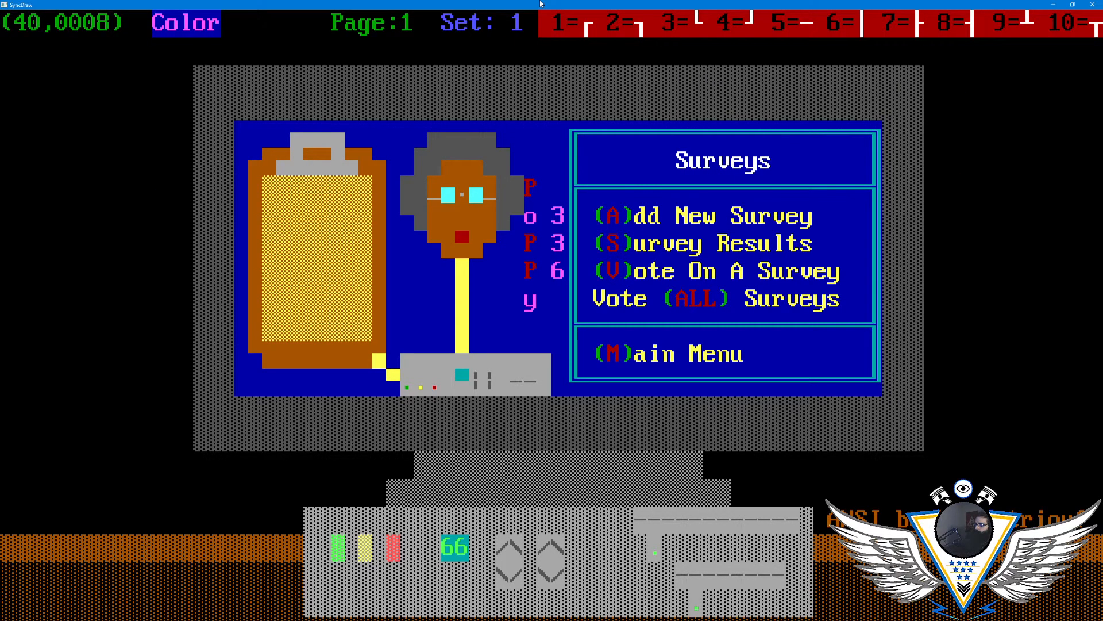
# - Set the drawing colors to a yellow foreground on a blue background
pyautogui.press('Escape')
pyautogui.press('Right')
pyautogui.press('Right')
pyautogui.press('Right')
pyautogui.press('Right')
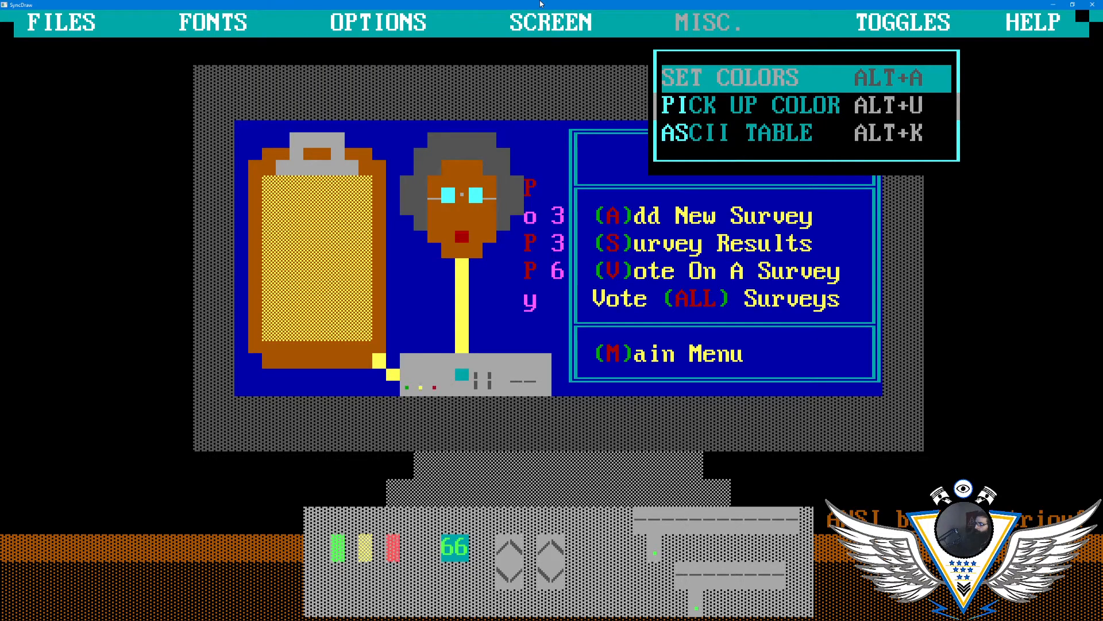
pyautogui.press('Return')
pyautogui.press('Right')
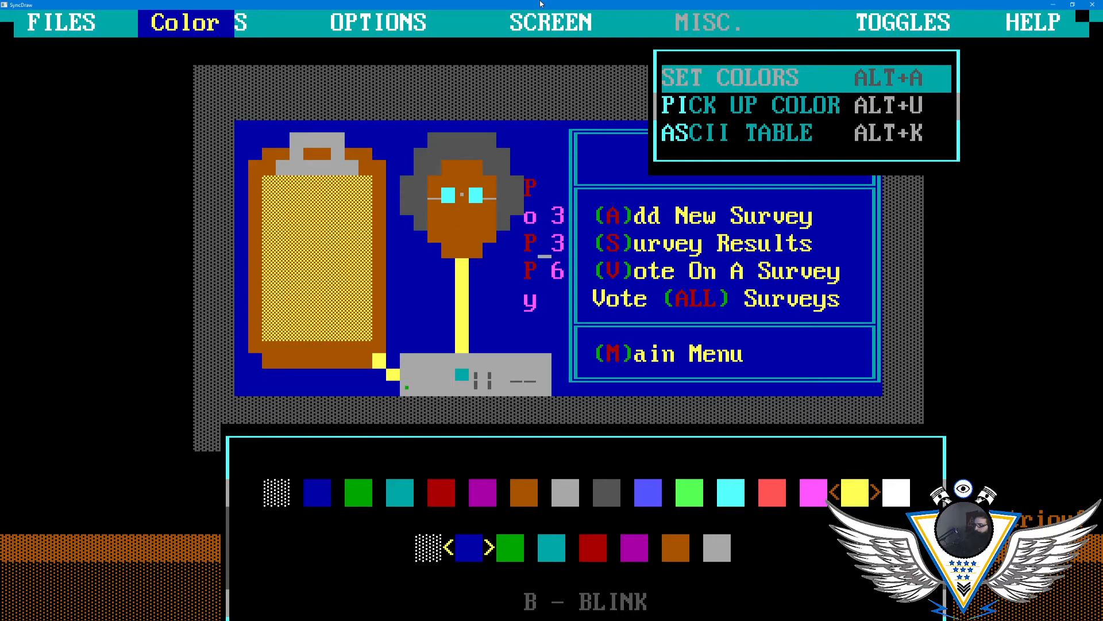
pyautogui.press('Return')
pyautogui.press('Escape')
pyautogui.press('Escape')
pyautogui.press('Escape')
pyautogui.press('Escape')
pyautogui.press('Escape')
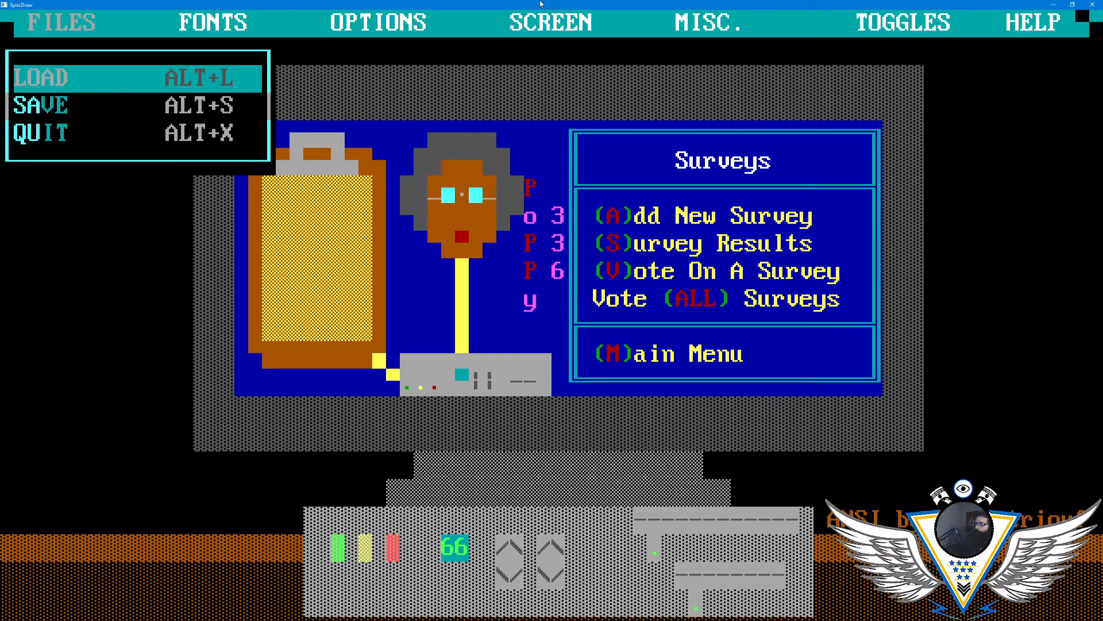
# - Enable blinking for the yellow-on-blue drawing color and place an asterisk between the middle P and the 3
pyautogui.press('Right')
pyautogui.press('Right')
pyautogui.press('Right')
pyautogui.press('Right')
pyautogui.press('Return')
pyautogui.press('Right')
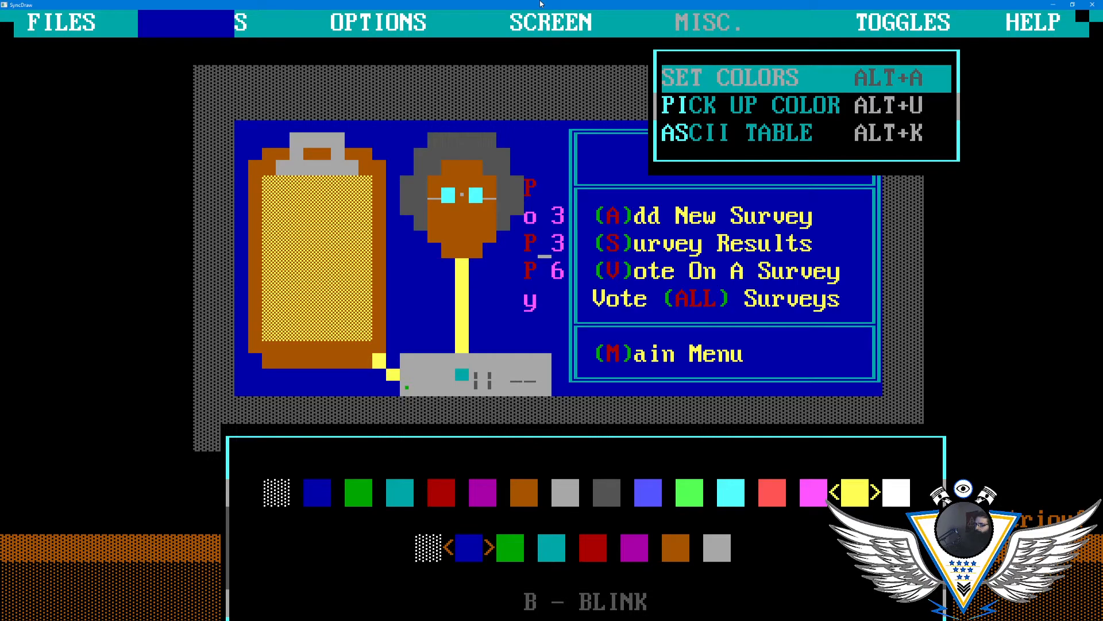
pyautogui.press('Return')
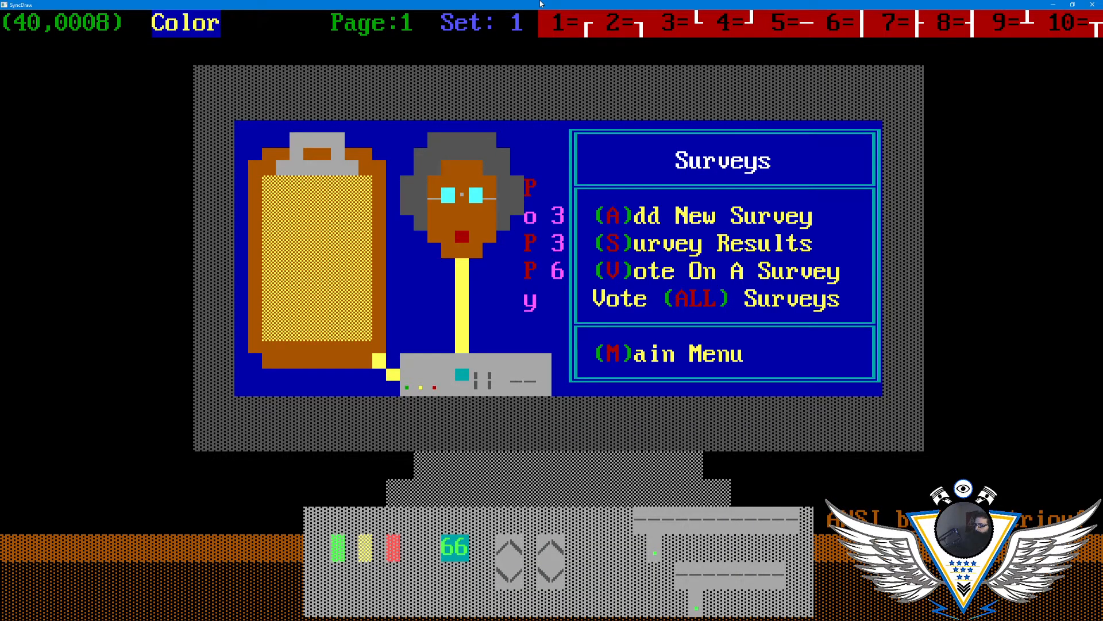
pyautogui.write('*')
pyautogui.press('Left')
# - Save the Surveys drawing as MENUSUR.ANS with the clear-screen option
pyautogui.press('Escape')
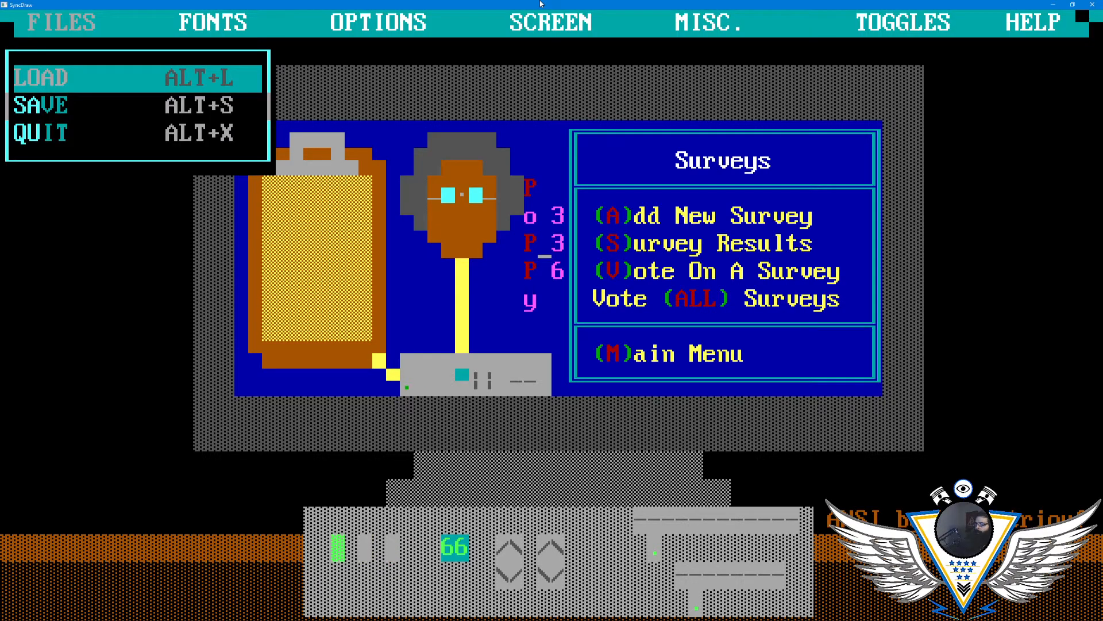
pyautogui.press('Down')
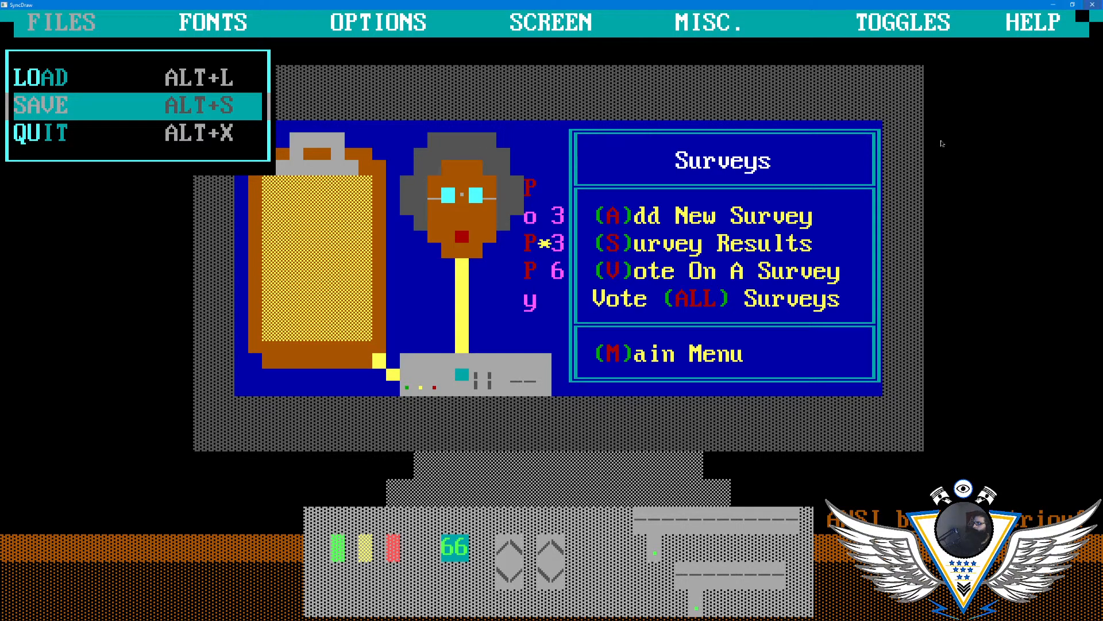
pyautogui.click(1072, 4)
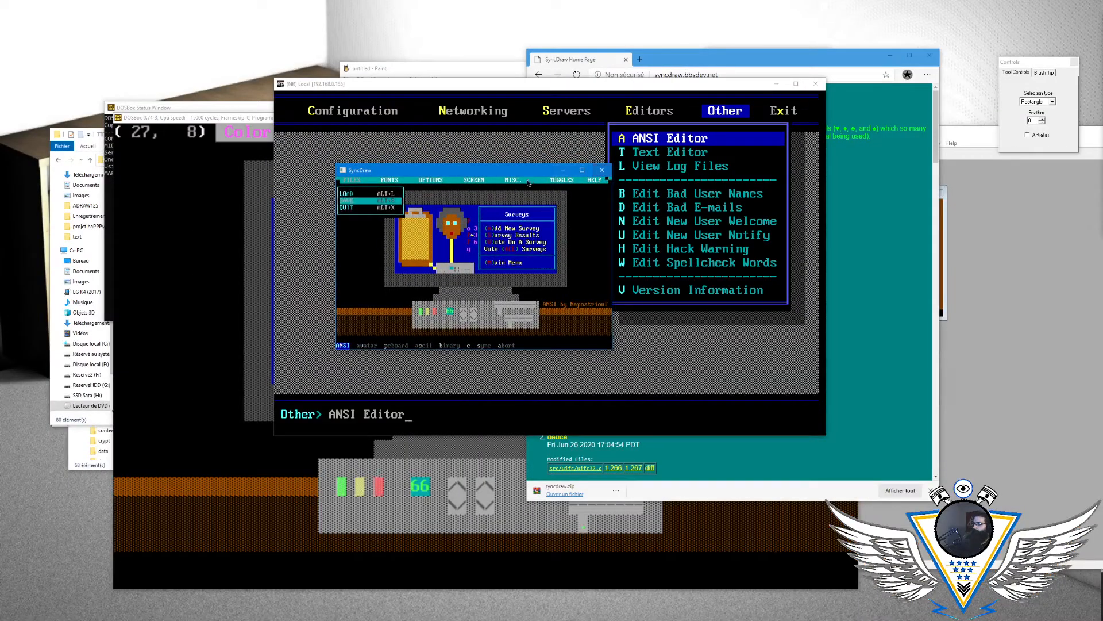
pyautogui.moveTo(487, 171); pyautogui.dragTo(498, 171)
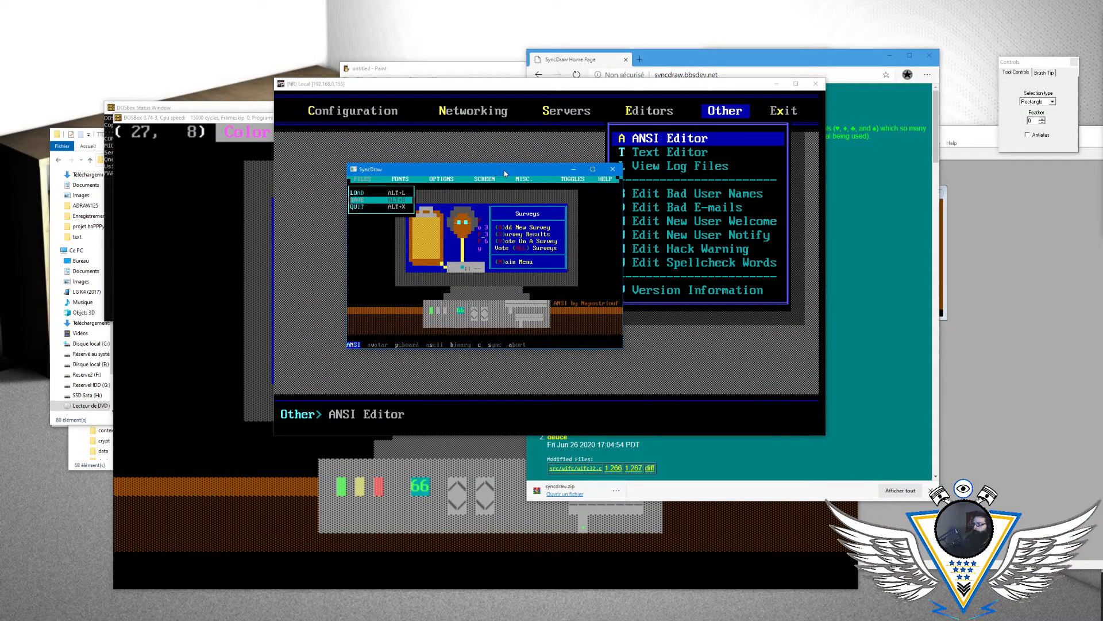
pyautogui.press('Left')
pyautogui.press('Left')
pyautogui.press('Left')
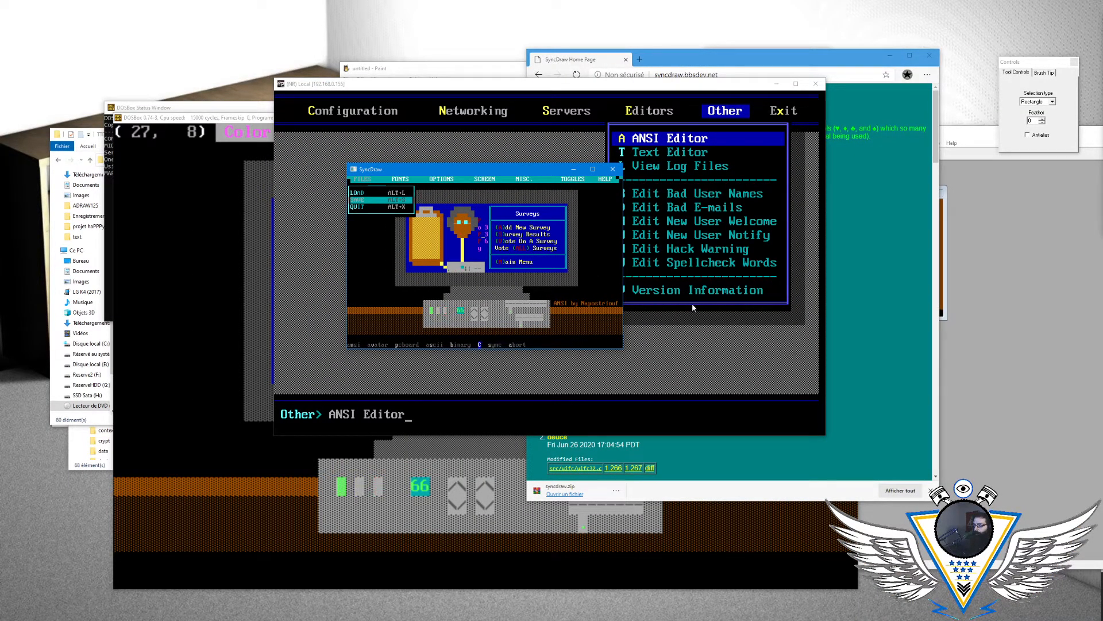
pyautogui.press('Return')
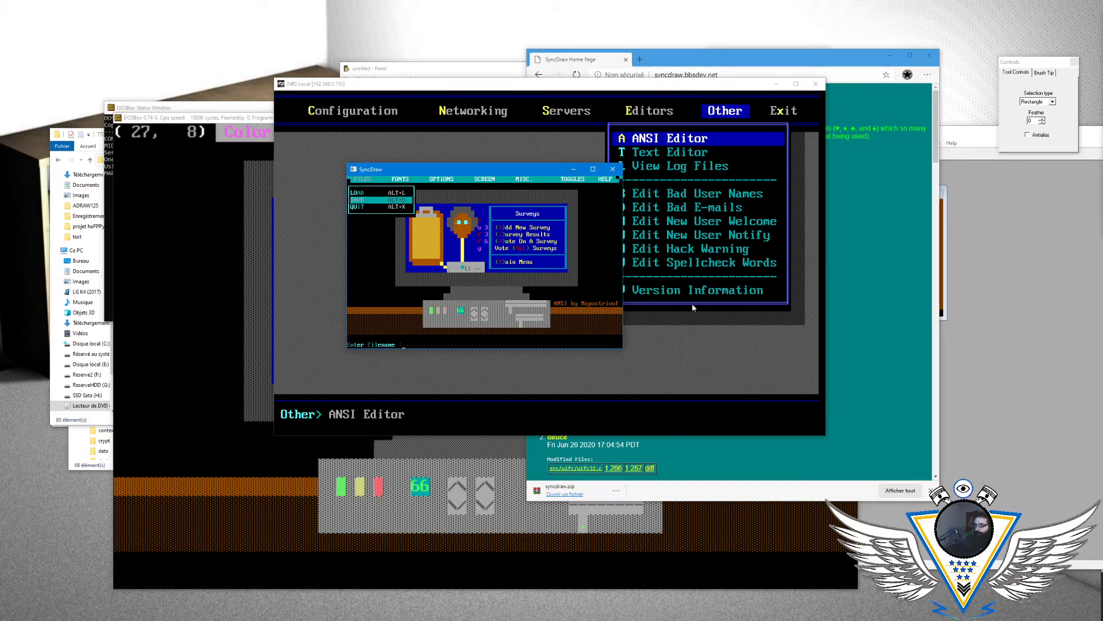
pyautogui.write('menusur')
pyautogui.press('Return')
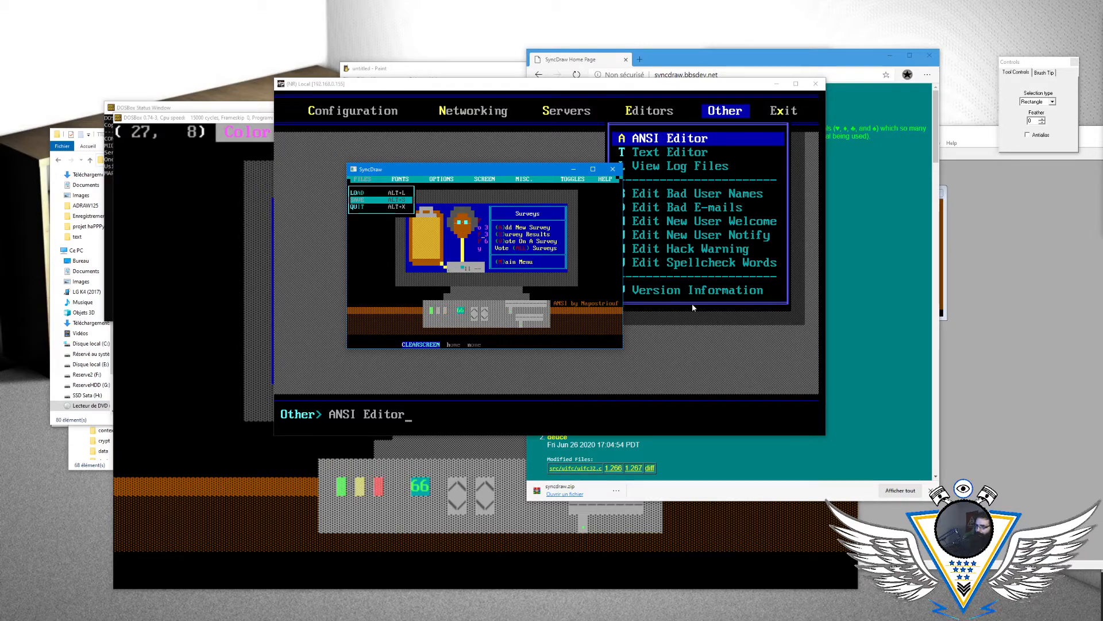
pyautogui.press('Return')
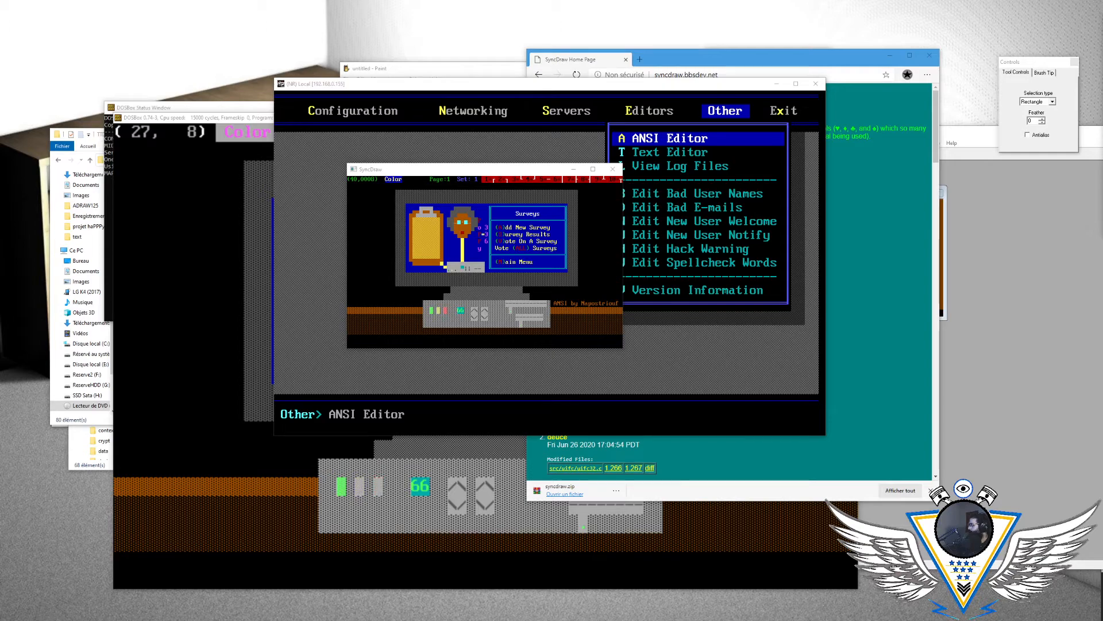
# - Switch to the Mystic BBS configuration and open the Cat Theme's menu list in the menu editor
pyautogui.hotkey('alt', 'Tab')
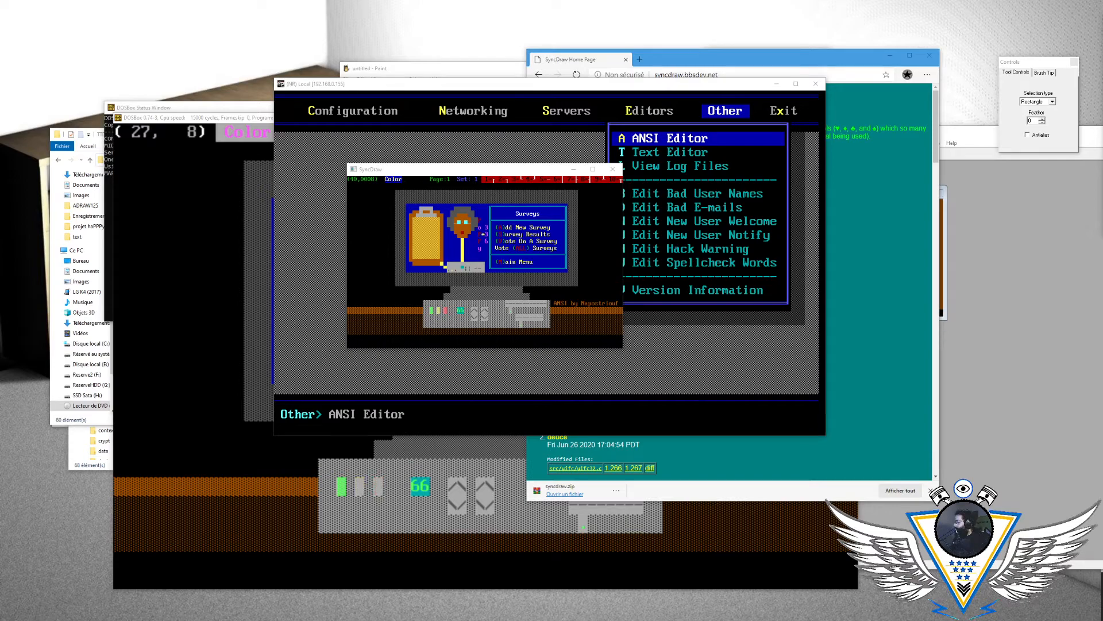
pyautogui.hotkey('alt', 'Tab')
pyautogui.press('Down')
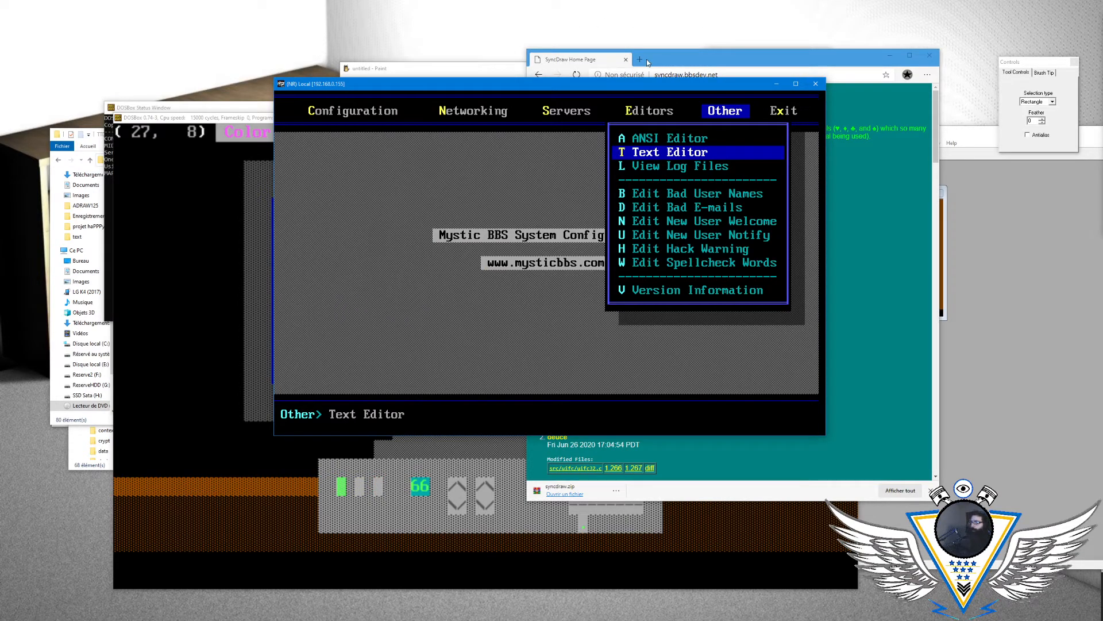
pyautogui.press('Left')
pyautogui.press('Return')
pyautogui.press('Down')
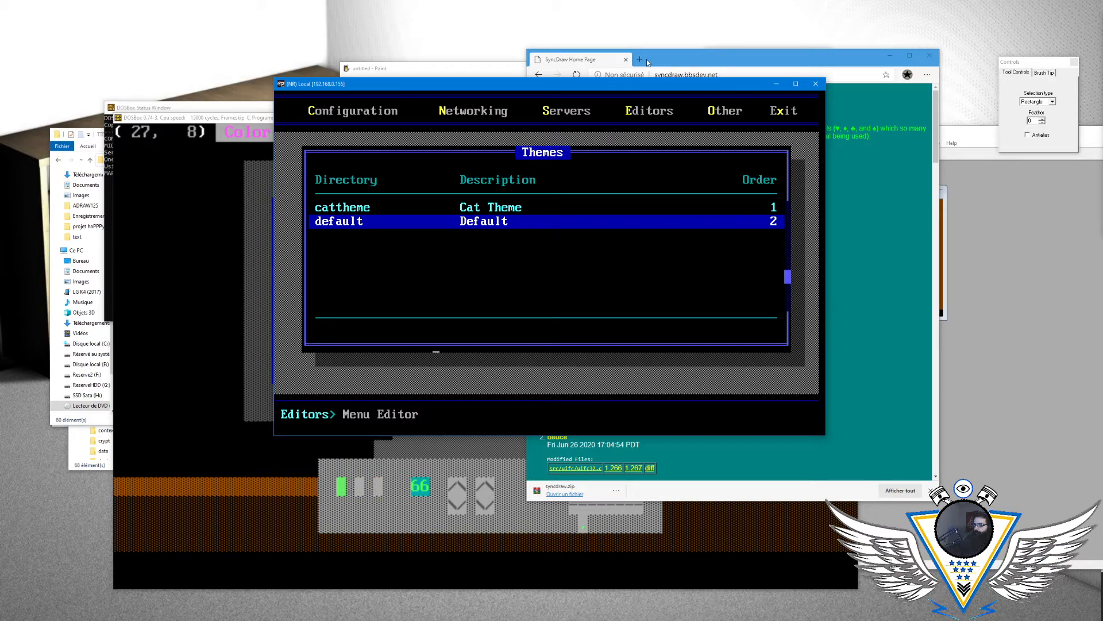
pyautogui.press('Up')
pyautogui.press('Return')
pyautogui.press('/')
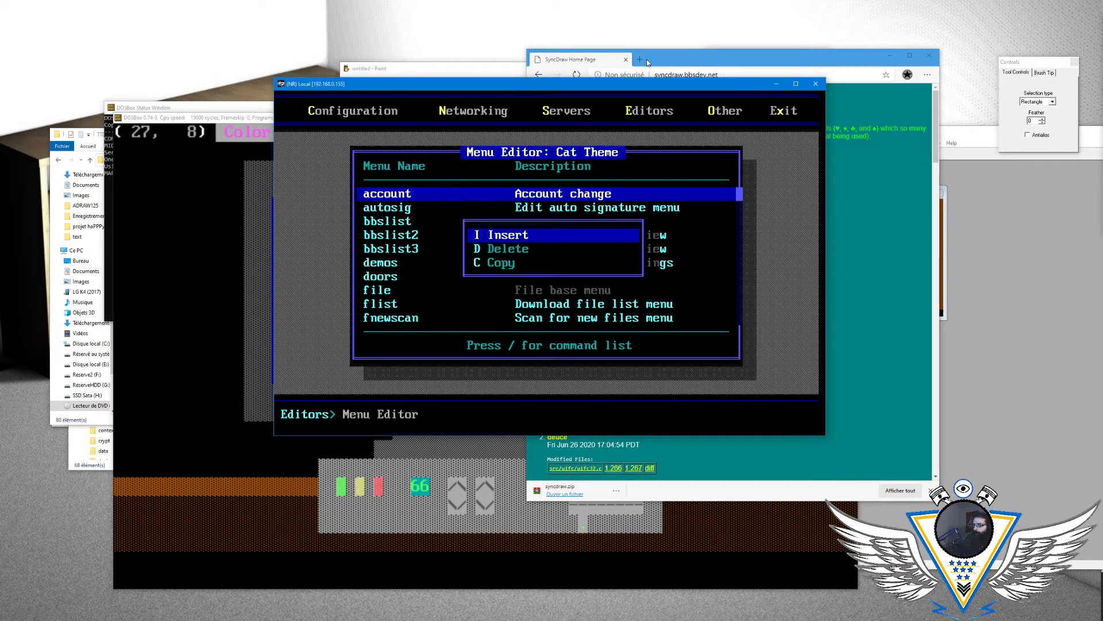
pyautogui.press('Down')
pyautogui.press('Escape')
# - Look at the main menu's options in the Cat Theme and return to the menu list
pyautogui.press('Down')
pyautogui.press('Down')
pyautogui.press('Down')
pyautogui.press('Down')
pyautogui.press('Down')
pyautogui.press('Down')
pyautogui.press('Down')
pyautogui.press('Down')
pyautogui.press('Down')
pyautogui.press('Down')
pyautogui.press('Down')
pyautogui.press('Down')
pyautogui.press('Down')
pyautogui.press('Down')
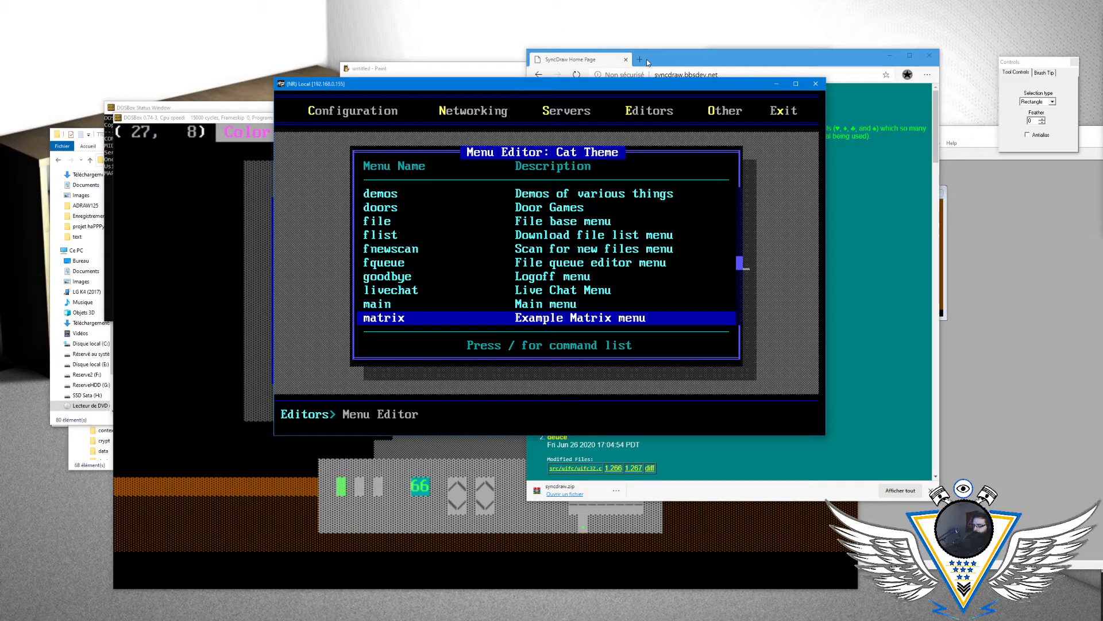
pyautogui.press('Up')
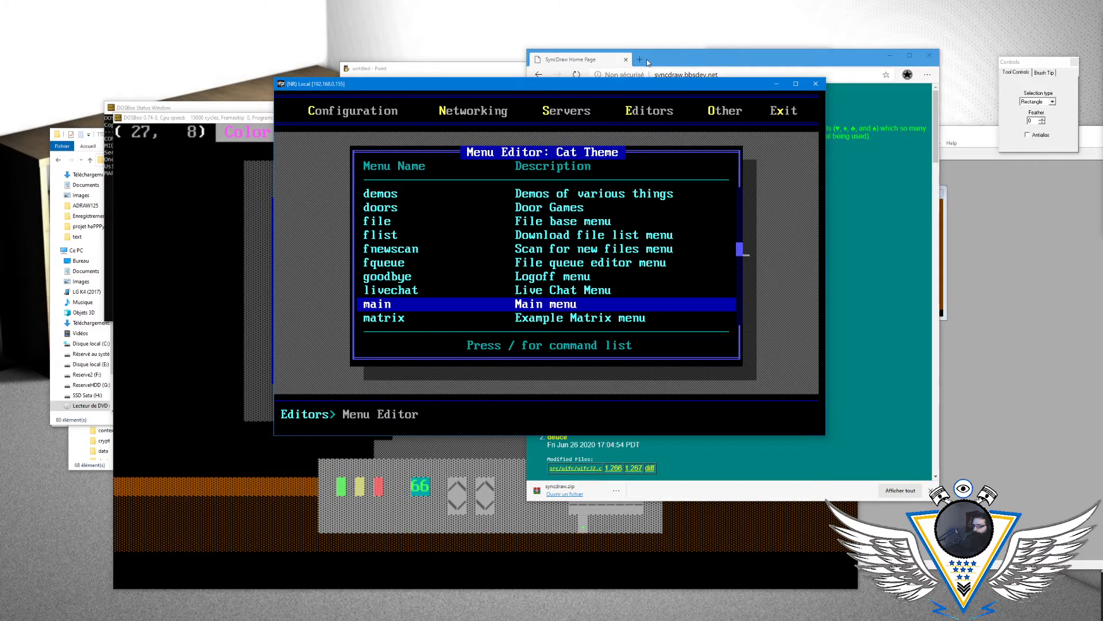
pyautogui.press('Return')
pyautogui.press('Down')
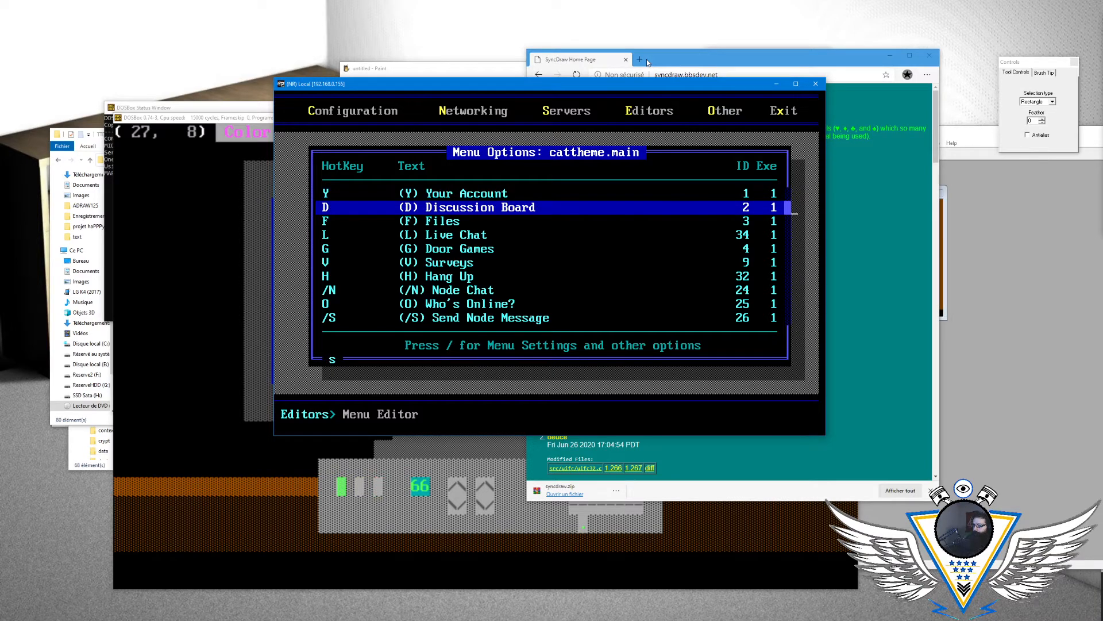
pyautogui.press('Escape')
# - Open the settings of the Cat Theme's vote menu
pyautogui.press('Up')
pyautogui.press('Down')
pyautogui.press('Down')
pyautogui.press('Down')
pyautogui.press('Down')
pyautogui.press('Down')
pyautogui.press('Down')
pyautogui.press('Down')
pyautogui.press('Down')
pyautogui.press('Down')
pyautogui.press('Down')
pyautogui.press('Down')
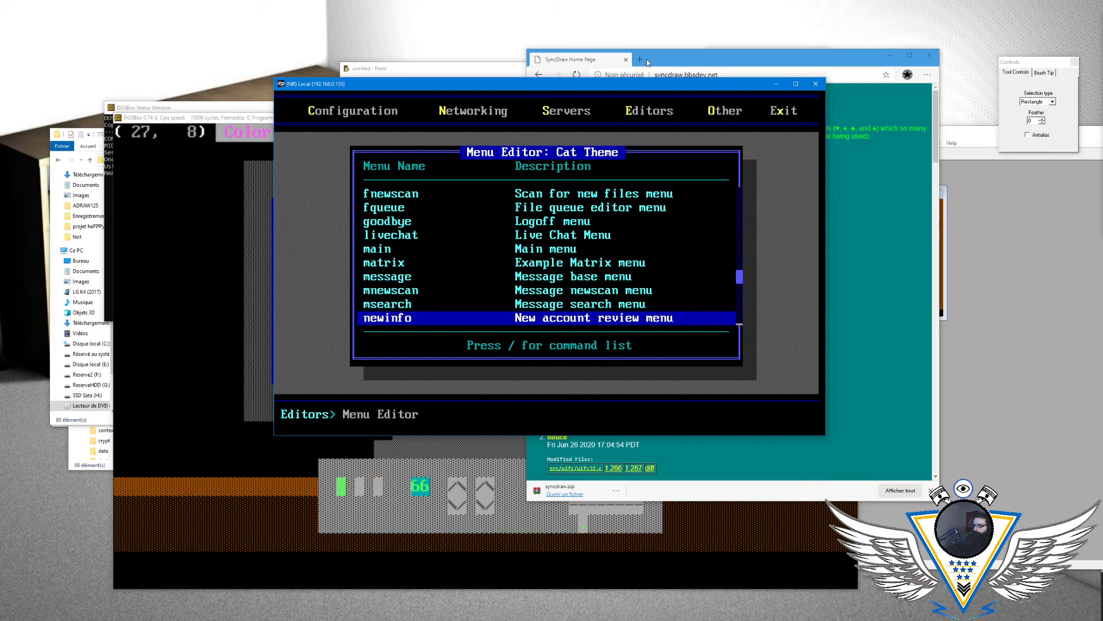
pyautogui.press('Down')
pyautogui.press('Down')
pyautogui.press('Down')
pyautogui.press('Down')
pyautogui.press('Down')
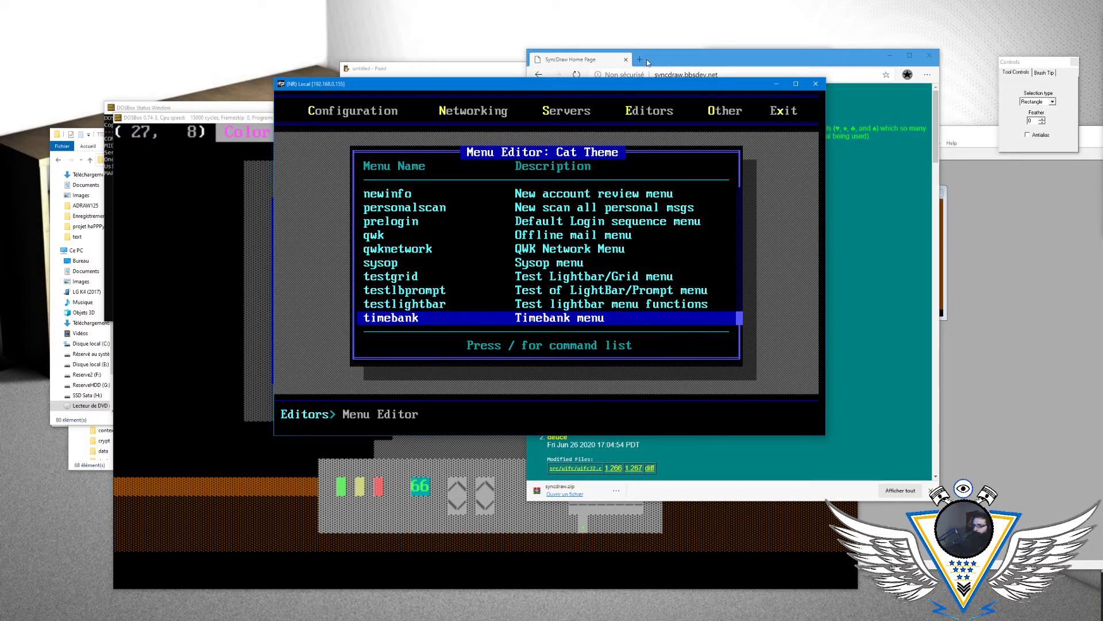
pyautogui.press('Return')
pyautogui.press('/')
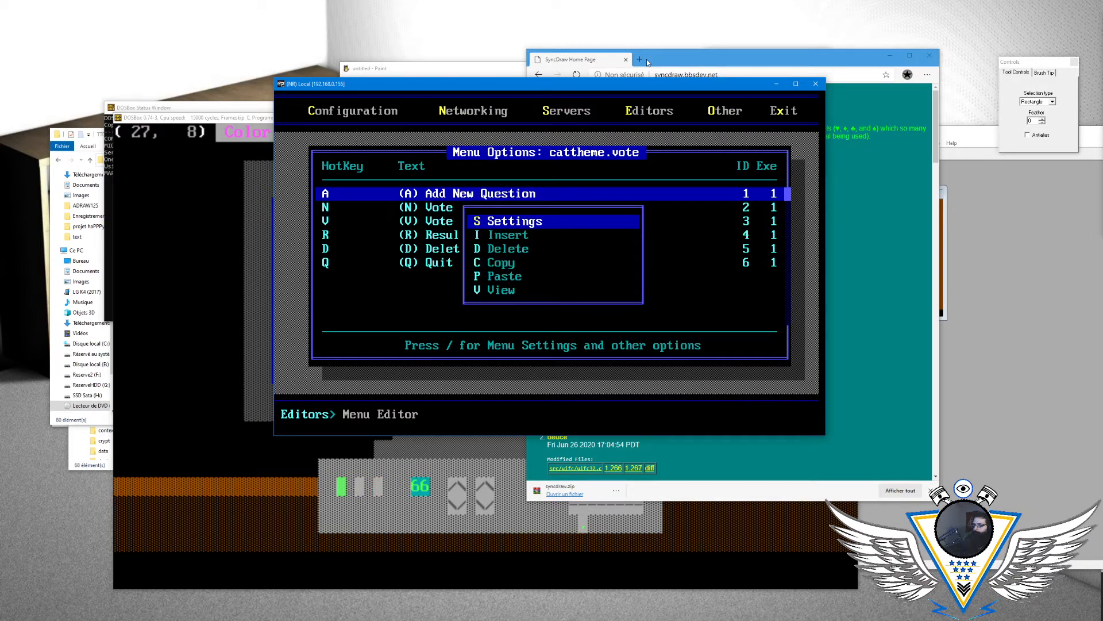
pyautogui.press('Down')
pyautogui.press('Up')
pyautogui.press('Return')
# - Set the vote menu's display file to MENUSUR and leave its settings
pyautogui.press('Down')
pyautogui.press('Down')
pyautogui.press('Down')
pyautogui.press('Down')
pyautogui.press('Down')
pyautogui.press('Down')
pyautogui.press('Down')
pyautogui.press('Down')
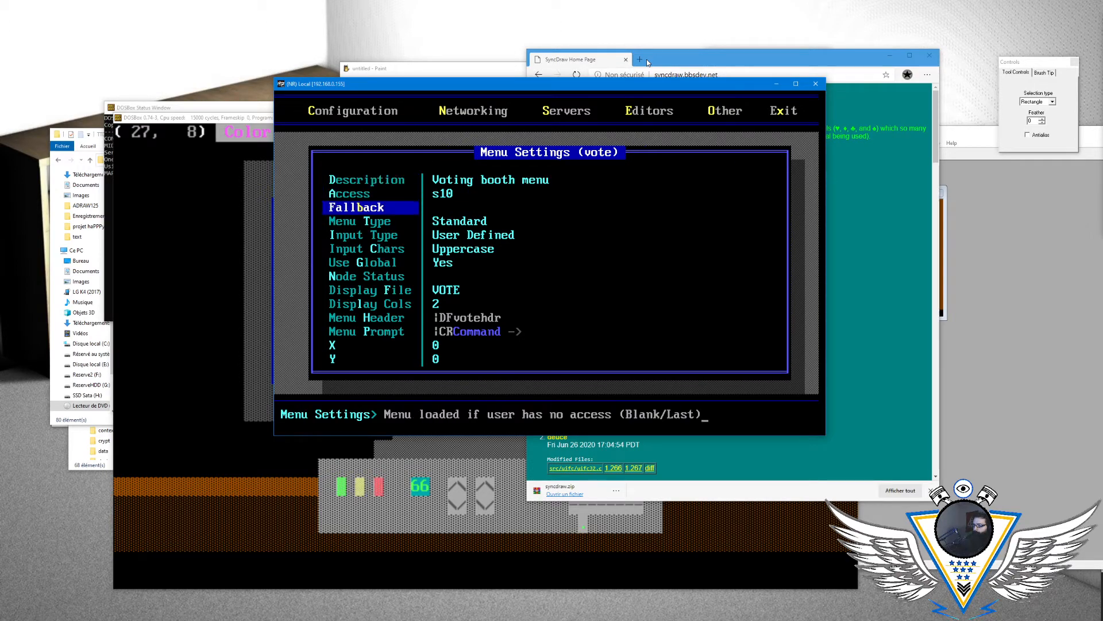
pyautogui.press('Return')
pyautogui.write('MENUSUR')
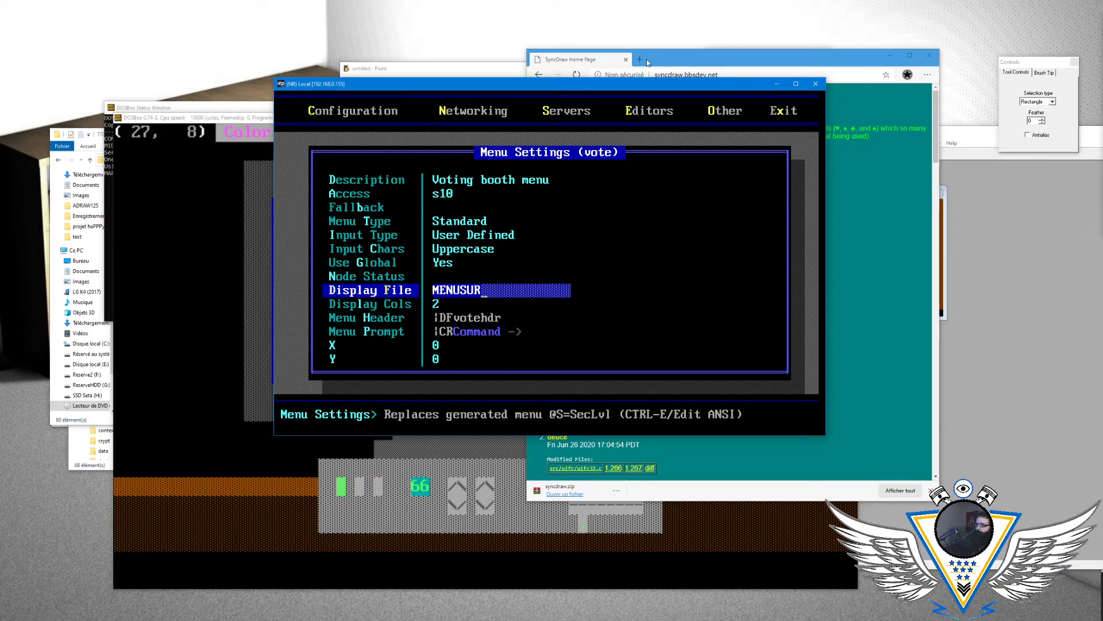
pyautogui.press('Return')
pyautogui.press('Down')
pyautogui.press('Down')
pyautogui.press('Down')
pyautogui.press('Escape')
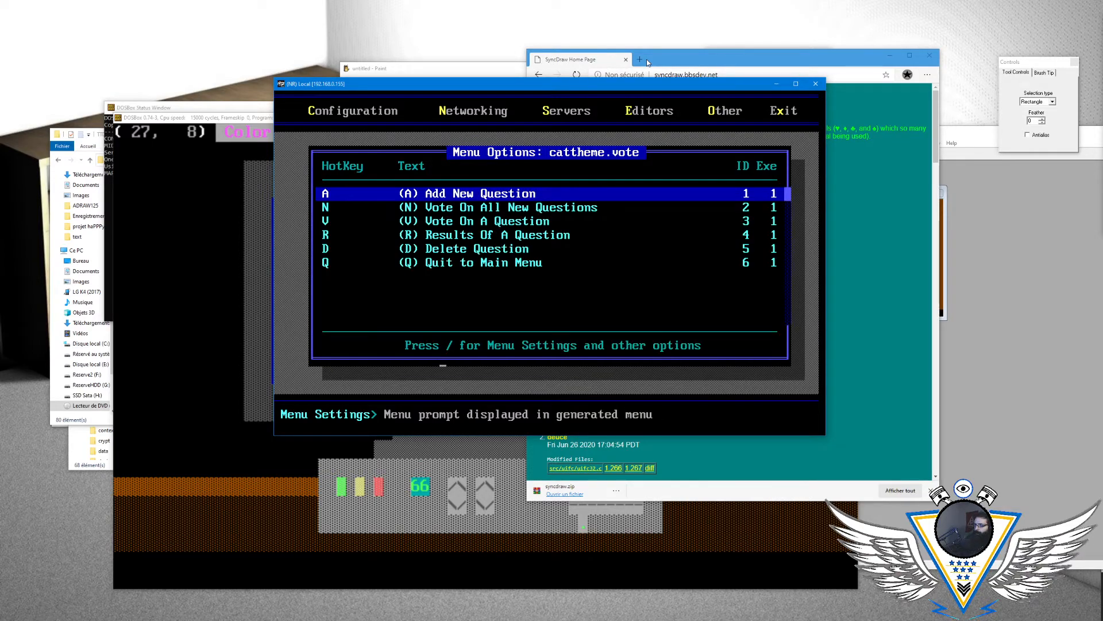
# - Leave the configuration for the BBS main menu and open Surveys to check the new screen and its blinking
pyautogui.press('Escape')
pyautogui.press('Return')
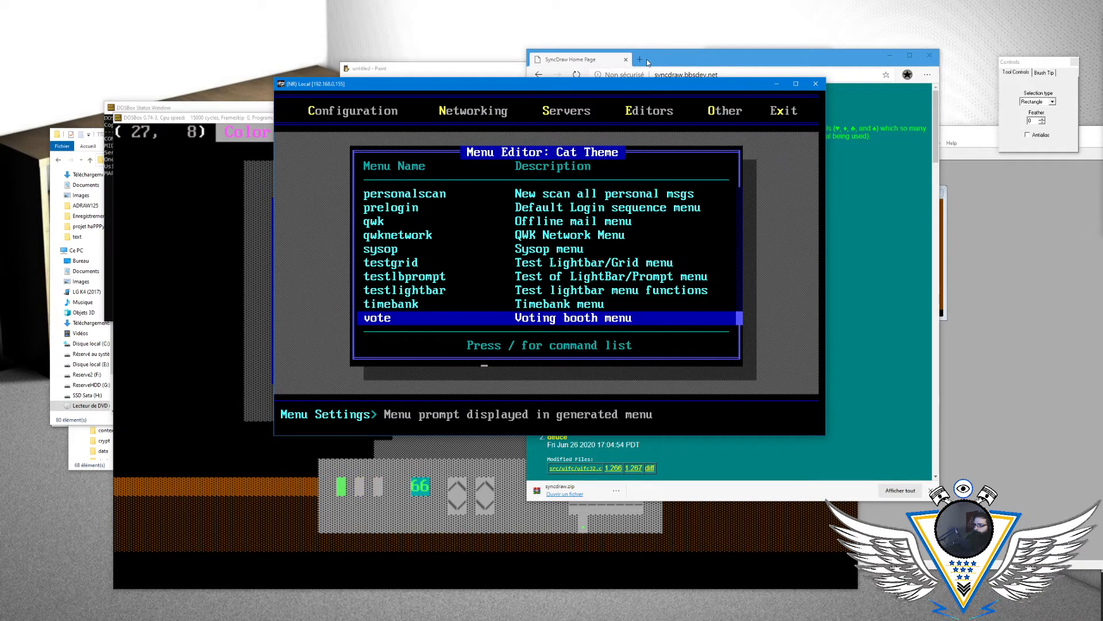
pyautogui.press('Escape')
pyautogui.press('Escape')
pyautogui.press('Escape')
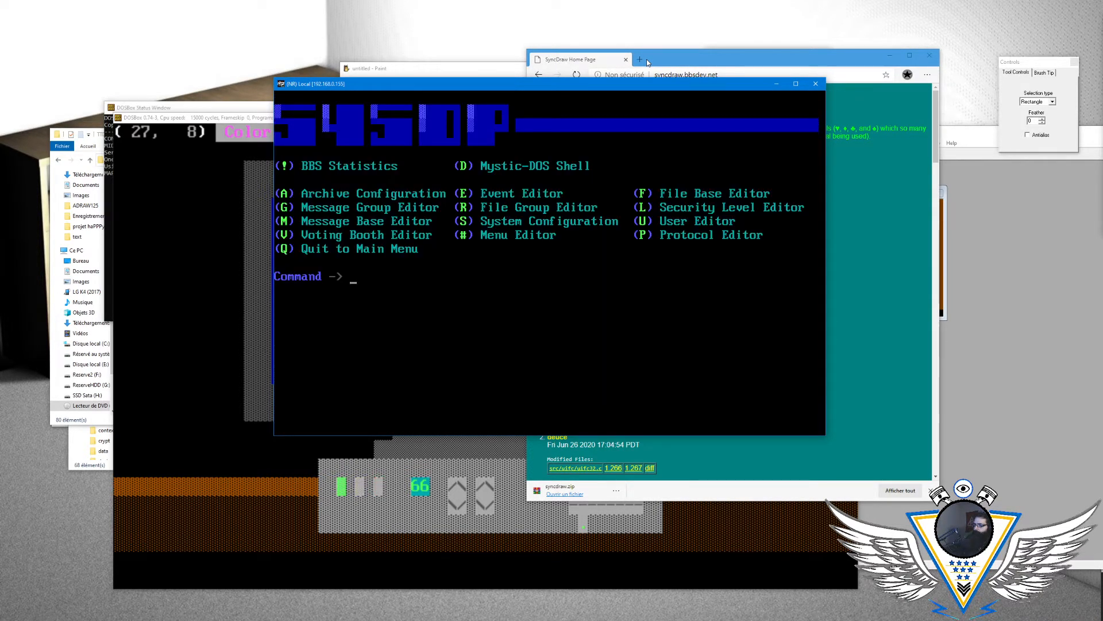
pyautogui.press('q')
pyautogui.press('v')
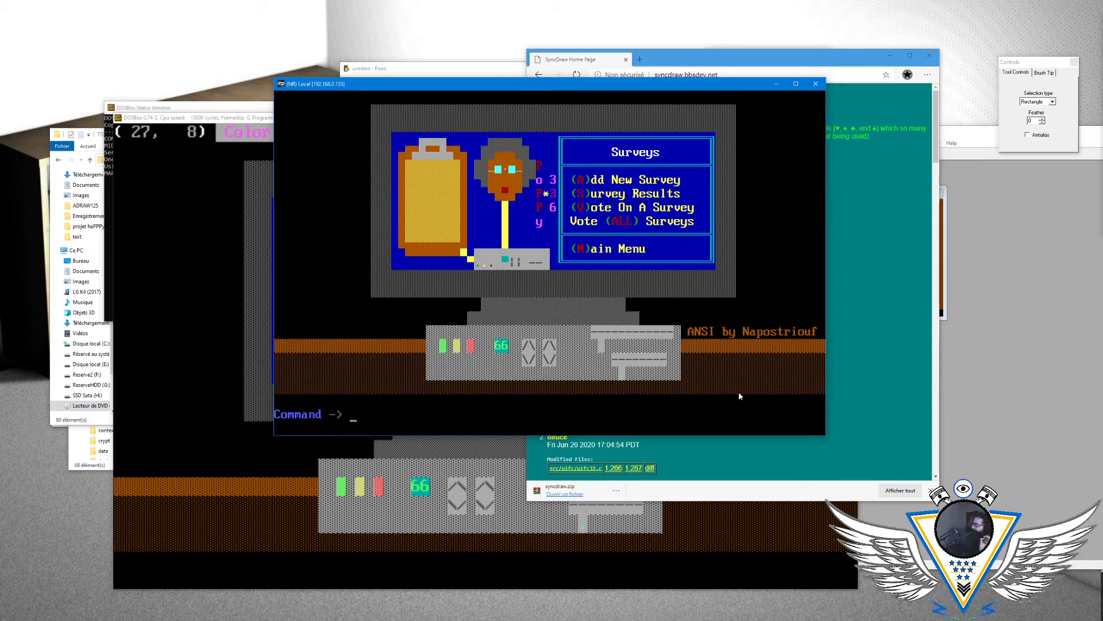
# - Switch back to SyncDraw, dismiss its file loading and quit the program
pyautogui.hotkey('alt', 'Tab')
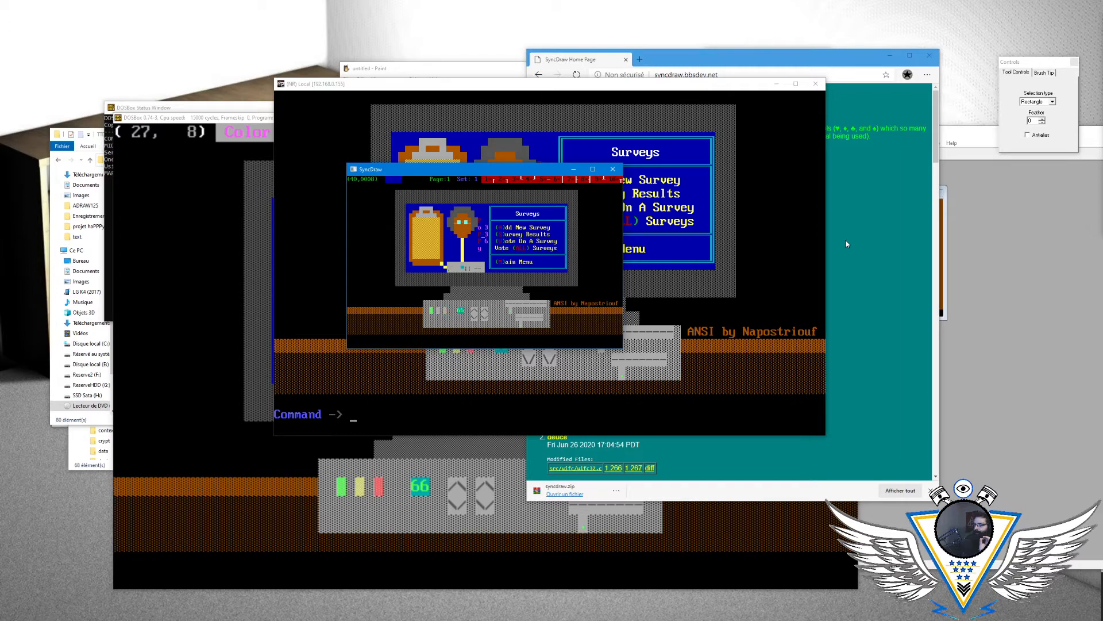
pyautogui.hotkey('alt', 'l')
pyautogui.press('Down')
pyautogui.press('Down')
pyautogui.press('Down')
pyautogui.press('Down')
pyautogui.press('Escape')
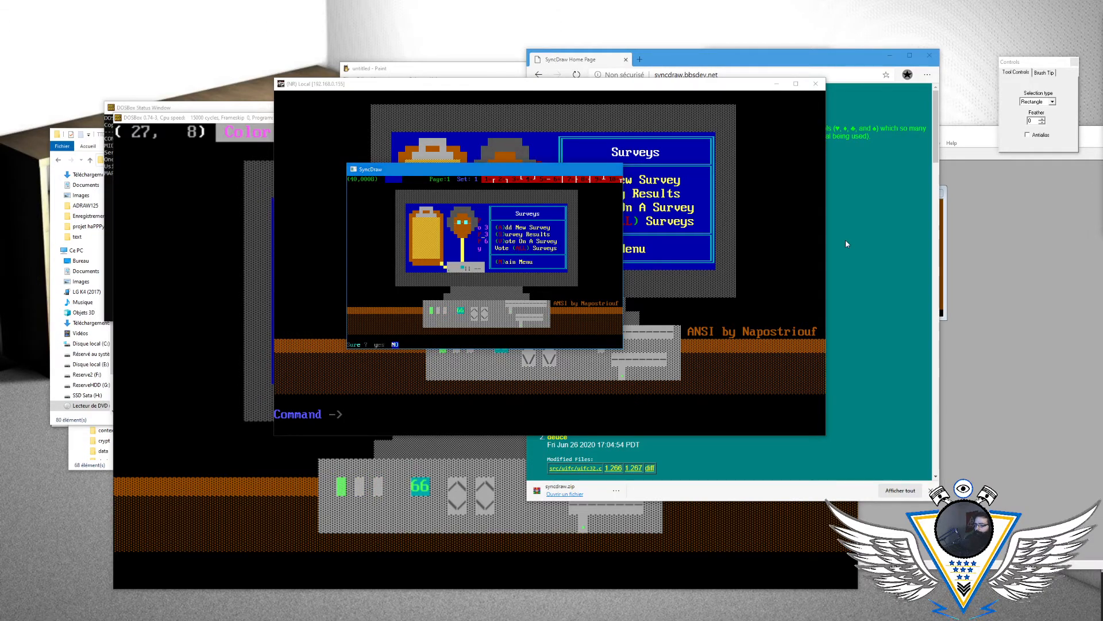
pyautogui.press('y')
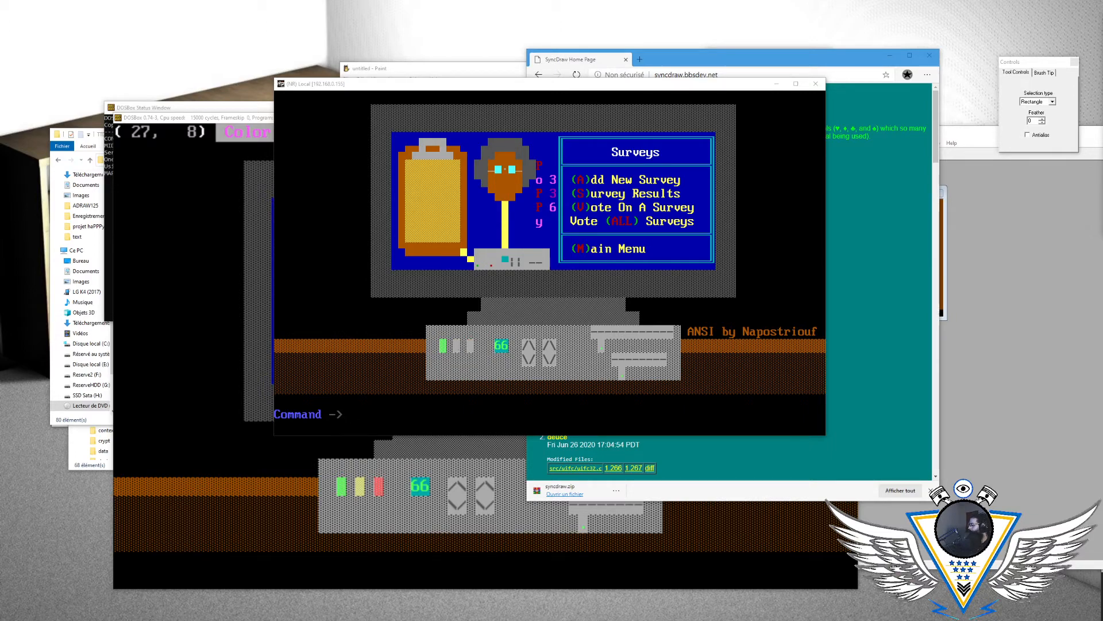
# - Switch to the BBS, return to the main menu, view the Live Chat screen and reopen Surveys to compare them
pyautogui.click(507, 89)
pyautogui.write('M')
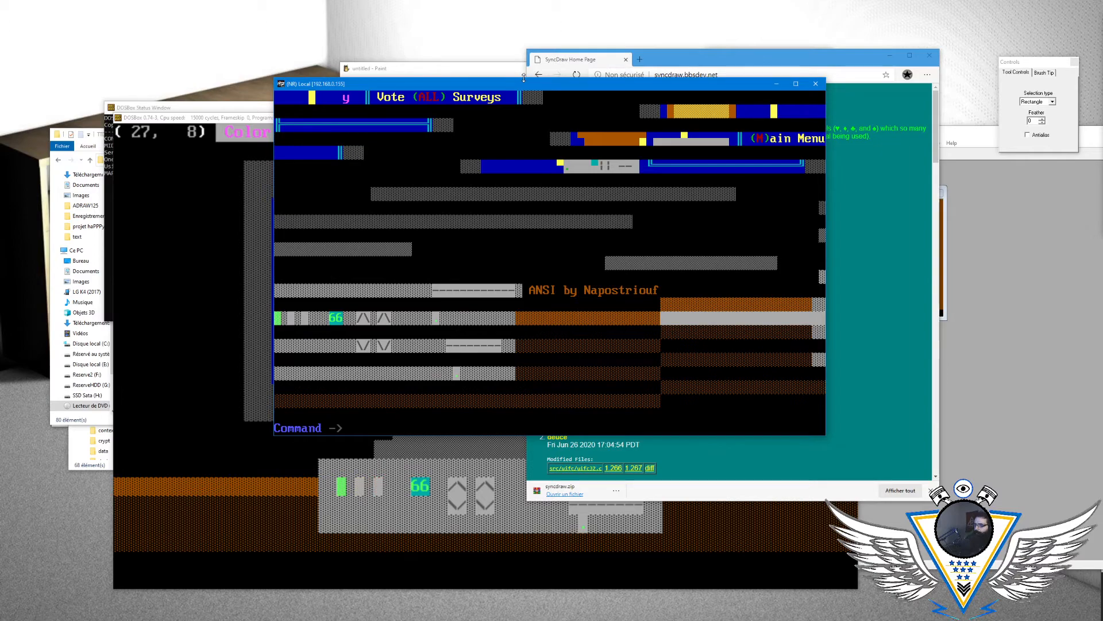
pyautogui.write('M')
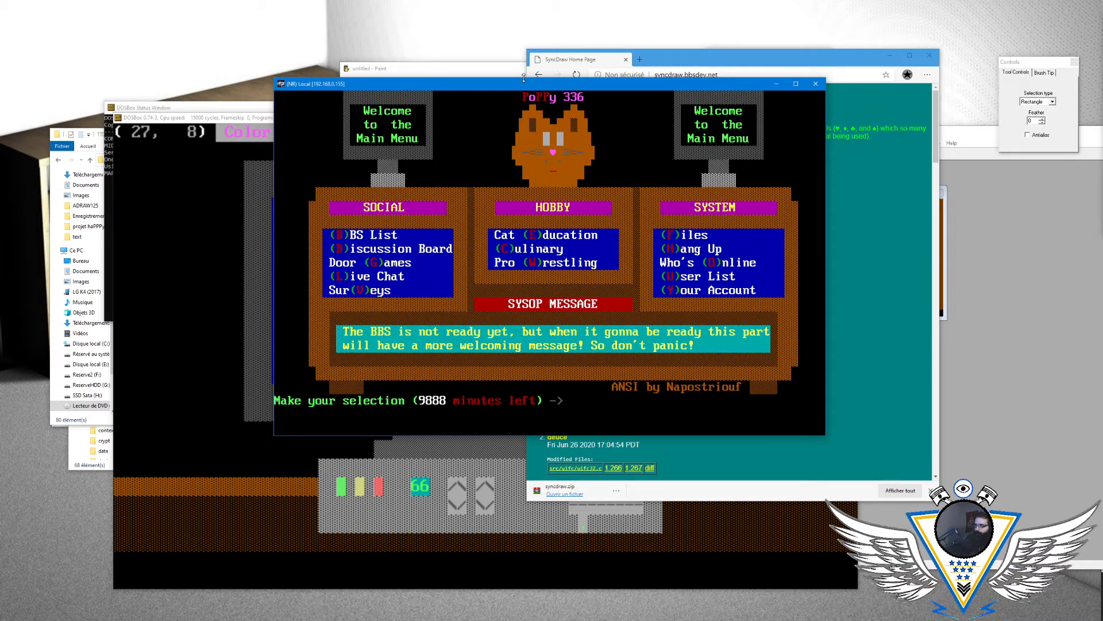
pyautogui.write('l')
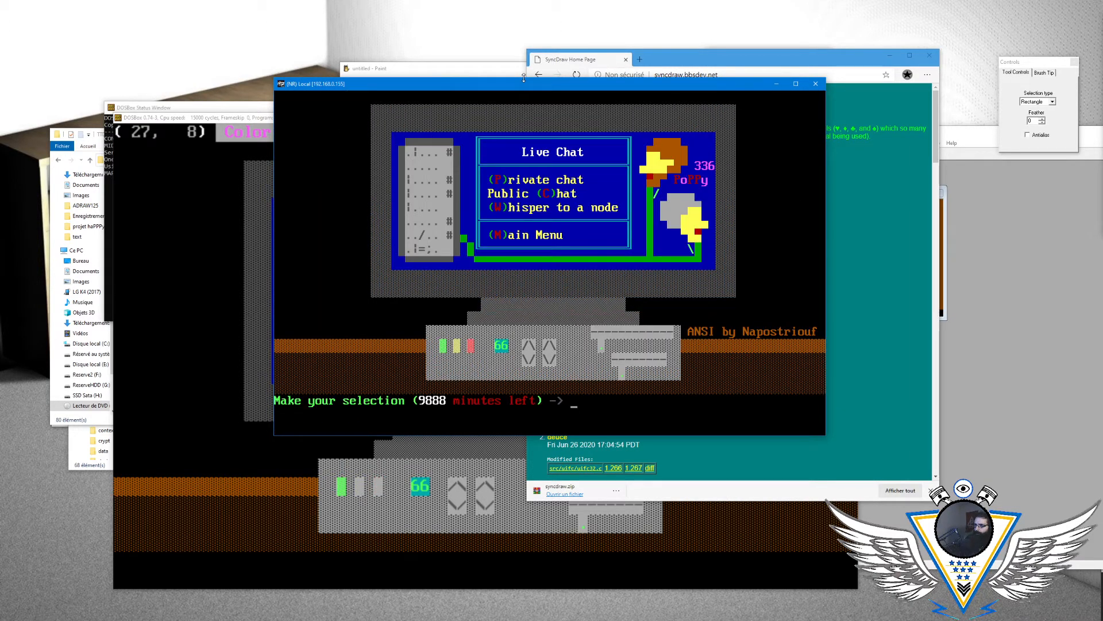
pyautogui.write('mv')
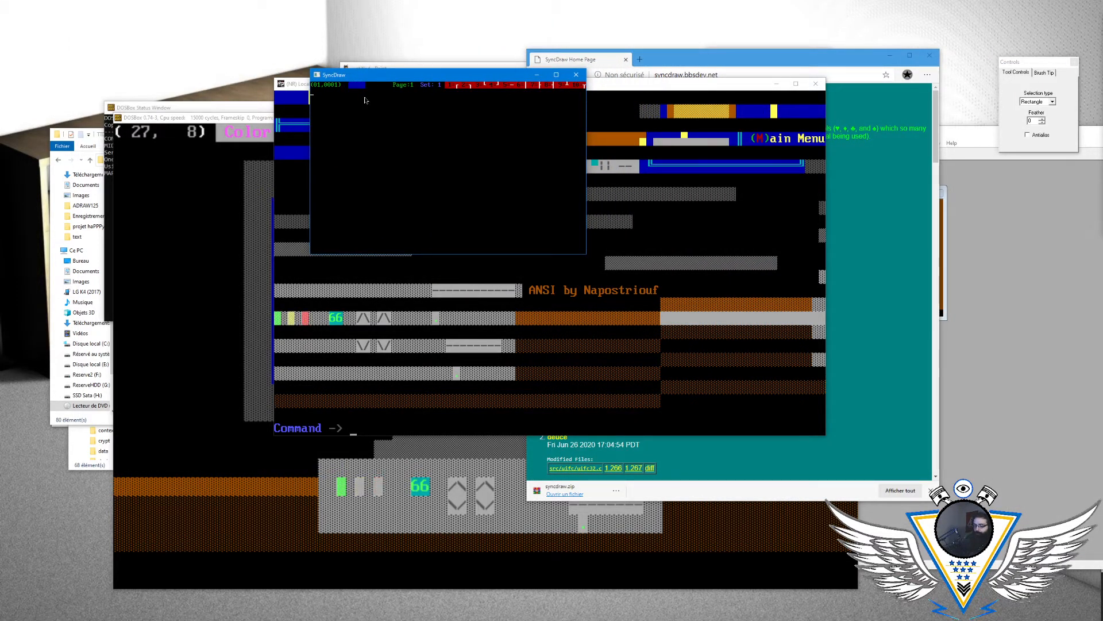
# - Switch to SyncDraw and load MENUSUR.ANS
pyautogui.press('Down')
pyautogui.press('Down')
pyautogui.press('Down')
pyautogui.press('Down')
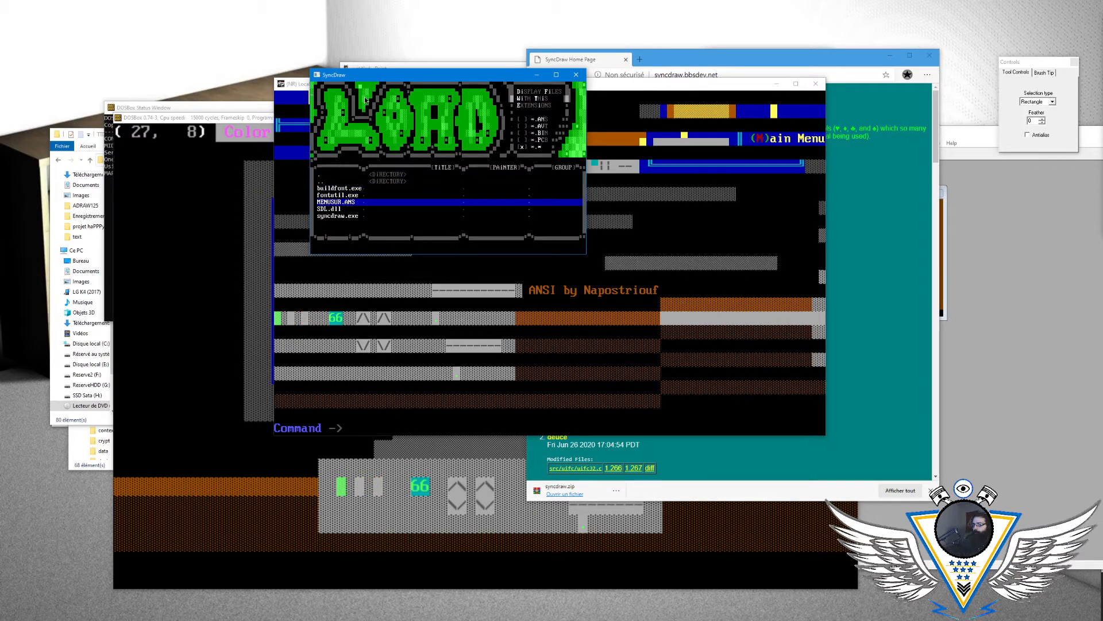
pyautogui.press('Return')
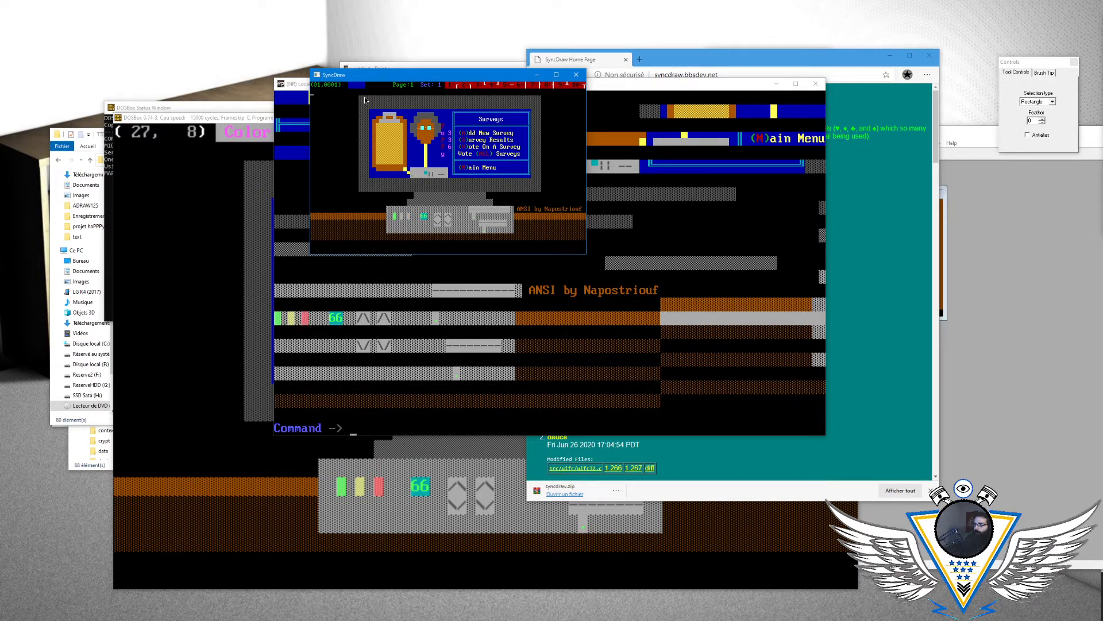
# - Save the Surveys screen in Avatar format under the file name menu with the Clearscreen option
pyautogui.hotkey('alt', 's')
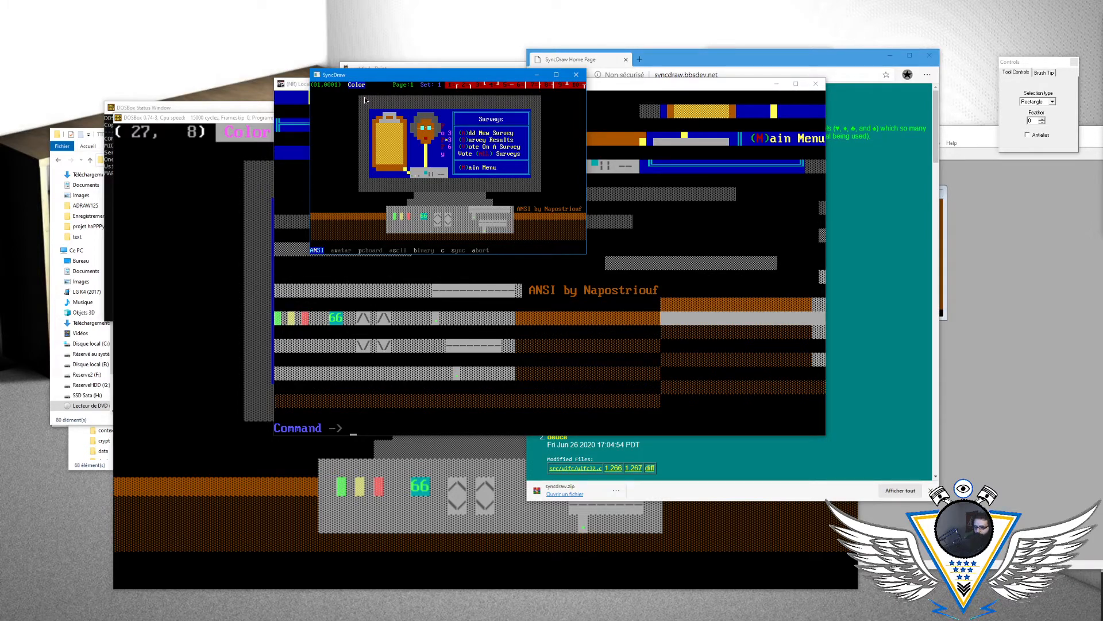
pyautogui.press('Right')
pyautogui.press('Right')
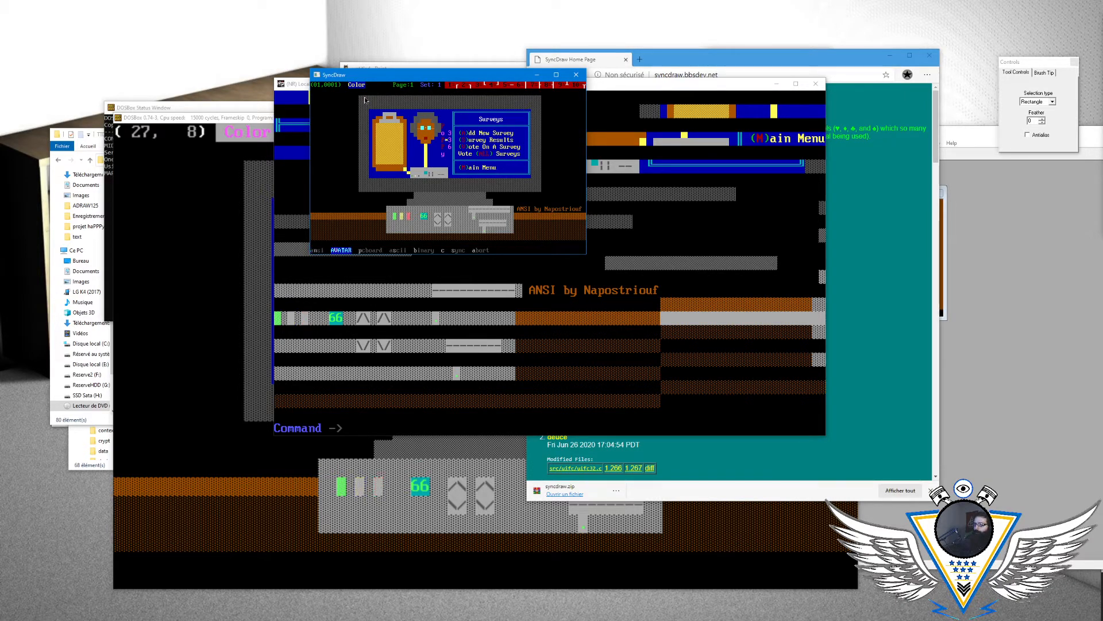
pyautogui.press('Return')
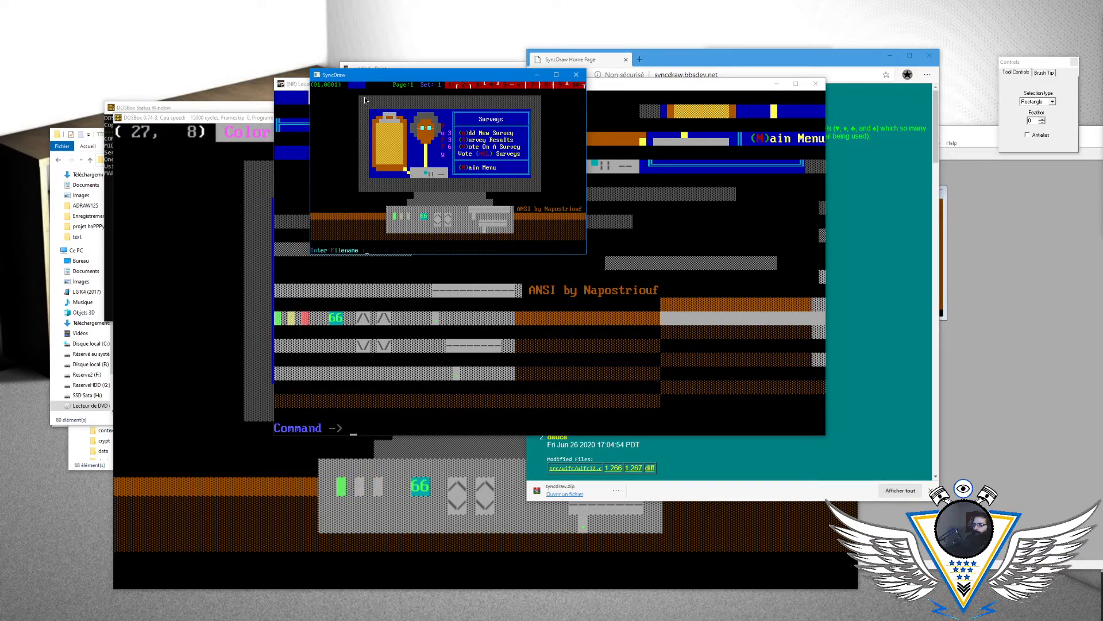
pyautogui.write('menu')
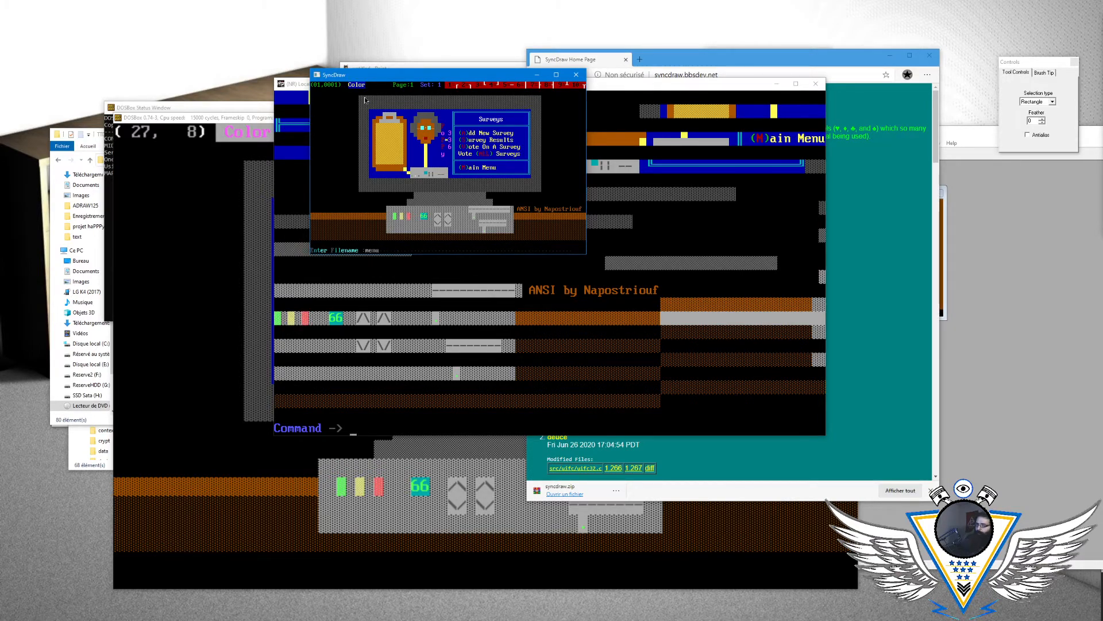
pyautogui.press('Return')
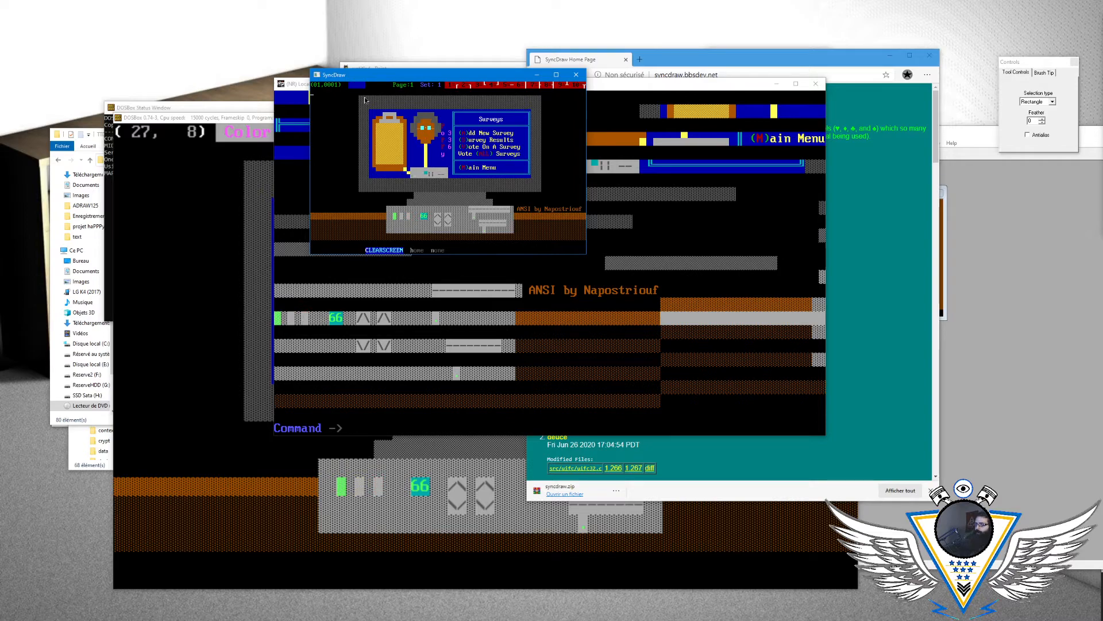
pyautogui.press('Return')
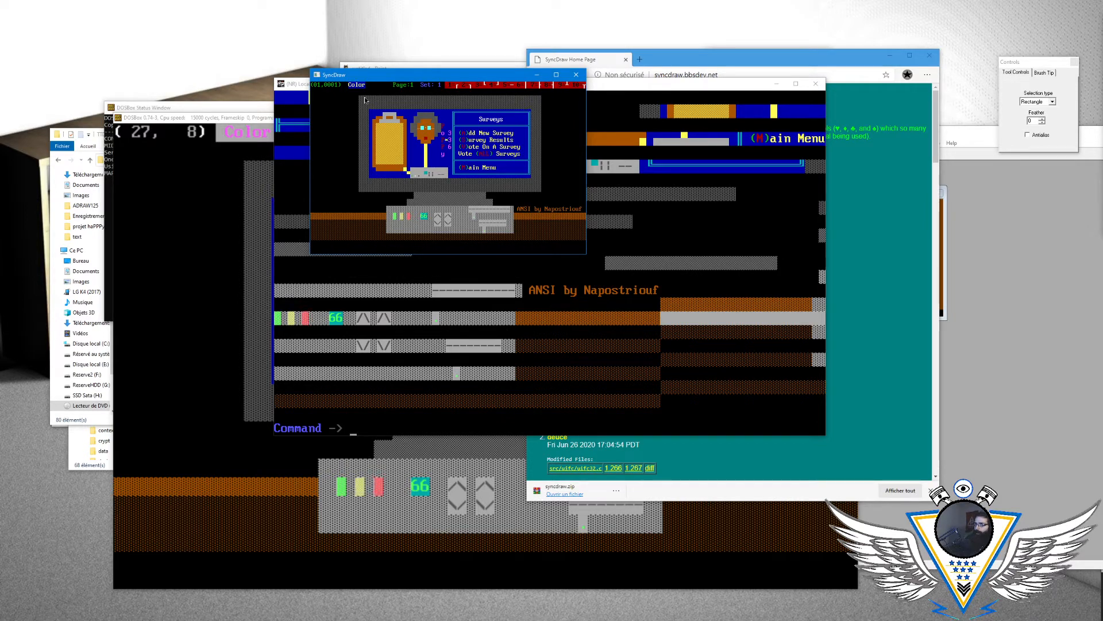
# - Examine the SAUCE setup's save option and title, artist and group fields, leaving them unchanged
pyautogui.press('Escape')
pyautogui.press('Right')
pyautogui.press('Right')
pyautogui.press('Down')
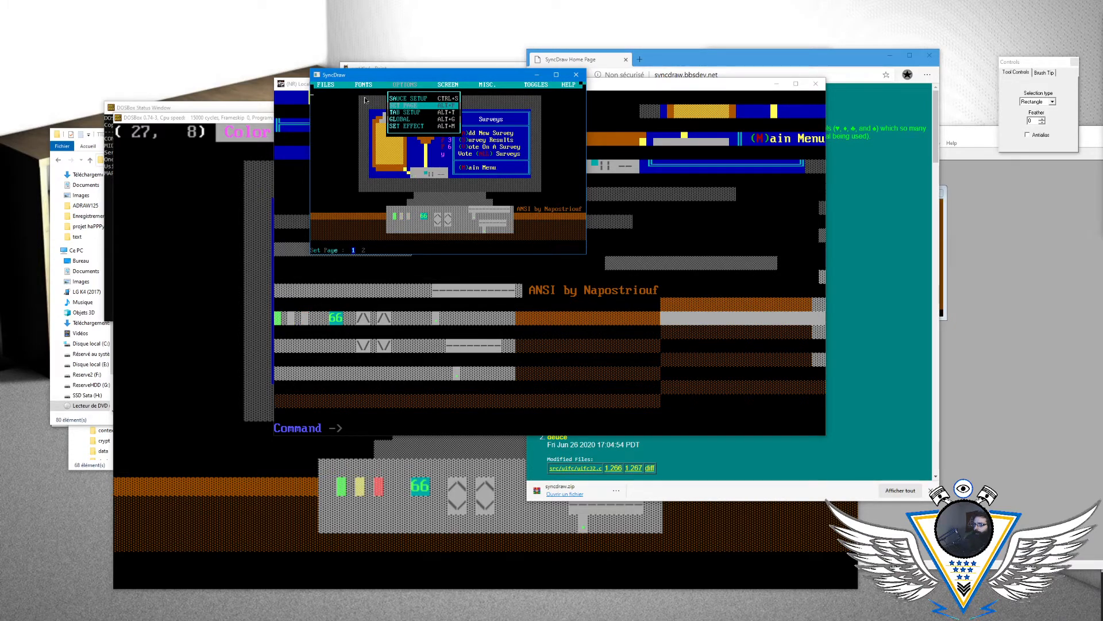
pyautogui.press('Left')
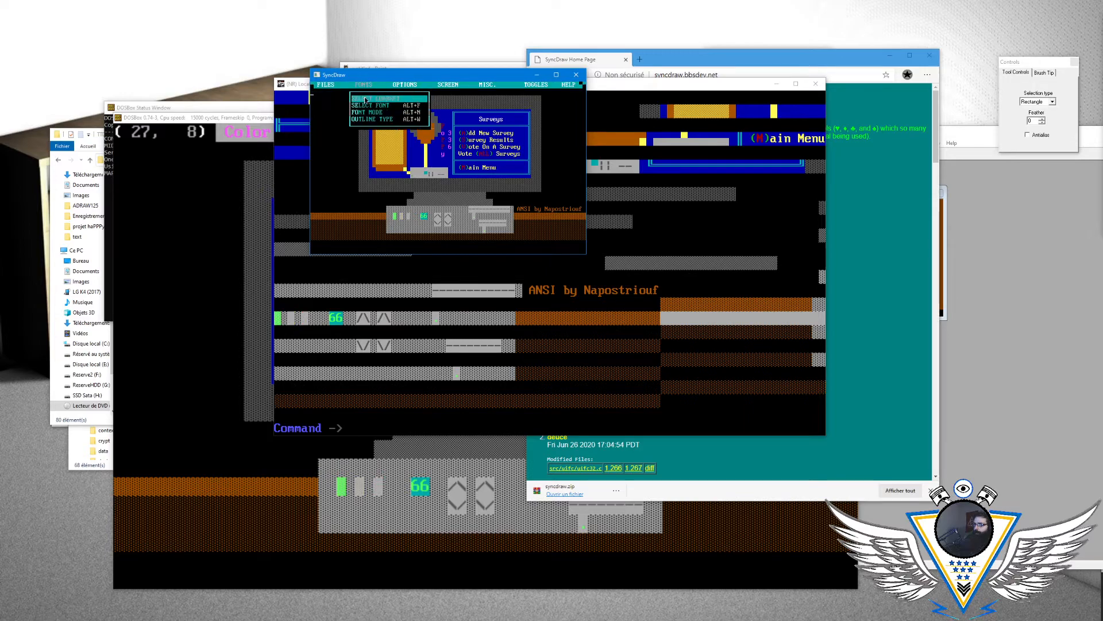
pyautogui.press('Right')
pyautogui.press('Return')
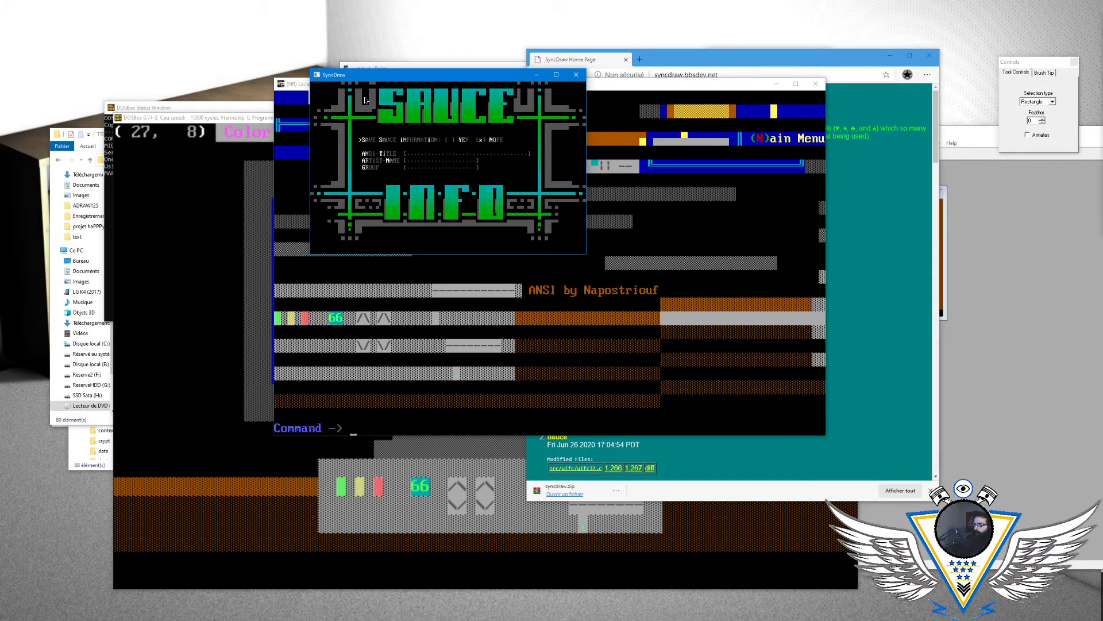
pyautogui.press('Down')
pyautogui.press('Down')
pyautogui.press('Down')
pyautogui.press('Down')
pyautogui.press('Down')
pyautogui.press('Down')
pyautogui.press('Up')
pyautogui.press('Up')
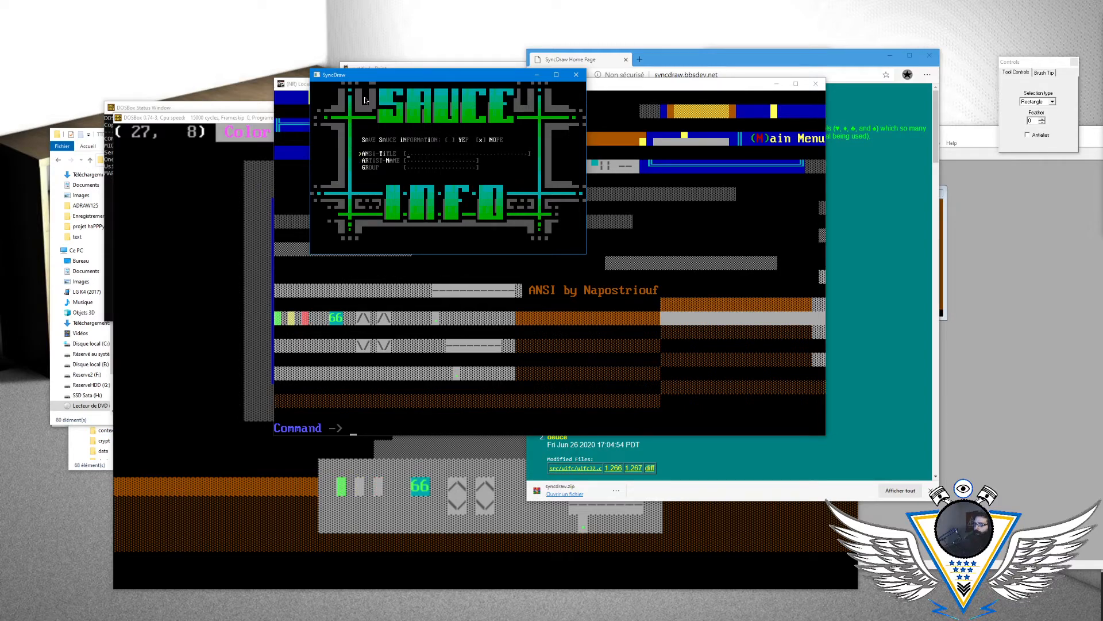
pyautogui.press('Escape')
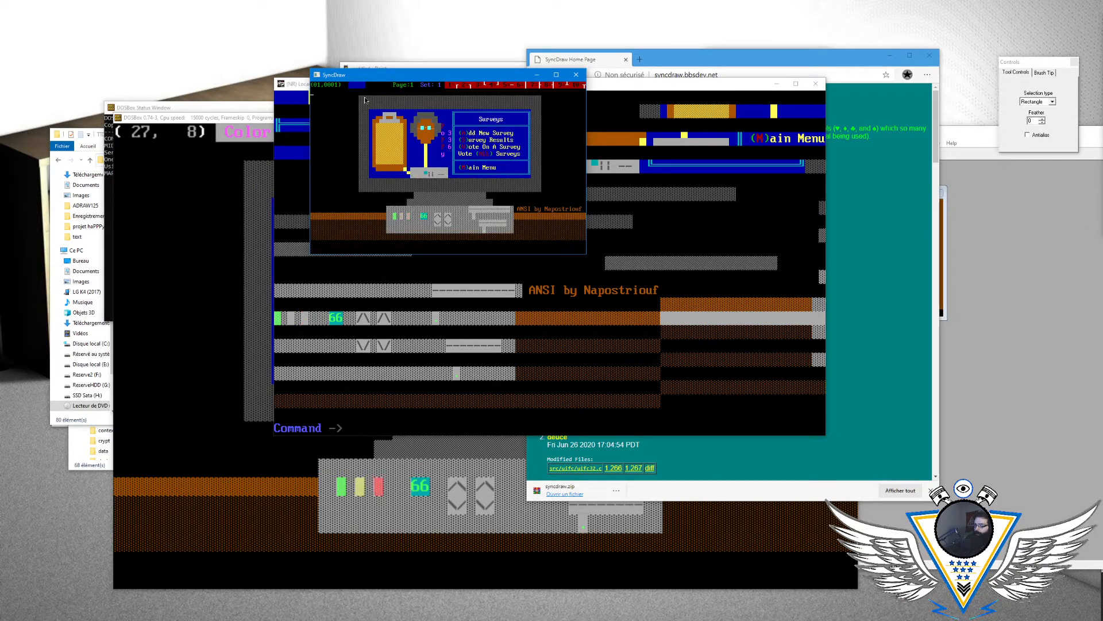
# - Check the remaining drawing options, briefly opening the tab setup and dismissing it
pyautogui.press('Escape')
pyautogui.press('Right')
pyautogui.press('Right')
pyautogui.press('Down')
pyautogui.press('Down')
pyautogui.press('Down')
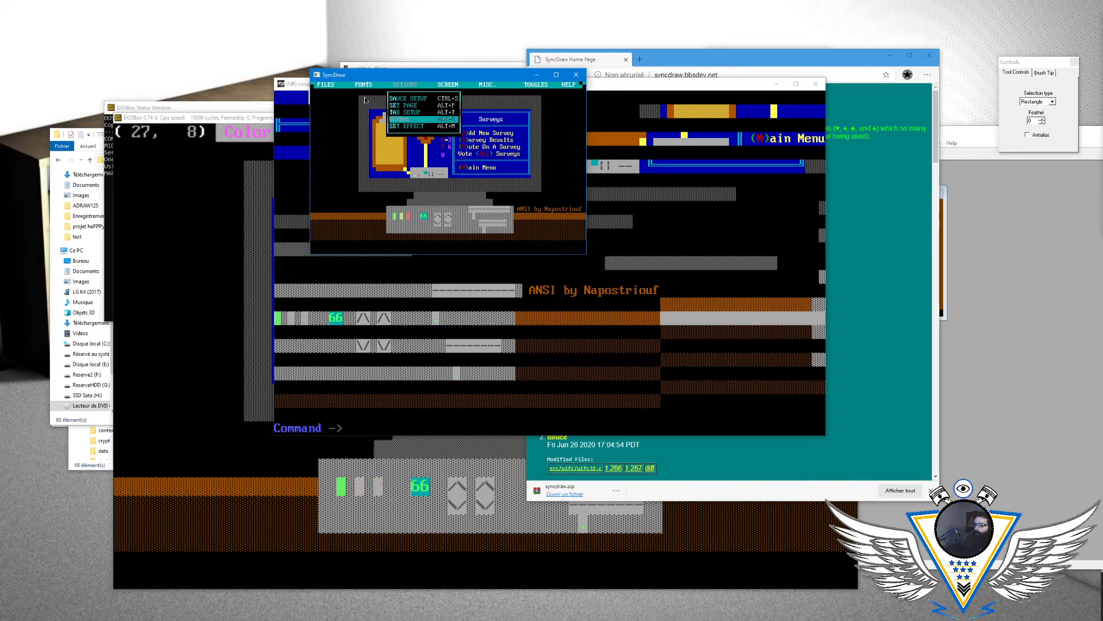
pyautogui.press('Up')
pyautogui.press('Return')
pyautogui.press('Escape')
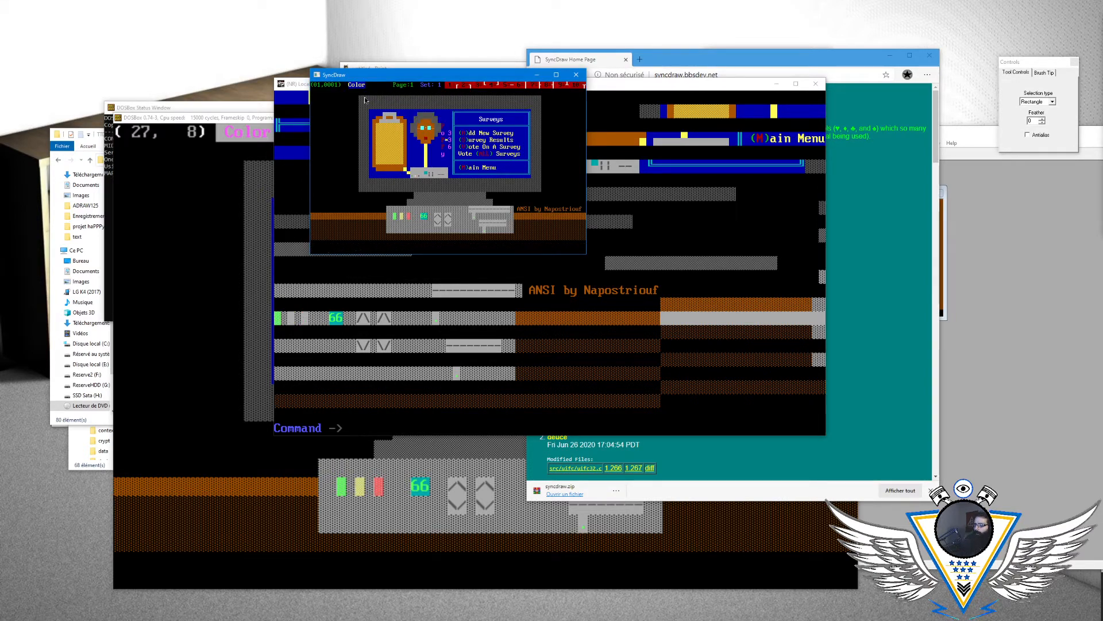
# - Look through SyncDraw's screen, miscellaneous and toggle commands, closing them without choosing one
pyautogui.press('Escape')
pyautogui.press('Right')
pyautogui.press('Right')
pyautogui.press('Right')
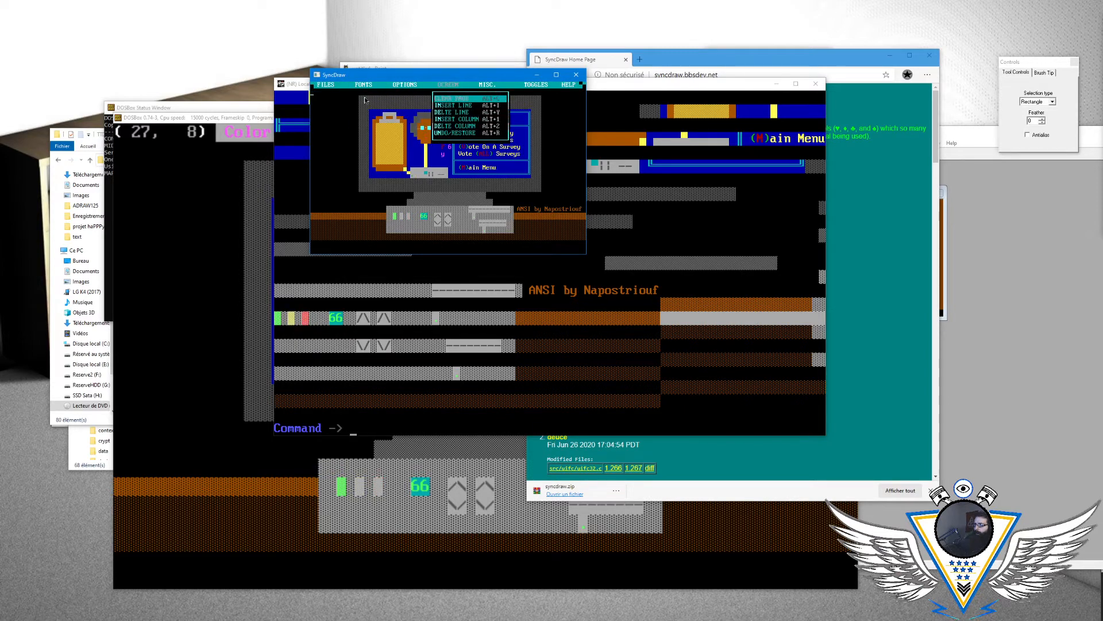
pyautogui.press('Down')
pyautogui.press('Down')
pyautogui.press('Down')
pyautogui.press('Down')
pyautogui.press('Down')
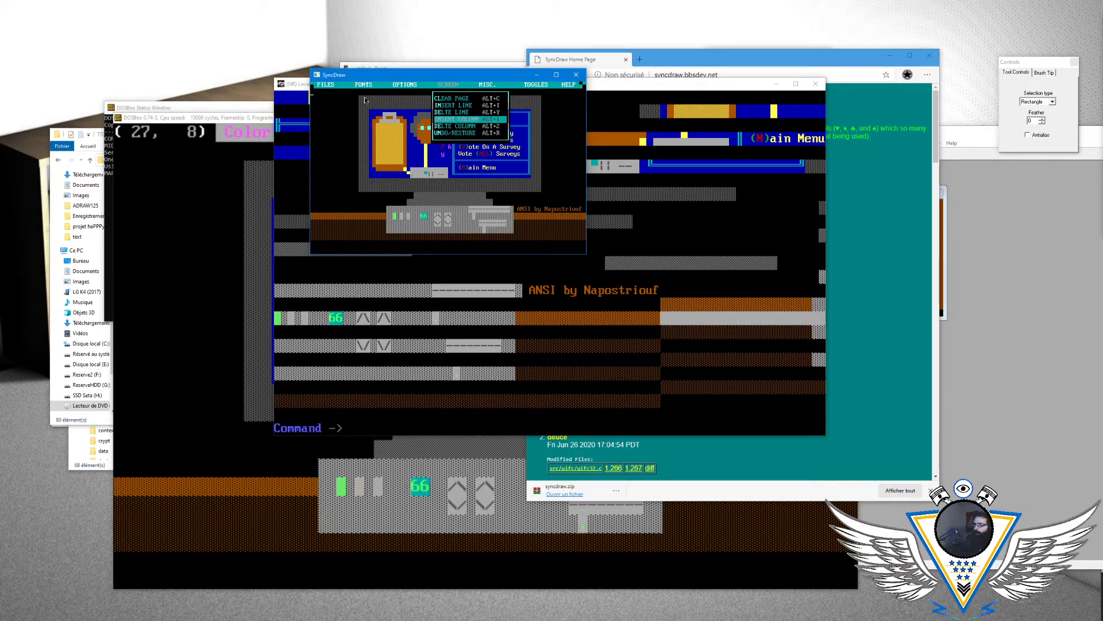
pyautogui.press('Up')
pyautogui.press('Up')
pyautogui.press('Up')
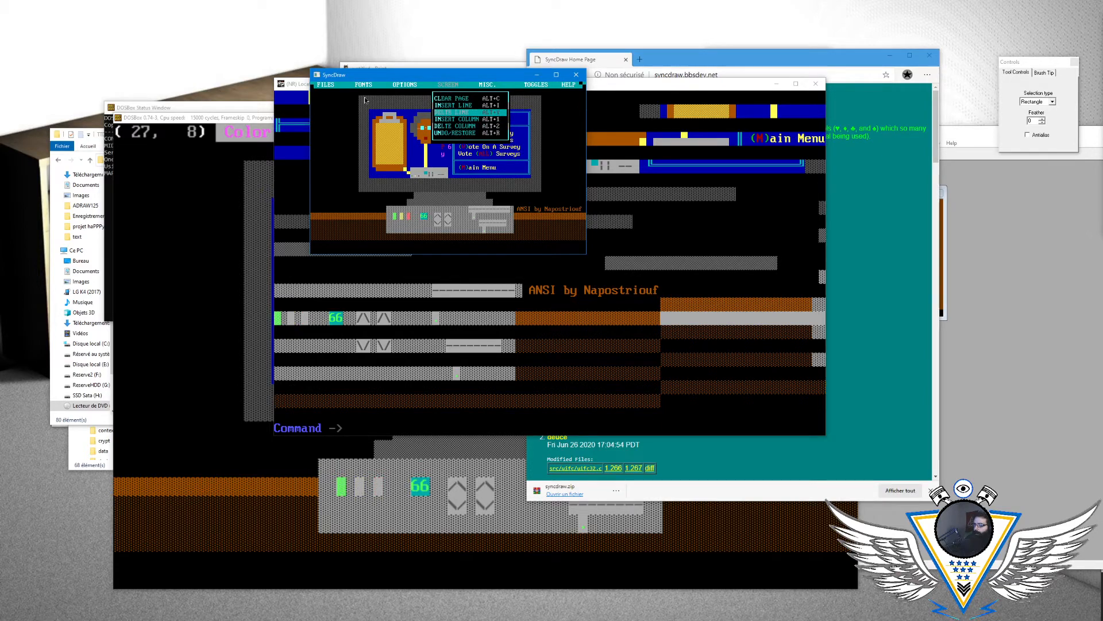
pyautogui.press('Up')
pyautogui.press('Up')
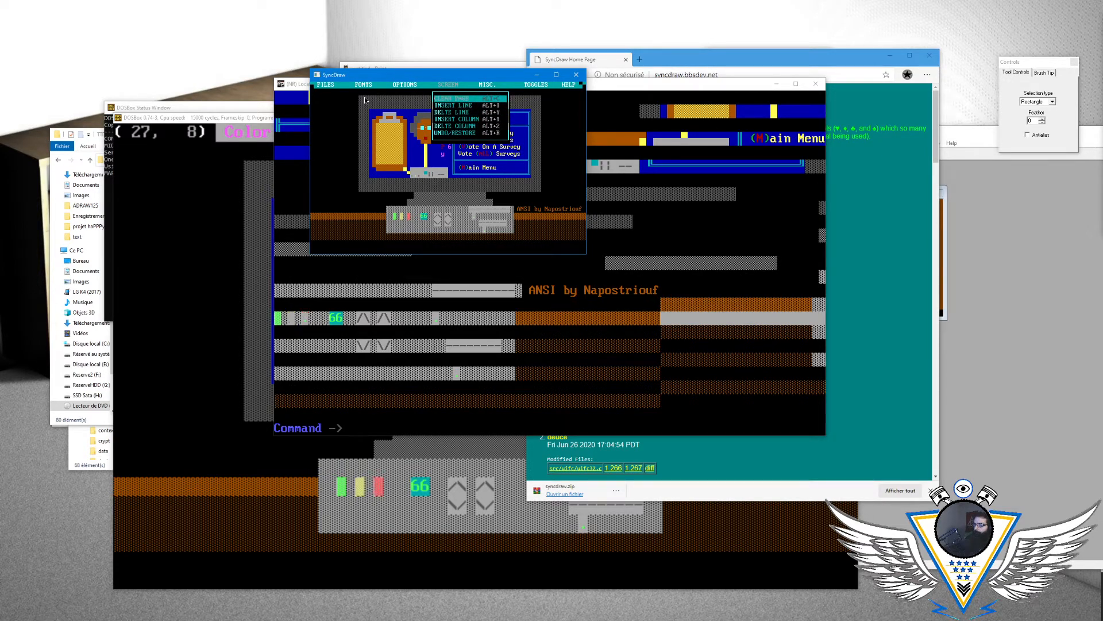
pyautogui.press('Right')
pyautogui.press('Down')
pyautogui.press('Down')
pyautogui.press('Right')
pyautogui.press('Down')
pyautogui.press('Down')
pyautogui.press('Right')
pyautogui.press('Right')
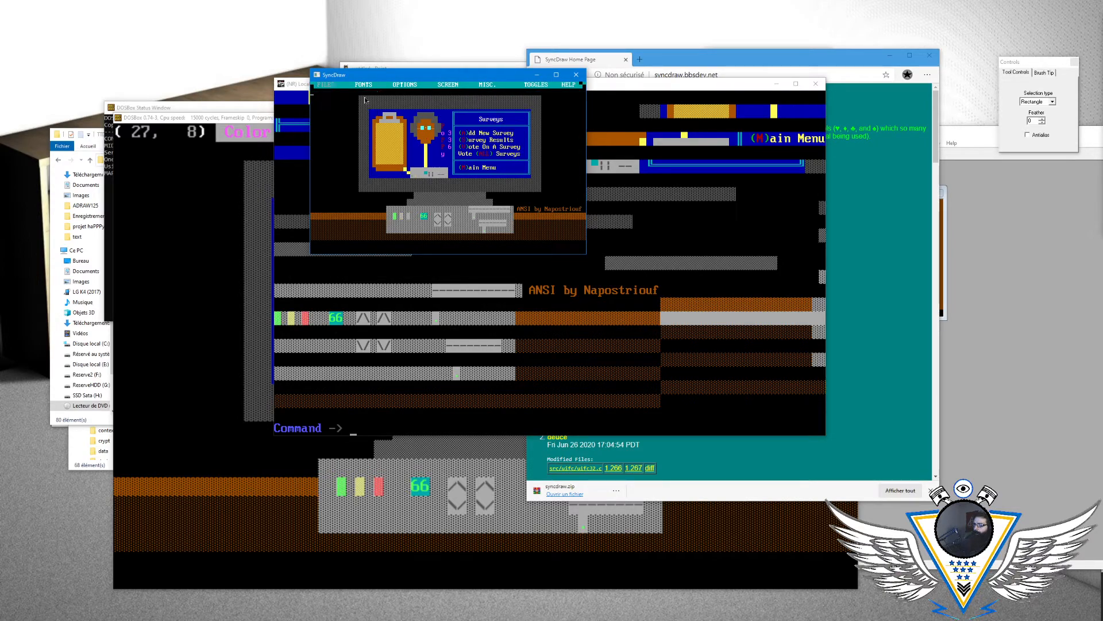
pyautogui.press('Escape')
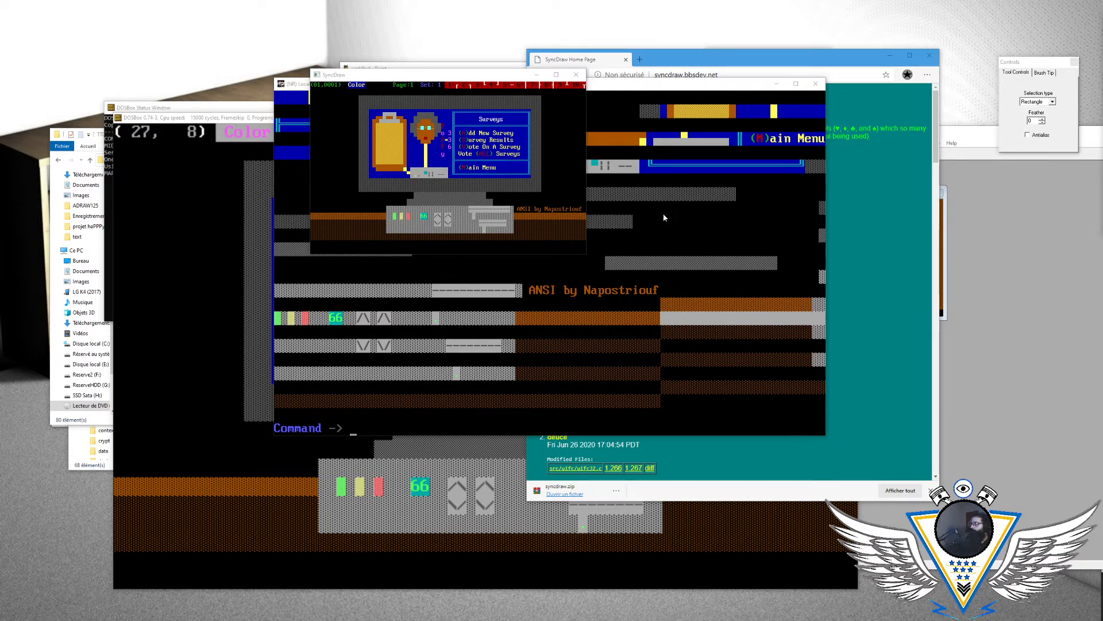
# - Switch to DOSBox, quit ACiDDraw and exit the DOS session
pyautogui.click(242, 126)
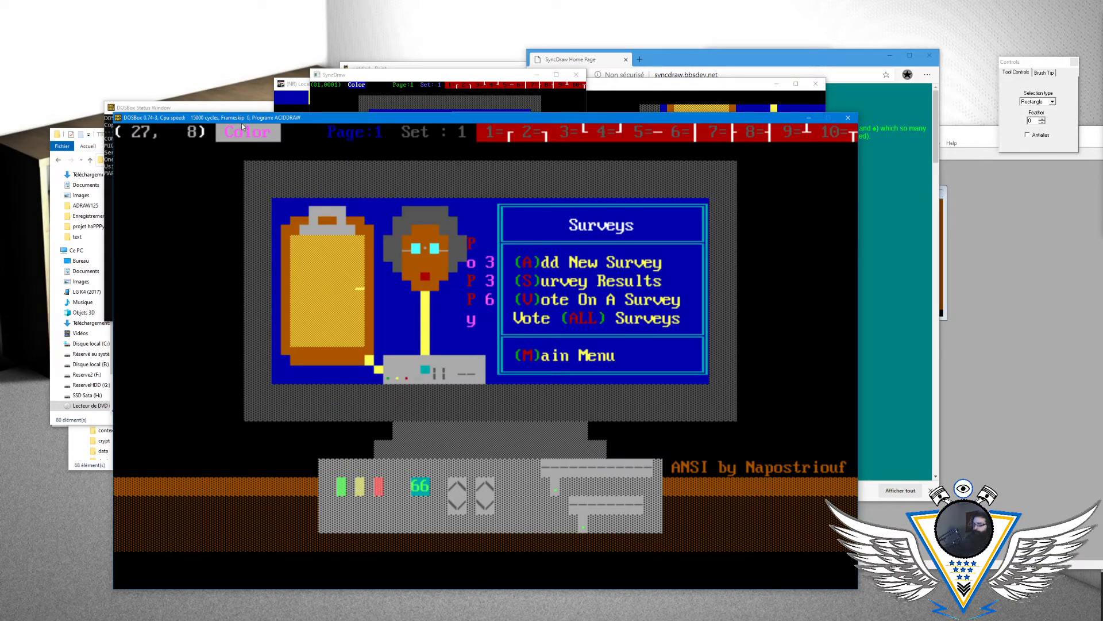
pyautogui.hotkey('alt', 'x')
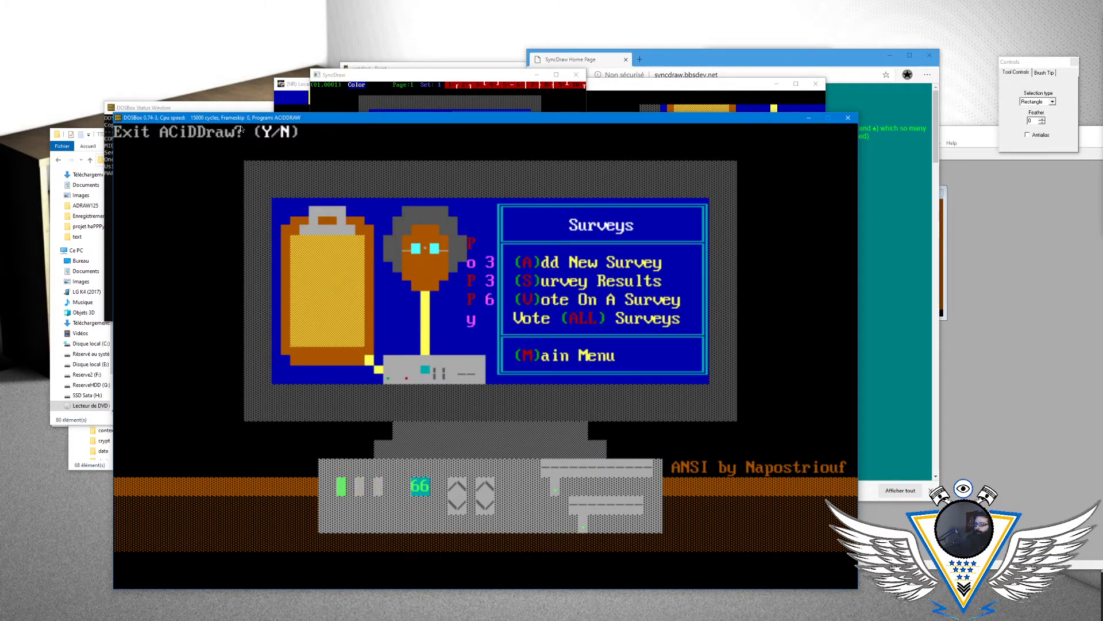
pyautogui.write('yexit')
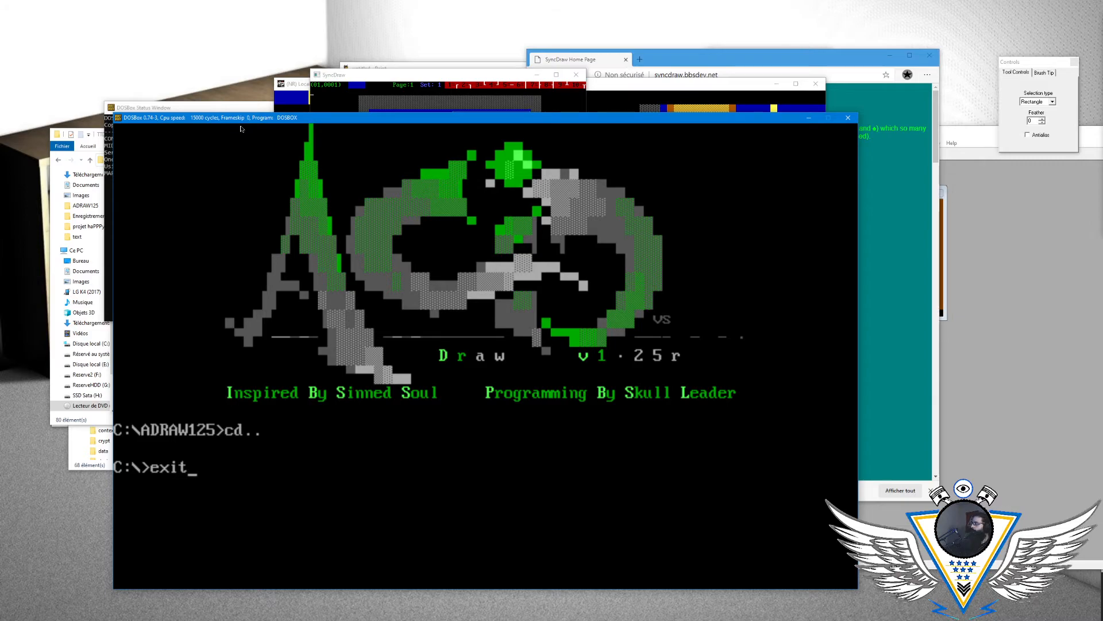
pyautogui.press('Return')
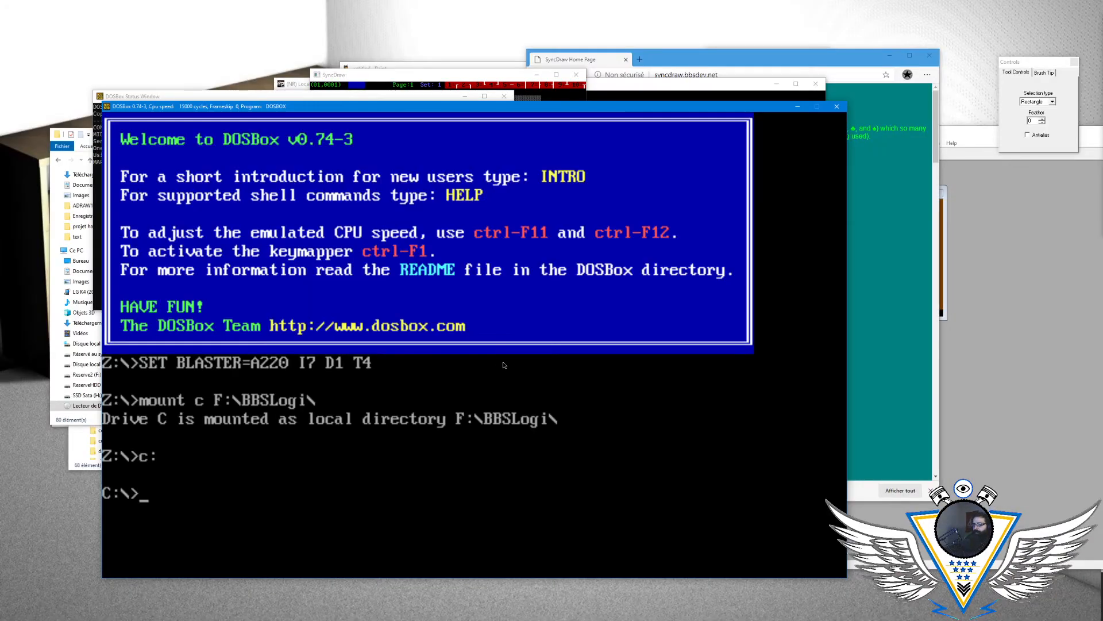
# - Start ACiDDraw with the aciddraw command in a new DOSBox session
pyautogui.write('cd')
pyautogui.press('BackSpace')
pyautogui.press('BackSpace')
pyautogui.press('BackSpace')
pyautogui.write('acidd')
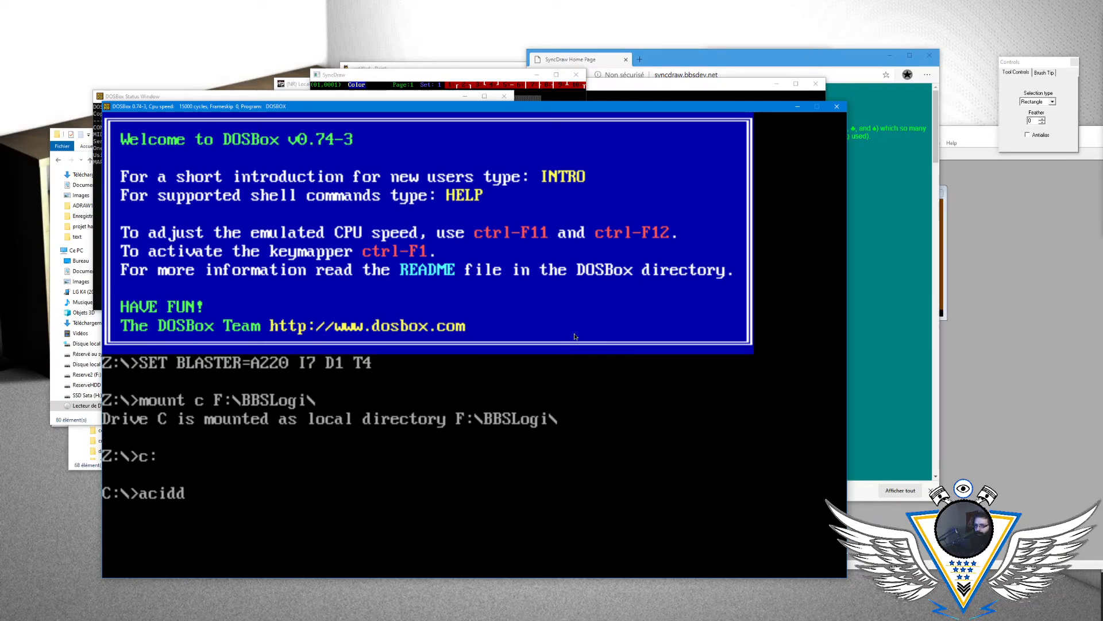
pyautogui.write('raw')
pyautogui.press('Return')
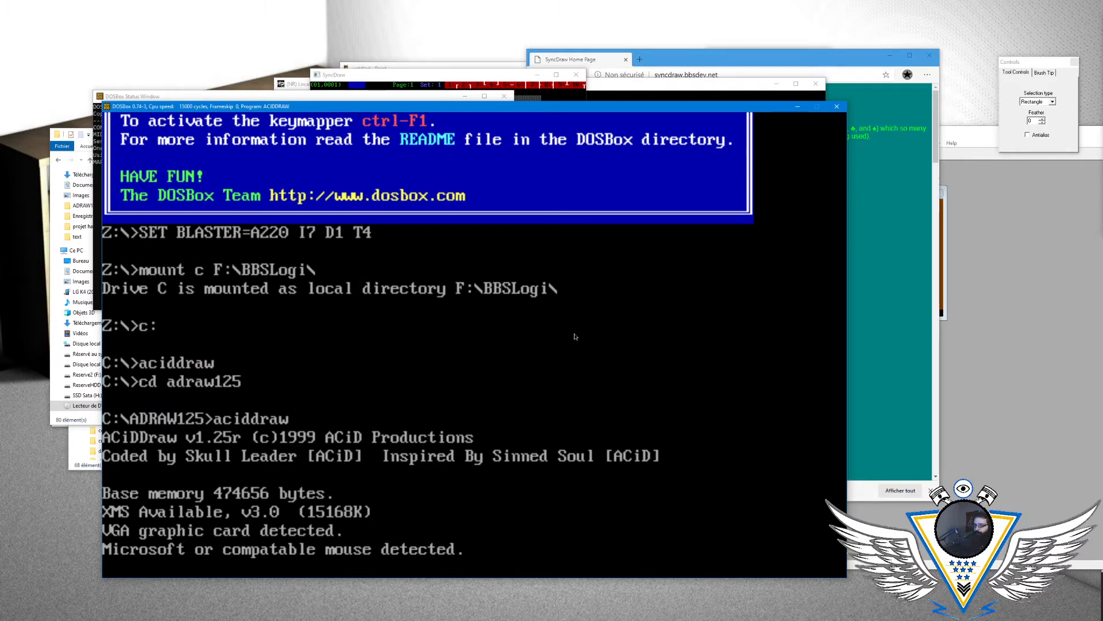
# - Load MENUSUR.ANS from ACiDDraw's file list
pyautogui.hotkey('alt', 'l')
pyautogui.press('Right')
pyautogui.press('Right')
pyautogui.press('Right')
pyautogui.press('Right')
pyautogui.press('Right')
pyautogui.press('Down')
pyautogui.press('Down')
pyautogui.press('Down')
pyautogui.press('Left')
pyautogui.press('Down')
pyautogui.press('Down')
pyautogui.press('Left')
pyautogui.press('Right')
# - Delete the blank lines that interrupt the lower part of the Surveys drawing at rows 20 and 21
pyautogui.press('Down')
pyautogui.press('Down')
pyautogui.press('Down')
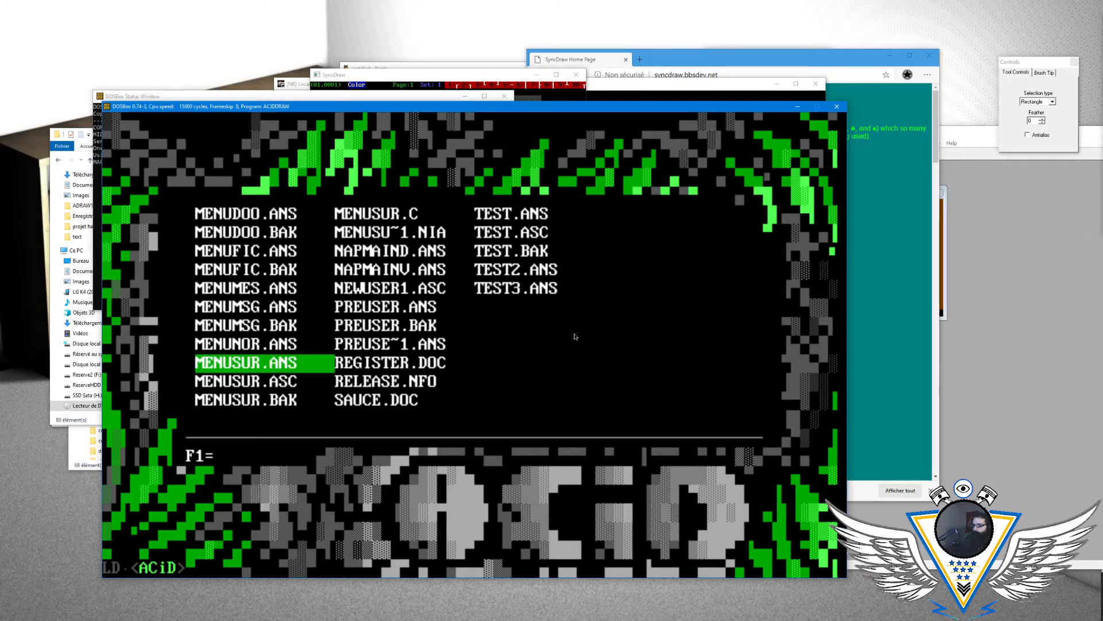
pyautogui.press('Return')
pyautogui.press('Down')
pyautogui.press('Down')
pyautogui.press('Down')
pyautogui.press('Down')
pyautogui.press('Down')
pyautogui.press('Down')
pyautogui.press('Down')
pyautogui.press('Down')
pyautogui.press('Down')
pyautogui.press('Down')
pyautogui.press('Down')
pyautogui.press('Down')
pyautogui.press('Down')
pyautogui.press('Down')
pyautogui.press('Down')
pyautogui.press('Down')
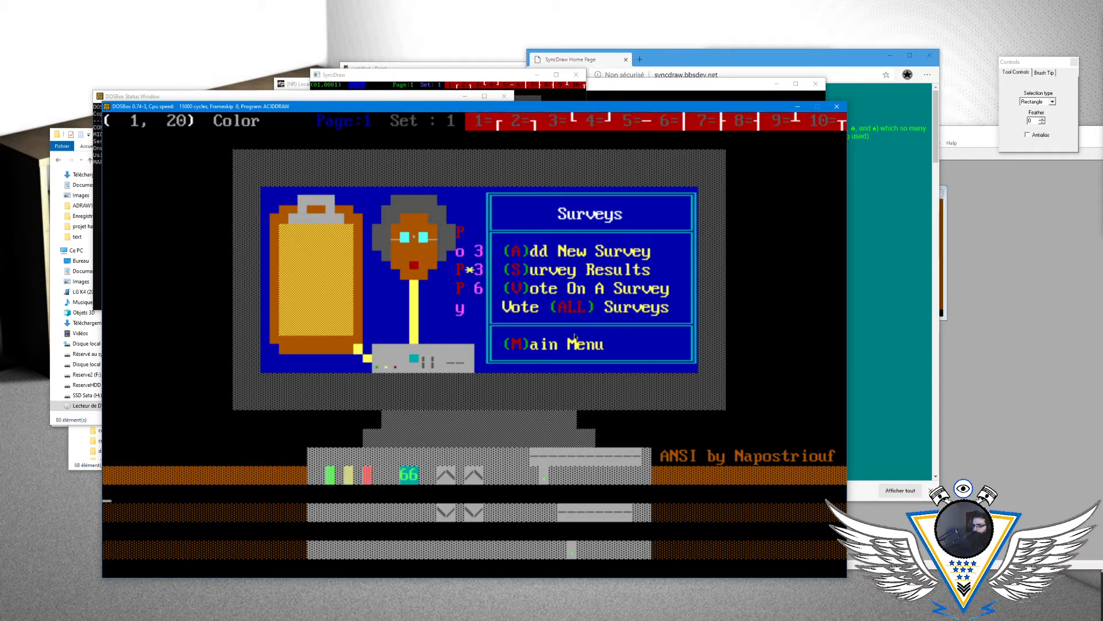
pyautogui.hotkey('alt', 'y')
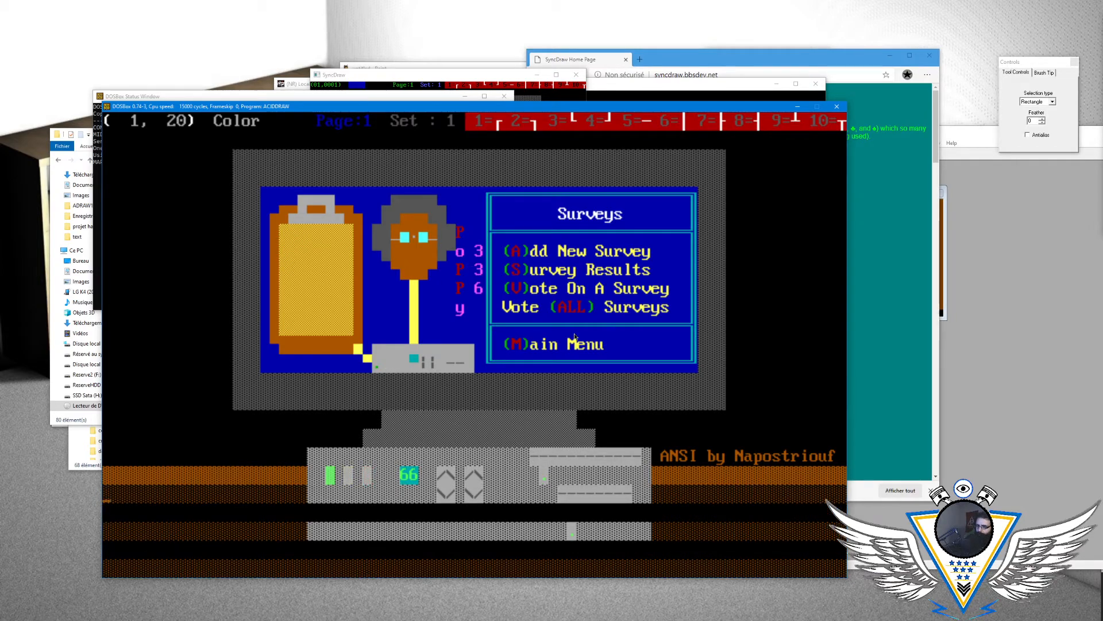
pyautogui.press('Down')
pyautogui.hotkey('alt', 'y')
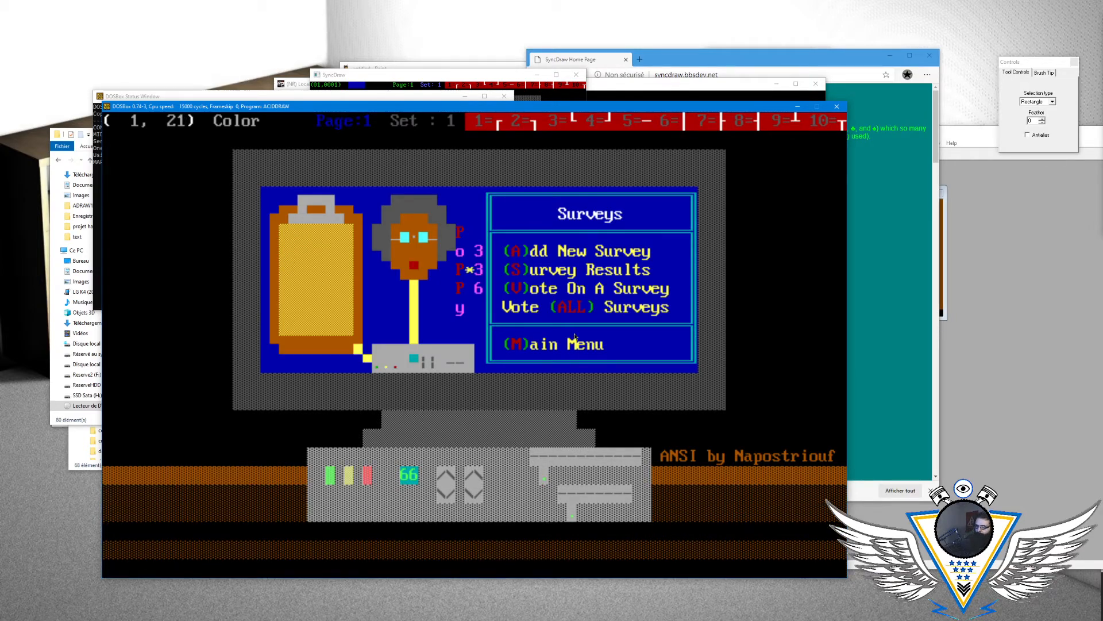
pyautogui.hotkey('alt', 'y')
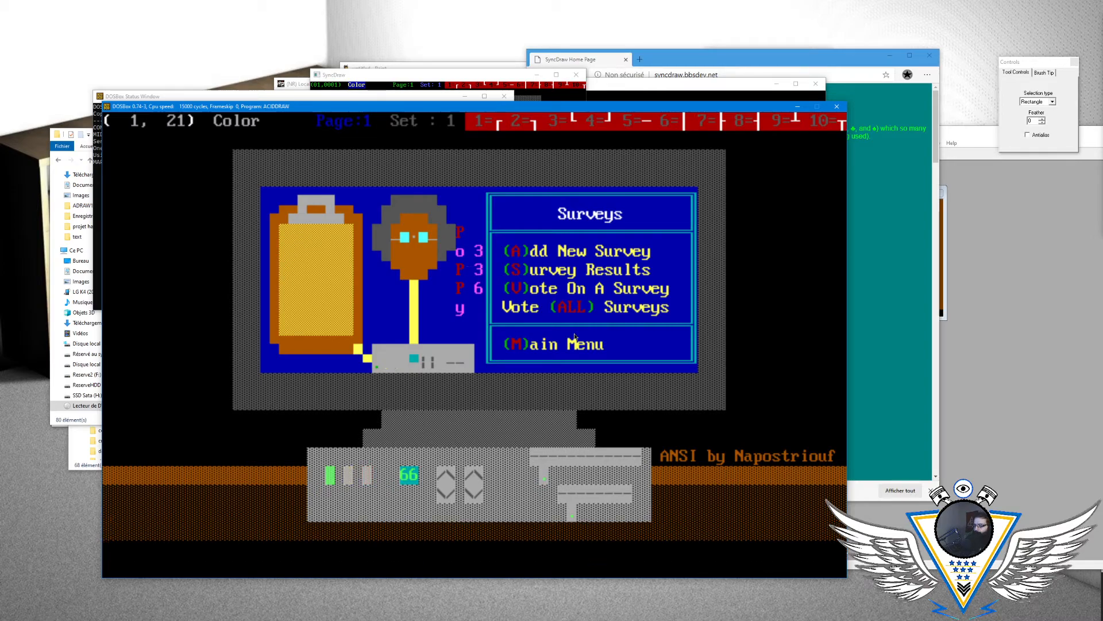
# - Check the lower rows of the Surveys drawing down to row 24, finishing with the cursor at column 1, row 1
pyautogui.press('Up')
pyautogui.press('Up')
pyautogui.press('Up')
pyautogui.press('Up')
pyautogui.press('Up')
pyautogui.press('Up')
pyautogui.press('Up')
pyautogui.press('Up')
pyautogui.press('Up')
pyautogui.press('Up')
pyautogui.press('Up')
pyautogui.press('Down')
pyautogui.press('Down')
pyautogui.press('Down')
pyautogui.press('Down')
pyautogui.press('Down')
pyautogui.press('Down')
pyautogui.press('Down')
pyautogui.press('Down')
pyautogui.press('Down')
pyautogui.press('Down')
pyautogui.press('Down')
pyautogui.press('Down')
pyautogui.press('Down')
pyautogui.press('Down')
pyautogui.press('Down')
pyautogui.press('Down')
pyautogui.press('Down')
pyautogui.press('Down')
pyautogui.press('Down')
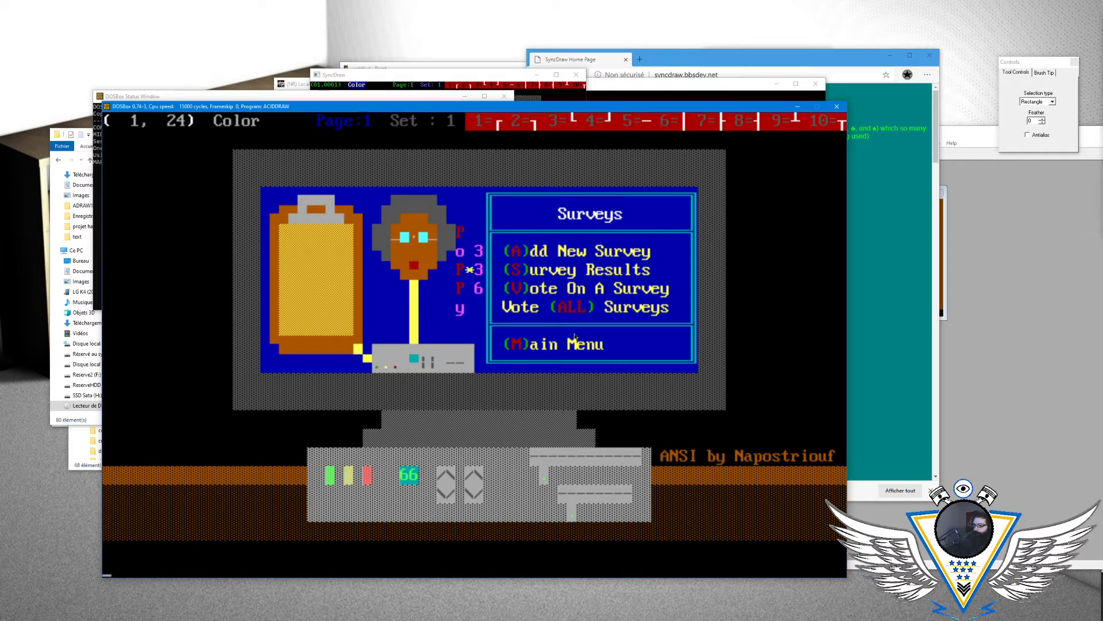
pyautogui.press('Up')
pyautogui.press('Up')
pyautogui.press('Up')
pyautogui.press('Up')
pyautogui.press('Up')
pyautogui.press('Up')
pyautogui.press('Up')
pyautogui.press('Up')
pyautogui.press('Up')
pyautogui.press('Up')
pyautogui.press('Up')
pyautogui.press('Up')
pyautogui.press('Up')
pyautogui.press('Up')
pyautogui.press('Up')
pyautogui.press('Up')
pyautogui.press('Up')
pyautogui.press('Up')
pyautogui.press('Up')
pyautogui.press('Up')
pyautogui.press('Up')
pyautogui.press('Up')
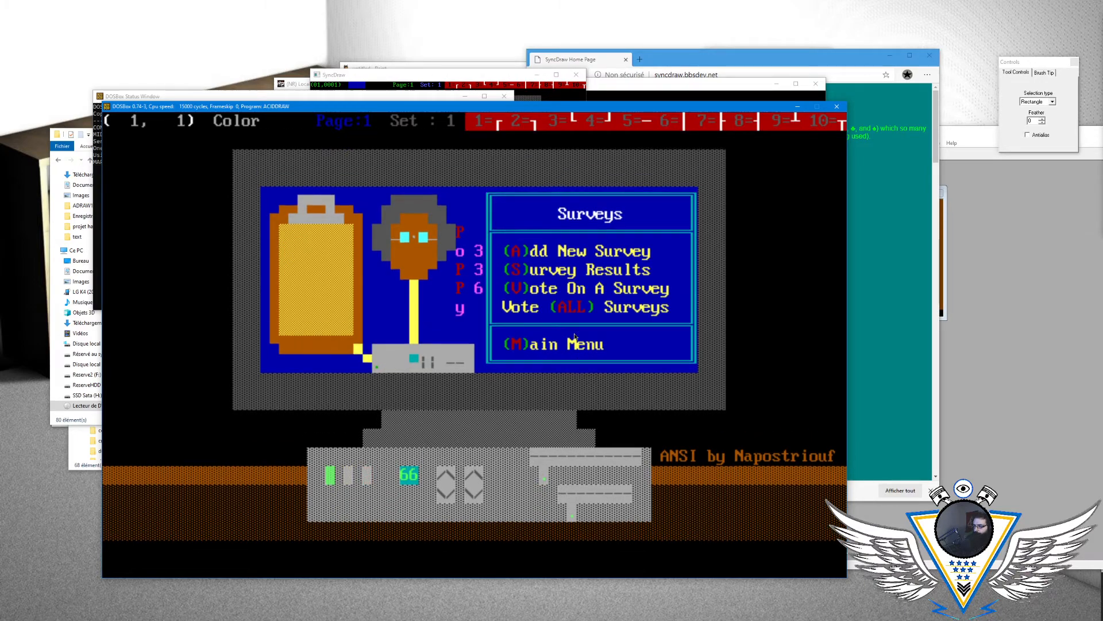
# - Save the drawing in ANSI format as menusur with the default save options
pyautogui.hotkey('alt', 's')
pyautogui.press('Return')
pyautogui.press('Return')
pyautogui.press('Return')
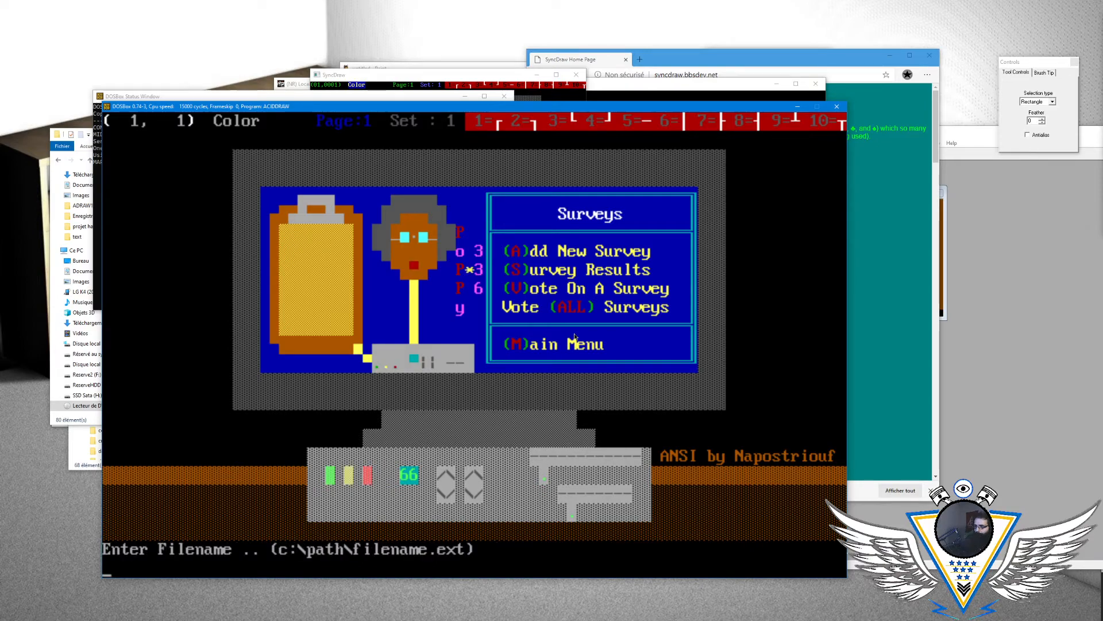
pyautogui.write('menusur')
pyautogui.press('Return')
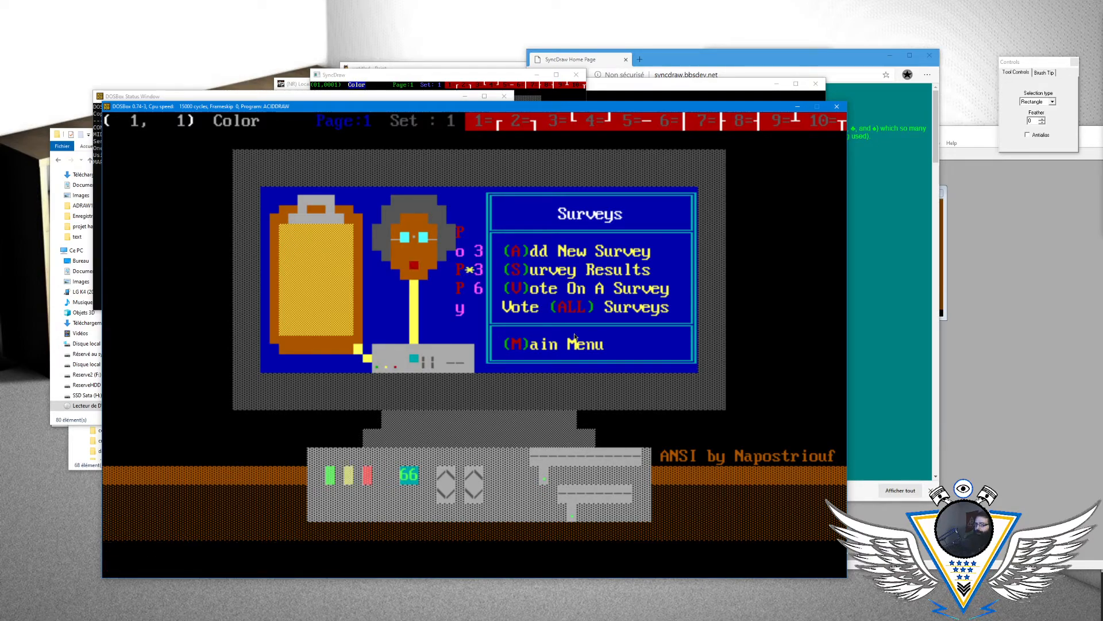
# - Make brown on black the drawing color with the cursor at column 80 of row 22
pyautogui.press('Down')
pyautogui.press('Down')
pyautogui.press('Down')
pyautogui.press('Down')
pyautogui.press('Down')
pyautogui.press('Down')
pyautogui.press('Down')
pyautogui.press('Down')
pyautogui.press('Down')
pyautogui.press('Down')
pyautogui.press('Down')
pyautogui.press('Down')
pyautogui.press('Down')
pyautogui.press('Down')
pyautogui.press('Down')
pyautogui.press('Down')
pyautogui.press('Down')
pyautogui.press('Down')
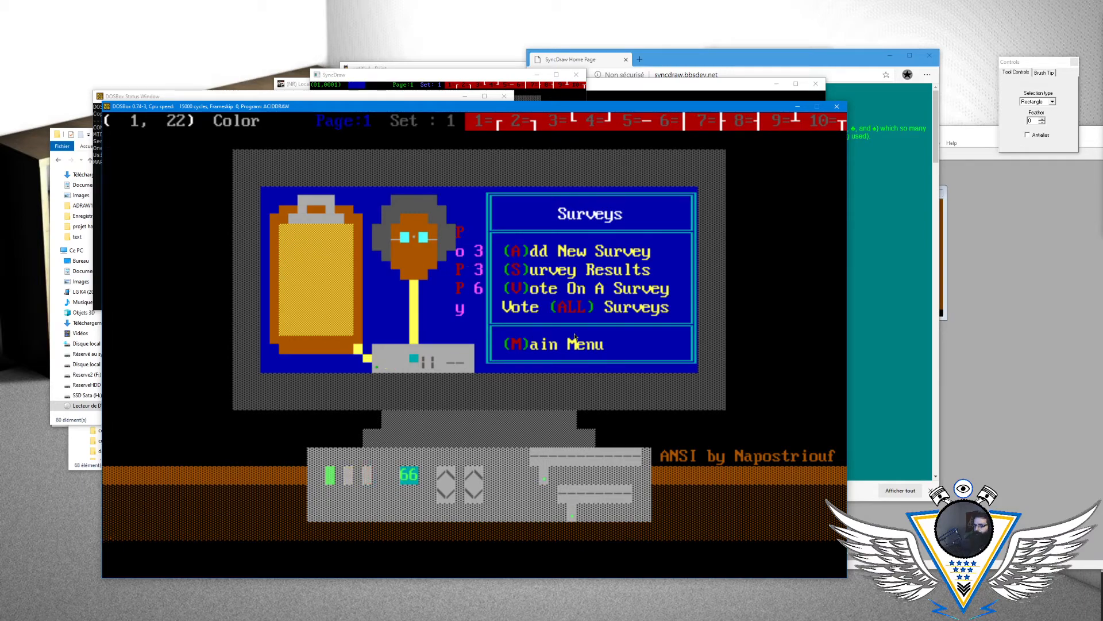
pyautogui.press('End')
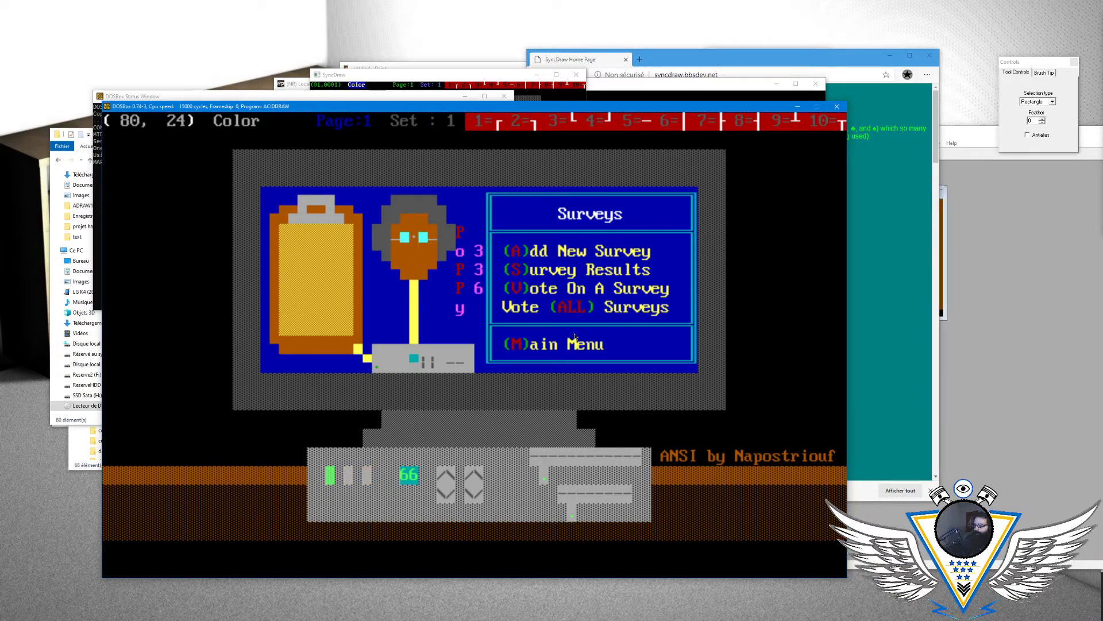
pyautogui.press('Up')
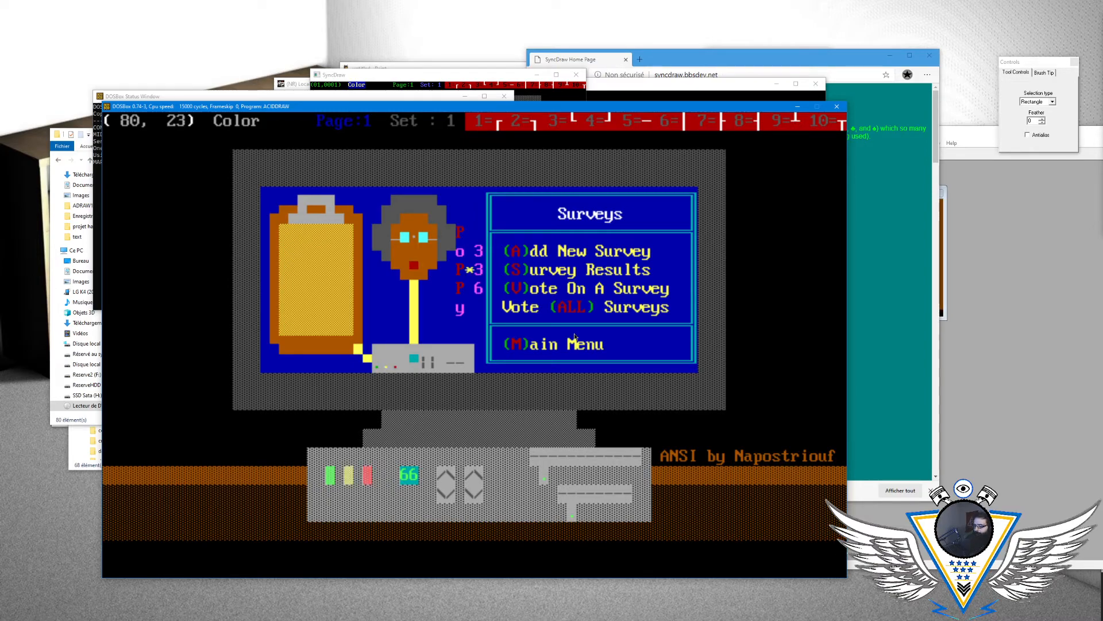
pyautogui.press('Home')
pyautogui.press('Up')
pyautogui.press('End')
pyautogui.hotkey('alt', 'a')
pyautogui.press('Escape')
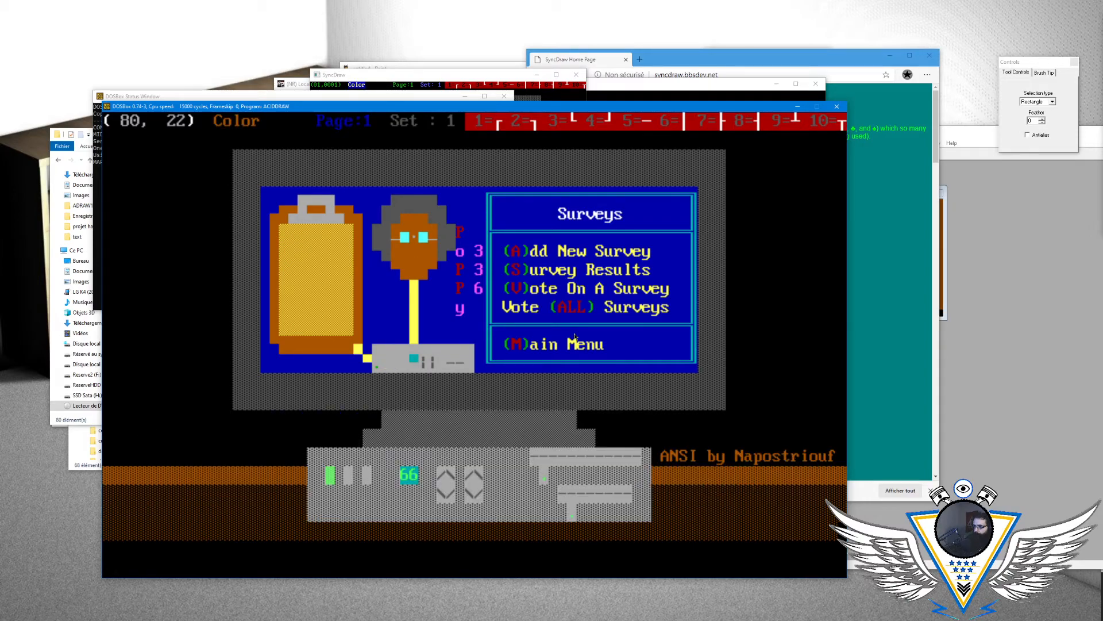
# - Switch to character set 6 and check the quick palette colors from column 79 of row 22
pyautogui.hotkey('alt', 'F6')
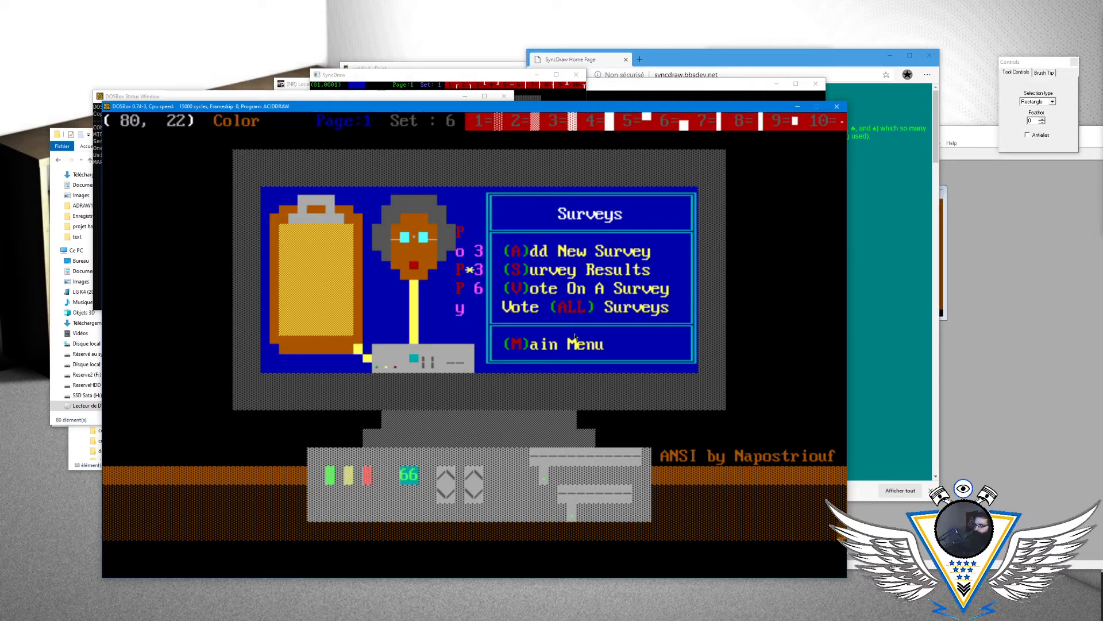
pyautogui.press('Left')
pyautogui.hotkey('alt', 'a')
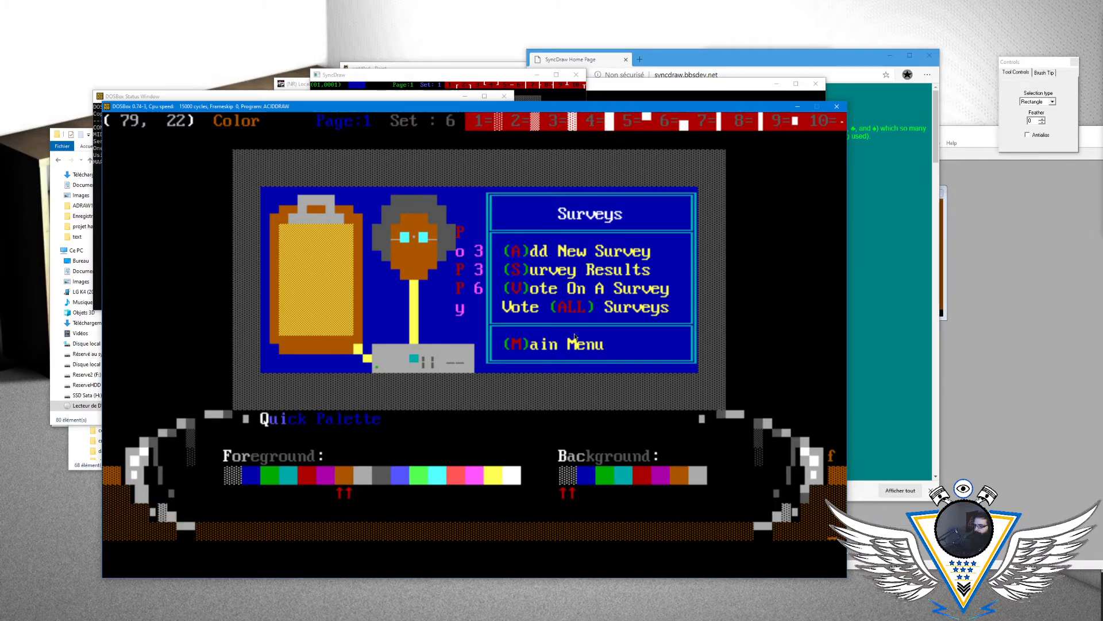
pyautogui.press('Escape')
# - Save the drawing again as menusur in ANSI format with the cursor at column 79 of row 22
pyautogui.hotkey('alt', 's')
pyautogui.press('Return')
pyautogui.press('Return')
pyautogui.press('Return')
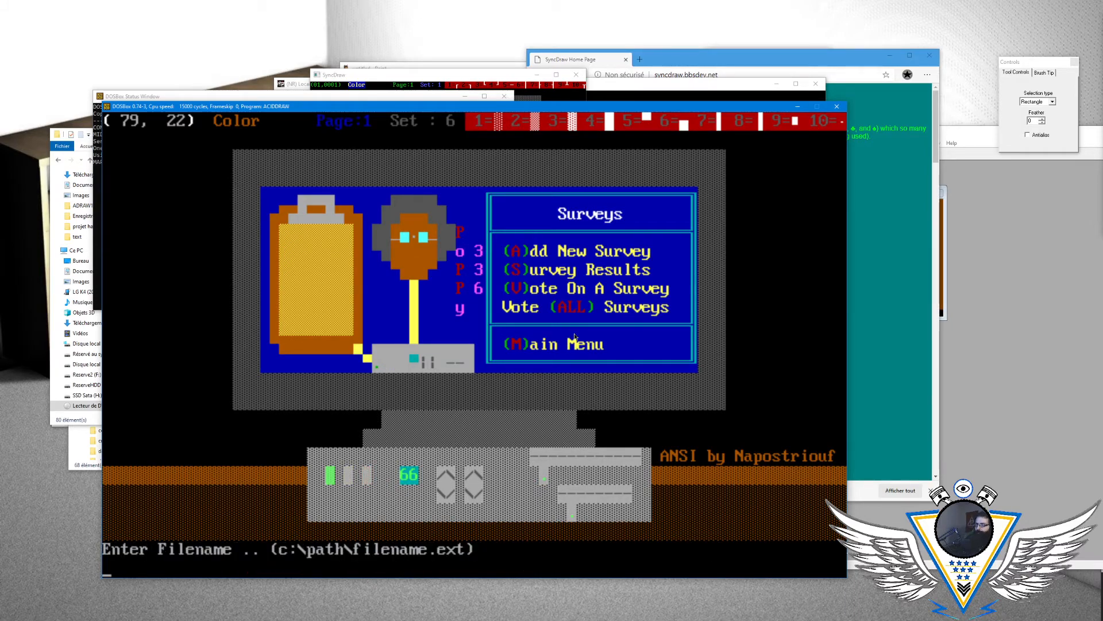
pyautogui.write('menusur')
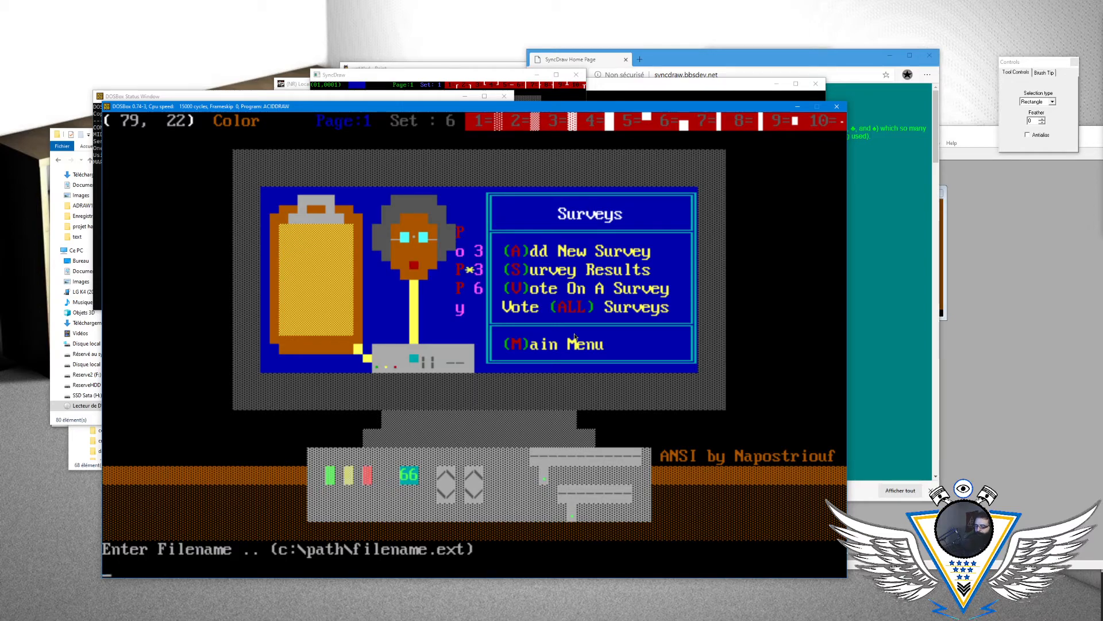
pyautogui.press('Return')
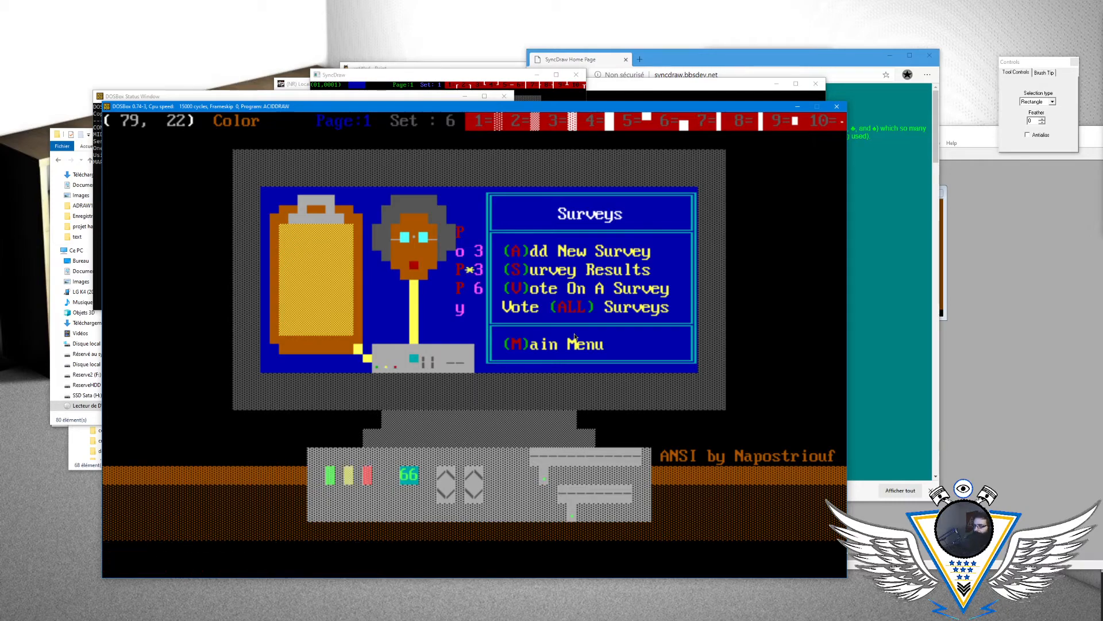
# - Look through the first page of ACiDDraw's configuration and leave it without changing a setting
pyautogui.press('Right')
pyautogui.press('Escape')
pyautogui.press('Escape')
pyautogui.press('Escape')
pyautogui.press('Escape')
pyautogui.hotkey('alt', 'o')
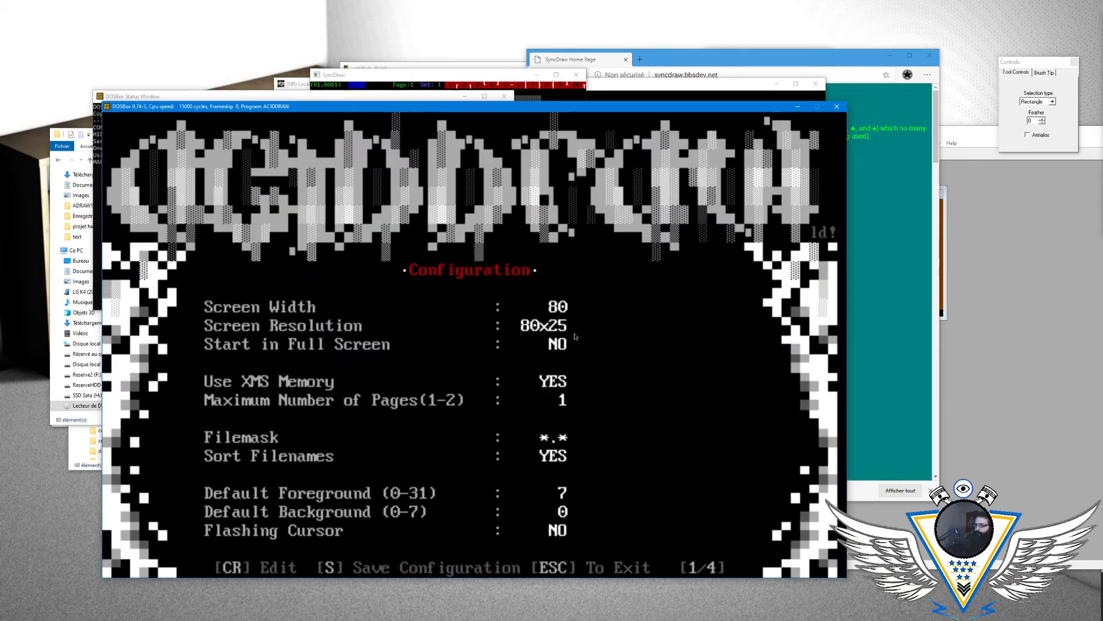
pyautogui.press('Down')
pyautogui.press('Down')
pyautogui.press('Down')
pyautogui.press('Escape')
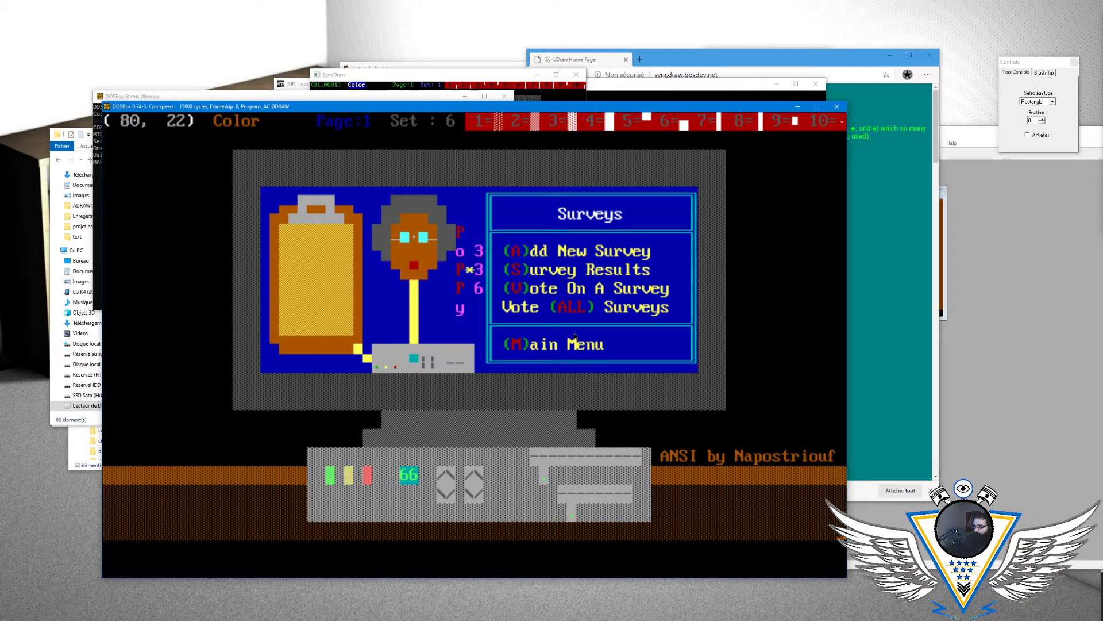
pyautogui.press('Up')
pyautogui.press('Up')
pyautogui.press('Up')
pyautogui.press('Up')
pyautogui.press('Up')
pyautogui.press('Up')
pyautogui.press('Up')
pyautogui.press('Down')
pyautogui.press('Down')
pyautogui.press('Down')
pyautogui.press('Down')
pyautogui.press('Down')
pyautogui.press('Down')
pyautogui.press('Down')
pyautogui.hotkey('alt', 'a')
pyautogui.press('Escape')
# - Set the Default Save Preparation to CLEAR SCREEN on page 2 of ACiDDraw's configuration
pyautogui.hotkey('alt', 'q')
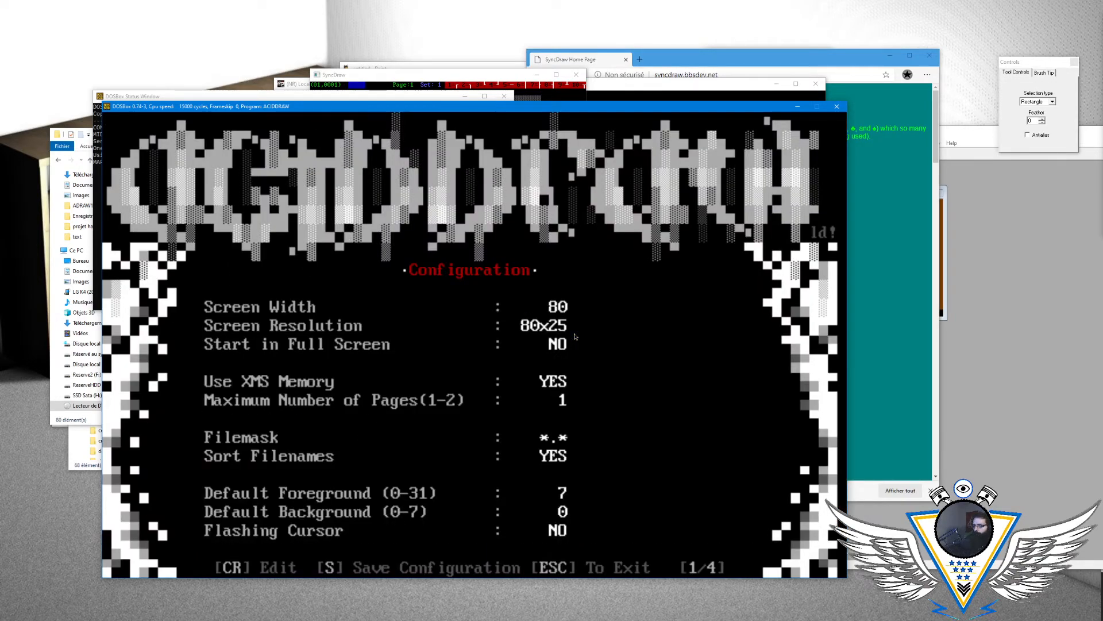
pyautogui.press('Down')
pyautogui.press('Down')
pyautogui.press('Down')
pyautogui.press('Down')
pyautogui.press('Down')
pyautogui.press('Down')
pyautogui.press('Down')
pyautogui.press('Down')
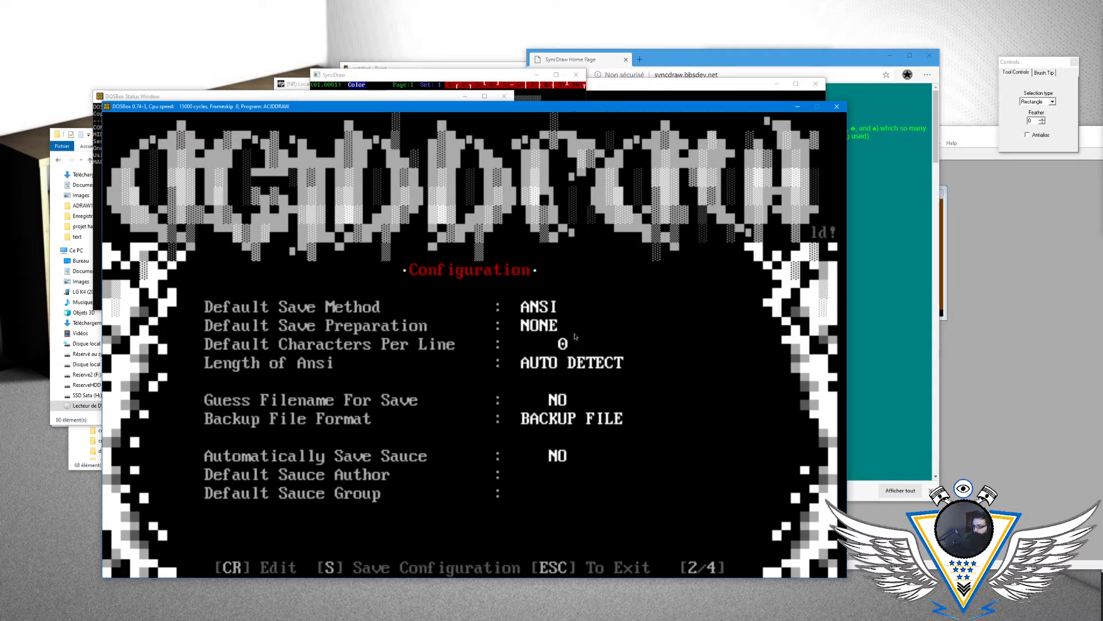
pyautogui.press('Down')
pyautogui.press('Return')
pyautogui.press('Return')
pyautogui.press('Return')
pyautogui.press('Return')
# - Set the Length of Ansi option to CURSOR POSITION and leave the configuration
pyautogui.press('Return')
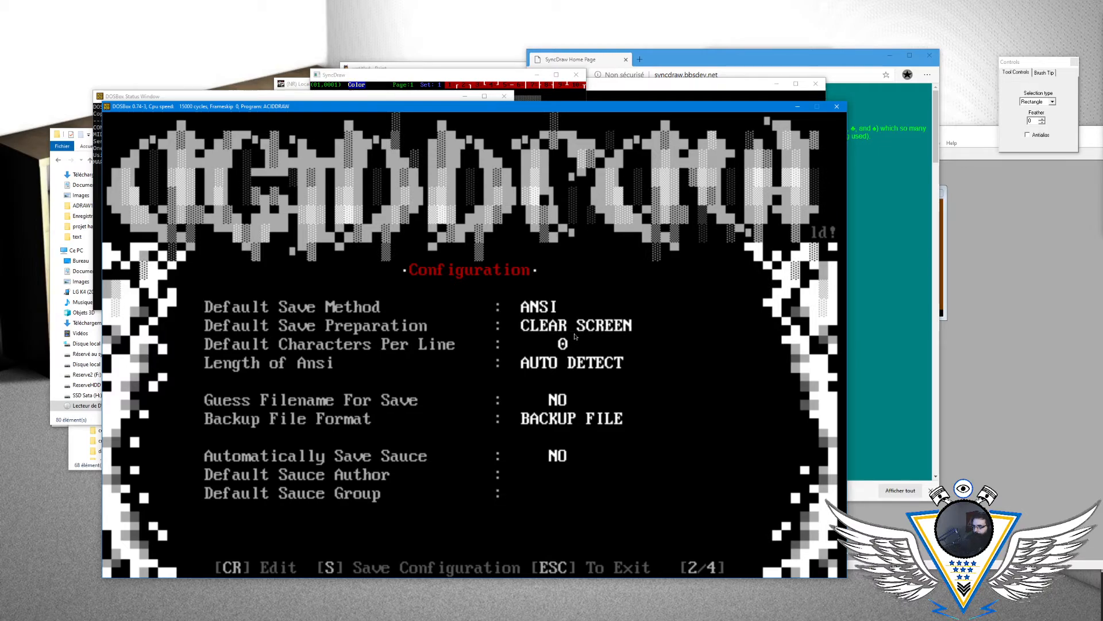
pyautogui.press('Down')
pyautogui.press('Down')
pyautogui.press('Return')
pyautogui.press('Return')
pyautogui.press('Return')
pyautogui.press('Return')
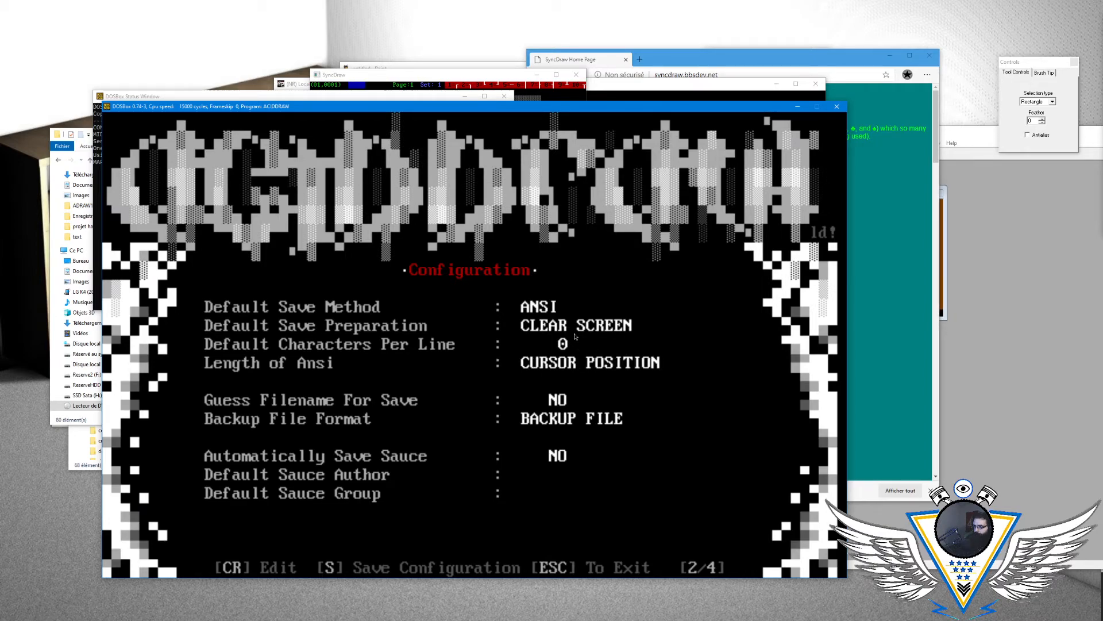
pyautogui.press('Escape')
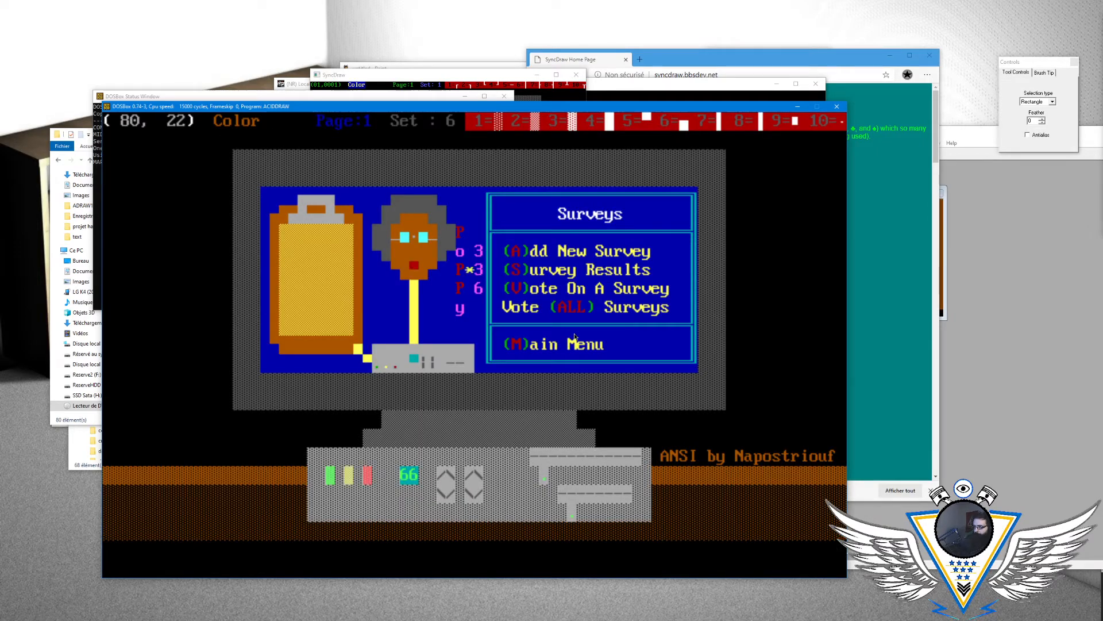
# - Save the drawing as menusur in ANSI format with the default video preparation and the cursor at column 80, row 22
pyautogui.hotkey('alt', 's')
pyautogui.press('Return')
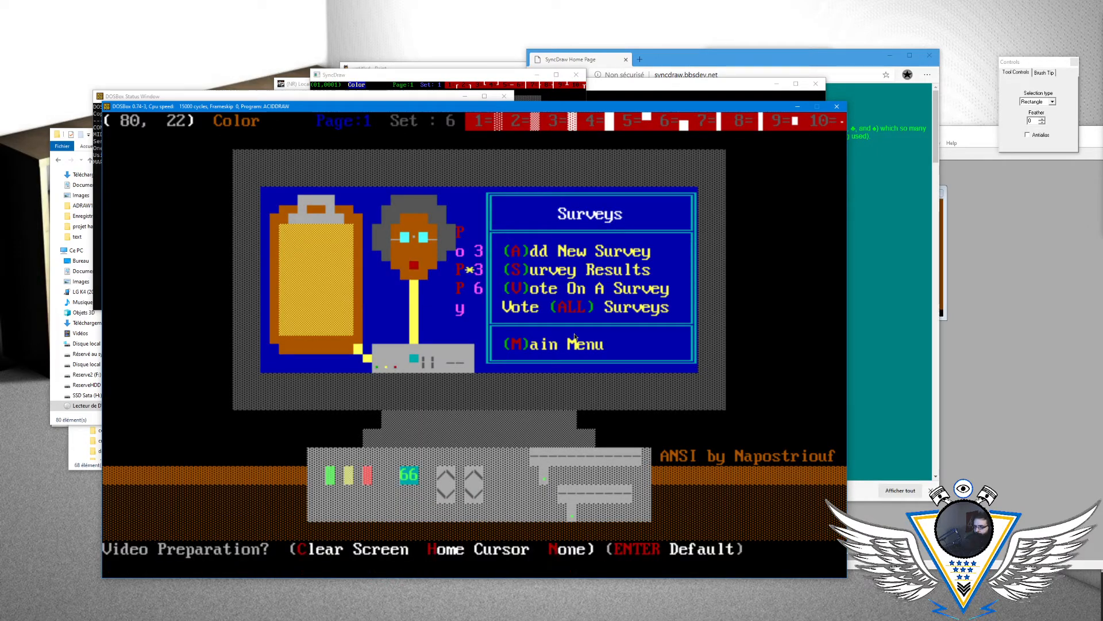
pyautogui.press('Return')
pyautogui.press('Return')
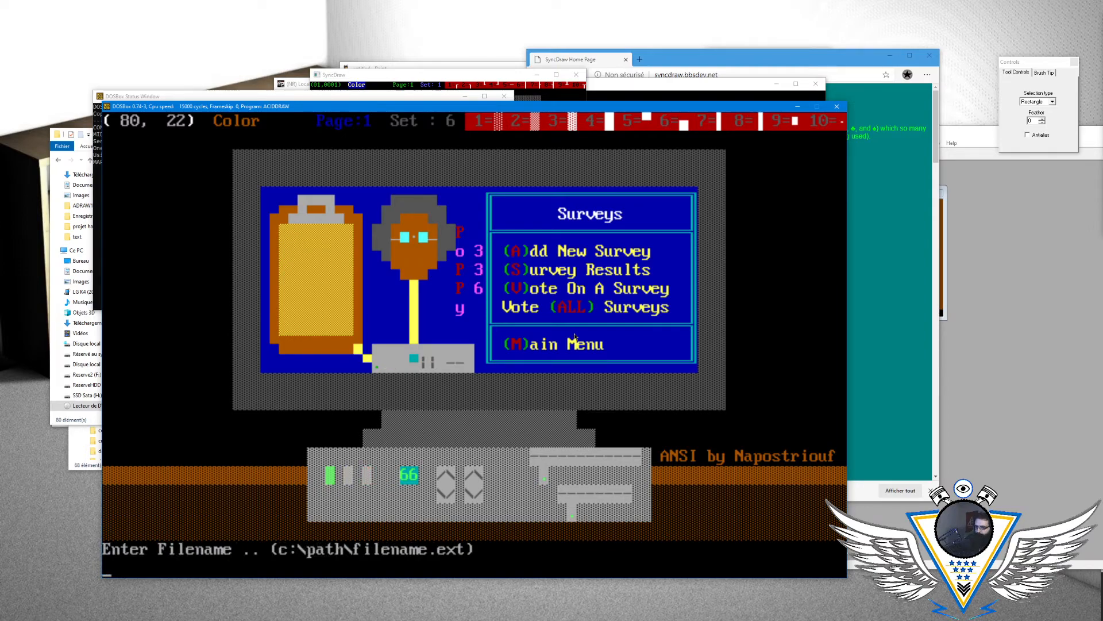
pyautogui.write('menusur')
pyautogui.press('Return')
# - Reload MENUSUR.ANS from ACiDDraw's file list
pyautogui.hotkey('alt', 'l')
pyautogui.press('Right')
pyautogui.press('Right')
pyautogui.press('Right')
pyautogui.press('Right')
pyautogui.press('Down')
pyautogui.press('Down')
pyautogui.press('Down')
pyautogui.press('Down')
pyautogui.press('Down')
pyautogui.press('Down')
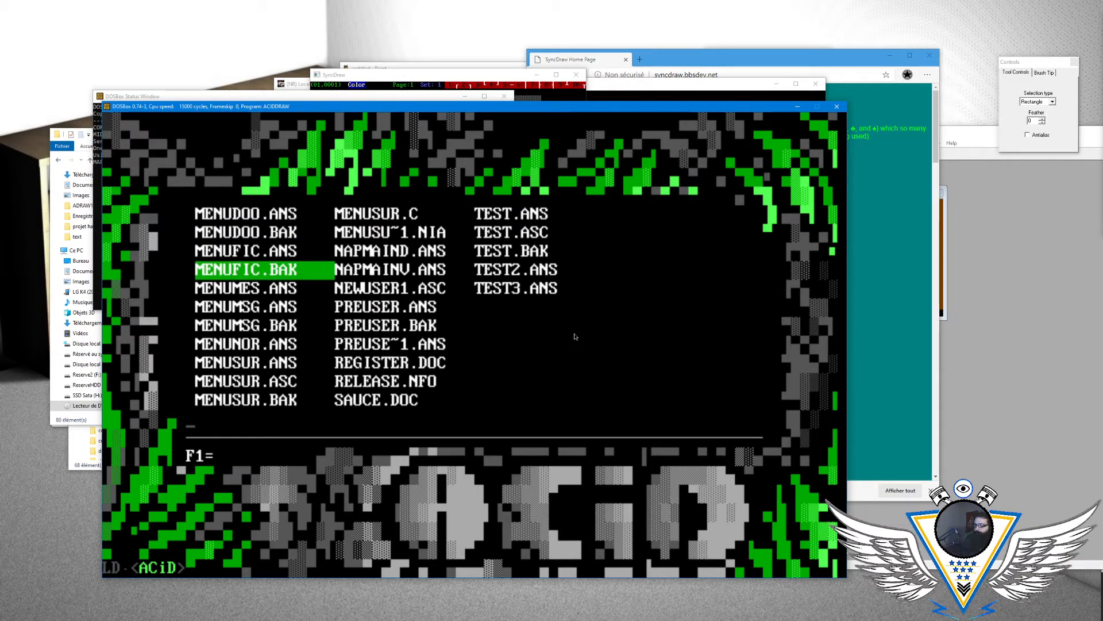
pyautogui.press('Down')
pyautogui.press('Down')
pyautogui.press('Return')
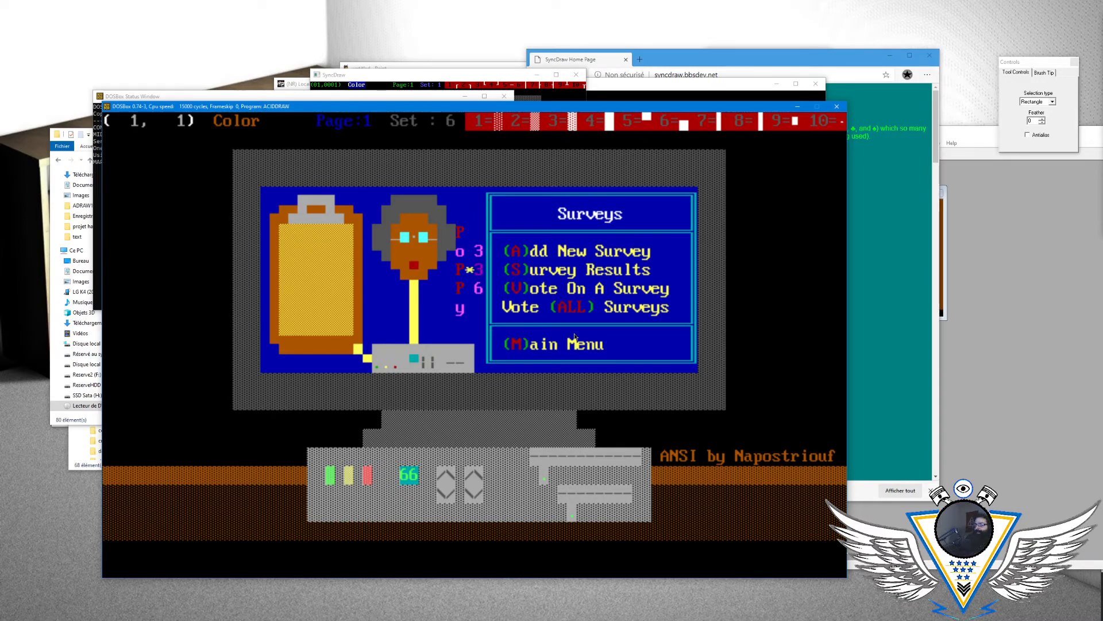
# - Examine the reloaded Surveys drawing around column 32, from the computer's small lights in row 13 up to row 10
pyautogui.press('Right')
pyautogui.press('Right')
pyautogui.press('Right')
pyautogui.press('Right')
pyautogui.press('Right')
pyautogui.press('Right')
pyautogui.press('Right')
pyautogui.press('Right')
pyautogui.press('Right')
pyautogui.press('Right')
pyautogui.press('Right')
pyautogui.press('Right')
pyautogui.press('Right')
pyautogui.press('Right')
pyautogui.press('Right')
pyautogui.press('Right')
pyautogui.press('Right')
pyautogui.press('Right')
pyautogui.press('Right')
pyautogui.press('Right')
pyautogui.press('Right')
pyautogui.press('Down')
pyautogui.press('Down')
pyautogui.press('Down')
pyautogui.press('Down')
pyautogui.press('Down')
pyautogui.press('Down')
pyautogui.press('Down')
pyautogui.press('Down')
pyautogui.press('Down')
pyautogui.press('Down')
pyautogui.press('Down')
pyautogui.press('Down')
pyautogui.press('Down')
pyautogui.press('Left')
pyautogui.press('Up')
pyautogui.press('Left')
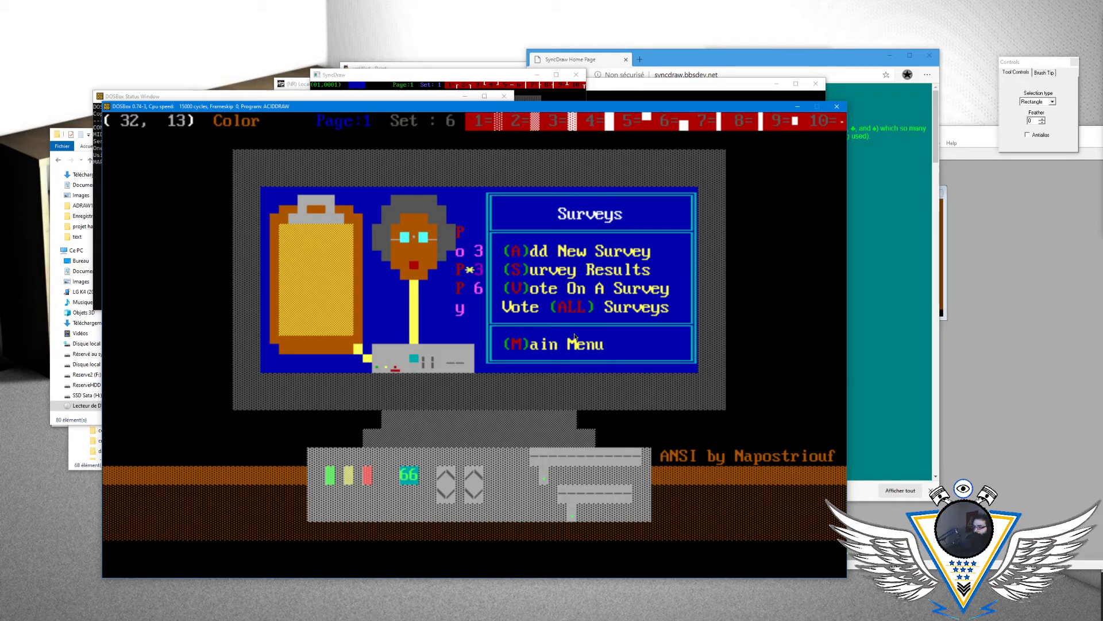
pyautogui.press('Up')
pyautogui.press('Up')
pyautogui.press('Up')
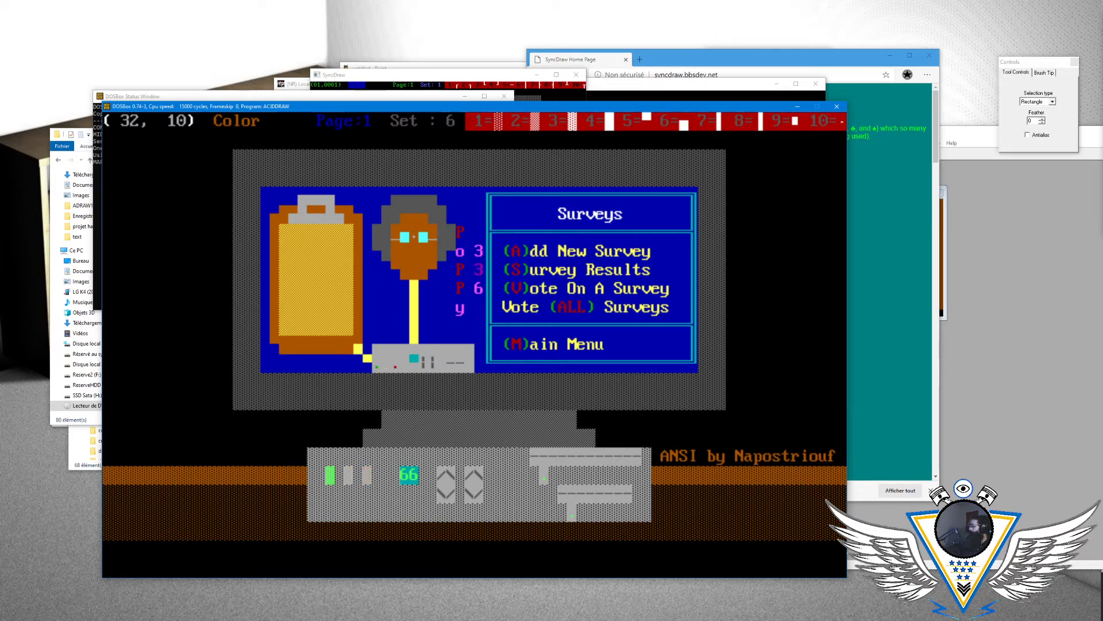
# - Switch to SyncDraw and save the Surveys drawing in ANSI format under the filename menu
pyautogui.hotkey('alt', 'Tab')
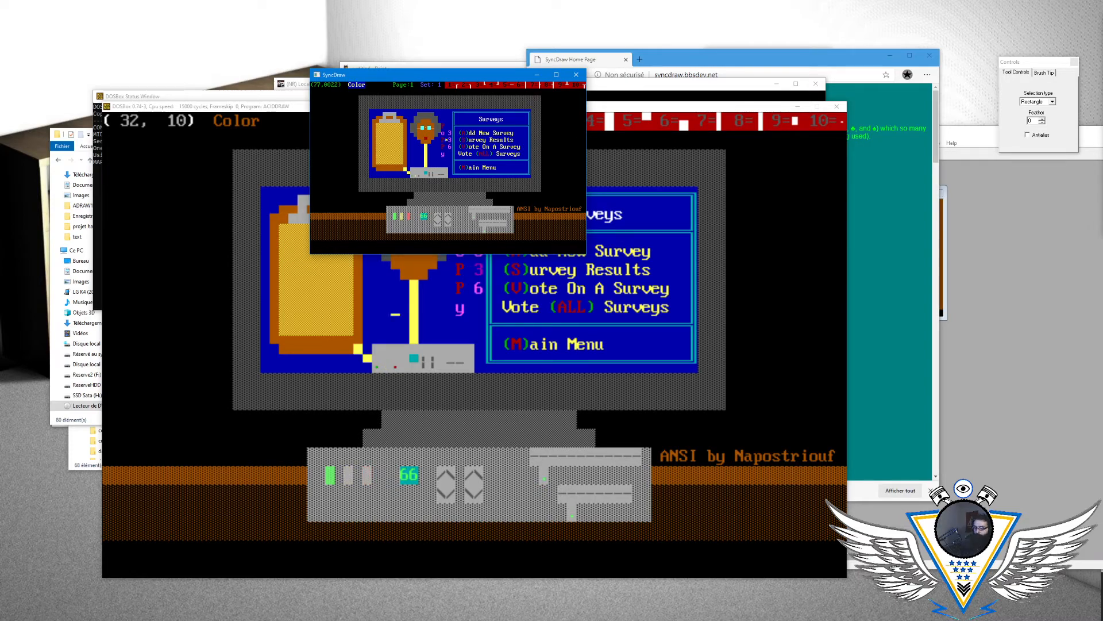
pyautogui.hotkey('alt', 's')
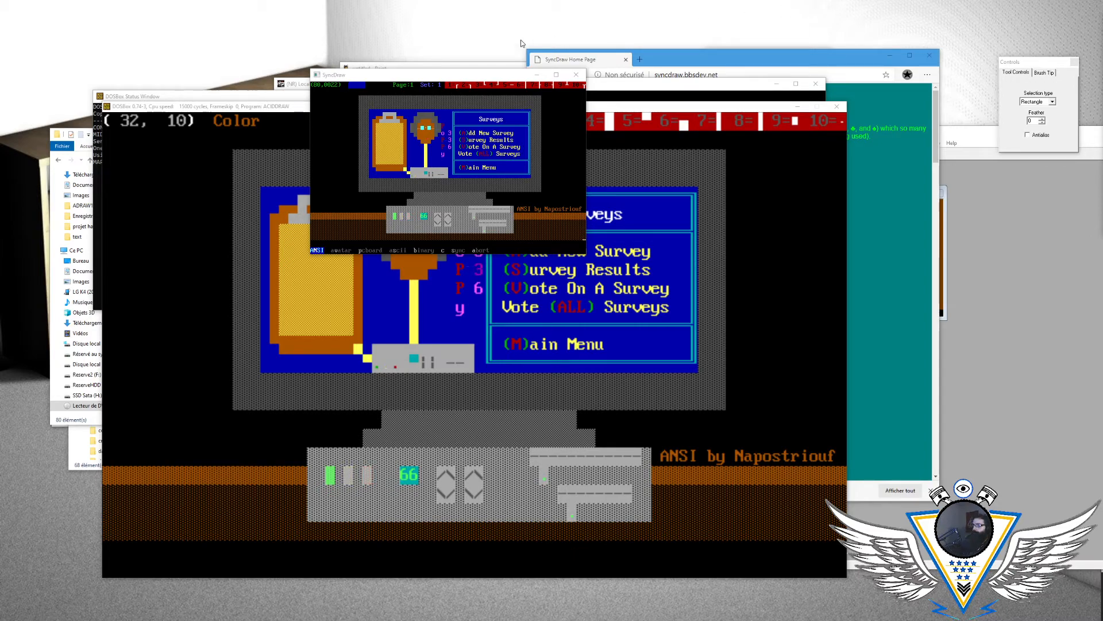
pyautogui.click(423, 74)
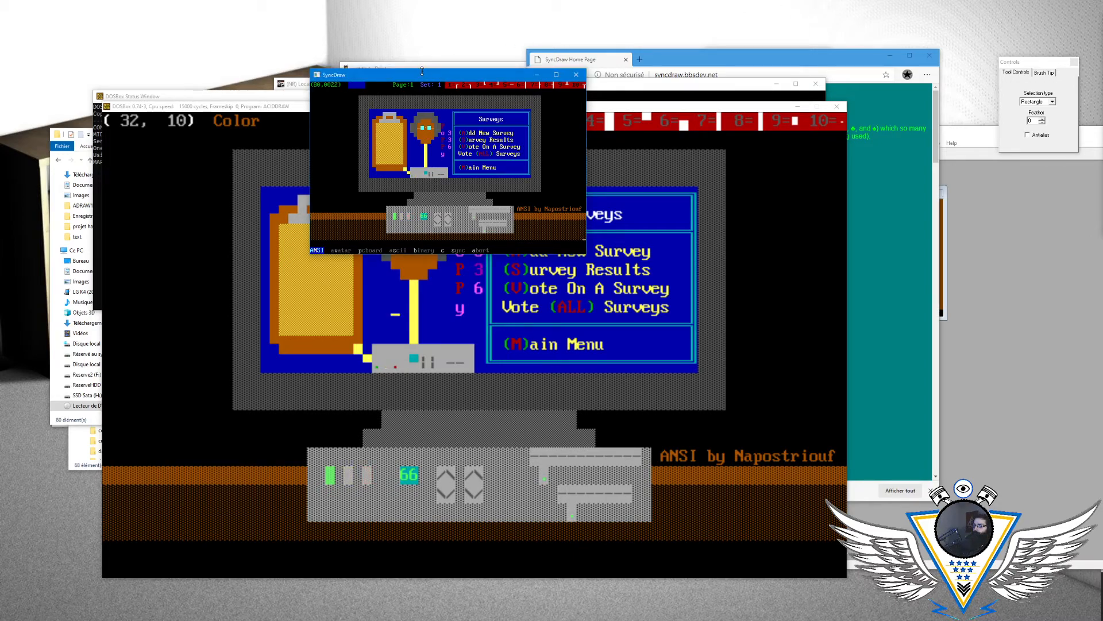
pyautogui.press('Right')
pyautogui.press('Right')
pyautogui.press('Right')
pyautogui.press('Right')
pyautogui.press('Right')
pyautogui.press('Left')
pyautogui.press('Left')
pyautogui.press('Left')
pyautogui.press('Left')
pyautogui.press('Left')
pyautogui.press('Return')
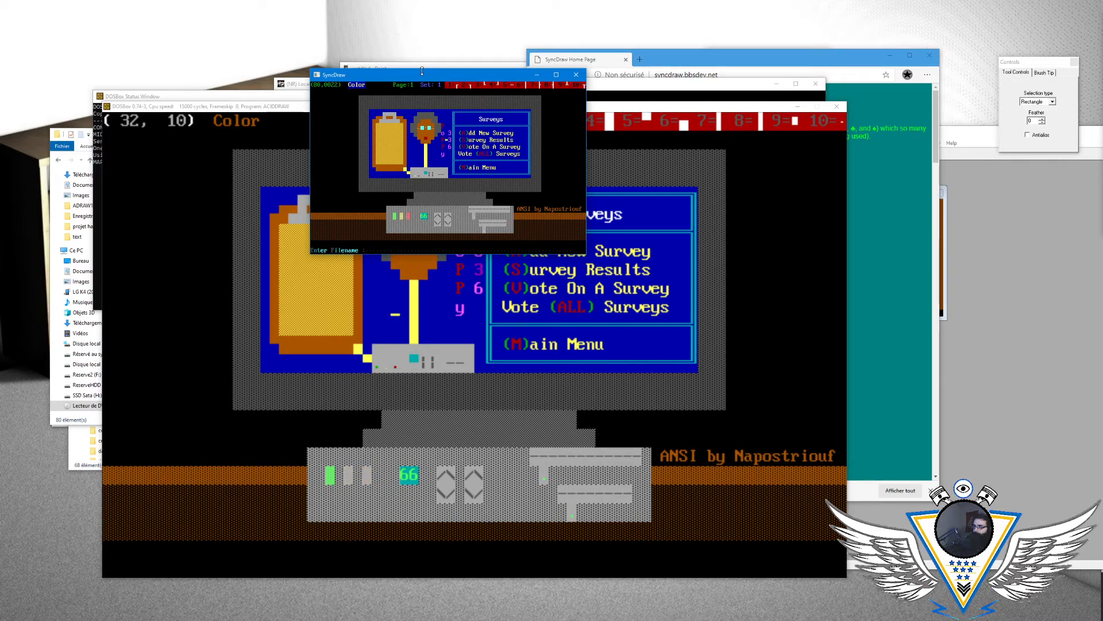
pyautogui.write('menu')
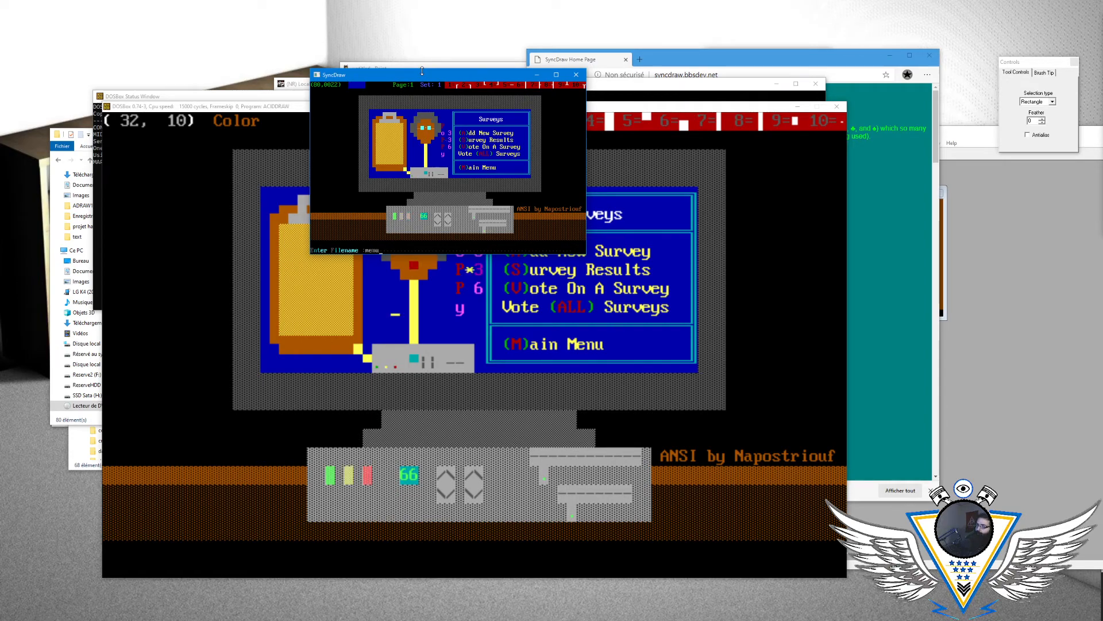
pyautogui.press('Return')
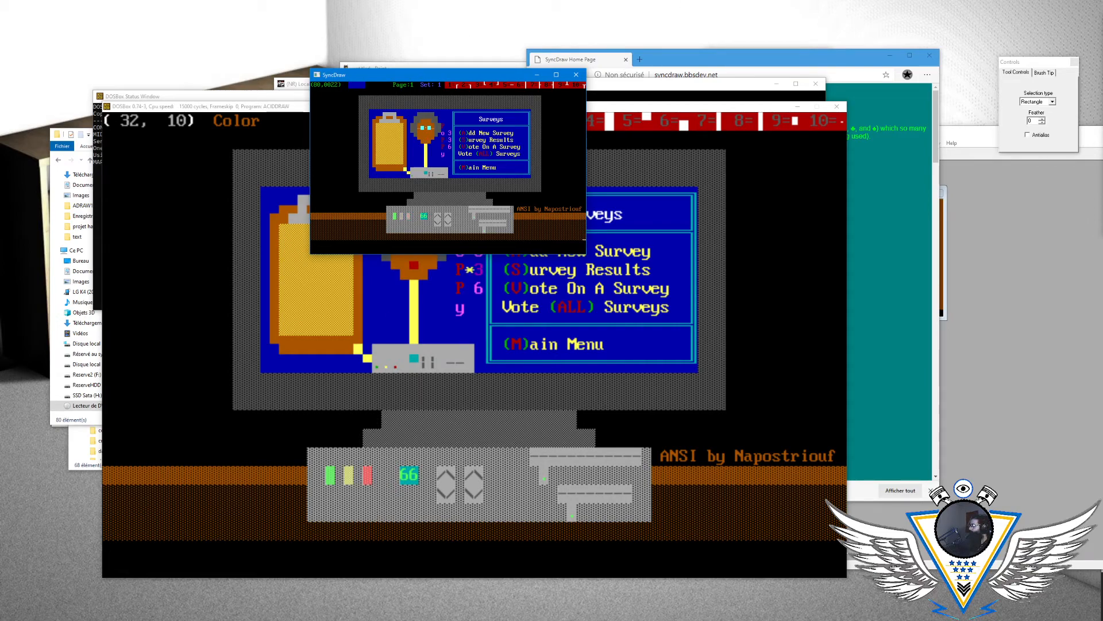
# - Switch to the Mystic BBS terminal, leave the Surveys menu for the main menu and open the system configuration
pyautogui.hotkey('alt', 'Tab')
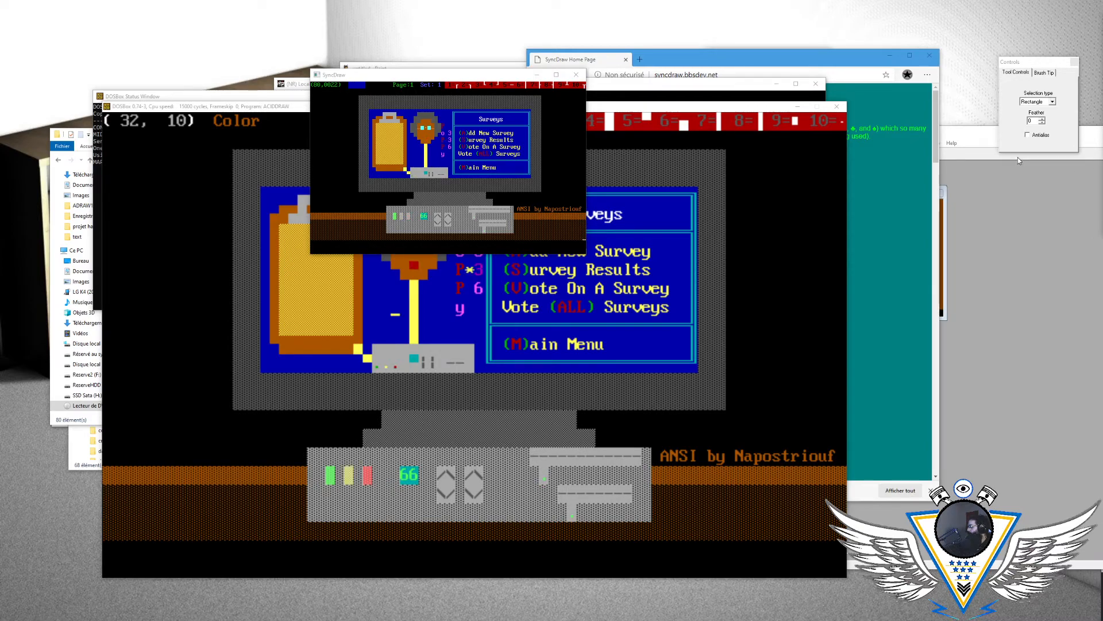
pyautogui.click(637, 84)
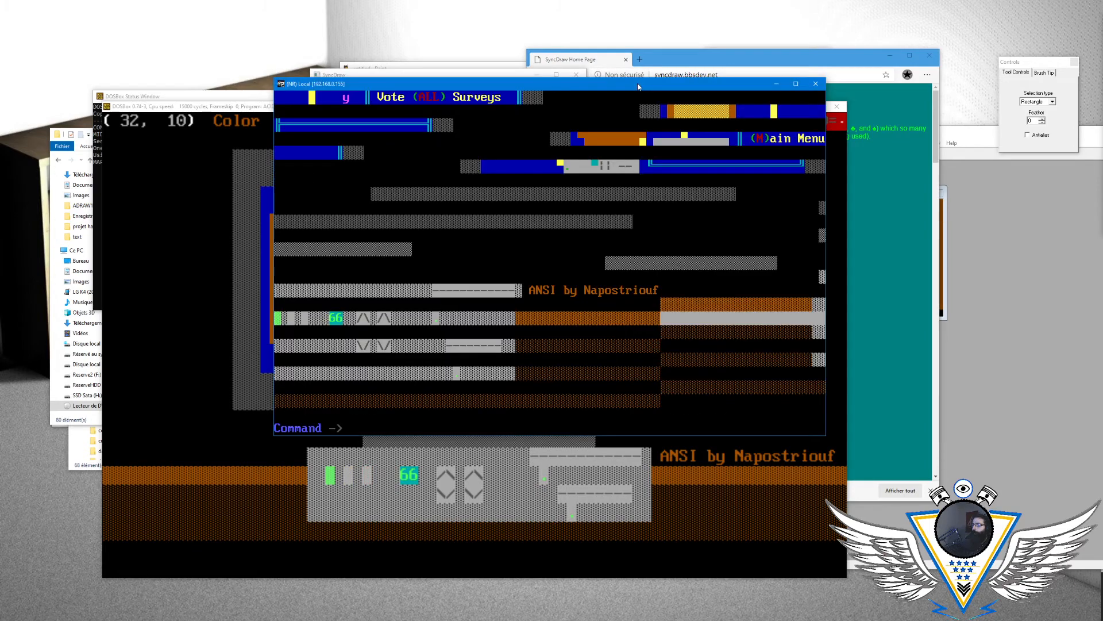
pyautogui.write('M')
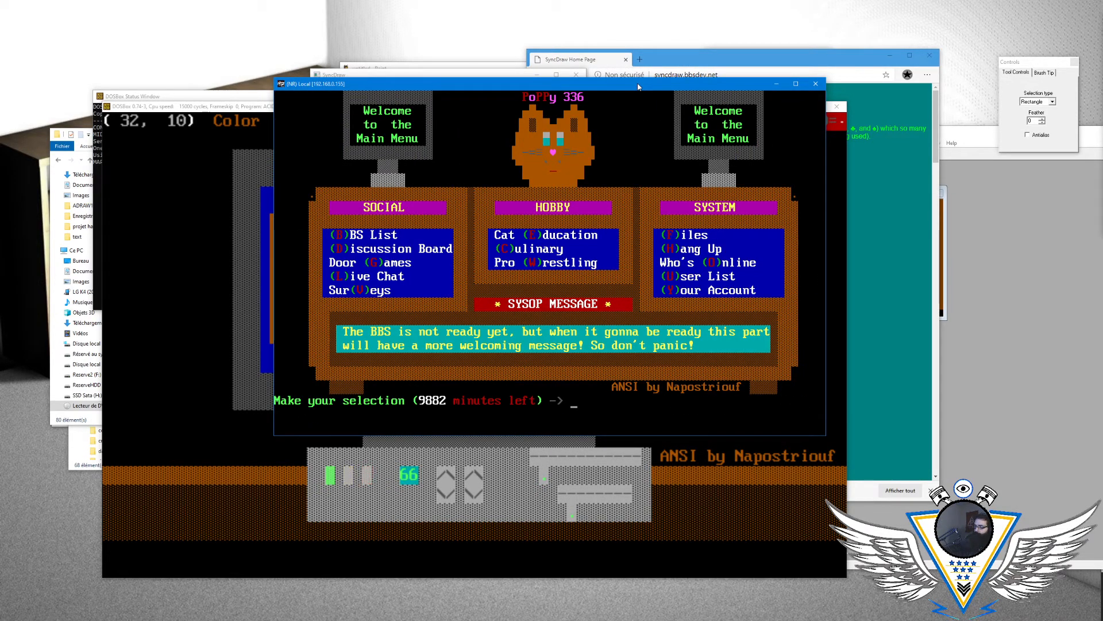
pyautogui.moveTo(638, 86)
pyautogui.mouseDown()
pyautogui.moveTo(1102, 165)
pyautogui.moveTo(1102, 81)
pyautogui.mouseUp()
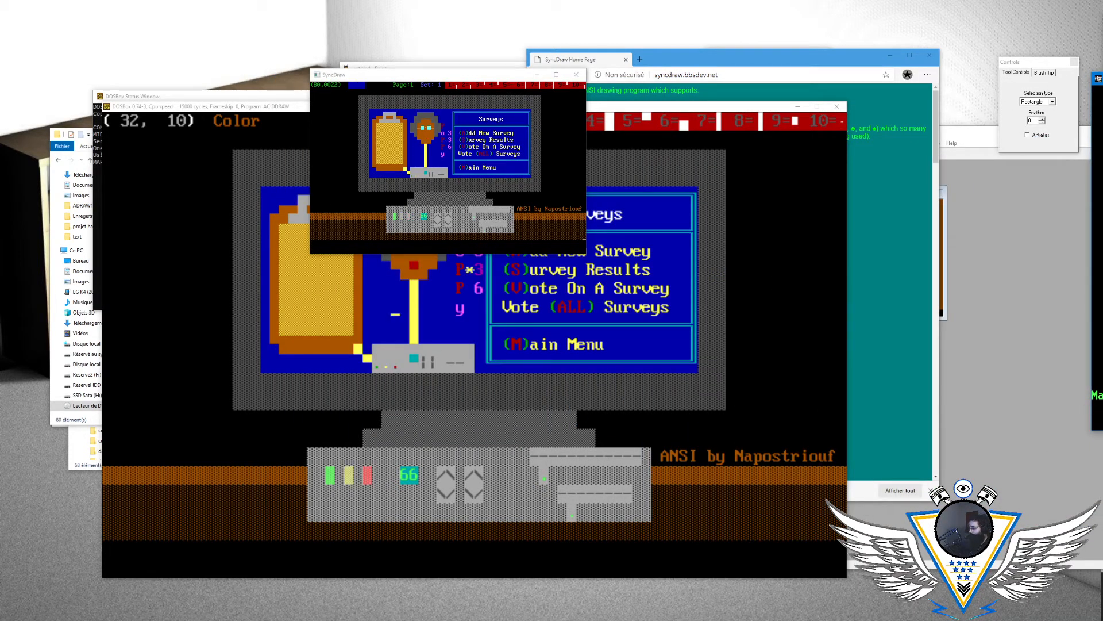
pyautogui.press('m')
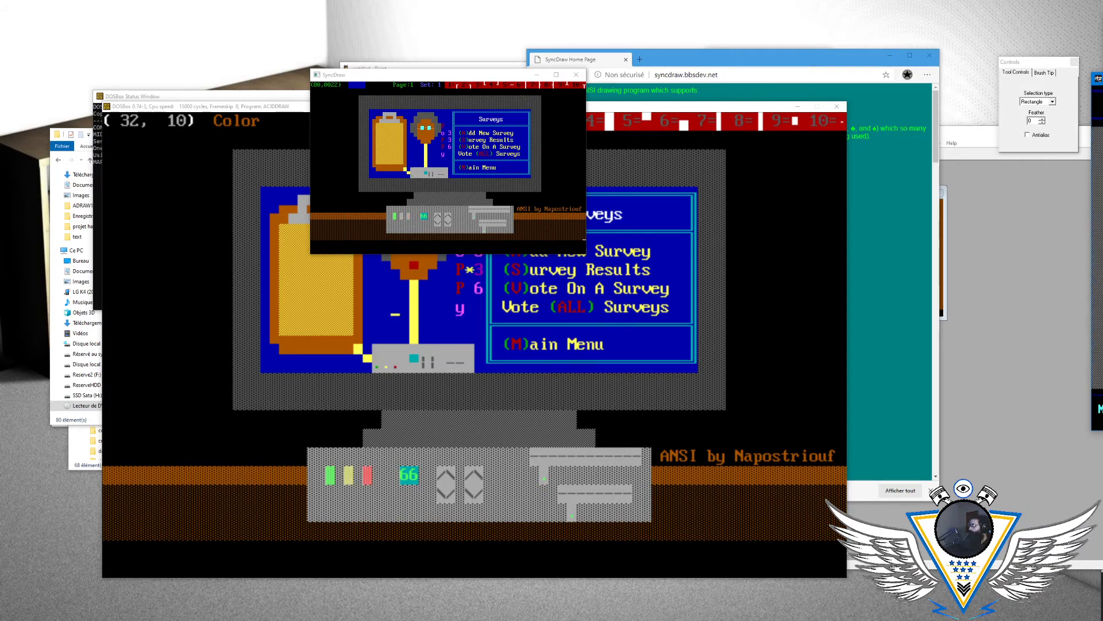
pyautogui.moveTo(1102, 78); pyautogui.dragTo(354, 103)
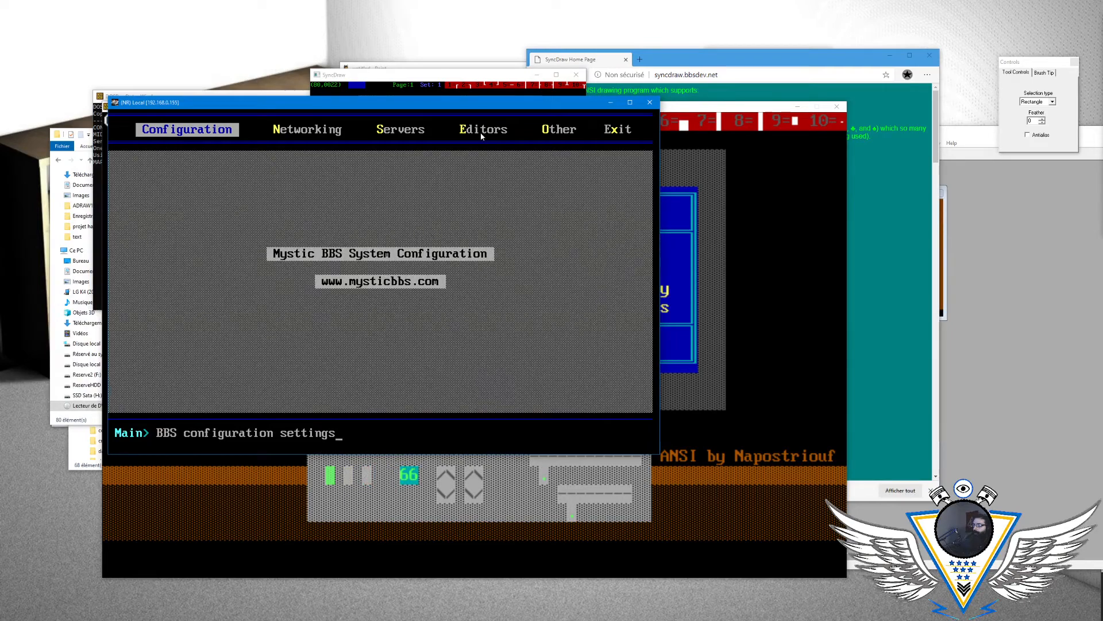
# - Start the ANSI Editor from the Mystic BBS system configuration
pyautogui.press('Right')
pyautogui.press('Right')
pyautogui.press('Right')
pyautogui.press('Return')
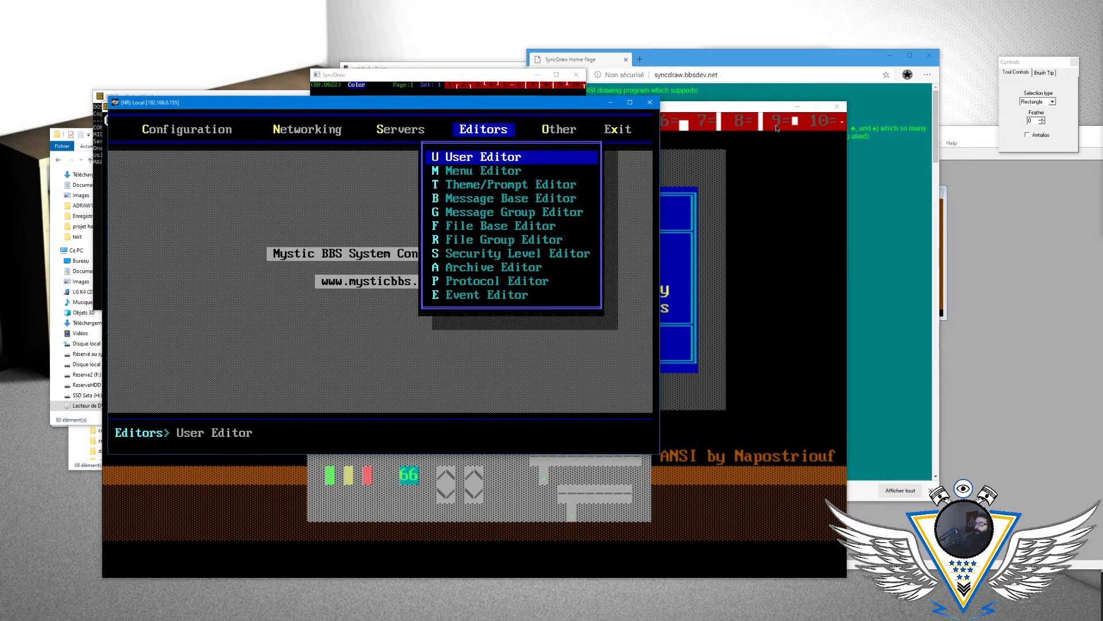
pyautogui.press('Right')
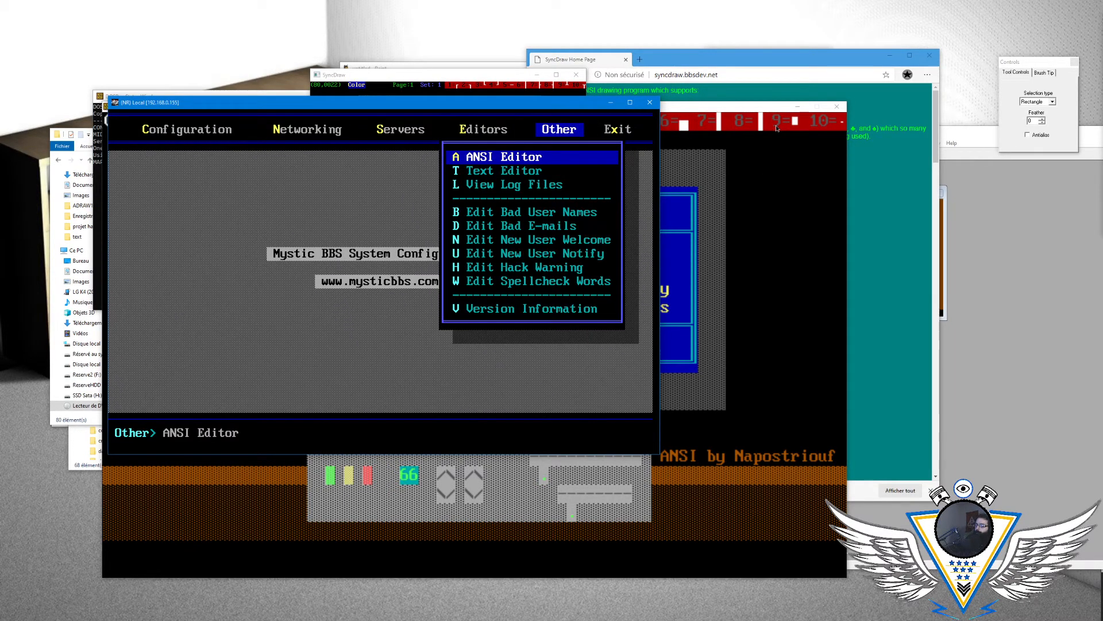
pyautogui.press('Return')
pyautogui.press('Down')
pyautogui.press('Down')
pyautogui.press('Up')
pyautogui.press('Up')
# - Open menu.ans from the cattheme text folder in the ANSI Editor
pyautogui.press('Escape')
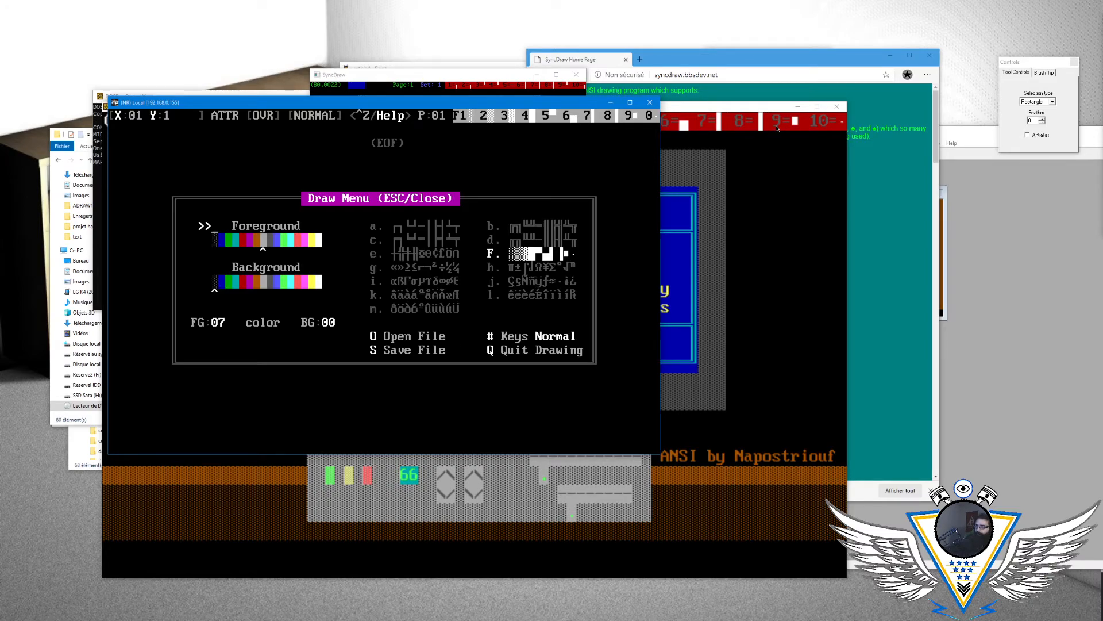
pyautogui.press('o')
pyautogui.press('pagedown')
pyautogui.press('pagedown')
pyautogui.press('pagedown')
pyautogui.press('Down')
pyautogui.press('Down')
pyautogui.press('Return')
pyautogui.press('Right')
pyautogui.press('Return')
# - Place the cursor at the end of the Surveys drawing, at column 80, row 22
pyautogui.press('Down')
pyautogui.press('Down')
pyautogui.press('Down')
pyautogui.press('Down')
pyautogui.press('Down')
pyautogui.press('Down')
pyautogui.press('Down')
pyautogui.press('Down')
pyautogui.press('Down')
pyautogui.press('Down')
pyautogui.press('Down')
pyautogui.press('Down')
pyautogui.press('Down')
pyautogui.press('Down')
pyautogui.press('Down')
pyautogui.press('Down')
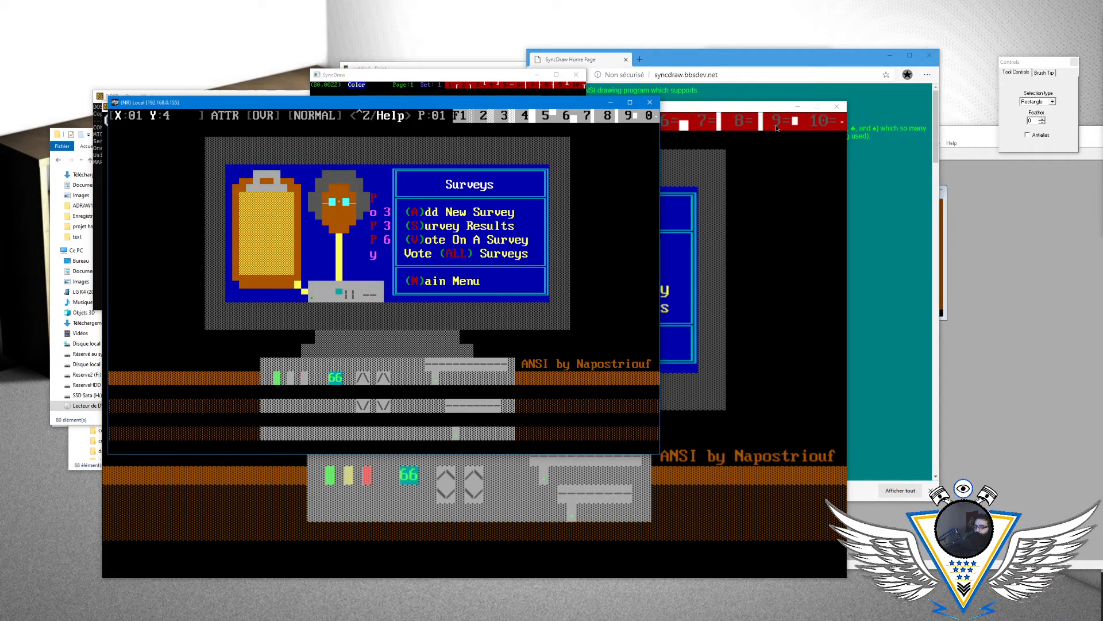
pyautogui.press('Down')
pyautogui.press('Down')
pyautogui.press('Down')
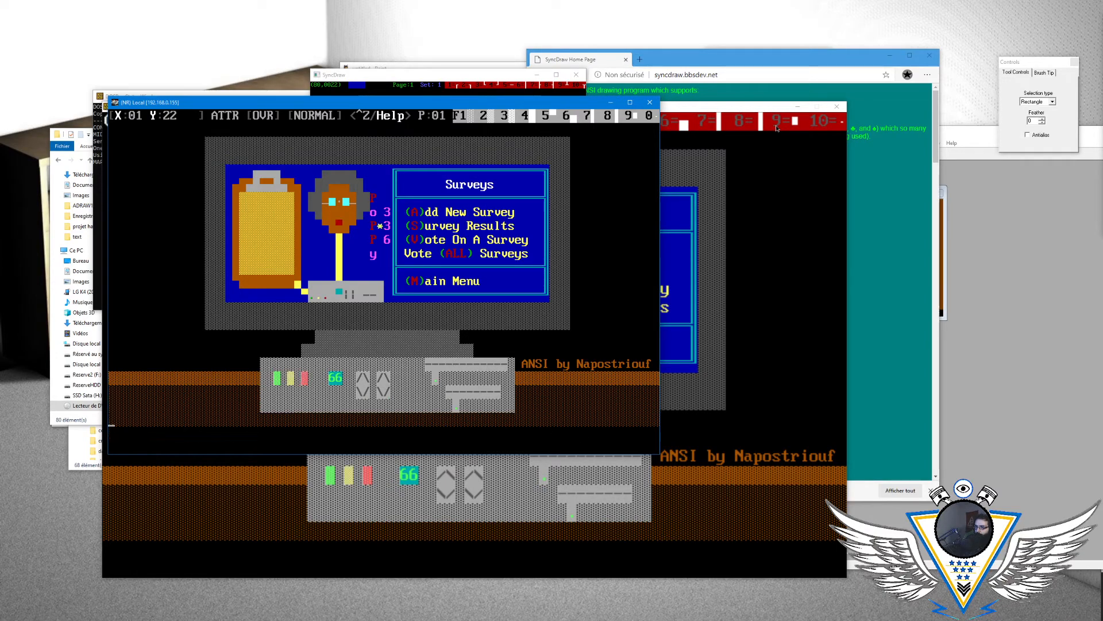
pyautogui.press('Down')
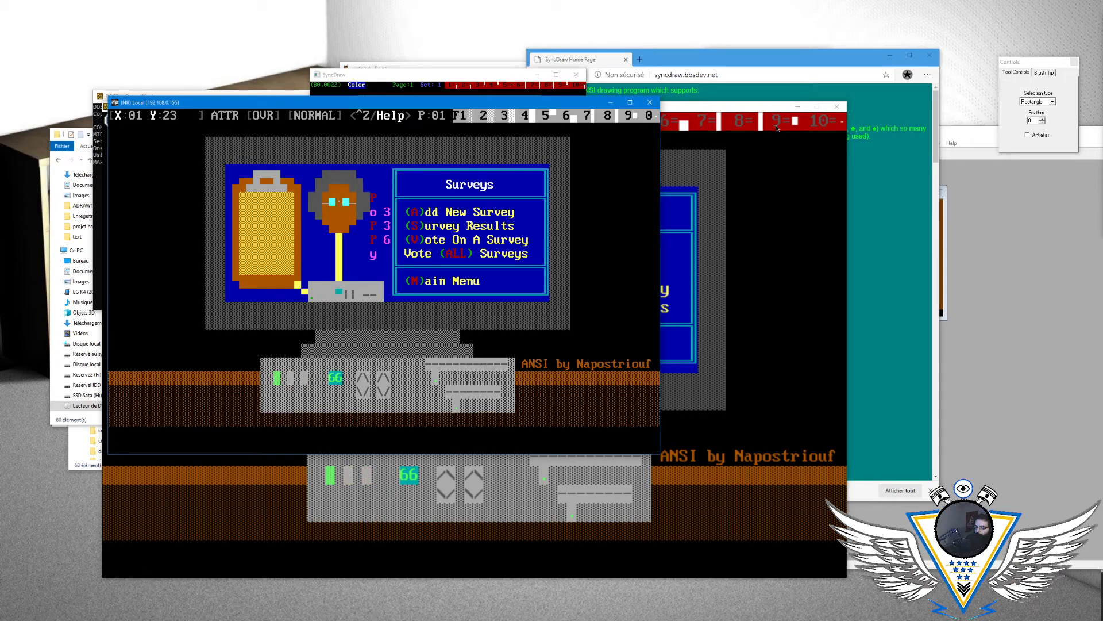
pyautogui.press('Left')
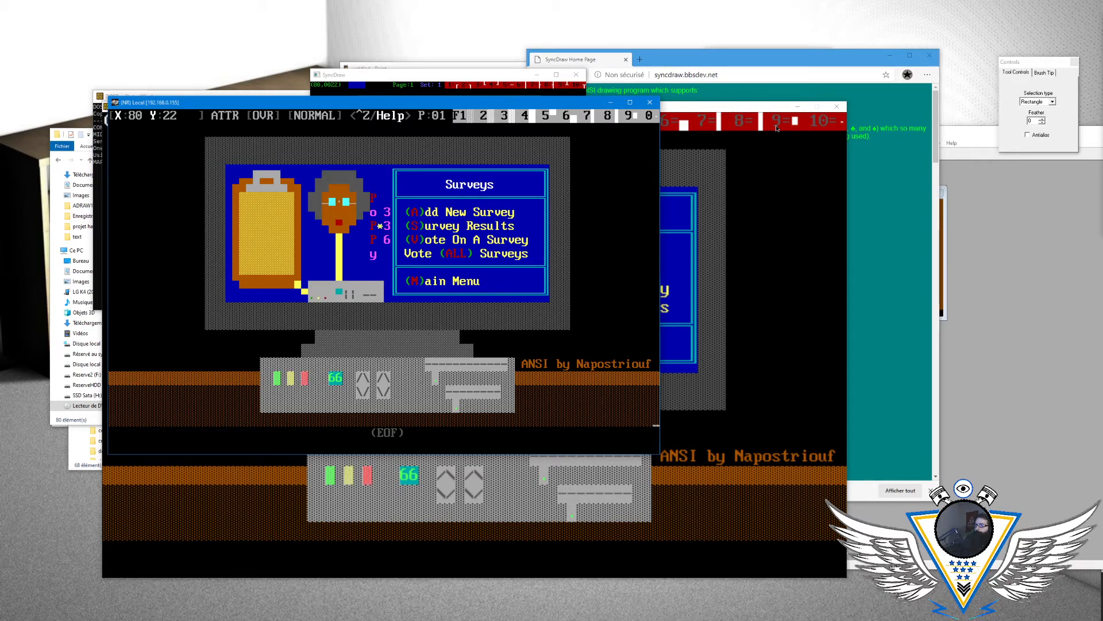
# - Start saving the drawing and change its file name to c:\mystic\themes\cattheme\text\menusur.ans
pyautogui.press('Escape')
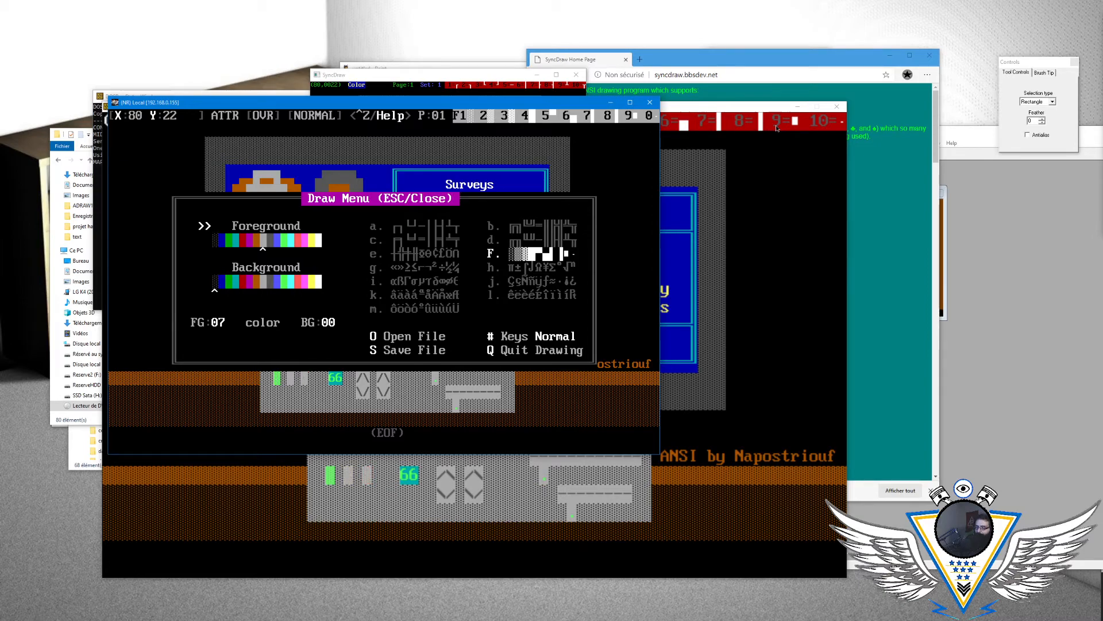
pyautogui.press('s')
pyautogui.press('Return')
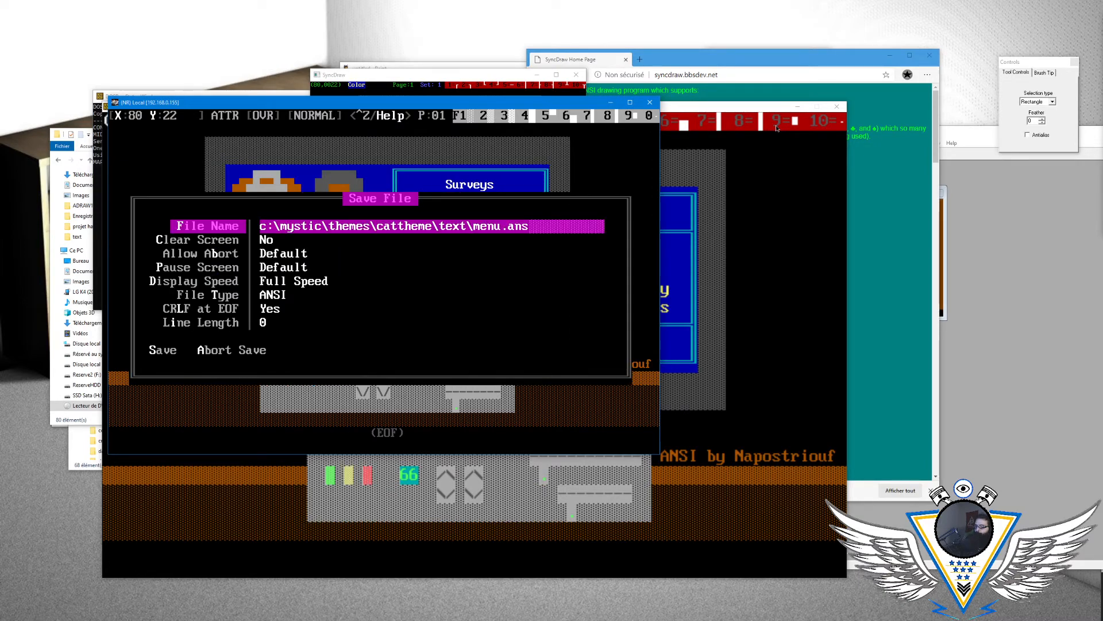
pyautogui.press('BackSpace')
pyautogui.press('BackSpace')
pyautogui.write('sur.an')
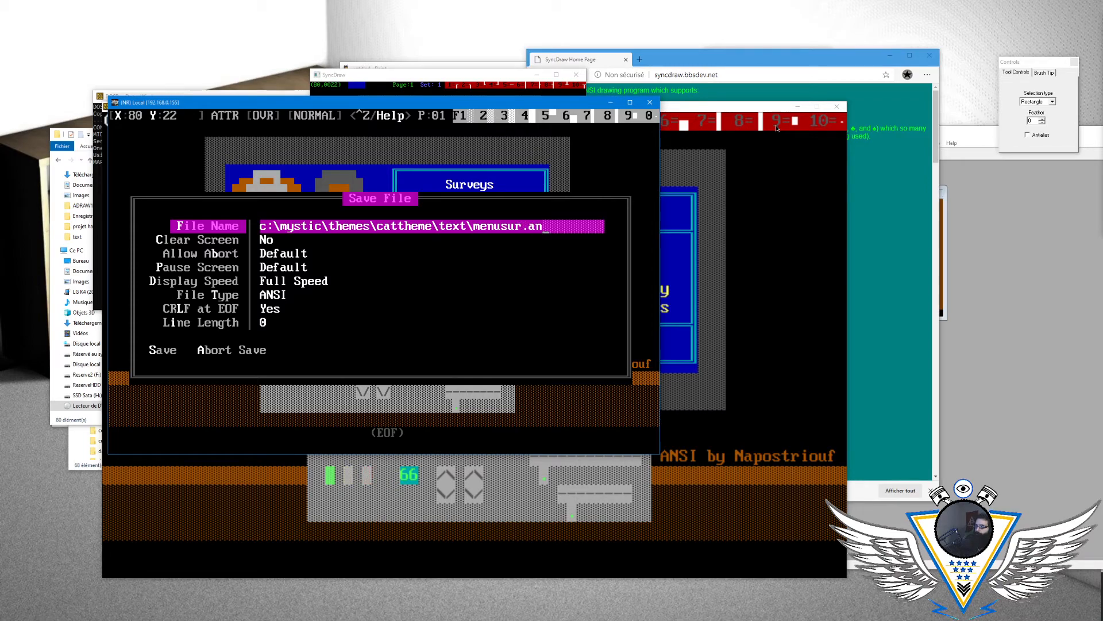
pyautogui.write('s')
pyautogui.press('Return')
# - Set the Clear Screen save option to Yes
pyautogui.press('Down')
pyautogui.press('Down')
pyautogui.press('Down')
pyautogui.press('Up')
pyautogui.press('Up')
pyautogui.press('Up')
pyautogui.press('Down')
# - Complete the save of menusur.ans as an ANSI file with CRLF at EOF set to Yes
pyautogui.press('Down')
pyautogui.press('Down')
pyautogui.press('Down')
pyautogui.press('Down')
pyautogui.press('Down')
pyautogui.press('Down')
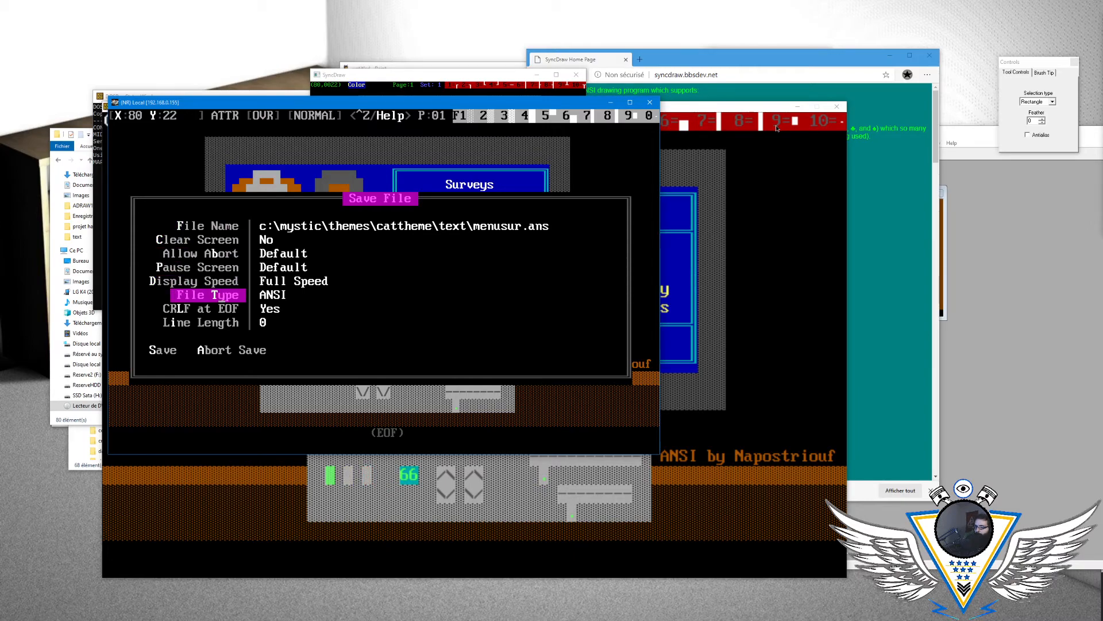
pyautogui.press('Up')
pyautogui.press('Up')
pyautogui.press('Up')
pyautogui.press('Up')
pyautogui.press('Up')
pyautogui.press('Up')
pyautogui.press('Return')
pyautogui.press('Down')
pyautogui.press('Down')
pyautogui.press('Down')
pyautogui.press('Down')
pyautogui.press('Down')
pyautogui.press('Down')
pyautogui.press('Down')
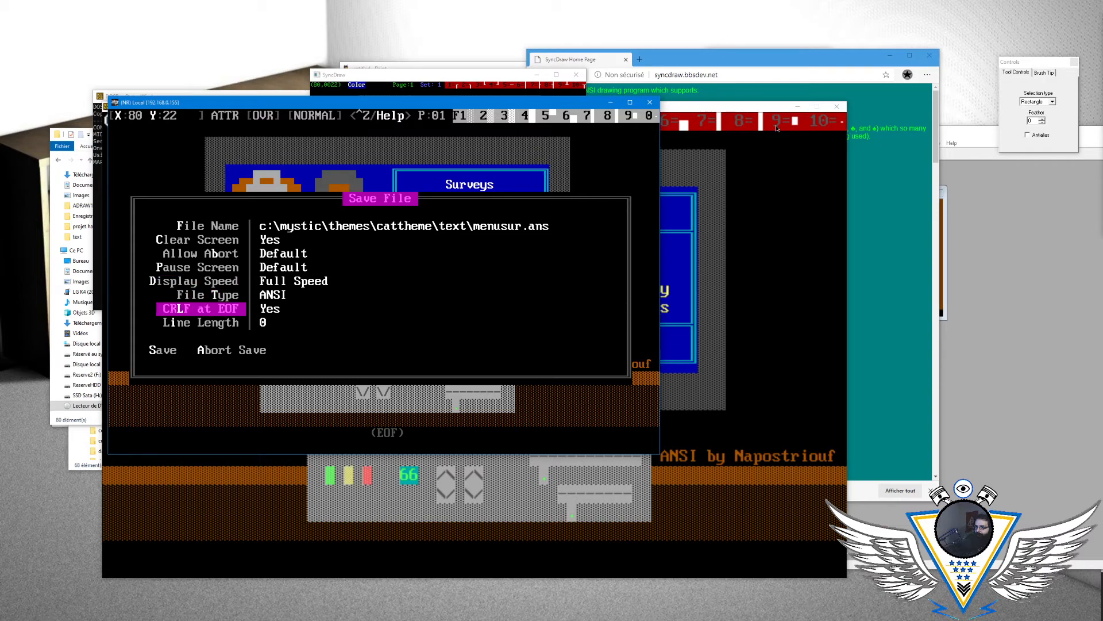
pyautogui.press('Return')
pyautogui.press('Left')
pyautogui.press('Return')
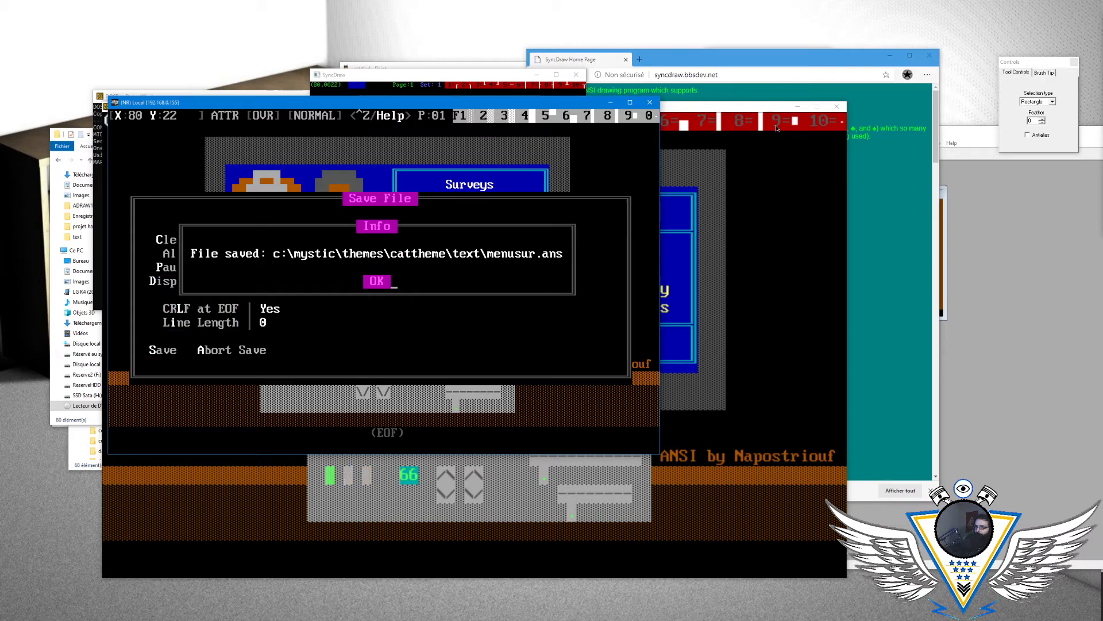
pyautogui.press('Return')
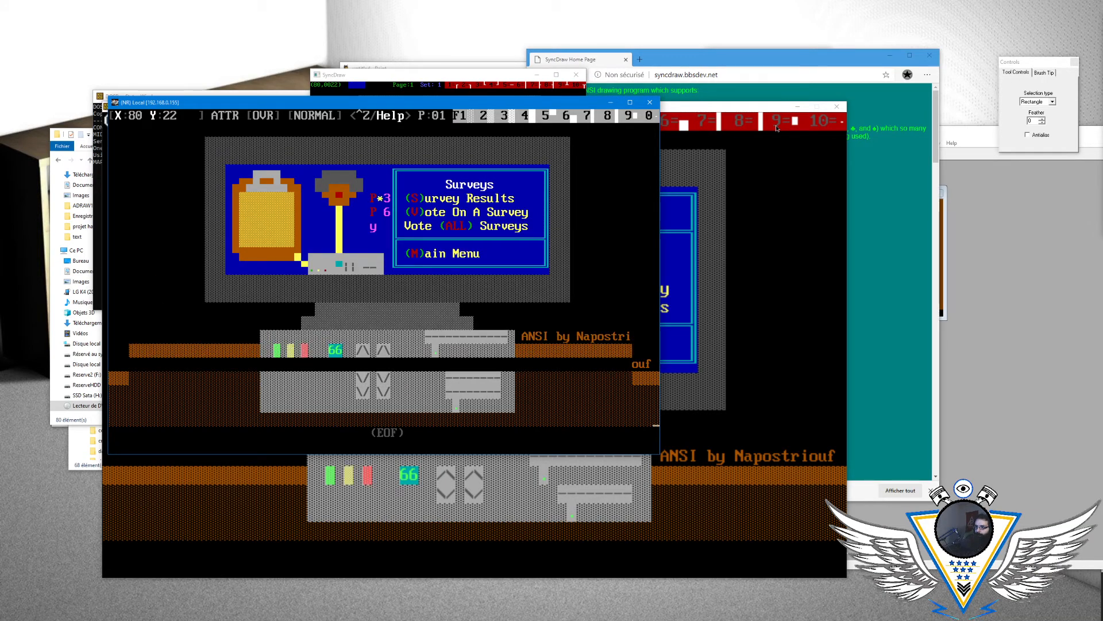
# - Reload MENUSUR.ANS from the cattheme text folder to check the saved drawing
pyautogui.press('Up')
pyautogui.press('Up')
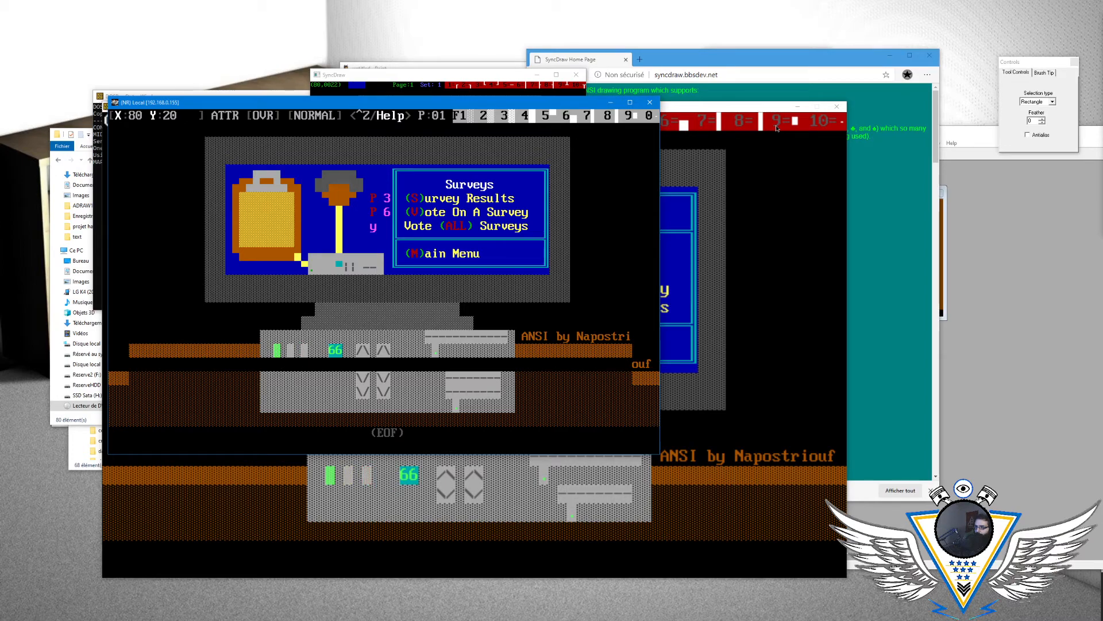
pyautogui.press('Up')
pyautogui.press('Up')
pyautogui.press('Left')
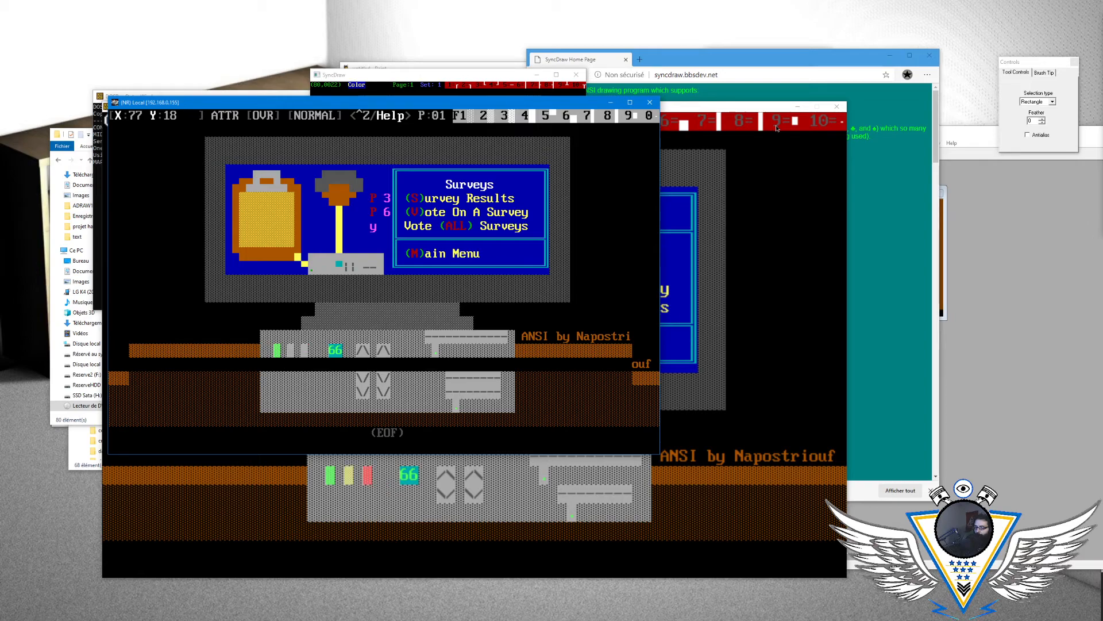
pyautogui.press('Escape')
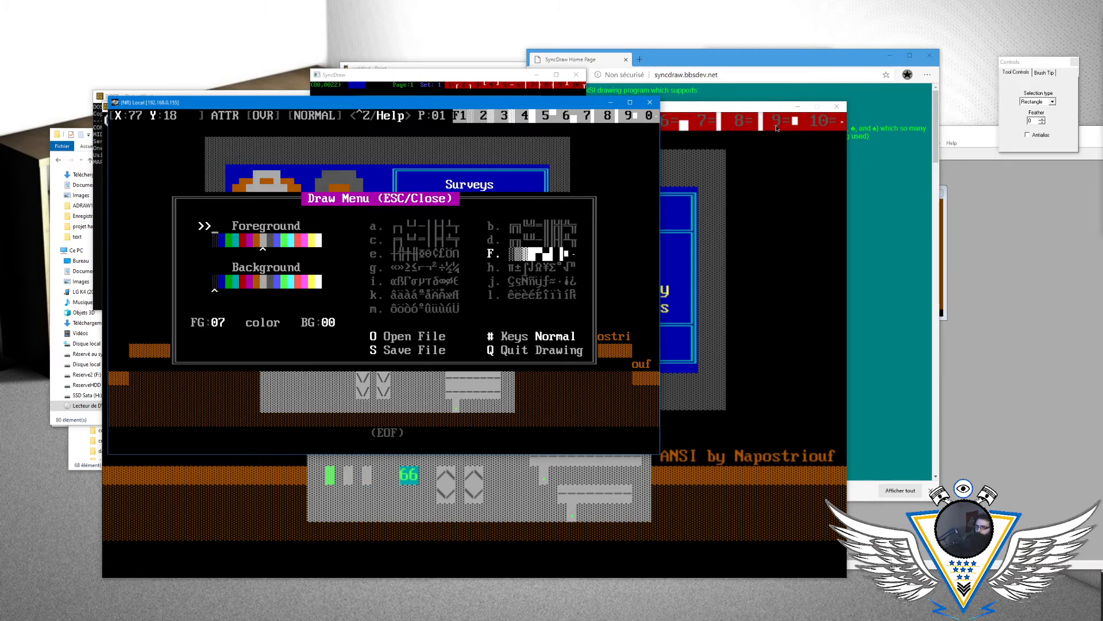
pyautogui.press('o')
pyautogui.press('pagedown')
pyautogui.press('pagedown')
pyautogui.press('pagedown')
pyautogui.press('pagedown')
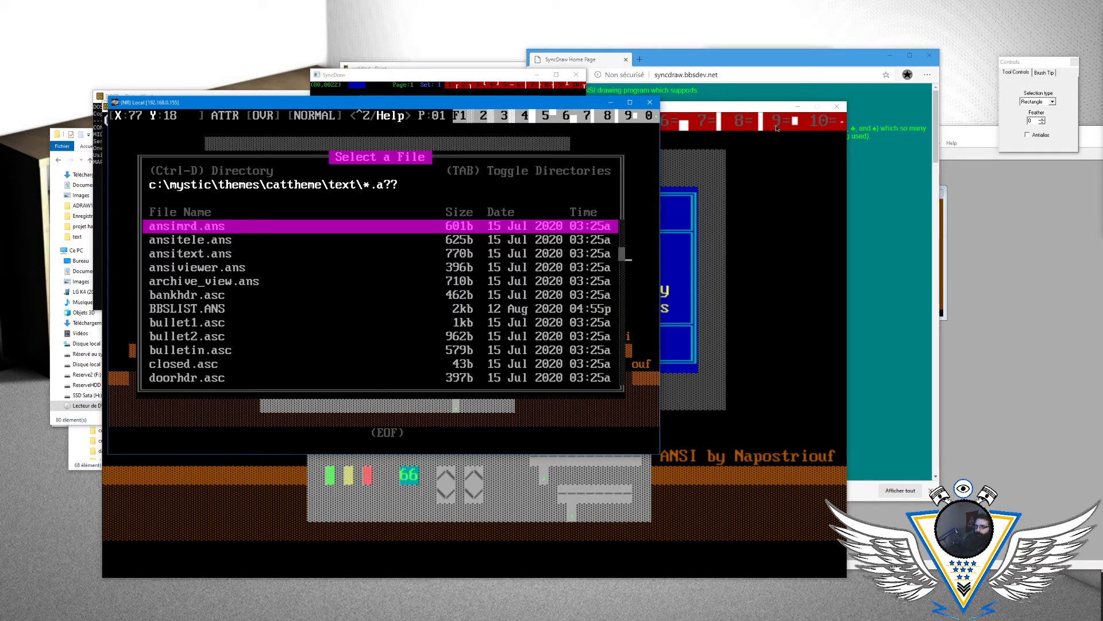
pyautogui.press('pageup')
pyautogui.press('Down')
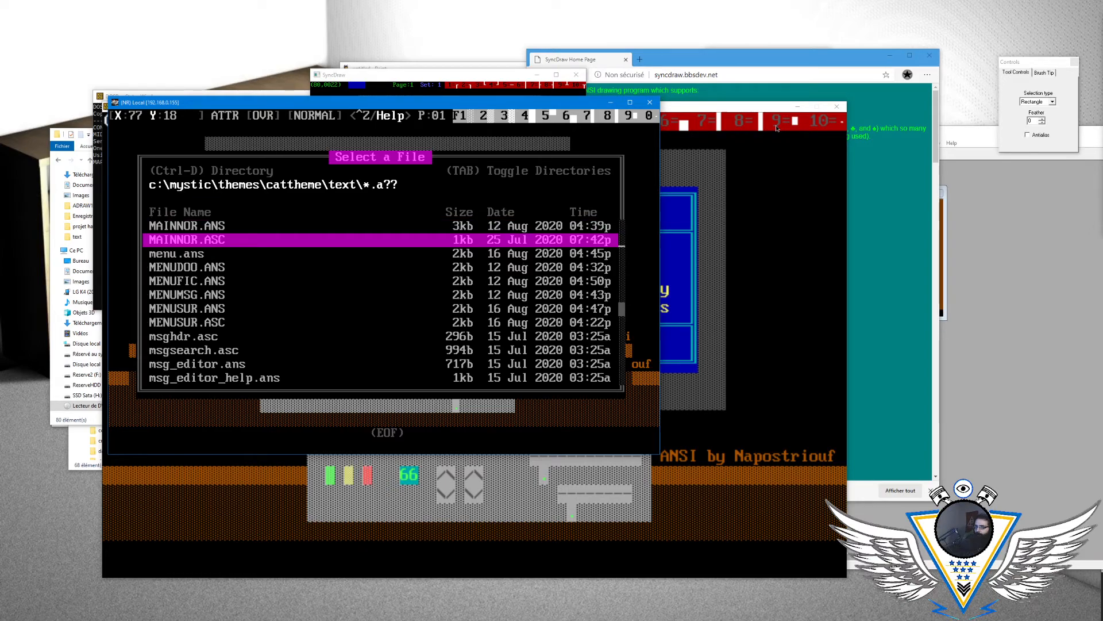
pyautogui.press('Up')
pyautogui.press('Up')
pyautogui.press('Down')
pyautogui.press('Down')
pyautogui.press('Down')
pyautogui.press('Down')
pyautogui.press('Down')
pyautogui.press('Down')
pyautogui.press('Down')
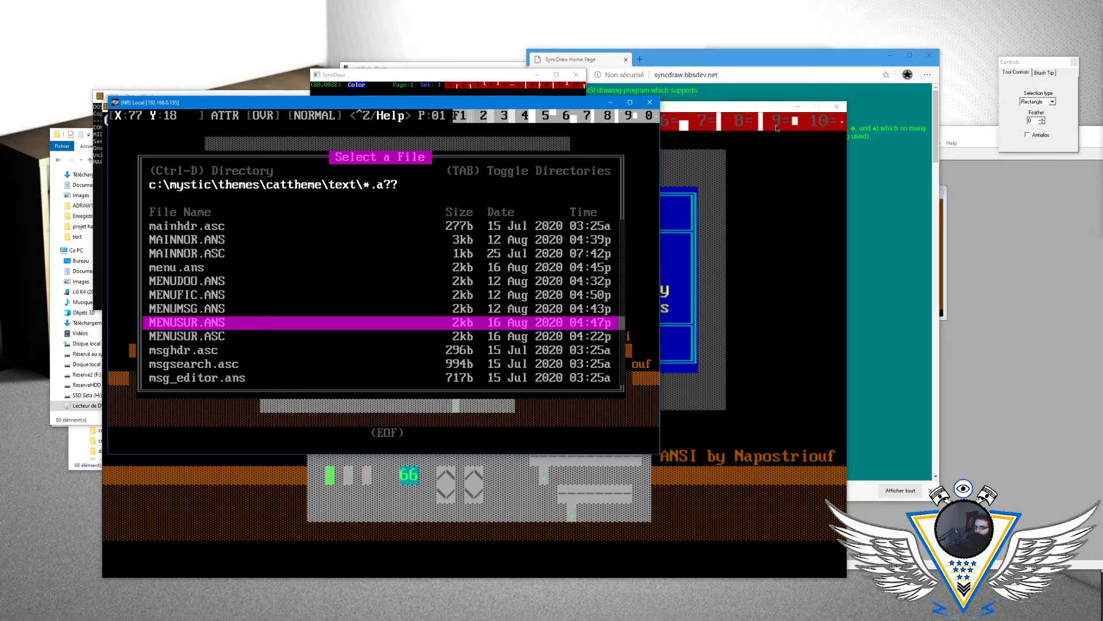
pyautogui.press('Return')
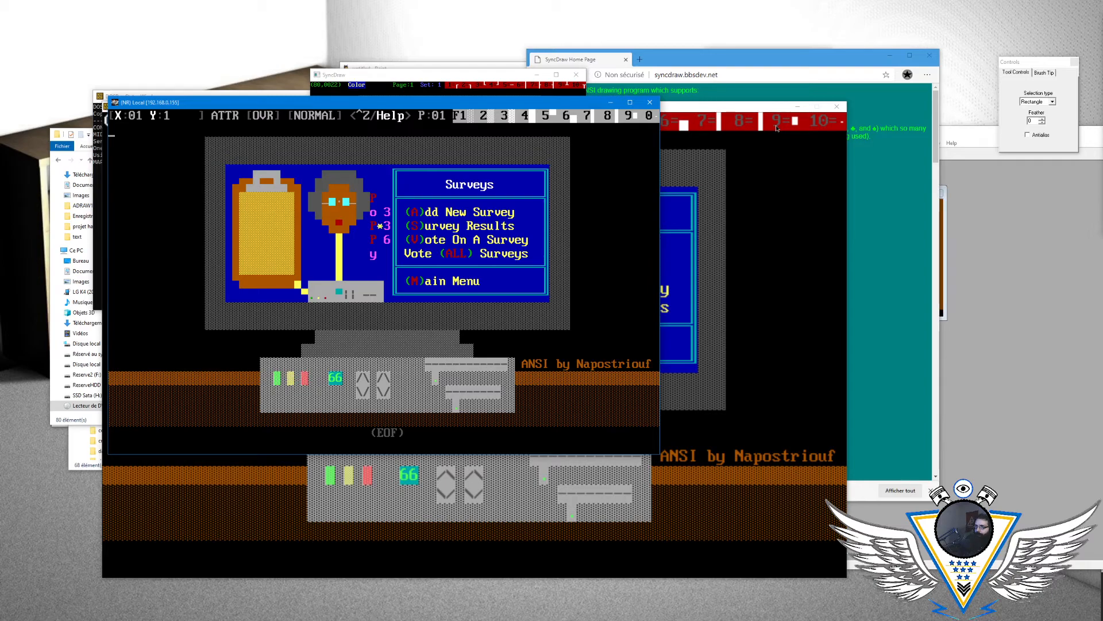
# - Quit the ANSI Editor and go to the Menu Editor entry among the configuration's editors
pyautogui.press('Escape')
pyautogui.press('q')
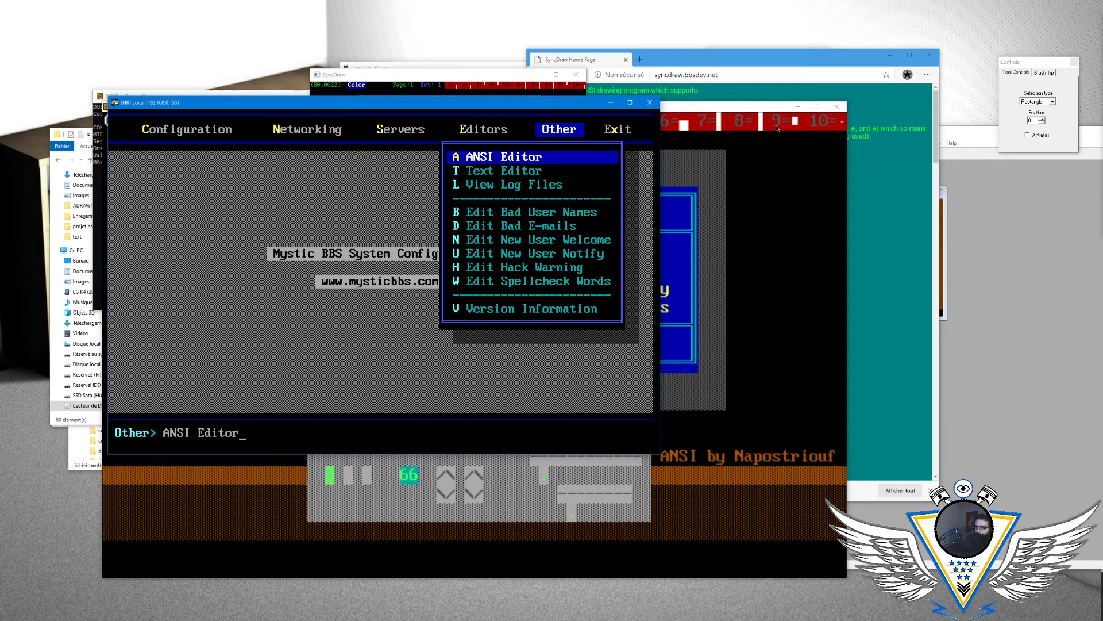
pyautogui.press('Left')
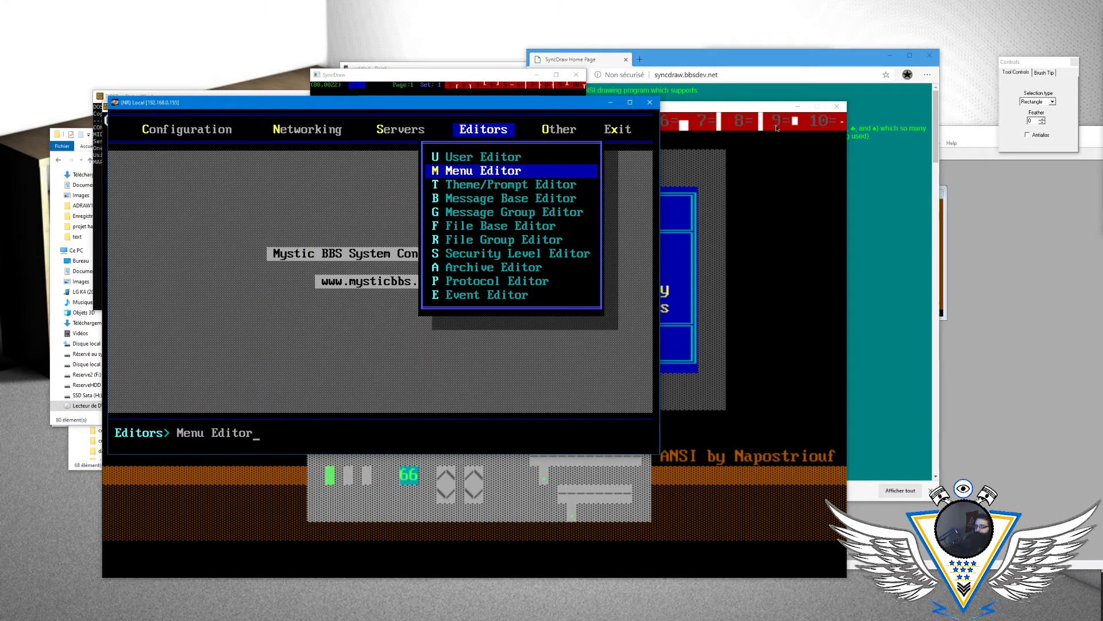
# - Leave the system configuration and open the Surveys menu from the BBS main menu to check its drawing
pyautogui.press('Left')
pyautogui.press('Left')
pyautogui.press('Left')
pyautogui.press('Escape')
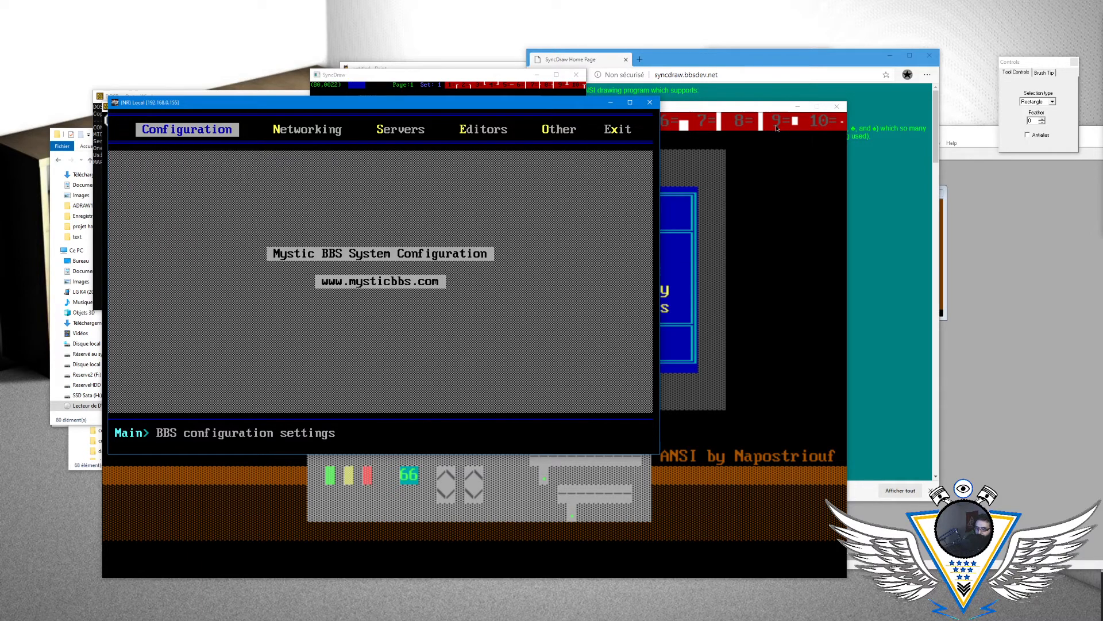
pyautogui.press('Escape')
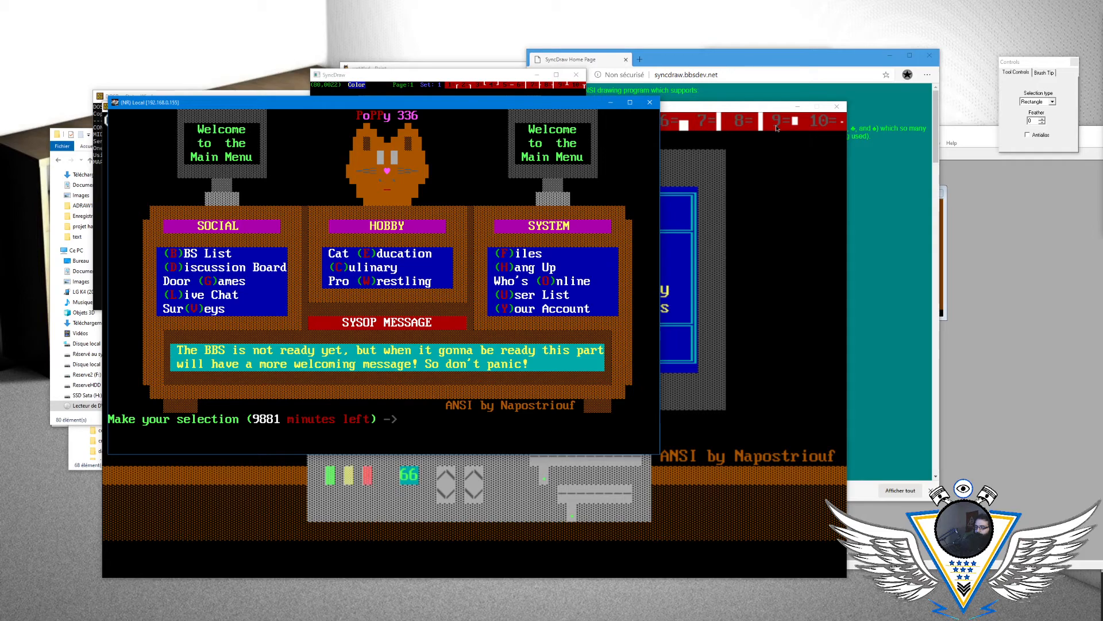
pyautogui.press('v')
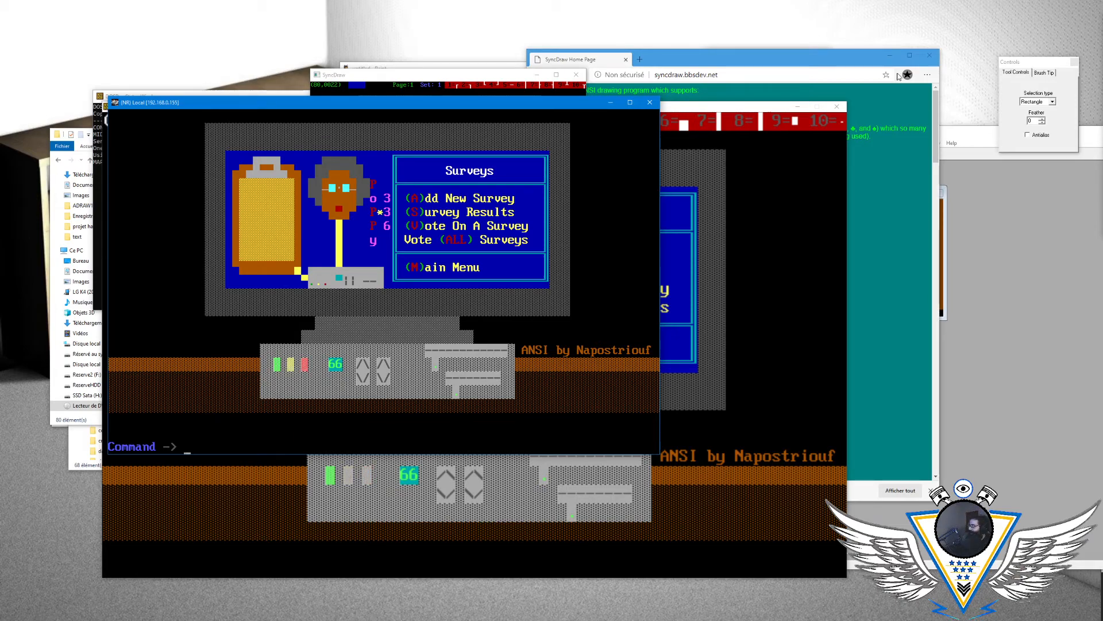
# - Quit the Surveys menu back to the BBS main menu
pyautogui.hotkey('alt', 'Tab')
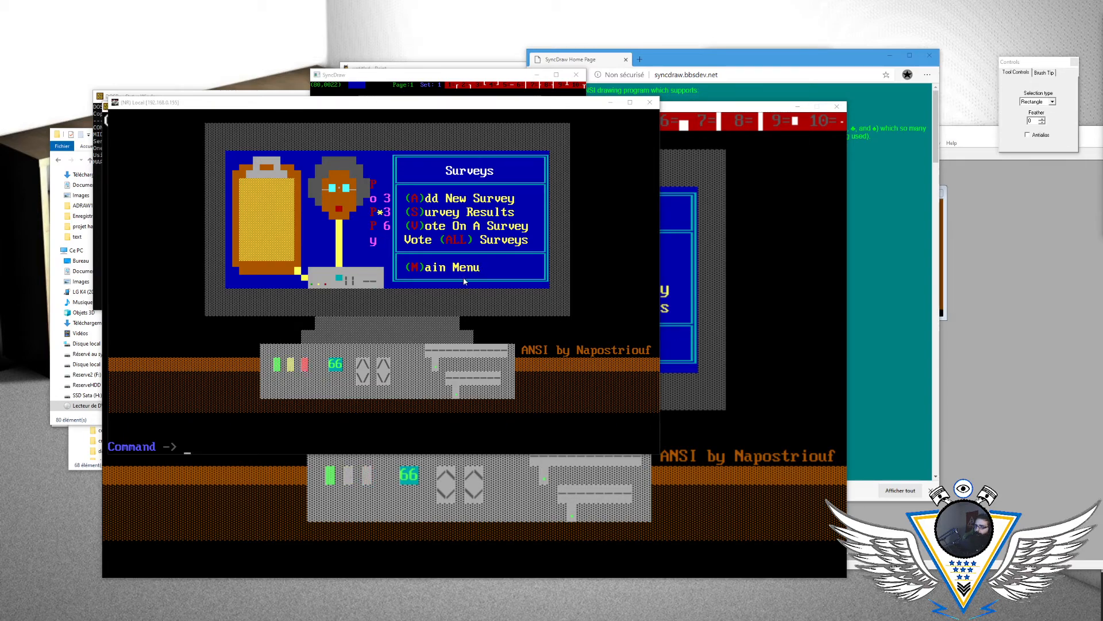
pyautogui.click(390, 314)
pyautogui.write('Q')
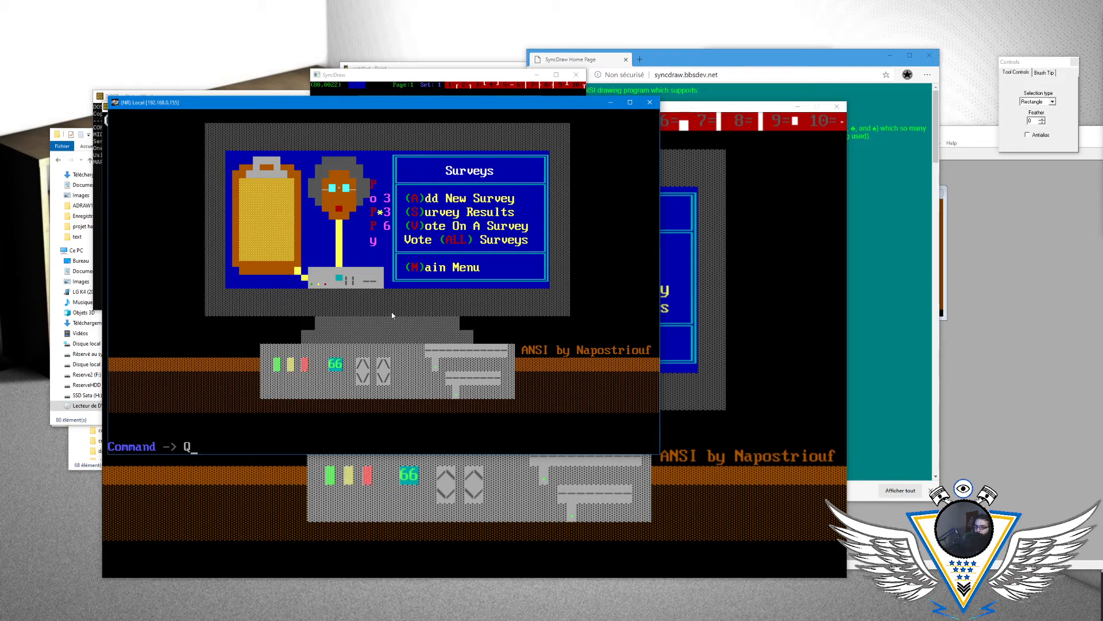
pyautogui.press('Return')
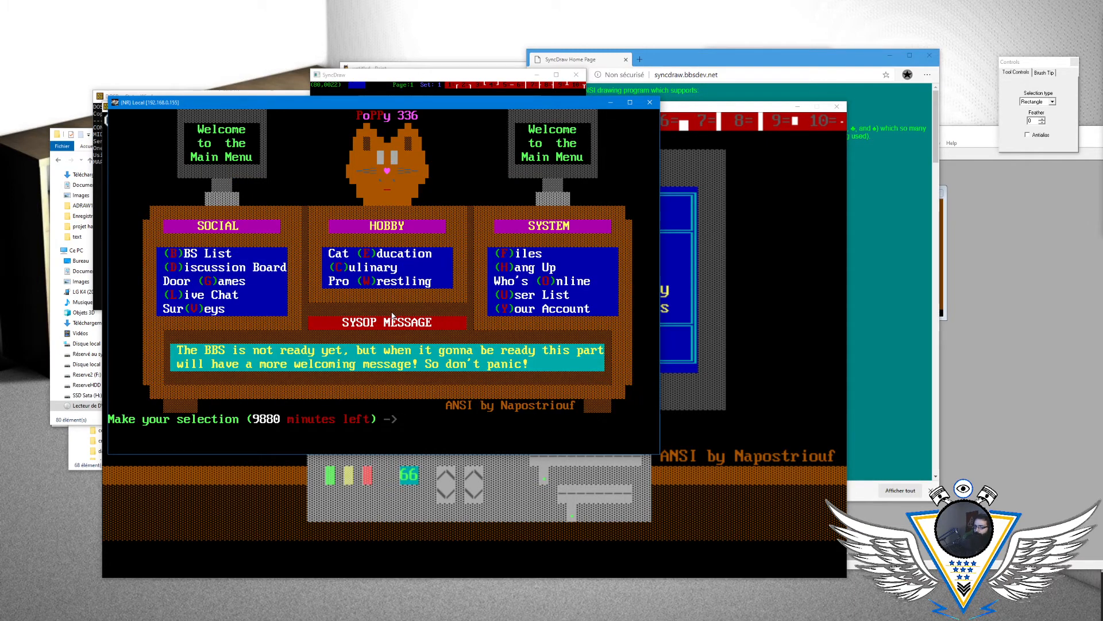
# - Reposition the terminal window and open the Menu Editor for the Cat Theme
pyautogui.moveTo(482, 107); pyautogui.dragTo(1102, 163)
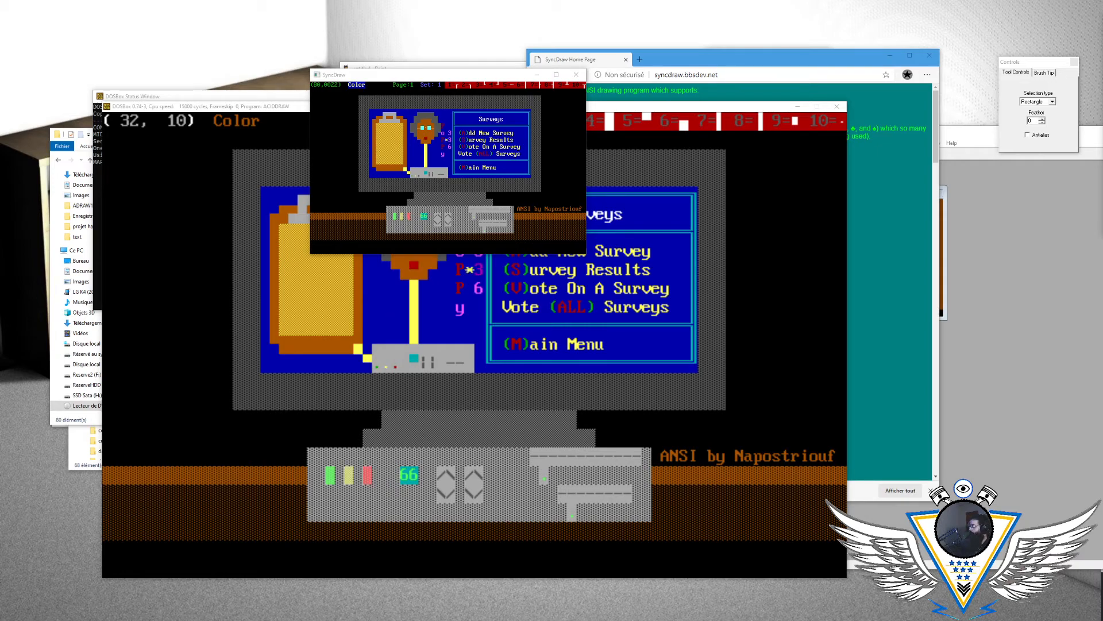
pyautogui.moveTo(712, 189); pyautogui.dragTo(623, 120)
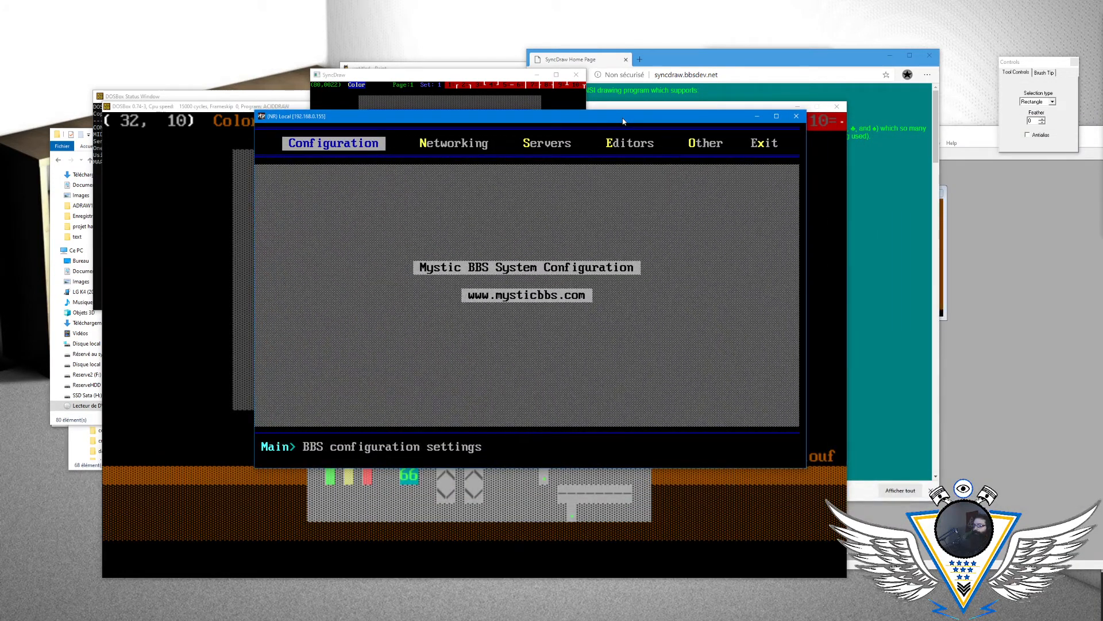
pyautogui.press('Right')
pyautogui.press('e')
pyautogui.press('Down')
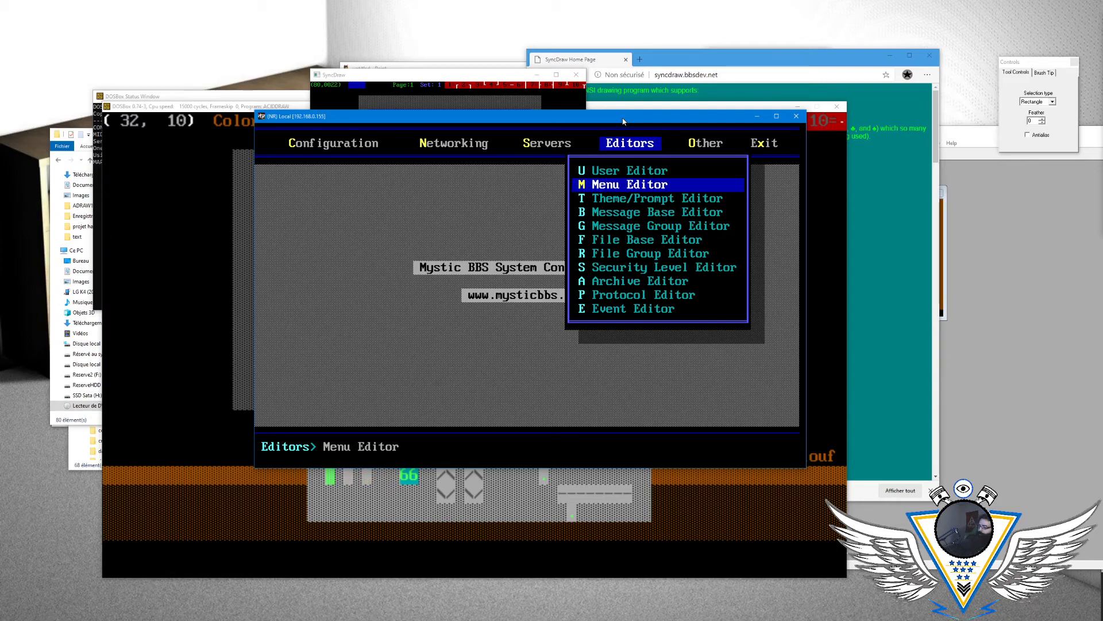
pyautogui.press('Return')
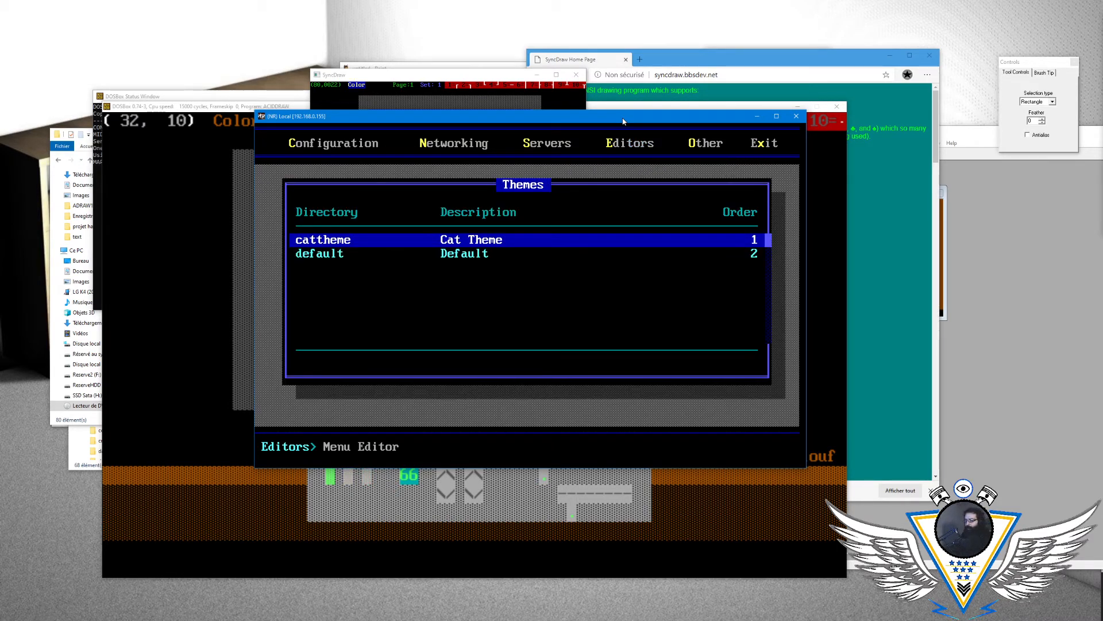
pyautogui.press('Return')
# - Open the menu settings of the Cat Theme's main menu
pyautogui.press('Down')
pyautogui.press('Down')
pyautogui.press('Down')
pyautogui.press('Down')
pyautogui.press('Down')
pyautogui.press('Down')
pyautogui.press('Down')
pyautogui.press('Down')
pyautogui.press('Down')
pyautogui.press('Down')
pyautogui.press('Down')
pyautogui.press('Down')
pyautogui.press('Down')
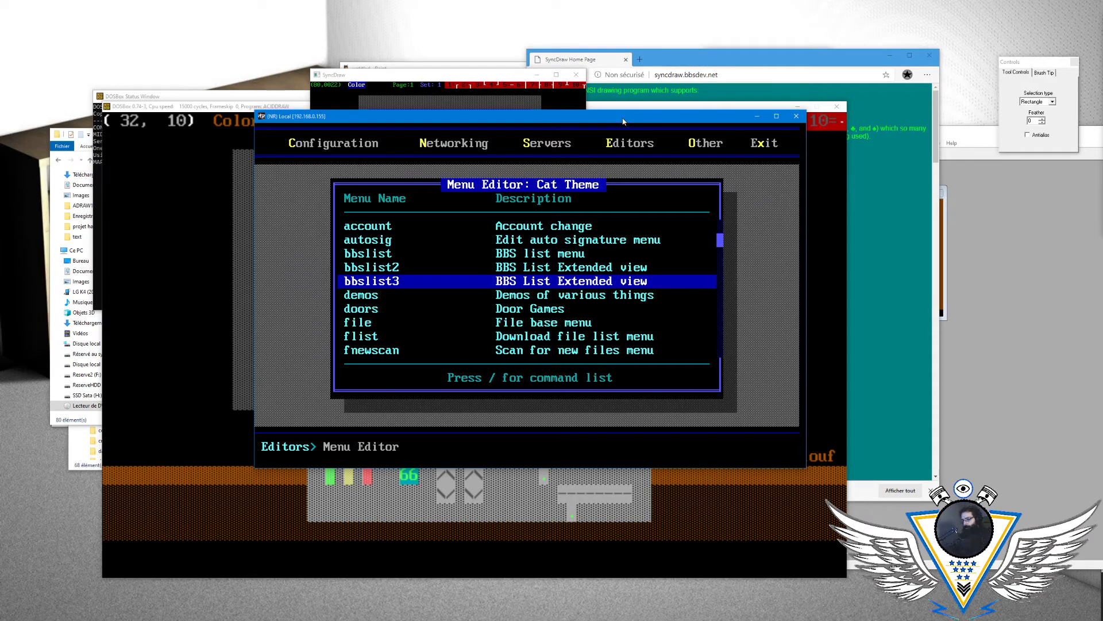
pyautogui.press('Up')
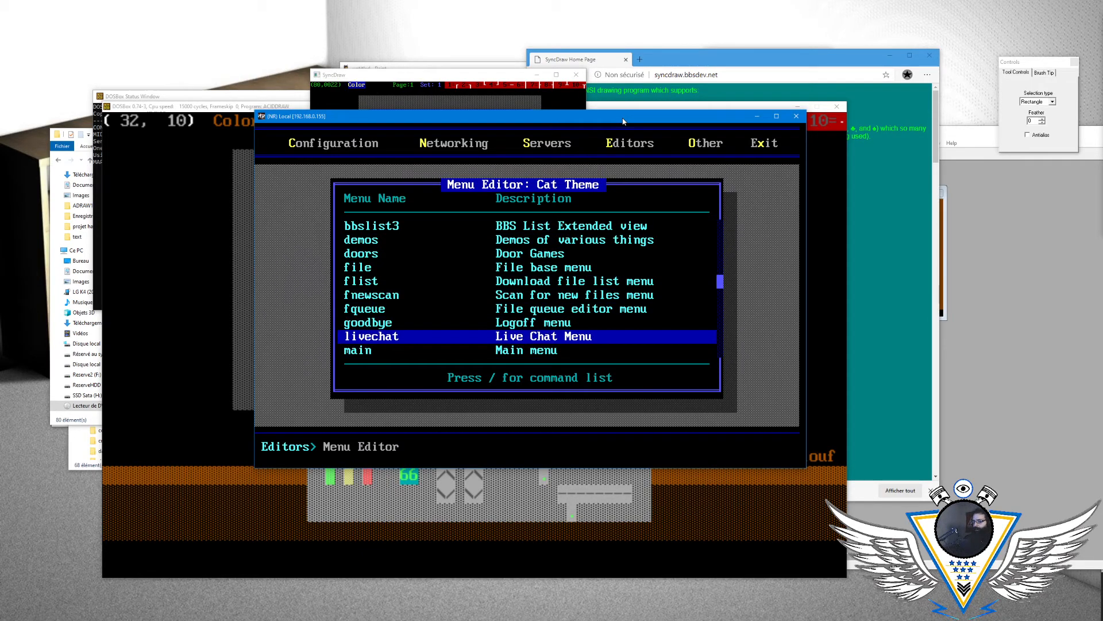
pyautogui.press('Down')
pyautogui.press('Return')
pyautogui.press('Down')
pyautogui.press('/')
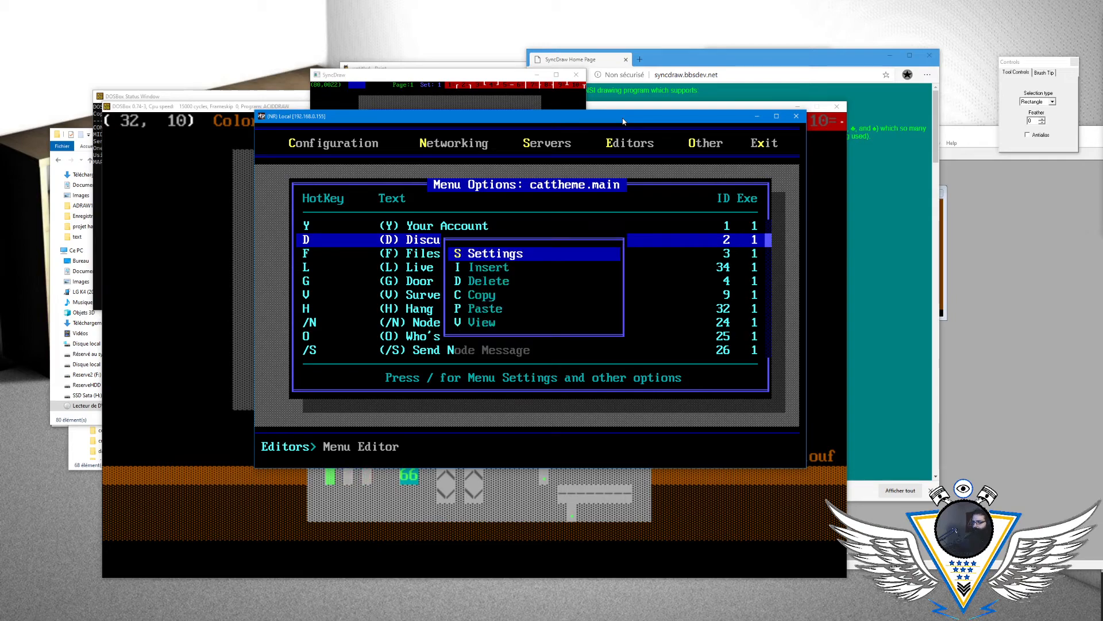
pyautogui.press('Return')
# - Examine the text and colour codes of the main menu's Menu Prompt, and leave its settings
pyautogui.press('Down')
pyautogui.press('Down')
pyautogui.press('Down')
pyautogui.press('Down')
pyautogui.press('Down')
pyautogui.press('Down')
pyautogui.press('Down')
pyautogui.press('Down')
pyautogui.press('Down')
pyautogui.press('Down')
pyautogui.press('Down')
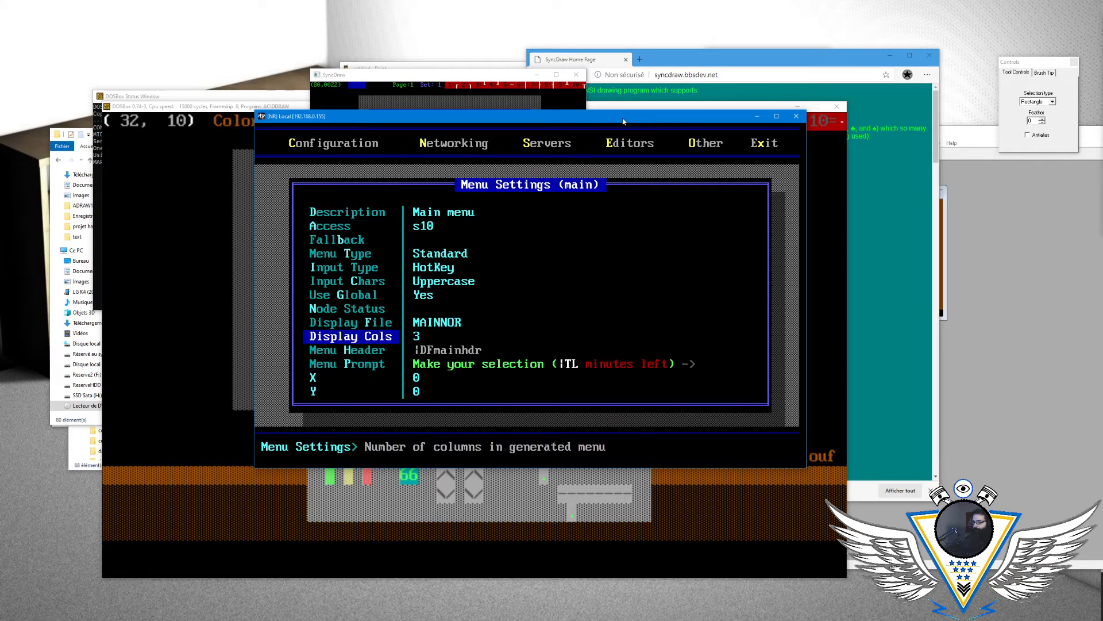
pyautogui.press('Return')
pyautogui.press('Home')
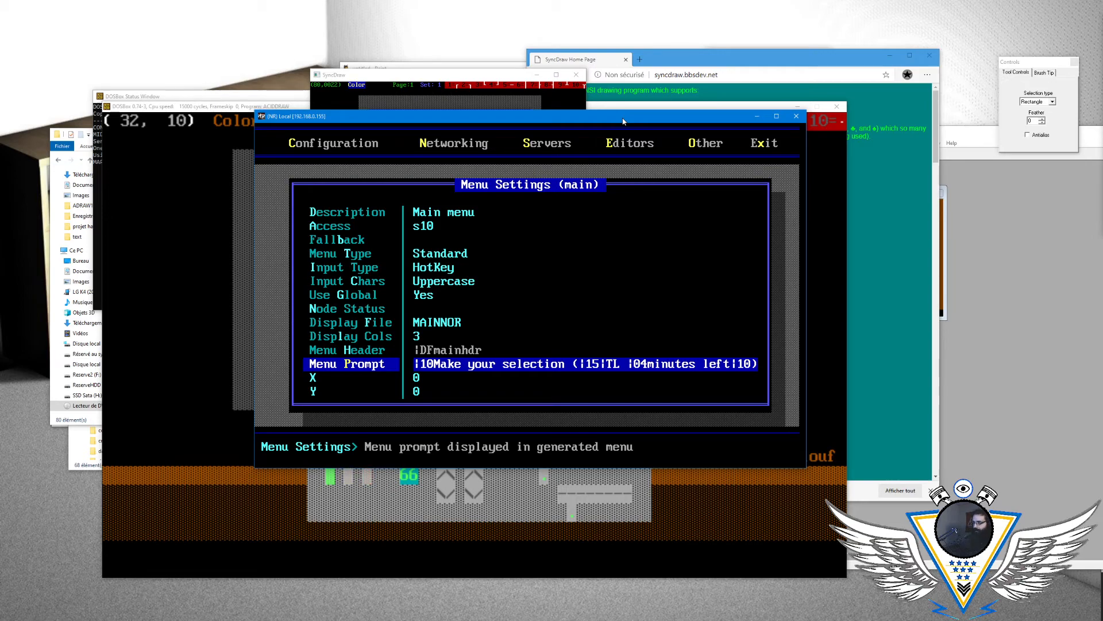
pyautogui.press('Return')
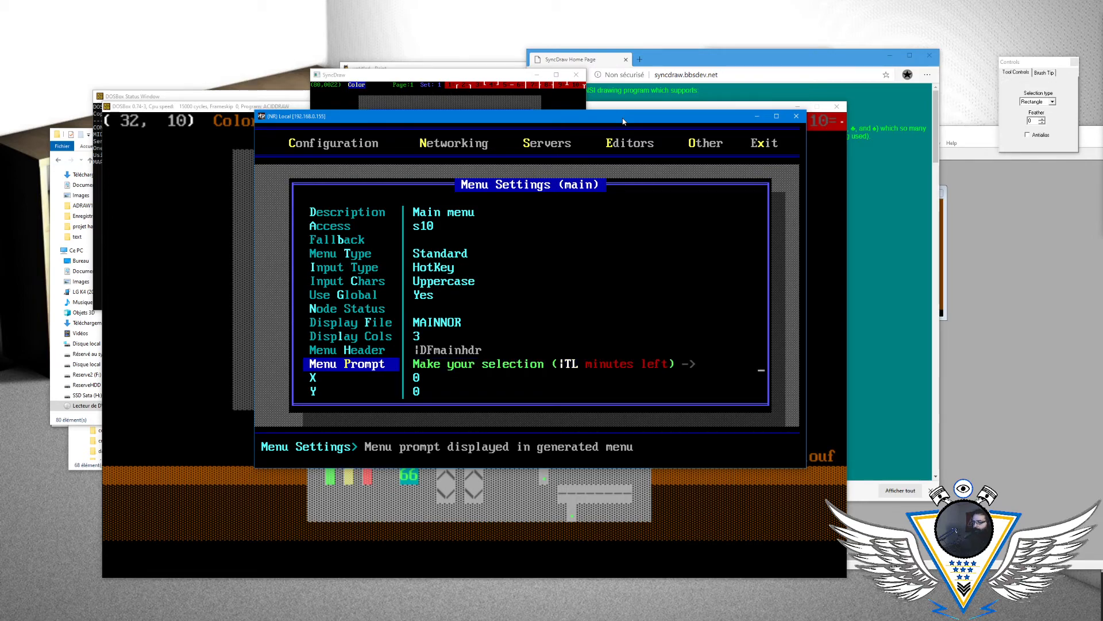
pyautogui.press('Escape')
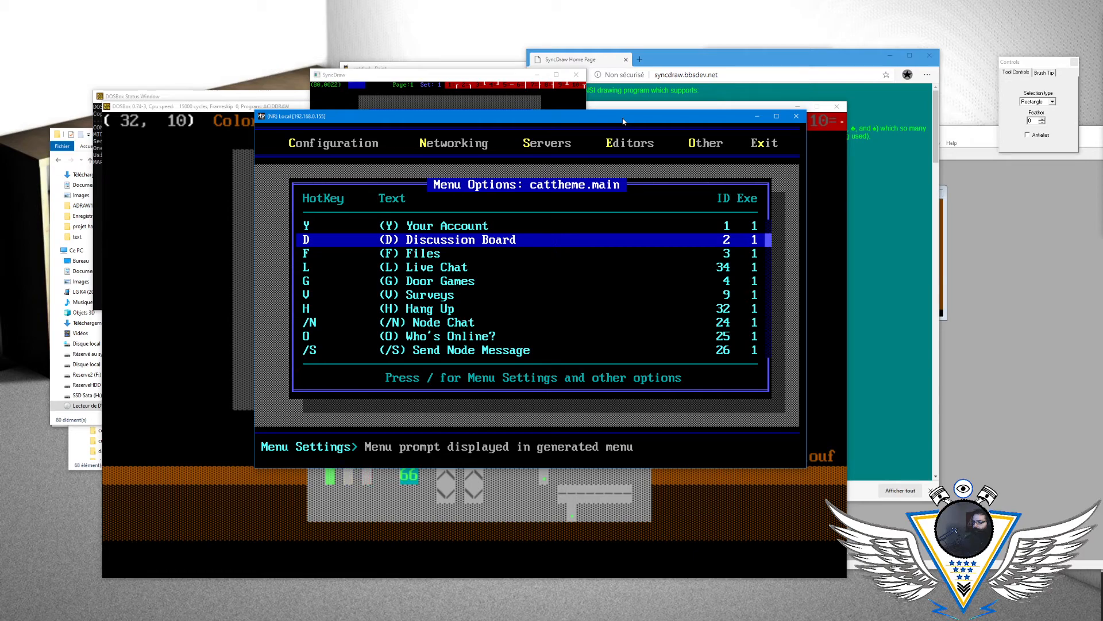
# - Open the menu settings of the Cat Theme's vote menu
pyautogui.press('Escape')
pyautogui.press('Up')
pyautogui.press('Up')
pyautogui.press('Up')
pyautogui.press('Up')
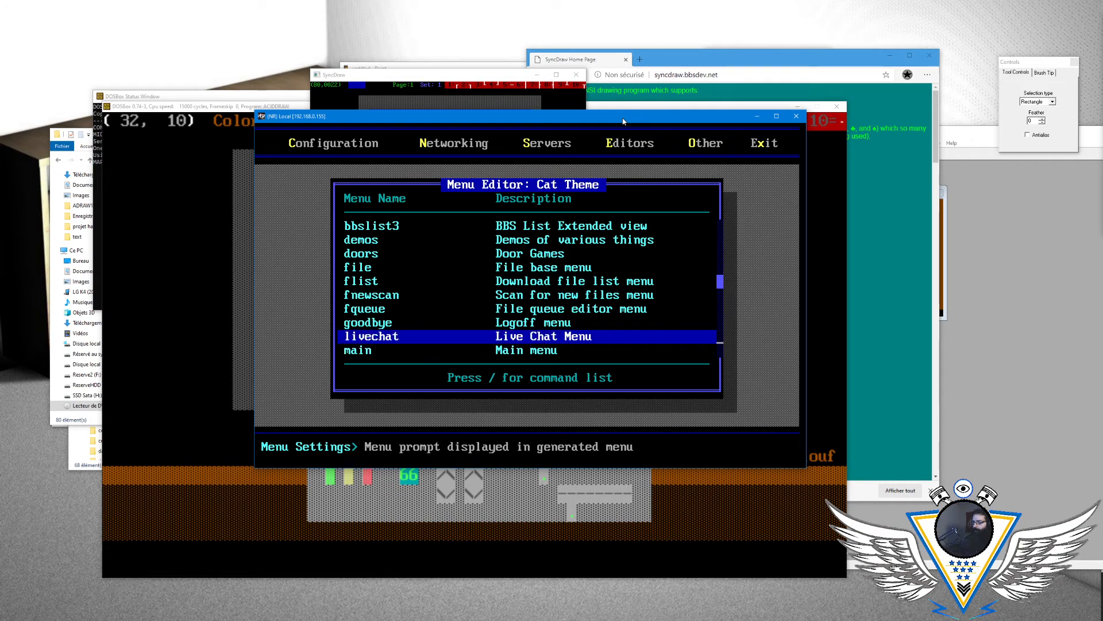
pyautogui.press('Down')
pyautogui.press('Down')
pyautogui.press('Down')
pyautogui.press('Down')
pyautogui.press('Down')
pyautogui.press('Down')
pyautogui.press('Down')
pyautogui.press('Down')
pyautogui.press('Down')
pyautogui.press('Down')
pyautogui.press('Down')
pyautogui.press('Down')
pyautogui.press('Down')
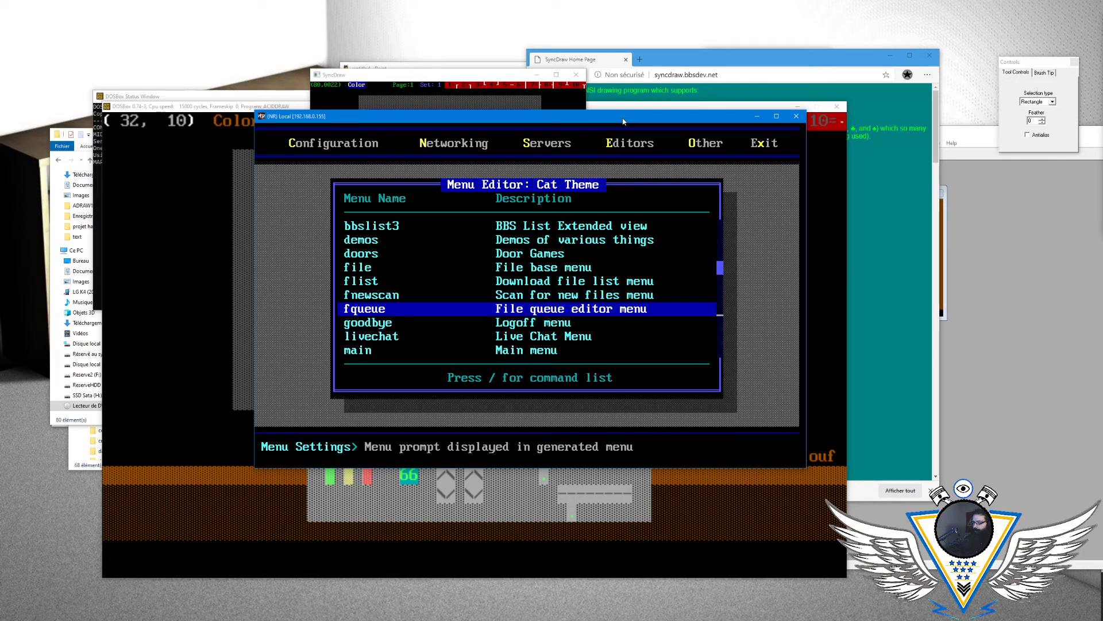
pyautogui.press('Down')
pyautogui.press('Down')
pyautogui.press('Down')
pyautogui.press('Down')
pyautogui.press('Down')
pyautogui.press('Down')
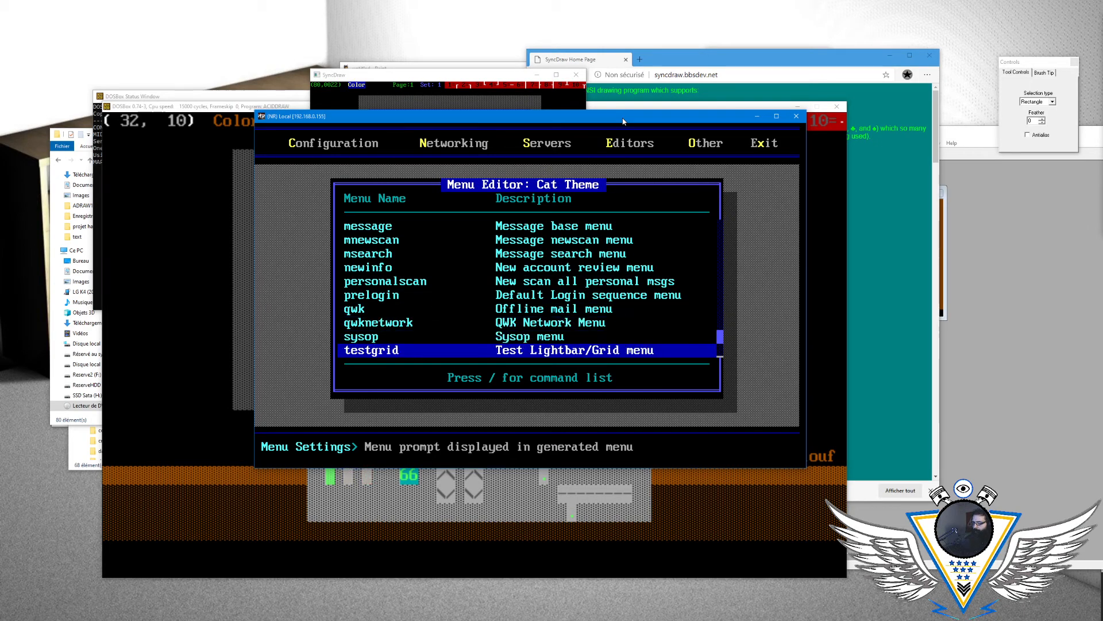
pyautogui.press('Return')
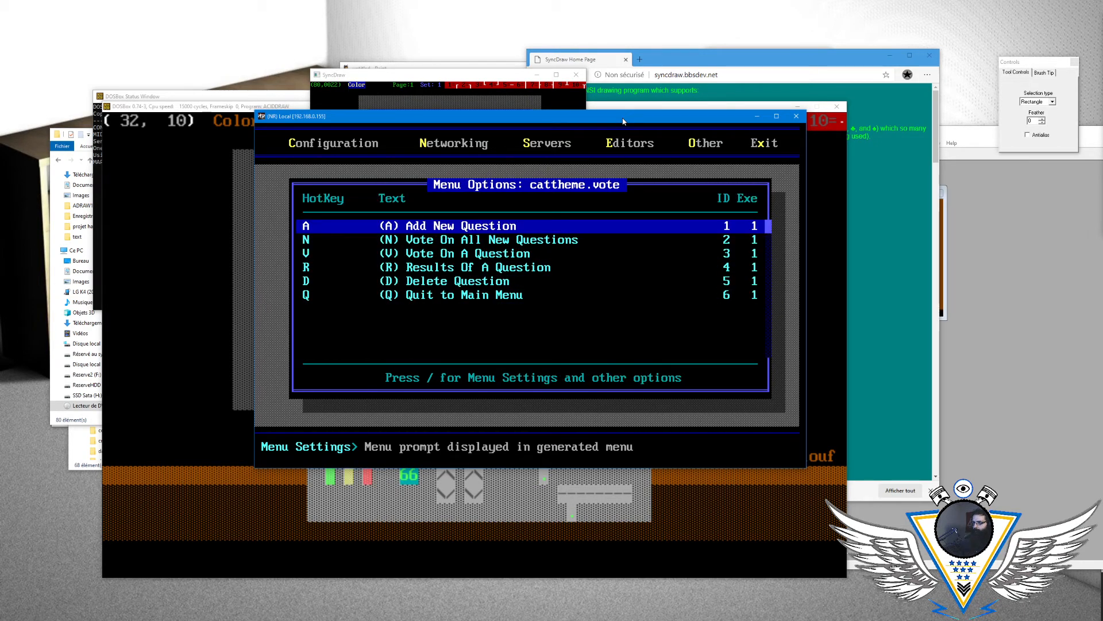
pyautogui.press('/')
pyautogui.press('Return')
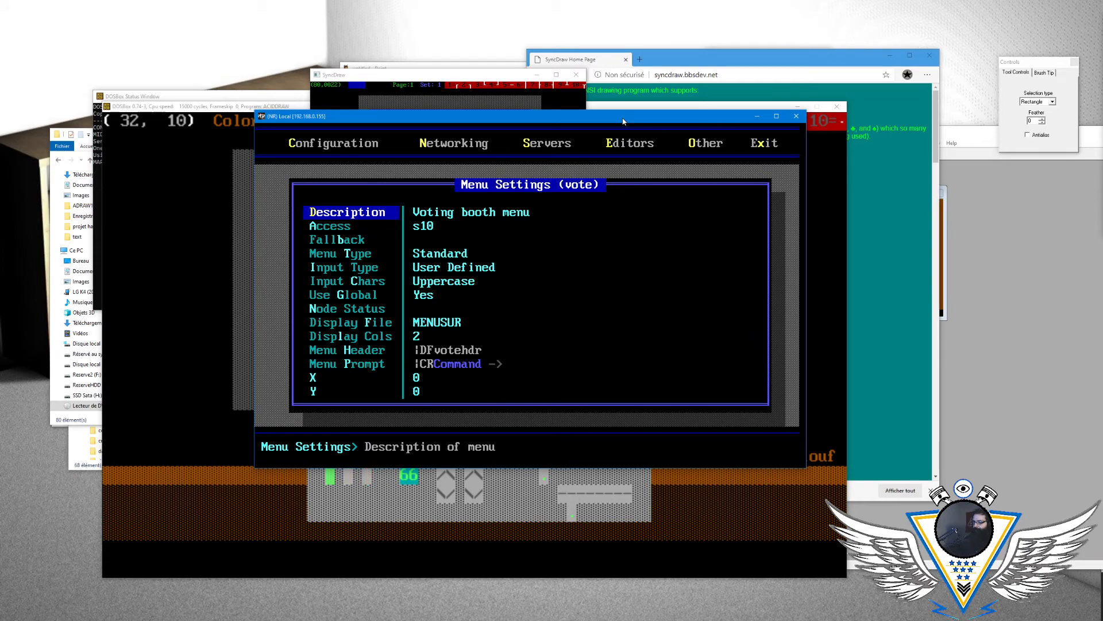
# - Change the vote menu's Menu Prompt to "|10Make your selection ( |08-> |07"
pyautogui.press('Down')
pyautogui.press('Down')
pyautogui.press('Down')
pyautogui.press('Down')
pyautogui.press('Down')
pyautogui.press('Down')
pyautogui.press('Down')
pyautogui.press('Down')
pyautogui.press('Down')
pyautogui.press('Down')
pyautogui.press('Down')
pyautogui.press('Return')
pyautogui.press('Right')
pyautogui.press('Delete')
pyautogui.press('Delete')
pyautogui.press('Delete')
pyautogui.press('Delete')
pyautogui.press('Delete')
pyautogui.write('10Make your')
pyautogui.press('BackSpace')
pyautogui.press('BackSpace')
pyautogui.press('BackSpace')
pyautogui.press('BackSpace')
pyautogui.write('our slectio')
pyautogui.press('BackSpace')
pyautogui.press('BackSpace')
pyautogui.press('BackSpace')
pyautogui.press('BackSpace')
pyautogui.press('BackSpace')
pyautogui.press('BackSpace')
pyautogui.write('election')
pyautogui.press('Delete')
pyautogui.press('Delete')
pyautogui.press('Delete')
pyautogui.press('Delete')
pyautogui.press('Delete')
pyautogui.press('Delete')
pyautogui.press('Delete')
pyautogui.write('(')
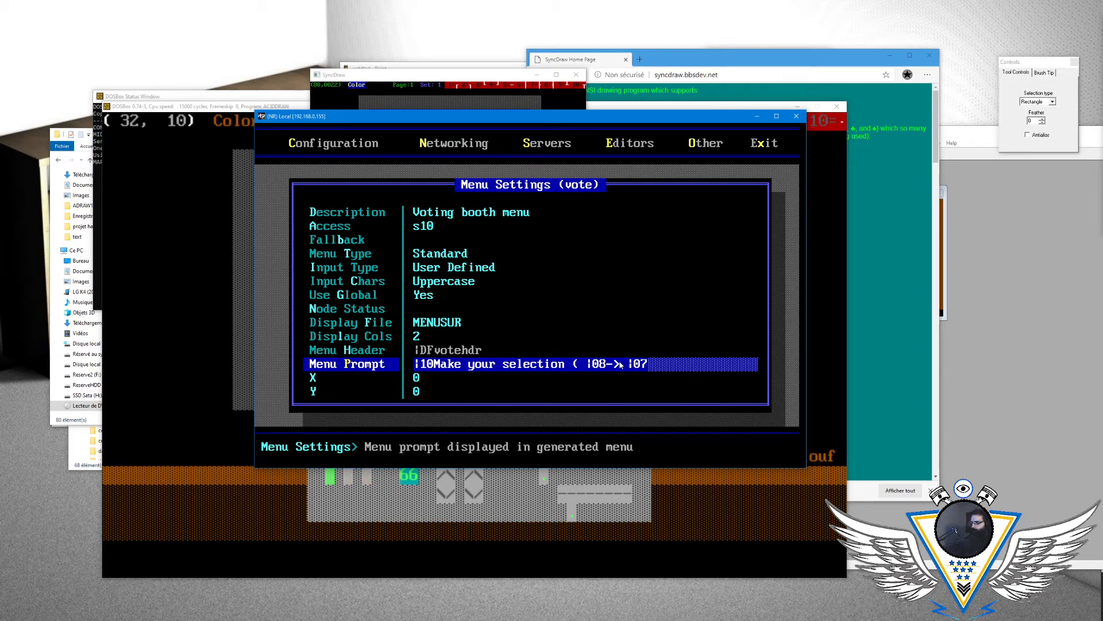
pyautogui.press('Return')
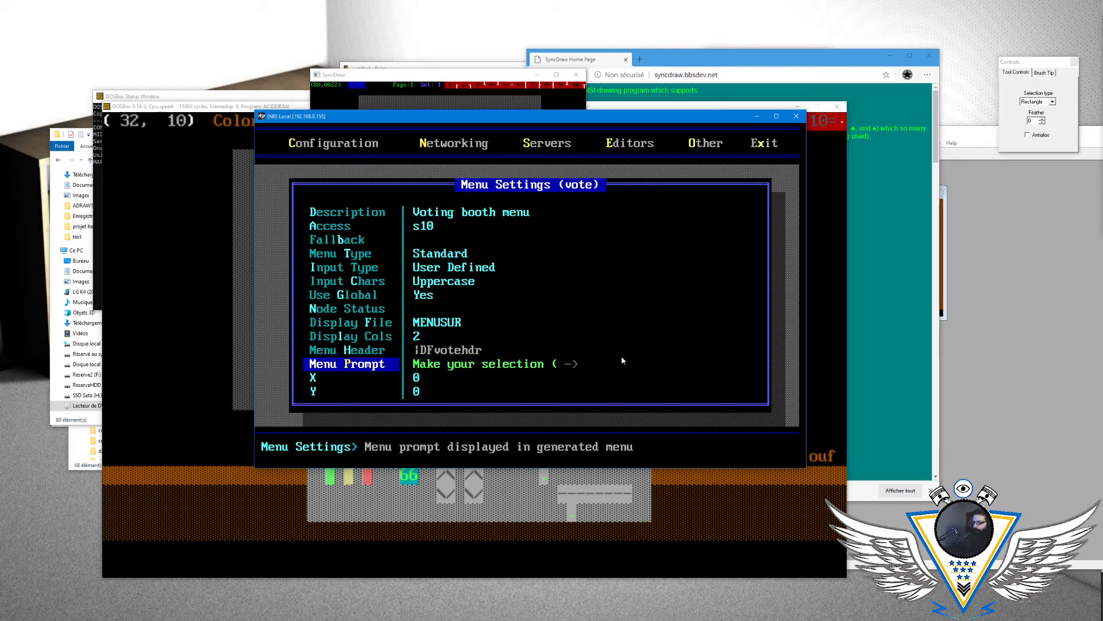
# - Leave the vote menu's settings and exit the Menu Editor and configuration back to the sysop menu
pyautogui.press('Up')
pyautogui.press('Up')
pyautogui.press('Up')
pyautogui.press('Up')
pyautogui.press('Up')
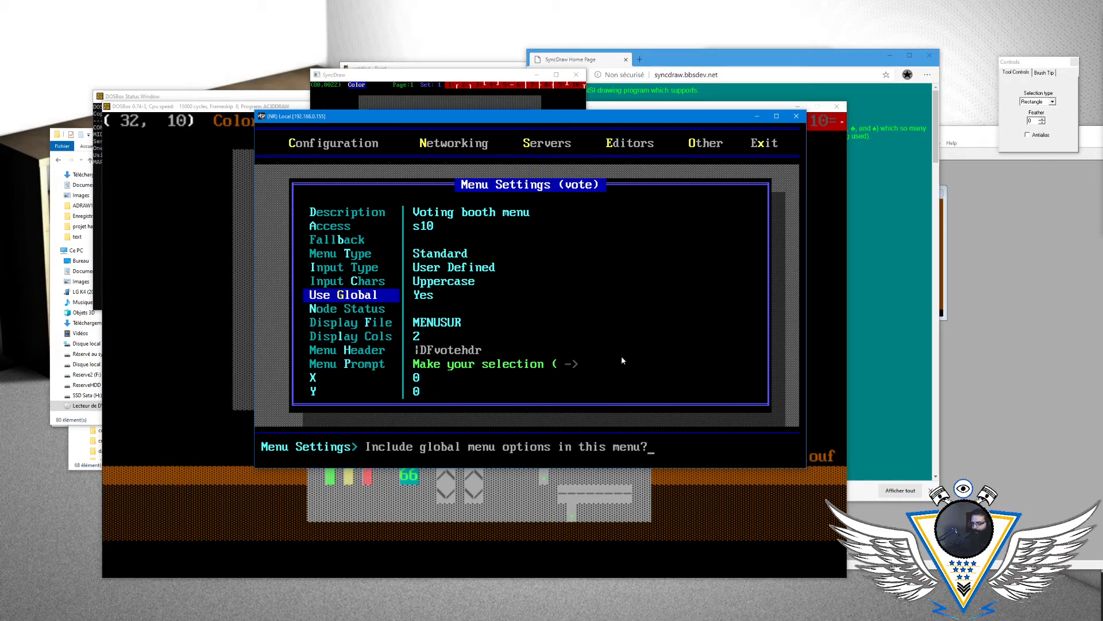
pyautogui.press('Escape')
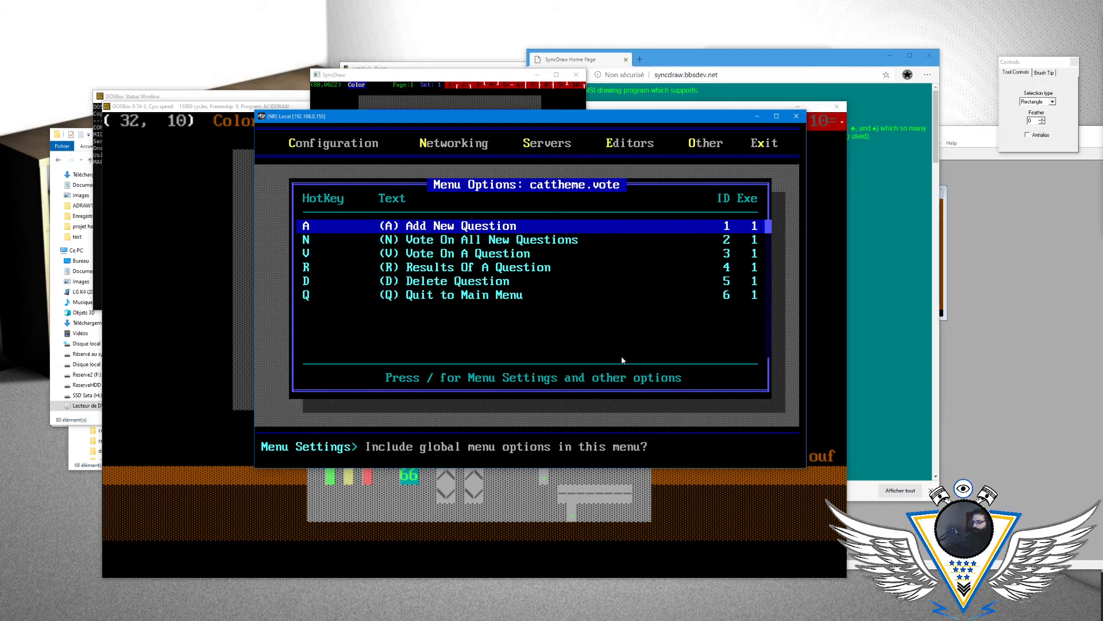
pyautogui.press('Escape')
pyautogui.press('Return')
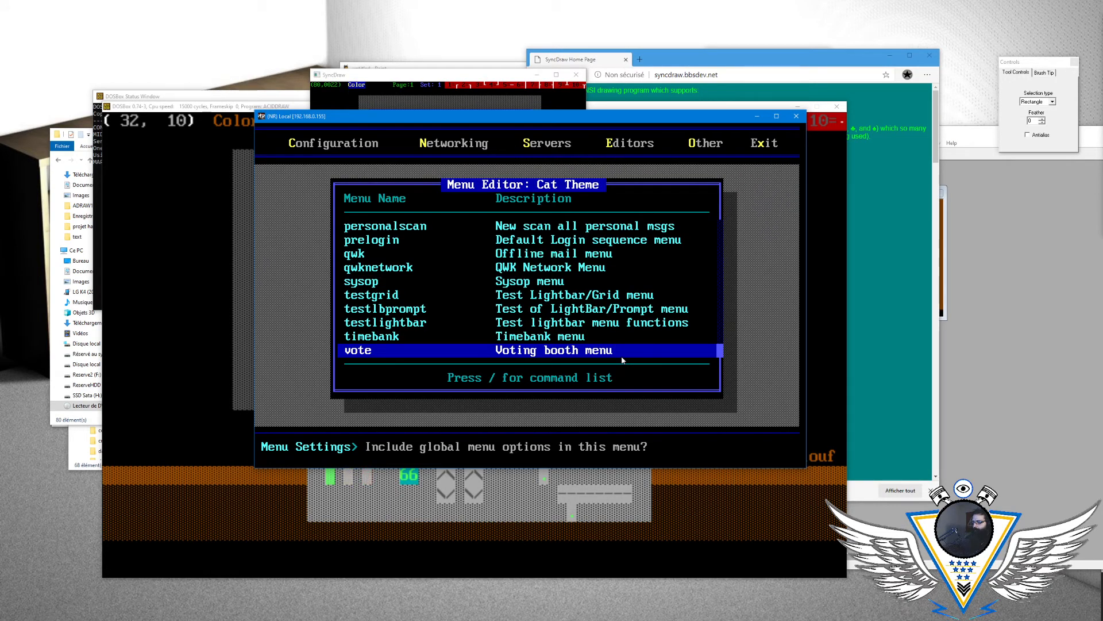
pyautogui.press('Escape')
pyautogui.press('Escape')
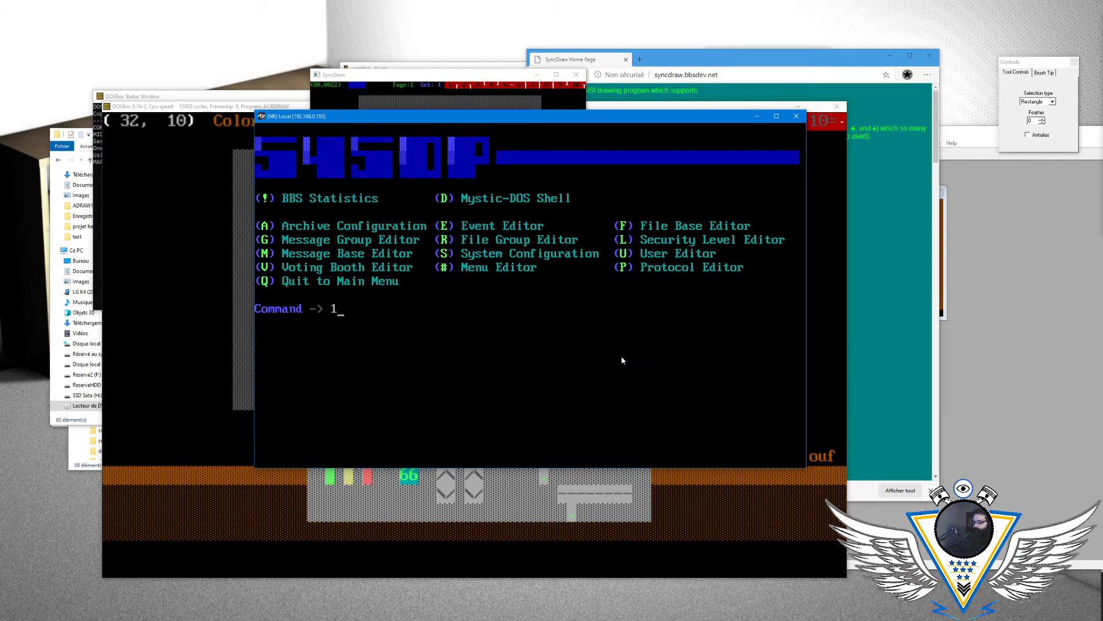
# - Return to the BBS main menu, hang up the session and close the NetRunner terminal
pyautogui.press('q')
pyautogui.press('h')
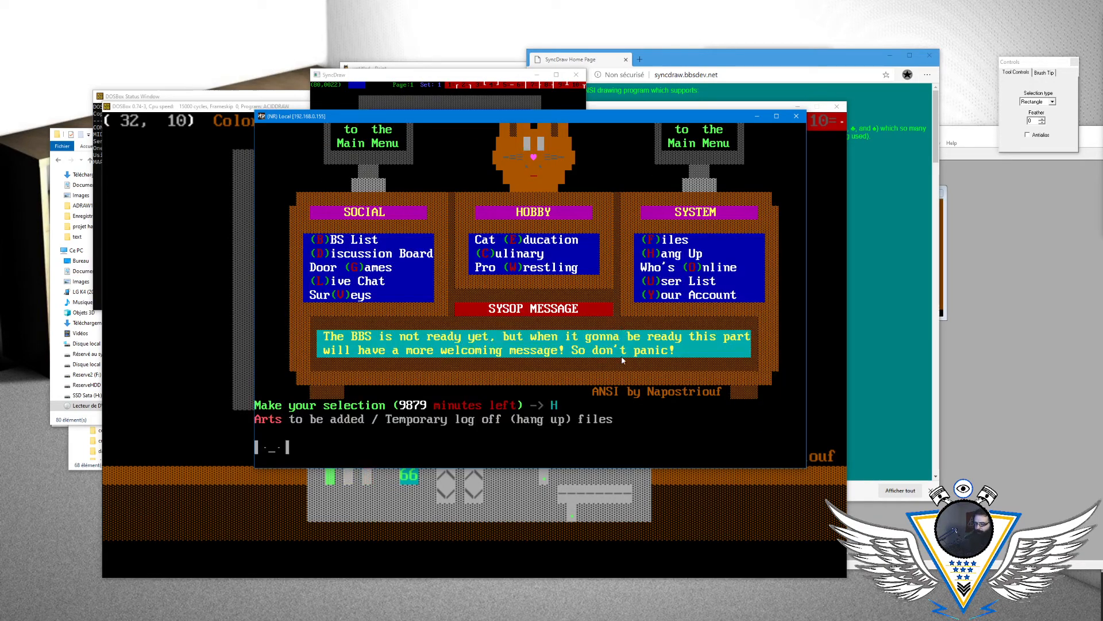
pyautogui.press('Return')
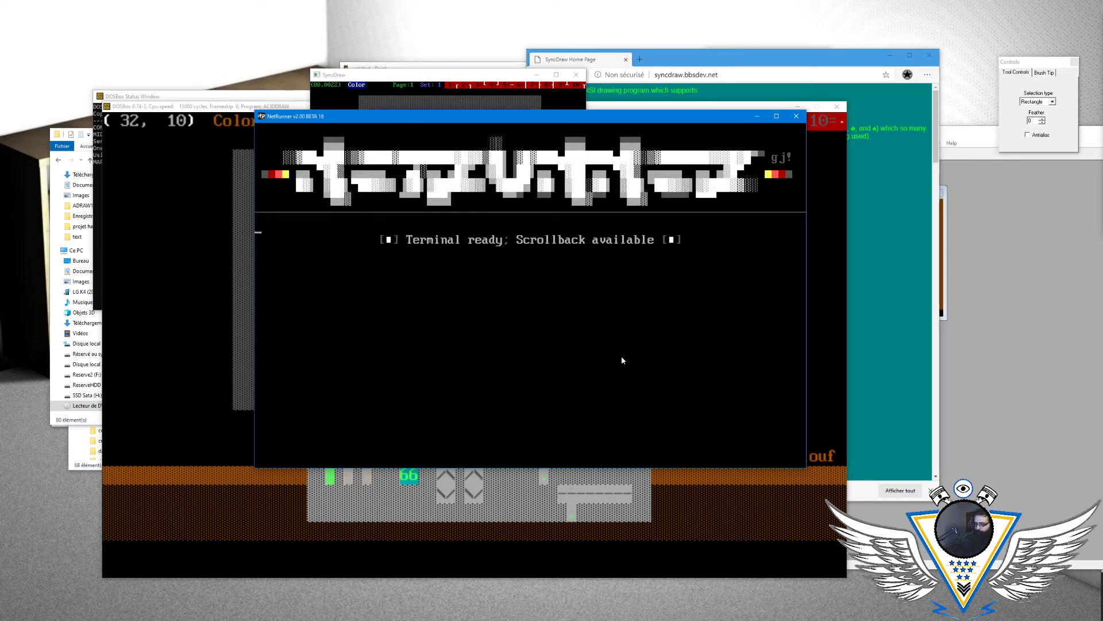
pyautogui.hotkey('alt', 'x')
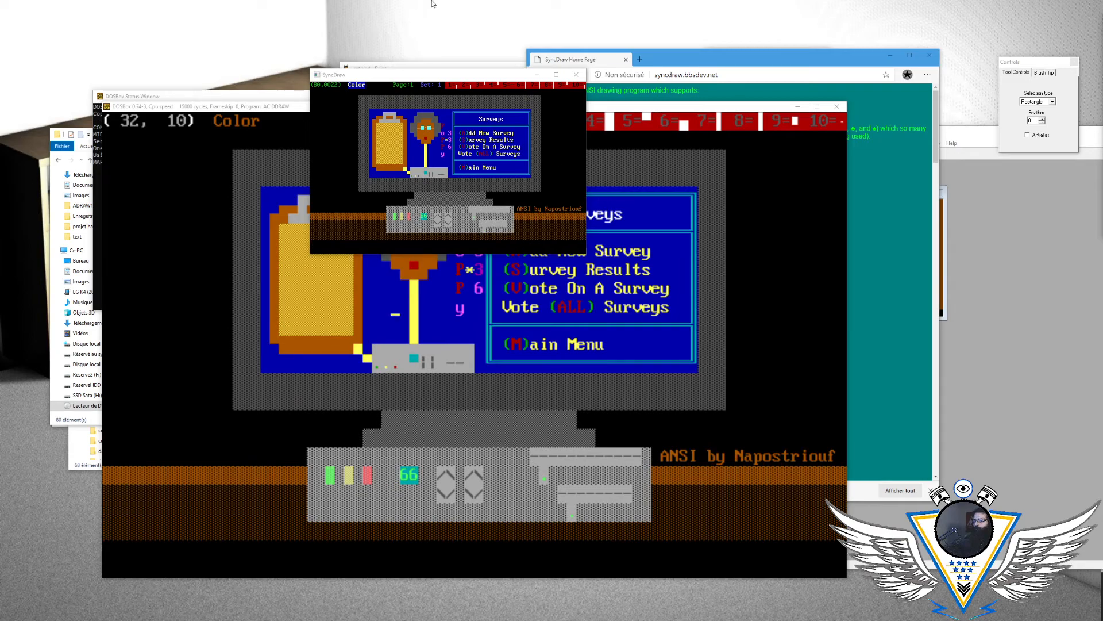
# - Exit ACiDDraw in DOSBox and start Telix
pyautogui.click(288, 115)
pyautogui.hotkey('alt', 'x')
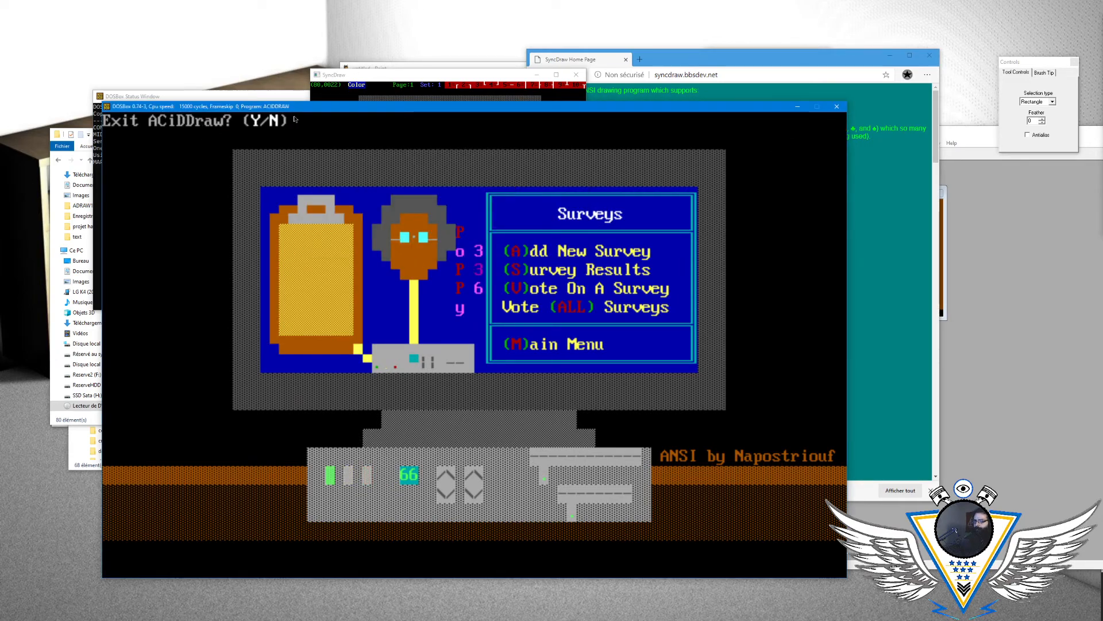
pyautogui.write('ytelix')
pyautogui.press('Return')
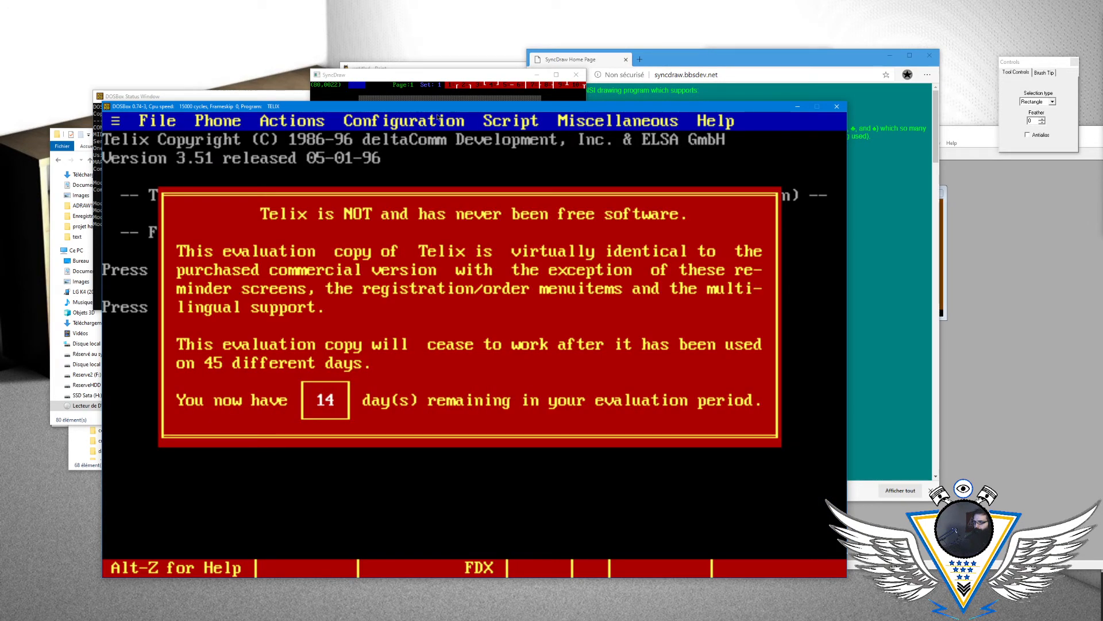
# - Dial the BBS at 192.168.0.155 from the Telix terminal with the atdt command
pyautogui.write('atdt 192')
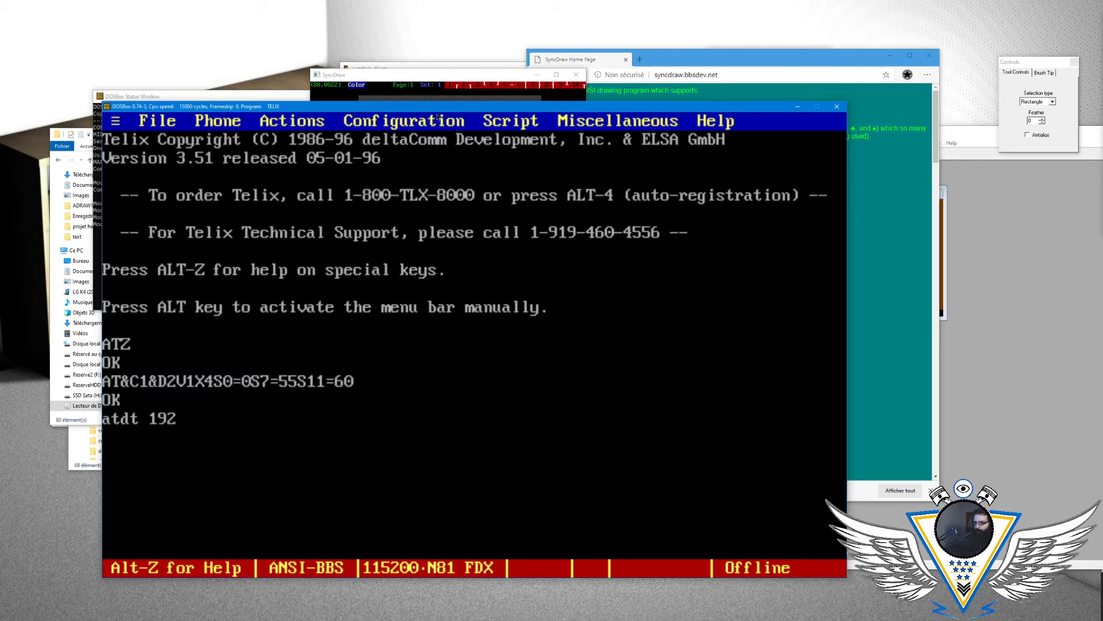
pyautogui.write('.168.0.155')
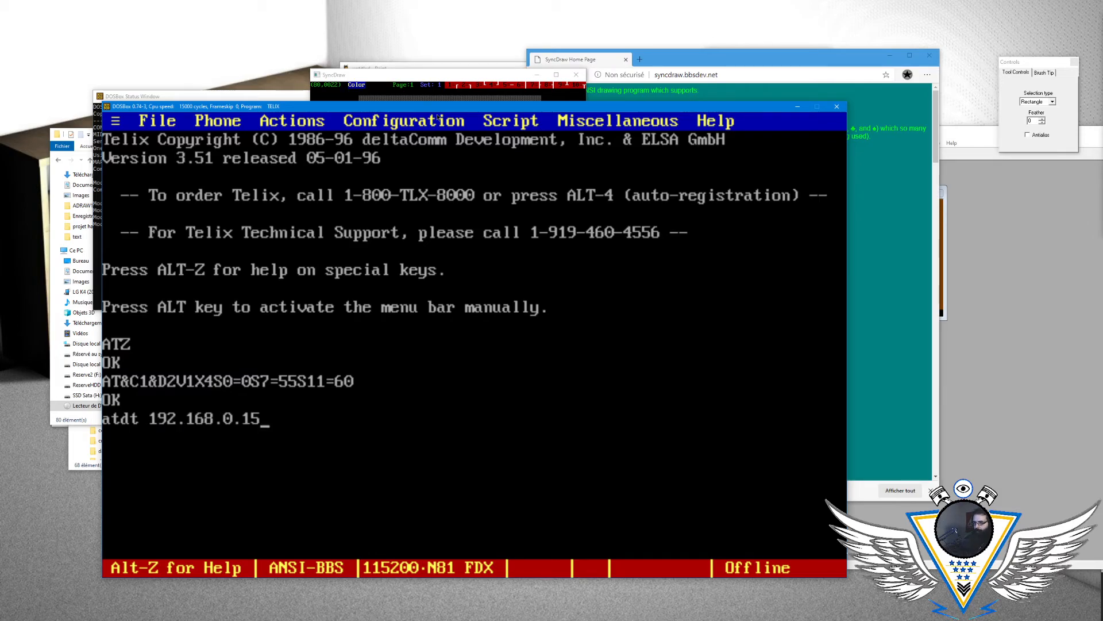
pyautogui.press('Return')
# - Rearrange the windows so the SyncDraw Surveys artwork stays visible beside the DOSBox window running Telix
pyautogui.moveTo(481, 107); pyautogui.dragTo(1102, 221)
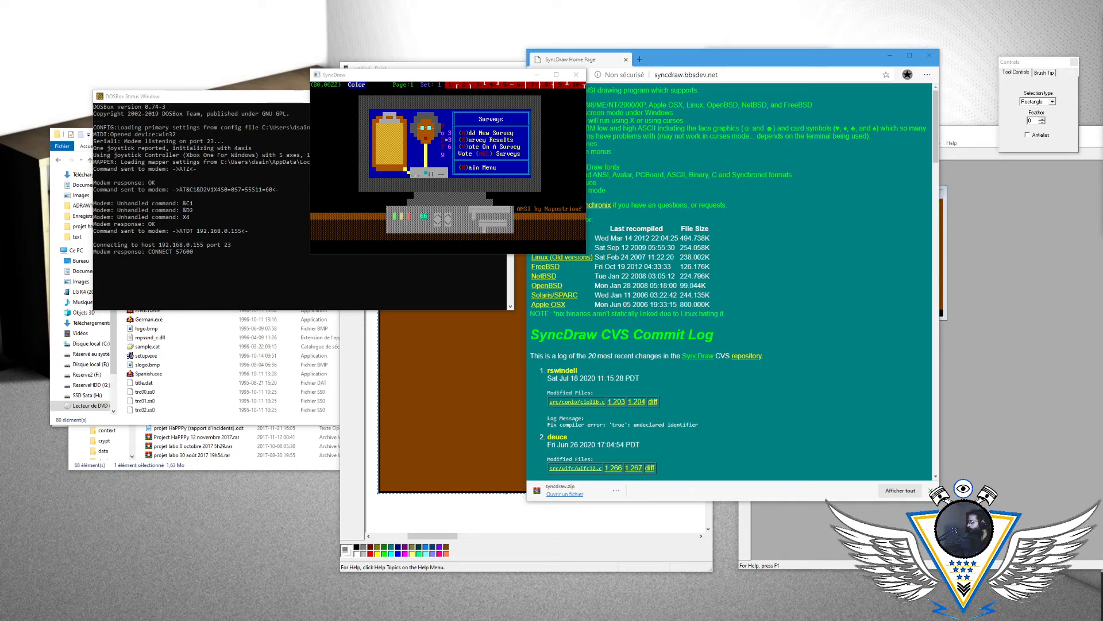
pyautogui.moveTo(1102, 111); pyautogui.dragTo(347, 81)
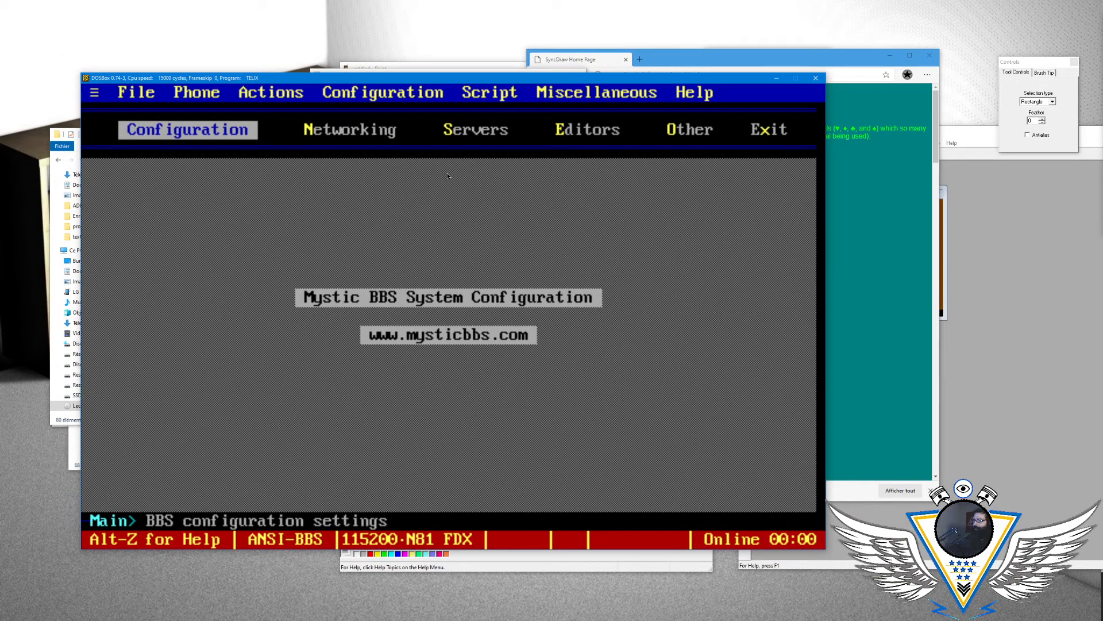
pyautogui.moveTo(440, 80); pyautogui.dragTo(937, 106)
pyautogui.click(532, 122)
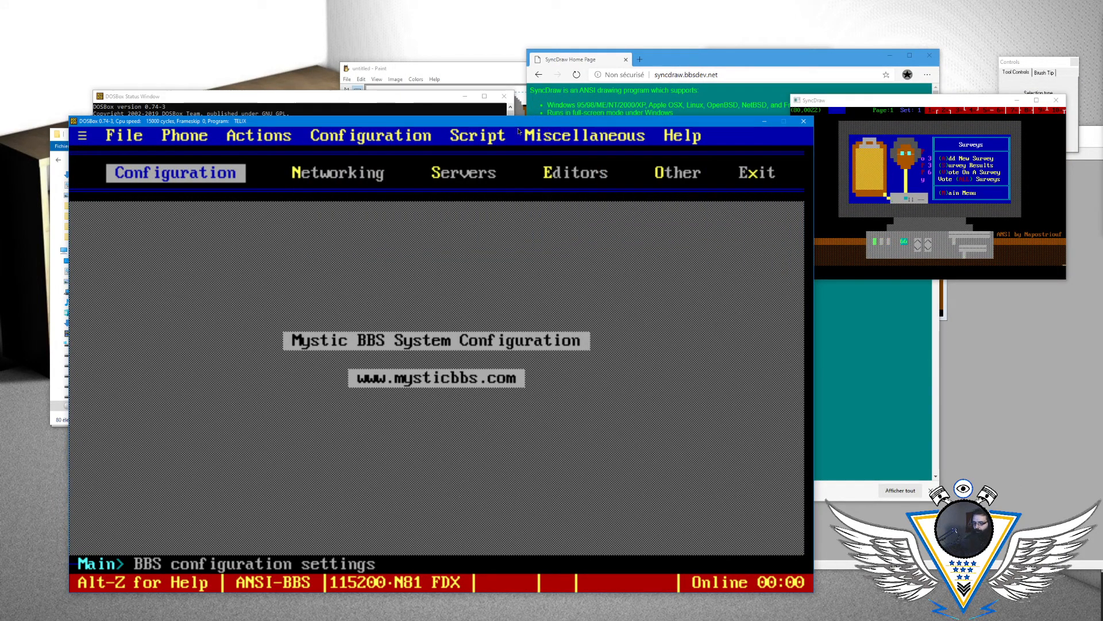
# - Open the Menu Editor for the Cat Theme from the Mystic BBS configuration
pyautogui.press('Right')
pyautogui.press('Right')
pyautogui.press('Right')
pyautogui.press('Return')
pyautogui.press('Down')
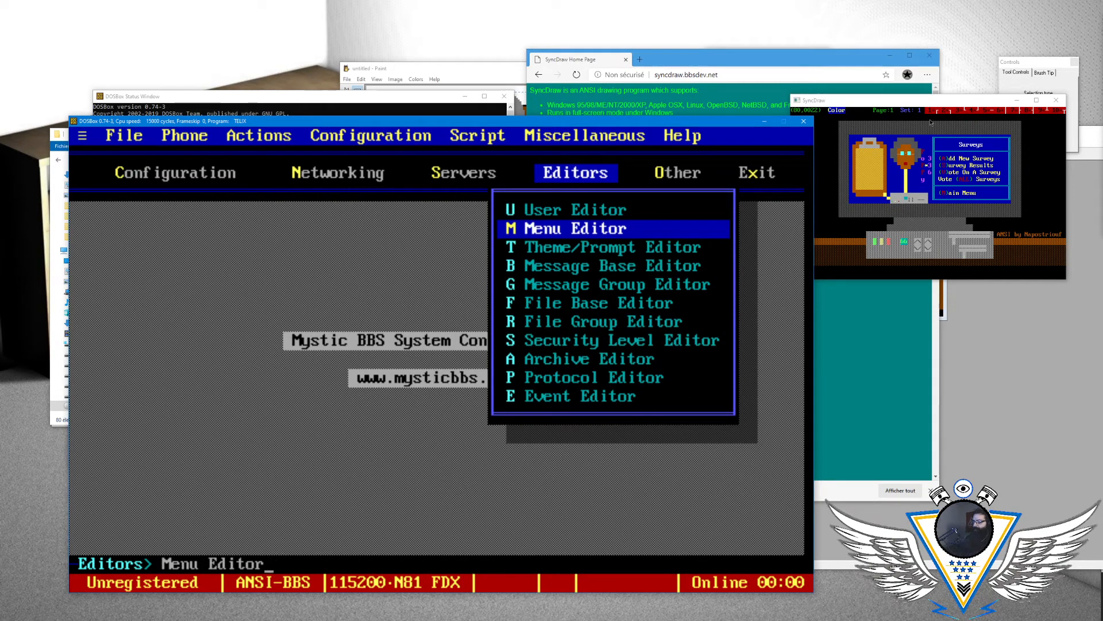
pyautogui.press('Return')
pyautogui.press('Up')
pyautogui.press('Return')
# - Find the vote menu in the Cat Theme's menu list and open its options
pyautogui.press('Down')
pyautogui.press('Down')
pyautogui.press('Down')
pyautogui.press('Down')
pyautogui.press('Down')
pyautogui.press('Down')
pyautogui.press('Down')
pyautogui.press('Down')
pyautogui.press('Down')
pyautogui.press('Down')
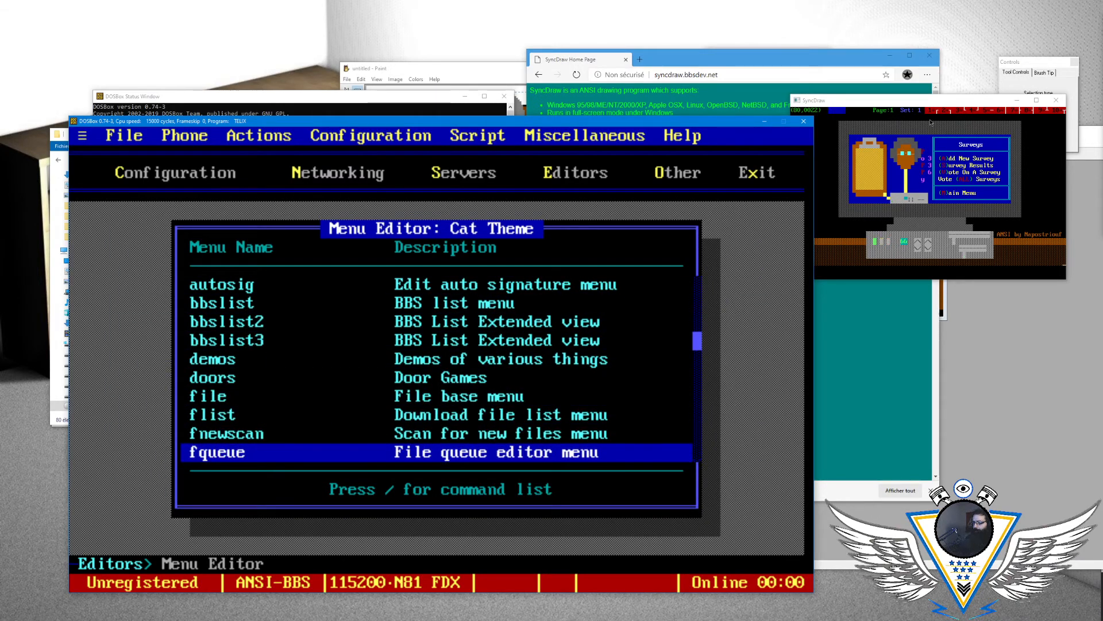
pyautogui.press('Down')
pyautogui.press('Down')
pyautogui.press('Down')
pyautogui.press('Down')
pyautogui.press('Up')
pyautogui.press('Up')
pyautogui.press('Down')
pyautogui.press('Down')
pyautogui.press('Down')
pyautogui.press('Down')
pyautogui.press('Down')
pyautogui.press('Down')
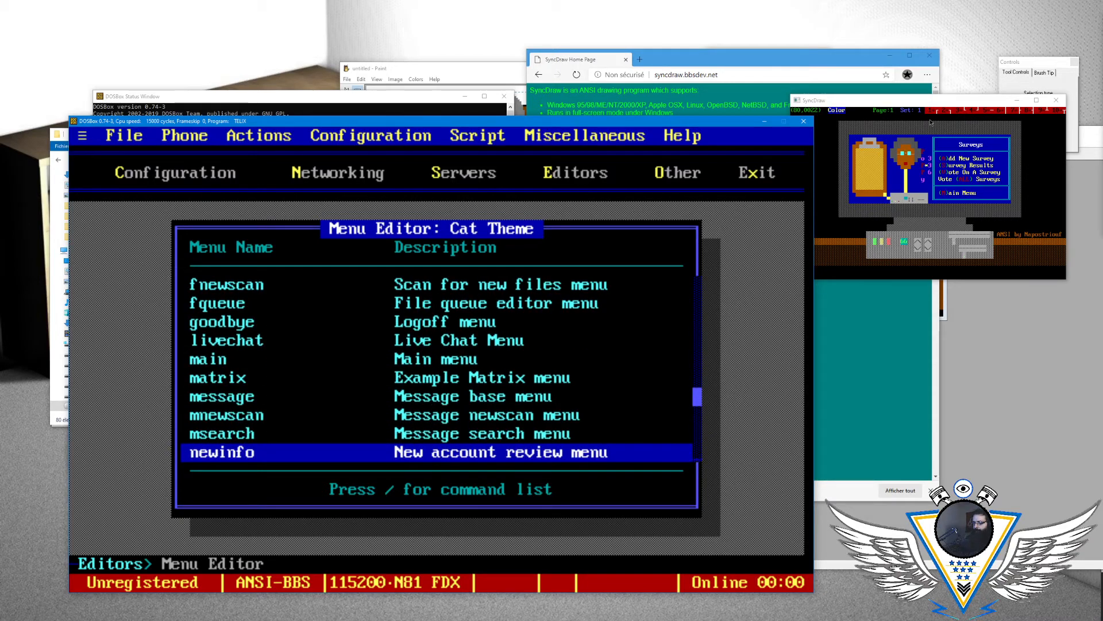
pyautogui.press('Down')
pyautogui.press('Down')
pyautogui.press('Down')
pyautogui.press('Down')
pyautogui.press('Down')
pyautogui.press('Down')
pyautogui.press('Down')
pyautogui.press('Down')
pyautogui.press('Down')
pyautogui.press('Down')
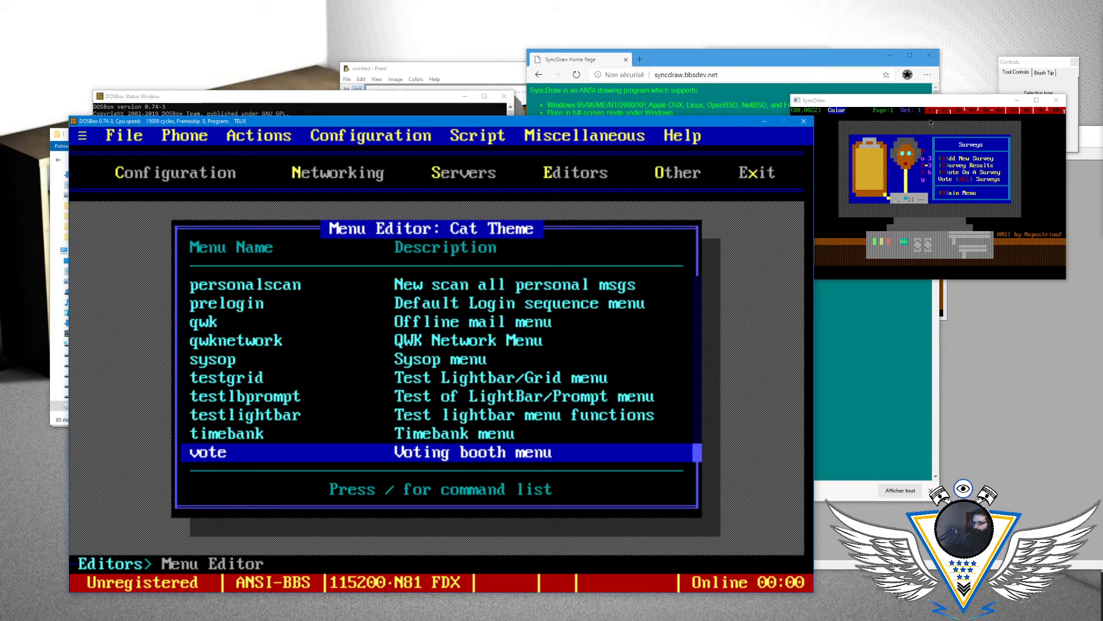
pyautogui.press('Return')
# - Open the vote menu's Menu Settings
pyautogui.press('Down')
pyautogui.press('Down')
pyautogui.press('Down')
# - Insert the time-left code "|15|TL" after the opening parenthesis in the Menu Prompt
pyautogui.press('Down')
pyautogui.press('/')
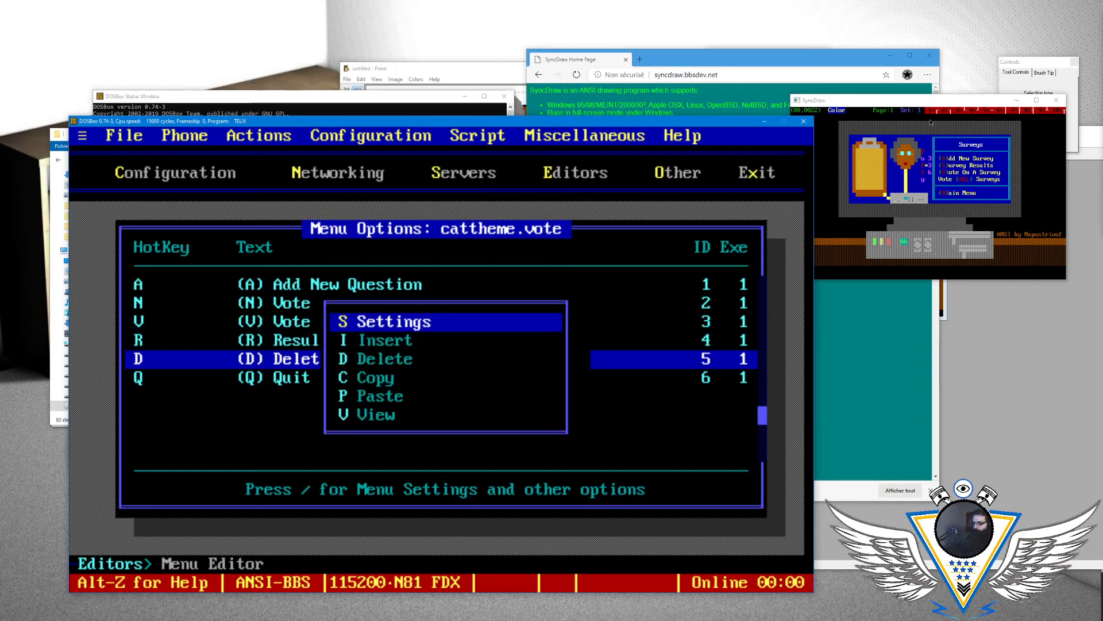
pyautogui.press('Return')
pyautogui.press('Down')
pyautogui.press('Down')
pyautogui.press('Down')
pyautogui.press('Down')
pyautogui.press('Down')
pyautogui.press('Down')
pyautogui.press('Down')
pyautogui.press('Down')
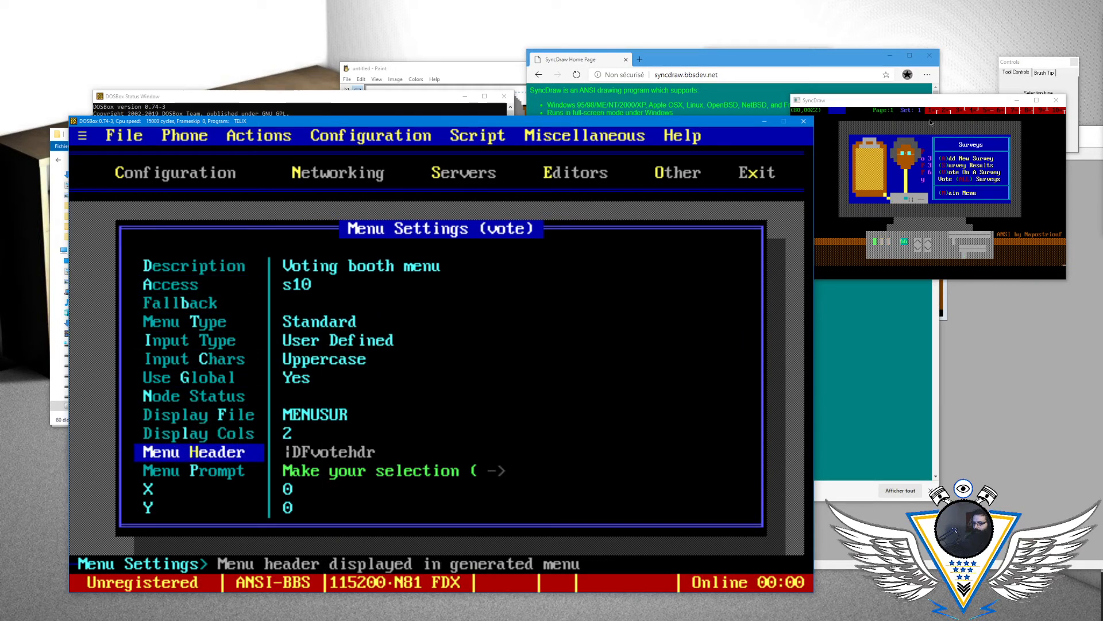
pyautogui.press('Down')
pyautogui.press('Return')
pyautogui.press('Left')
pyautogui.press('Left')
pyautogui.write('|15|')
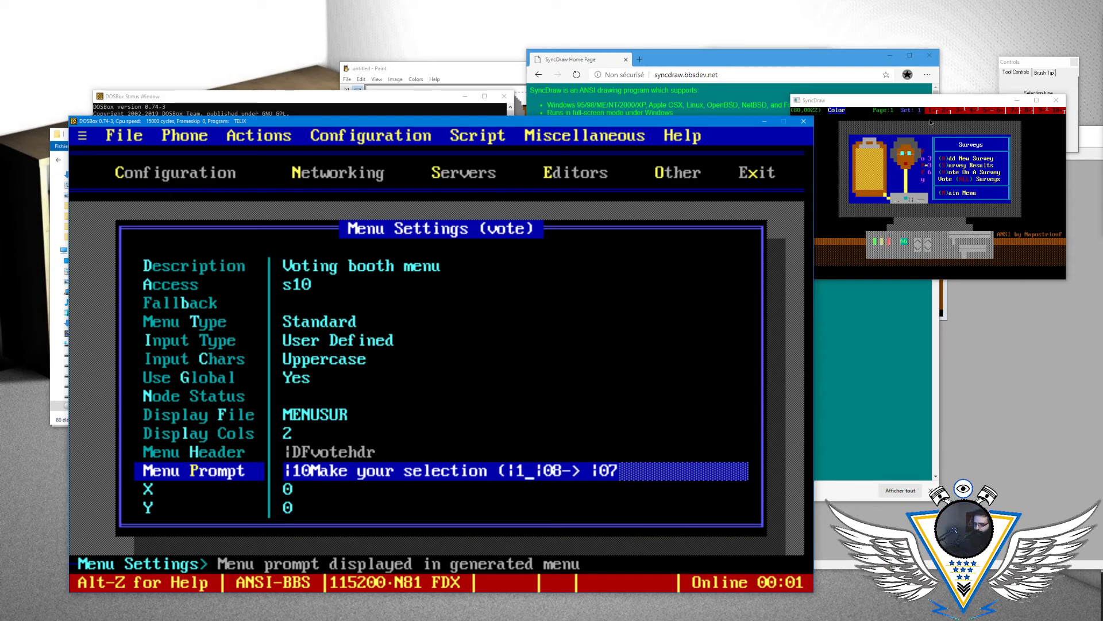
pyautogui.write('TL')
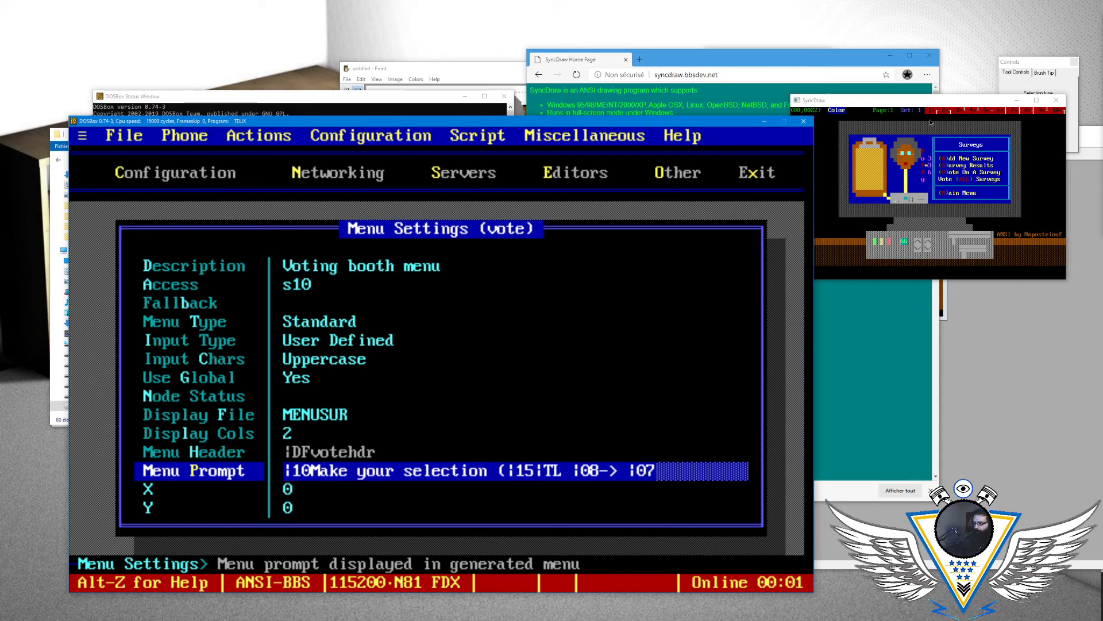
# - Tidy the codes after |TL in the Menu Prompt and set its final colour code to |03
pyautogui.press('Delete')
pyautogui.press('Right')
pyautogui.press('Right')
pyautogui.press('Delete')
pyautogui.write('8')
pyautogui.press('Left')
pyautogui.press('End')
pyautogui.press('BackSpace')
pyautogui.write('3')
# - Add "minutes left|10)" after the |TL code in the Menu Prompt
pyautogui.press('Left')
pyautogui.press('Left')
pyautogui.write('minutes le')
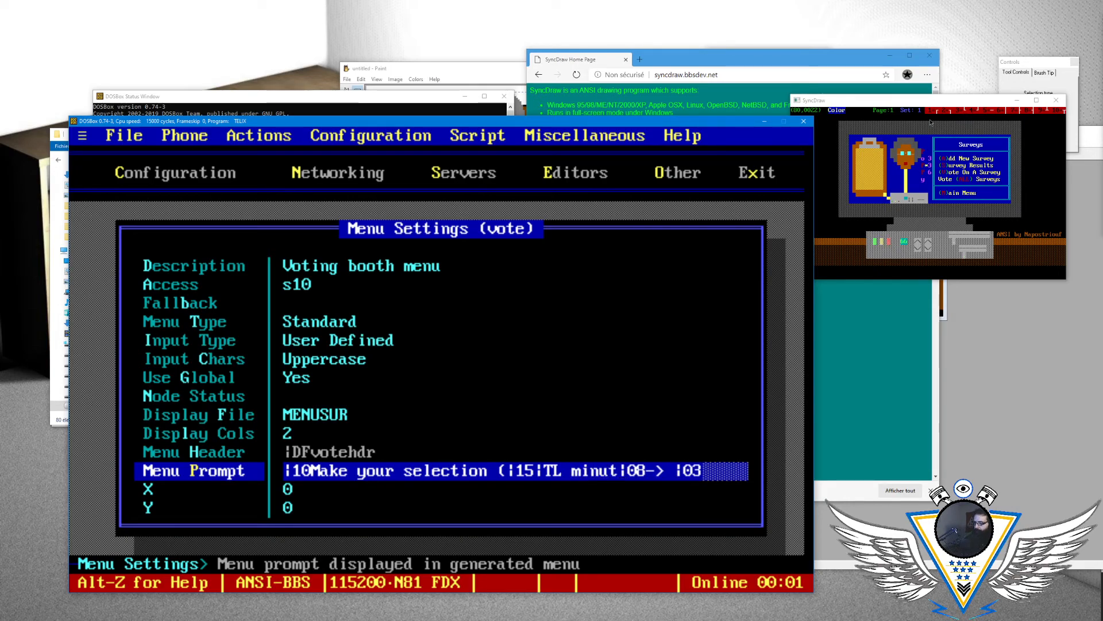
pyautogui.write('ft')
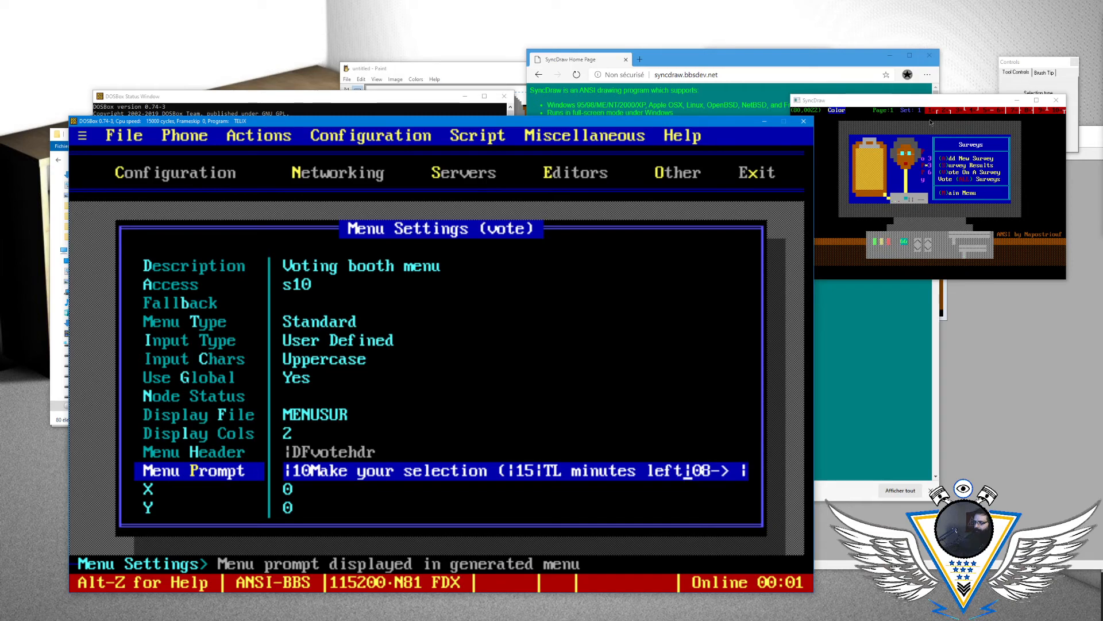
pyautogui.write('|10)|')
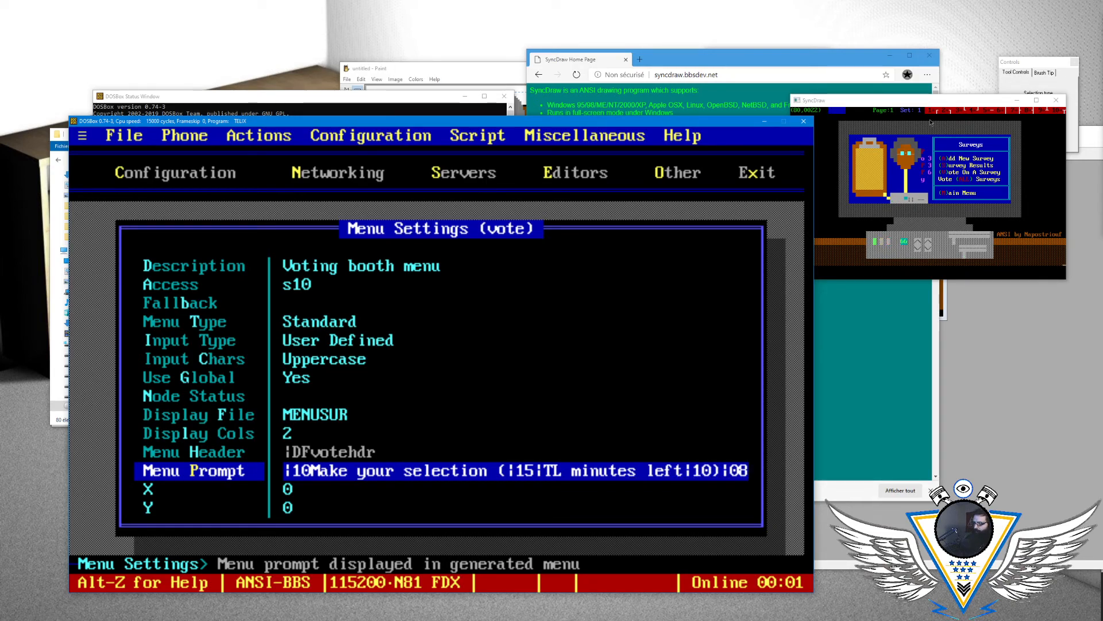
# - Insert the colour code |04 before "minutes left" in the Menu Prompt and accept the edited prompt
pyautogui.press('Left')
pyautogui.press('Left')
pyautogui.press('Left')
pyautogui.press('Left')
pyautogui.press('Left')
pyautogui.press('Left')
pyautogui.press('Left')
pyautogui.press('Left')
pyautogui.press('Left')
pyautogui.press('Left')
pyautogui.press('Left')
pyautogui.press('Left')
pyautogui.press('Left')
pyautogui.press('Left')
pyautogui.press('Left')
pyautogui.press('Left')
pyautogui.write('|04')
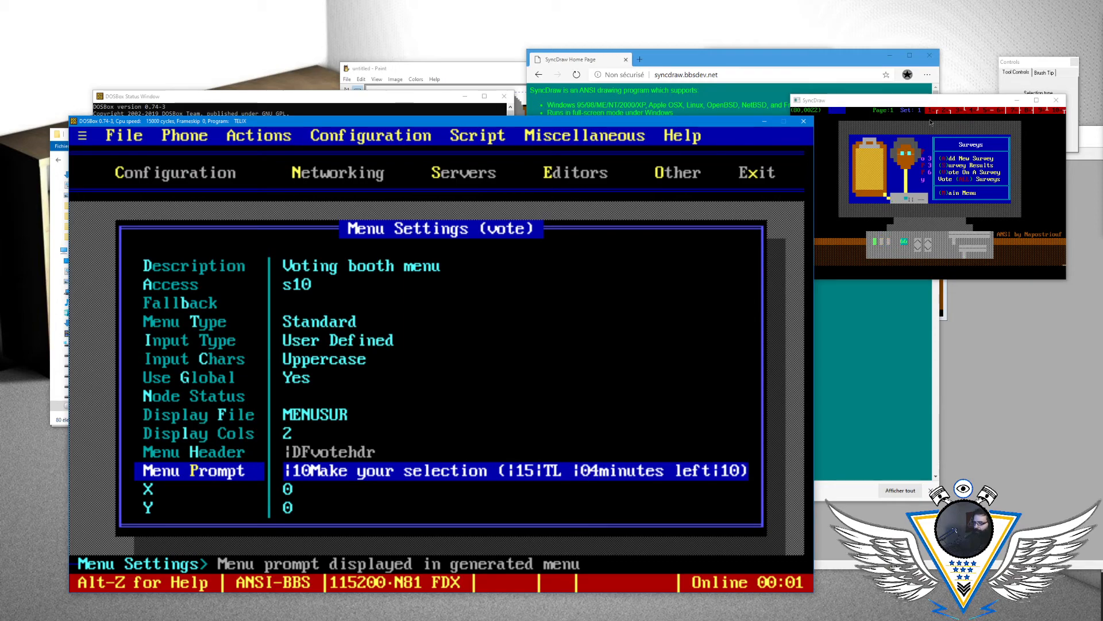
pyautogui.press('End')
pyautogui.press('Return')
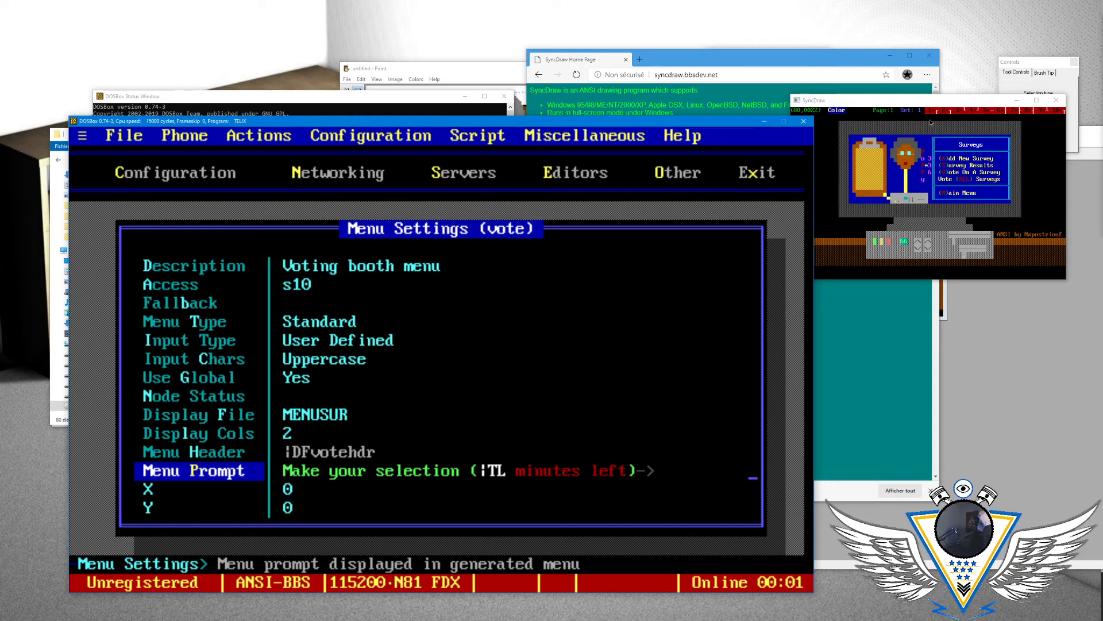
# - Set the vote menu's Input Type to HotKey
pyautogui.press('Up')
pyautogui.press('Up')
pyautogui.press('Up')
pyautogui.press('Up')
pyautogui.press('Up')
pyautogui.press('Up')
pyautogui.press('Up')
pyautogui.press('Return')
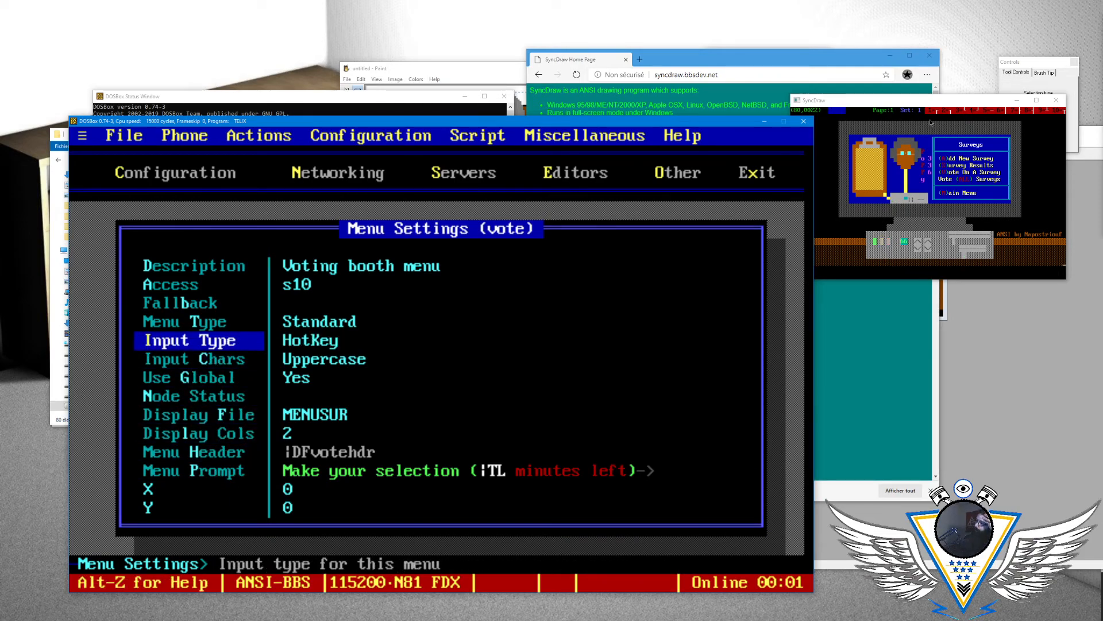
# - Change the vote menu's Description to "Surveys menu"
pyautogui.press('Down')
pyautogui.press('Down')
pyautogui.press('Down')
pyautogui.press('Down')
pyautogui.press('Down')
pyautogui.press('Down')
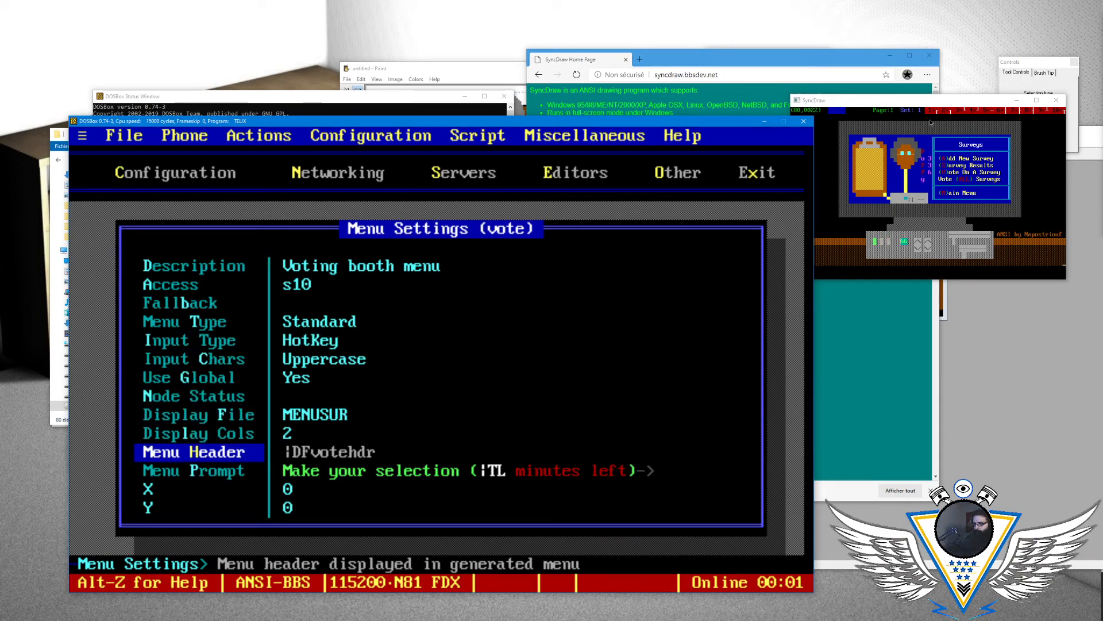
pyautogui.press('Up')
pyautogui.press('Up')
pyautogui.press('Up')
pyautogui.press('Up')
pyautogui.press('Up')
pyautogui.press('Up')
pyautogui.press('Up')
pyautogui.press('Up')
pyautogui.press('Up')
pyautogui.press('Up')
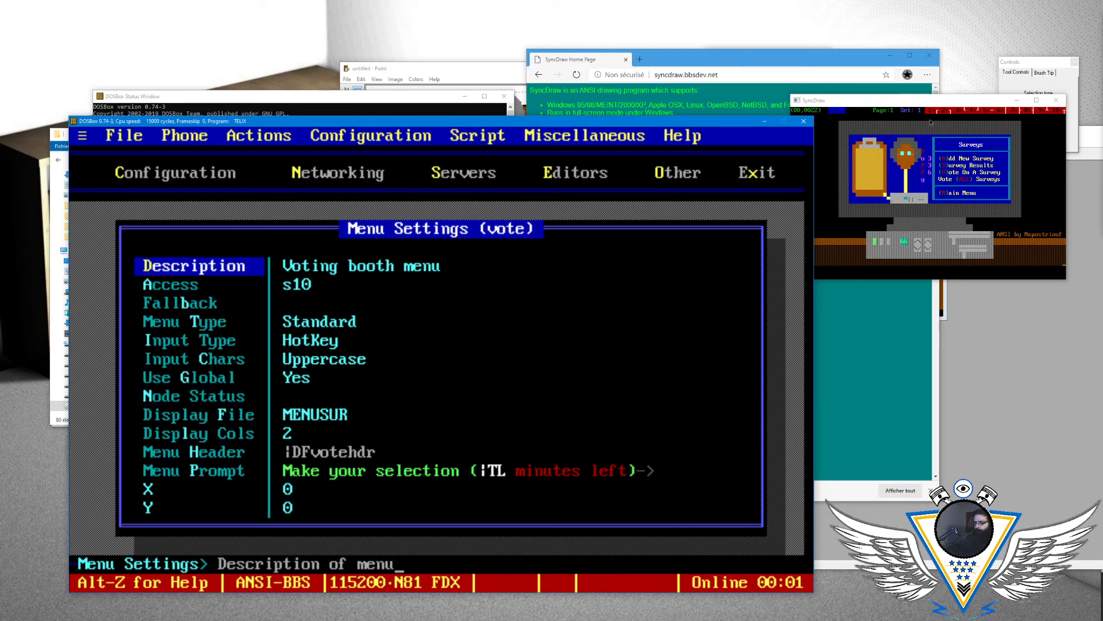
pyautogui.press('Return')
pyautogui.press('Delete')
pyautogui.press('Delete')
pyautogui.press('Delete')
pyautogui.press('Delete')
pyautogui.press('Delete')
pyautogui.press('Delete')
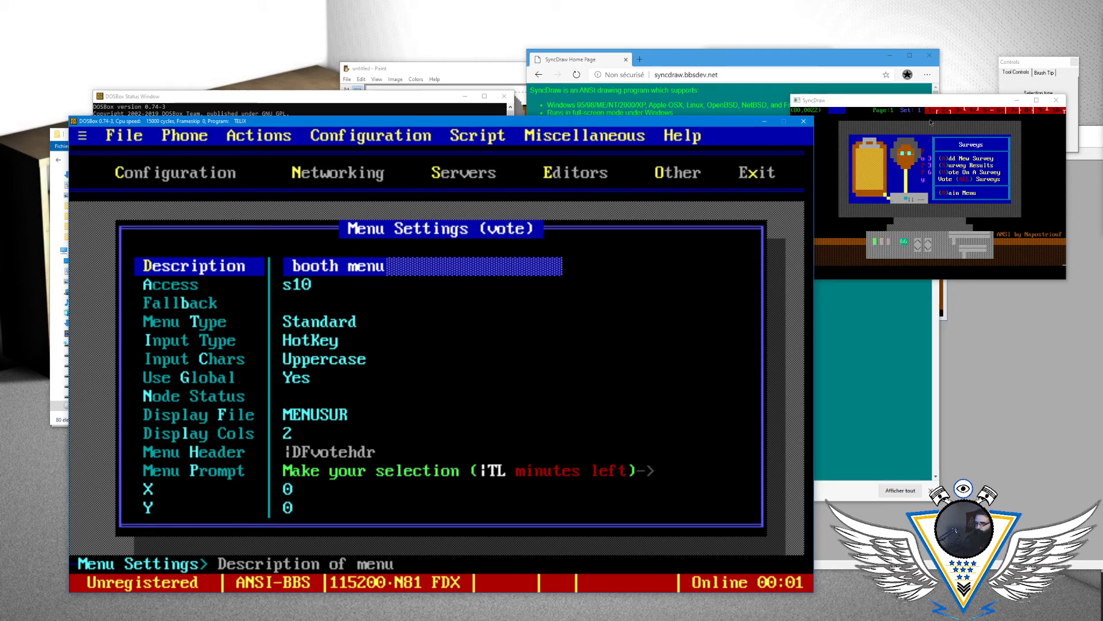
pyautogui.press('Delete')
pyautogui.press('Delete')
pyautogui.press('Delete')
pyautogui.press('Delete')
pyautogui.press('Delete')
pyautogui.press('Delete')
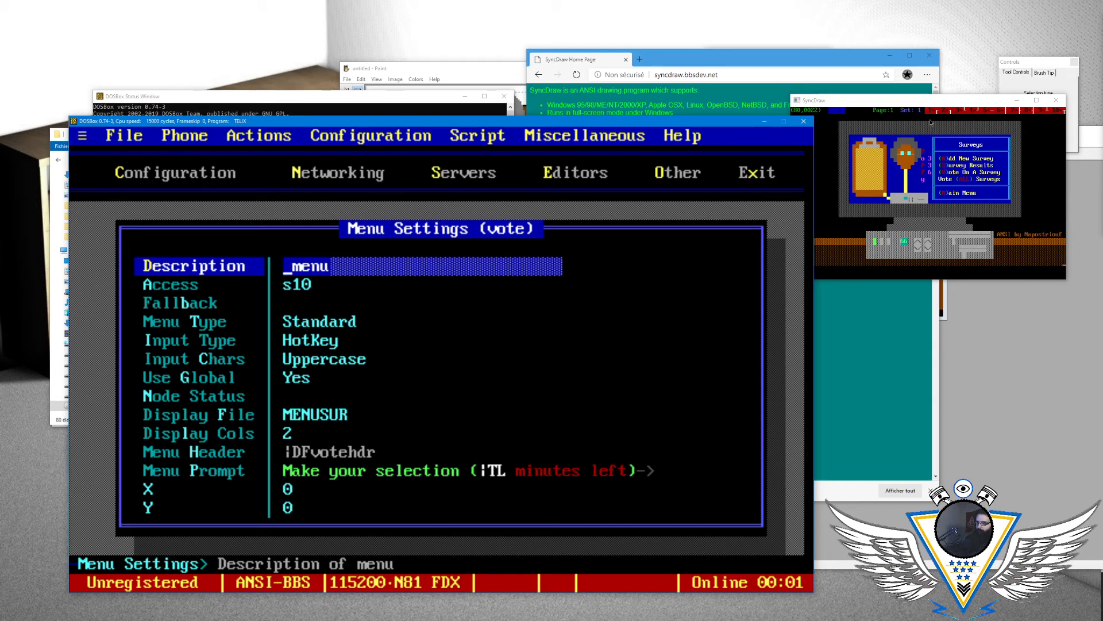
pyautogui.write('Srrveys')
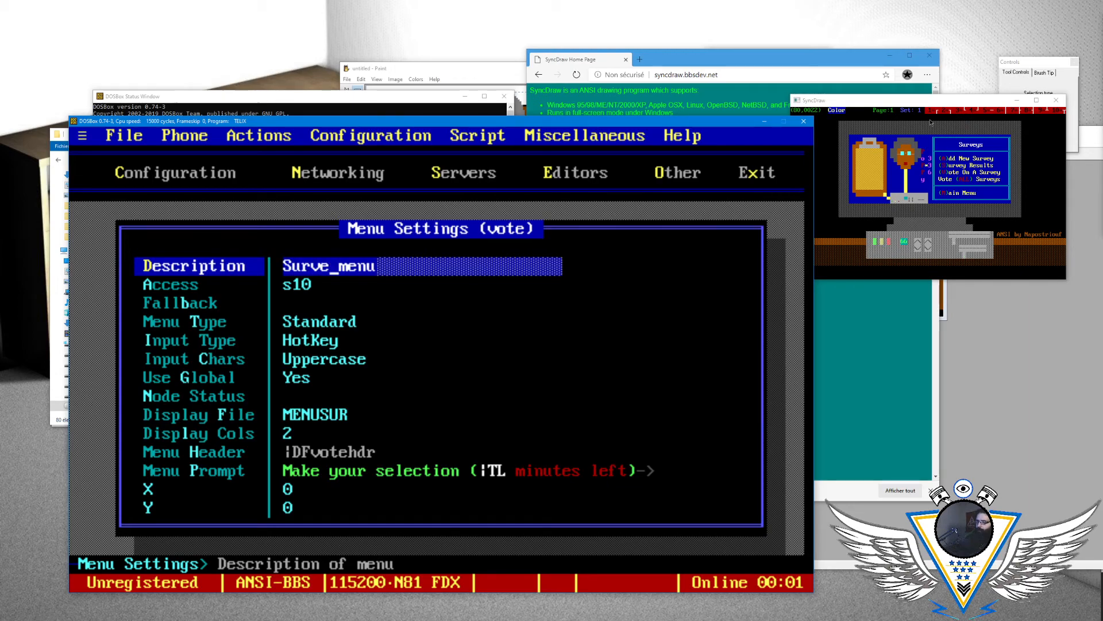
pyautogui.press('Return')
# - Cycle the Menu Type through its options back to Standard and leave the vote menu's settings
pyautogui.press('Down')
pyautogui.press('Down')
pyautogui.press('Down')
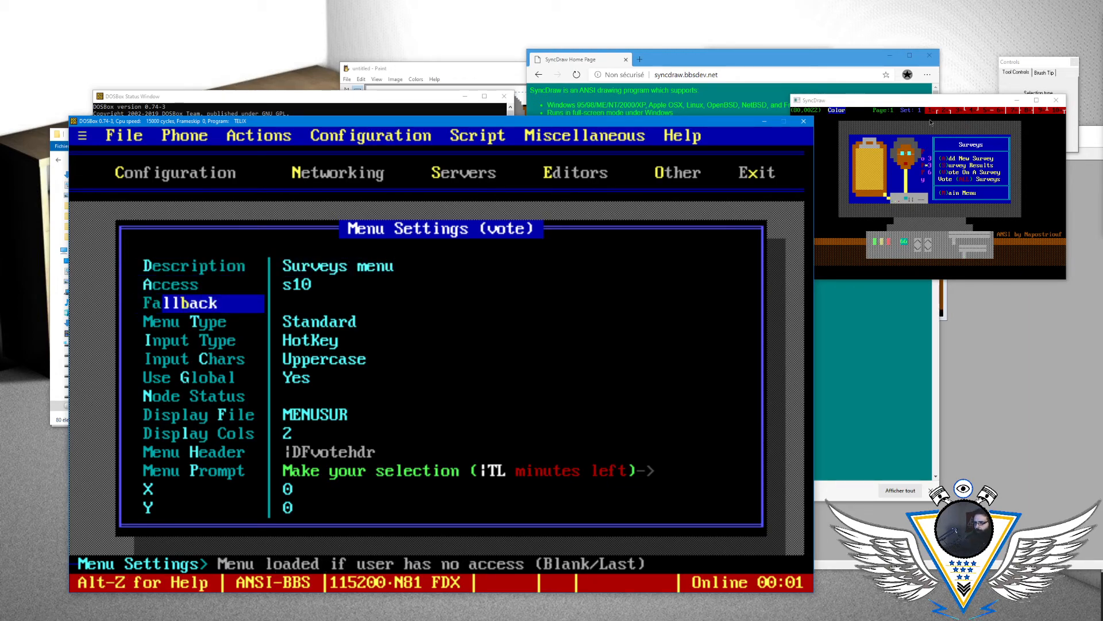
pyautogui.press('Return')
pyautogui.press('Return')
pyautogui.press('Return')
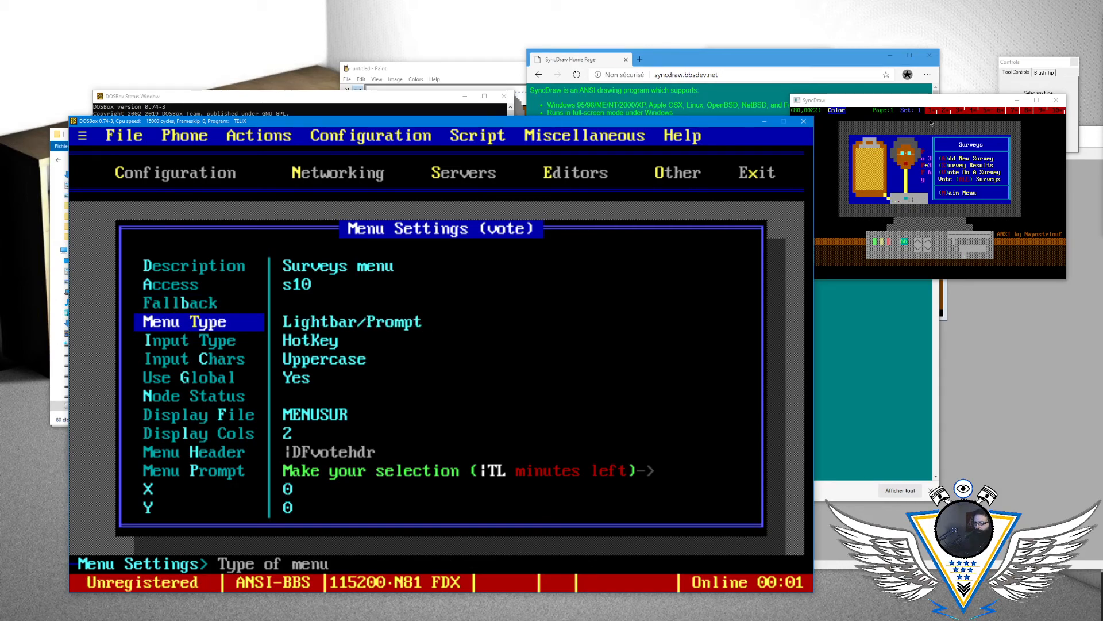
pyautogui.press('Down')
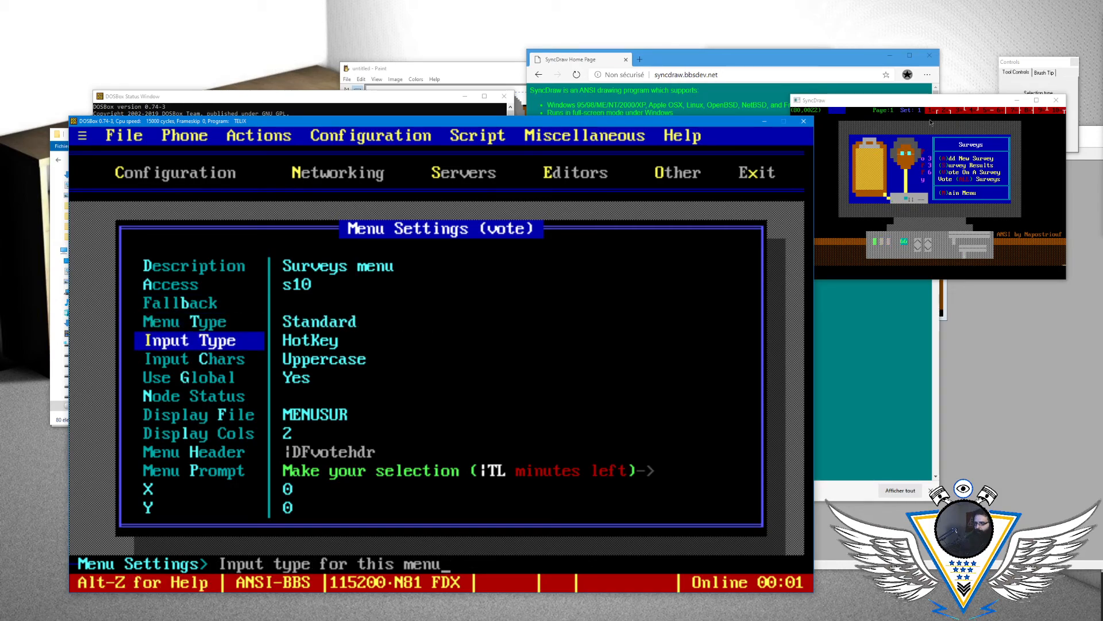
pyautogui.press('Escape')
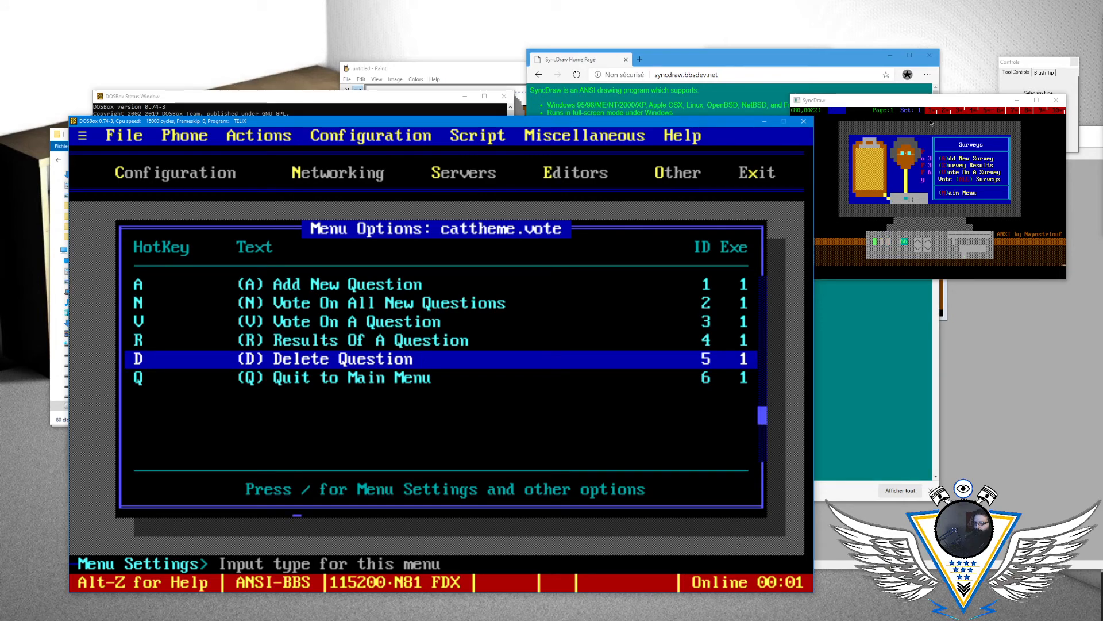
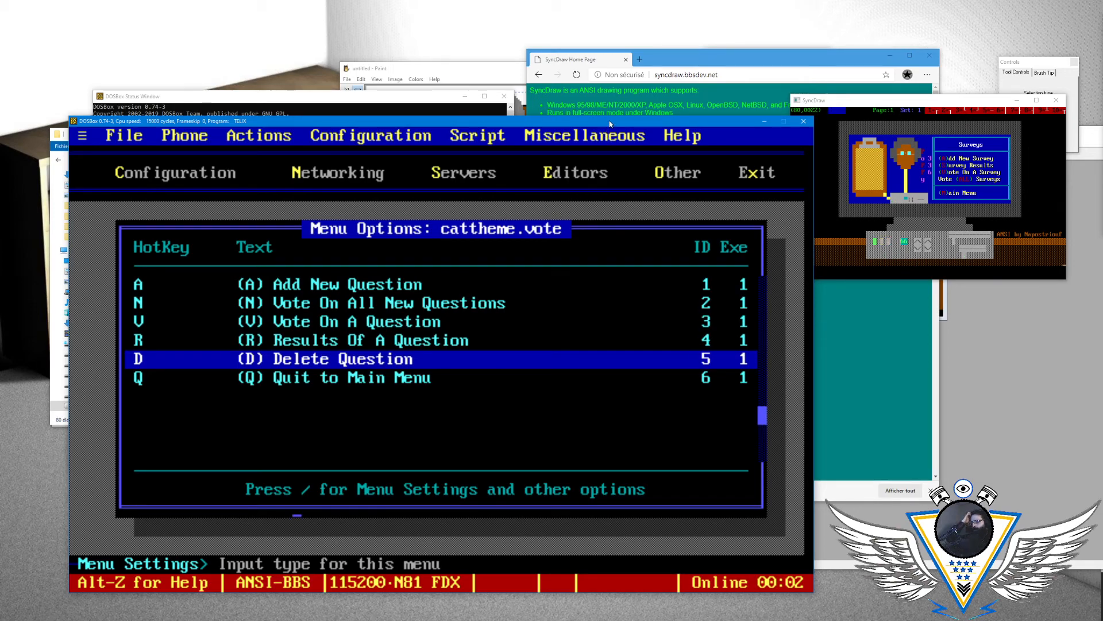
# - Change the display text of the cattheme.vote menu's first command to "Add New Survey"
pyautogui.press('Up')
pyautogui.press('Up')
pyautogui.press('Up')
pyautogui.press('Up')
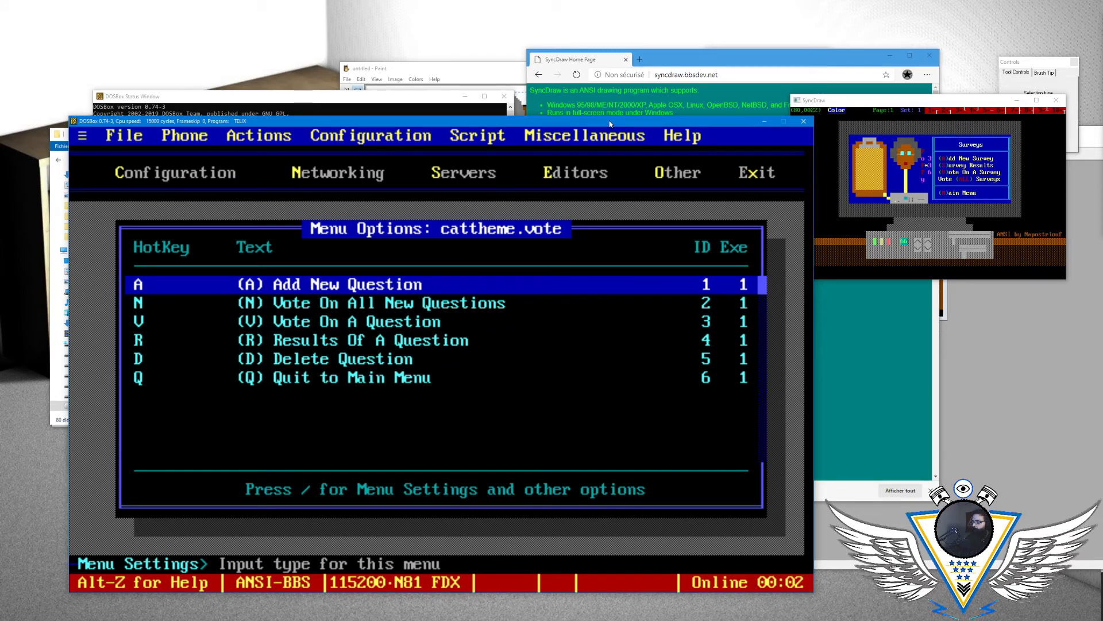
pyautogui.press('Return')
pyautogui.press('Down')
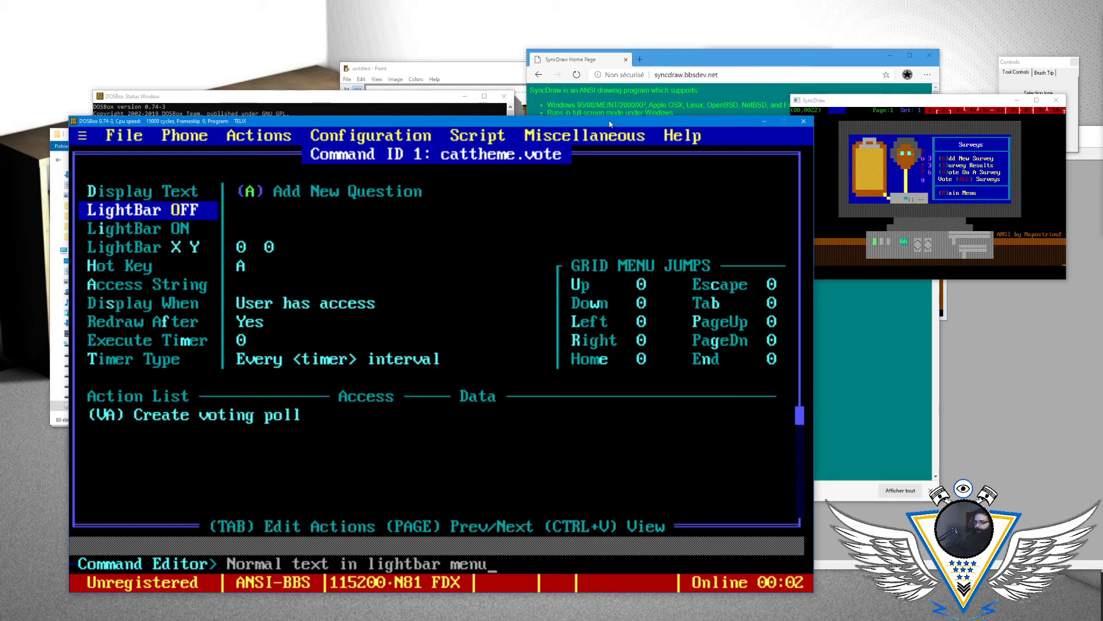
pyautogui.press('Up')
pyautogui.press('Return')
pyautogui.press('BackSpace')
pyautogui.press('BackSpace')
pyautogui.press('BackSpace')
pyautogui.press('BackSpace')
pyautogui.press('BackSpace')
pyautogui.press('BackSpace')
pyautogui.press('BackSpace')
pyautogui.press('BackSpace')
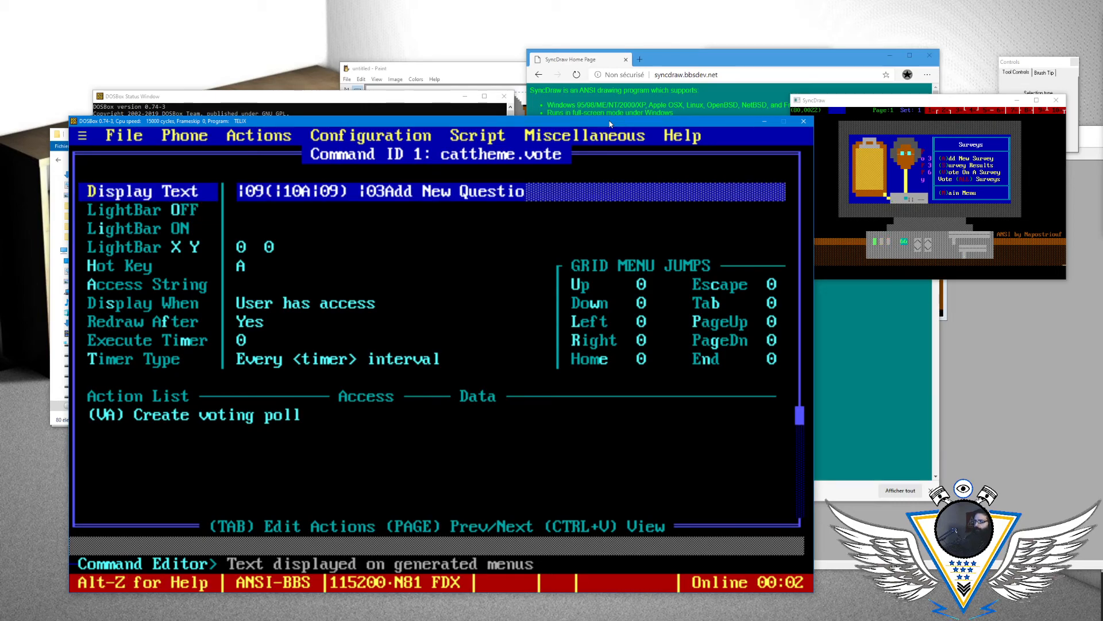
pyautogui.write('Survey')
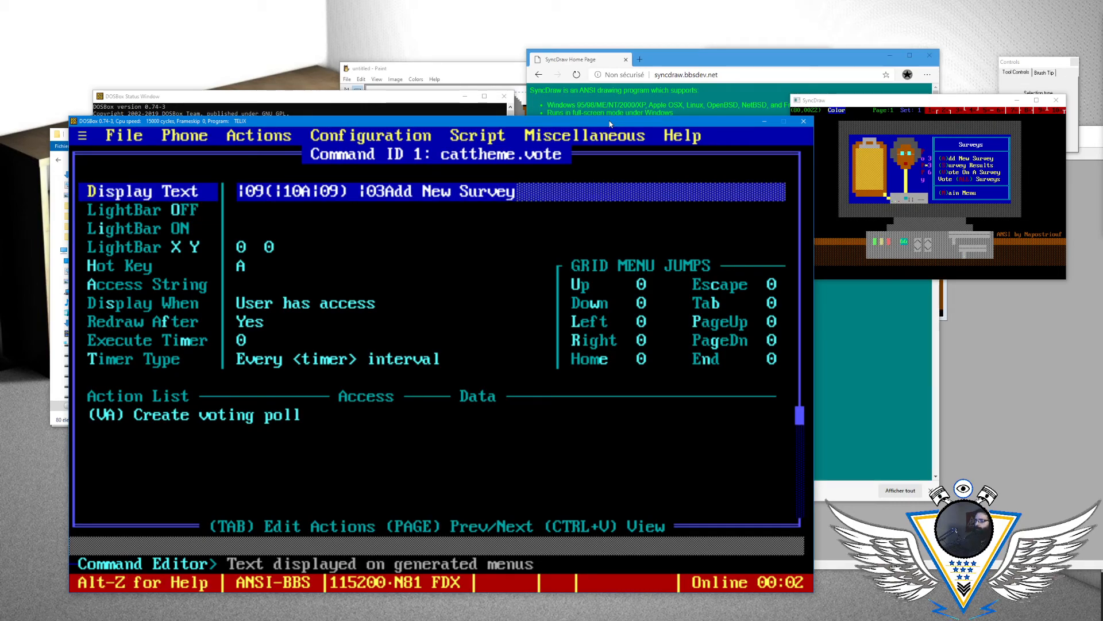
pyautogui.press('Return')
pyautogui.press('Escape')
# - Change the bracketed key label in the display text of the "Vote On All New Questions" command to ALL
pyautogui.press('Down')
pyautogui.press('Return')
pyautogui.press('Return')
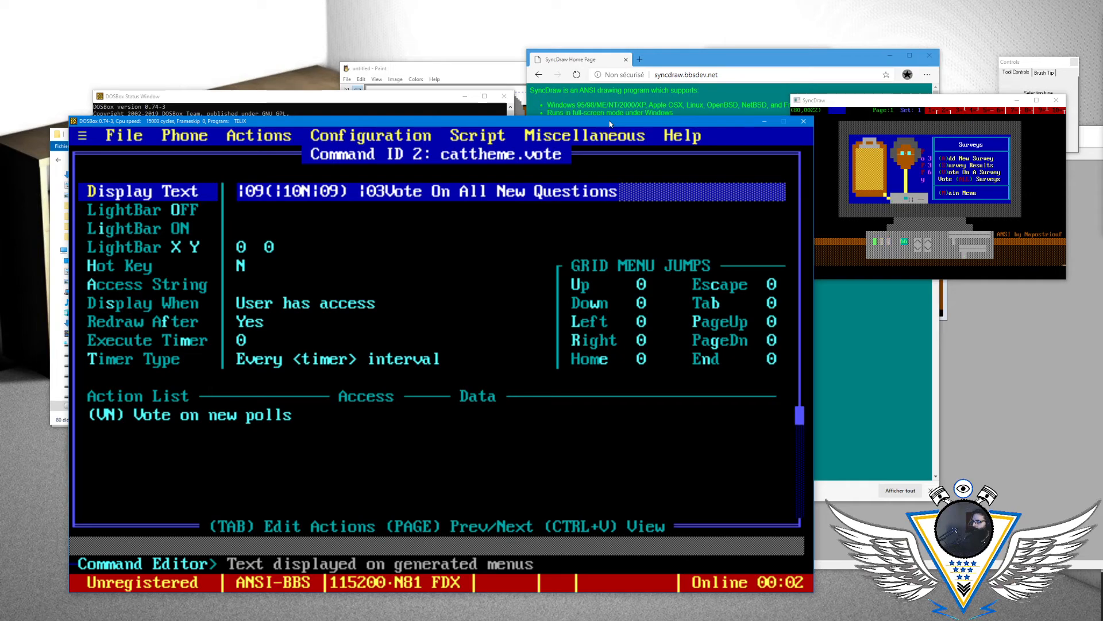
pyautogui.press('Right')
pyautogui.press('Right')
pyautogui.press('Right')
pyautogui.press('Right')
pyautogui.press('Right')
pyautogui.press('Right')
pyautogui.press('Delete')
pyautogui.write('ALL')
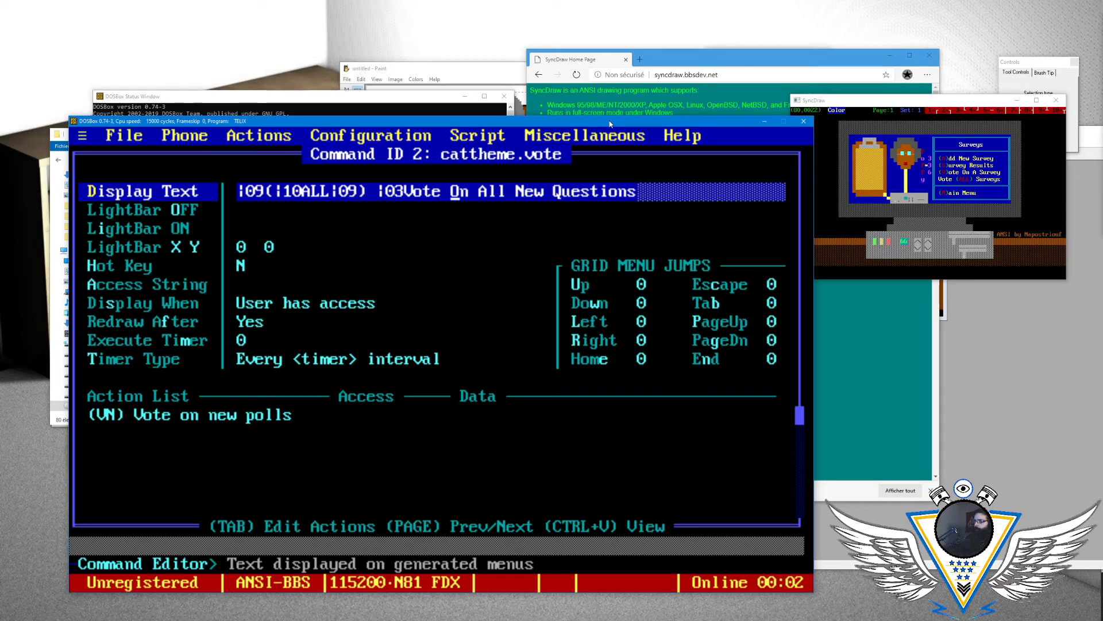
# - Reword the second command's display text after its ALL label to "Vote ALL Surveys"
pyautogui.press('BackSpace')
pyautogui.press('BackSpace')
pyautogui.press('BackSpace')
pyautogui.press('BackSpace')
pyautogui.press('BackSpace')
pyautogui.press('BackSpace')
pyautogui.press('BackSpace')
pyautogui.press('BackSpace')
pyautogui.press('BackSpace')
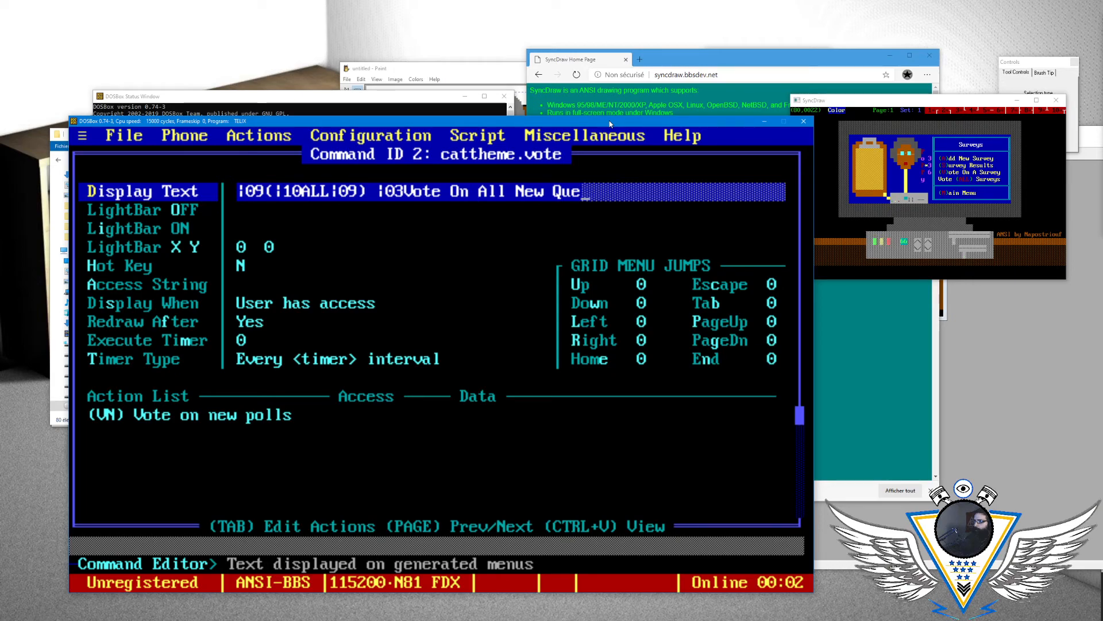
pyautogui.write('Surveys')
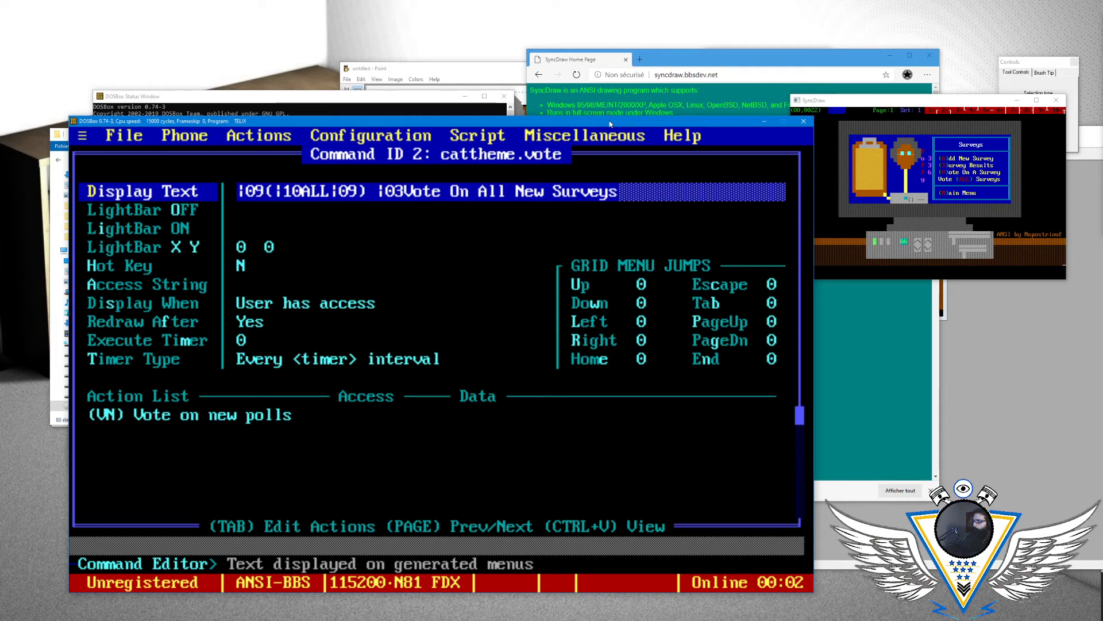
pyautogui.press('Left')
pyautogui.press('Left')
pyautogui.press('Left')
pyautogui.press('Left')
pyautogui.press('Left')
pyautogui.press('Left')
pyautogui.press('Left')
pyautogui.press('Left')
pyautogui.press('BackSpace')
pyautogui.press('BackSpace')
pyautogui.press('BackSpace')
pyautogui.press('BackSpace')
pyautogui.press('BackSpace')
pyautogui.press('BackSpace')
pyautogui.press('BackSpace')
pyautogui.press('BackSpace')
pyautogui.press('BackSpace')
pyautogui.press('BackSpace')
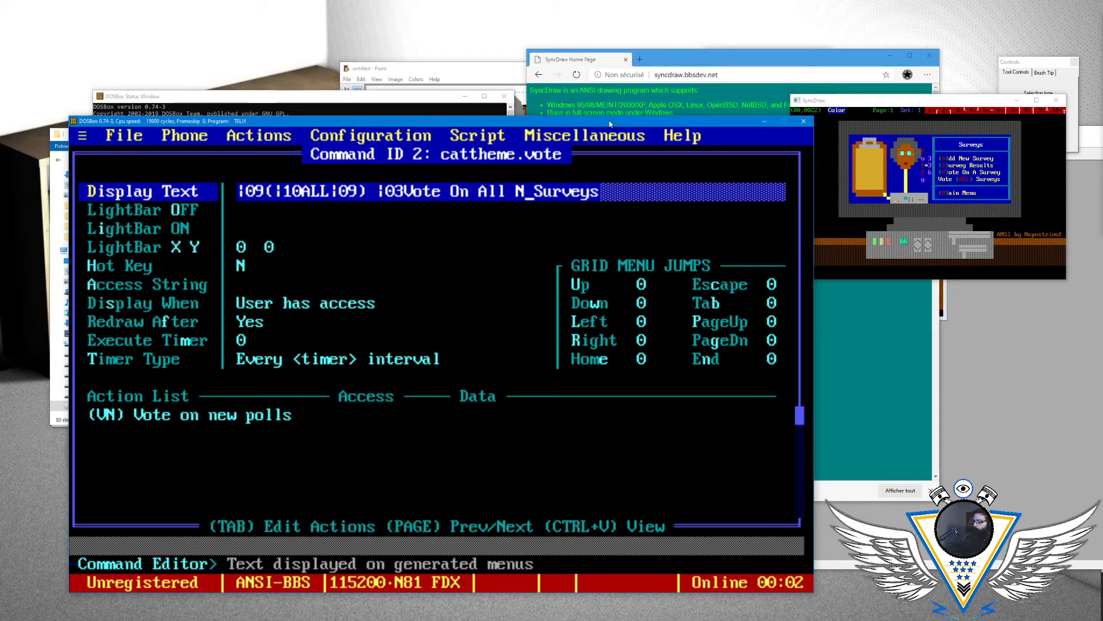
pyautogui.write('ALL')
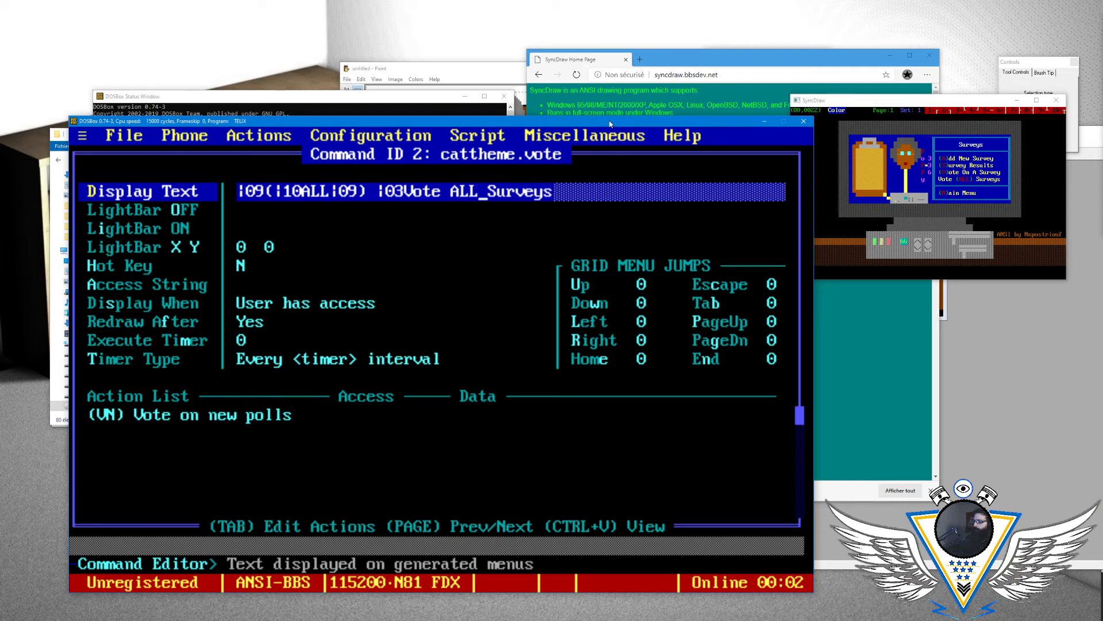
pyautogui.press('Return')
# - Set the hot key of the "Vote ALL Surveys" command to ALL and return to the command list
pyautogui.press('Down')
pyautogui.press('Down')
pyautogui.press('Down')
pyautogui.press('Down')
pyautogui.write('ALL')
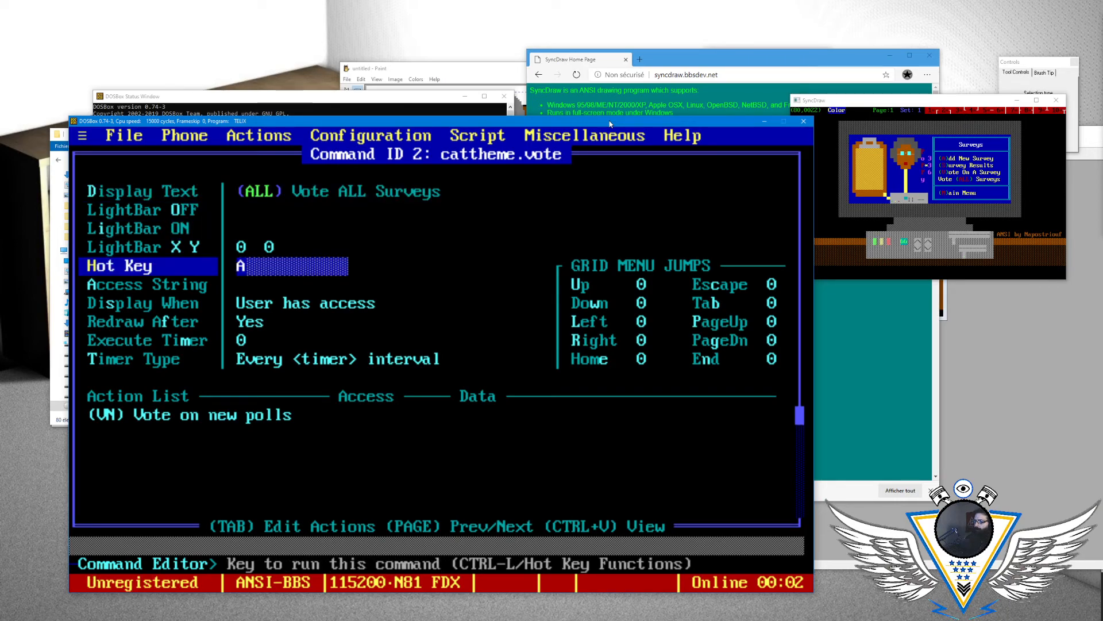
pyautogui.press('Return')
pyautogui.press('Escape')
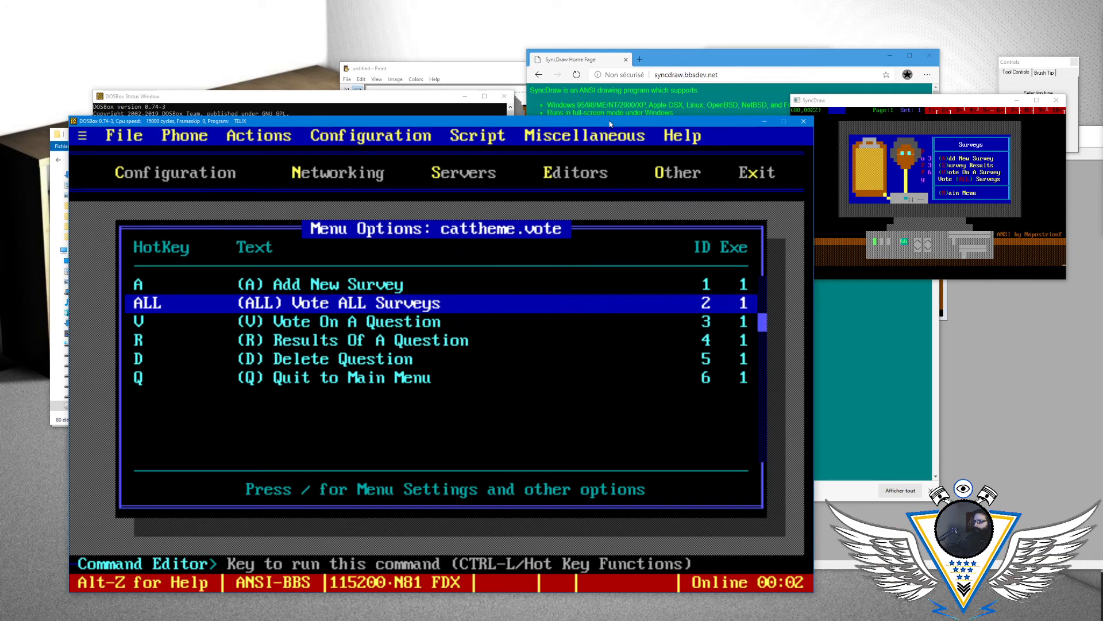
# - Change the display text of the "Vote On A Question" command to "Vote On A Survey"
pyautogui.press('Down')
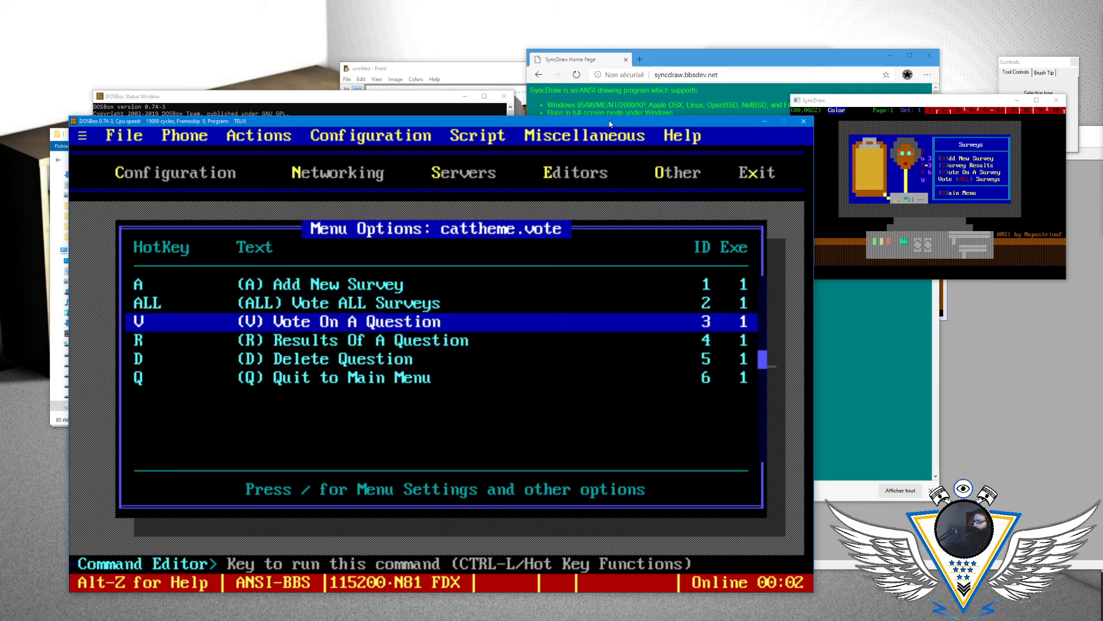
pyautogui.press('Return')
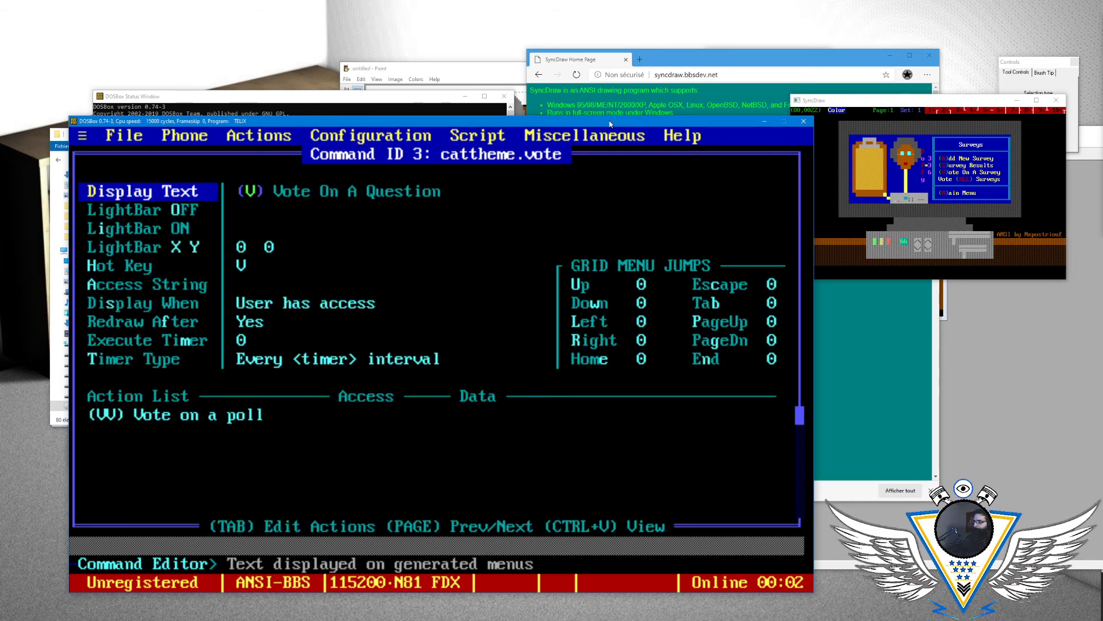
pyautogui.press('Return')
pyautogui.press('BackSpace')
pyautogui.press('BackSpace')
pyautogui.press('BackSpace')
pyautogui.press('BackSpace')
pyautogui.press('BackSpace')
pyautogui.press('BackSpace')
pyautogui.press('BackSpace')
pyautogui.press('BackSpace')
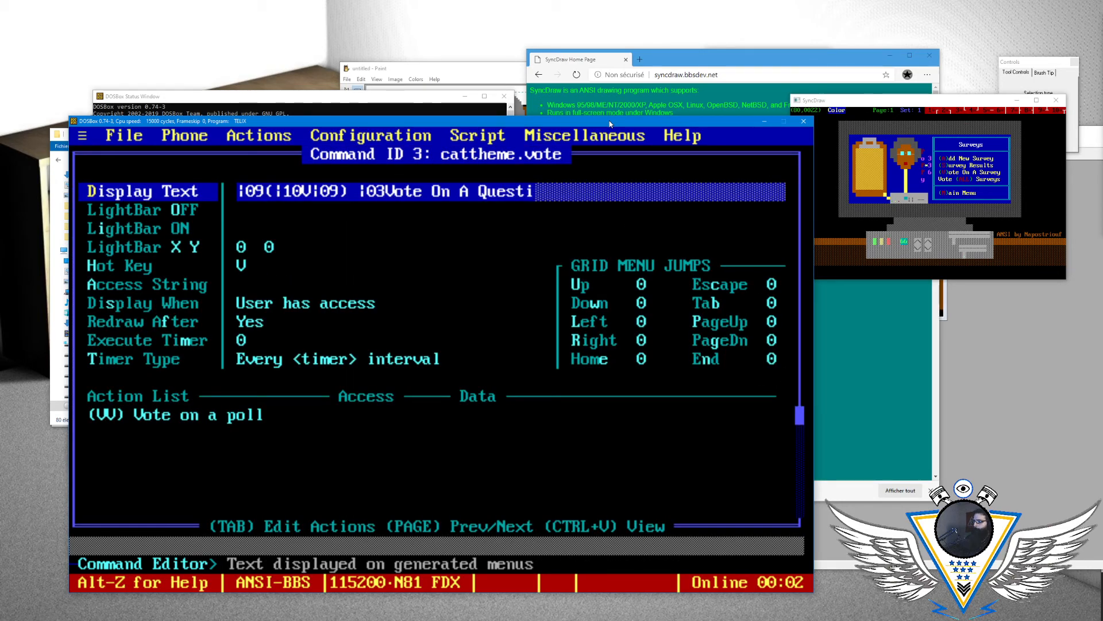
pyautogui.write('Survey')
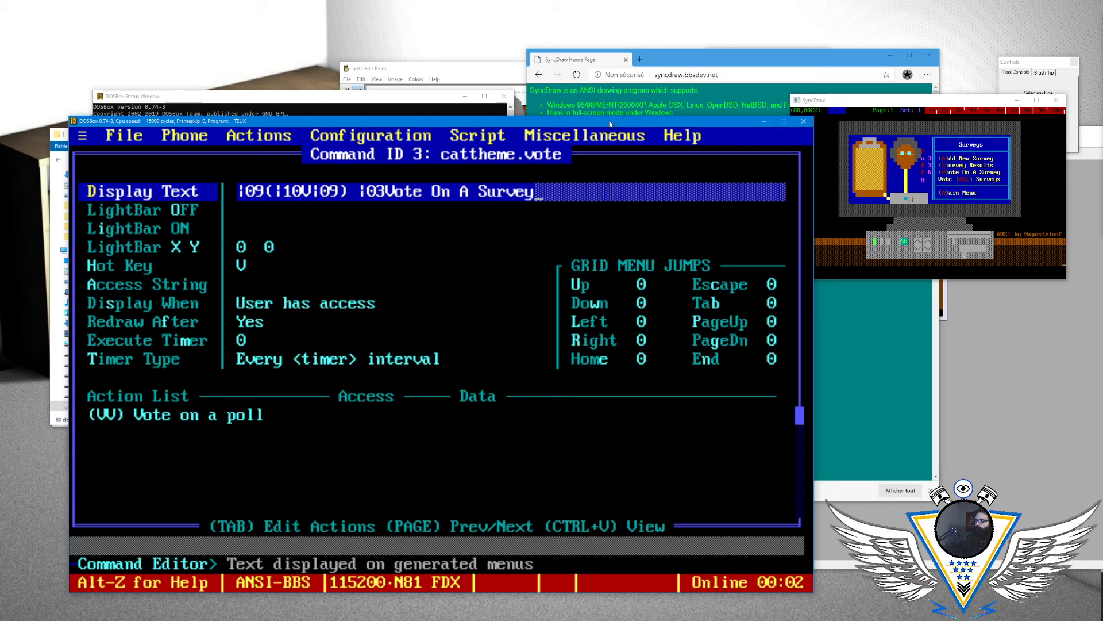
pyautogui.press('Return')
pyautogui.press('Escape')
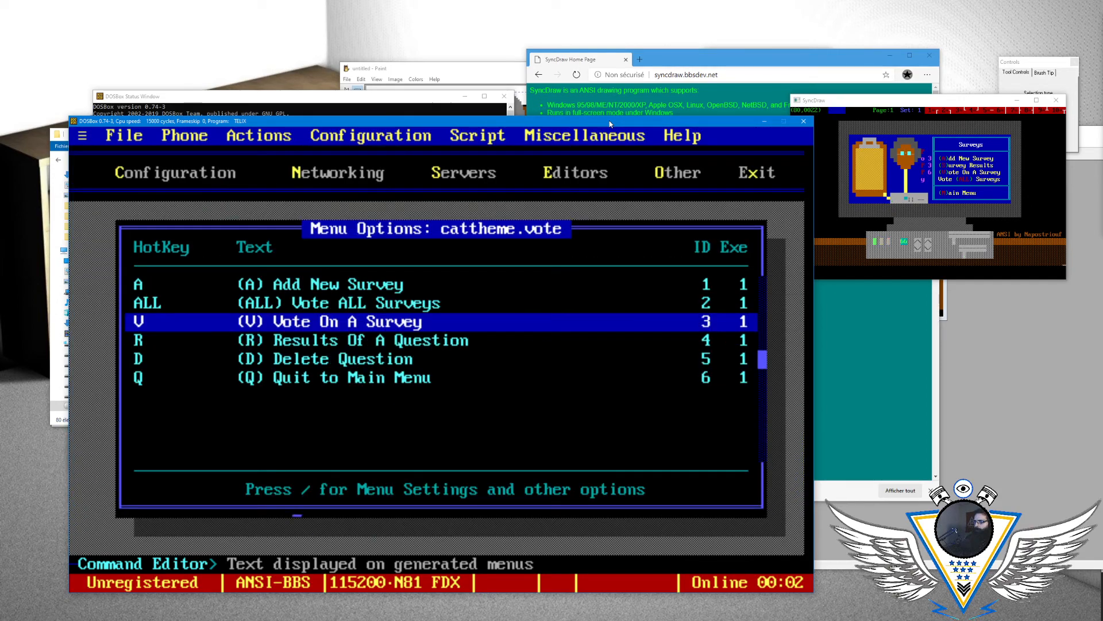
# - Change the display text of the "Results Of A Question" command to "(S) Serveys Results"
pyautogui.press('Down')
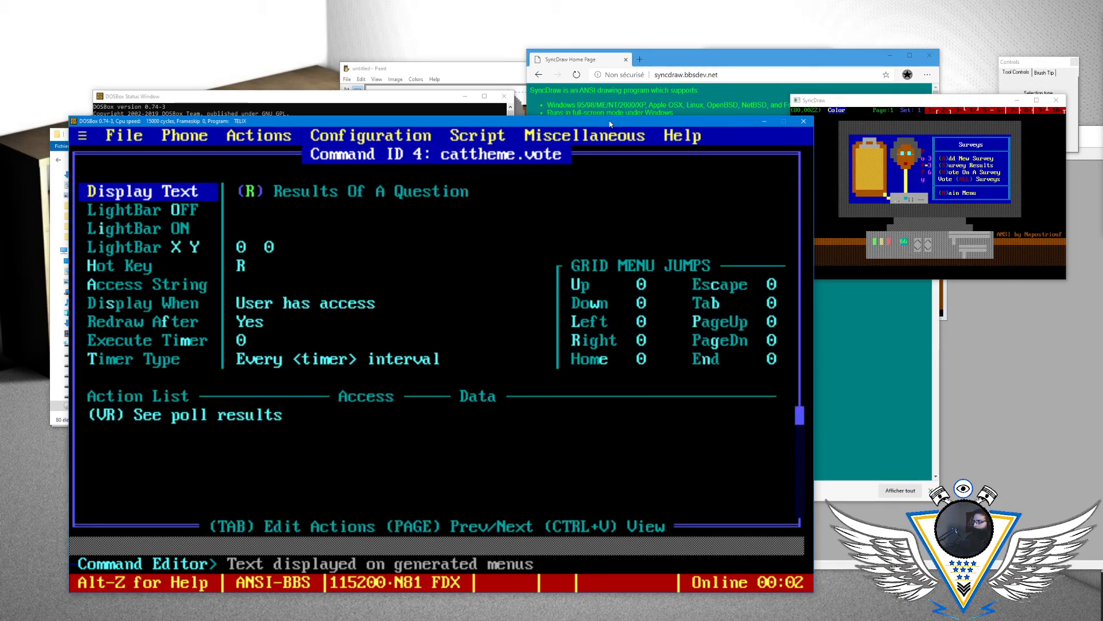
pyautogui.press('Return')
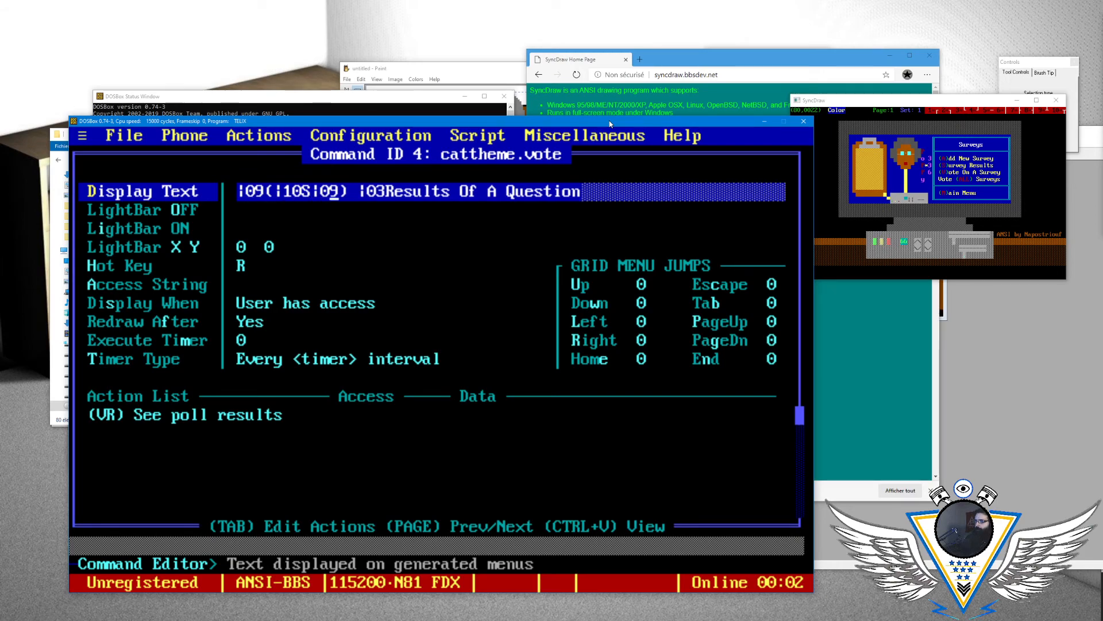
pyautogui.write('Serv')
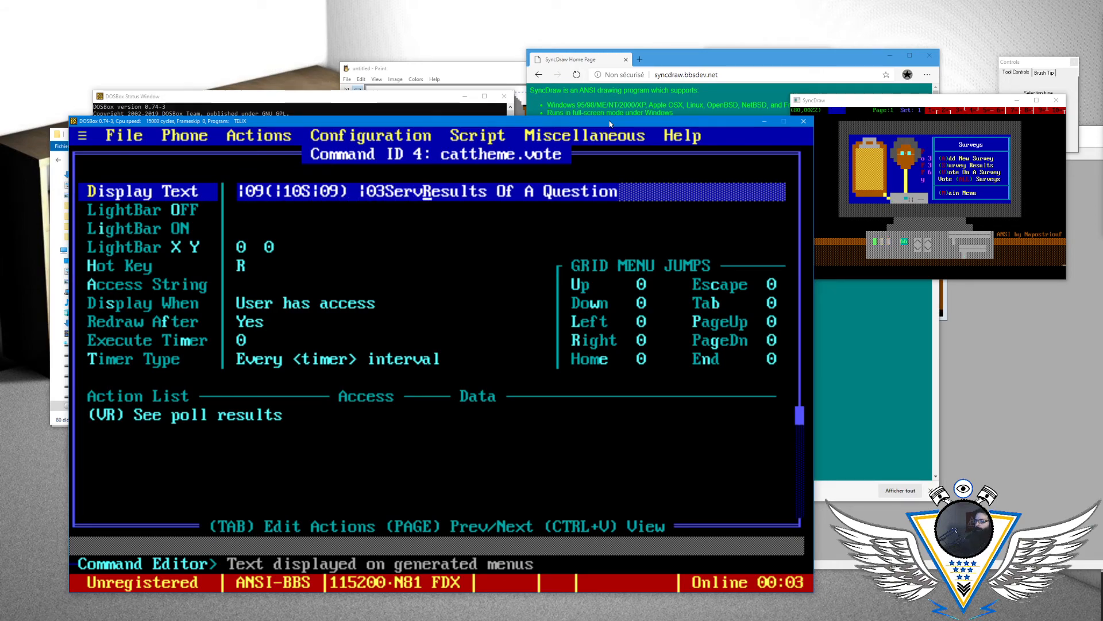
pyautogui.write('eys')
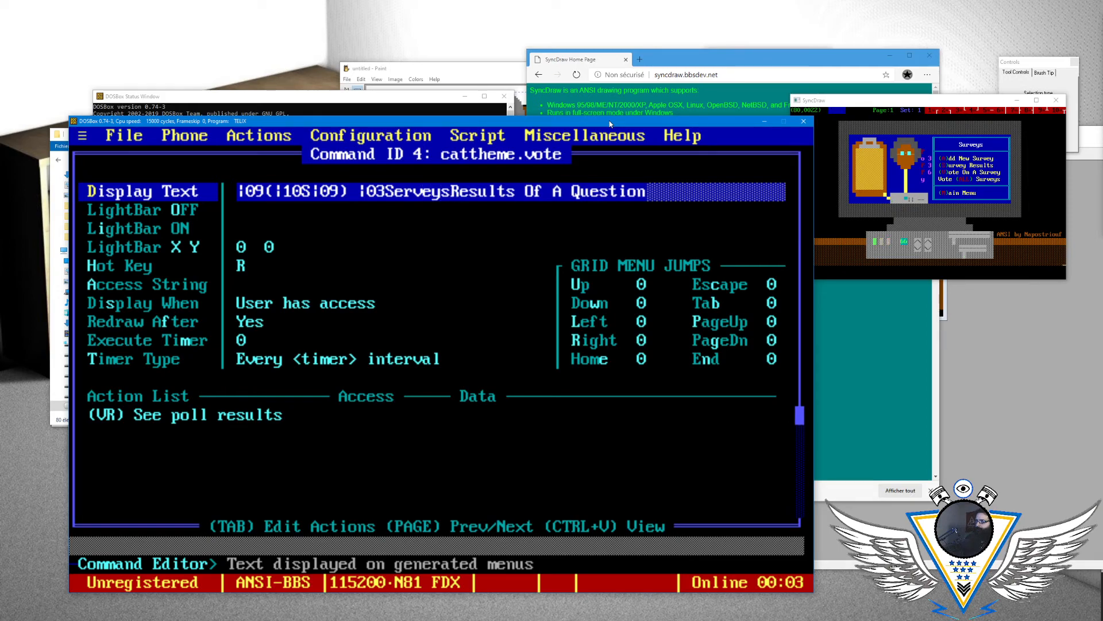
pyautogui.press('BackSpace')
pyautogui.press('BackSpace')
pyautogui.press('BackSpace')
pyautogui.press('BackSpace')
pyautogui.press('BackSpace')
pyautogui.press('BackSpace')
pyautogui.press('BackSpace')
pyautogui.press('BackSpace')
pyautogui.press('BackSpace')
pyautogui.press('BackSpace')
pyautogui.press('BackSpace')
pyautogui.press('BackSpace')
pyautogui.press('BackSpace')
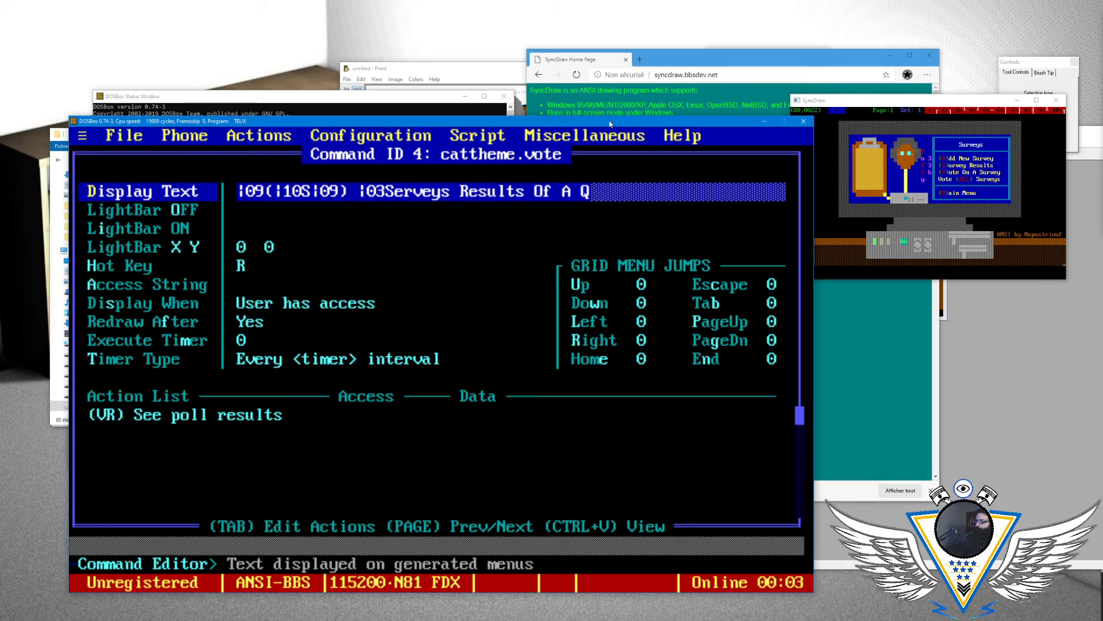
pyautogui.press('Return')
pyautogui.press('Escape')
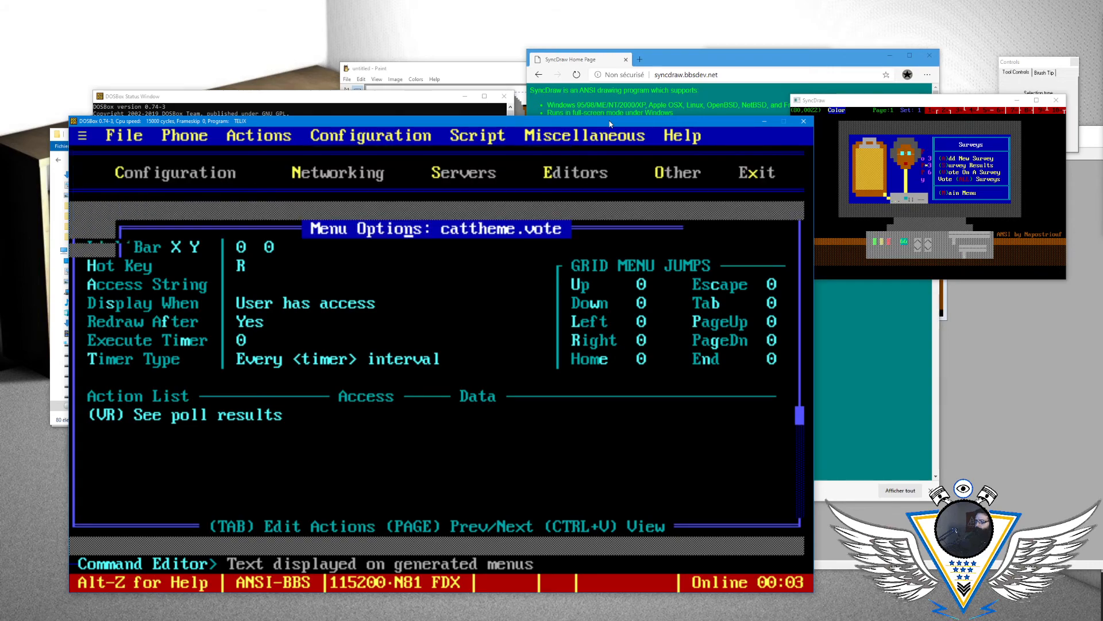
# - Review the settings of the "Delete Question" command and the survey results command
pyautogui.press('Down')
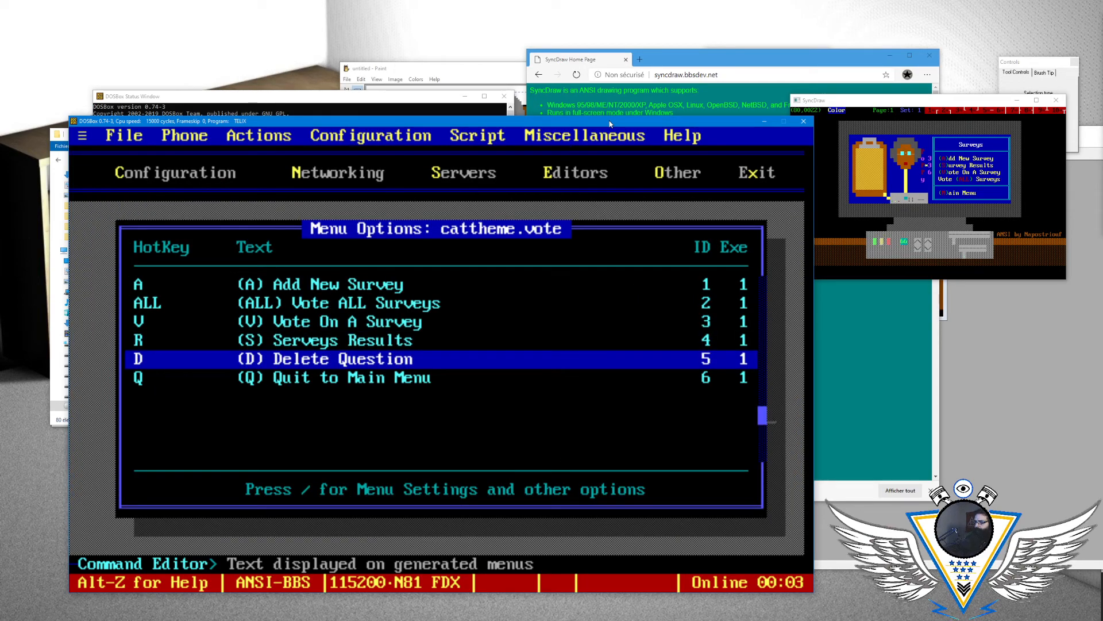
pyautogui.press('Return')
pyautogui.press('Down')
pyautogui.press('Down')
pyautogui.press('Down')
pyautogui.press('Down')
pyautogui.press('Down')
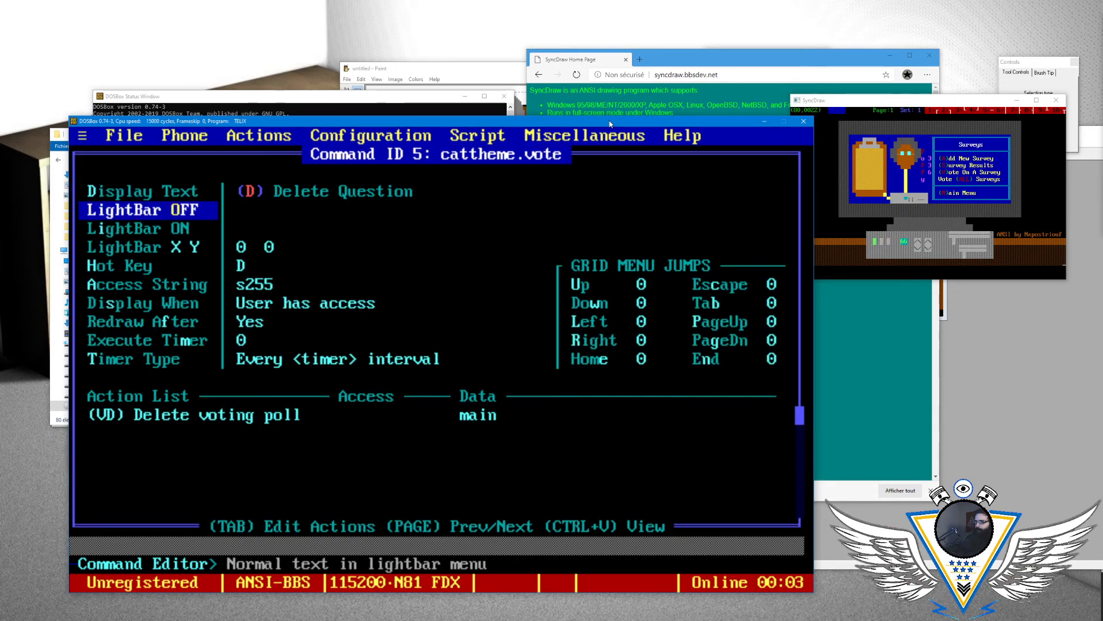
pyautogui.press('Escape')
pyautogui.press('Up')
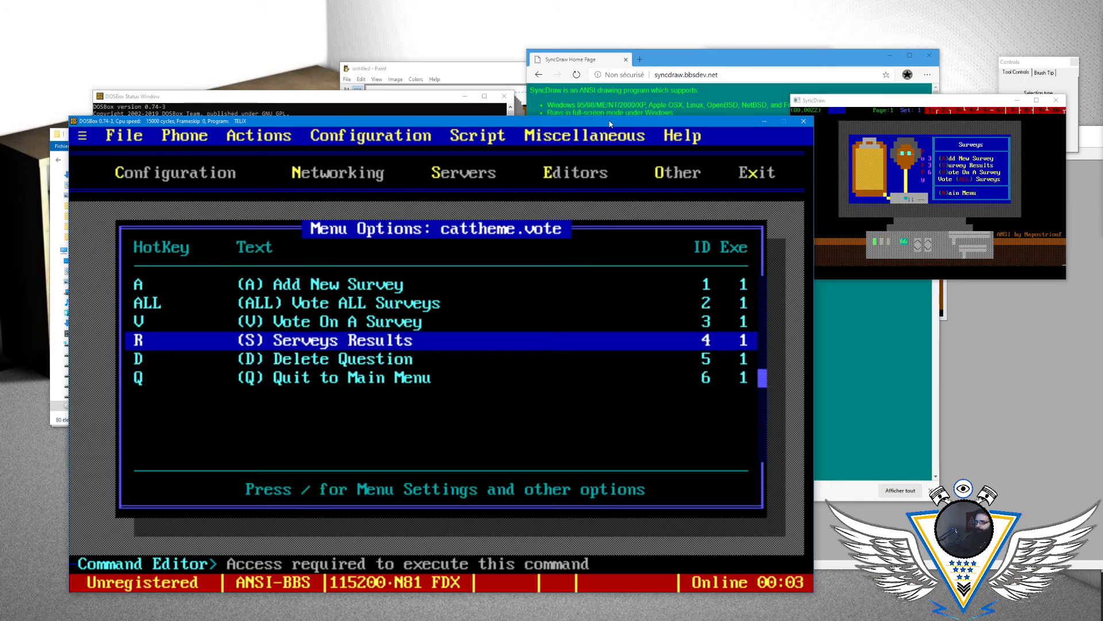
pyautogui.press('Return')
pyautogui.press('Escape')
pyautogui.press('Down')
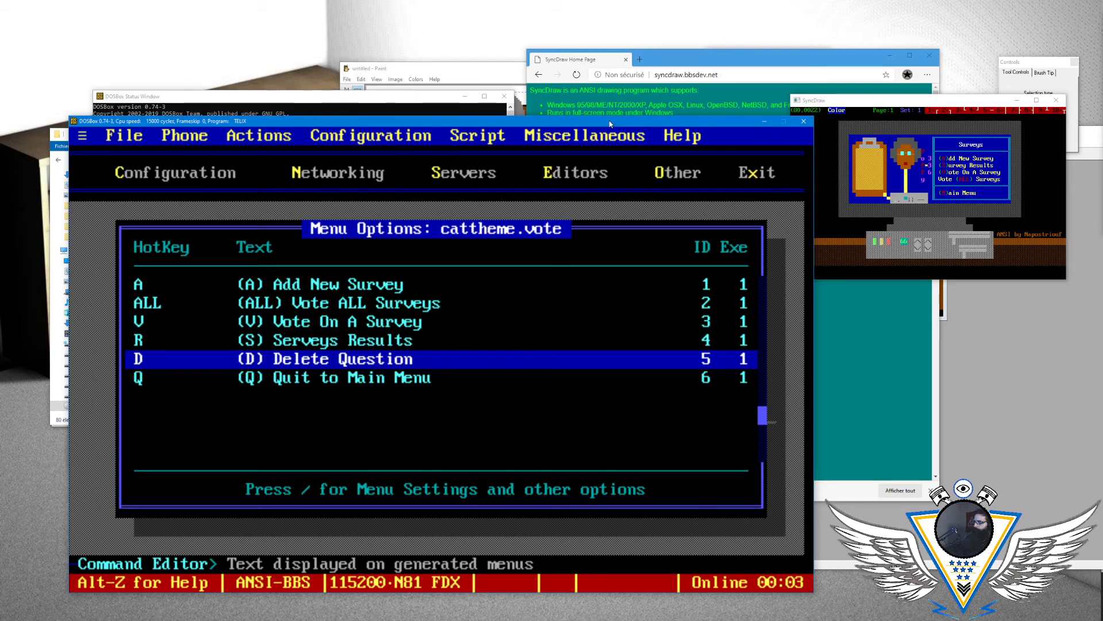
# - Change the bracketed key label in the "Quit to Main Menu" command's display text to M
pyautogui.press('Down')
pyautogui.press('Return')
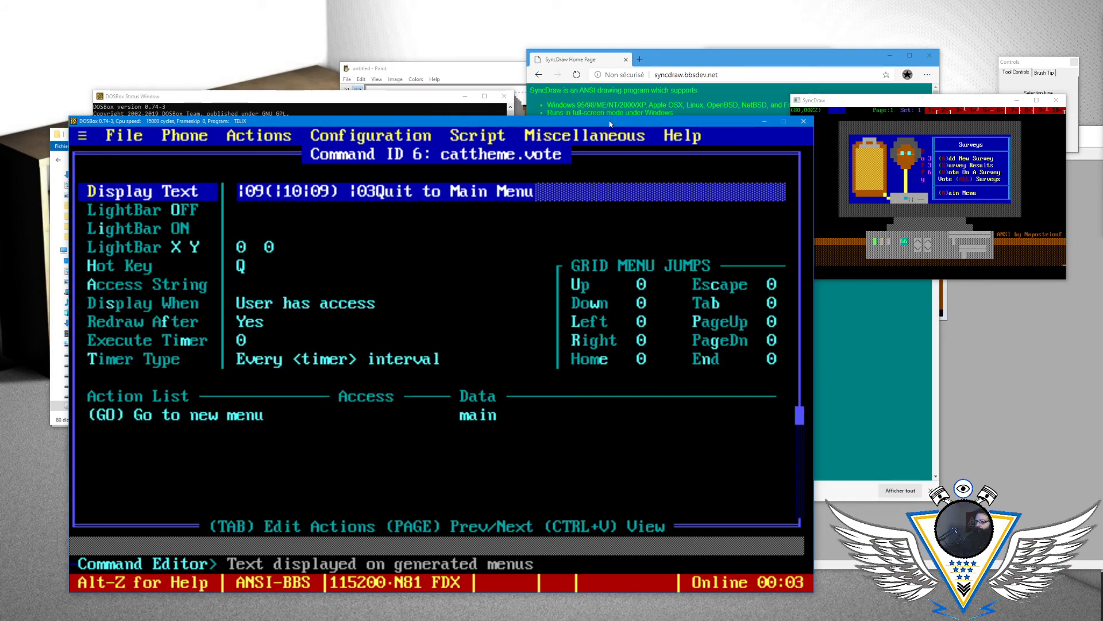
pyautogui.write('<')
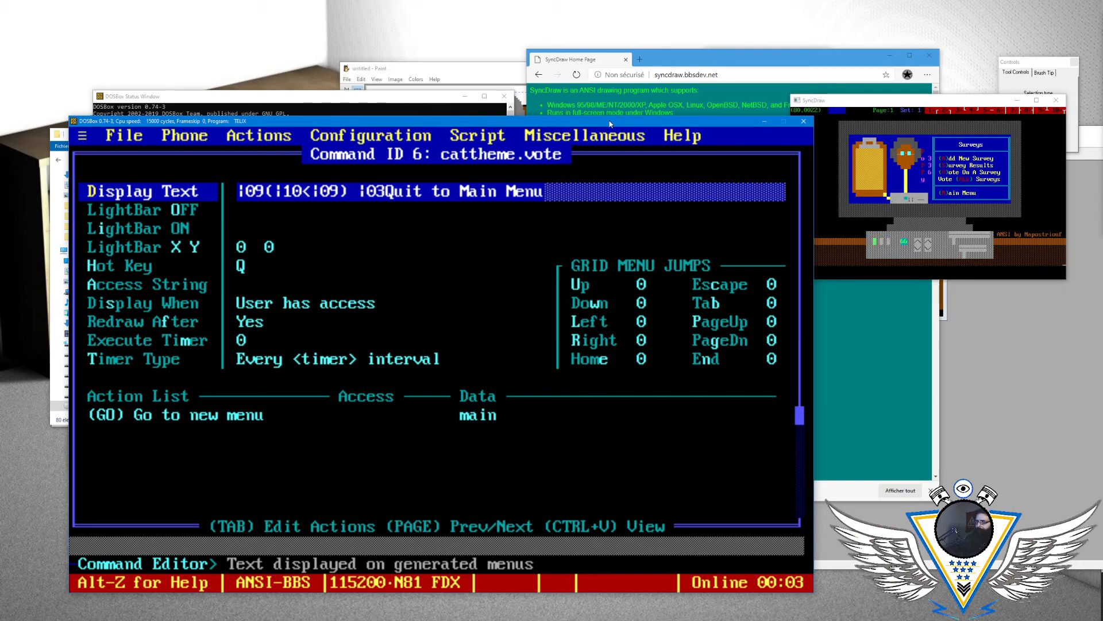
pyautogui.press('Return')
# - Set the hot key of the "Quit to Main Menu" command to M and return to the command list
pyautogui.press('Down')
pyautogui.press('Down')
pyautogui.press('Down')
pyautogui.press('Down')
pyautogui.press('Return')
pyautogui.press('BackSpace')
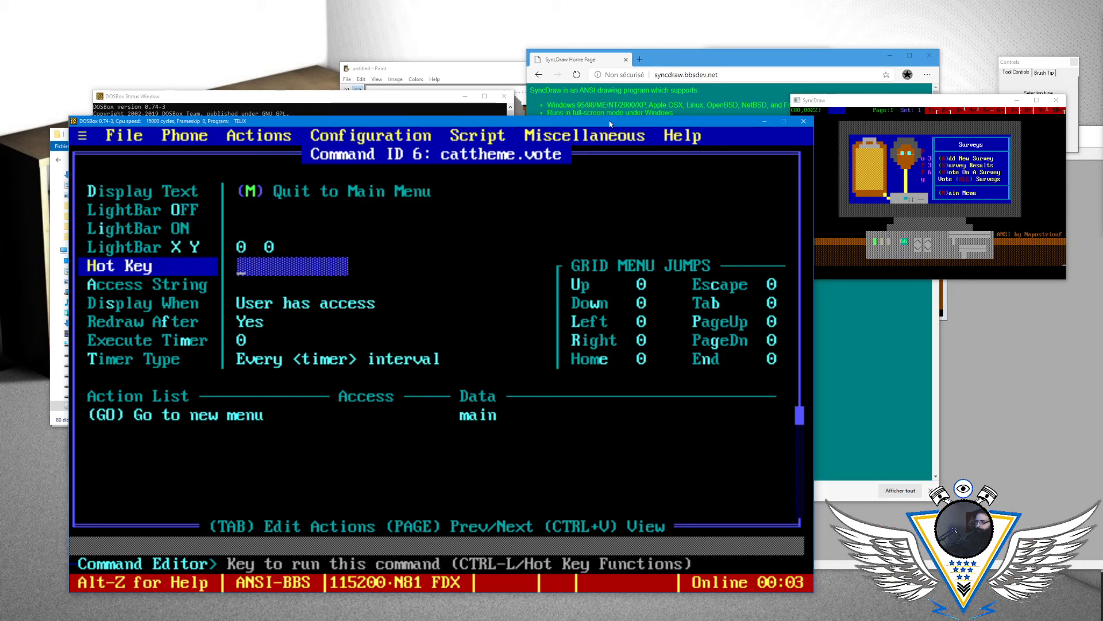
pyautogui.write('M')
pyautogui.press('Return')
pyautogui.press('Escape')
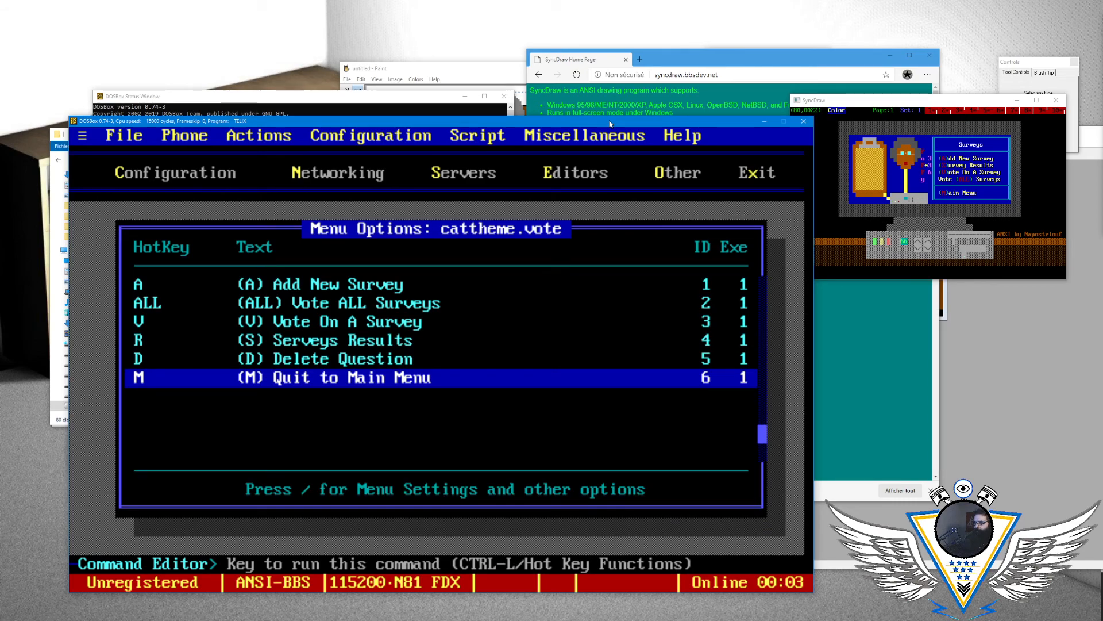
# - Close the cattheme.vote menu options and leave the Menu Editor
pyautogui.press('Escape')
pyautogui.press('Return')
pyautogui.press('Escape')
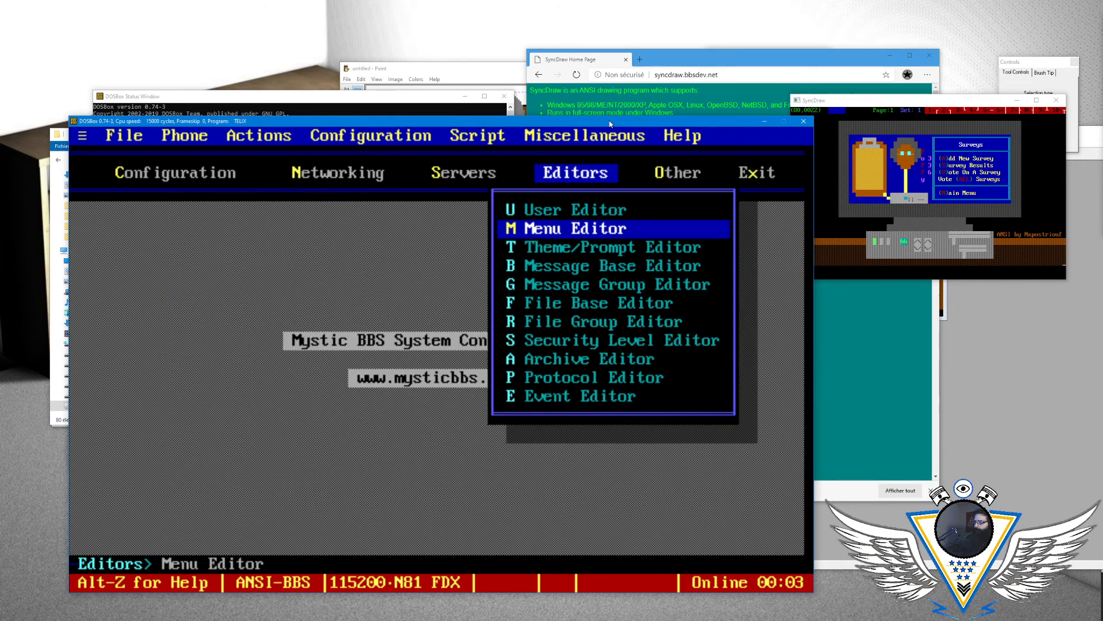
pyautogui.press('Right')
pyautogui.press('Escape')
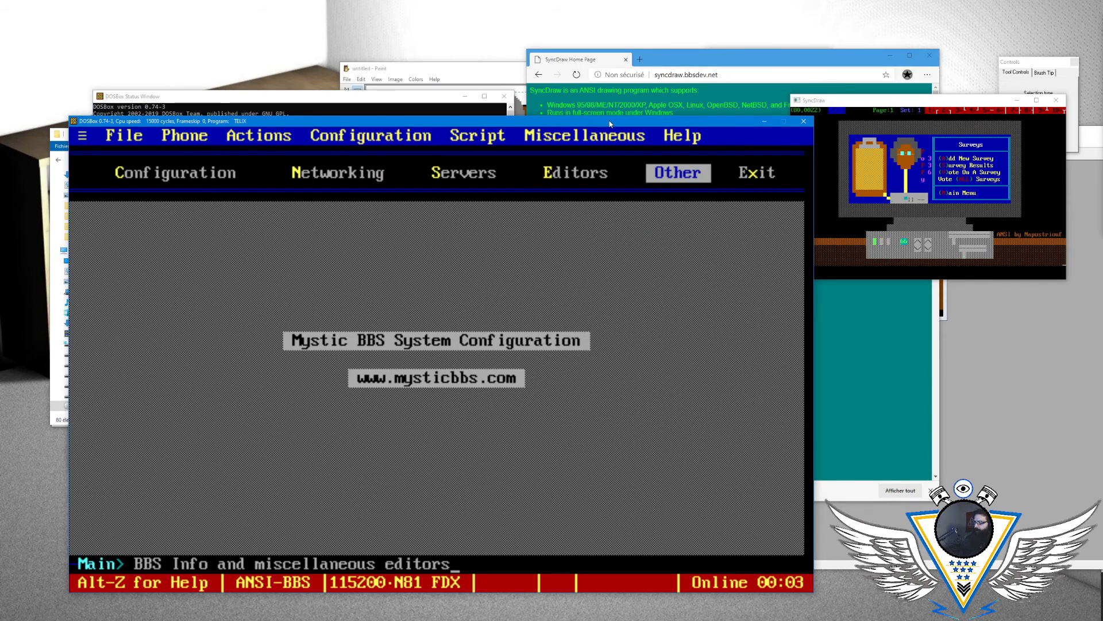
# - Exit the system configuration and open the Surveys menu from the BBS main menu
pyautogui.press('Escape')
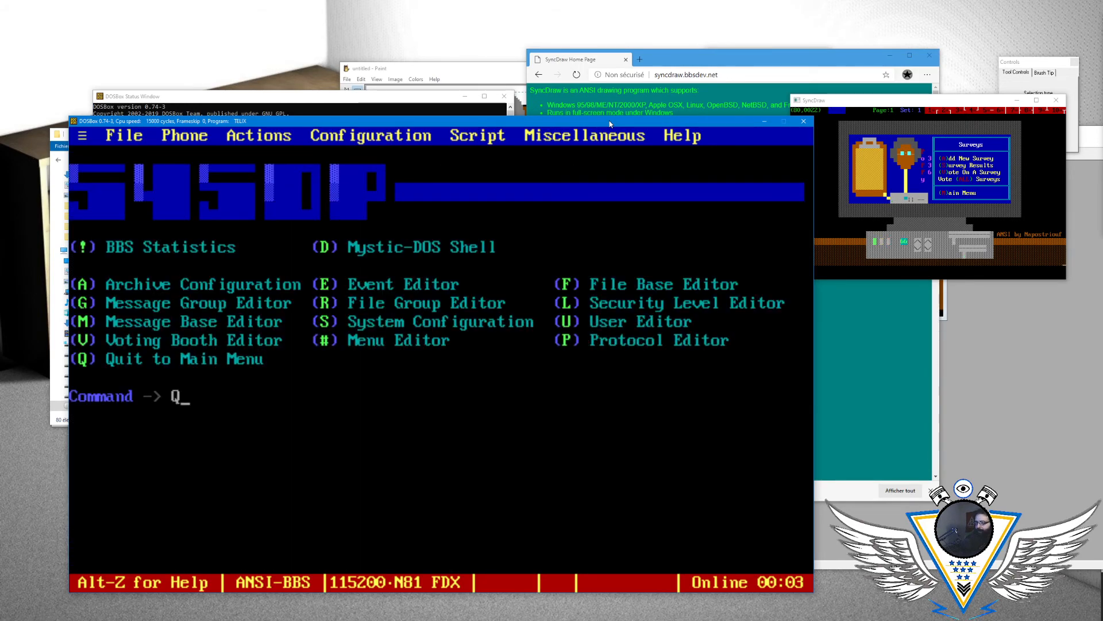
pyautogui.press('Return')
pyautogui.press('v')
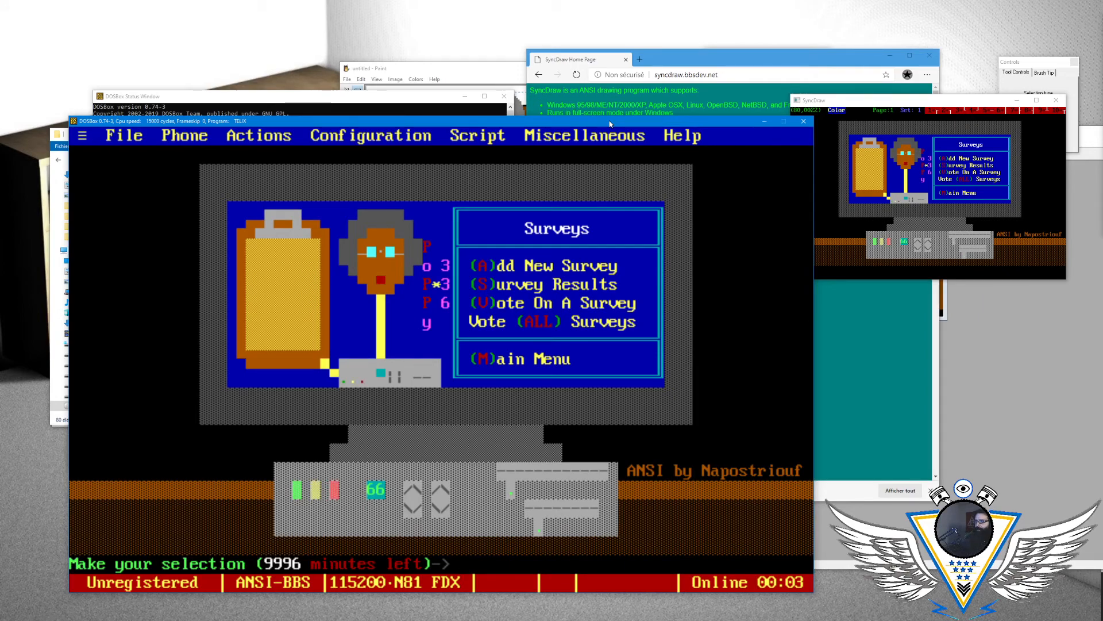
# - Test the add-survey command in the Surveys menu, back out of it and return to the main menu
pyautogui.press('a')
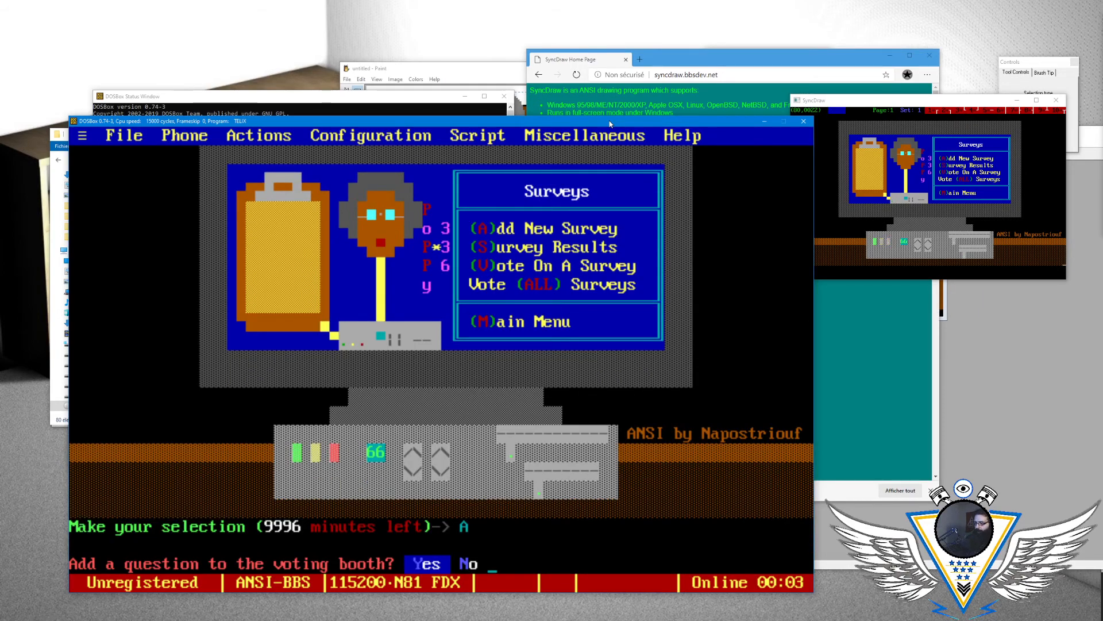
pyautogui.press('Return')
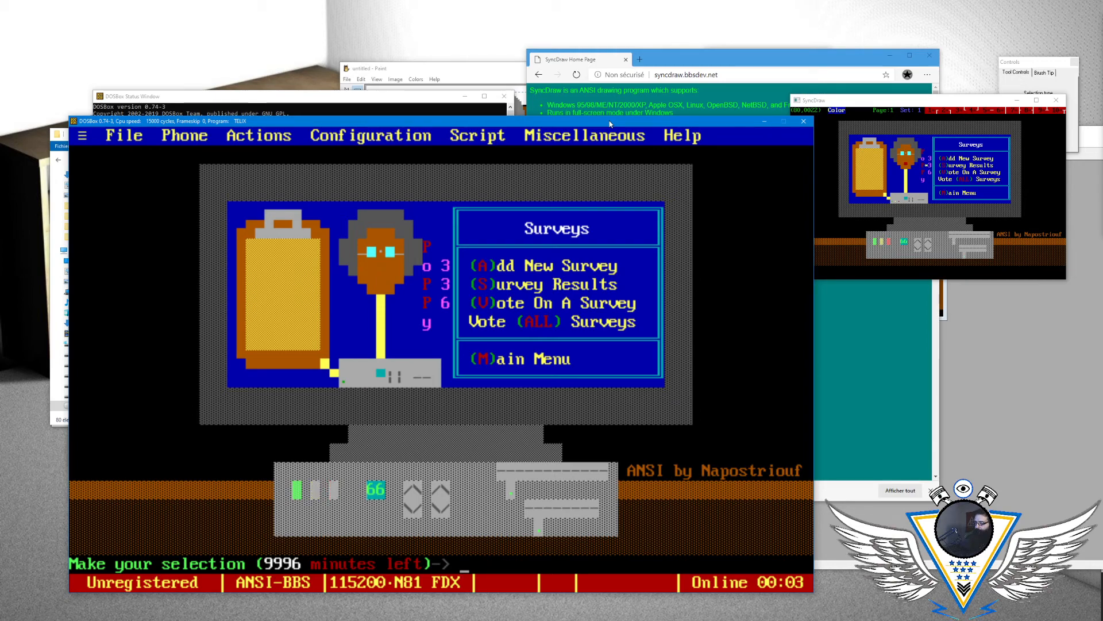
pyautogui.press('m')
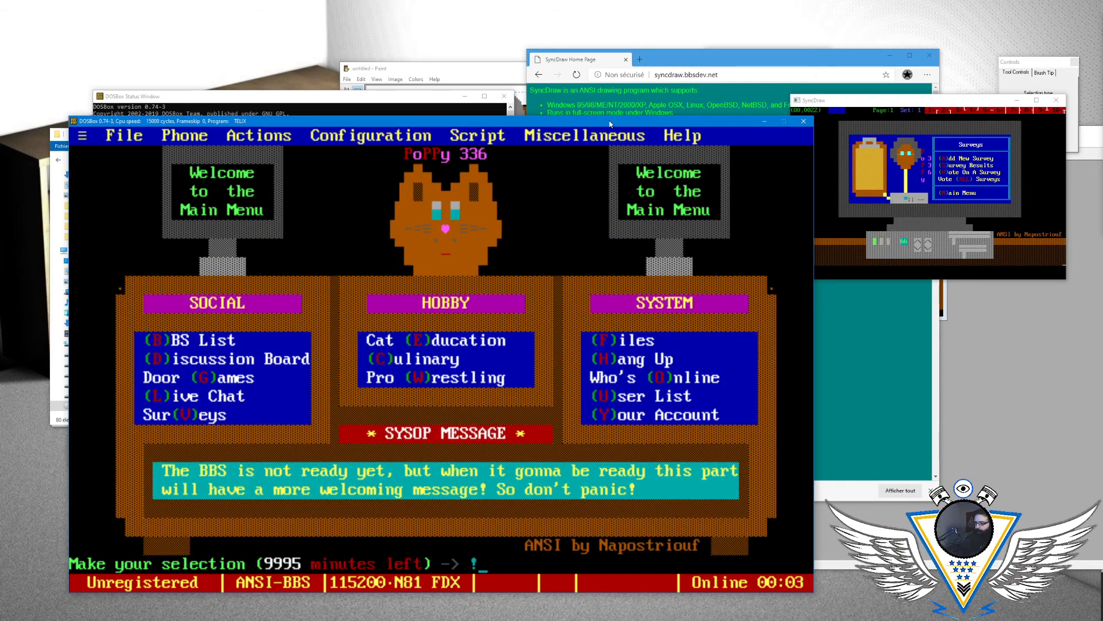
# - Open the Mystic BBS system configuration through the sysop menu
pyautogui.press('*')
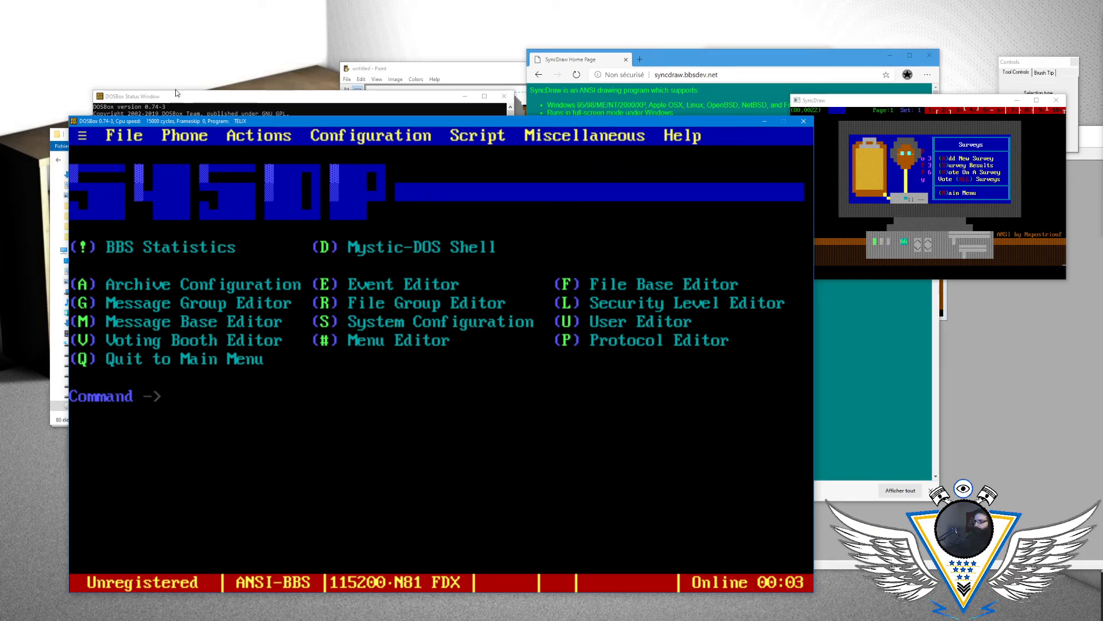
pyautogui.moveTo(481, 121); pyautogui.dragTo(1102, 273)
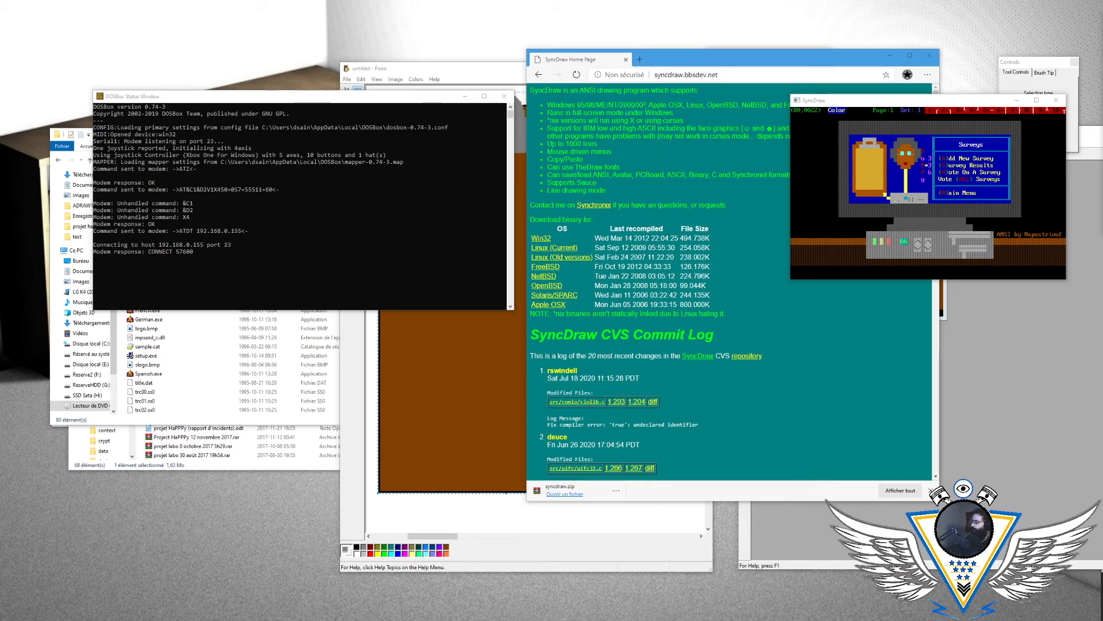
pyautogui.moveTo(1102, 87); pyautogui.dragTo(339, 112)
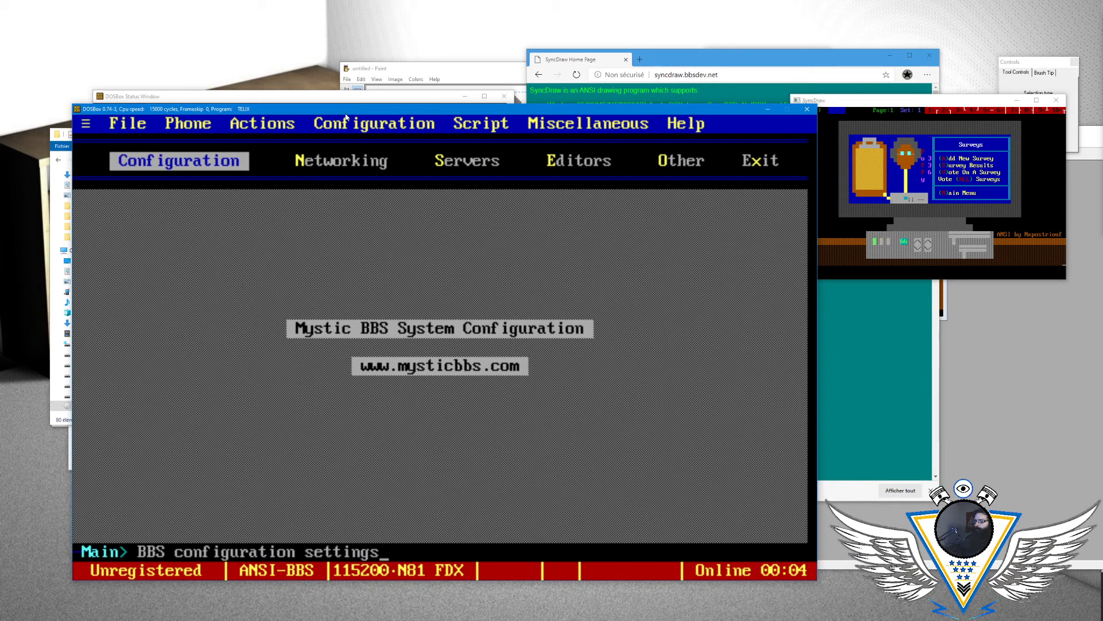
# - Open the Menu Editor for the Cat Theme
pyautogui.press('Right')
pyautogui.press('Right')
pyautogui.press('Right')
pyautogui.press('Return')
pyautogui.press('Down')
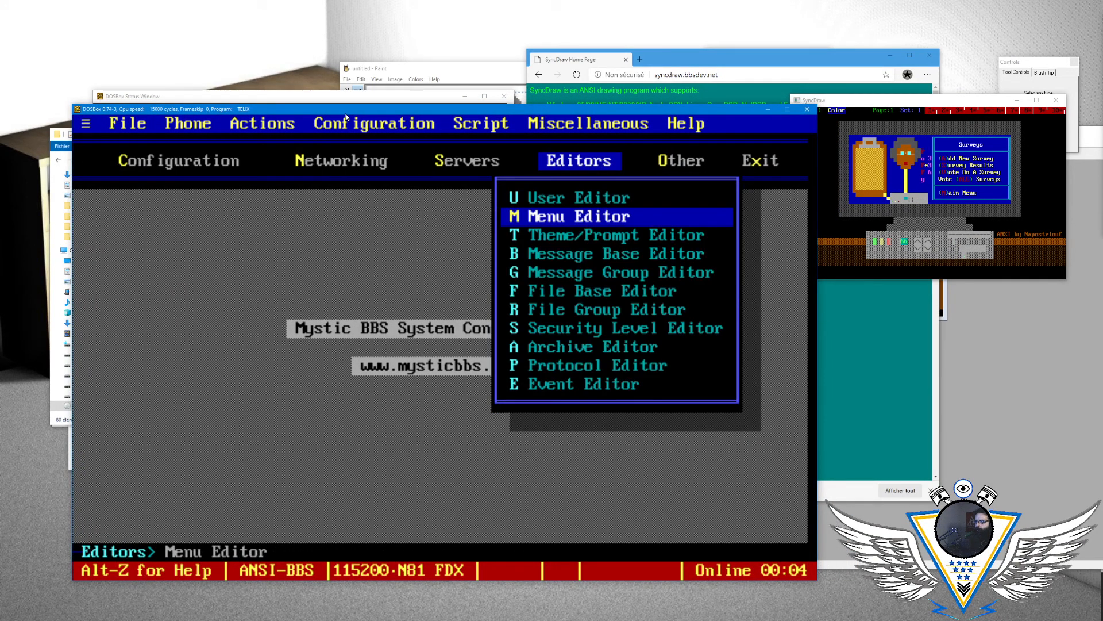
pyautogui.press('Return')
pyautogui.press('Return')
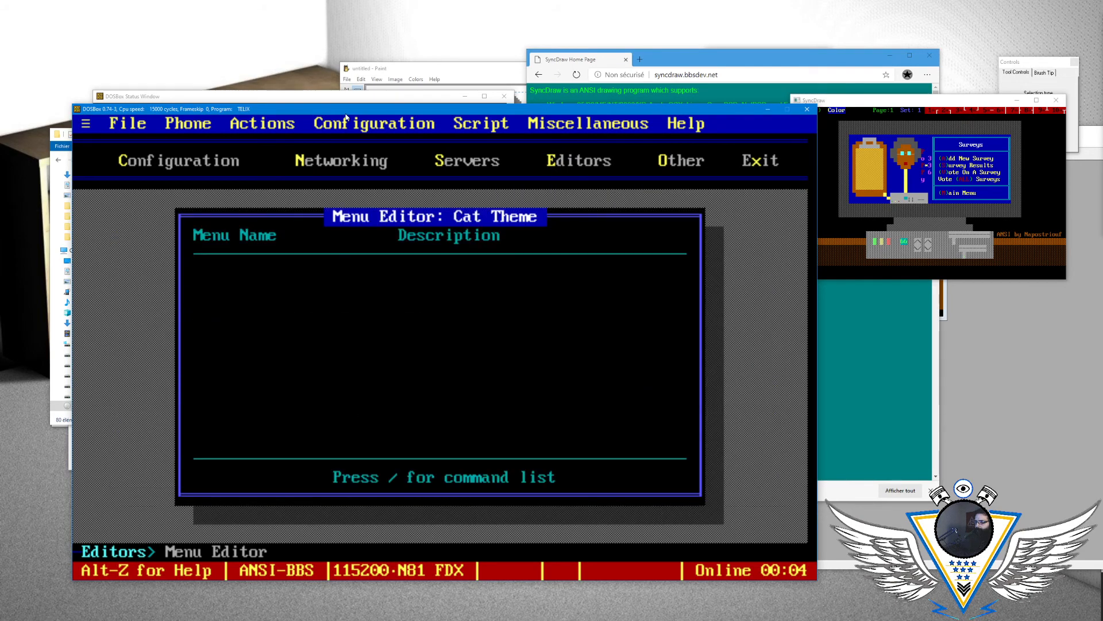
# - Find the vote menu in the Cat Theme's menu list and open its command list
pyautogui.press('Down')
pyautogui.press('Down')
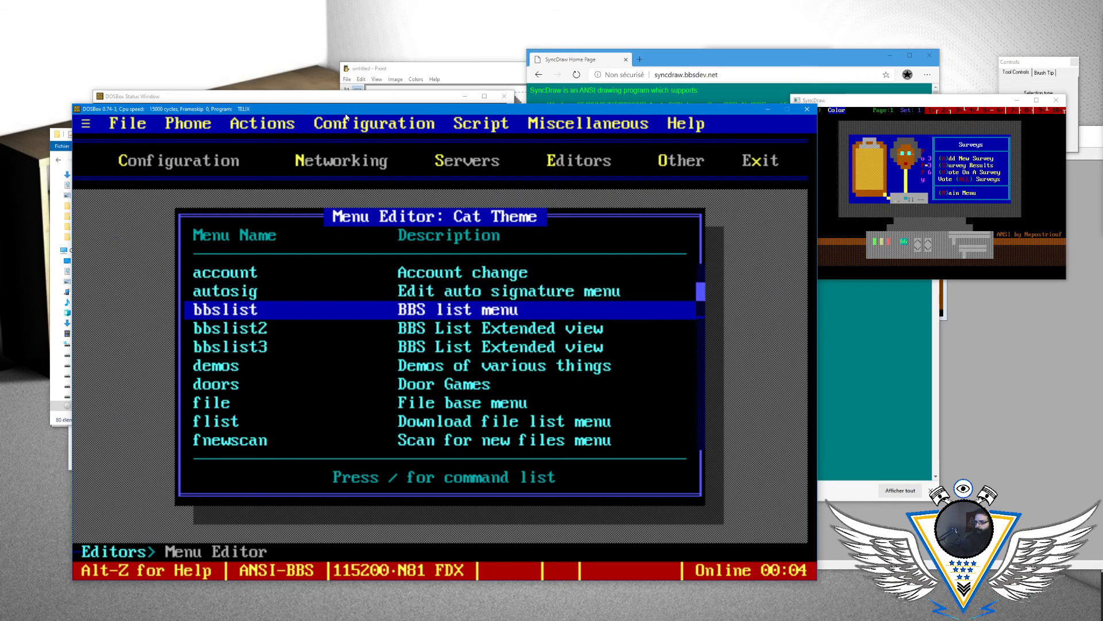
pyautogui.press('Down')
pyautogui.press('Down')
pyautogui.press('Down')
pyautogui.press('Down')
pyautogui.press('Down')
pyautogui.press('Down')
pyautogui.press('Down')
pyautogui.press('Down')
pyautogui.press('Down')
pyautogui.press('Down')
pyautogui.press('Down')
pyautogui.press('Down')
pyautogui.press('Up')
pyautogui.press('Up')
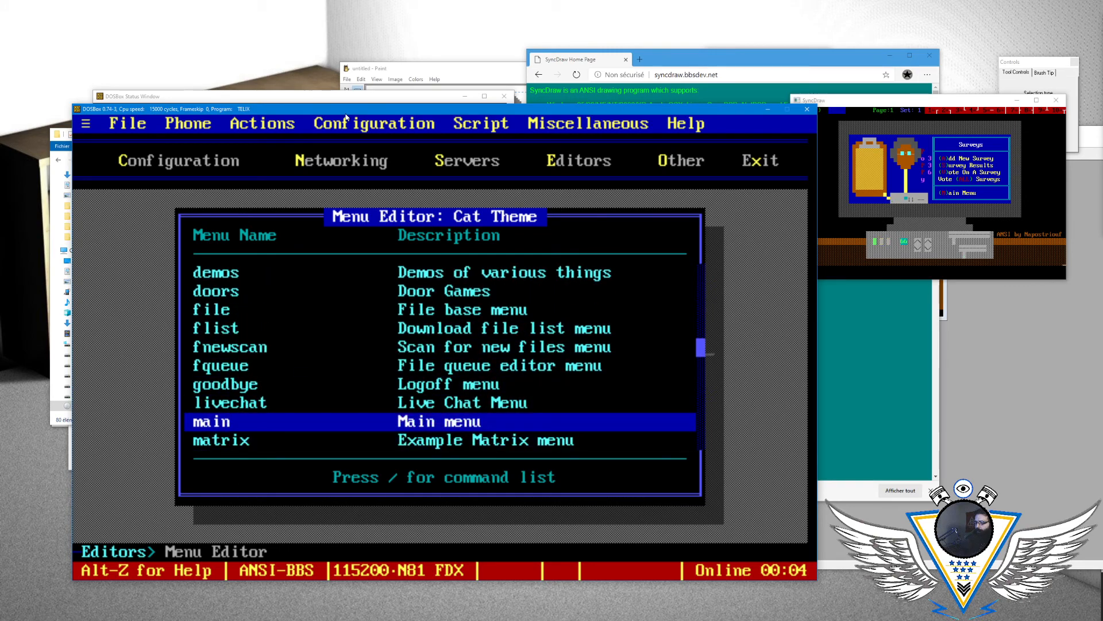
pyautogui.press('Down')
pyautogui.press('Down')
pyautogui.press('Down')
pyautogui.press('Down')
pyautogui.press('Down')
pyautogui.press('Down')
pyautogui.press('Down')
pyautogui.press('Down')
pyautogui.press('Down')
pyautogui.press('Down')
pyautogui.press('Down')
pyautogui.press('Down')
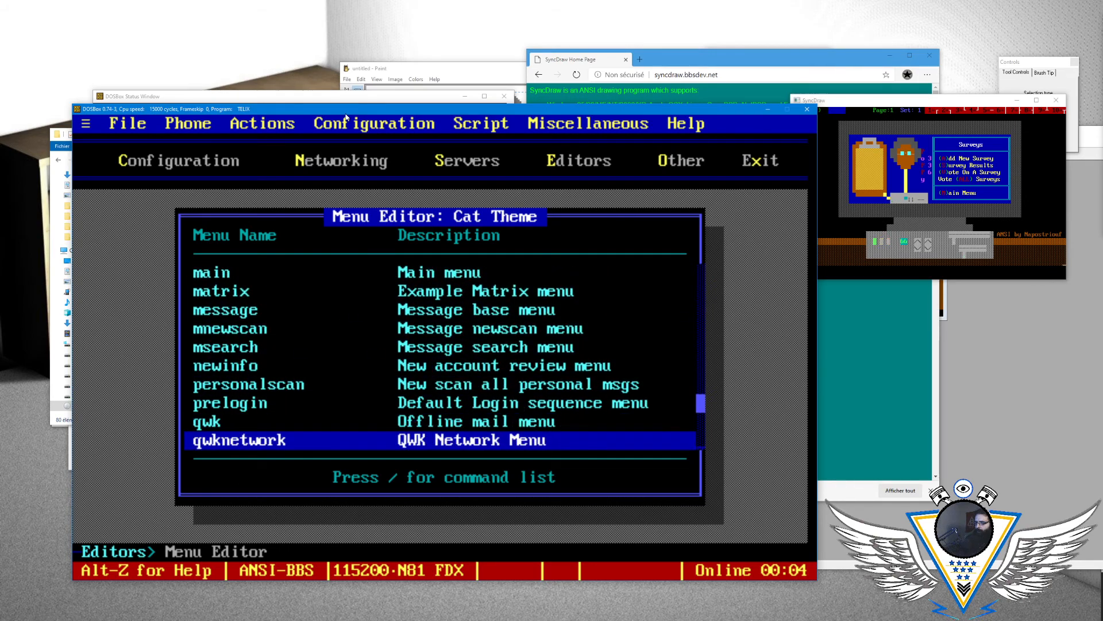
pyautogui.press('Up')
pyautogui.press('Down')
pyautogui.press('Down')
pyautogui.press('Down')
pyautogui.press('Down')
pyautogui.press('Down')
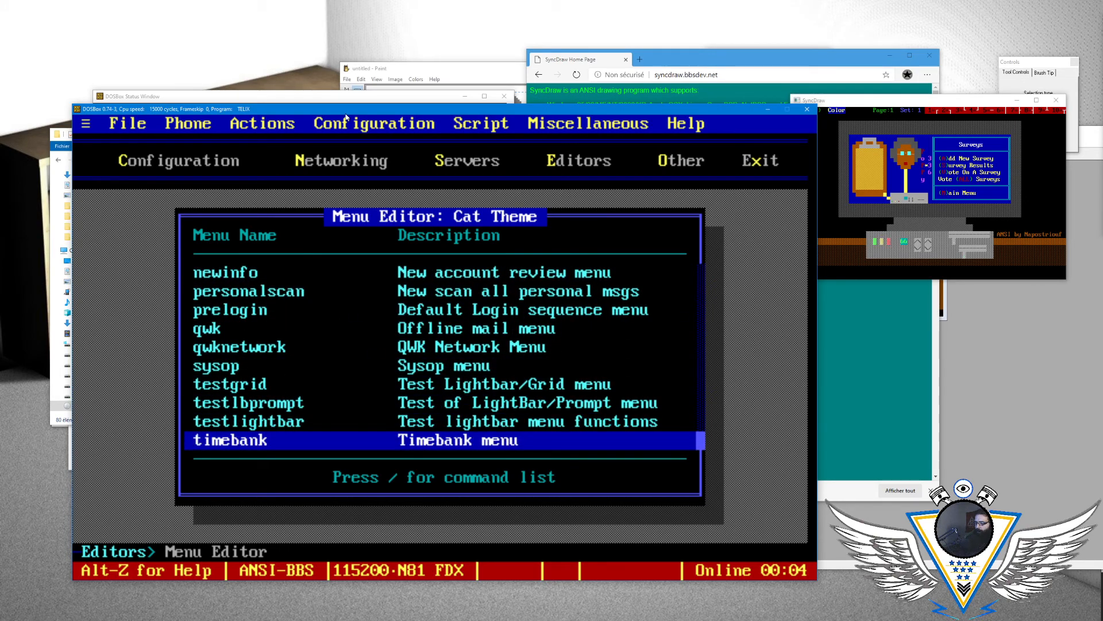
pyautogui.press('Escape')
# - Set the vote menu's Input Type to LongKey and return to its command list
pyautogui.press('Down')
pyautogui.press('/')
pyautogui.press('s')
pyautogui.press('Down')
pyautogui.press('Down')
pyautogui.press('Return')
pyautogui.press('Return')
pyautogui.press('Return')
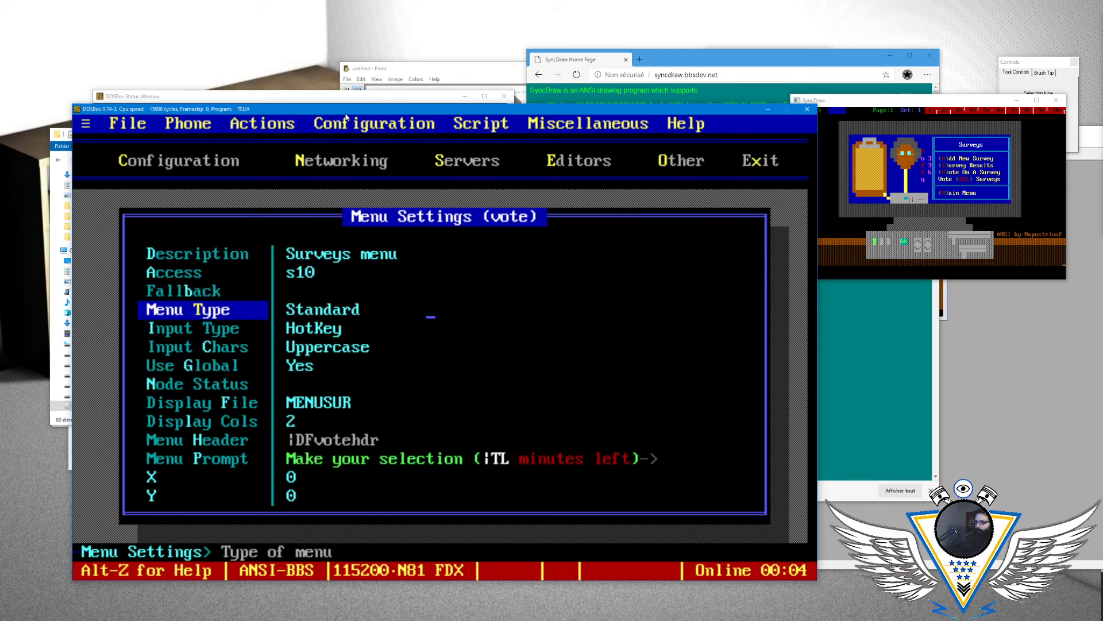
pyautogui.press('Down')
pyautogui.press('Return')
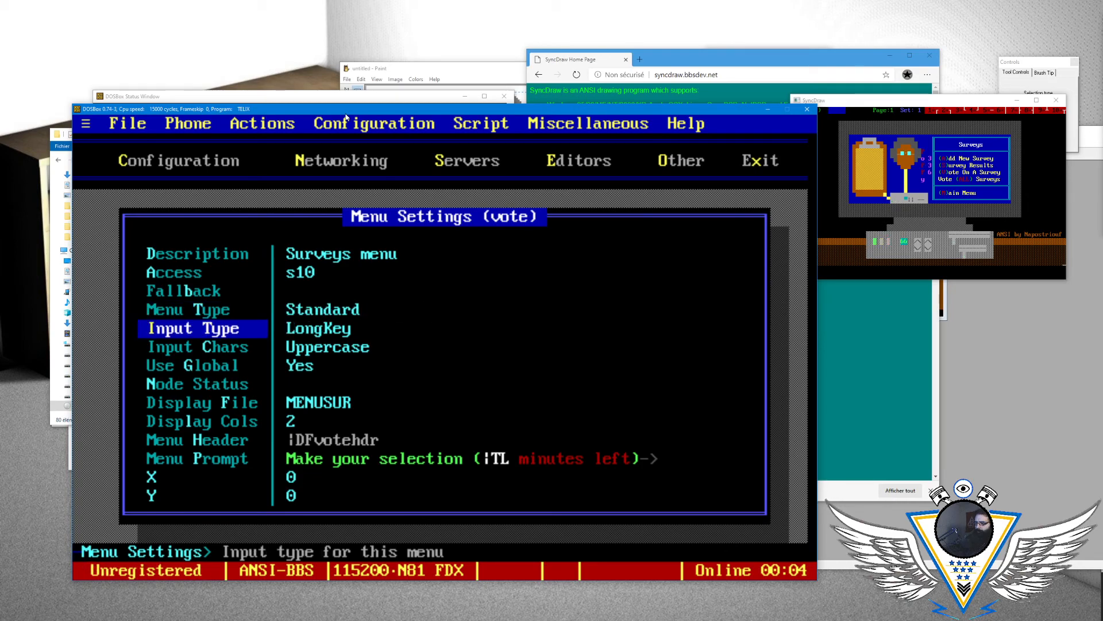
pyautogui.press('Return')
pyautogui.press('Return')
pyautogui.press('Return')
pyautogui.press('Return')
pyautogui.press('Escape')
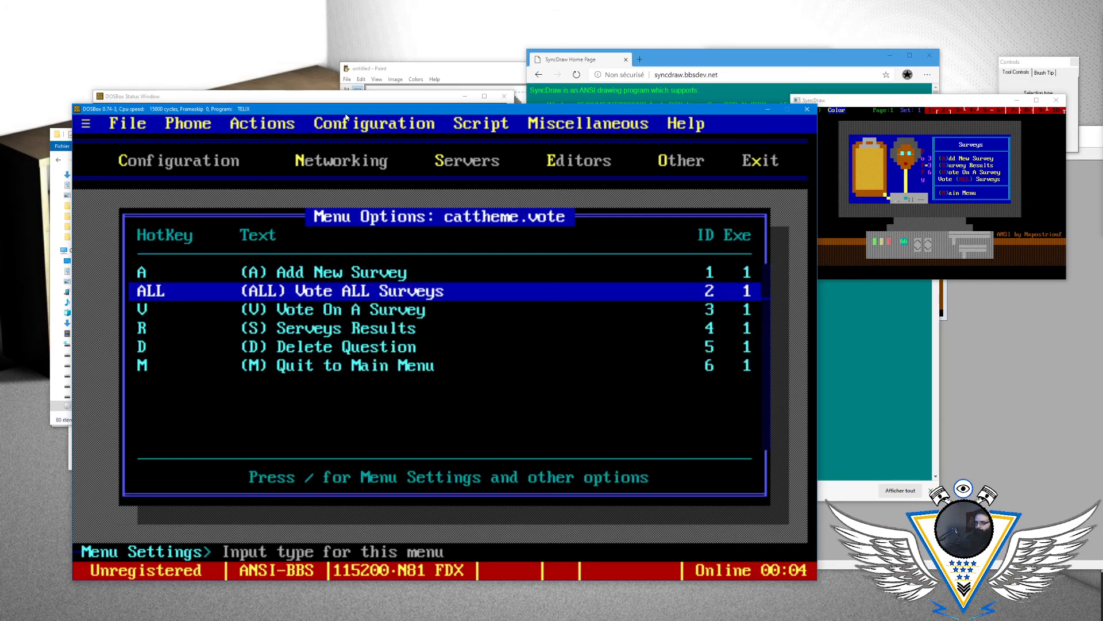
# - Close the vote menu's command list and leave the system configuration for the BBS main menu
pyautogui.press('Escape')
pyautogui.press('Return')
pyautogui.press('Escape')
pyautogui.press('Escape')
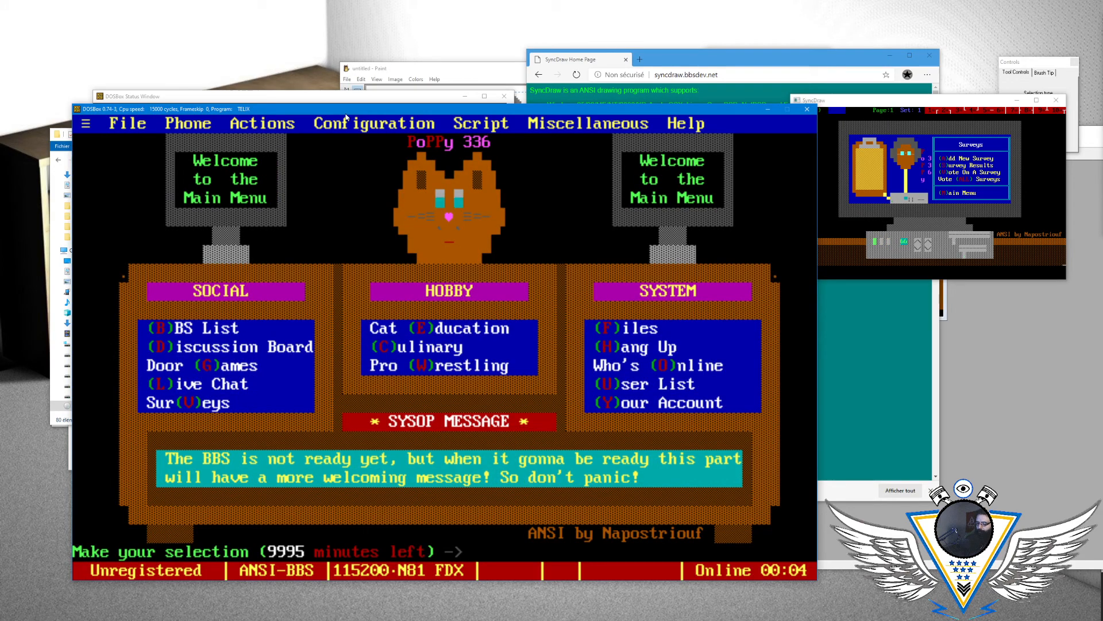
# - Open the Surveys menu and test its ALL command for voting on all surveys
pyautogui.write('v')
pyautogui.write('ALL')
pyautogui.press('Return')
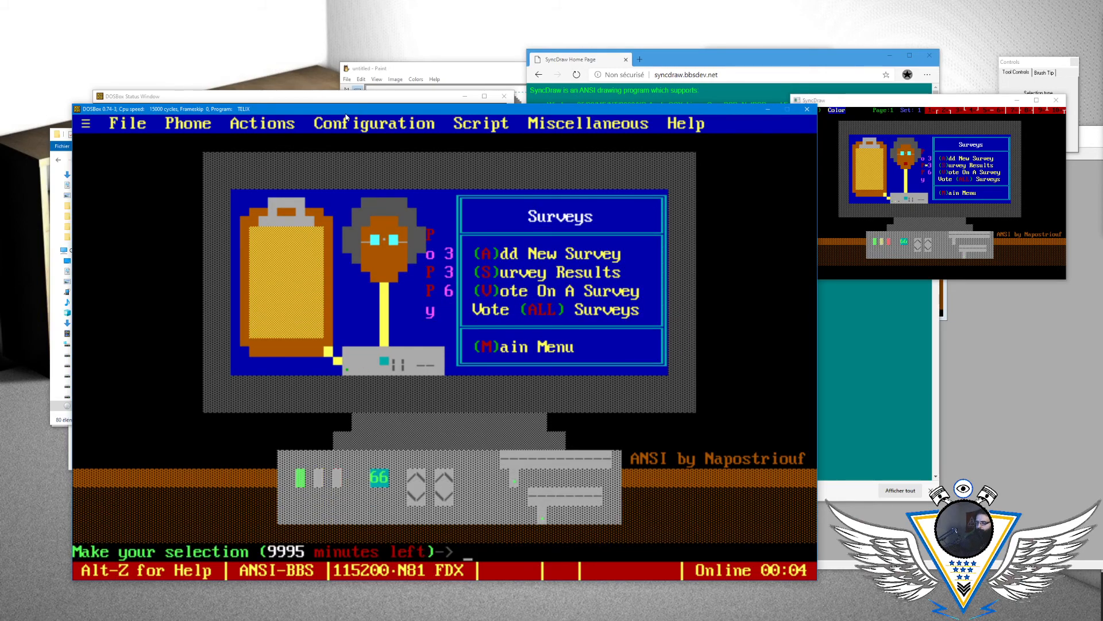
# - Start adding a new survey with the question "Test really?"
pyautogui.write('A')
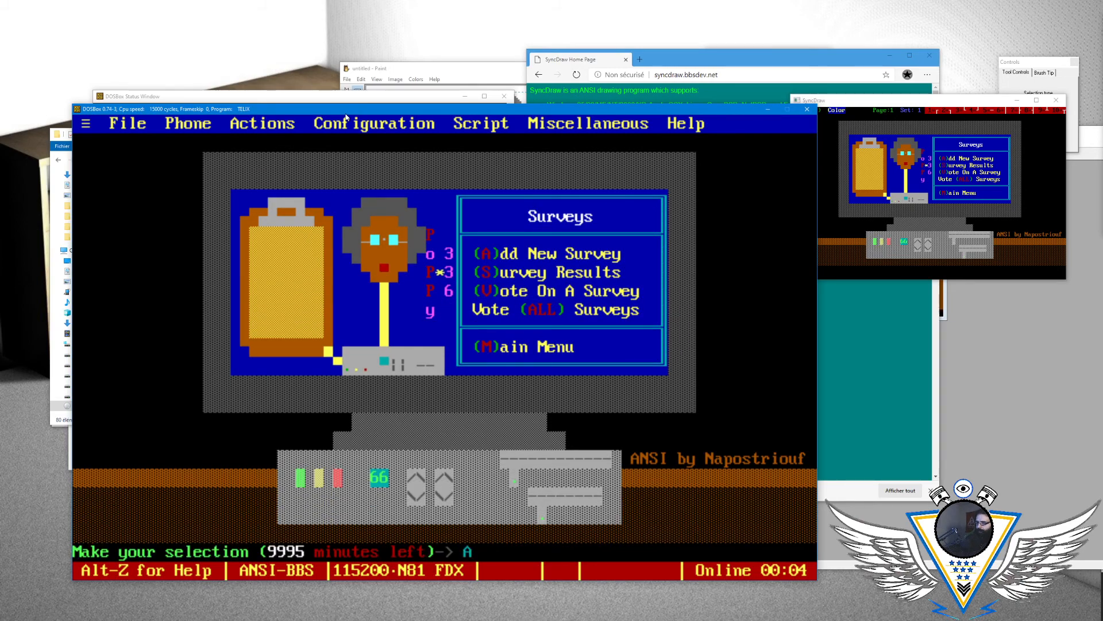
pyautogui.press('Return')
pyautogui.write('Test')
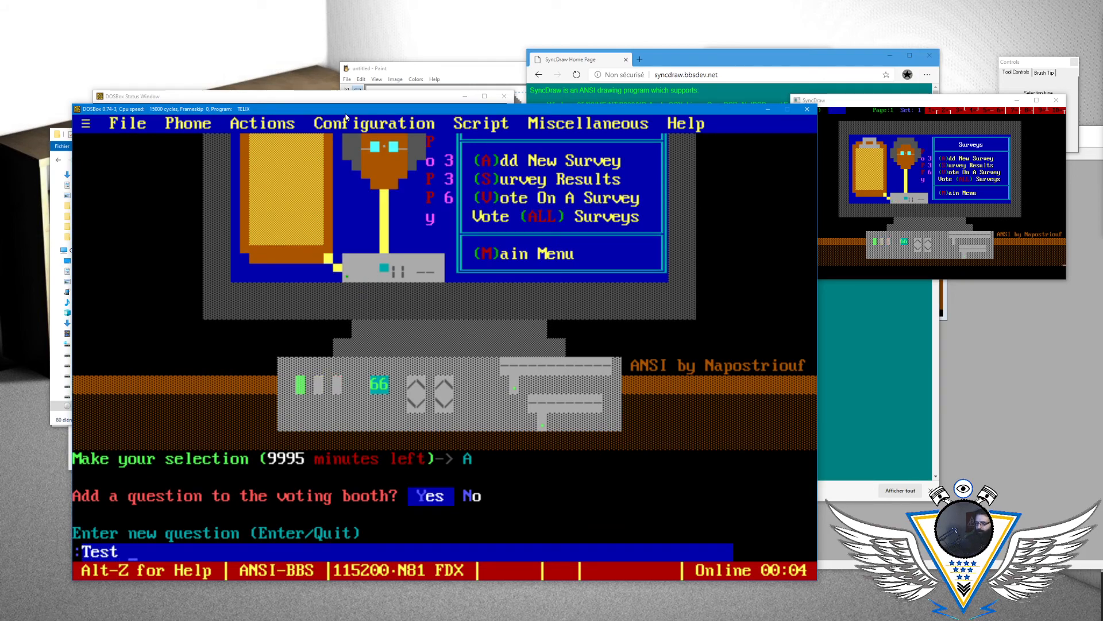
pyautogui.write(' really^')
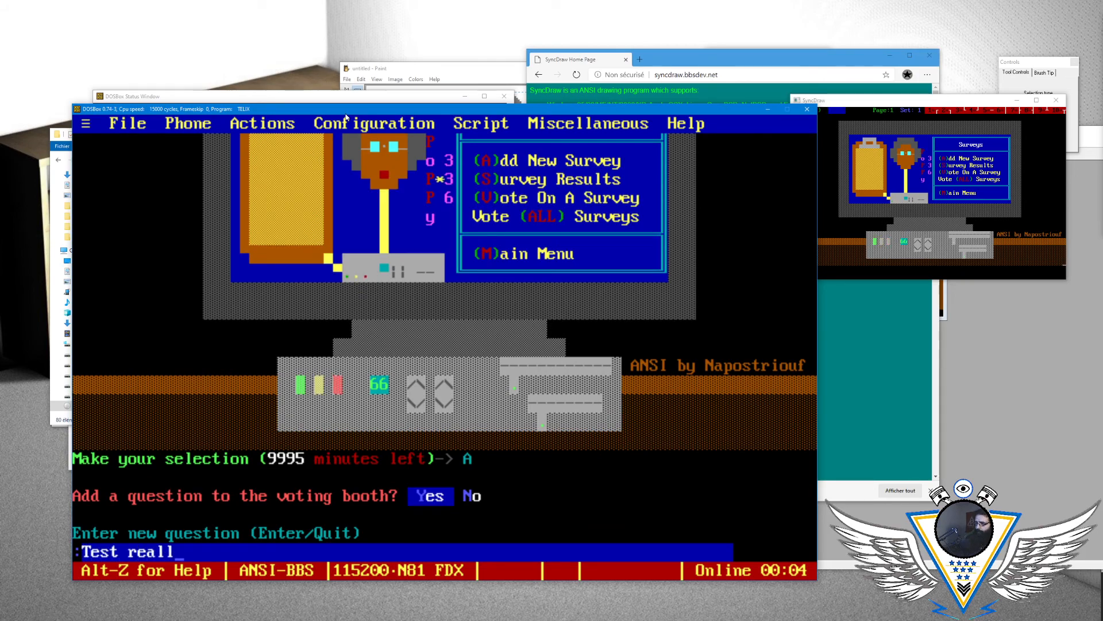
pyautogui.press('Return')
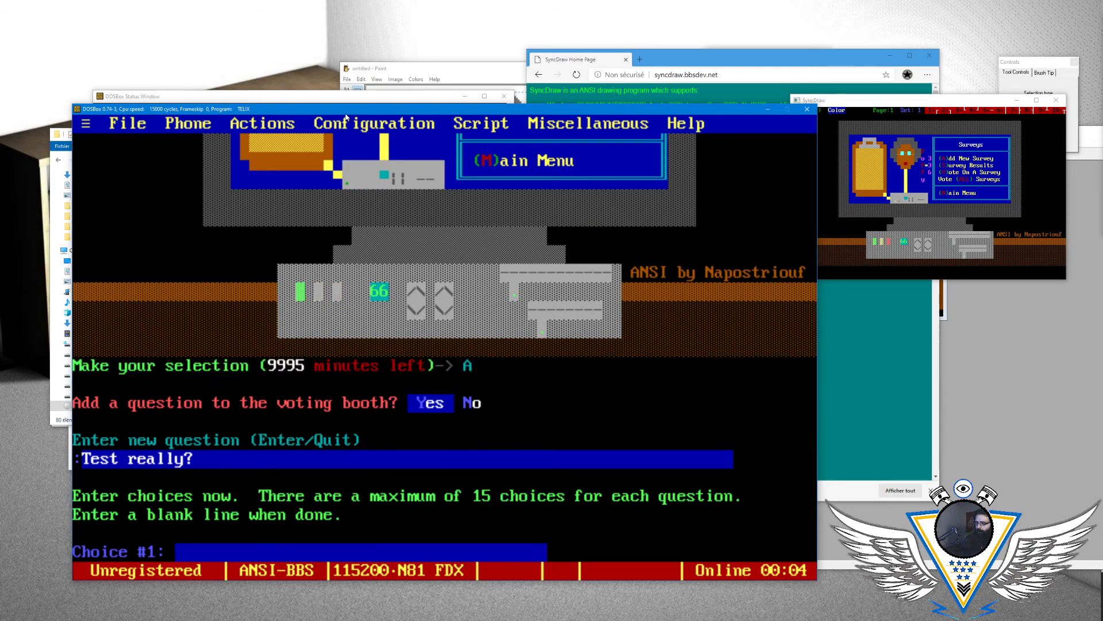
# - Give the survey the choices Nope, Really and Maybe, disallow user-added answers and finish creating it
pyautogui.write('Nope')
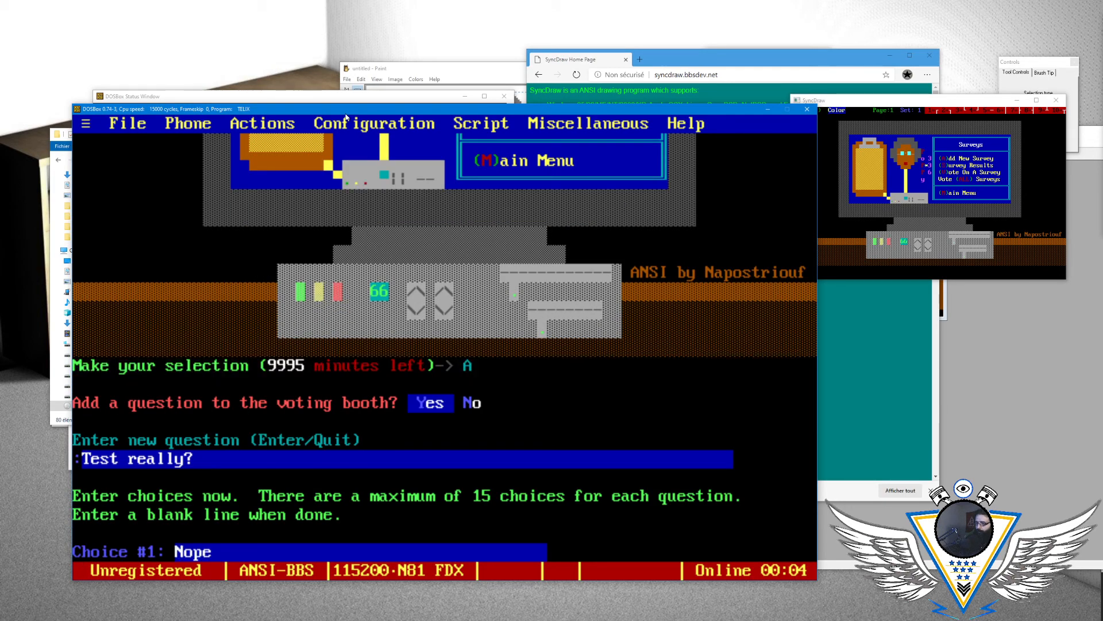
pyautogui.press('Return')
pyautogui.write('Really')
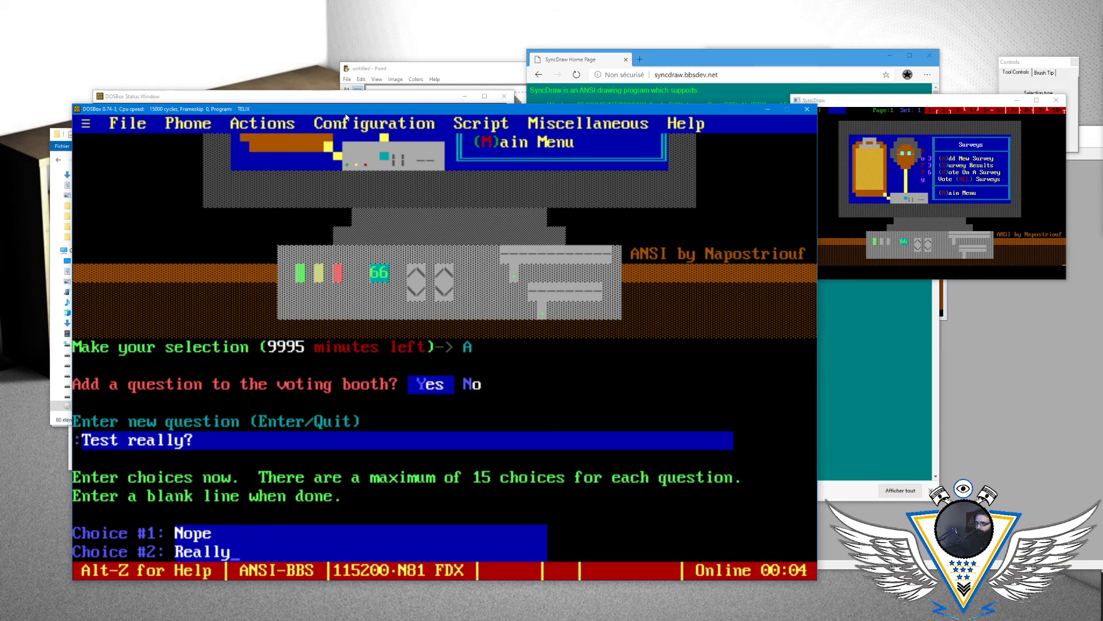
pyautogui.press('Return')
pyautogui.write('Maybe')
pyautogui.press('Return')
pyautogui.press('Return')
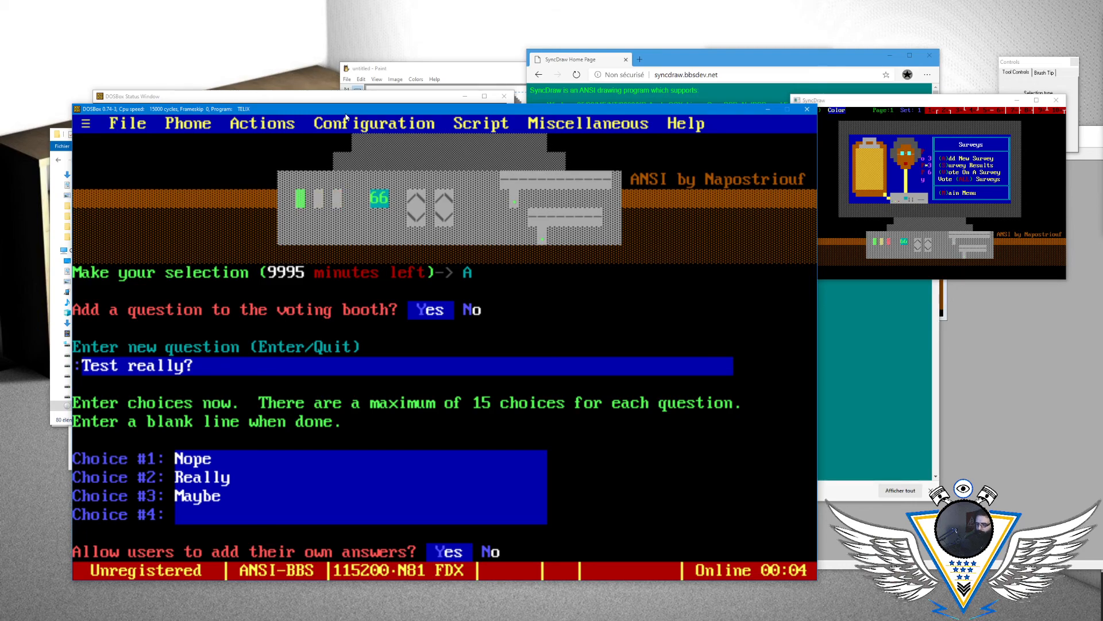
pyautogui.press('n')
pyautogui.write('y')
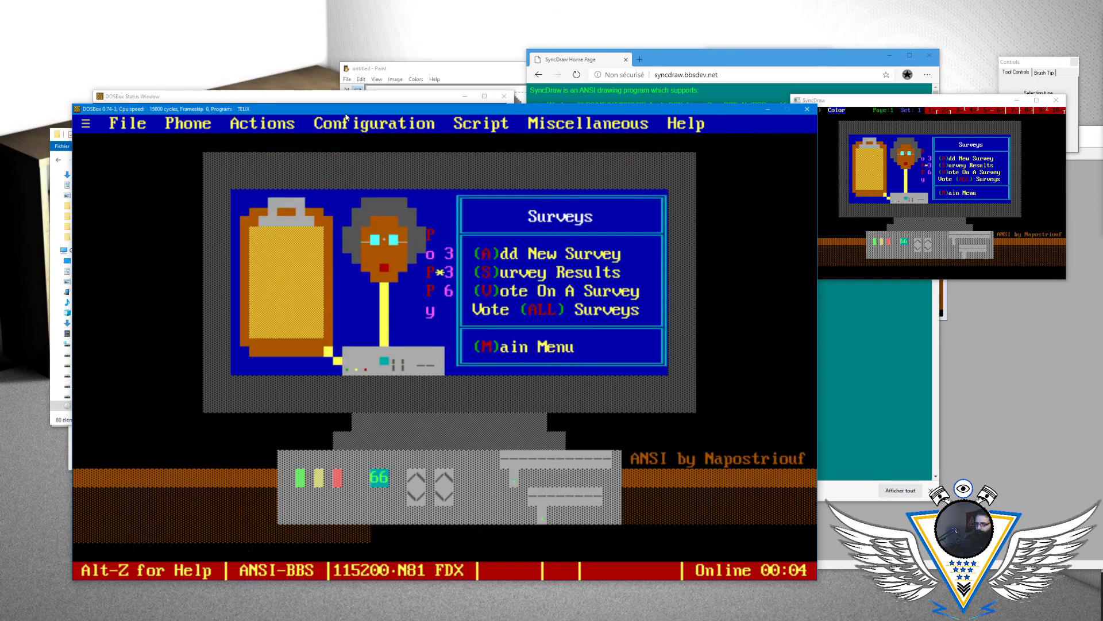
pyautogui.write('ALL')
# - Vote for answer 2 on the test survey through the ALL command and view the results
pyautogui.press('Return')
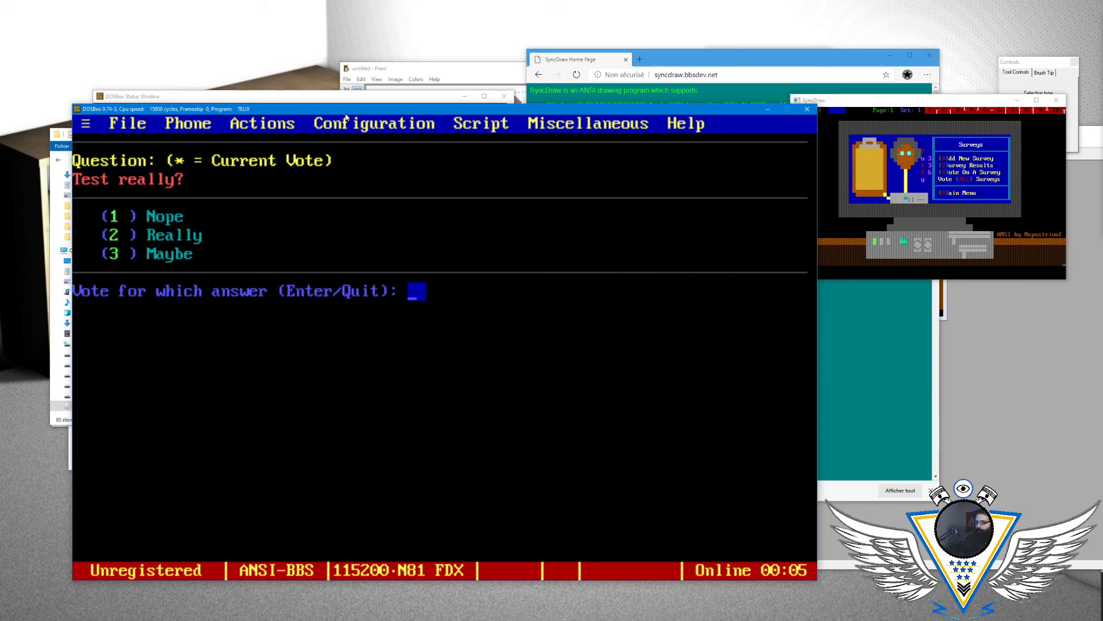
pyautogui.write('2')
pyautogui.press('Return')
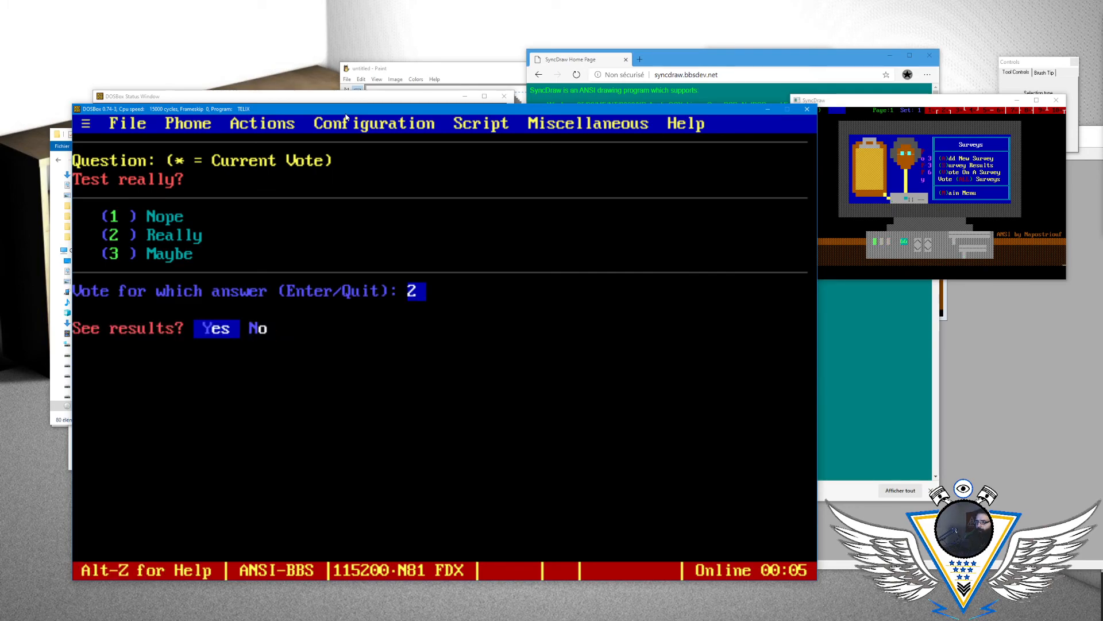
pyautogui.press('y')
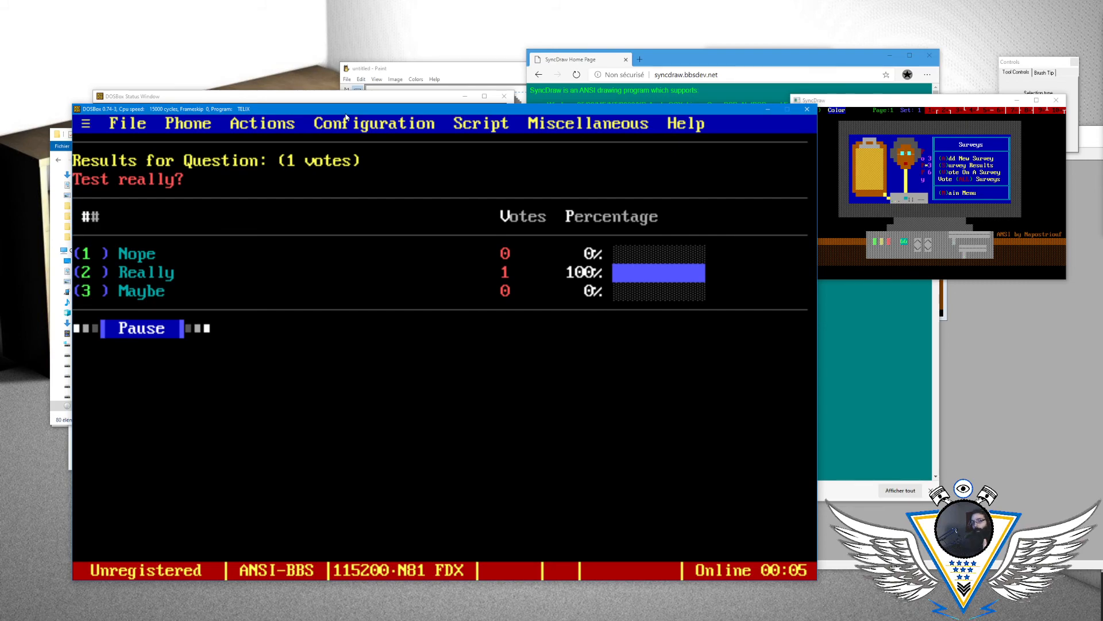
# - Leave the survey results and delete question 1 with the Surveys menu's D command
pyautogui.press('Return')
pyautogui.write('D')
pyautogui.press('Return')
pyautogui.write('1')
pyautogui.press('Return')
# - Recheck the delete-question and vote-ALL commands, and return to the BBS main menu with M
pyautogui.write('D')
pyautogui.press('Return')
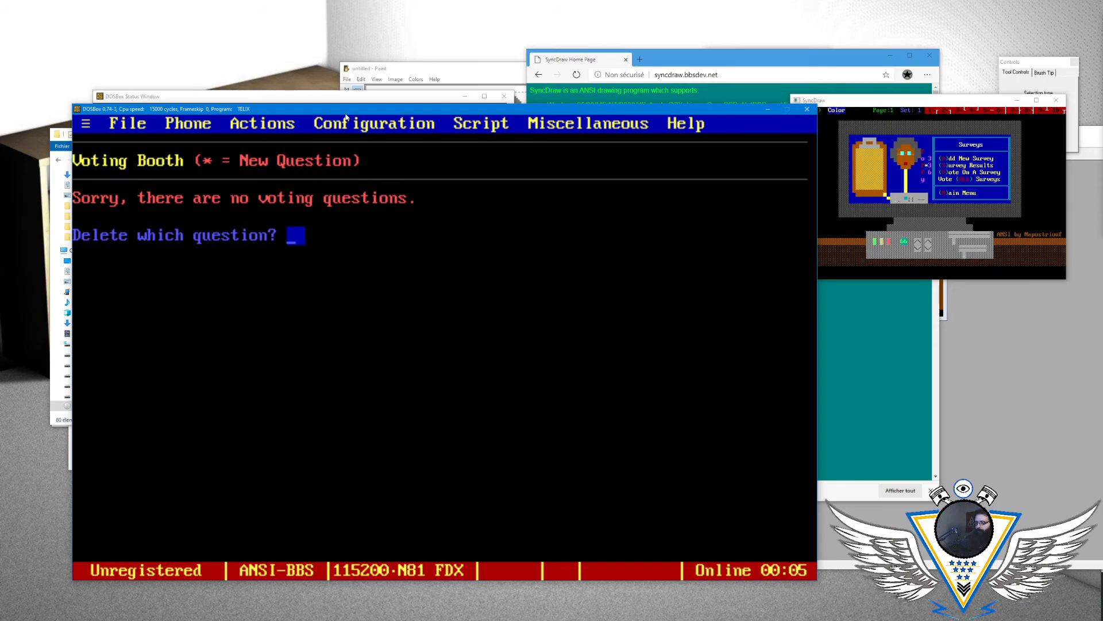
pyautogui.press('Return')
pyautogui.write('ALL')
pyautogui.press('Return')
pyautogui.write('M')
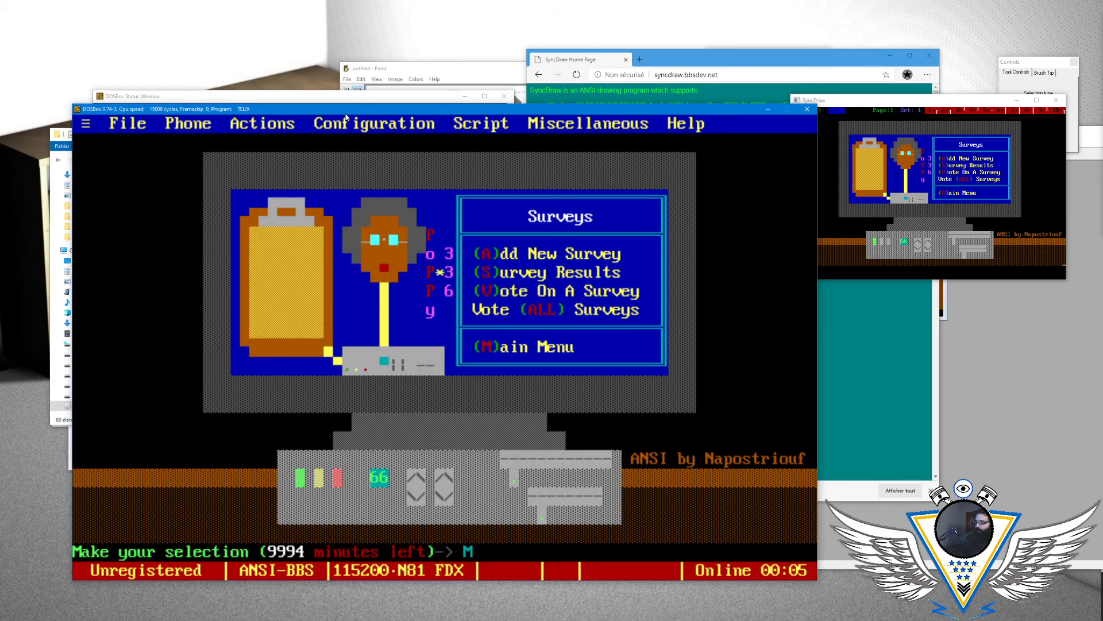
pyautogui.press('Return')
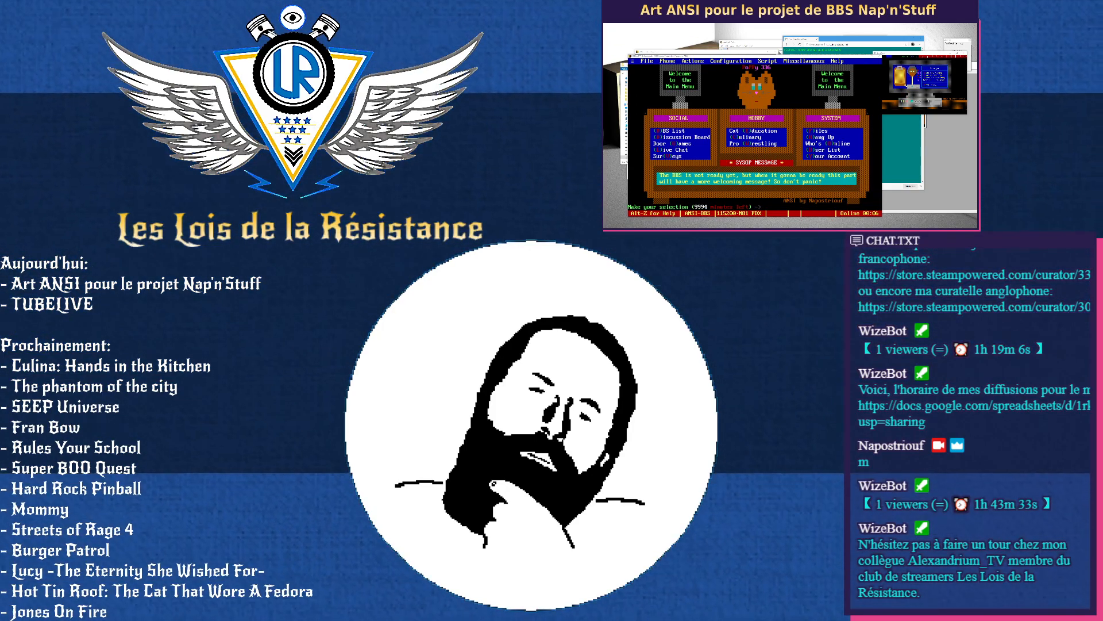
# - Switch to the Twitch stream manager and open the dialog for raiding a channel
pyautogui.moveTo(977, 57); pyautogui.dragTo(804, 24)
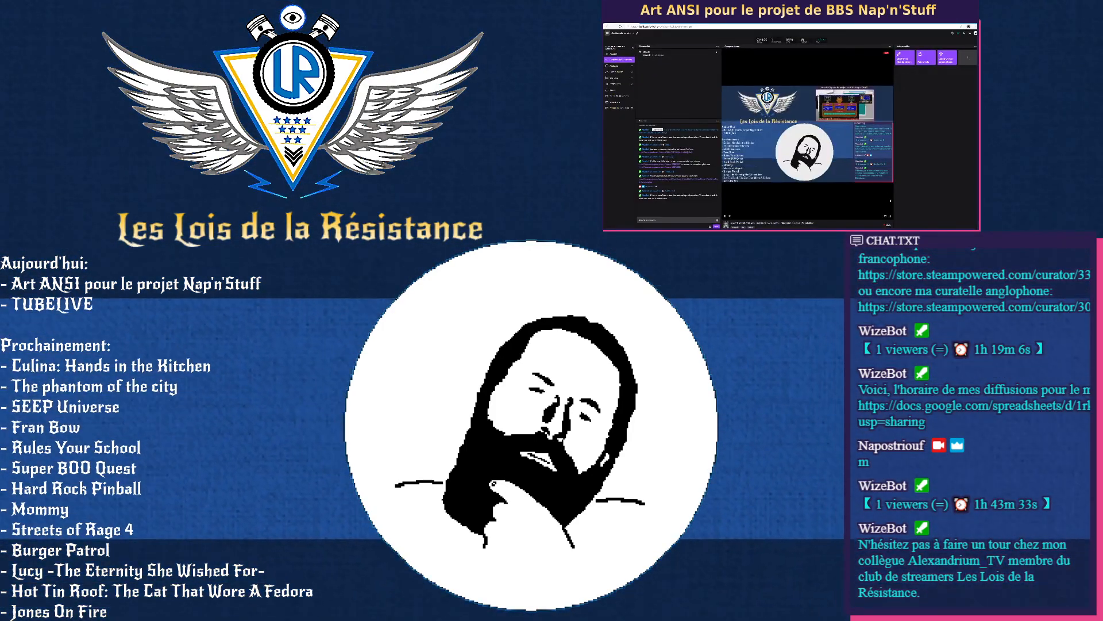
pyautogui.click(947, 51)
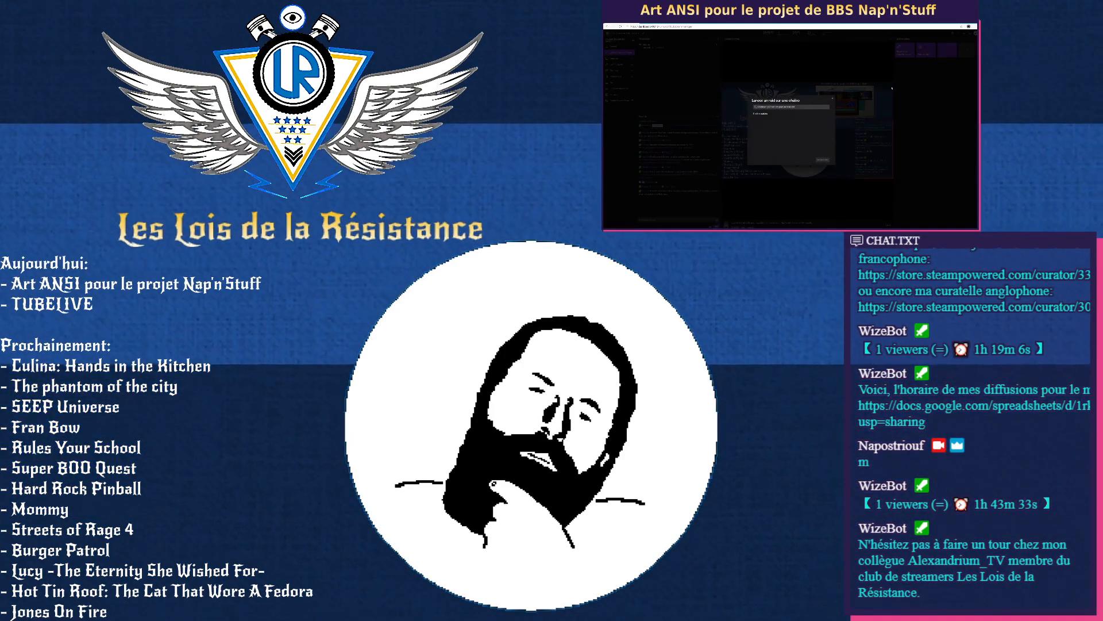
pyautogui.click(770, 107)
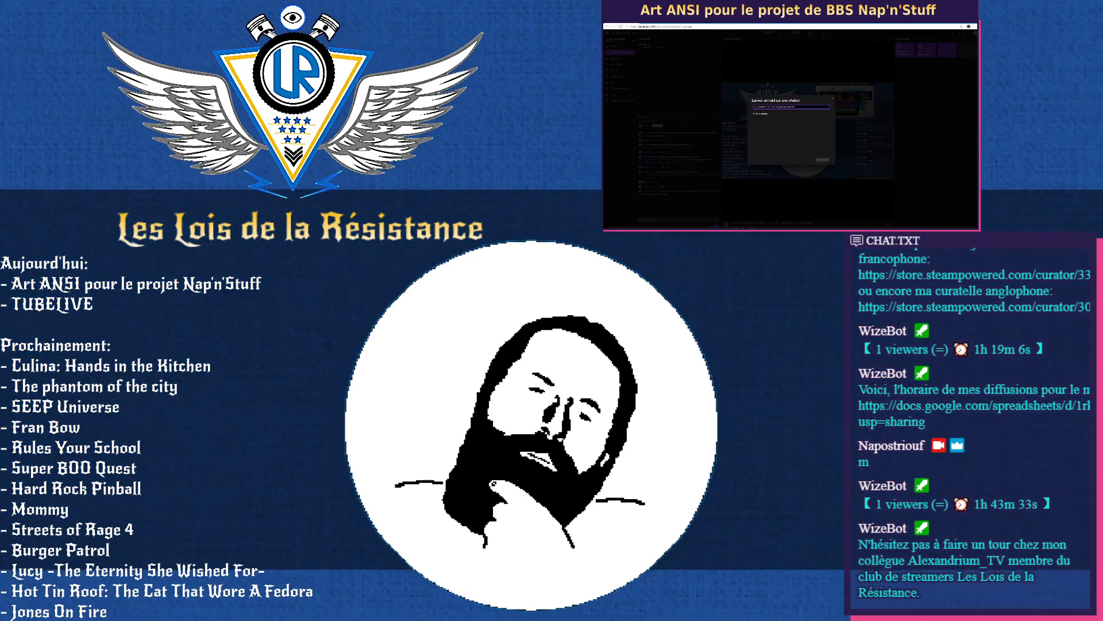
# - Try to choose a raid target by searching for a channel and selecting it, and go back to the channel search
pyautogui.write('vagra')
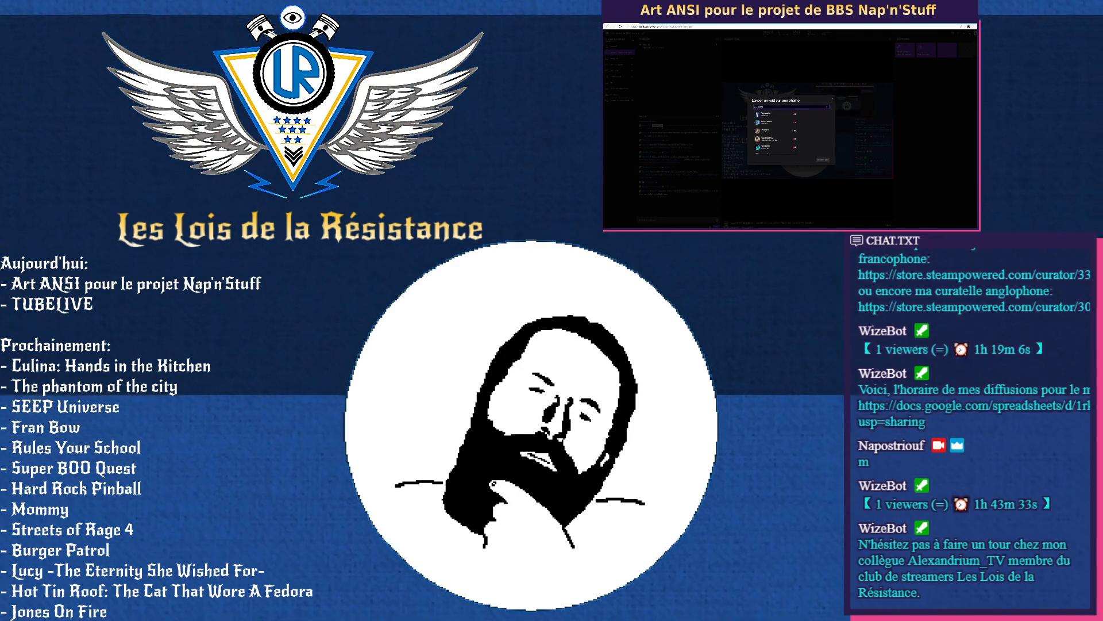
pyautogui.press('BackSpace')
pyautogui.press('BackSpace')
pyautogui.write('a')
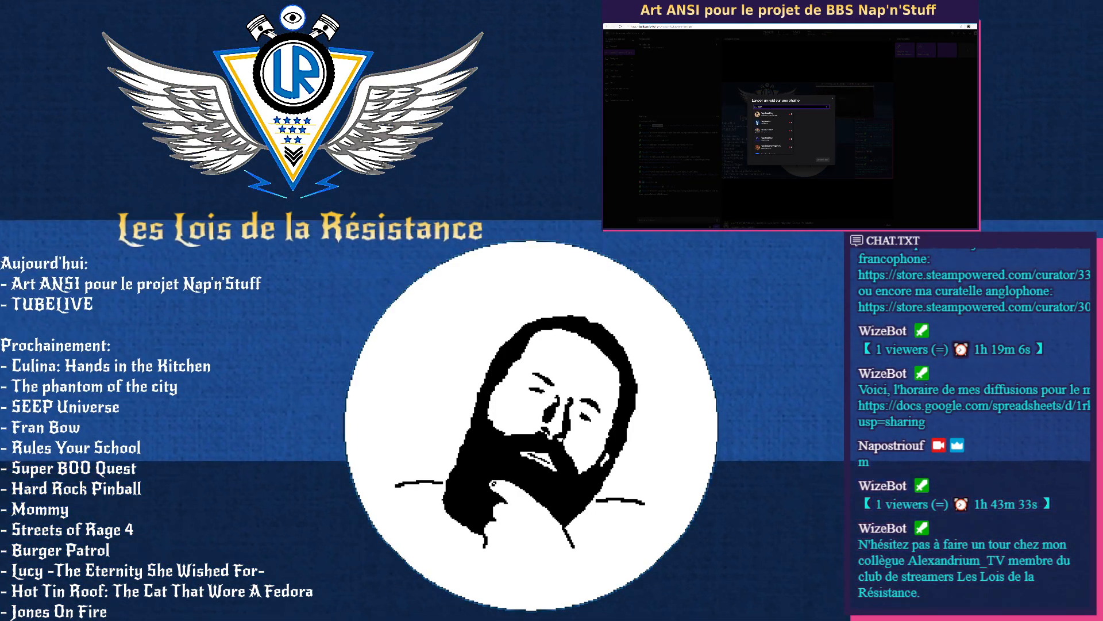
pyautogui.click(774, 116)
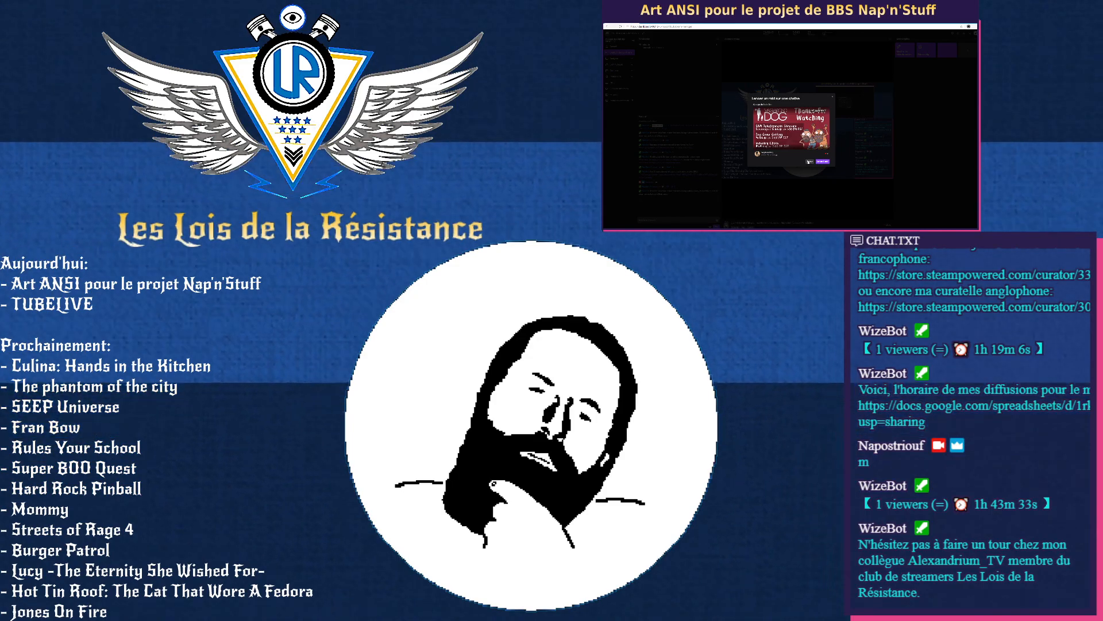
pyautogui.click(809, 162)
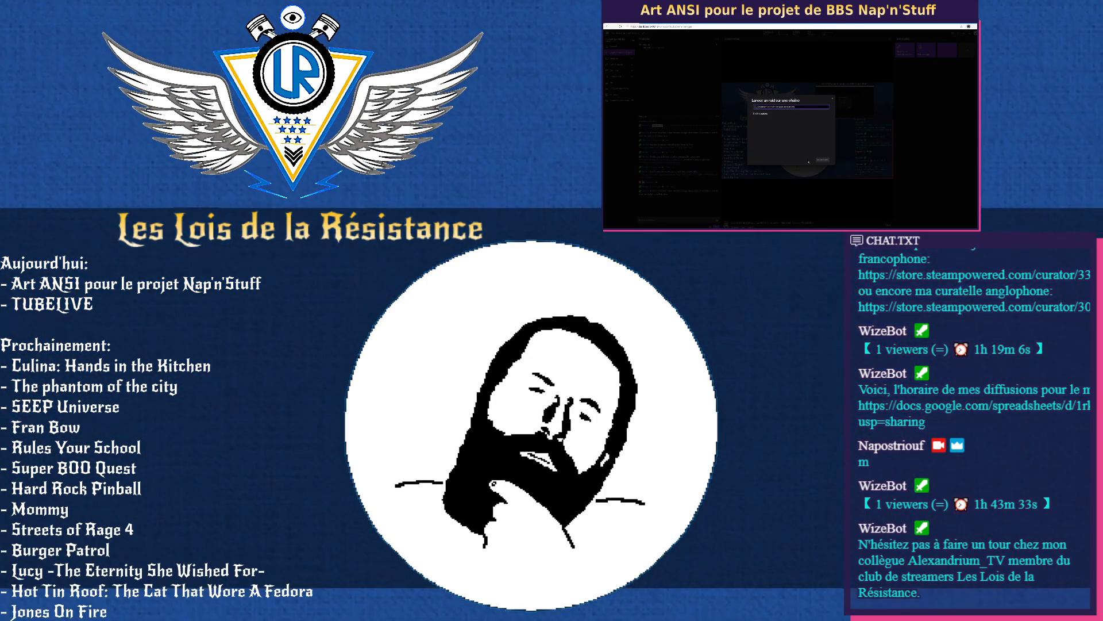